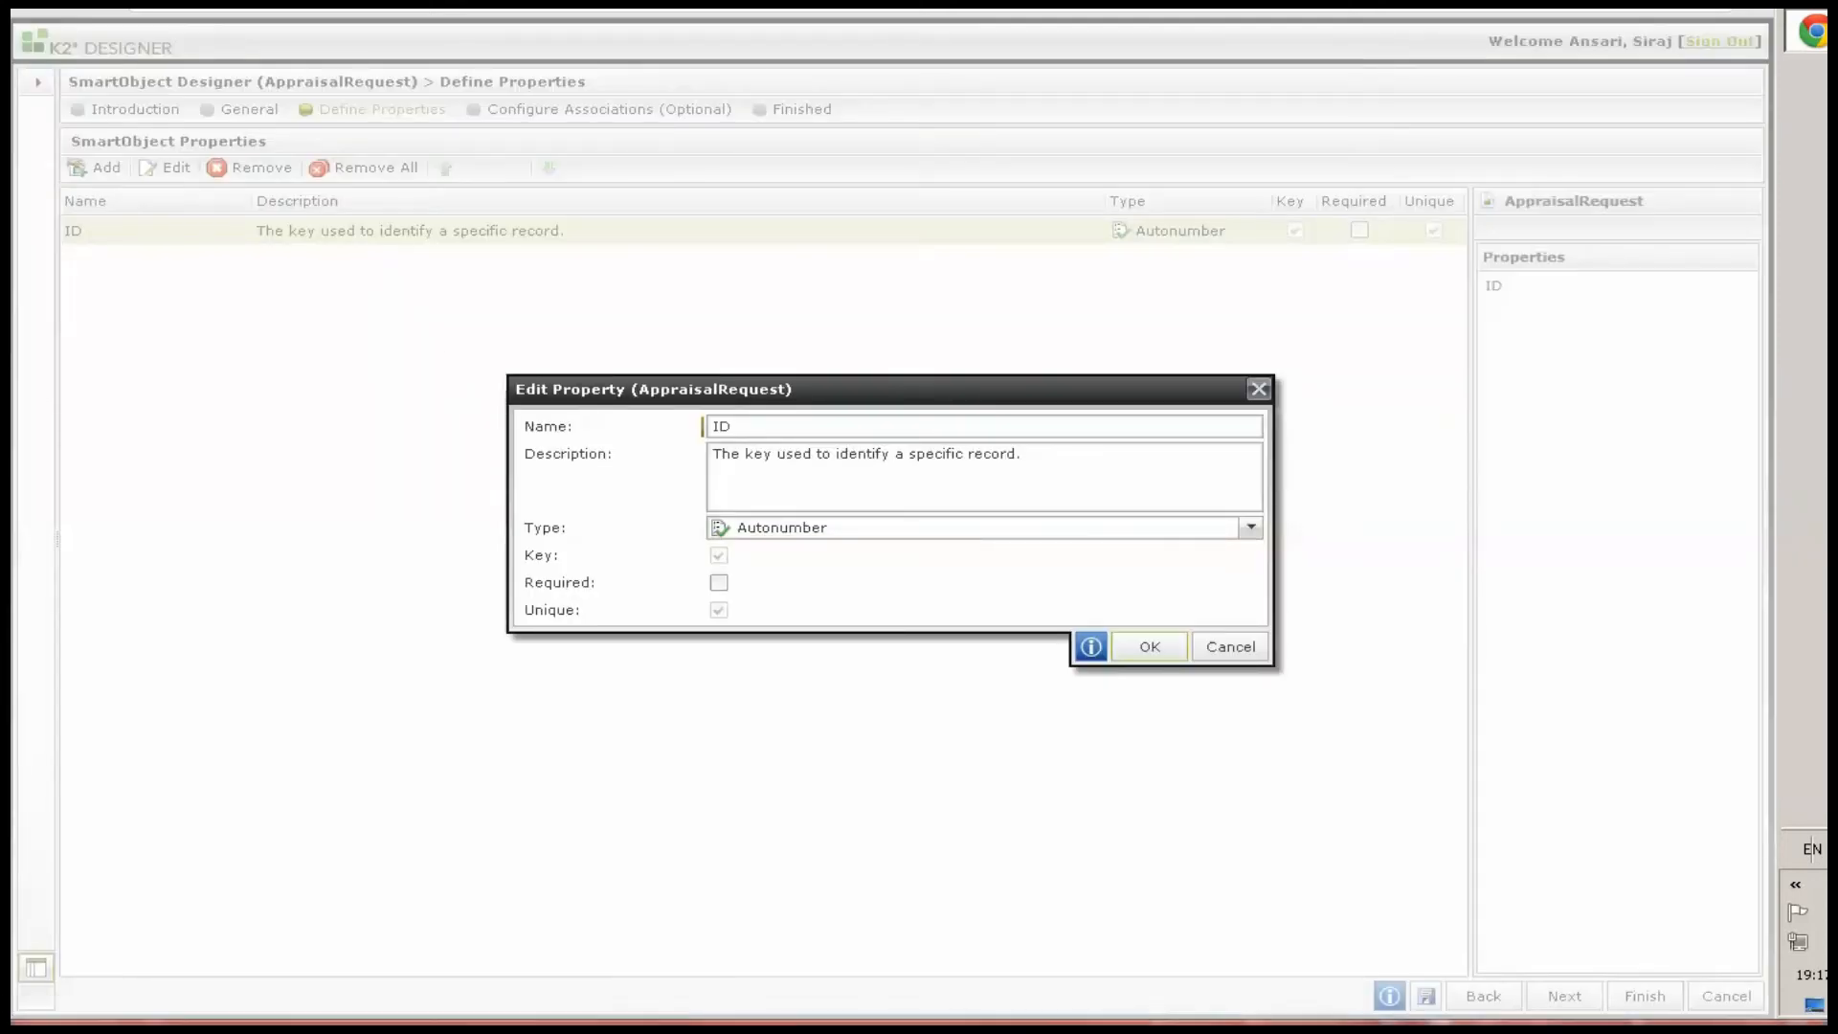
Rename the key property ID to RequestId and confirm the edit
{"action": "double_click", "coordinate": [771, 429]}
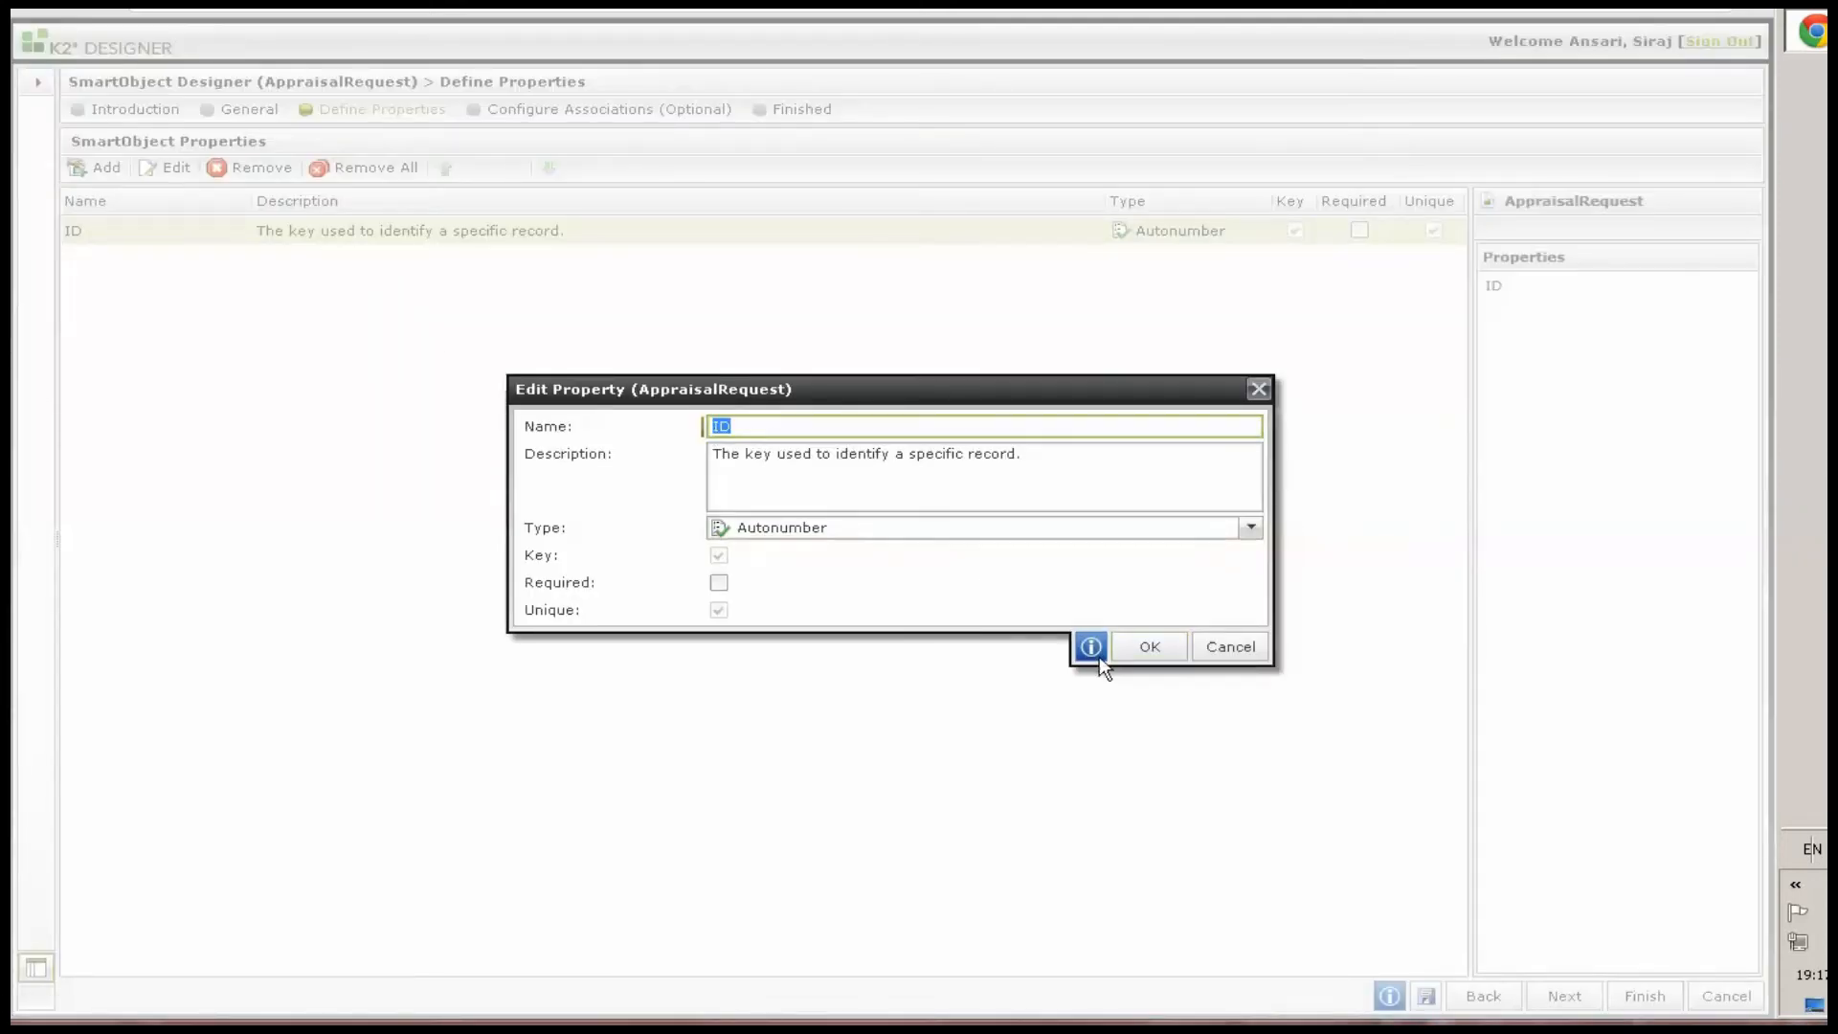
{"action": "type", "text": "RequestId"}
{"action": "left_click", "coordinate": [1149, 649]}
Open Add Properties and enter properties MilestoneAchivementId, EmployeeId and a second EmployeeId
{"action": "left_click", "coordinate": [107, 168]}
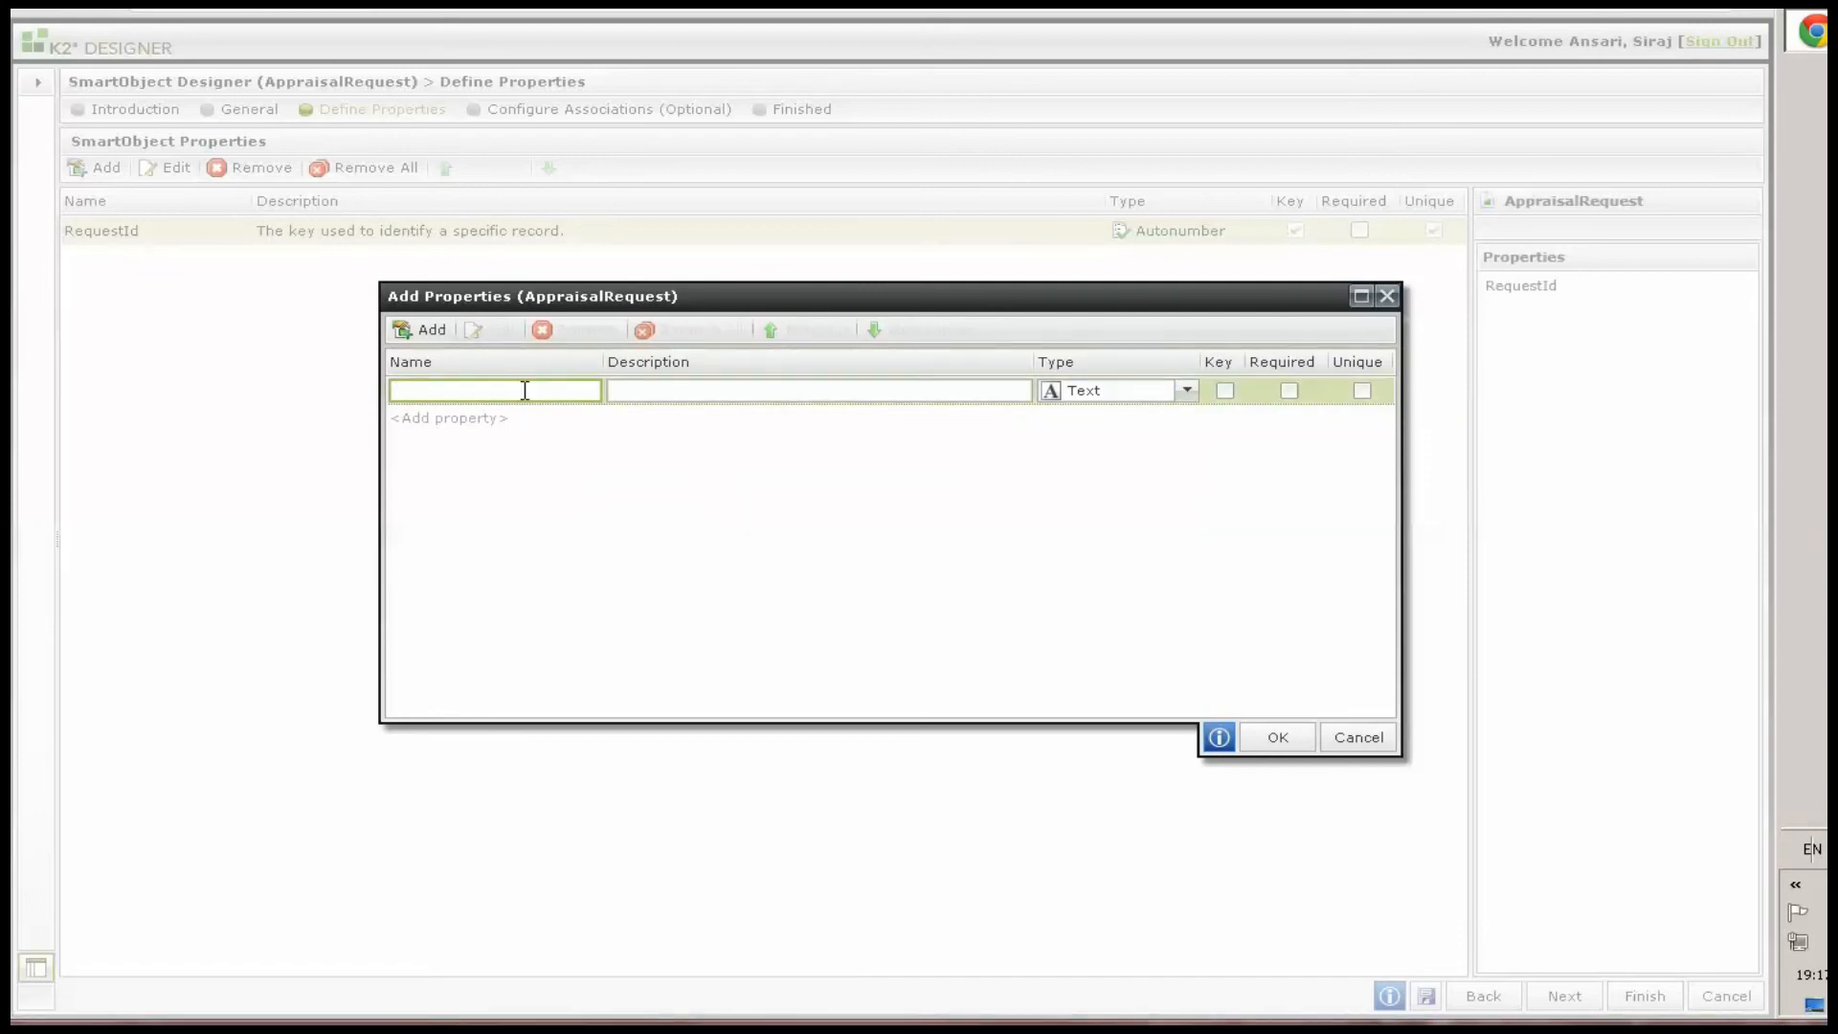
{"action": "type", "text": "MilestoneAchivementId"}
{"action": "key", "text": "Return"}
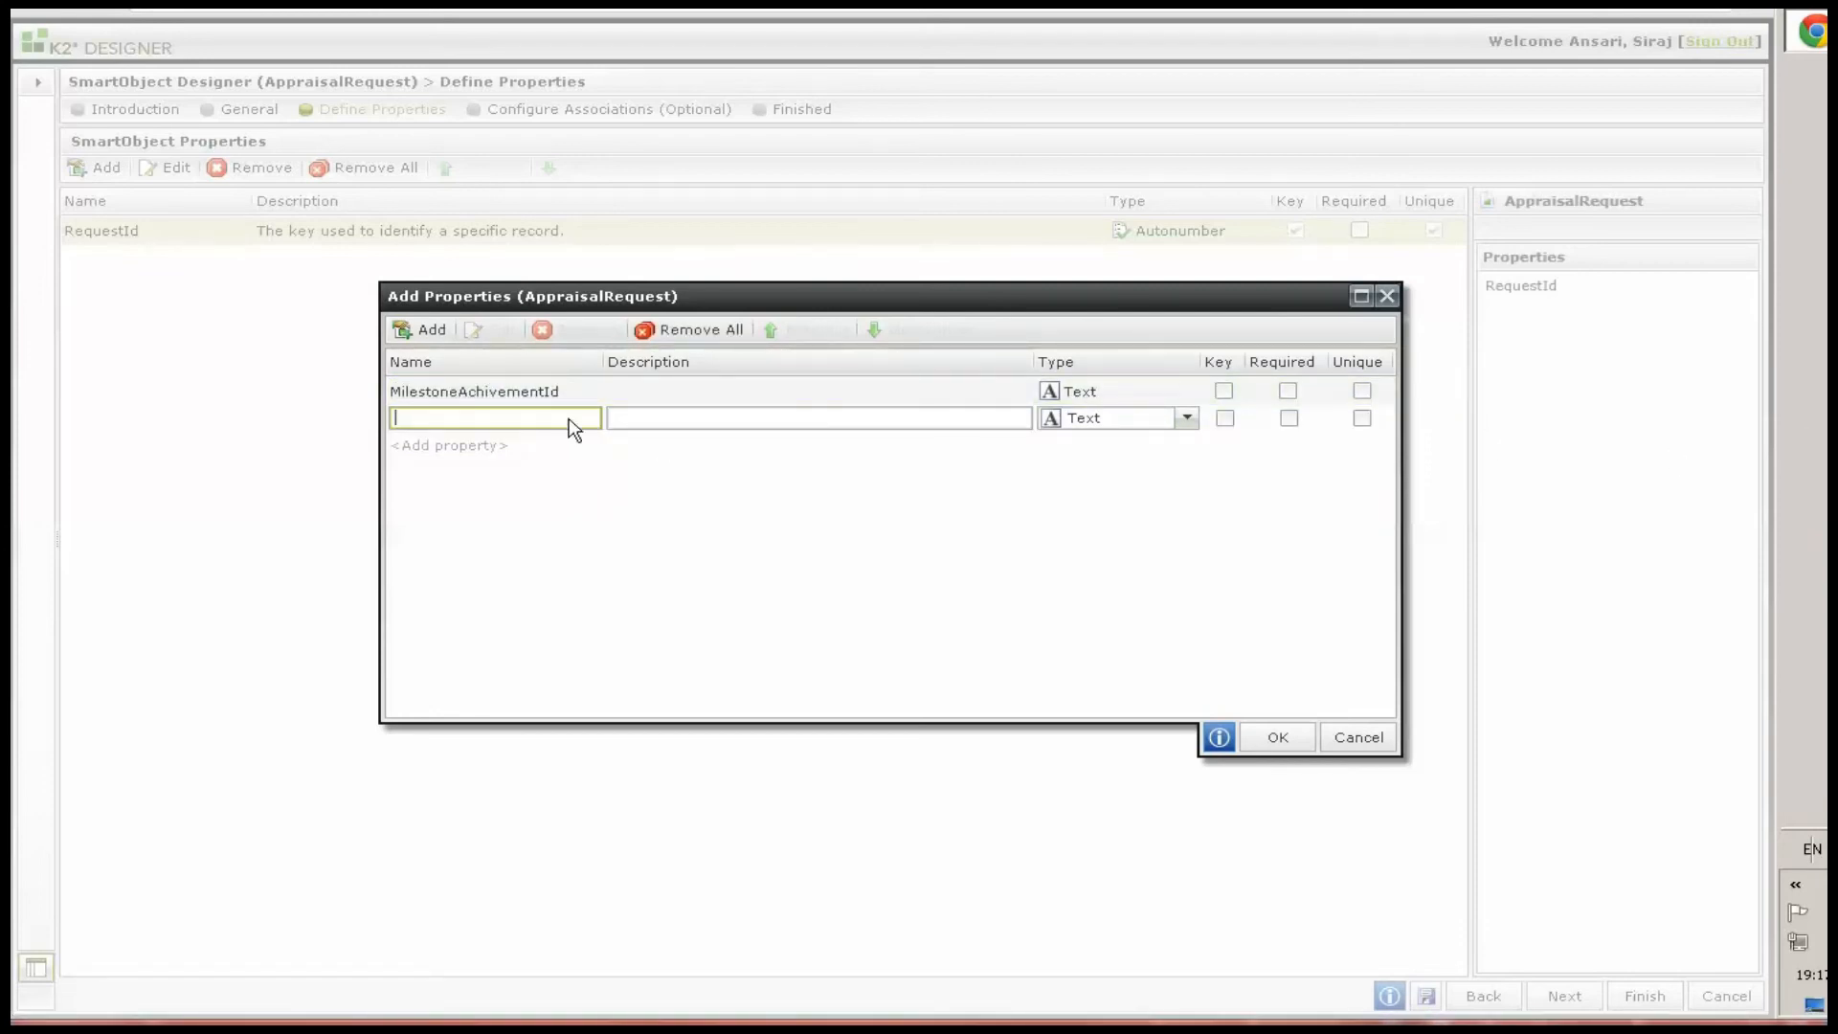
{"action": "type", "text": "EmployeeId"}
{"action": "key", "text": "Return"}
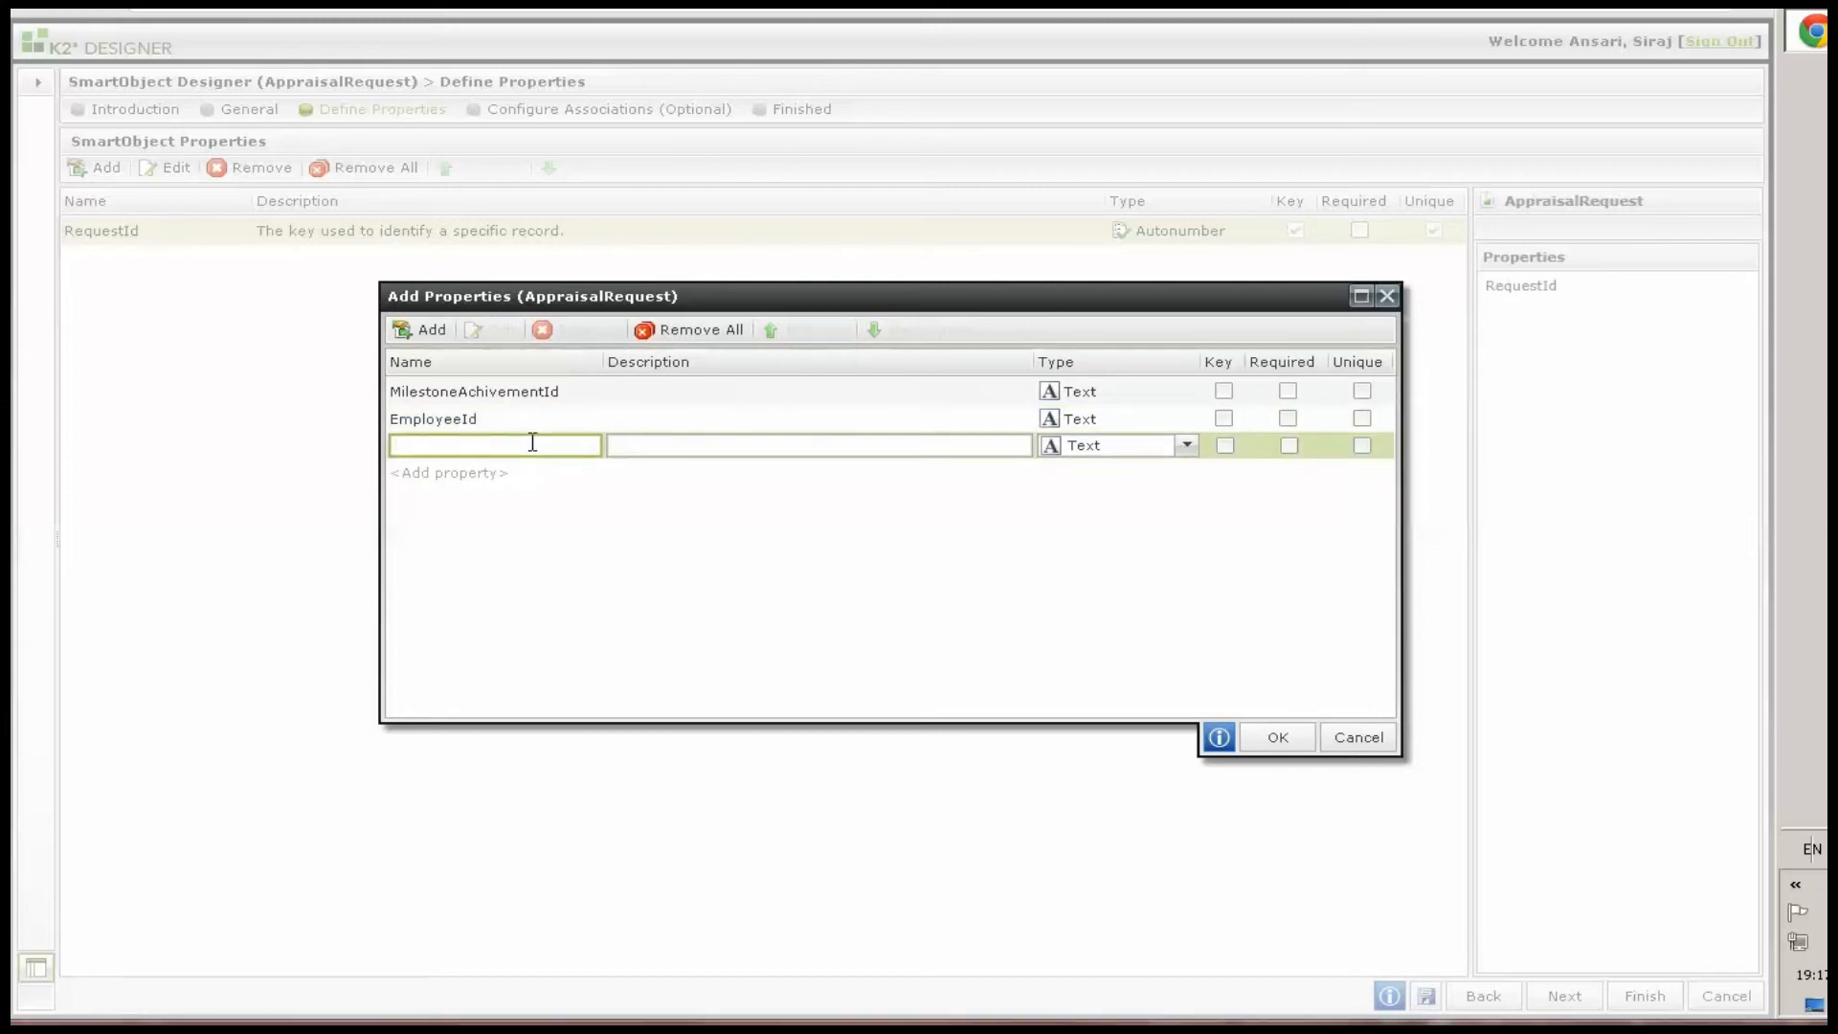
{"action": "type", "text": "EmployeeId"}
{"action": "key", "text": "Return"}
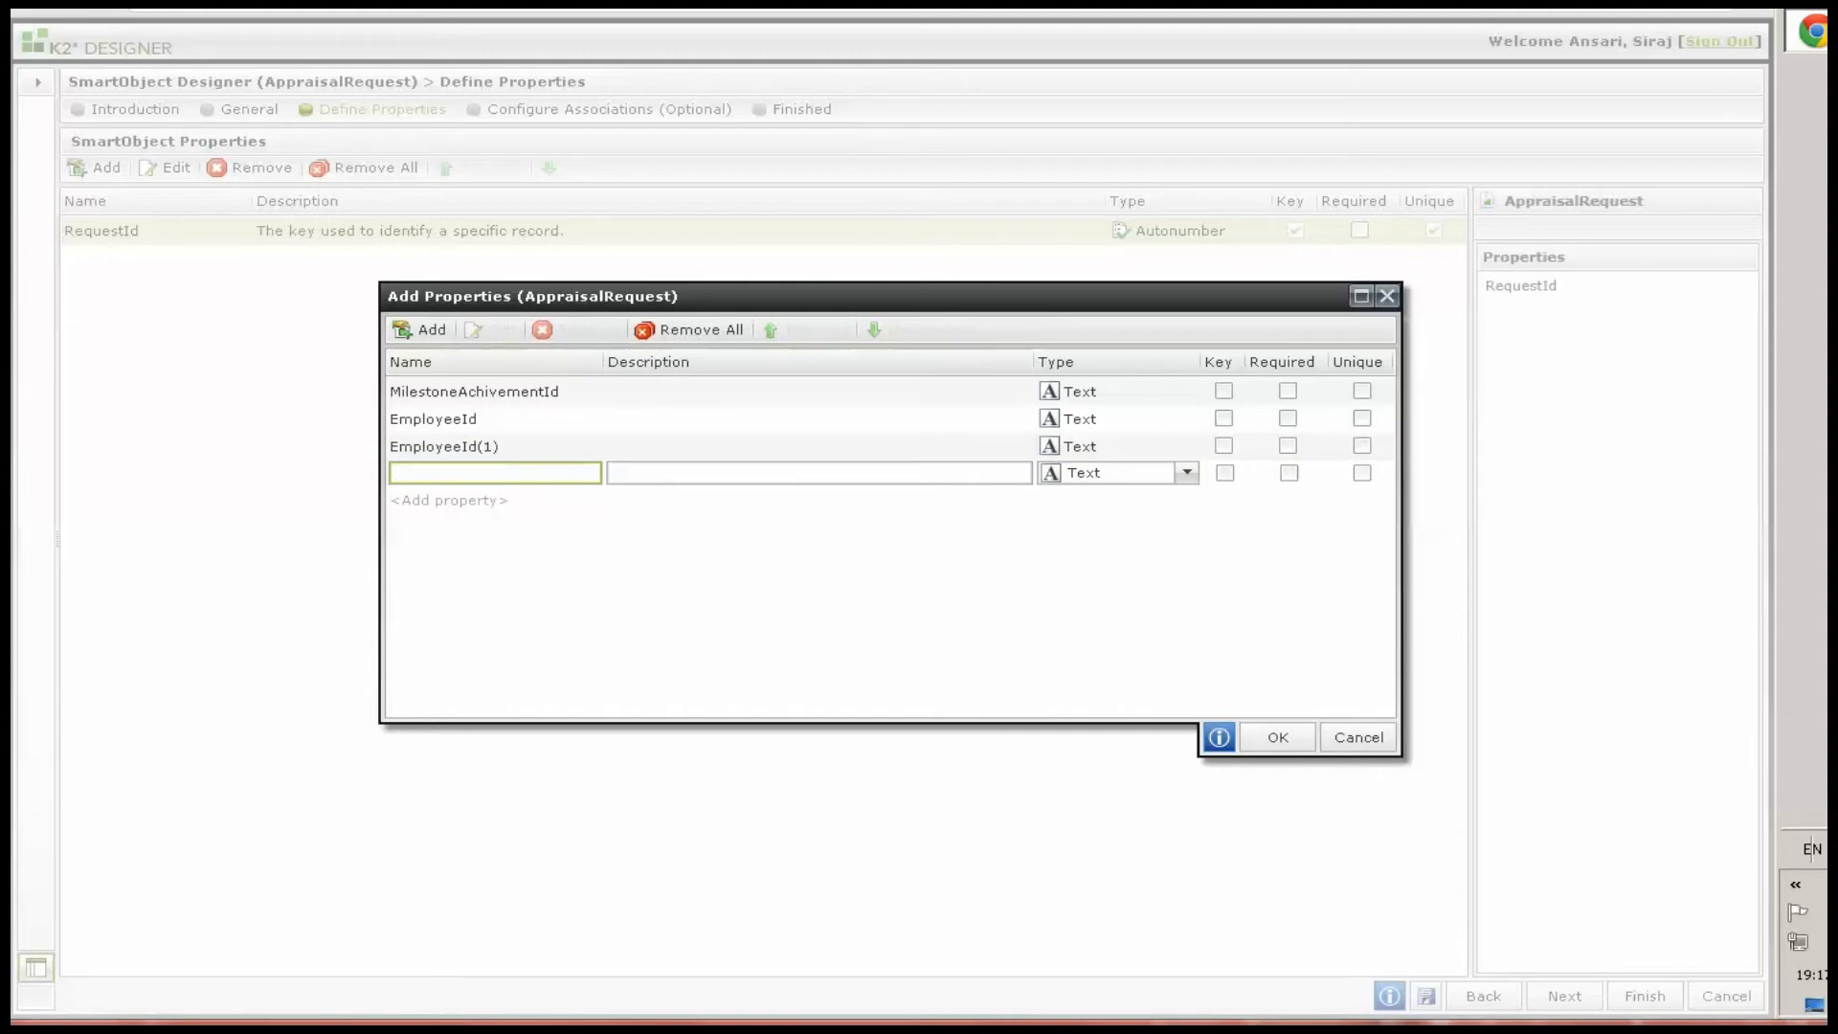
Rename the duplicate third property to LoginName
{"action": "left_click", "coordinate": [461, 450]}
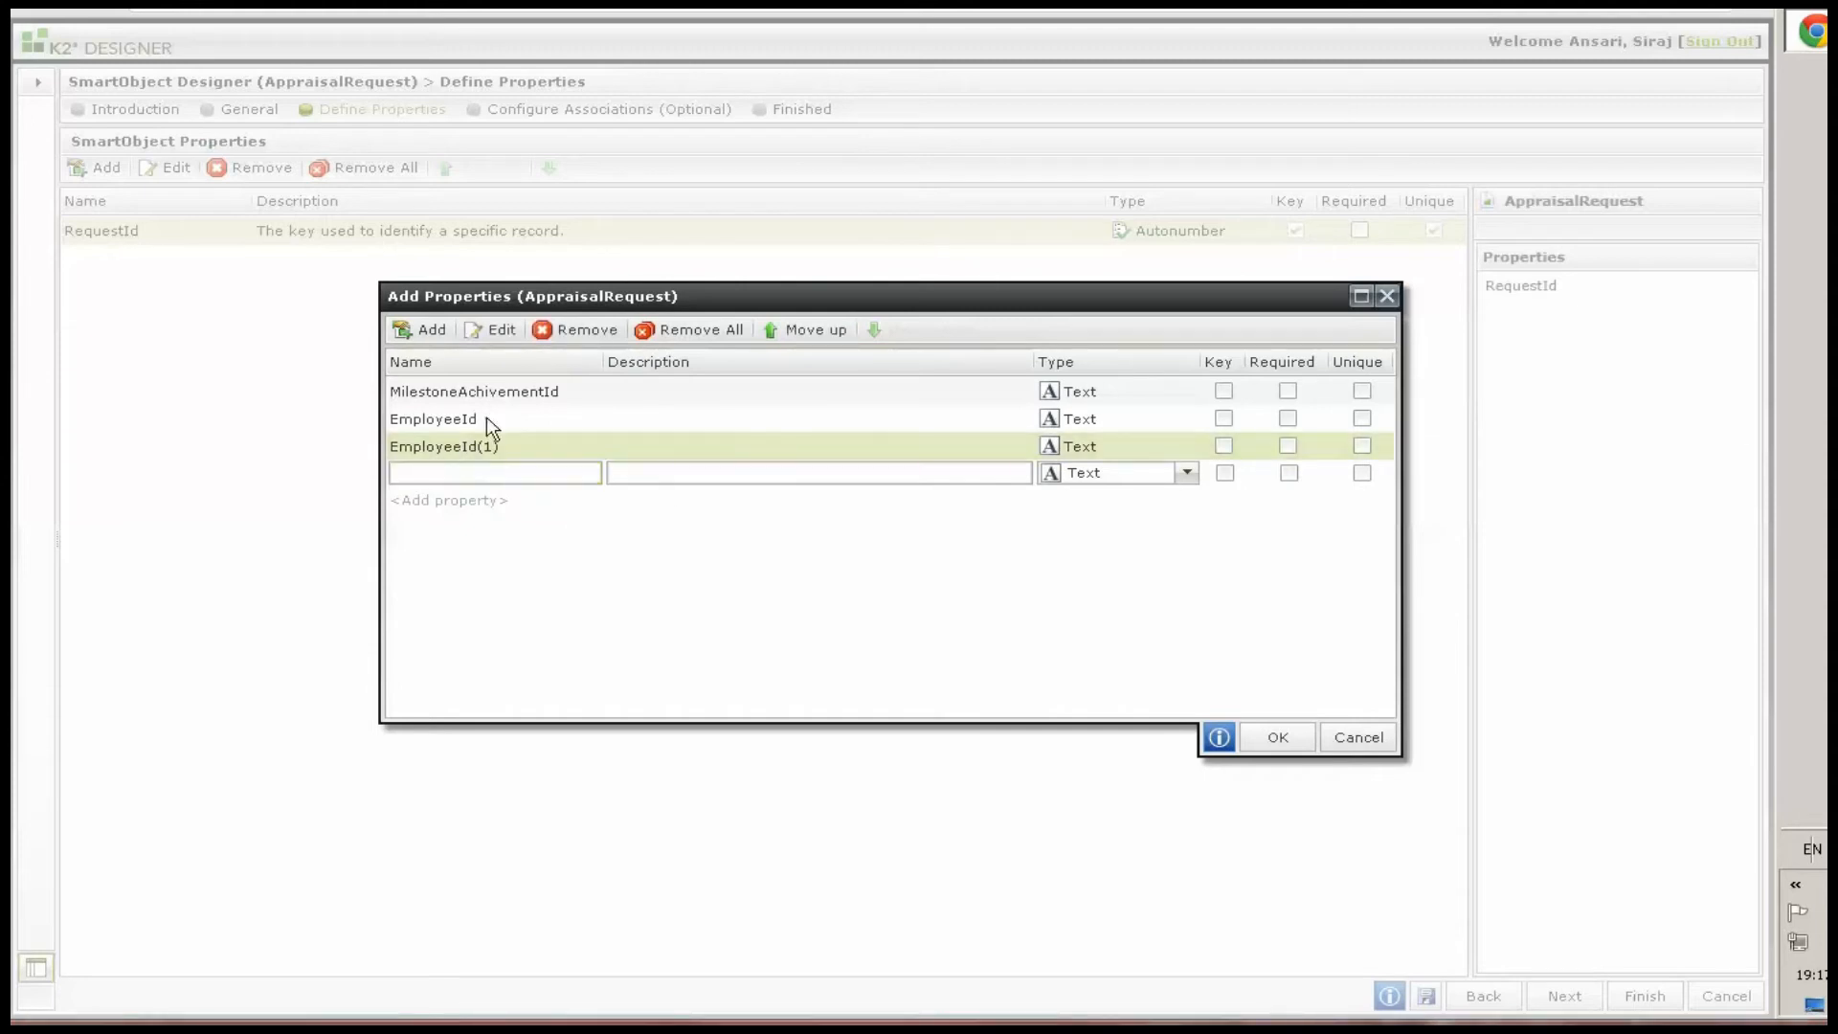
{"action": "left_click", "coordinate": [492, 329]}
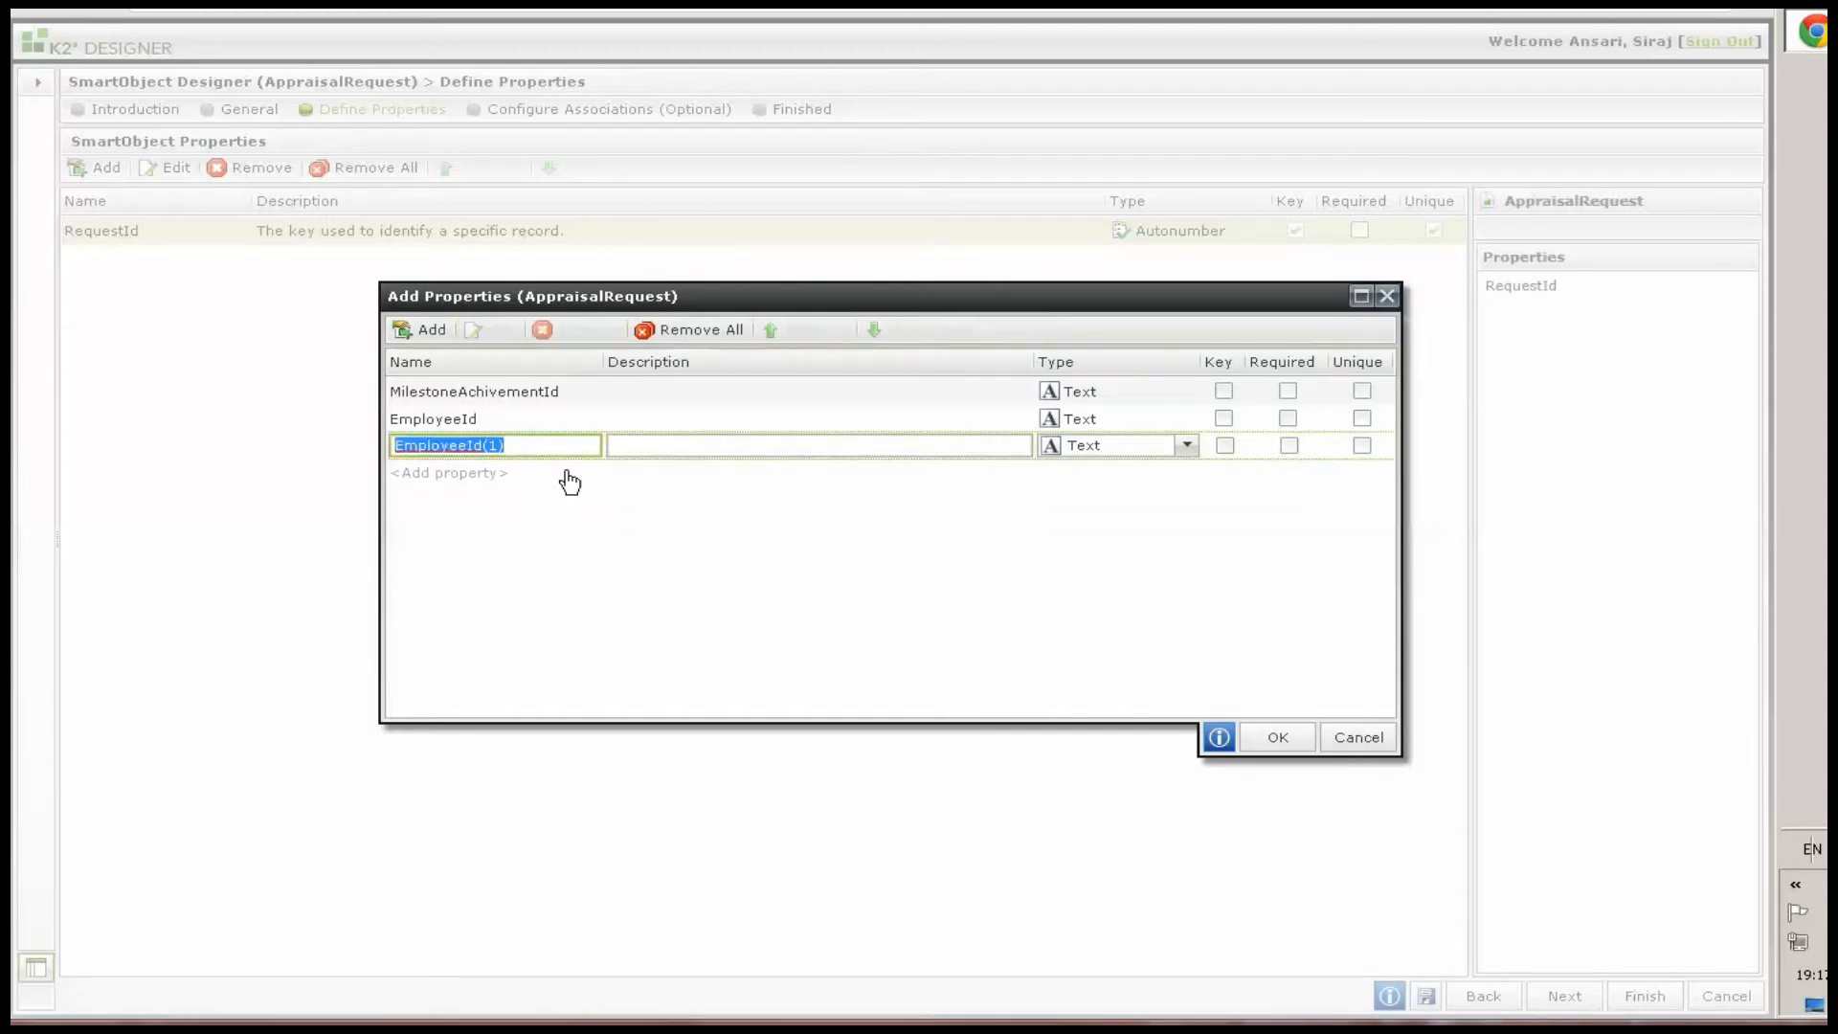
{"action": "type", "text": "LoginName"}
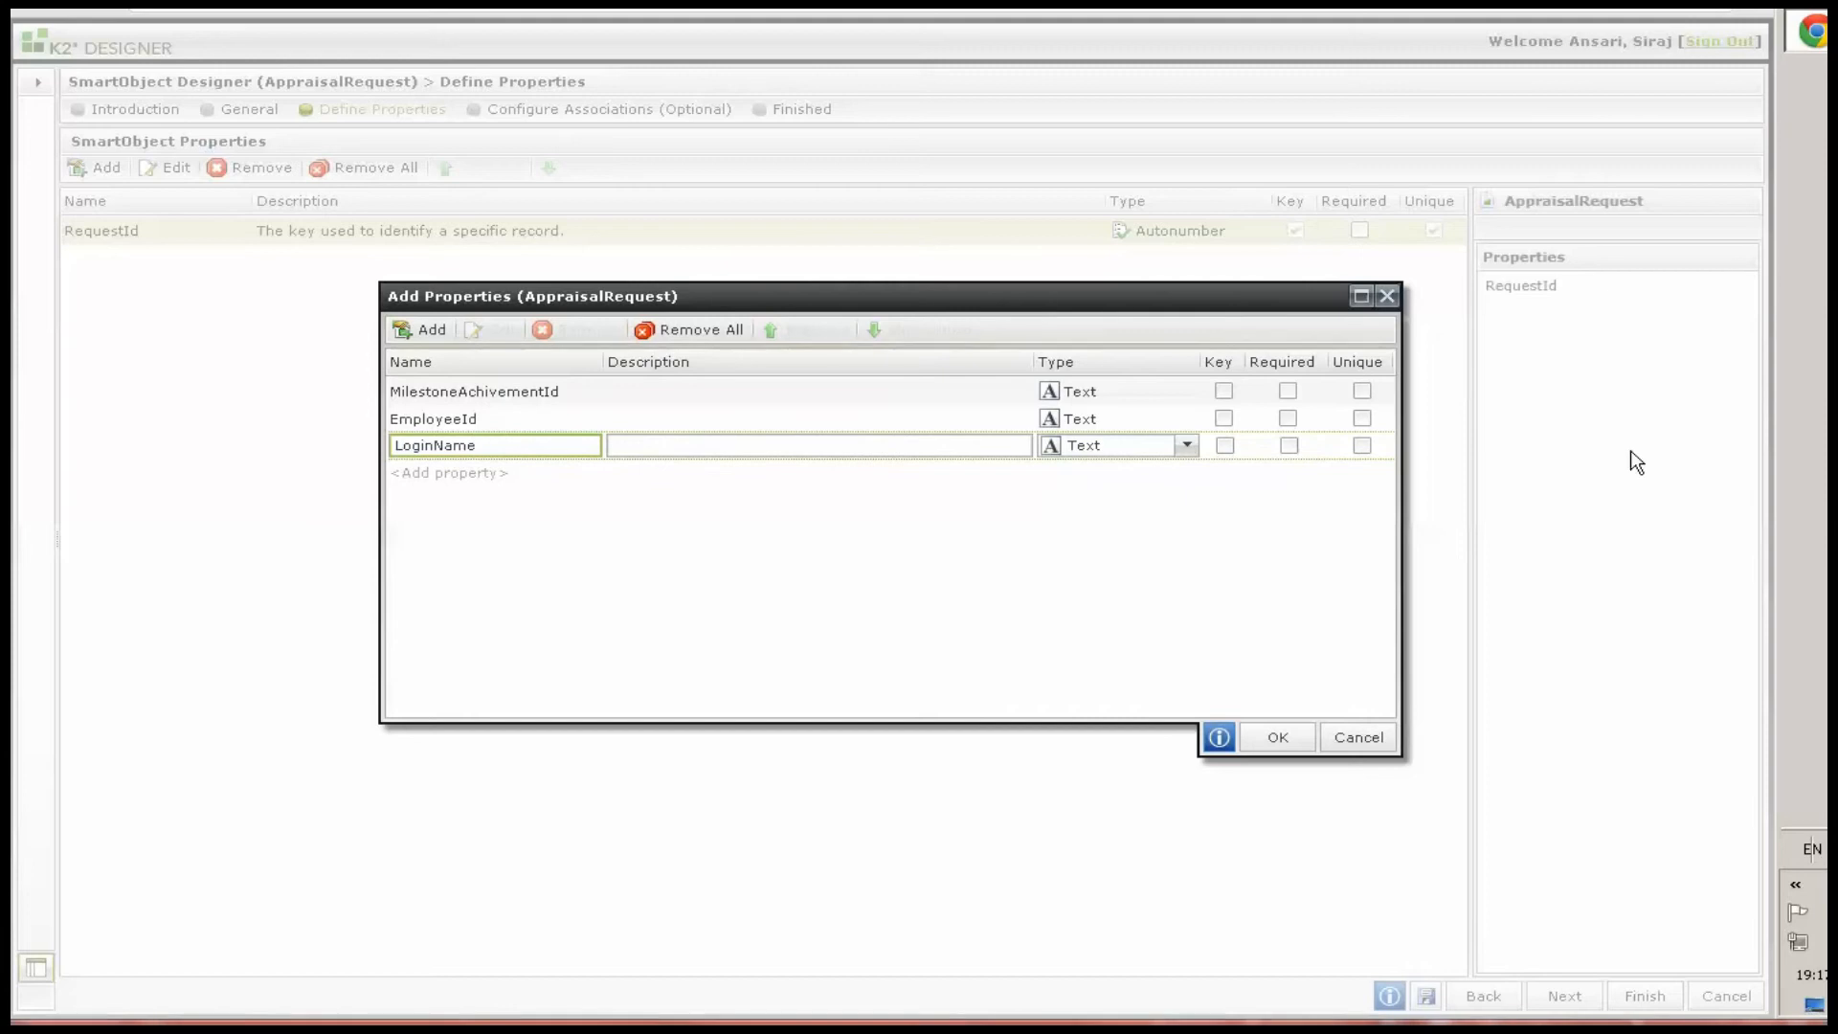
Add text properties DisplayName, Department, Manager and Comments
{"action": "left_click", "coordinate": [425, 471]}
{"action": "type", "text": "DisplayName"}
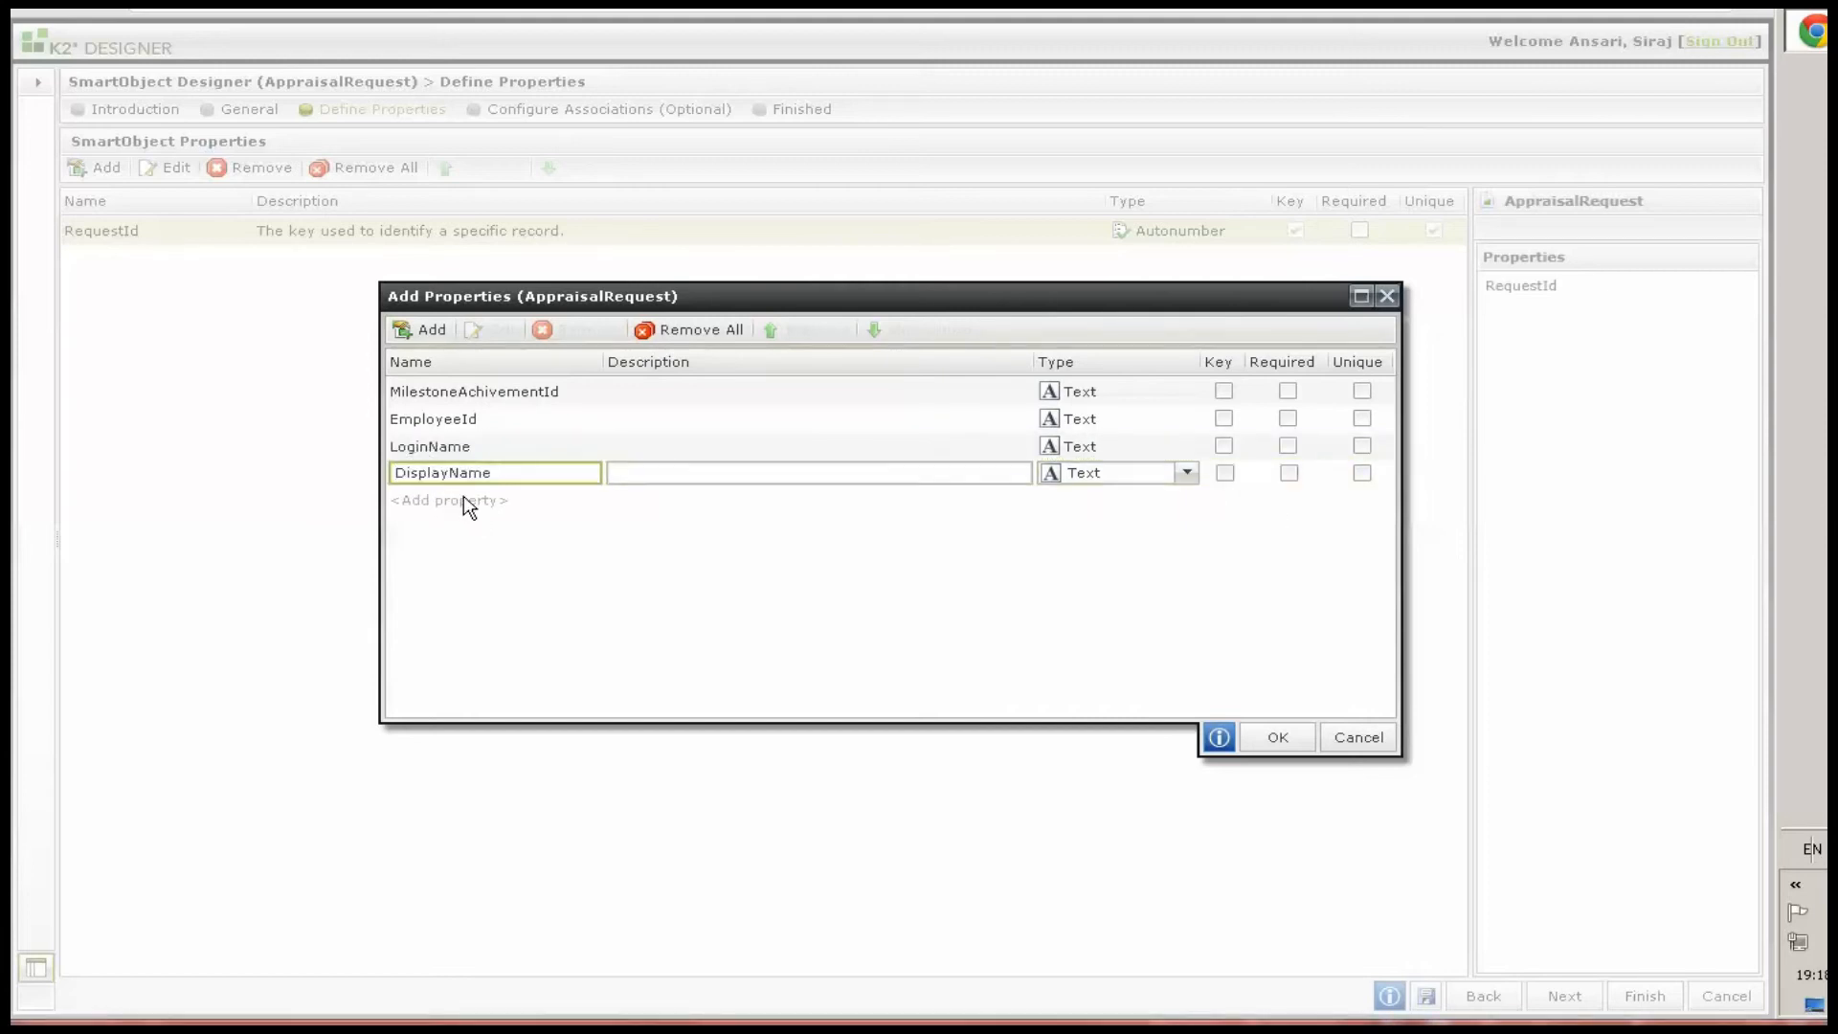
{"action": "left_click", "coordinate": [466, 501]}
{"action": "type", "text": "Department"}
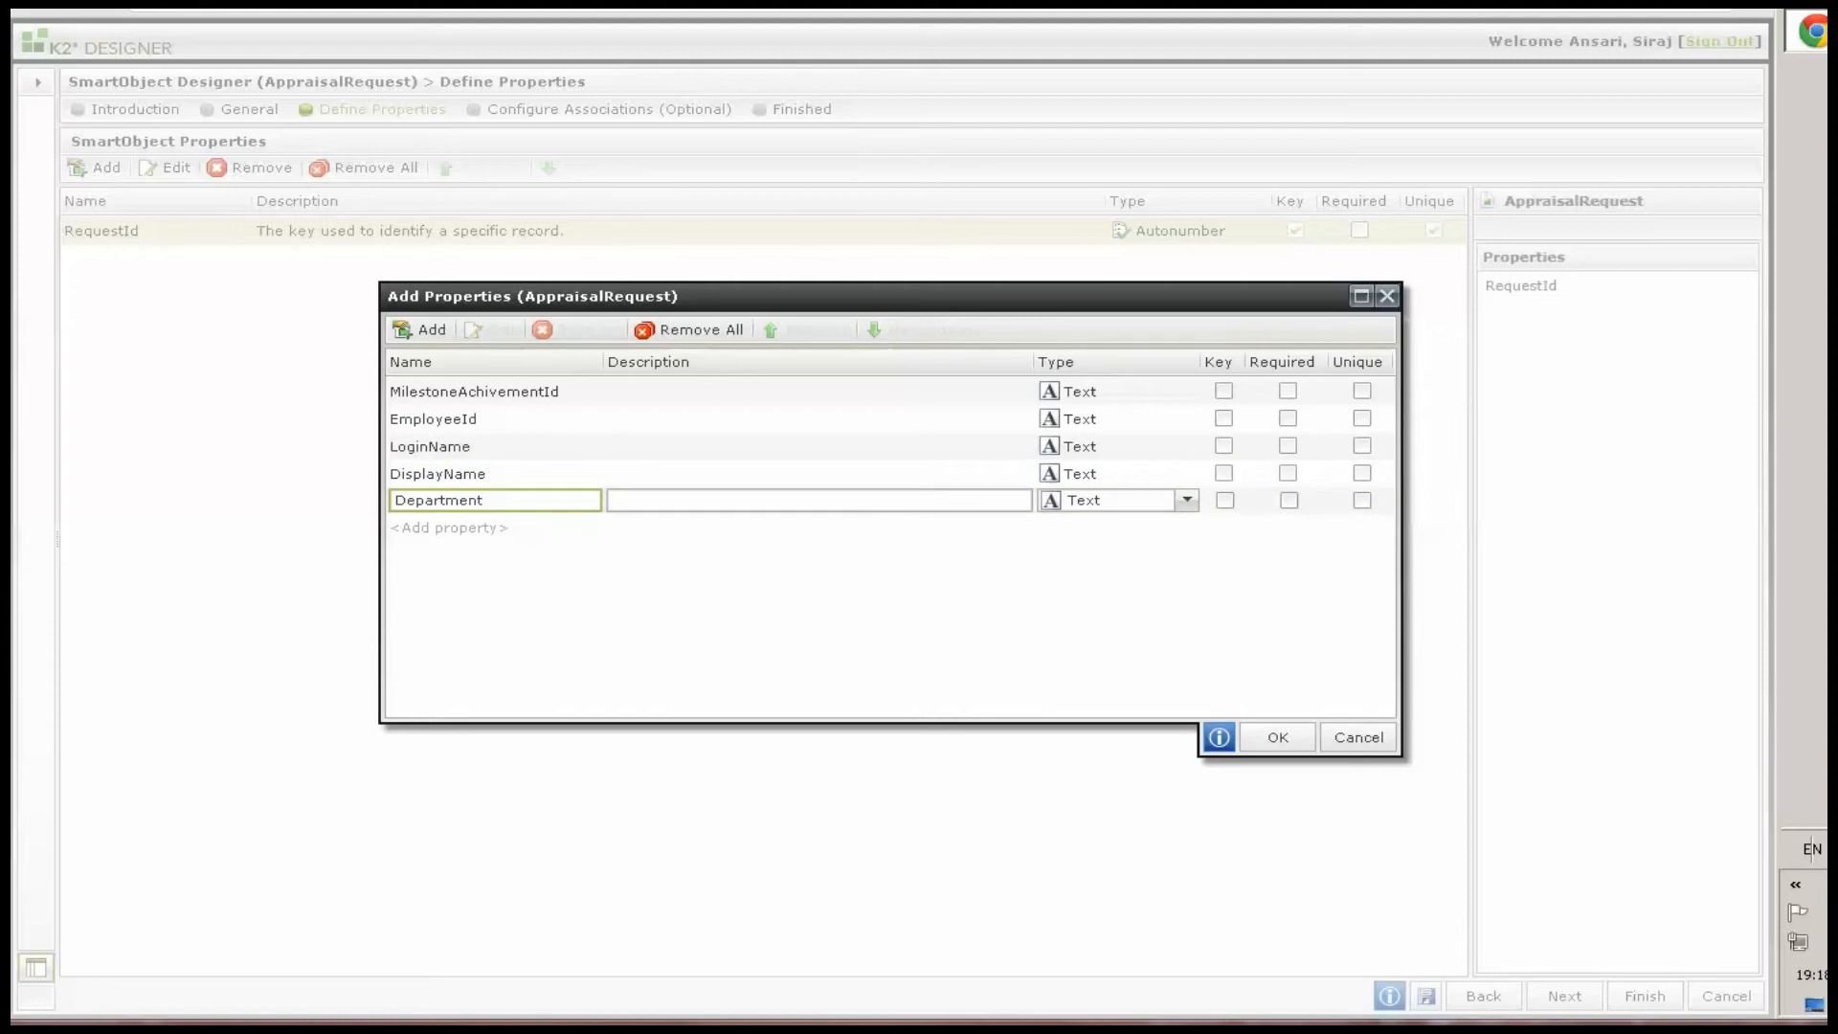
{"action": "left_click", "coordinate": [454, 528]}
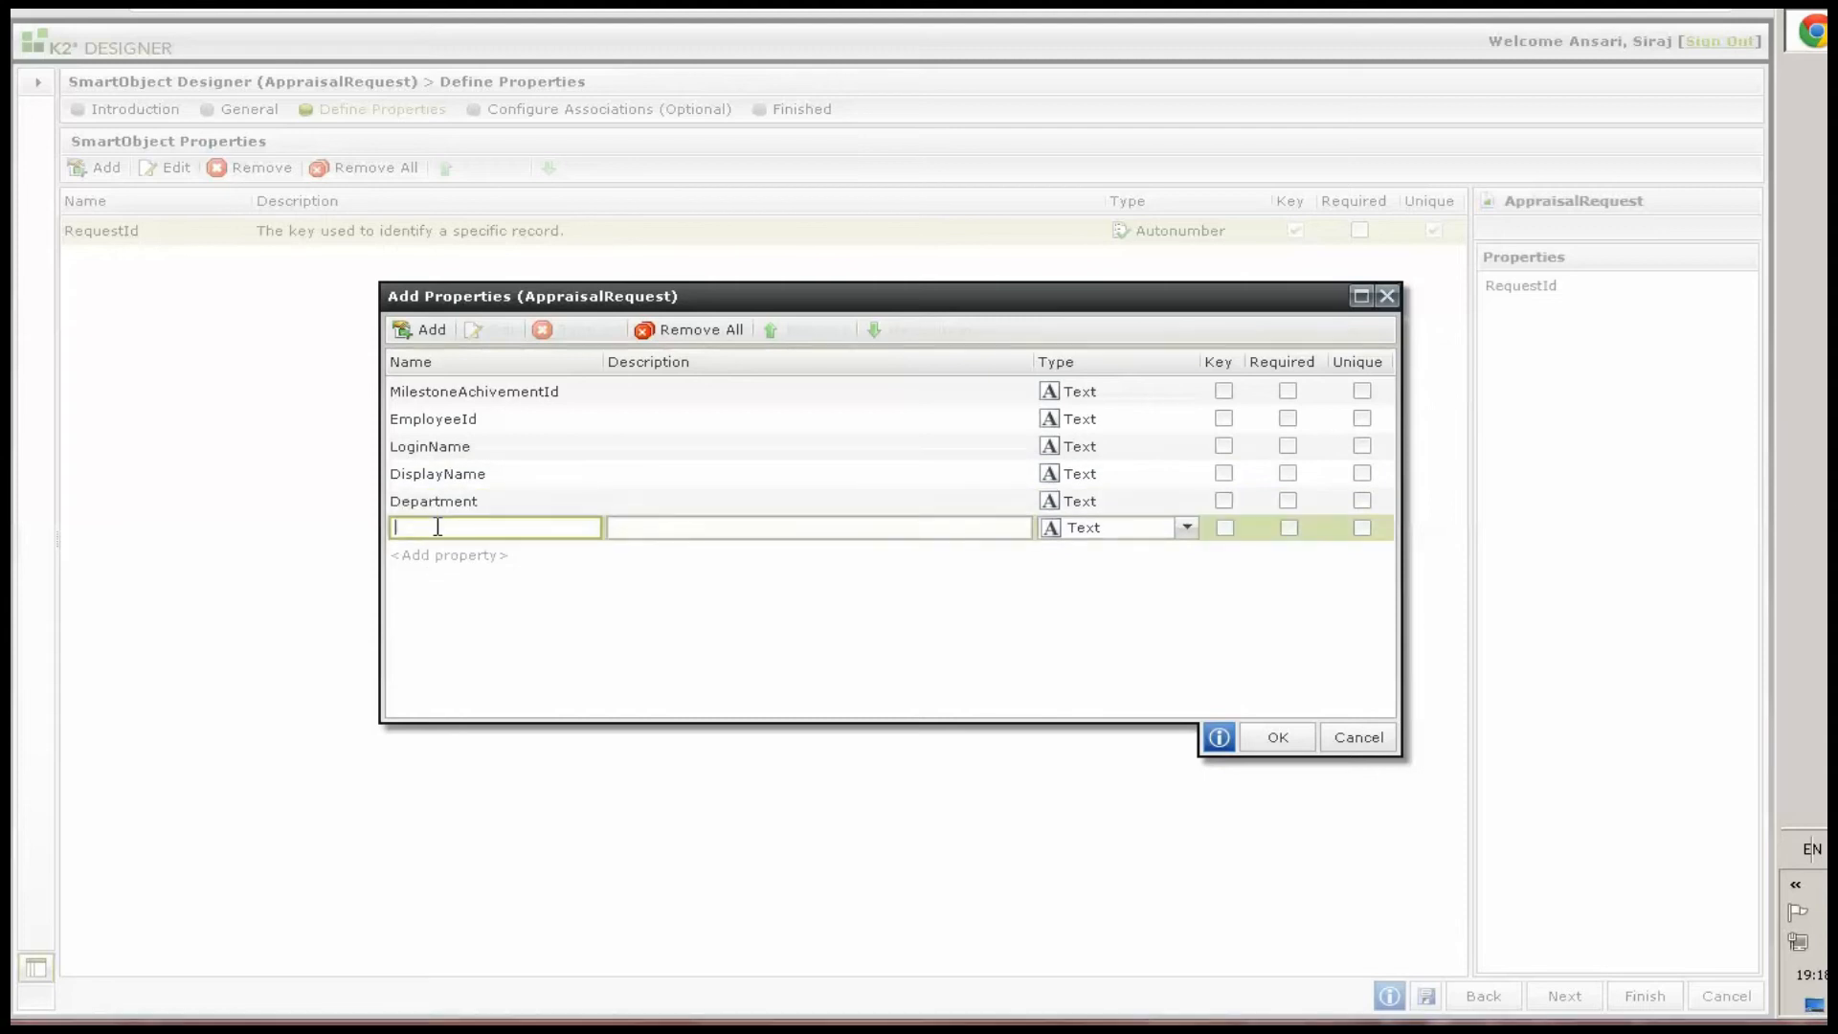
{"action": "type", "text": "Manager"}
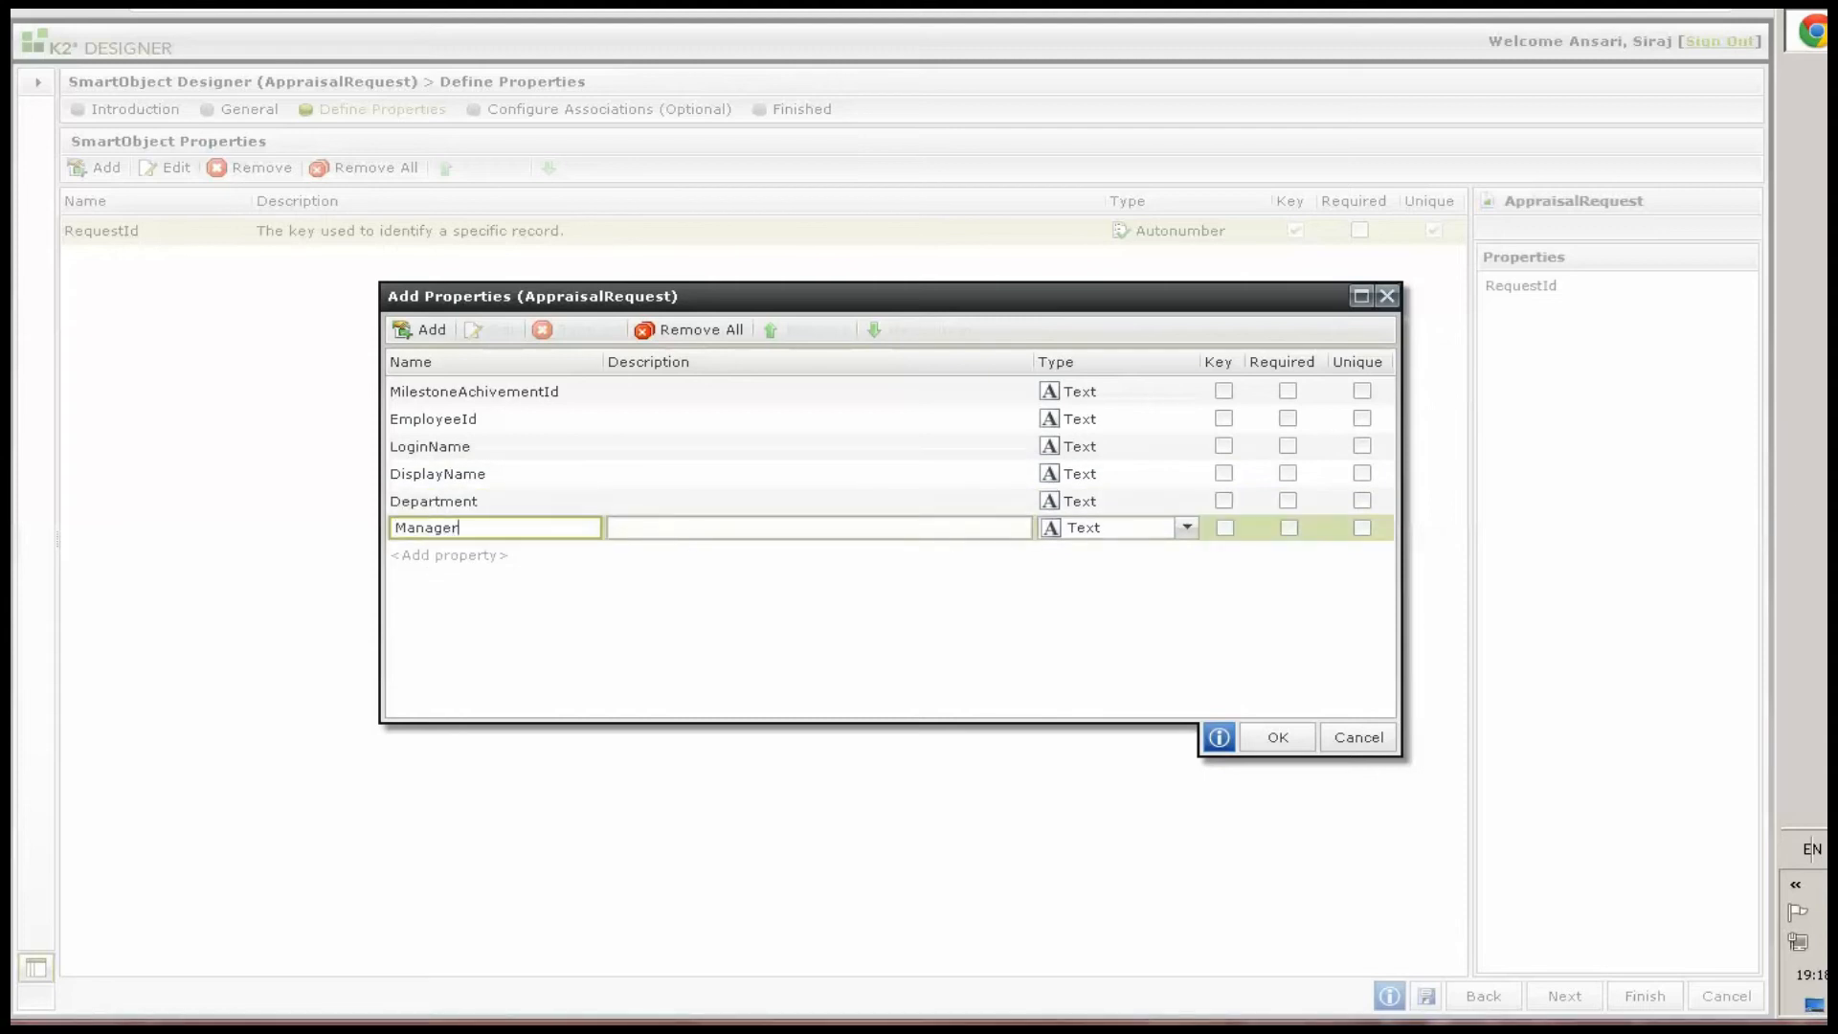
{"action": "left_click", "coordinate": [484, 556]}
{"action": "type", "text": "Comments"}
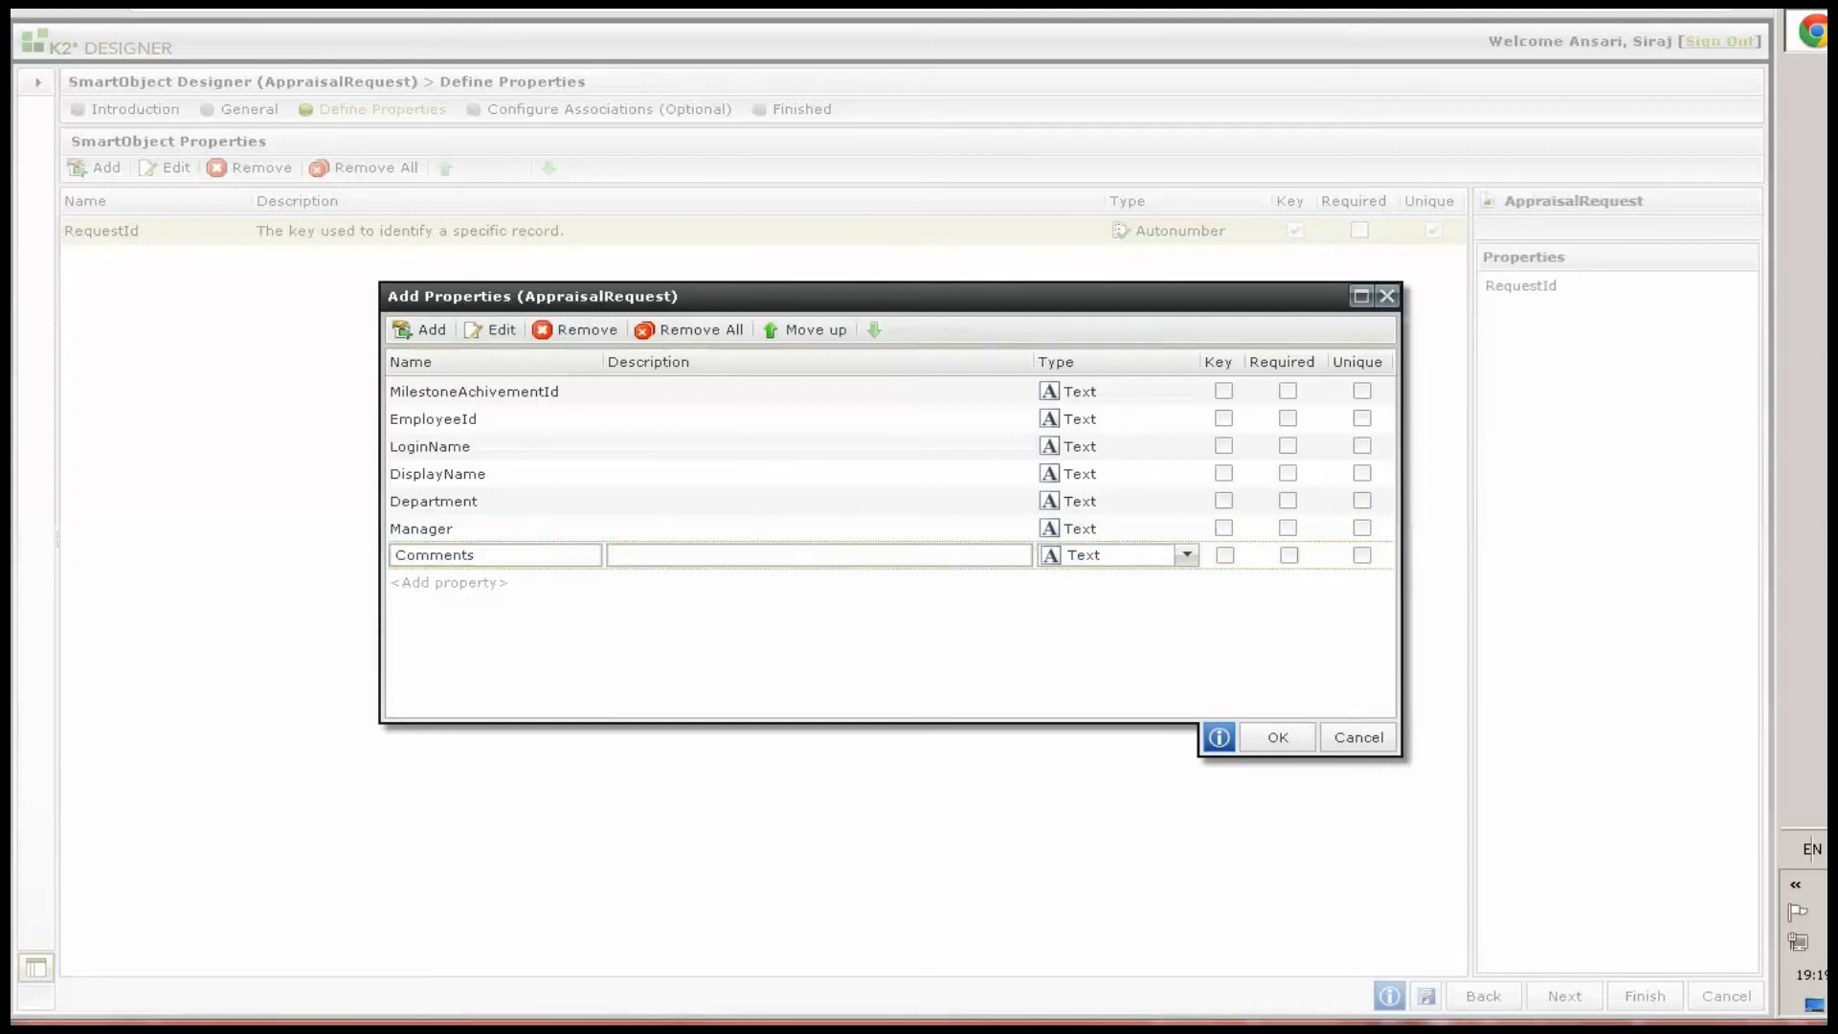
{"action": "left_click", "coordinate": [1114, 558]}
{"action": "left_click", "coordinate": [1114, 557]}
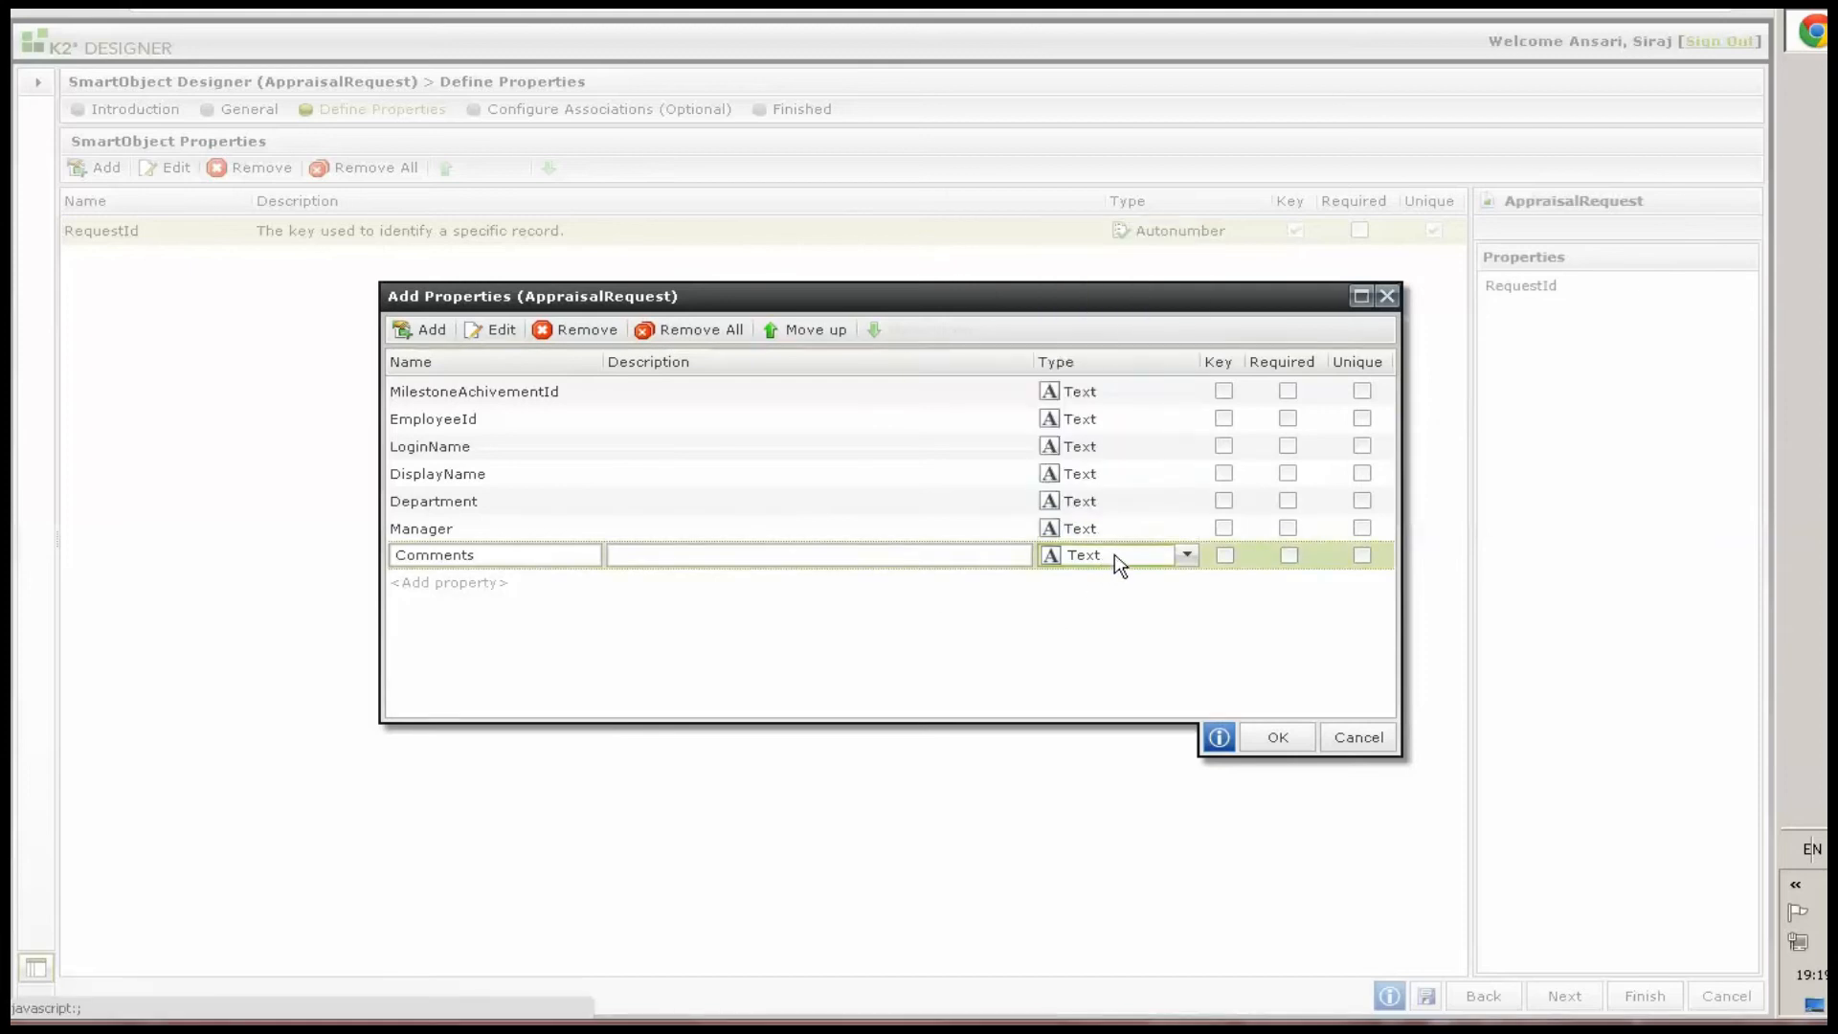
{"action": "left_click", "coordinate": [1116, 559]}
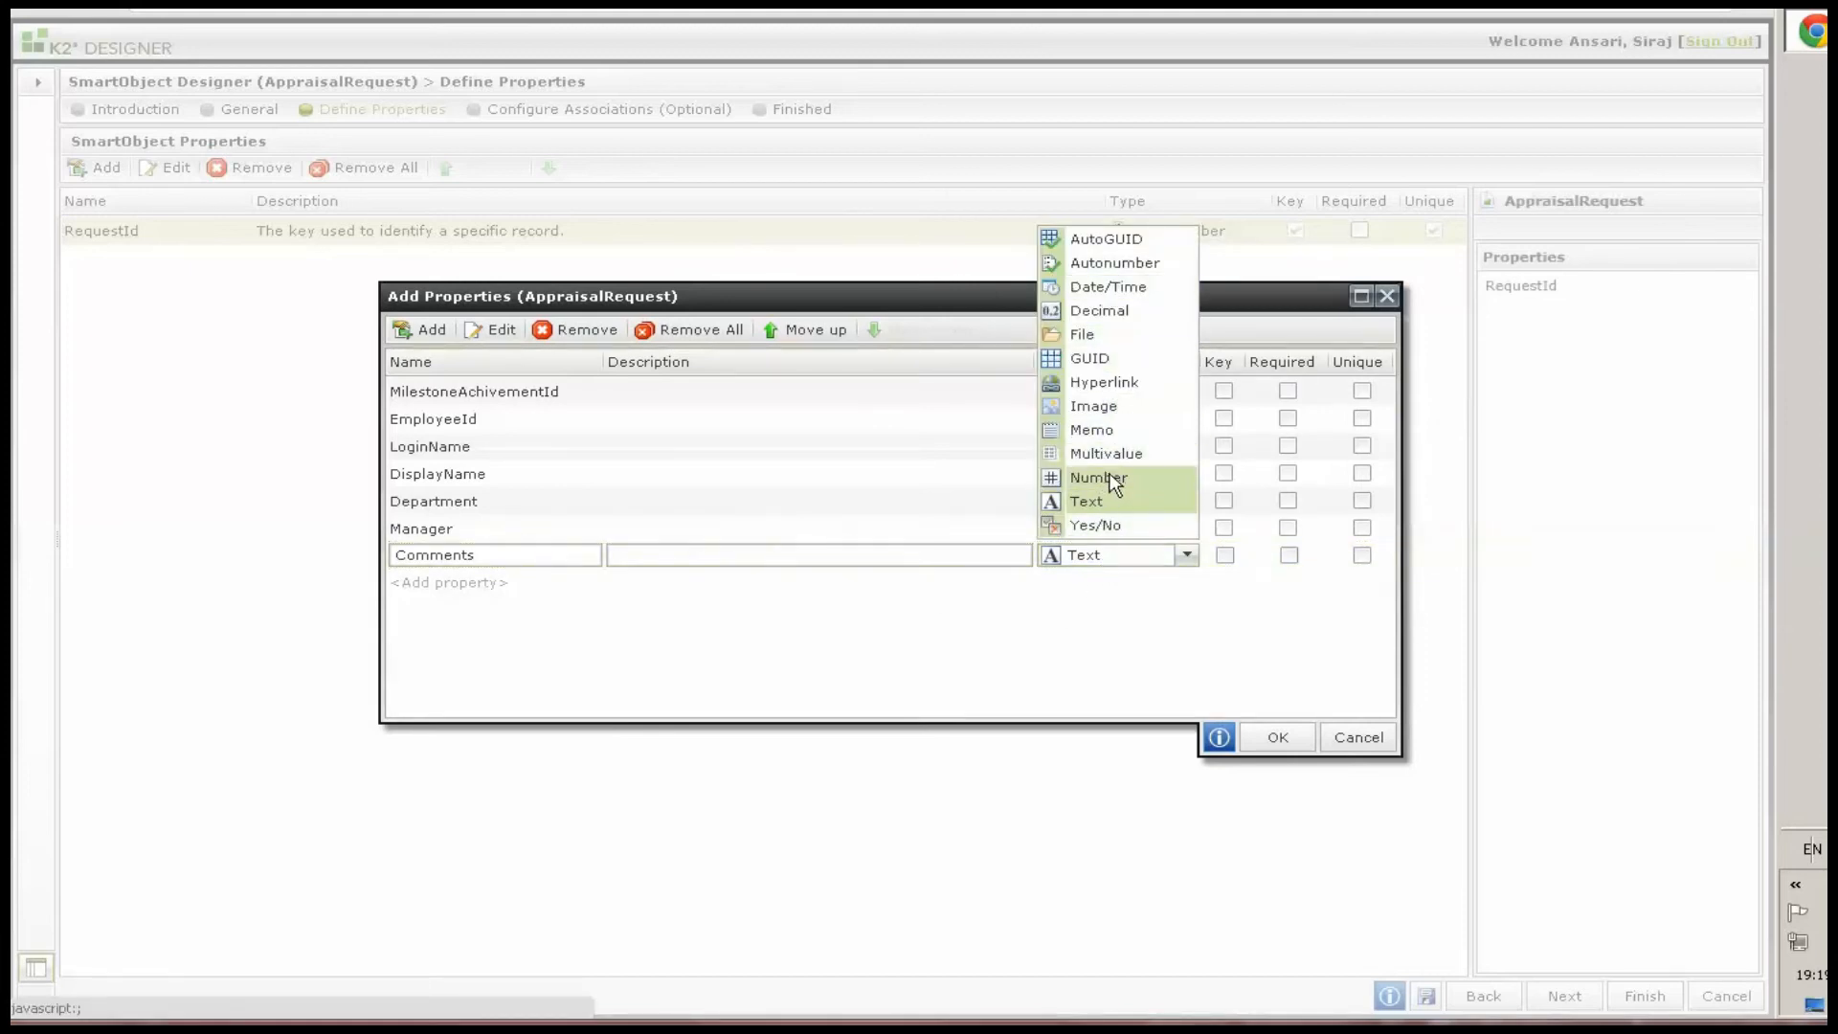
{"action": "left_click", "coordinate": [1087, 507]}
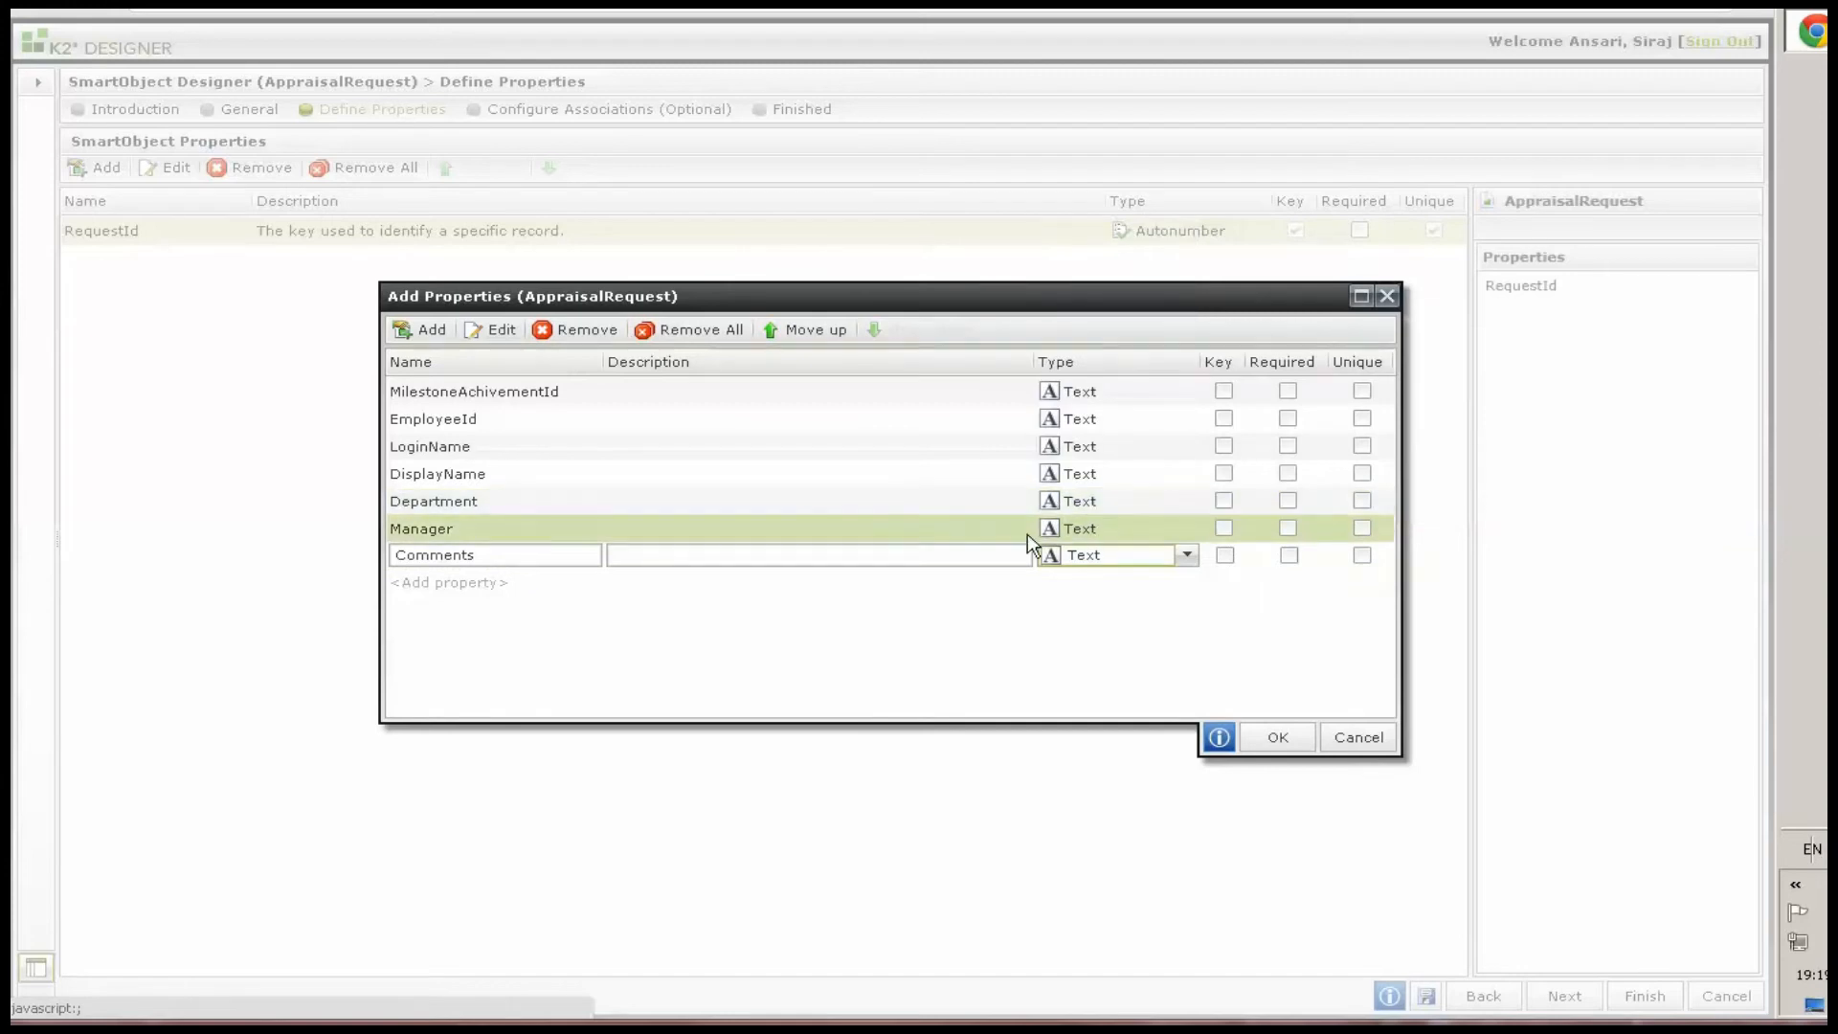
Set the Manager and MilestoneAchivementId property types to Number
{"action": "left_click", "coordinate": [739, 528]}
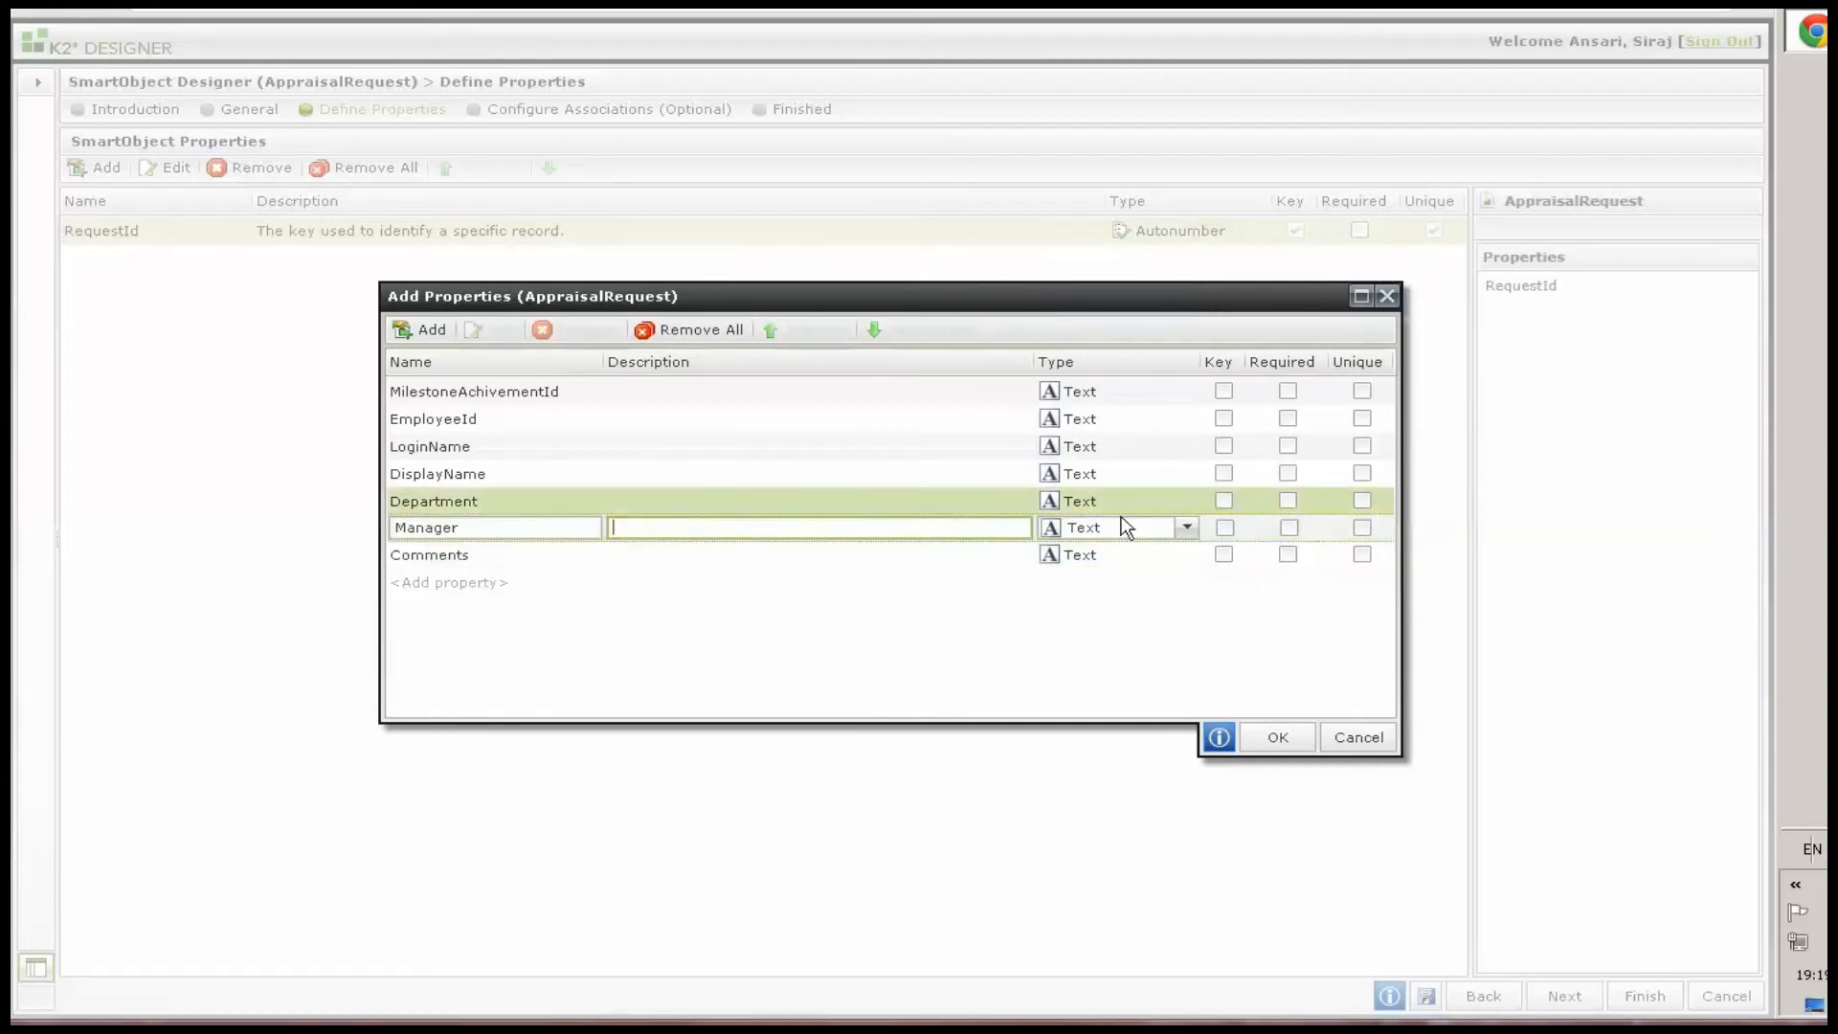
{"action": "left_click", "coordinate": [1125, 527]}
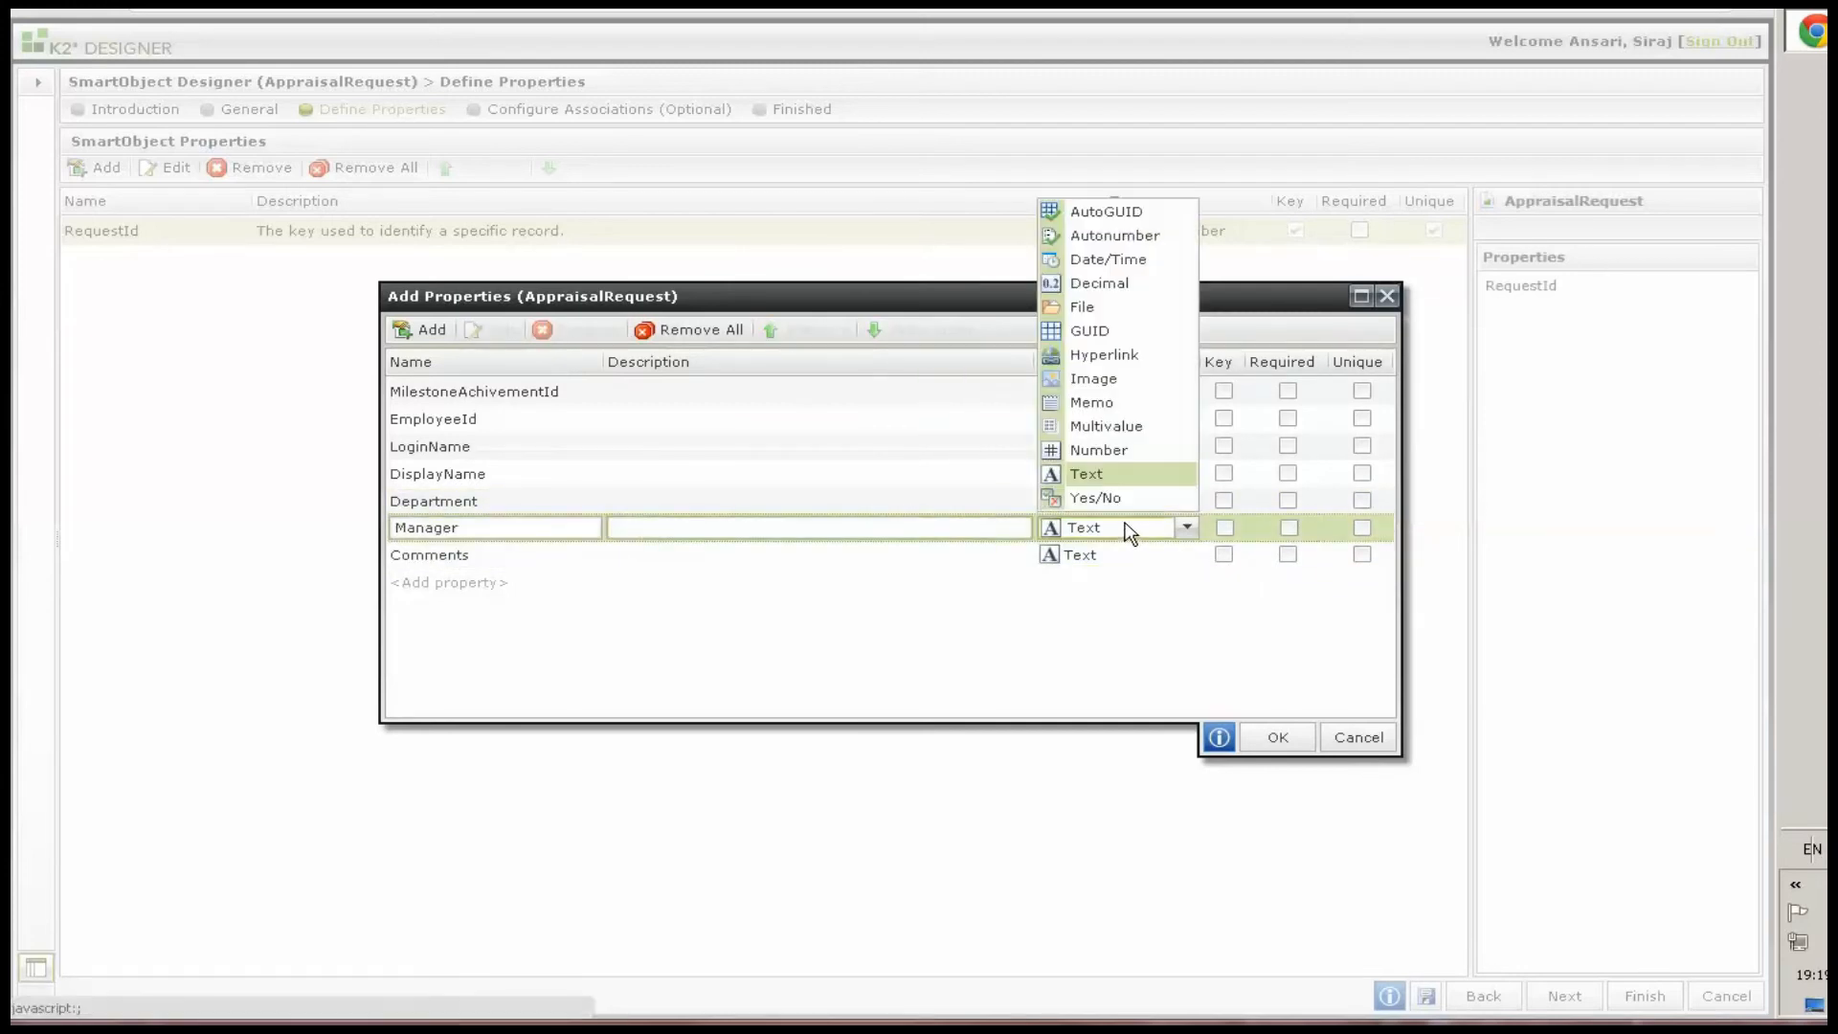
{"action": "left_click", "coordinate": [1101, 450]}
{"action": "left_click", "coordinate": [595, 395]}
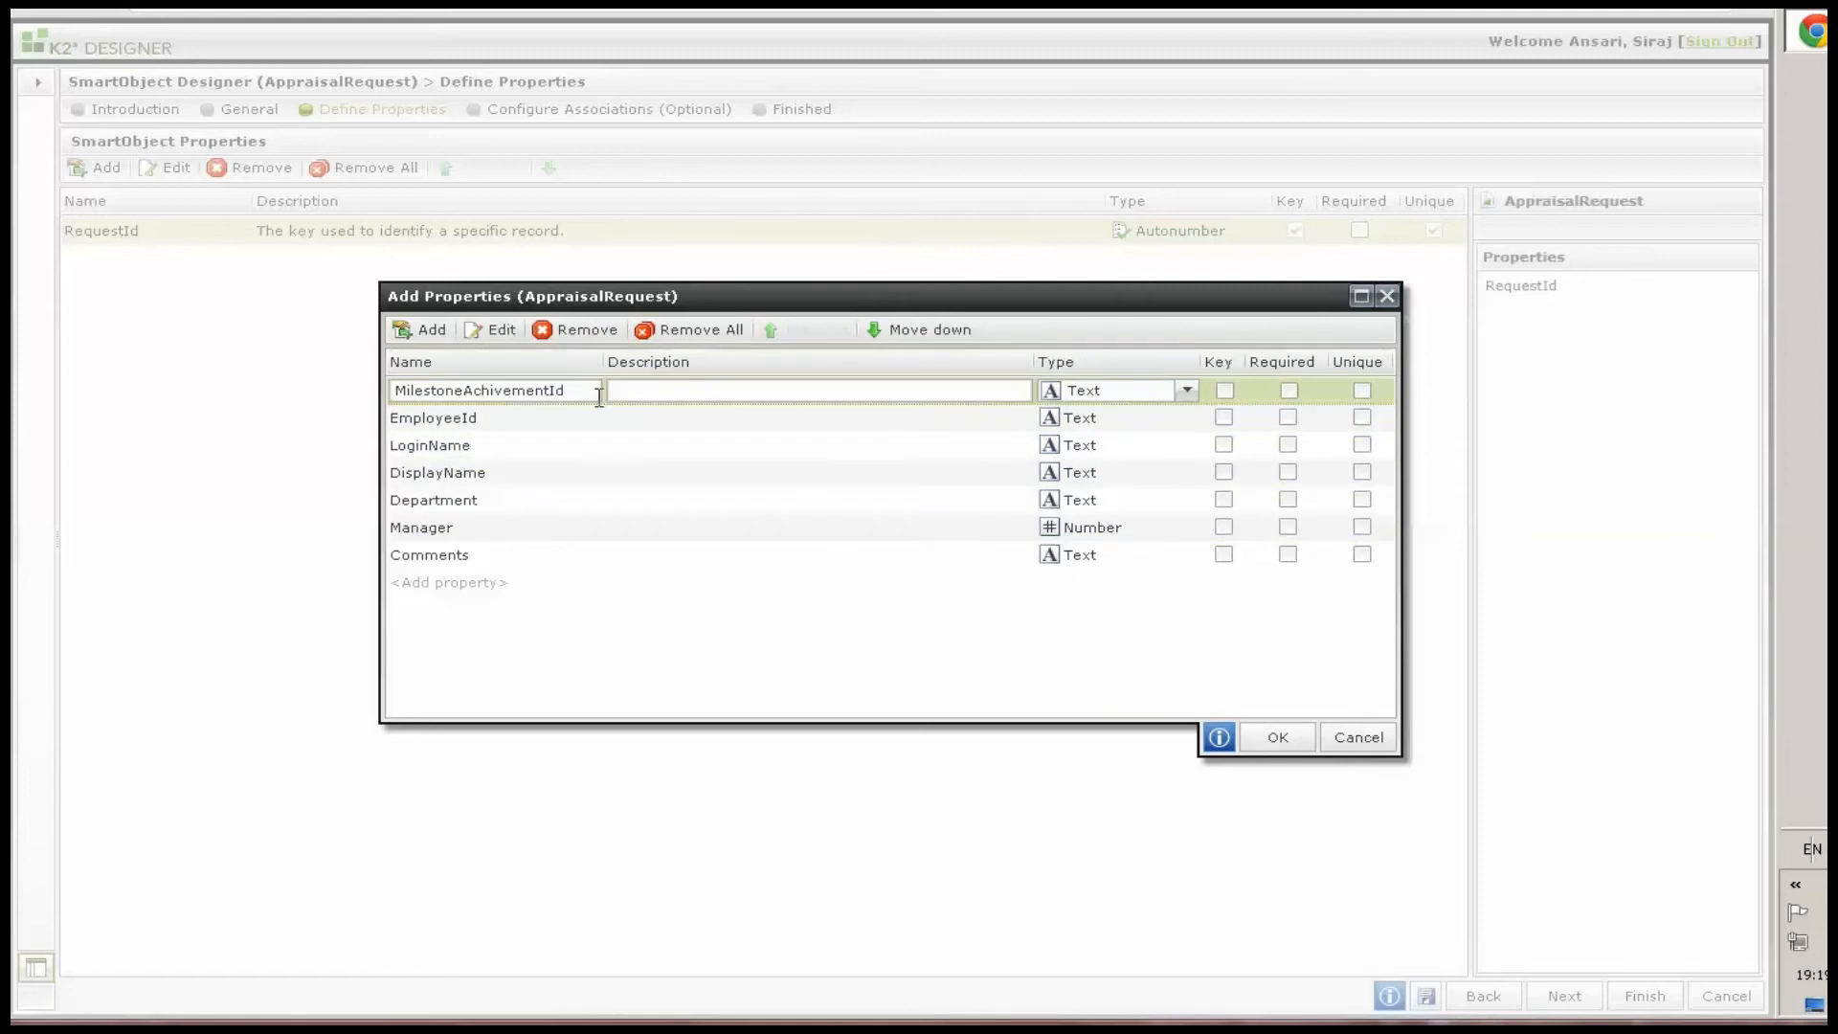
{"action": "left_click", "coordinate": [1133, 400]}
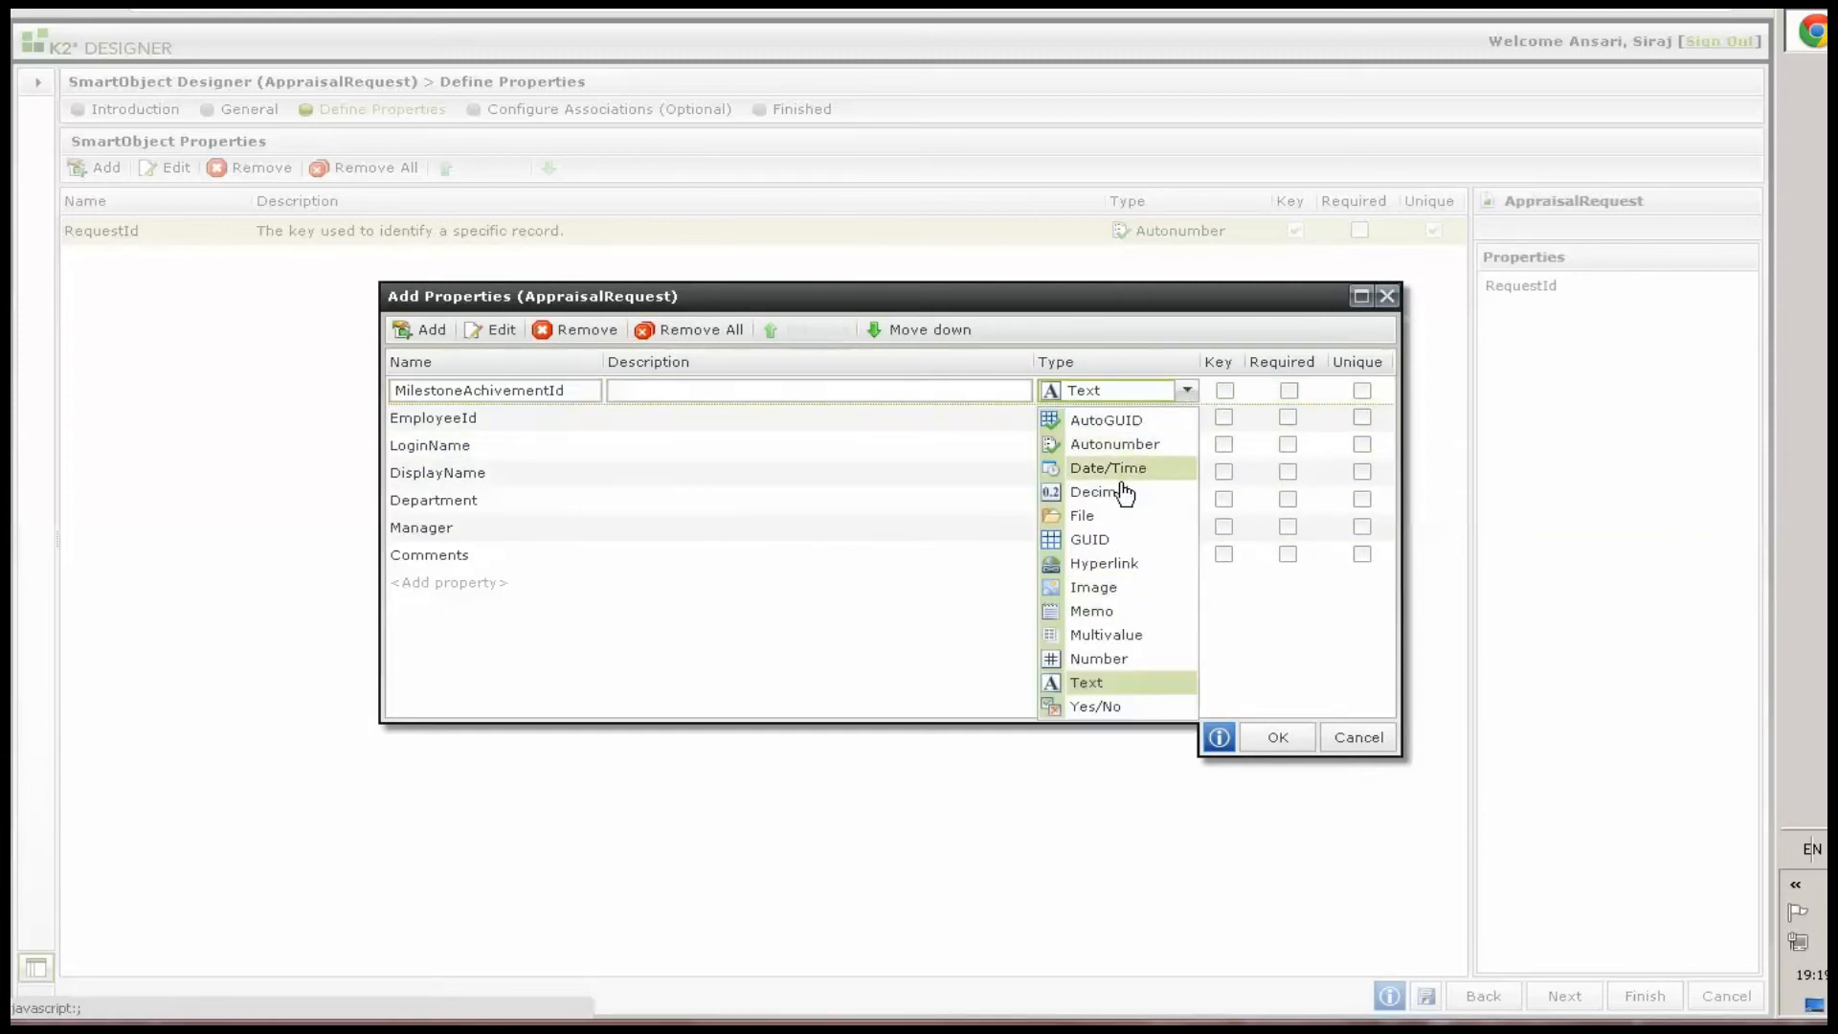
{"action": "left_click", "coordinate": [1101, 659]}
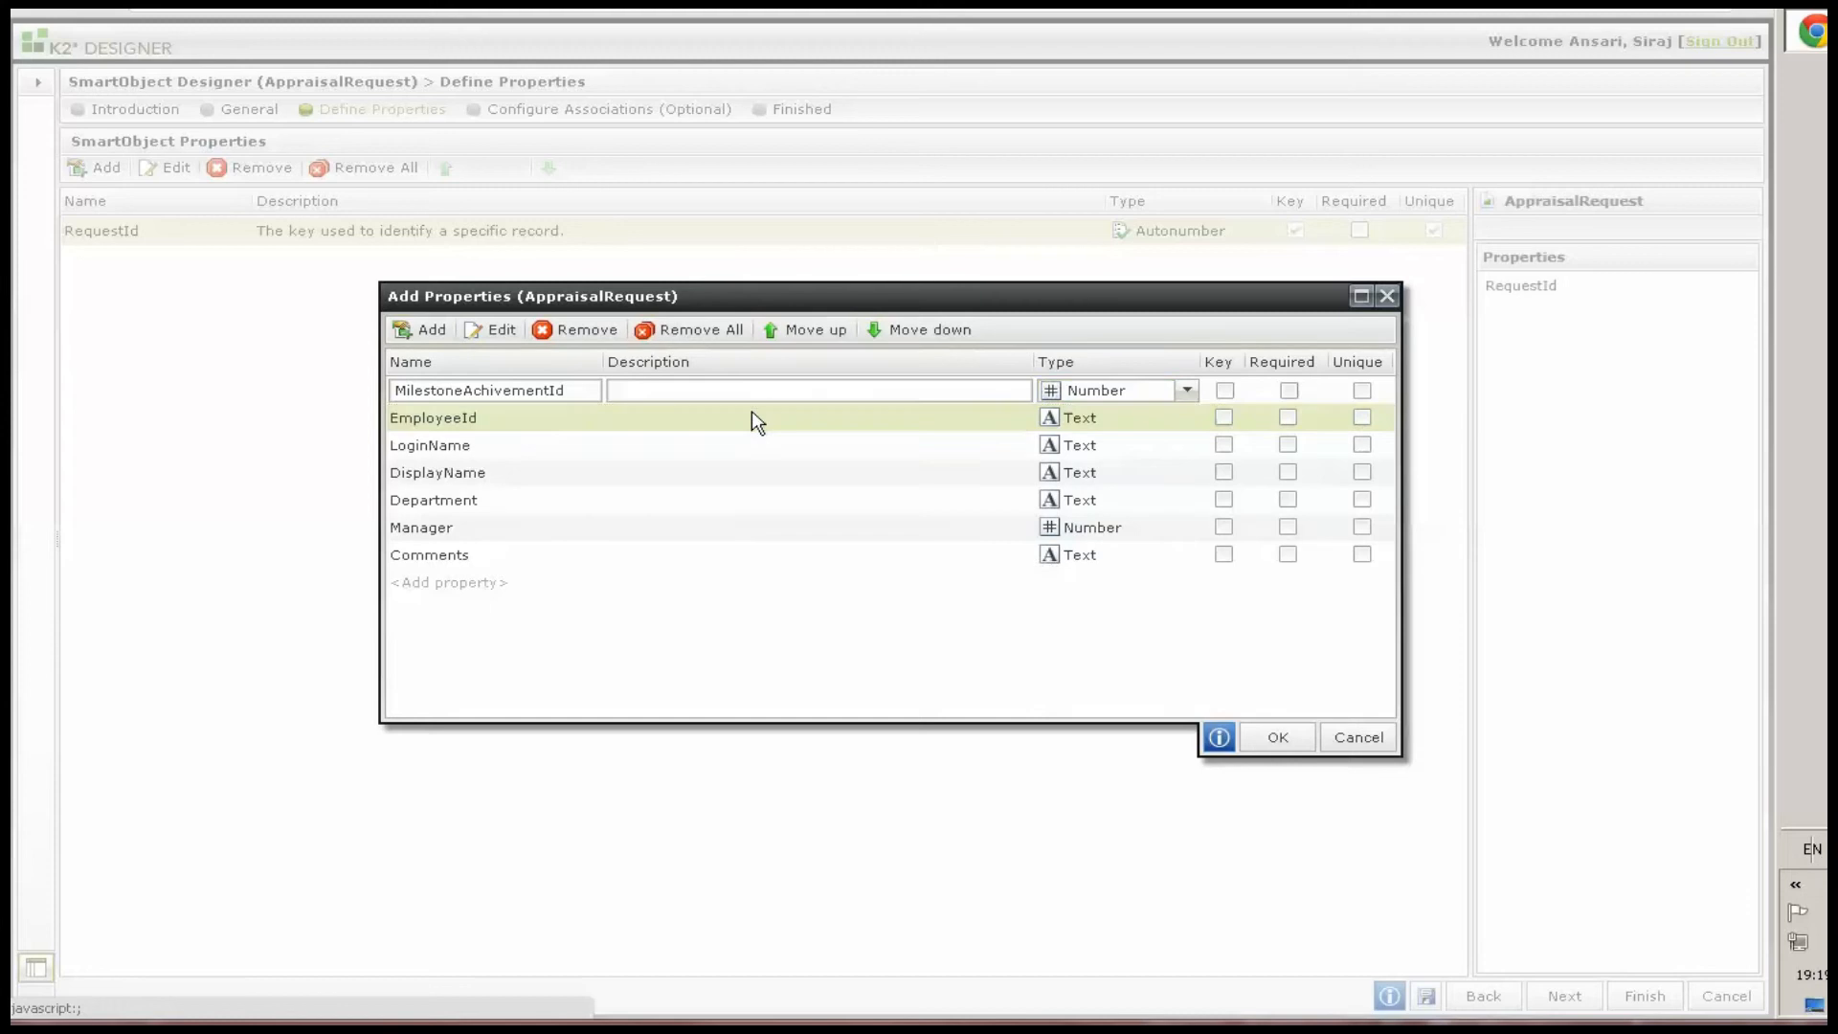
Set EmployeeId's type to Number, confirm the new properties and finish the AppraisalRequest SmartObject
{"action": "left_click", "coordinate": [751, 413]}
{"action": "left_click", "coordinate": [1070, 424]}
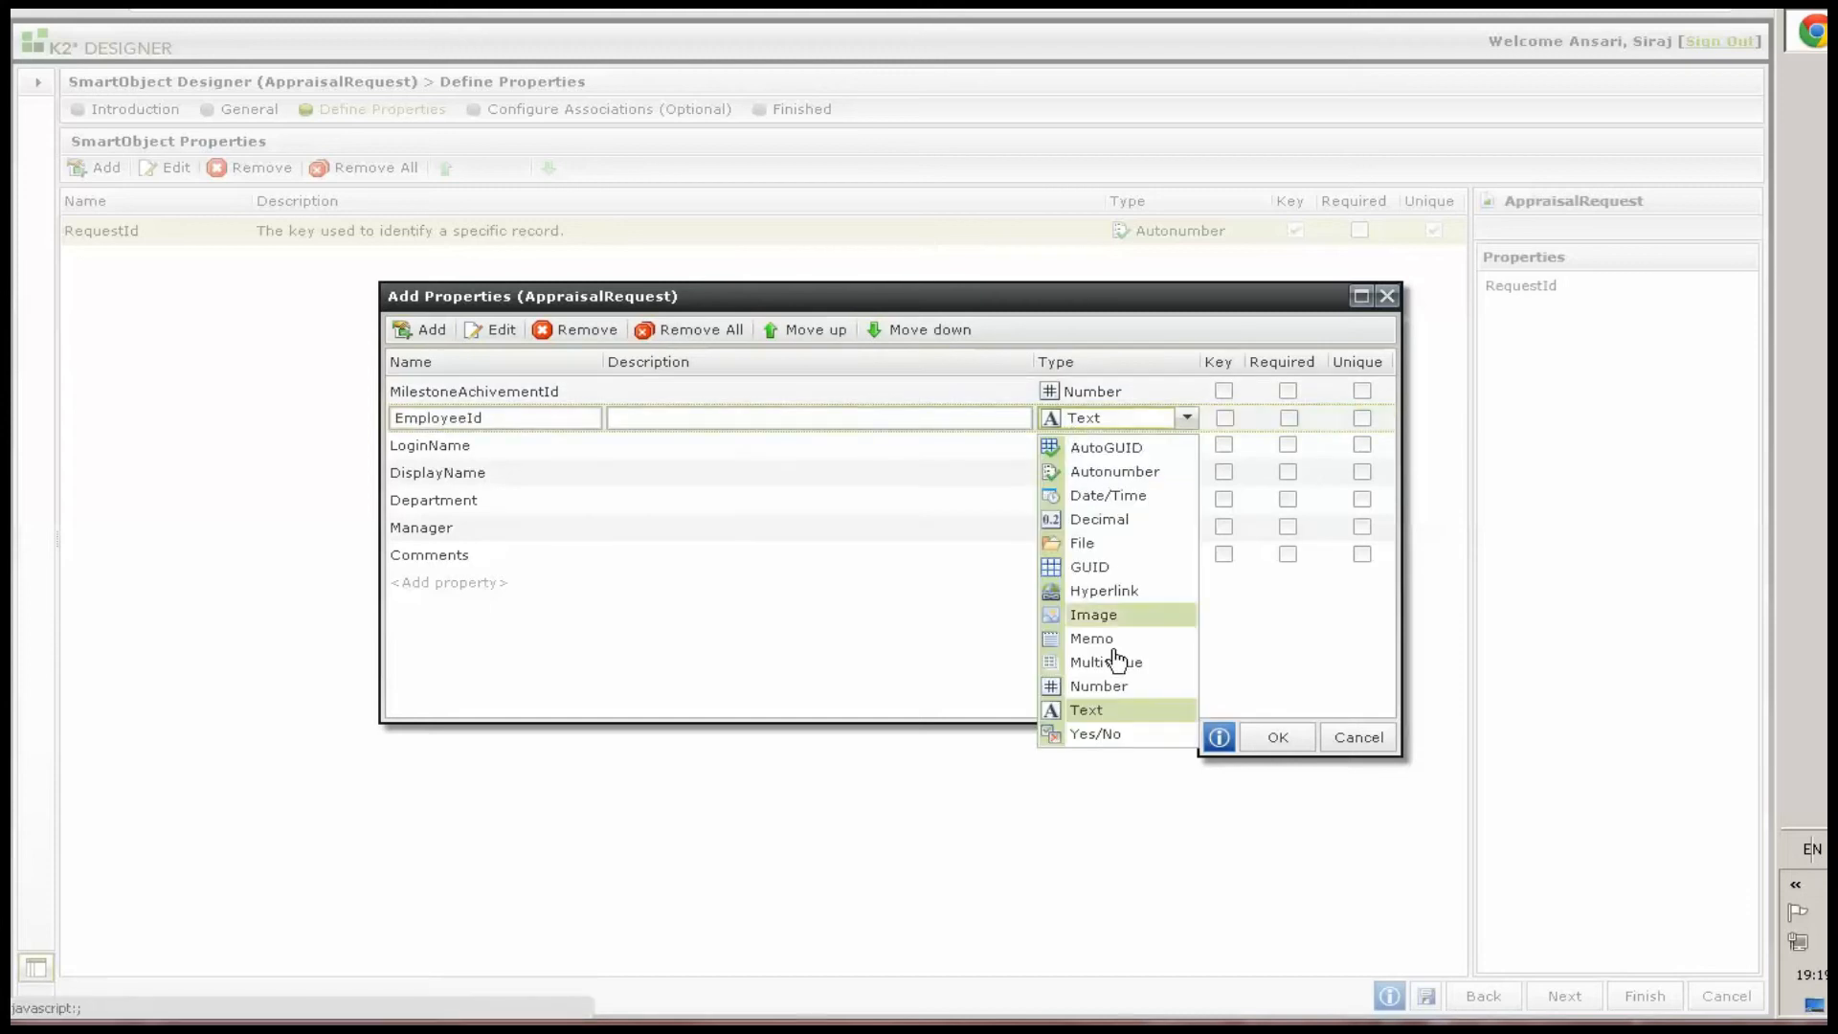
{"action": "left_click", "coordinate": [1097, 685]}
{"action": "left_click", "coordinate": [1278, 738]}
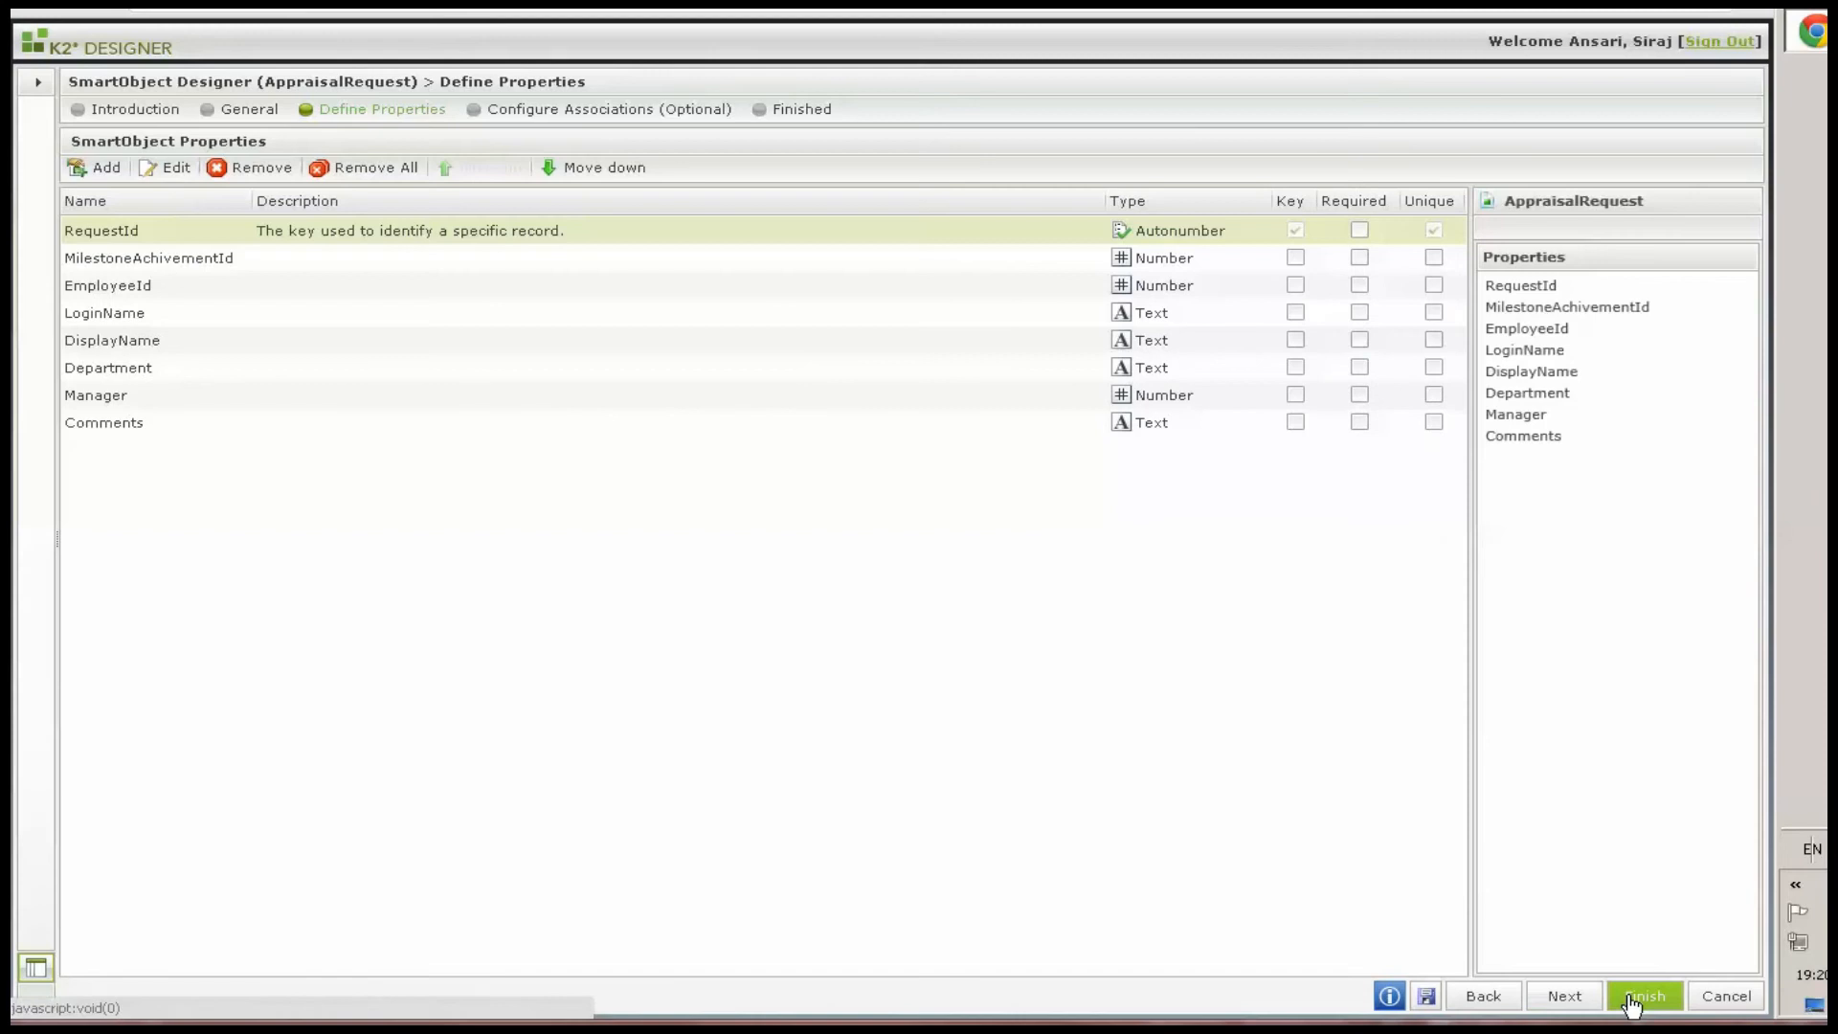
{"action": "left_click", "coordinate": [1628, 995]}
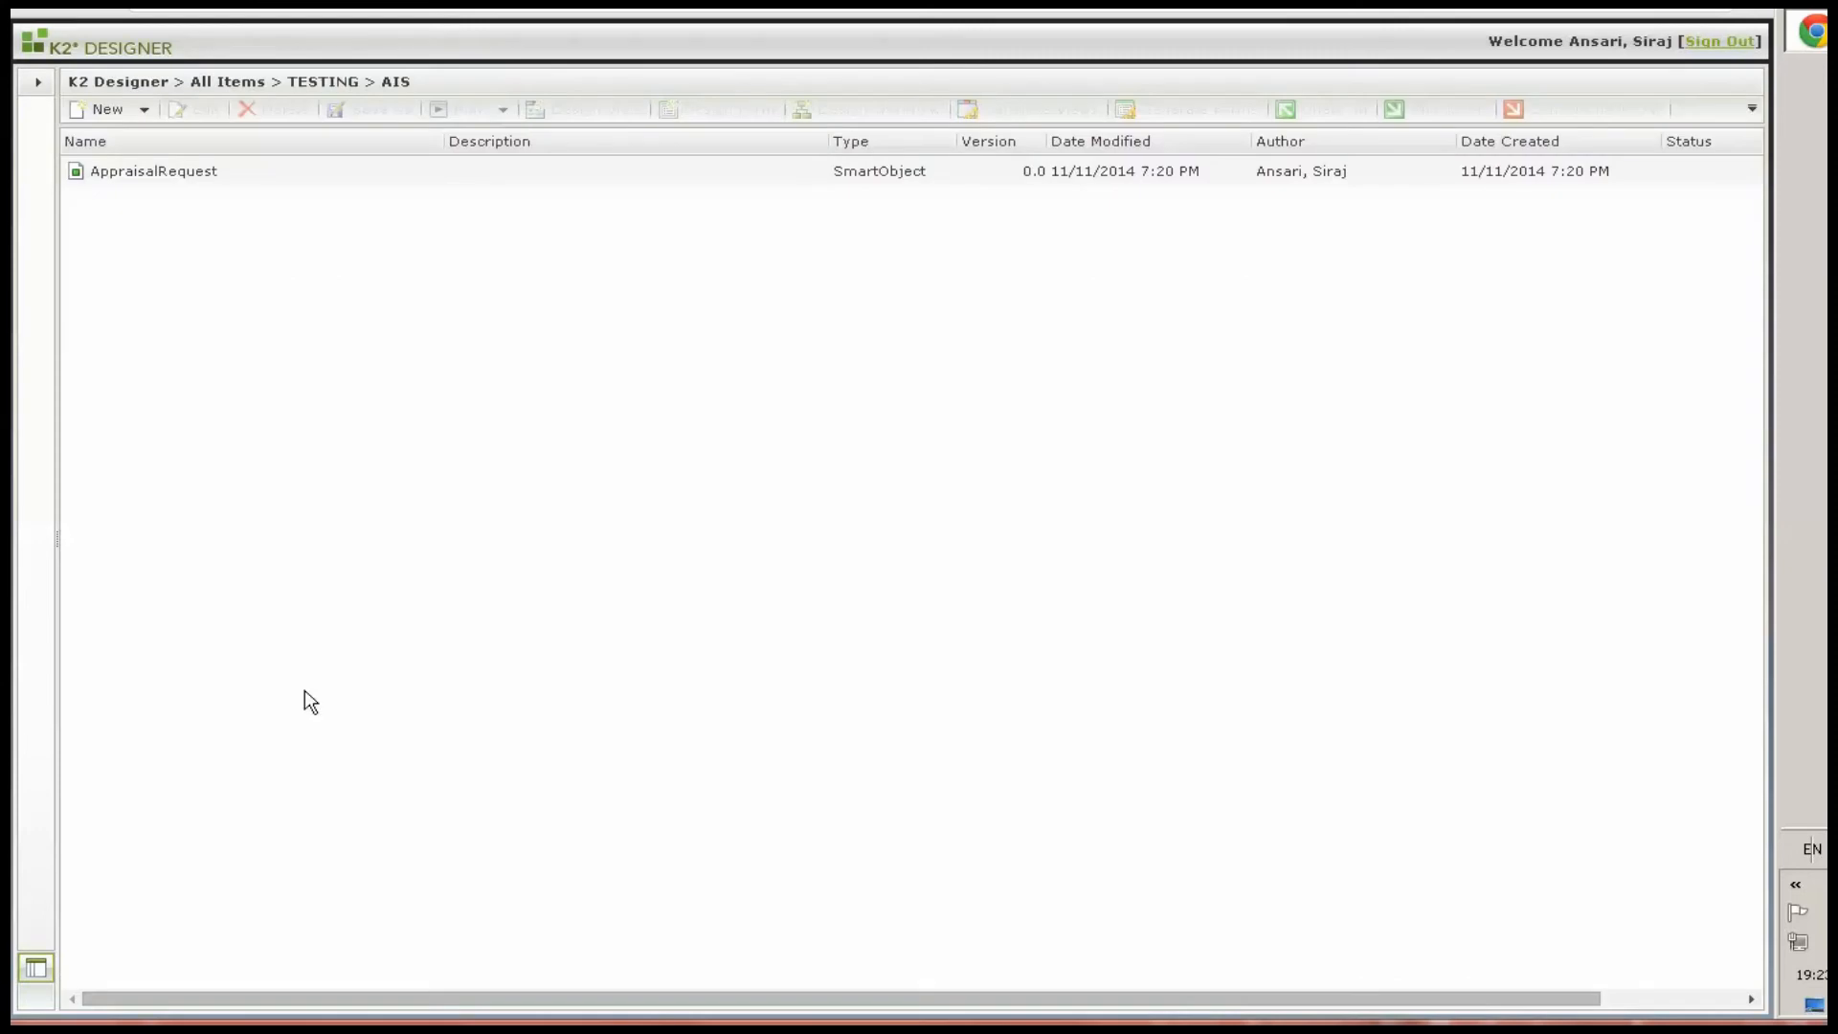
Create a new SmartObject named MilestoneAchivements and continue to defining its properties
{"action": "left_click", "coordinate": [143, 110]}
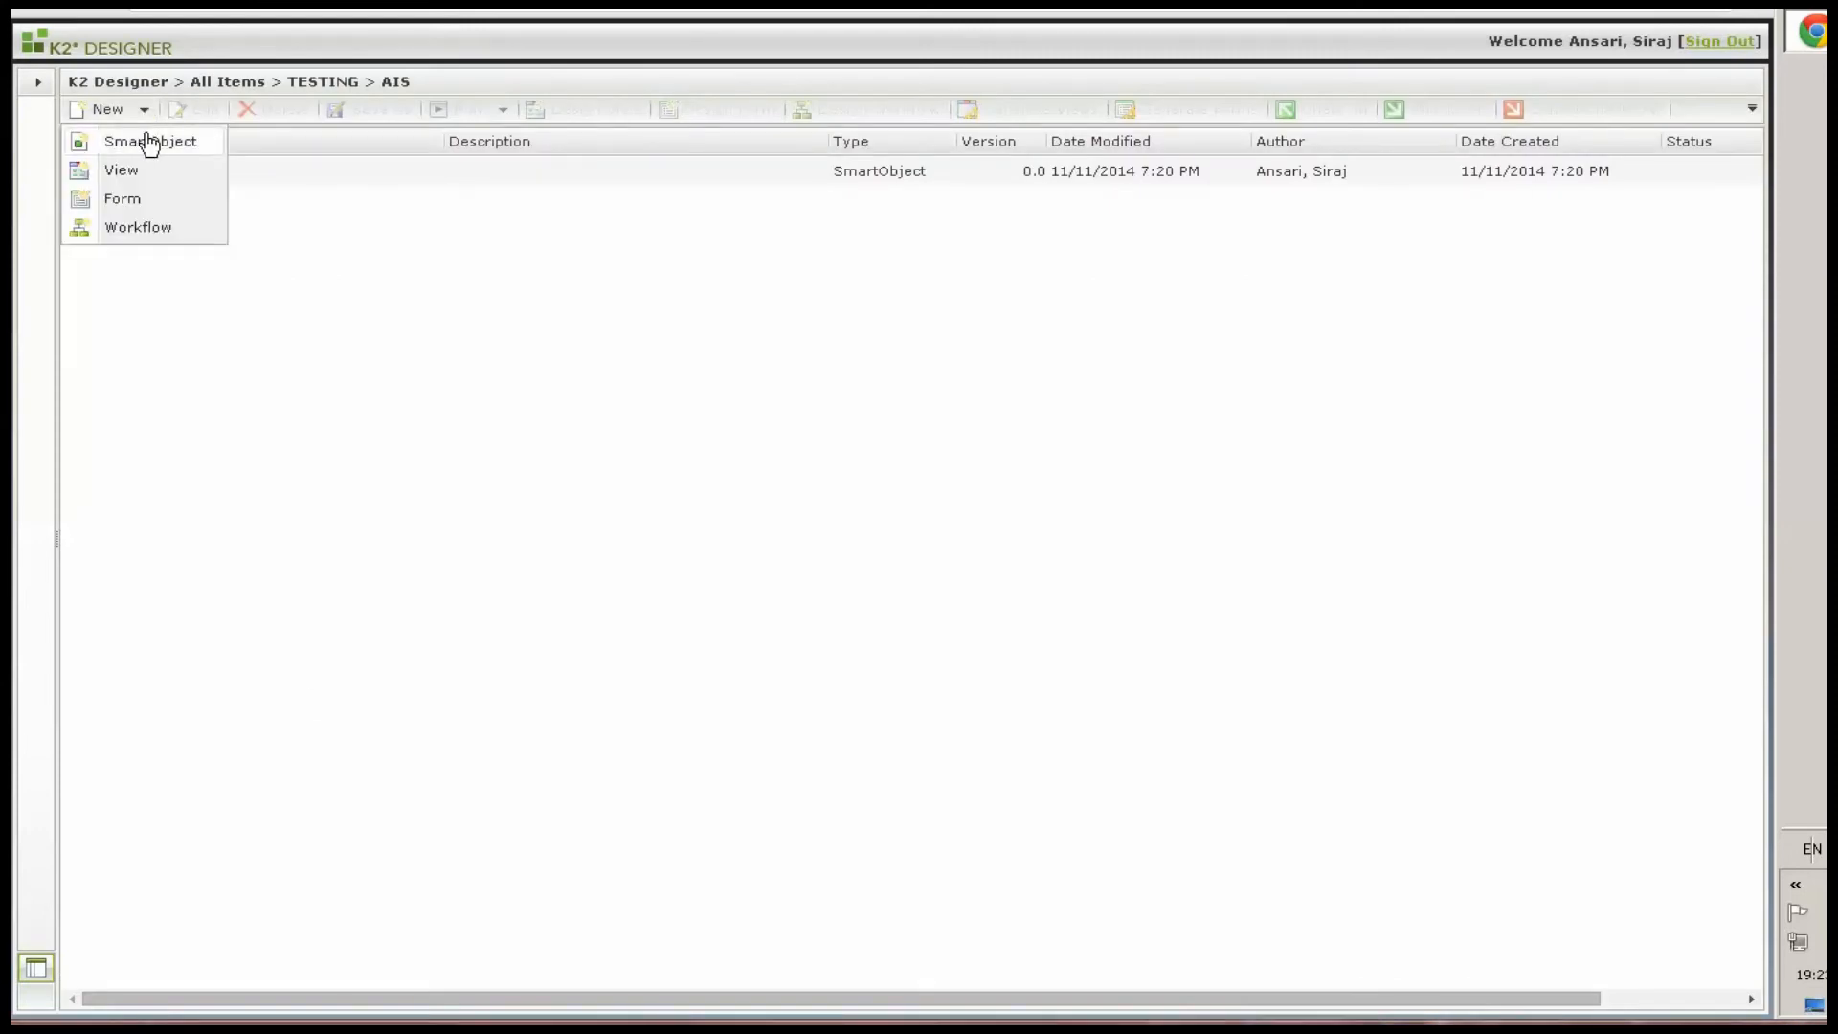
{"action": "left_click", "coordinate": [145, 134]}
{"action": "left_click", "coordinate": [1560, 1001]}
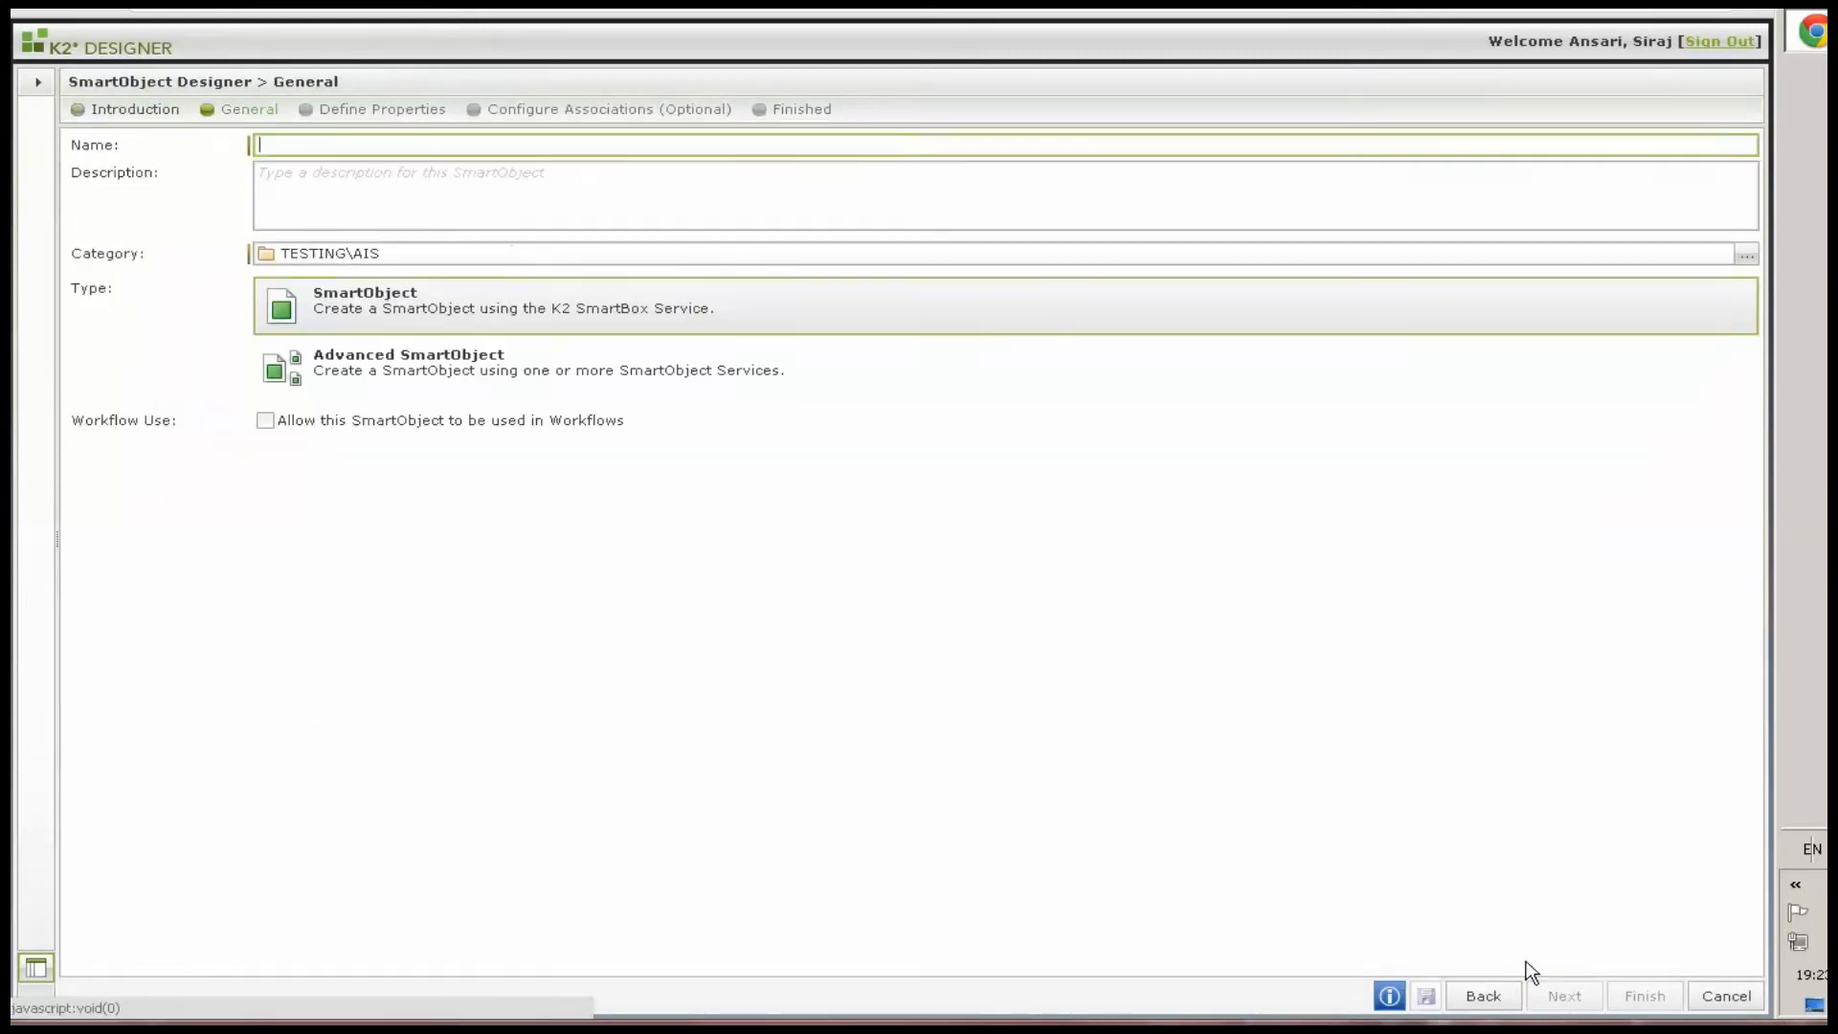
{"action": "type", "text": "MilestoneAchivements"}
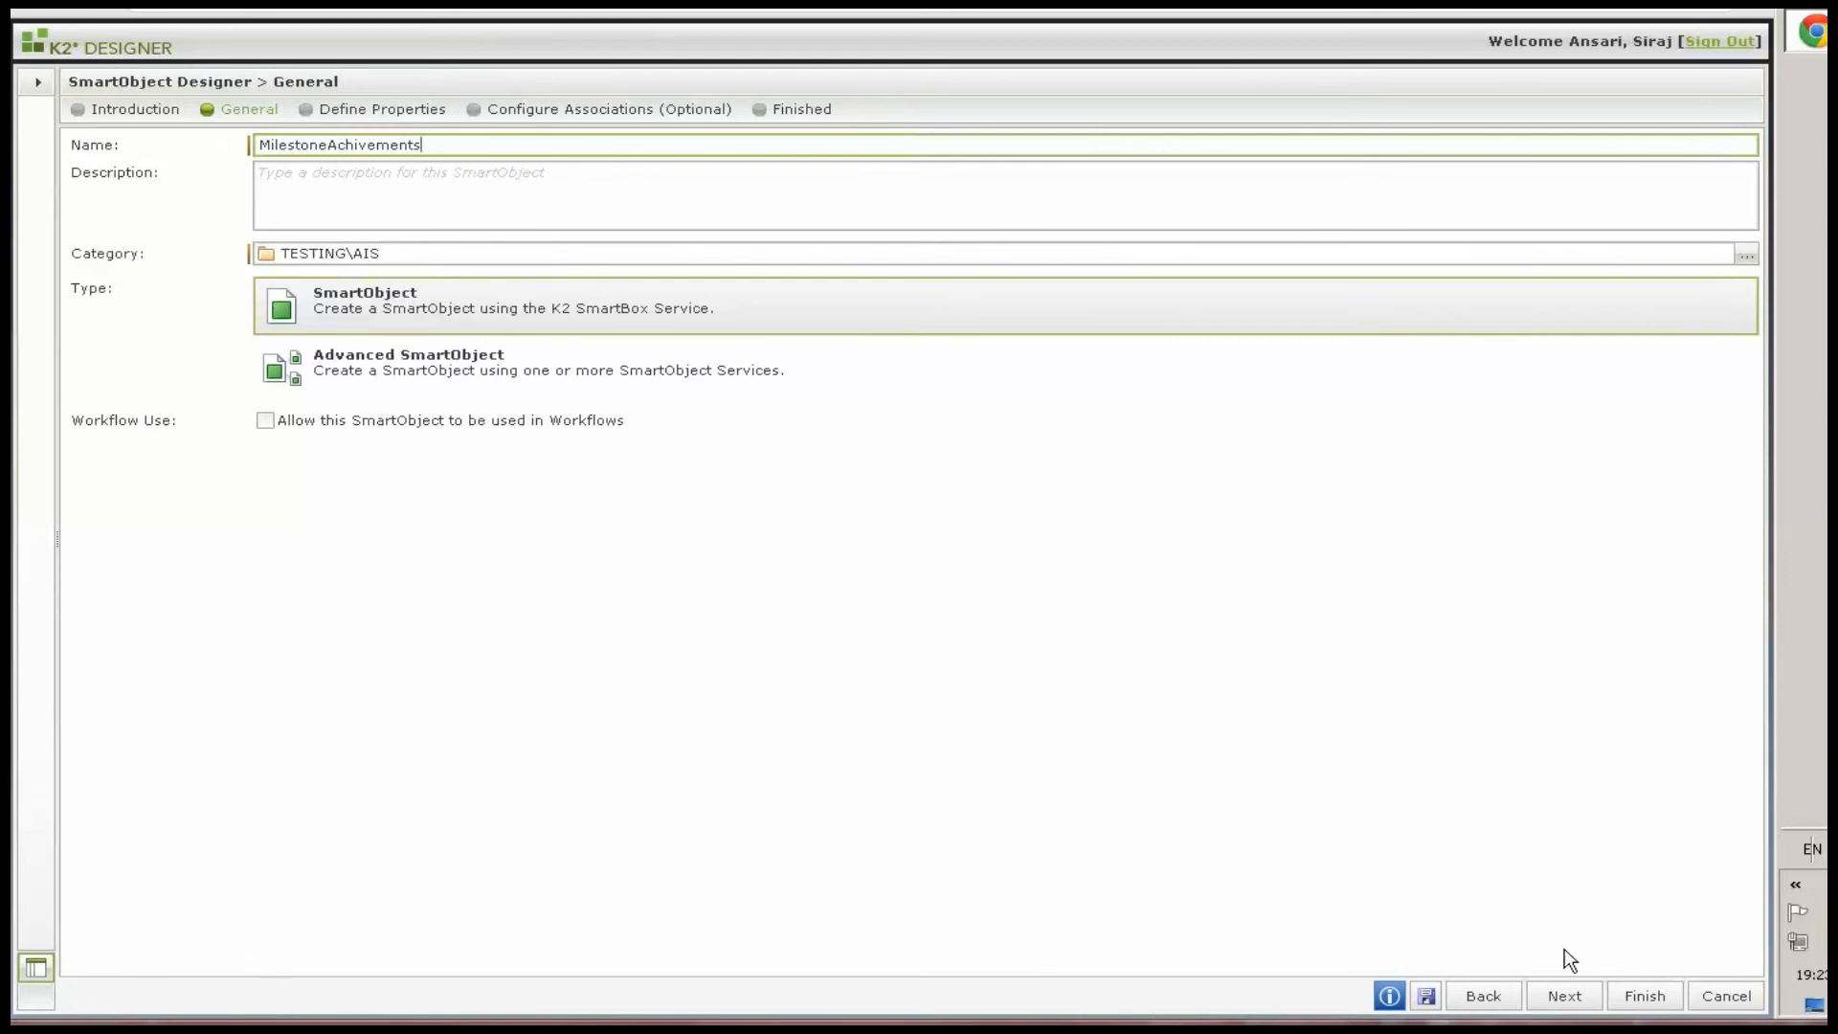
{"action": "left_click", "coordinate": [1570, 1000]}
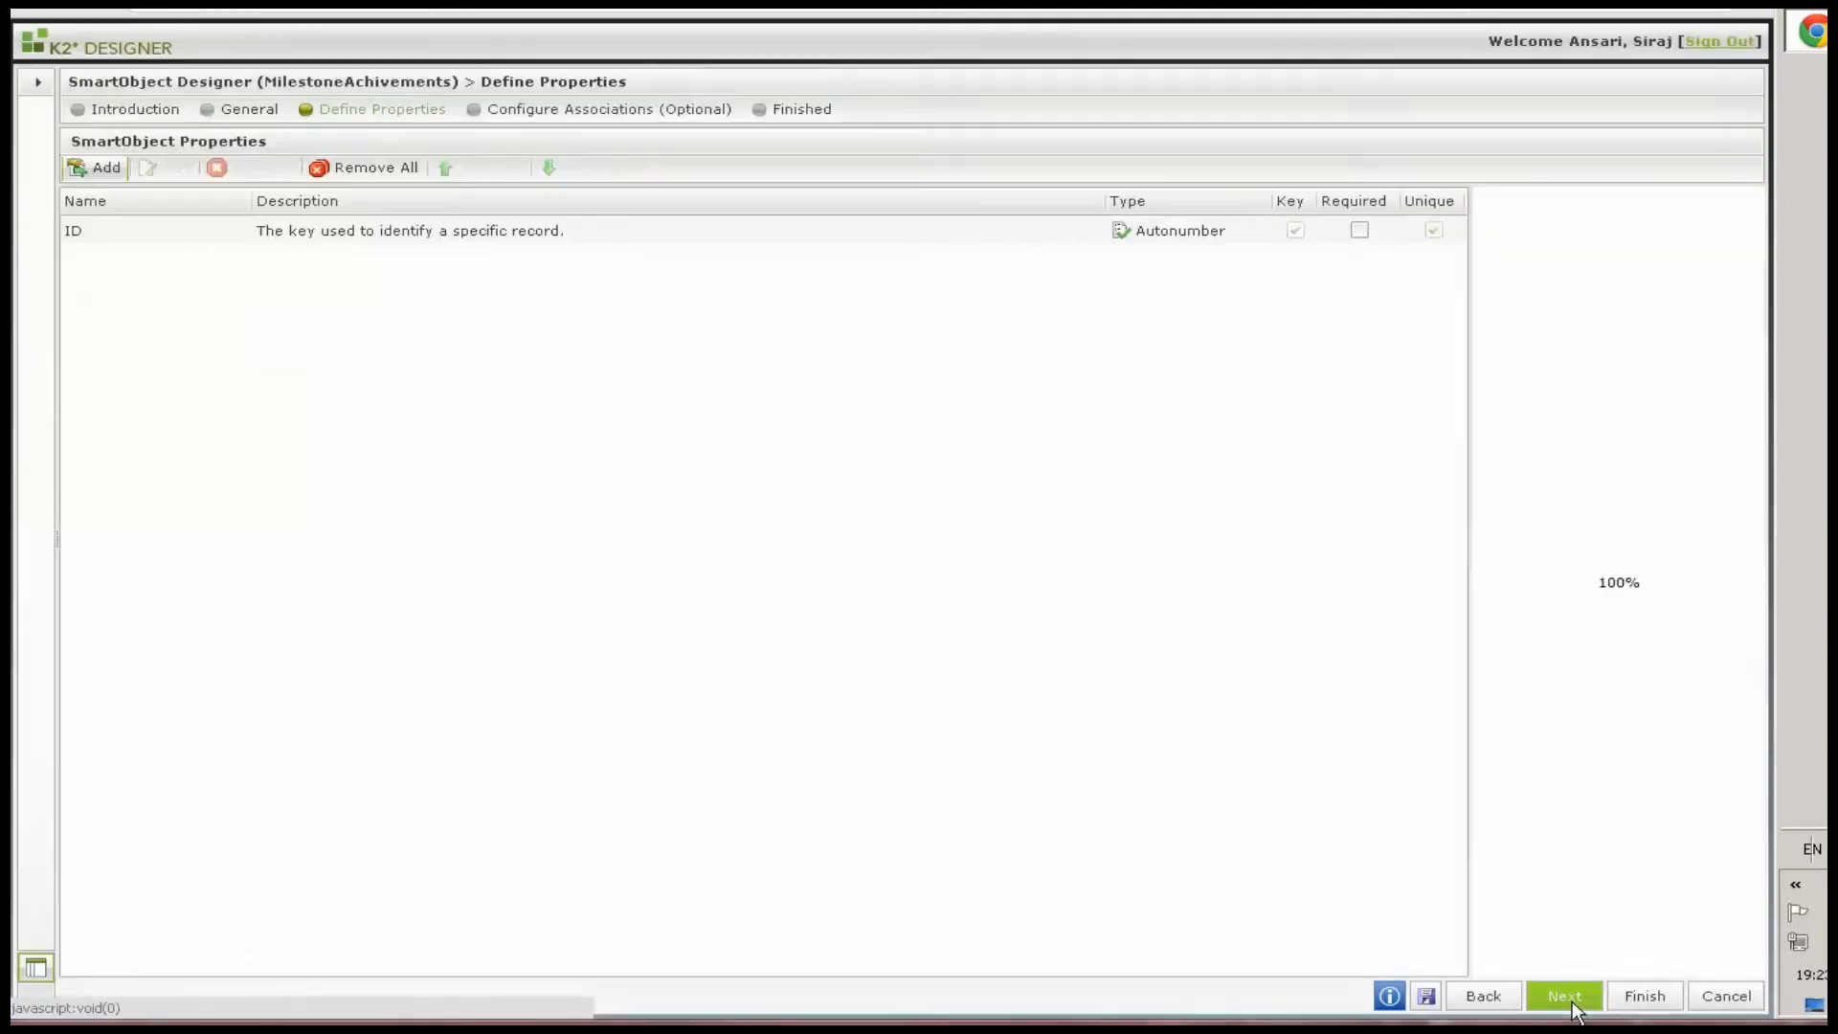
Add a RequestId property with type Number to MilestoneAchivements
{"action": "left_click", "coordinate": [207, 258]}
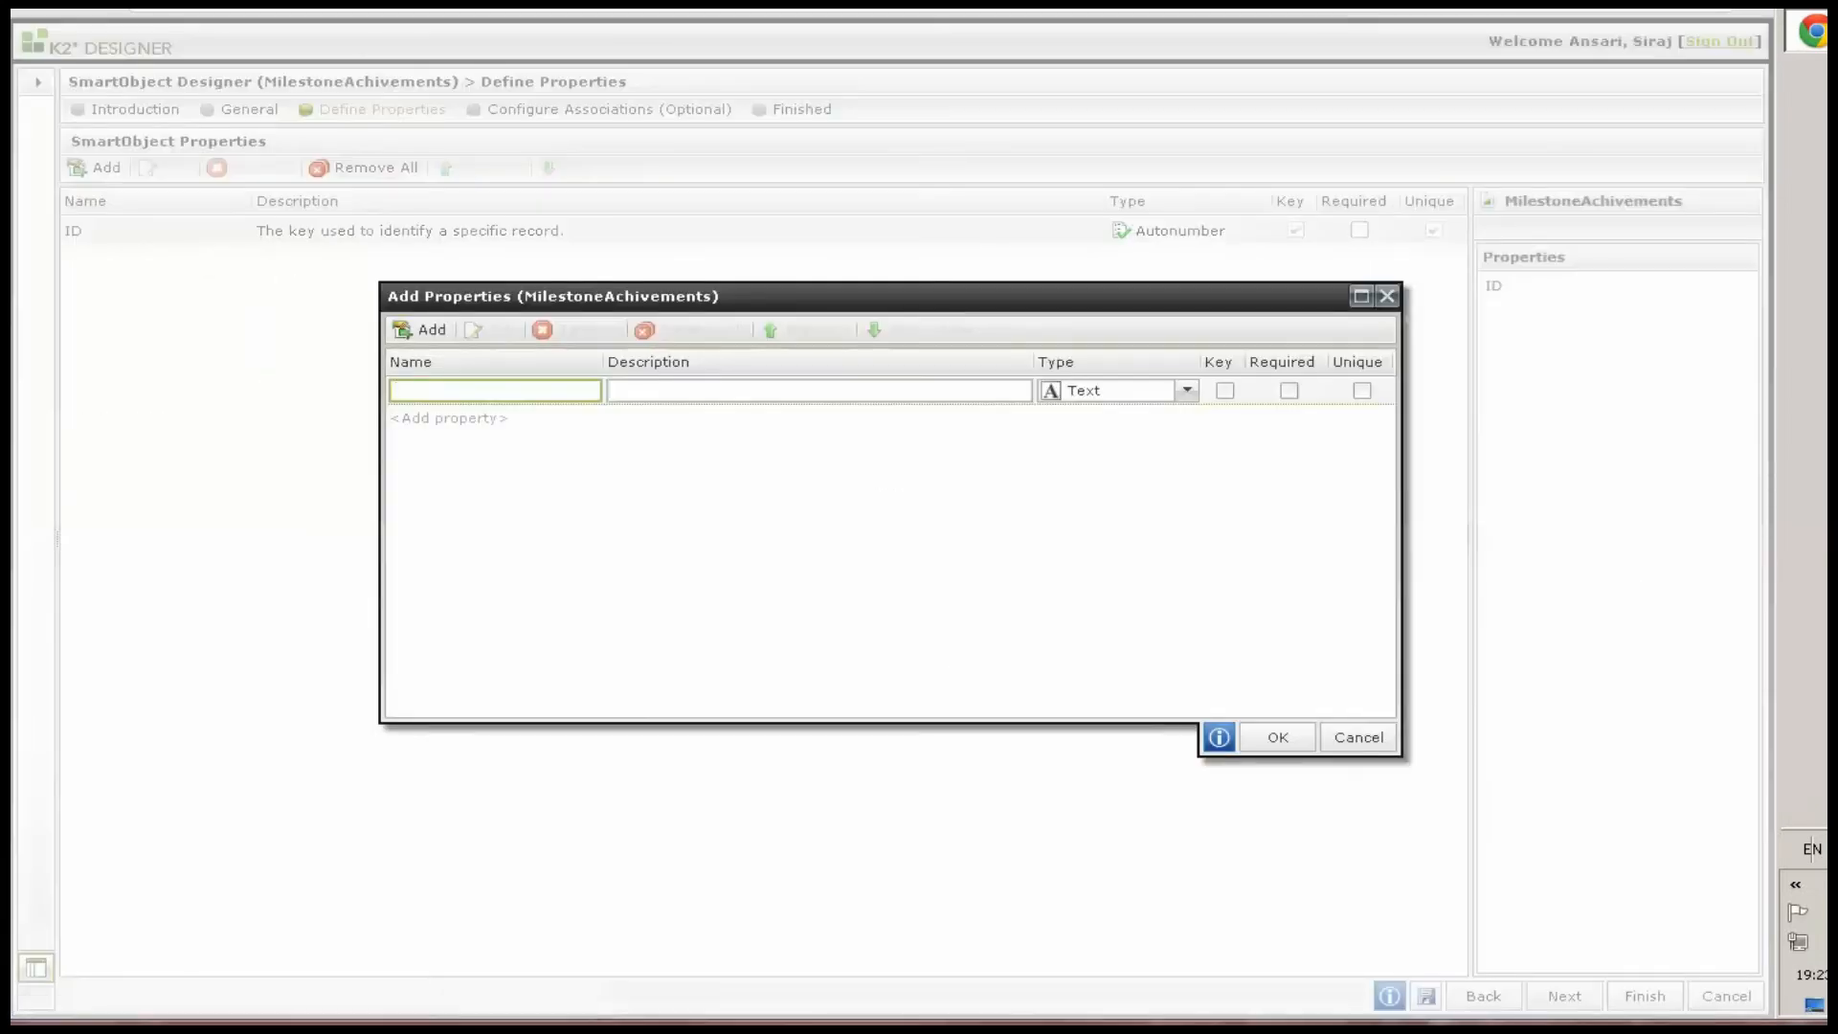
{"action": "left_click", "coordinate": [514, 388]}
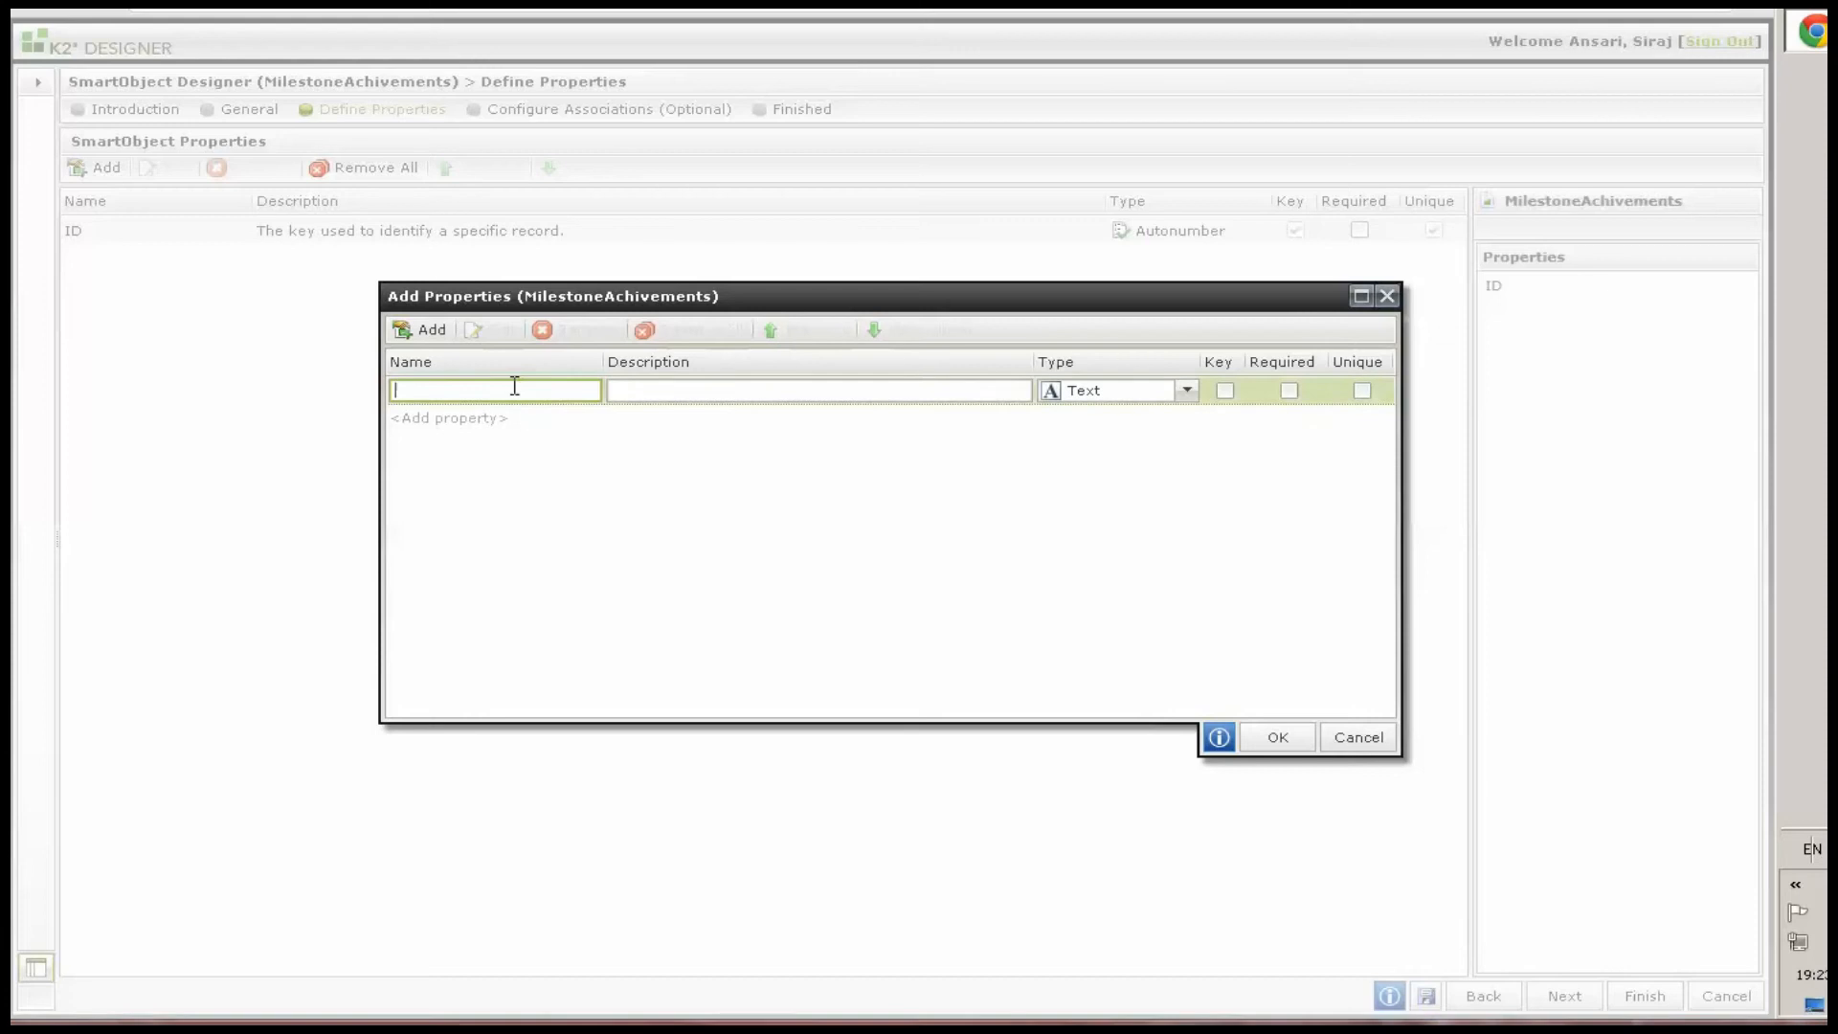
{"action": "type", "text": "RequestId"}
{"action": "left_click", "coordinate": [1097, 391]}
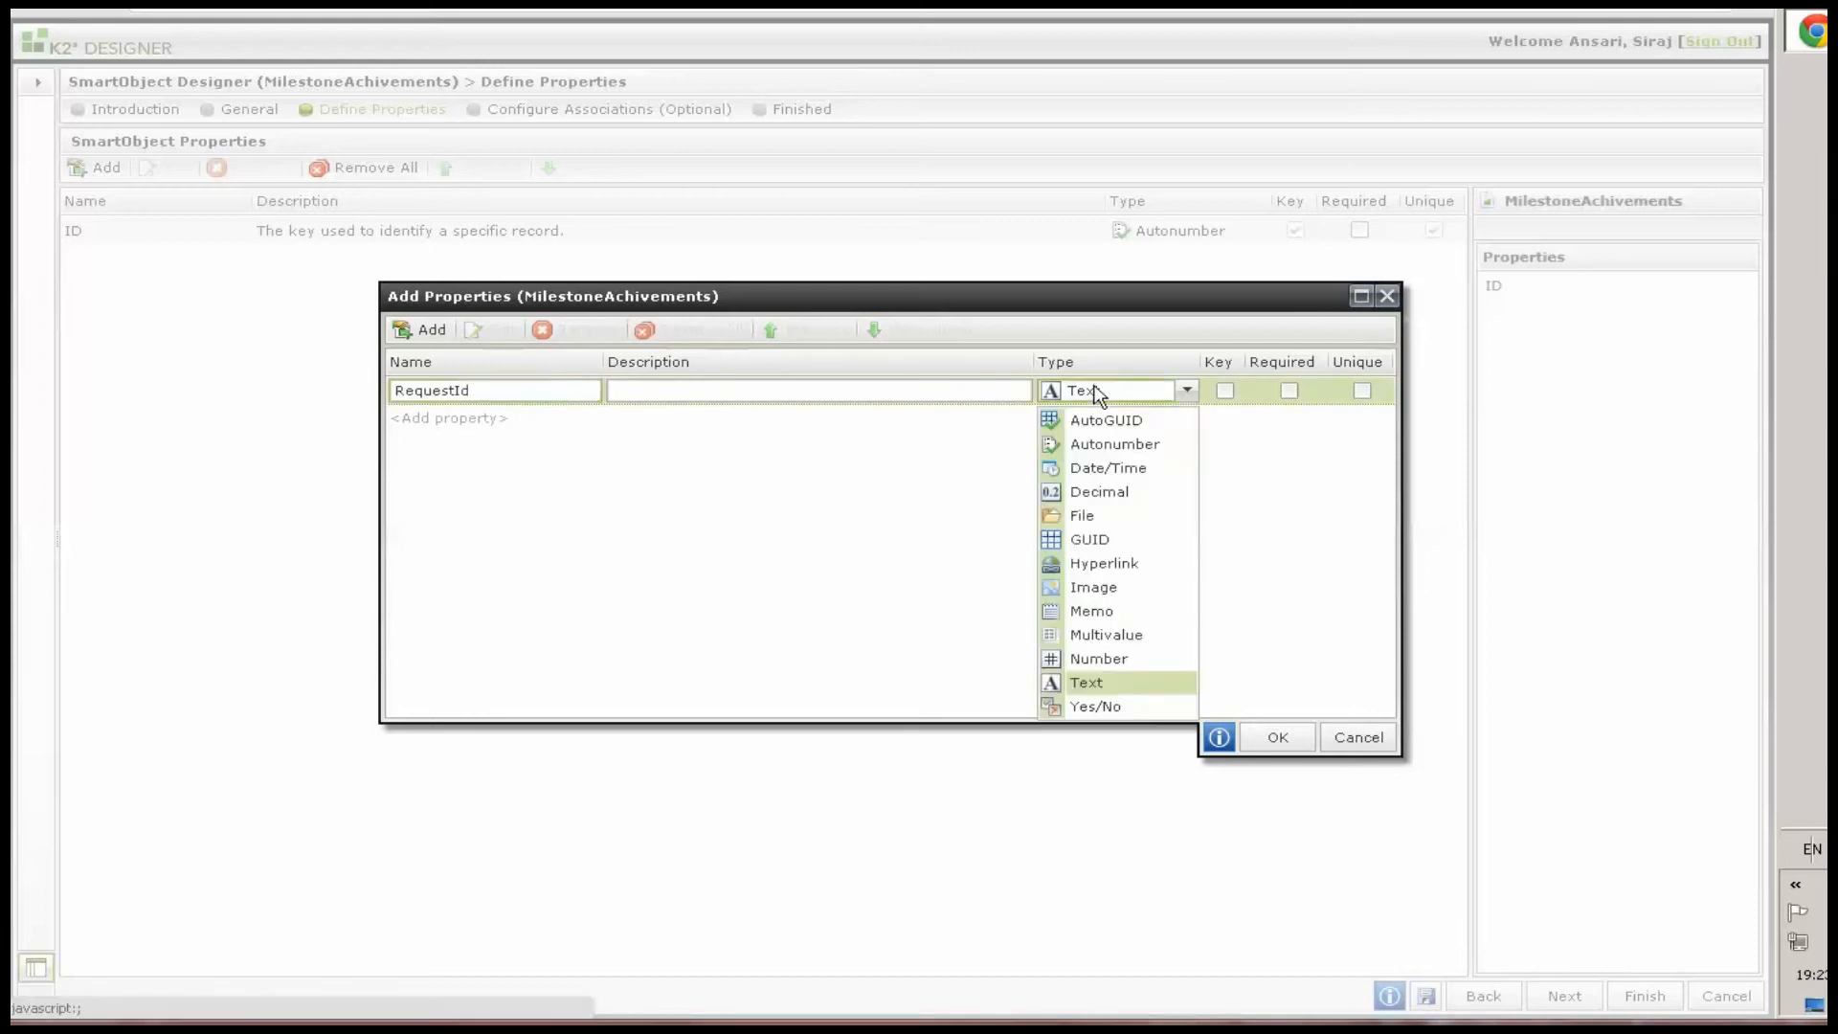
{"action": "left_click", "coordinate": [1099, 659]}
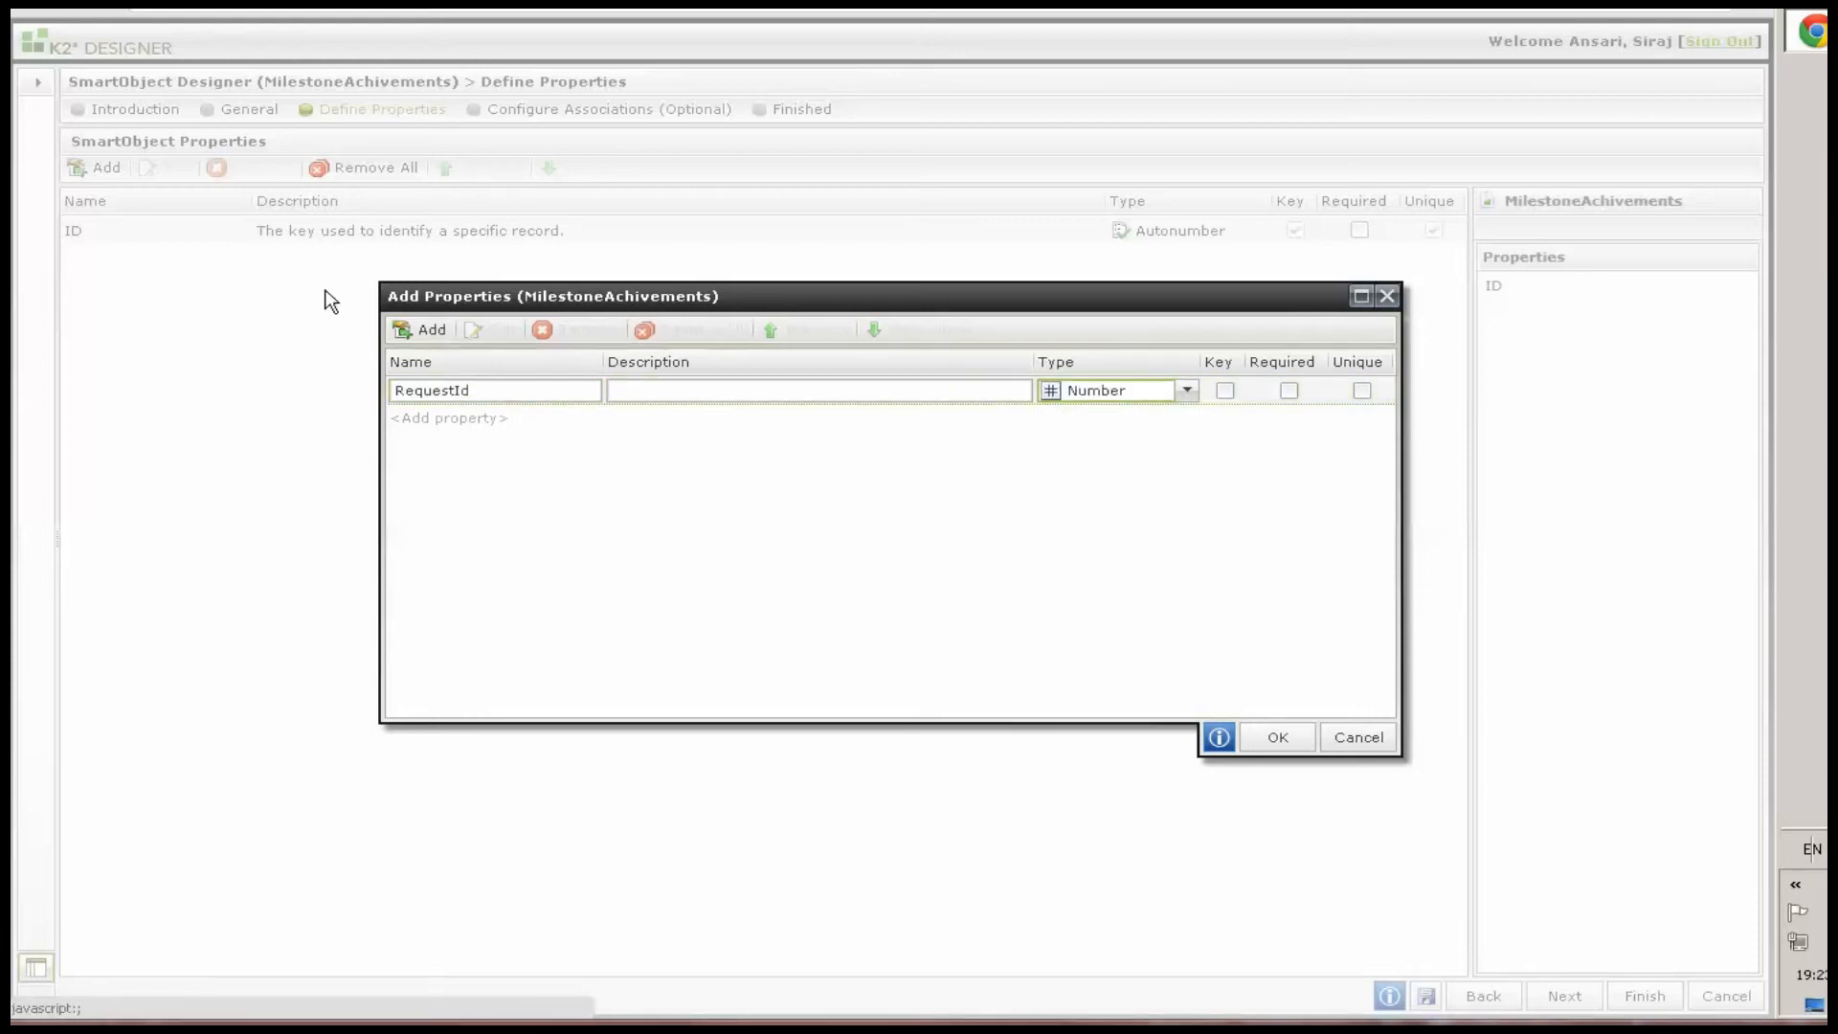
Add a MilestoneTitle text property below RequestId
{"action": "left_click", "coordinate": [484, 387]}
{"action": "left_click", "coordinate": [482, 418]}
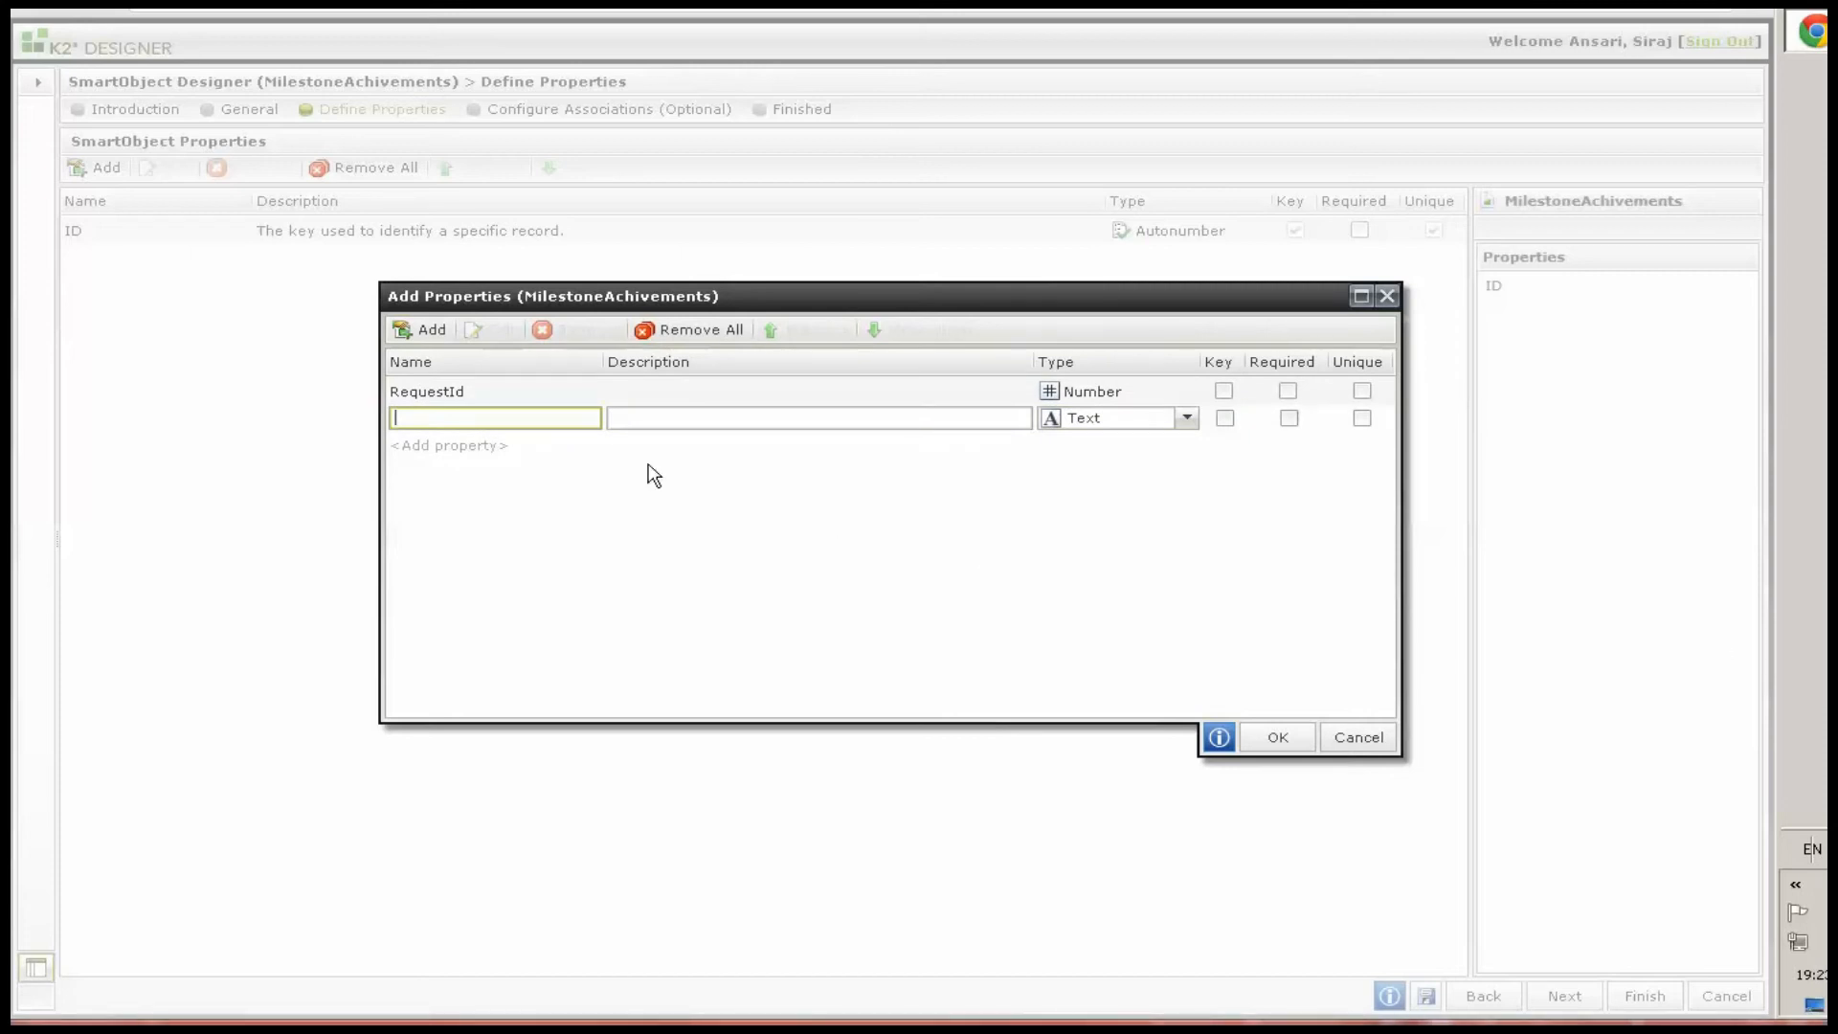
{"action": "type", "text": "MilestoneTitle"}
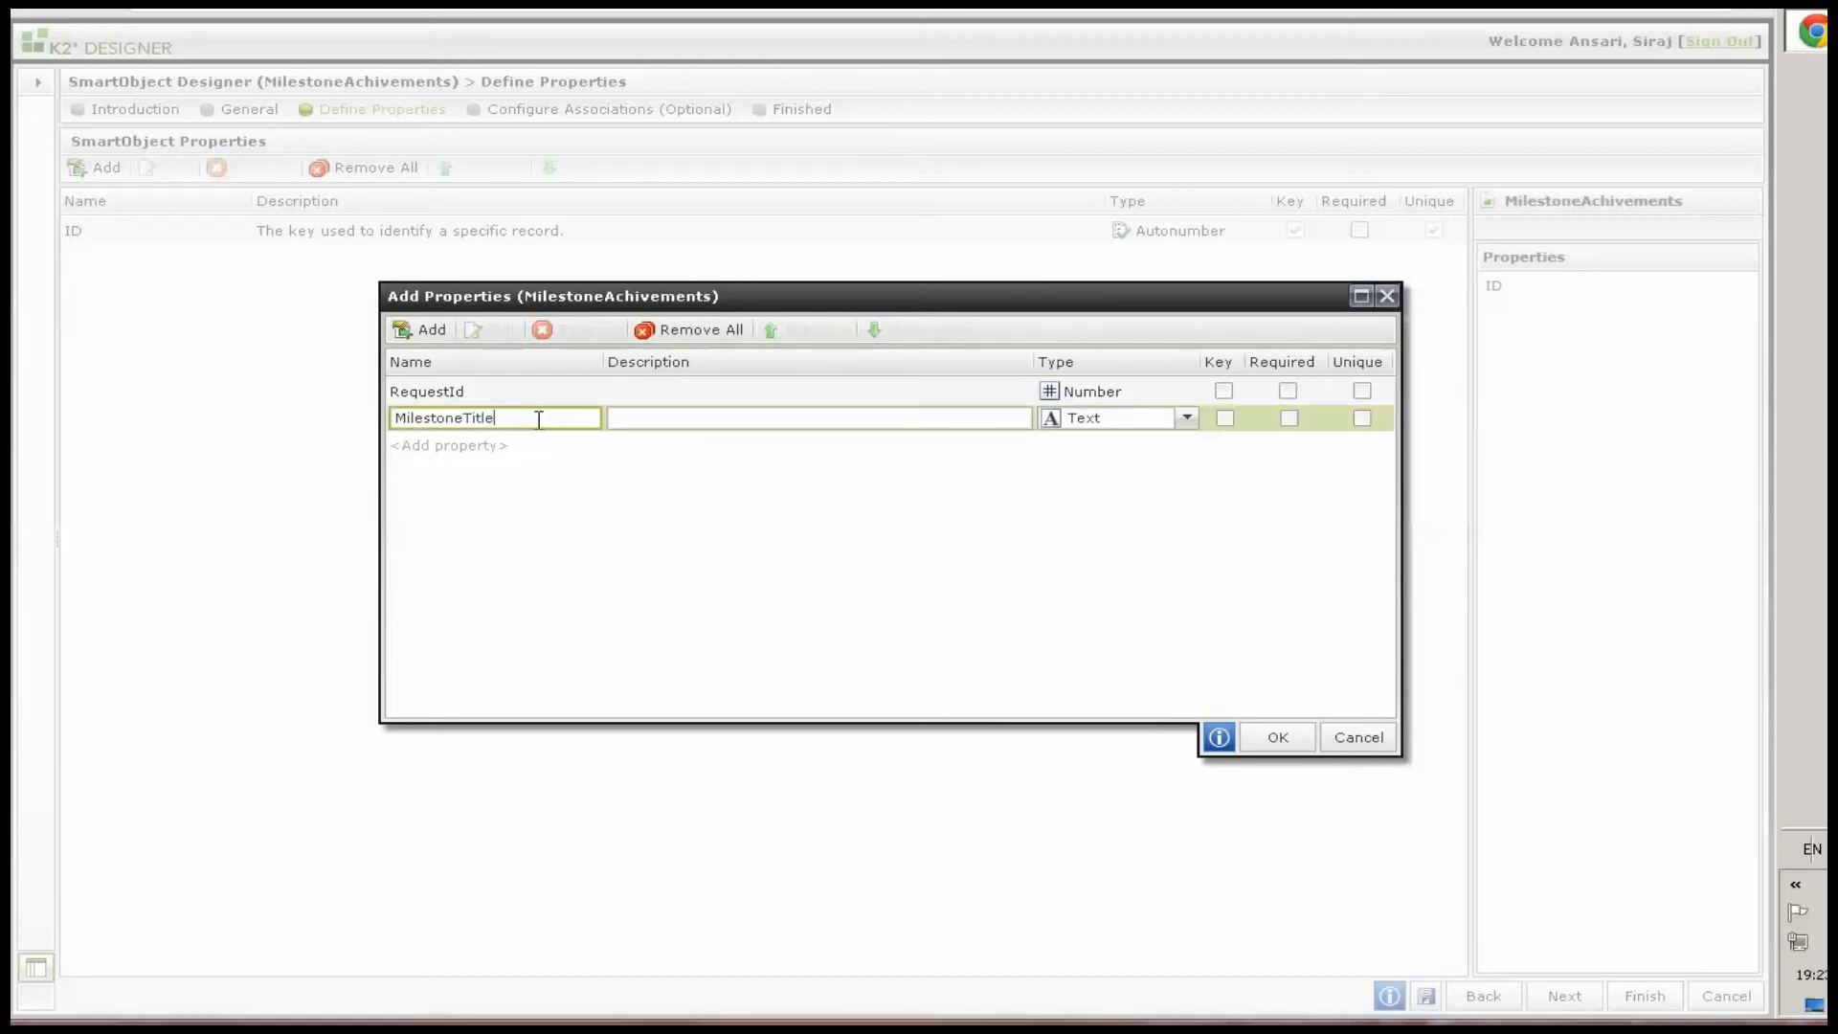
{"action": "key", "text": "Return"}
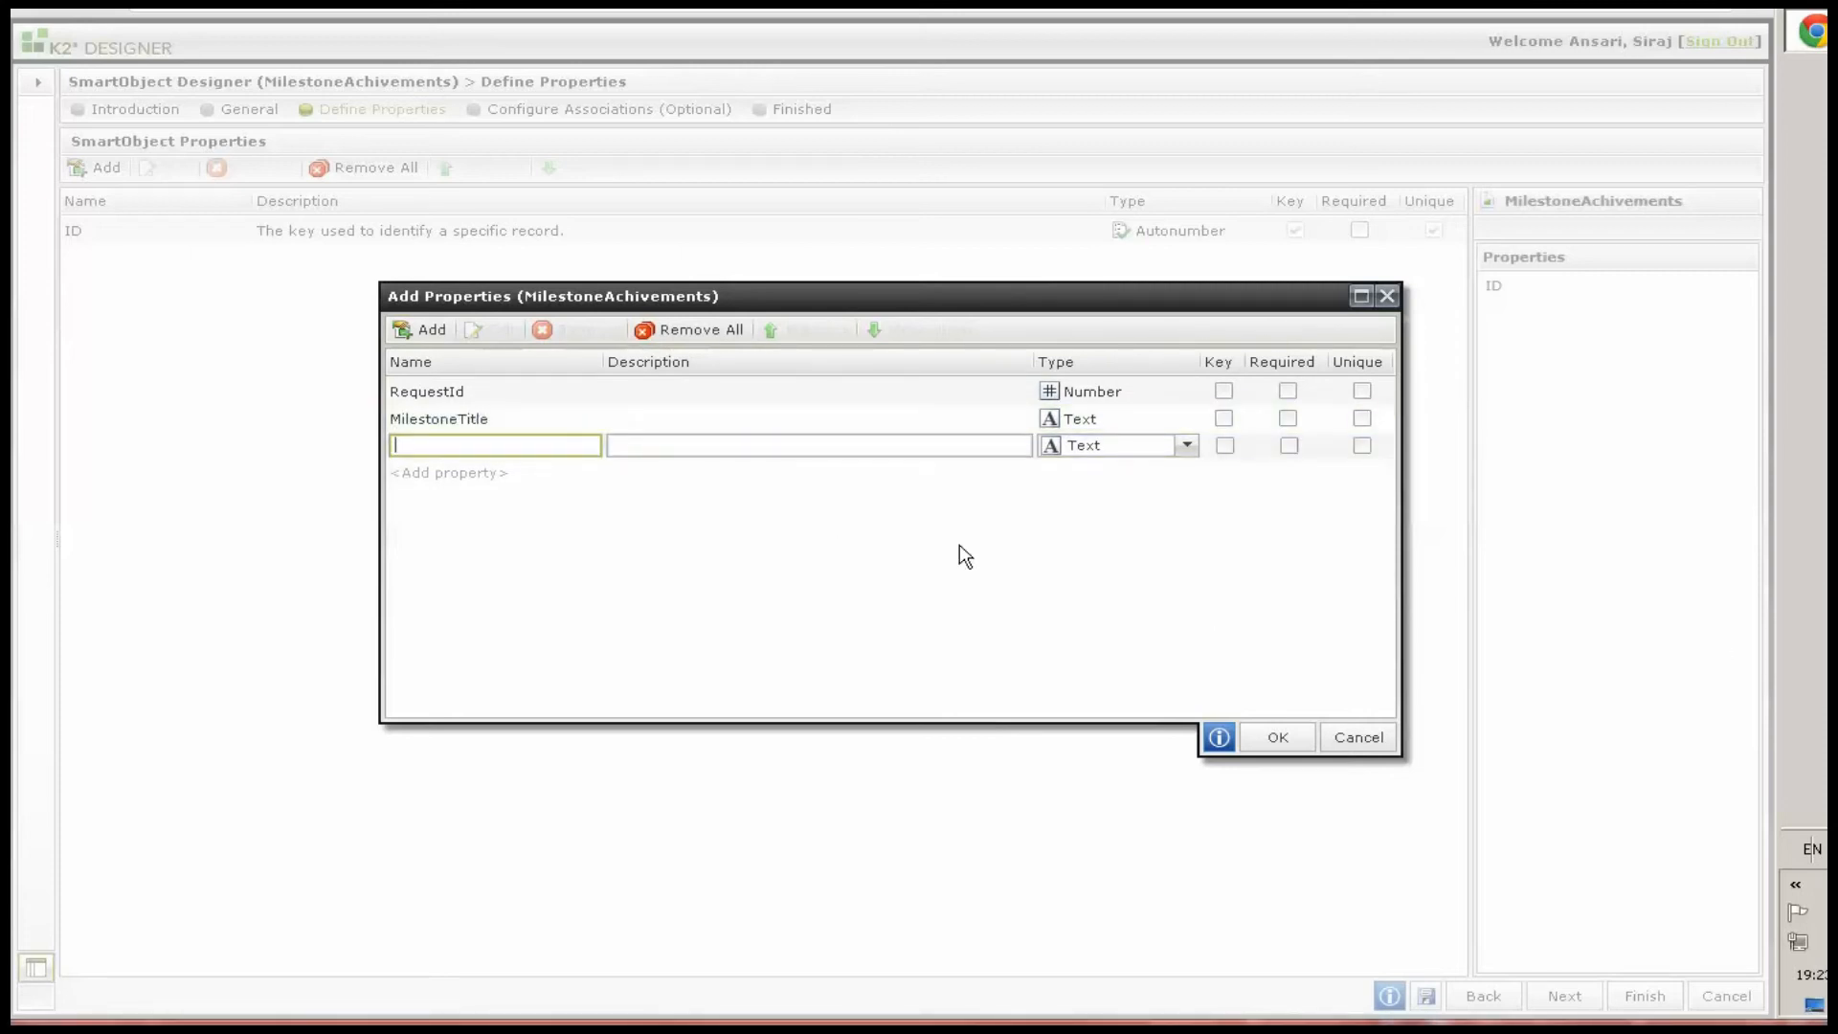
Add a BeginDate property with the Date/Time type
{"action": "type", "text": "BeginDate"}
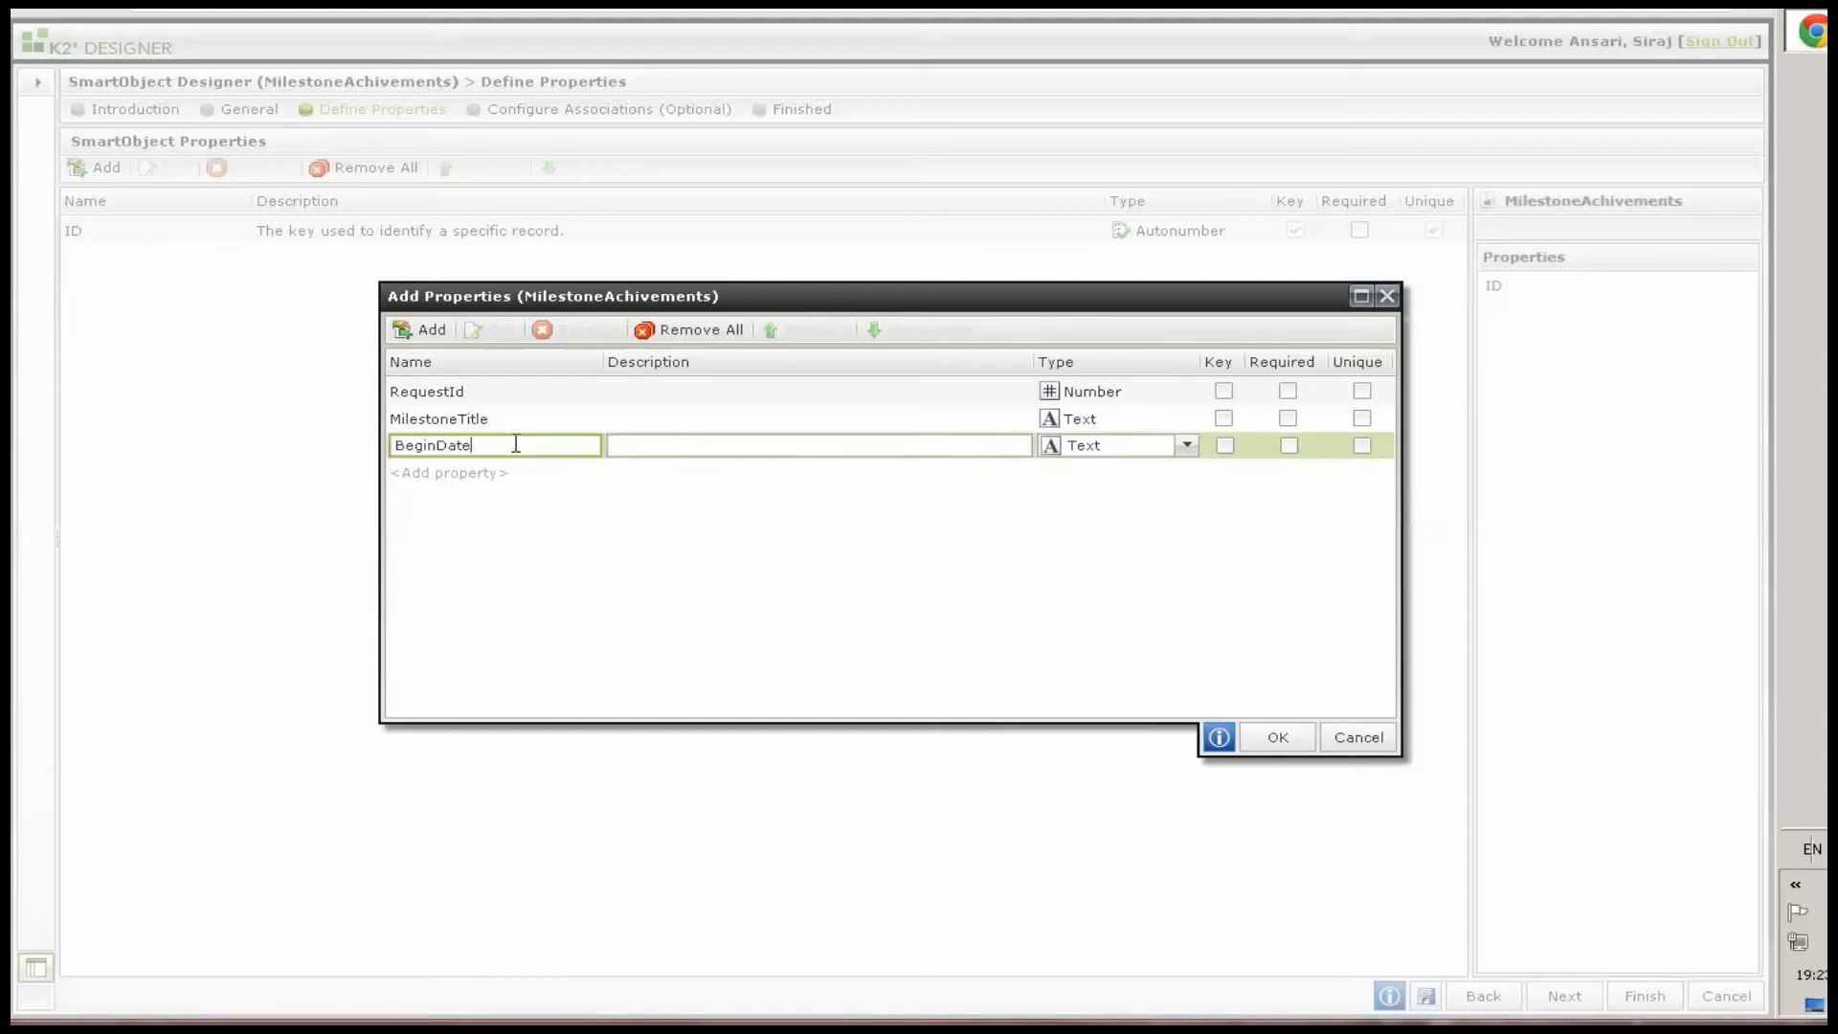
{"action": "left_click", "coordinate": [1095, 450]}
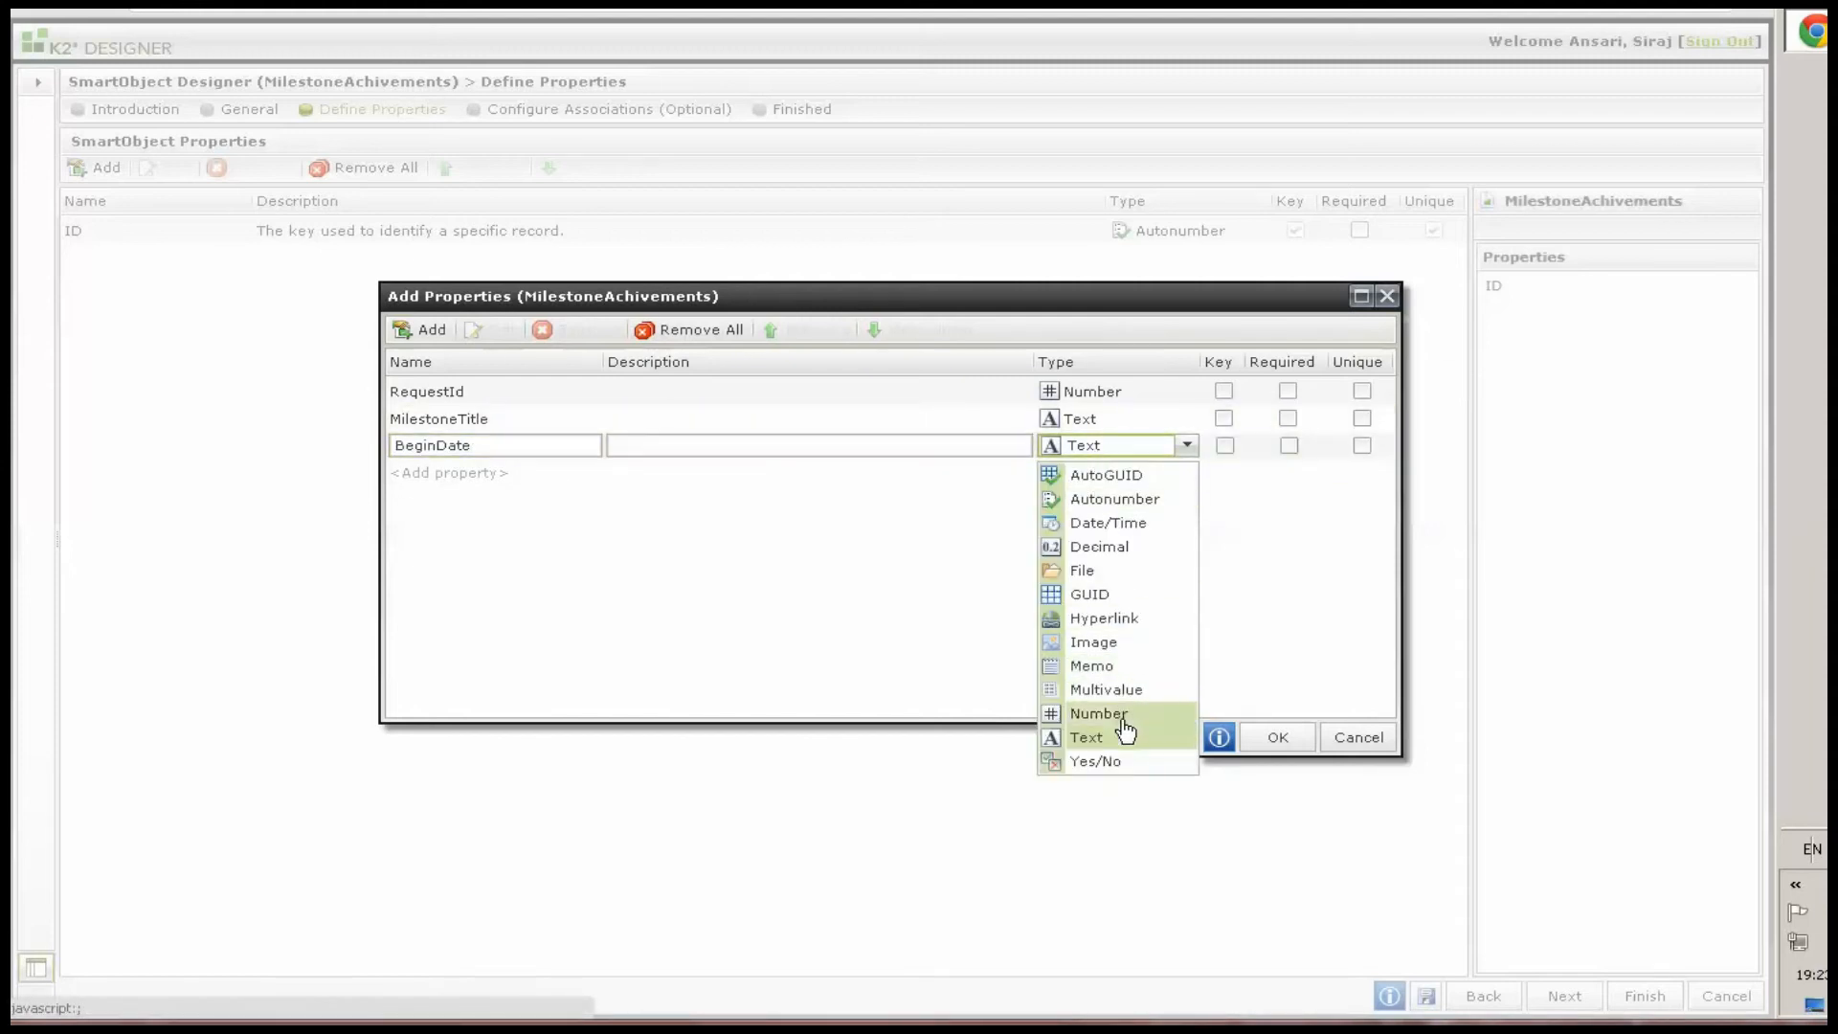
{"action": "left_click", "coordinate": [1115, 524]}
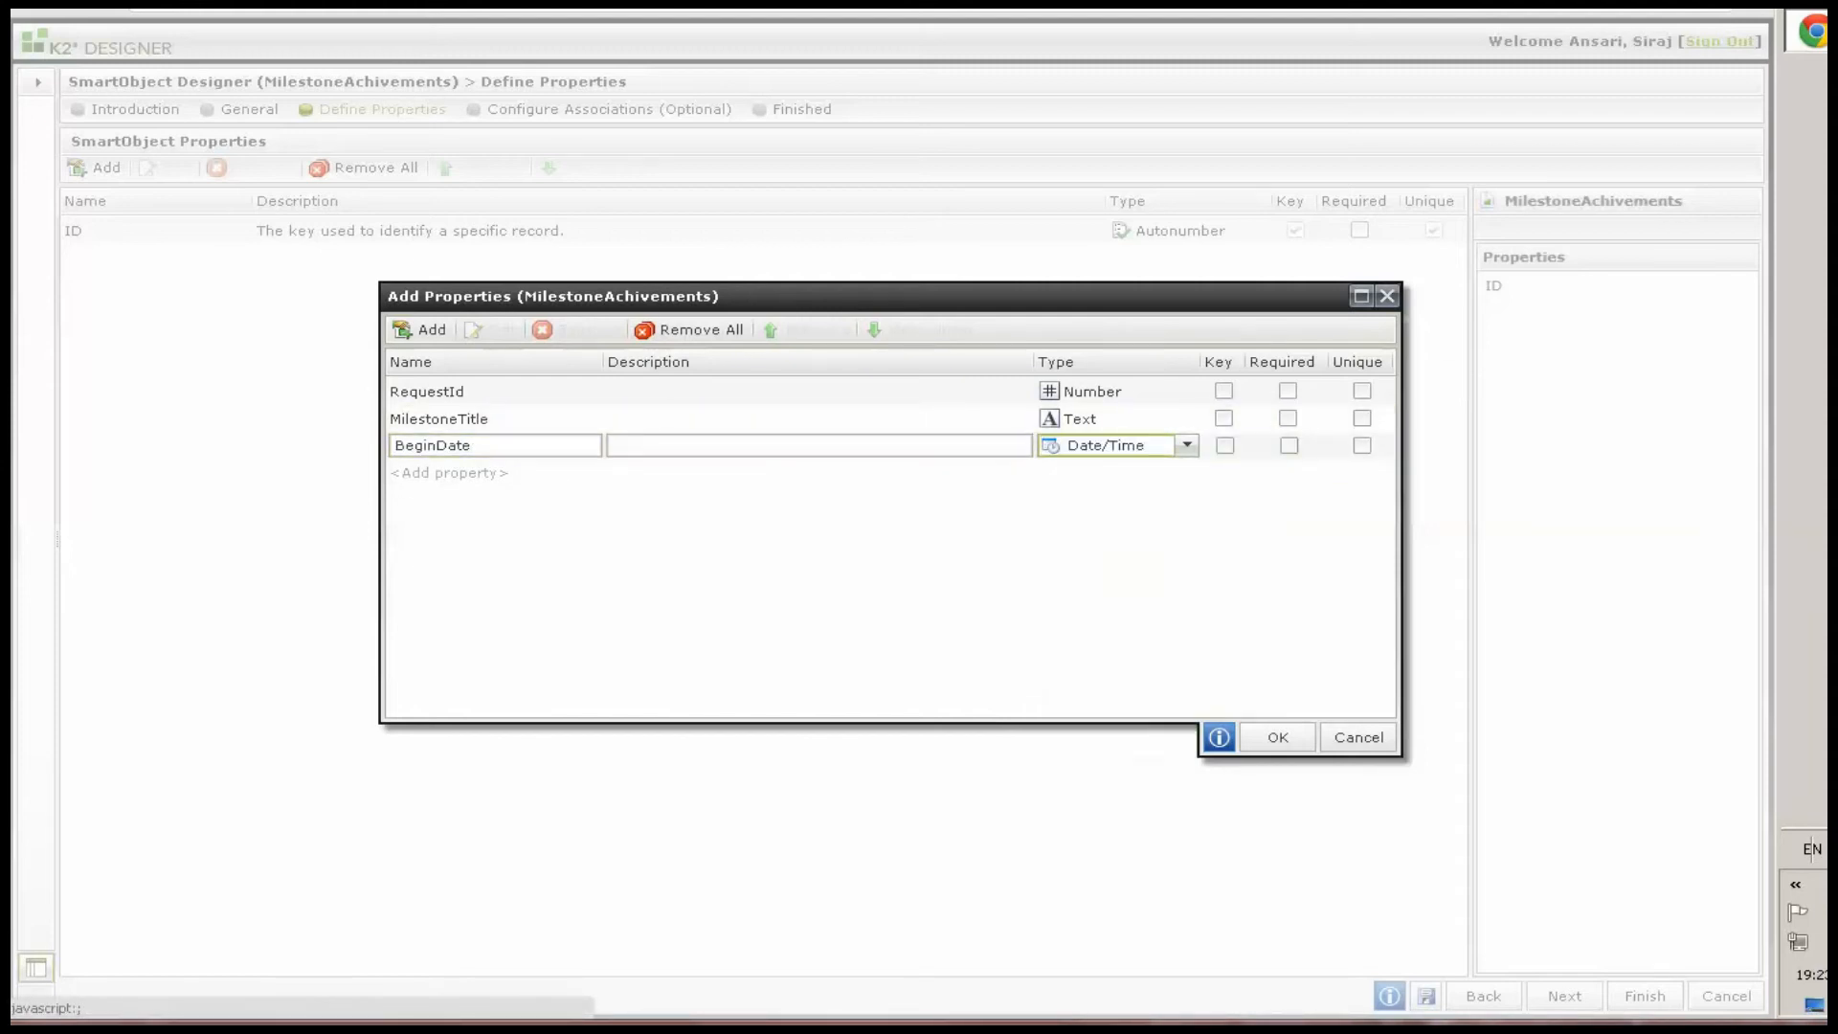
Add an EndDate property with the Date/Time type below BeginDate
{"action": "left_click", "coordinate": [436, 473]}
{"action": "type", "text": "EndDate"}
{"action": "left_click", "coordinate": [1110, 473]}
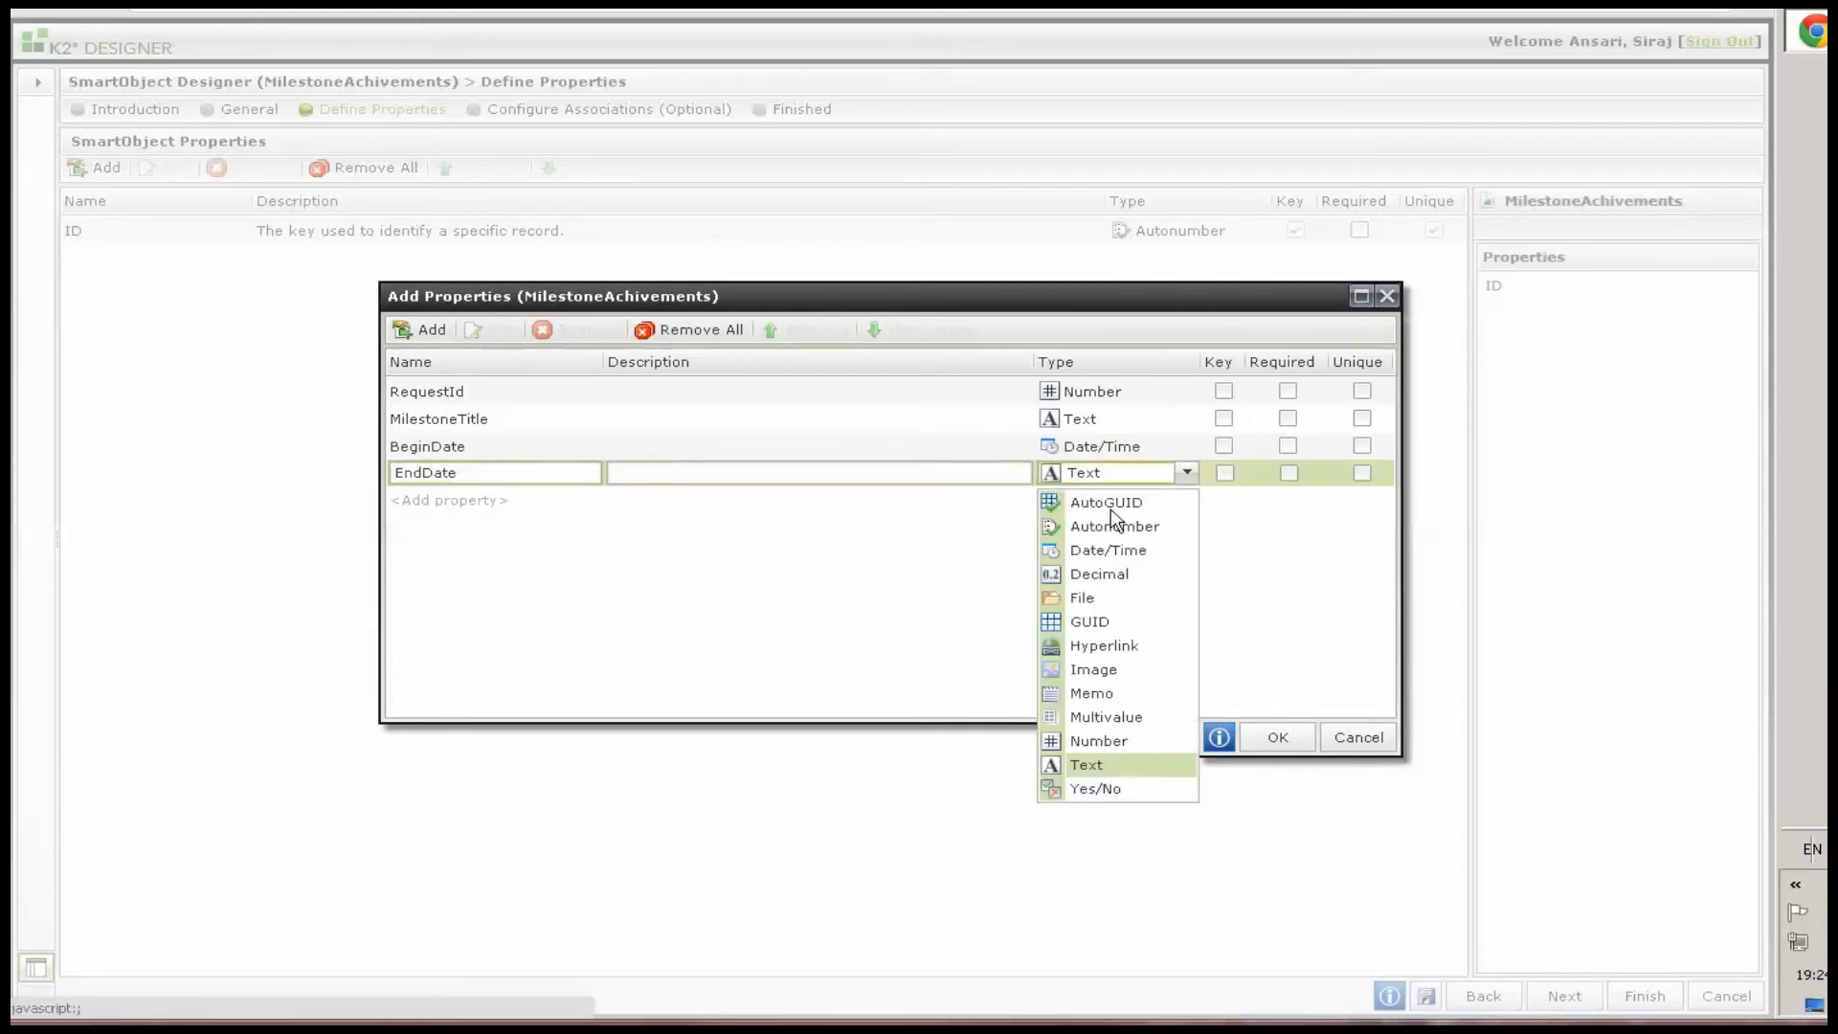
{"action": "left_click", "coordinate": [1115, 552]}
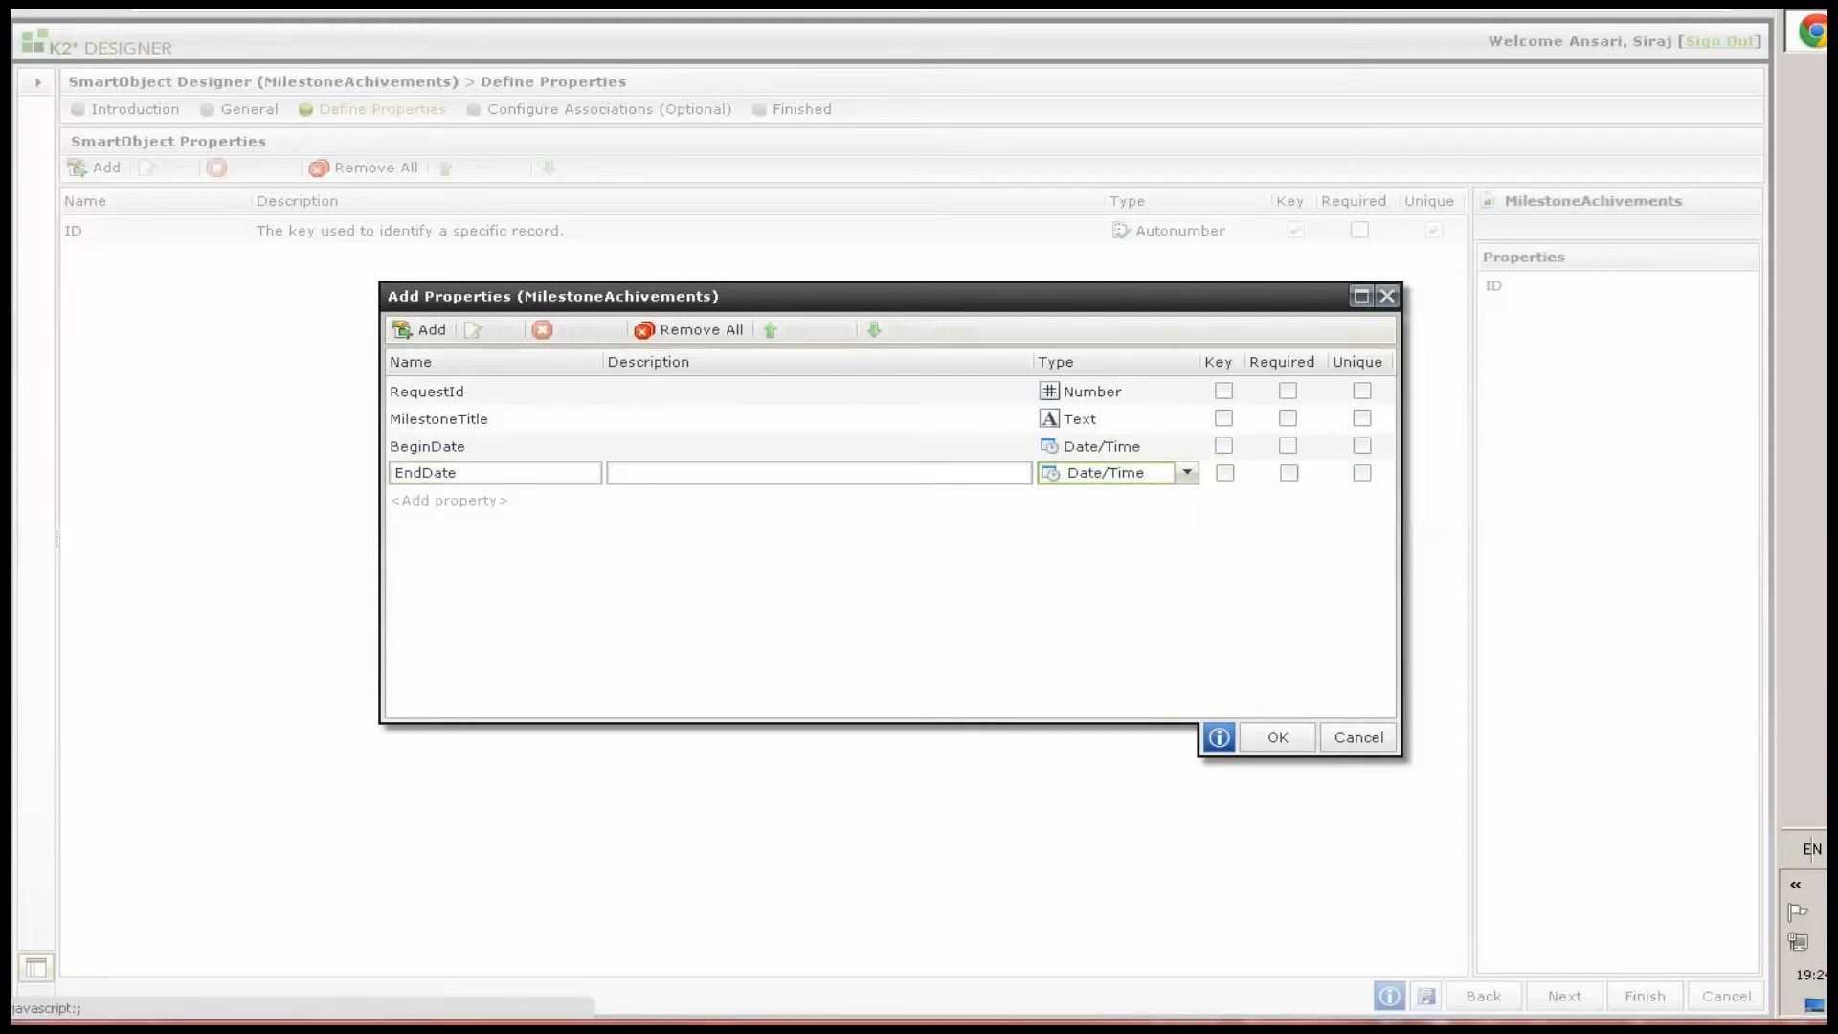
Add an AttachCertificateOrFiles property and set its type to File
{"action": "left_click", "coordinate": [429, 329]}
{"action": "type", "text": "AttachCertificateOrFiles"}
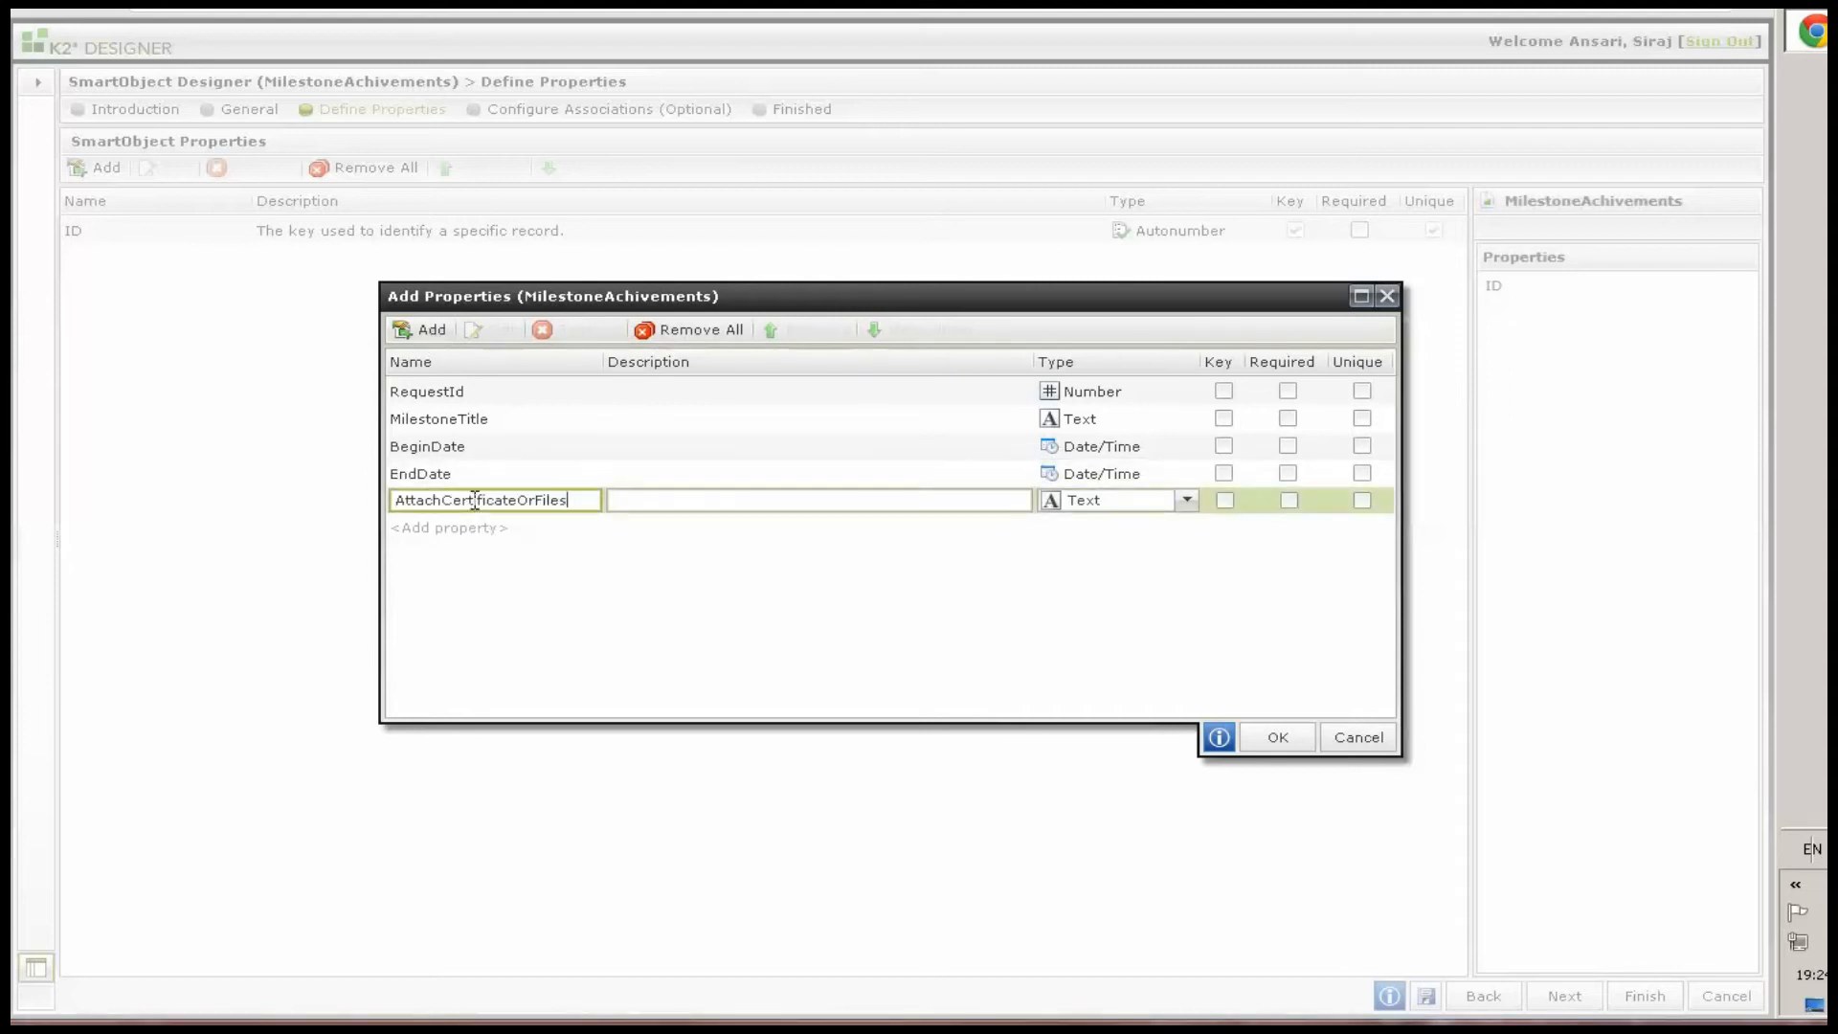
{"action": "left_click", "coordinate": [1096, 502]}
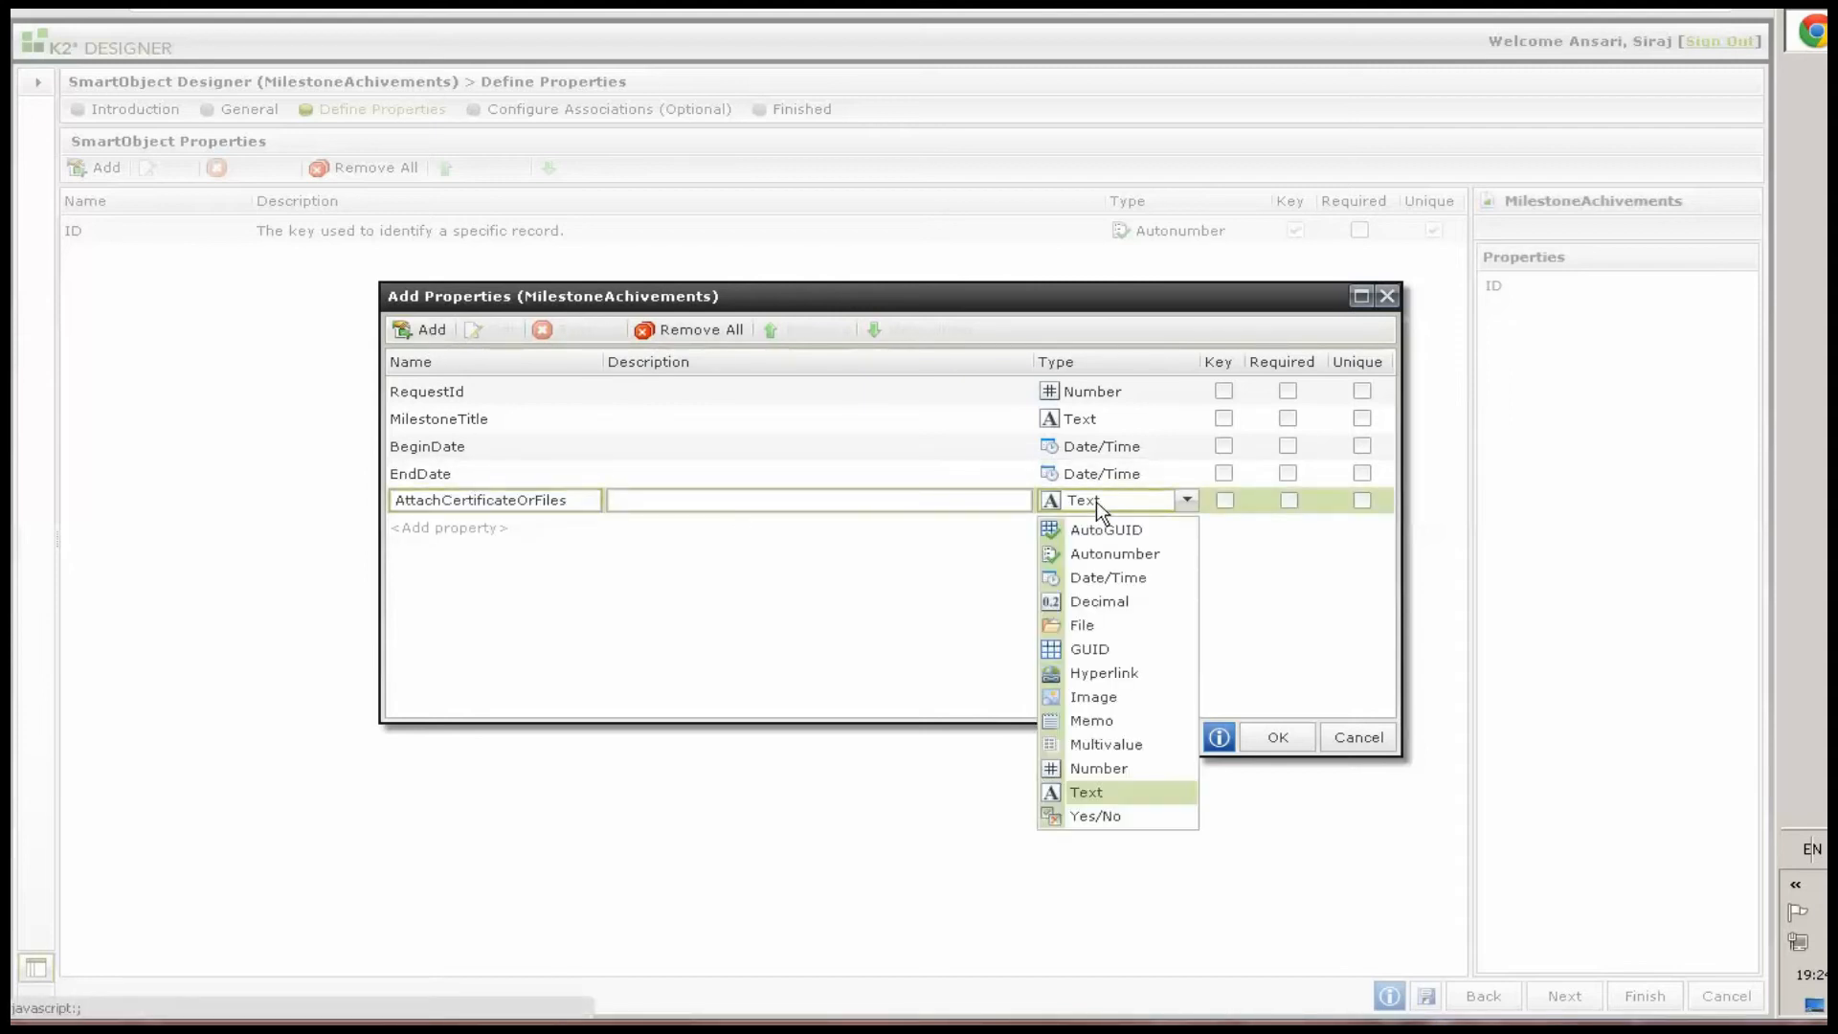
{"action": "left_click", "coordinate": [1090, 623]}
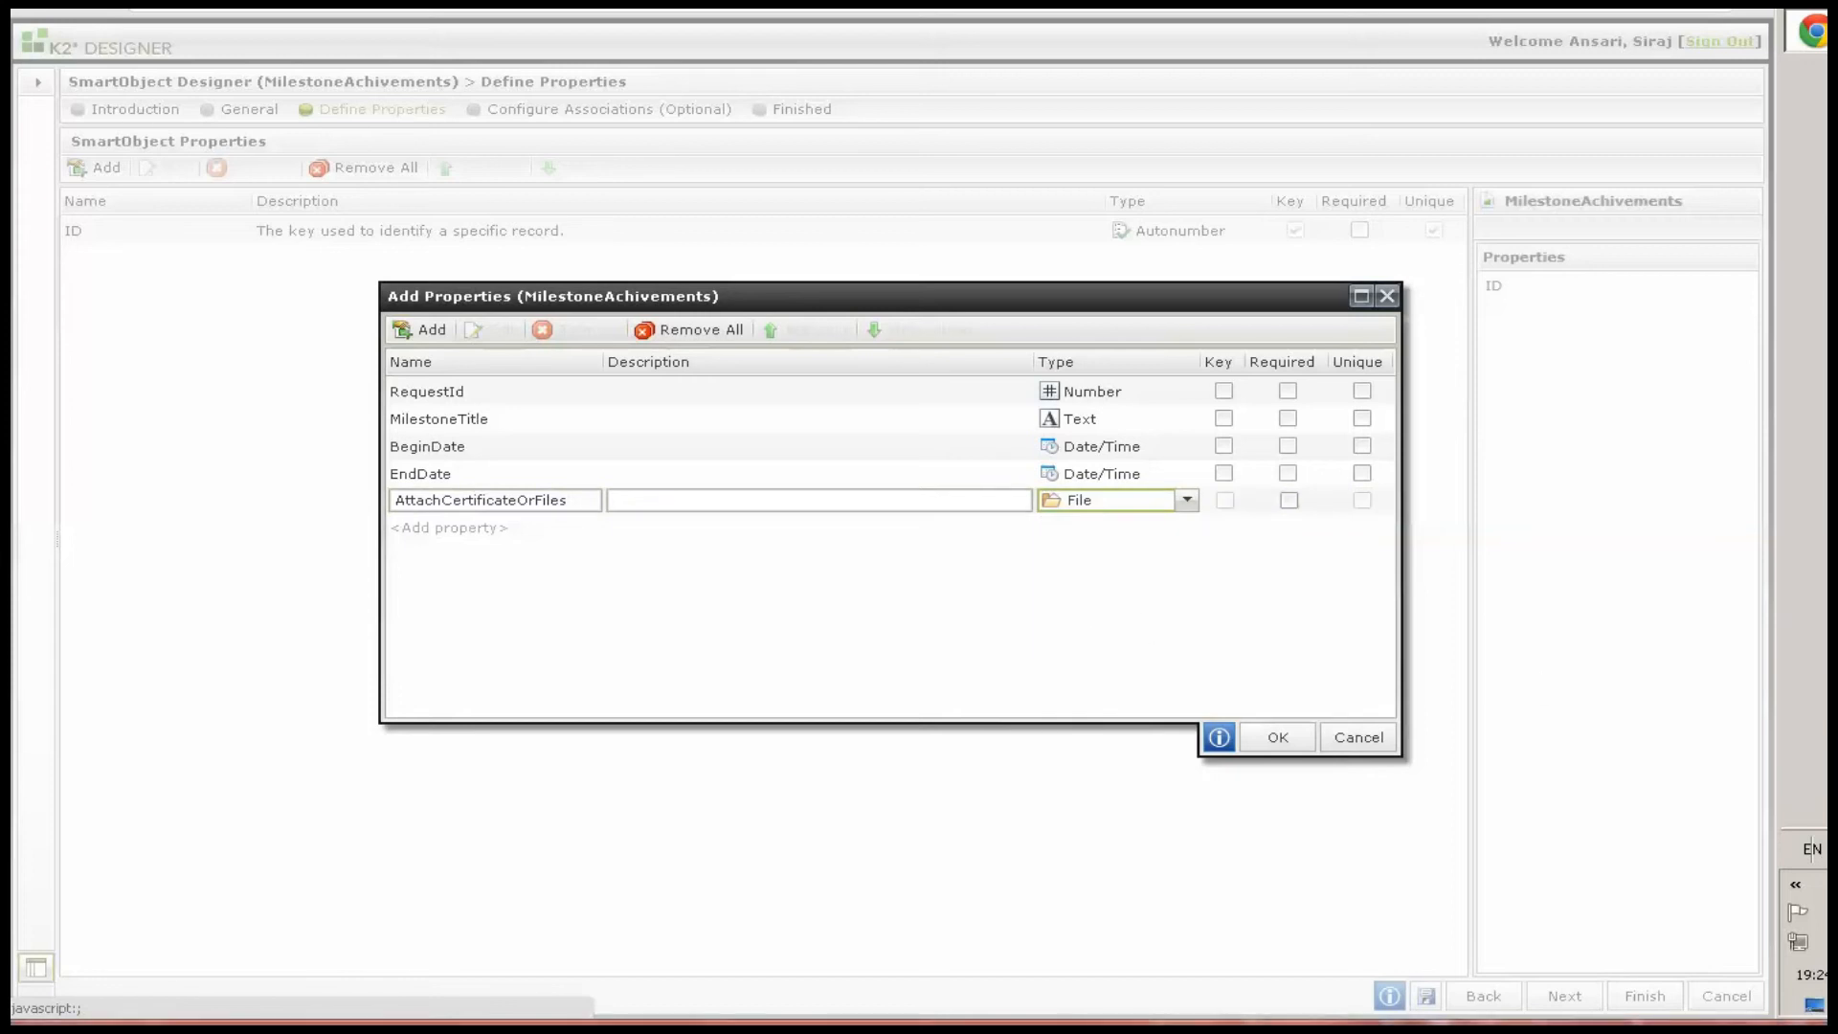
Add a NewSkillsAcquired property keeping the Text type
{"action": "left_click", "coordinate": [424, 331]}
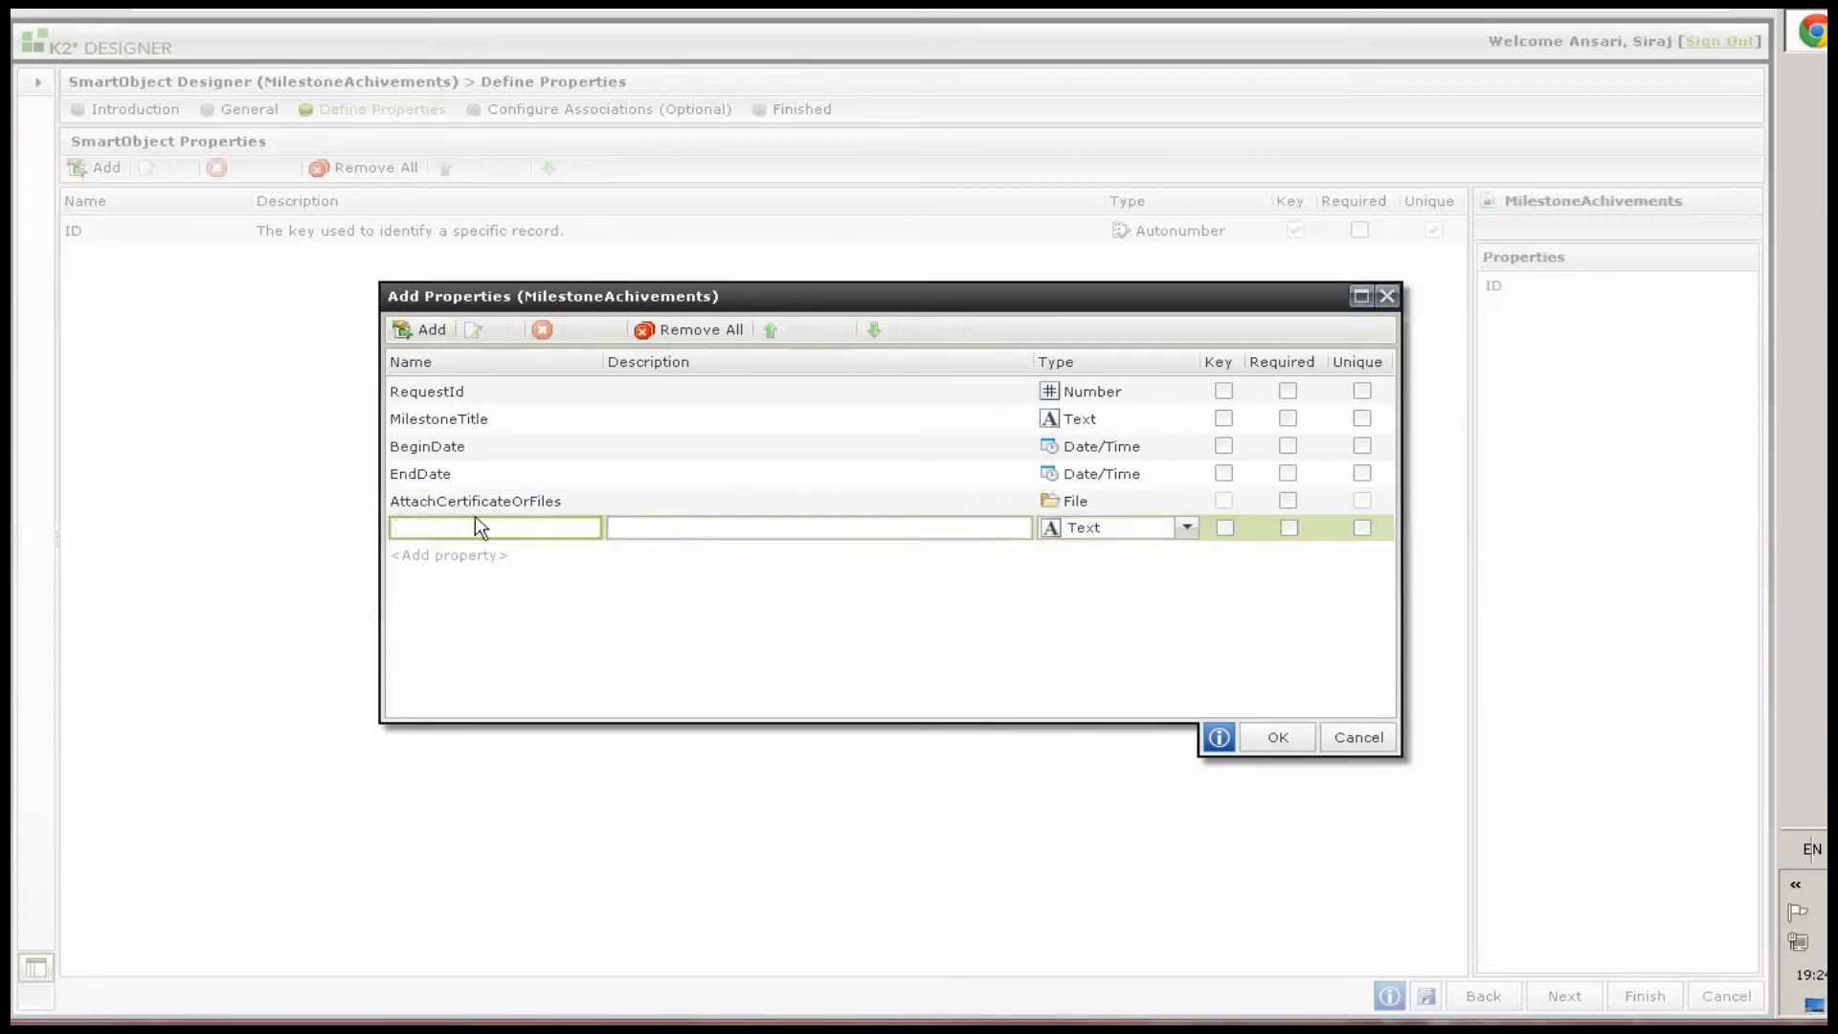
{"action": "type", "text": "NewSkillsAcquired"}
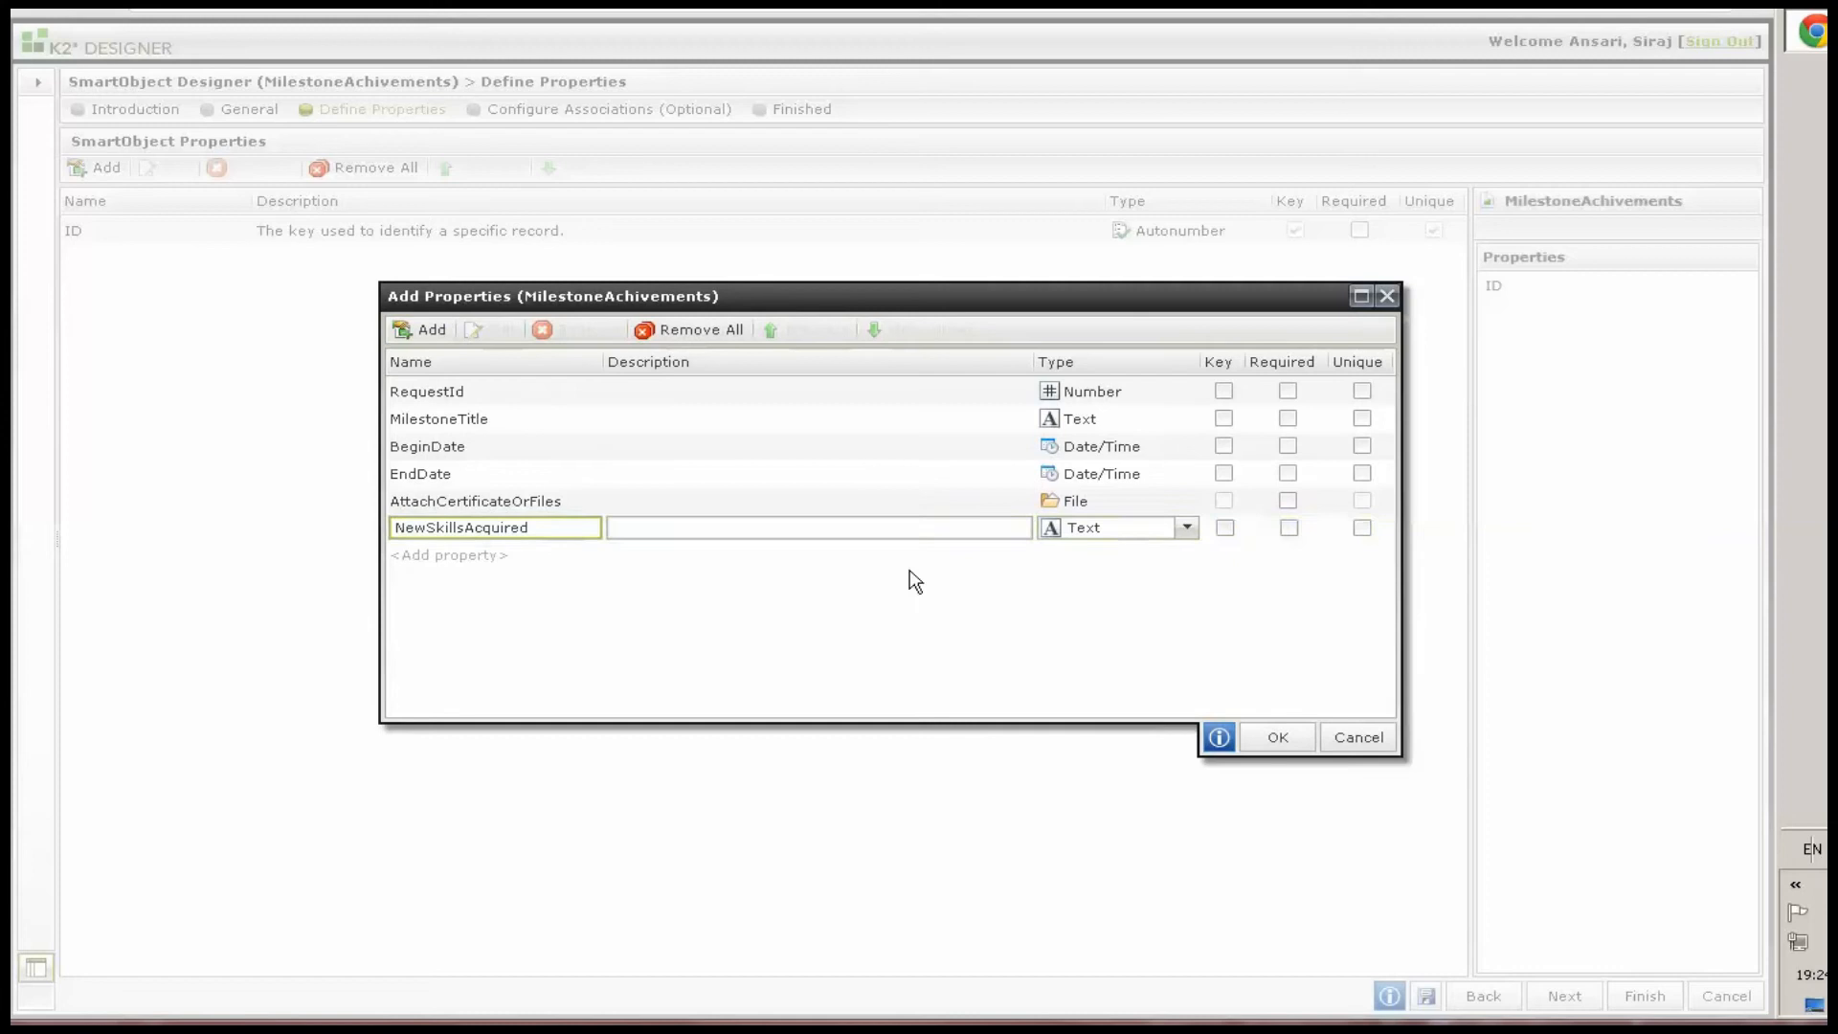
{"action": "left_click", "coordinate": [1137, 528]}
{"action": "left_click", "coordinate": [1087, 476]}
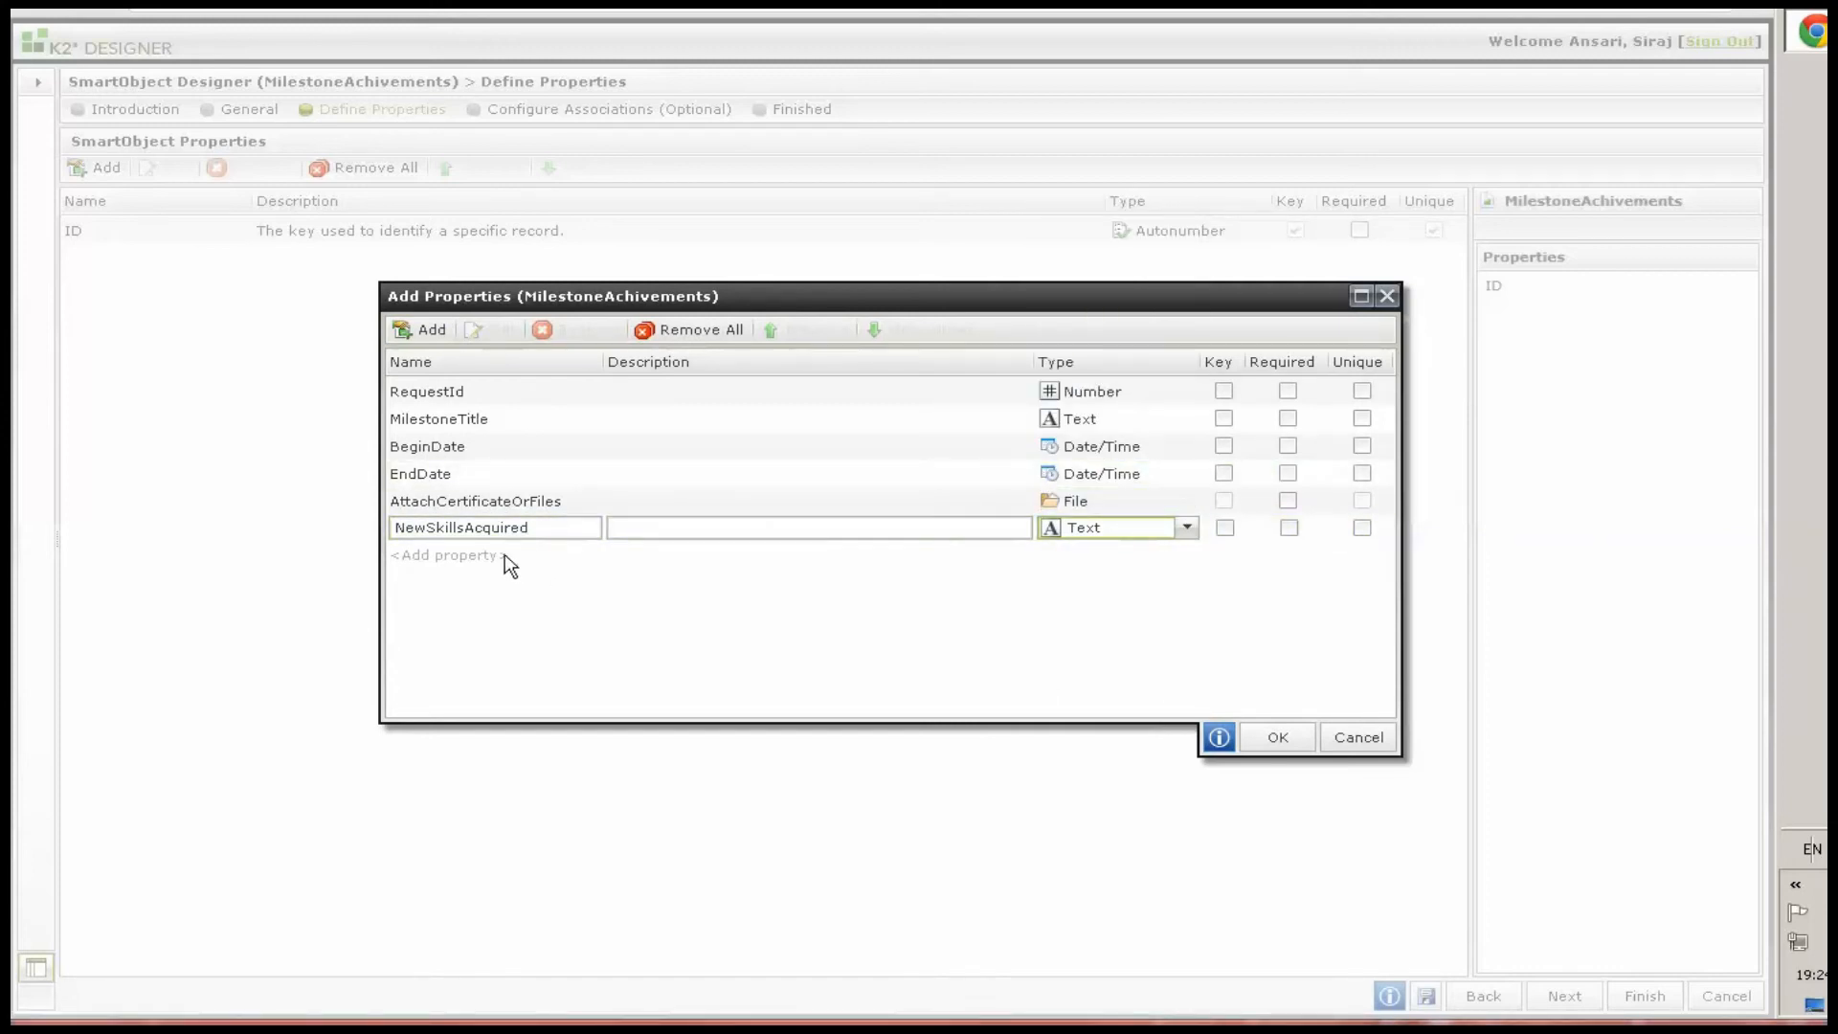
Add a SummarizedMilestoneAchived text property, confirm the new properties and finish the MilestoneAchivements SmartObject
{"action": "left_click", "coordinate": [421, 329]}
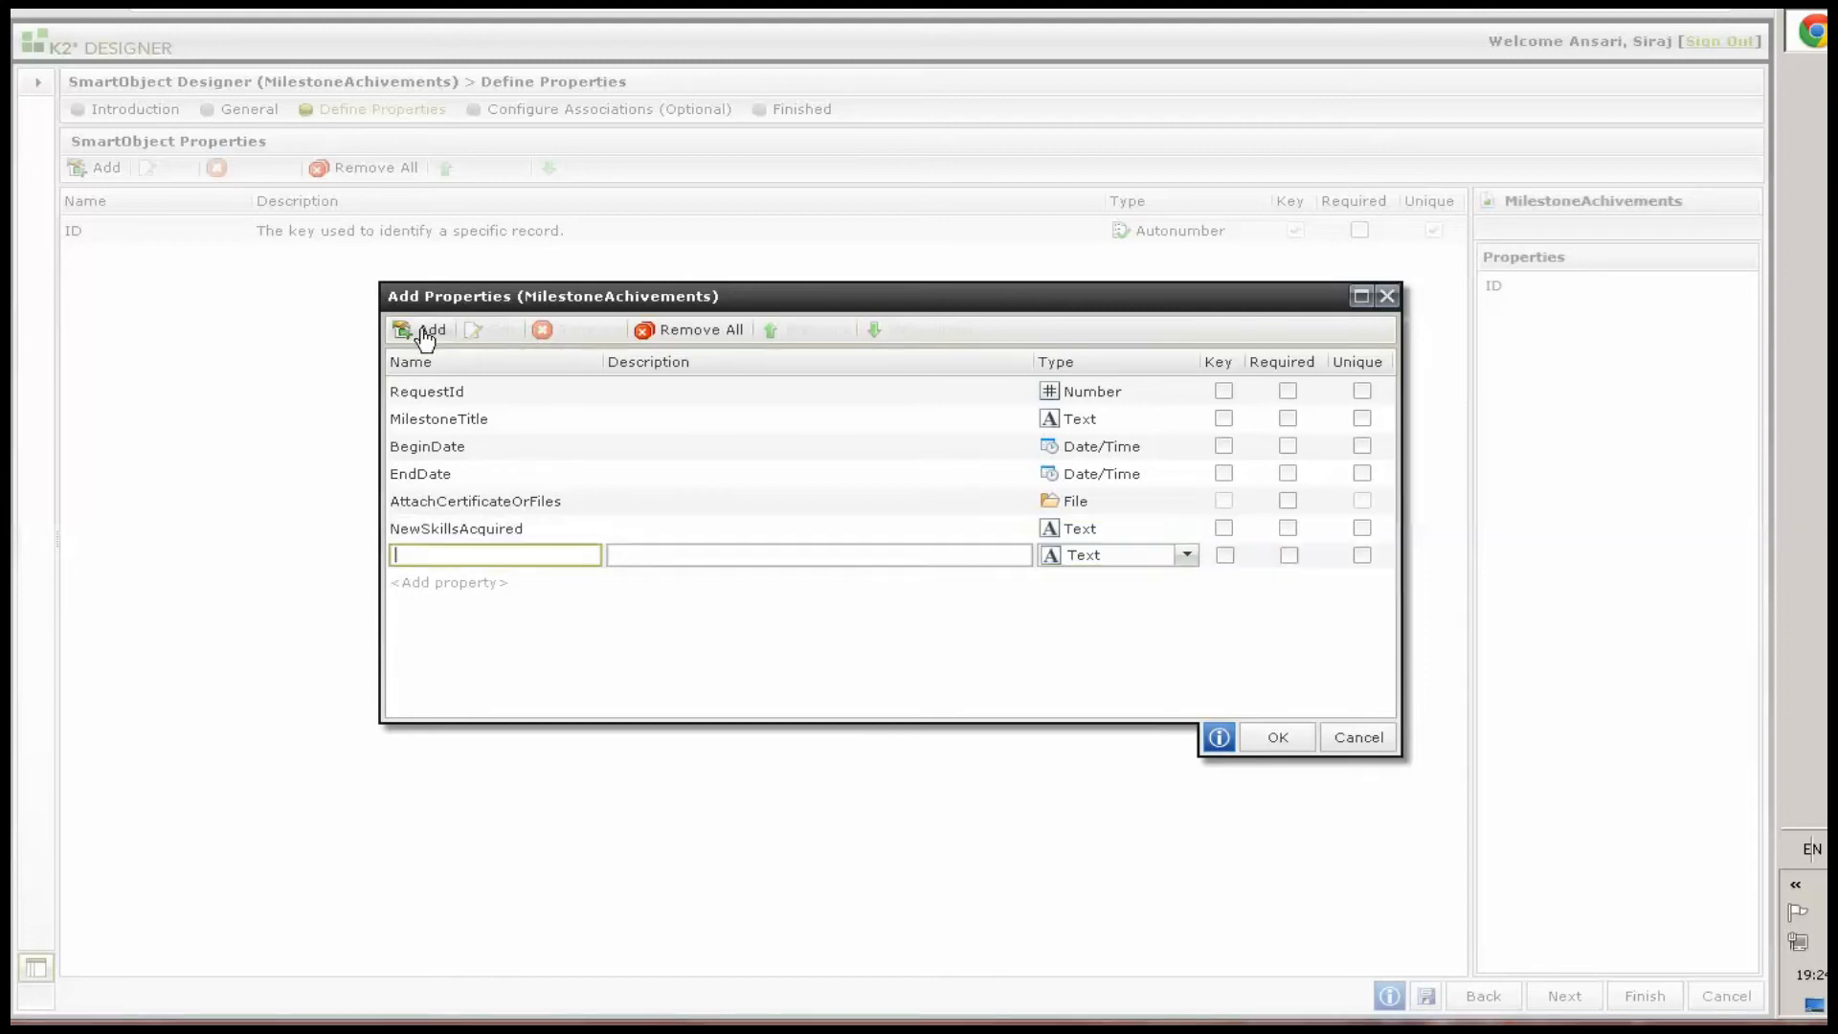
{"action": "key", "text": "ctrl+v"}
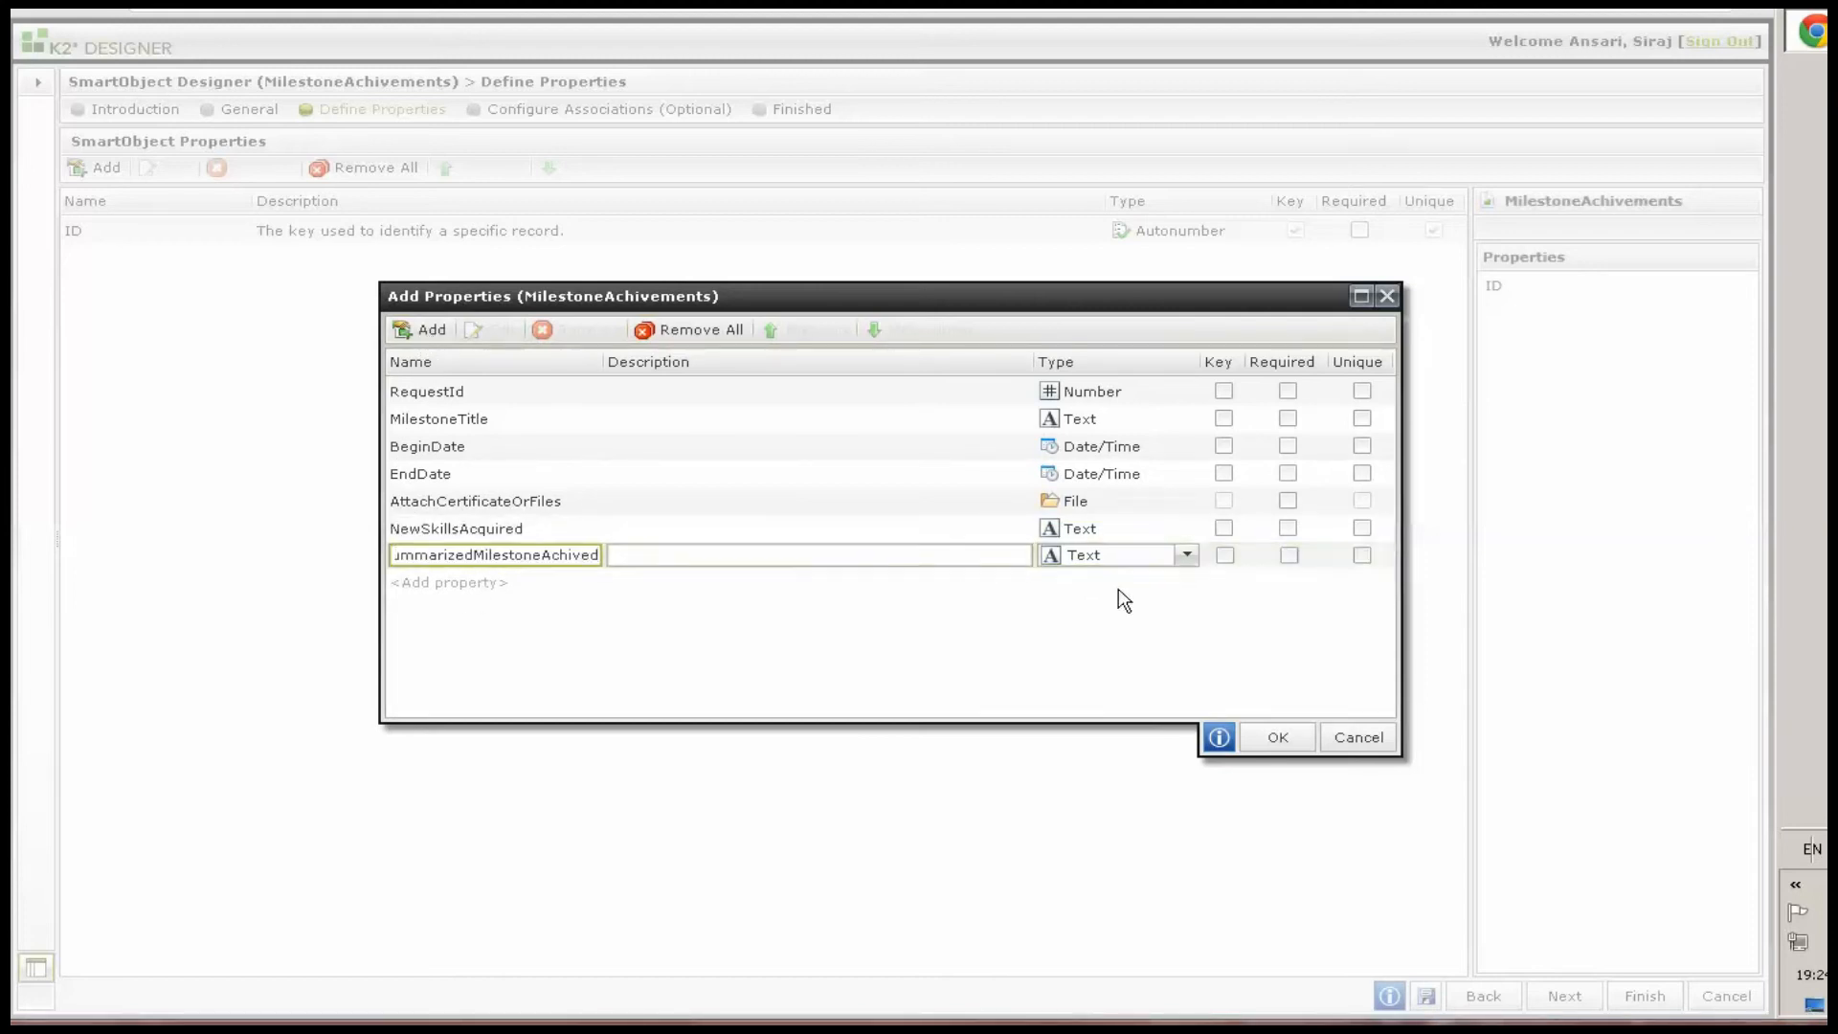
{"action": "left_click", "coordinate": [1281, 744]}
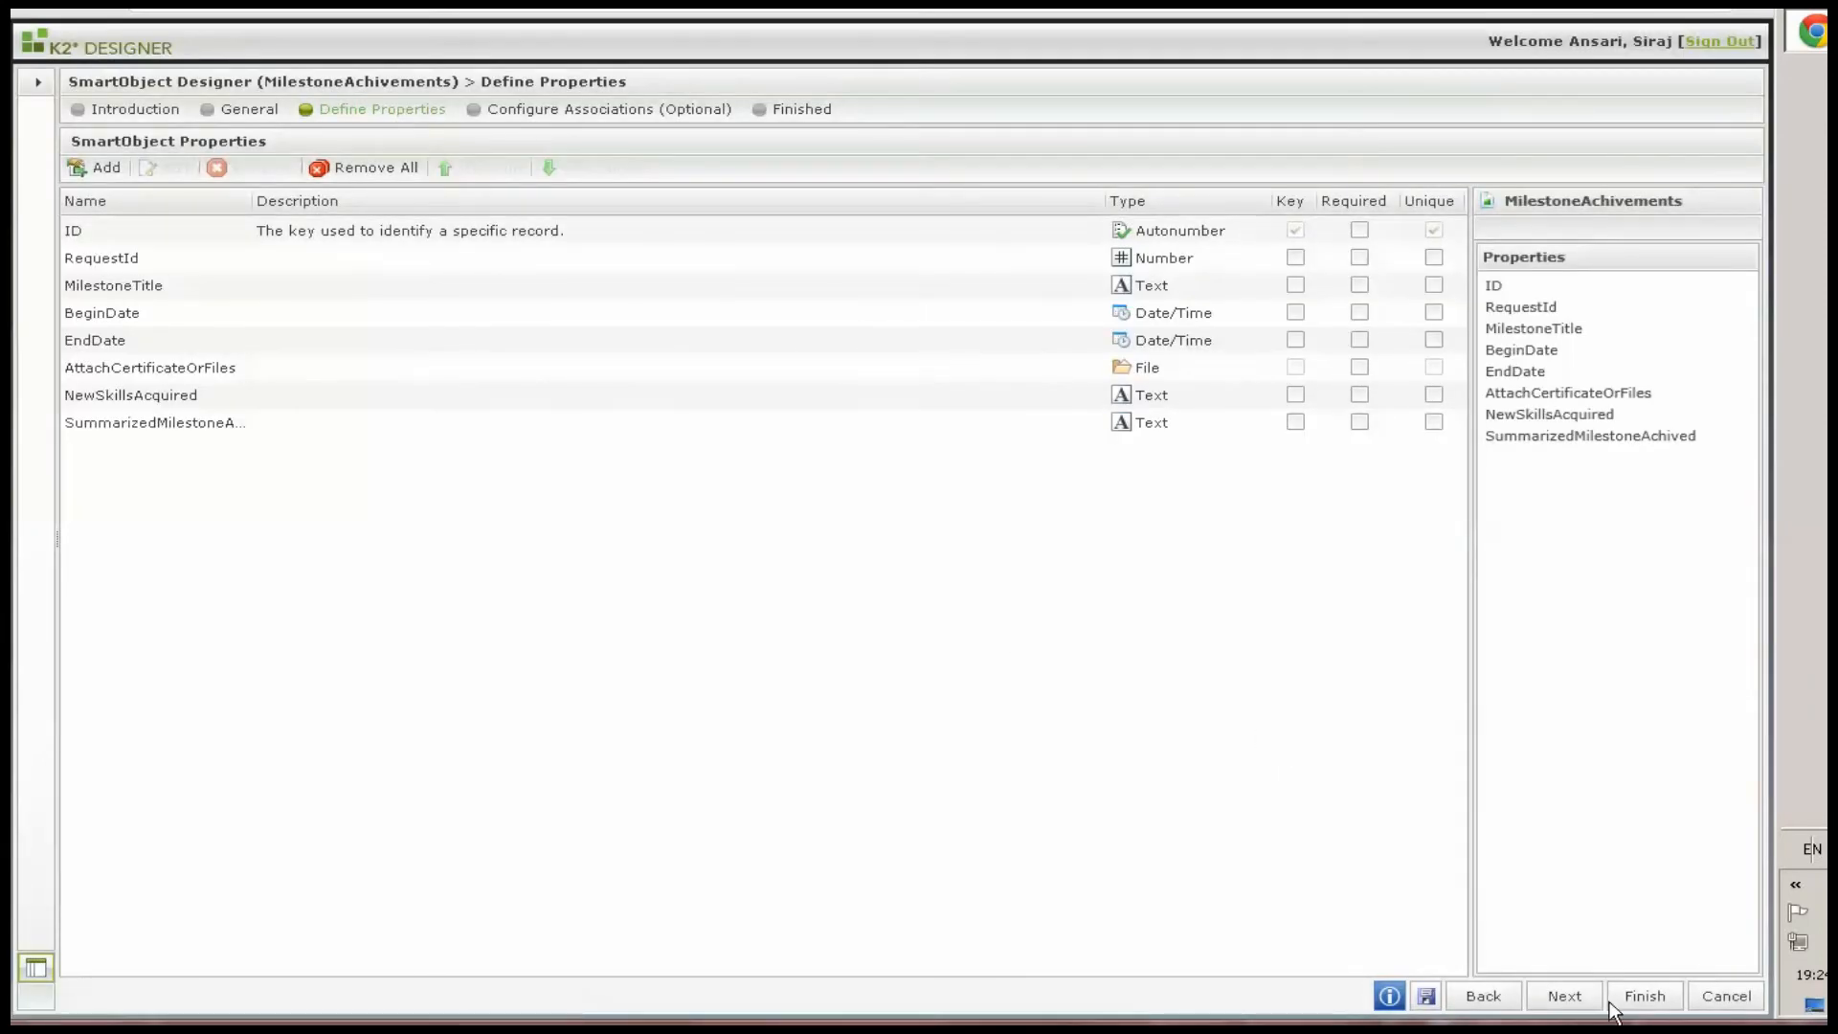
{"action": "left_click", "coordinate": [1642, 998]}
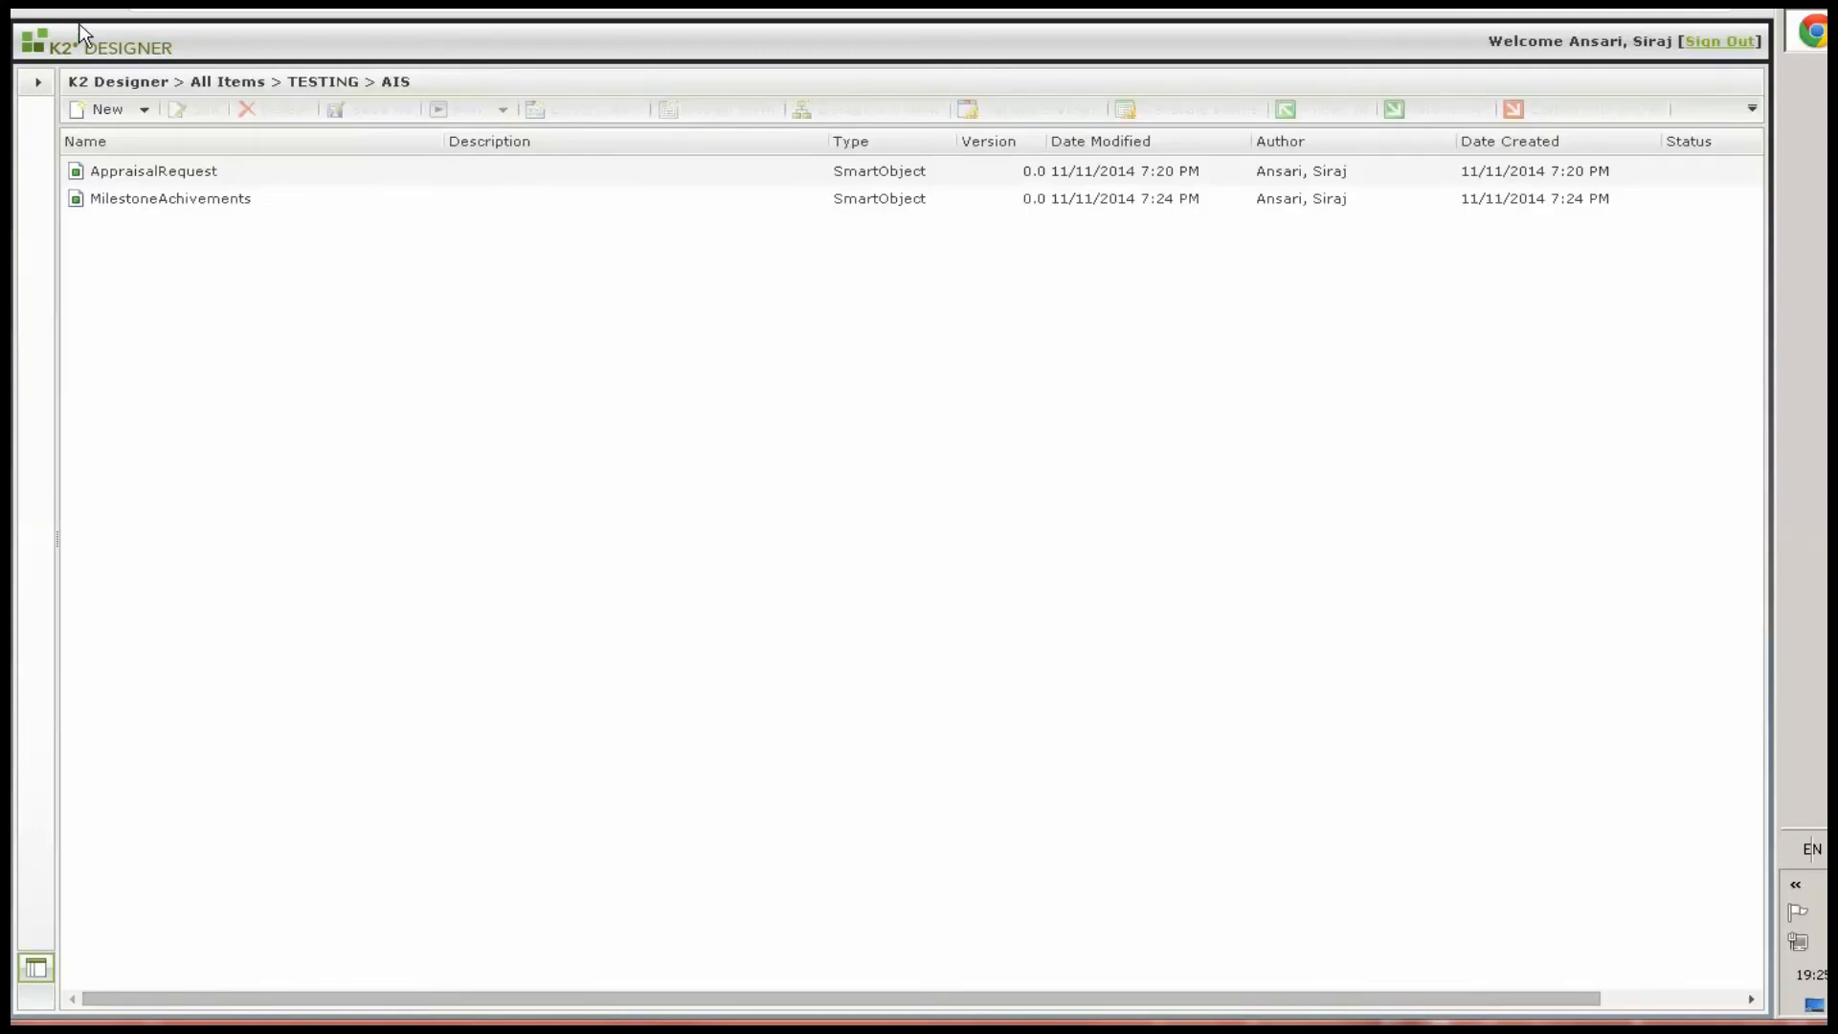
Create a new SmartObject named EmployeeInformationMaster and continue to defining its properties
{"action": "left_click", "coordinate": [139, 111]}
{"action": "left_click", "coordinate": [135, 144]}
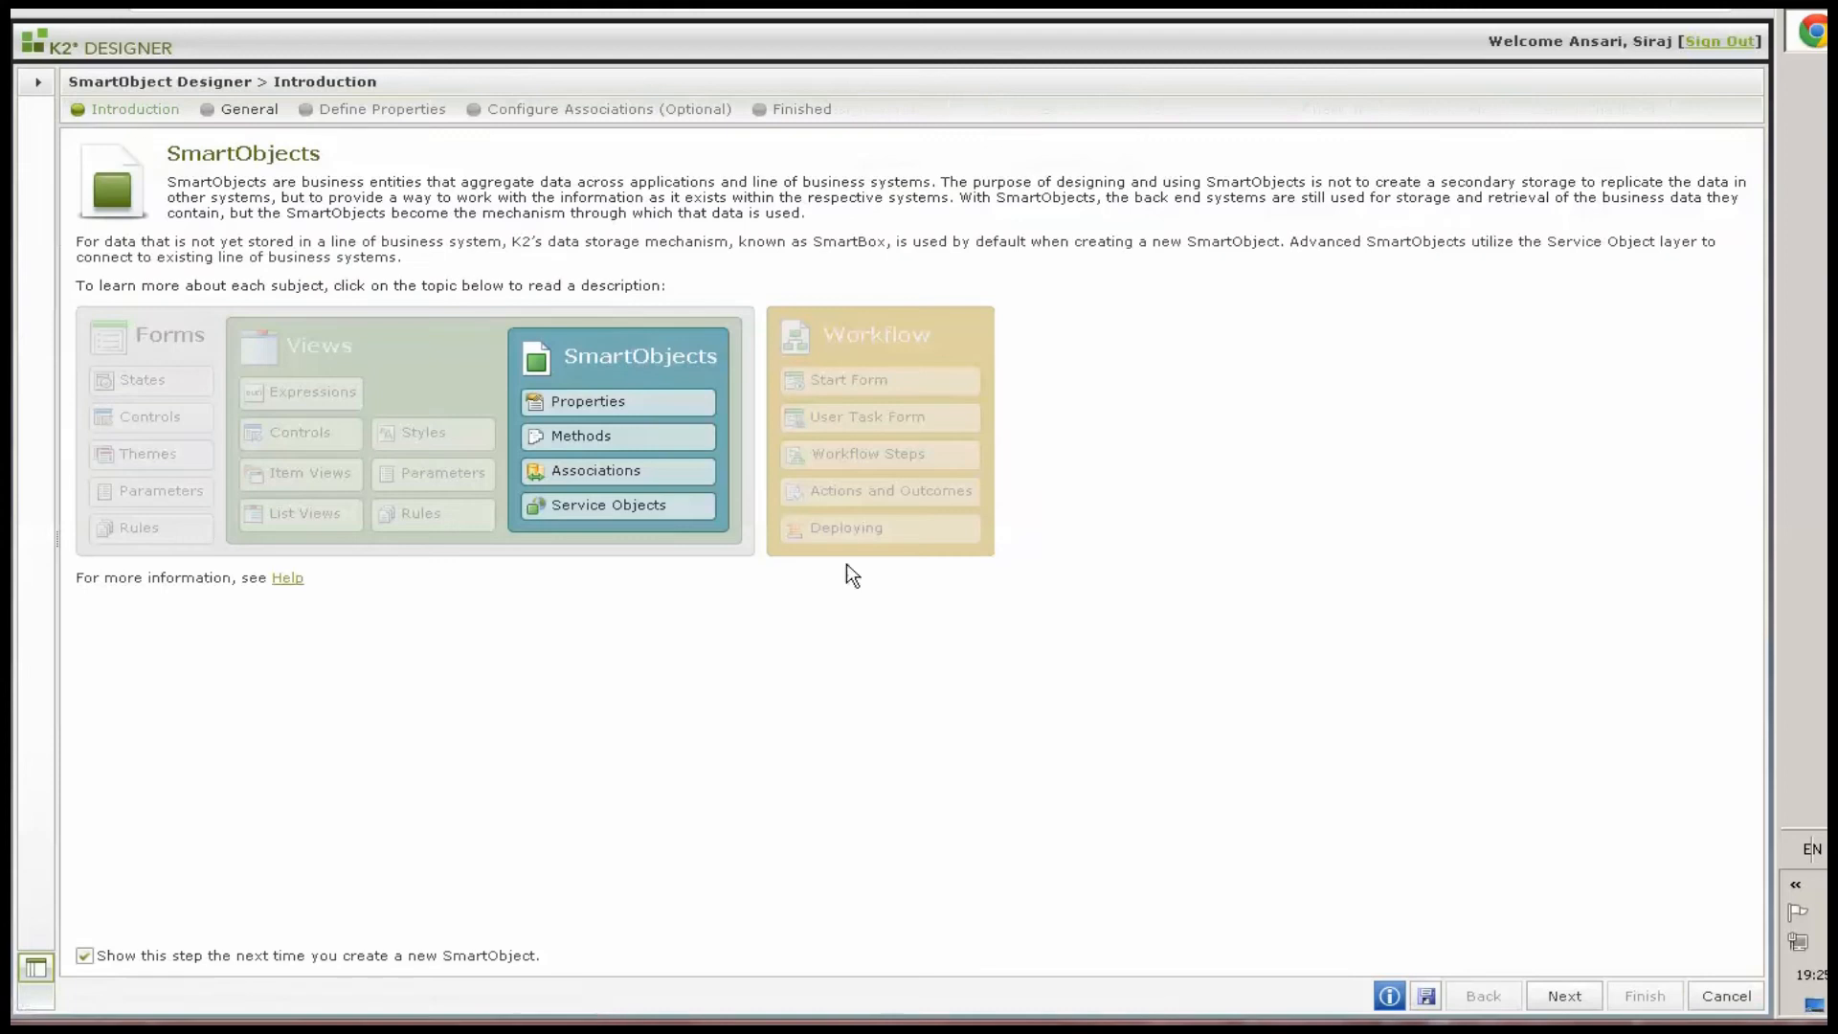
{"action": "left_click", "coordinate": [1564, 995]}
{"action": "type", "text": "EmployeeInformationMaster"}
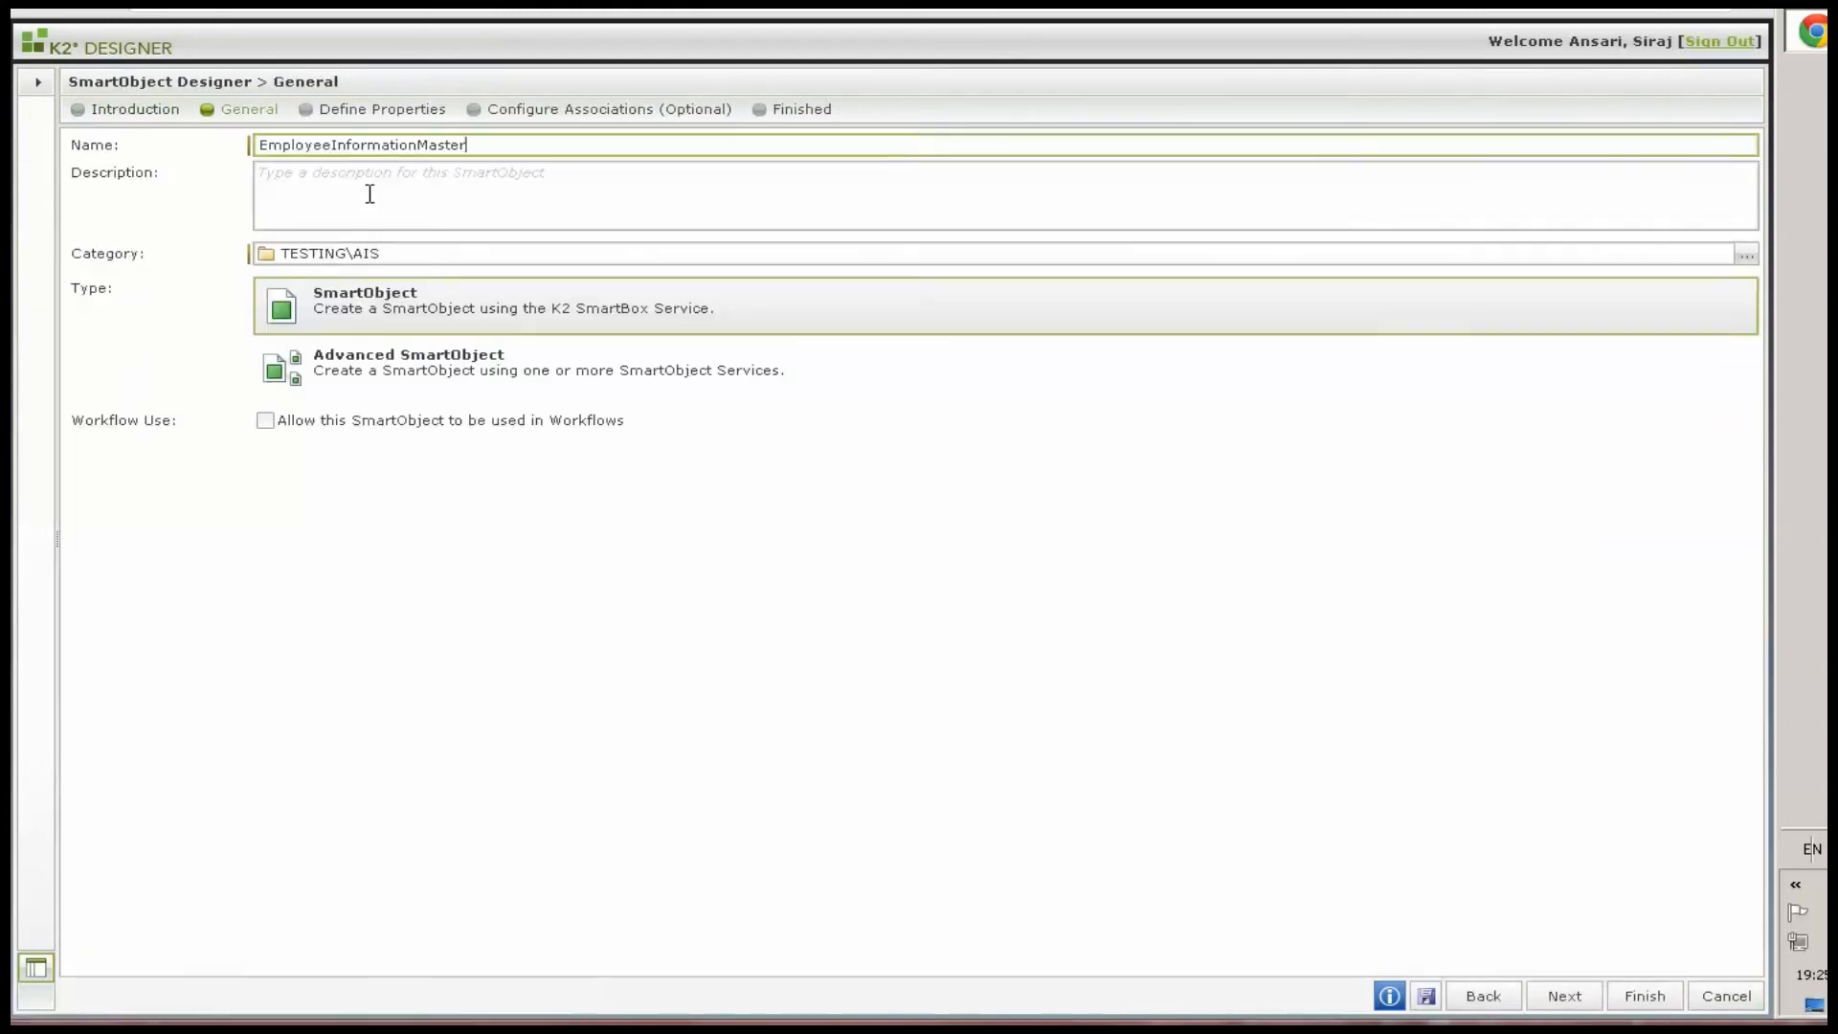
{"action": "left_click", "coordinate": [1564, 997]}
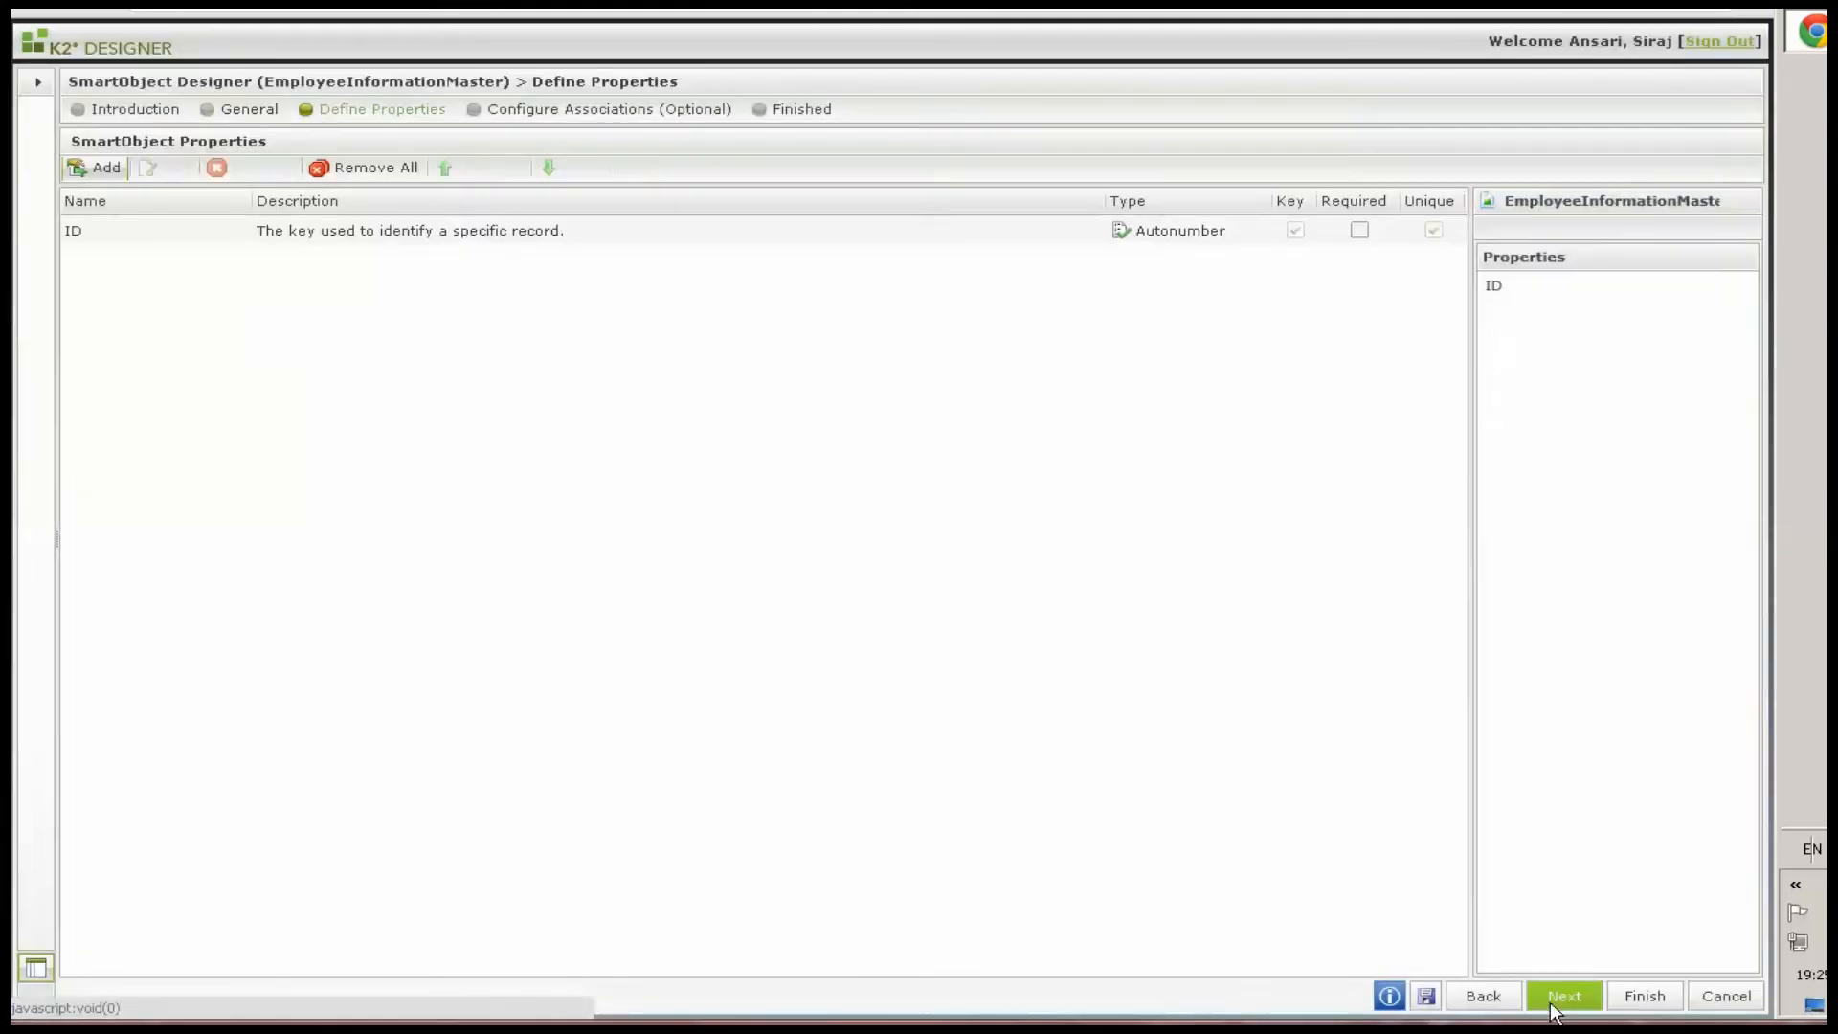
Rename the ID key property of EmployeeInformationMaster to EmployeeId
{"action": "left_click", "coordinate": [93, 172]}
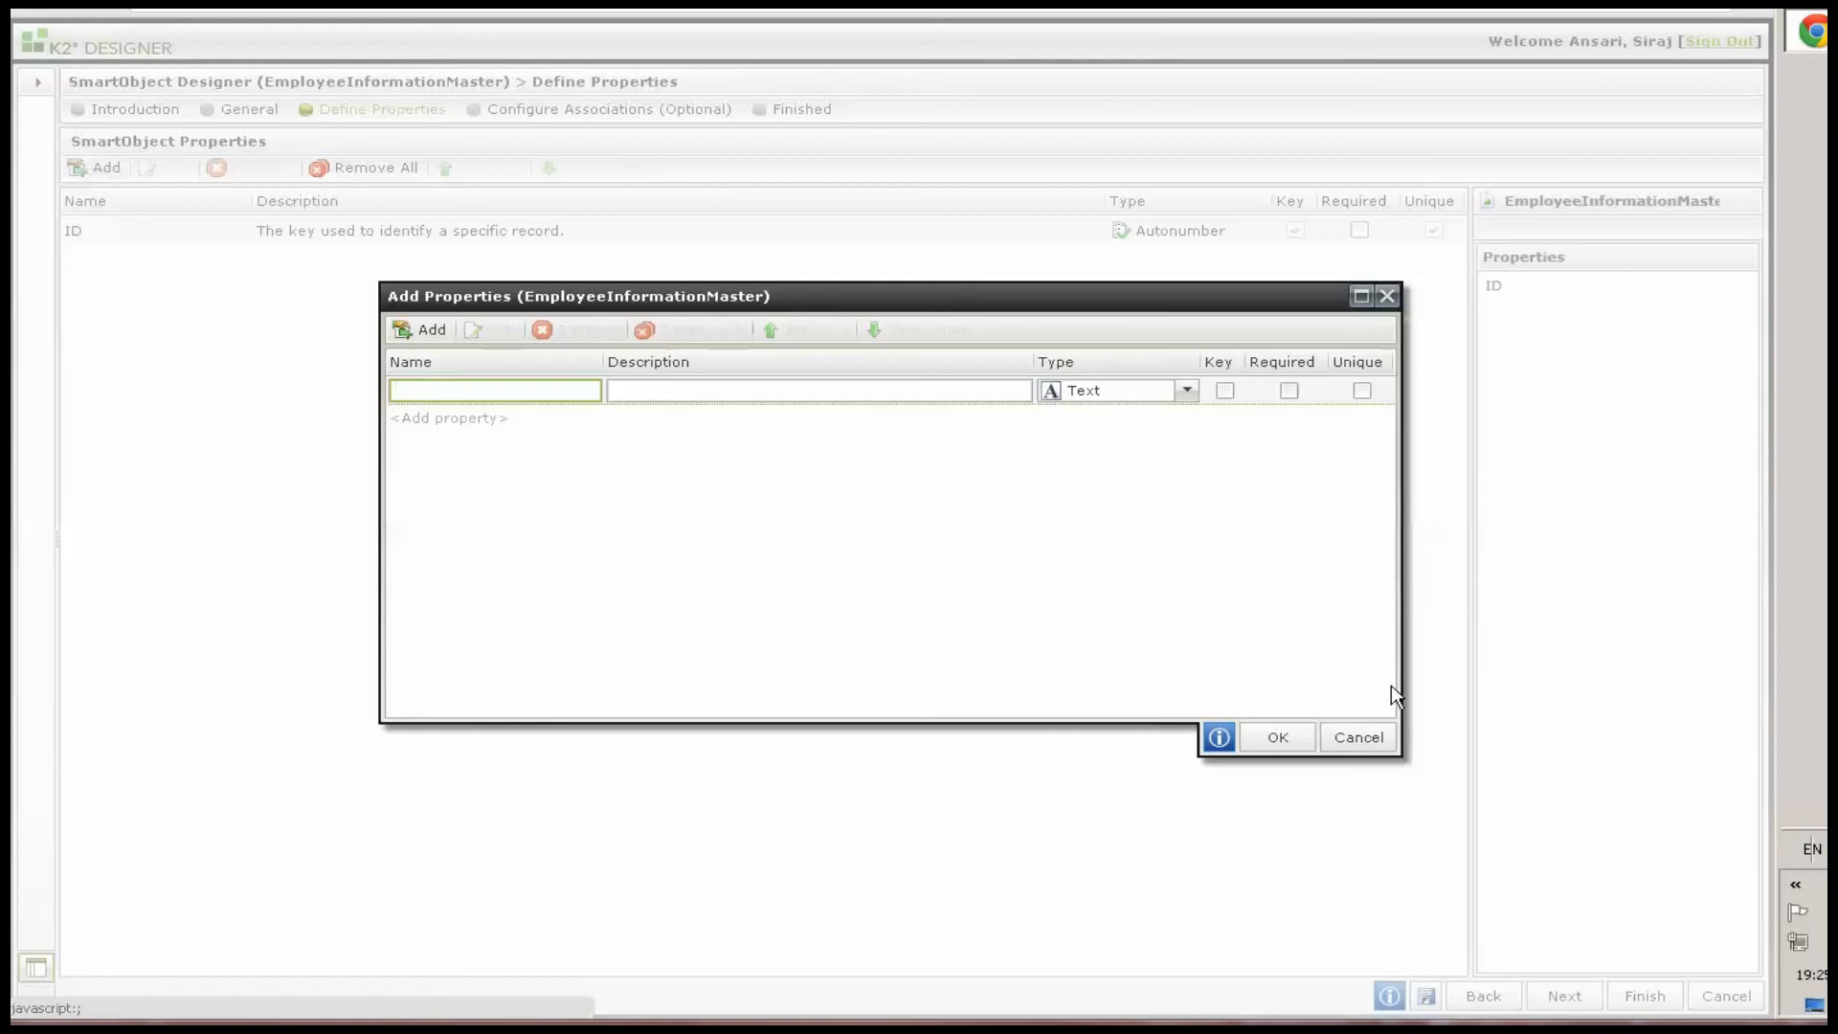
{"action": "left_click", "coordinate": [1364, 737]}
{"action": "double_click", "coordinate": [88, 239]}
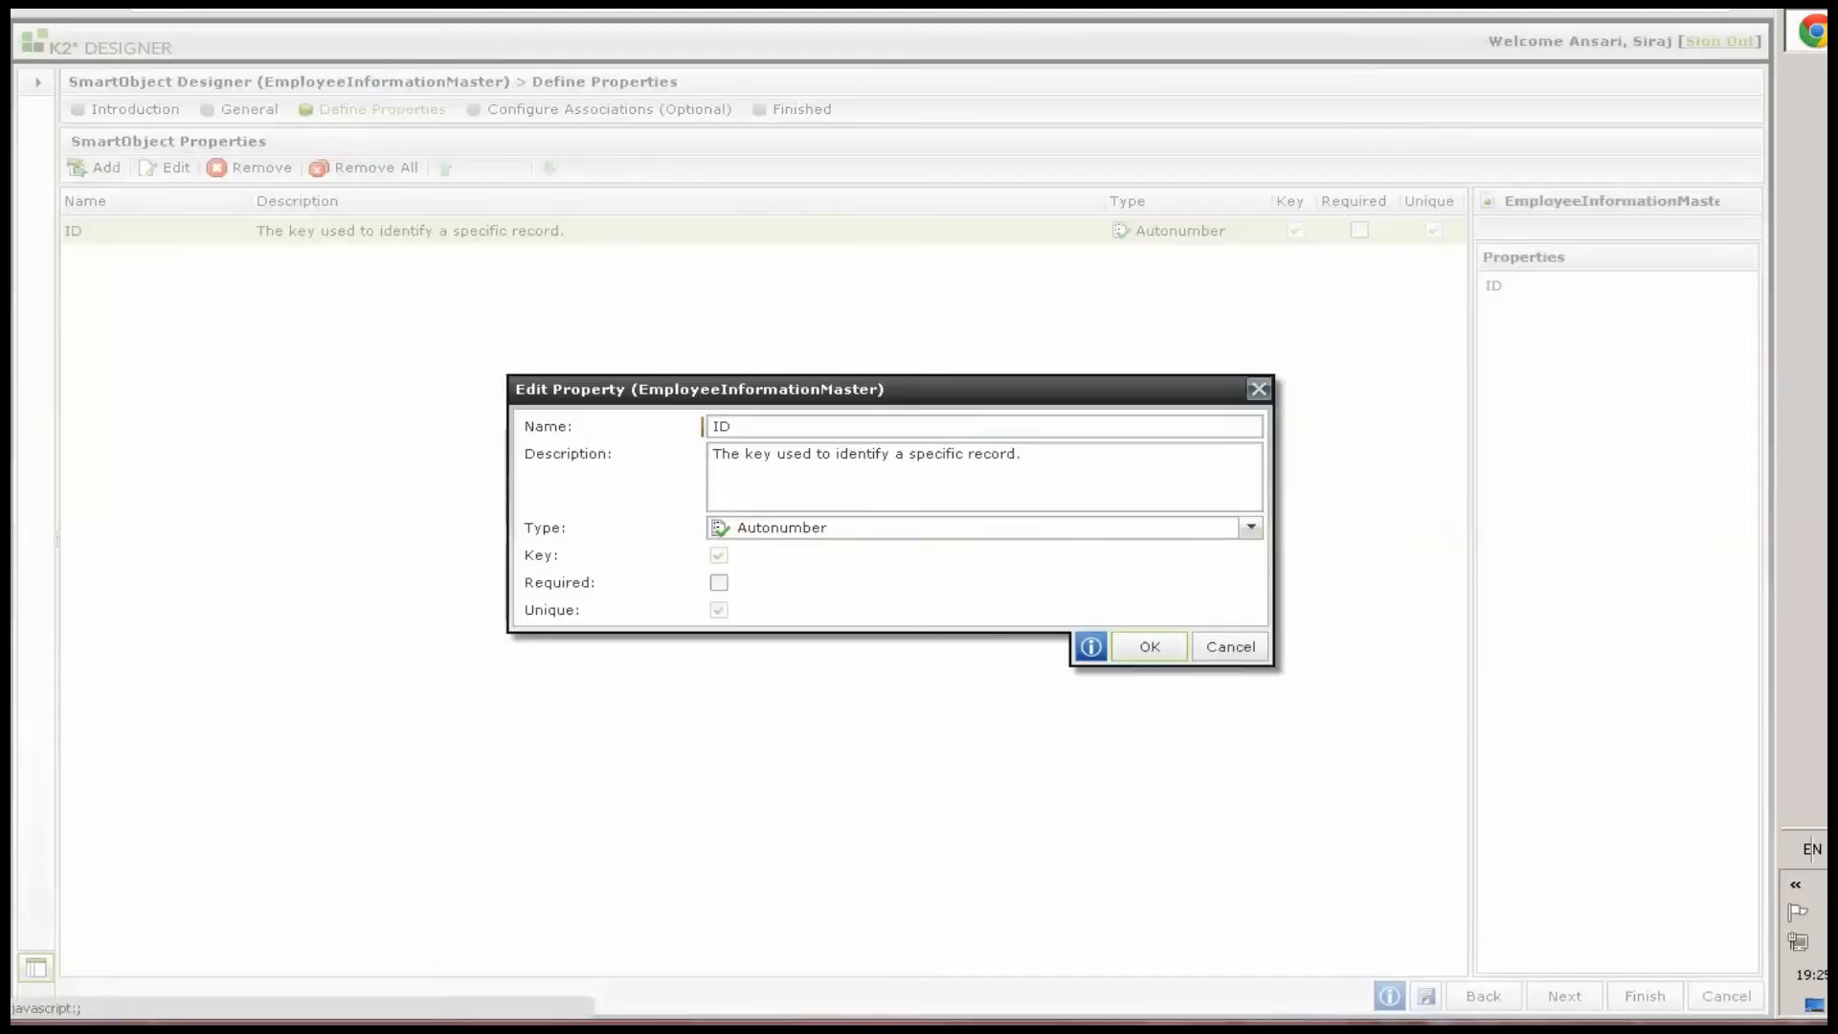
{"action": "double_click", "coordinate": [759, 423]}
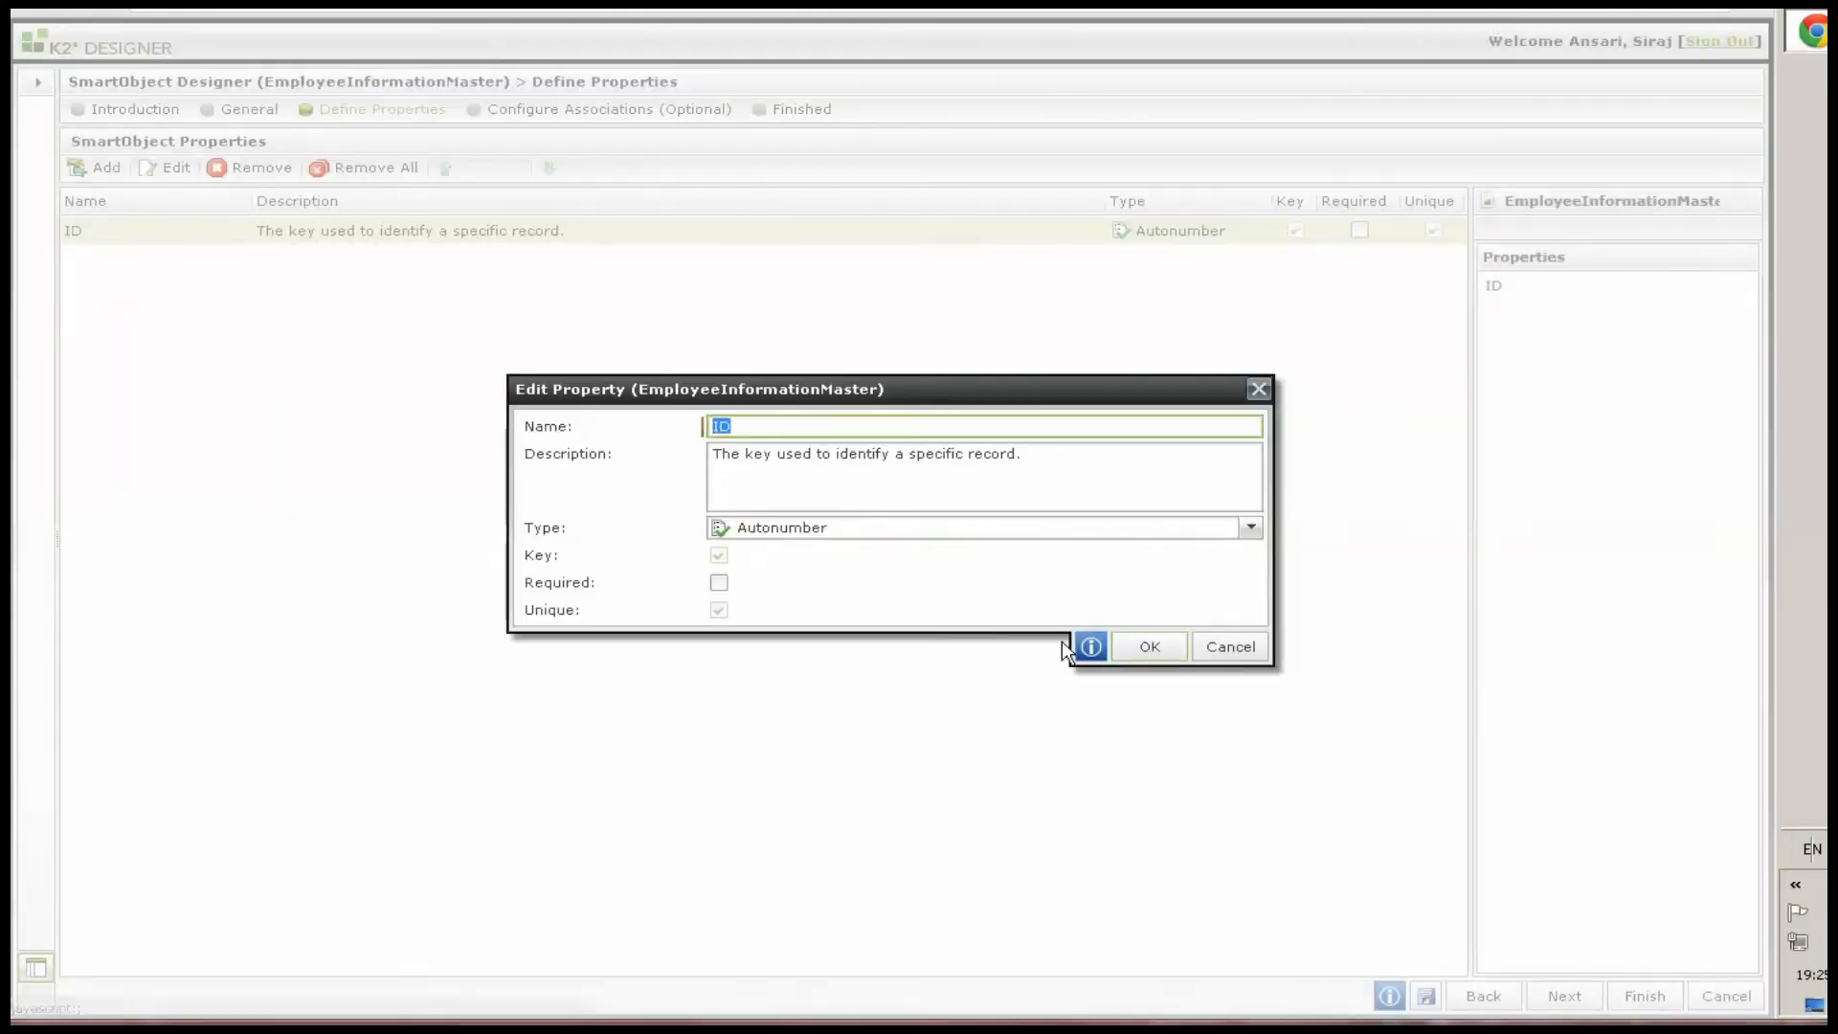
{"action": "type", "text": "EmployeeId"}
{"action": "left_click", "coordinate": [1149, 647]}
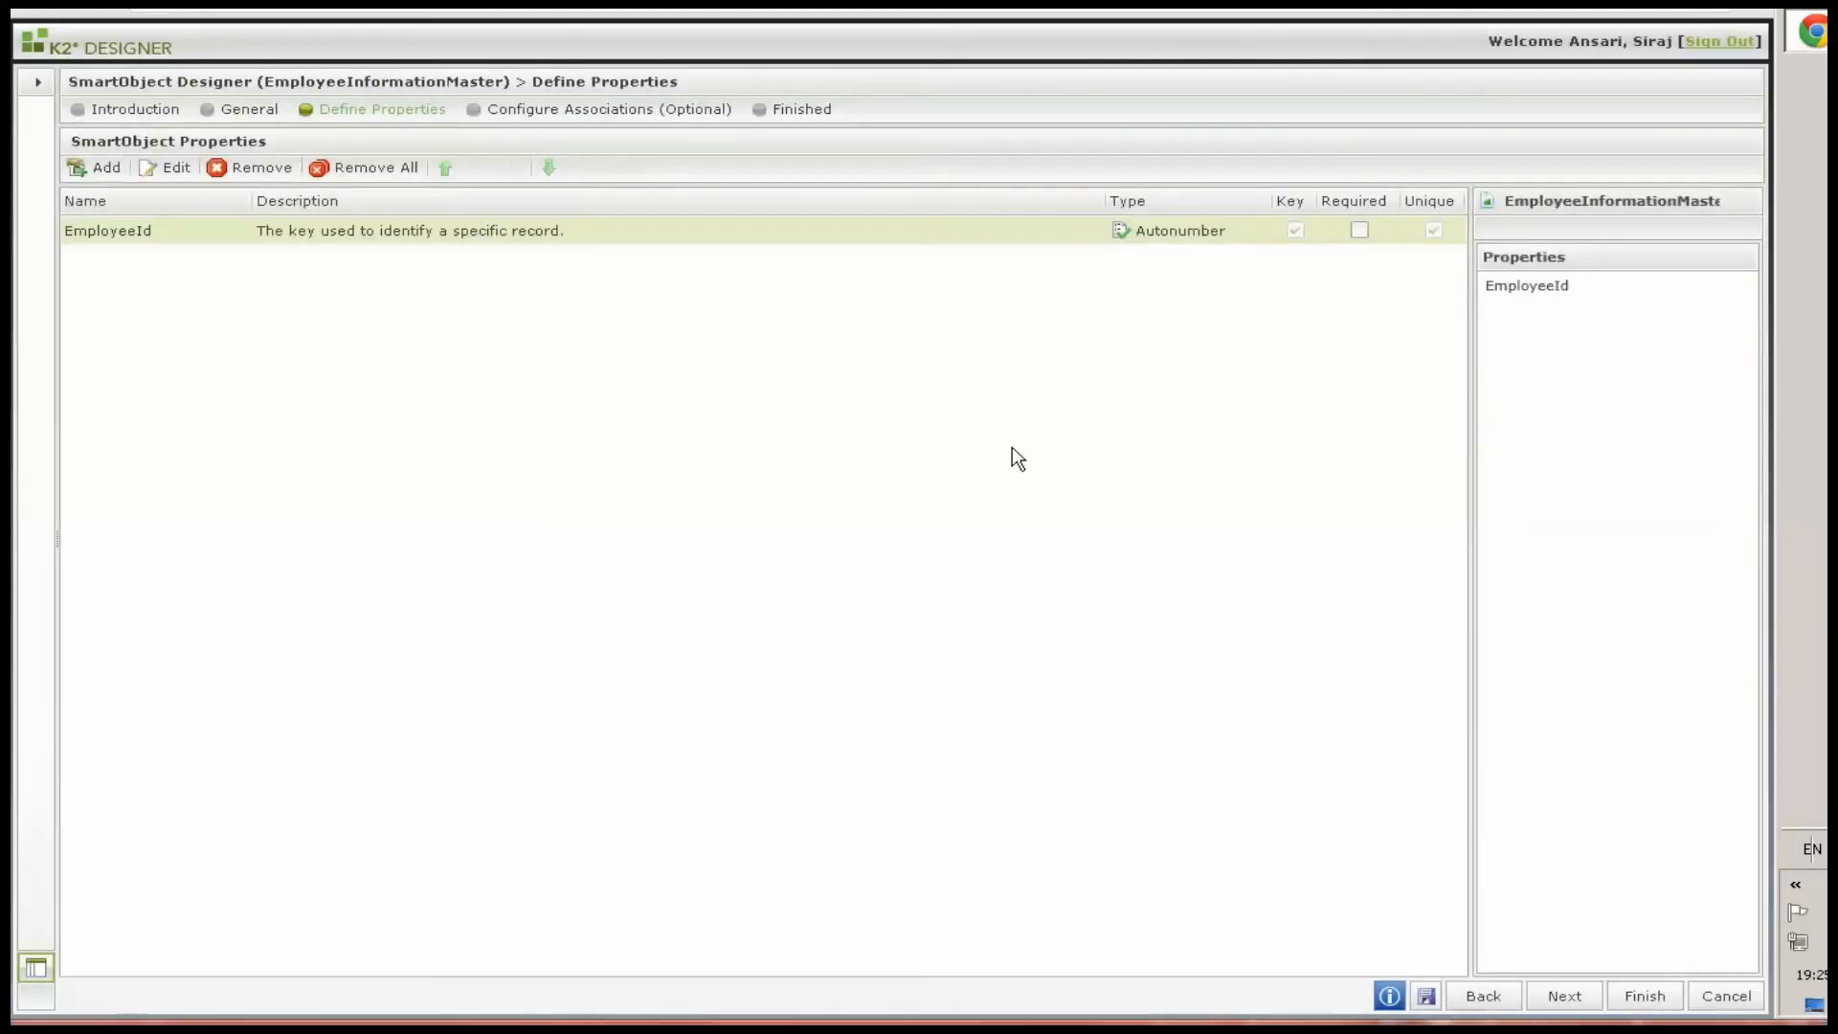
Add LoginName and DisplayName text properties to EmployeeInformationMaster
{"action": "left_click", "coordinate": [99, 168]}
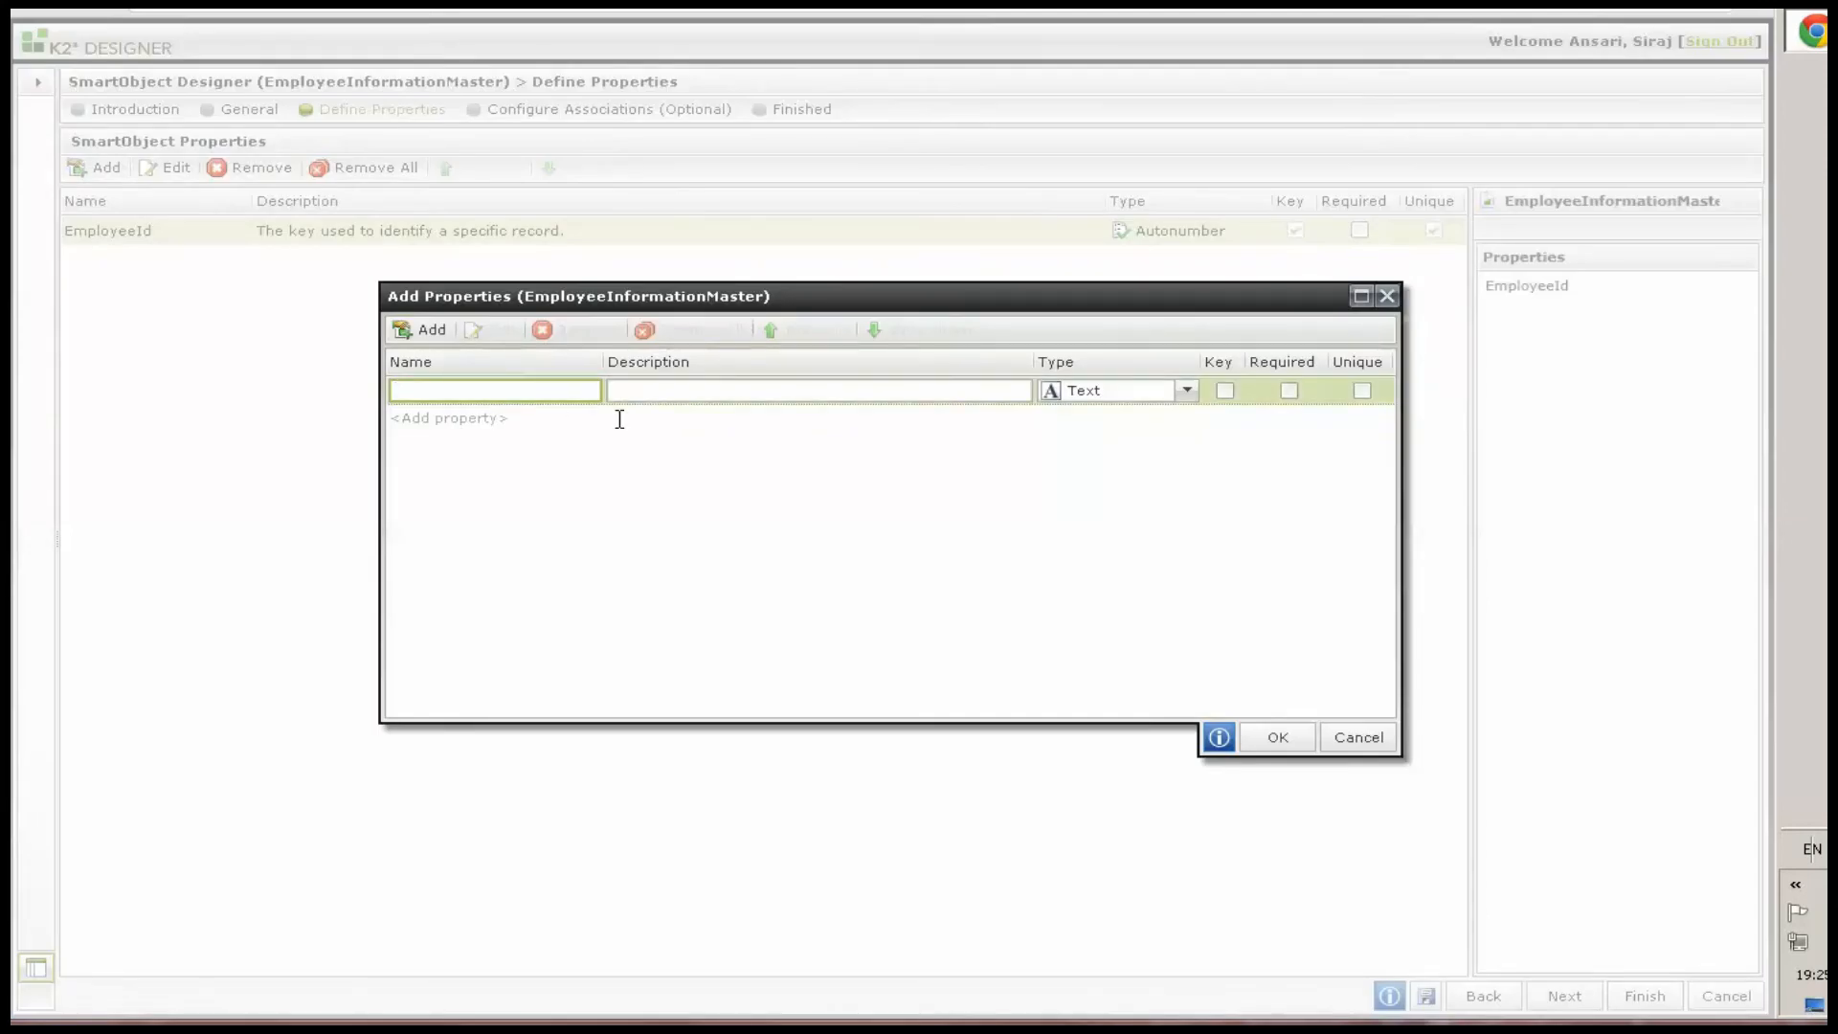
{"action": "type", "text": "LoginName"}
{"action": "key", "text": "Return"}
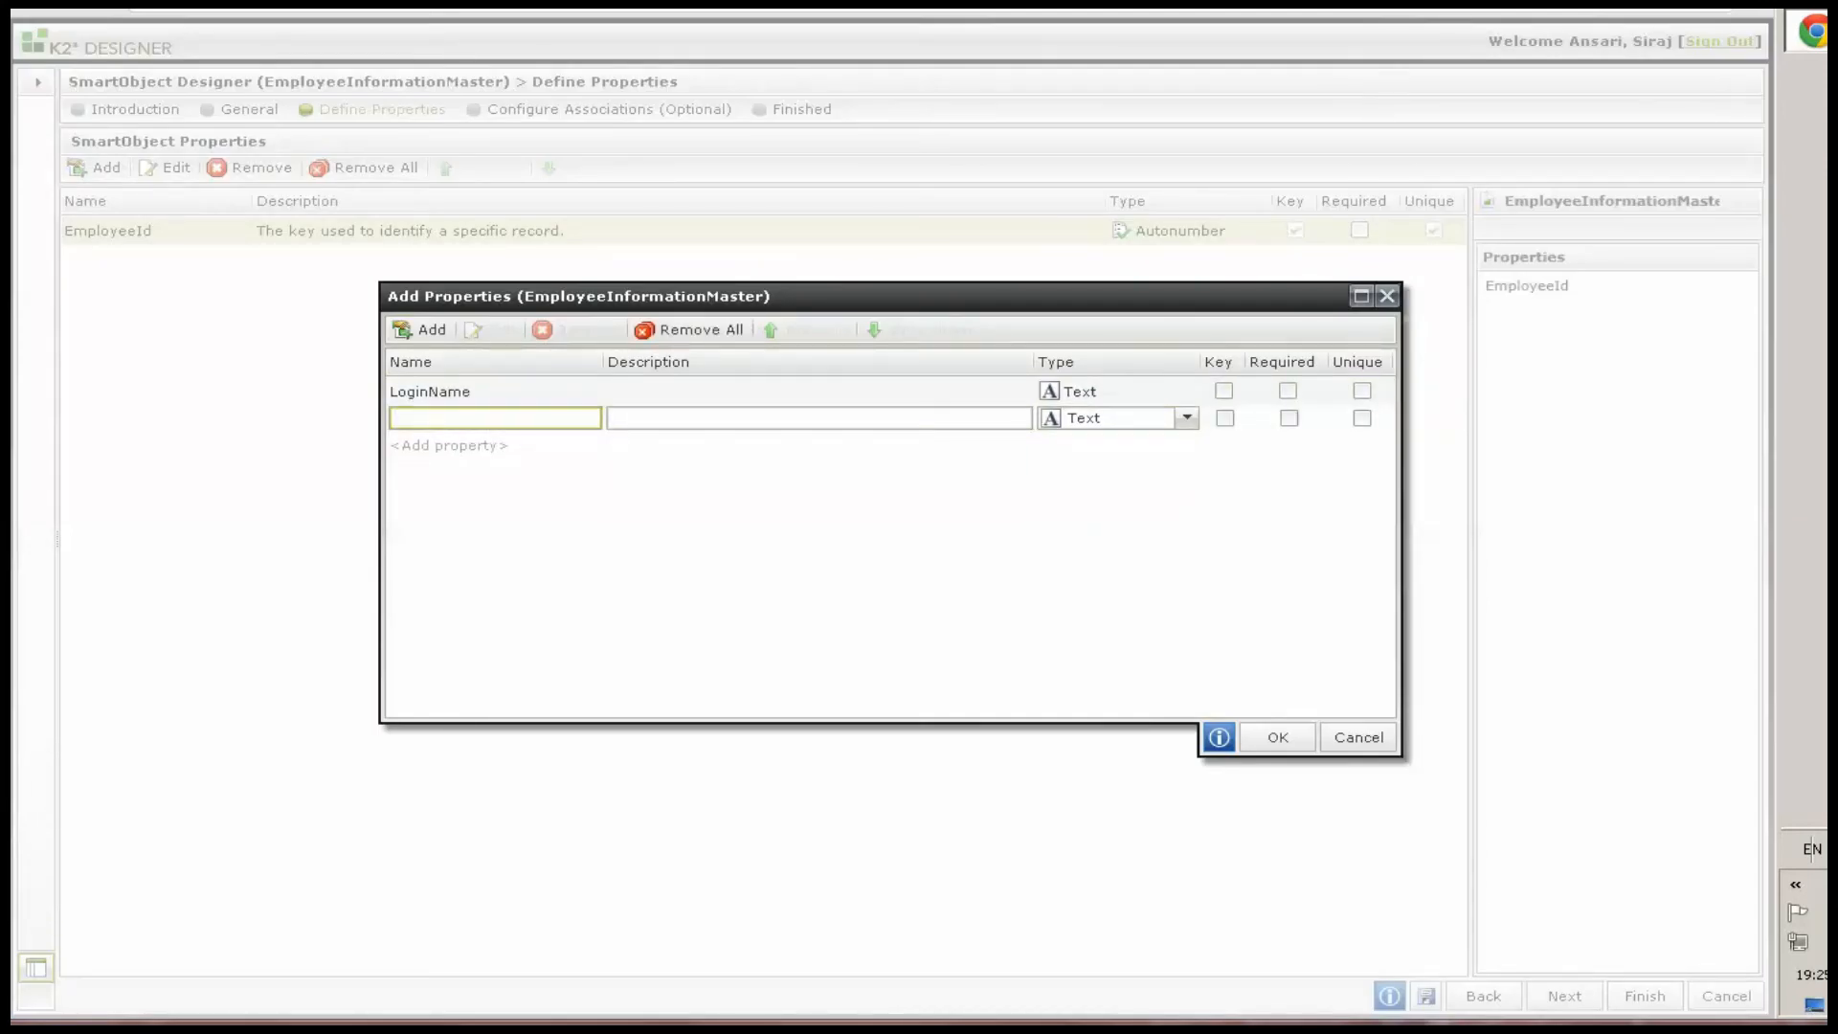
{"action": "type", "text": "DisplayName"}
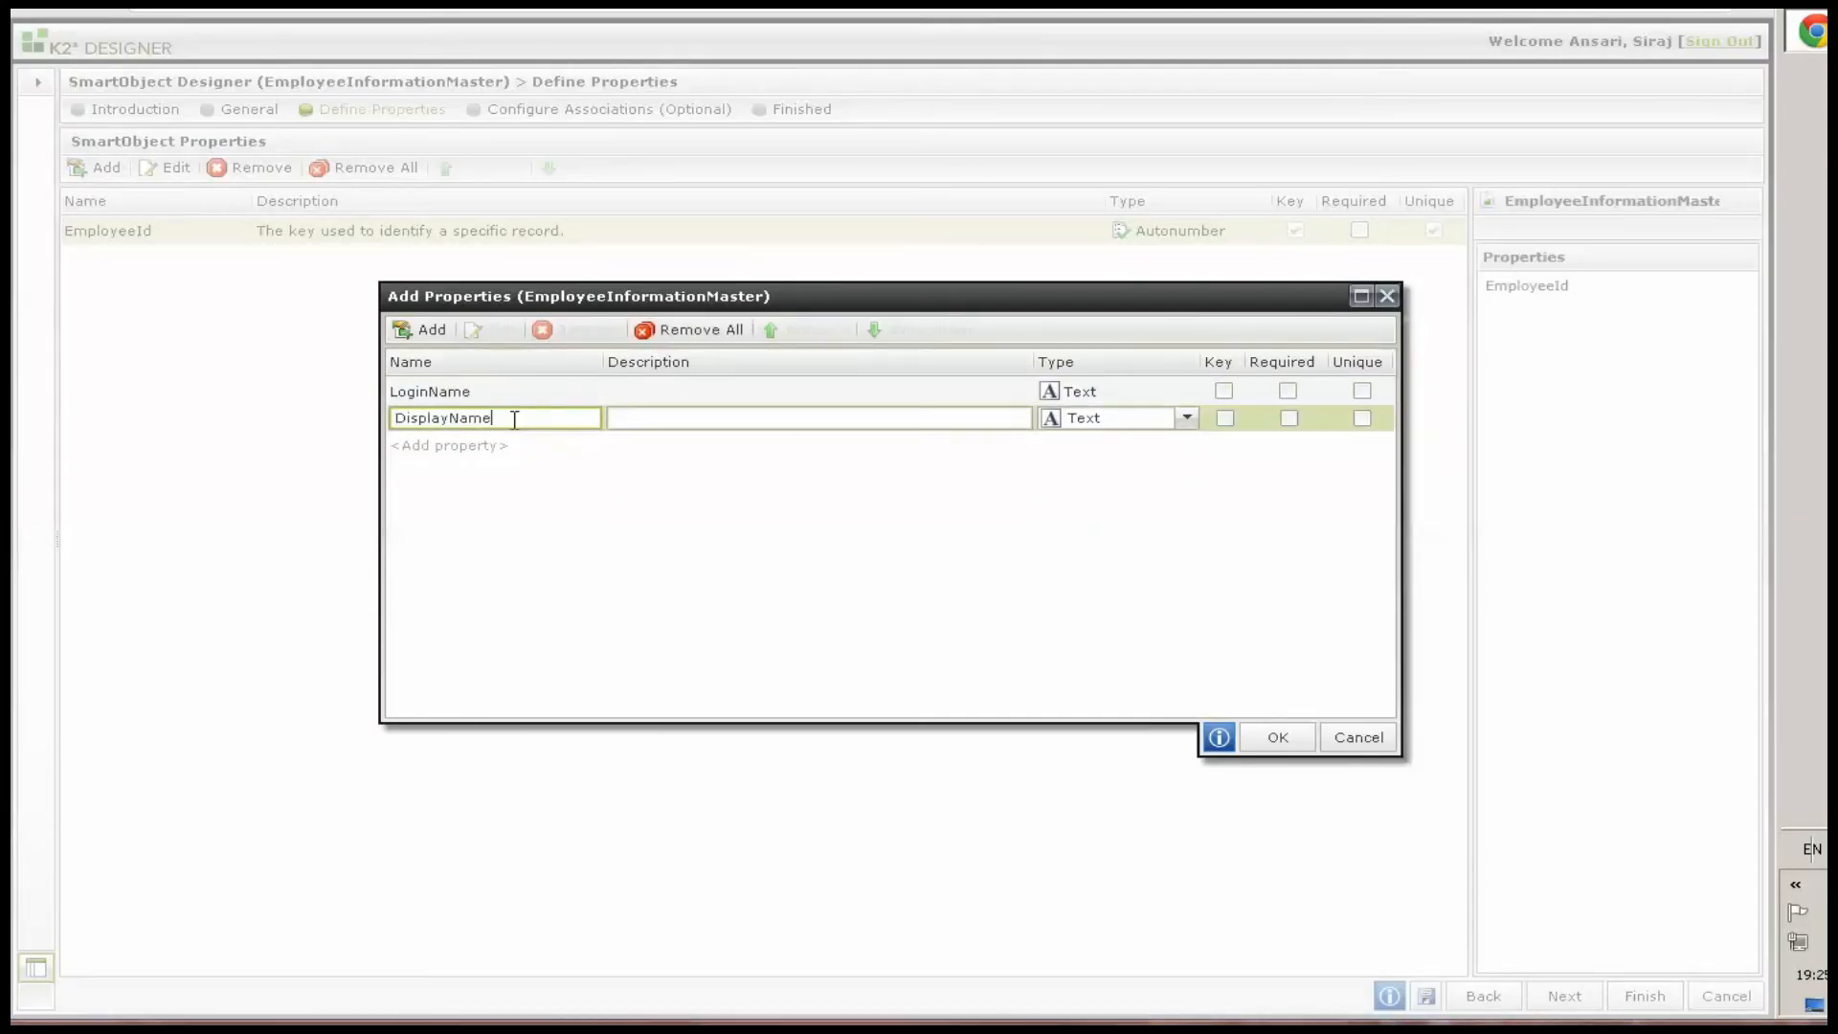
{"action": "key", "text": "Return"}
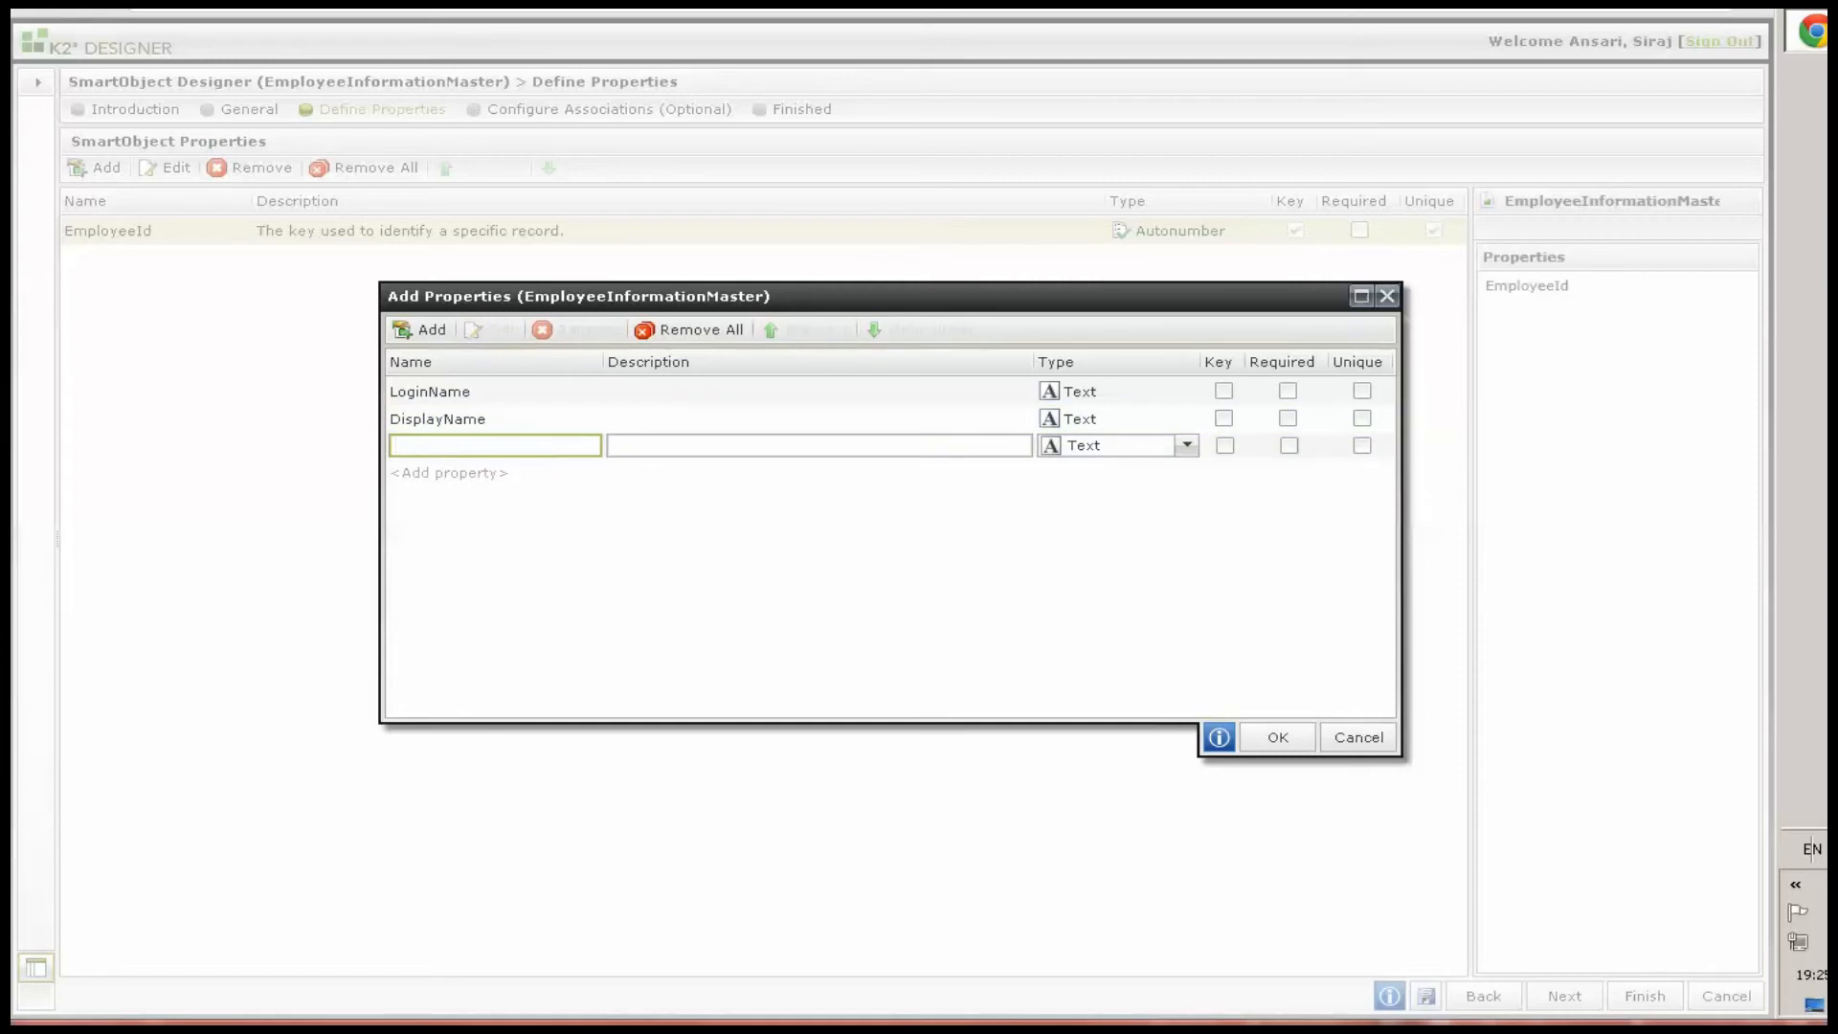
Add FirstName and LastName text properties below DisplayName
{"action": "type", "text": "FirstName"}
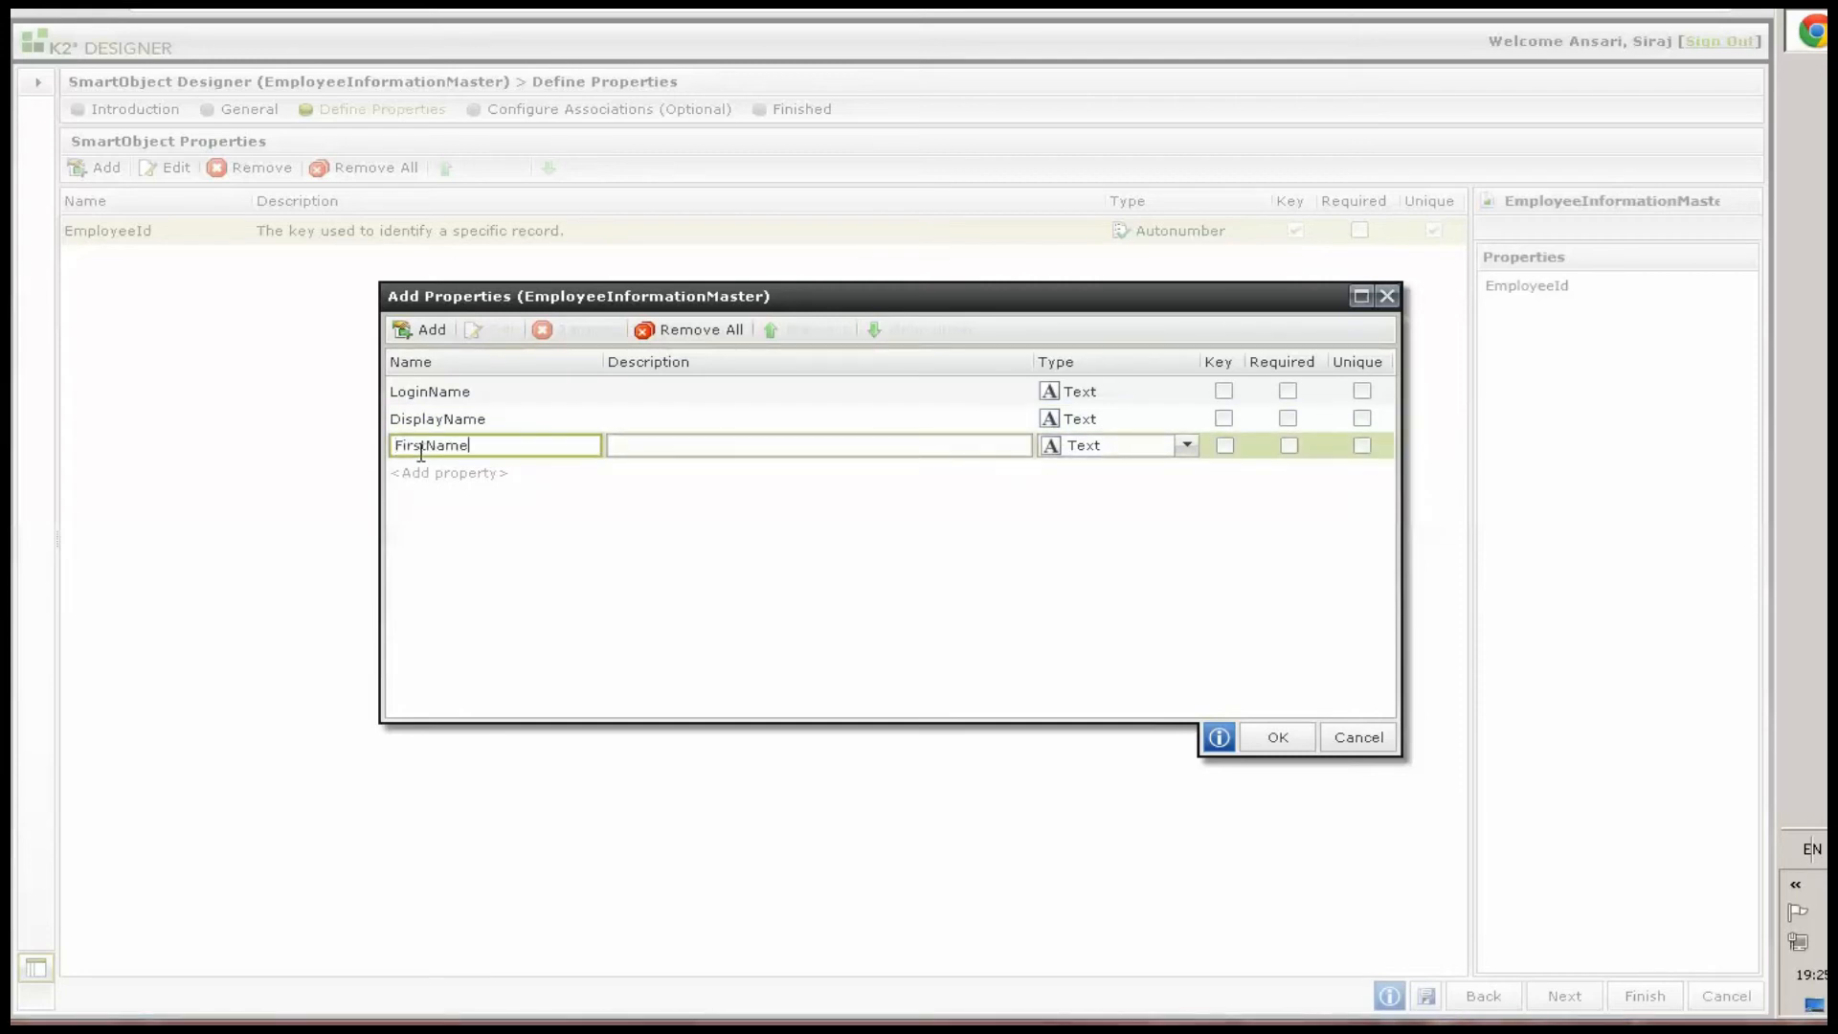
{"action": "key", "text": "Return"}
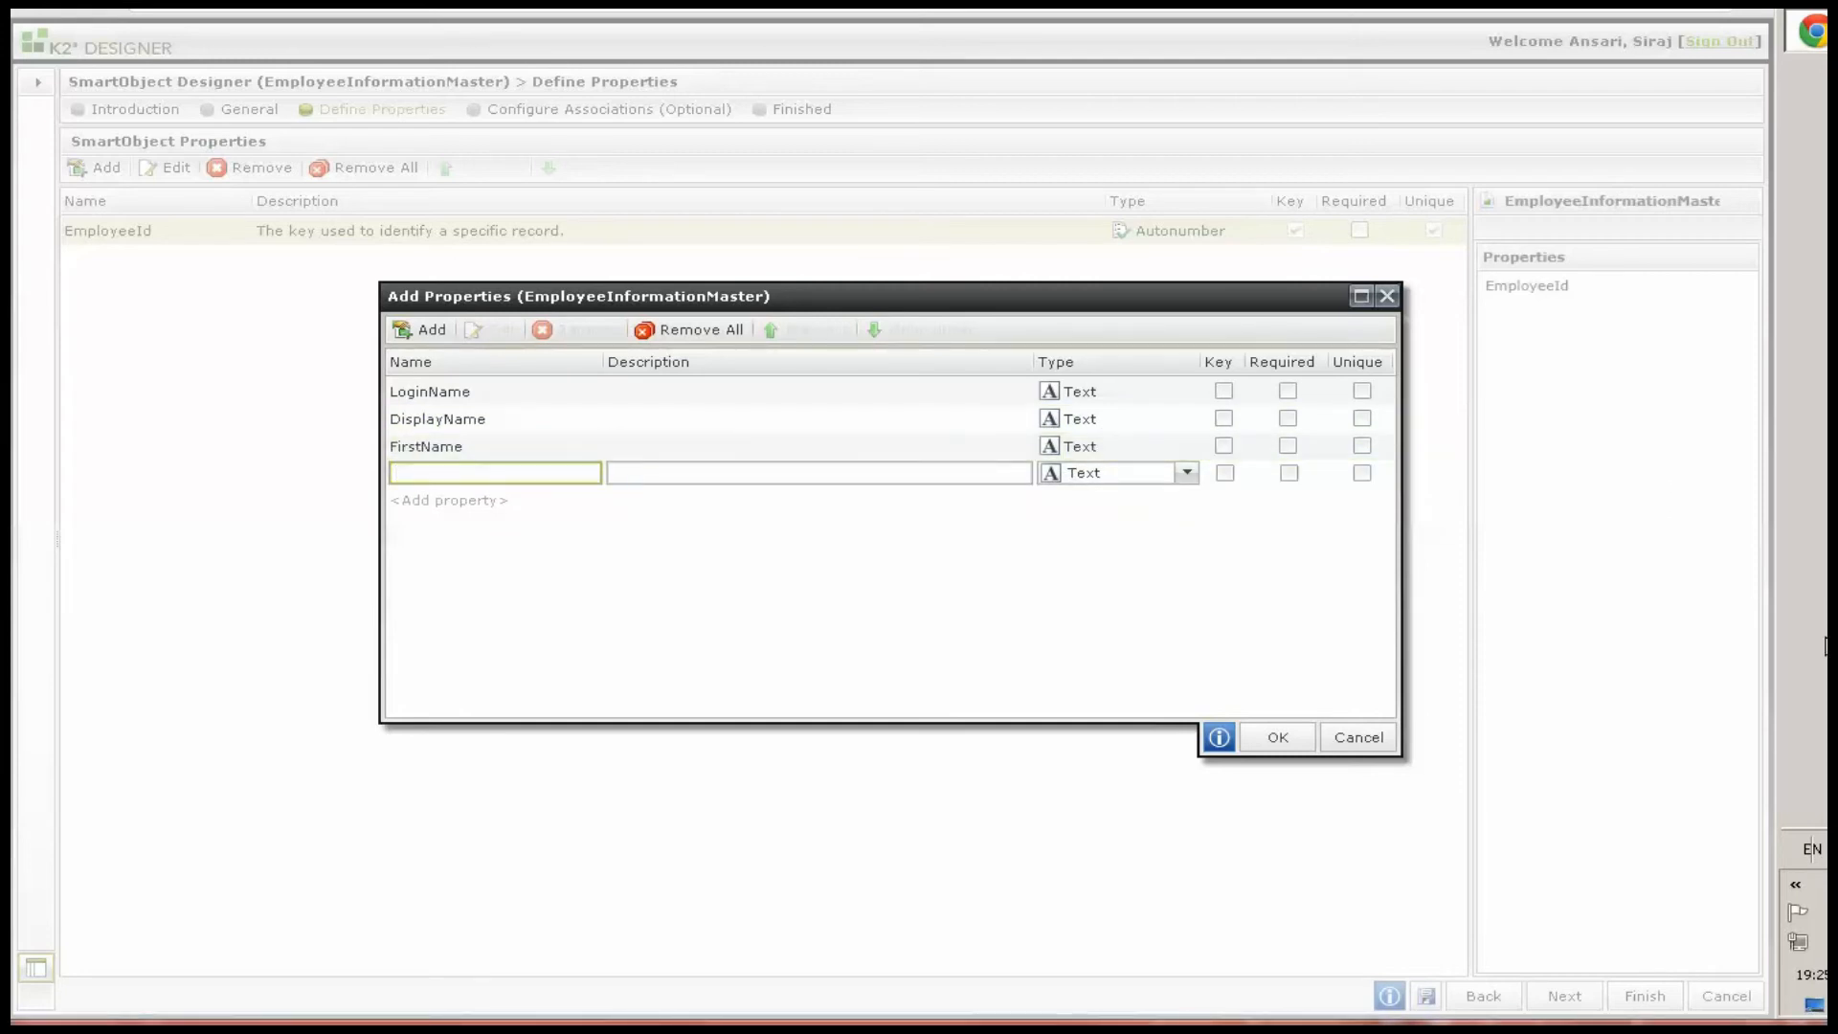
{"action": "type", "text": "LastName"}
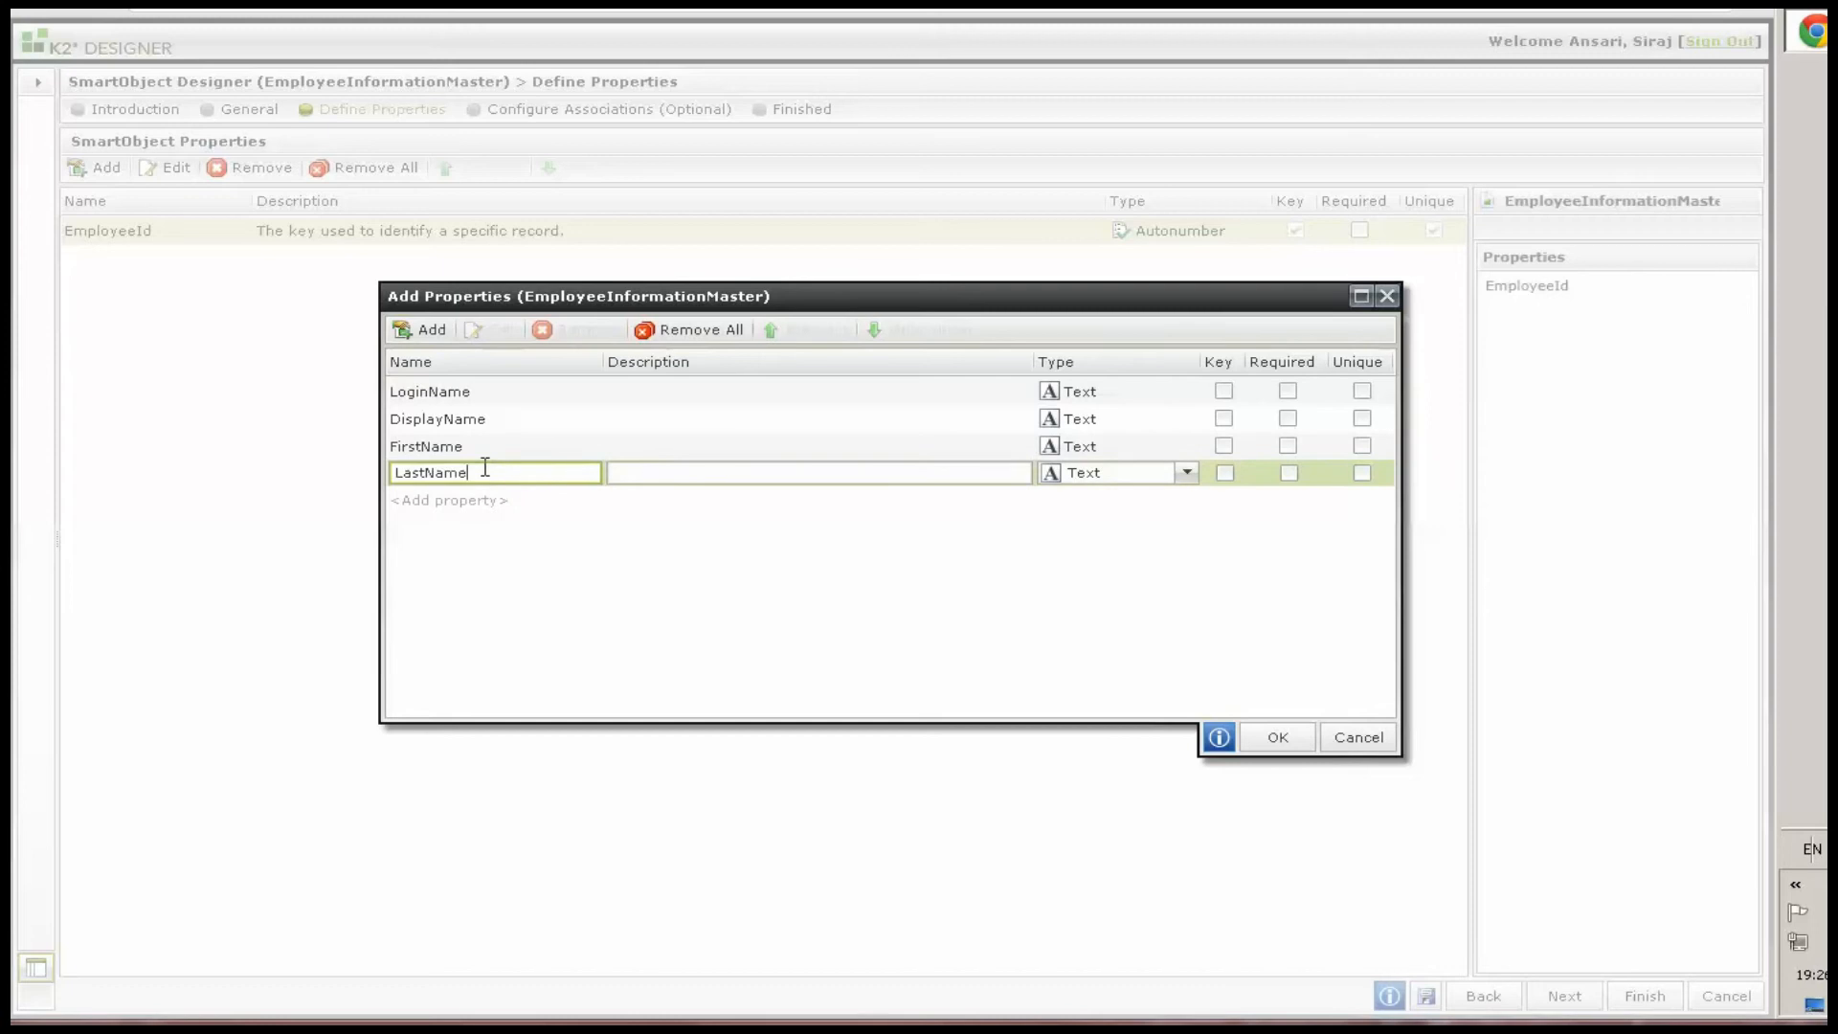
{"action": "key", "text": "Return"}
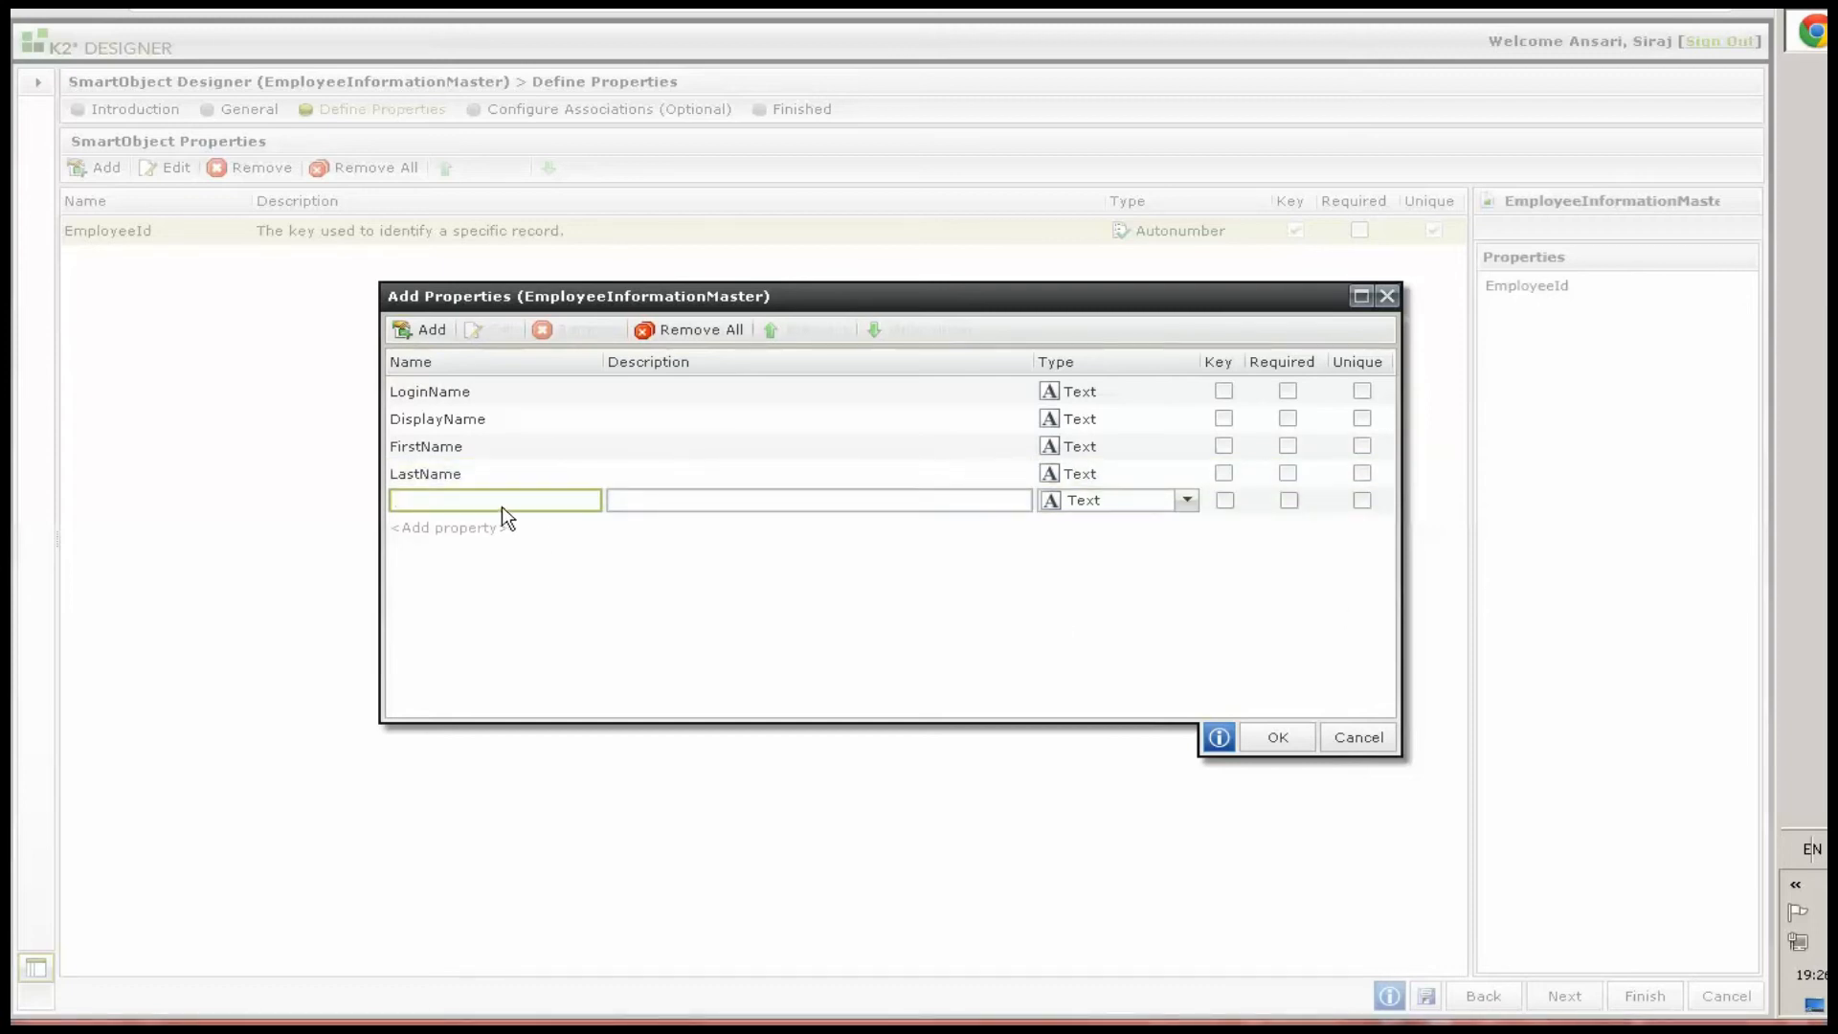
Add a DateOfJoining property with the Date/Time type
{"action": "type", "text": "DateOfJoining"}
{"action": "left_click", "coordinate": [1137, 500]}
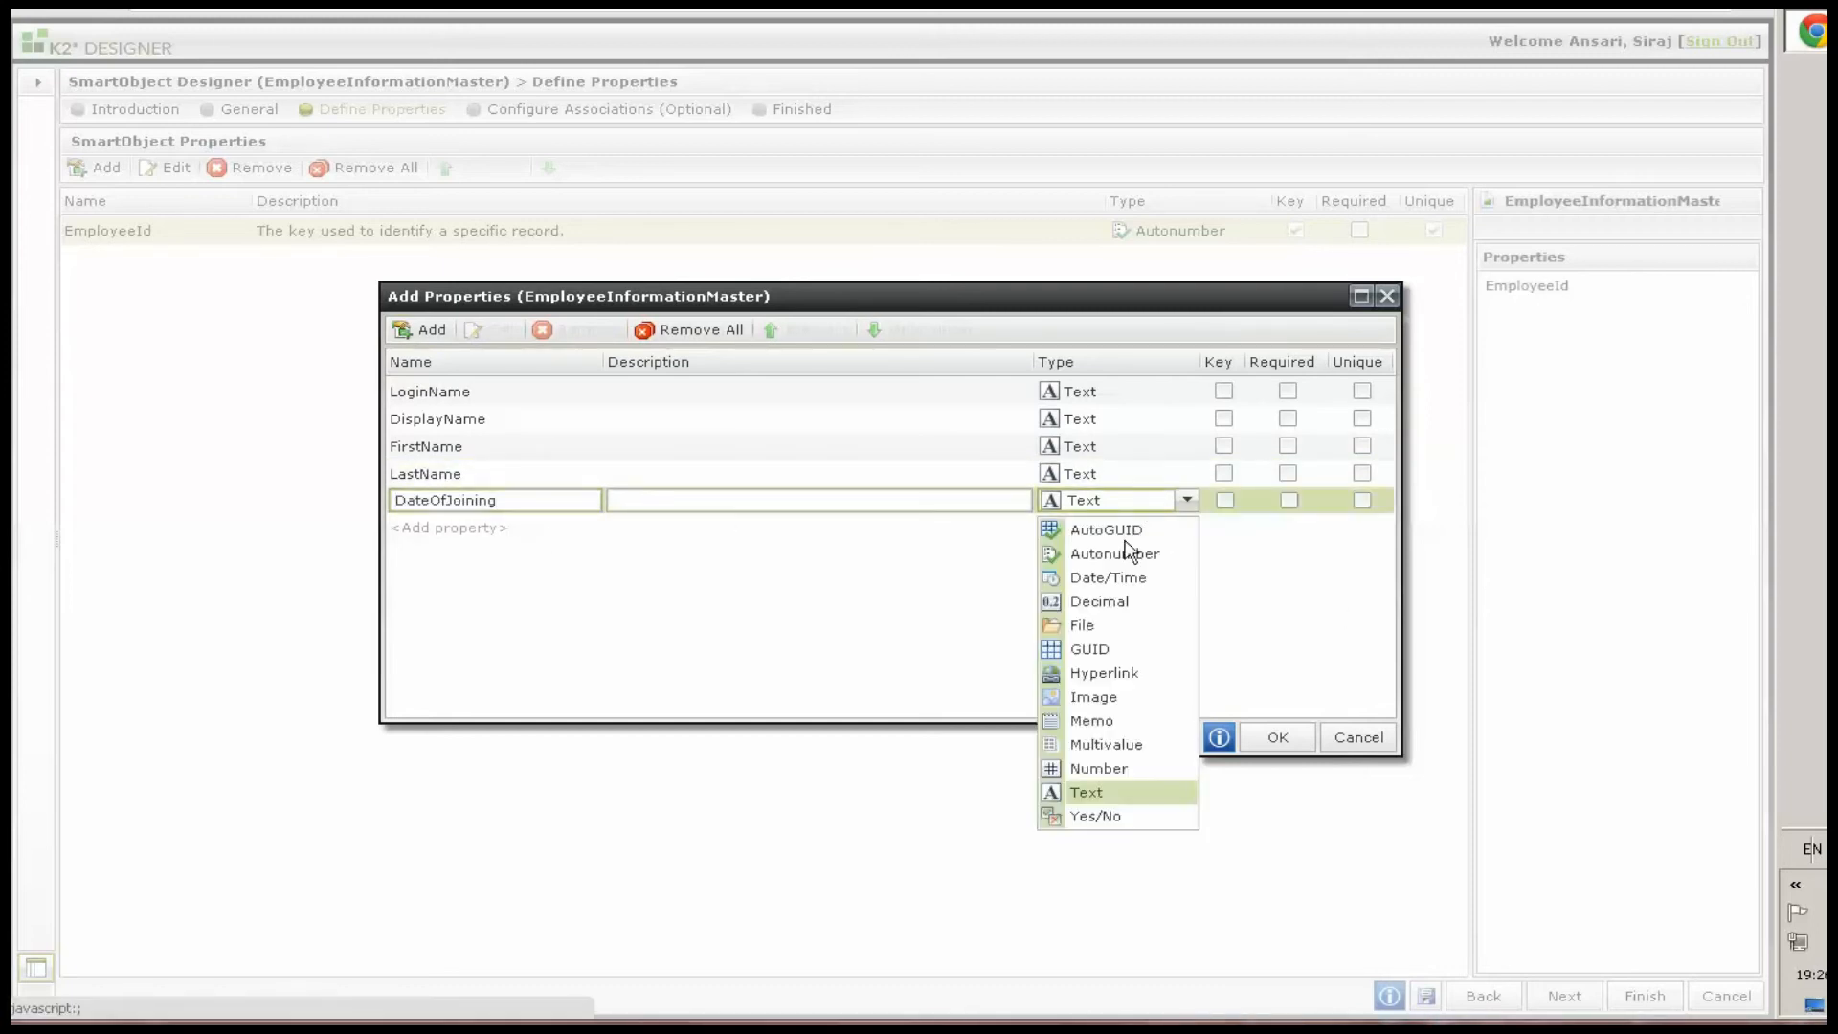
{"action": "left_click", "coordinate": [1103, 577]}
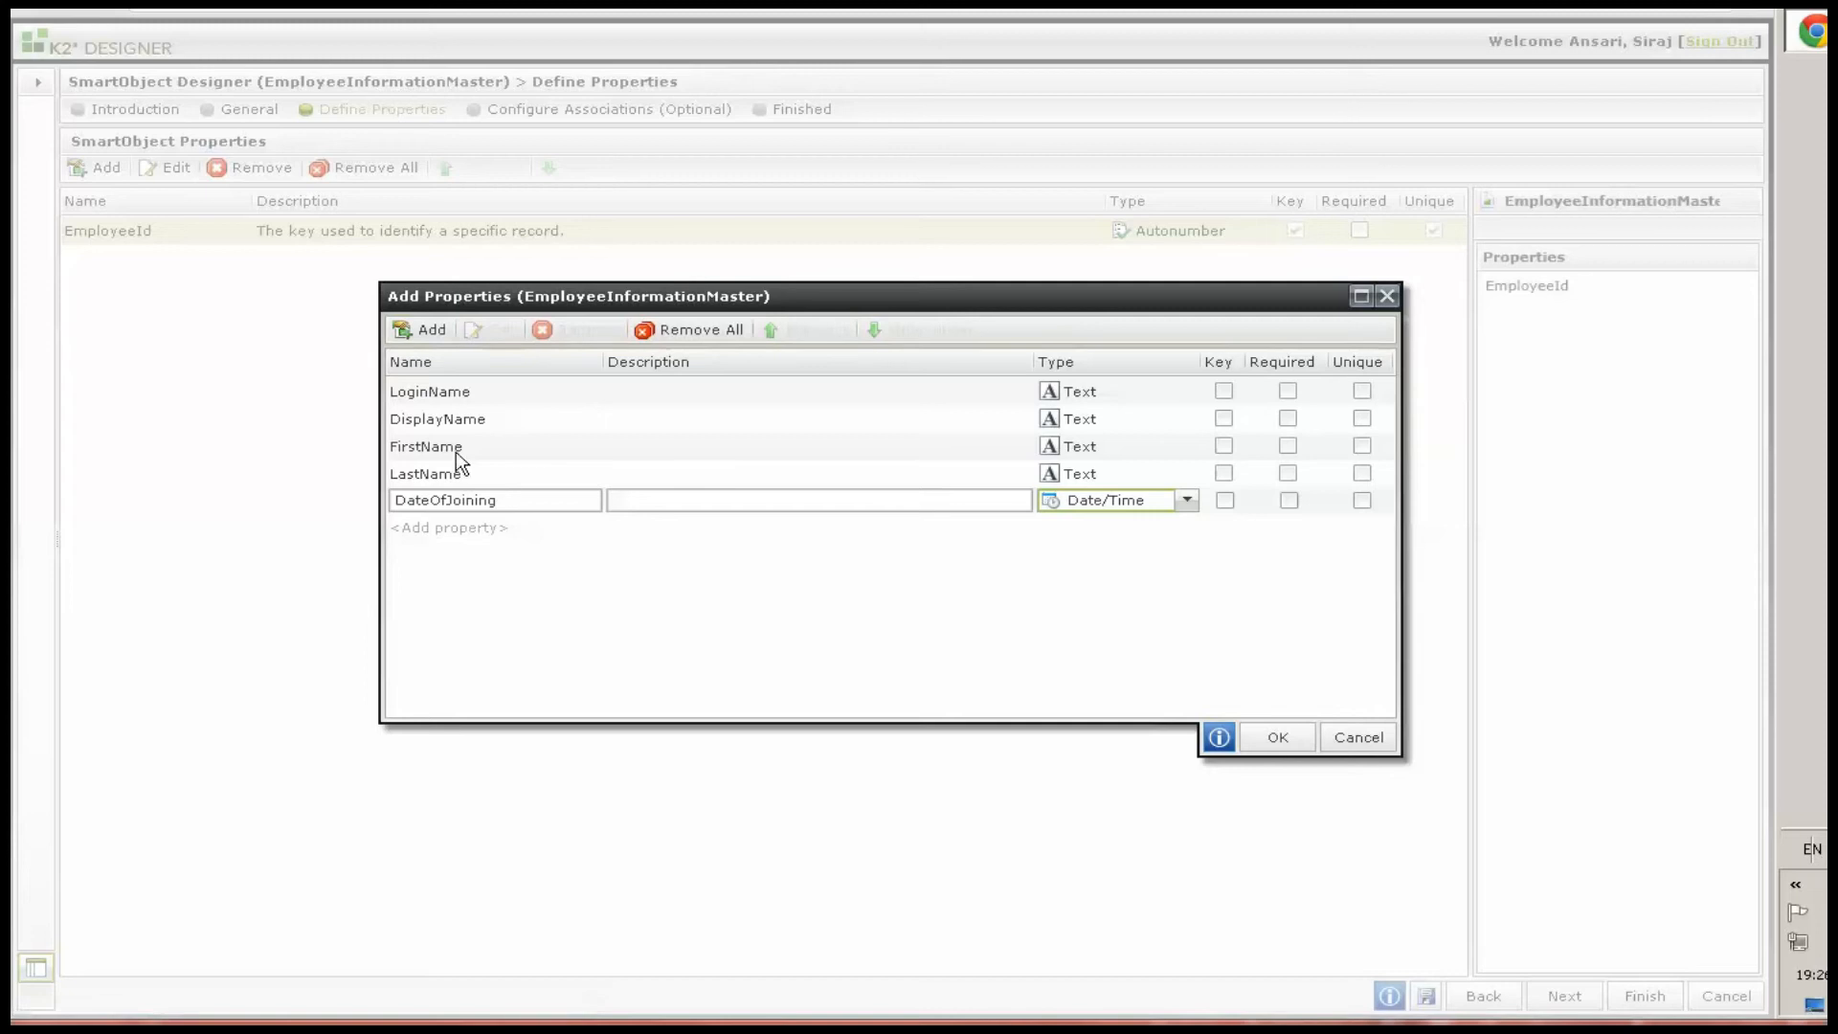
Add a Department text property and a Manager property with the Number type
{"action": "left_click", "coordinate": [436, 527]}
{"action": "type", "text": "Department"}
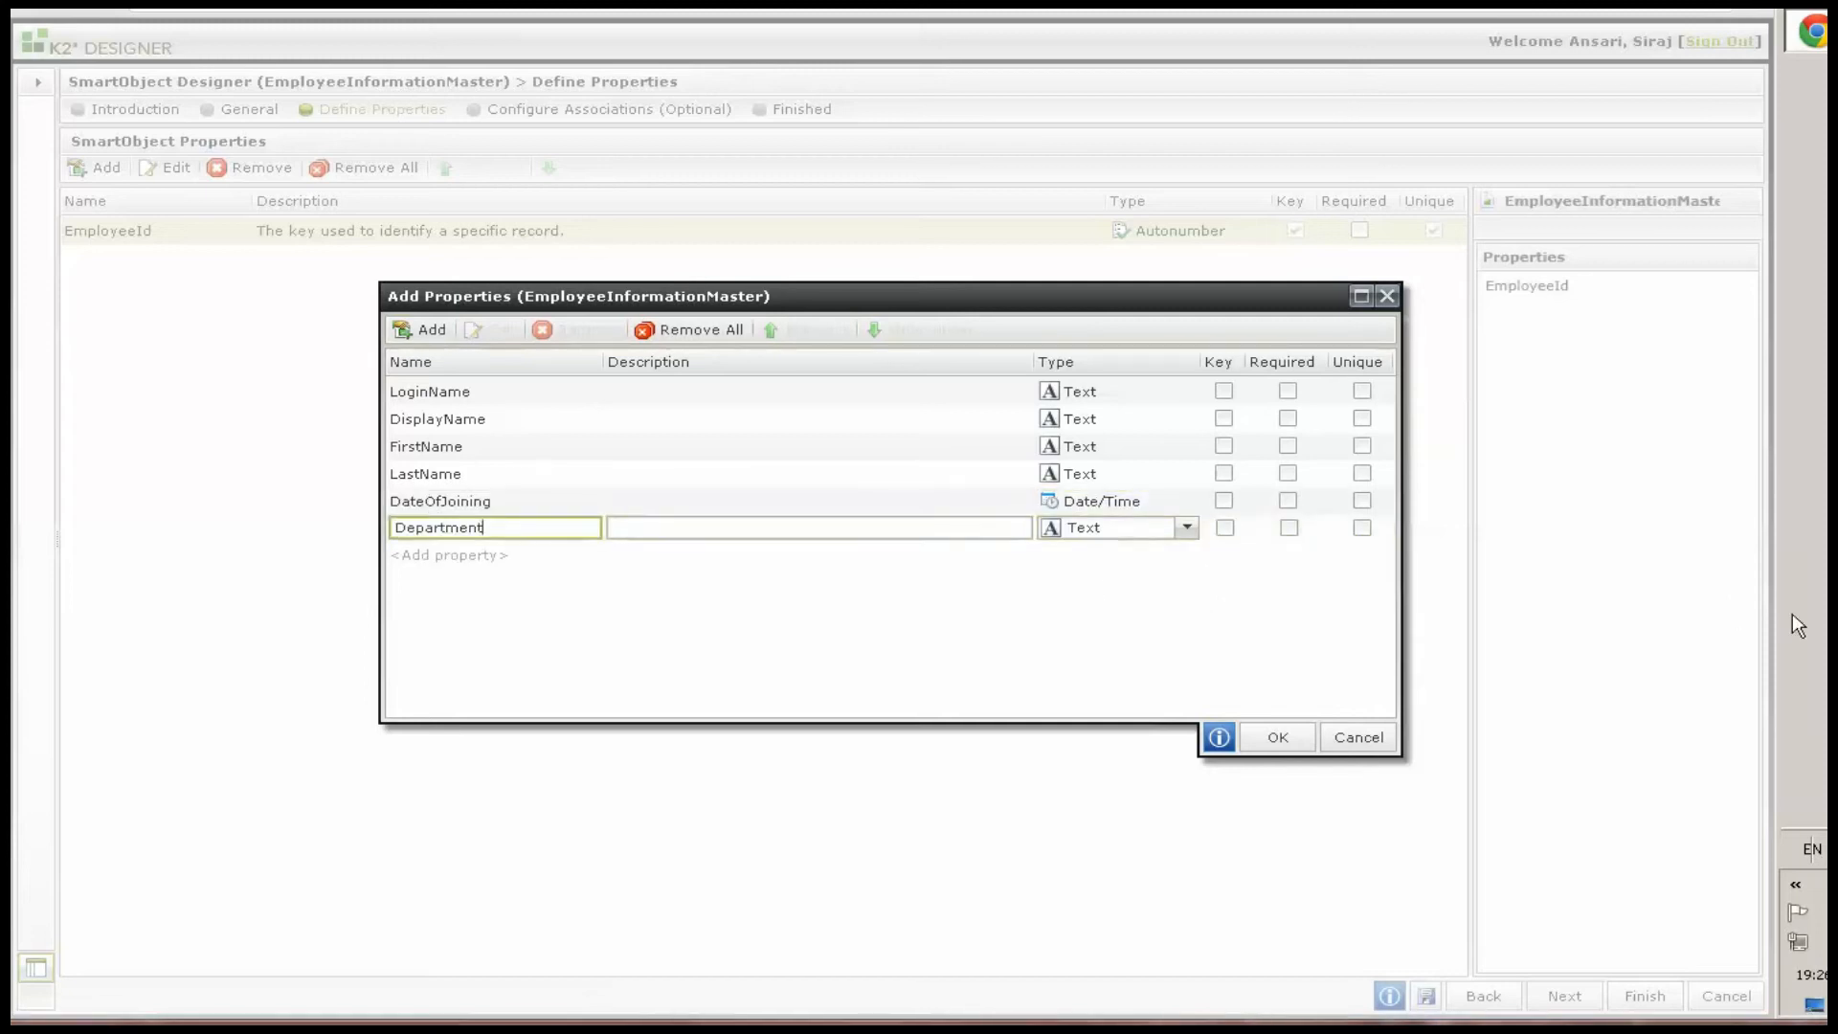
{"action": "left_click", "coordinate": [439, 556]}
{"action": "type", "text": "Manager"}
{"action": "left_click", "coordinate": [1107, 554]}
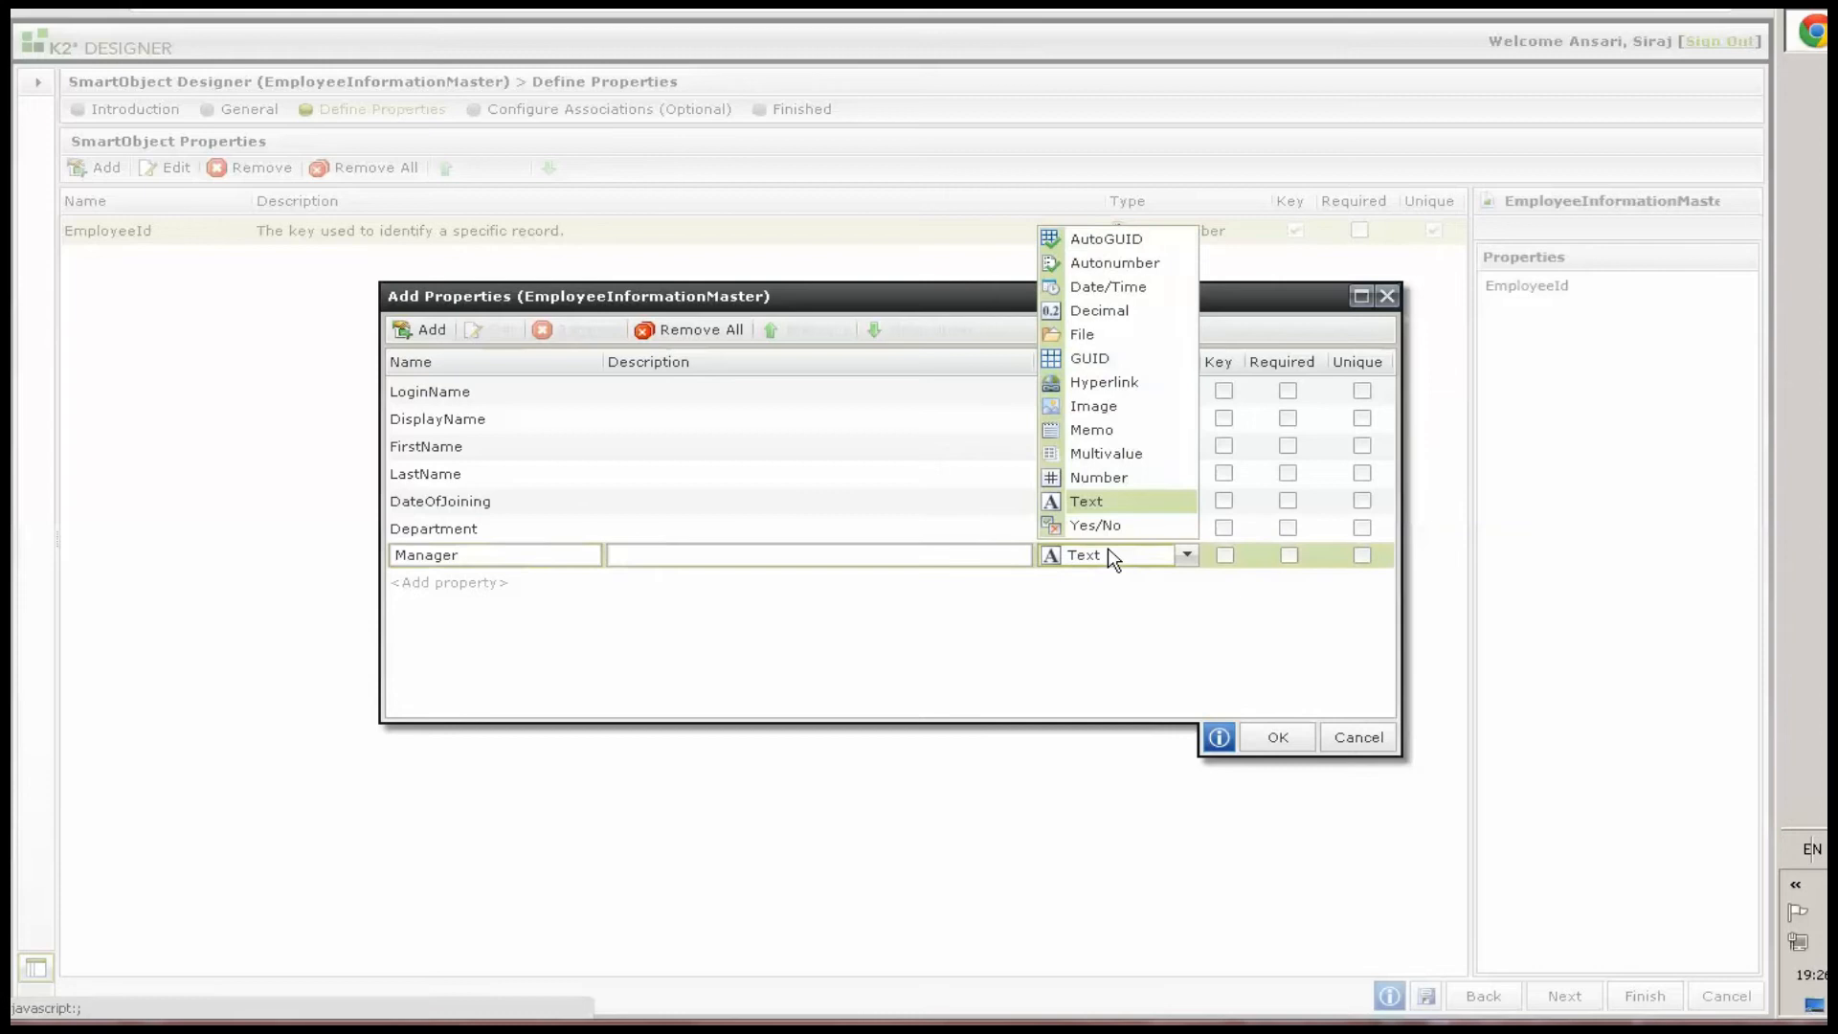
{"action": "left_click", "coordinate": [1100, 486]}
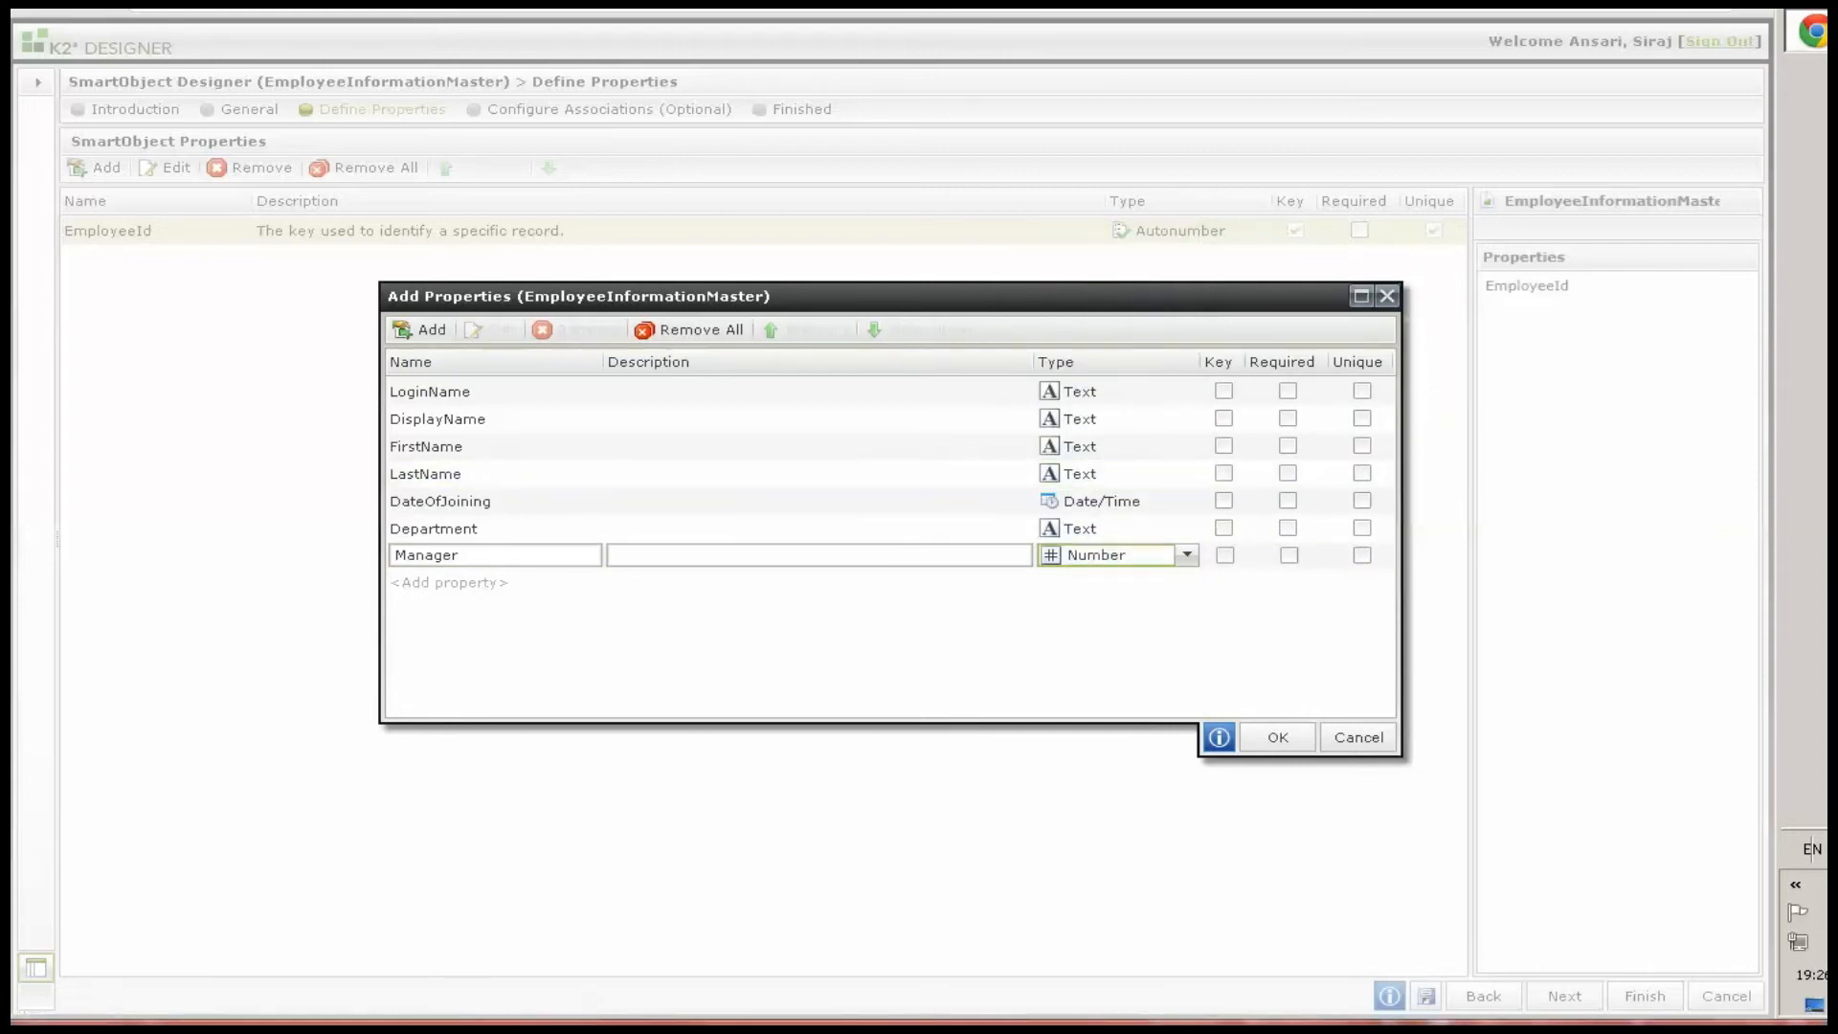
Add a CTC property to EmployeeInformationMaster, keeping the Text type
{"action": "left_click", "coordinate": [448, 583]}
{"action": "type", "text": "CTC"}
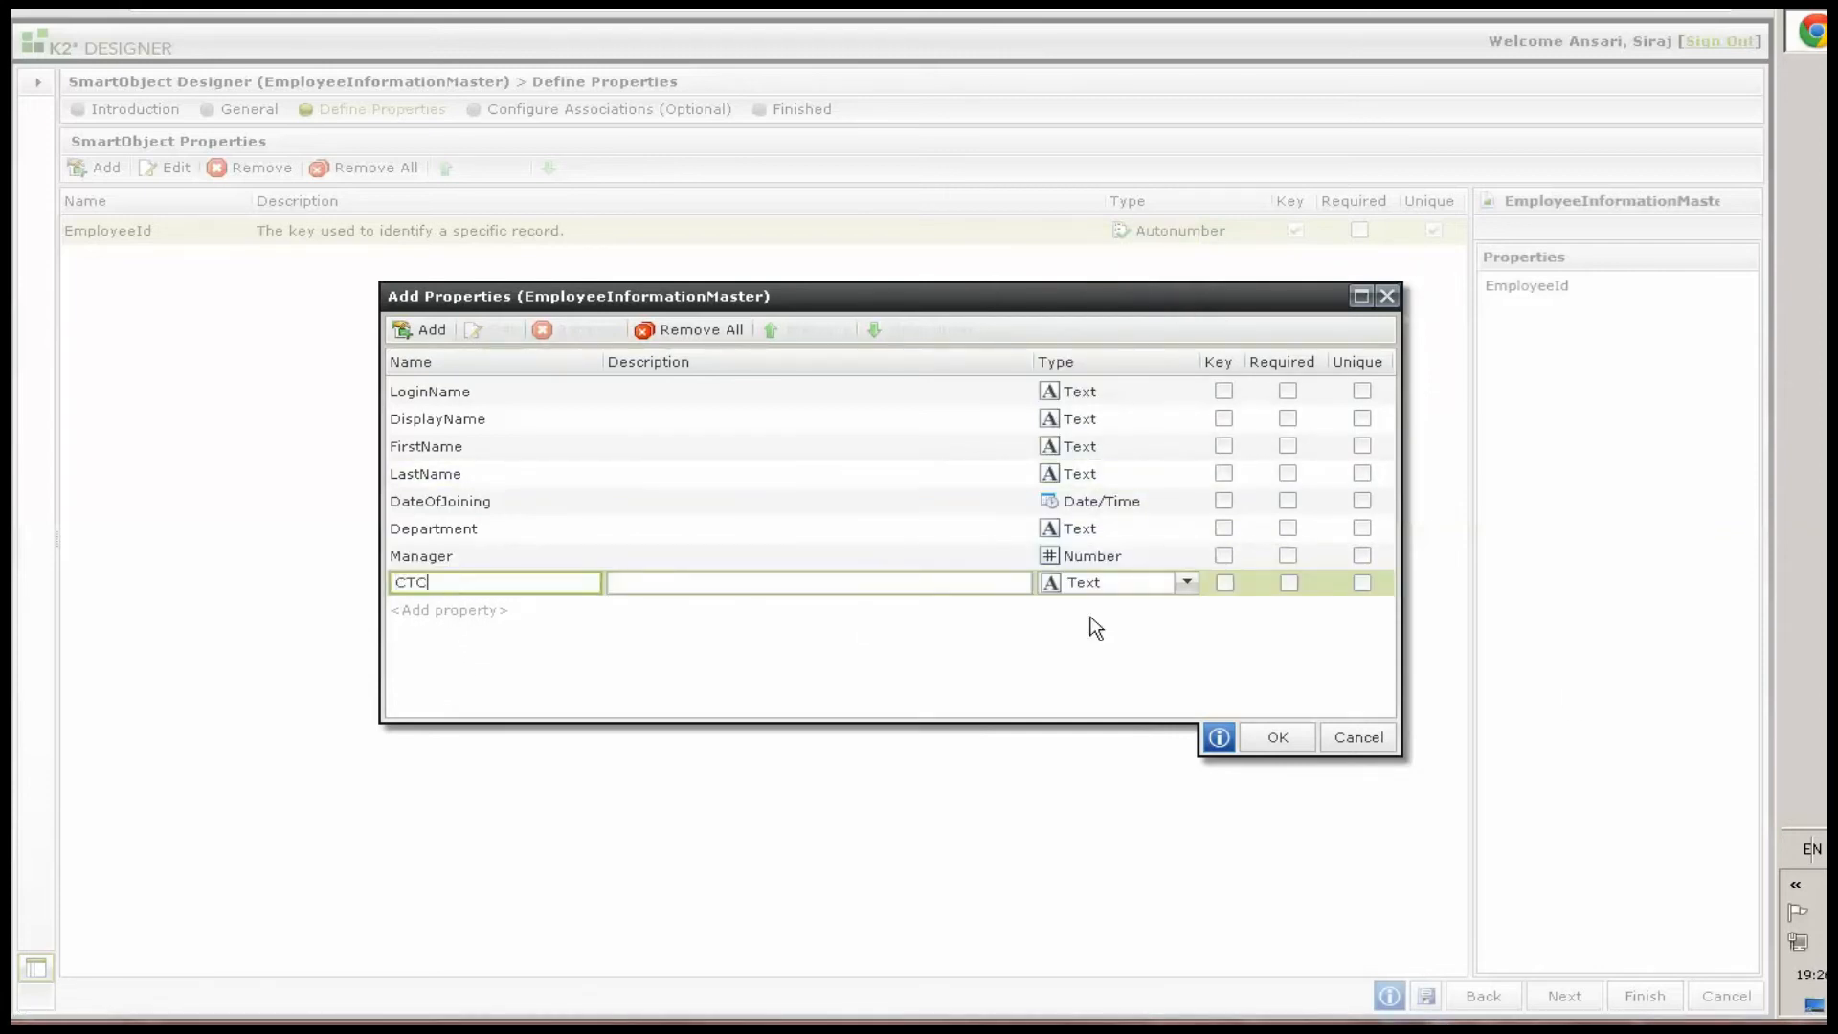
{"action": "left_click", "coordinate": [1119, 583]}
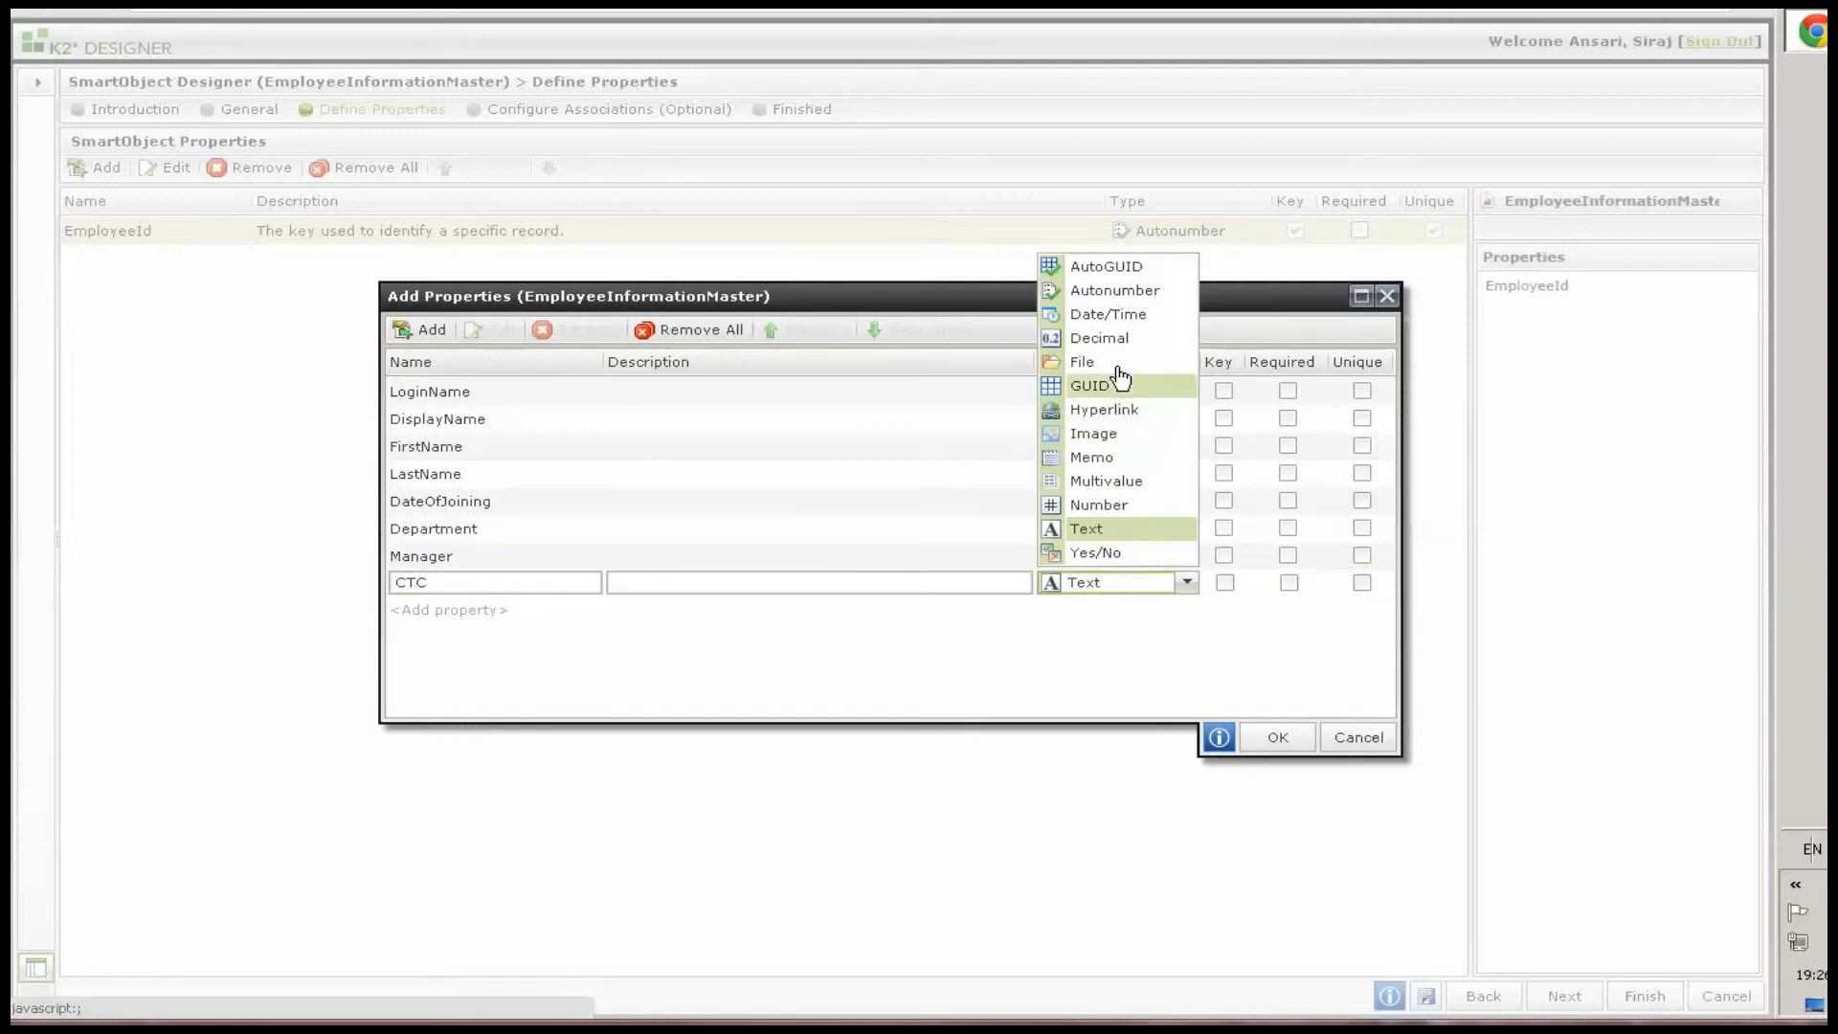
{"action": "left_click", "coordinate": [1099, 530]}
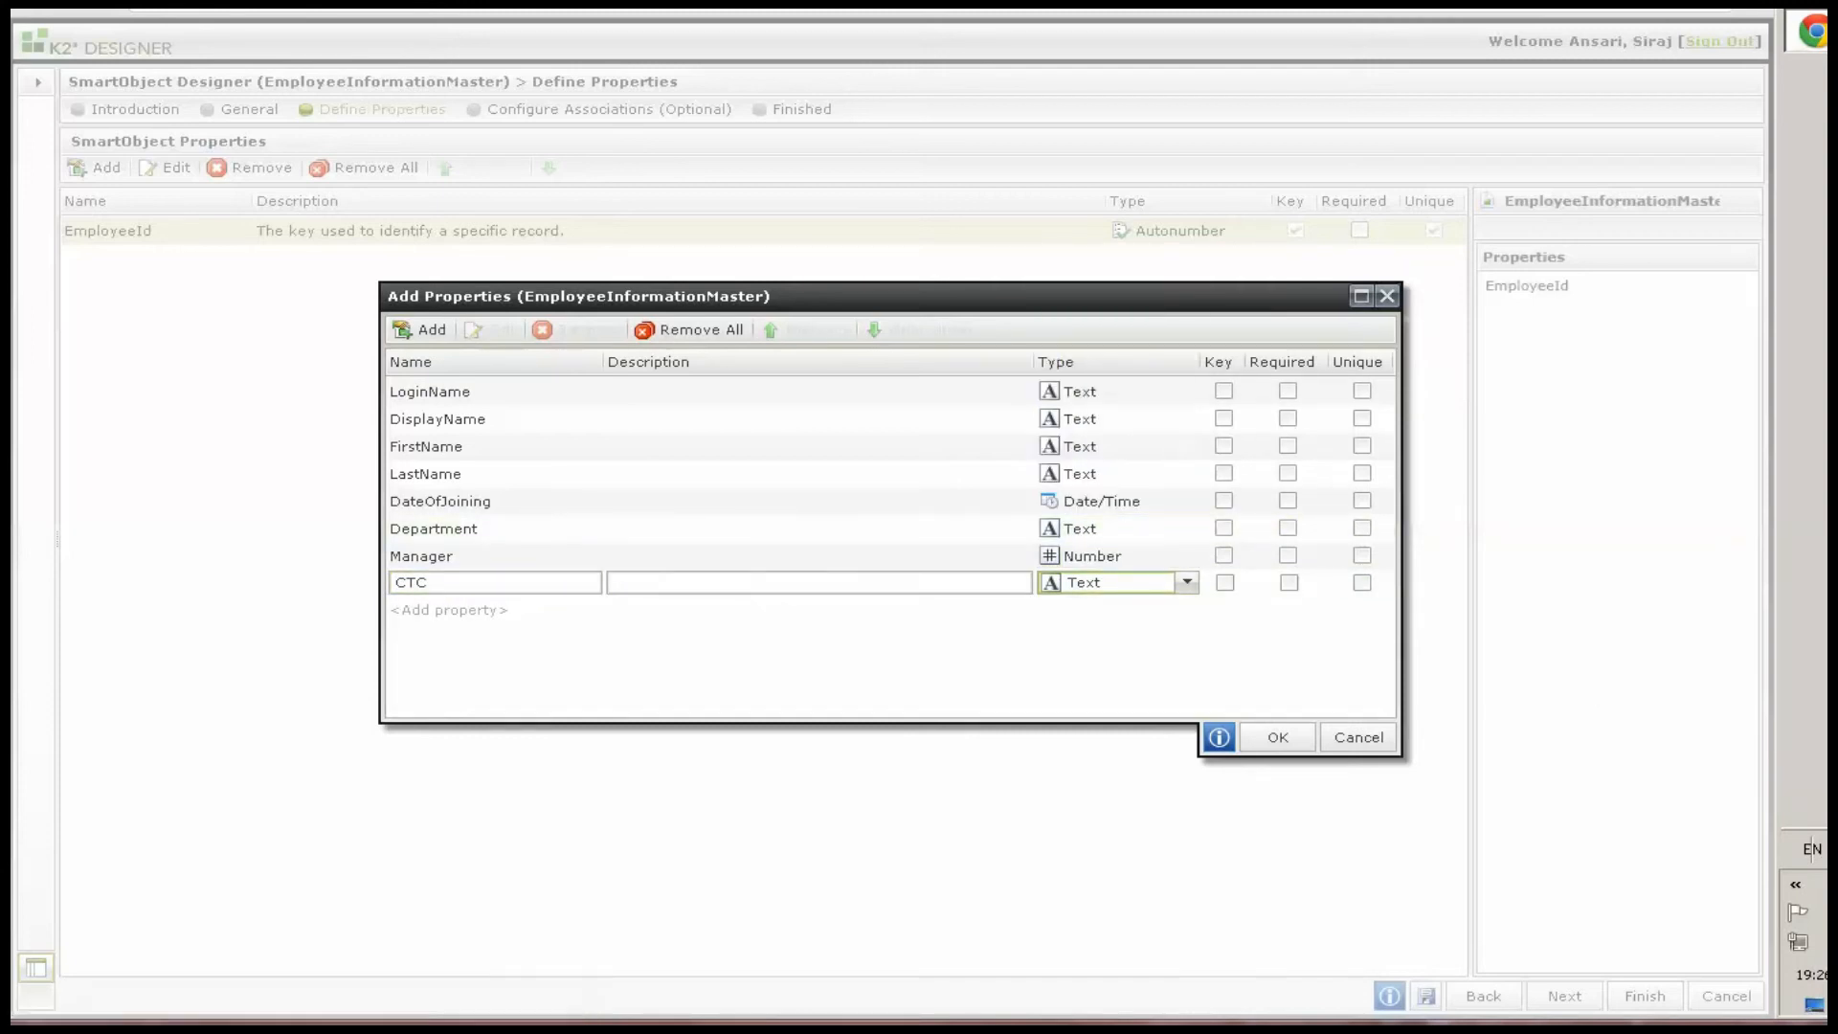
Add a CostCenter text property, confirm the properties and finish the EmployeeInformationMaster SmartObject
{"action": "left_click", "coordinate": [431, 610]}
{"action": "type", "text": "CostCenter"}
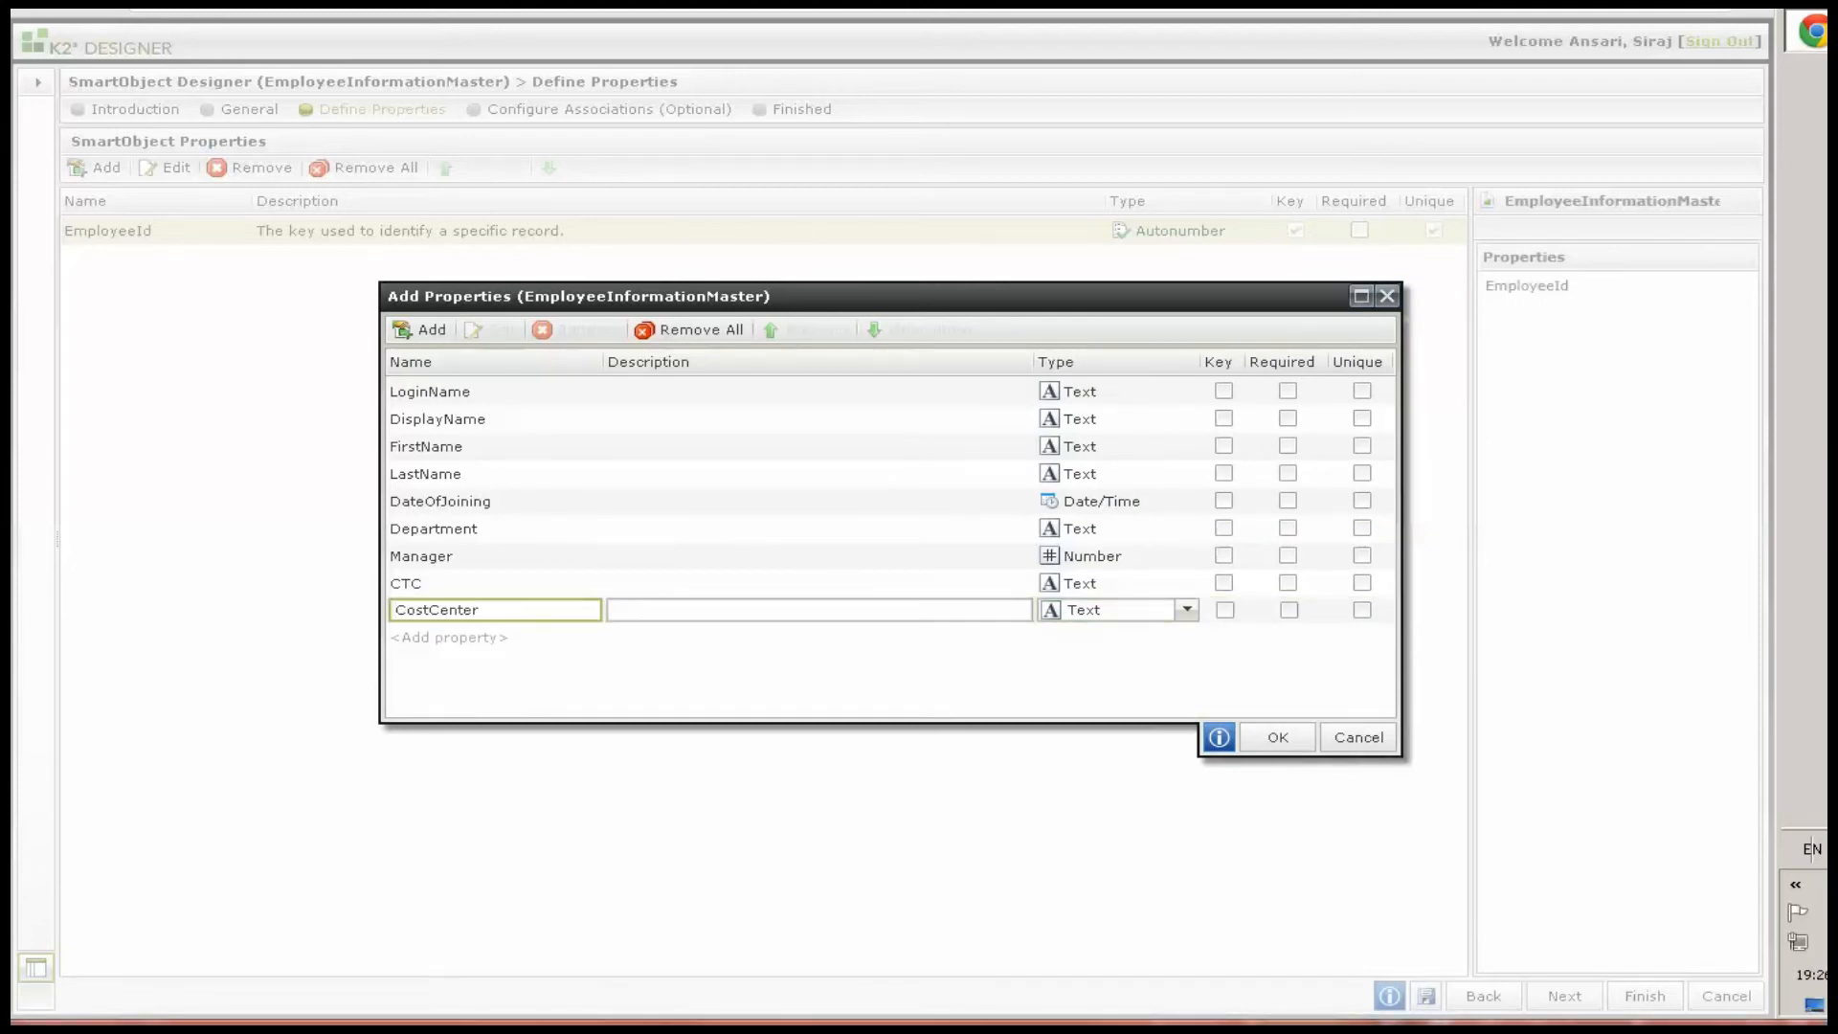
{"action": "left_click", "coordinate": [1274, 739]}
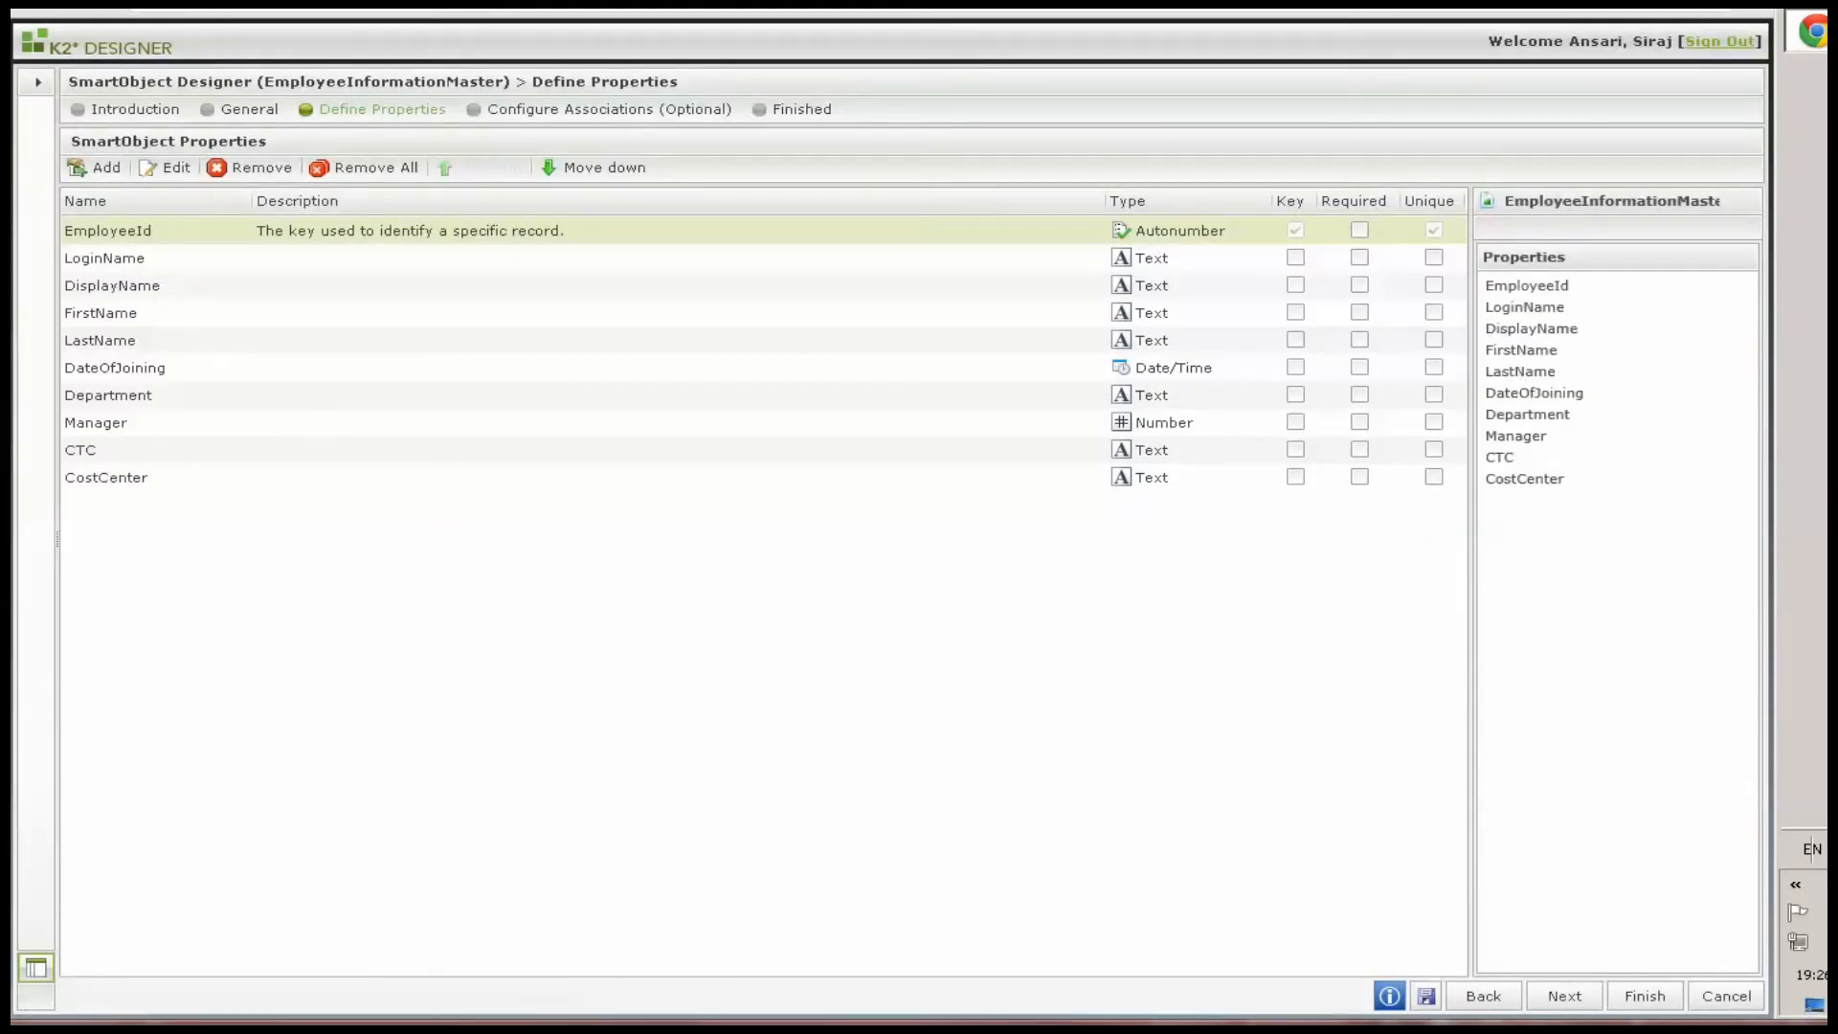
{"action": "left_click", "coordinate": [1648, 998]}
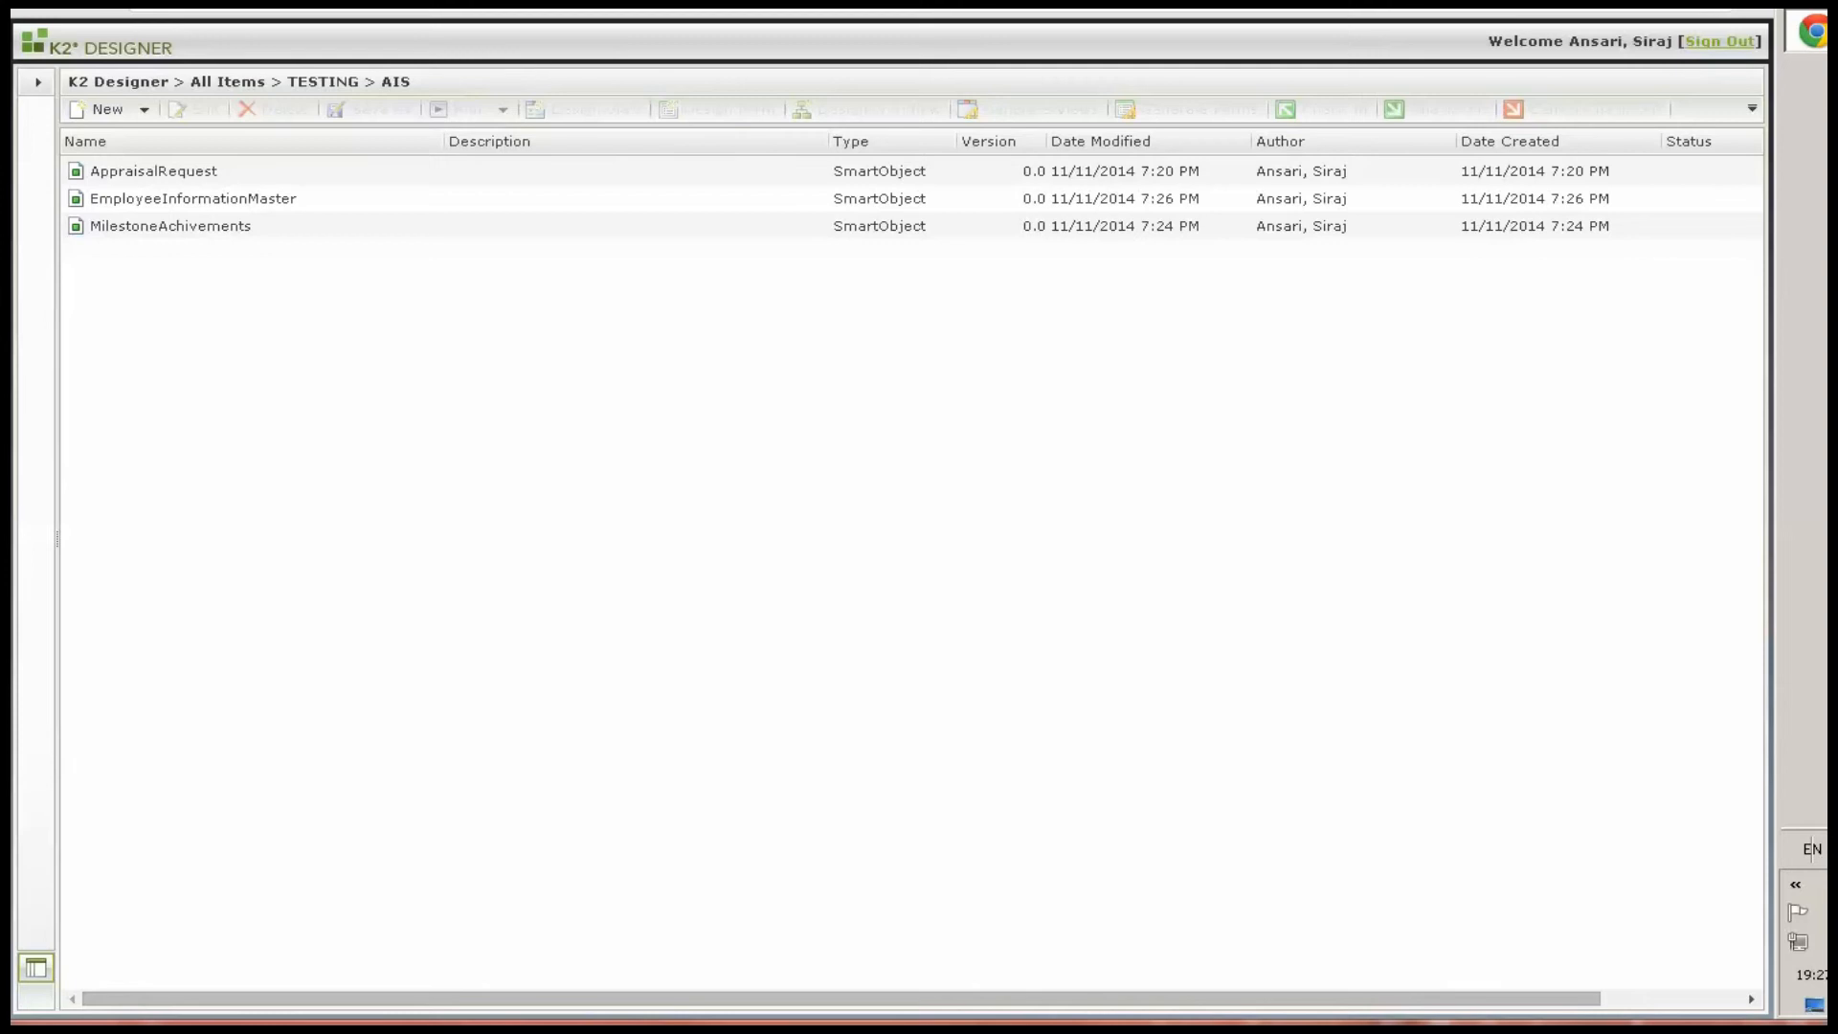
Create a new SmartObject named SkillMaster in the TESTING\AIS category
{"action": "left_click", "coordinate": [97, 116]}
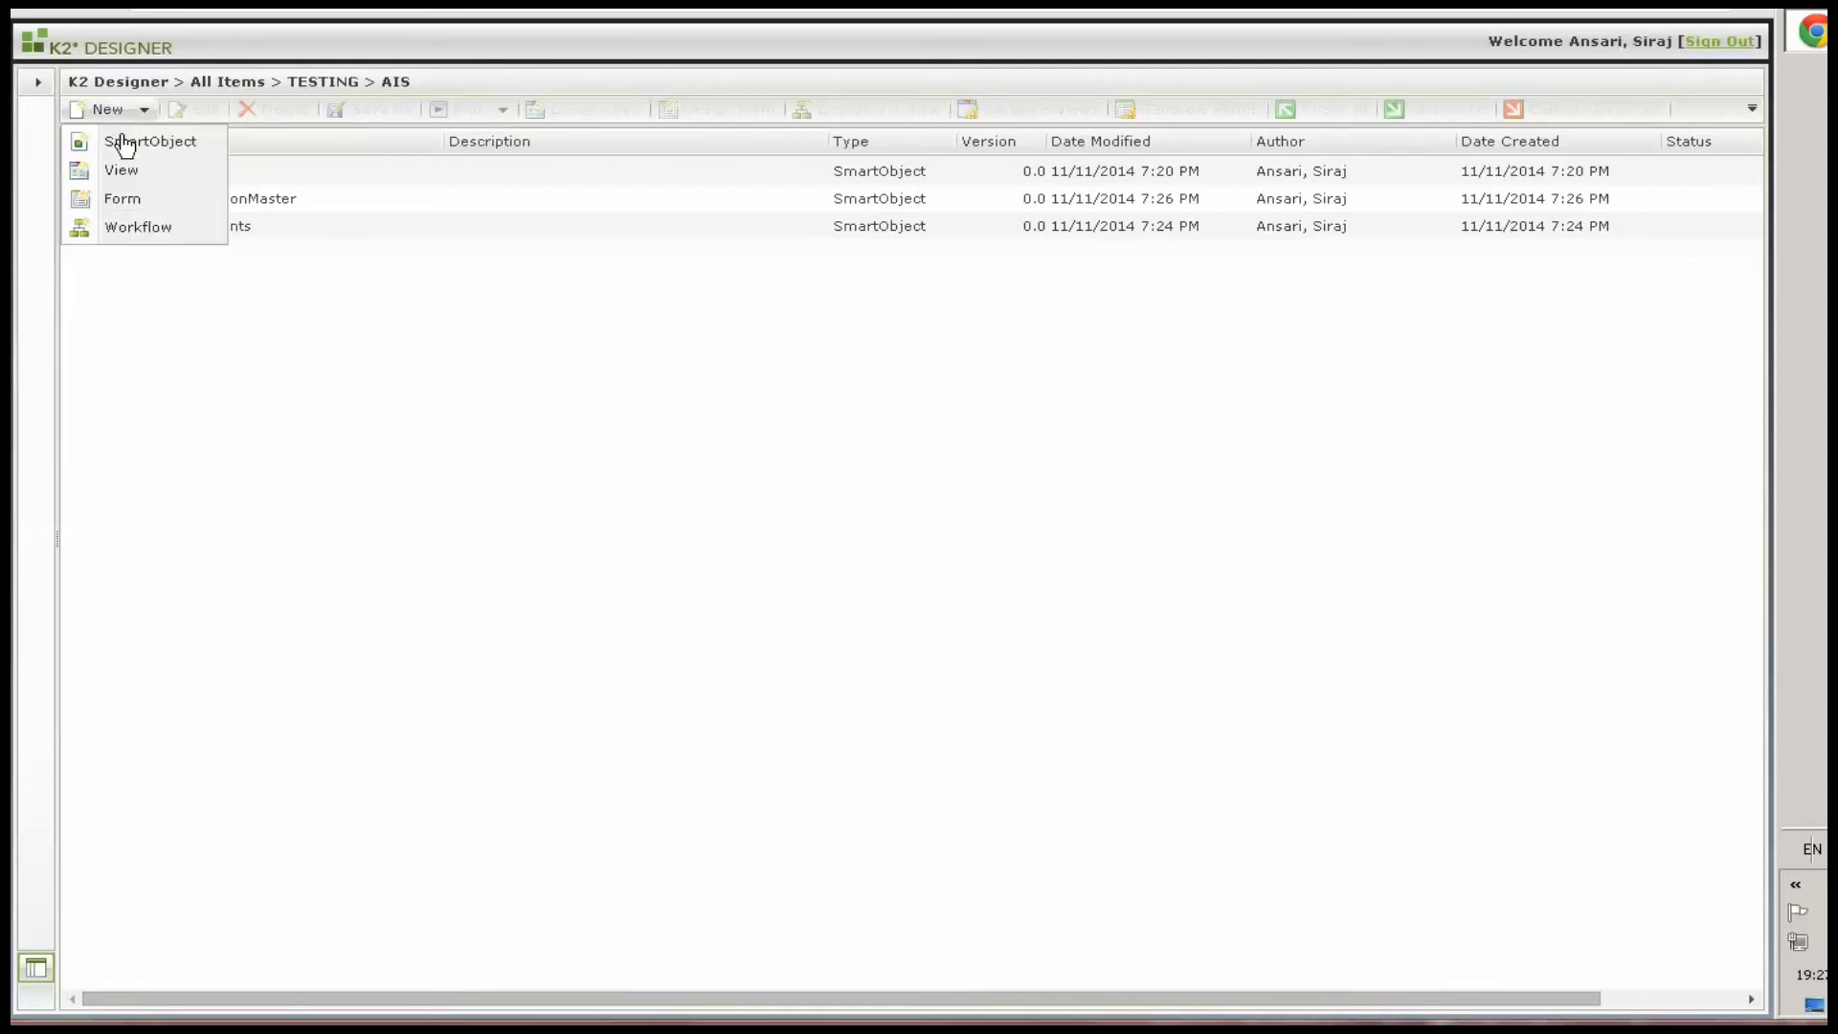
{"action": "left_click", "coordinate": [123, 143]}
{"action": "left_click", "coordinate": [1560, 995]}
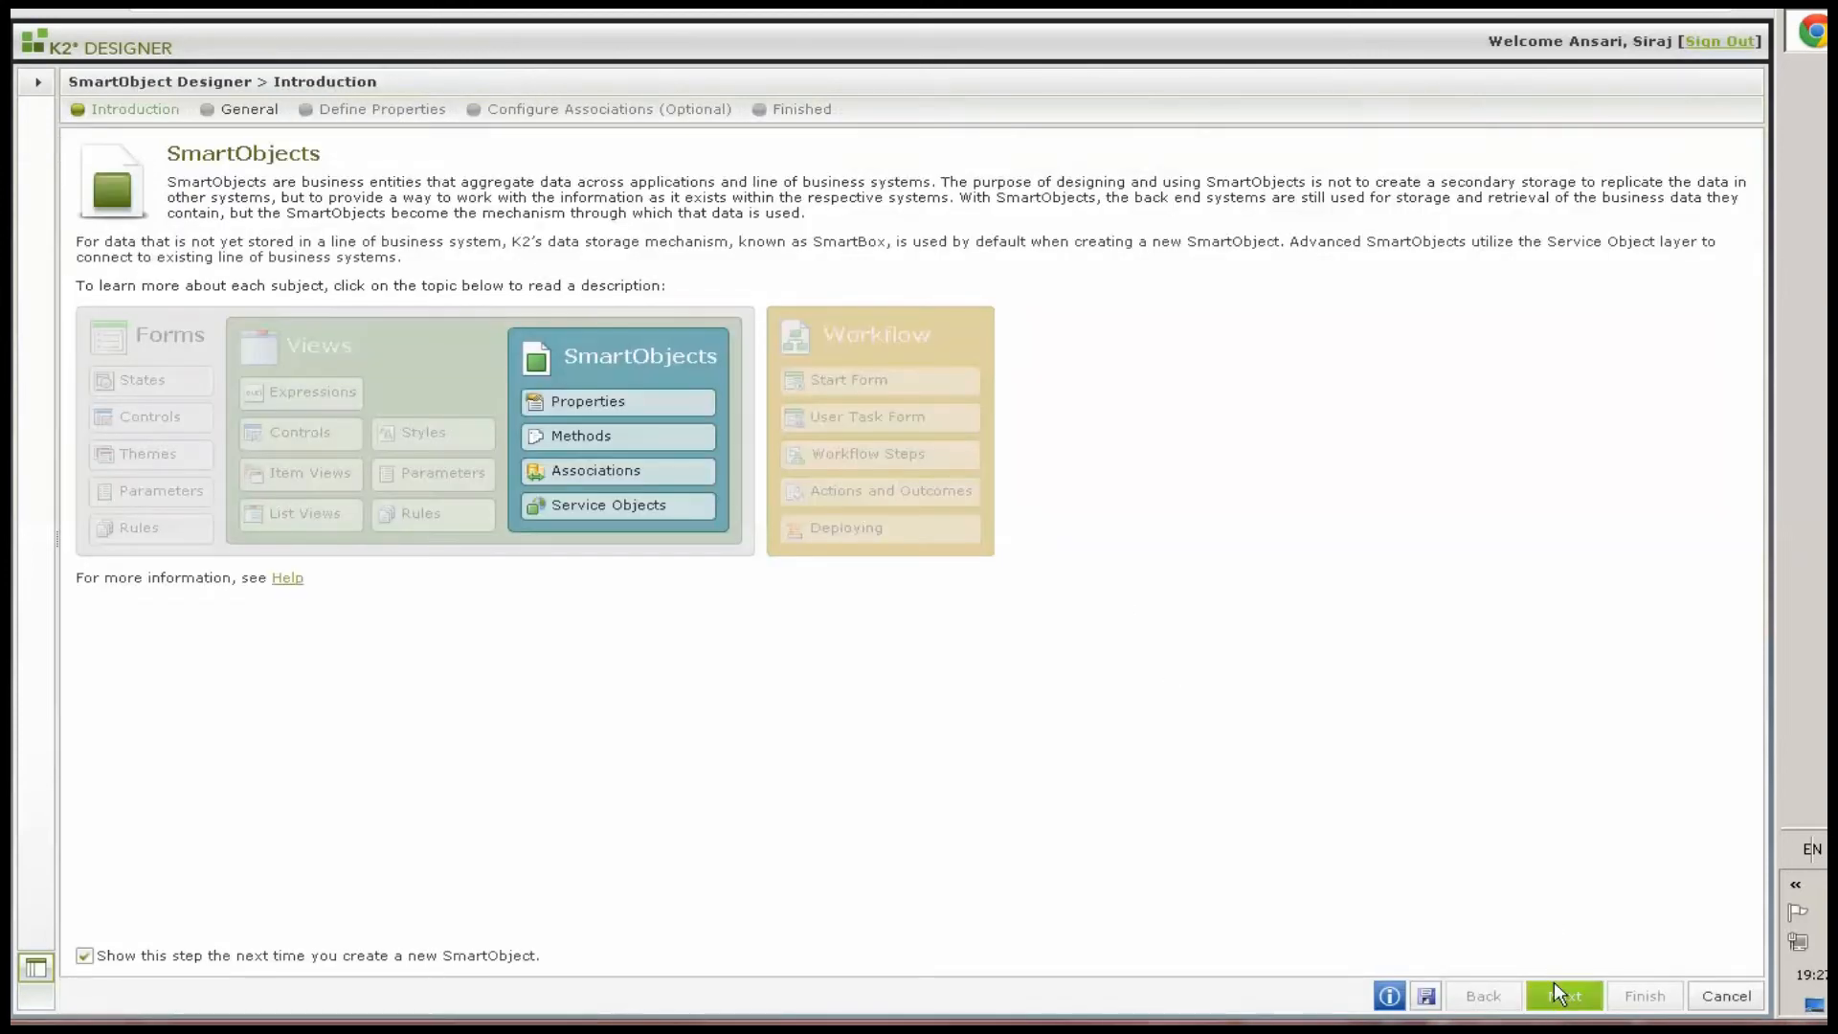
{"action": "type", "text": "SkillMaster"}
{"action": "left_click", "coordinate": [1565, 997]}
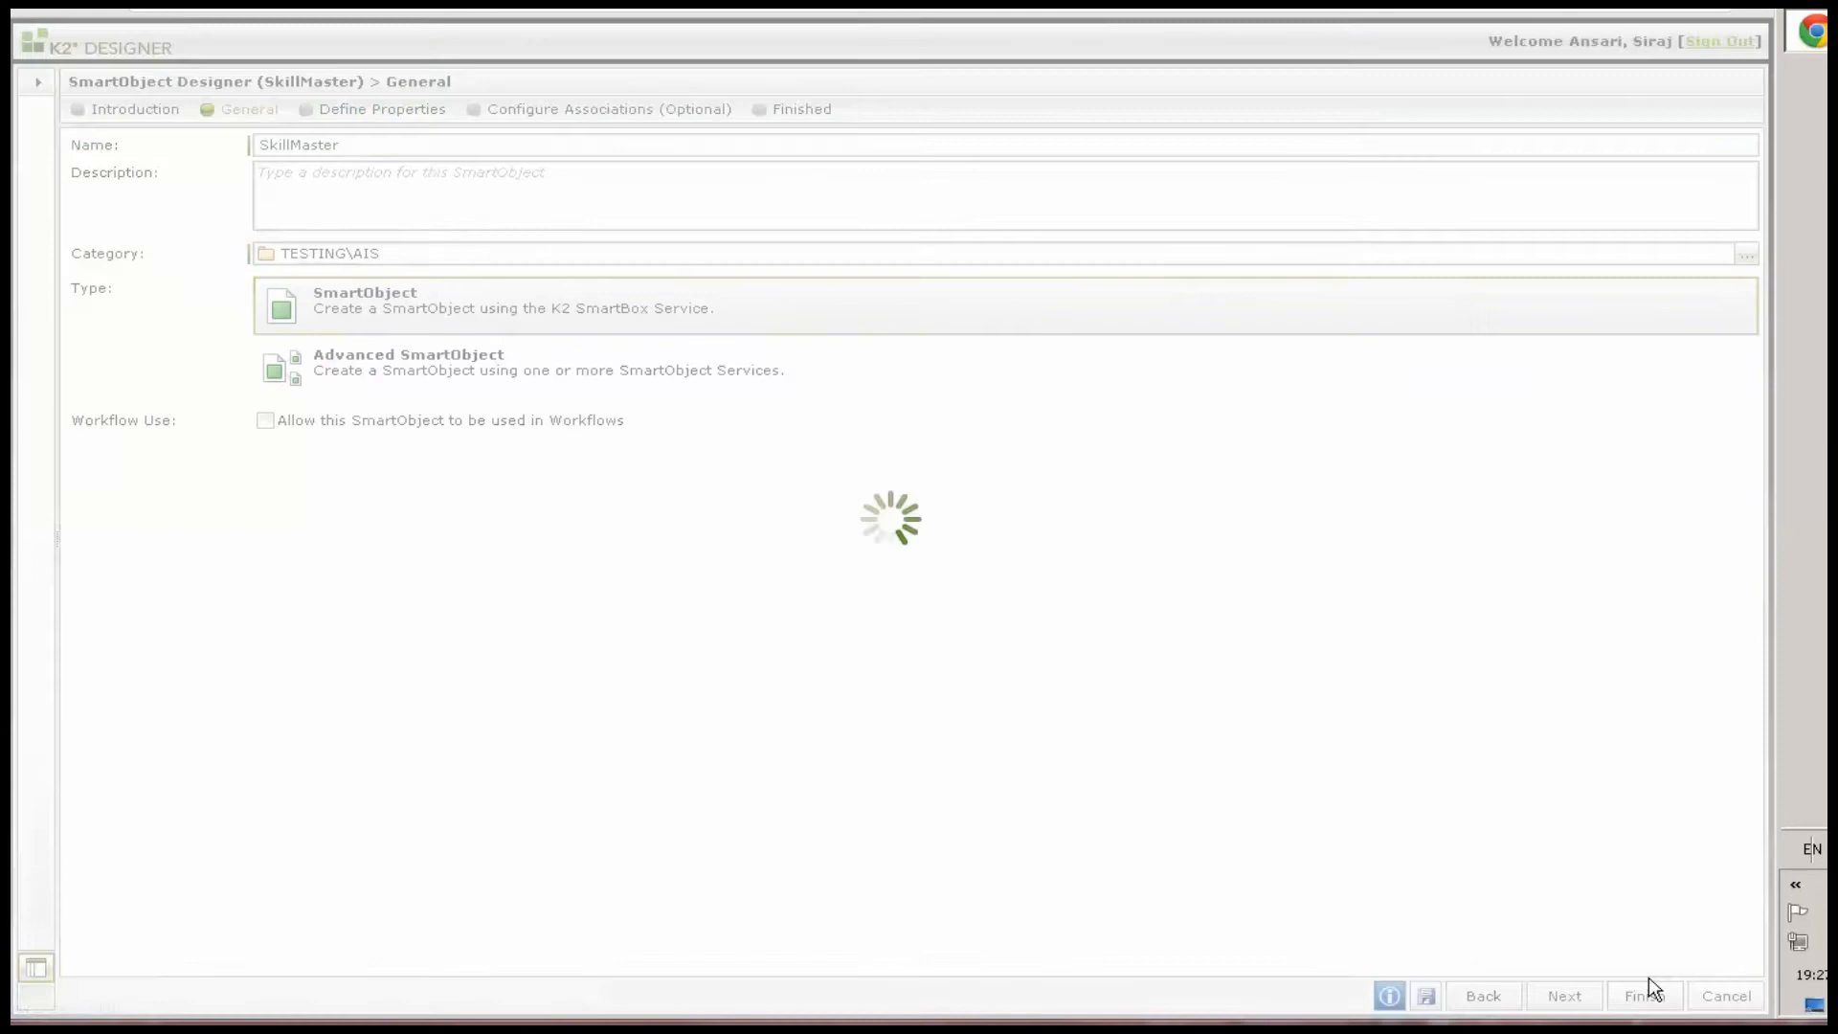
Rename the SkillMaster key property ID to SkillId
{"action": "double_click", "coordinate": [84, 232]}
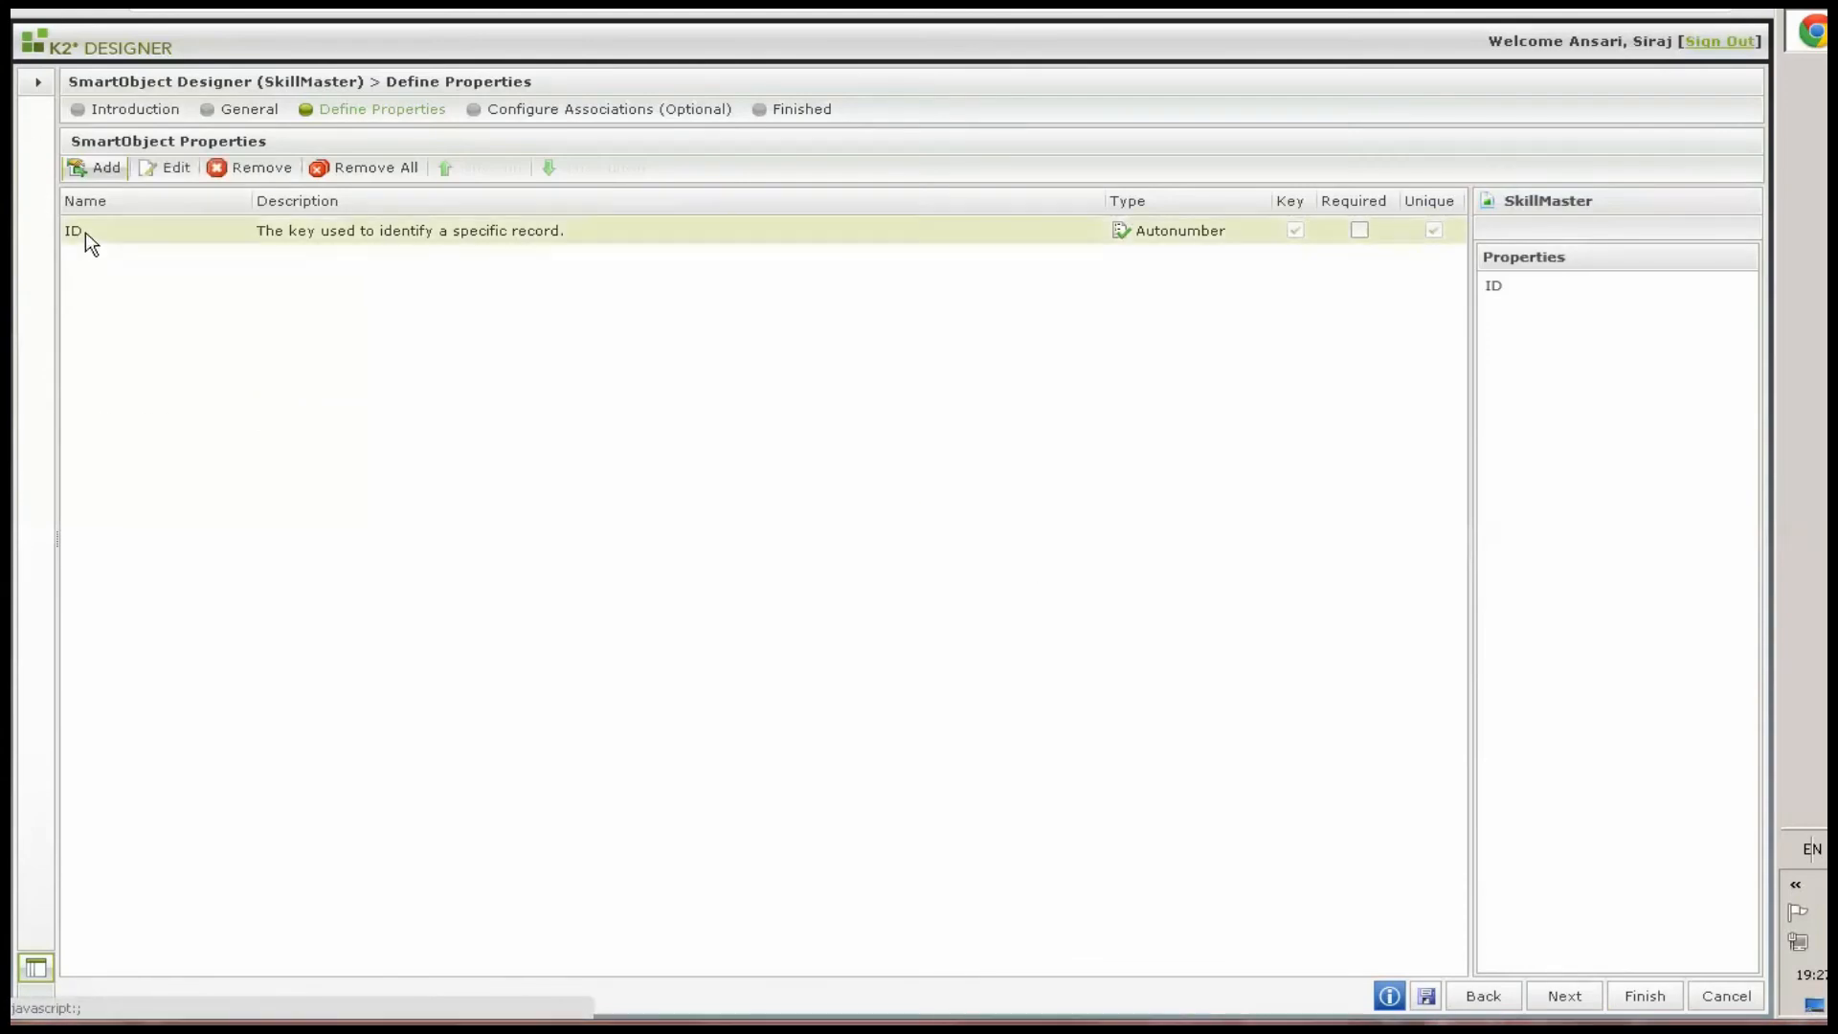
{"action": "double_click", "coordinate": [789, 423]}
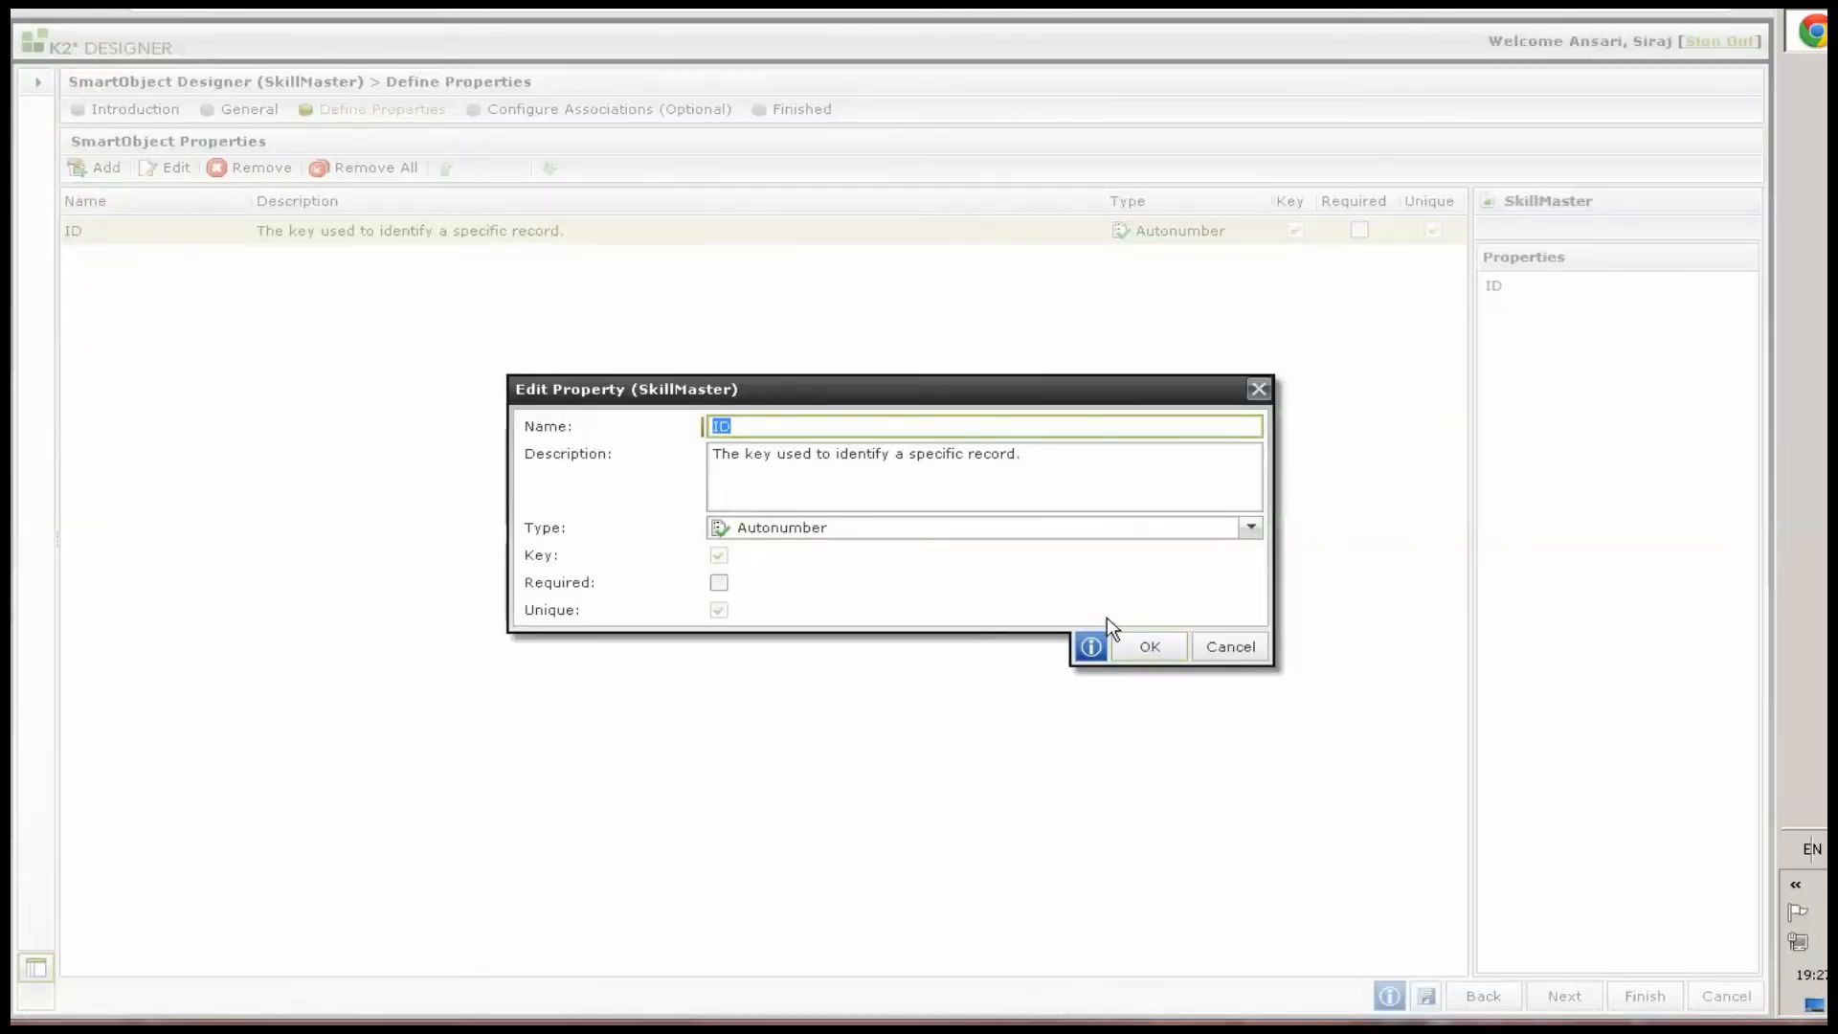
{"action": "type", "text": "SkillId"}
{"action": "left_click", "coordinate": [1149, 646]}
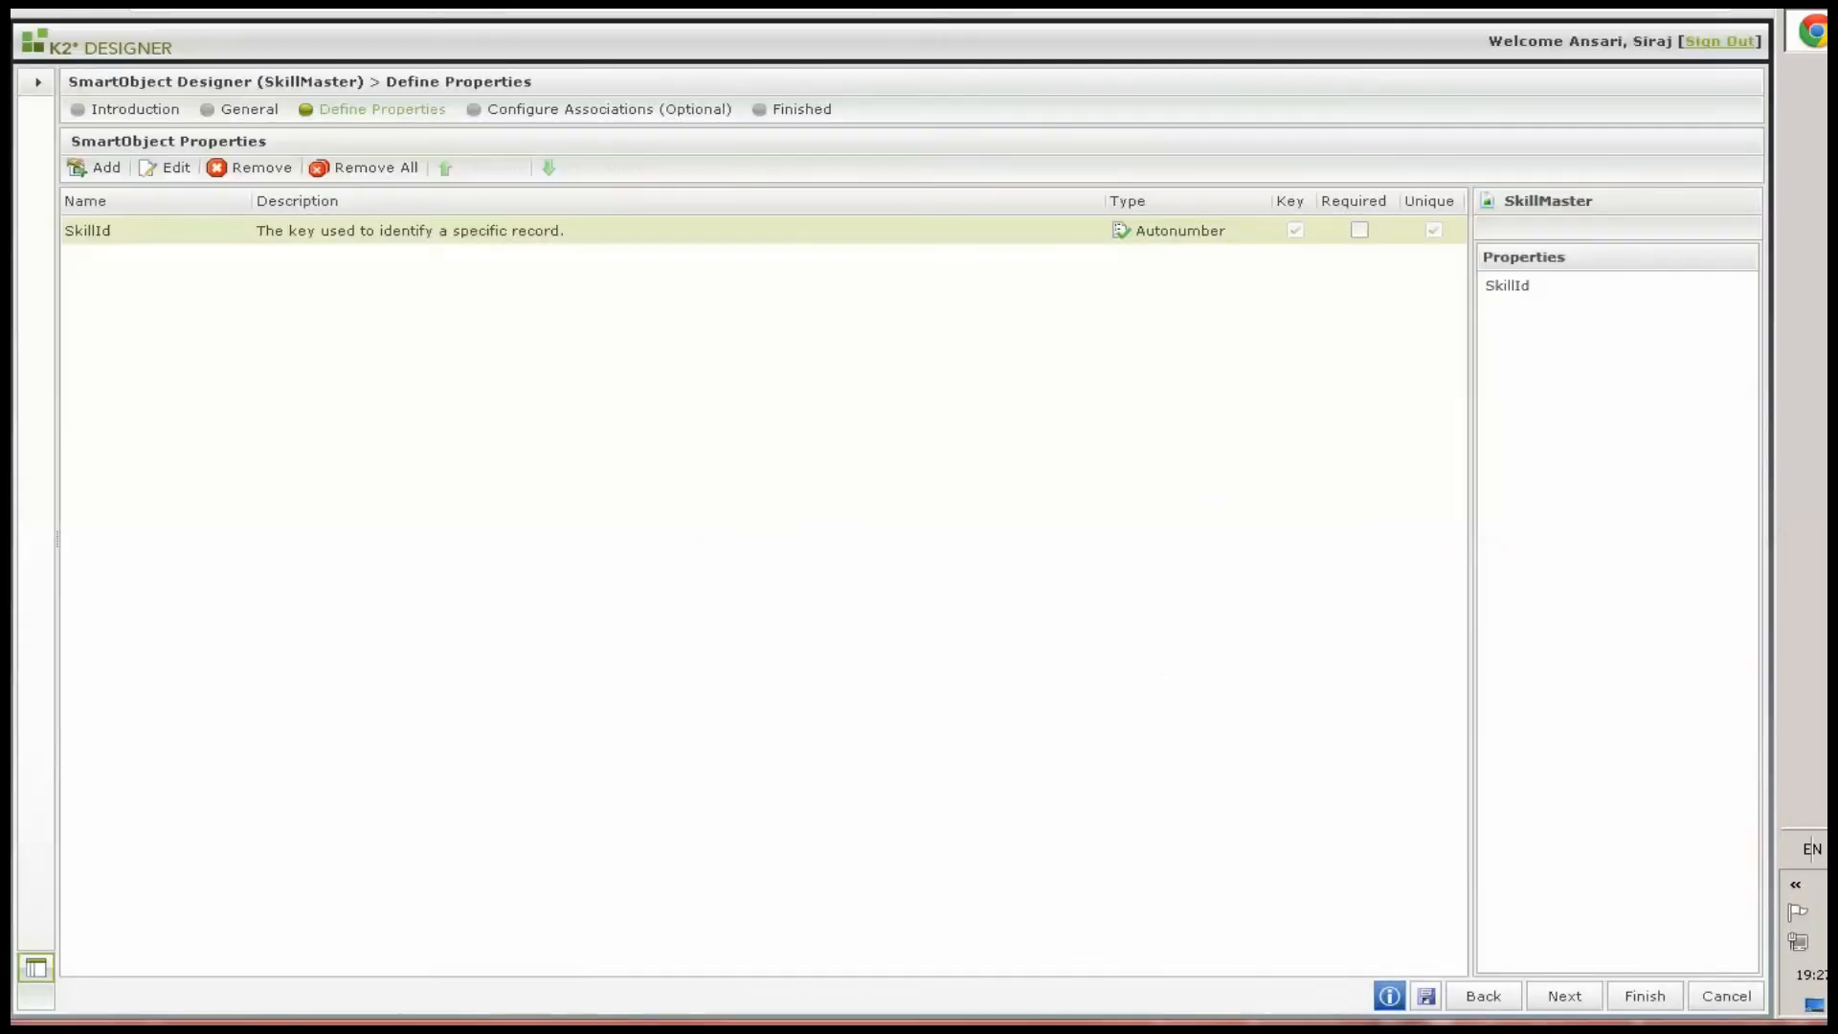
Add a SkillTitle text property and finish the SkillMaster SmartObject
{"action": "left_click", "coordinate": [104, 173]}
{"action": "type", "text": "SkillTitle"}
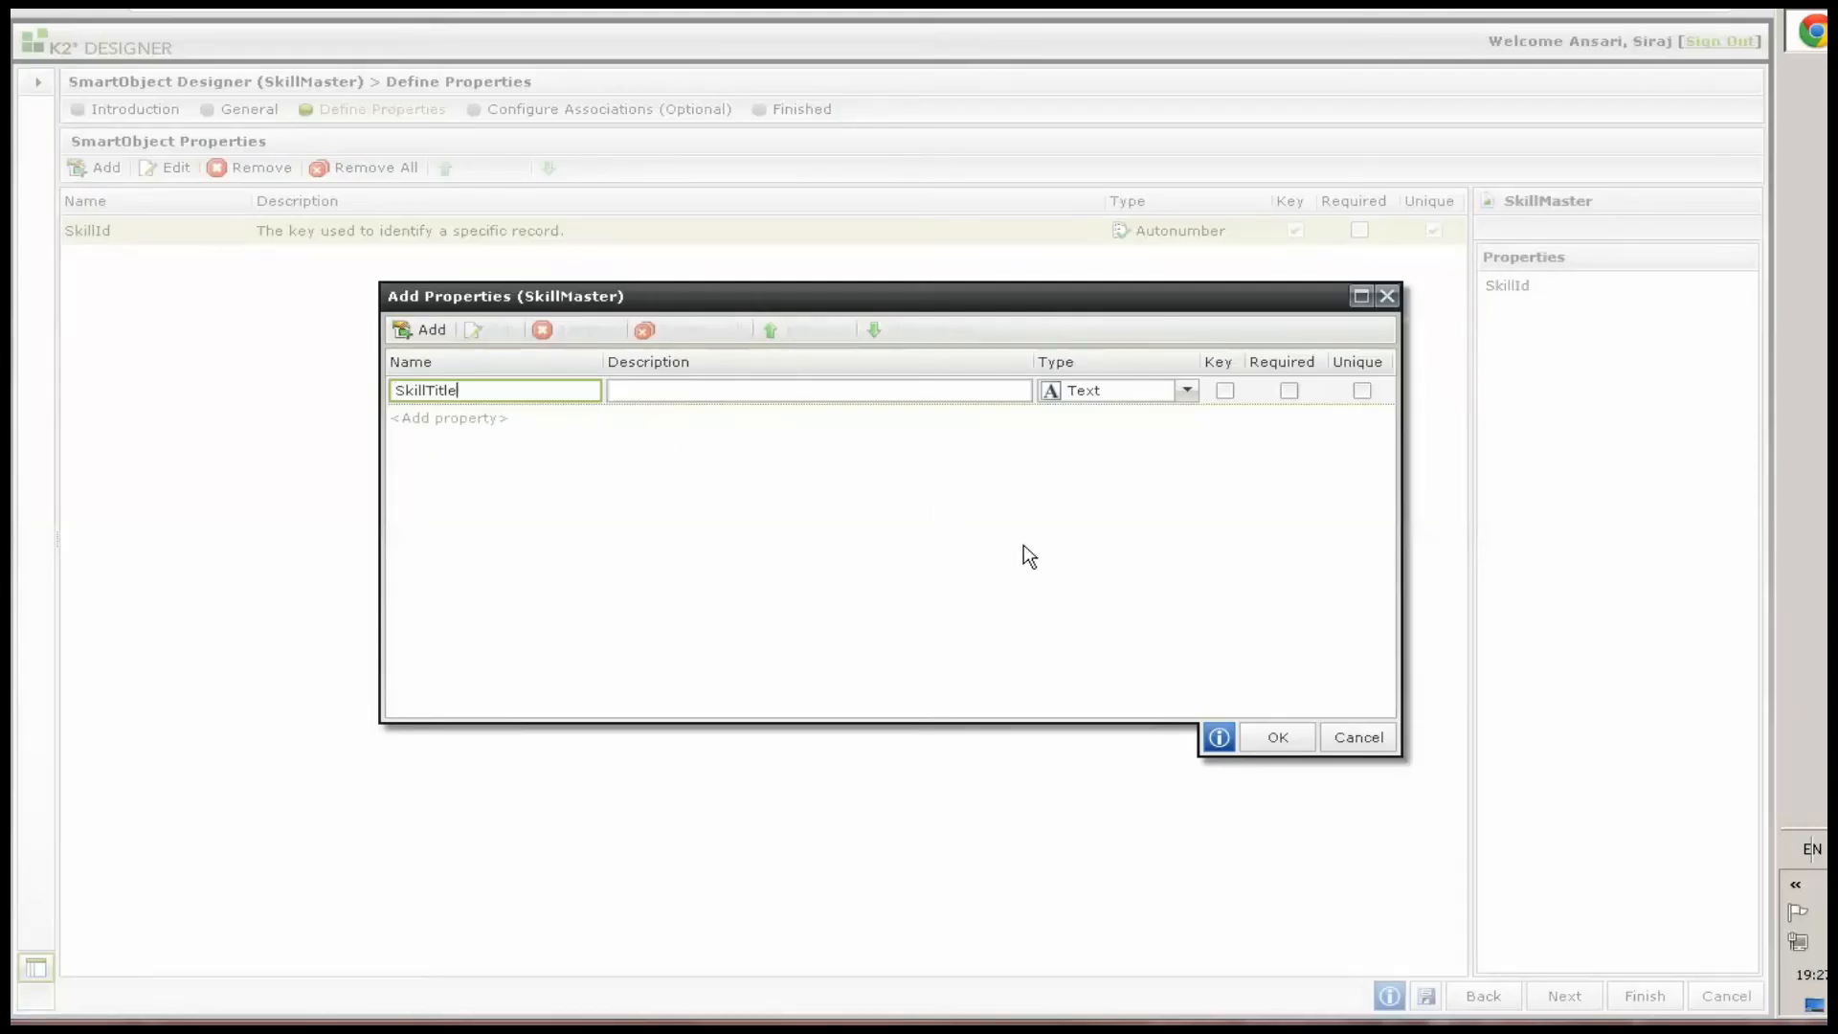
{"action": "left_click", "coordinate": [1278, 739]}
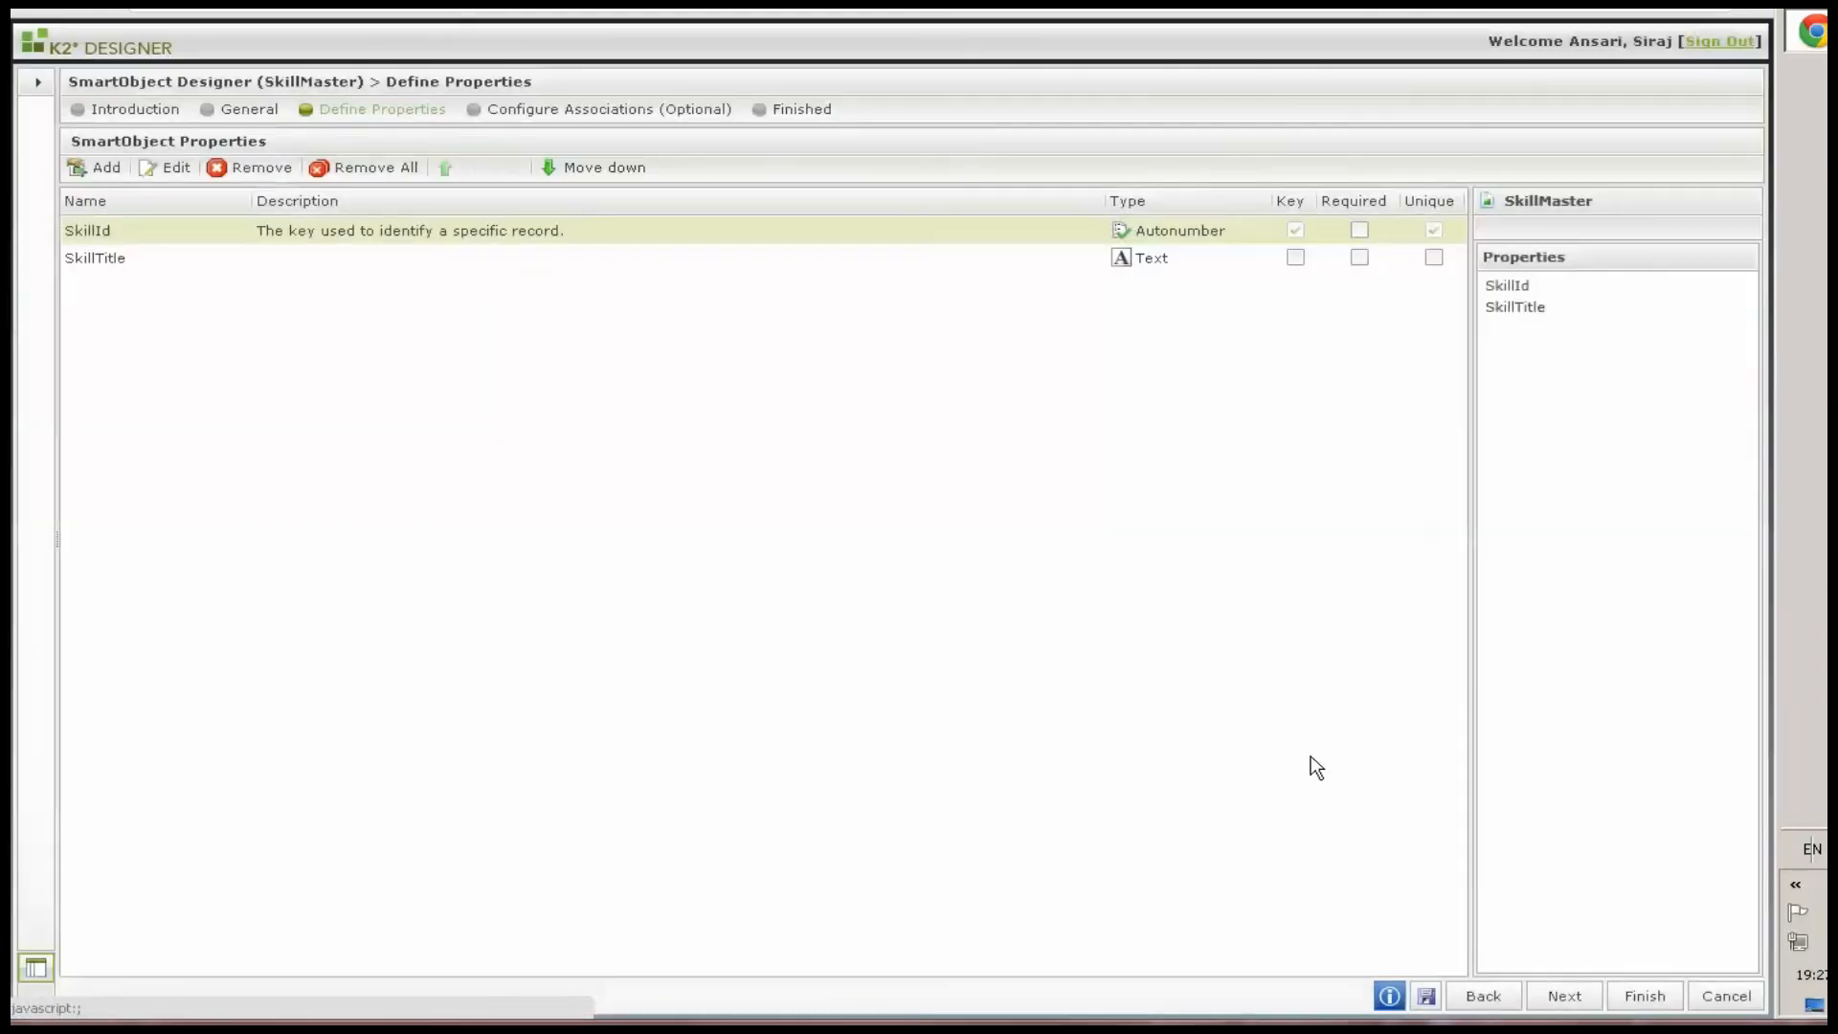
{"action": "left_click", "coordinate": [1630, 998]}
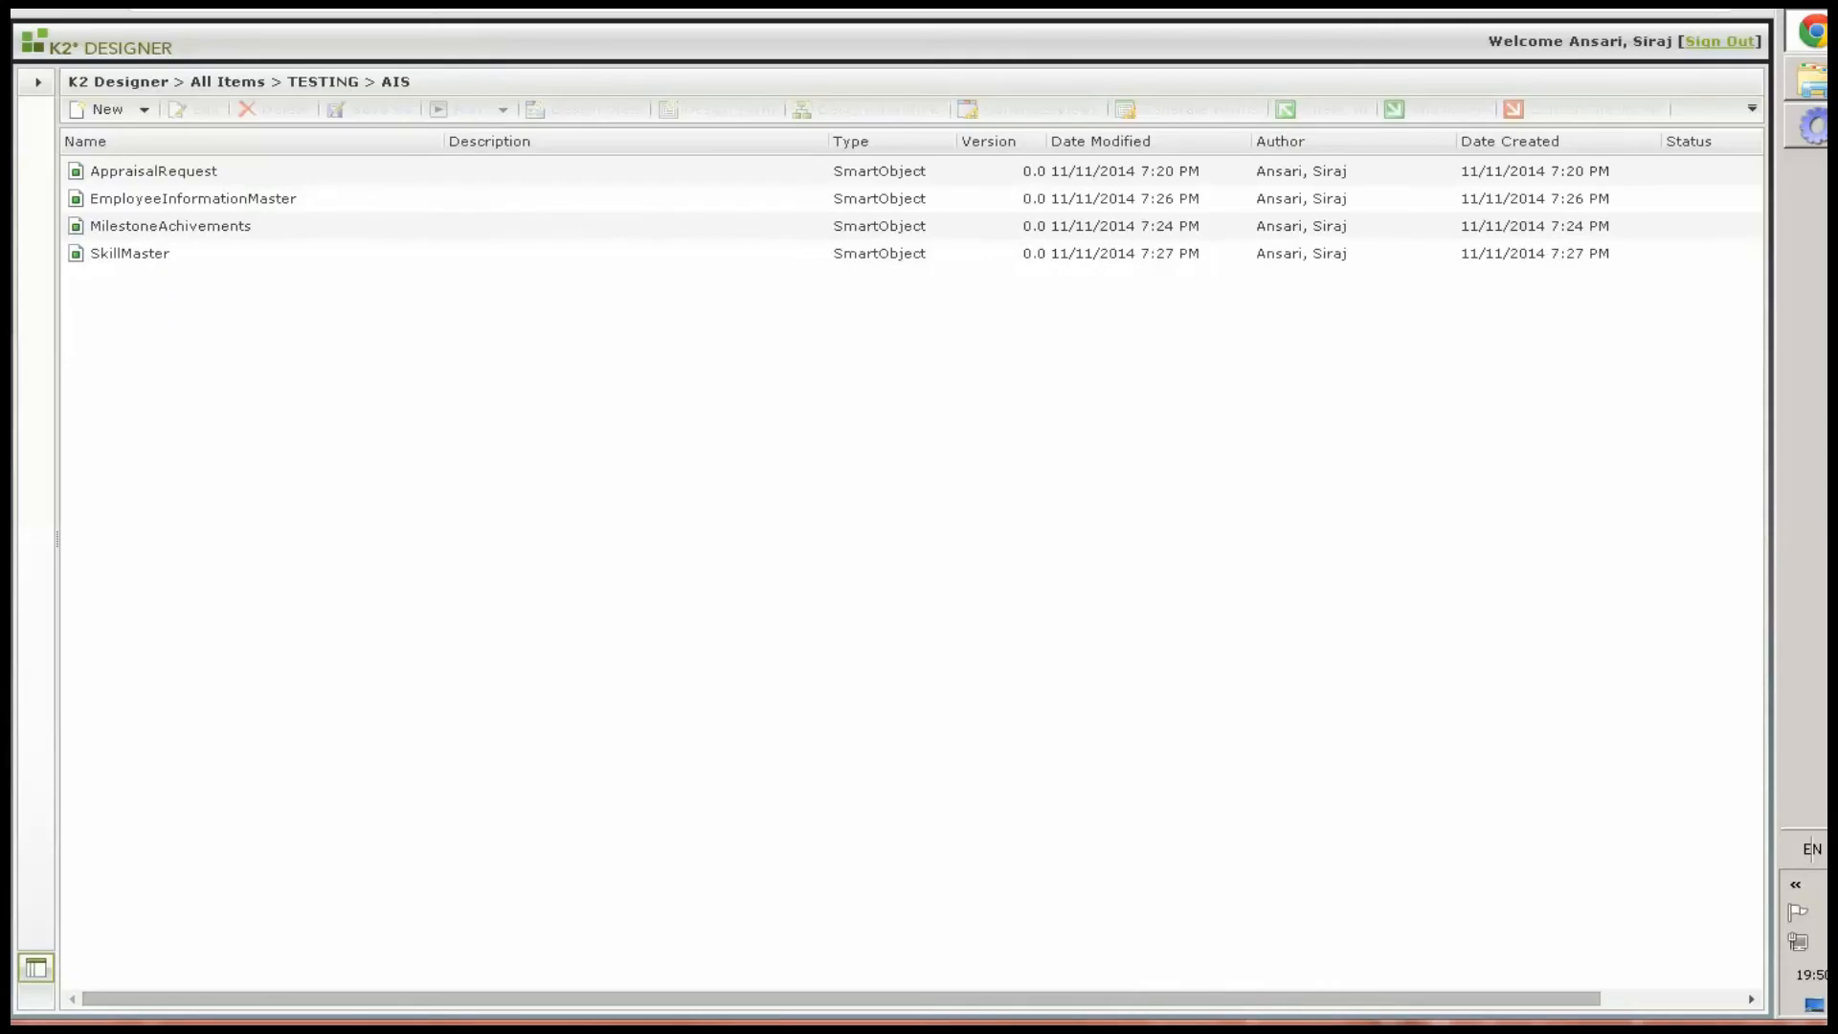
Switch to the SmartObjects Services Tester and create SkillMaster records titled Certified Sales Professional and PMI Certifications
{"action": "left_click", "coordinate": [1810, 134]}
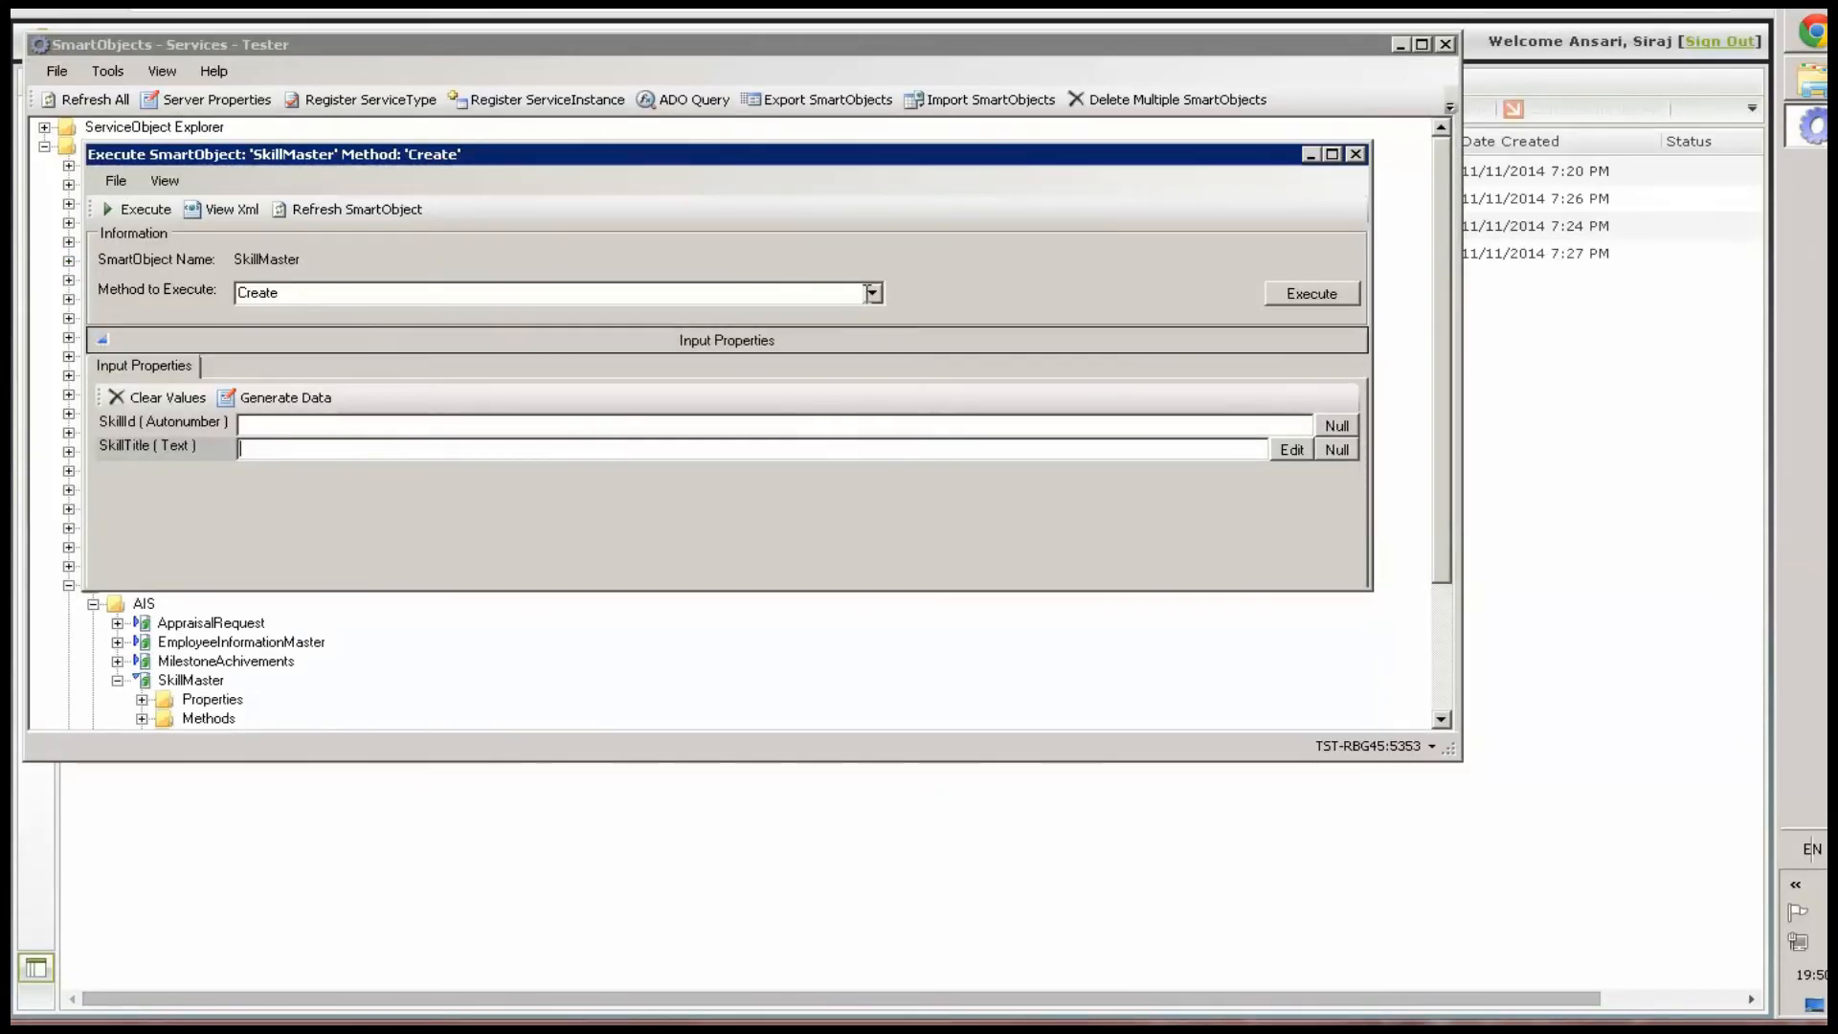
{"action": "left_click", "coordinate": [871, 293]}
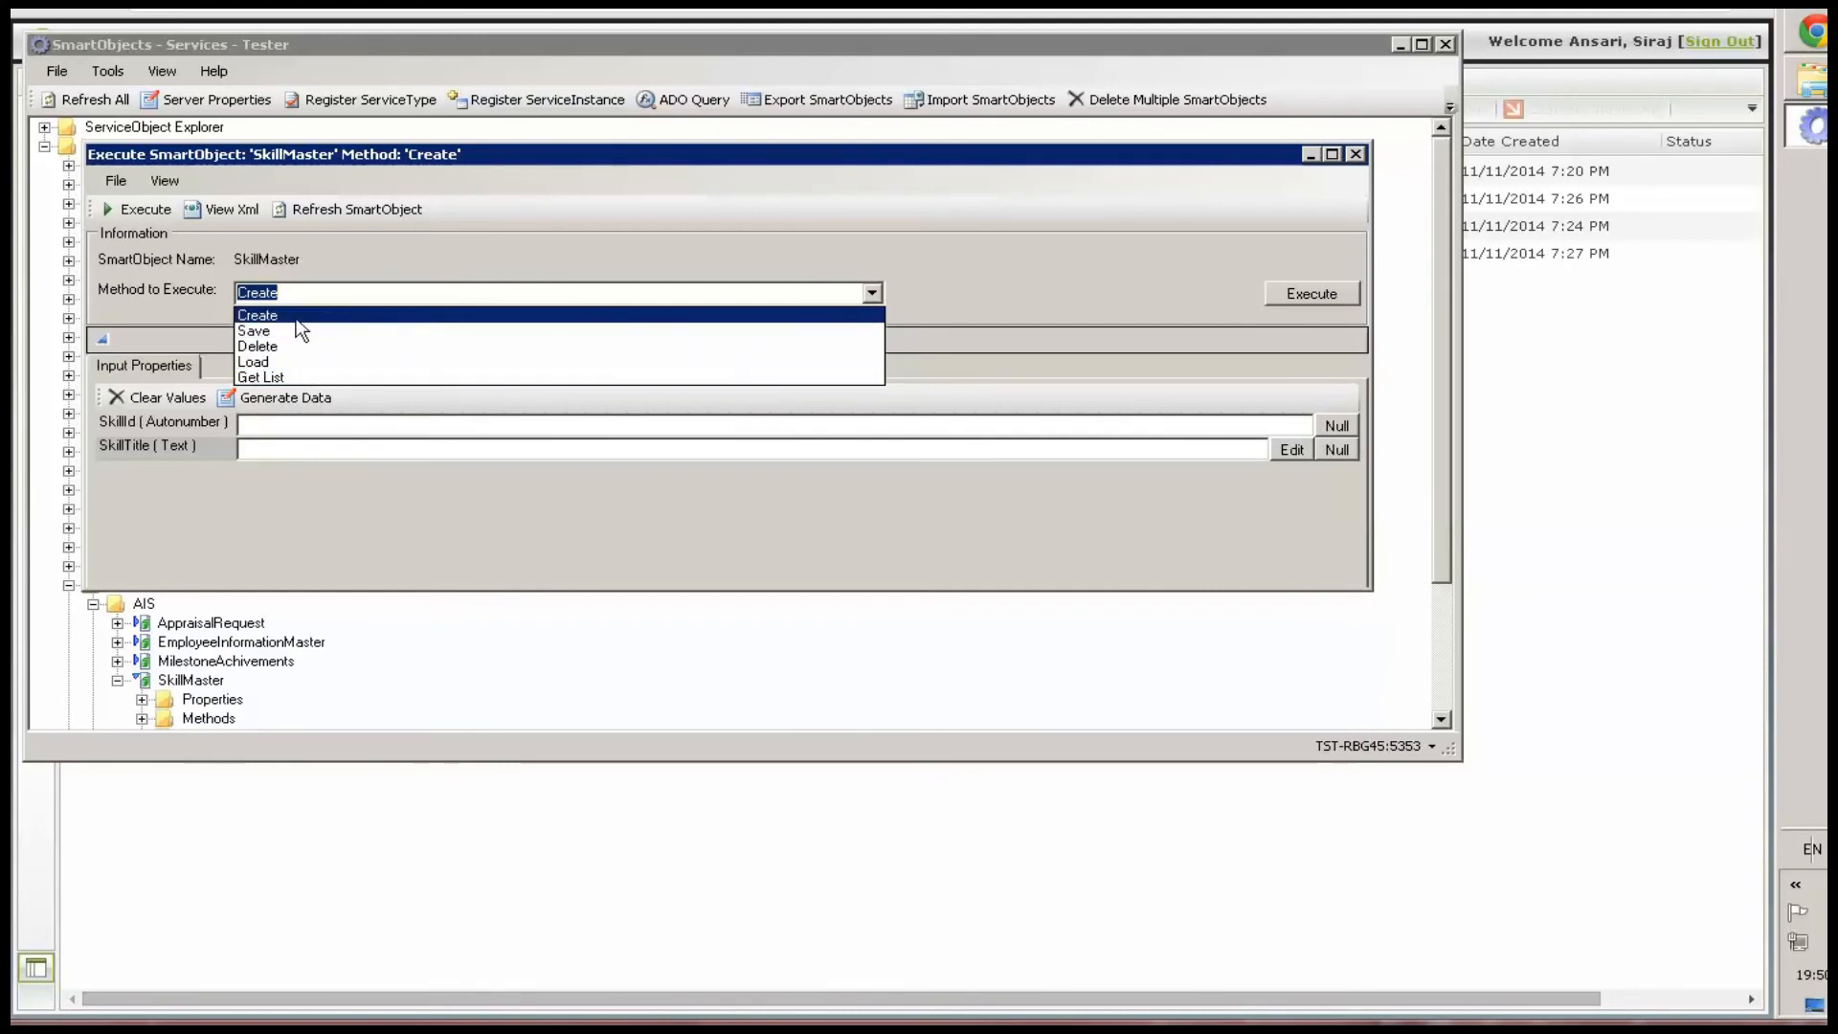
{"action": "left_click", "coordinate": [301, 450]}
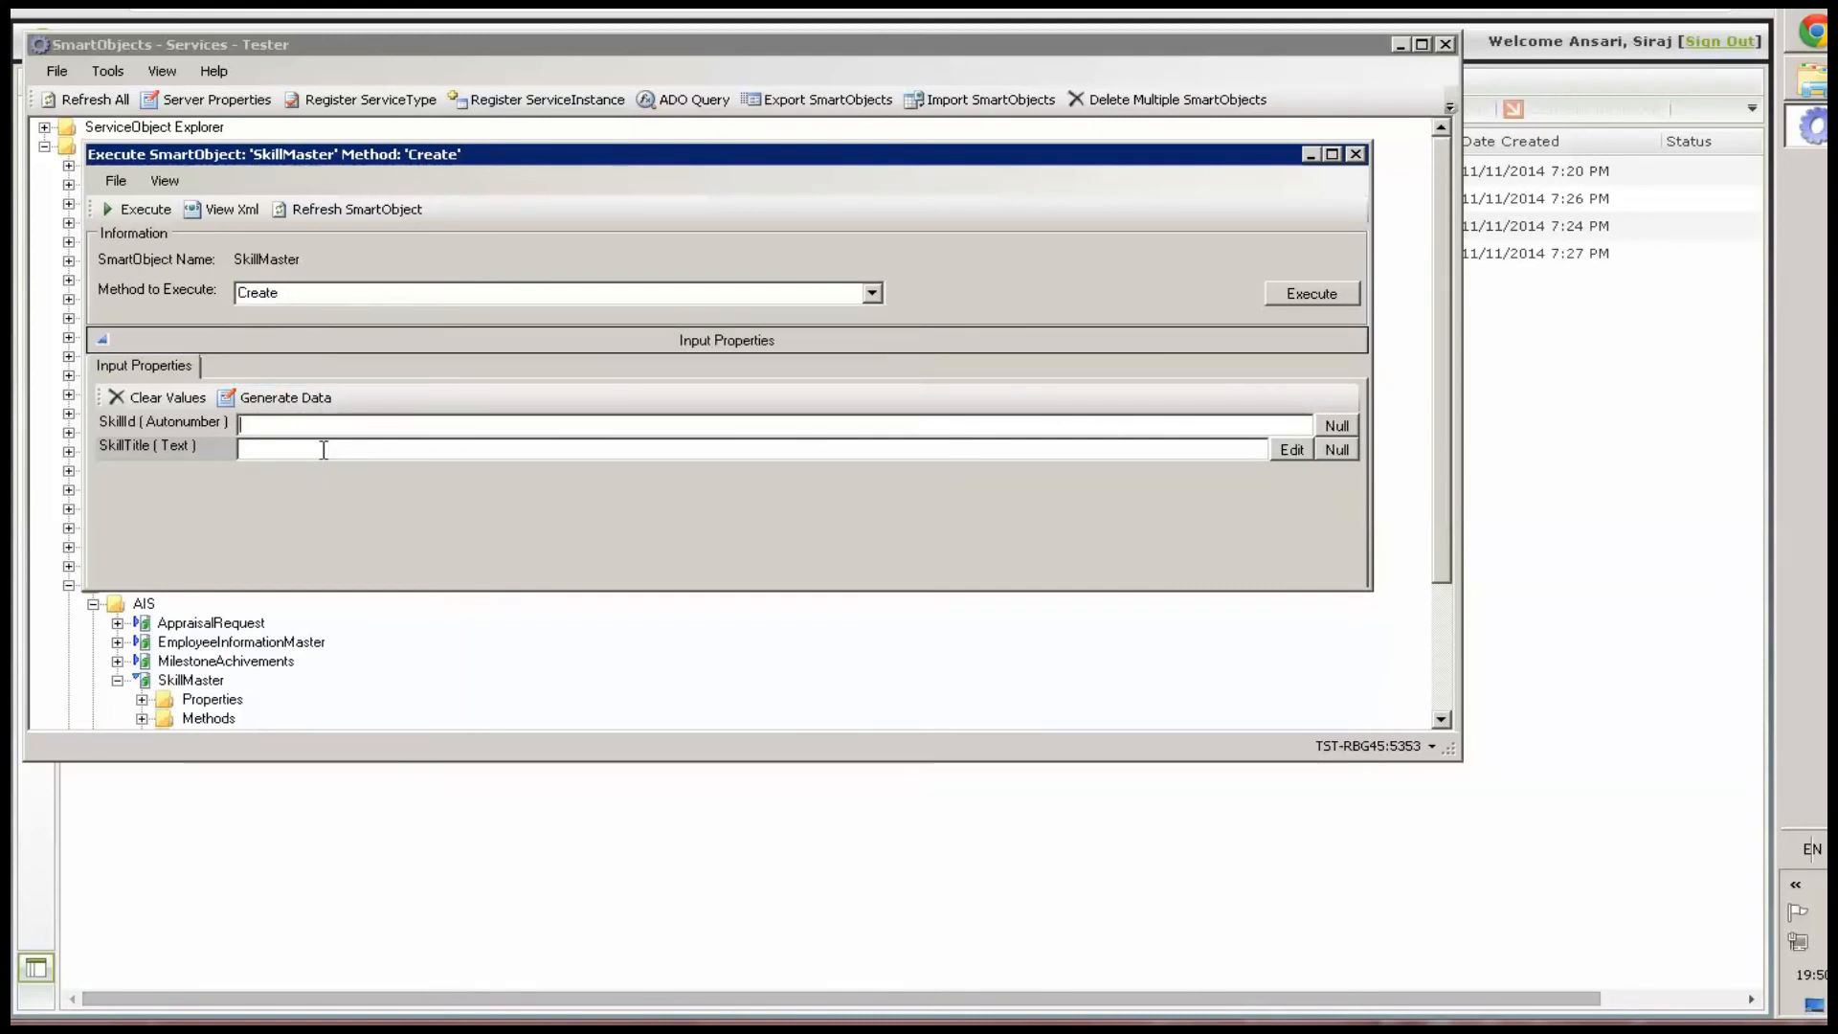
{"action": "type", "text": "Certified Sales Professional"}
{"action": "key", "text": "BackSpace"}
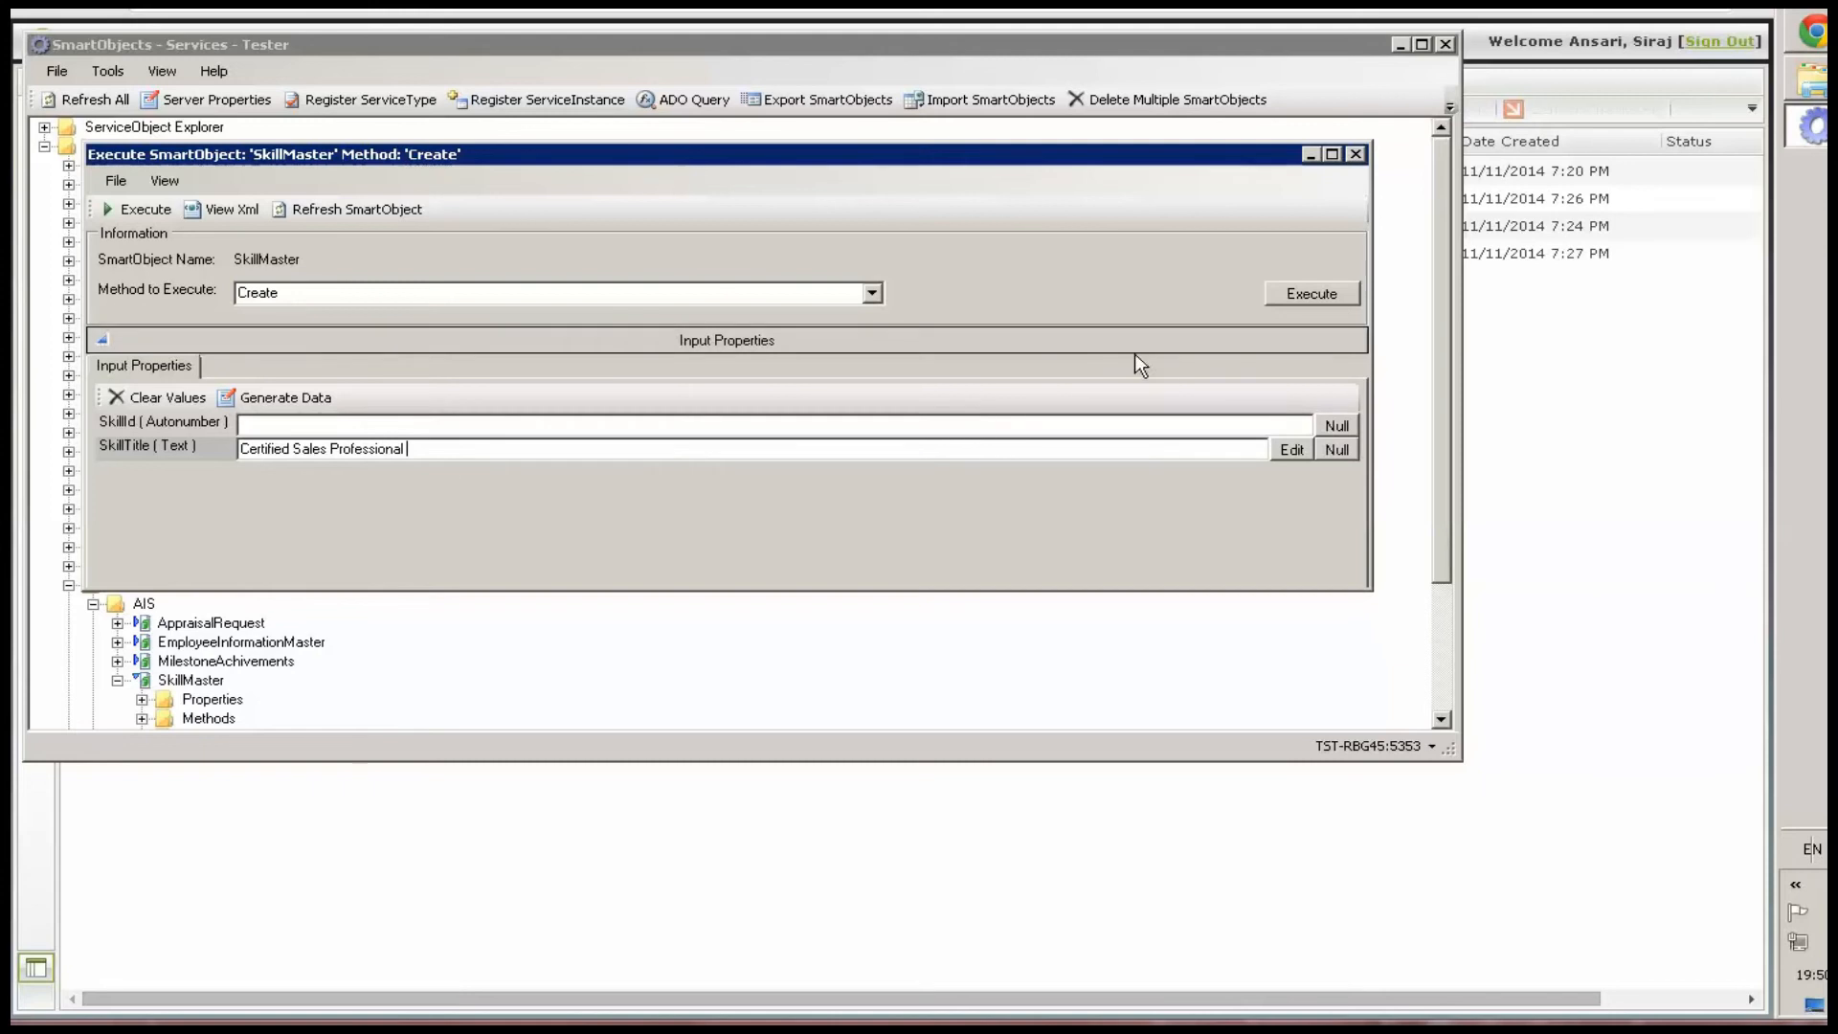
{"action": "left_click", "coordinate": [1306, 293]}
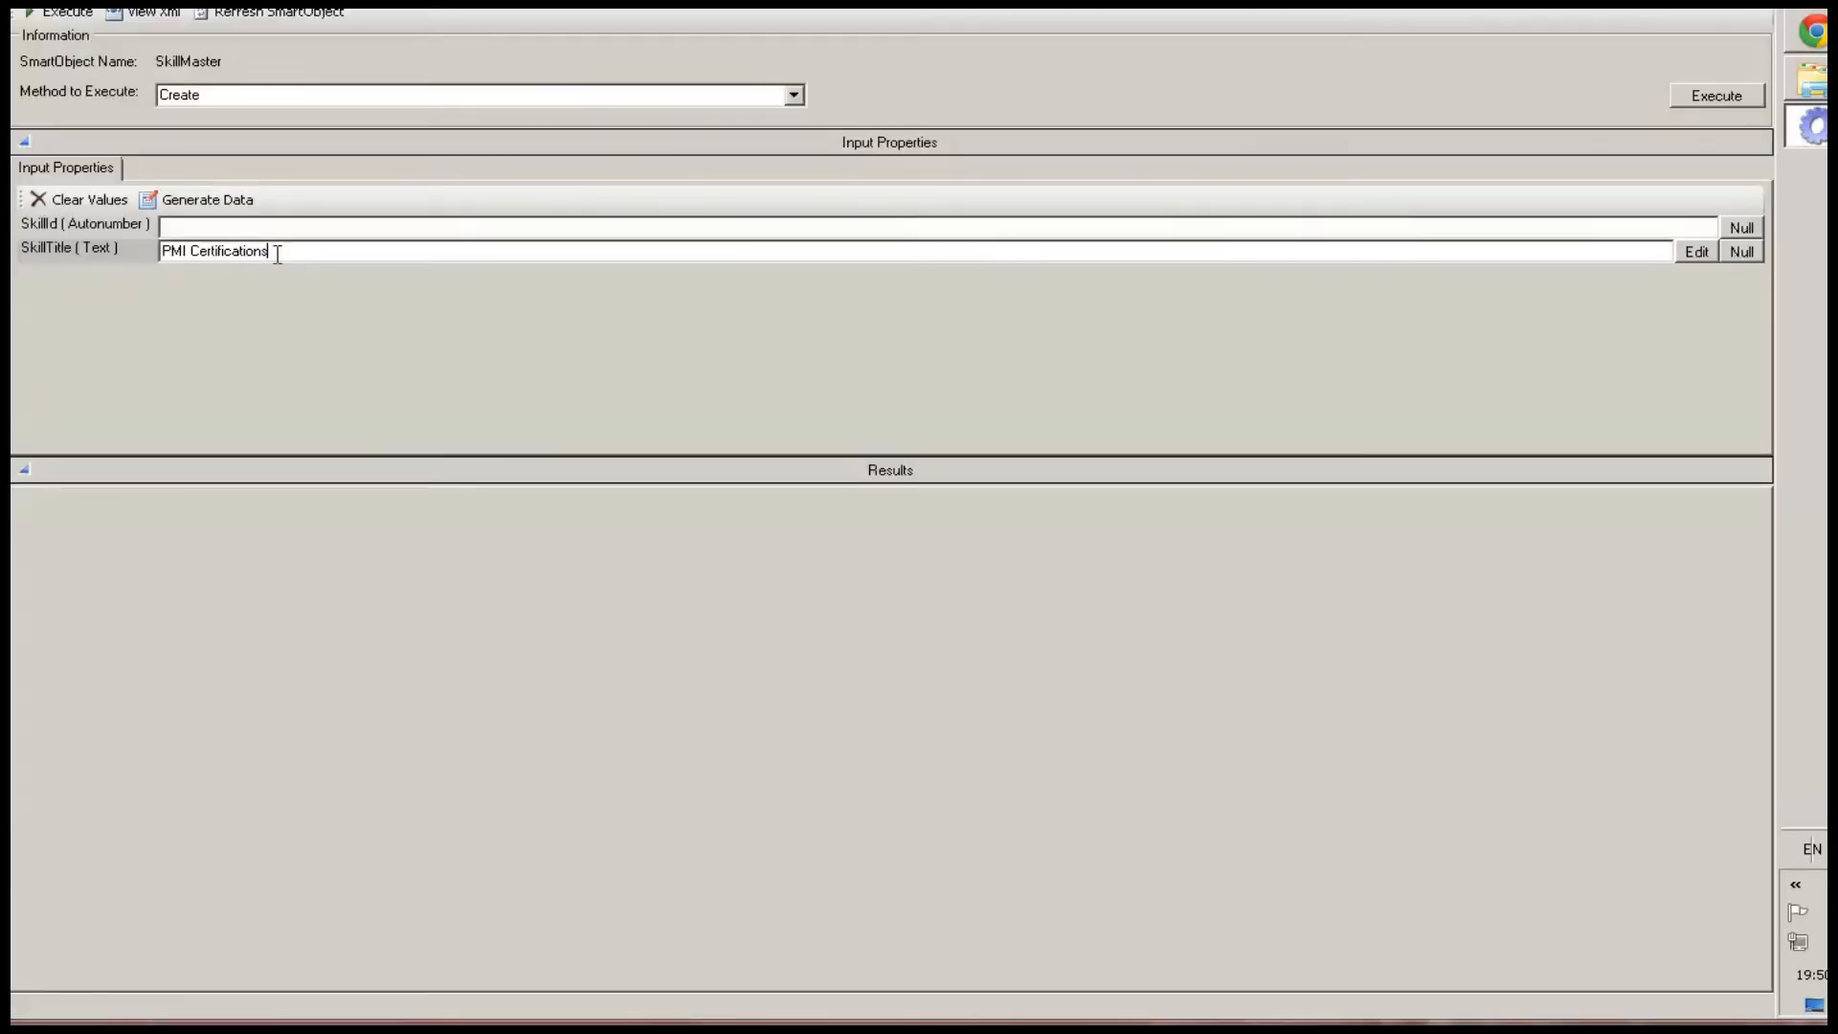
{"action": "left_click", "coordinate": [1704, 96]}
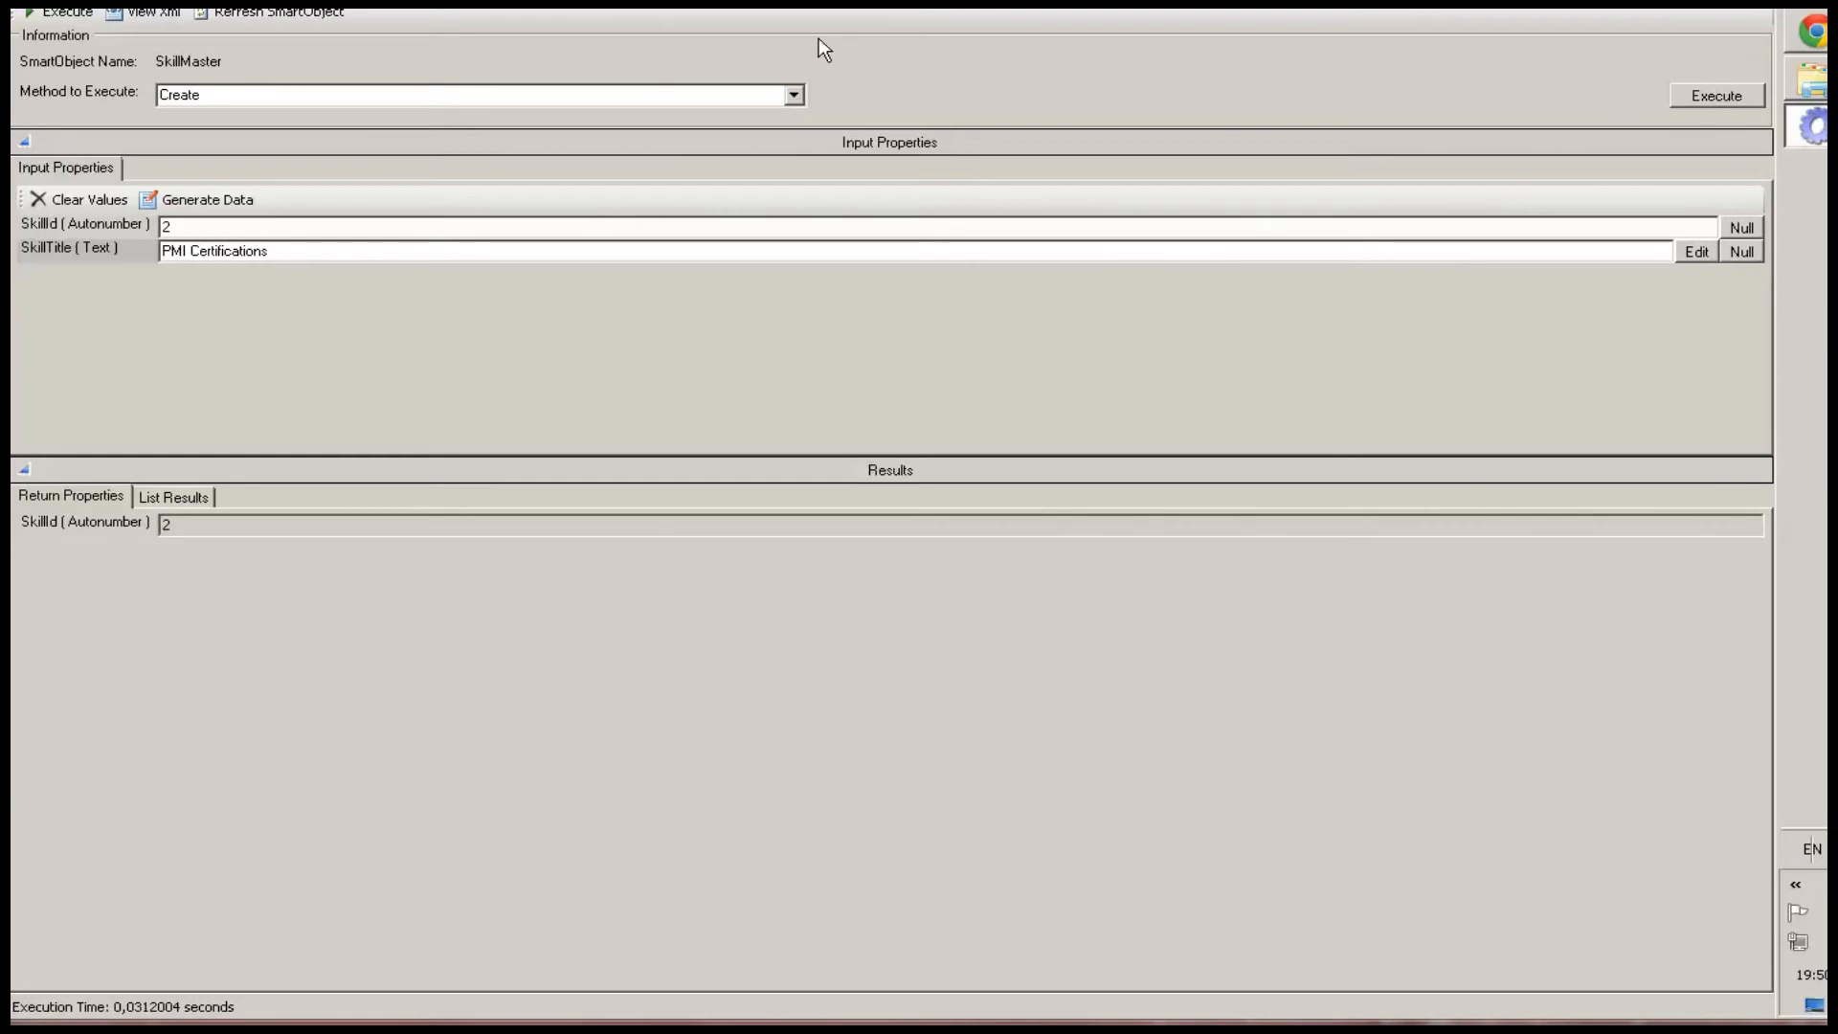
Run the SkillMaster Get List method to list the stored records
{"action": "left_click", "coordinate": [792, 95]}
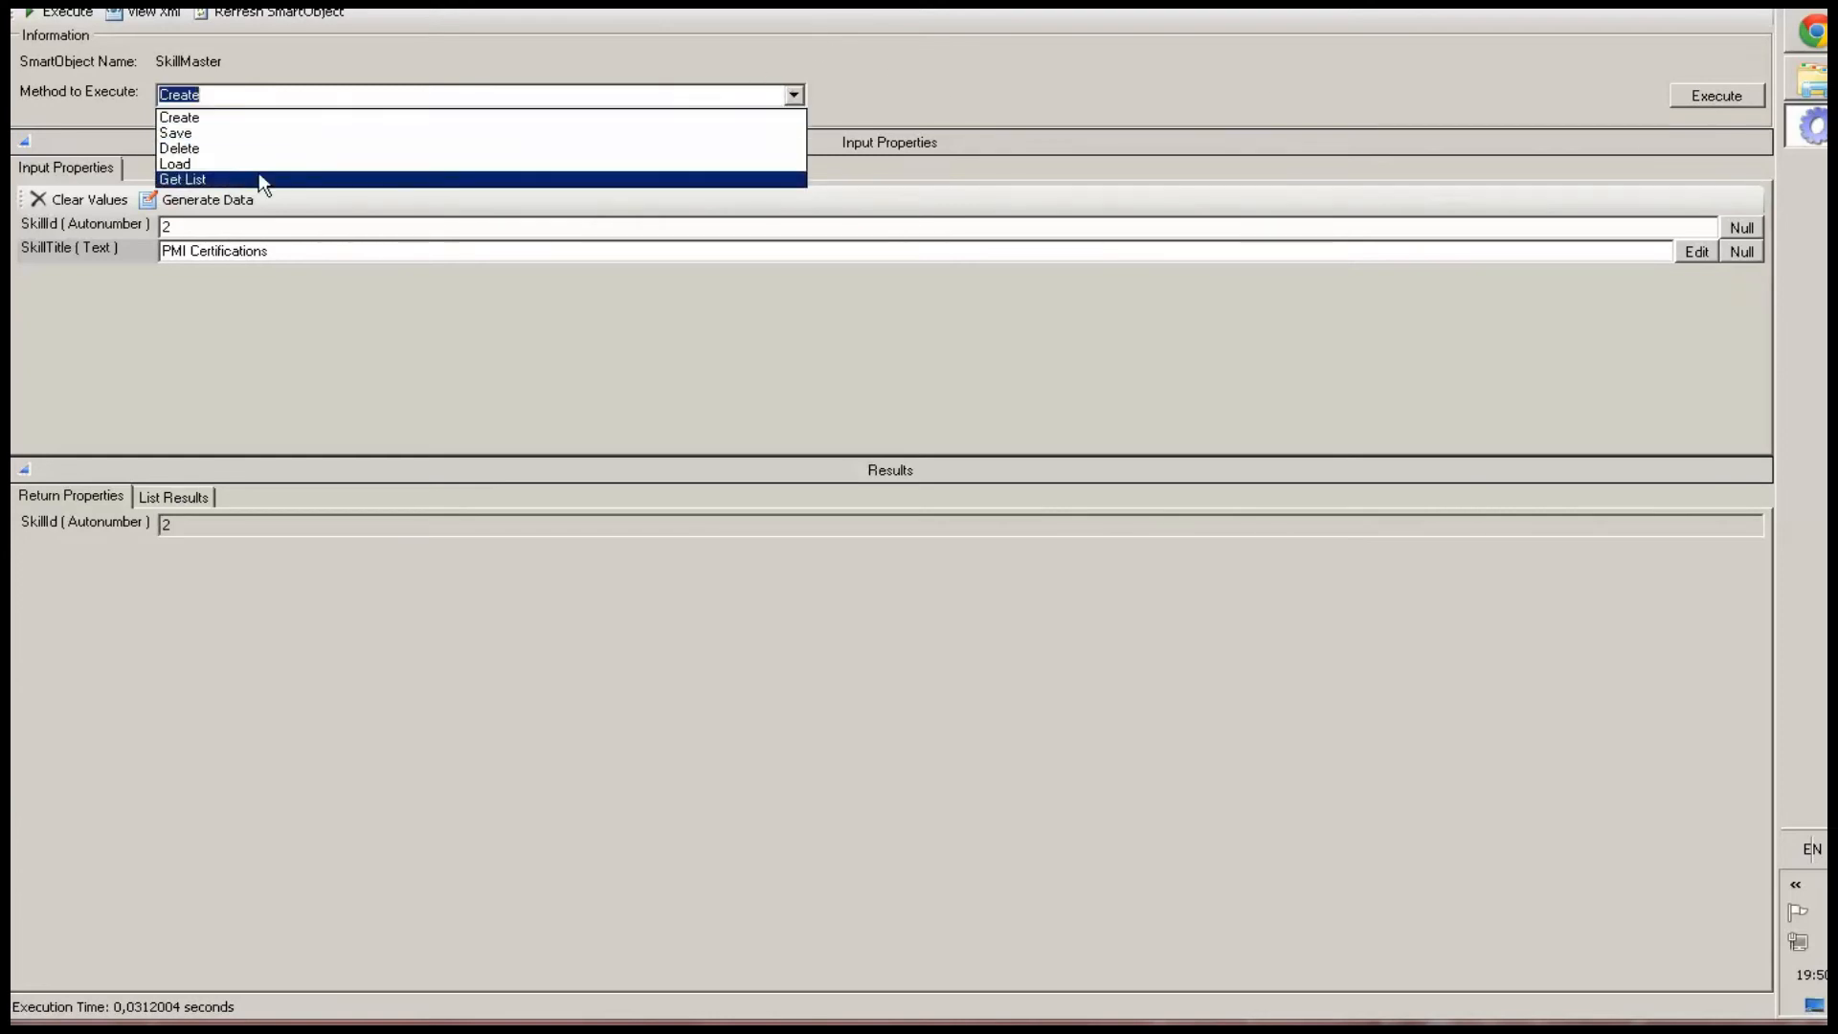
{"action": "left_click", "coordinate": [258, 176]}
{"action": "left_click", "coordinate": [1735, 95]}
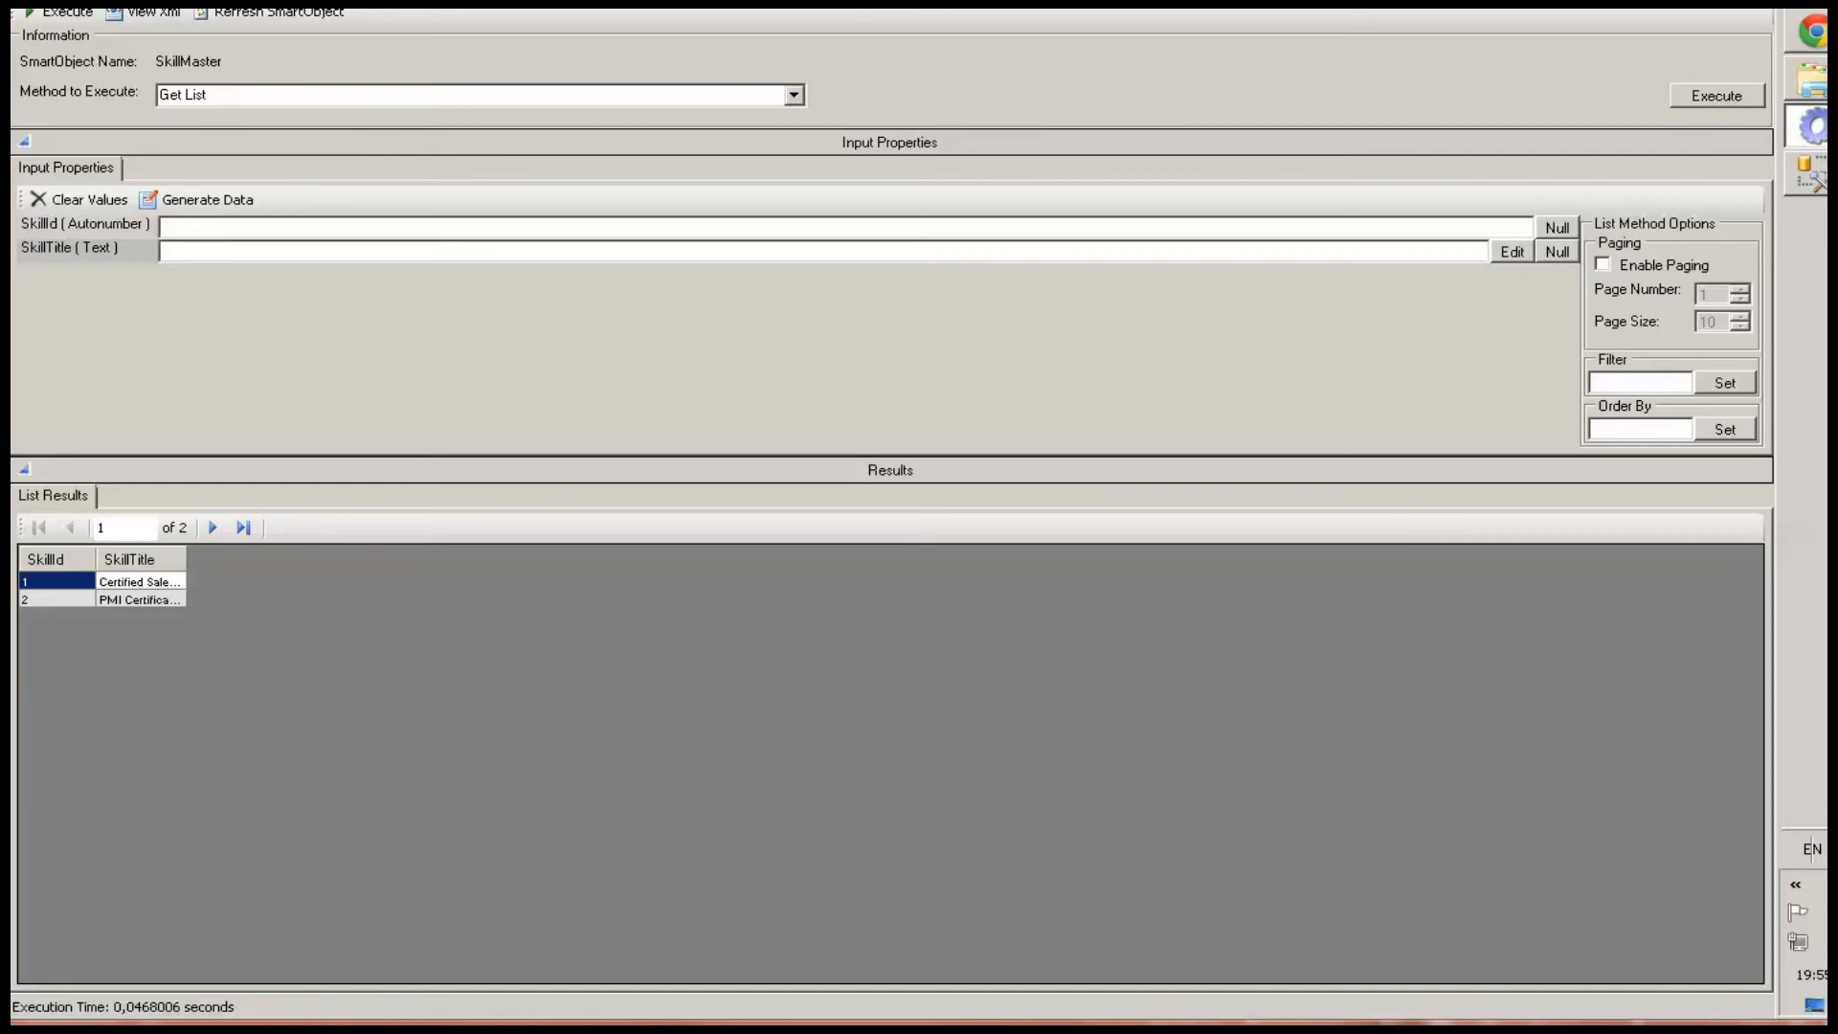
Add C#, .NET, Azure, QTP, Silk Performer and TestCast to the SkillMaster database table and re-run the query
{"action": "left_click", "coordinate": [1807, 172]}
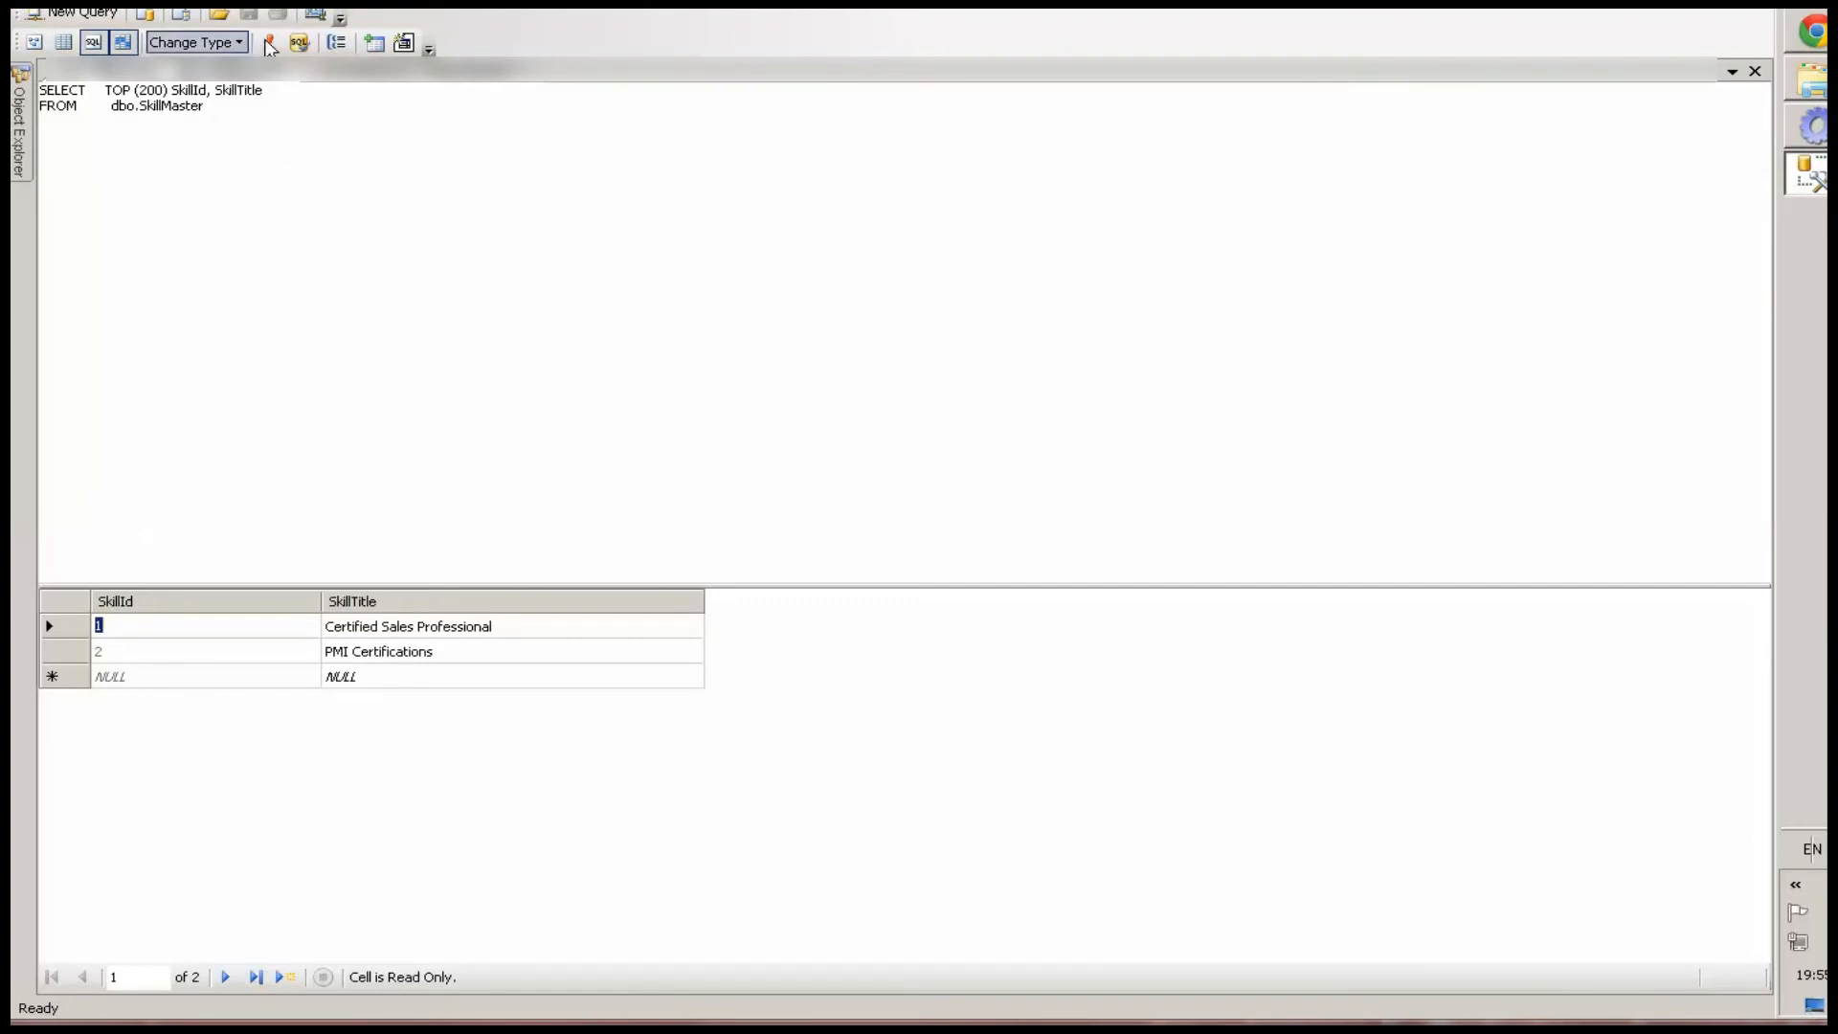
{"action": "left_click", "coordinate": [73, 678]}
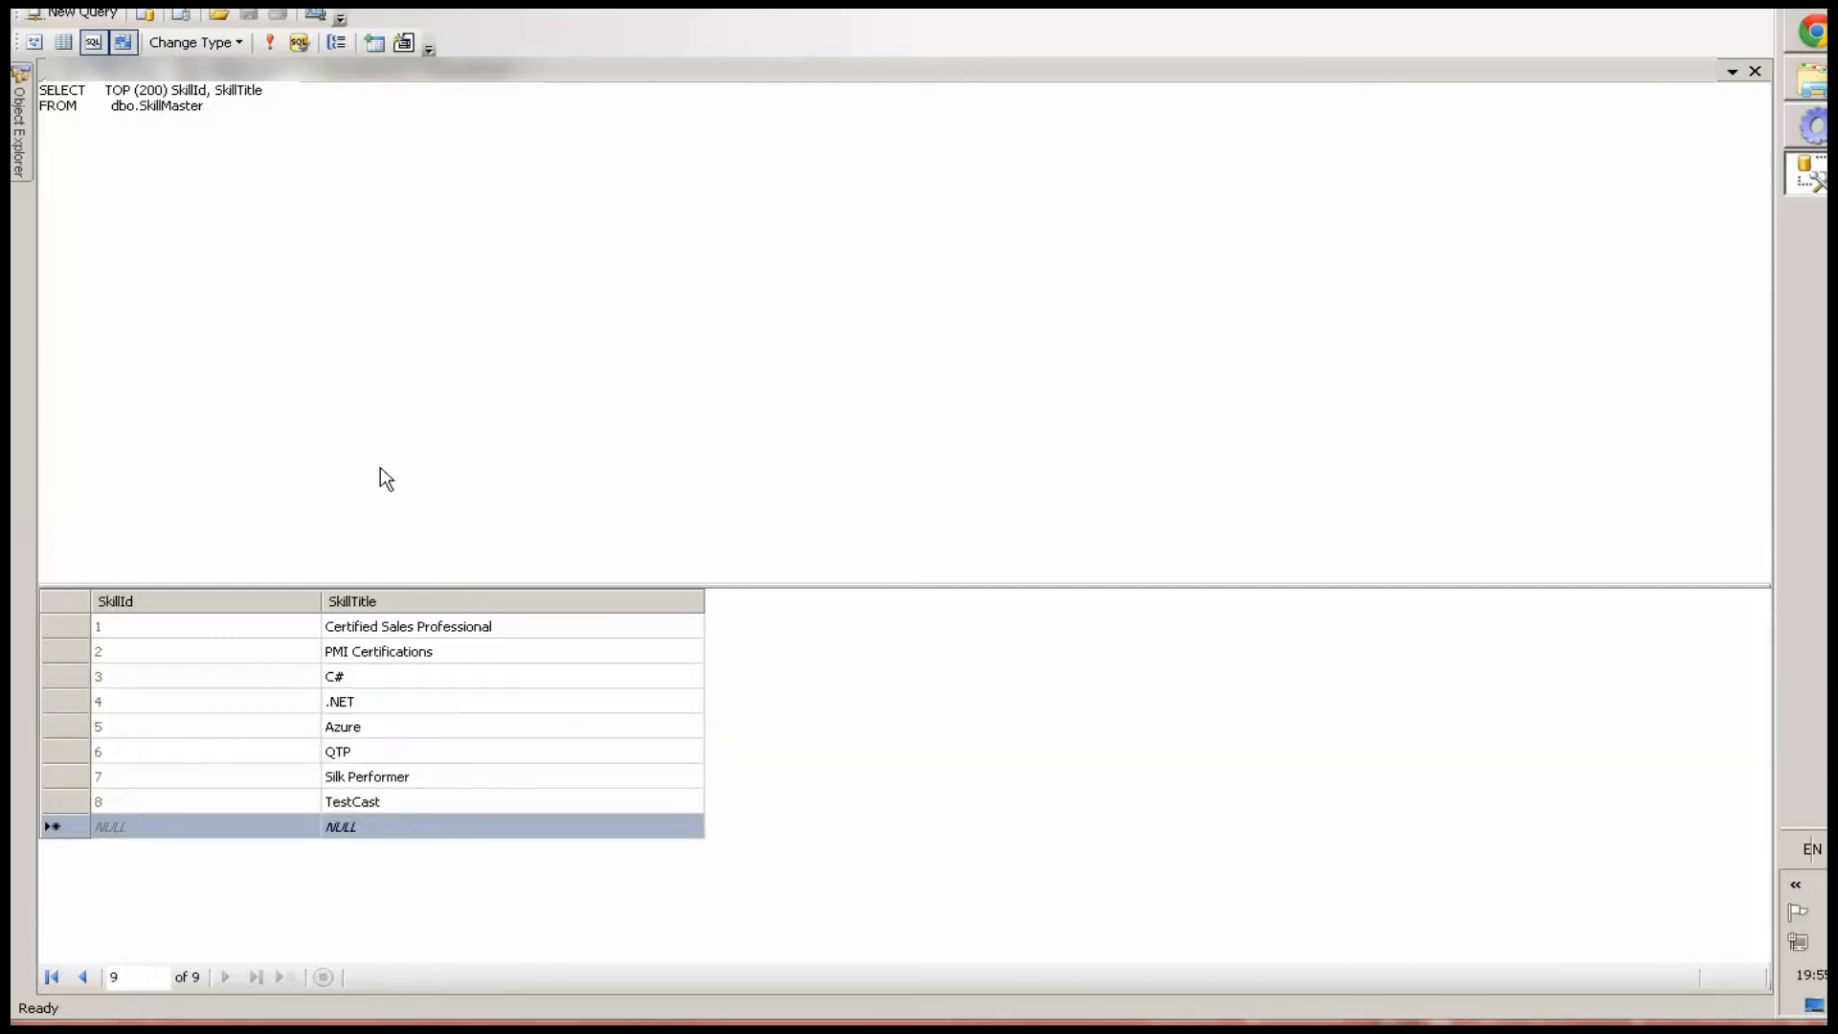
{"action": "left_click", "coordinate": [271, 43]}
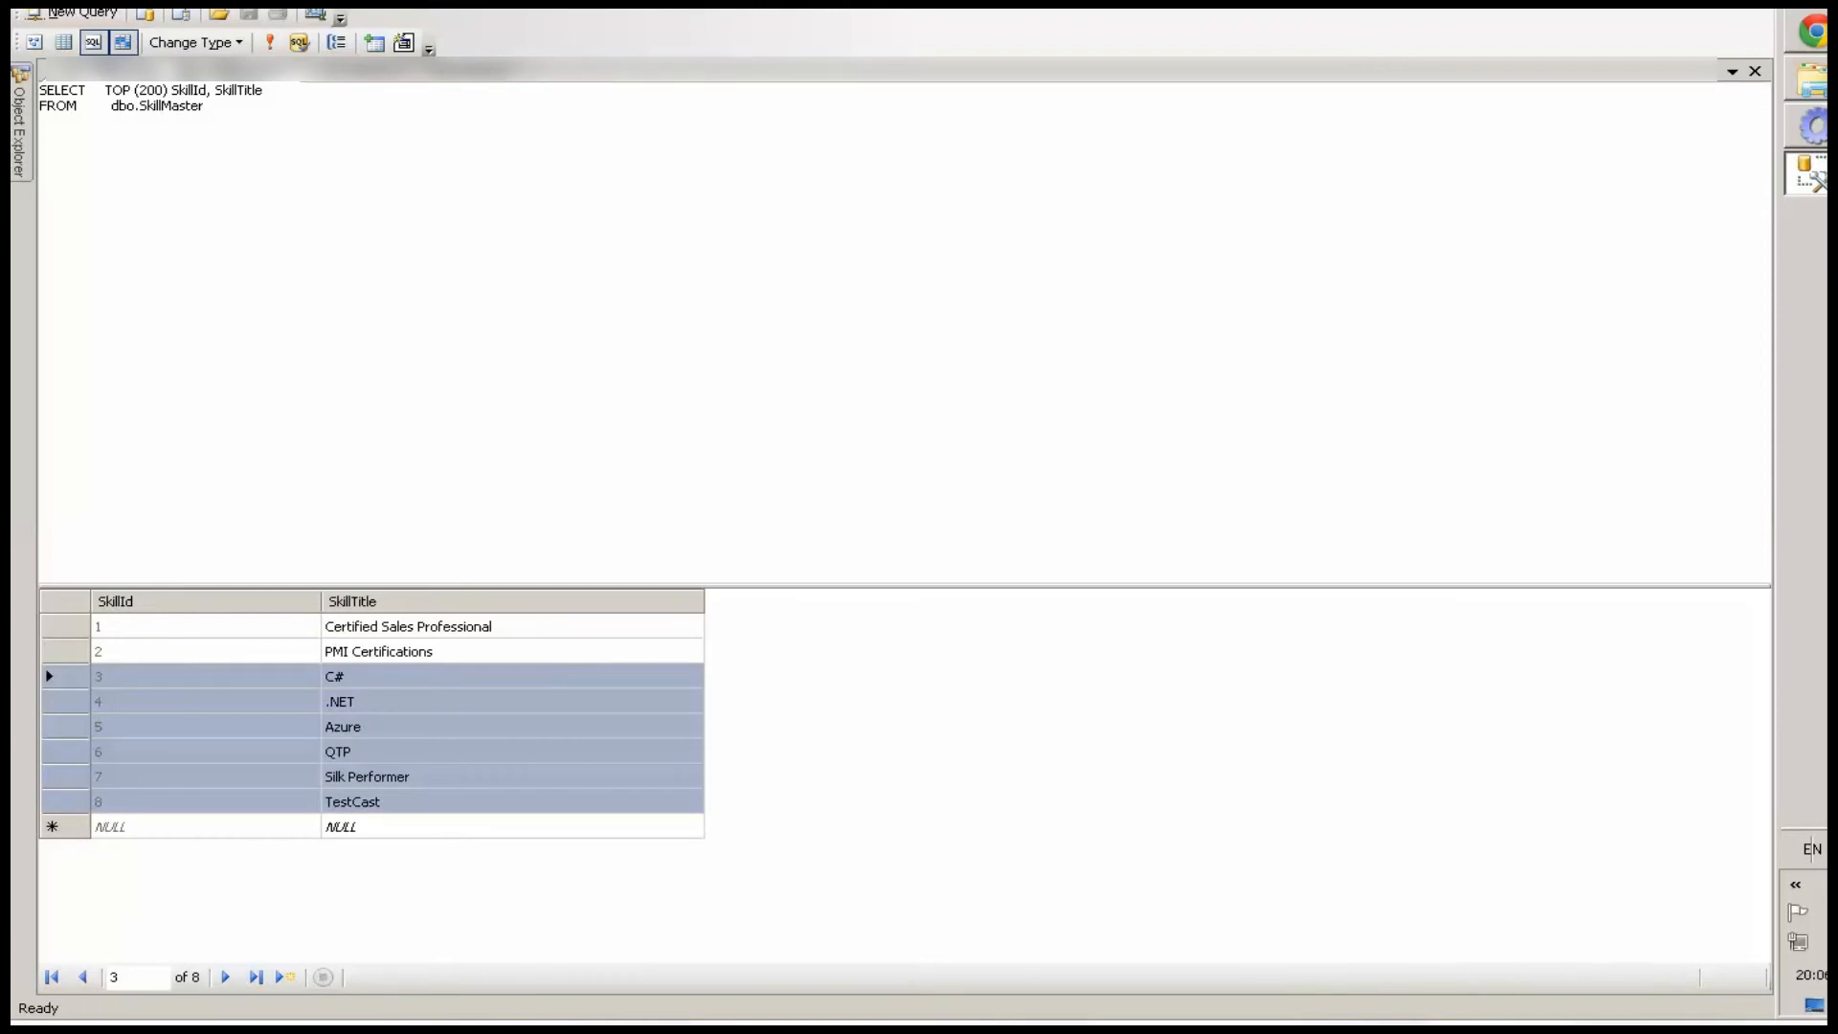
In Excel, copy the employee data rows A4:K22 from the EmployeeInformationMaster sheet and minimize the workbook
{"action": "key", "text": "alt+Tab"}
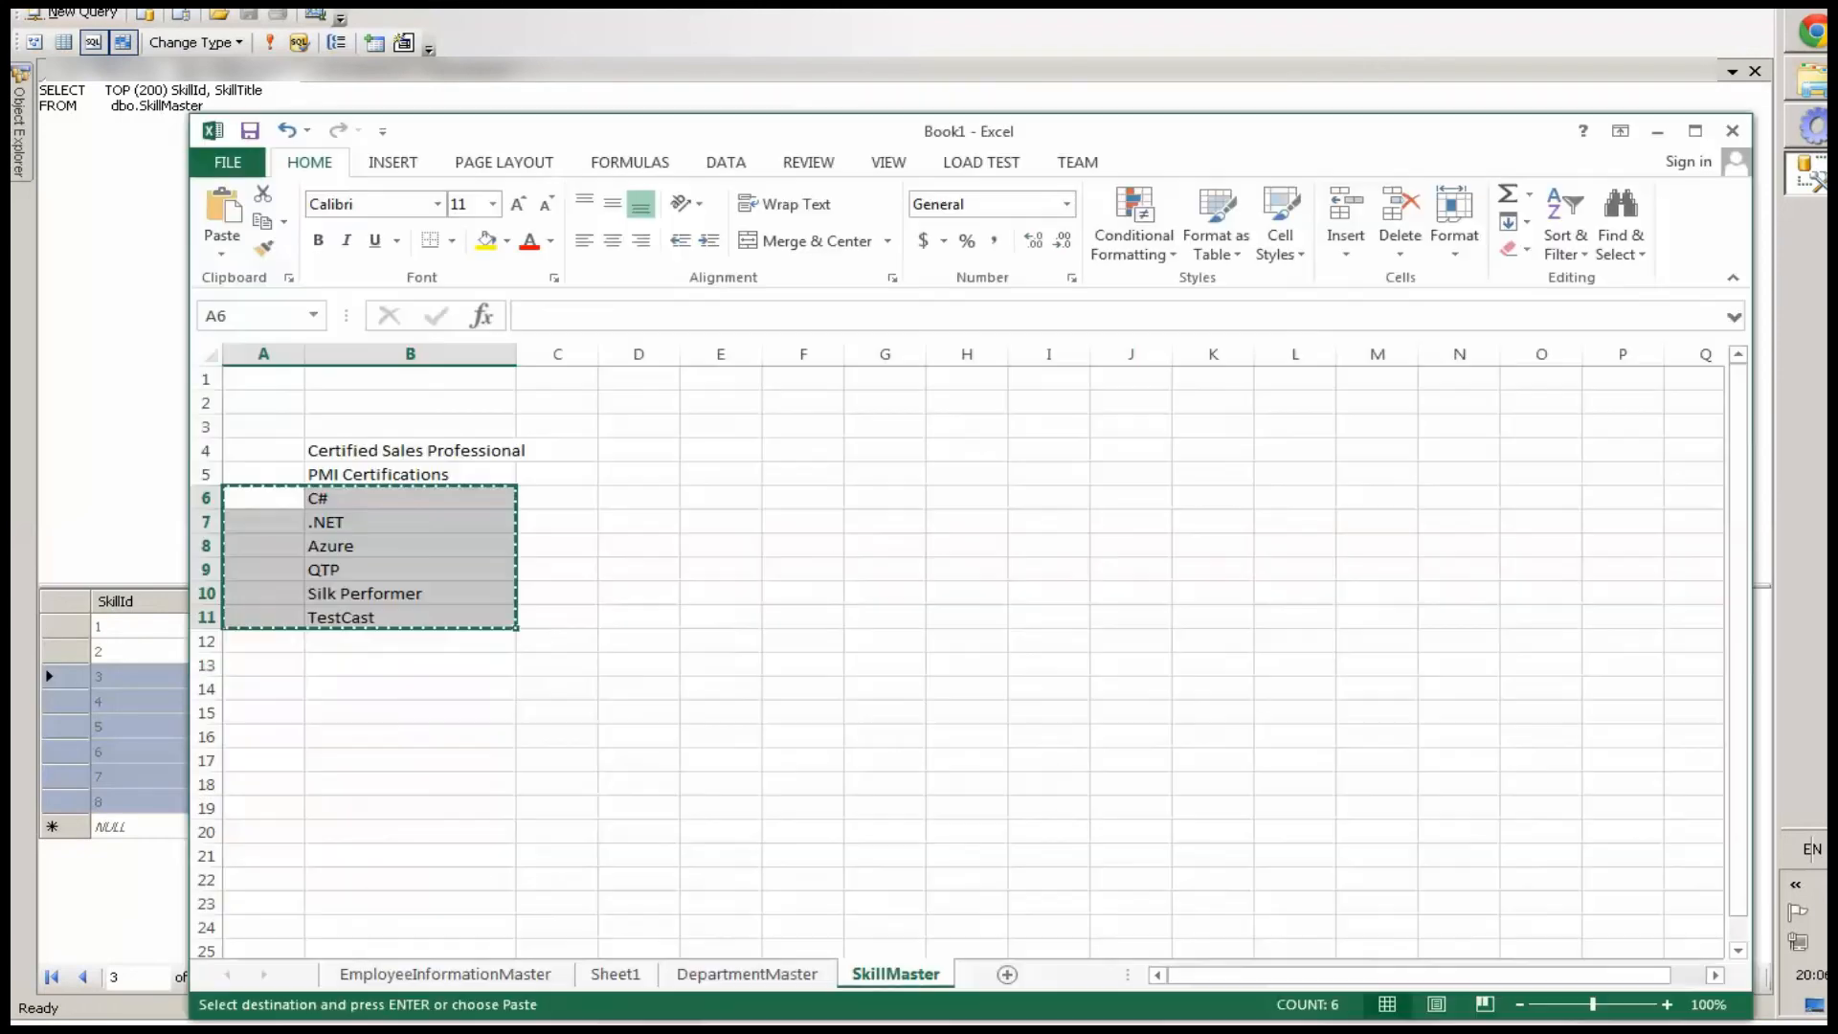
{"action": "left_click", "coordinate": [512, 974]}
{"action": "left_click", "coordinate": [246, 452]}
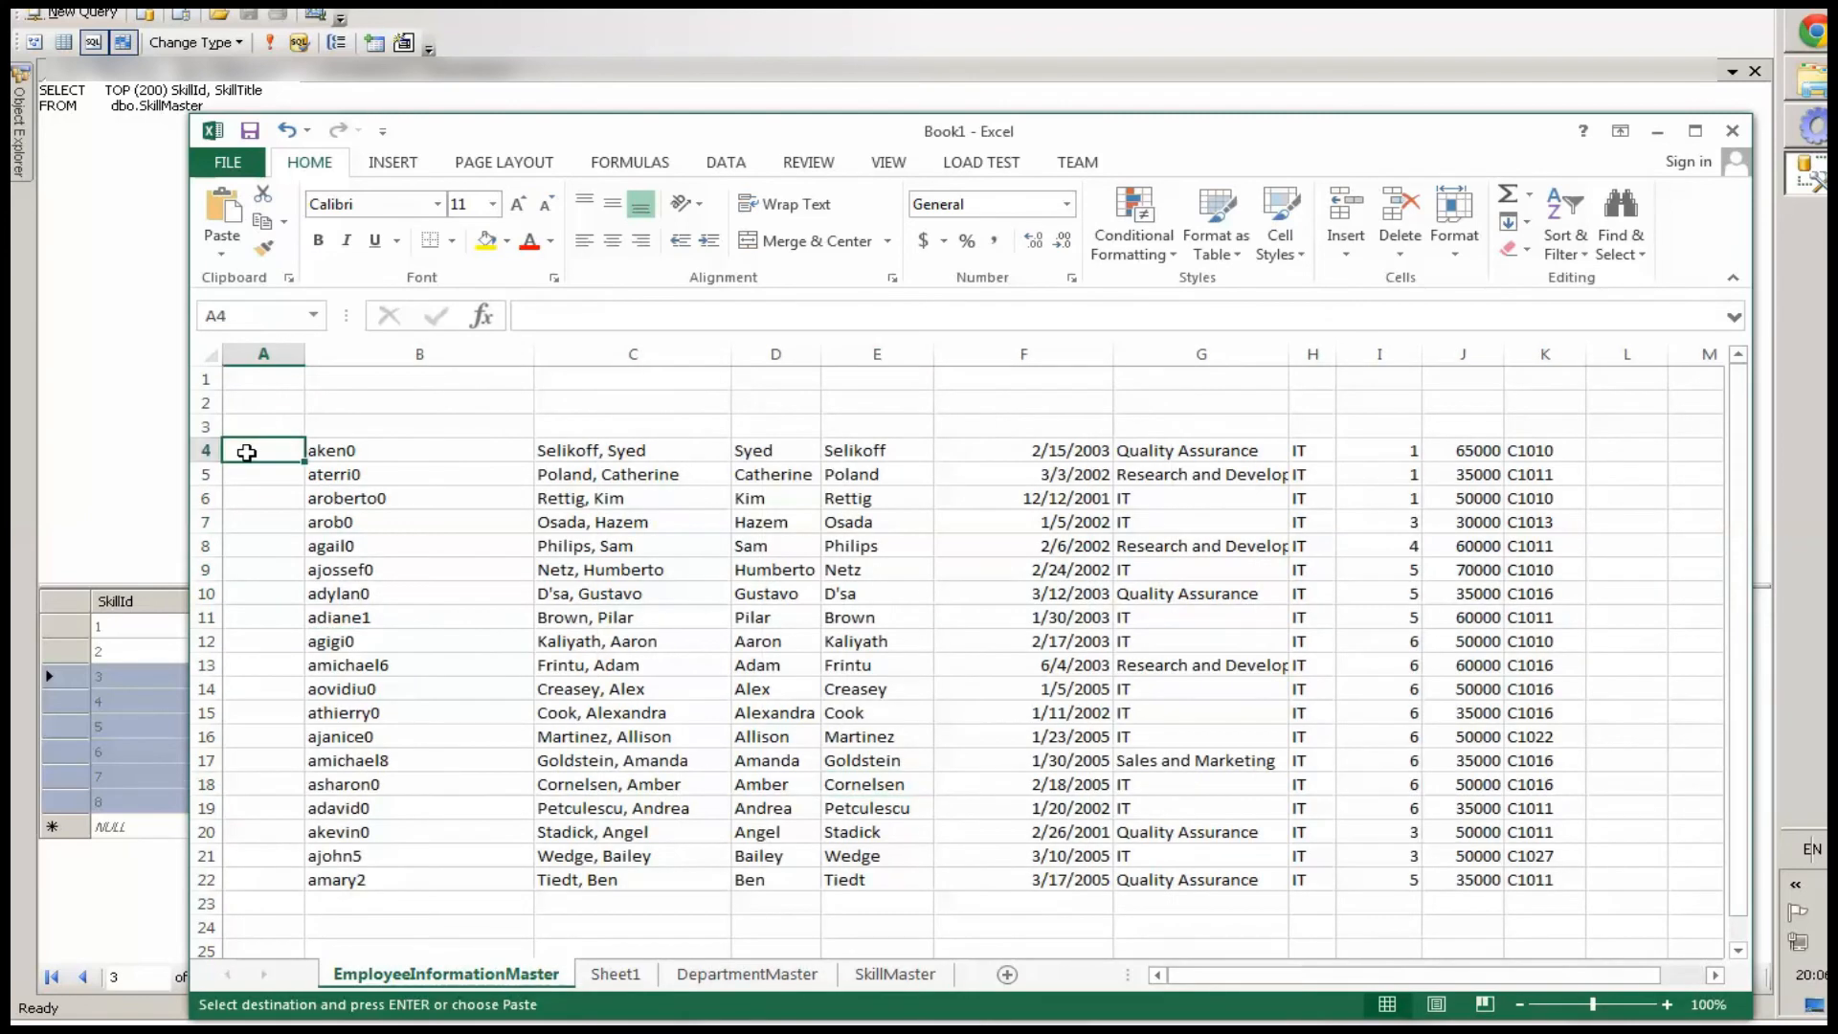
{"action": "key", "text": "shift+Right"}
{"action": "key", "text": "shift+Right"}
{"action": "key", "text": "shift+Right"}
{"action": "key", "text": "shift+Right"}
{"action": "key", "text": "shift+Right"}
{"action": "key", "text": "shift+Right"}
{"action": "key", "text": "shift+Right"}
{"action": "key", "text": "shift+Right"}
{"action": "key", "text": "shift+Right"}
{"action": "key", "text": "shift+Right"}
{"action": "key", "text": "shift+Down"}
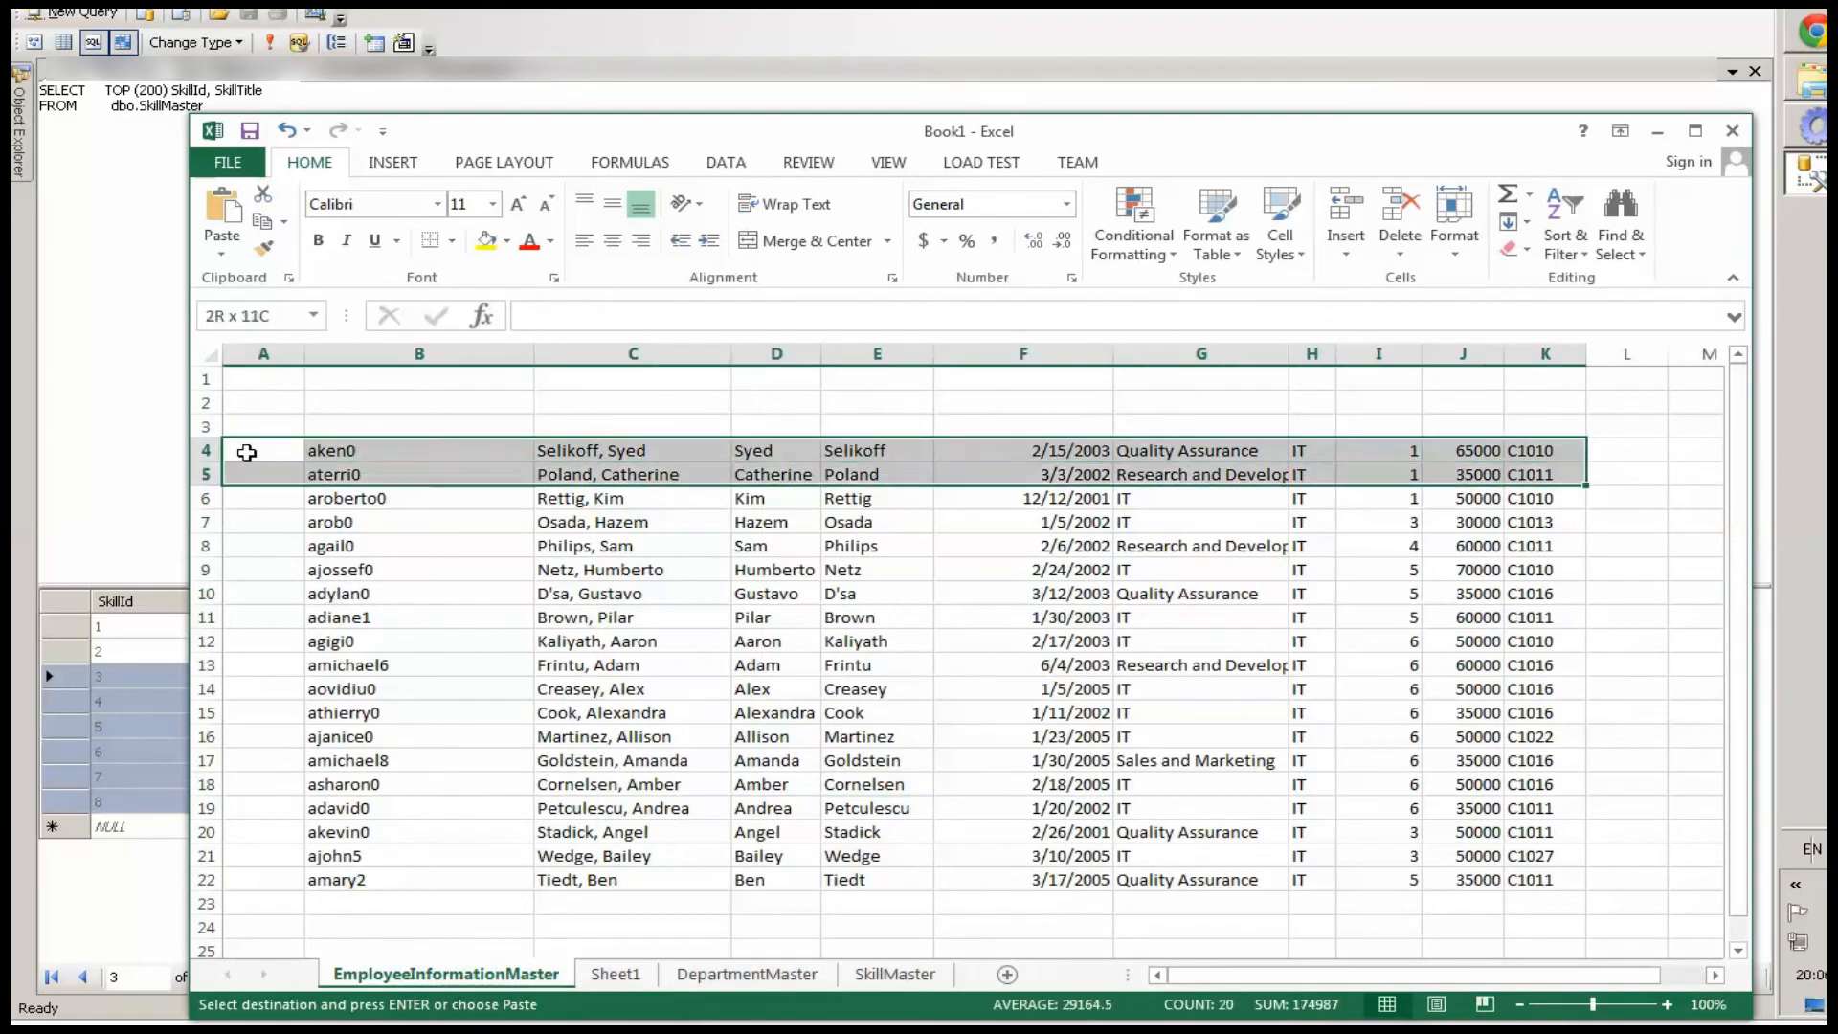
{"action": "key", "text": "shift+Down"}
{"action": "key", "text": "shift+Down"}
{"action": "key", "text": "shift+Down"}
{"action": "key", "text": "shift+Down"}
{"action": "key", "text": "shift+Down"}
{"action": "key", "text": "shift+Down"}
{"action": "key", "text": "shift+Down"}
{"action": "key", "text": "shift+Down"}
{"action": "key", "text": "shift+Down"}
{"action": "key", "text": "shift+Down"}
{"action": "key", "text": "shift+Down"}
{"action": "key", "text": "shift+Down"}
{"action": "key", "text": "shift+Down"}
{"action": "key", "text": "shift+Down"}
{"action": "key", "text": "shift+Down"}
{"action": "key", "text": "shift+Down"}
{"action": "key", "text": "shift+Down"}
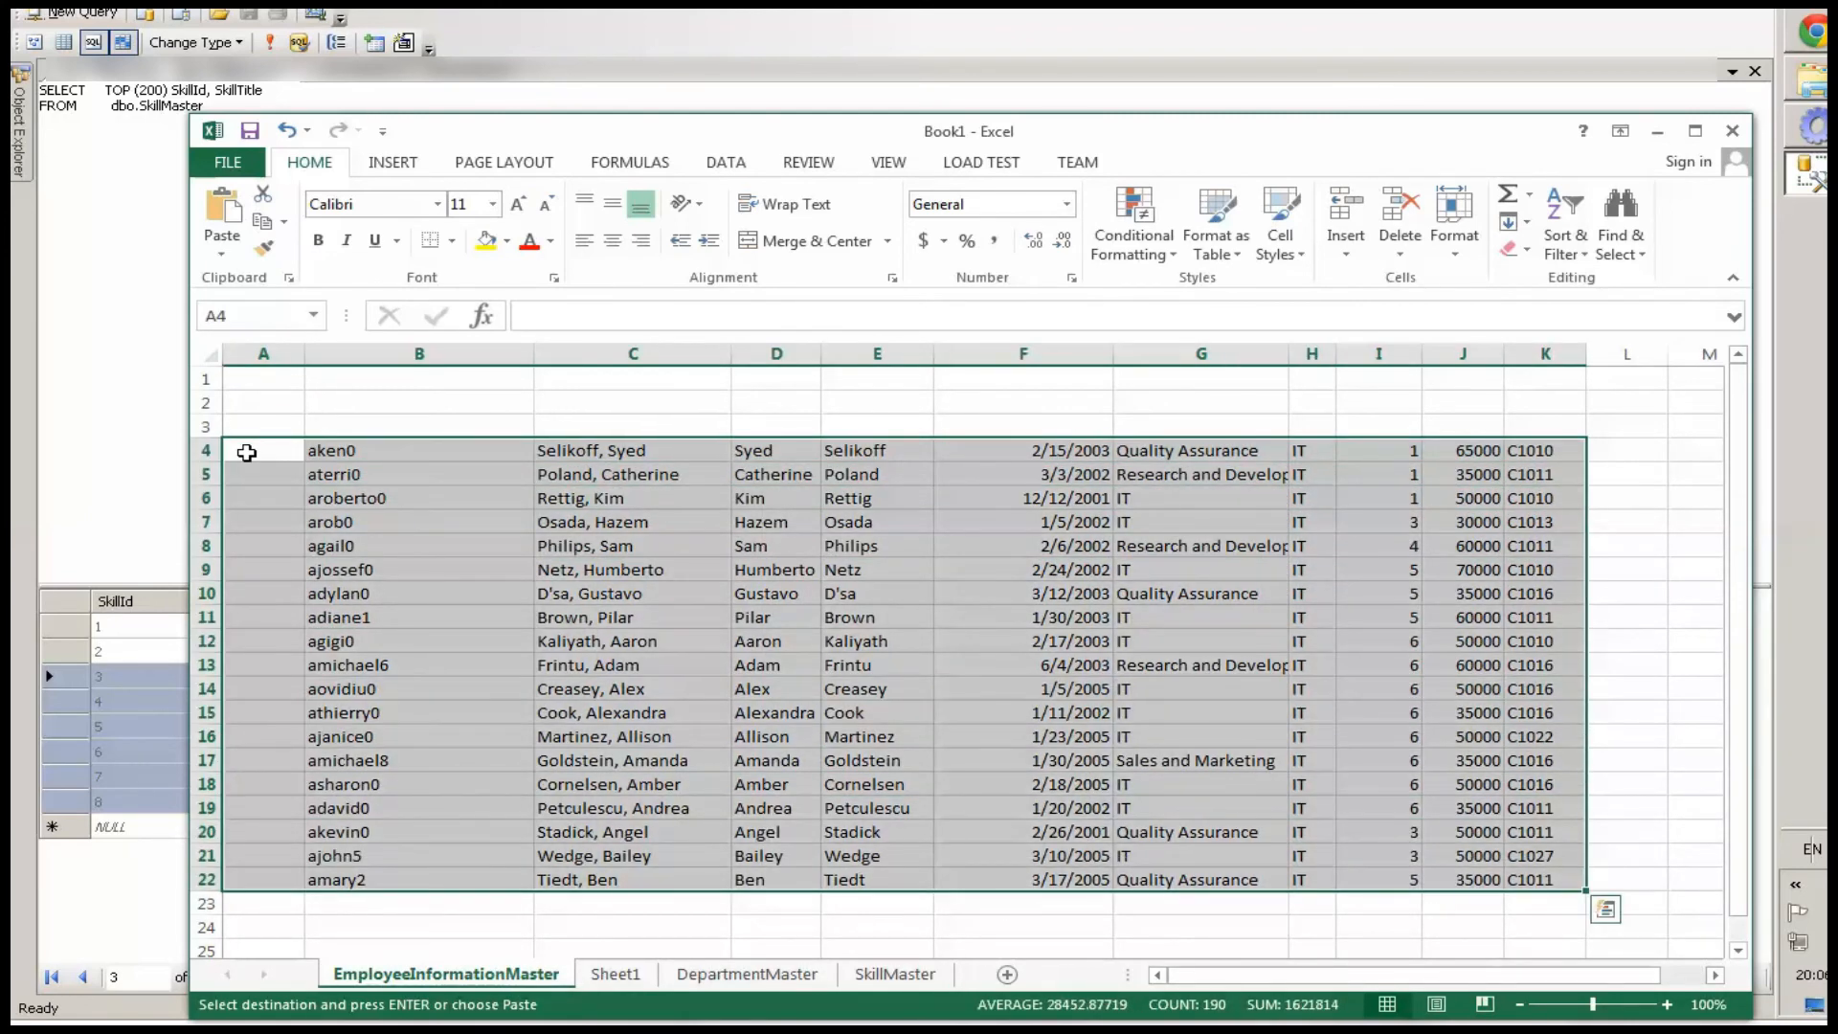
{"action": "key", "text": "ctrl+c"}
{"action": "left_click", "coordinate": [1657, 132]}
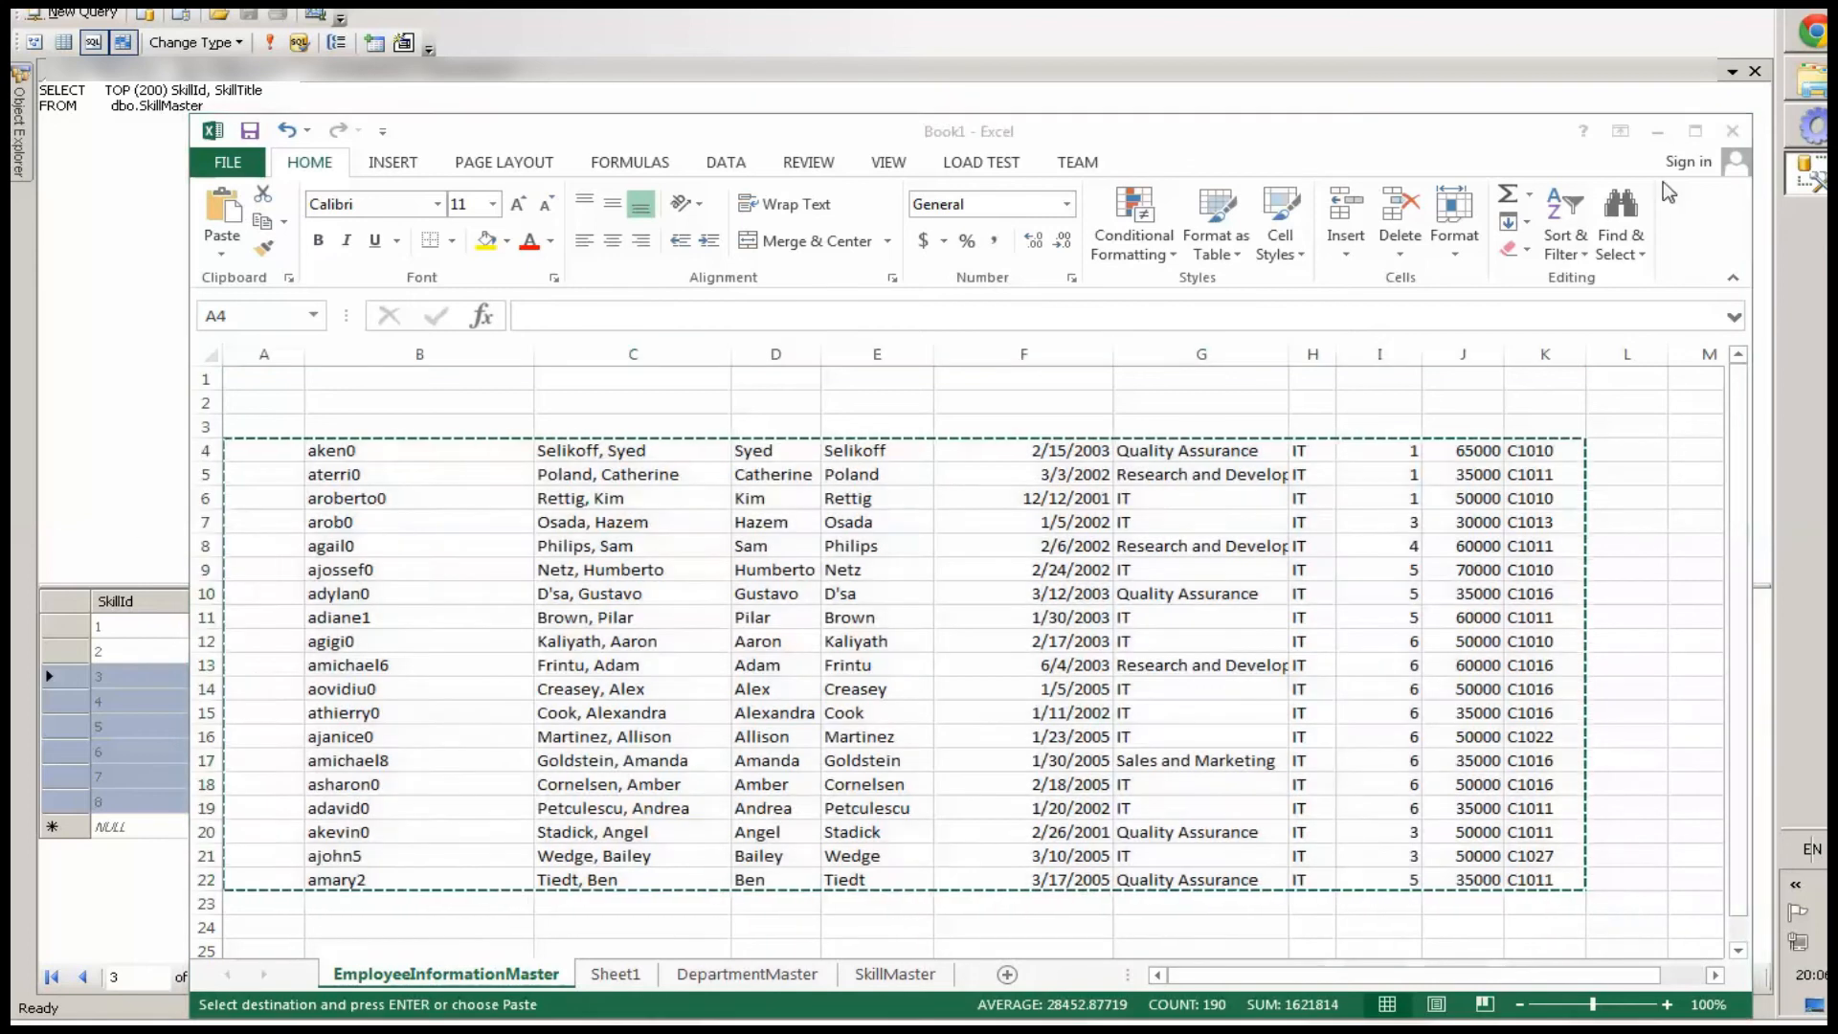
{"action": "left_click", "coordinate": [1658, 132]}
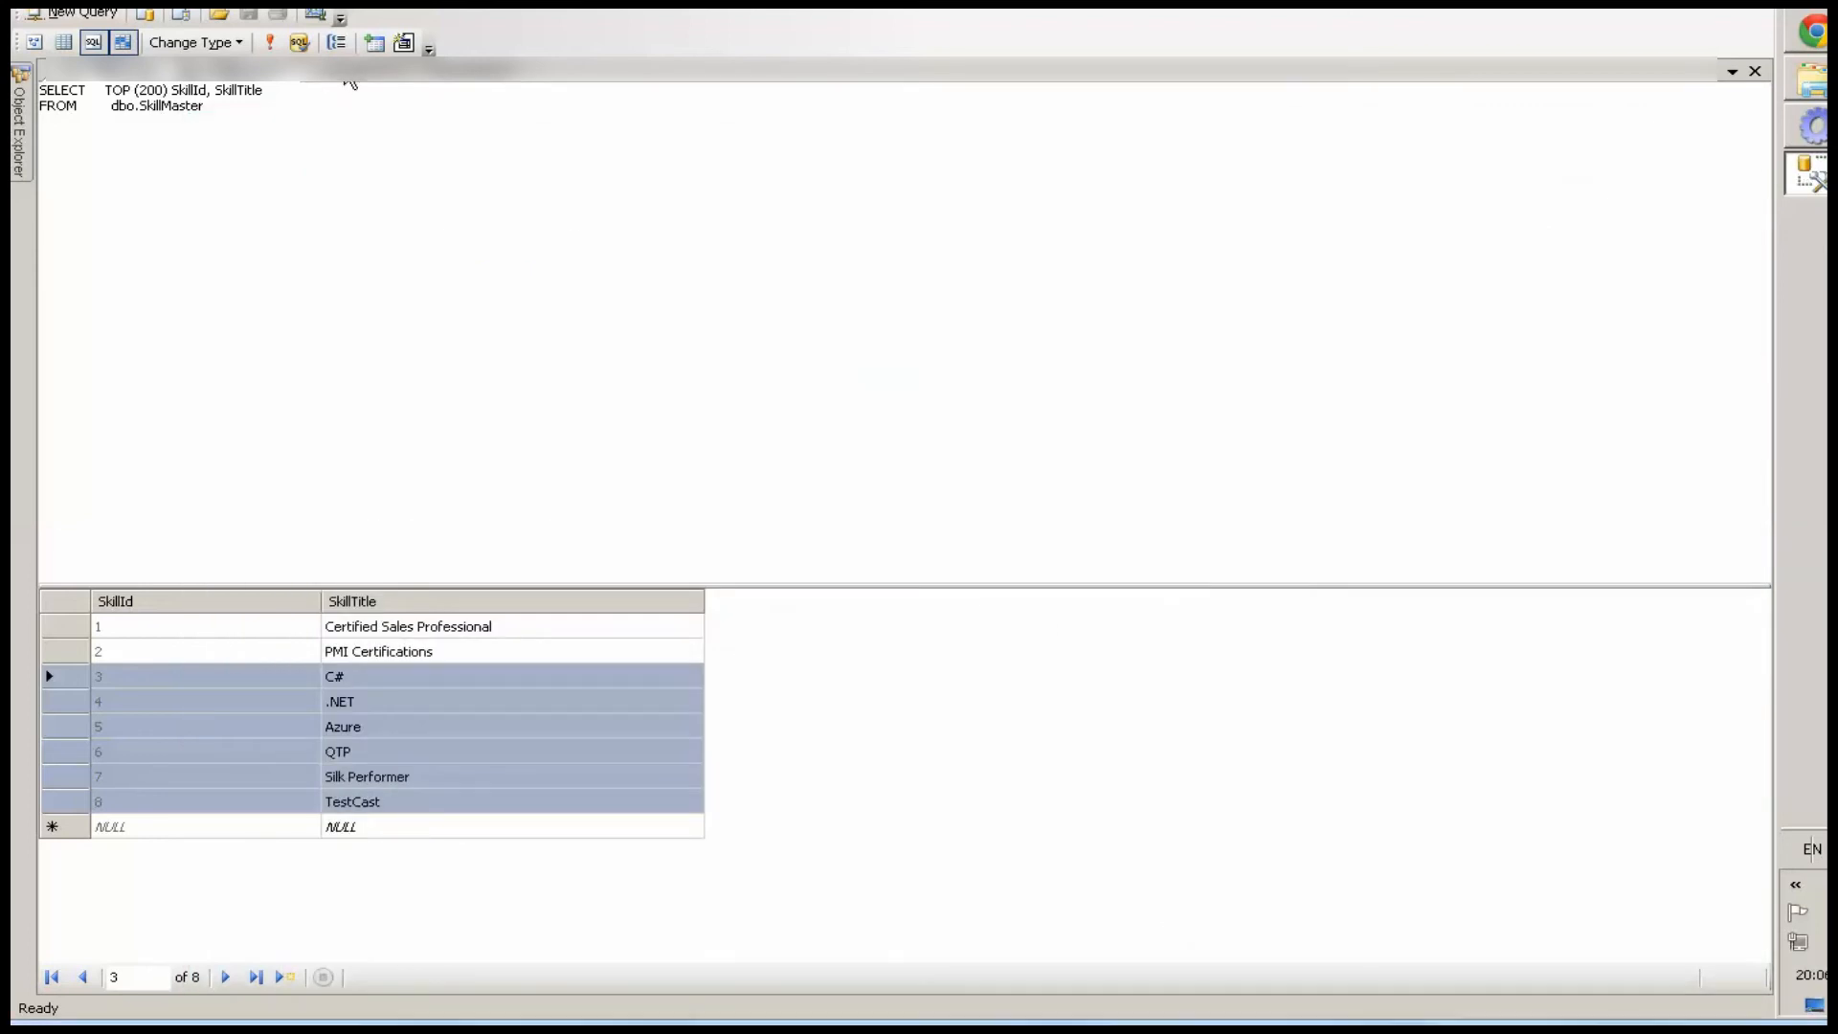
Open the EmployeeInformationMaster table and paste the copied employee rows into it
{"action": "left_click", "coordinate": [347, 76]}
{"action": "left_click", "coordinate": [63, 474]}
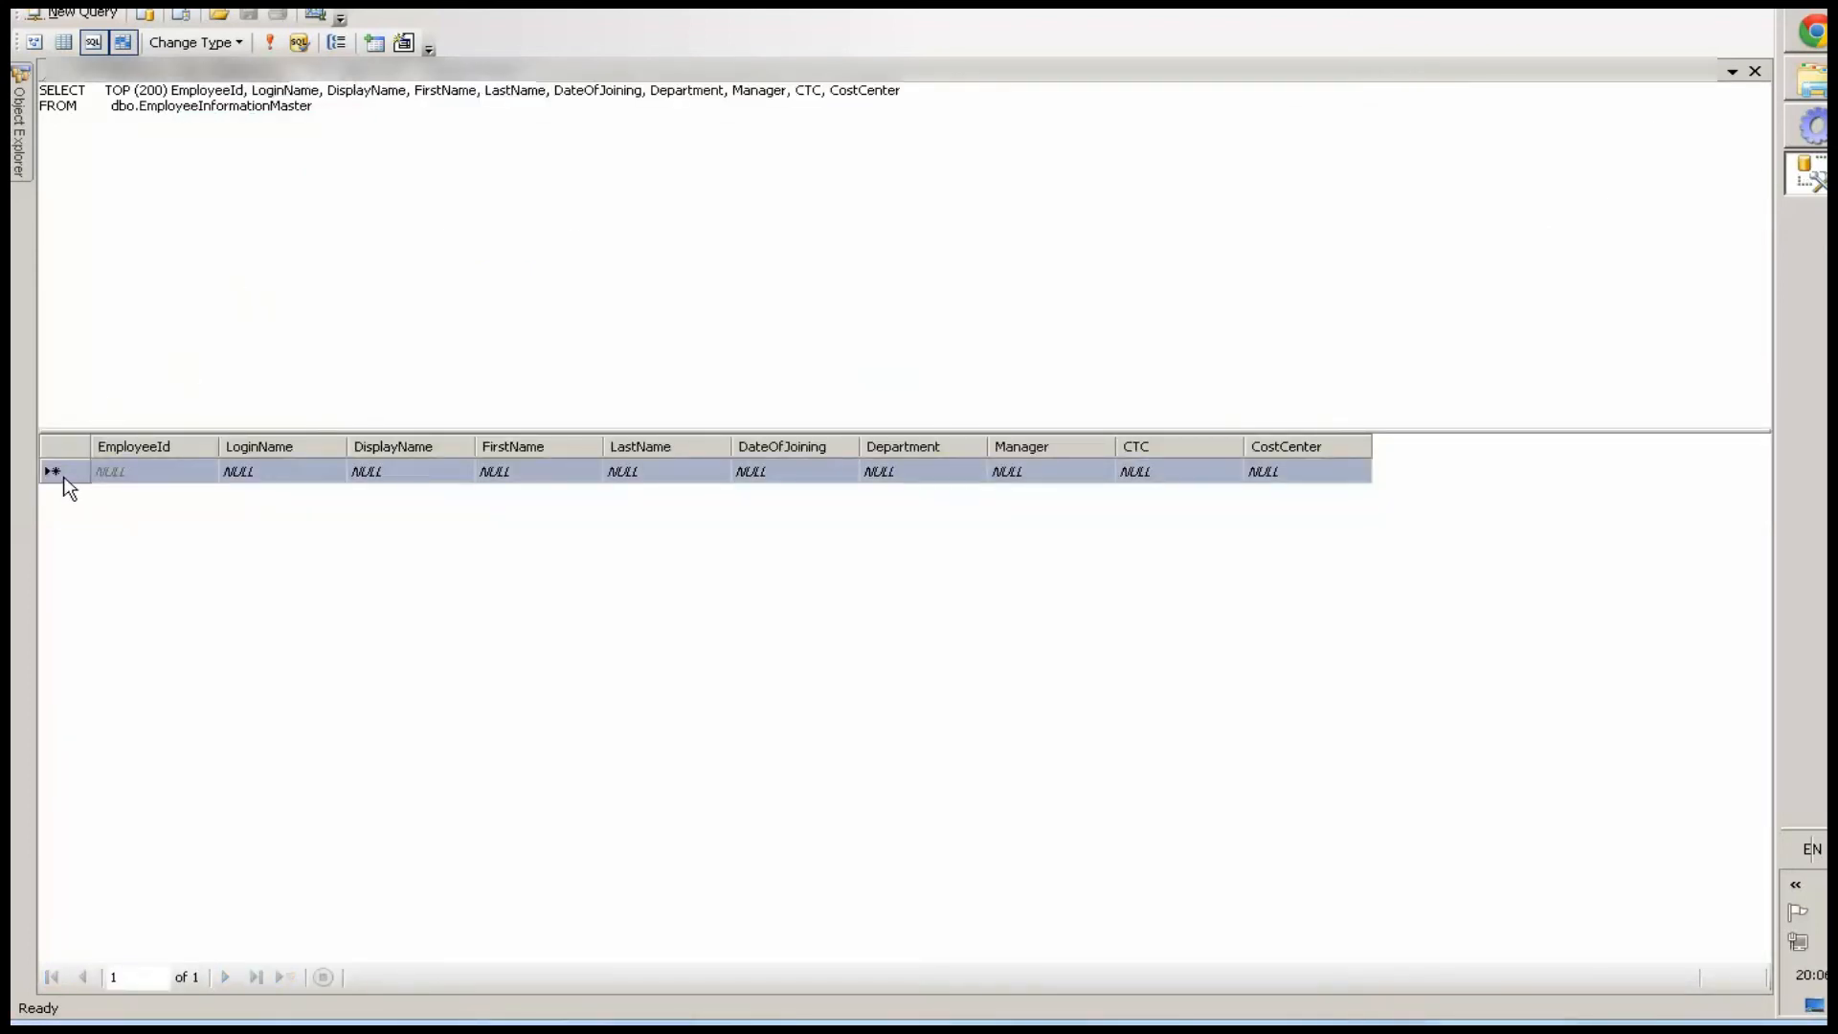
{"action": "key", "text": "ctrl+v"}
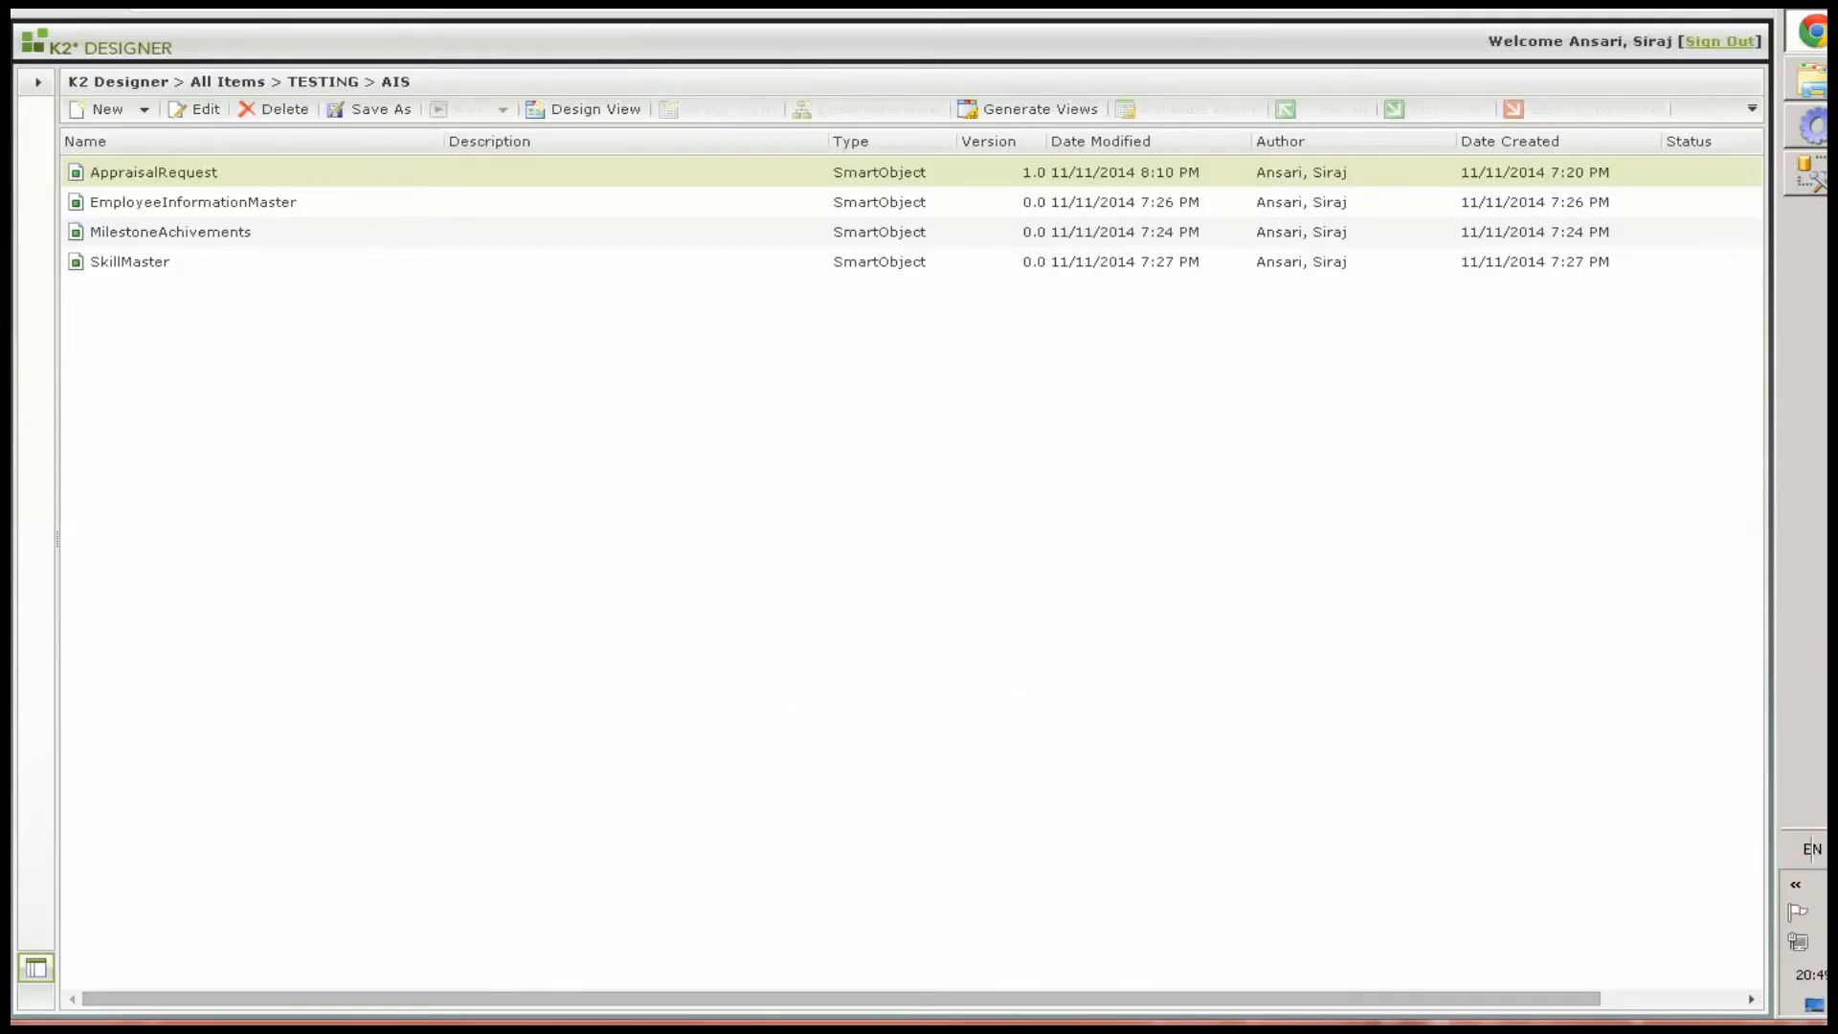
Start designing an item view named ViewAISRequest on the AppraisalRequest SmartObject
{"action": "right_click", "coordinate": [157, 175]}
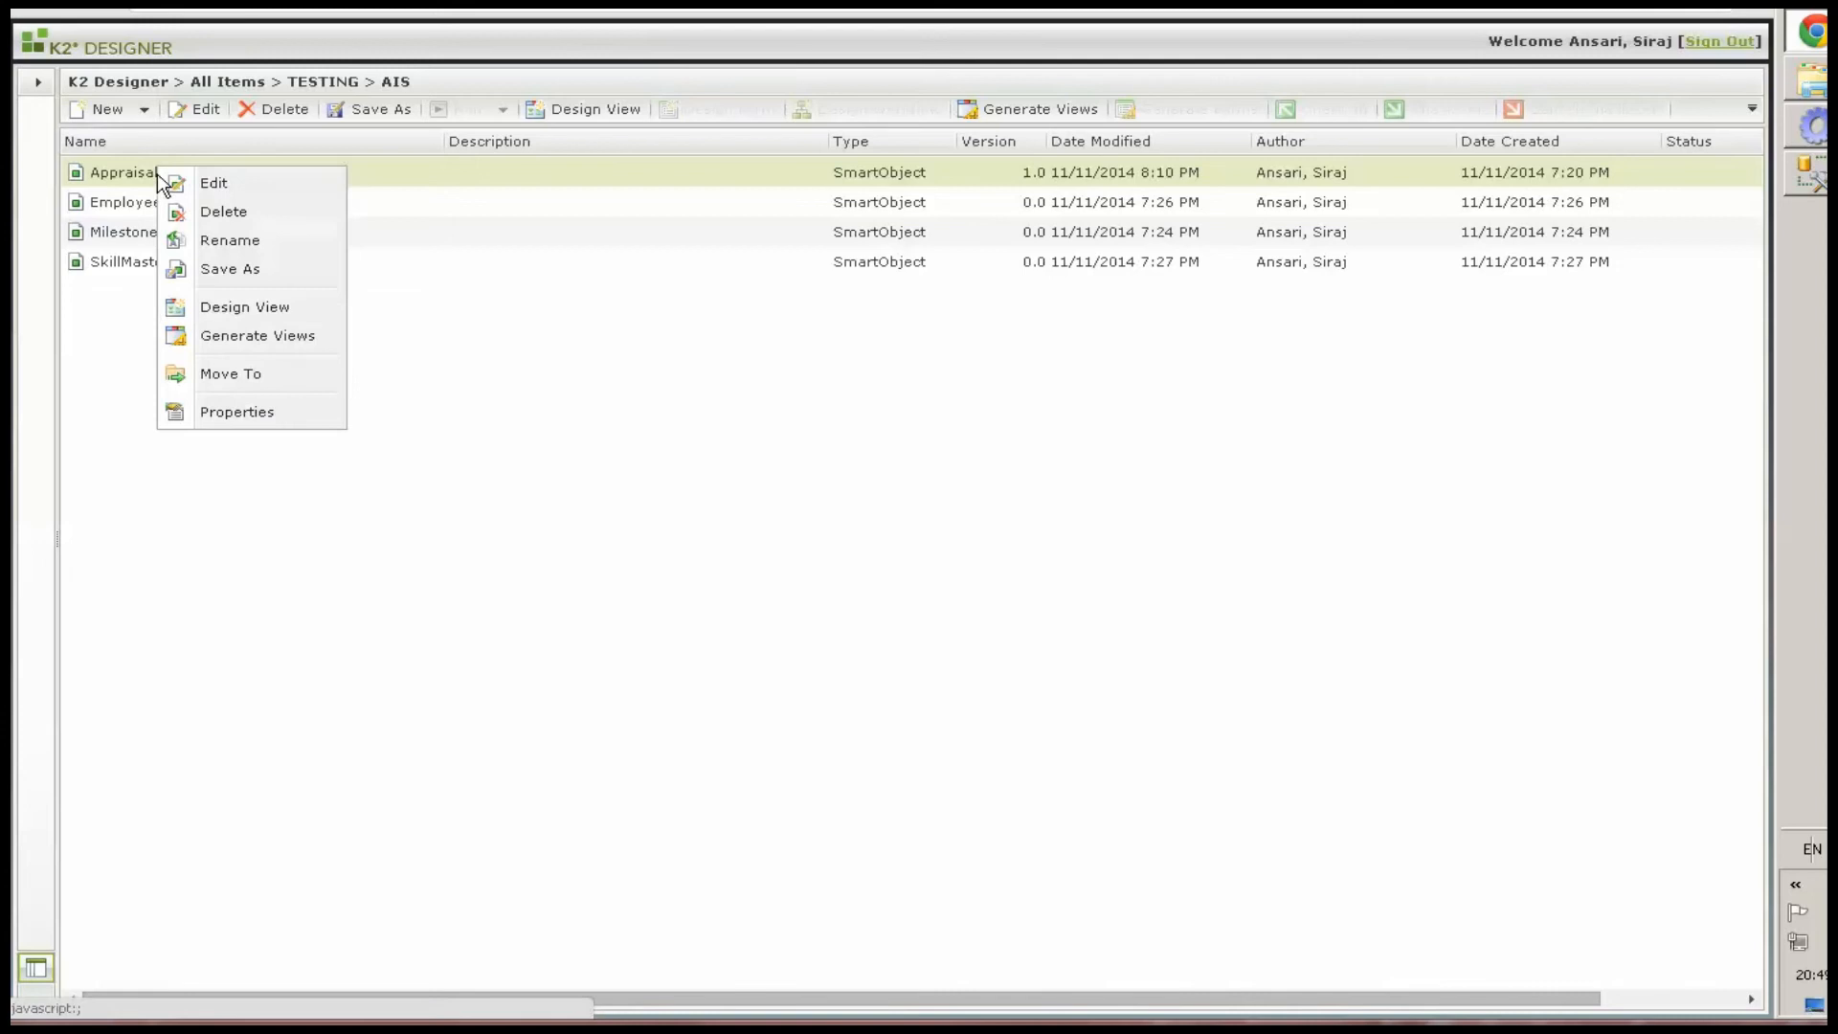
{"action": "left_click", "coordinate": [234, 308]}
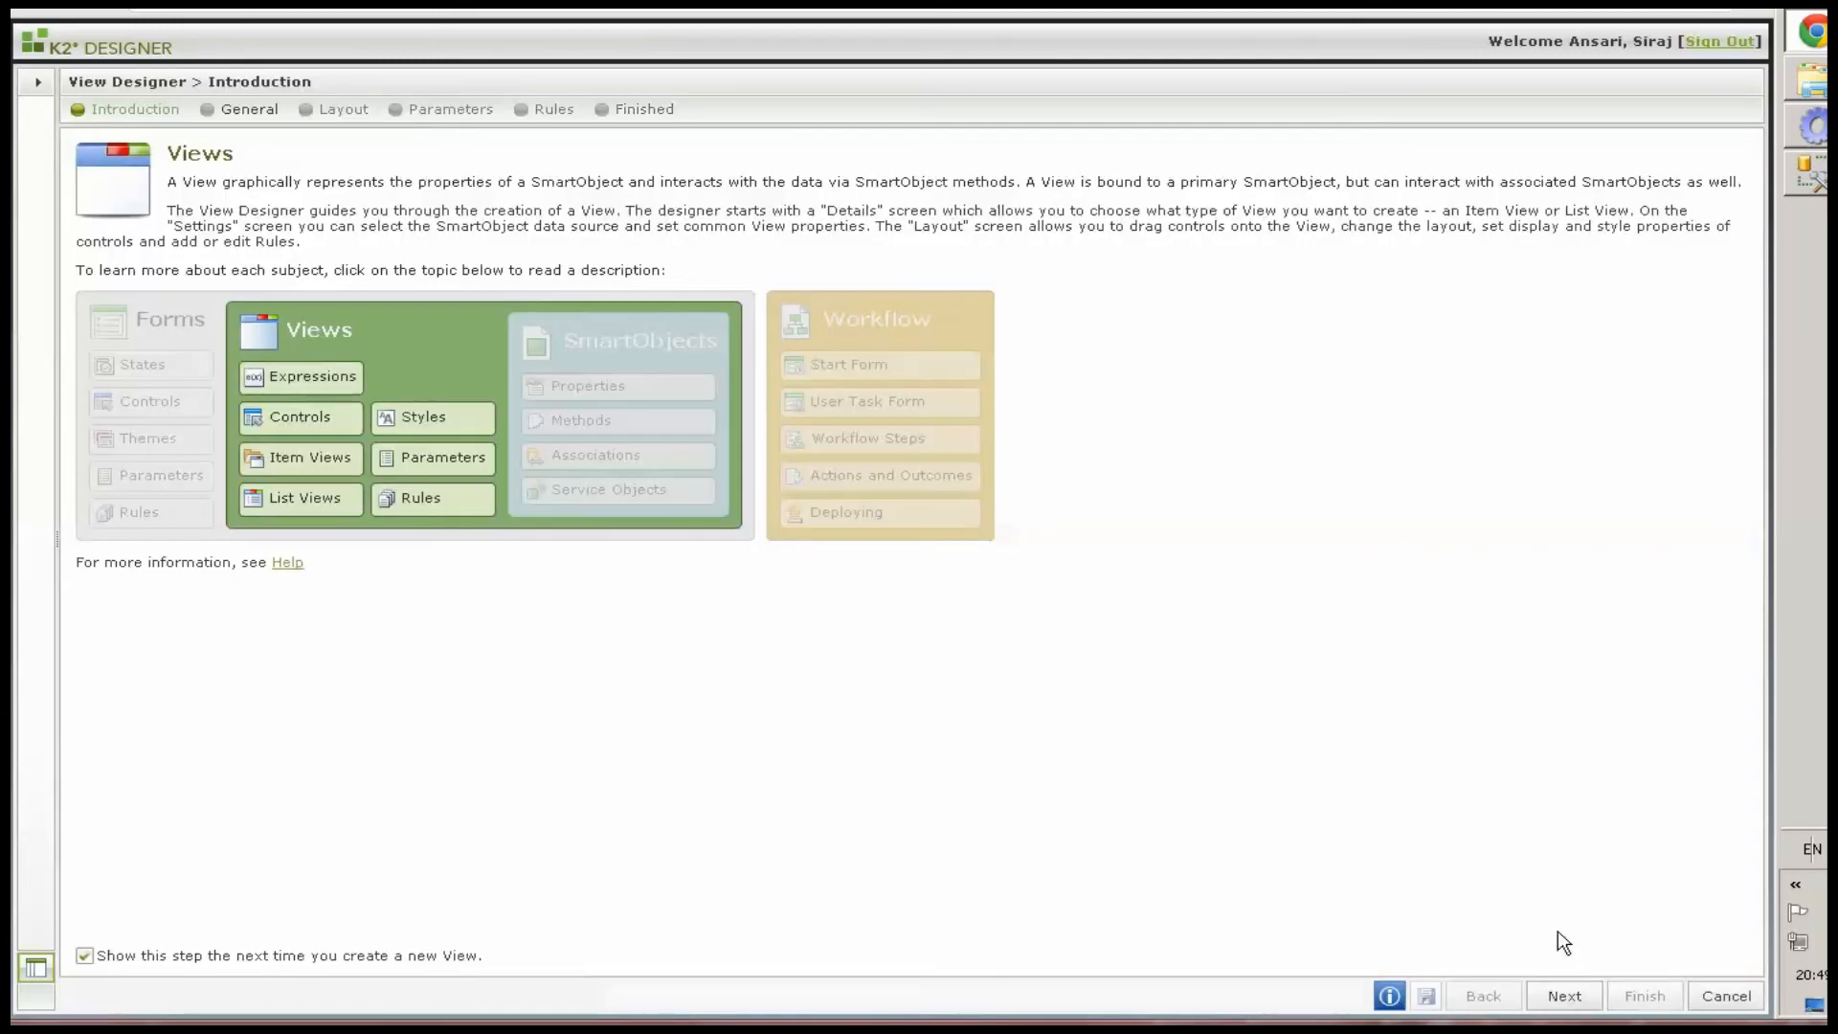
{"action": "left_click", "coordinate": [1564, 998]}
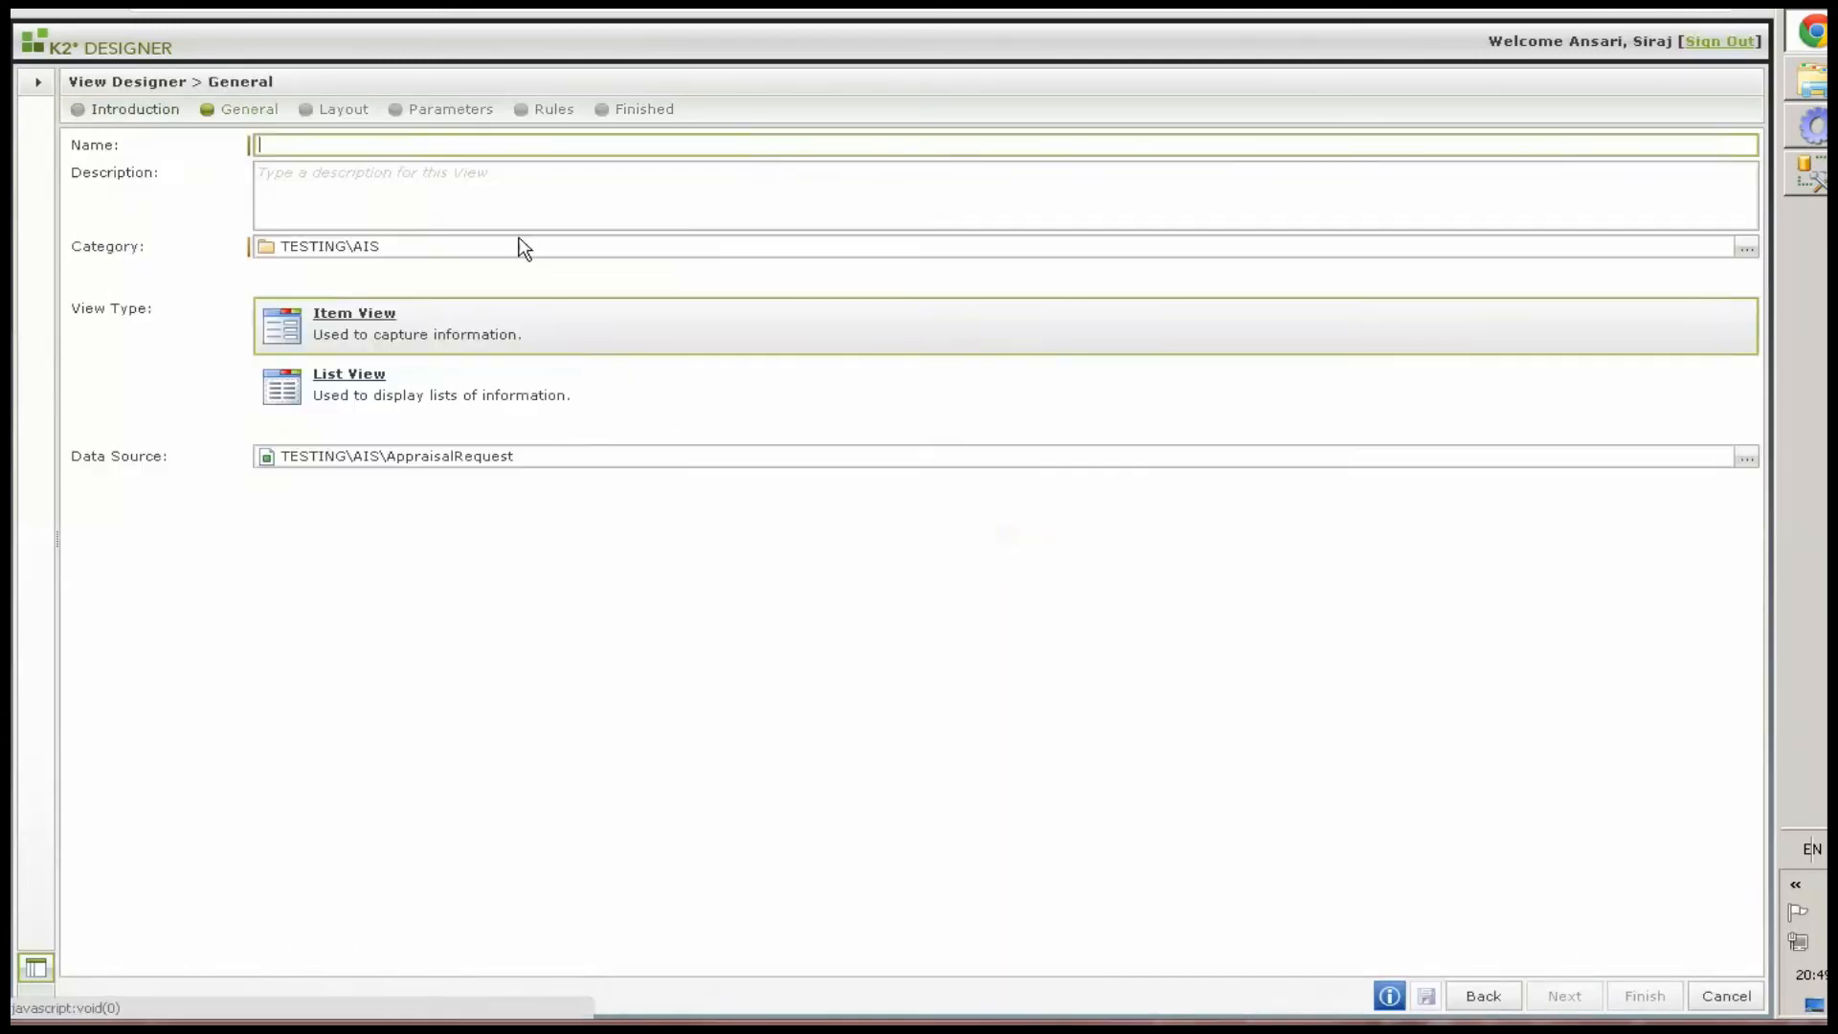
{"action": "type", "text": "ViewAISRequest"}
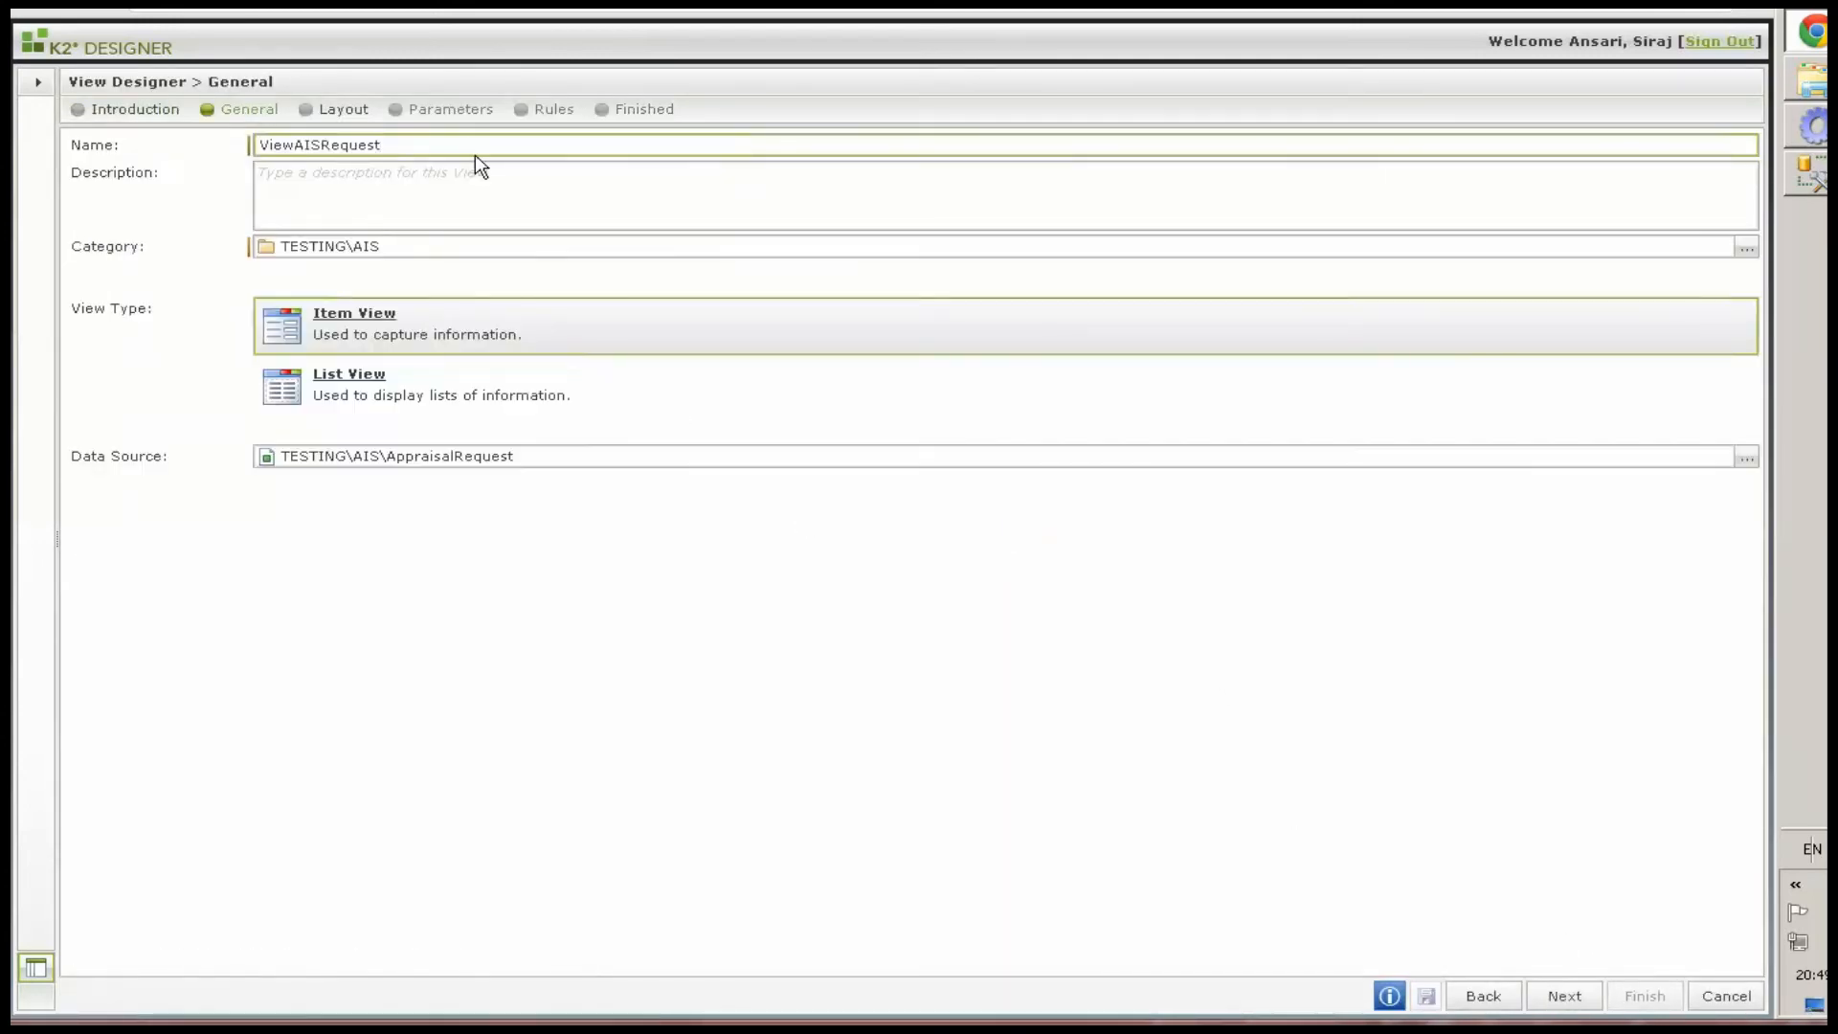
{"action": "left_click", "coordinate": [434, 323]}
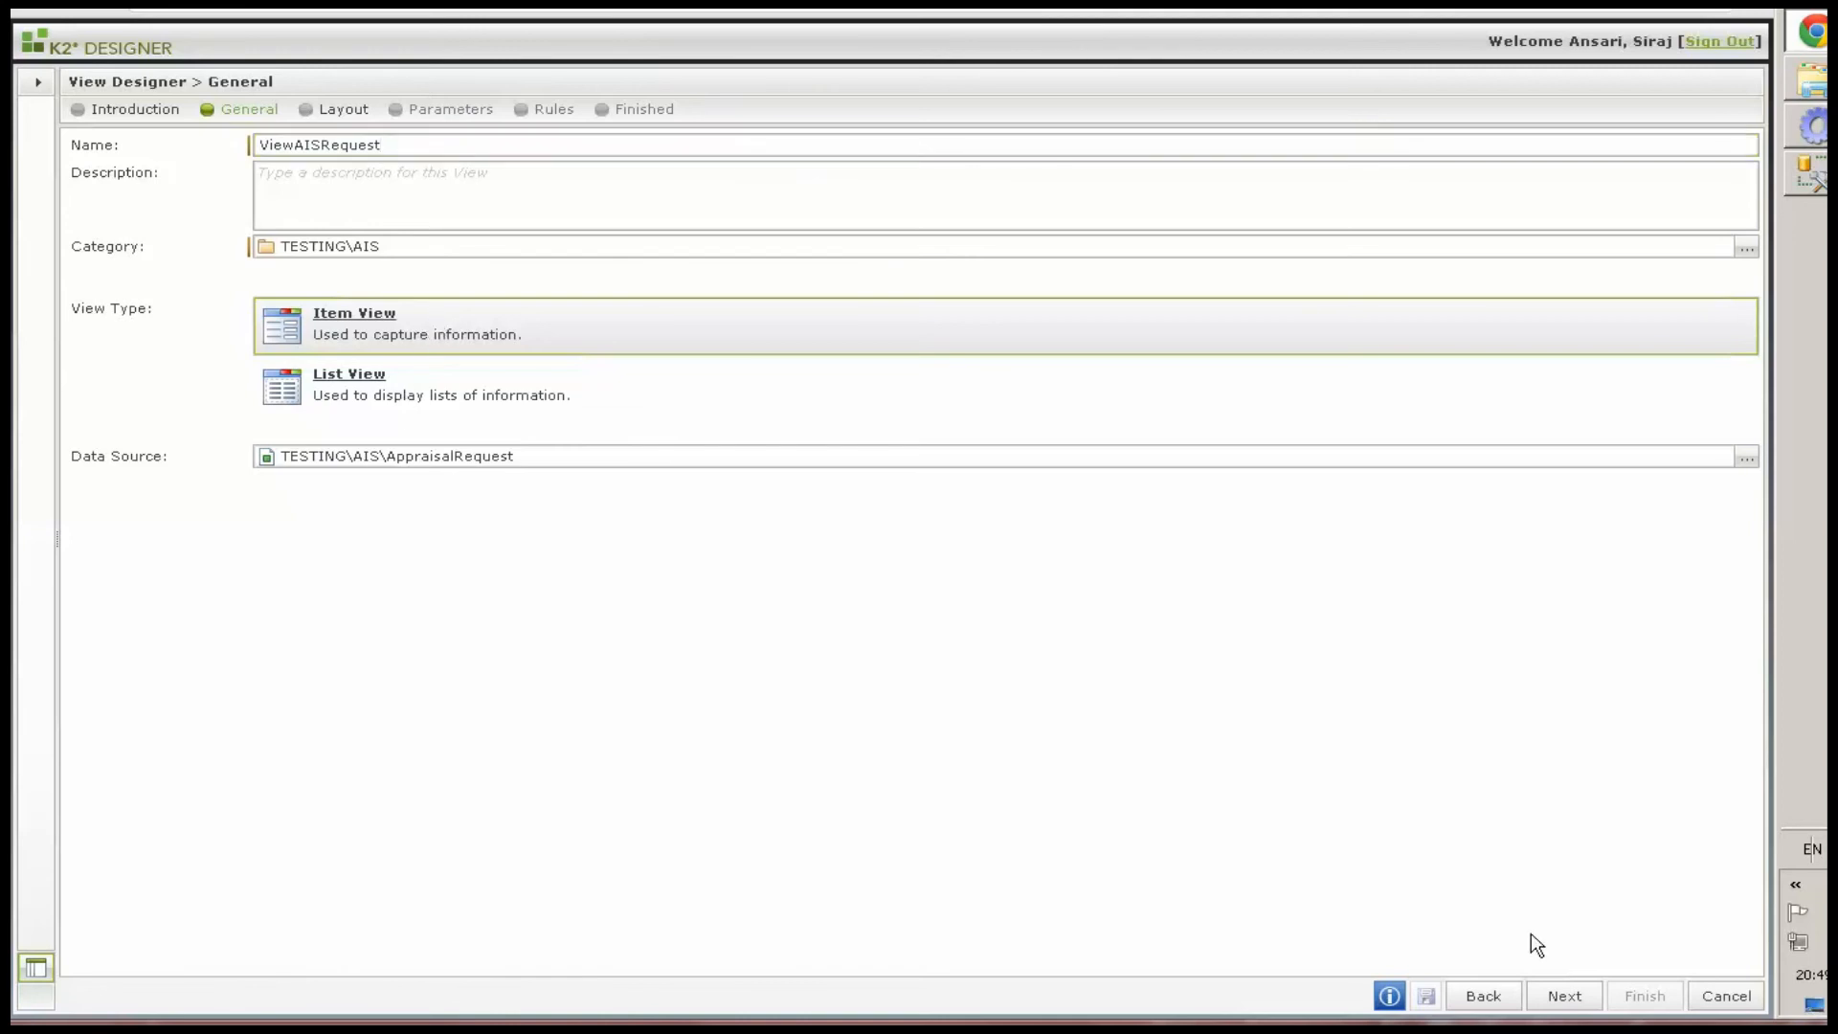
{"action": "left_click", "coordinate": [1564, 995]}
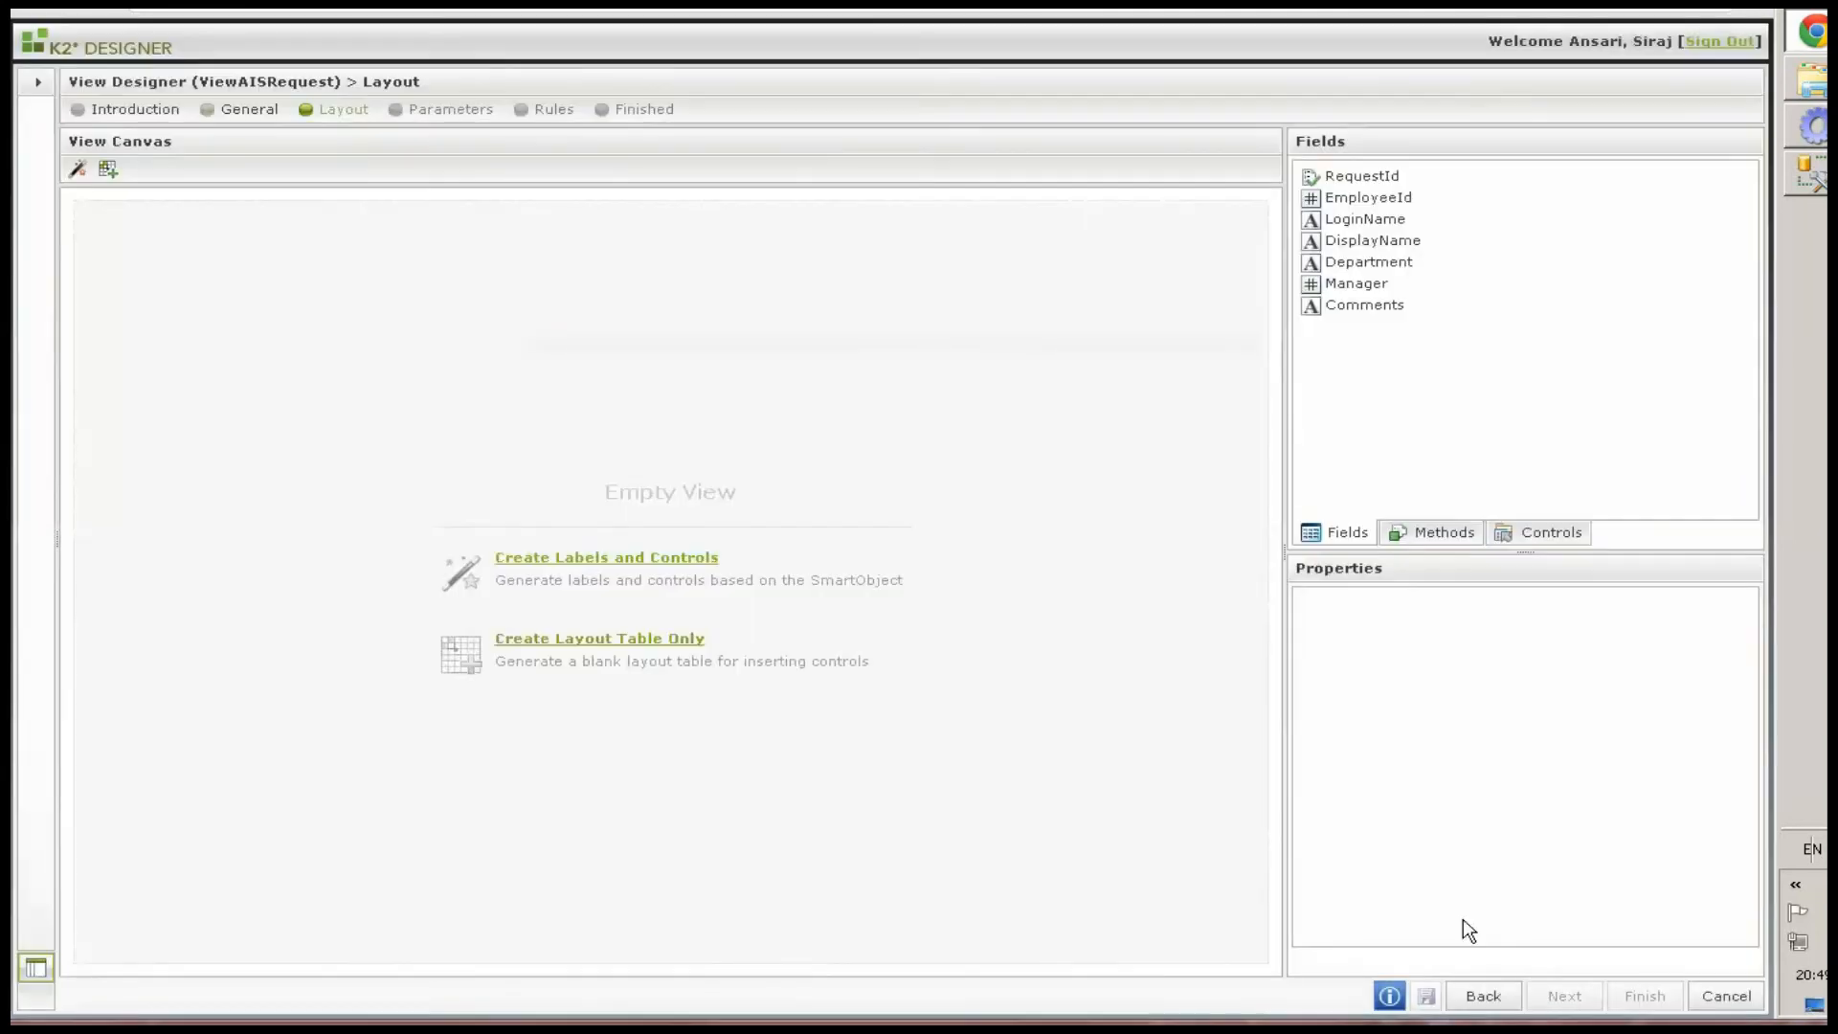
Generate labels and controls in 4 columns for all fields except Comments, with labels positioned to the left
{"action": "left_click", "coordinate": [83, 177]}
{"action": "left_click", "coordinate": [1174, 257]}
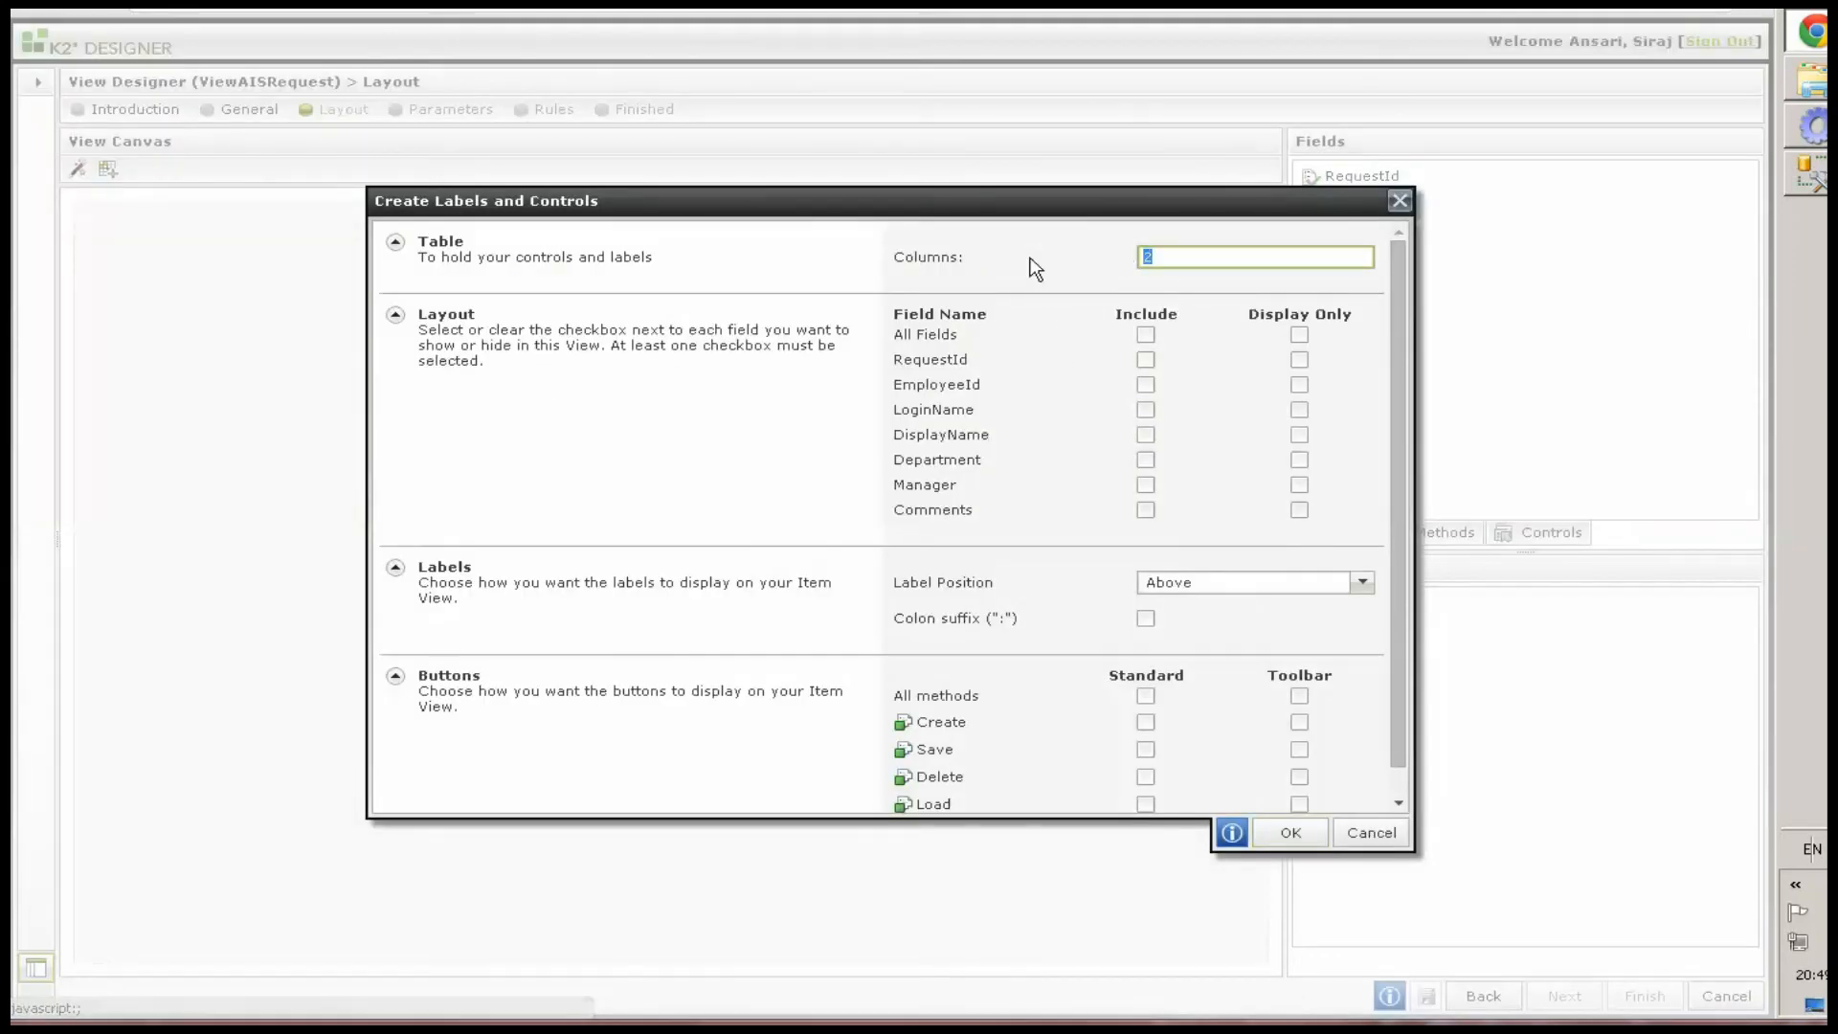
{"action": "type", "text": "4"}
{"action": "key", "text": "Tab"}
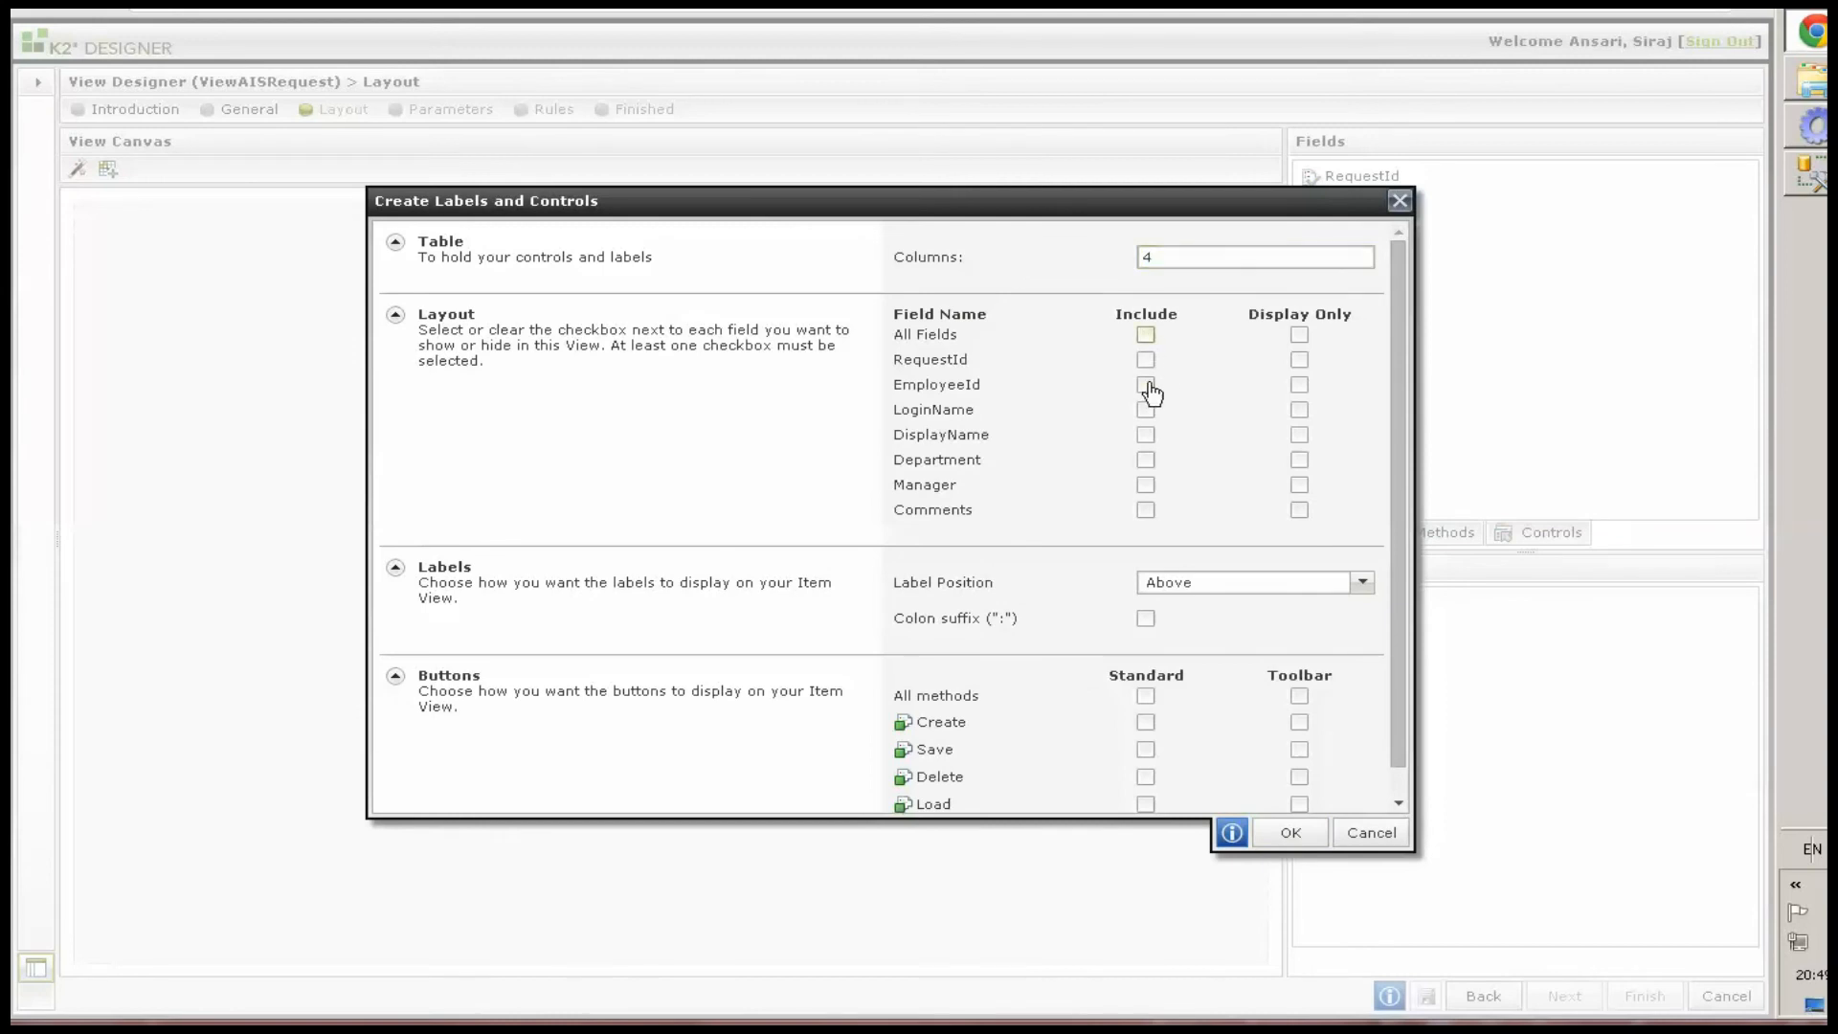
{"action": "key", "text": "space"}
{"action": "left_click", "coordinate": [1147, 512]}
{"action": "left_click", "coordinate": [1183, 590]}
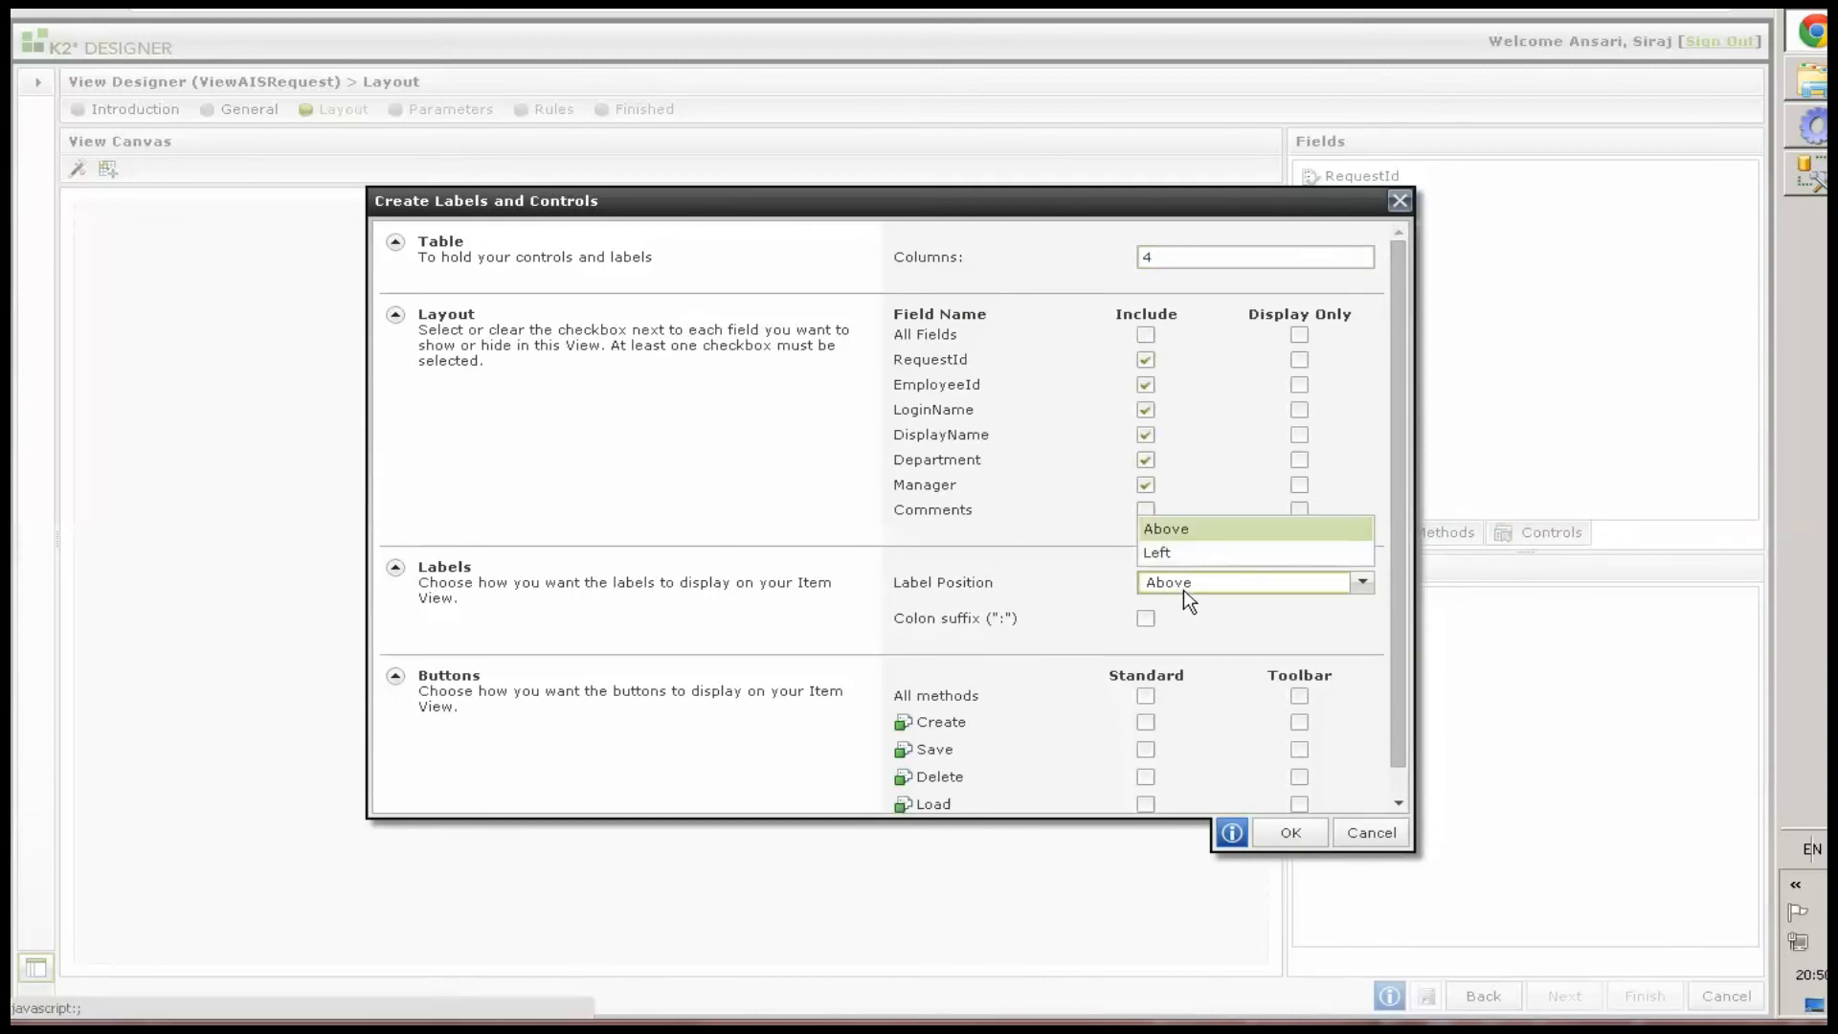
{"action": "left_click", "coordinate": [1179, 555]}
{"action": "left_click", "coordinate": [1290, 832]}
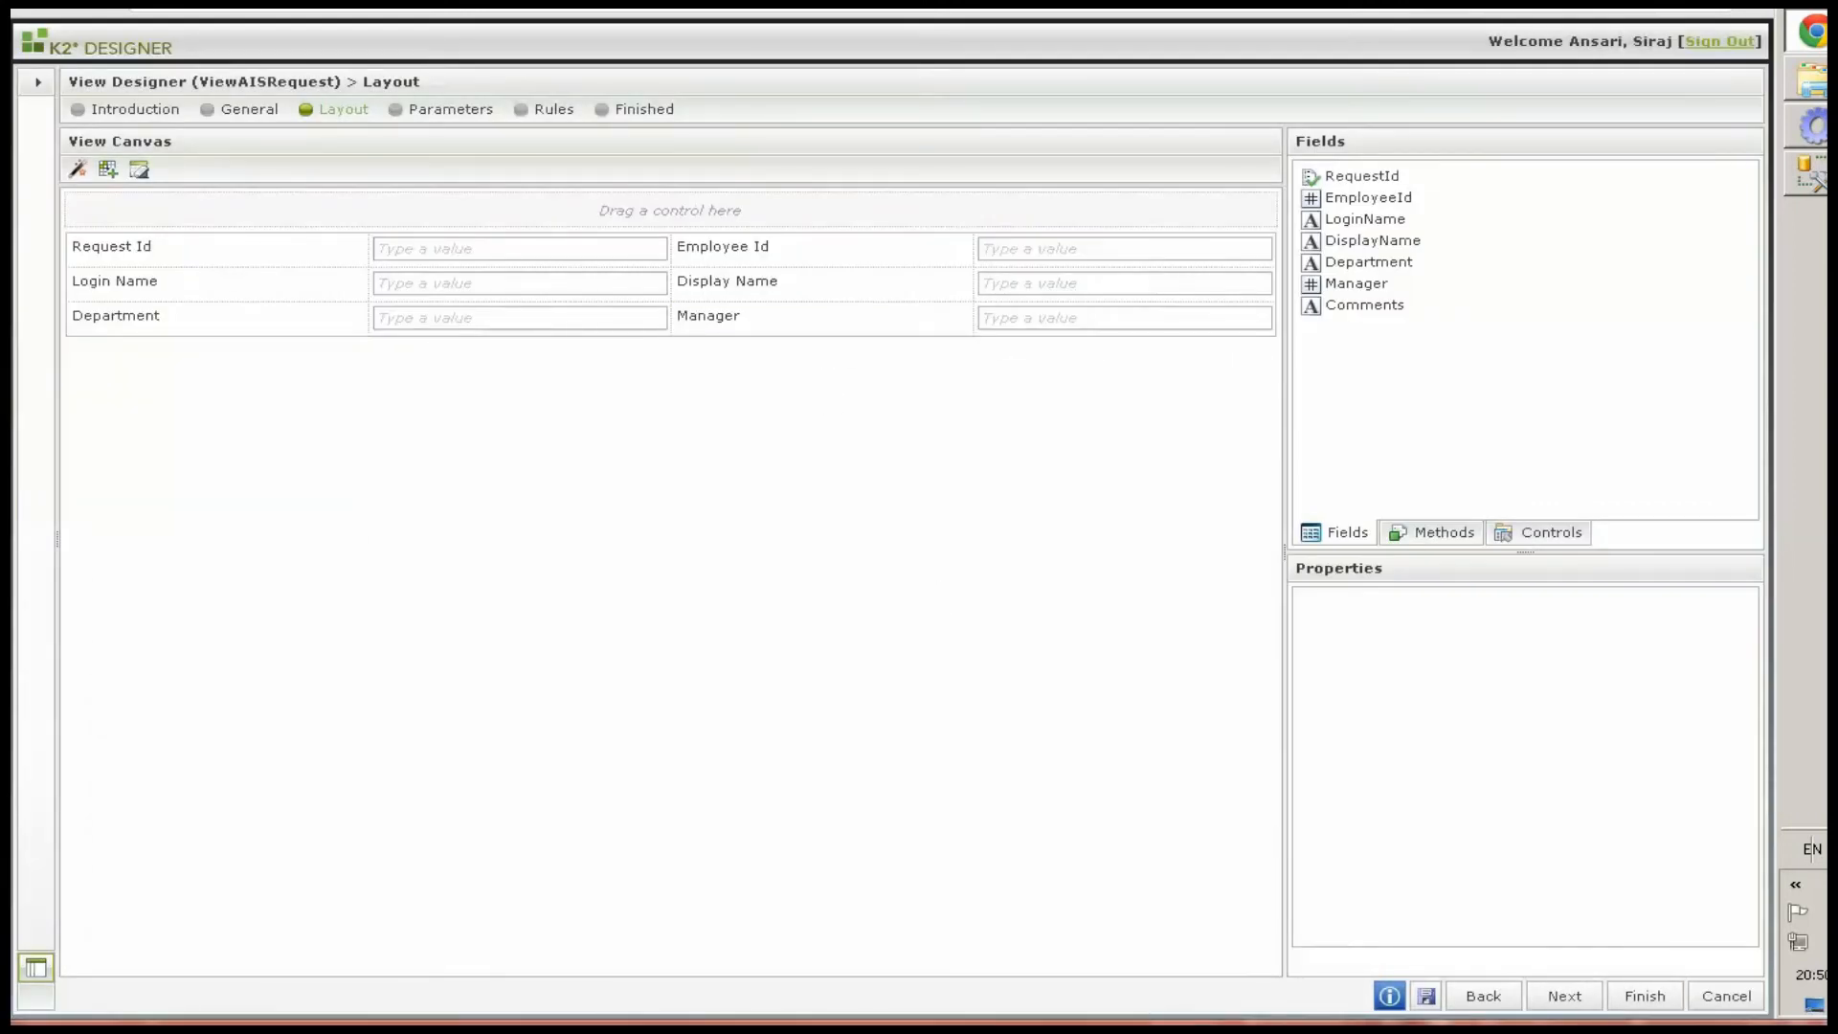
Insert a row above the first row and move the Display Name label and text box into it
{"action": "left_click", "coordinate": [251, 250]}
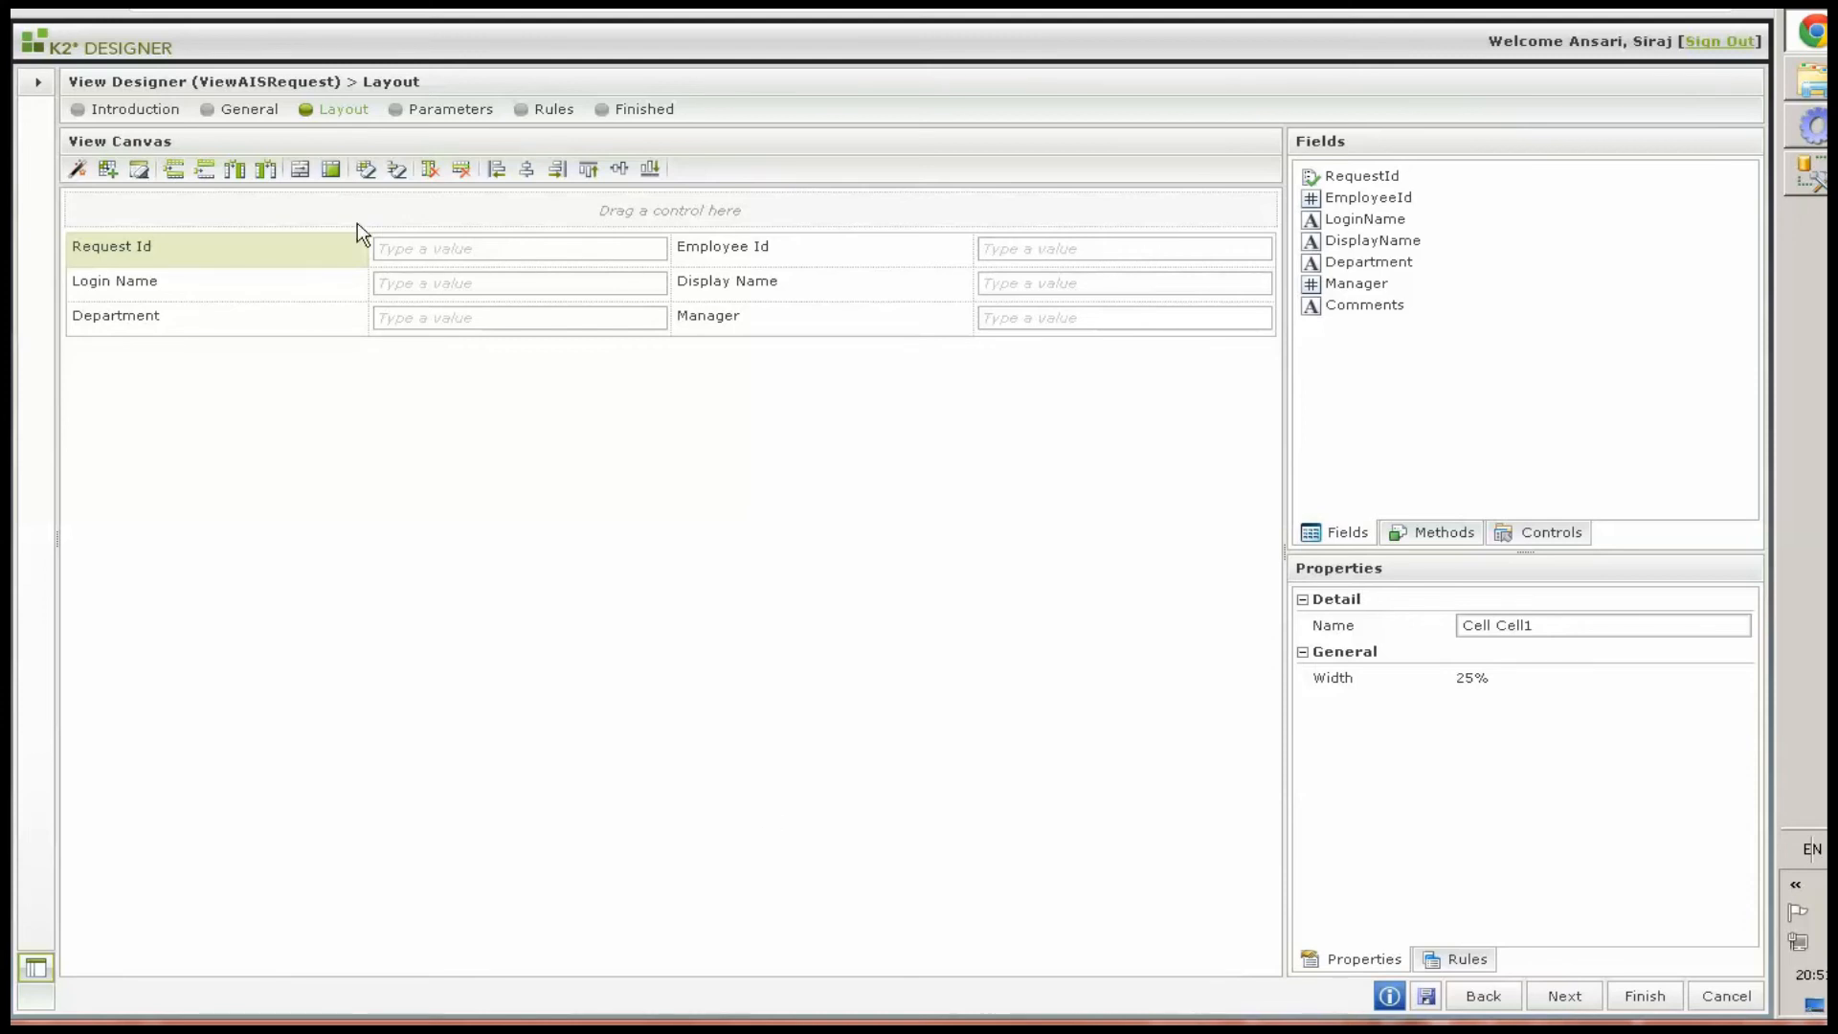
{"action": "left_click", "coordinate": [173, 170]}
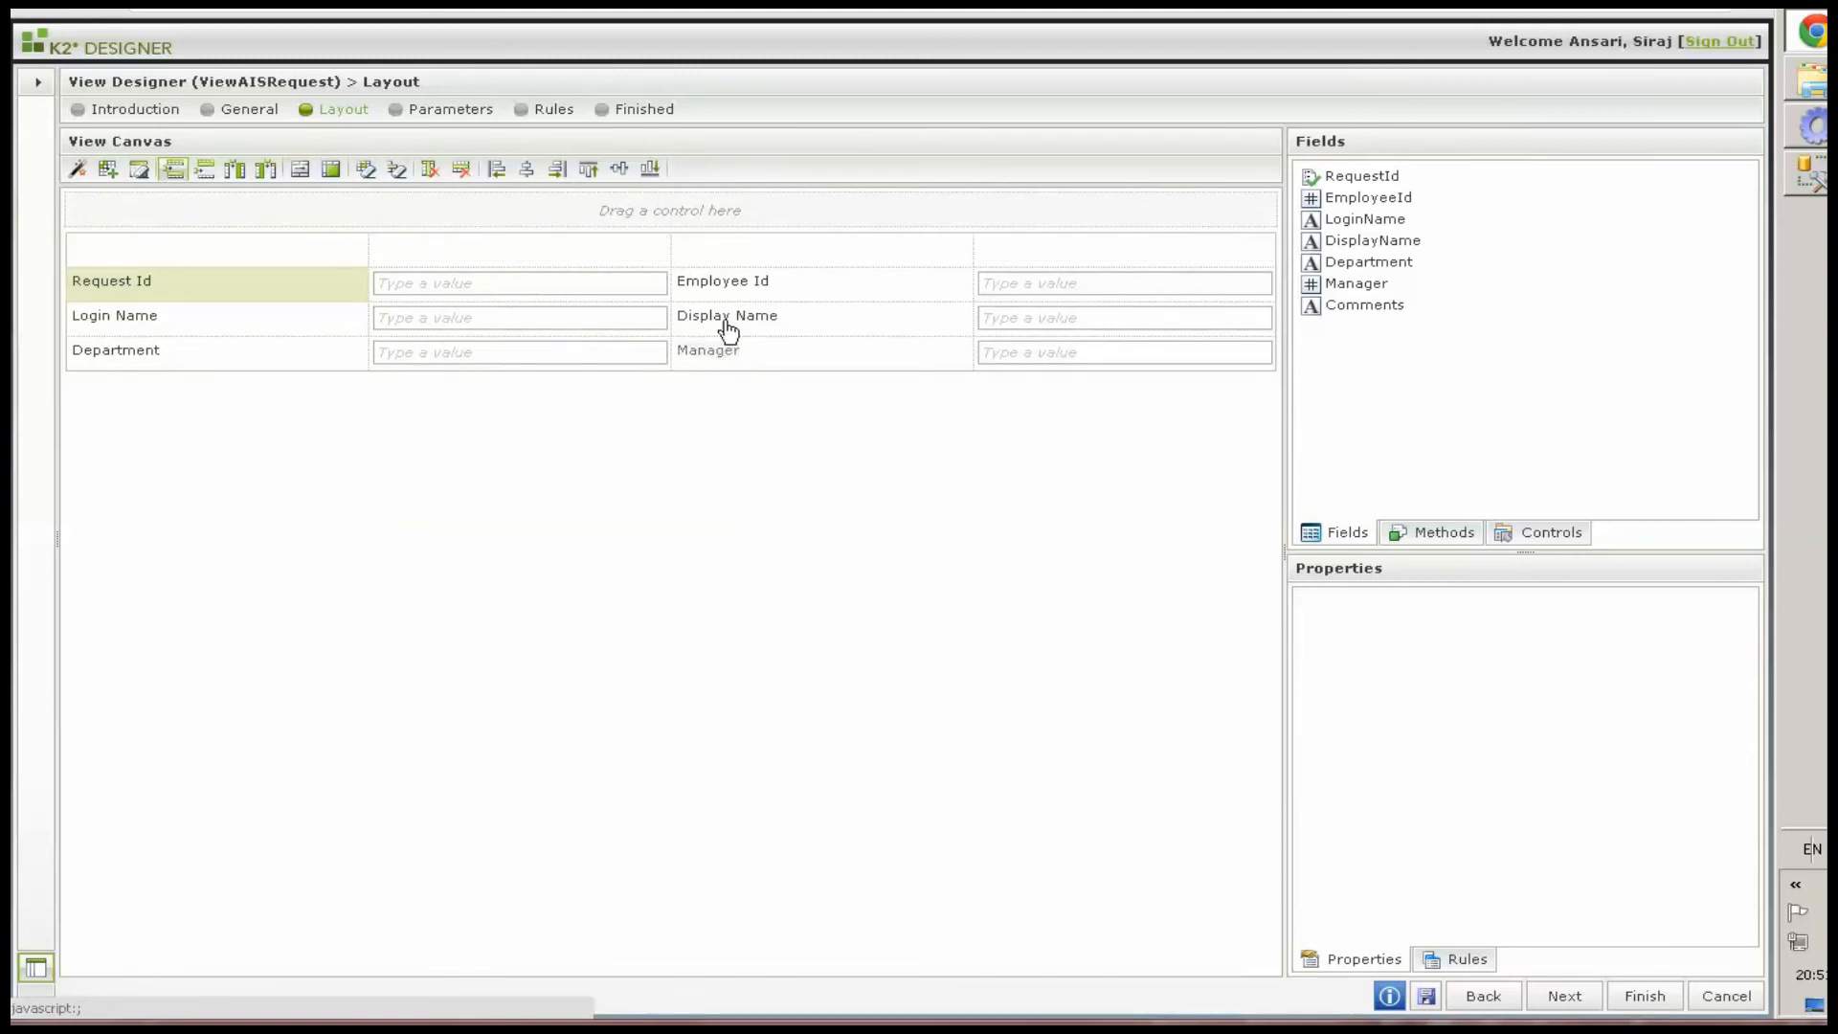
{"action": "left_click_drag", "start_coordinate": [727, 330], "coordinate": [153, 251]}
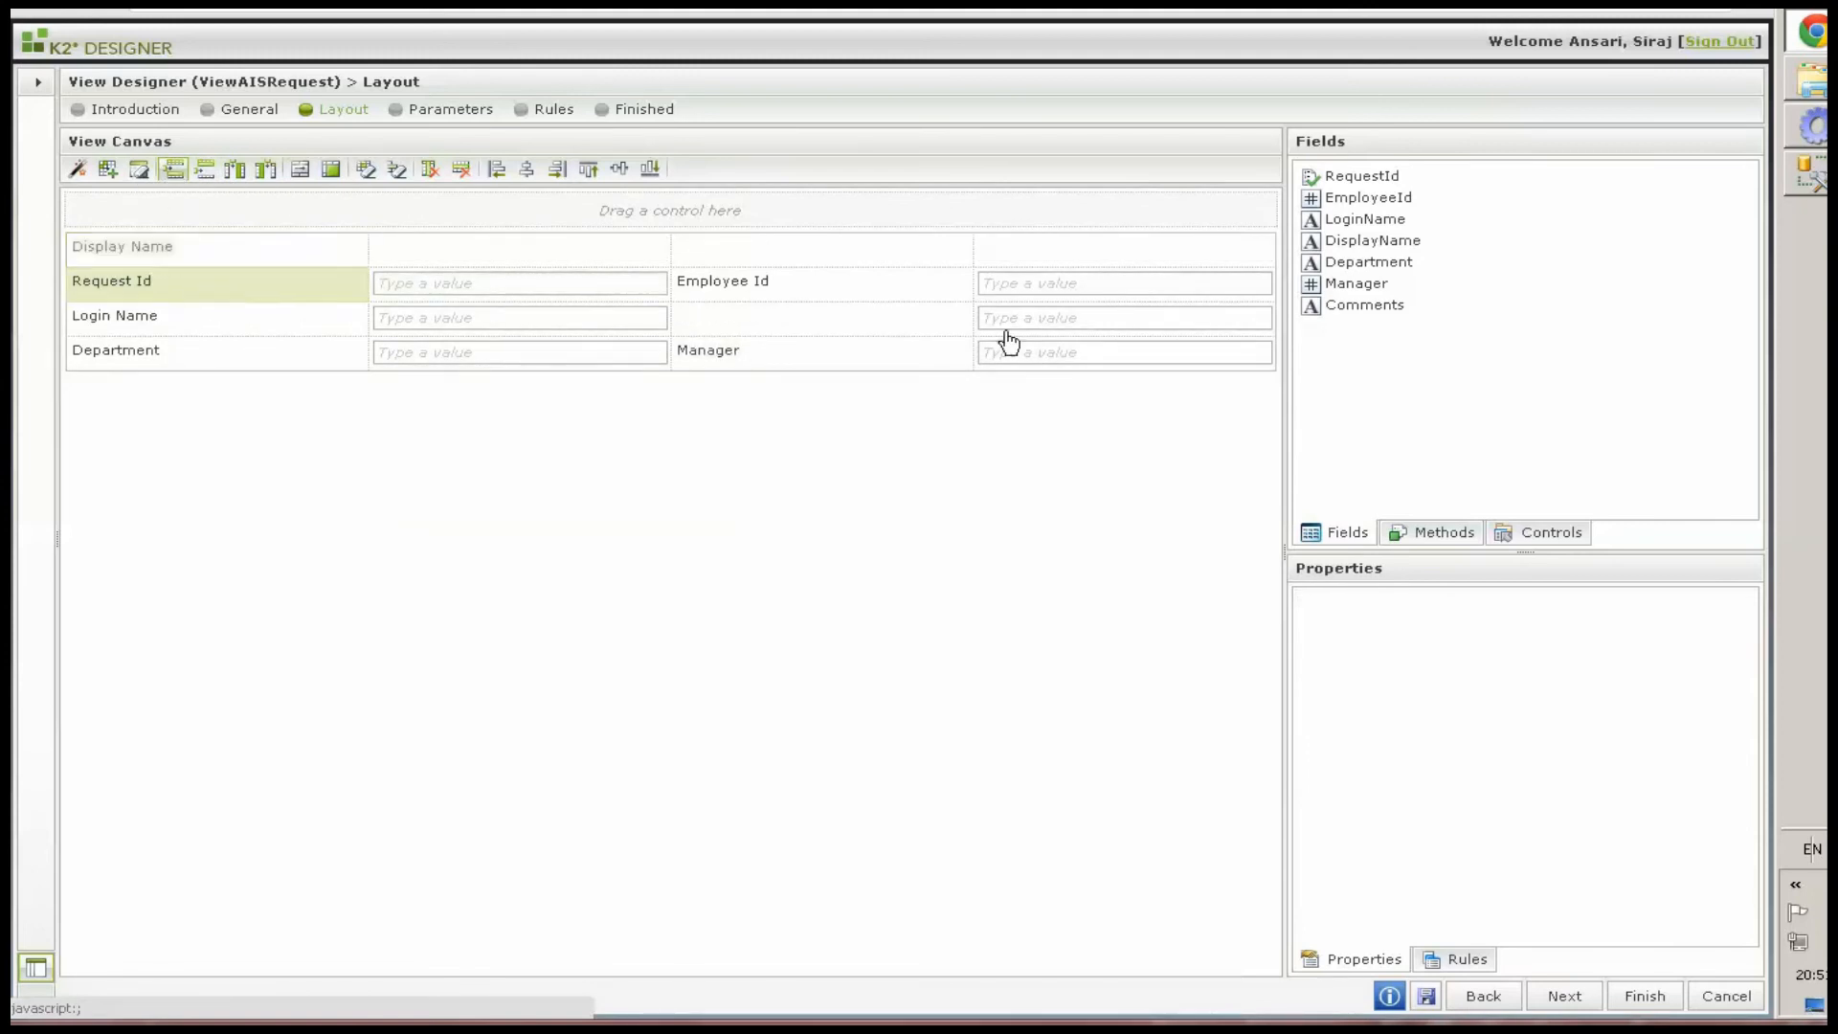
{"action": "left_click_drag", "start_coordinate": [1059, 332], "coordinate": [457, 250]}
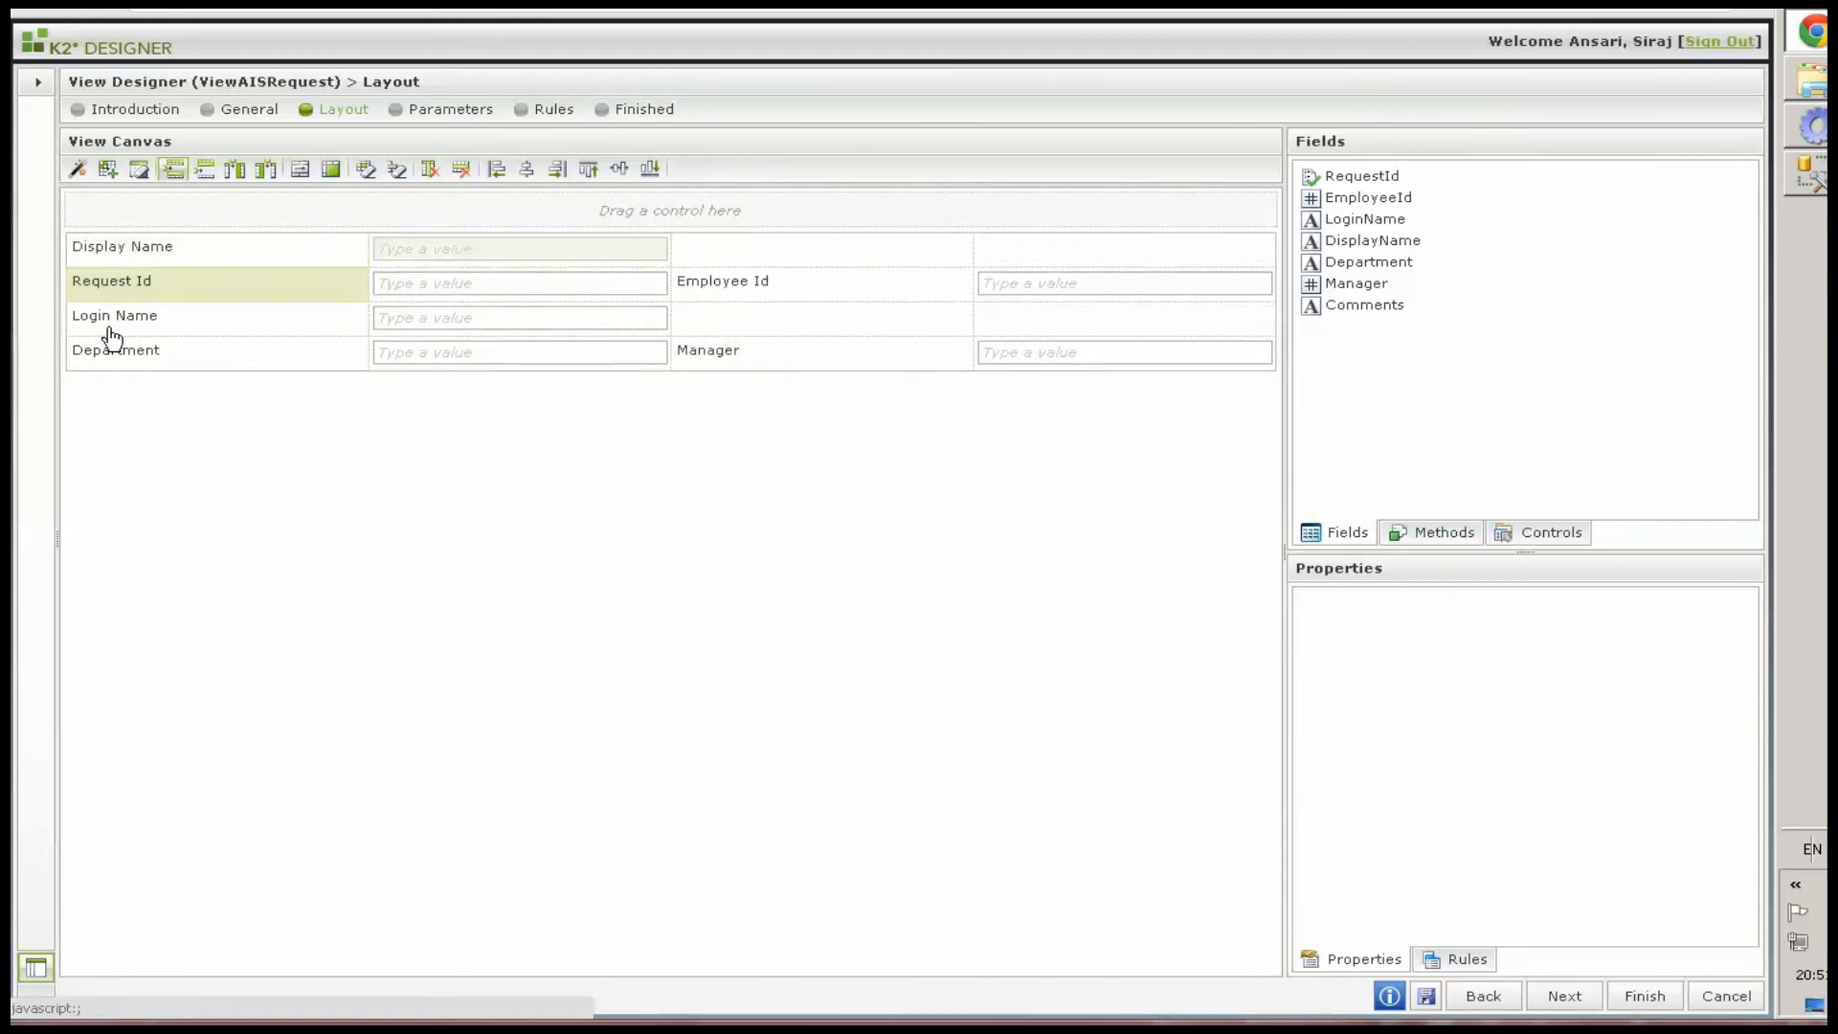
Rearrange the remaining fields so Department sits under Display Name and Request Id, Employee Id, Manager form the right column, deleting the empty row
{"action": "left_click", "coordinate": [443, 292]}
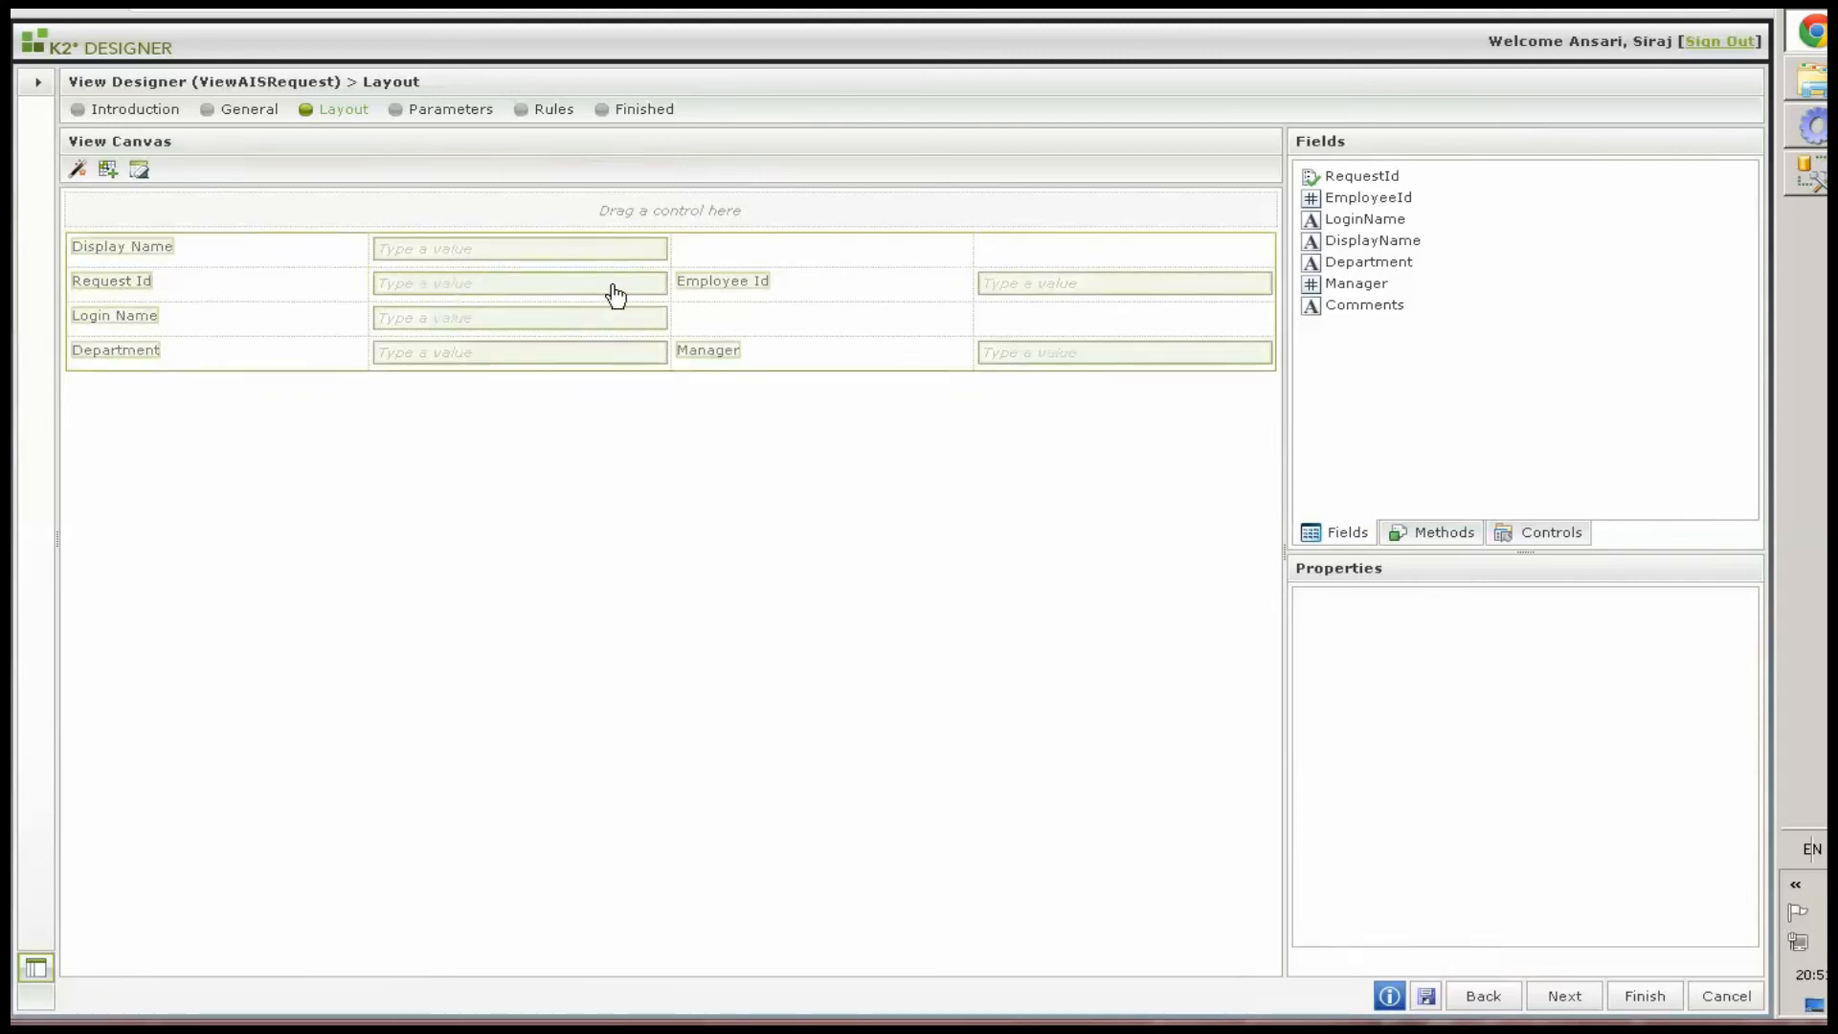
{"action": "left_click", "coordinate": [685, 316]}
{"action": "left_click_drag", "start_coordinate": [600, 292], "coordinate": [989, 255]}
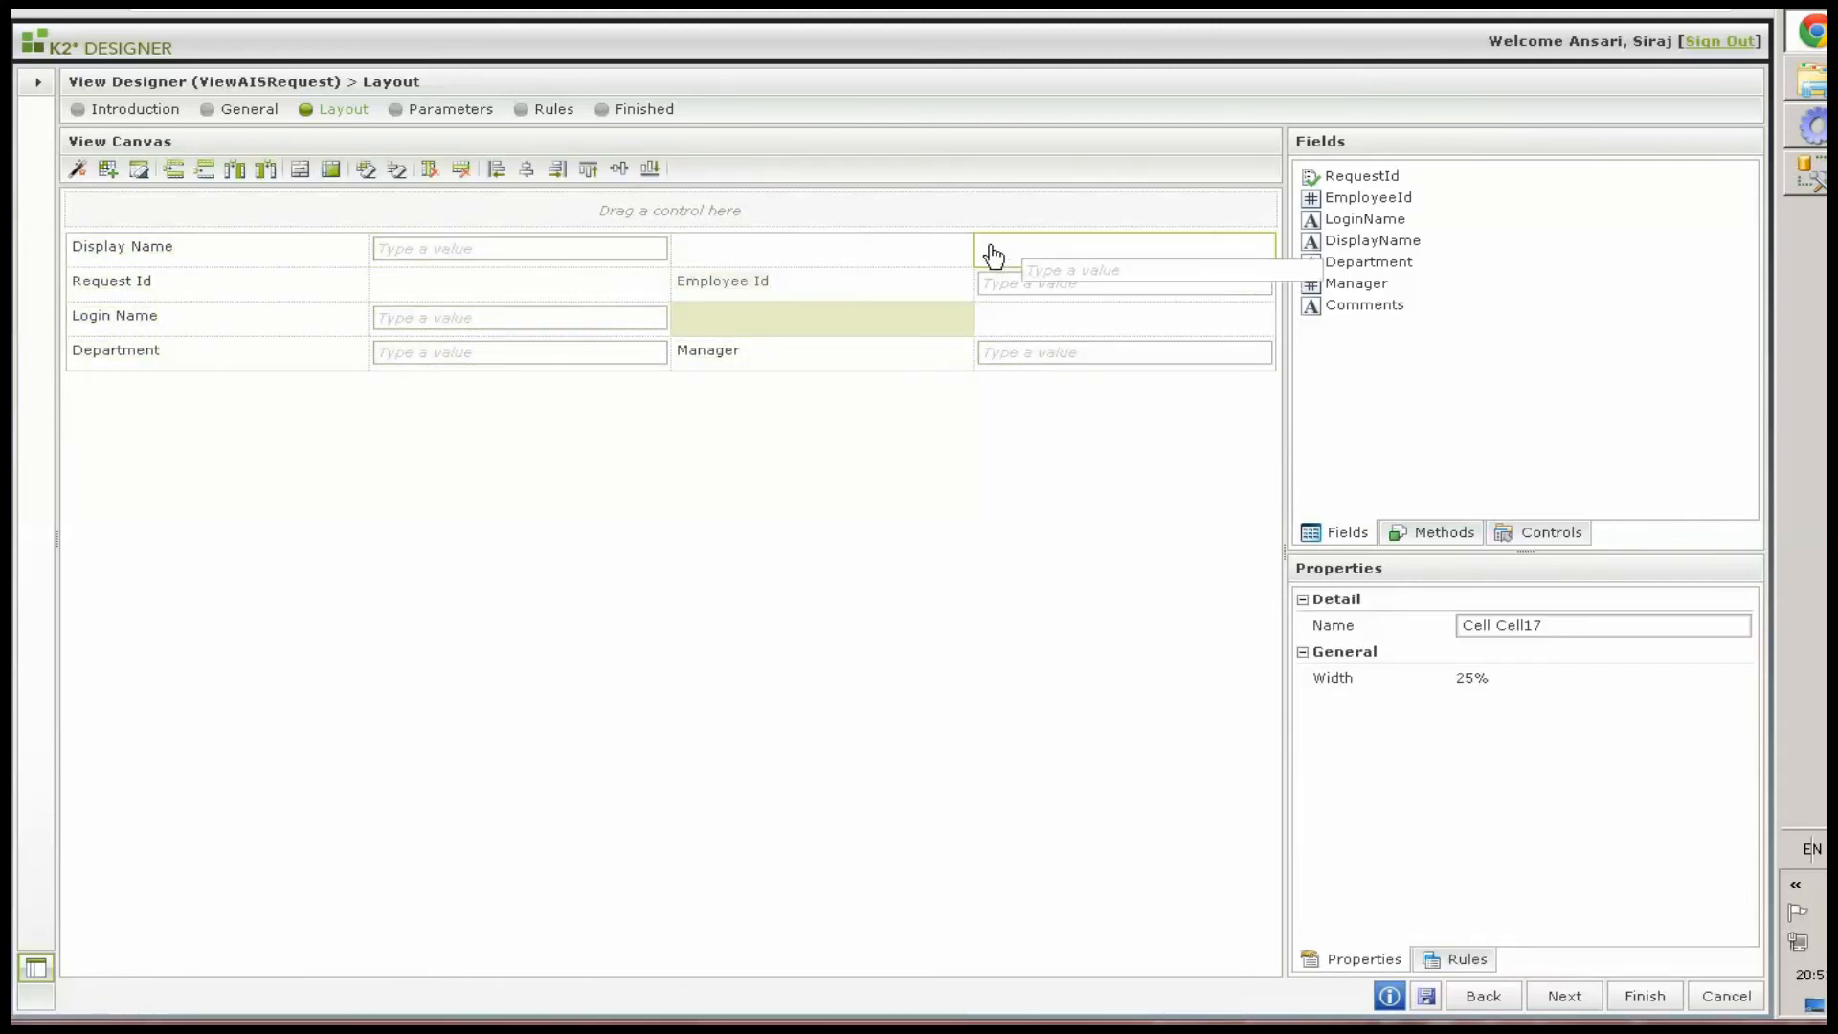
{"action": "left_click_drag", "start_coordinate": [144, 285], "coordinate": [728, 249]}
{"action": "left_click_drag", "start_coordinate": [380, 364], "coordinate": [406, 285]}
{"action": "left_click_drag", "start_coordinate": [111, 352], "coordinate": [123, 292]}
{"action": "left_click_drag", "start_coordinate": [737, 360], "coordinate": [725, 320]}
{"action": "left_click_drag", "start_coordinate": [1005, 353], "coordinate": [1014, 328]}
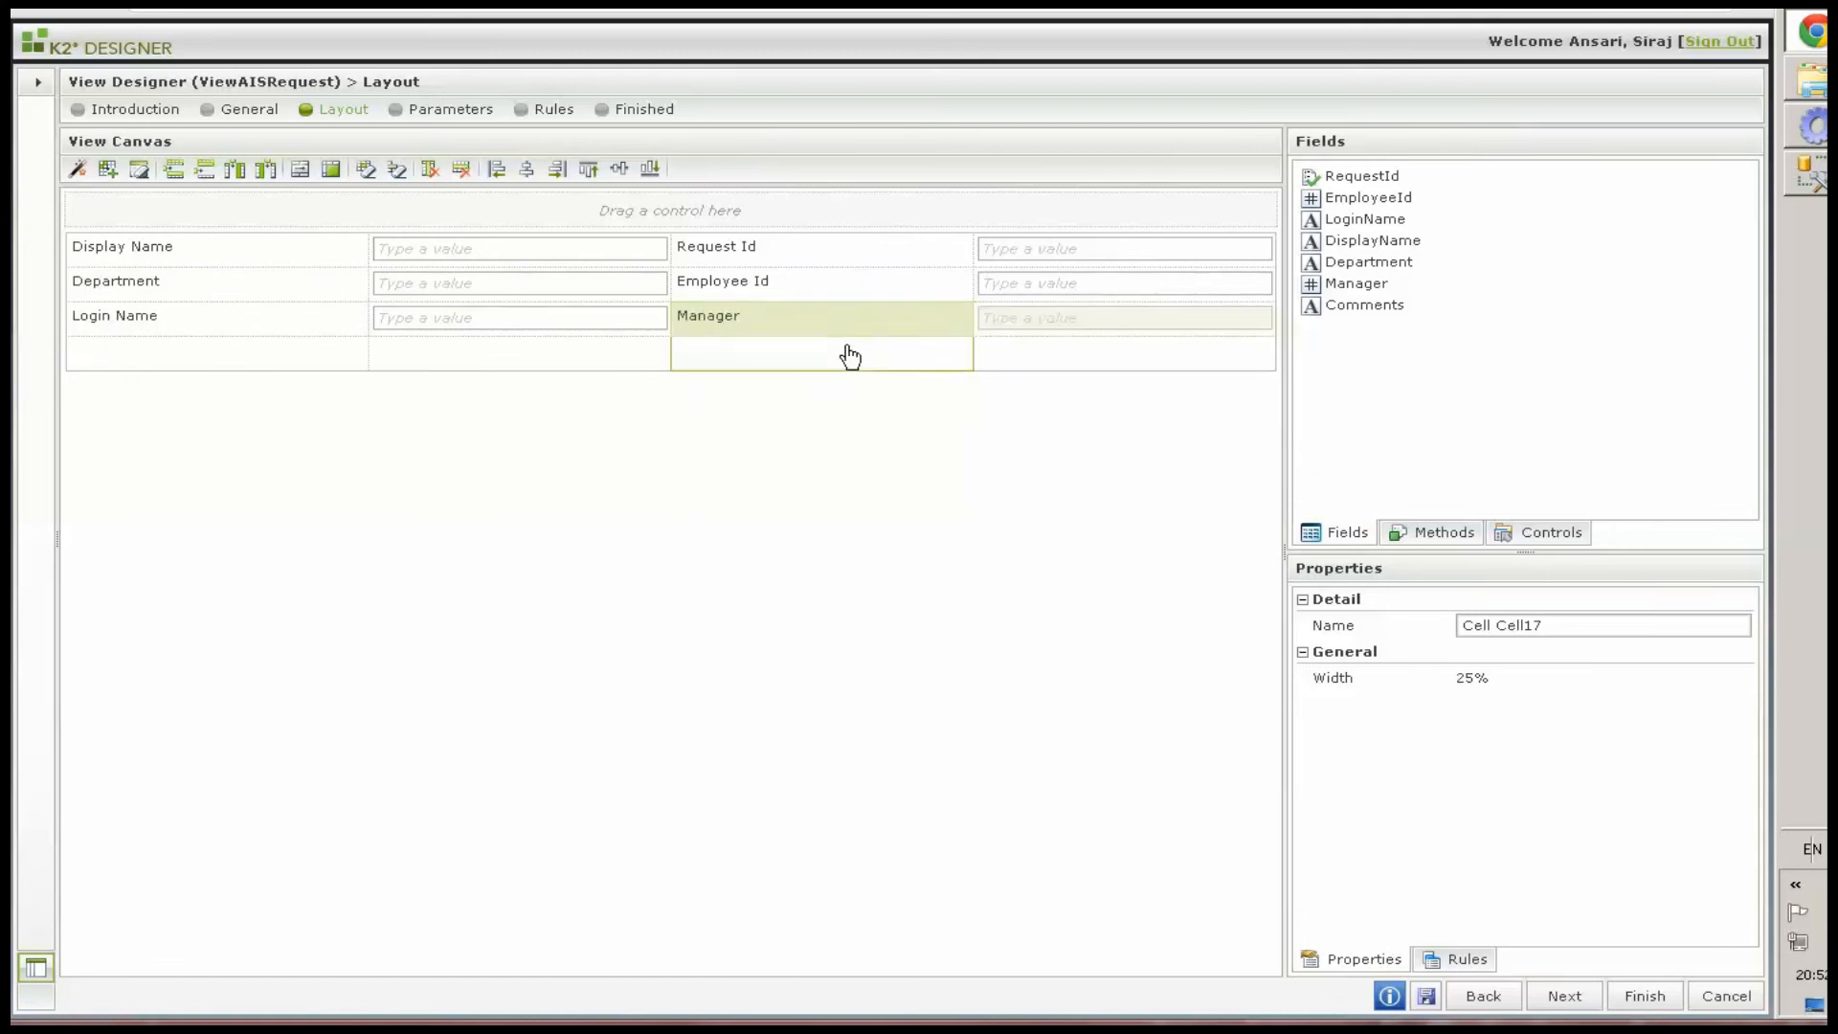
{"action": "left_click", "coordinate": [845, 352]}
{"action": "left_click", "coordinate": [463, 168]}
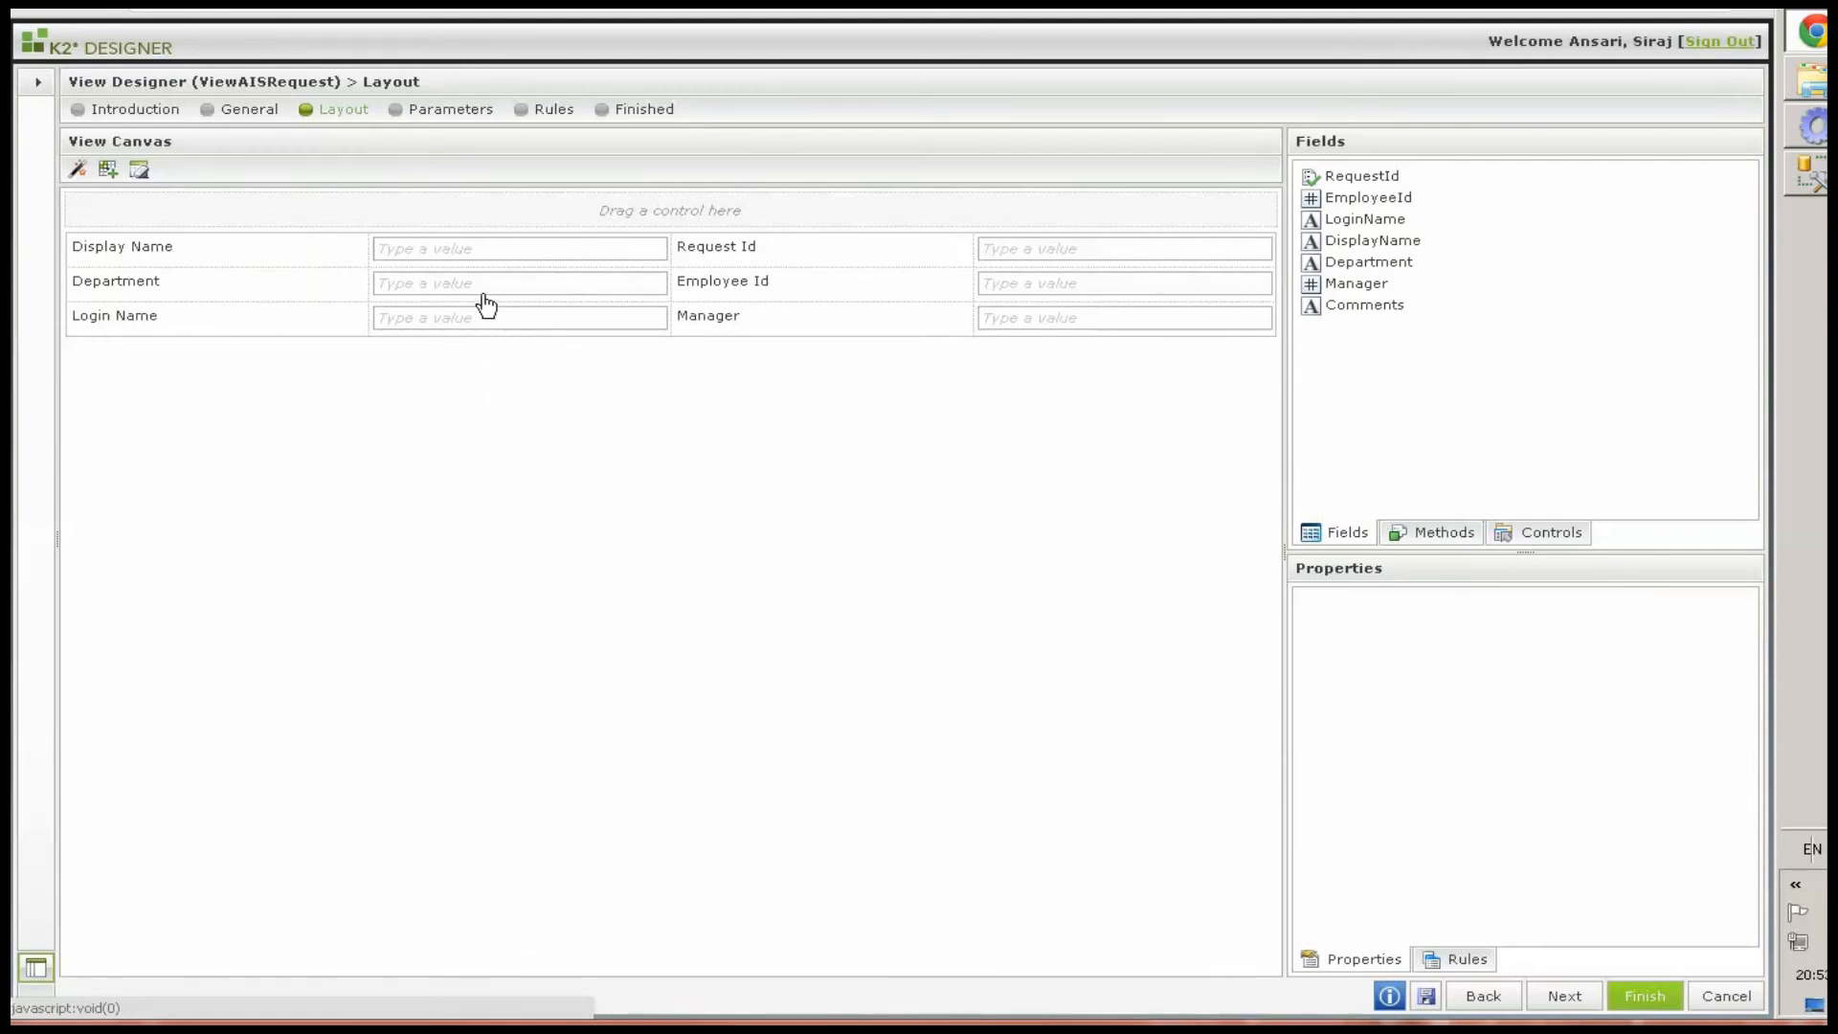
Change the Department text box into a Drop-Down List control
{"action": "left_click", "coordinate": [509, 253]}
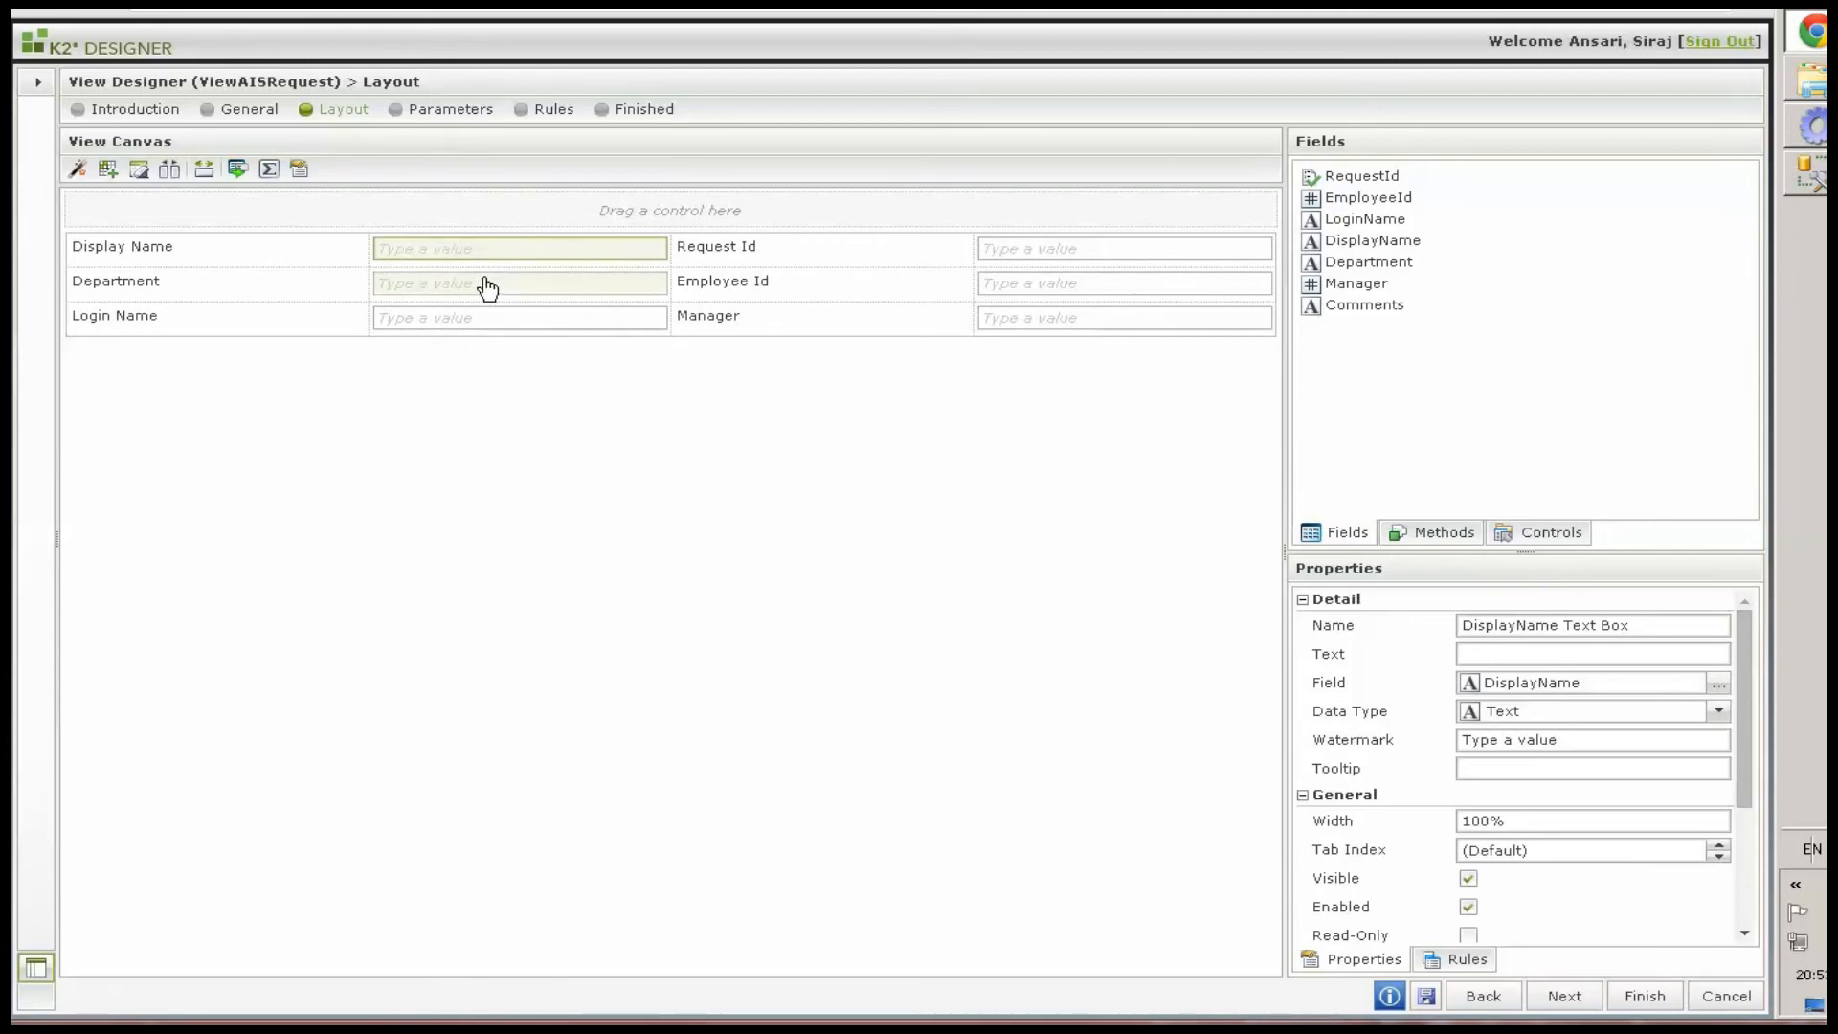
{"action": "left_click", "coordinate": [488, 287]}
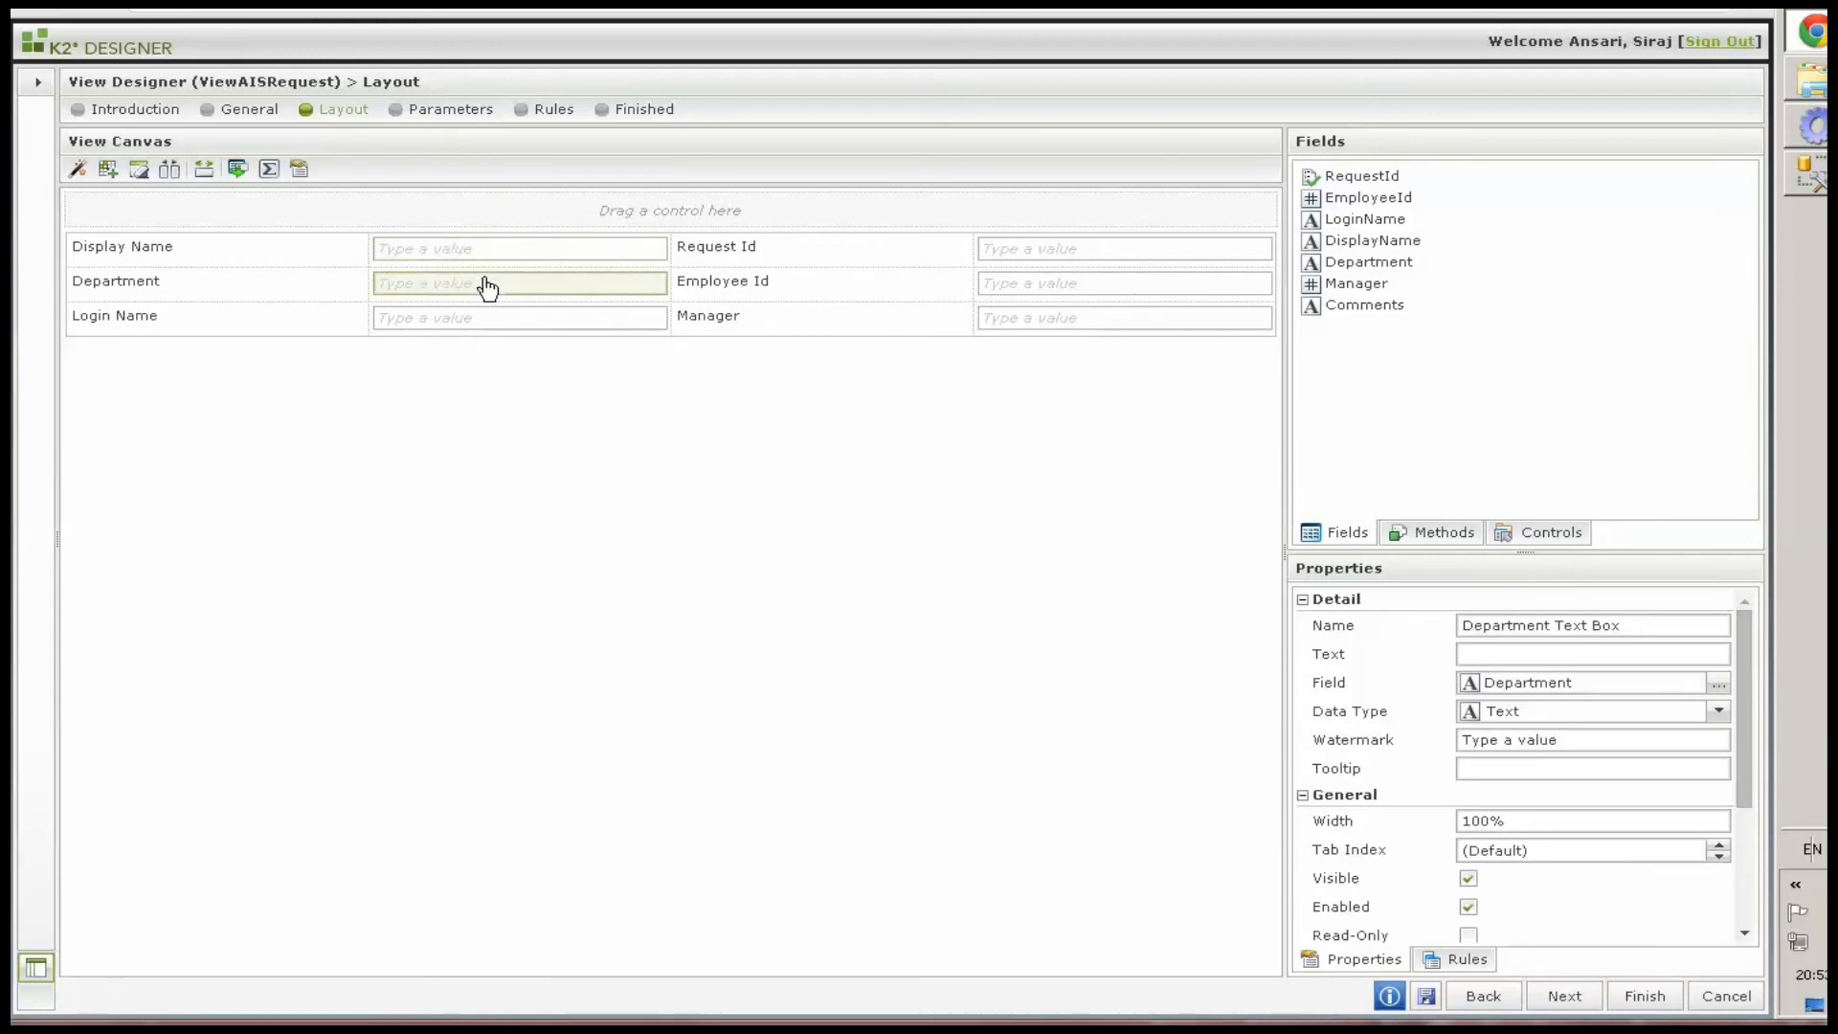
{"action": "left_click", "coordinate": [236, 170]}
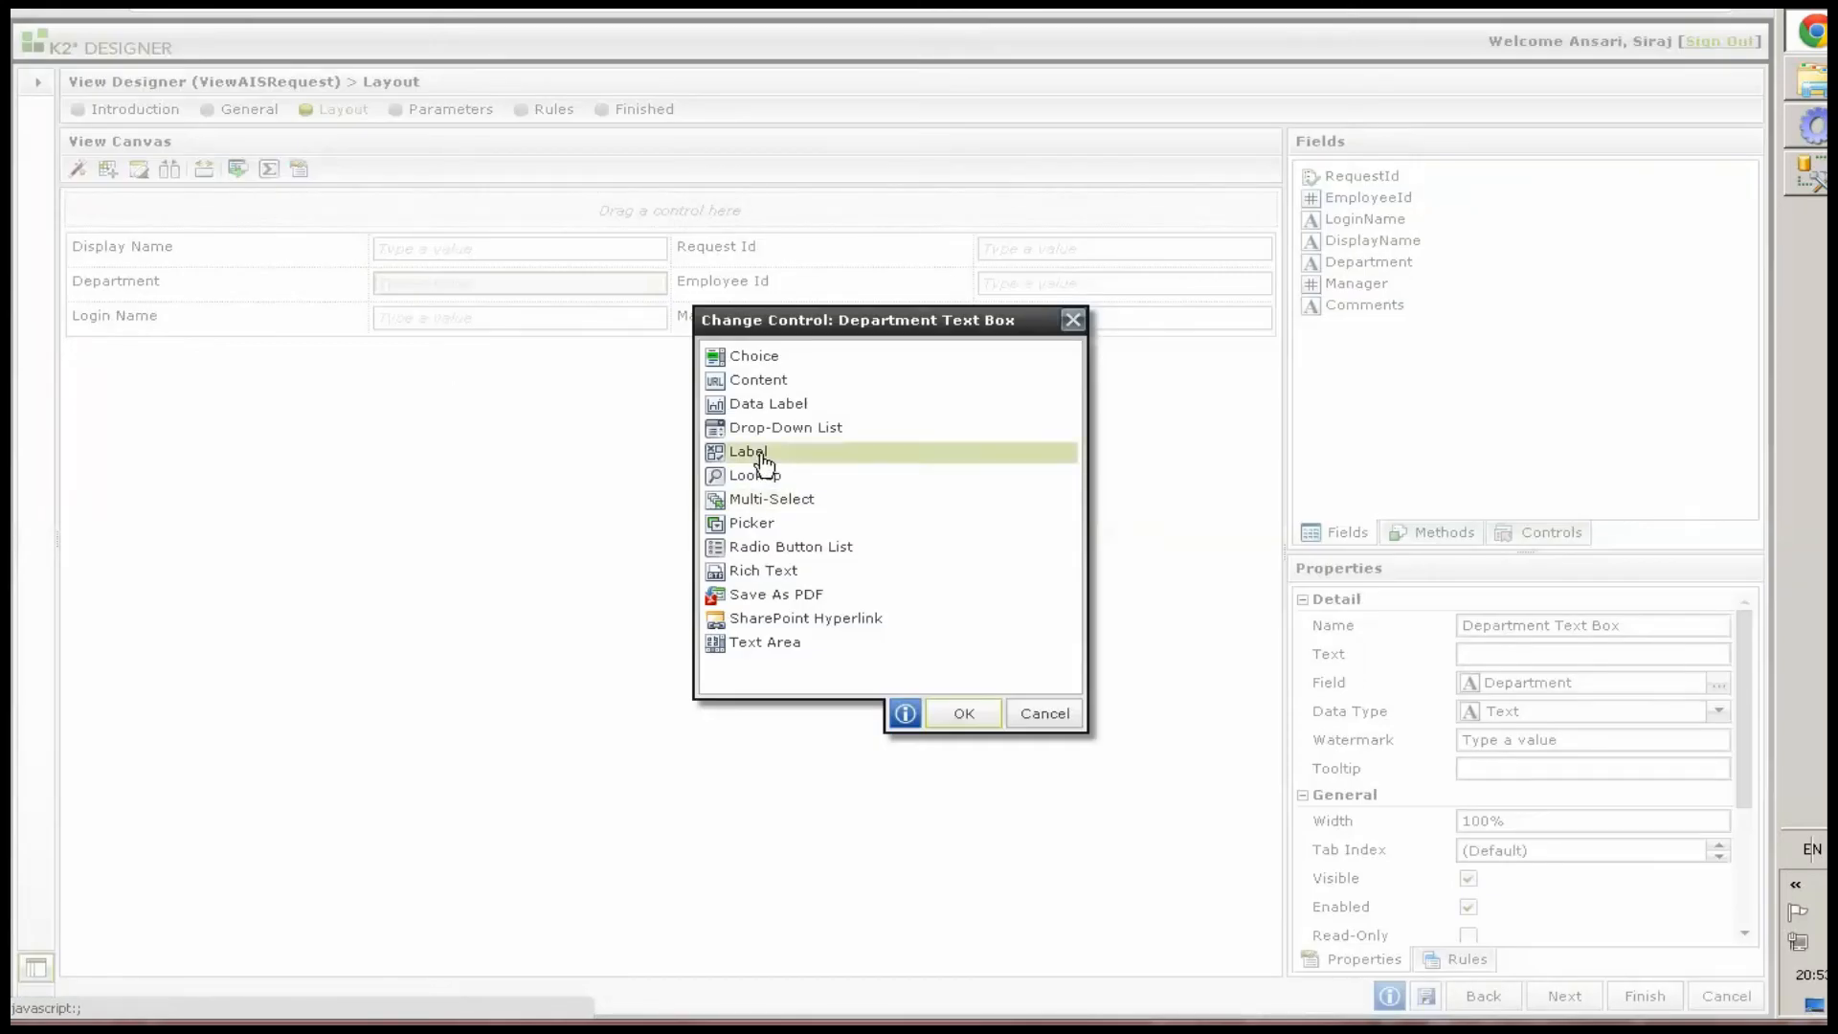
{"action": "left_click", "coordinate": [785, 432]}
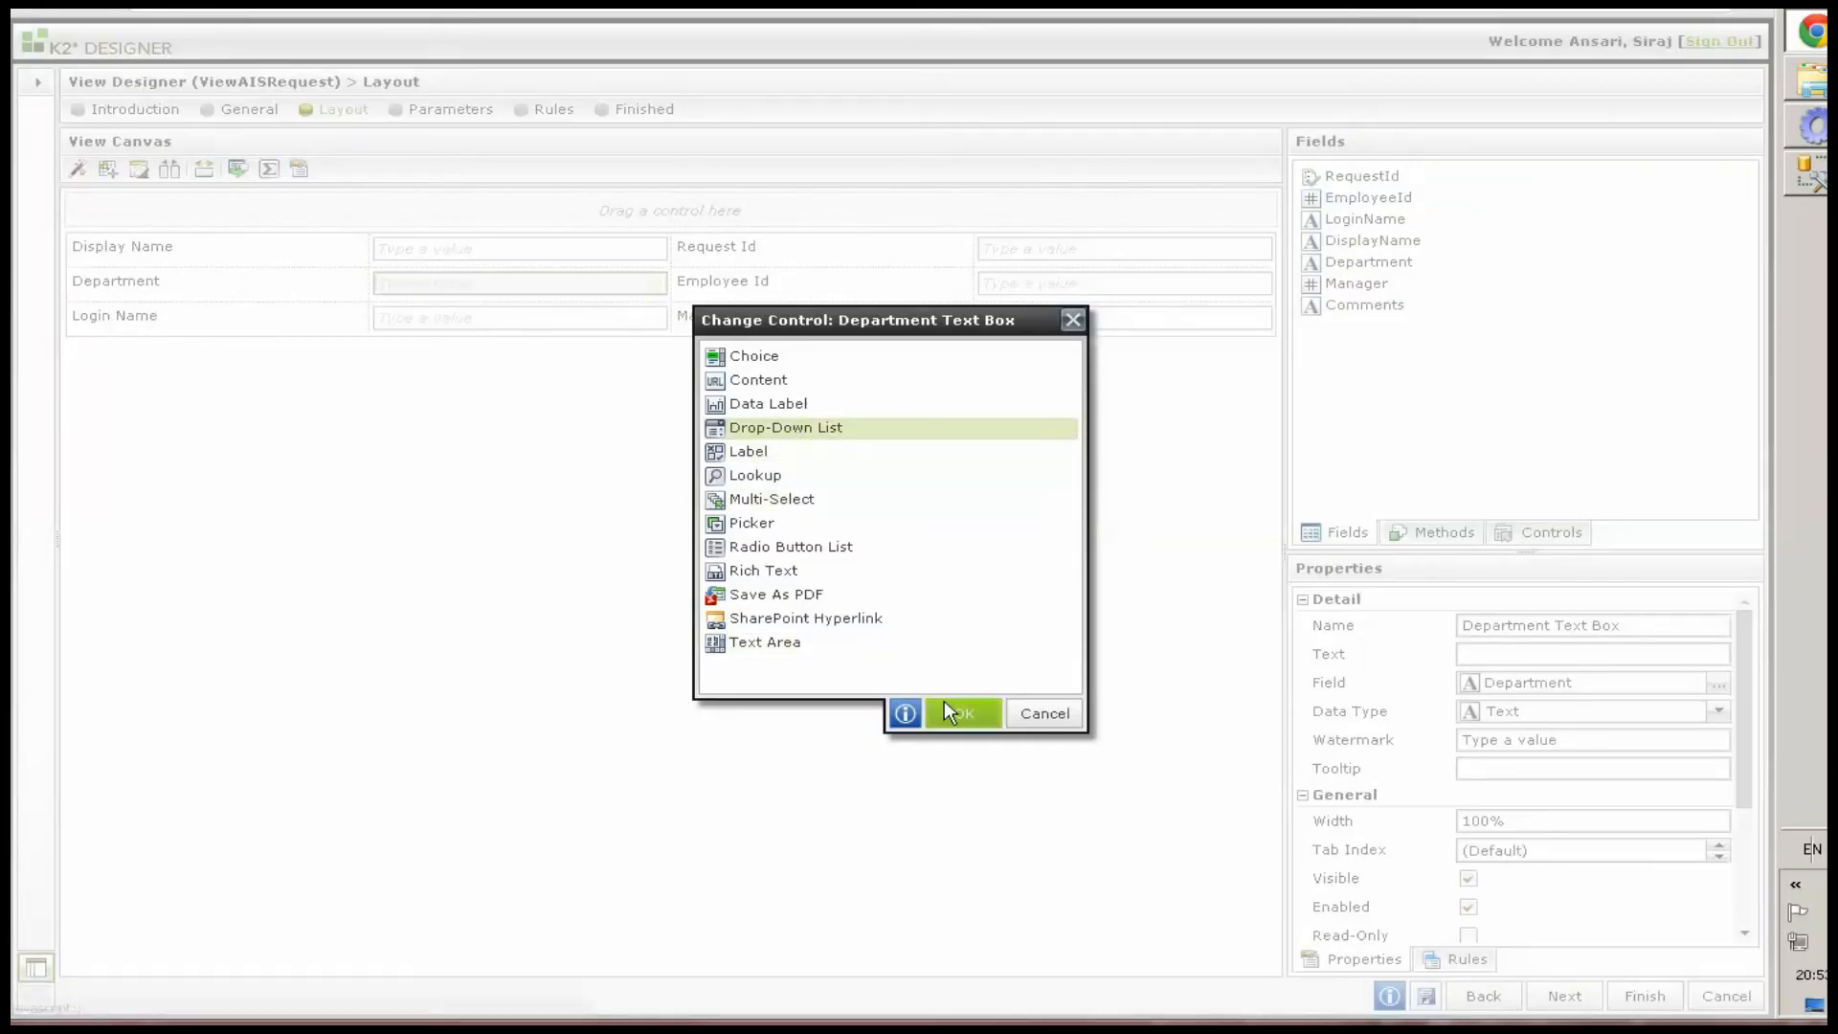
{"action": "left_click", "coordinate": [943, 706]}
Change the Display Name text box into a Picker control
{"action": "left_click", "coordinate": [457, 260]}
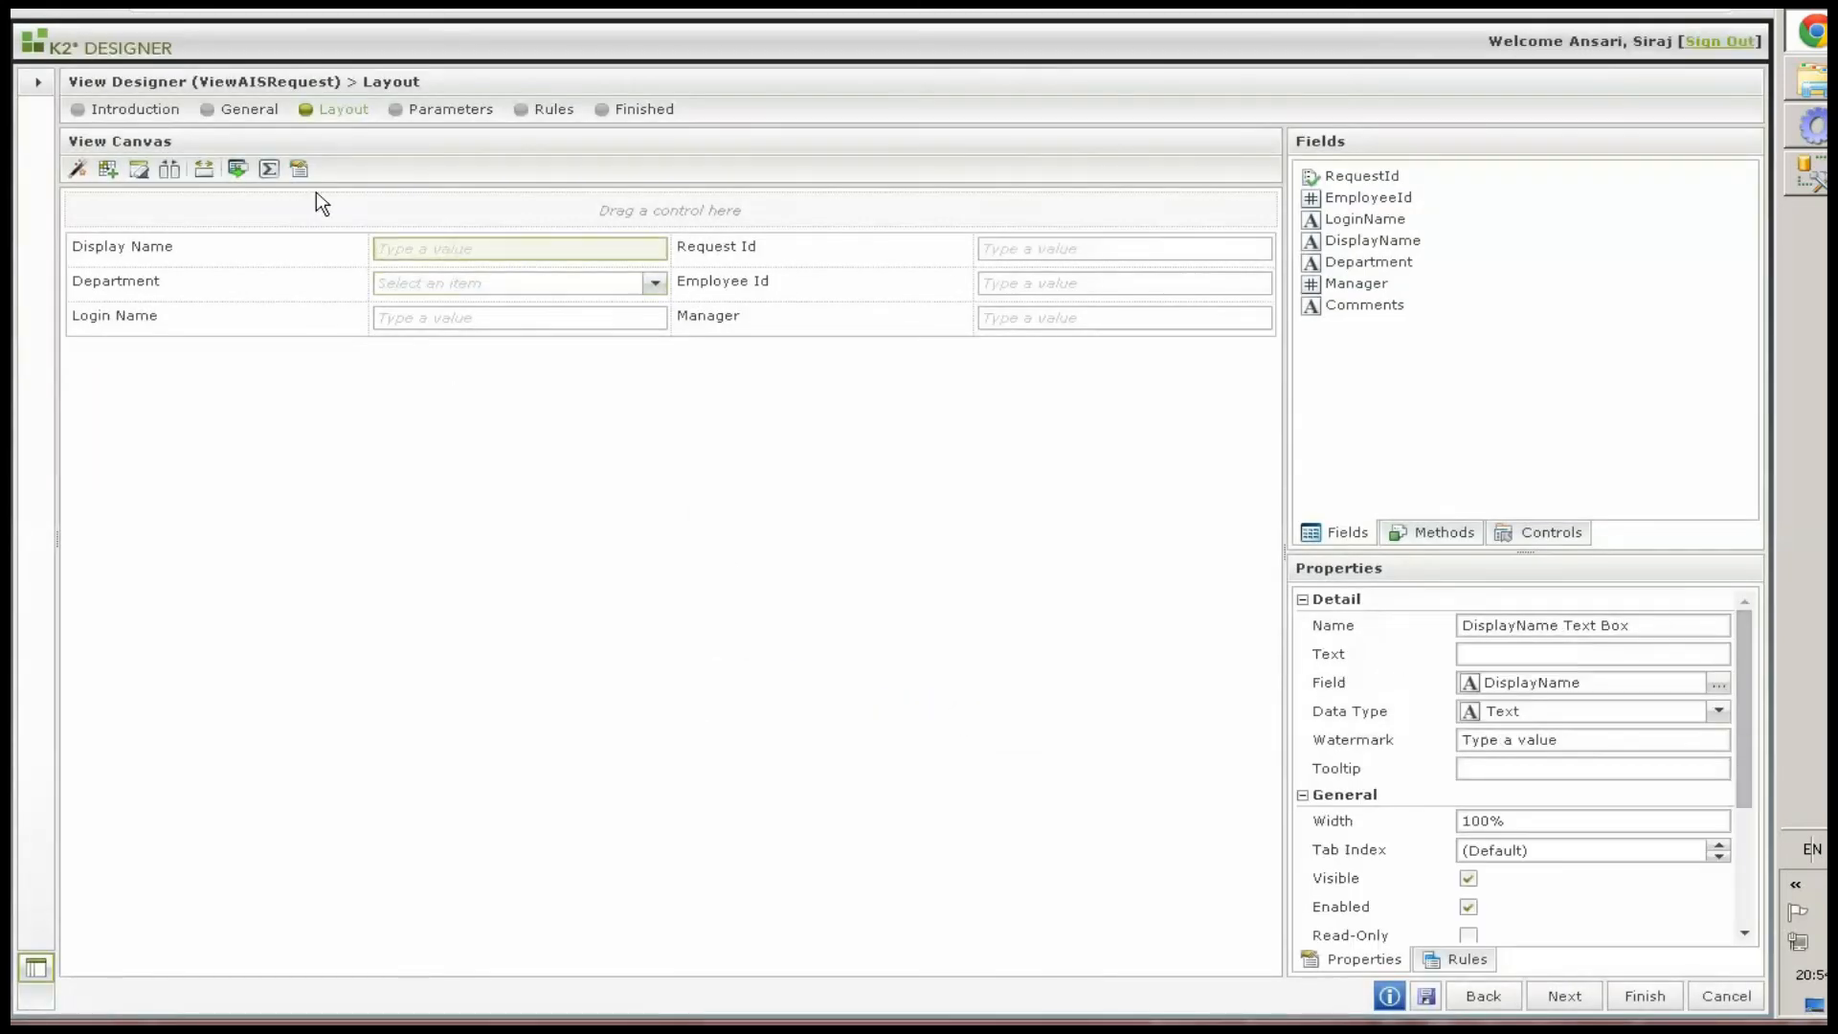
{"action": "left_click", "coordinate": [237, 171]}
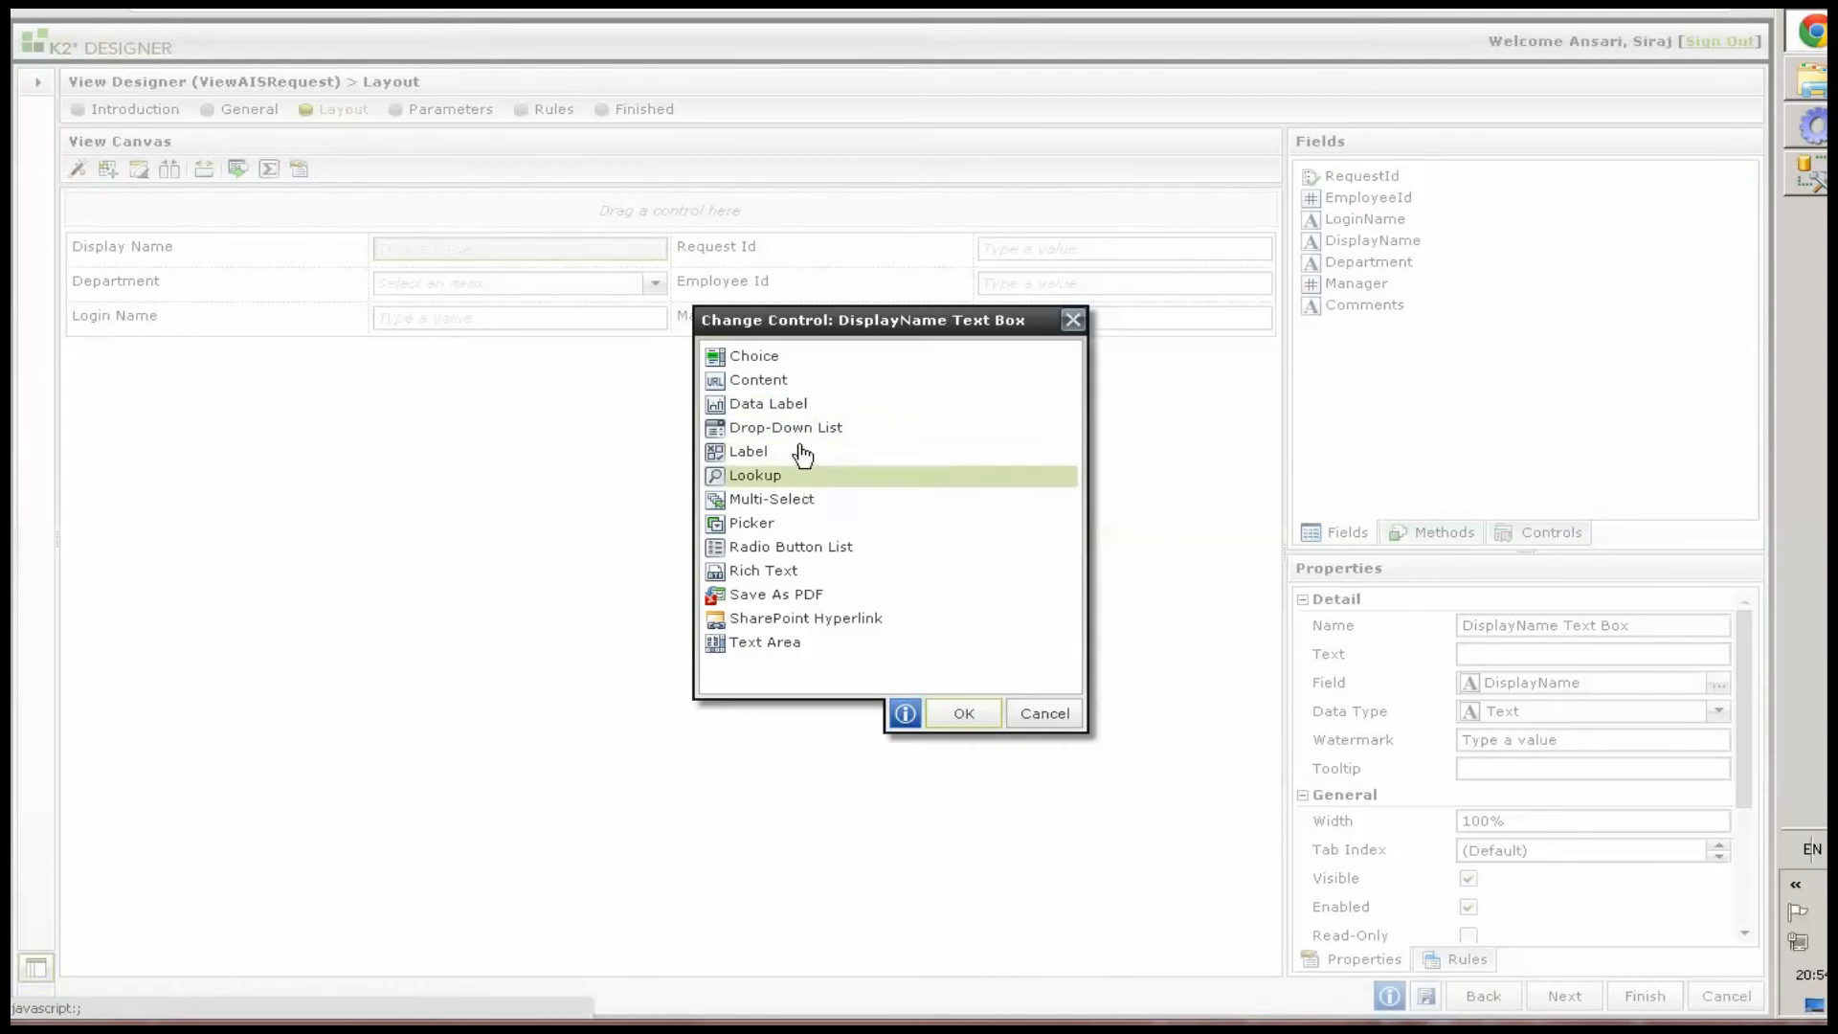
{"action": "left_click", "coordinate": [756, 524]}
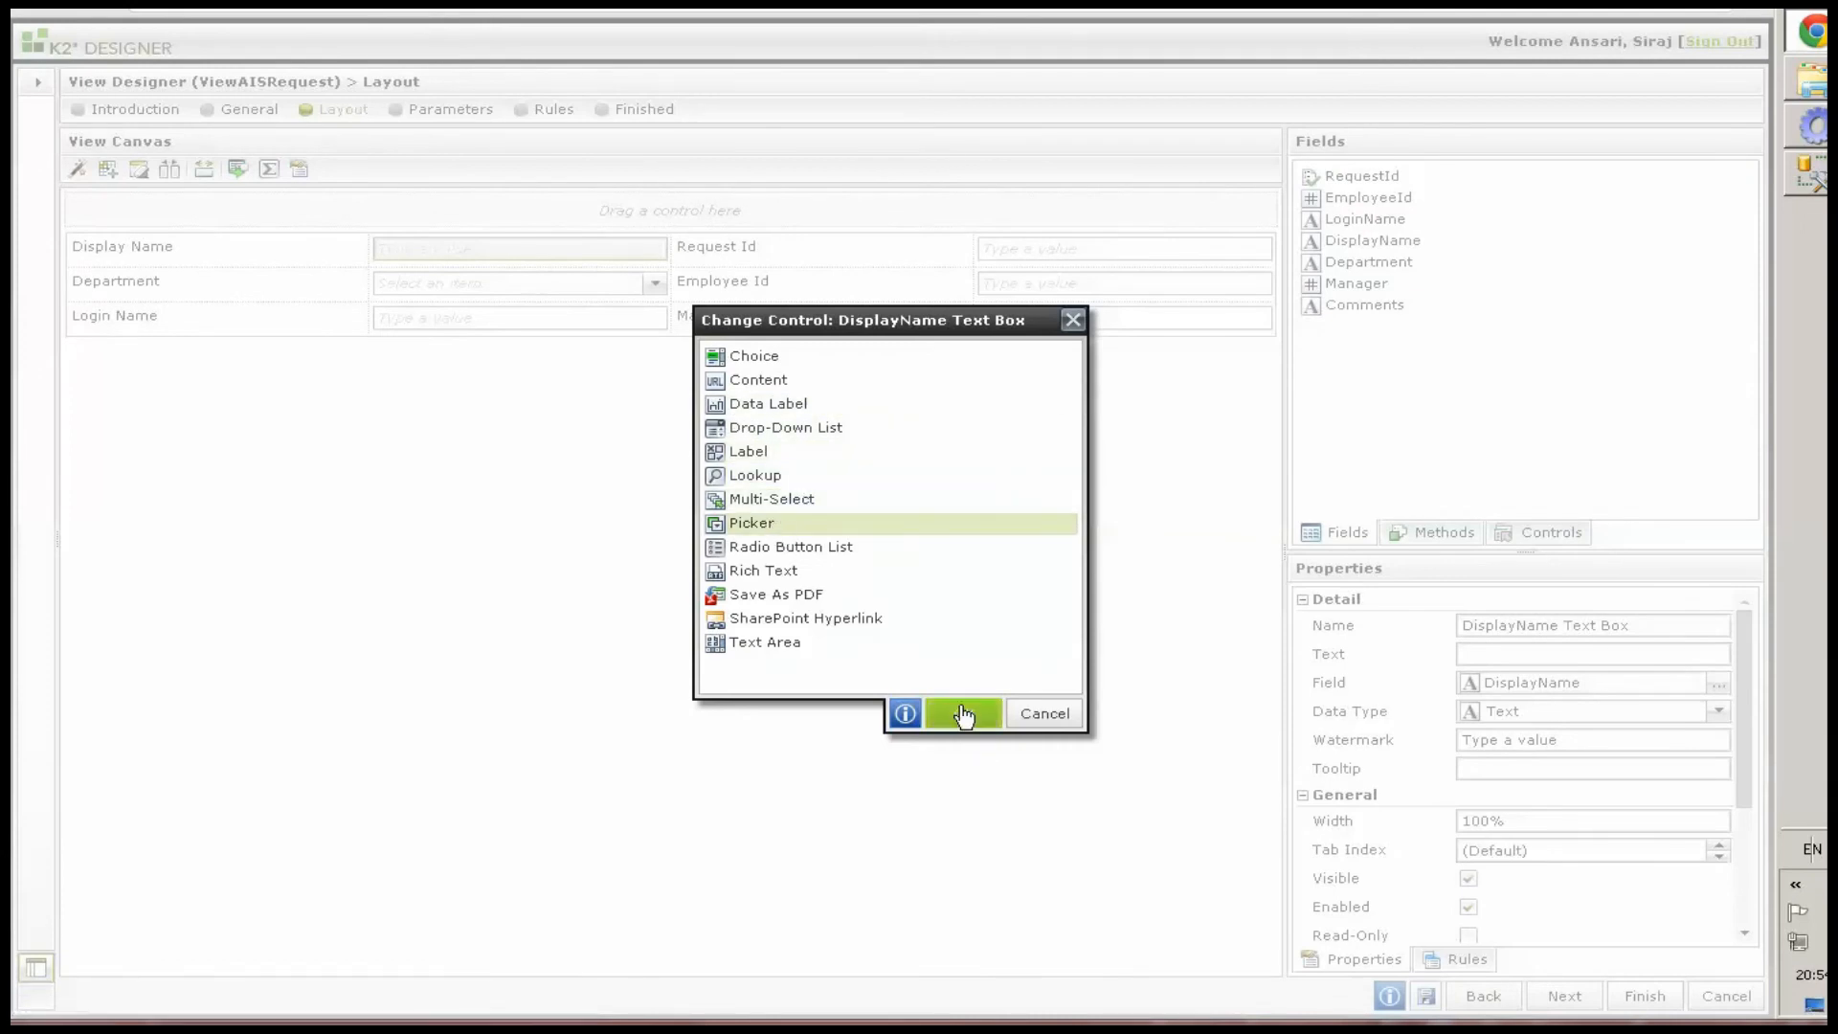
{"action": "left_click", "coordinate": [963, 714]}
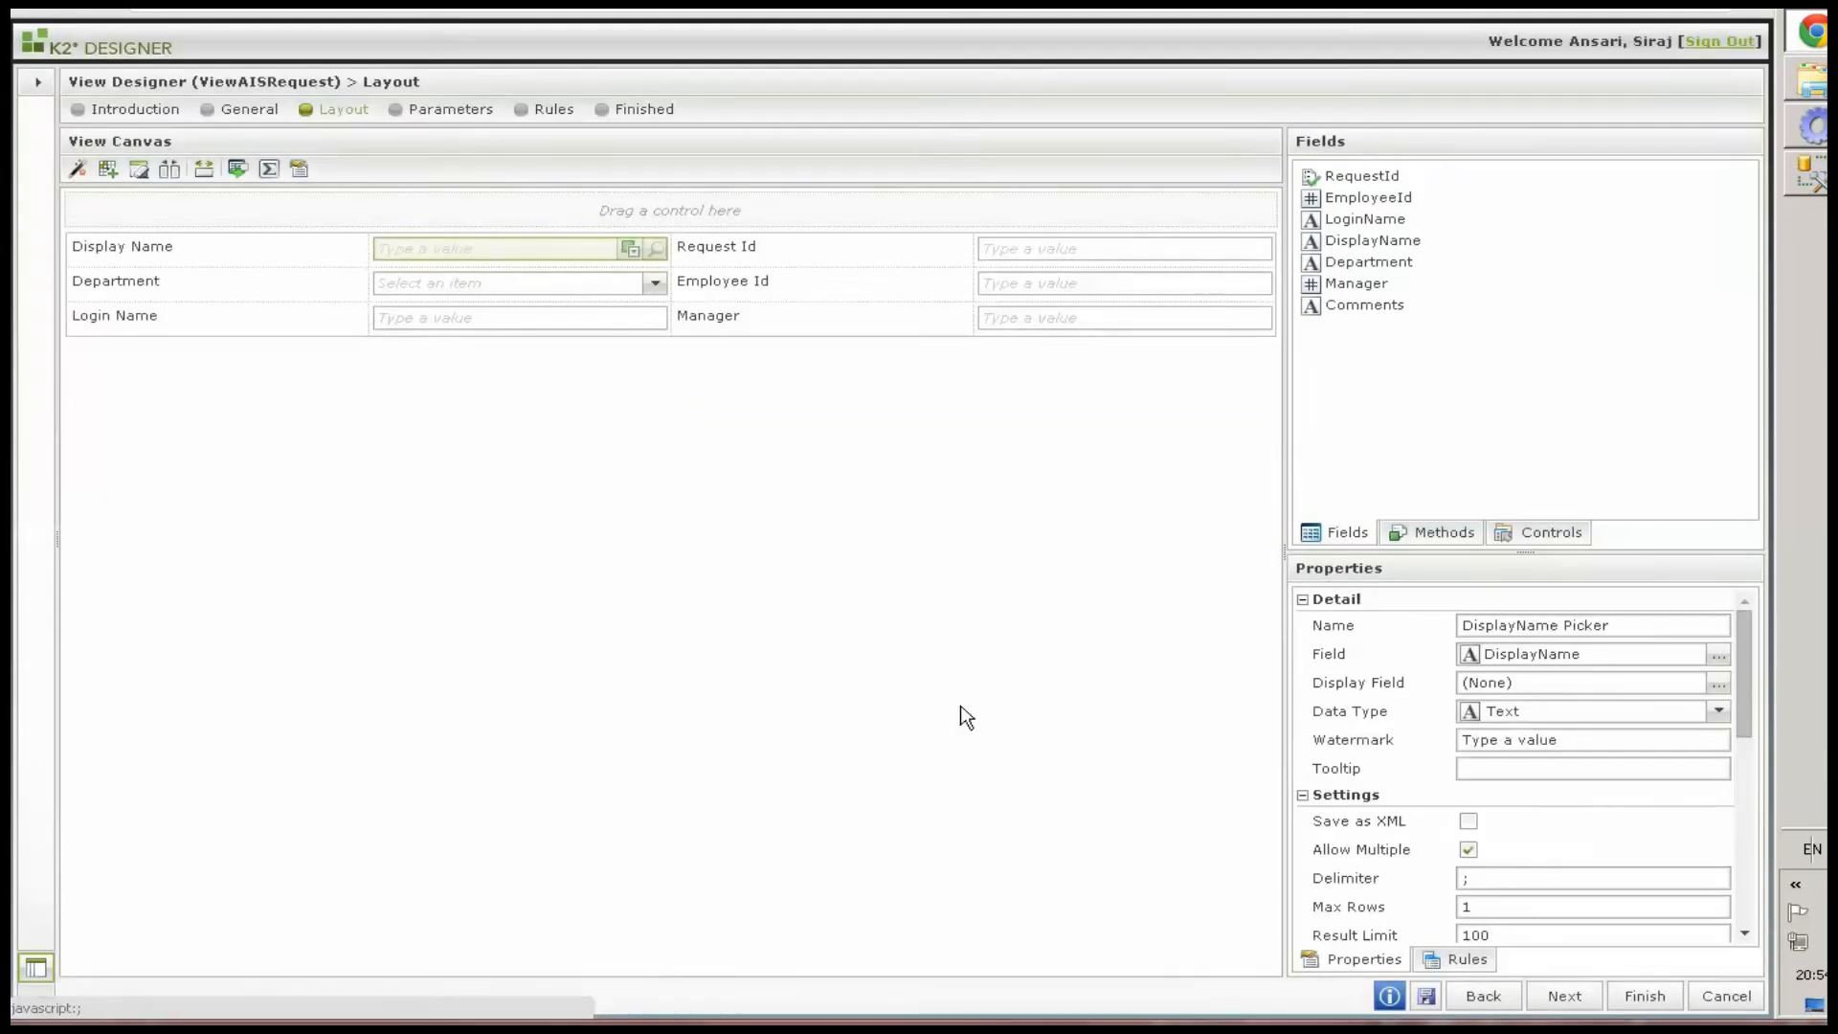
Give the Department drop-down a static list of department names copied from the DepartmentMaster sheet in Excel
{"action": "left_click", "coordinate": [516, 291]}
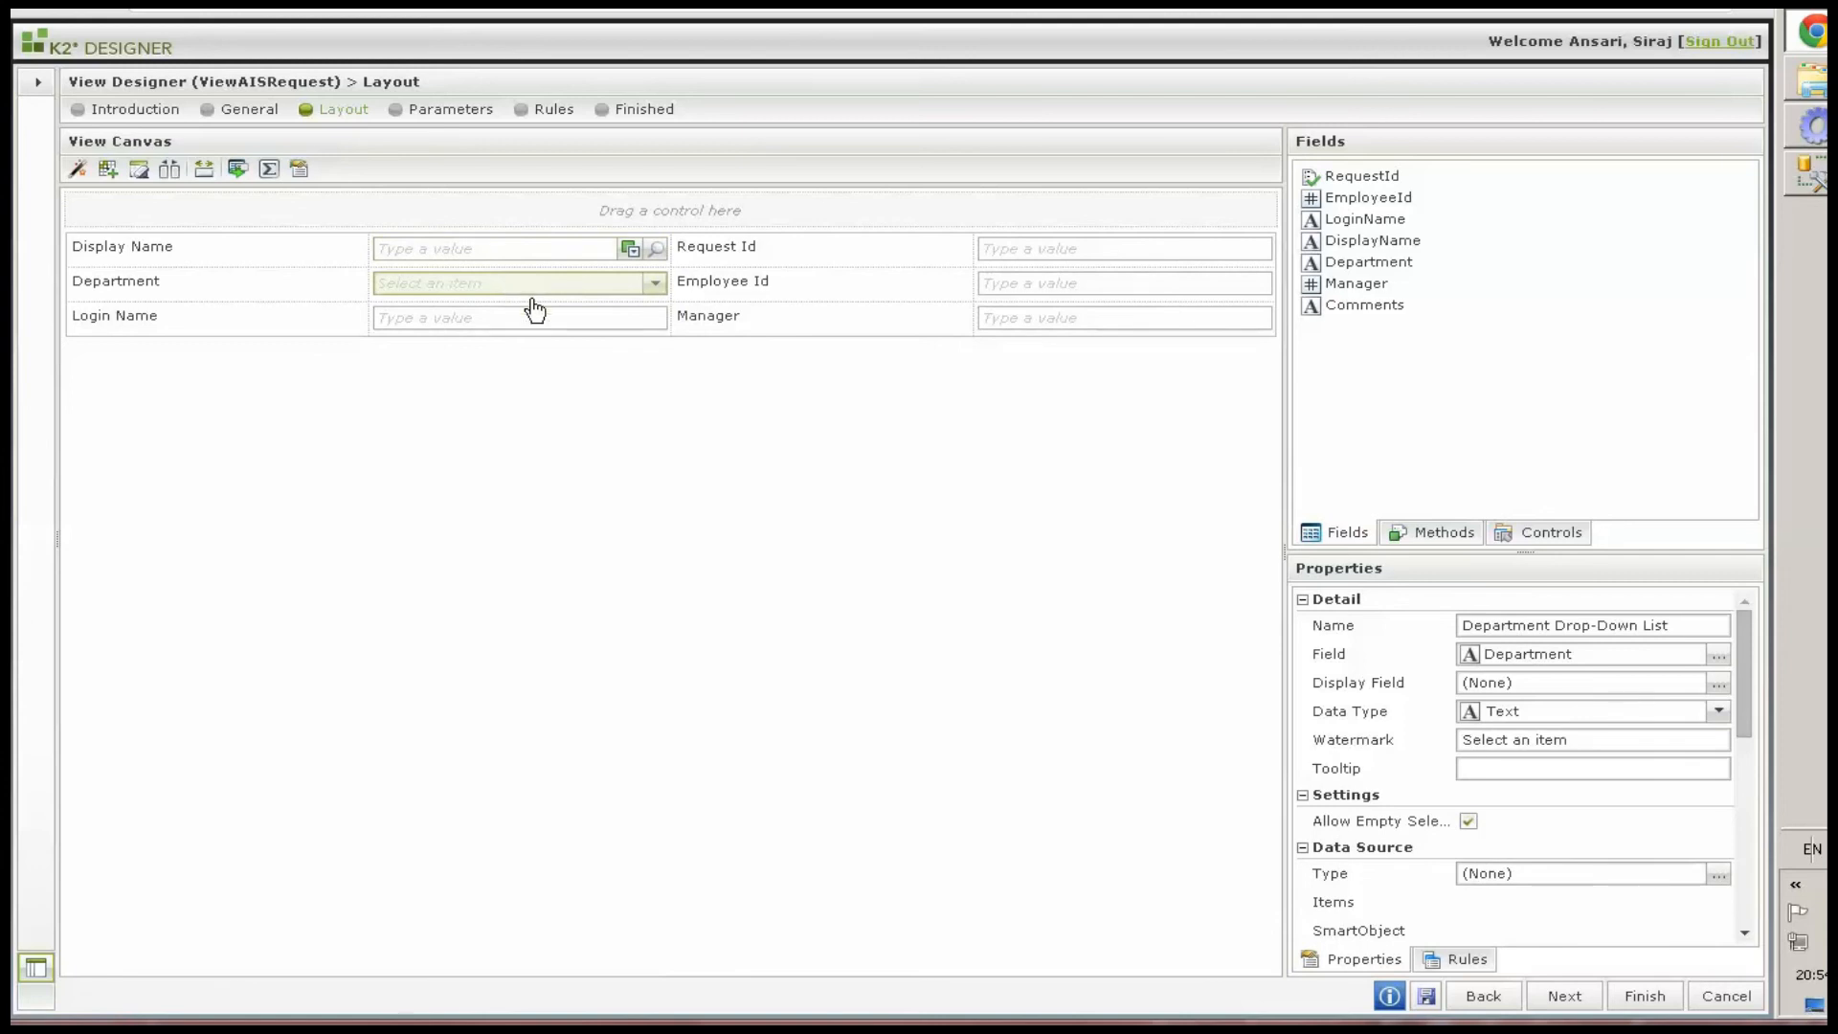
{"action": "left_click", "coordinate": [1718, 876]}
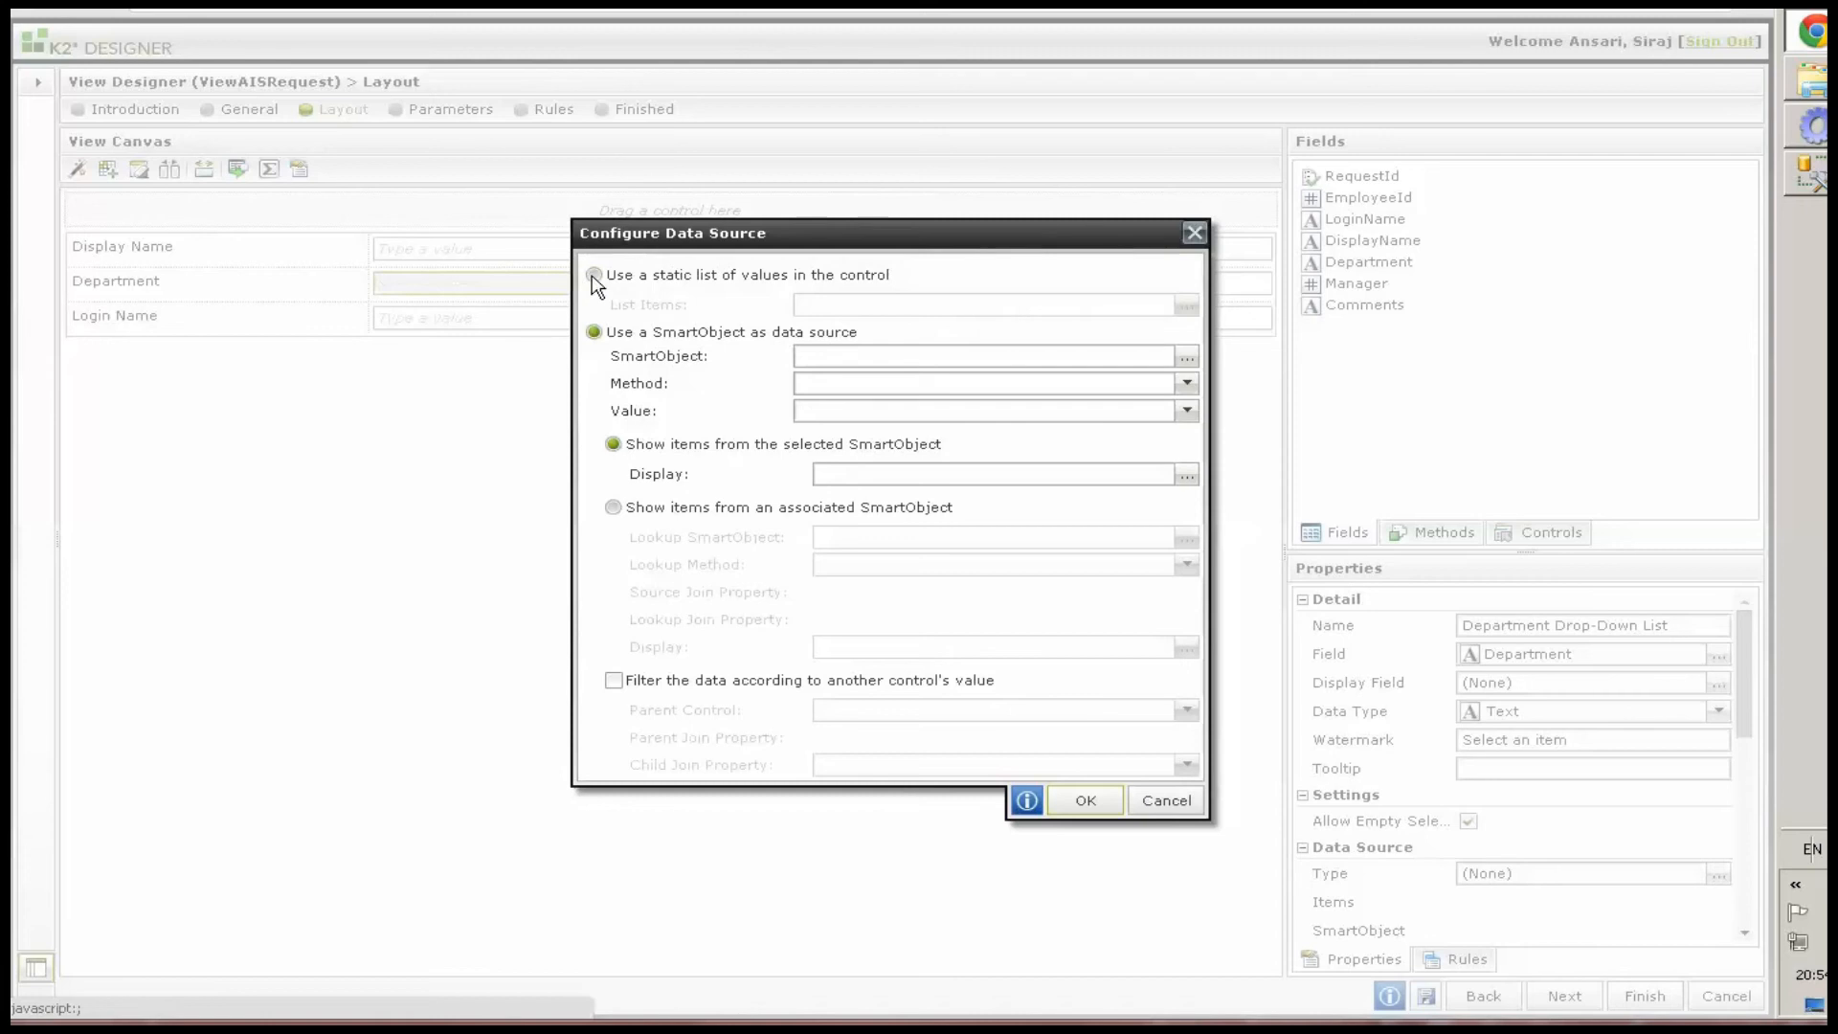
{"action": "left_click", "coordinate": [593, 275]}
{"action": "left_click", "coordinate": [1186, 304]}
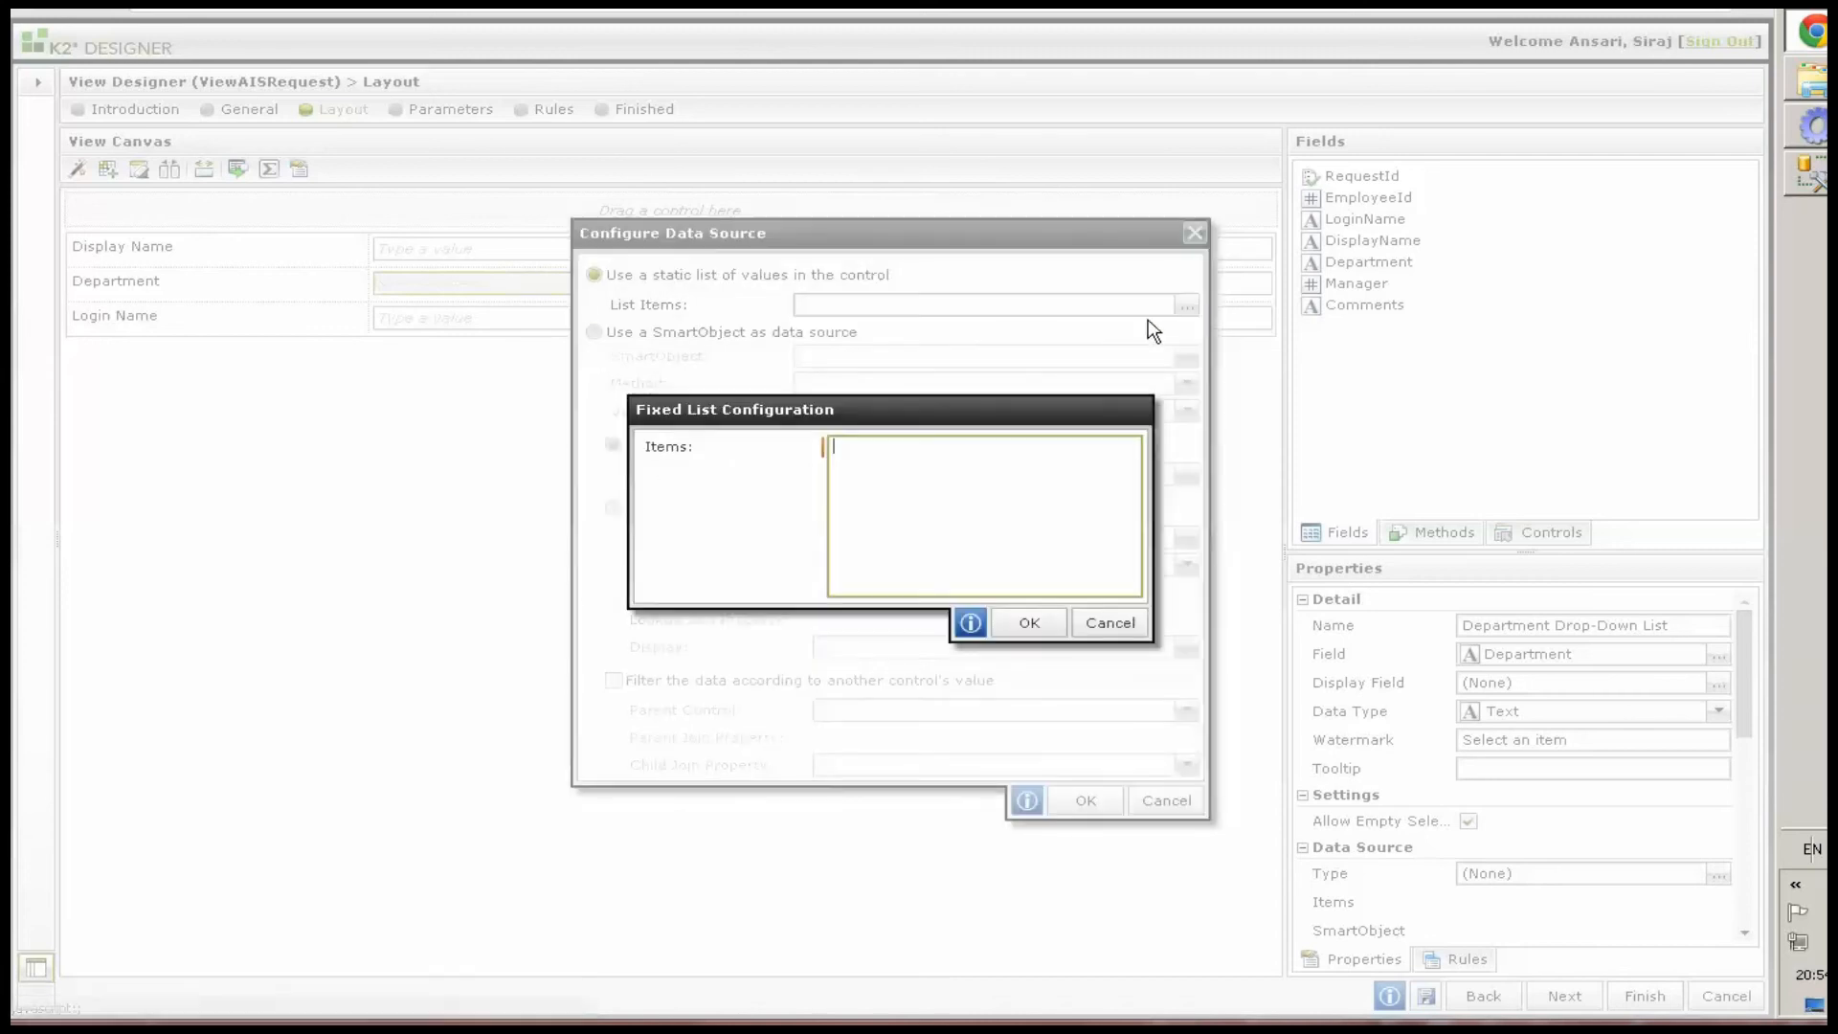
{"action": "key", "text": "alt+Tab"}
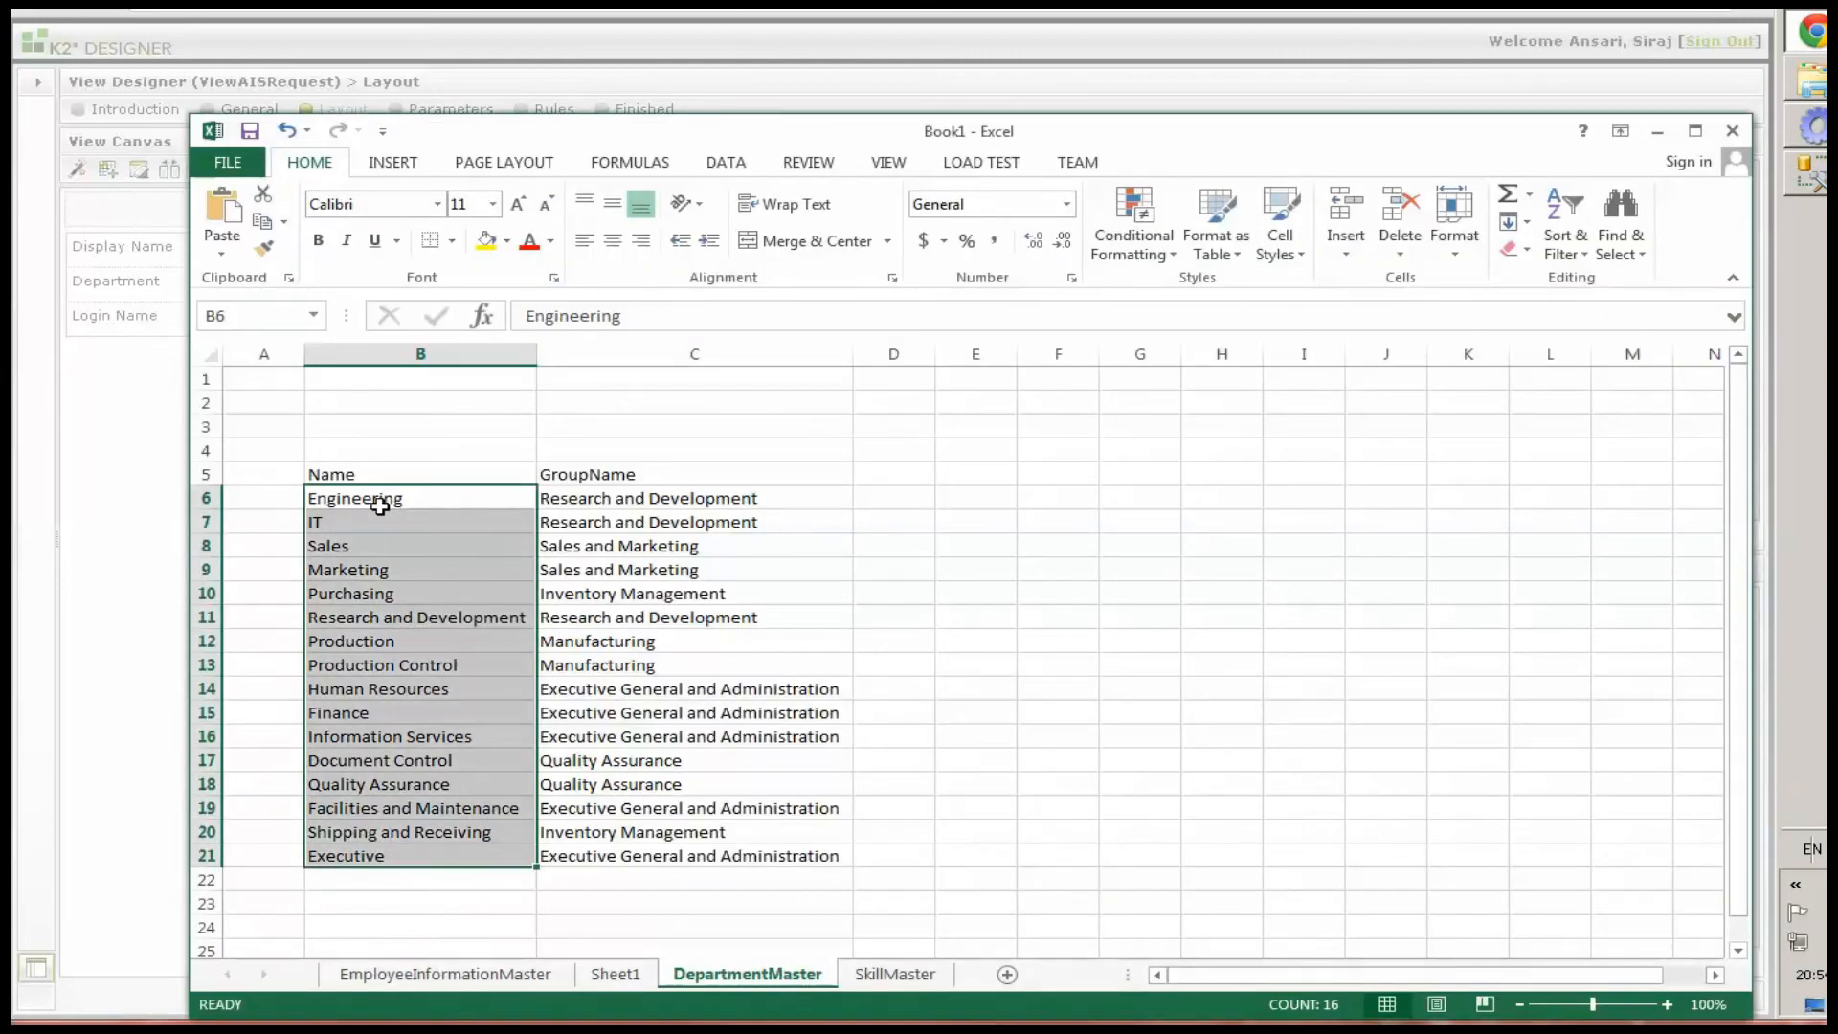
{"action": "key", "text": "ctrl+c"}
{"action": "key", "text": "alt+Tab"}
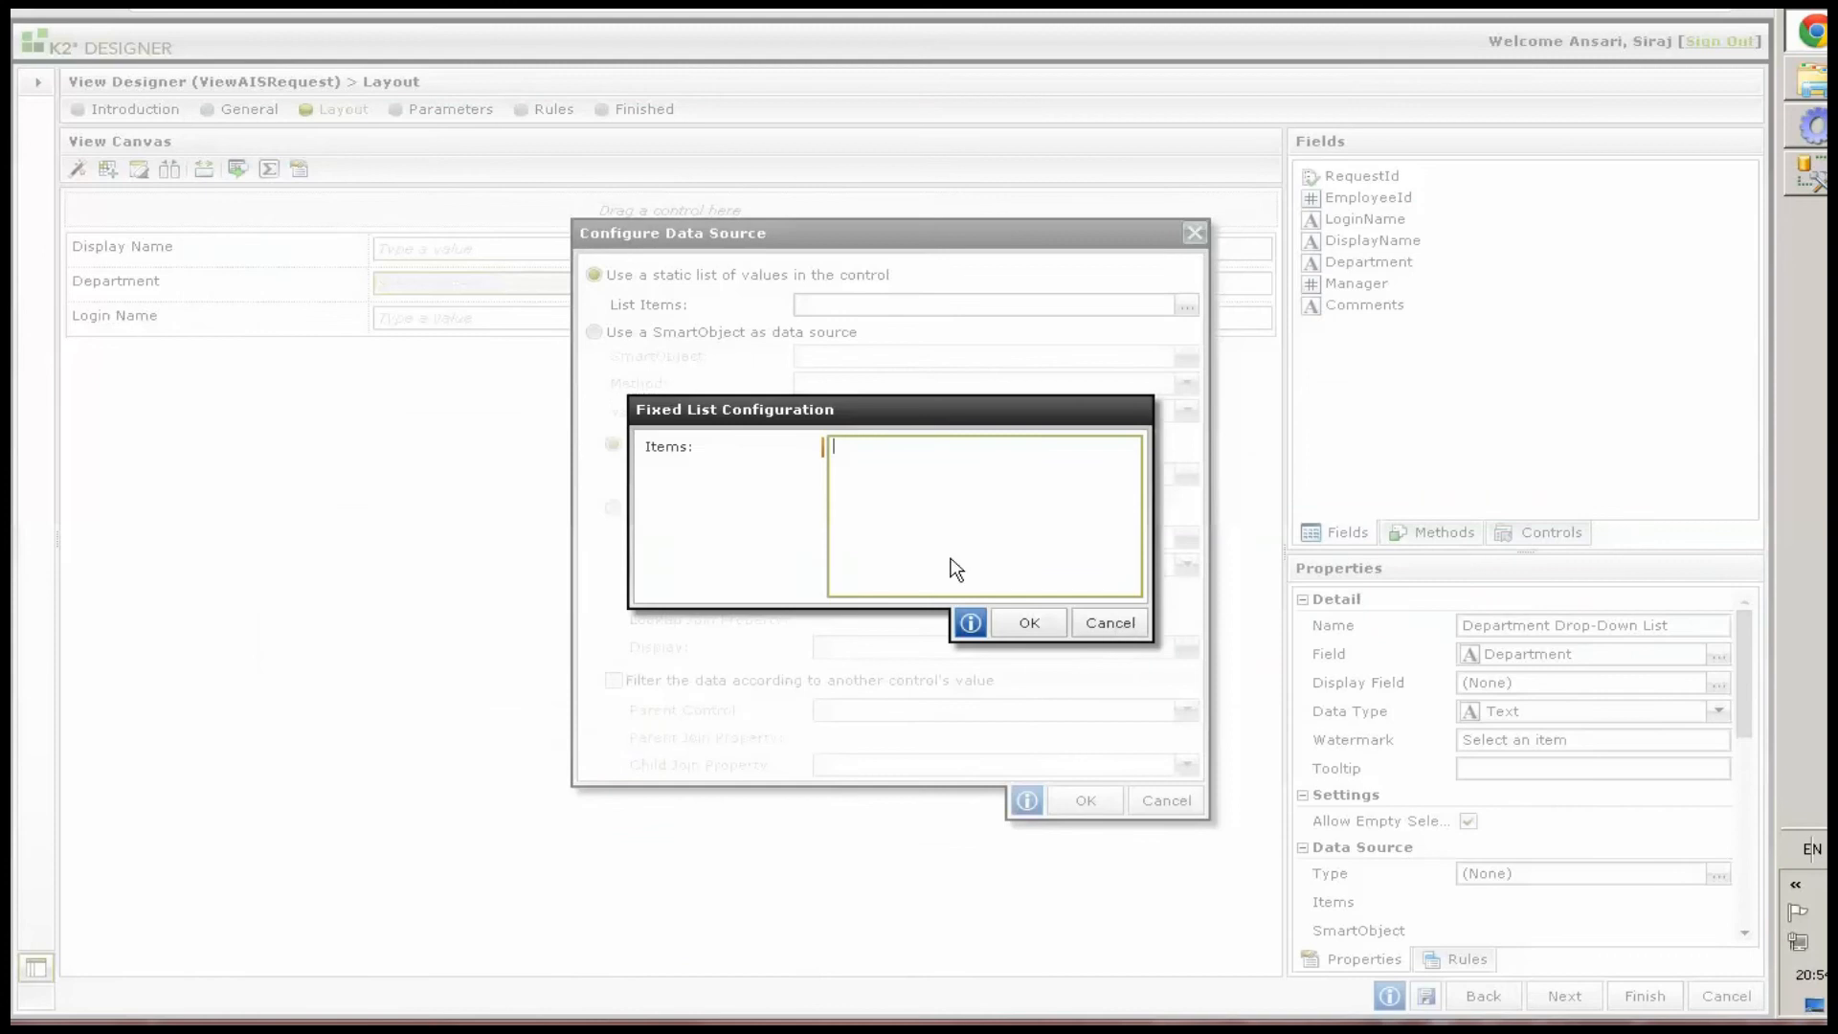
{"action": "key", "text": "ctrl+v"}
{"action": "left_click", "coordinate": [1021, 623]}
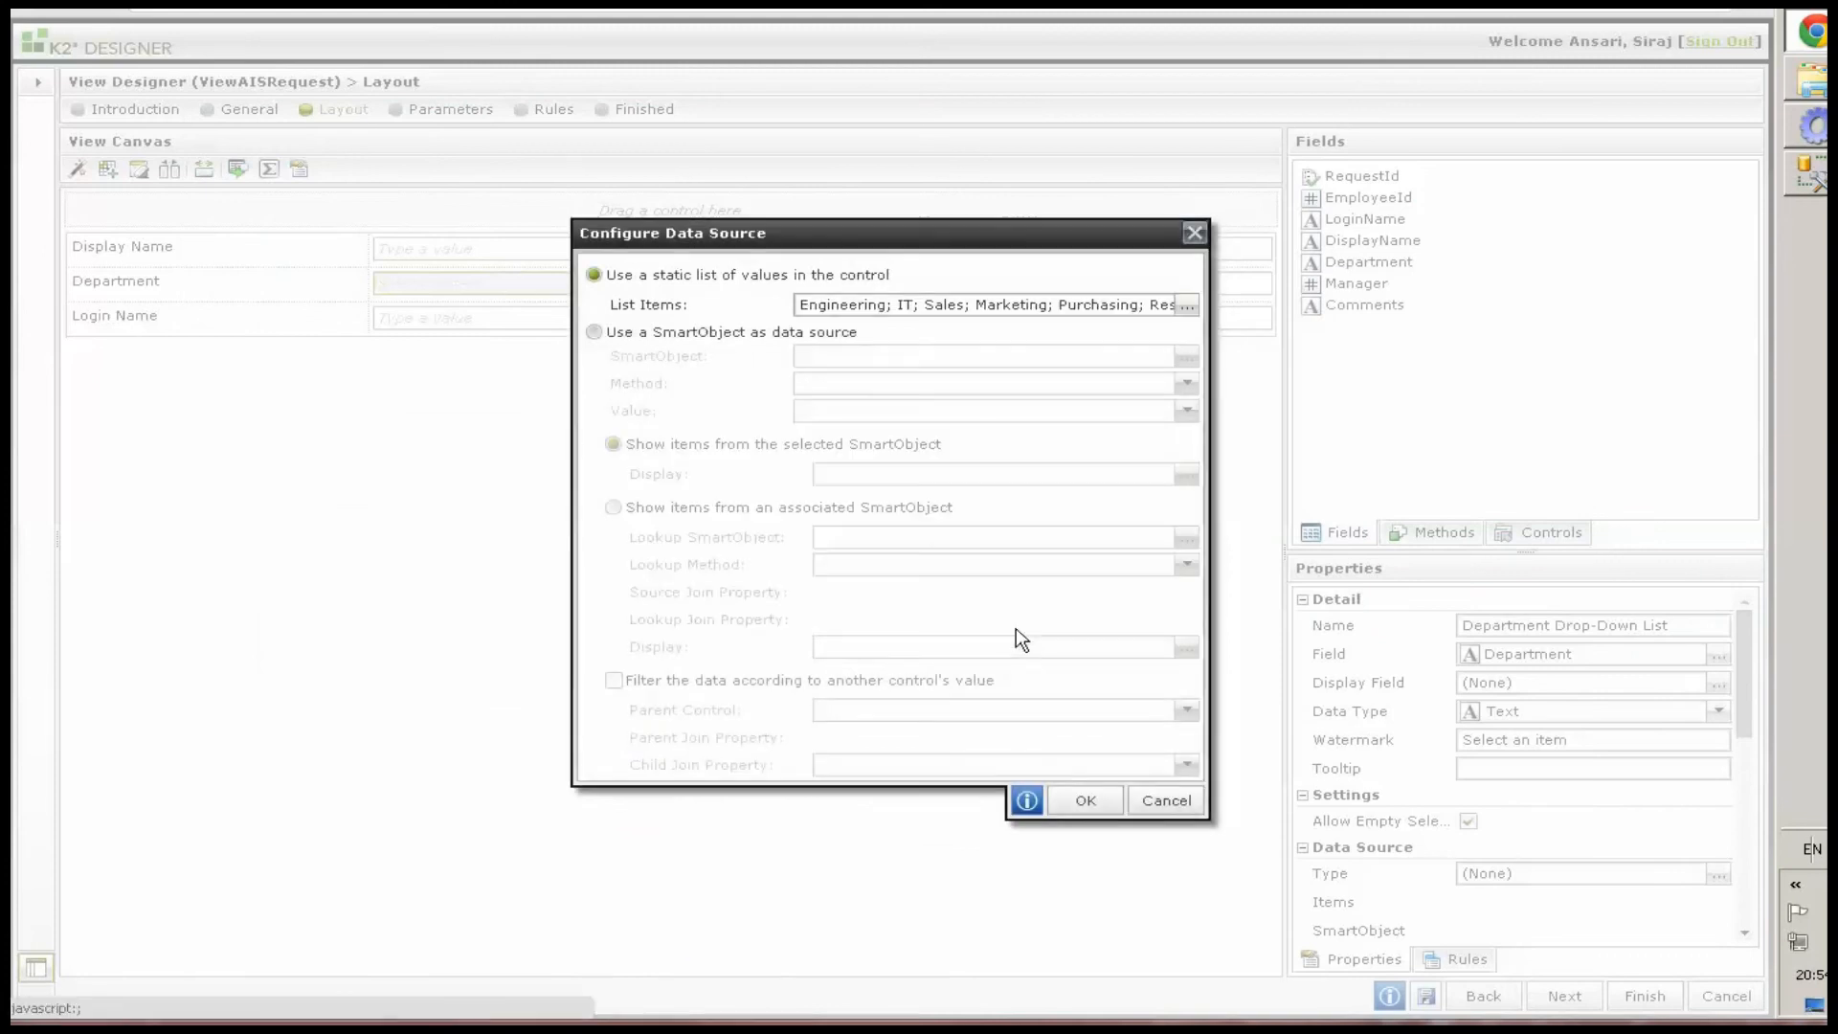
{"action": "left_click", "coordinate": [1081, 800]}
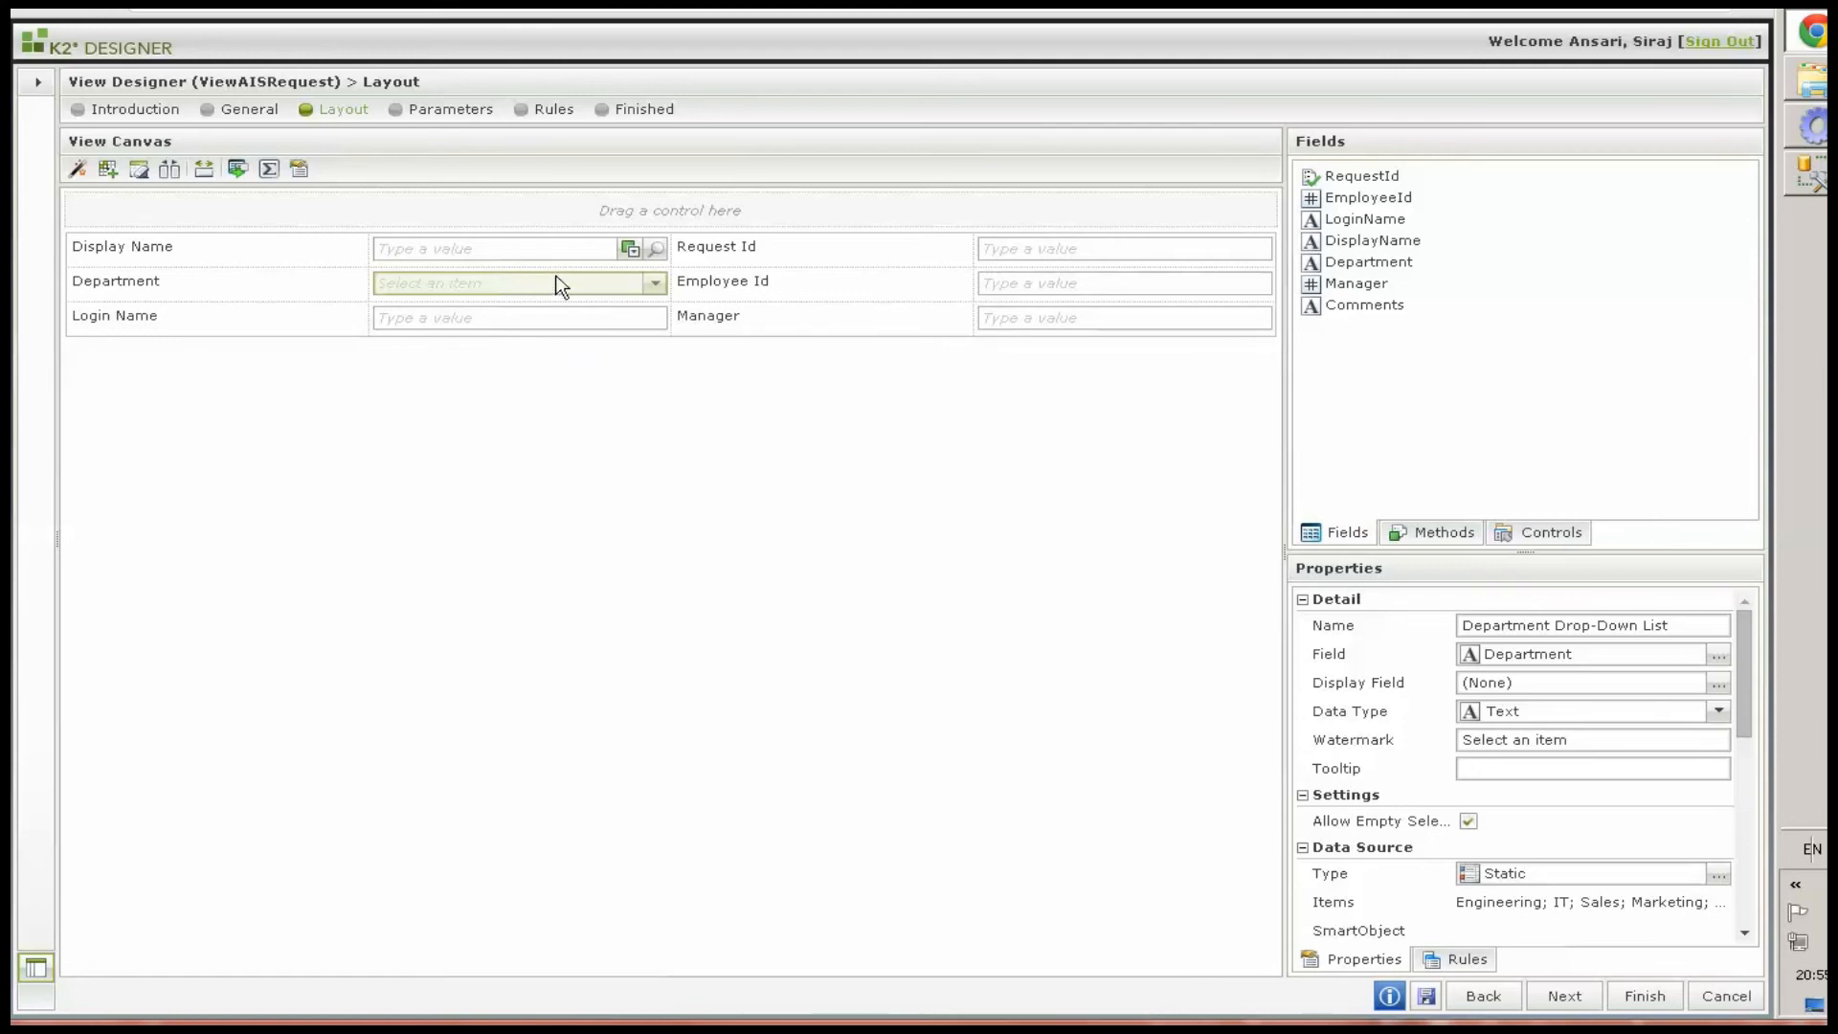
Set the Display Name picker's data source to the EmployeeInformationMaster SmartObject from the TESTING\AIS category
{"action": "left_click", "coordinate": [547, 251]}
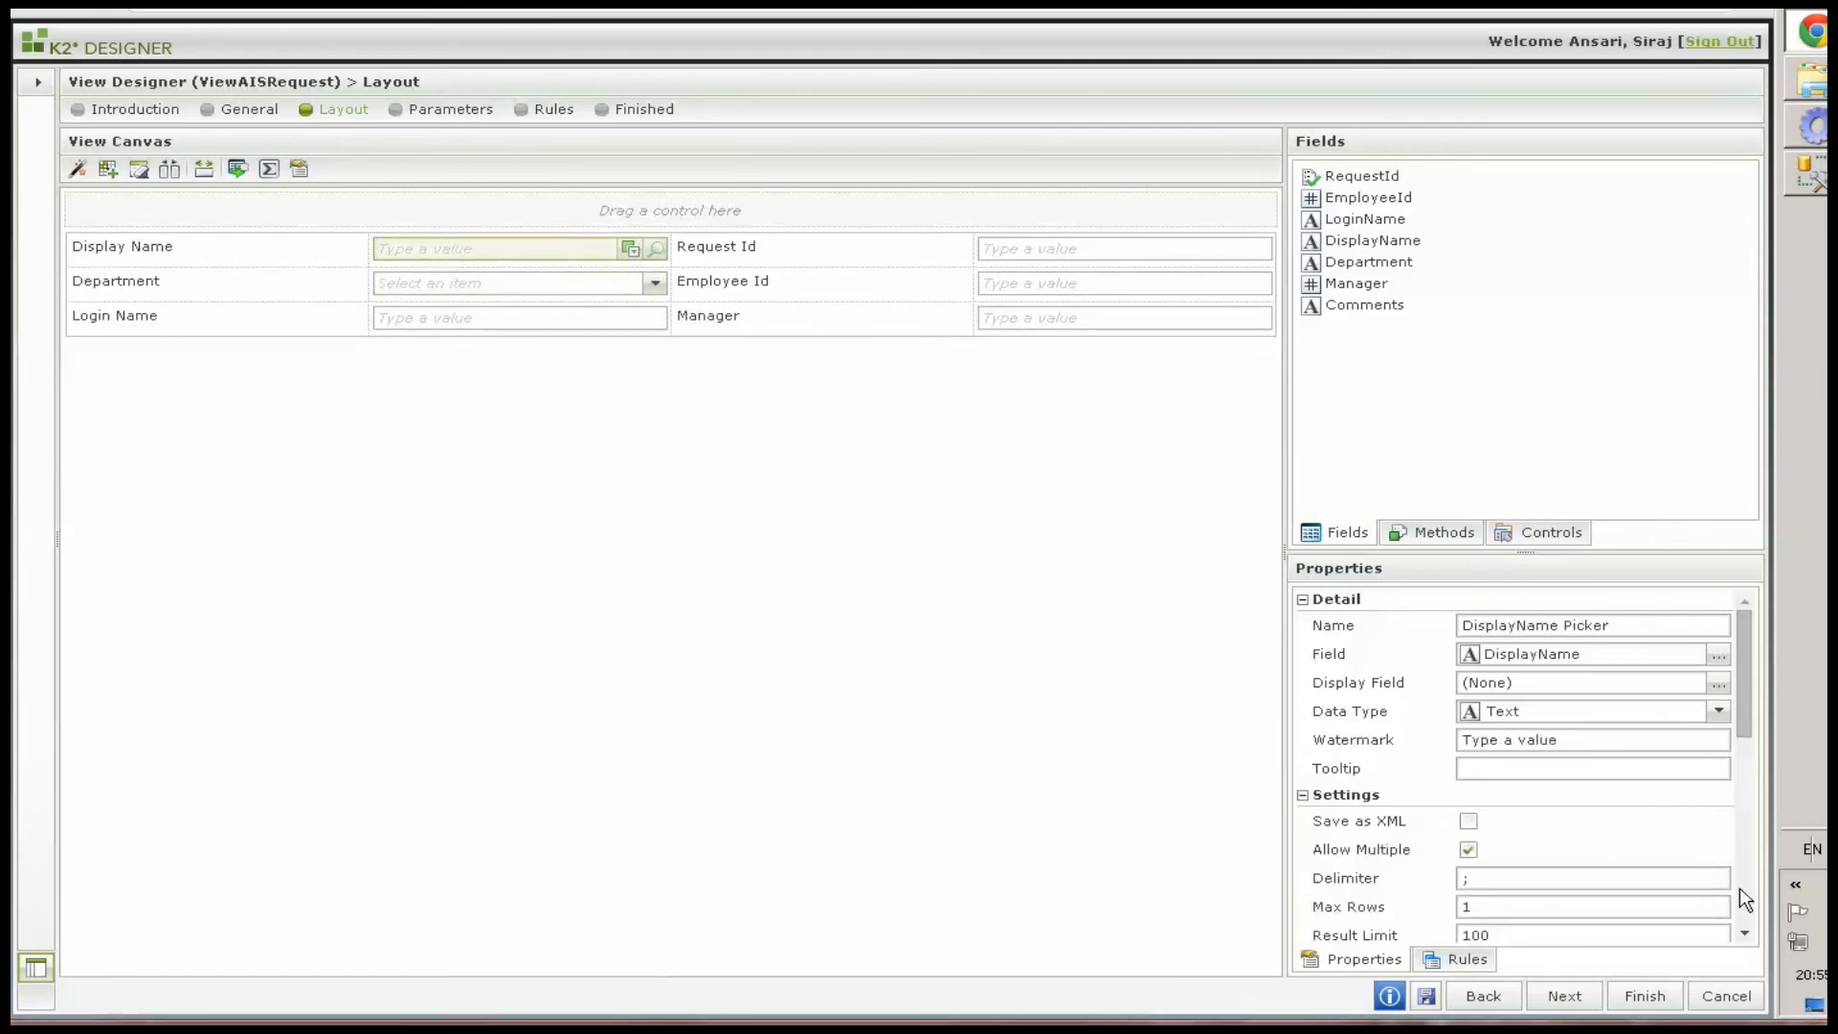
{"action": "scroll", "coordinate": [1723, 851], "scroll_direction": "down", "scroll_amount": 3}
{"action": "left_click", "coordinate": [1718, 709]}
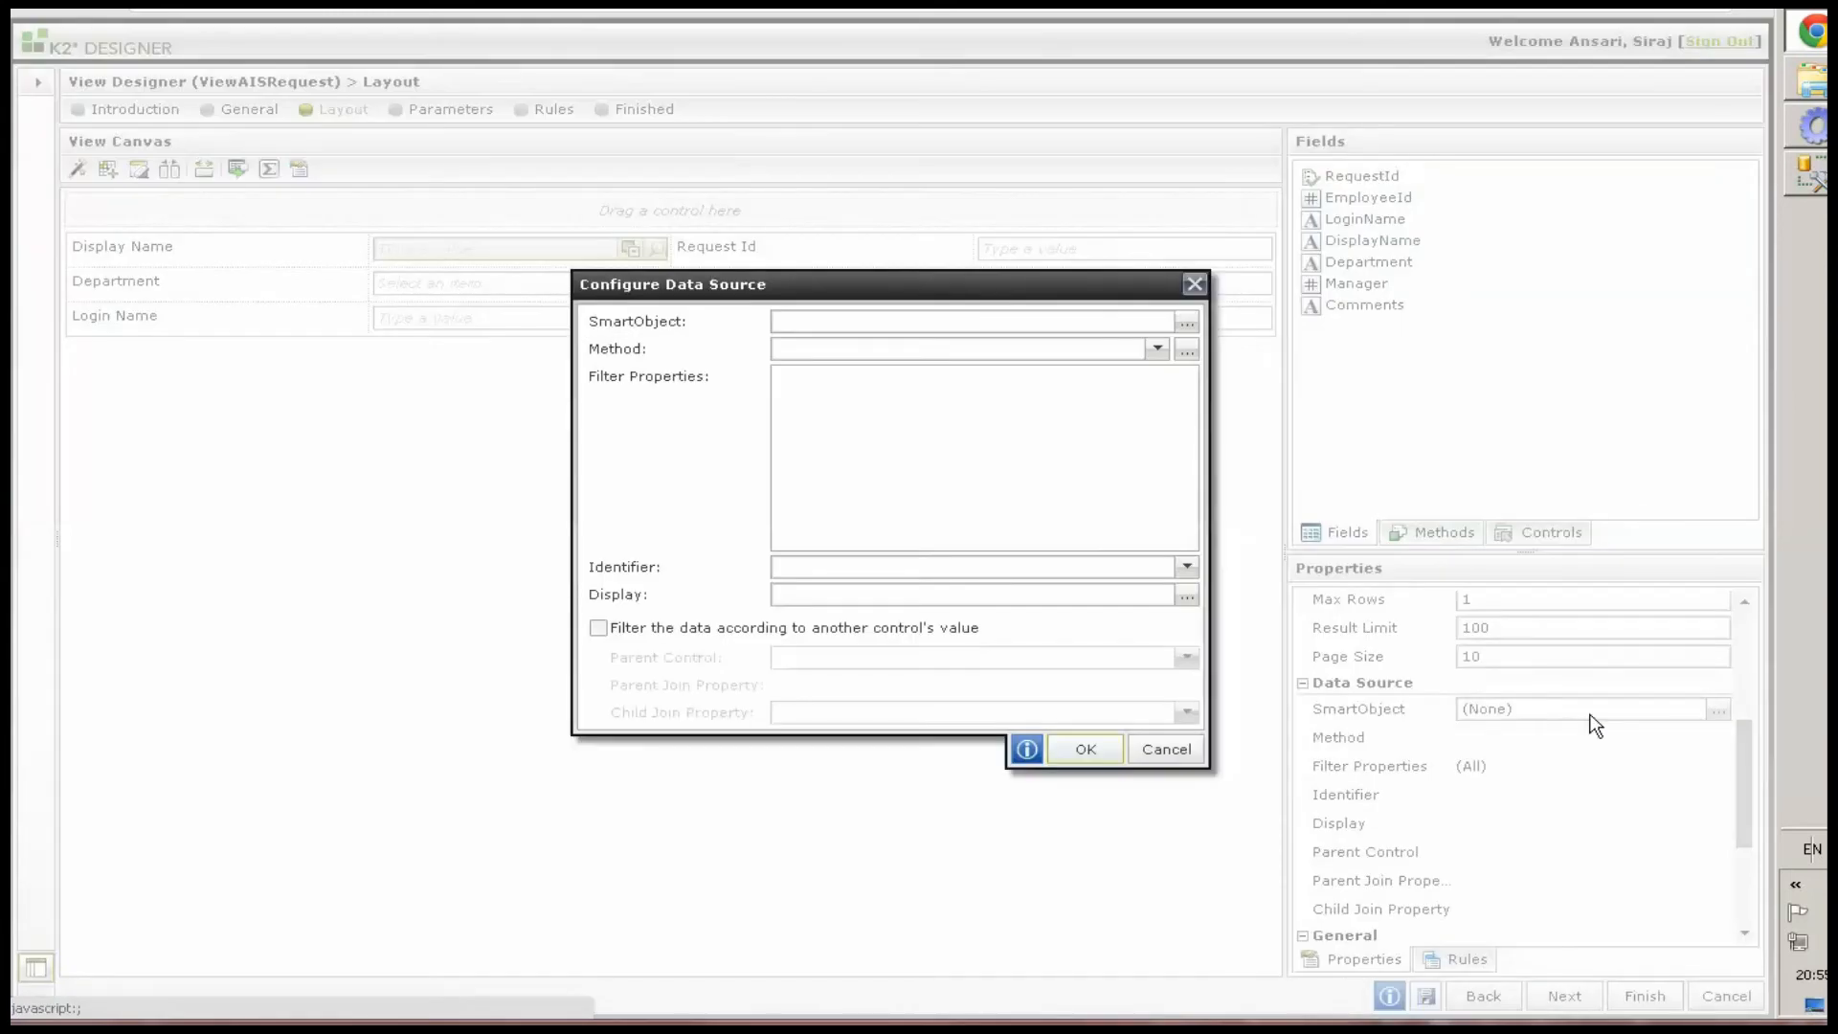
{"action": "left_click", "coordinate": [1186, 322]}
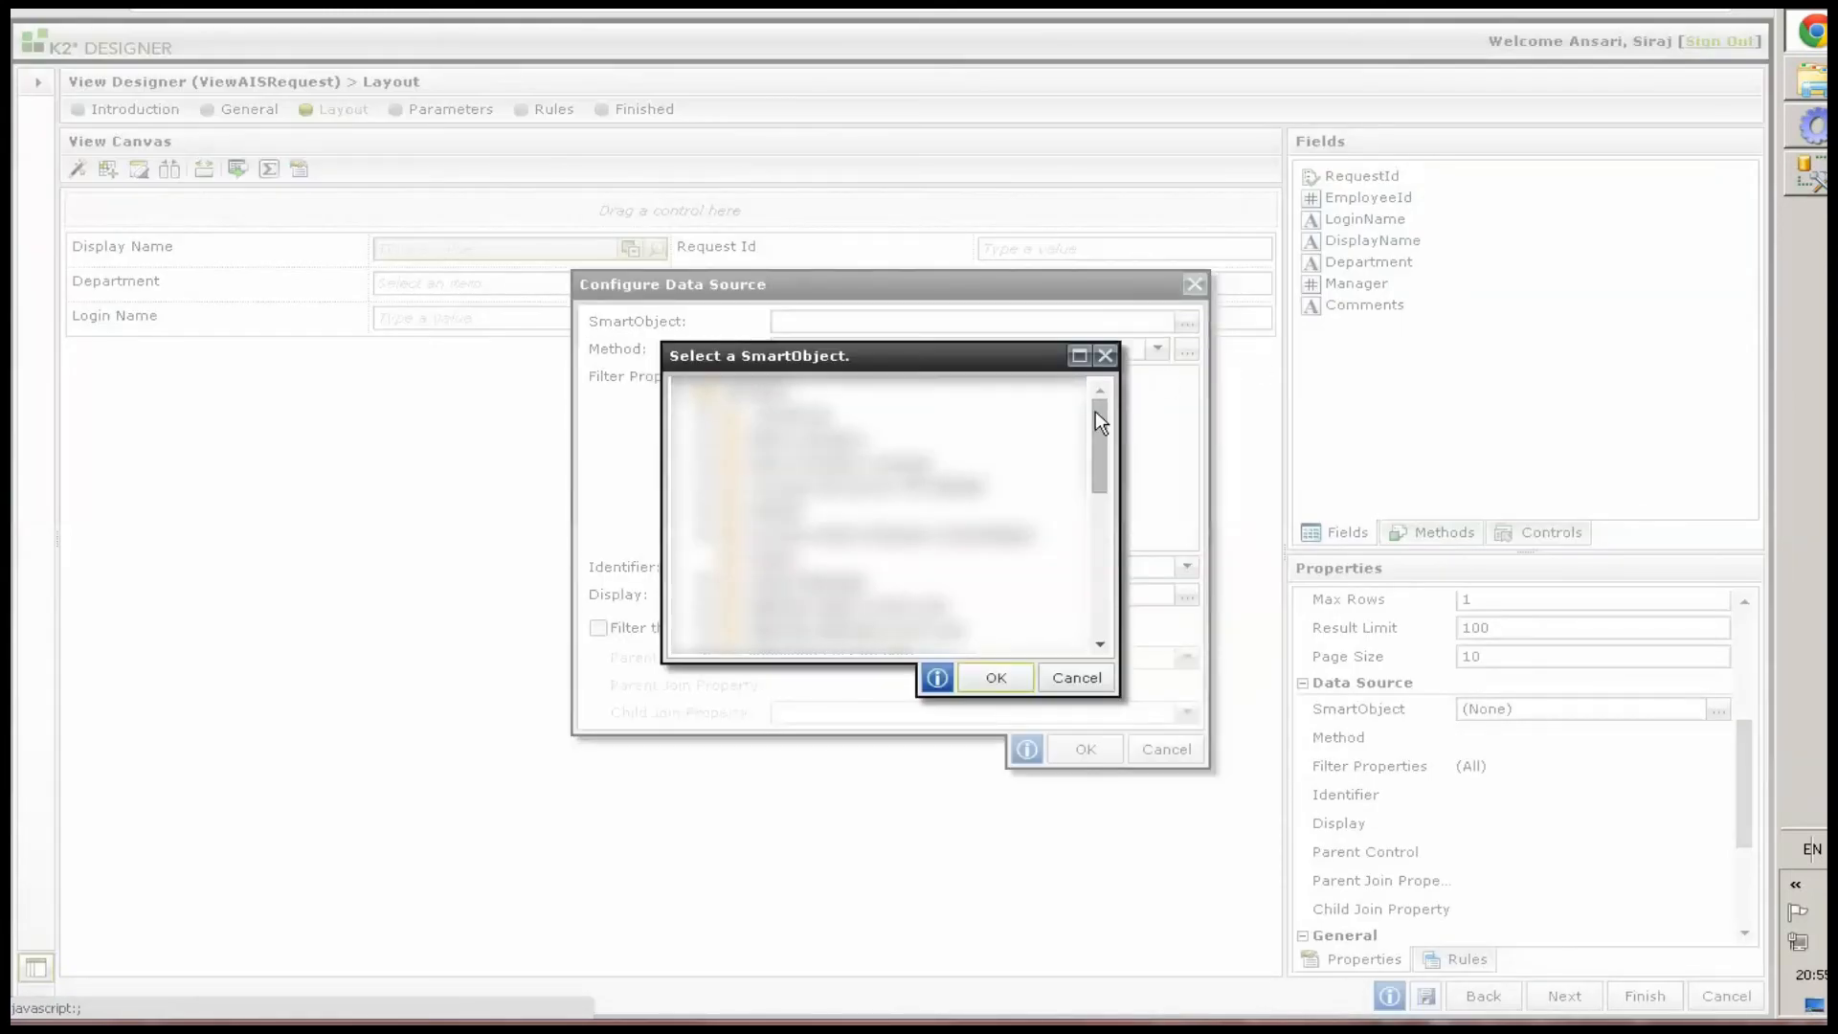
{"action": "left_click_drag", "start_coordinate": [1101, 421], "coordinate": [1100, 554]}
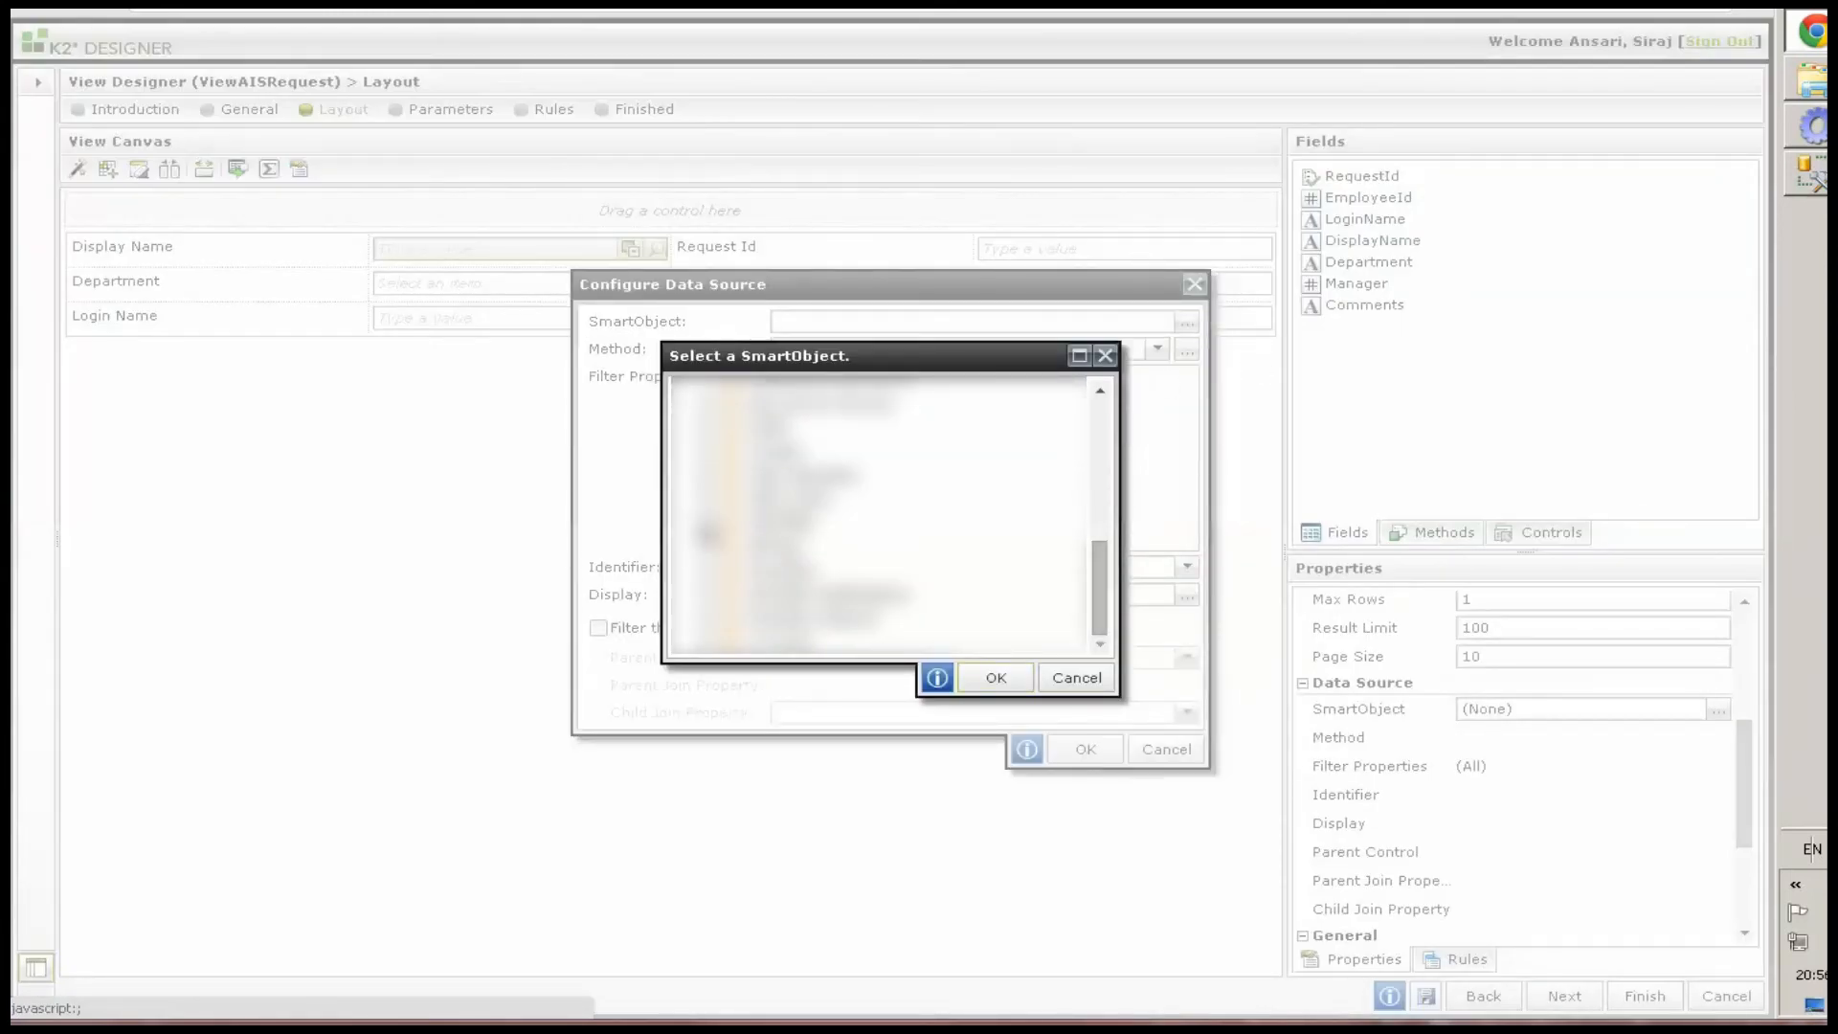
{"action": "left_click", "coordinate": [732, 553]}
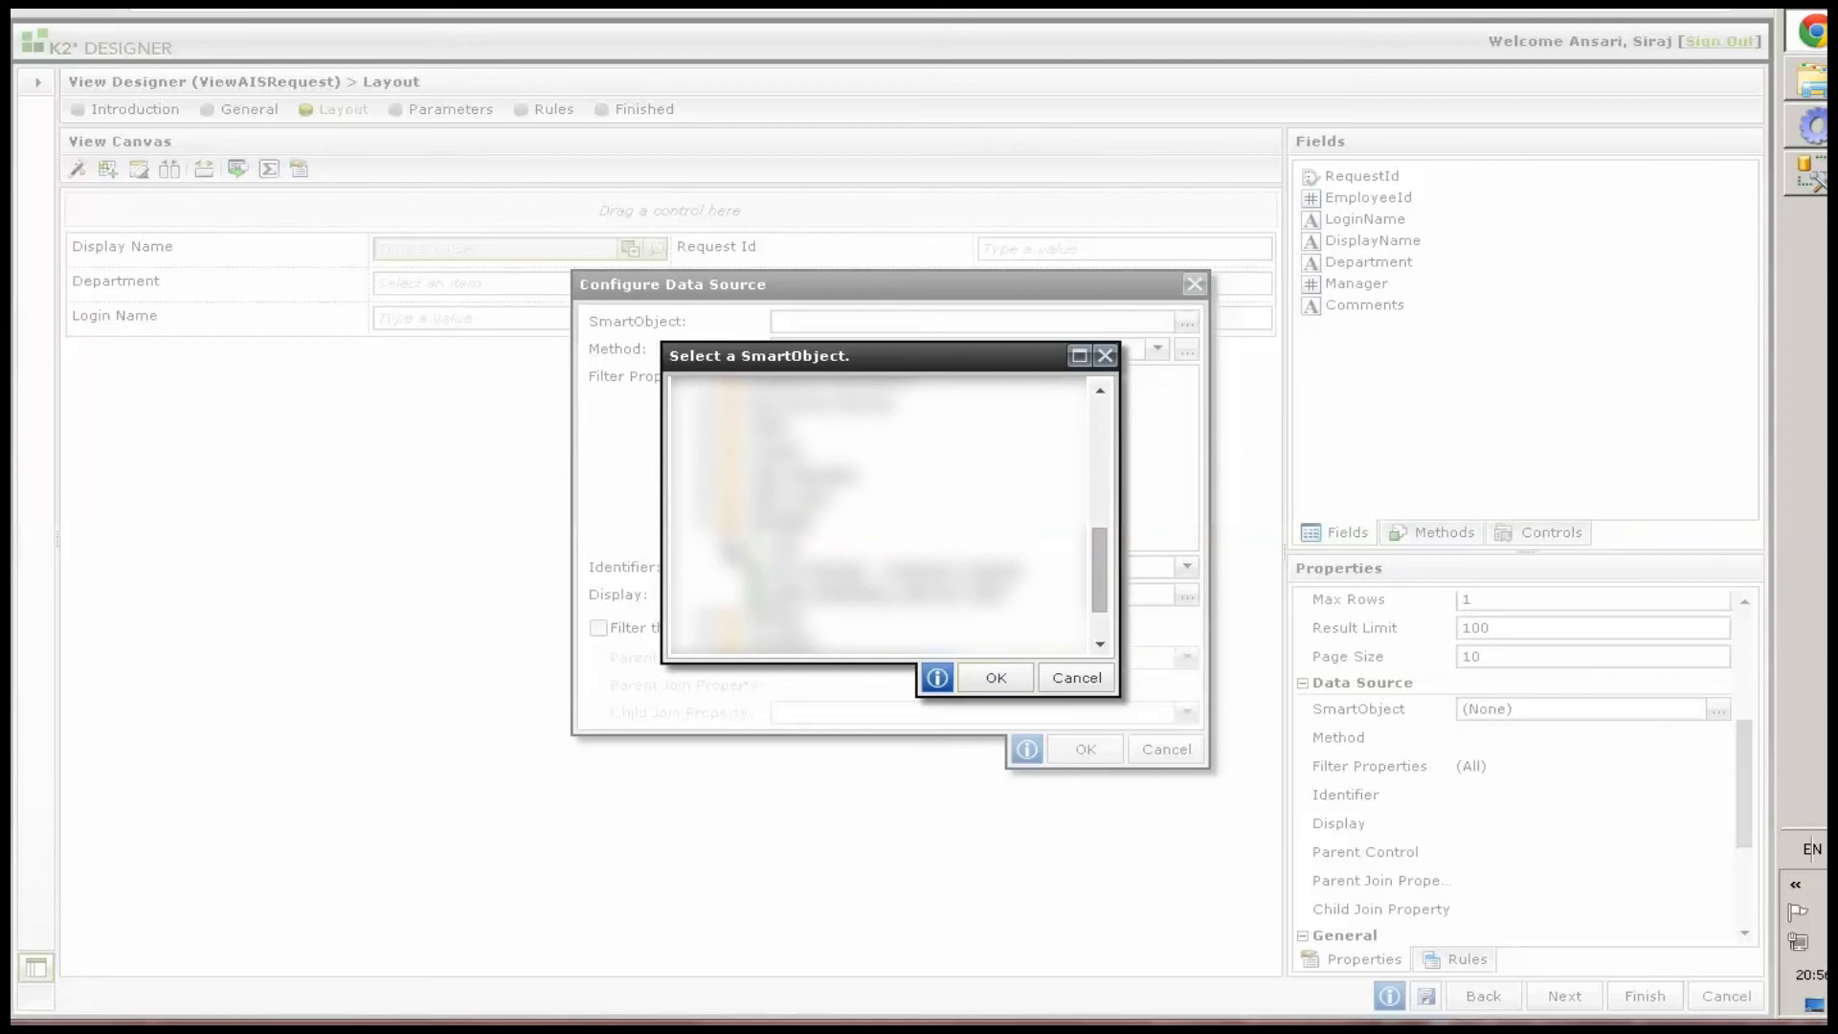
{"action": "left_click", "coordinate": [728, 546]}
{"action": "left_click", "coordinate": [858, 571]}
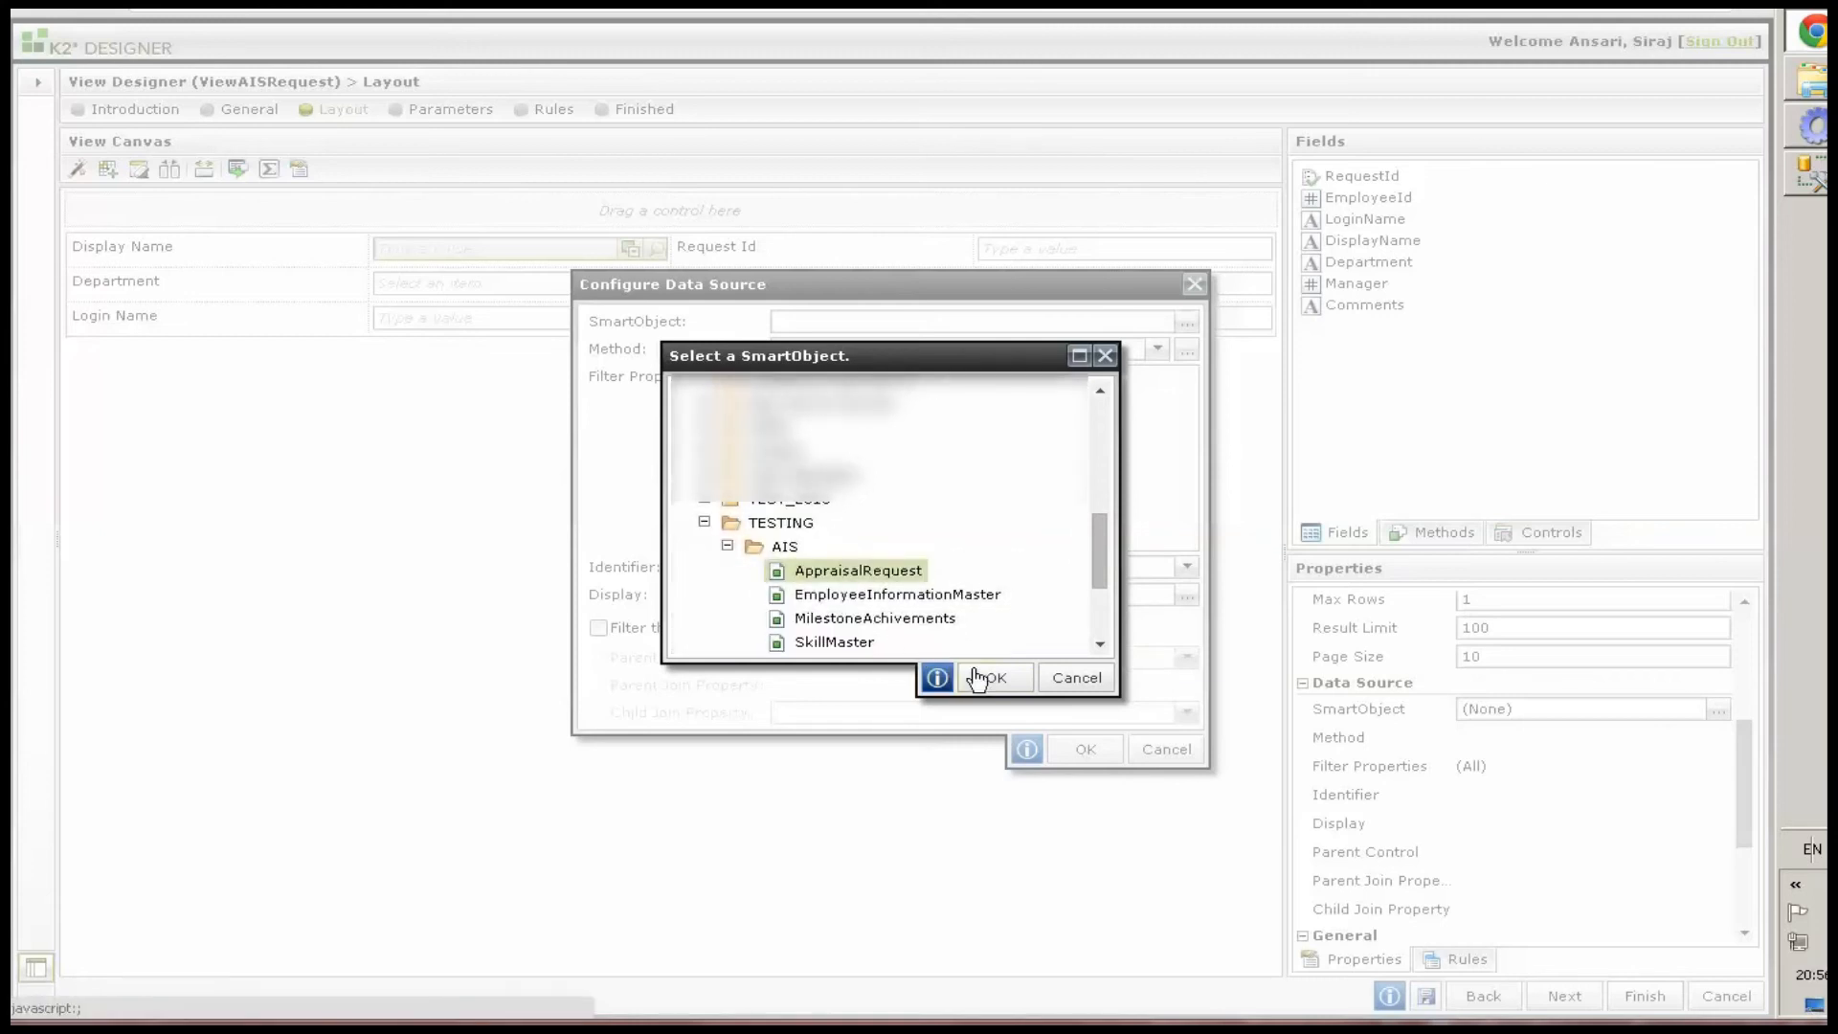
{"action": "left_click", "coordinate": [933, 595]}
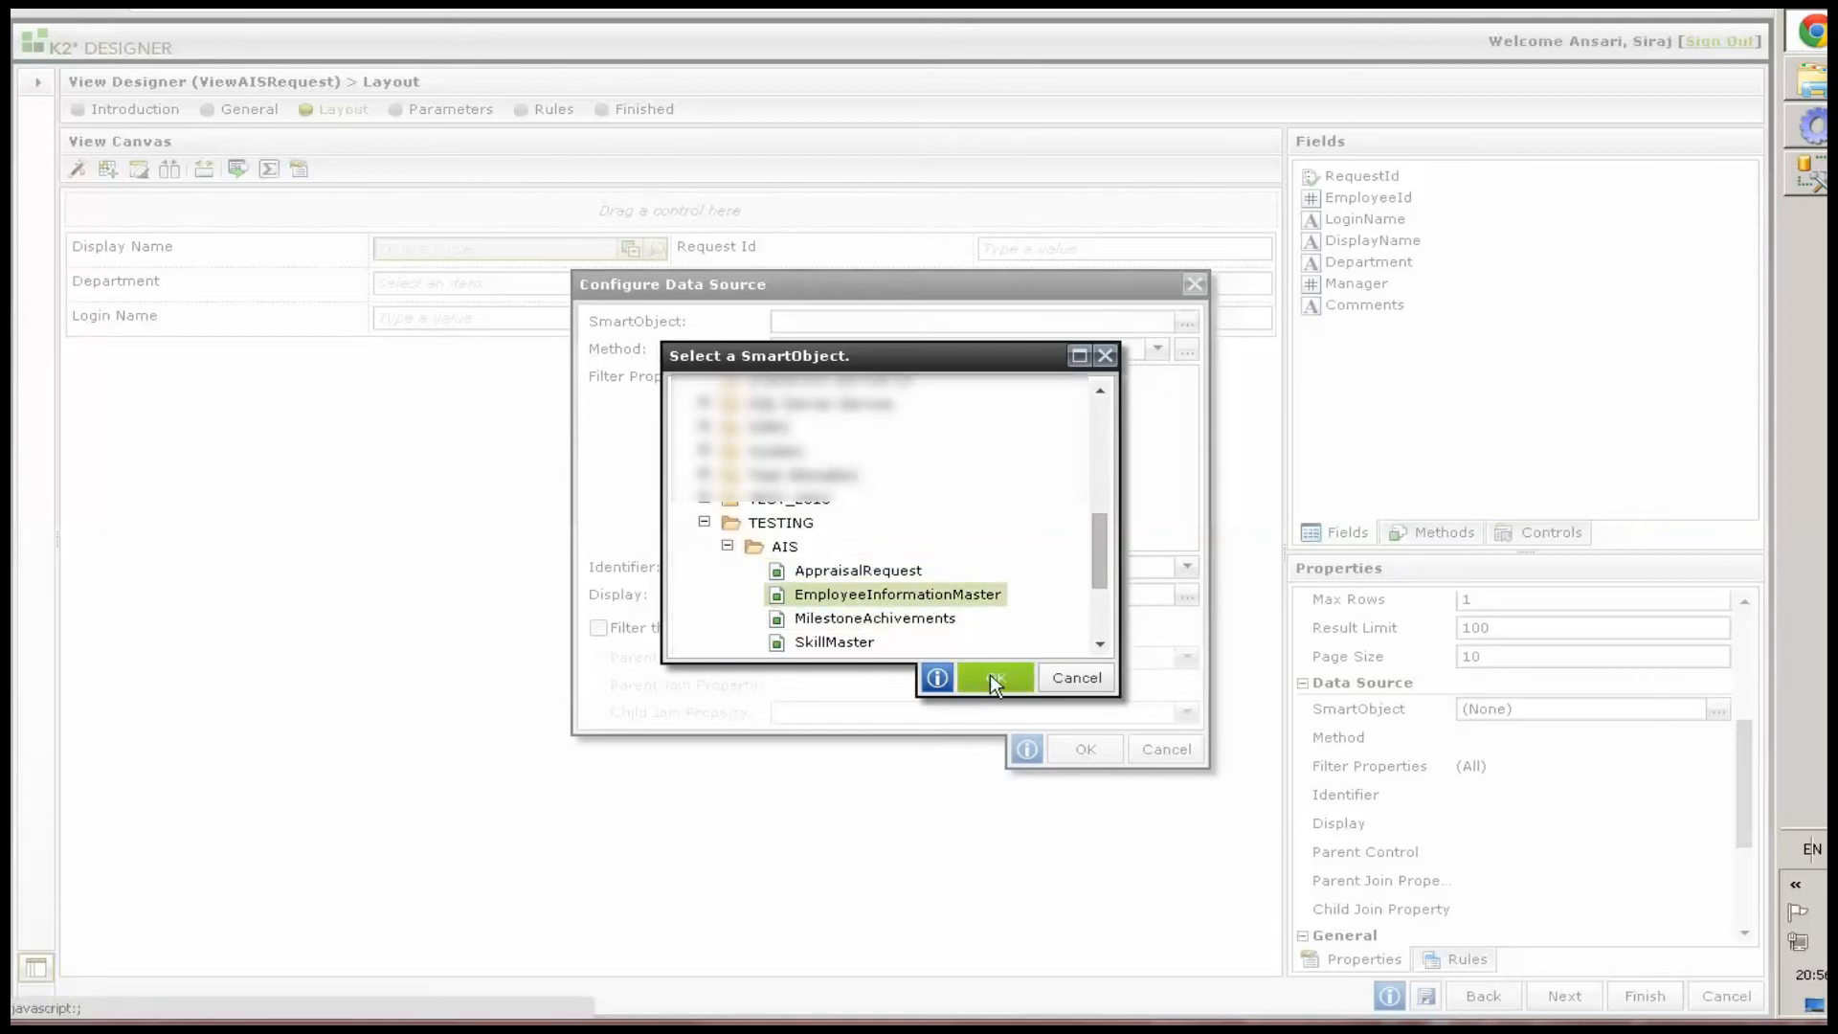
{"action": "left_click", "coordinate": [990, 674]}
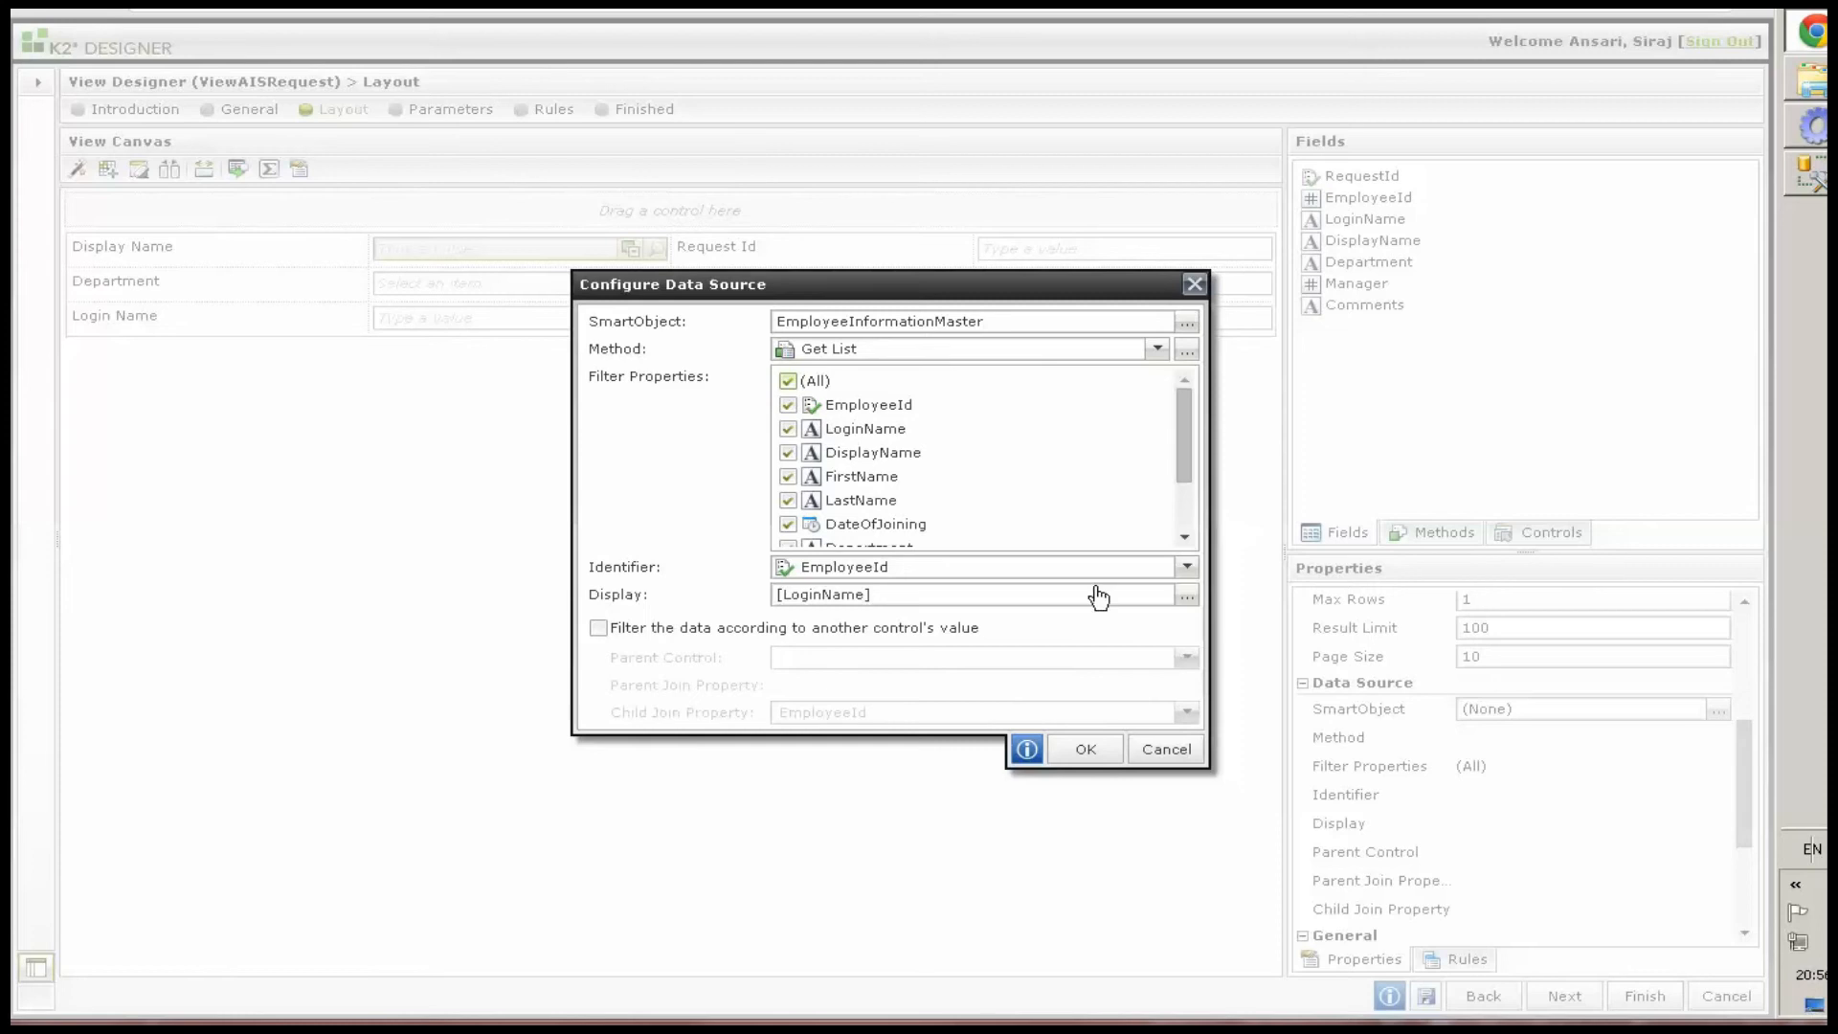
Configure the picker to display the DisplayName property and use DisplayName as its identifier, then confirm the data source
{"action": "left_click", "coordinate": [1187, 597]}
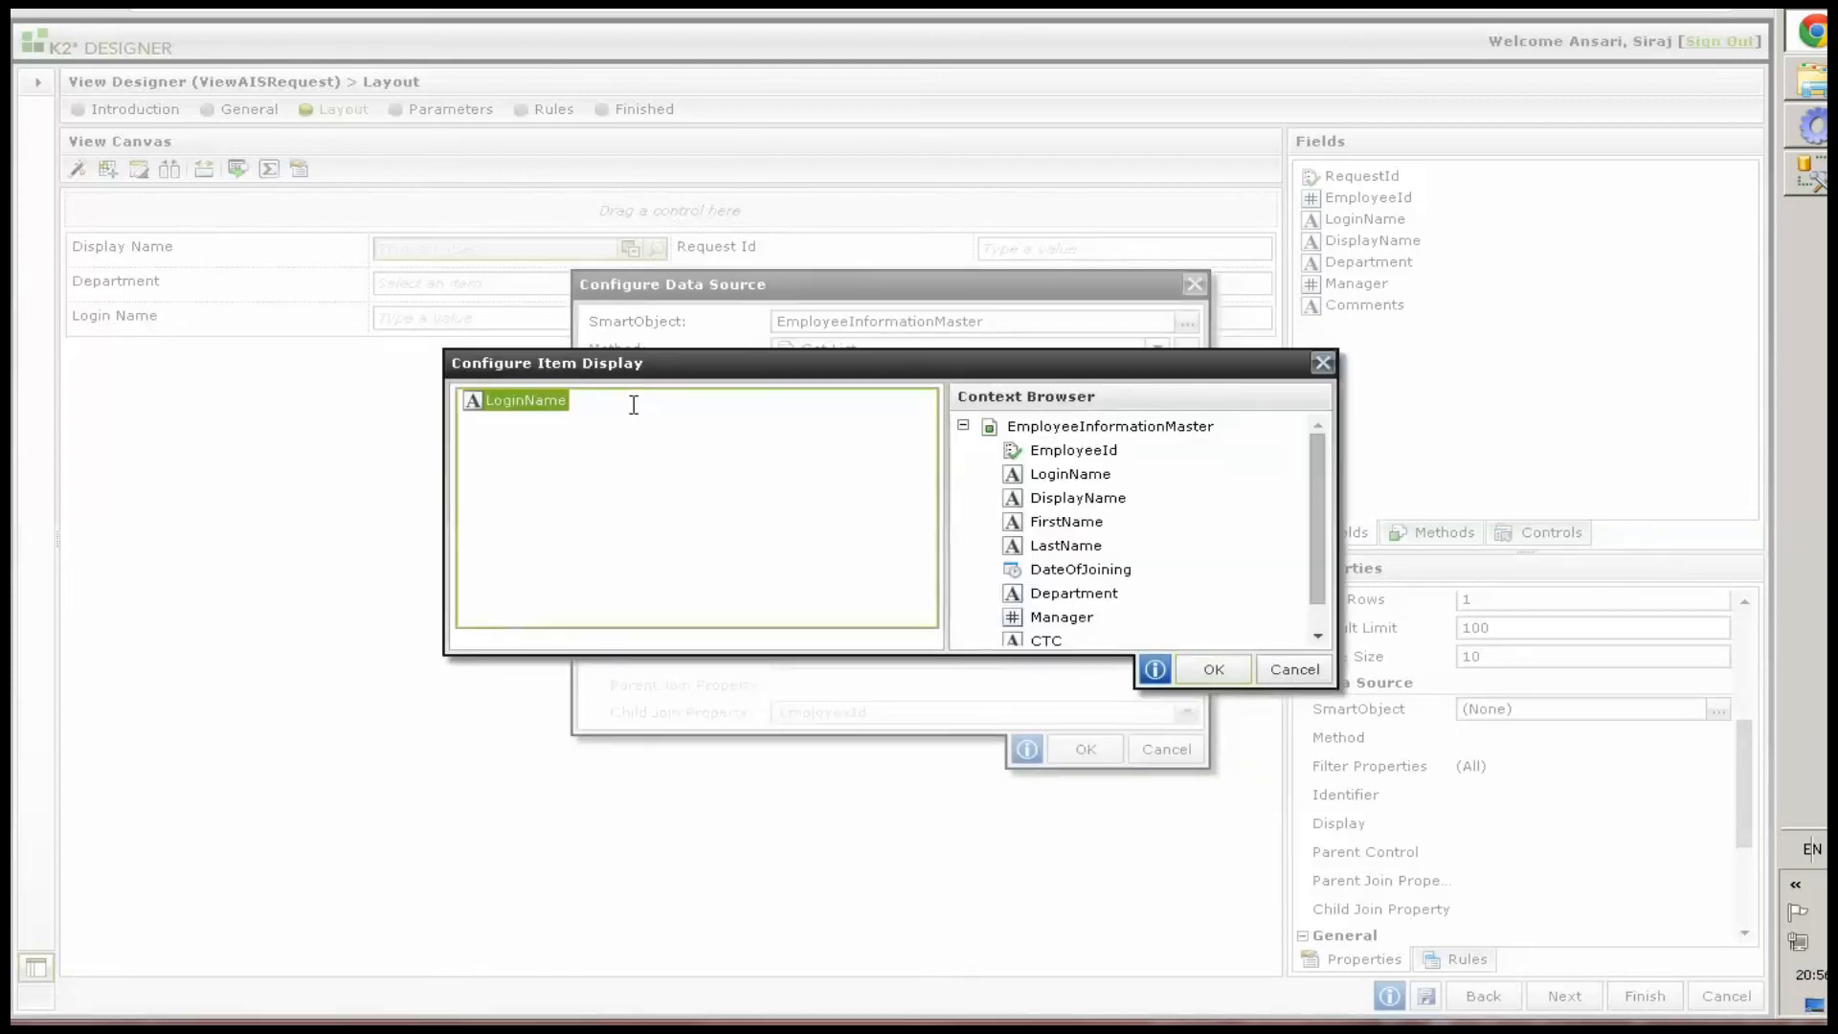
{"action": "key", "text": "BackSpace"}
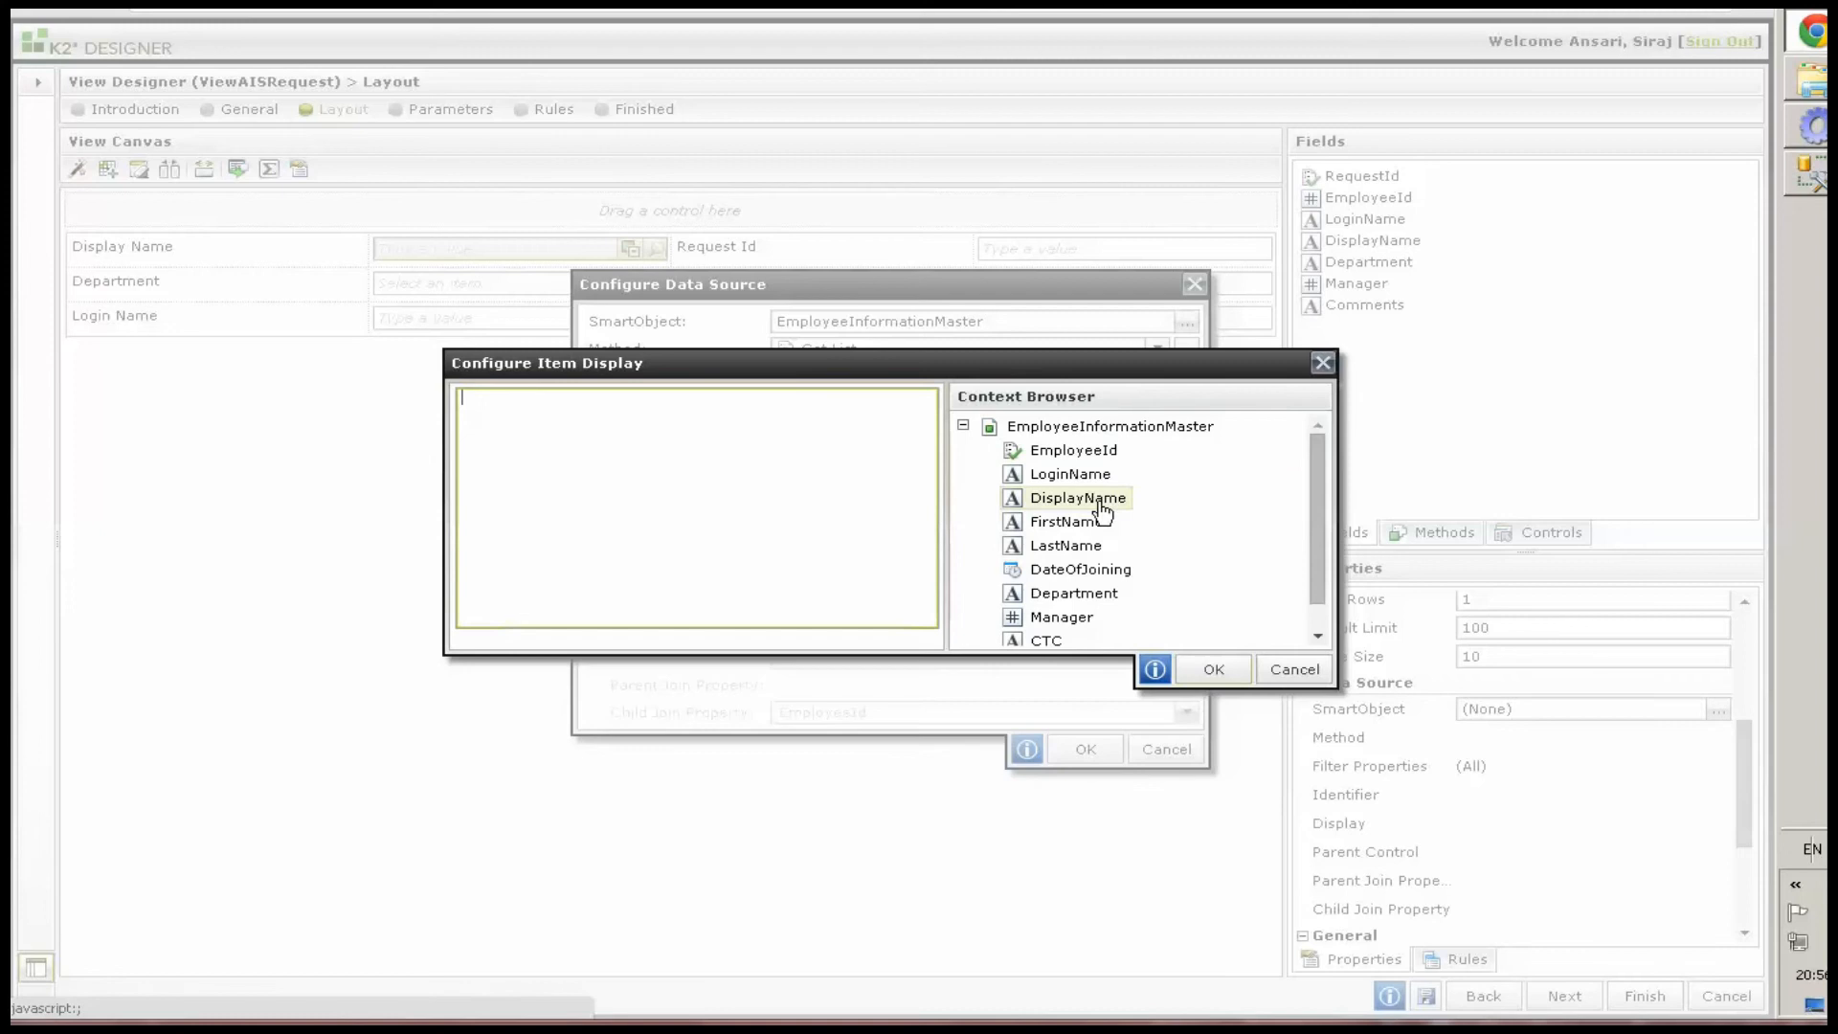
{"action": "left_click_drag", "start_coordinate": [1100, 504], "coordinate": [521, 407]}
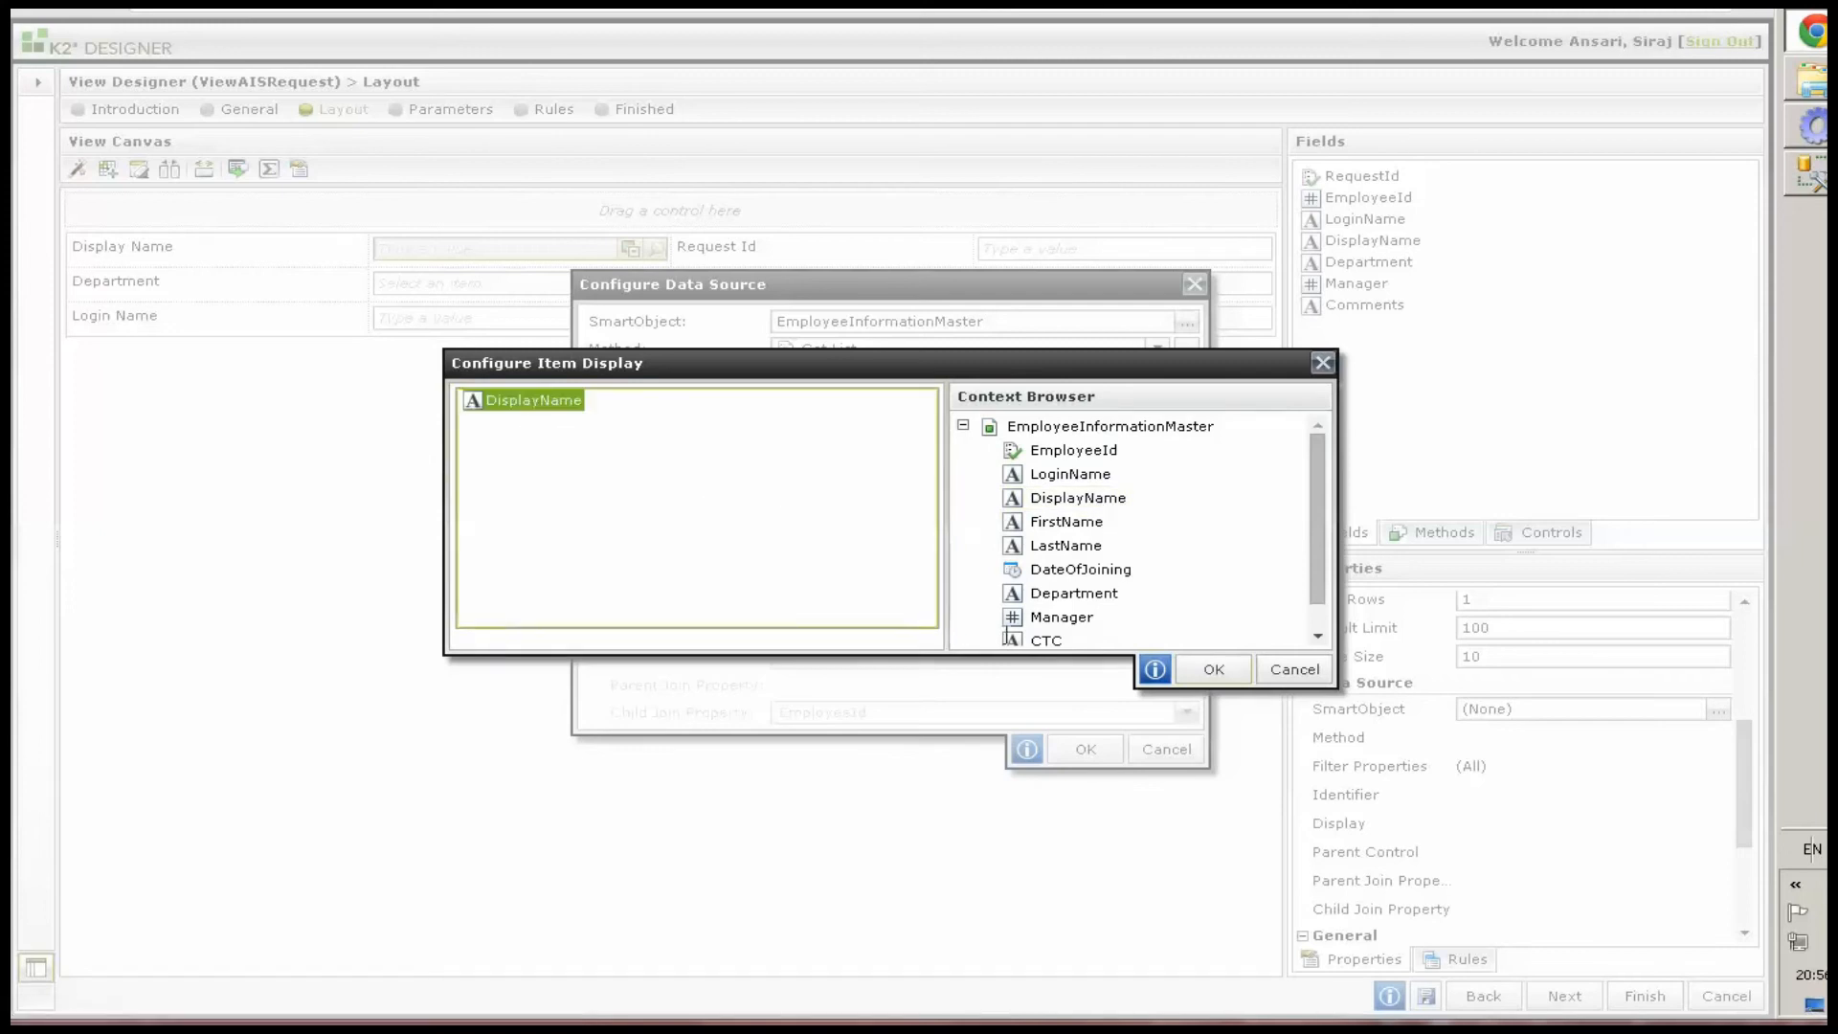
{"action": "left_click", "coordinate": [1196, 669]}
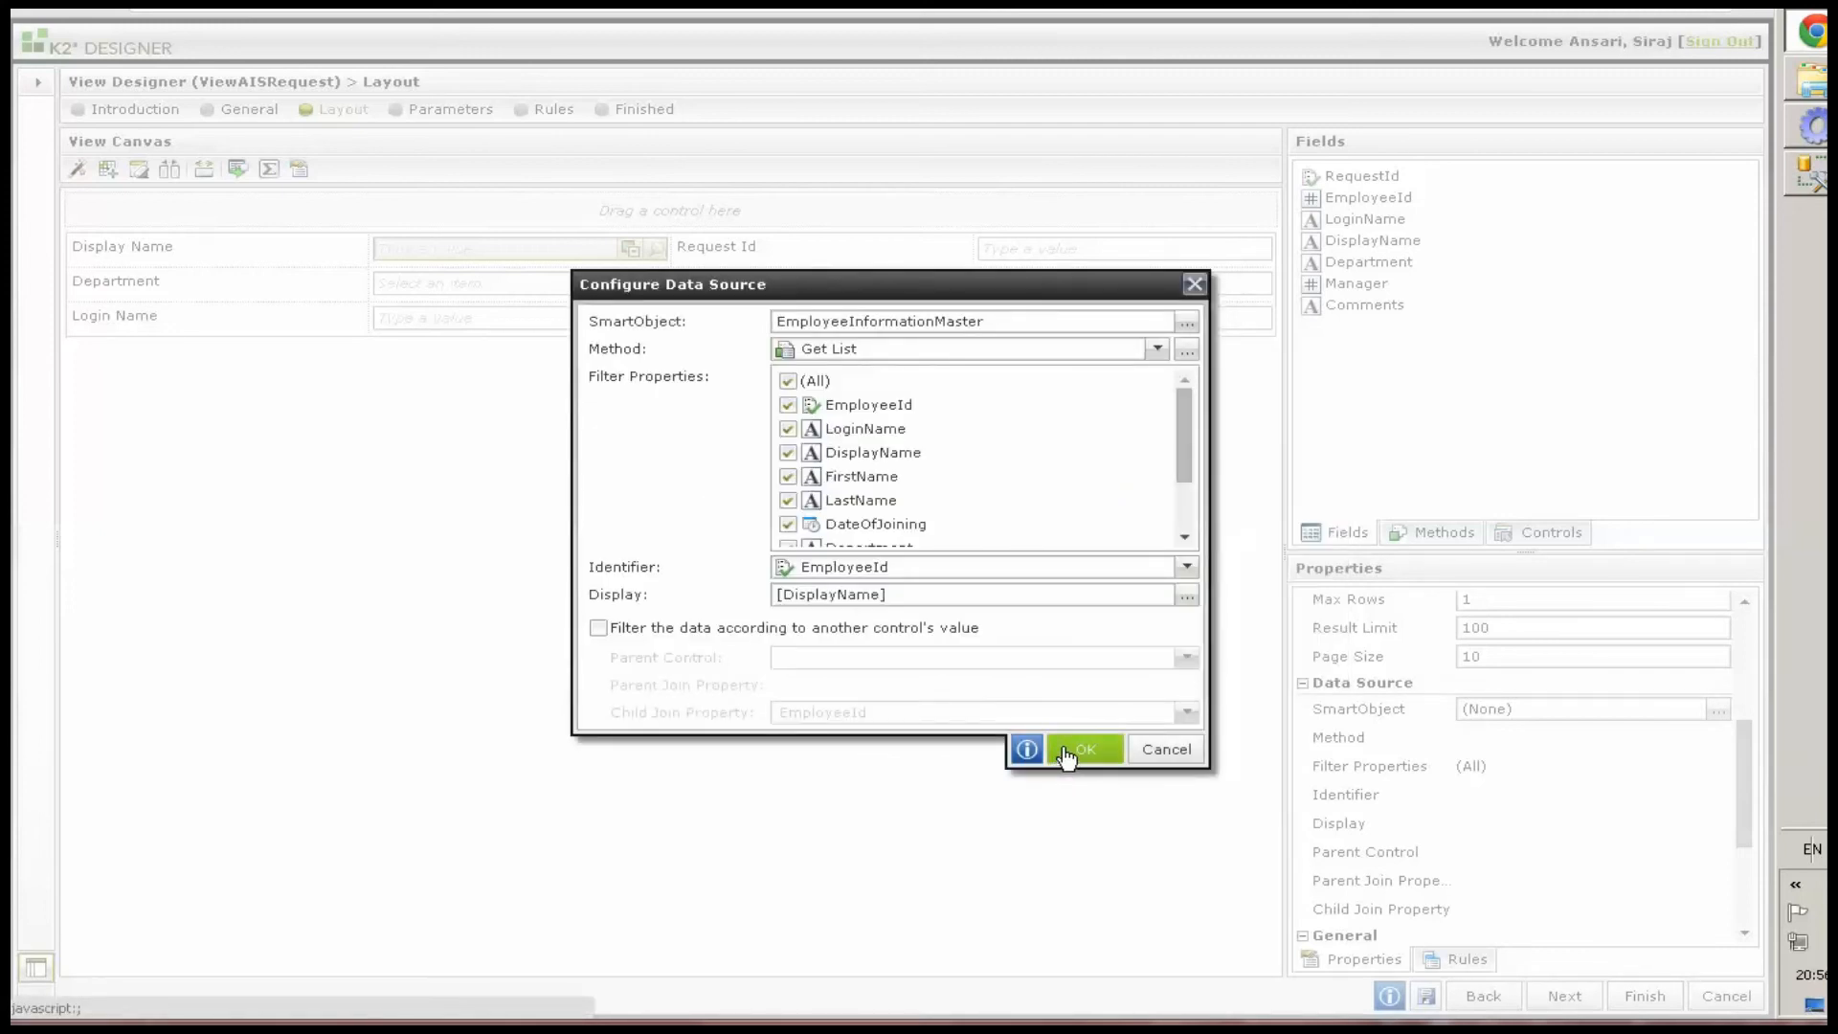
{"action": "left_click", "coordinate": [1188, 571]}
{"action": "left_click", "coordinate": [842, 371]}
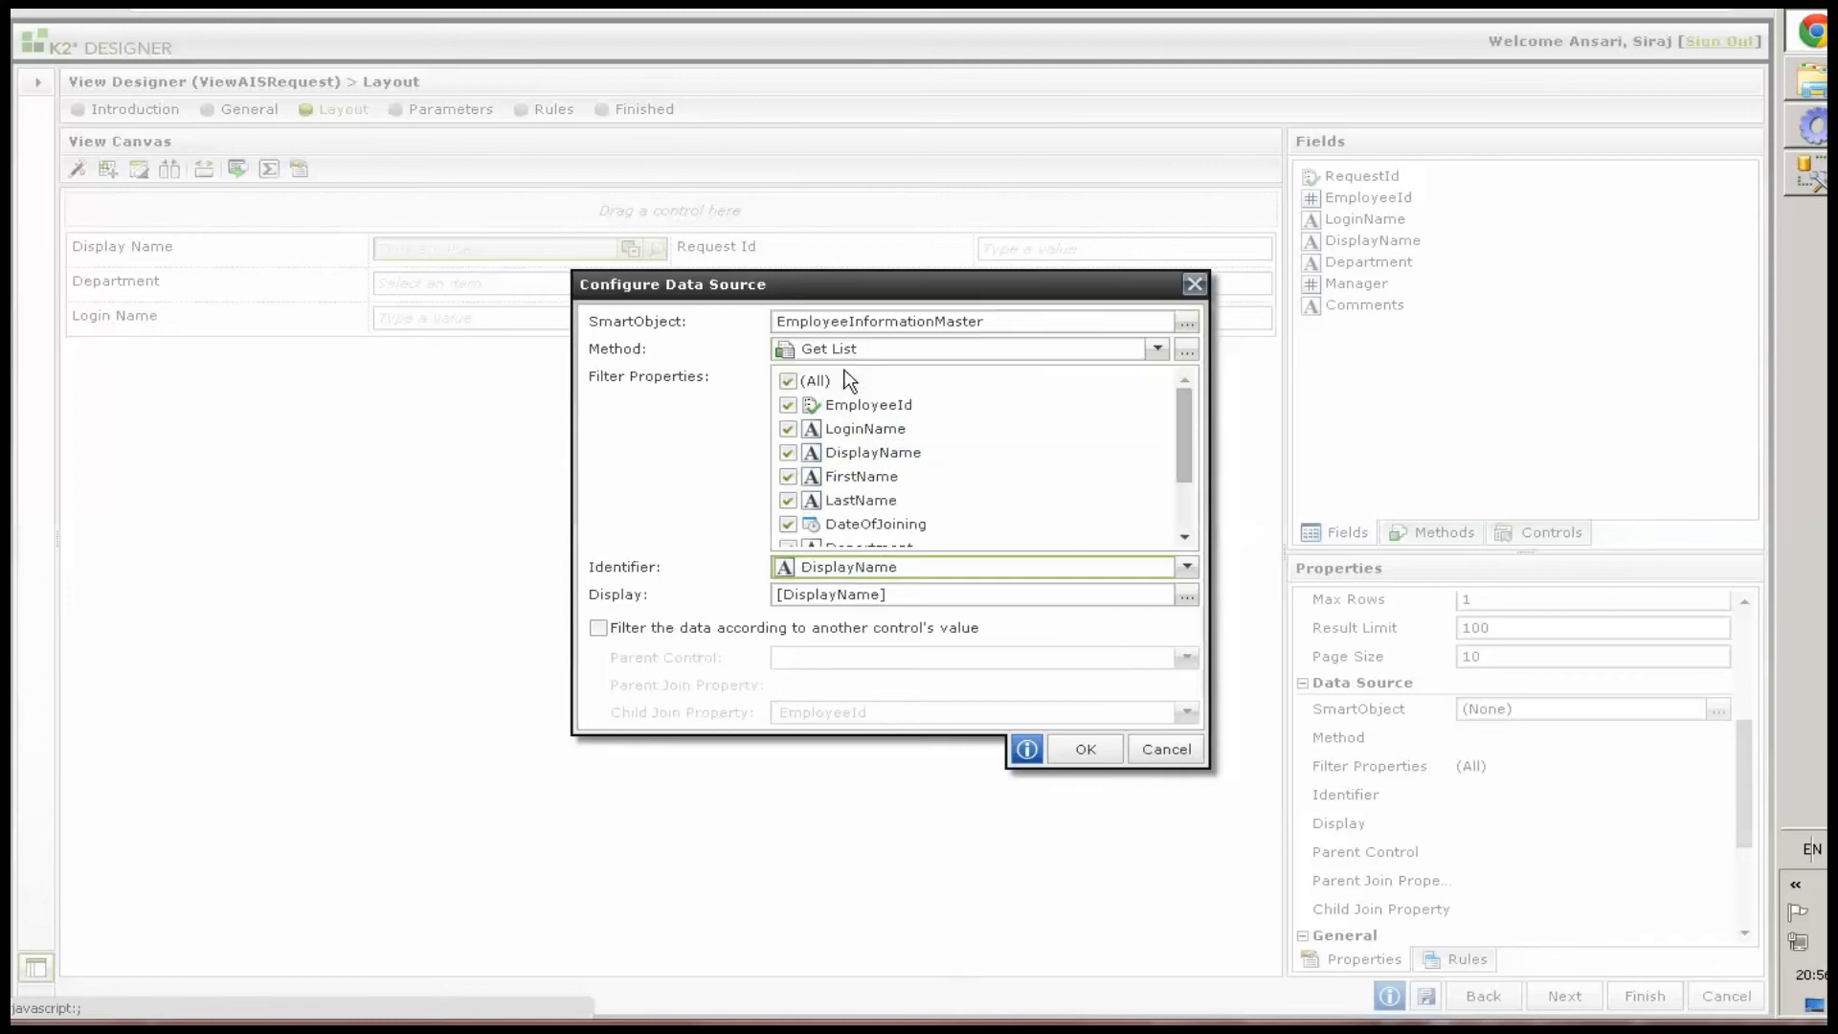
{"action": "left_click", "coordinate": [1072, 748]}
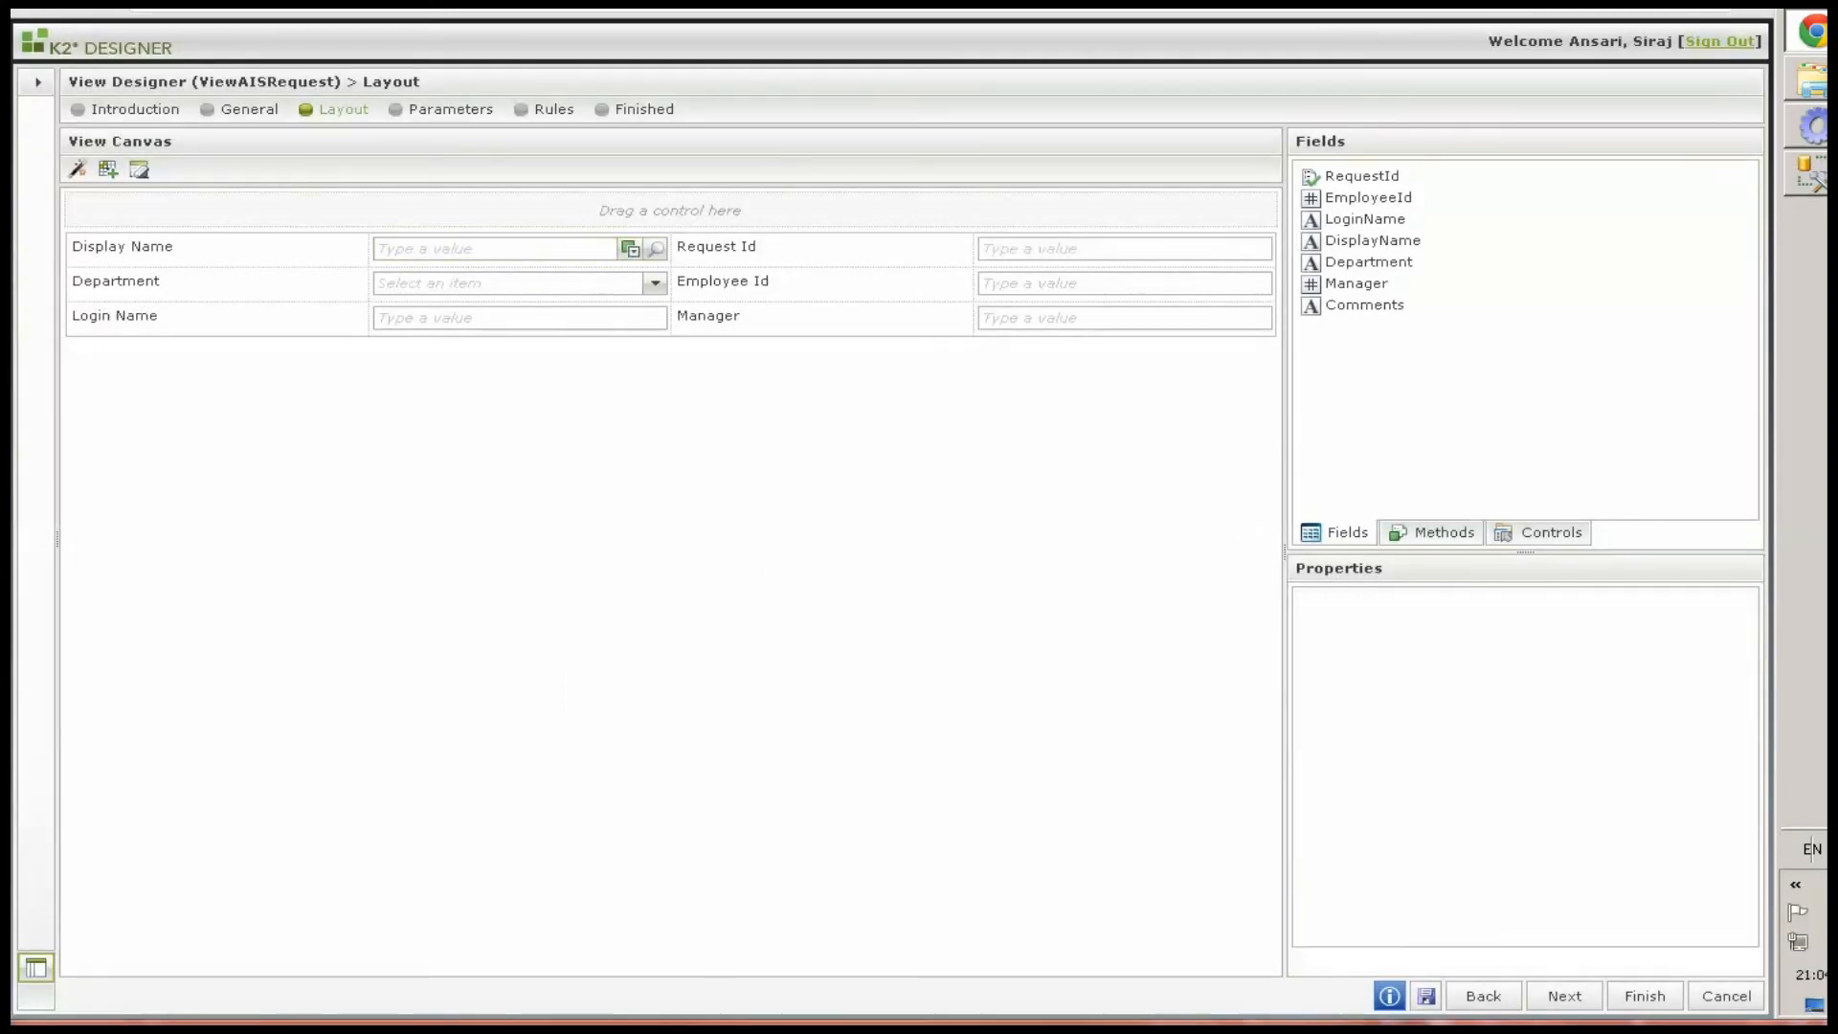
Save the ViewAISRequest view and open its runtime test URL in a new browser tab
{"action": "left_click", "coordinate": [1425, 997]}
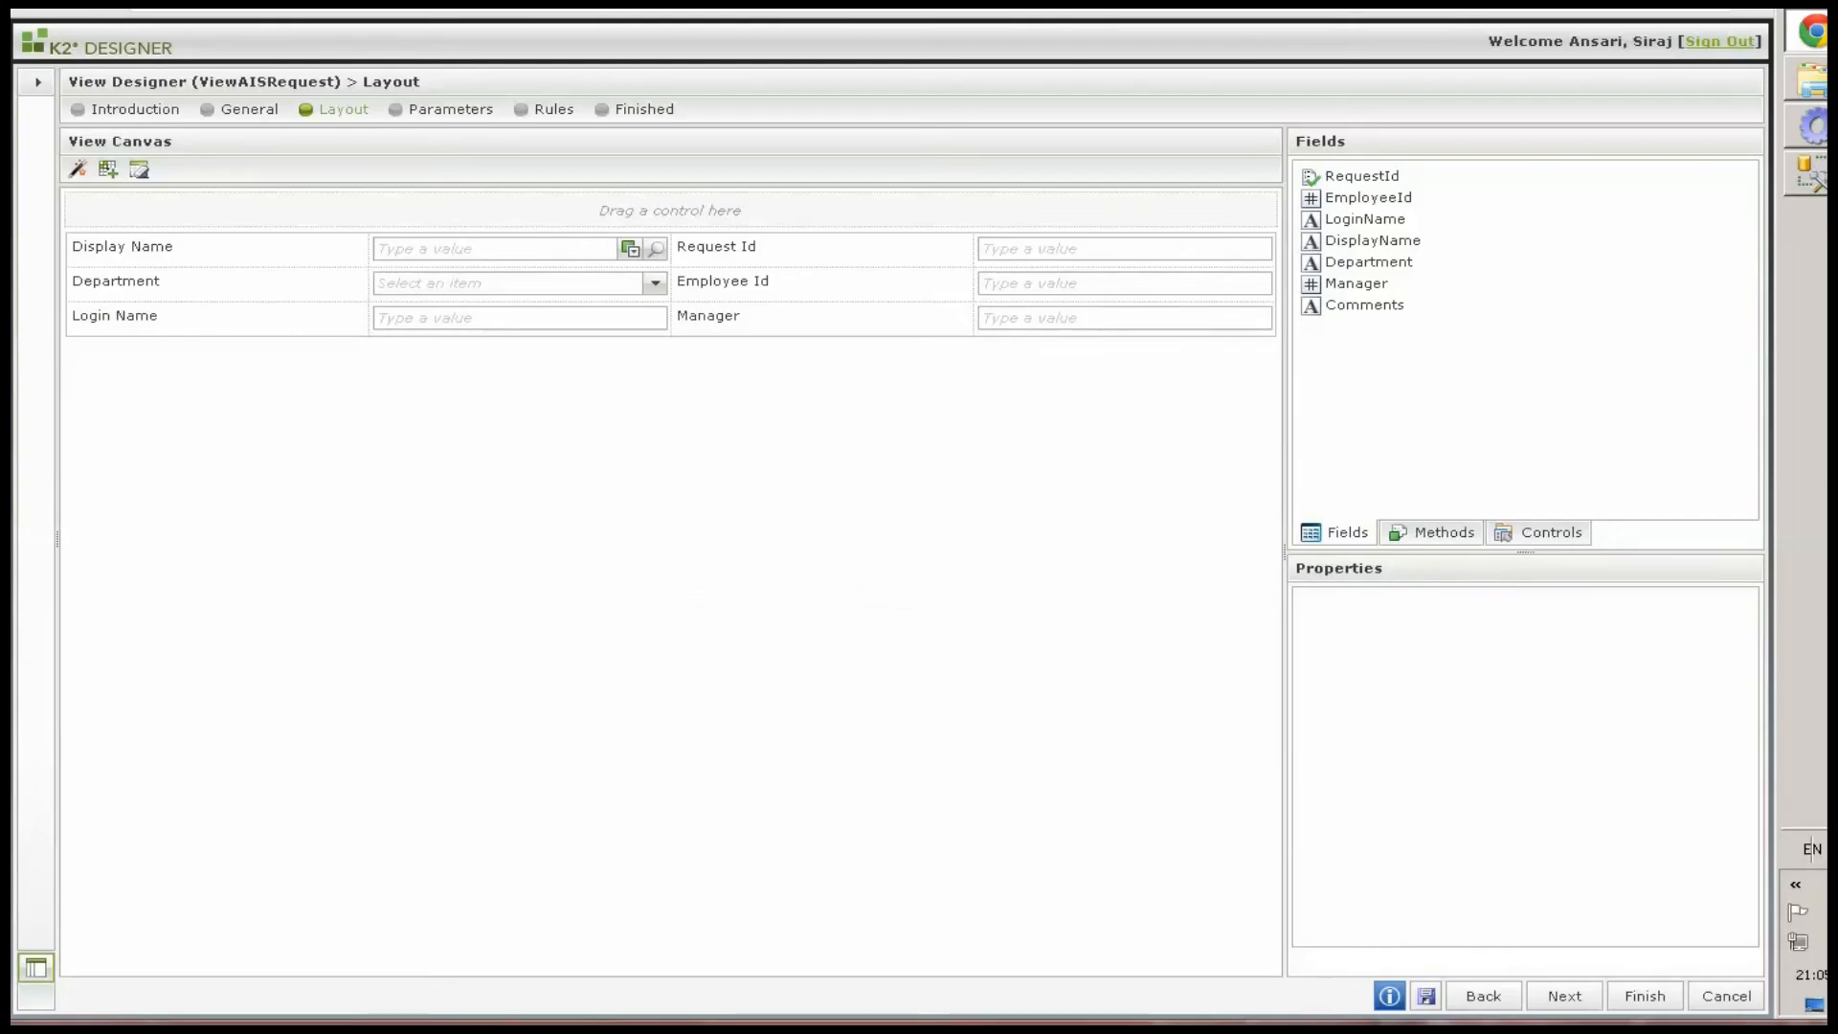
{"action": "key", "text": "ctrl+t"}
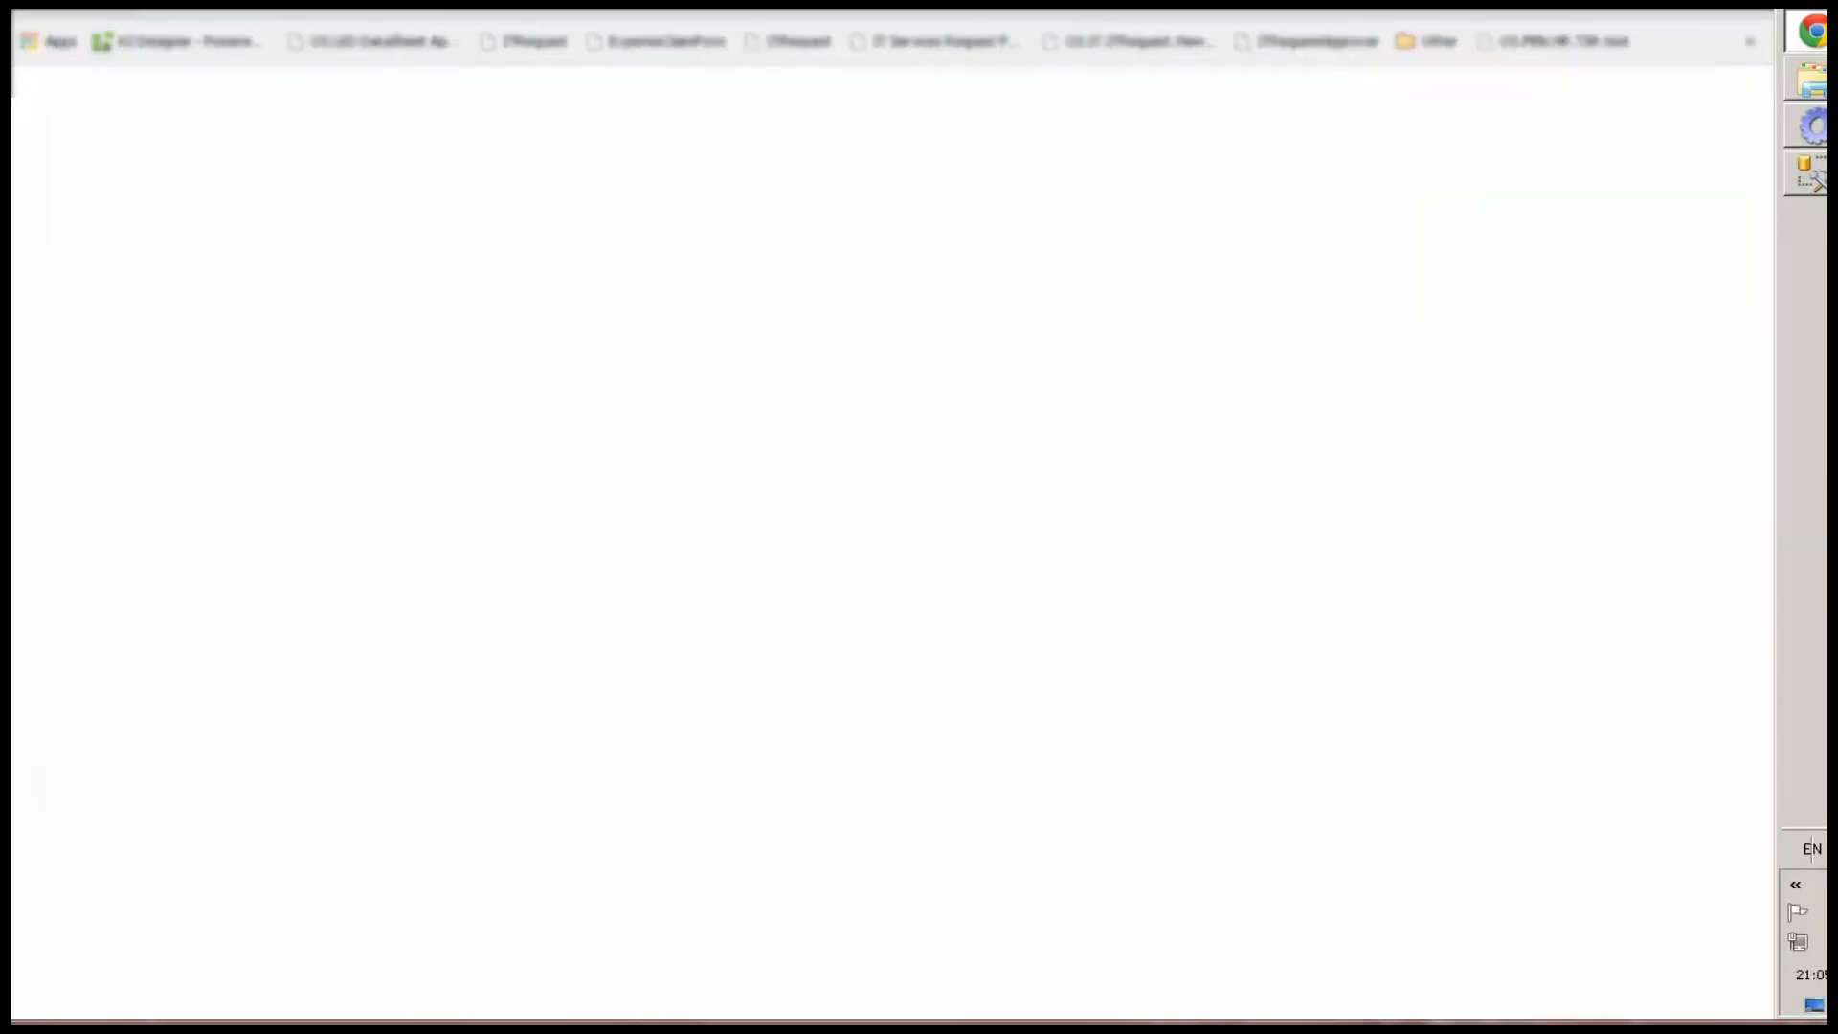
{"action": "key", "text": "ctrl+v"}
{"action": "key", "text": "Return"}
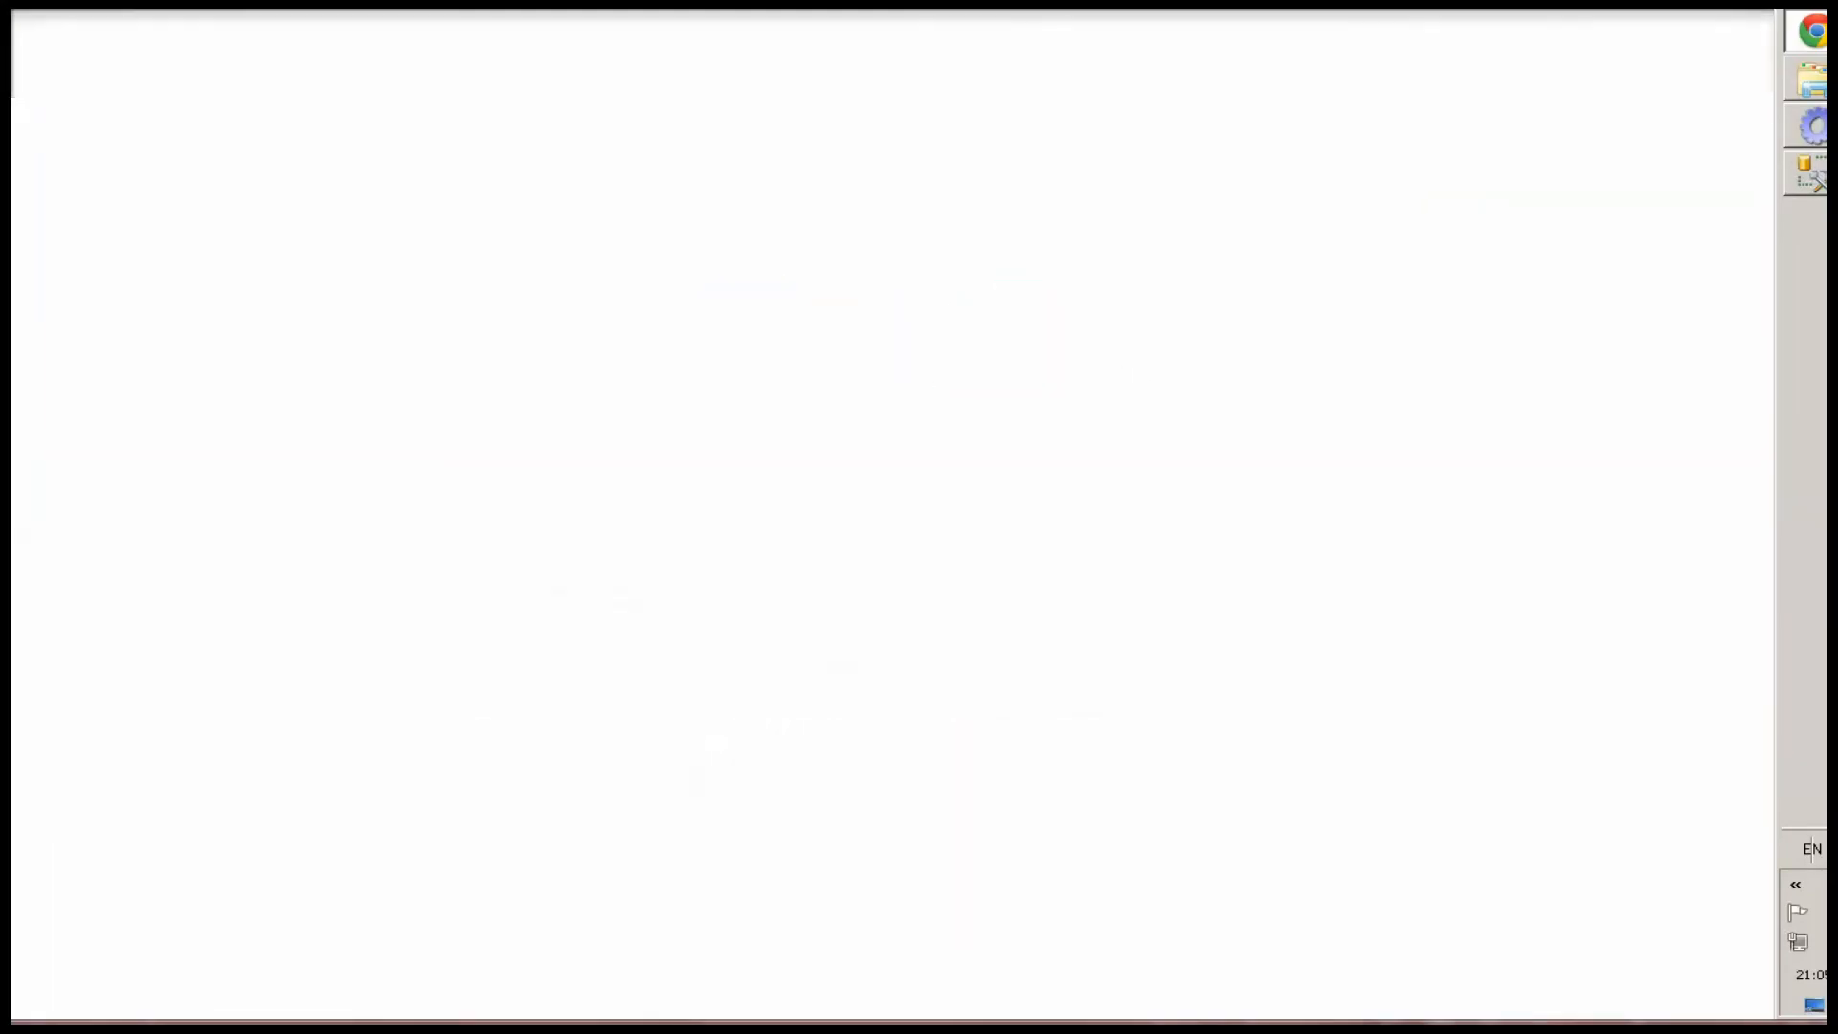
Test the view by searching for and picking an employee in Display Name and choosing Purchasing as Department
{"action": "left_click", "coordinate": [877, 39]}
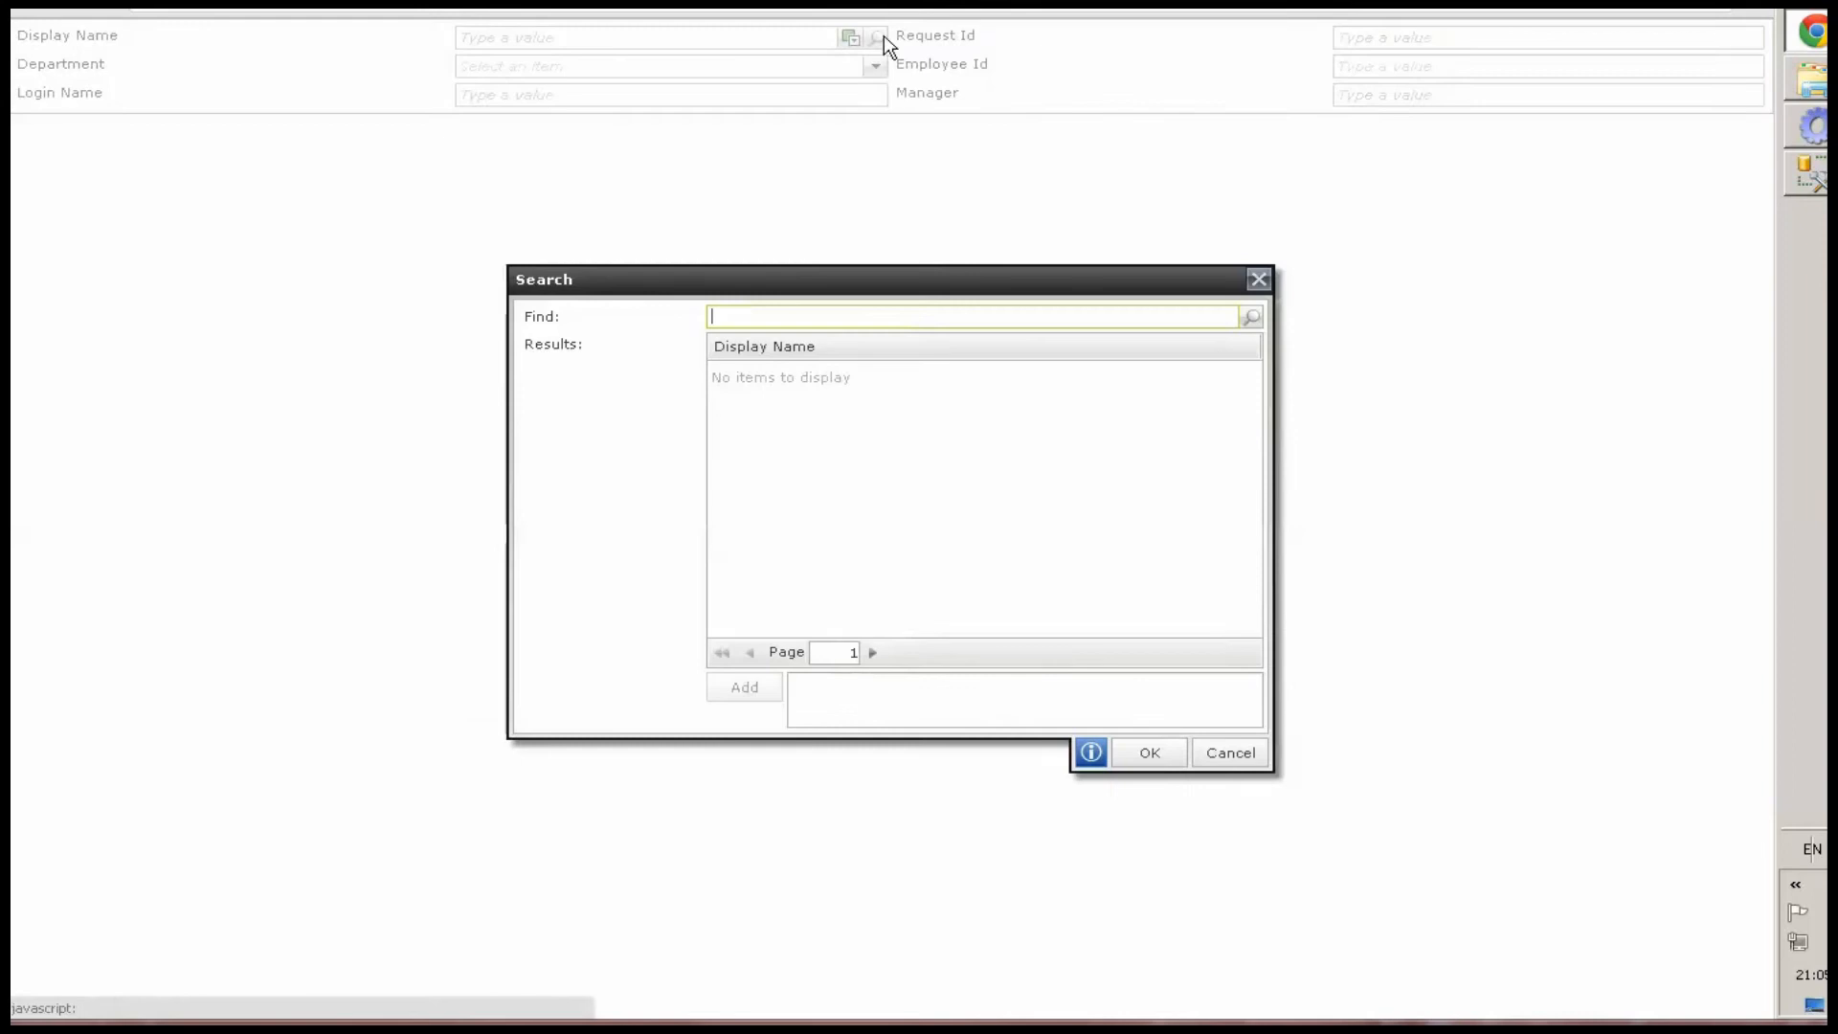
{"action": "left_click", "coordinate": [1251, 317]}
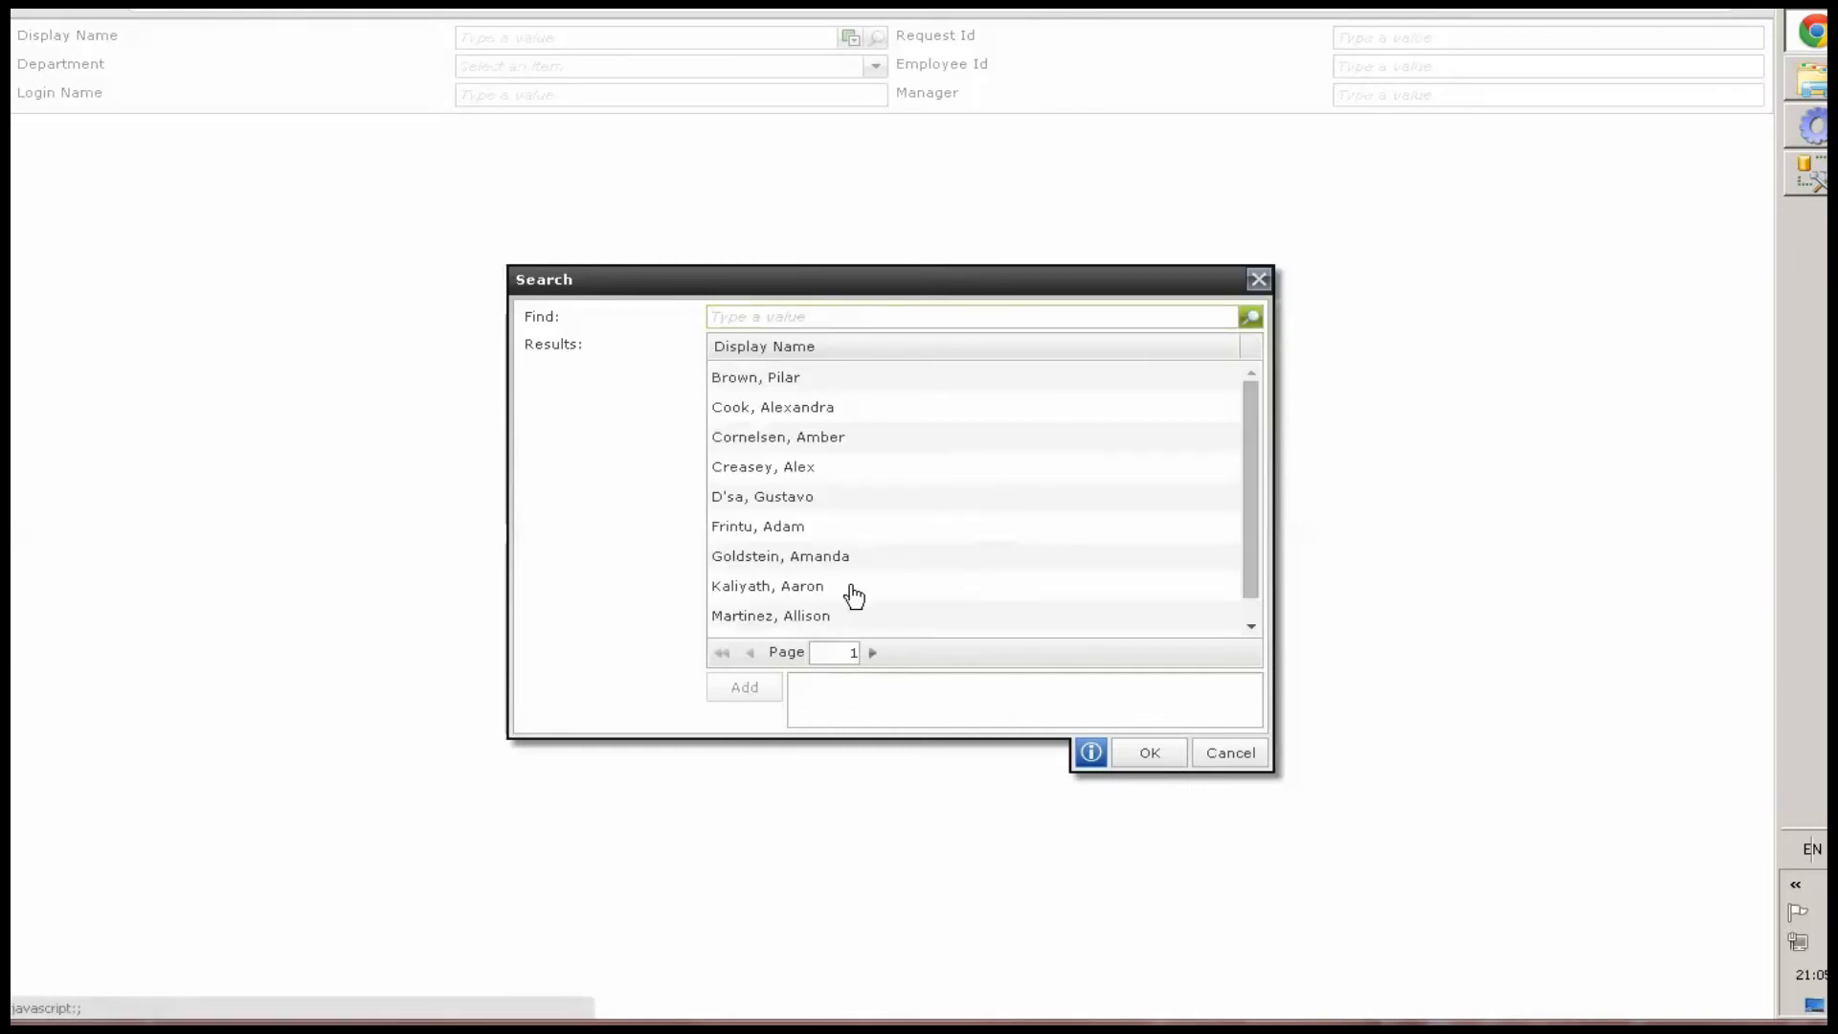
{"action": "double_click", "coordinate": [814, 557]}
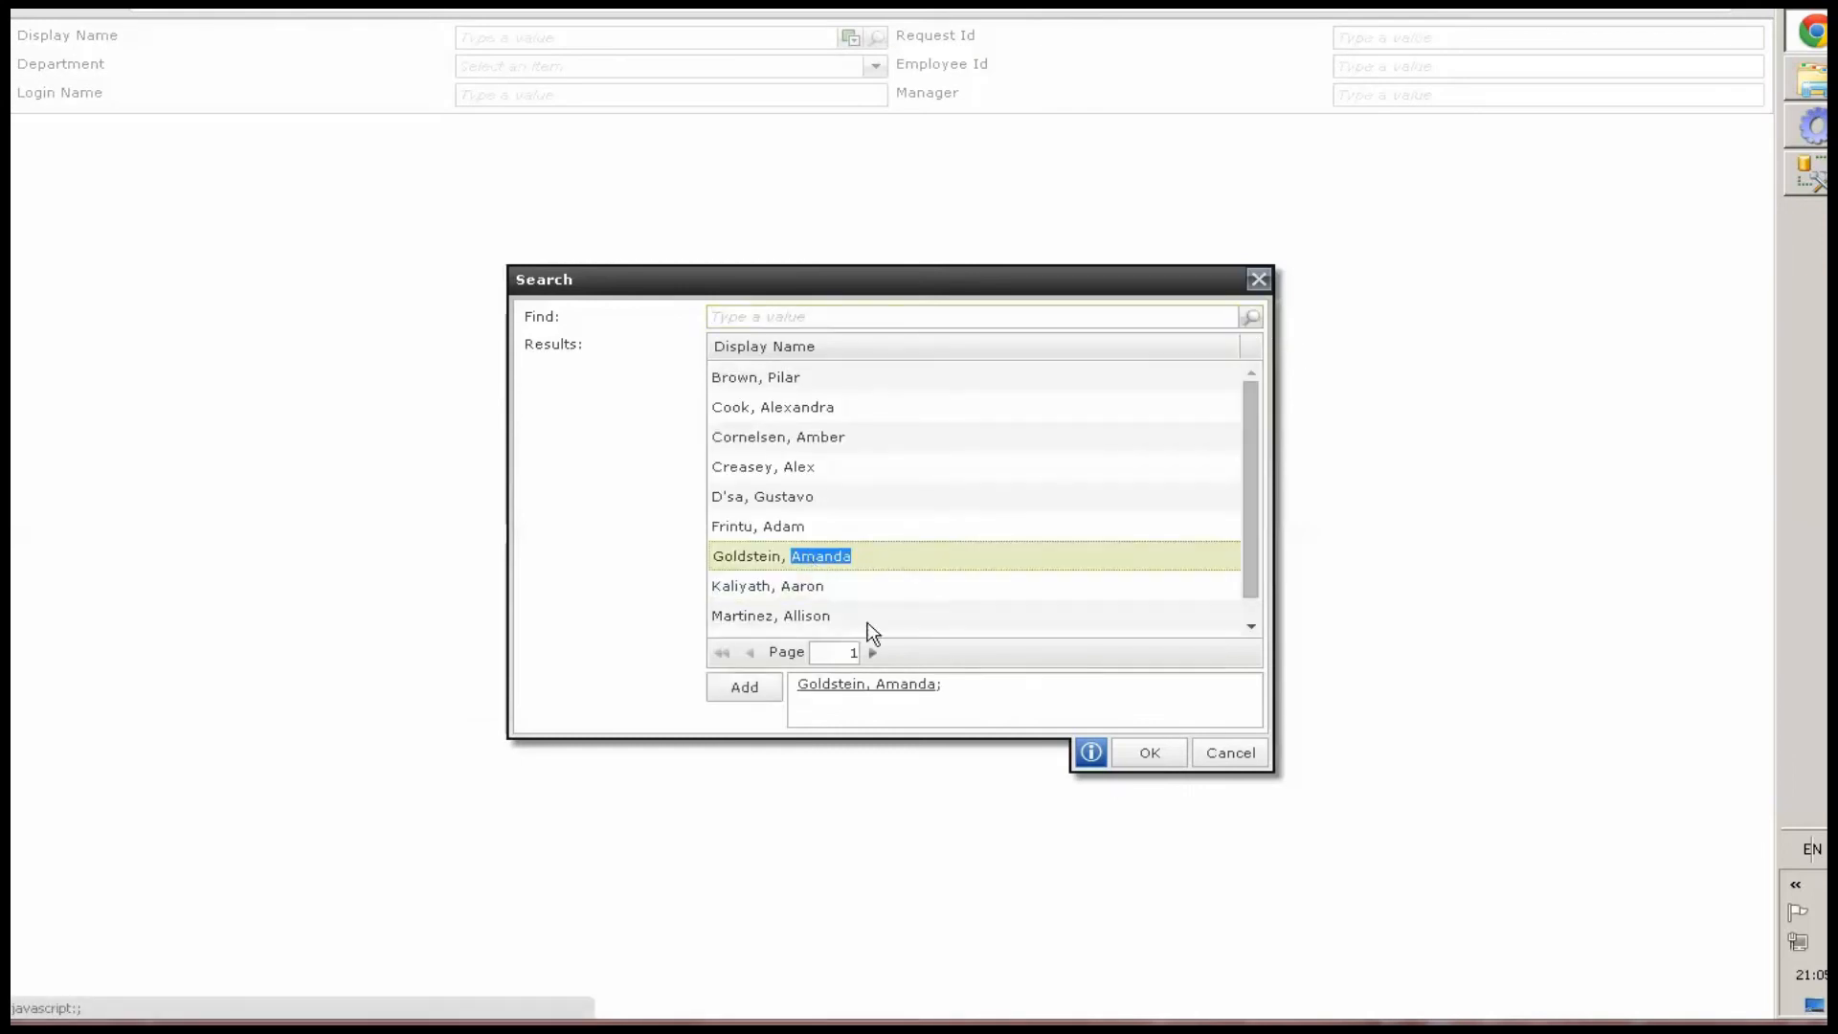
{"action": "left_click", "coordinate": [1139, 752]}
{"action": "left_click", "coordinate": [875, 66]}
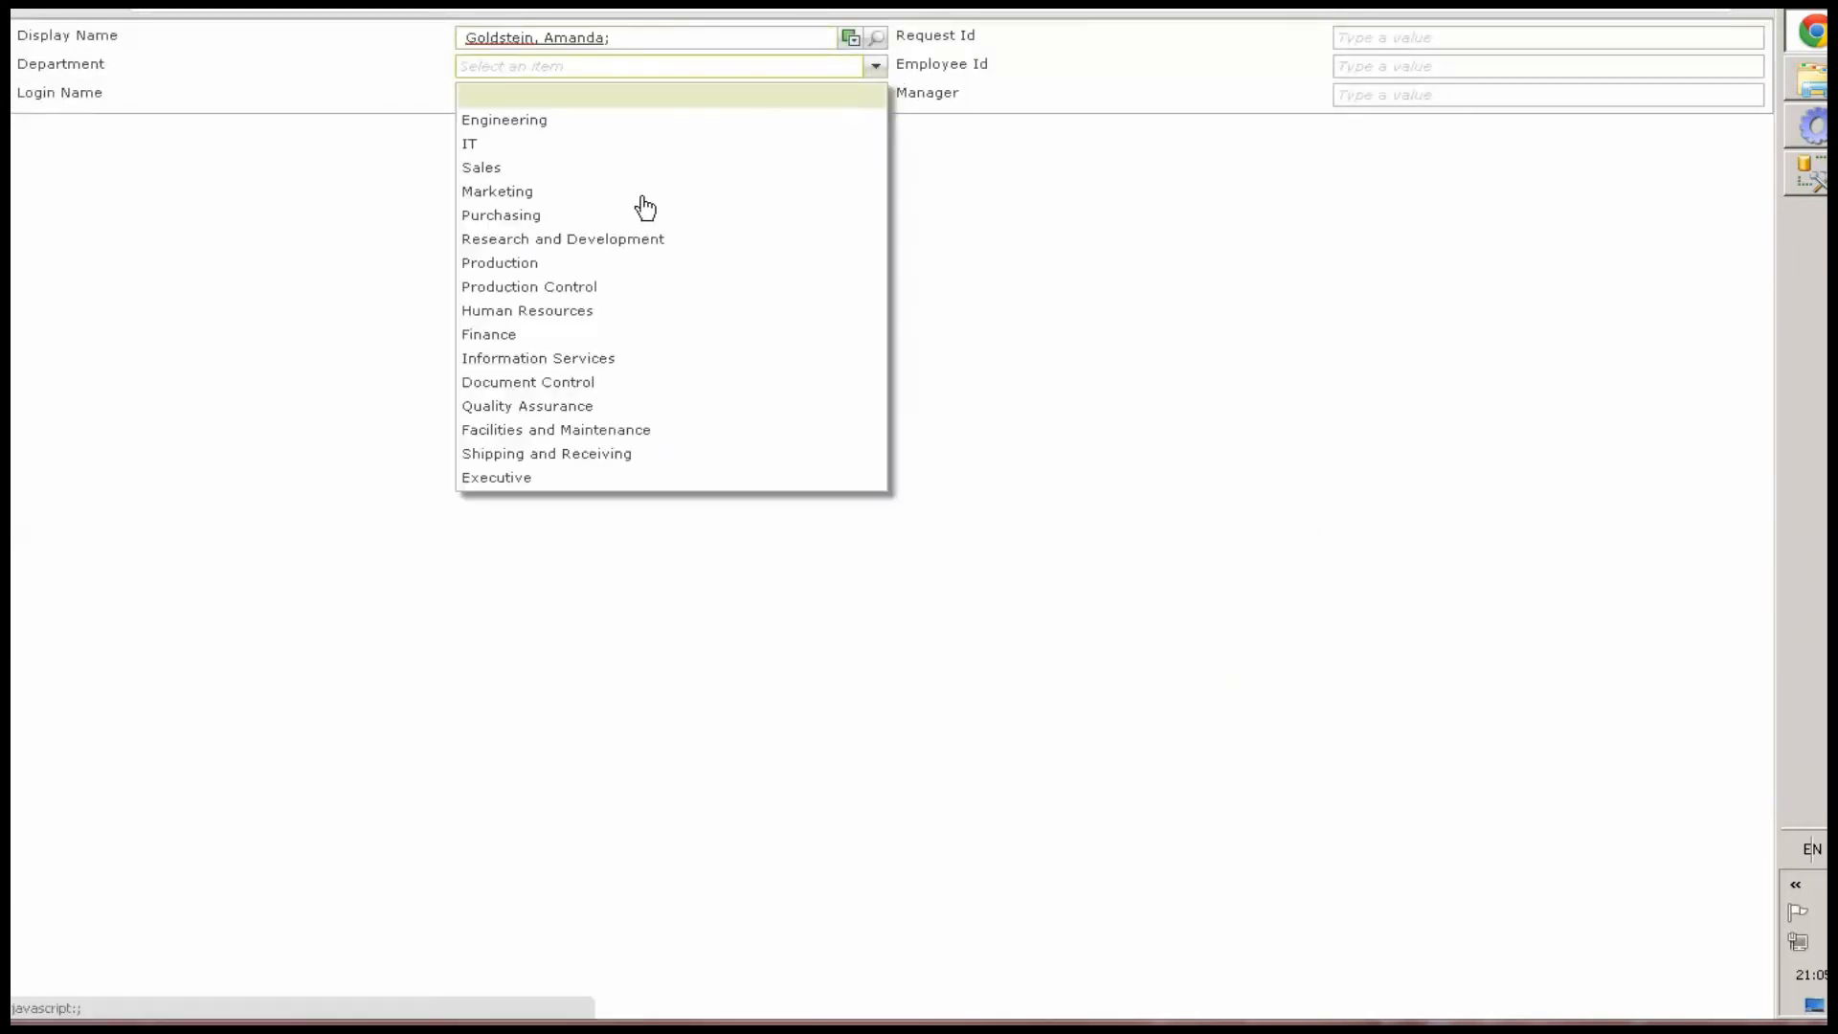
{"action": "left_click", "coordinate": [586, 217]}
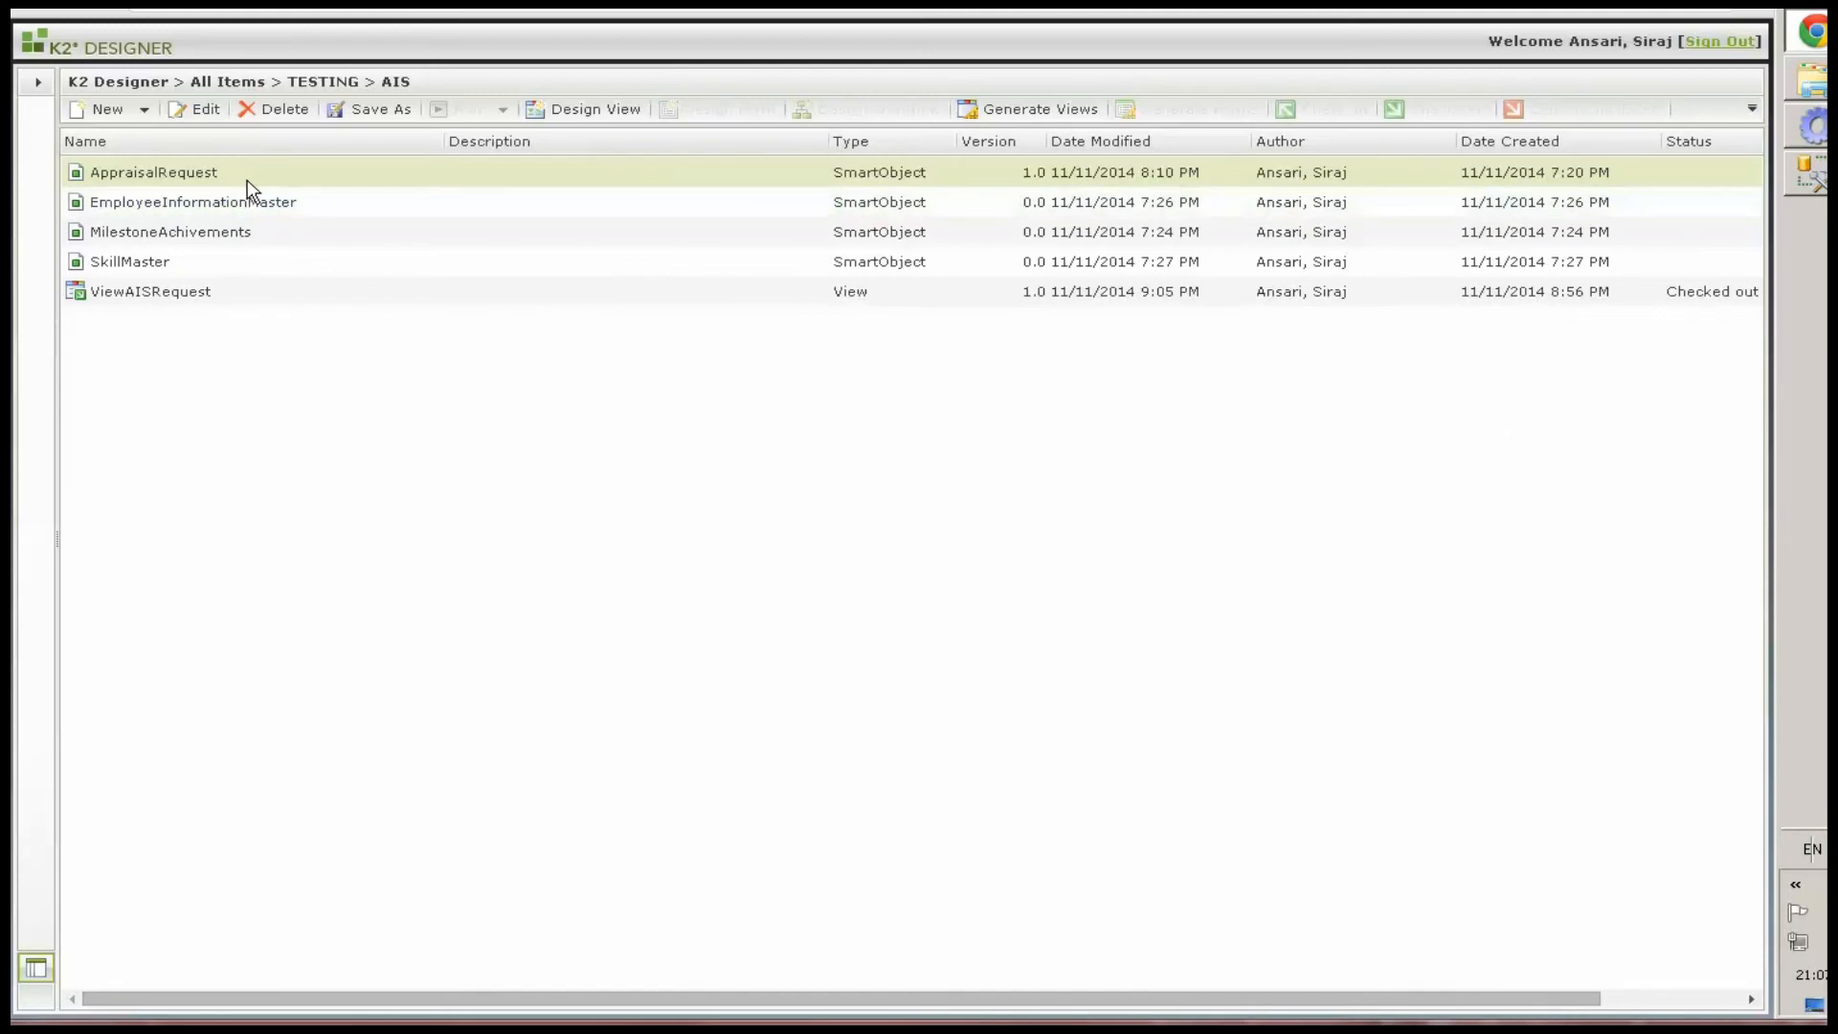
Create a new item view named ViewAISRequestSummary on the AppraisalRequest SmartObject in TESTING\AIS
{"action": "right_click", "coordinate": [247, 180]}
{"action": "left_click", "coordinate": [326, 314]}
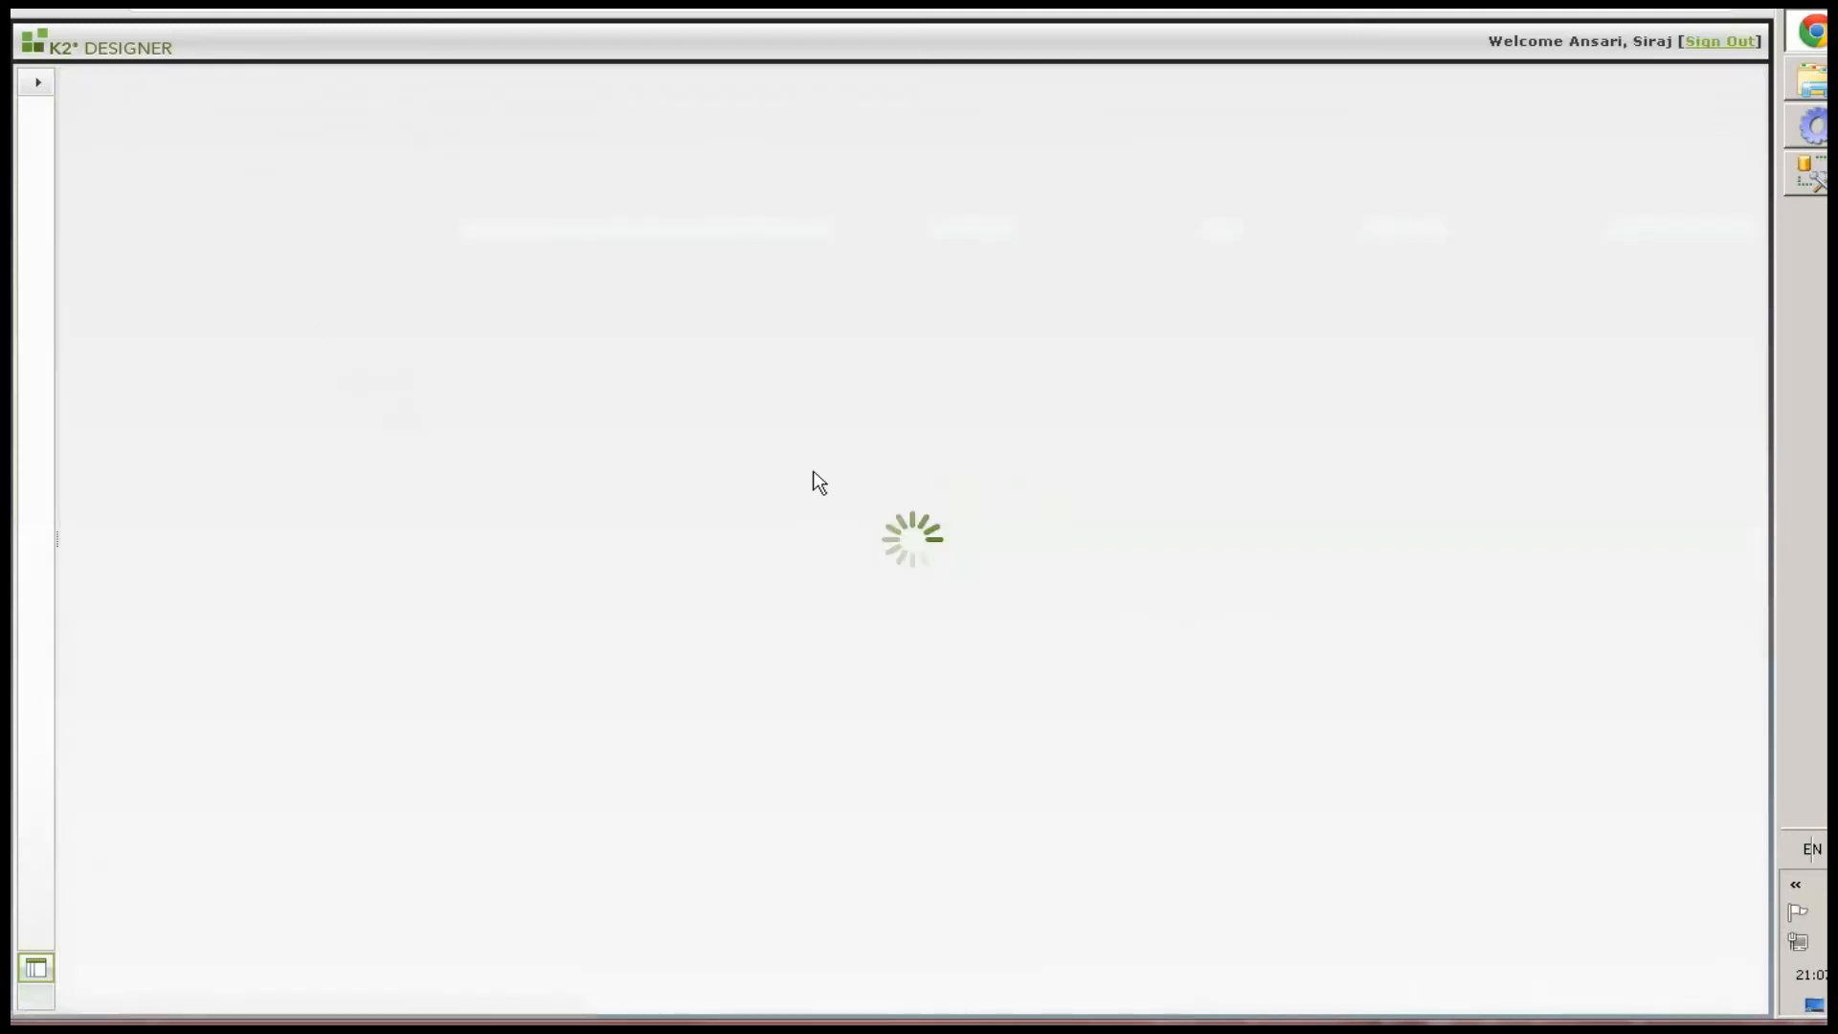
{"action": "left_click", "coordinate": [1553, 998]}
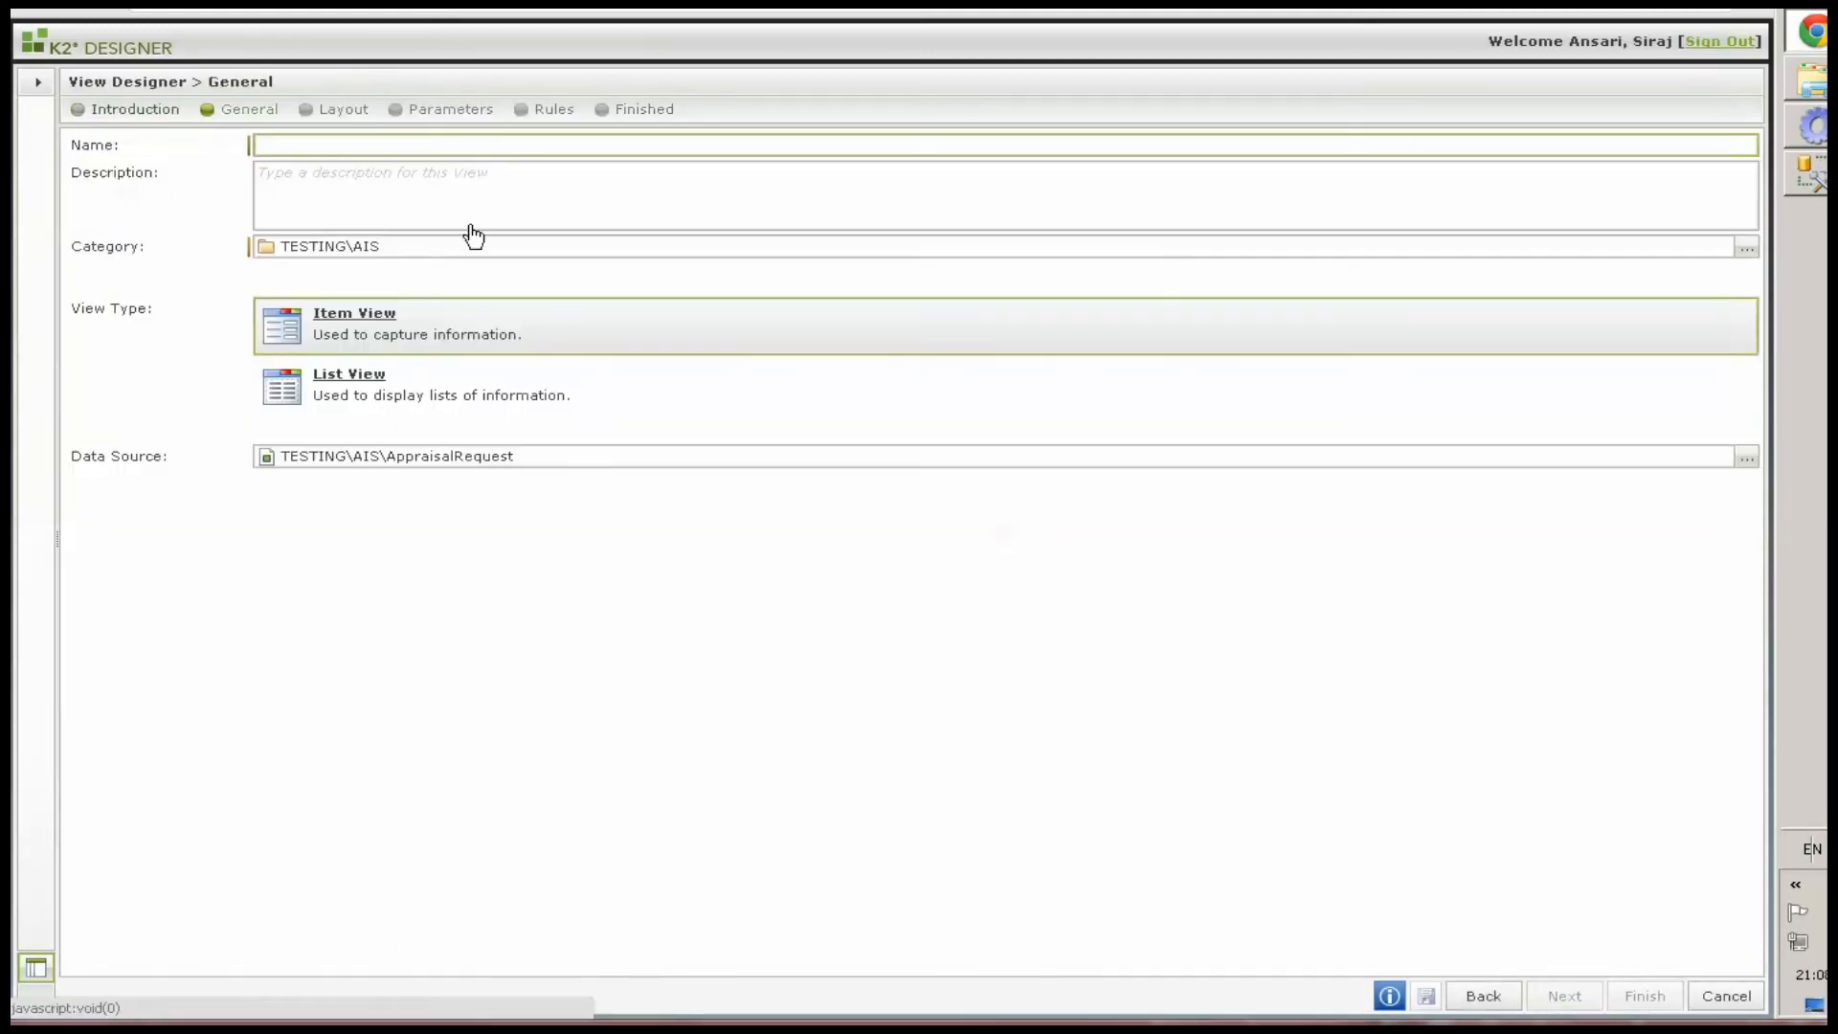
{"action": "type", "text": "ViewAISRequestSummary"}
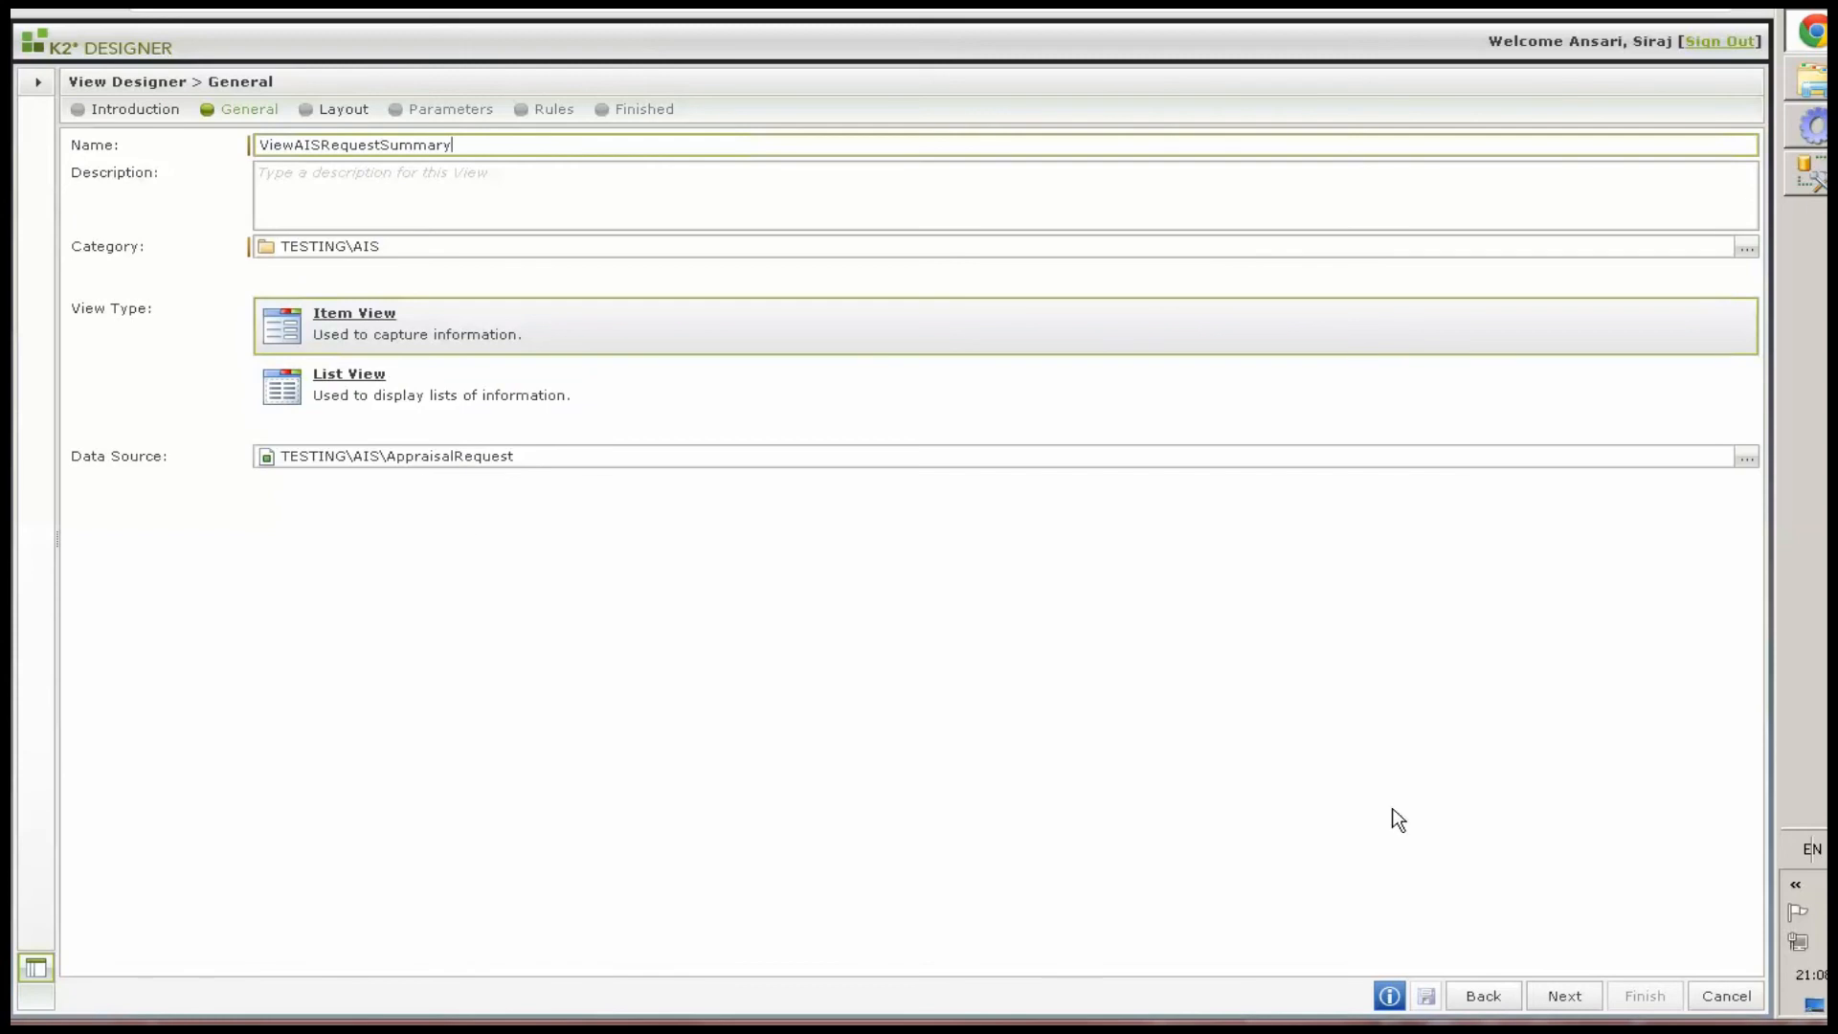
{"action": "left_click", "coordinate": [407, 323]}
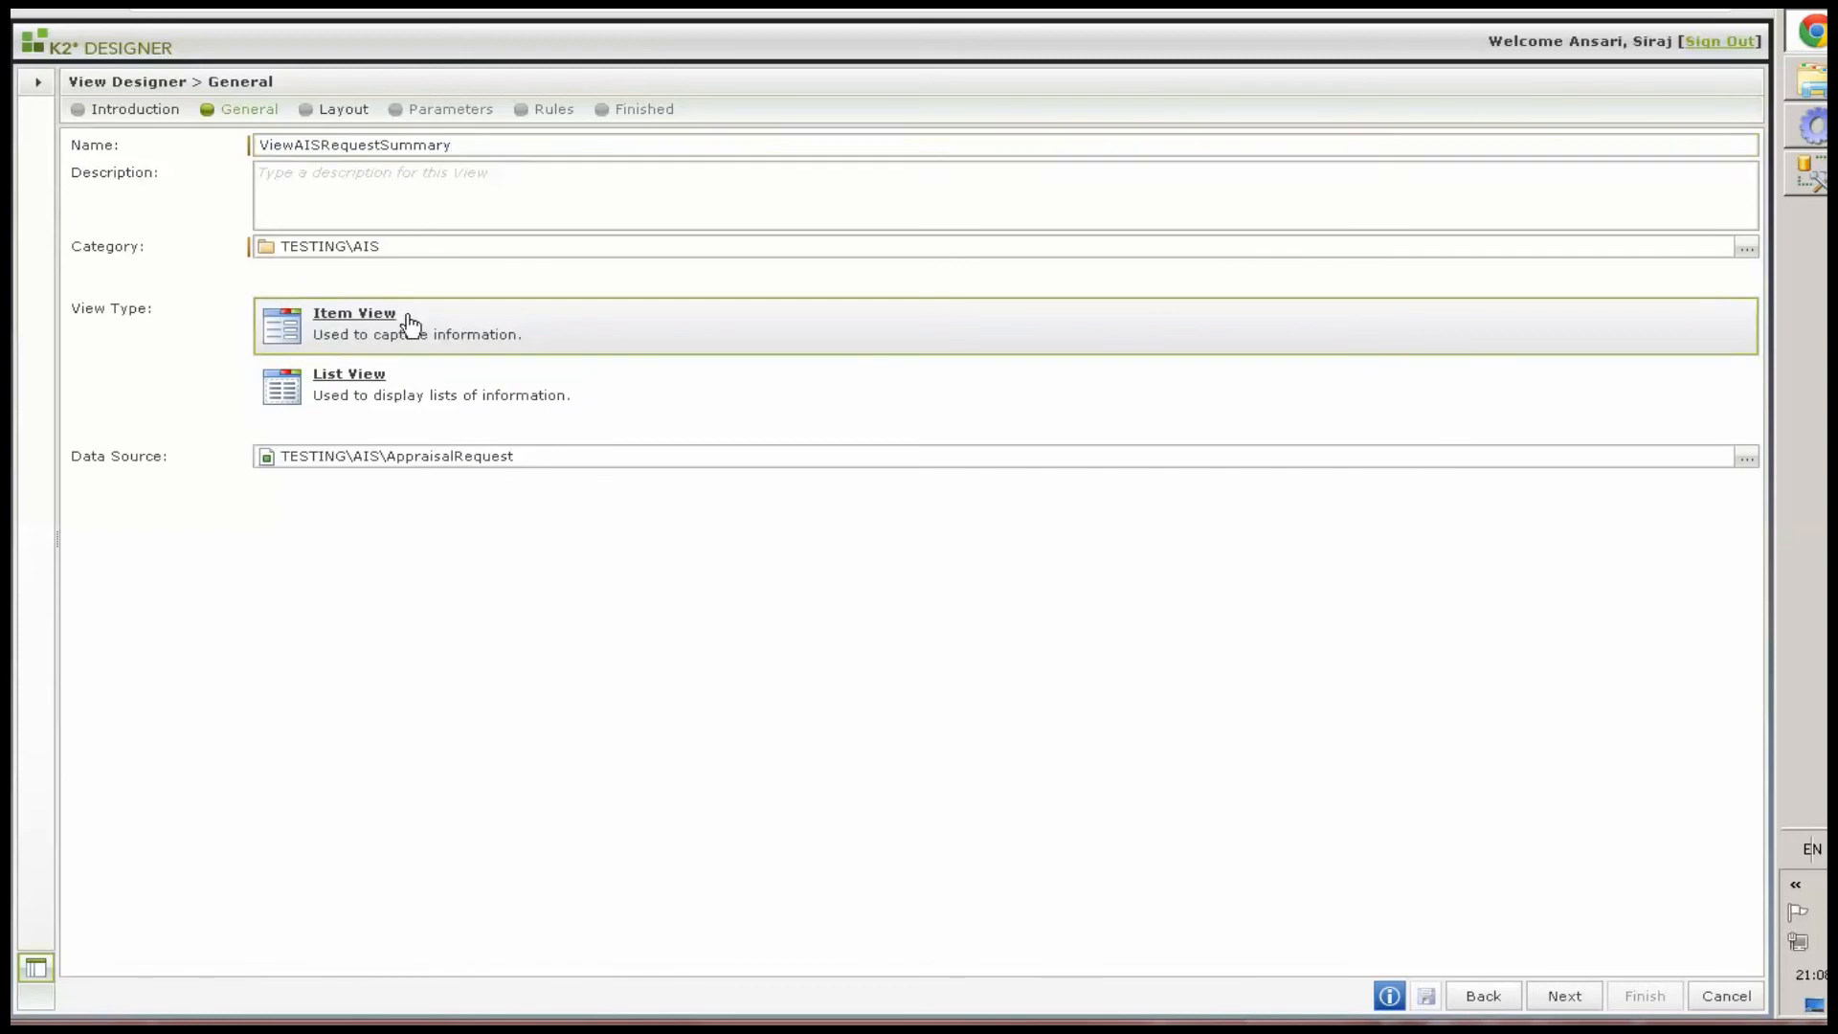
{"action": "left_click", "coordinate": [1541, 995]}
Generate a two-column layout containing only the Comments field and remove its label row, keeping just the text box
{"action": "left_click", "coordinate": [75, 170]}
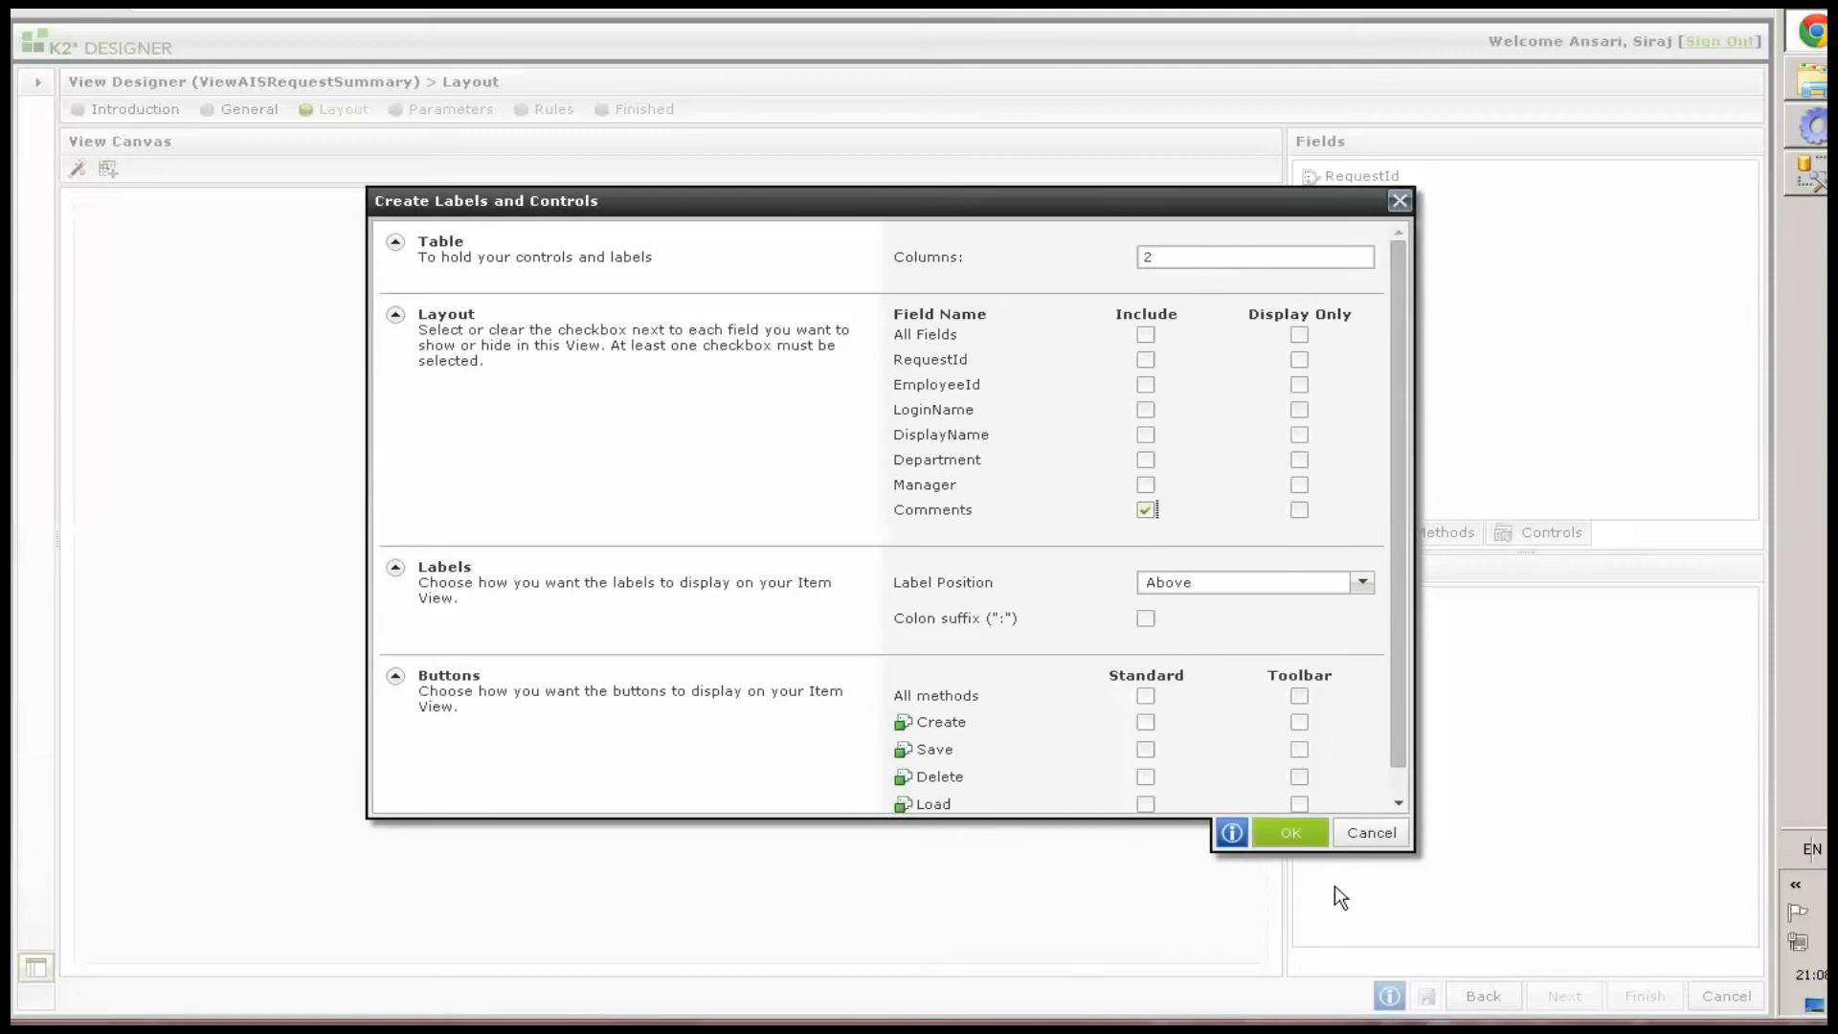
{"action": "left_click", "coordinate": [1290, 832]}
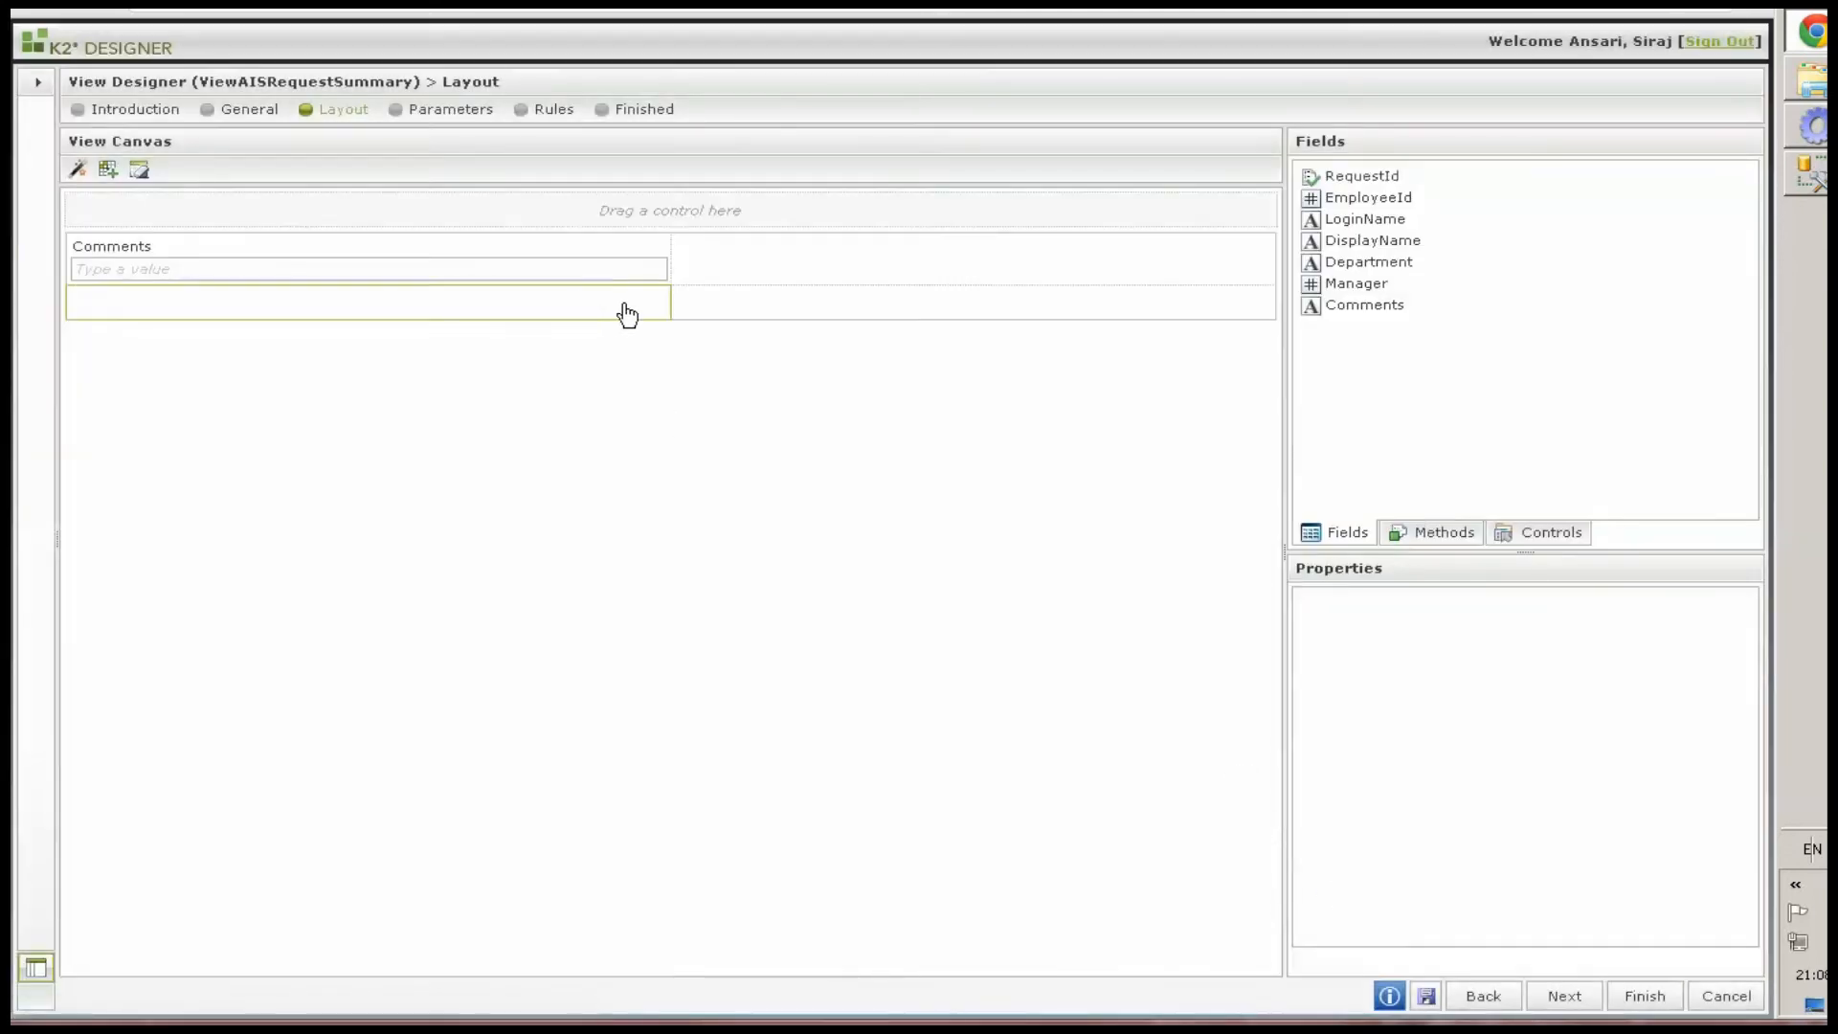
{"action": "left_click", "coordinate": [640, 283]}
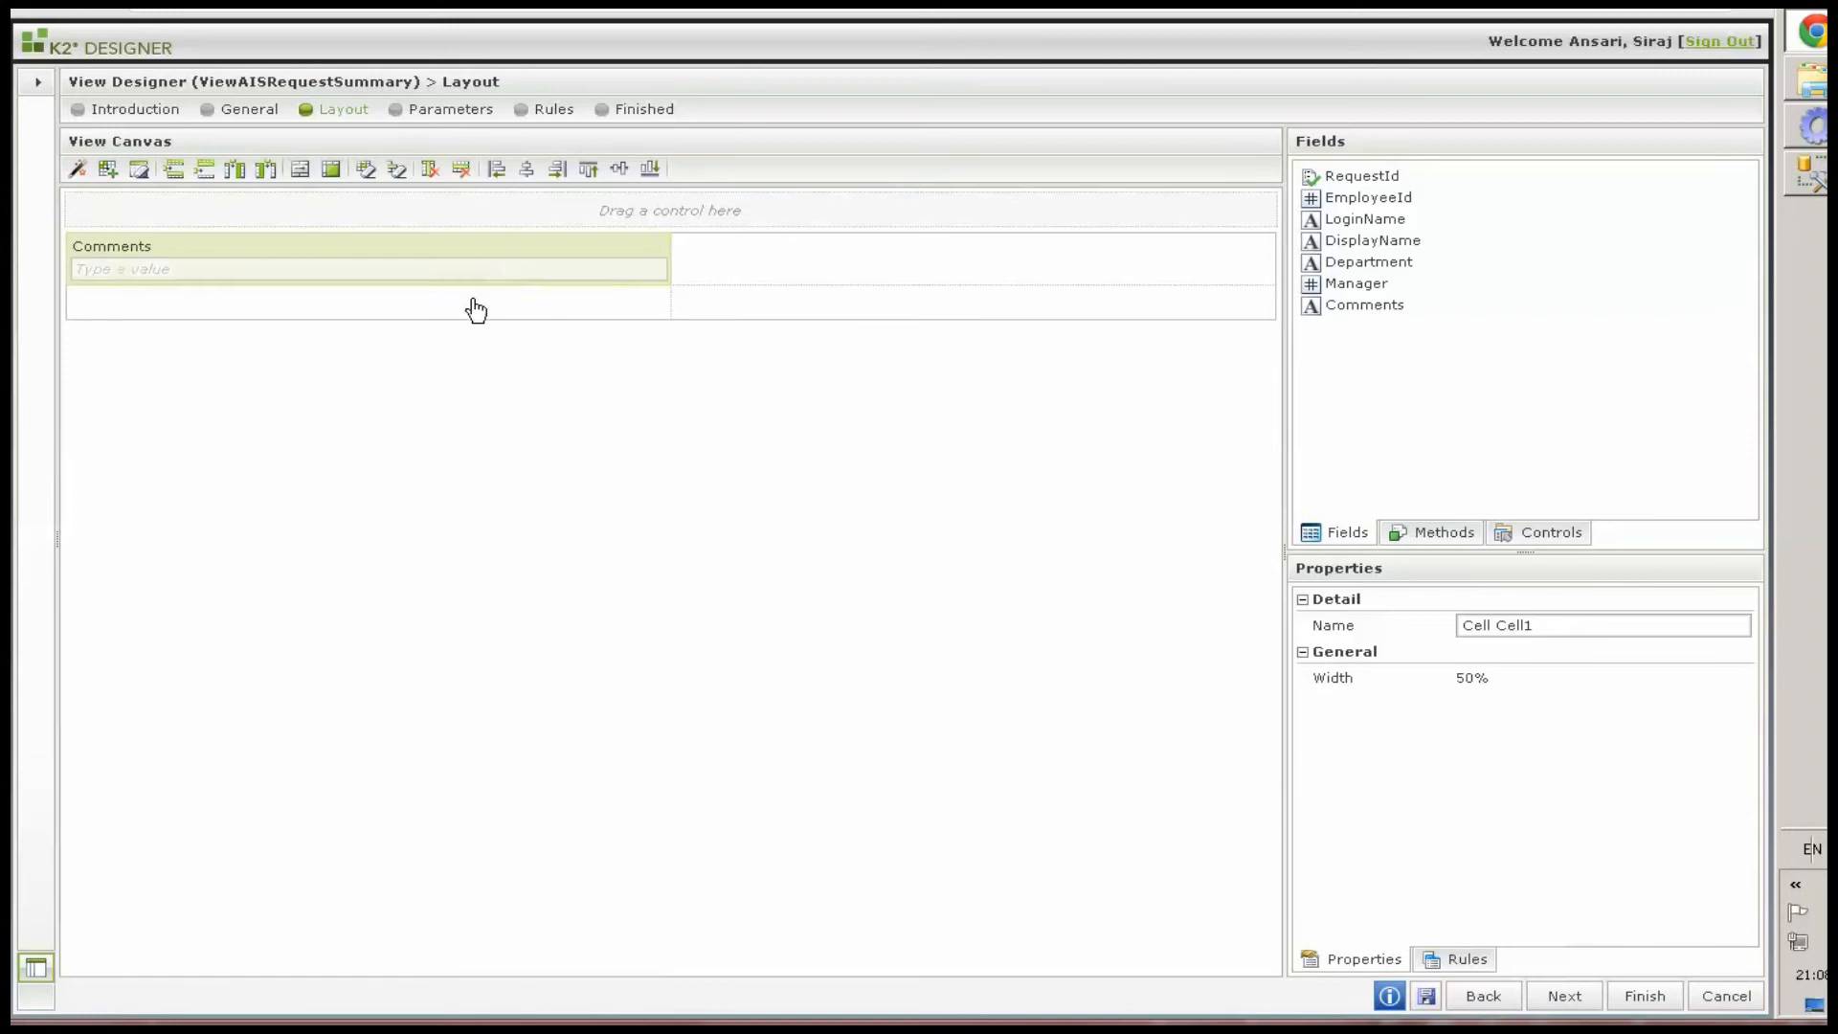
{"action": "left_click_drag", "start_coordinate": [476, 310], "coordinate": [455, 301]}
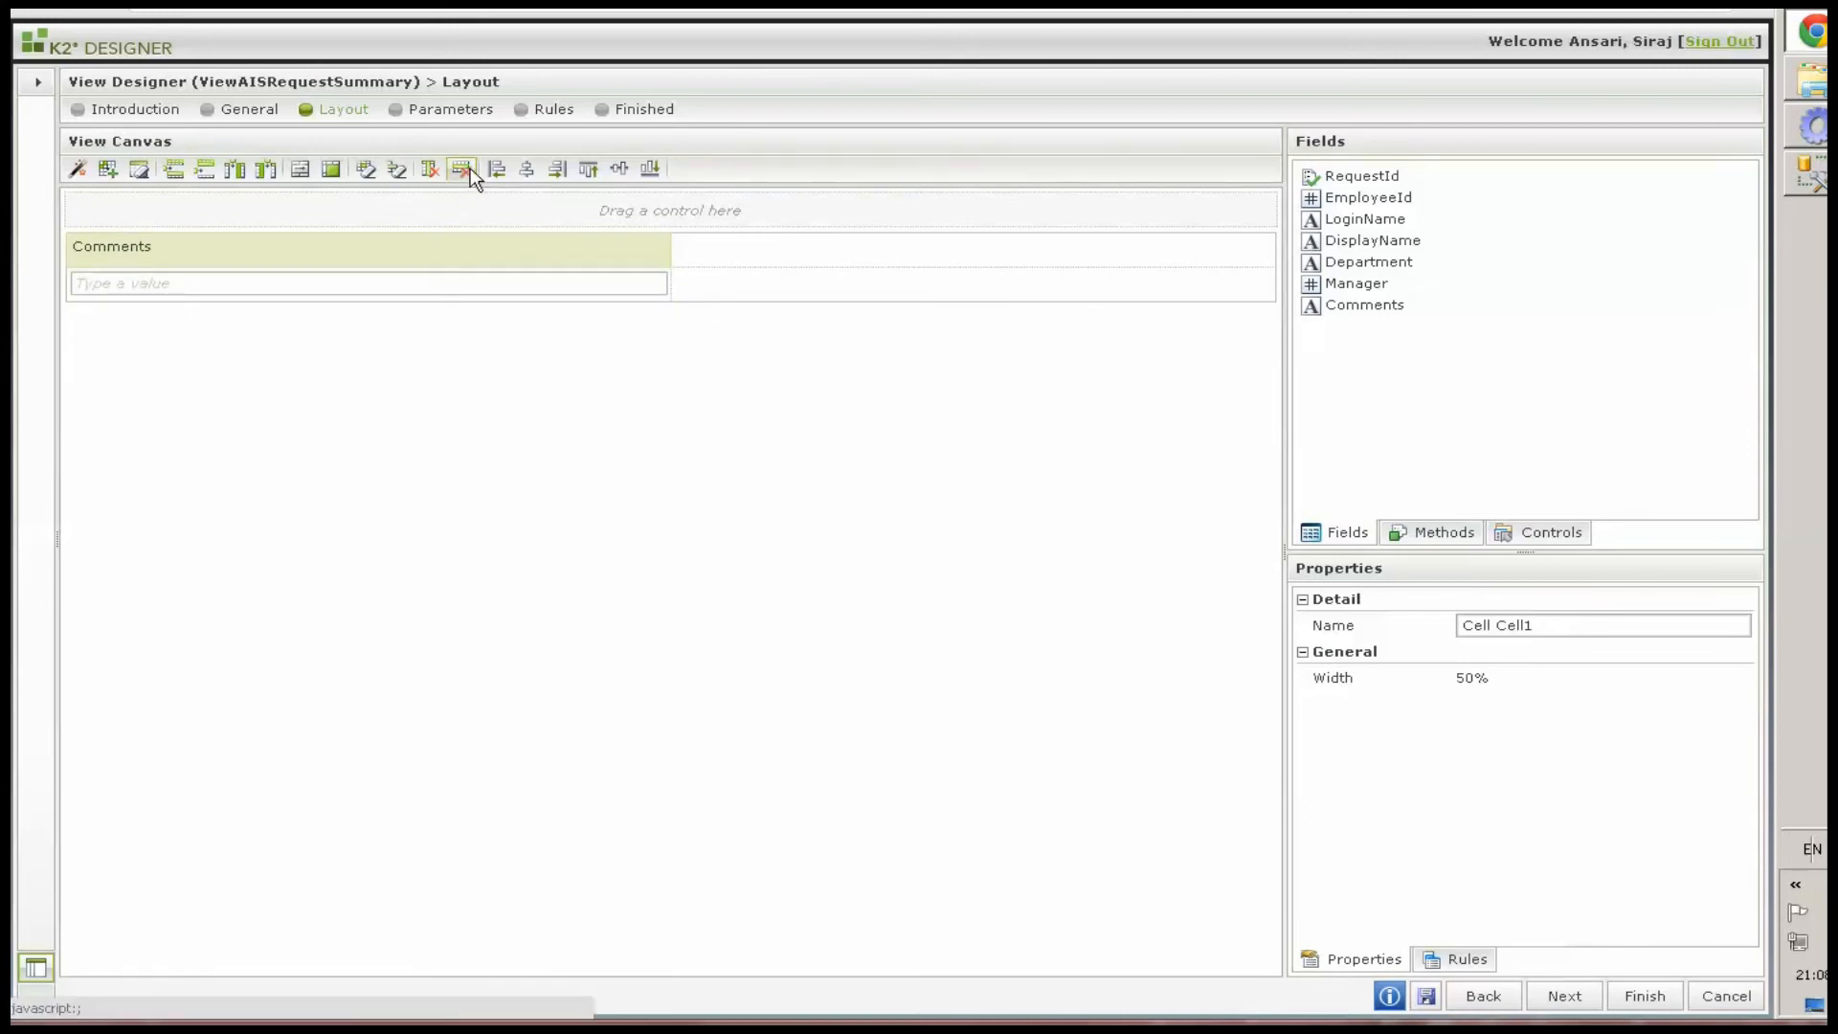
{"action": "left_click", "coordinate": [469, 169]}
Merge the cells of the Comments row so the text box spans the full view width
{"action": "left_click", "coordinate": [536, 253]}
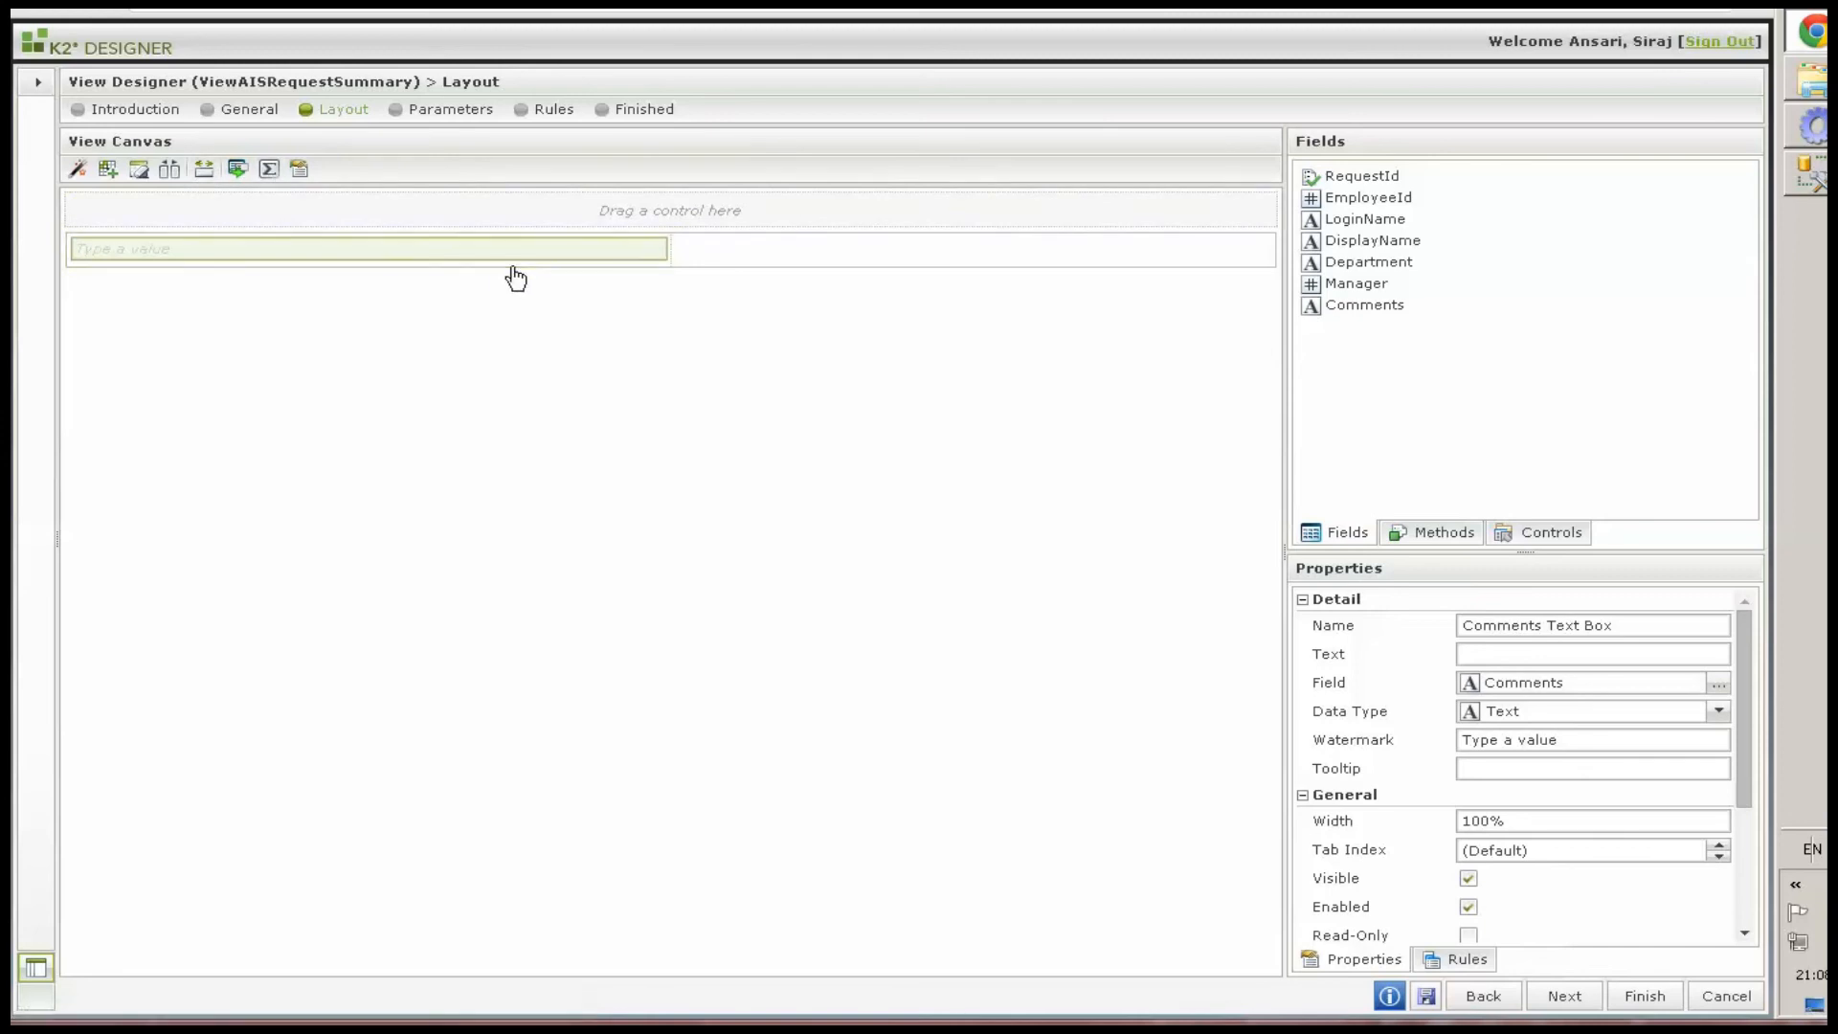
{"action": "left_click", "coordinate": [685, 259]}
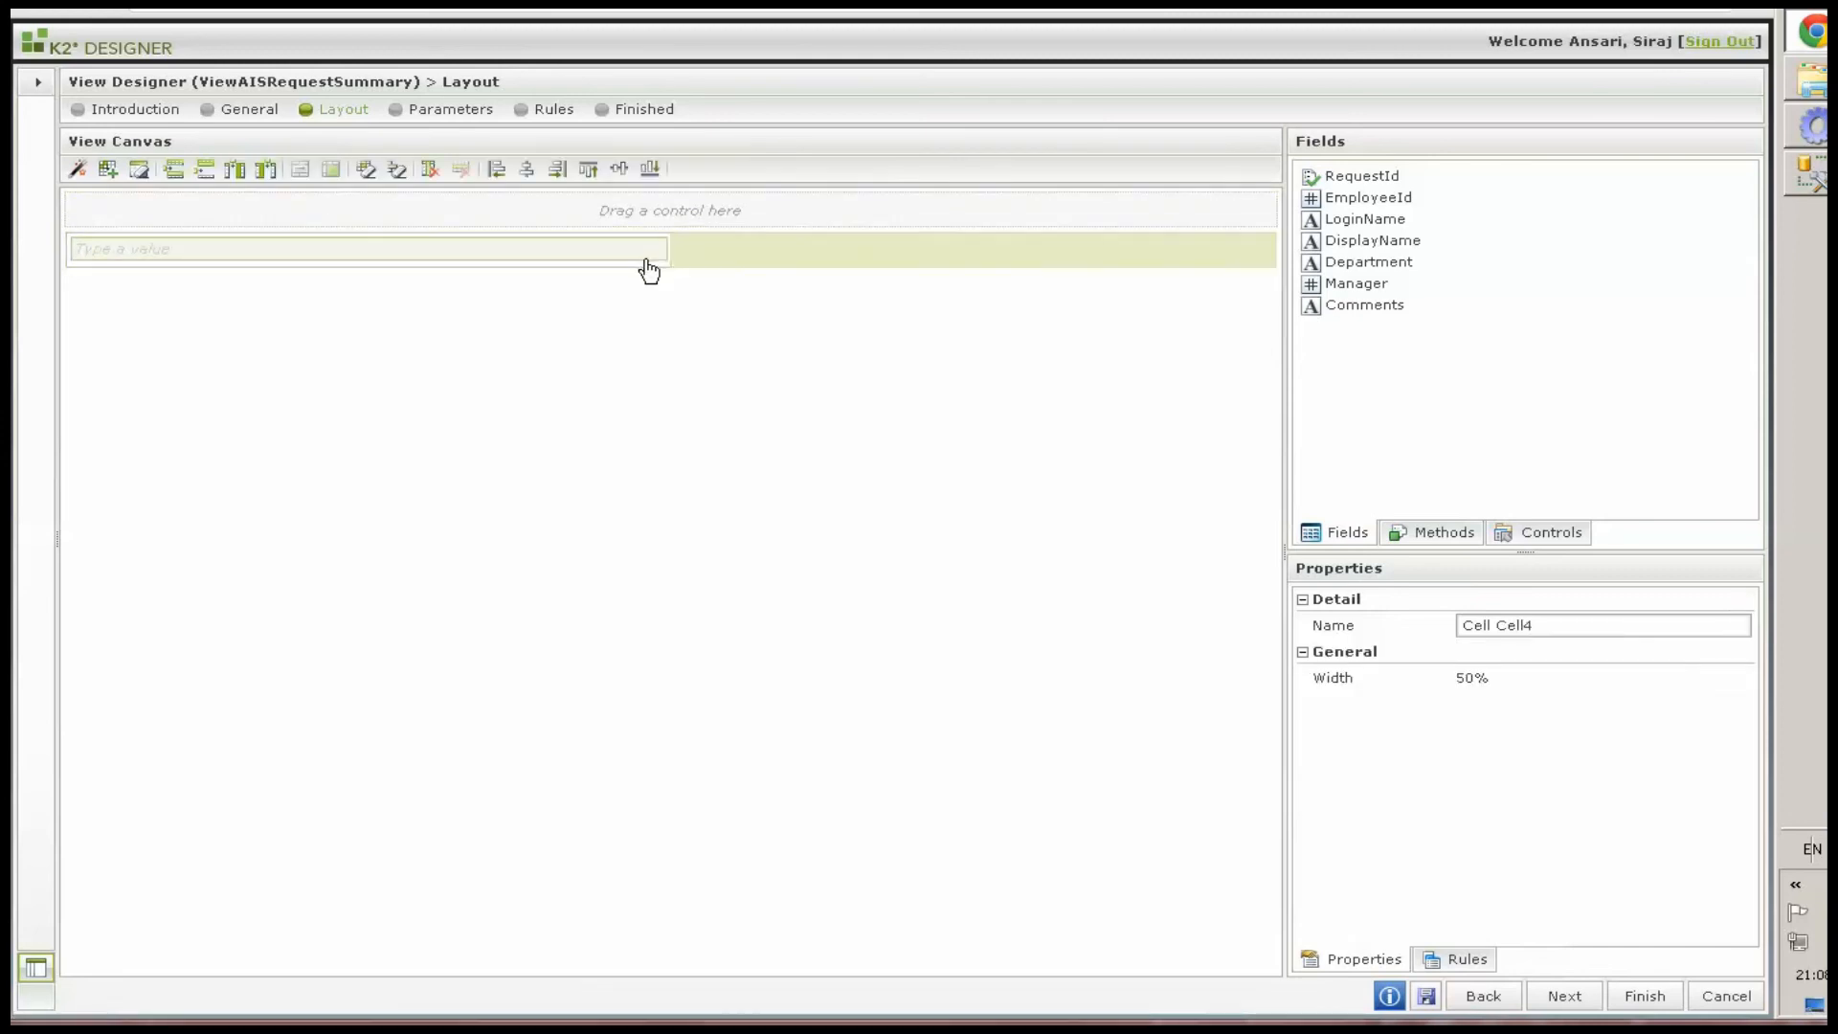
{"action": "left_click", "coordinate": [630, 256]}
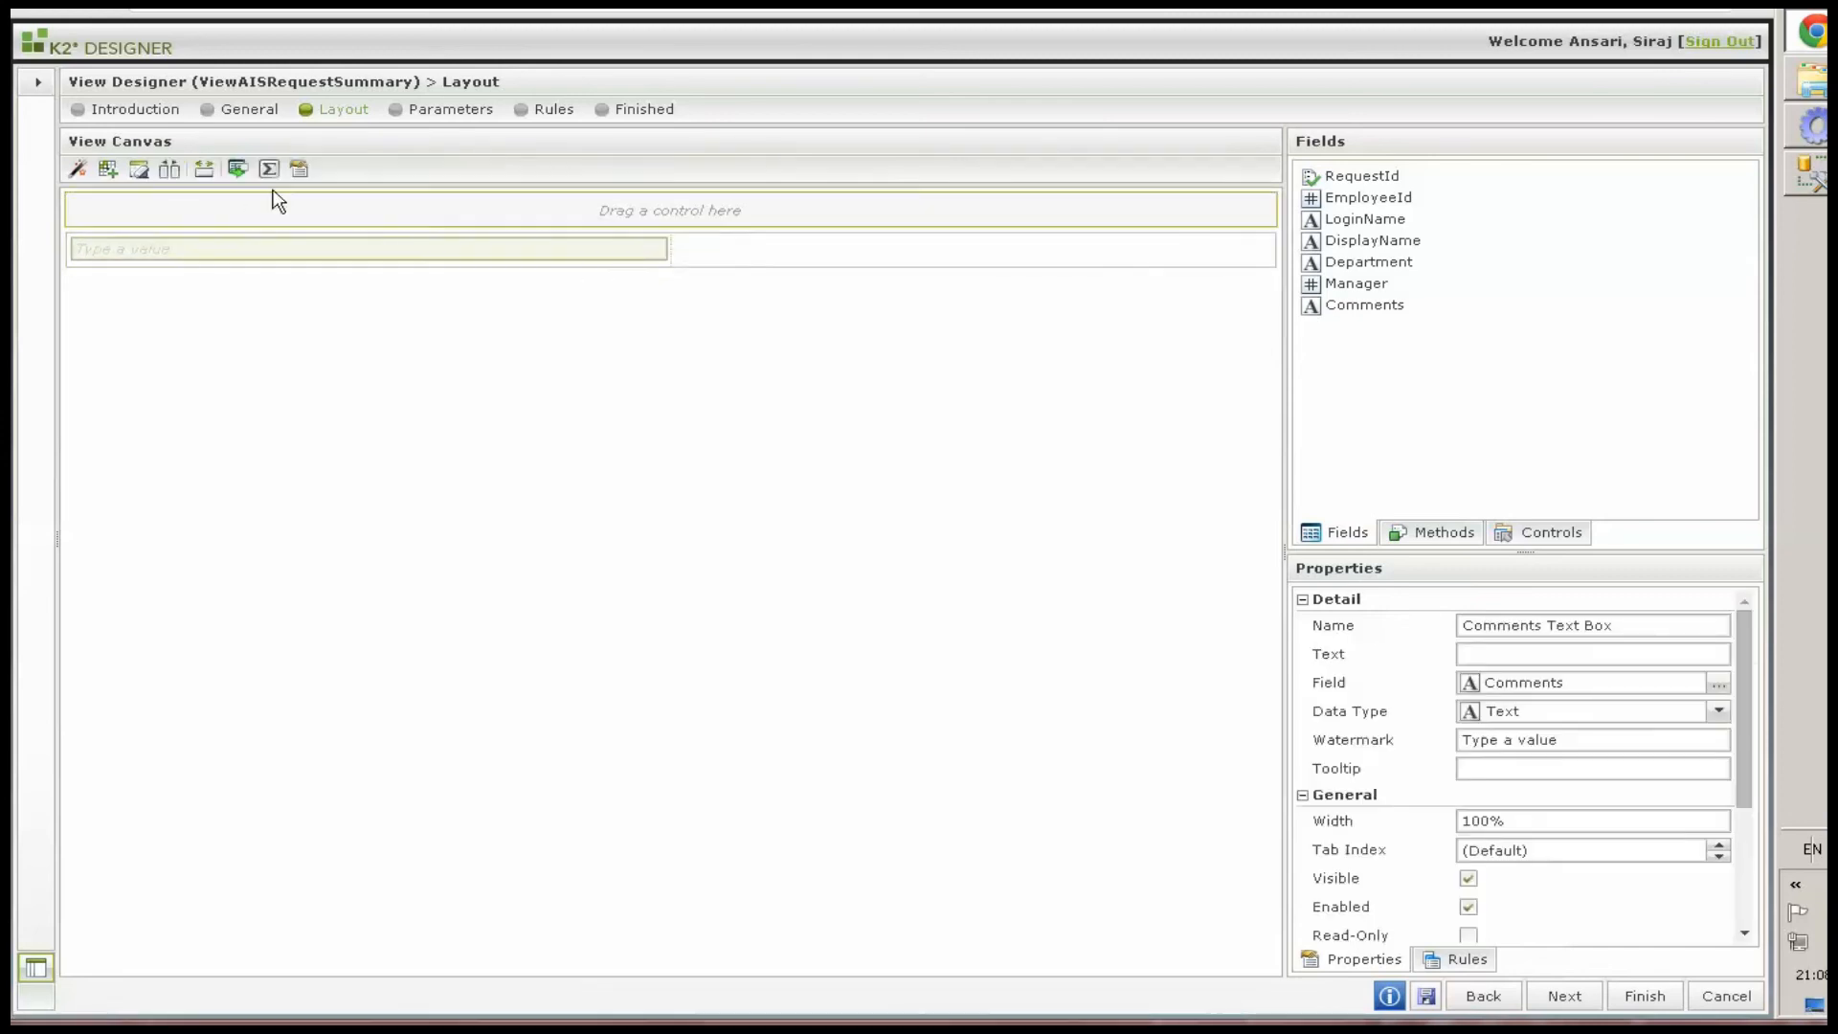
{"action": "left_click", "coordinate": [353, 277]}
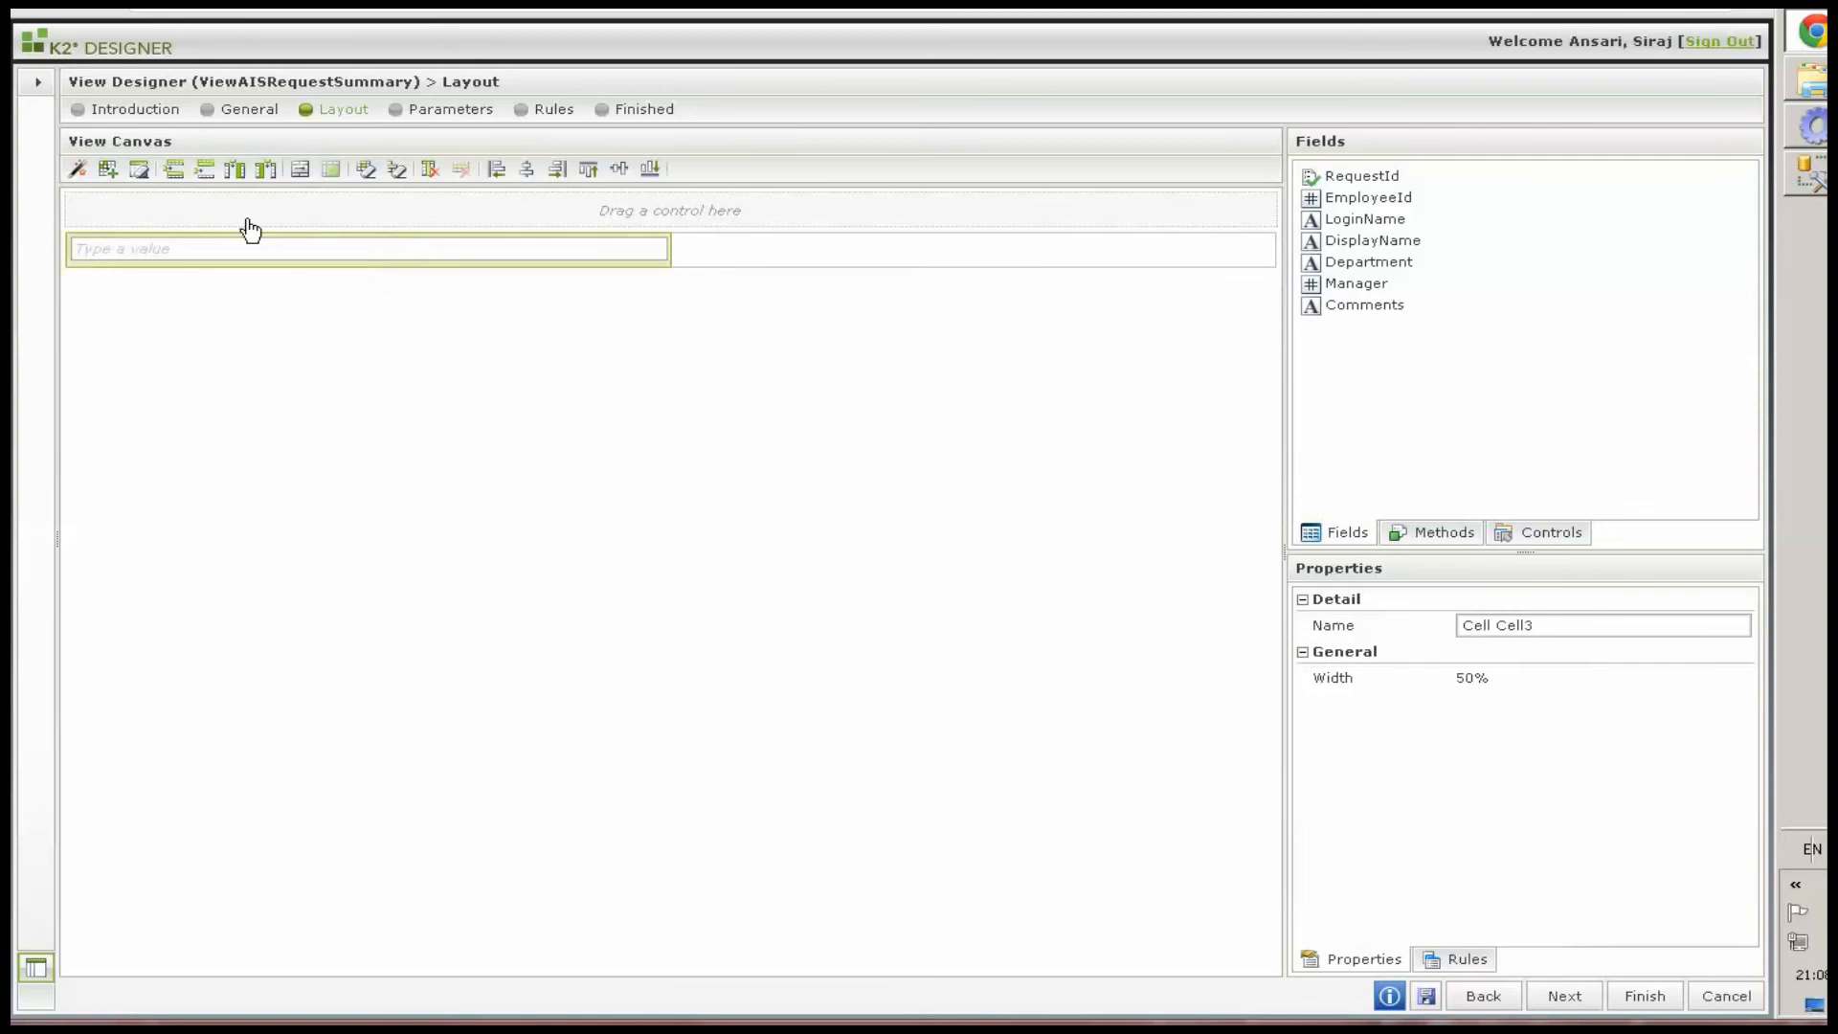
{"action": "left_click", "coordinate": [296, 169]}
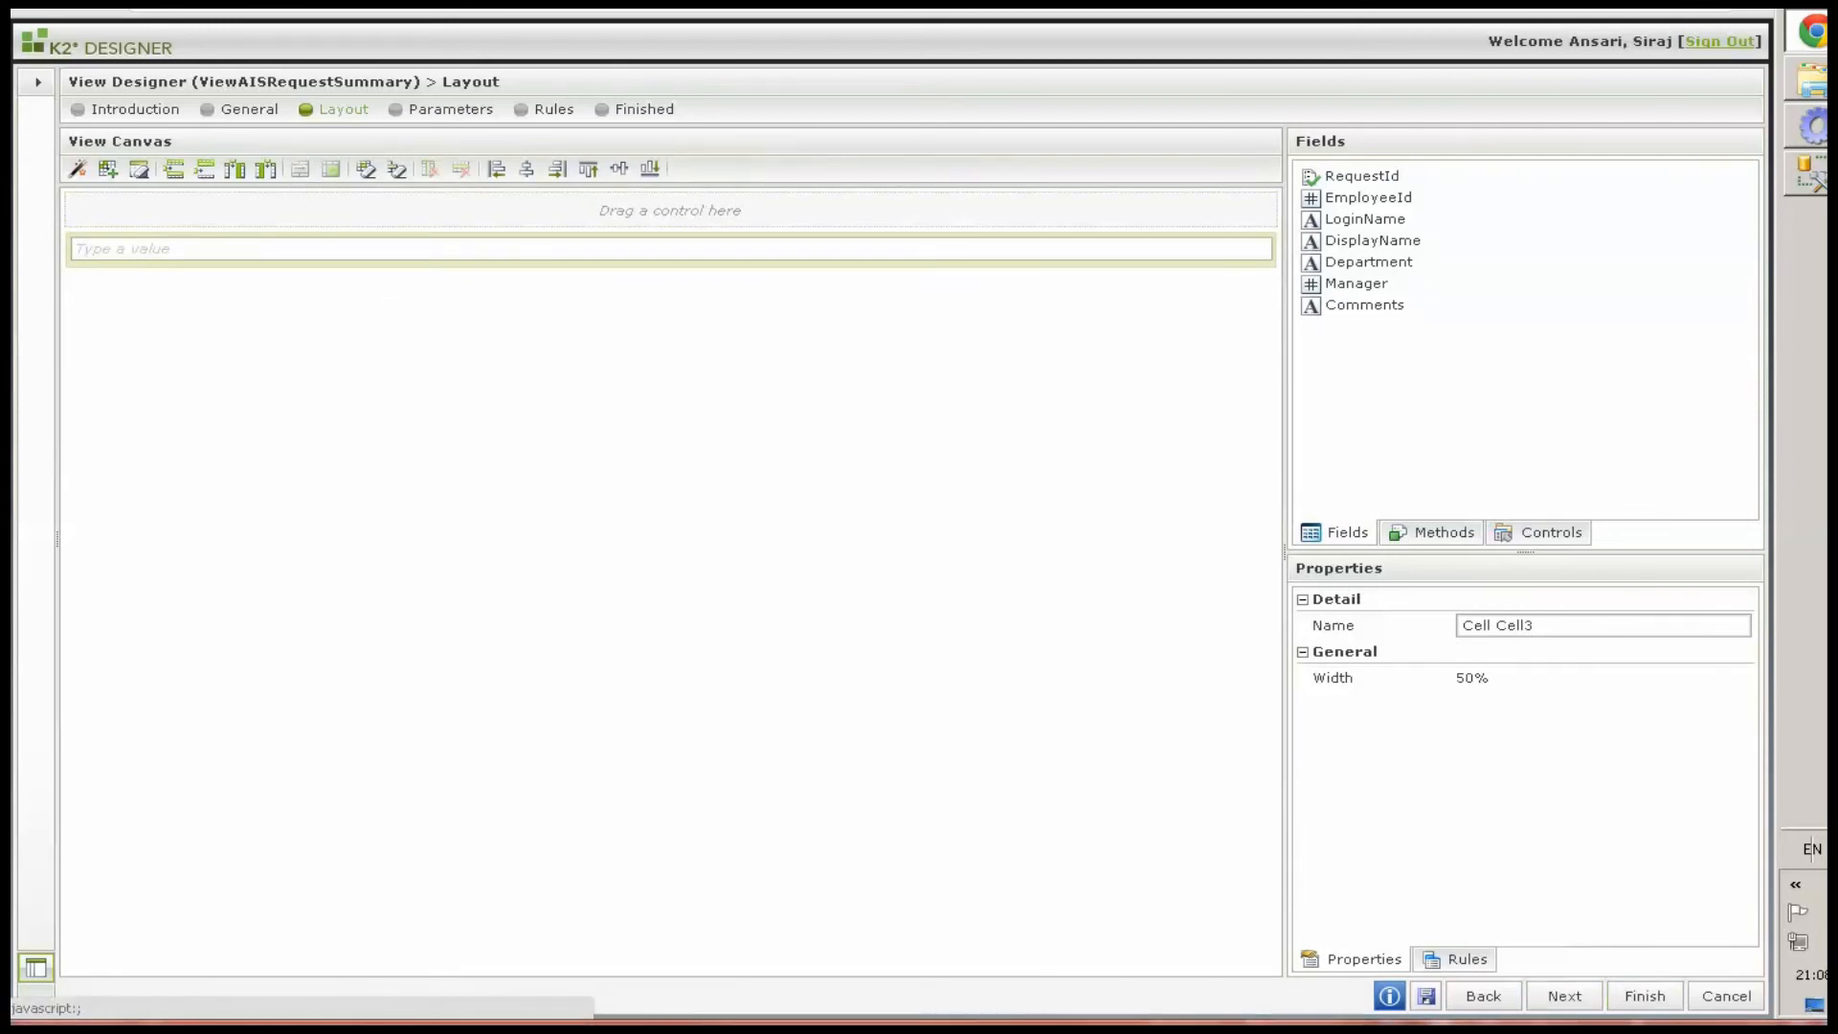
Save the ViewAISRequestSummary view and return to the TESTING\AIS item list
{"action": "left_click", "coordinate": [1426, 997]}
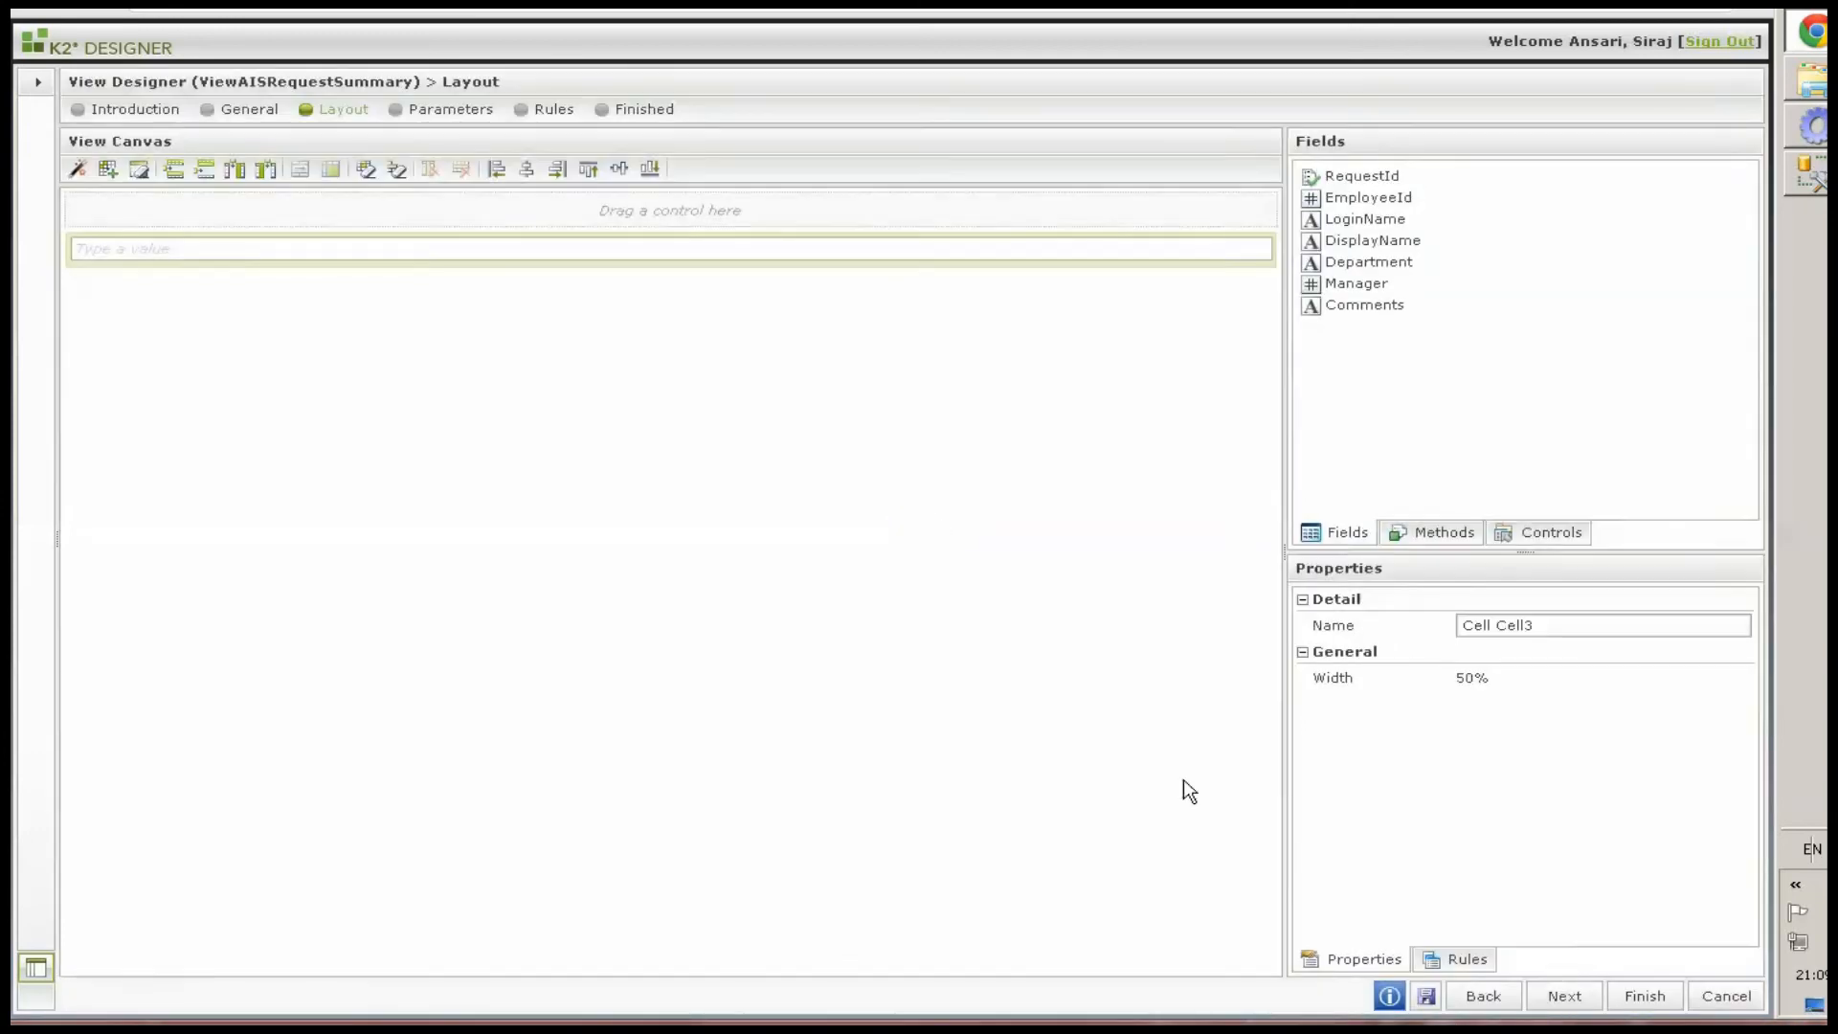
{"action": "key", "text": "ctrl+t"}
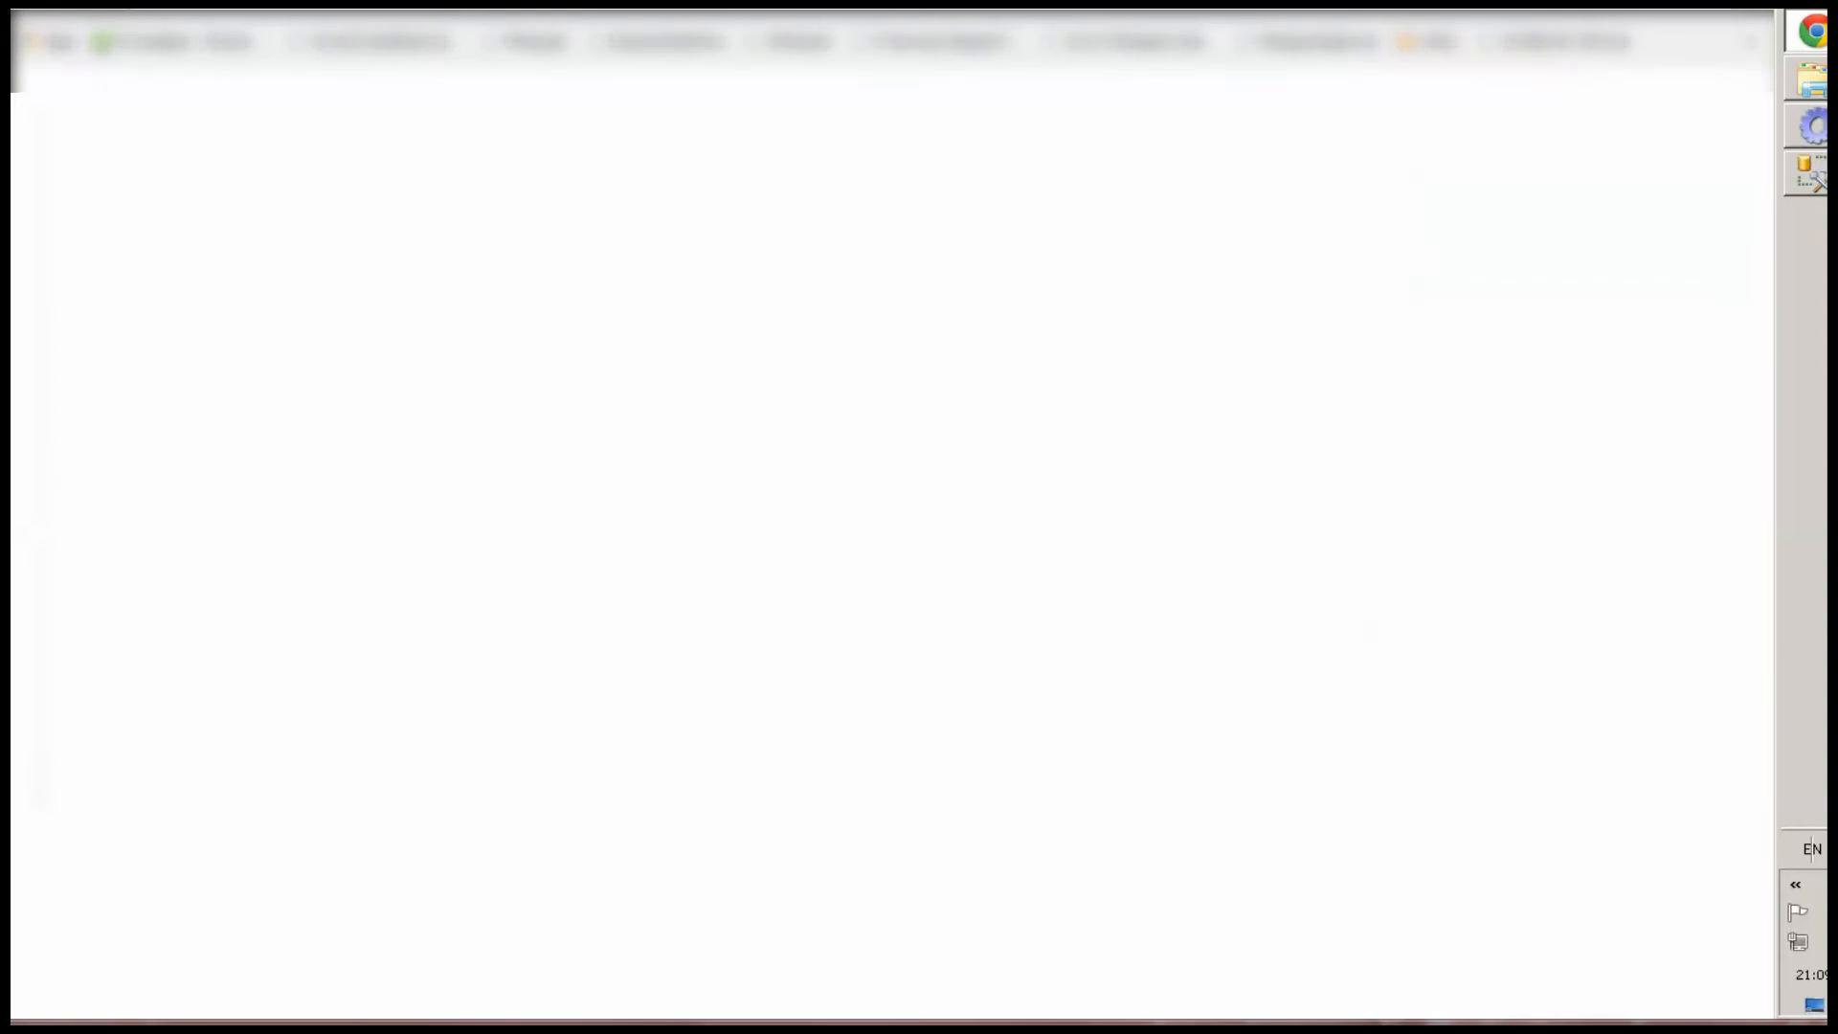
{"action": "key", "text": "Return"}
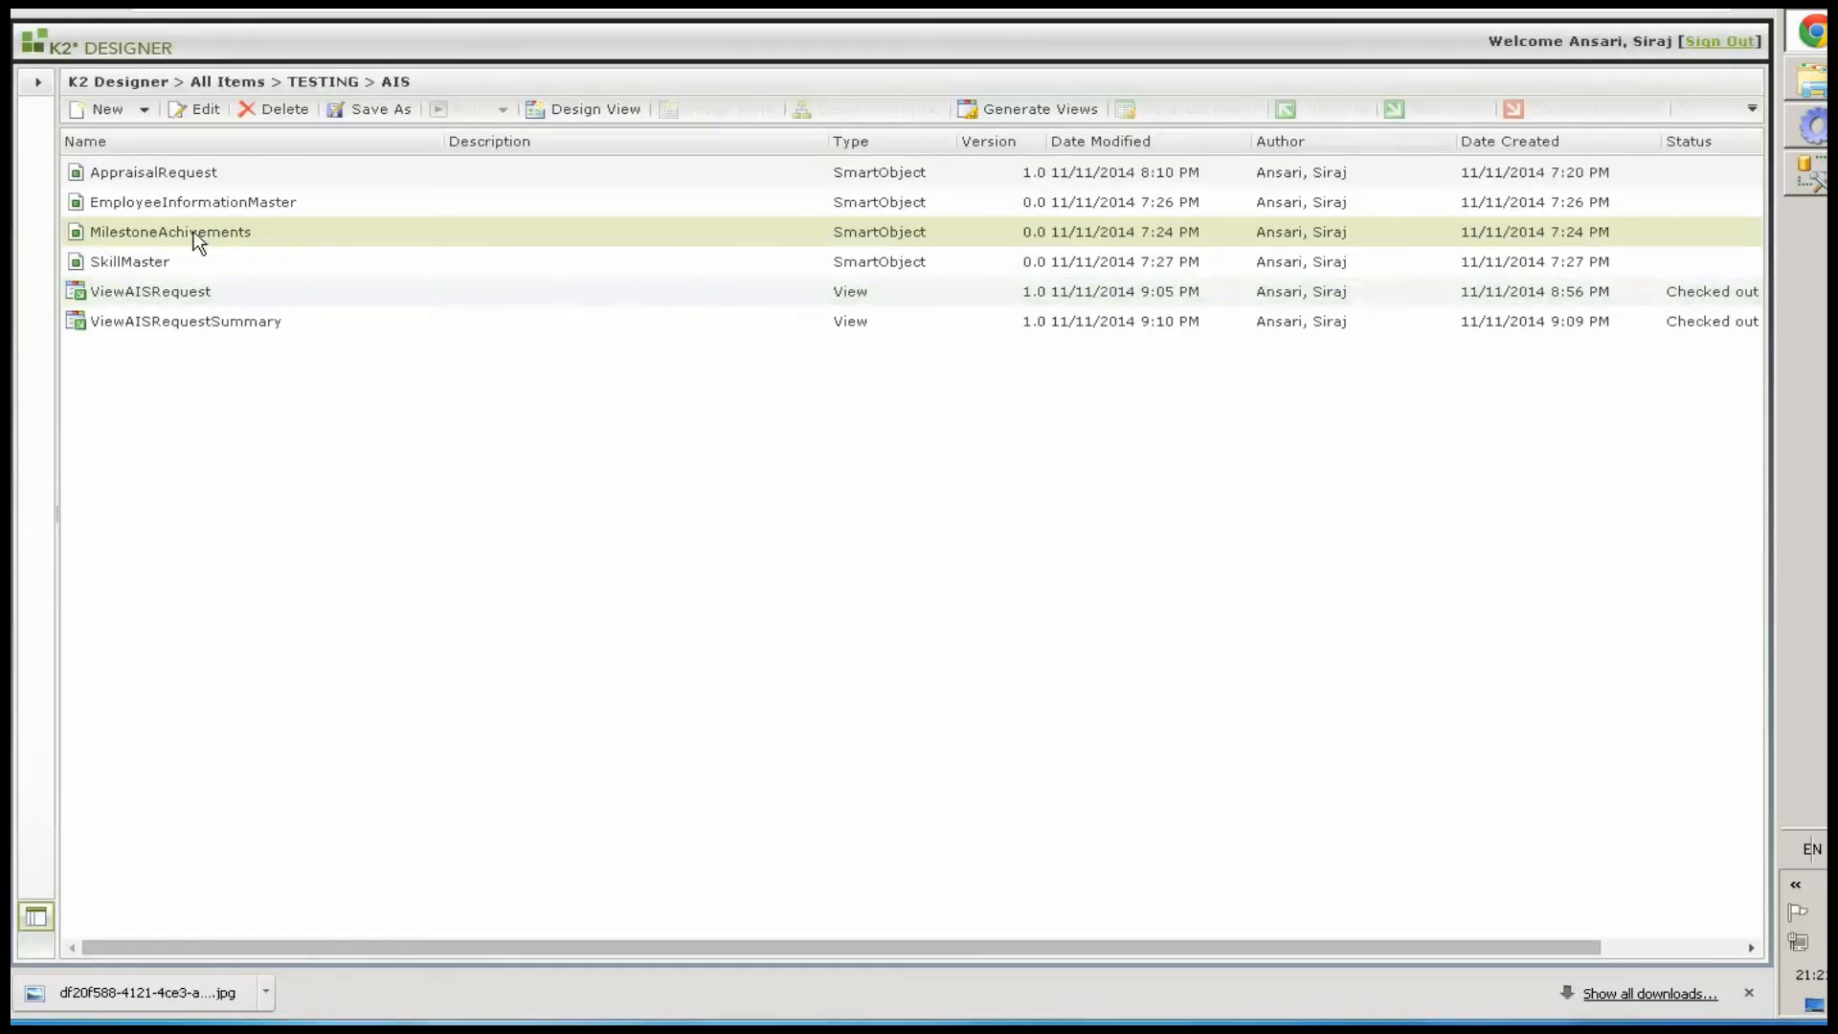
Create a new item view named ViewAddNewMilestoneAchivement on the MilestoneAchivements SmartObject in TESTING\AIS
{"action": "right_click", "coordinate": [194, 233]}
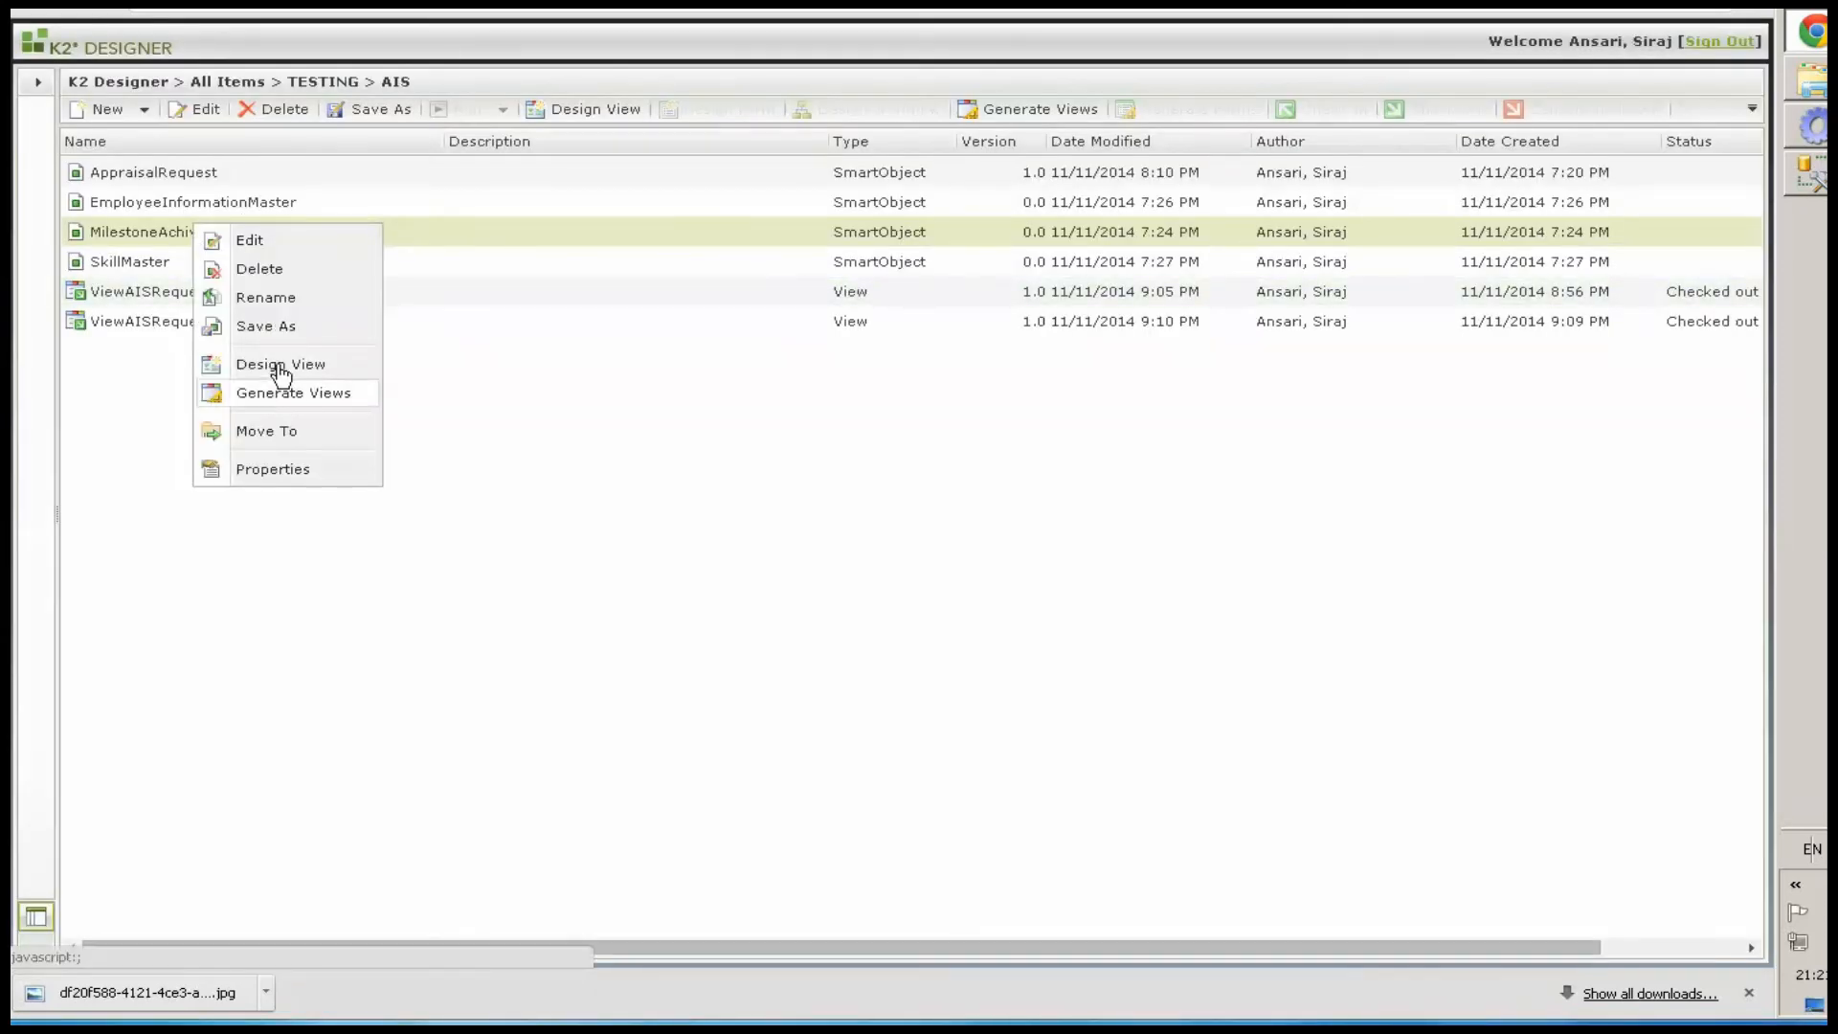
{"action": "left_click", "coordinate": [278, 363]}
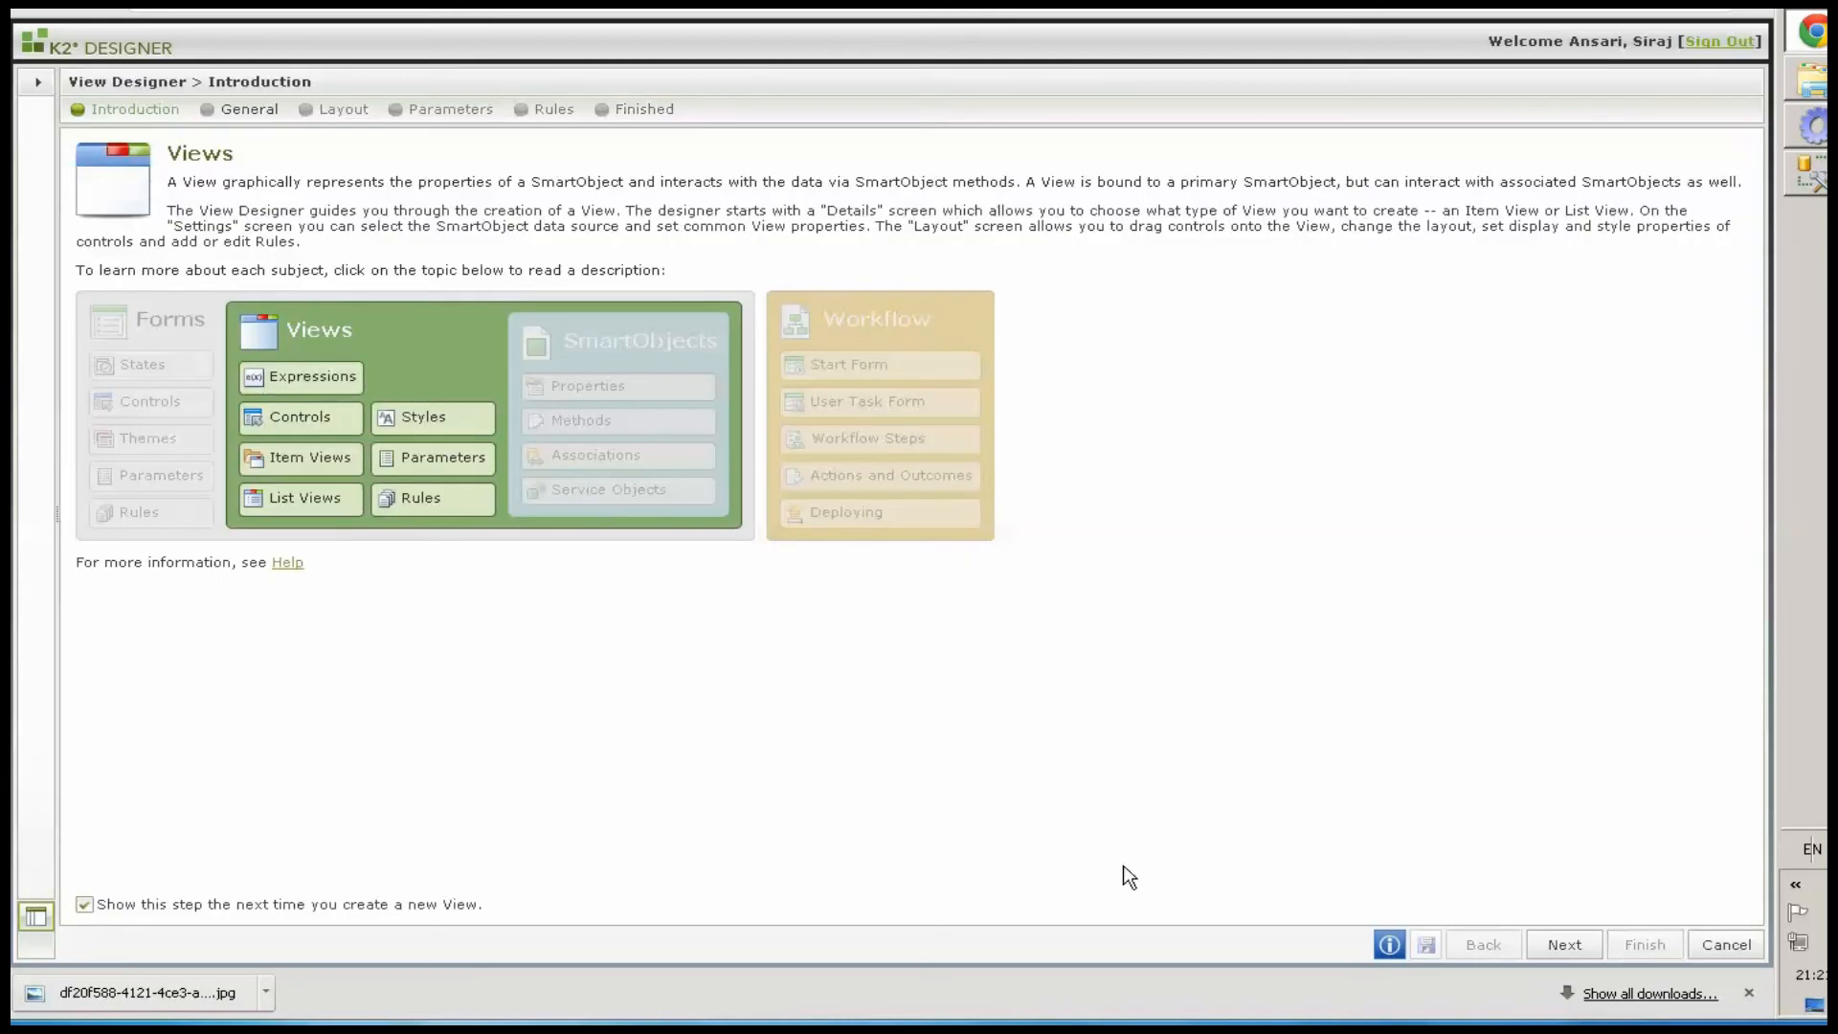
{"action": "left_click", "coordinate": [1564, 945]}
{"action": "type", "text": "ViewAddNewMilestoneAchivement"}
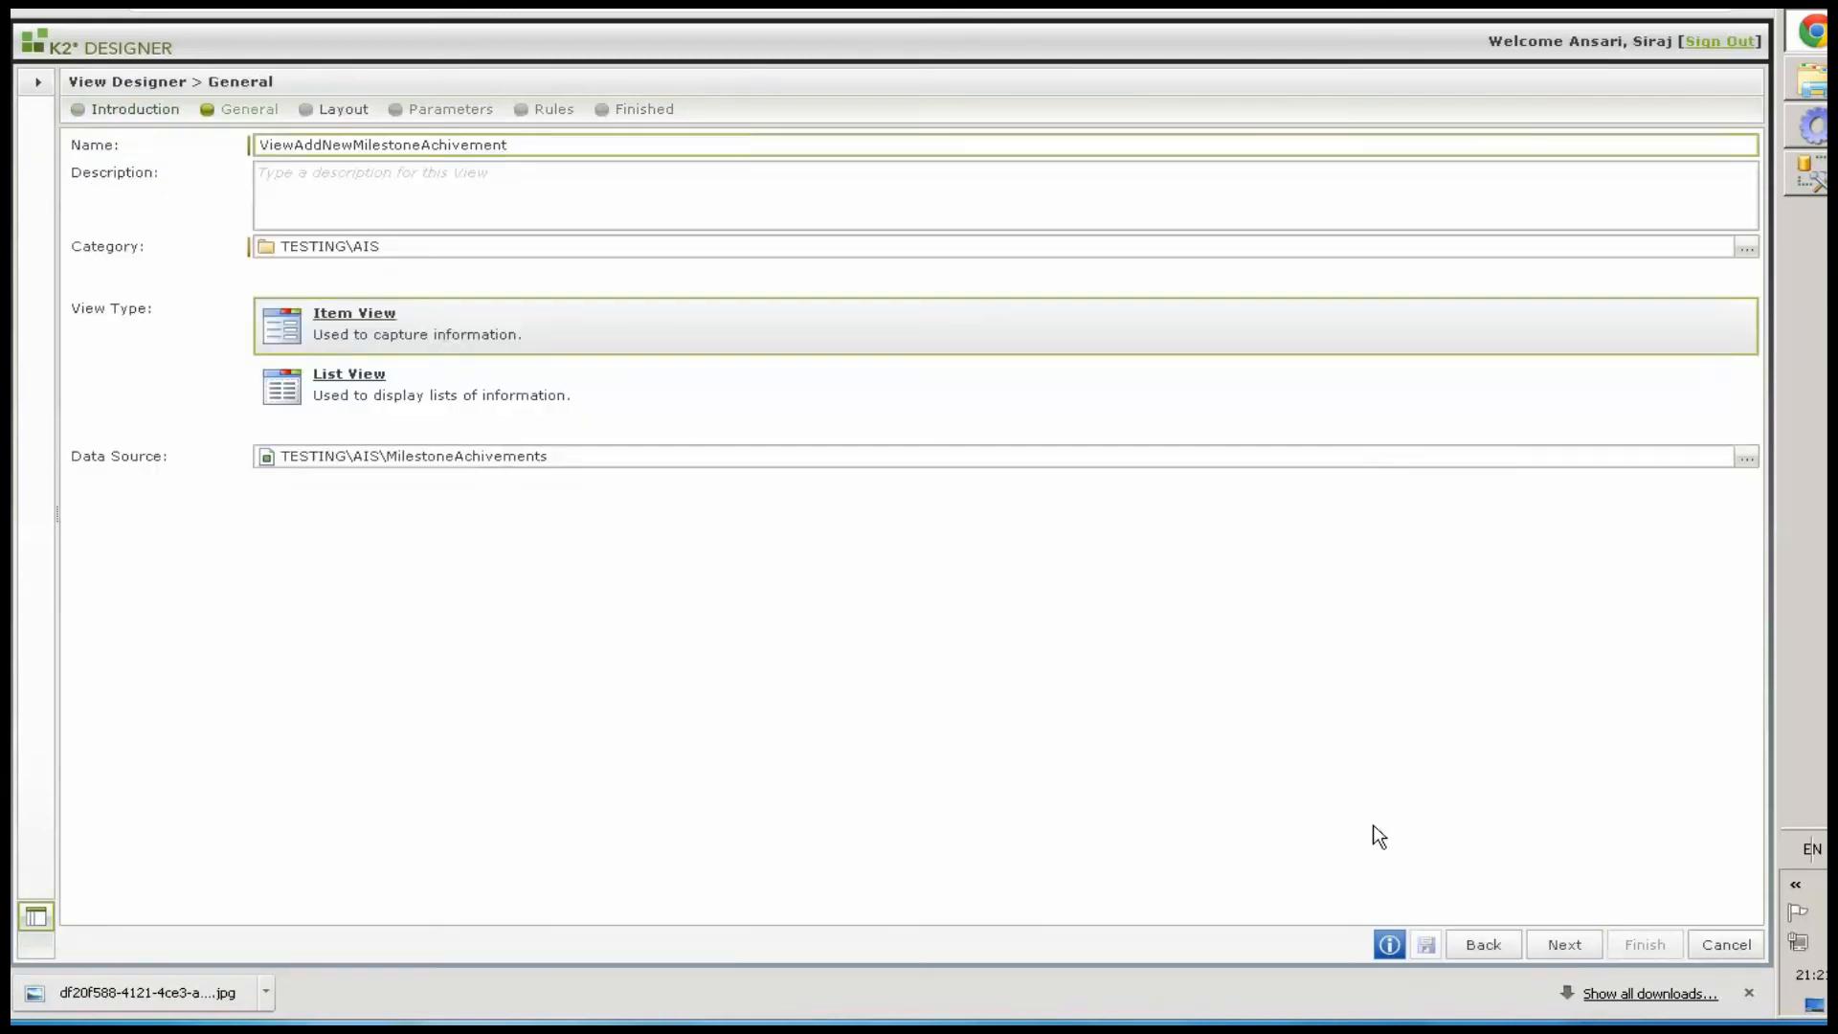
{"action": "left_click", "coordinate": [475, 330]}
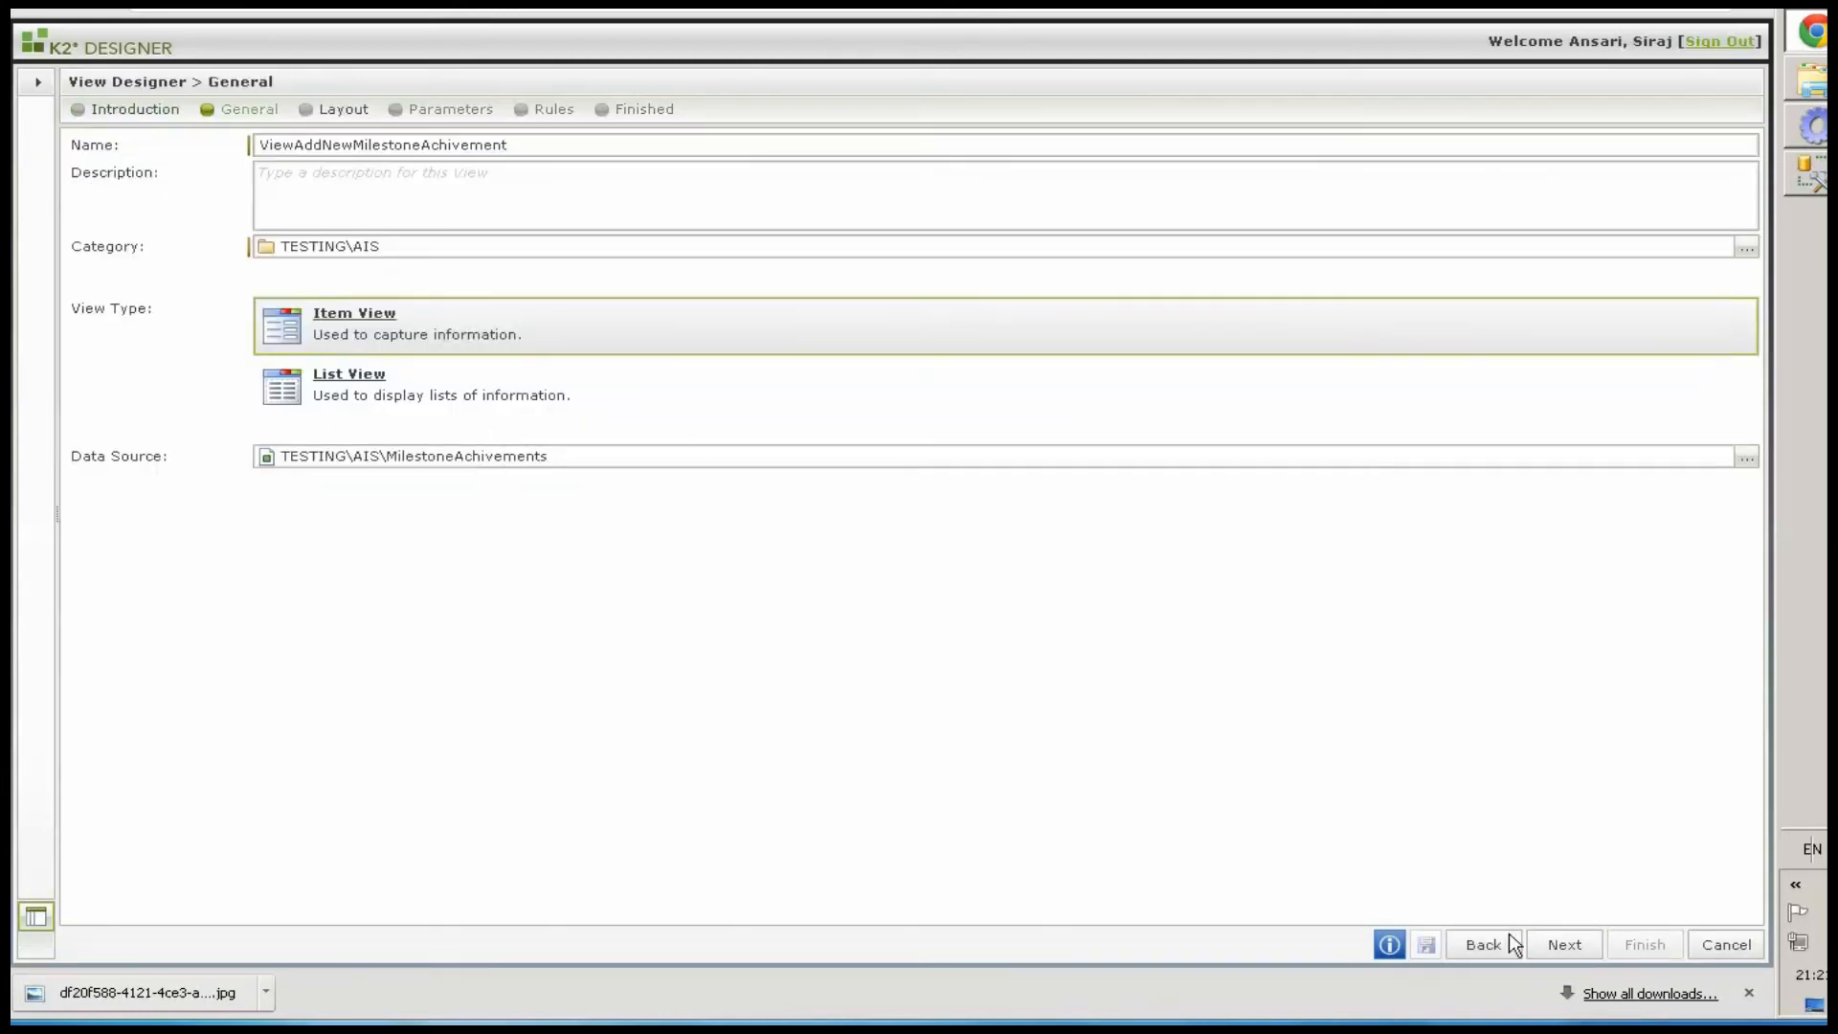
{"action": "left_click", "coordinate": [1570, 947]}
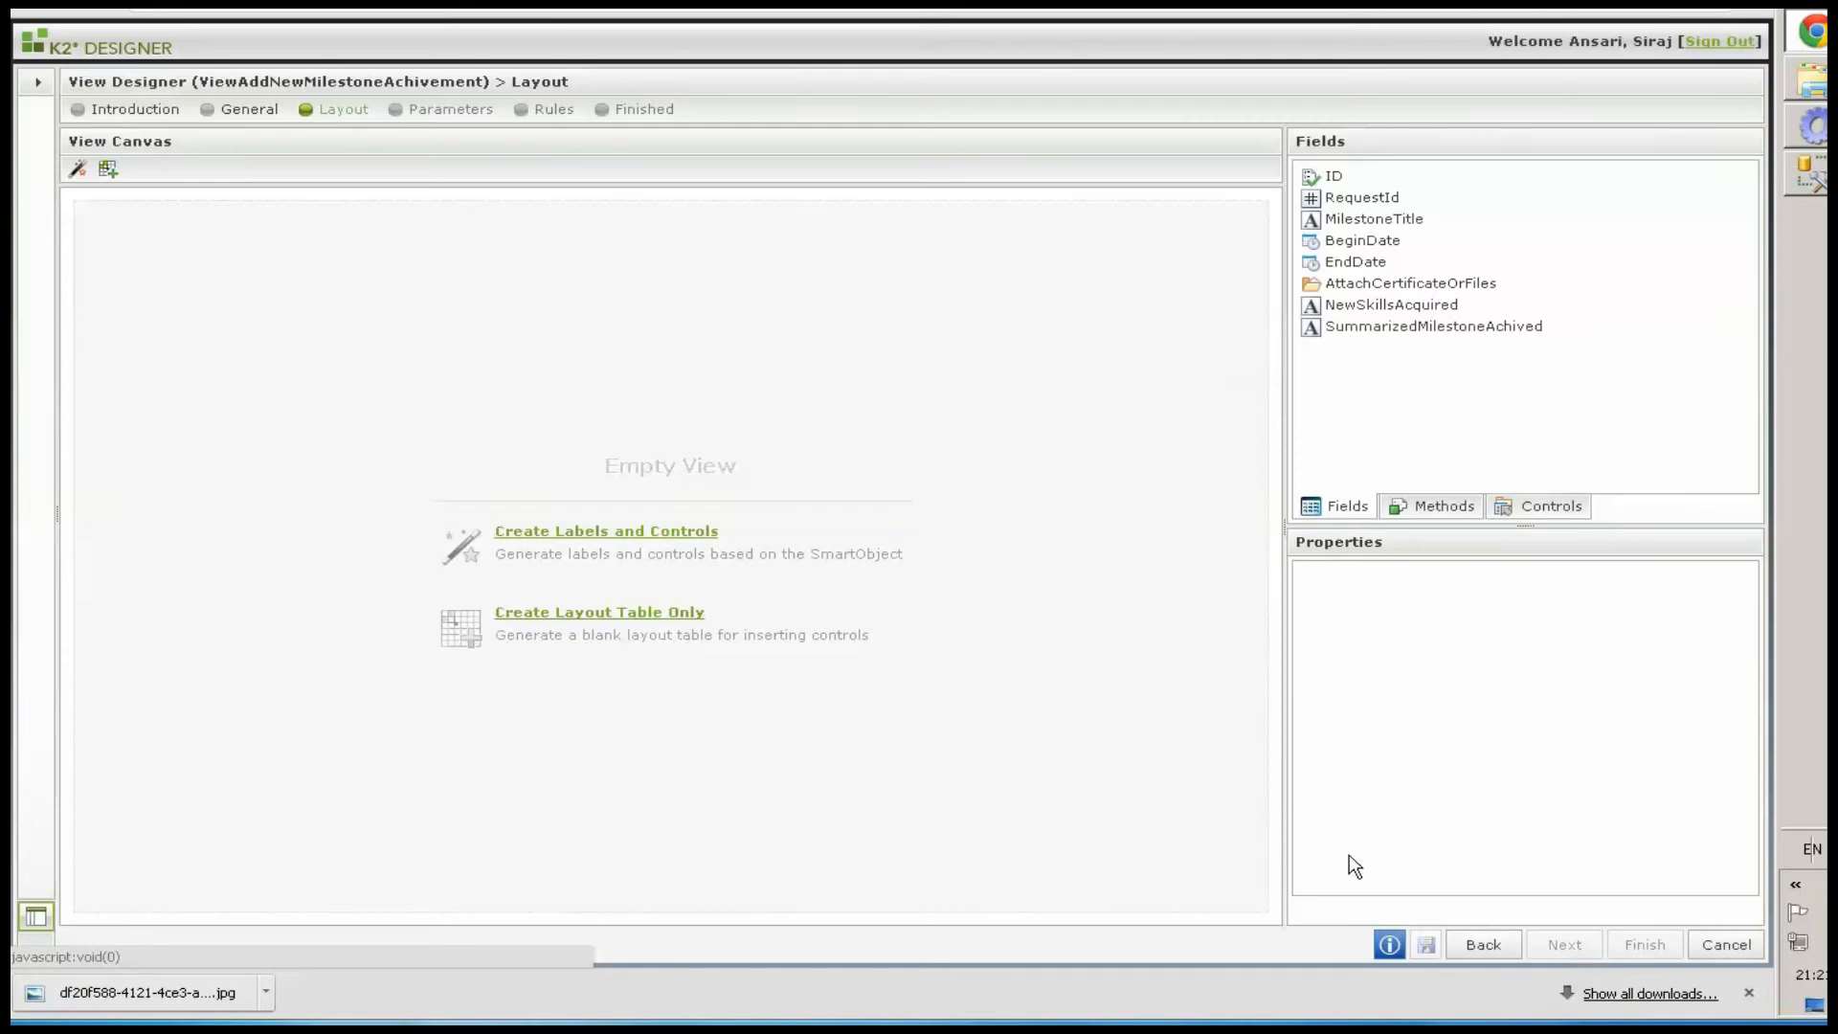
Generate a four-column layout with all fields except ID and RequestId, placing labels to the left
{"action": "left_click", "coordinate": [74, 168]}
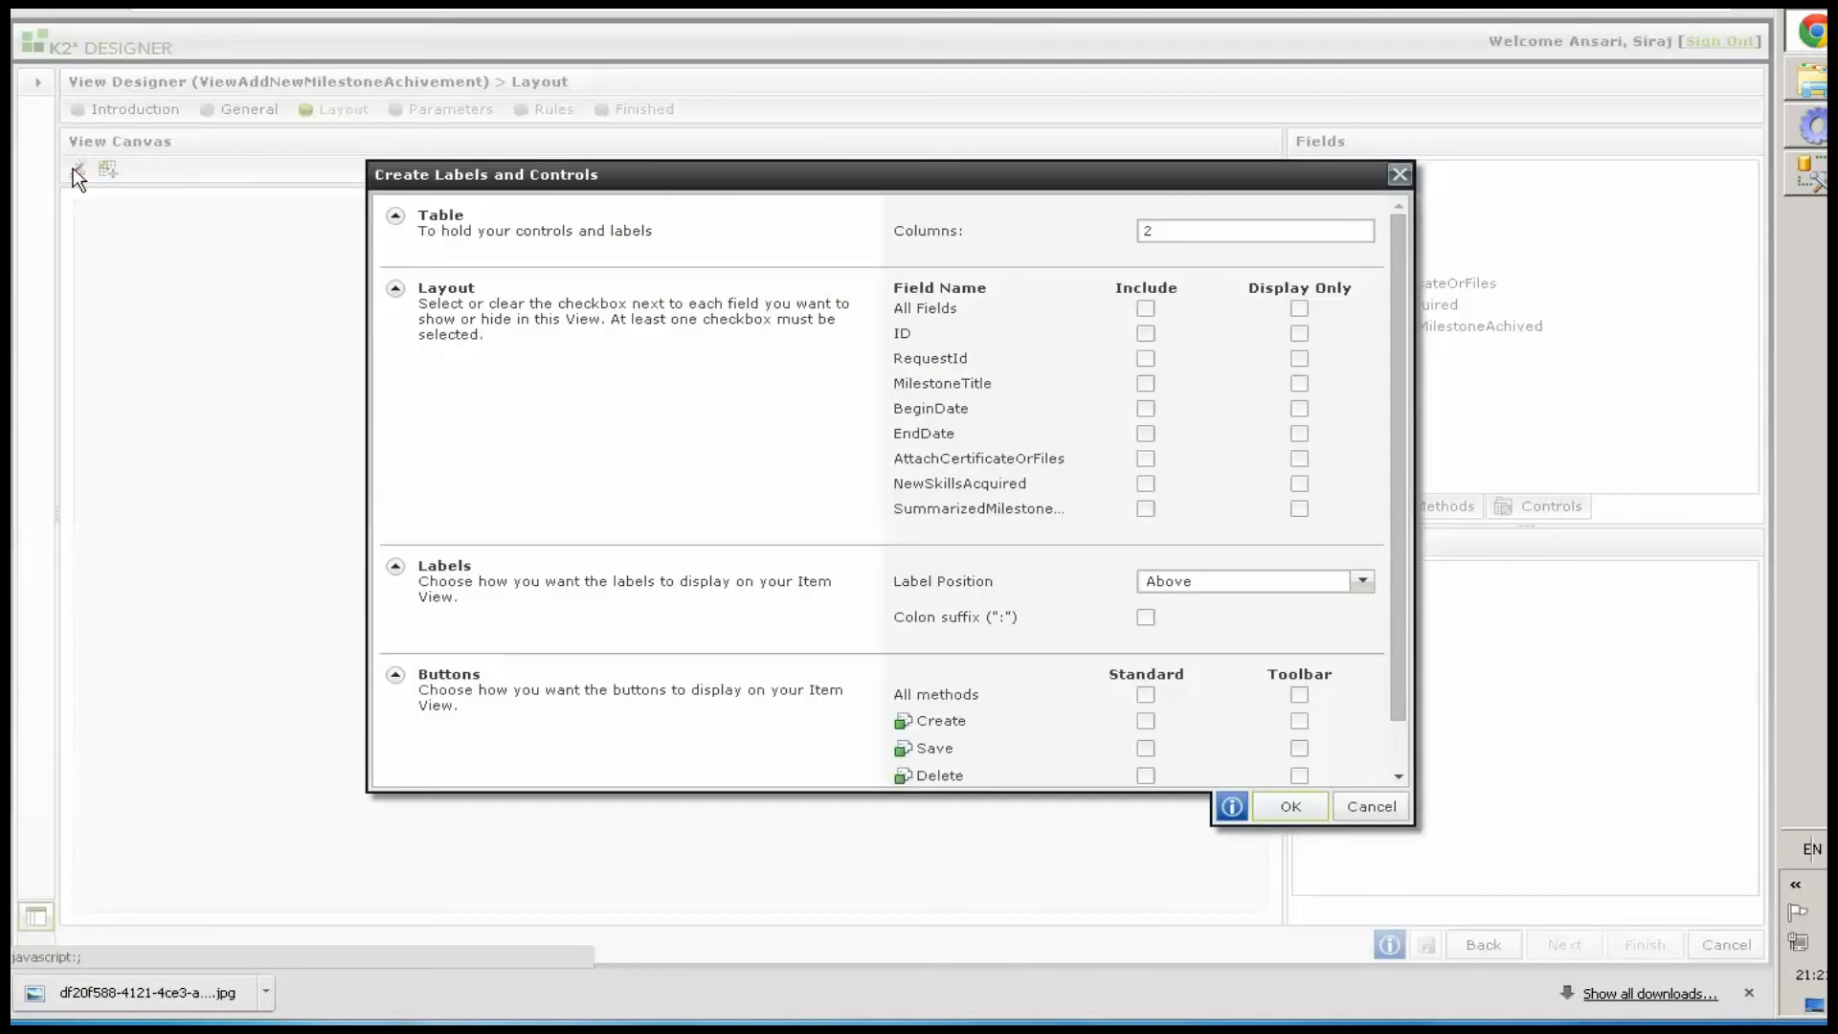
{"action": "left_click", "coordinate": [1146, 309]}
{"action": "left_click", "coordinate": [1146, 358]}
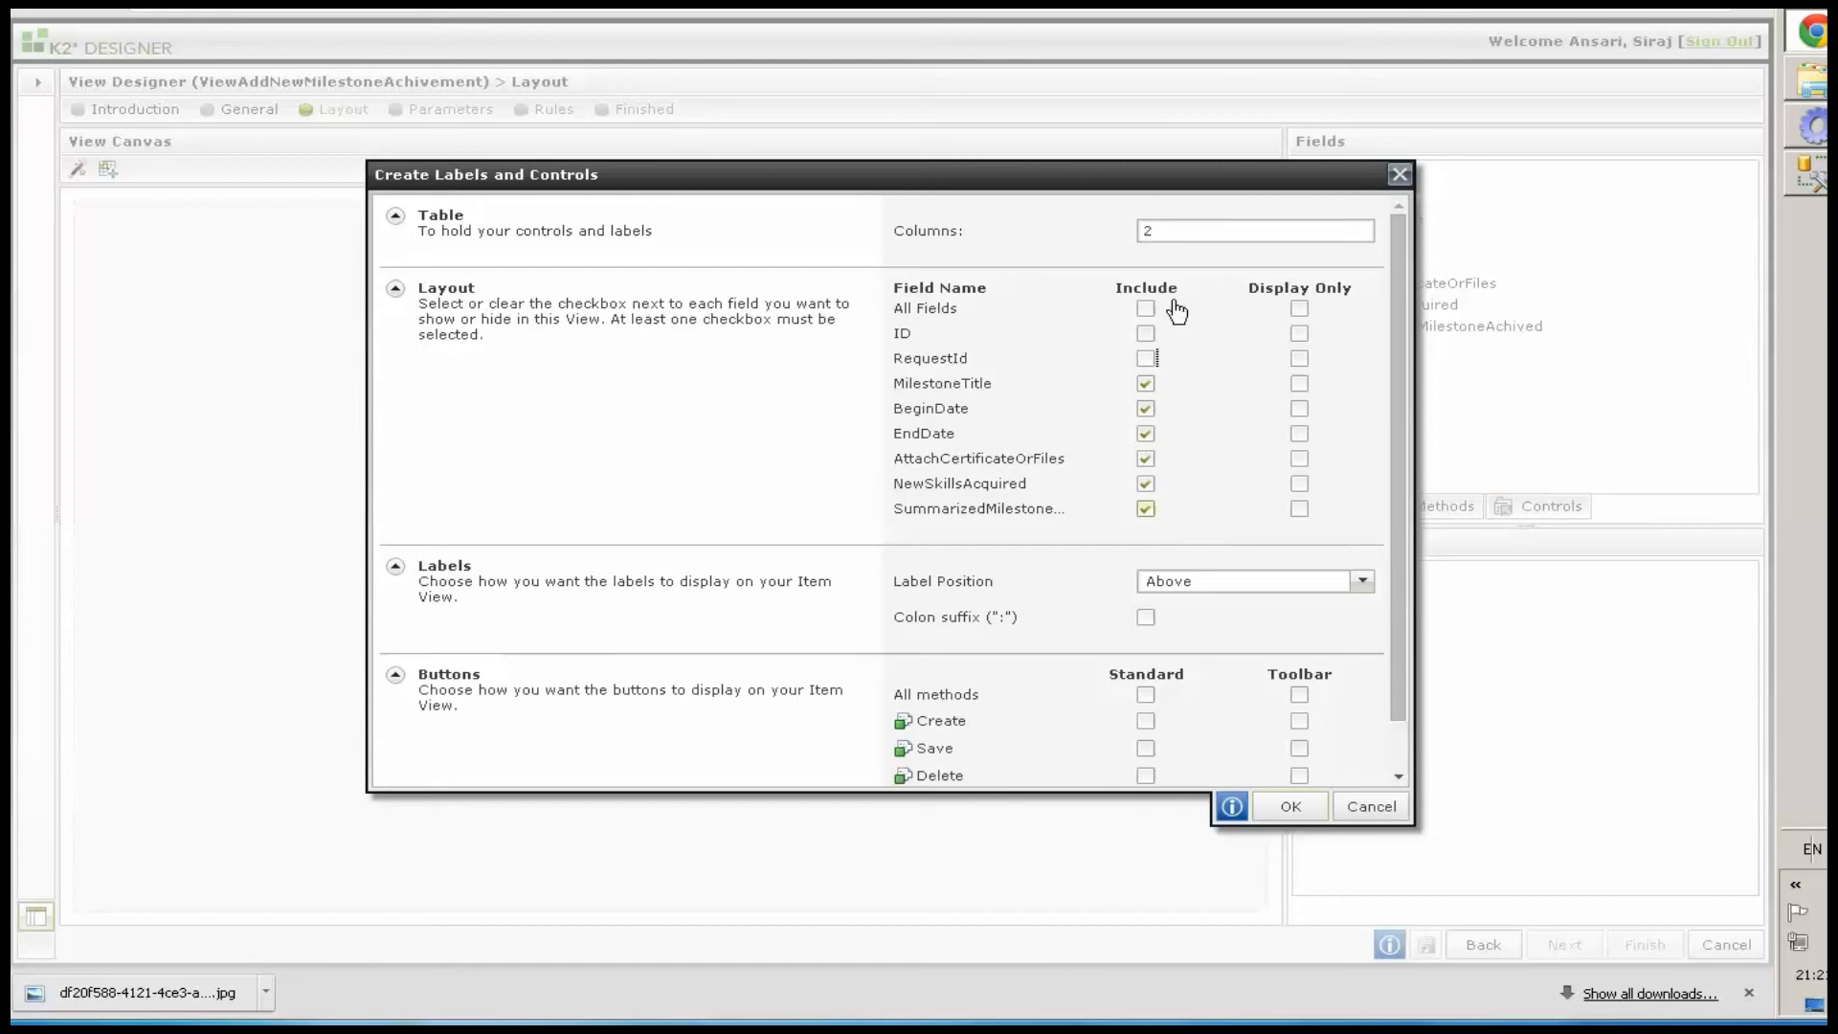
{"action": "left_click", "coordinate": [1185, 233]}
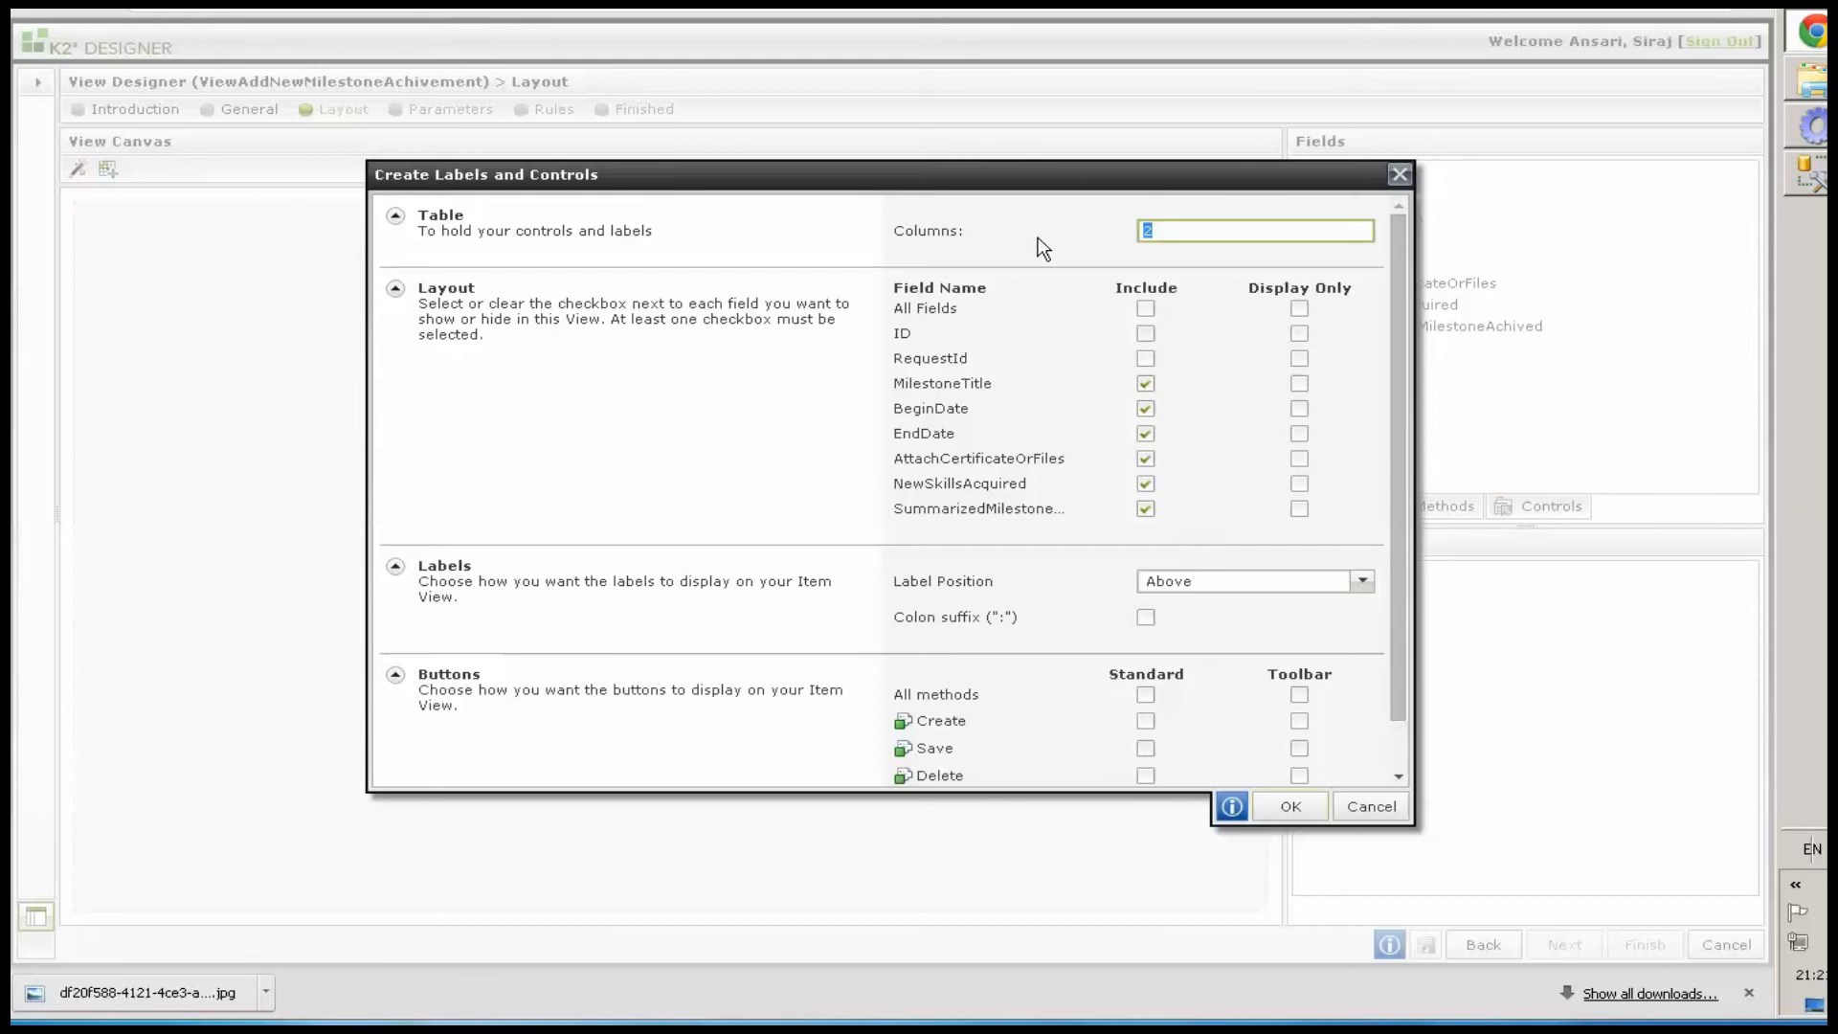
{"action": "left_click", "coordinate": [1204, 581]}
{"action": "left_click", "coordinate": [1168, 552]}
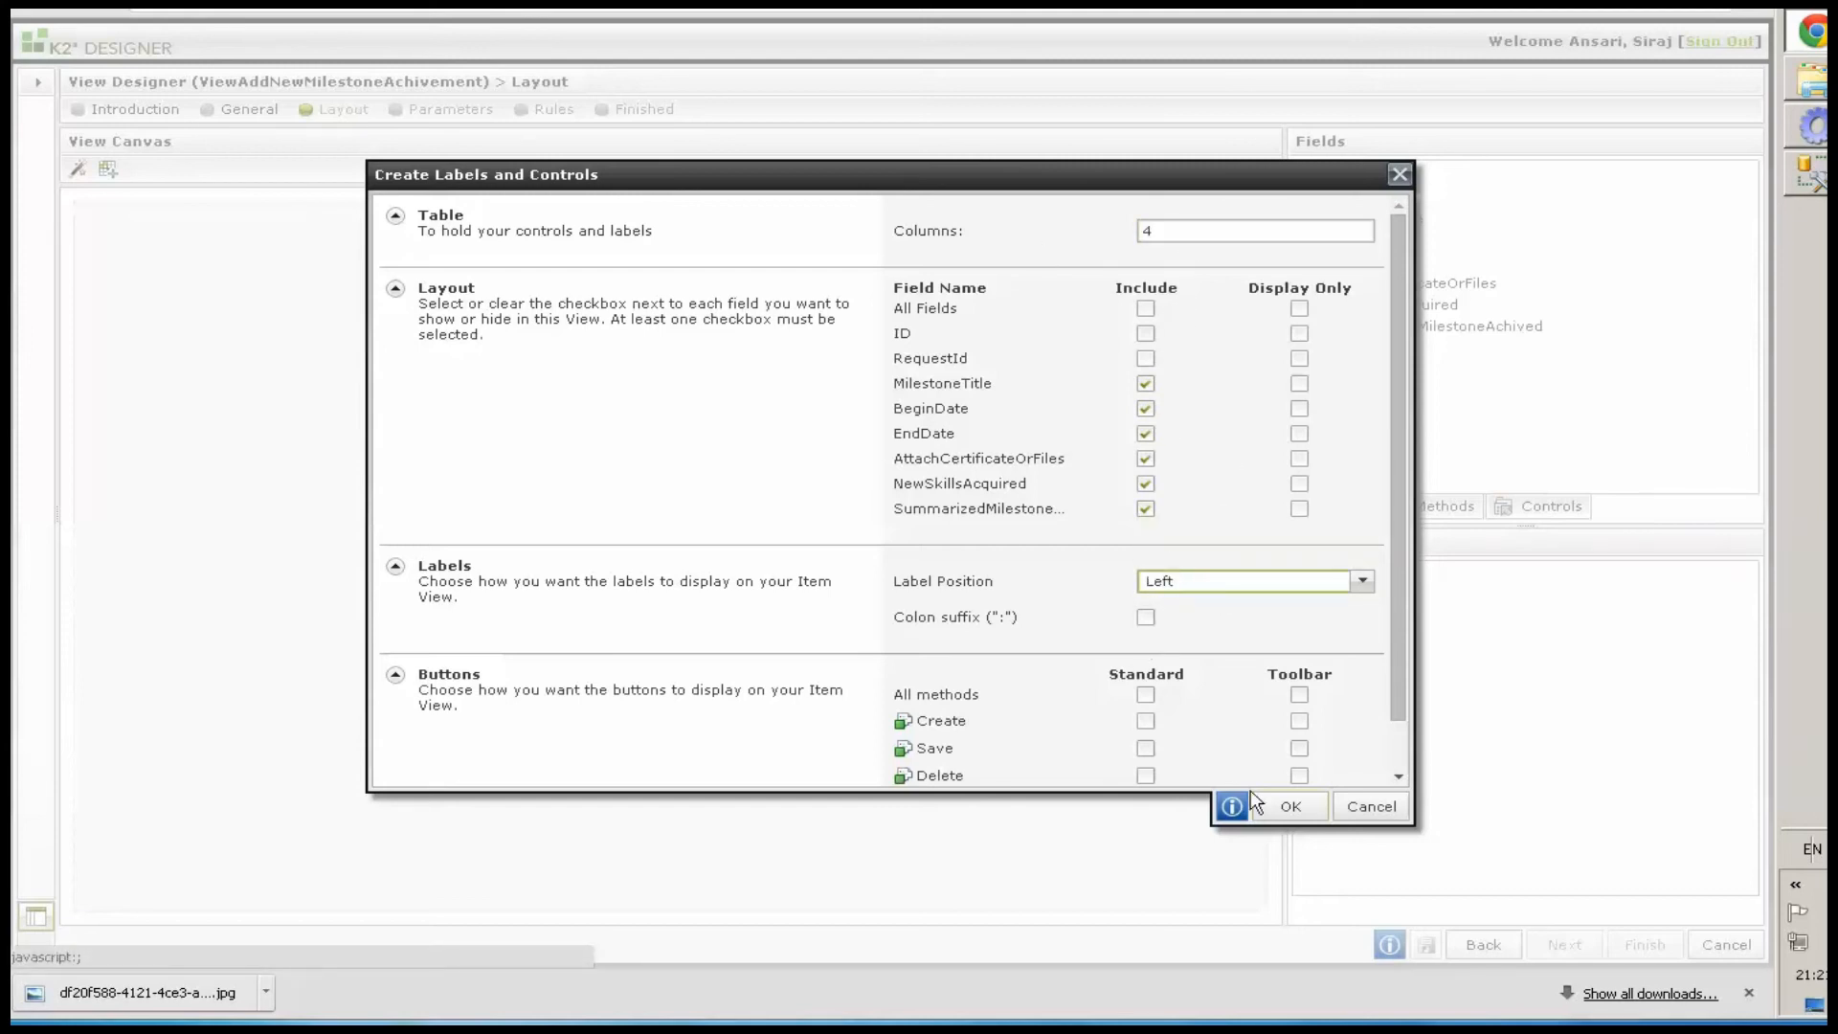
{"action": "left_click", "coordinate": [1273, 805]}
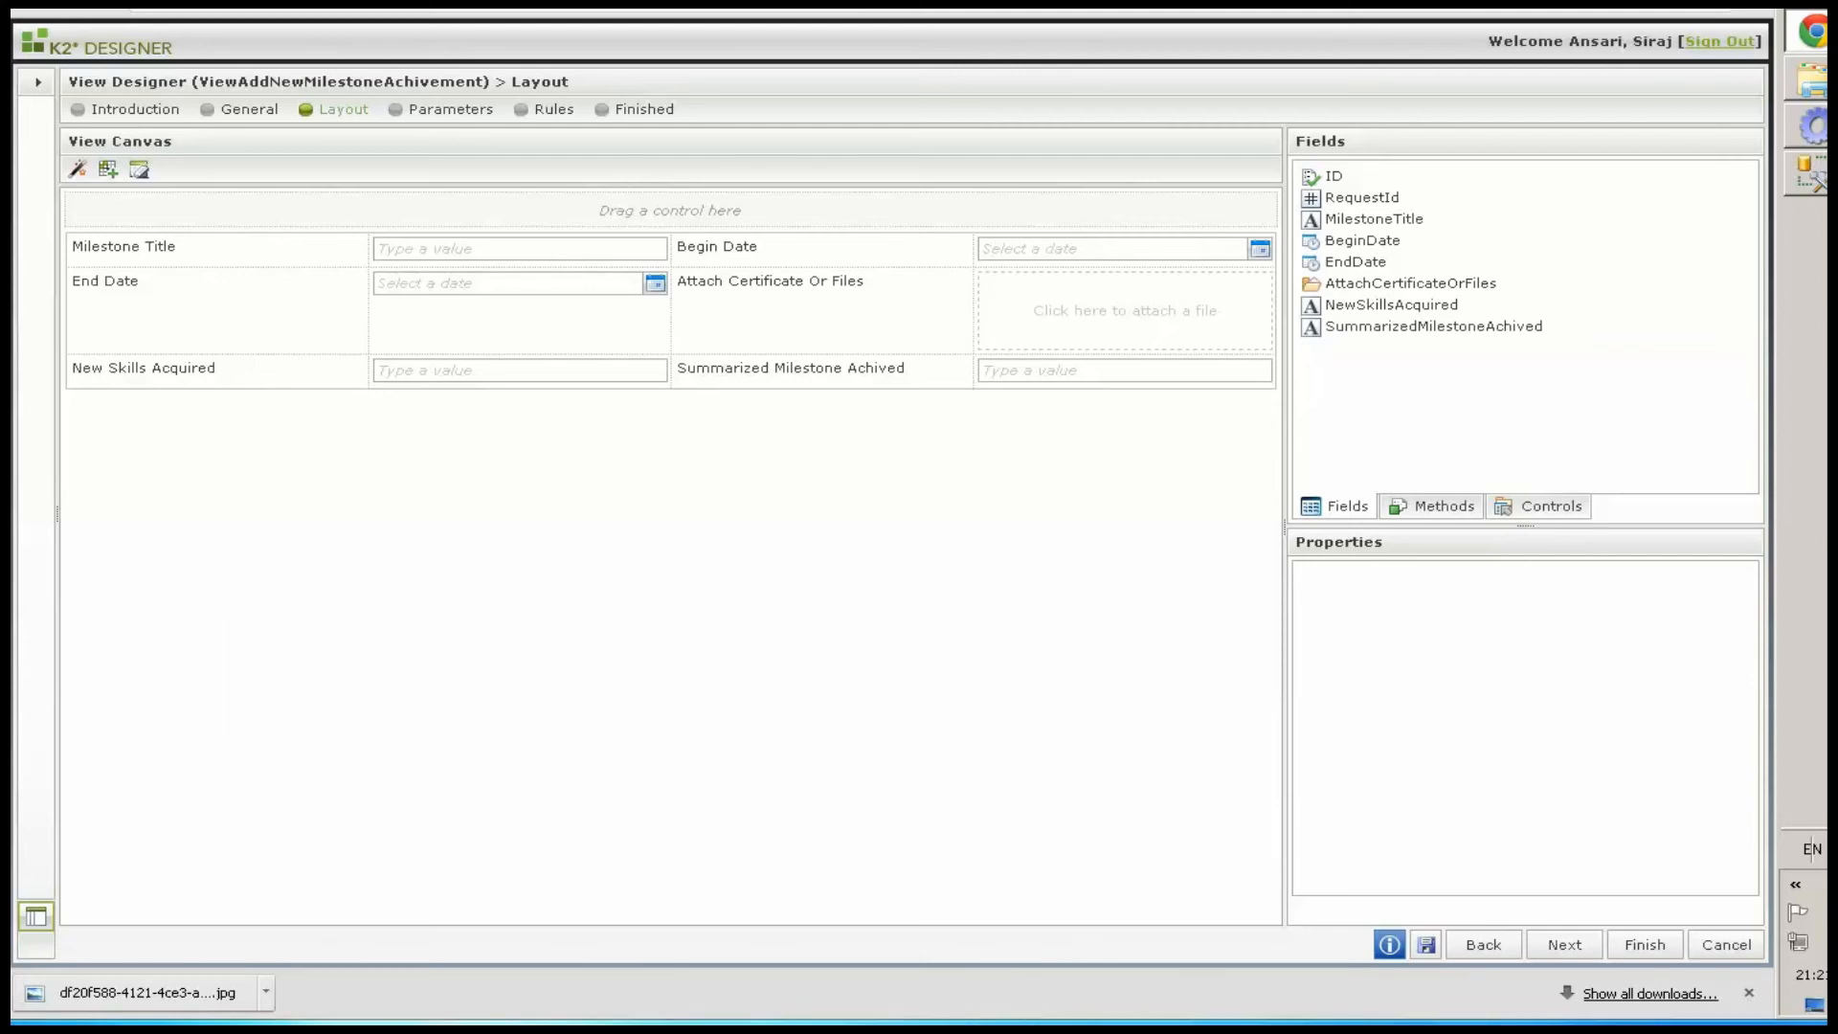
Insert three empty rows below the New Skills Acquired row
{"action": "left_click", "coordinate": [216, 371]}
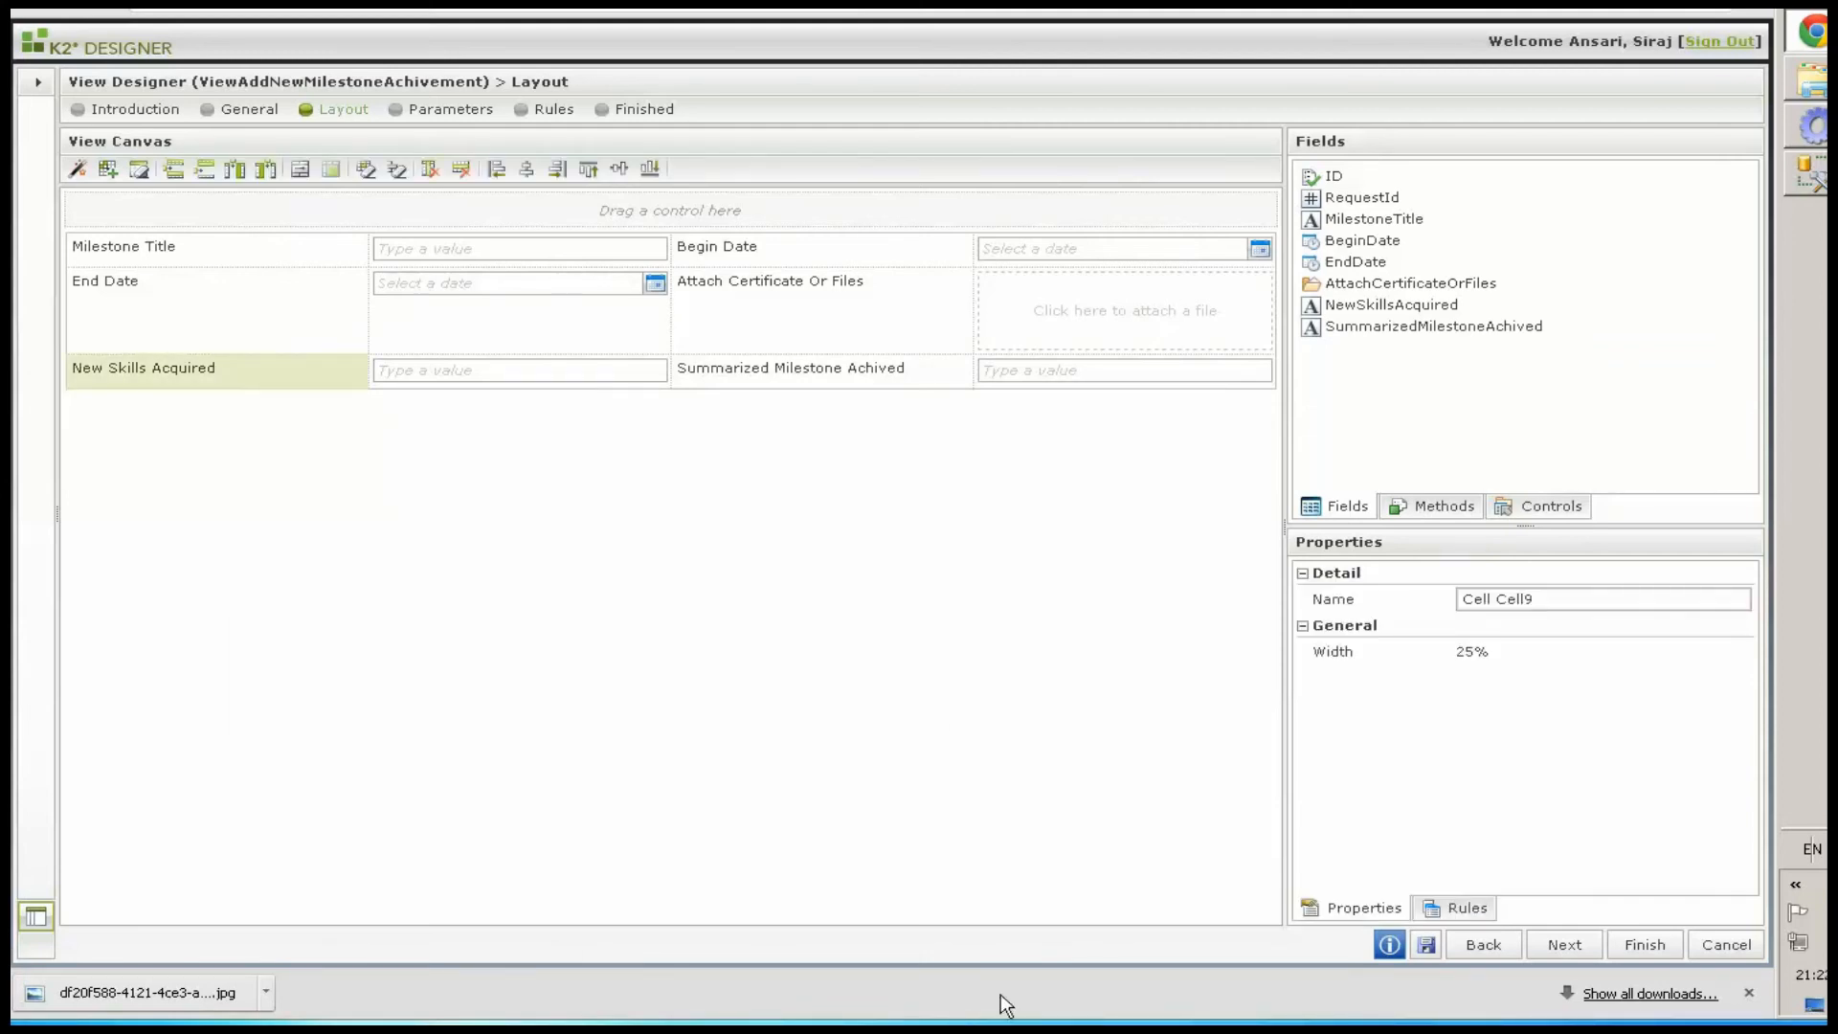
{"action": "left_click", "coordinate": [206, 169]}
{"action": "left_click", "coordinate": [206, 169]}
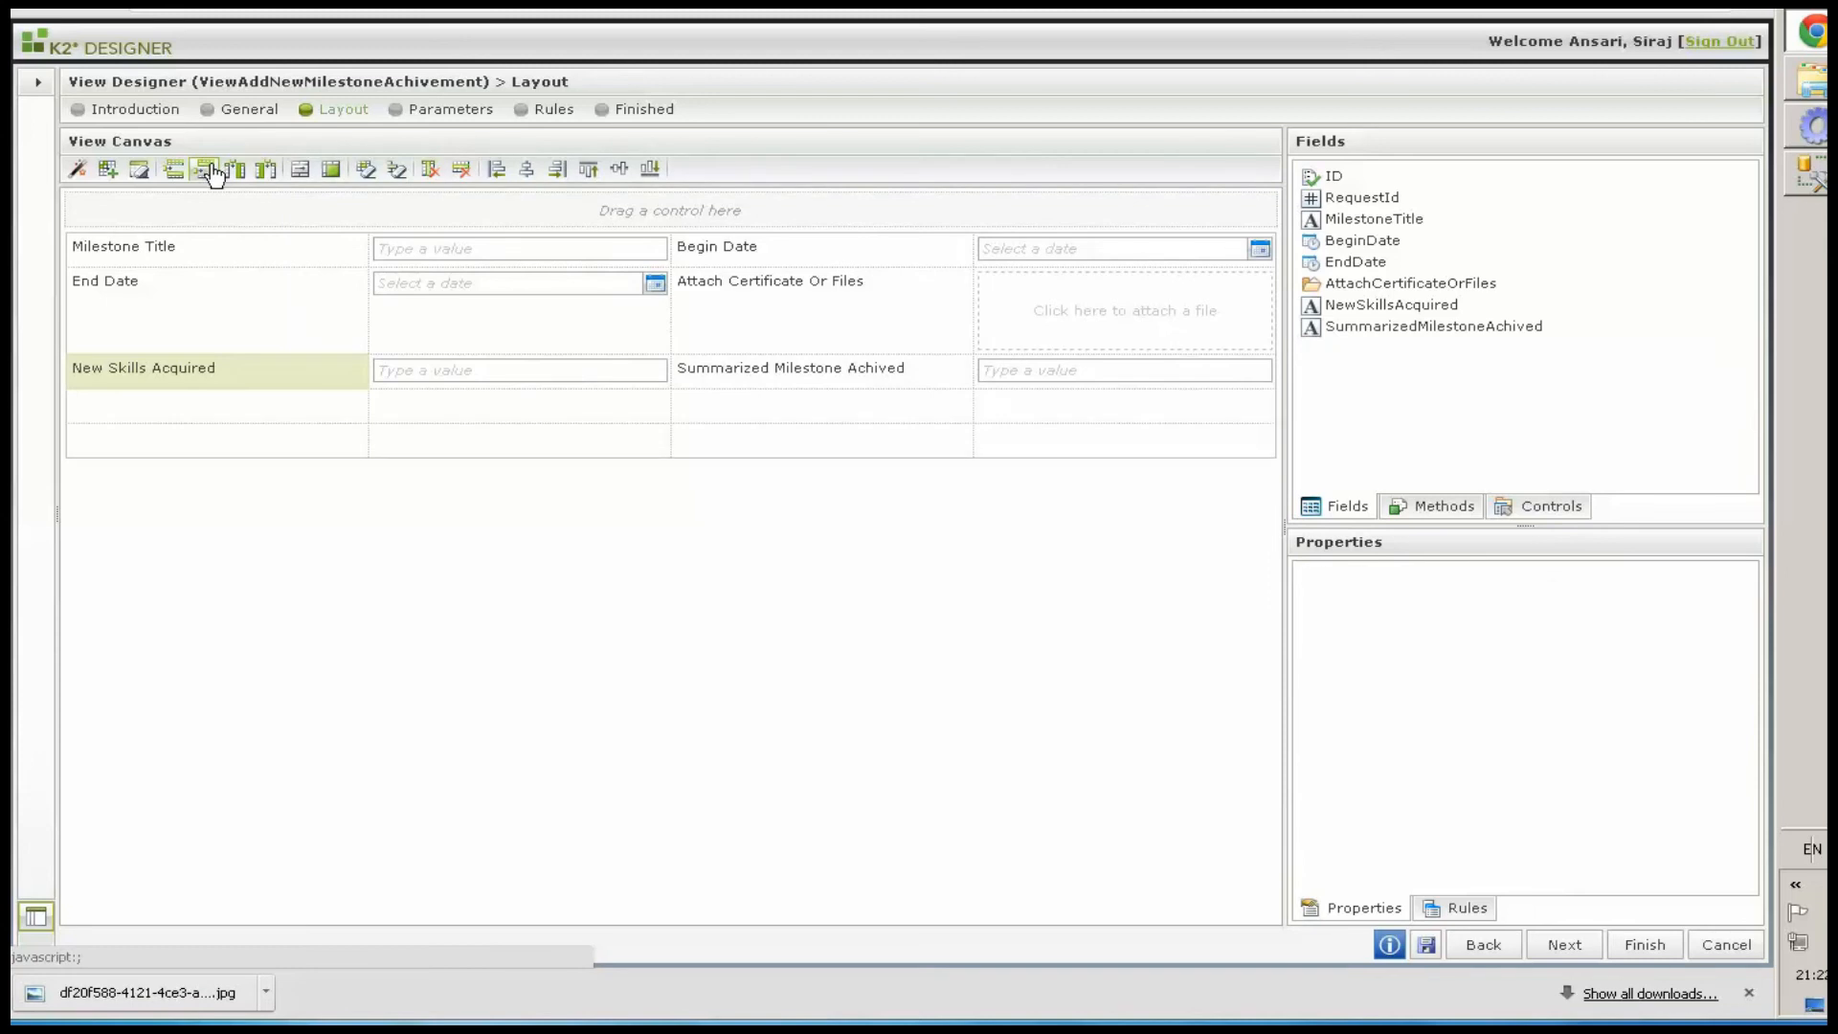
{"action": "left_click", "coordinate": [206, 169]}
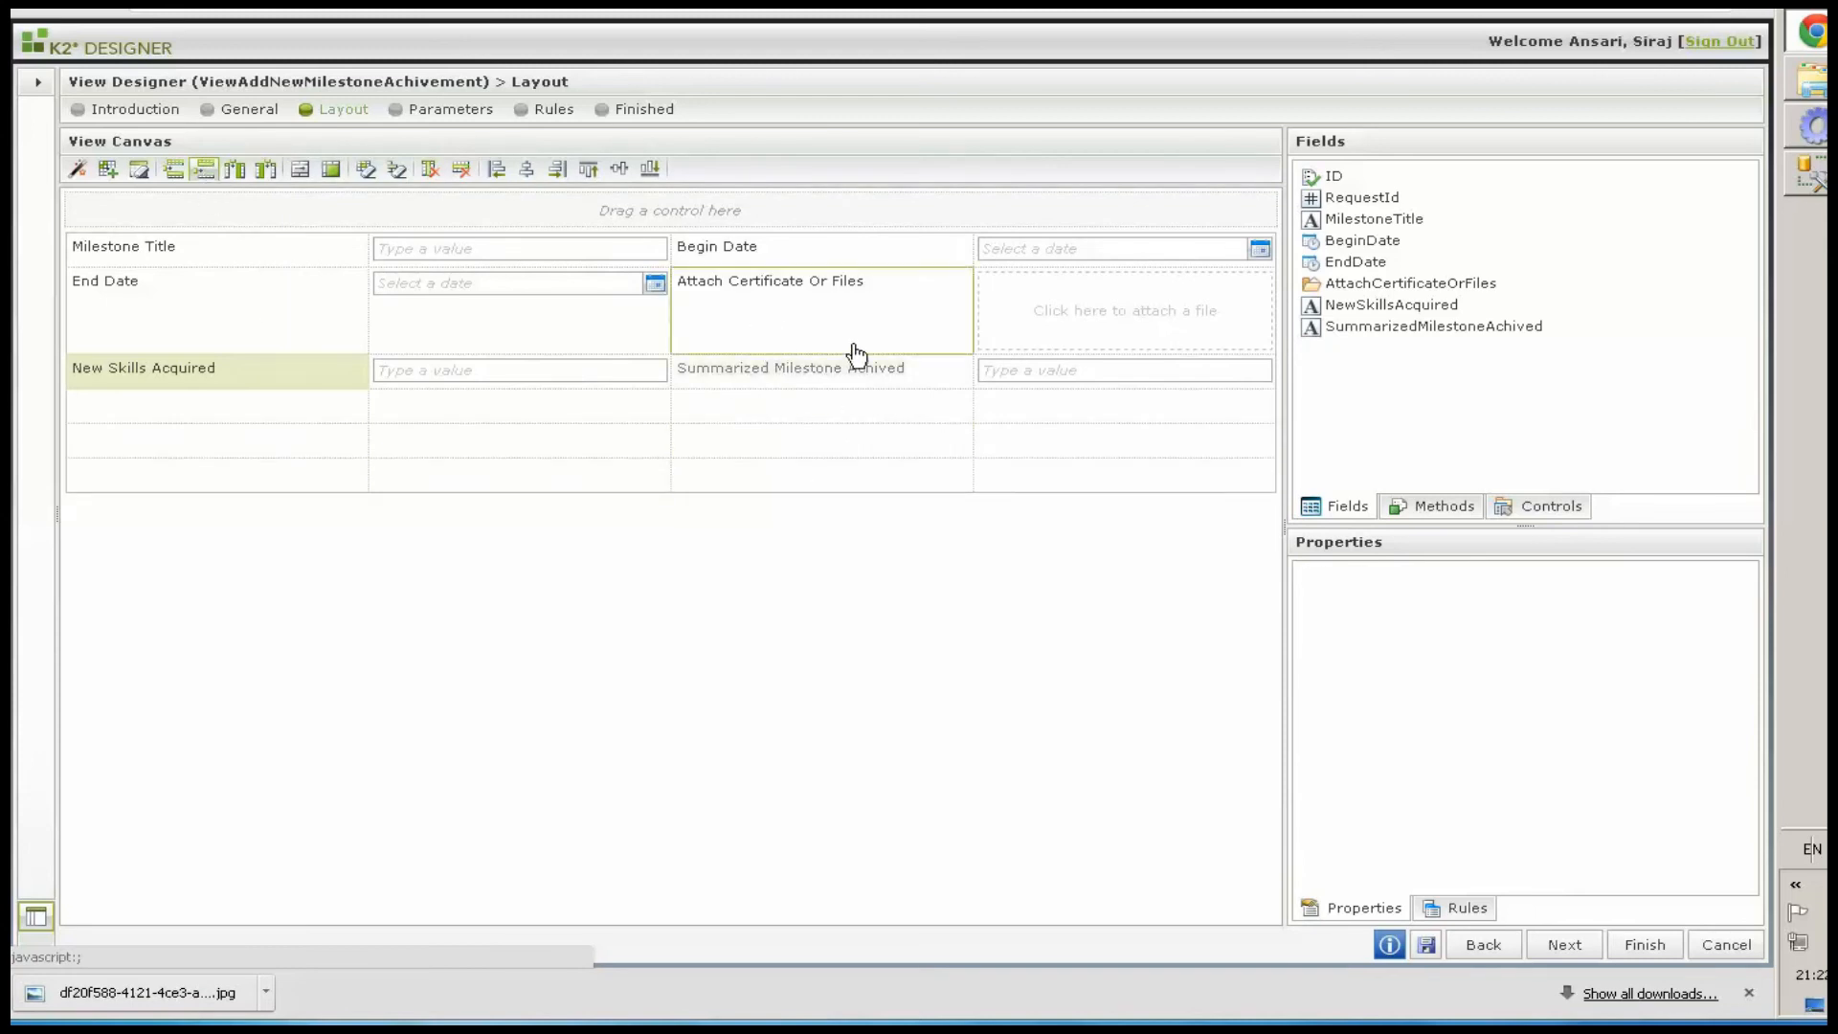
Move Attach Certificate Or Files and Summarized Milestone Achived labels and controls into their own rows in the first two columns
{"action": "left_click_drag", "start_coordinate": [800, 293], "coordinate": [206, 450]}
{"action": "left_click_drag", "start_coordinate": [1107, 341], "coordinate": [172, 360]}
{"action": "left_click_drag", "start_coordinate": [1033, 325], "coordinate": [648, 377]}
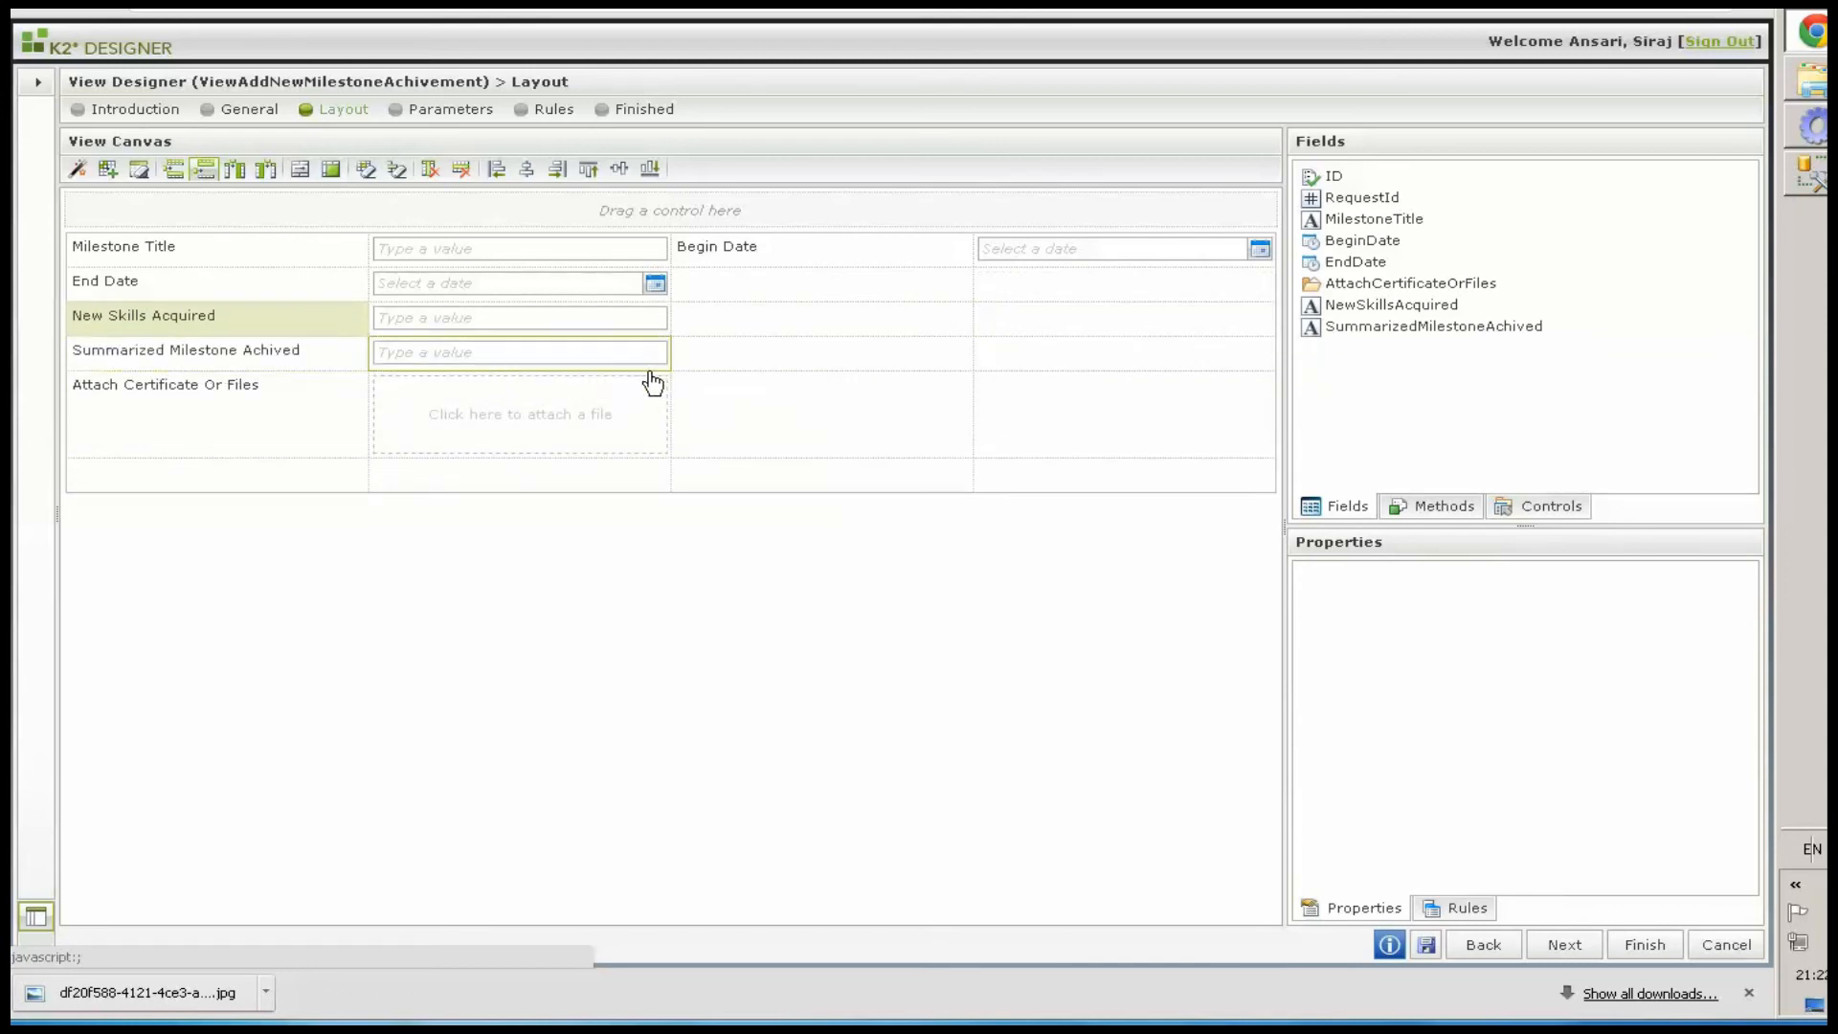
Merge the Summarized Milestone Achived text box cells so it spans the remaining row width
{"action": "left_click", "coordinate": [648, 368]}
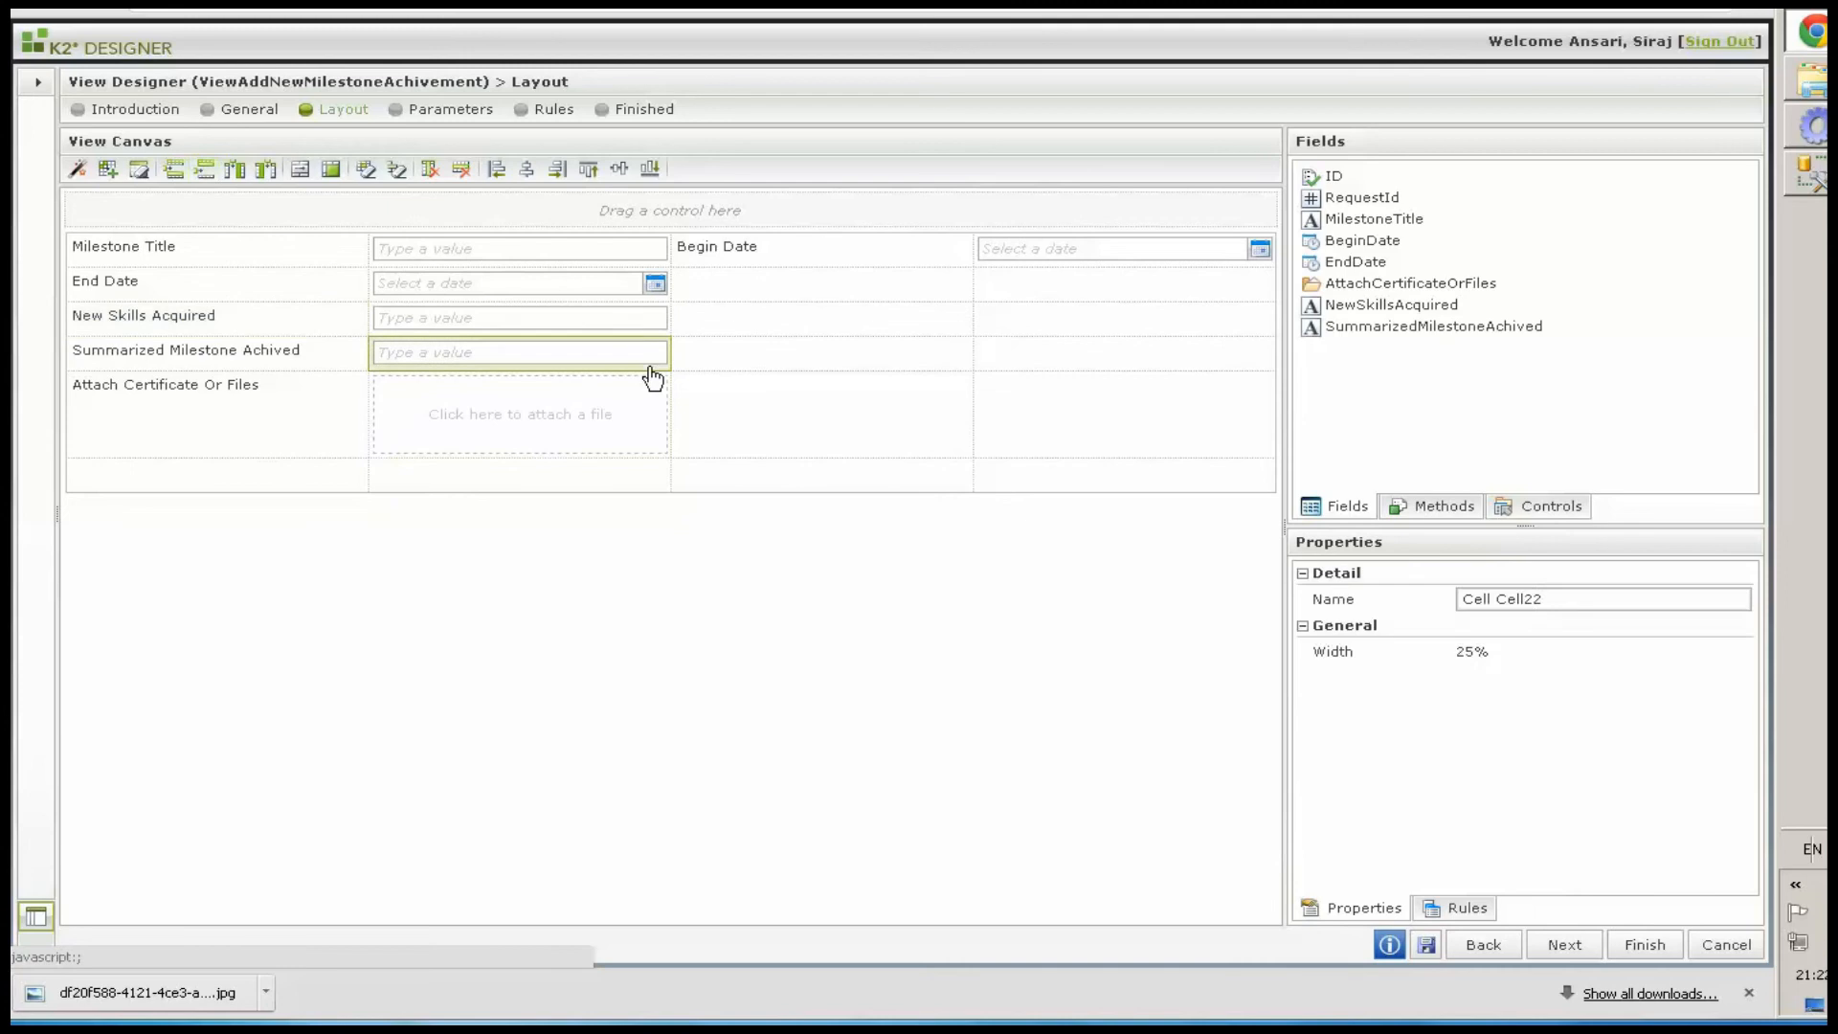
{"action": "left_click", "coordinate": [300, 172]}
{"action": "left_click", "coordinate": [301, 169]}
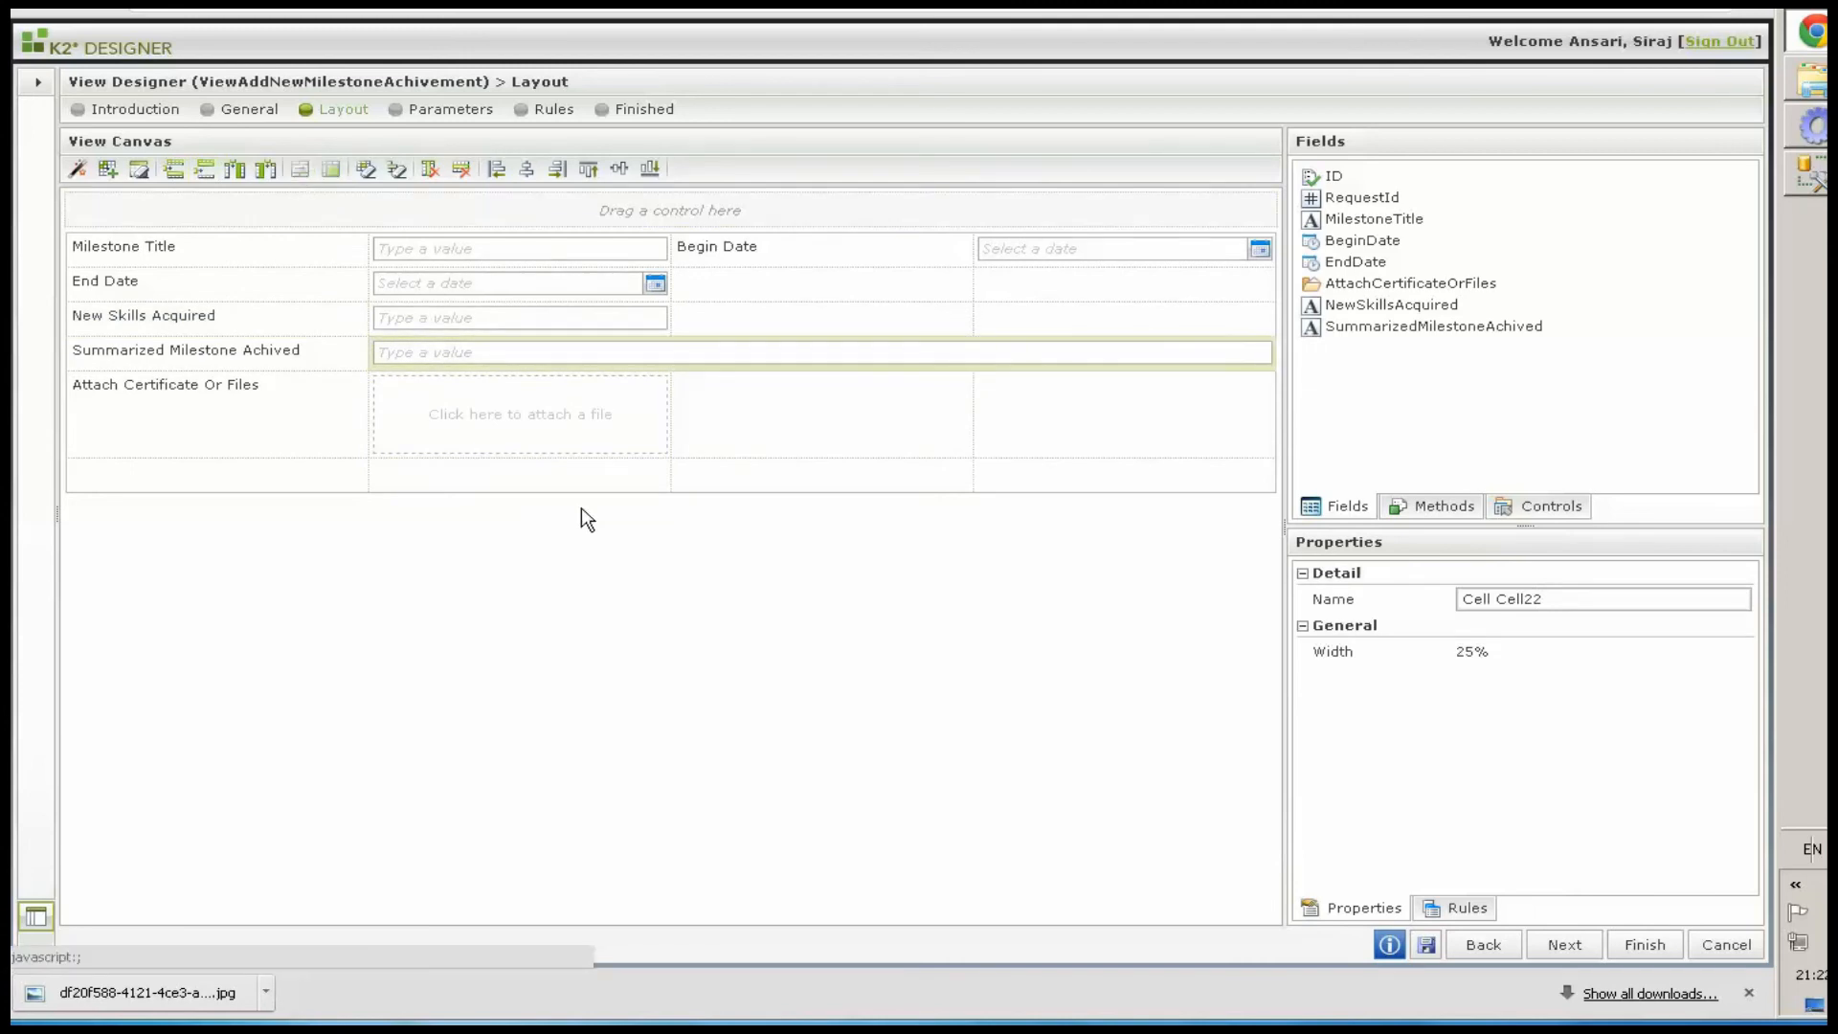
Merge the Attach Certificate Or Files attachment cells so the control spans the remaining row width
{"action": "left_click", "coordinate": [657, 472]}
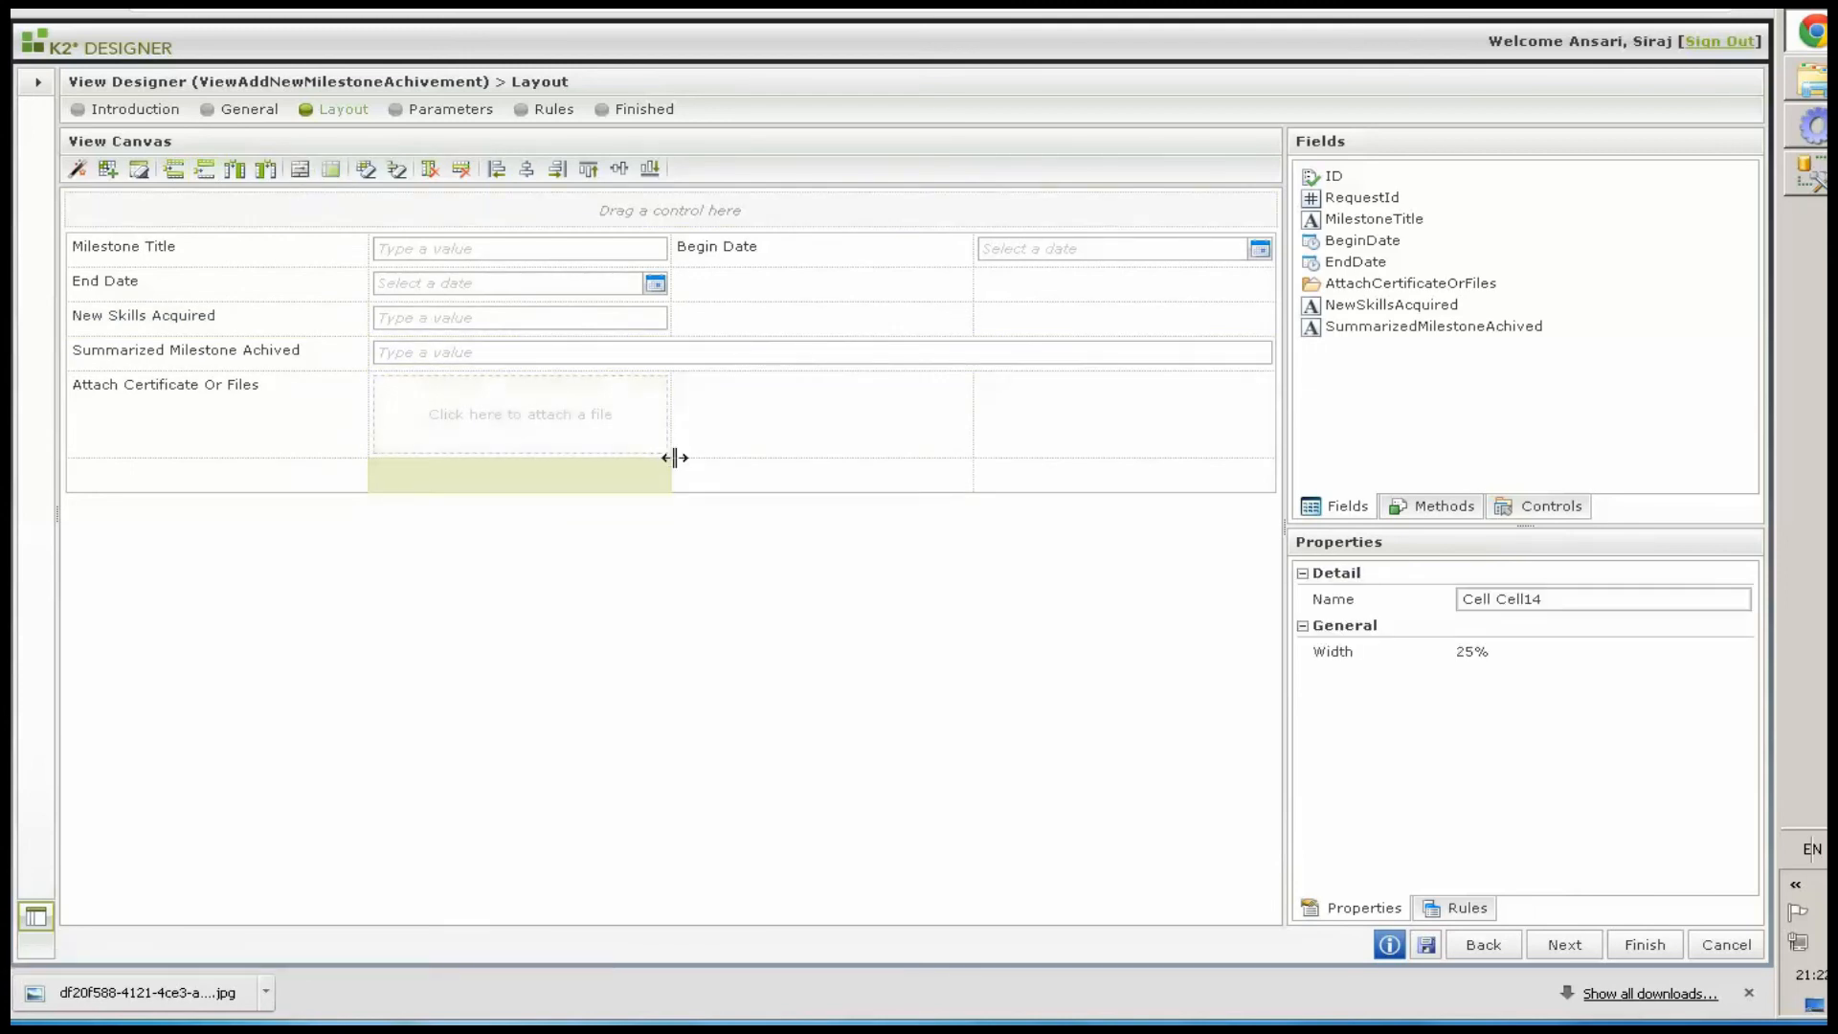
{"action": "left_click", "coordinate": [668, 457]}
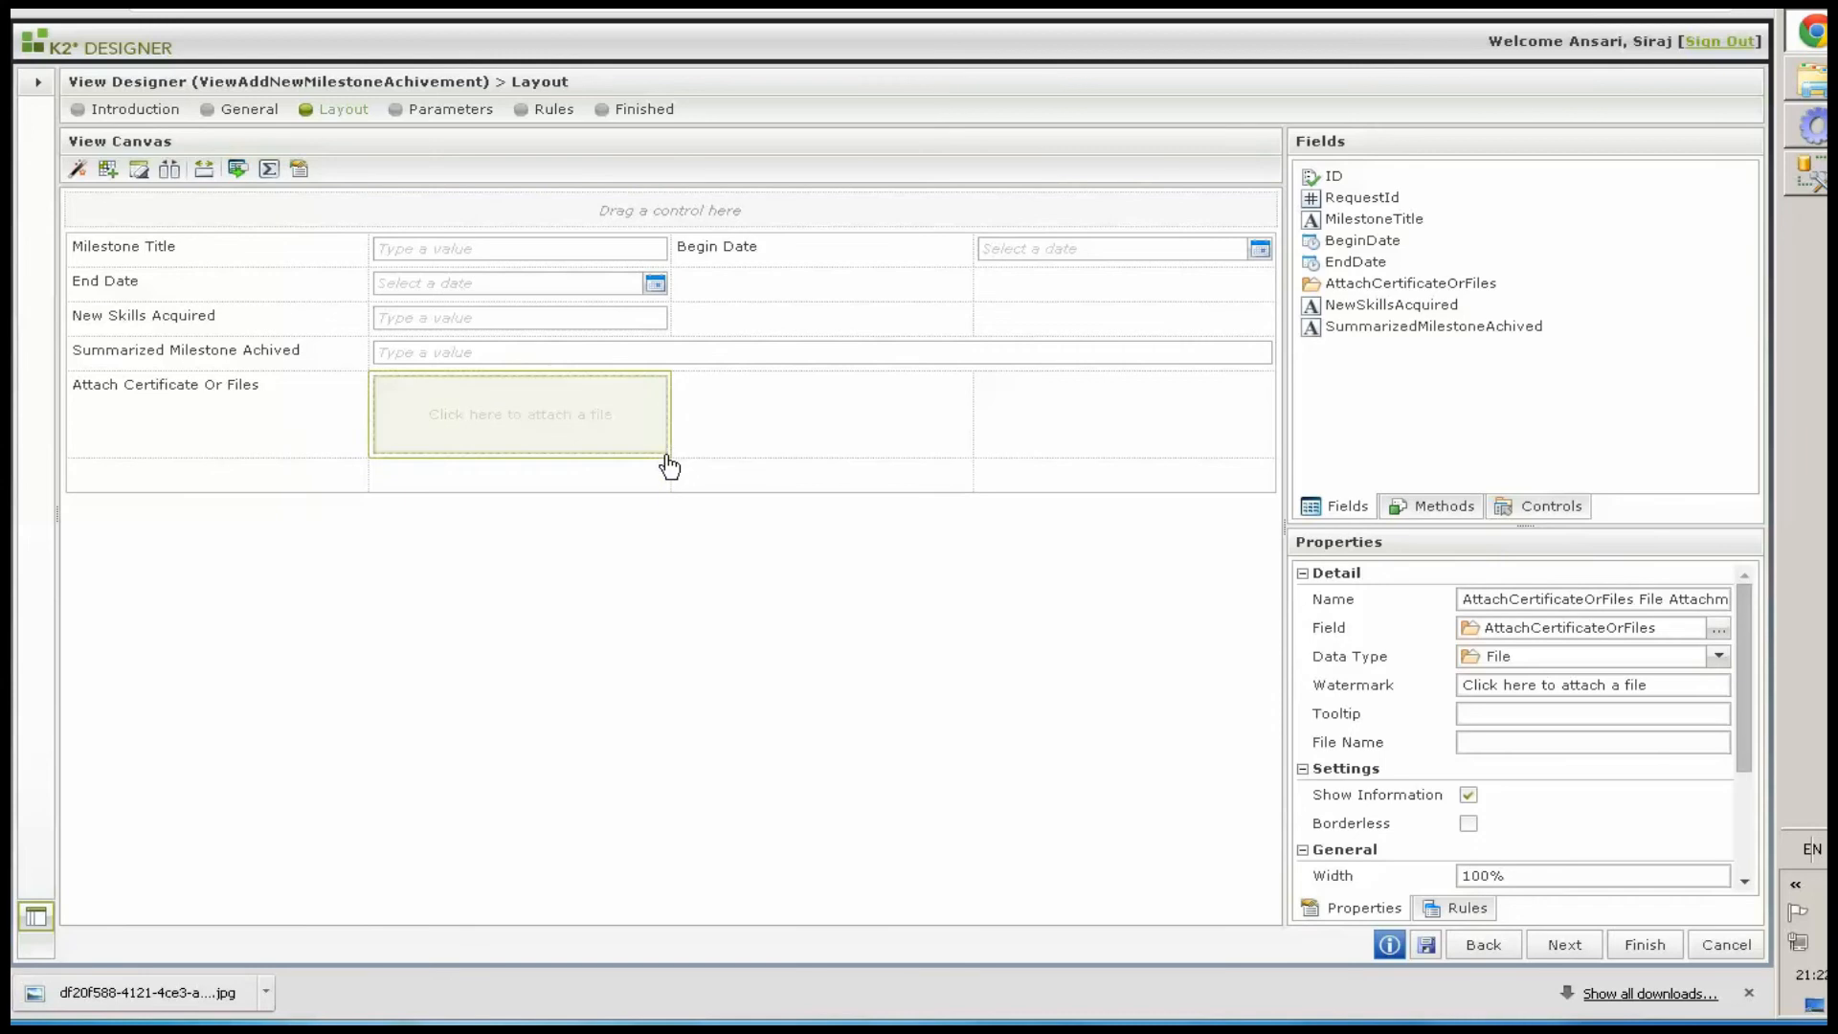
{"action": "left_click", "coordinate": [668, 457]}
{"action": "left_click", "coordinate": [301, 170]}
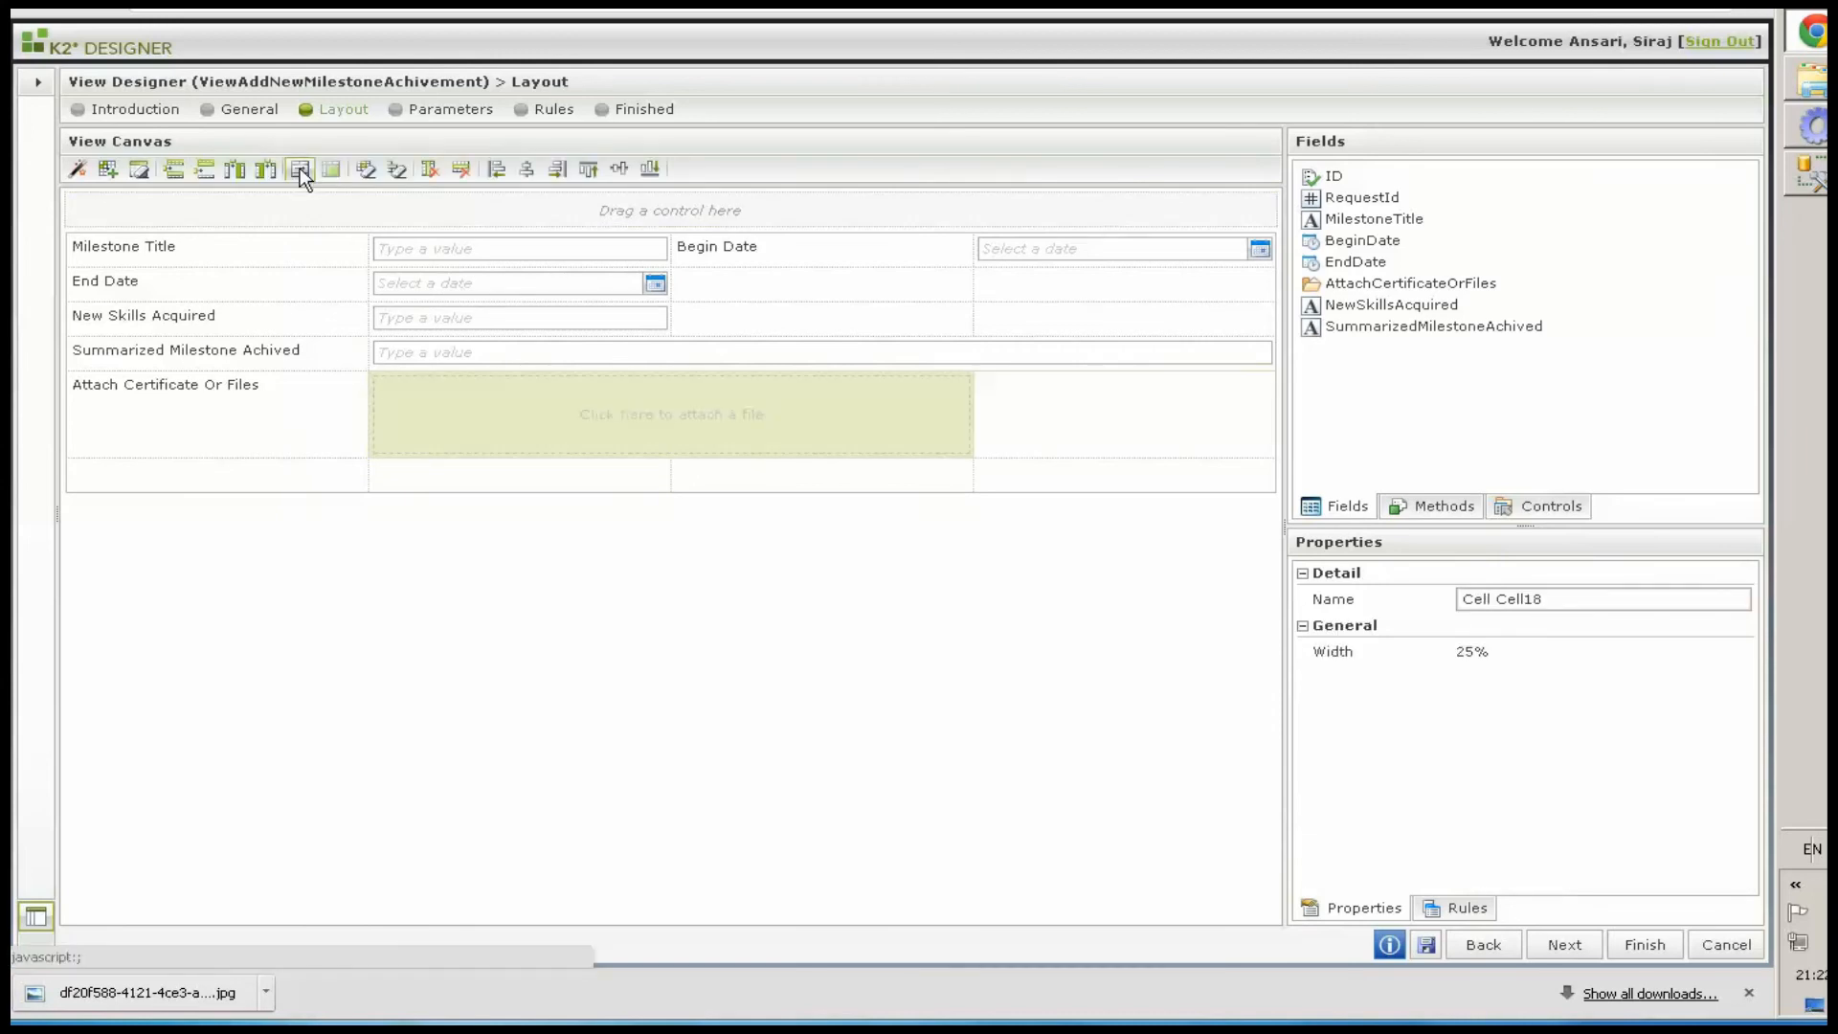
{"action": "left_click", "coordinate": [301, 170]}
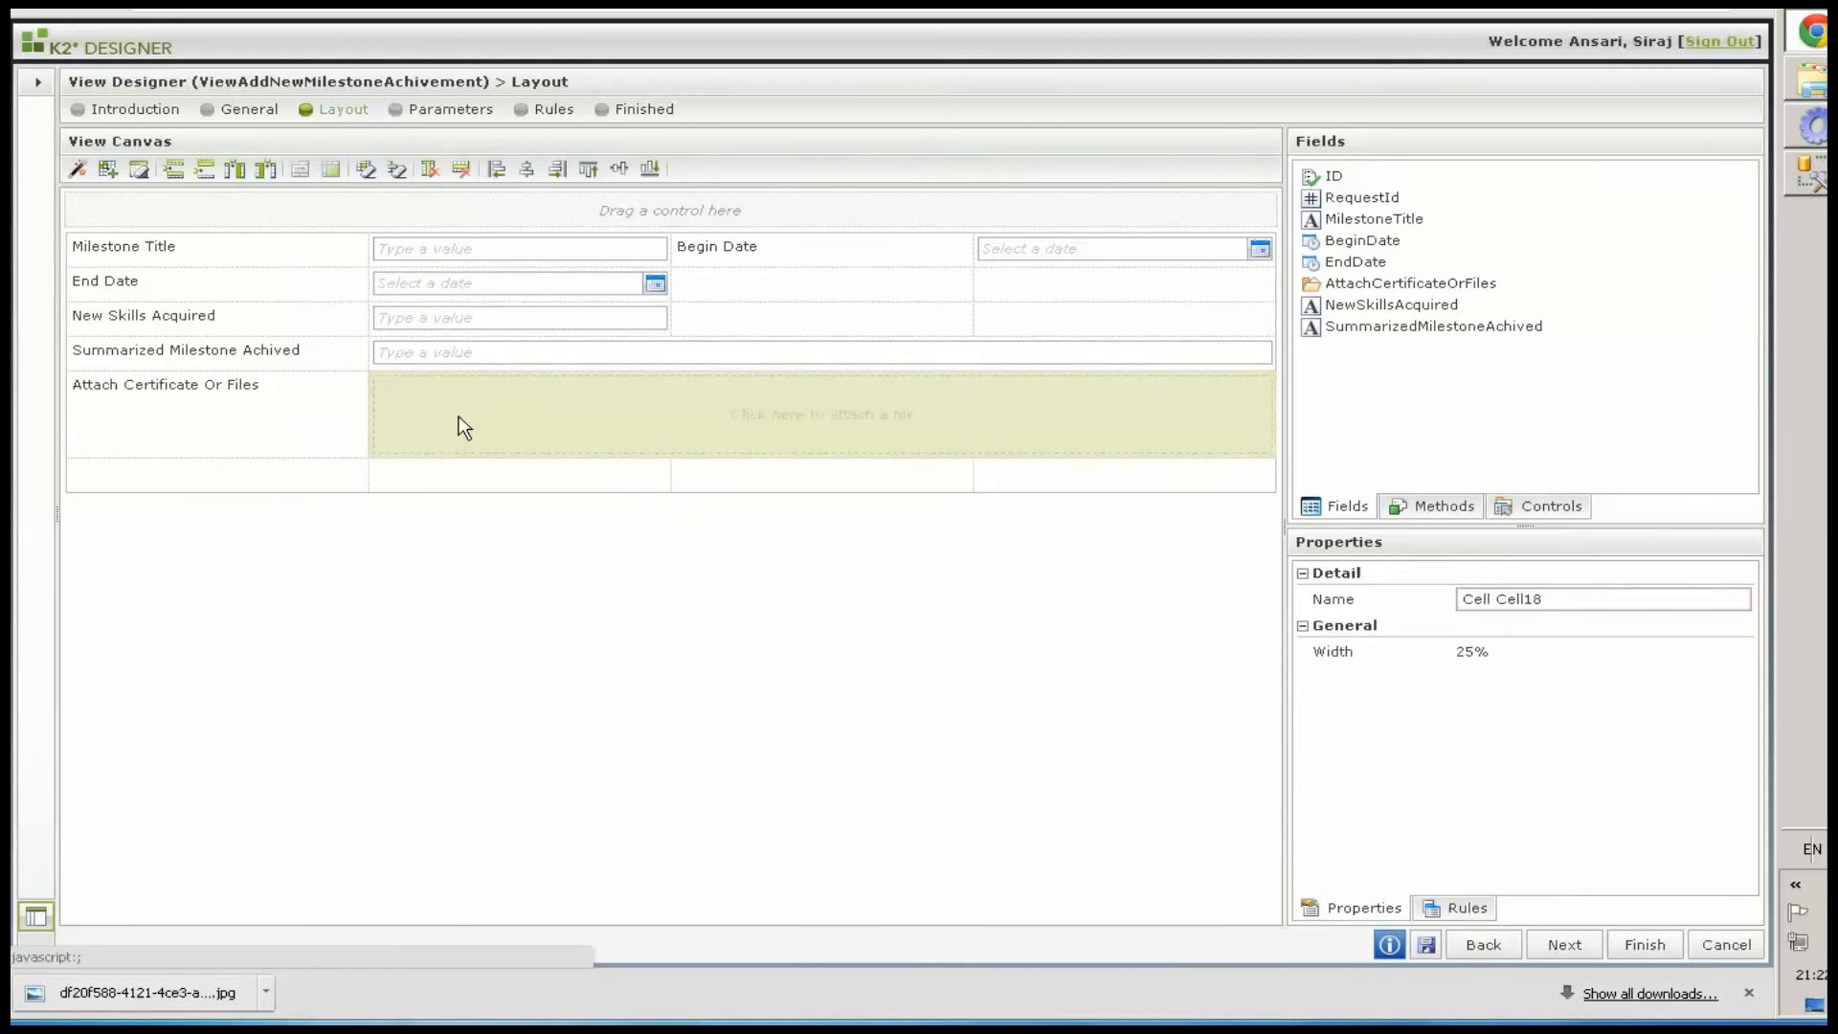
Merge the New Skills Acquired text box cells so it spans the remaining row width
{"action": "left_click", "coordinate": [622, 319]}
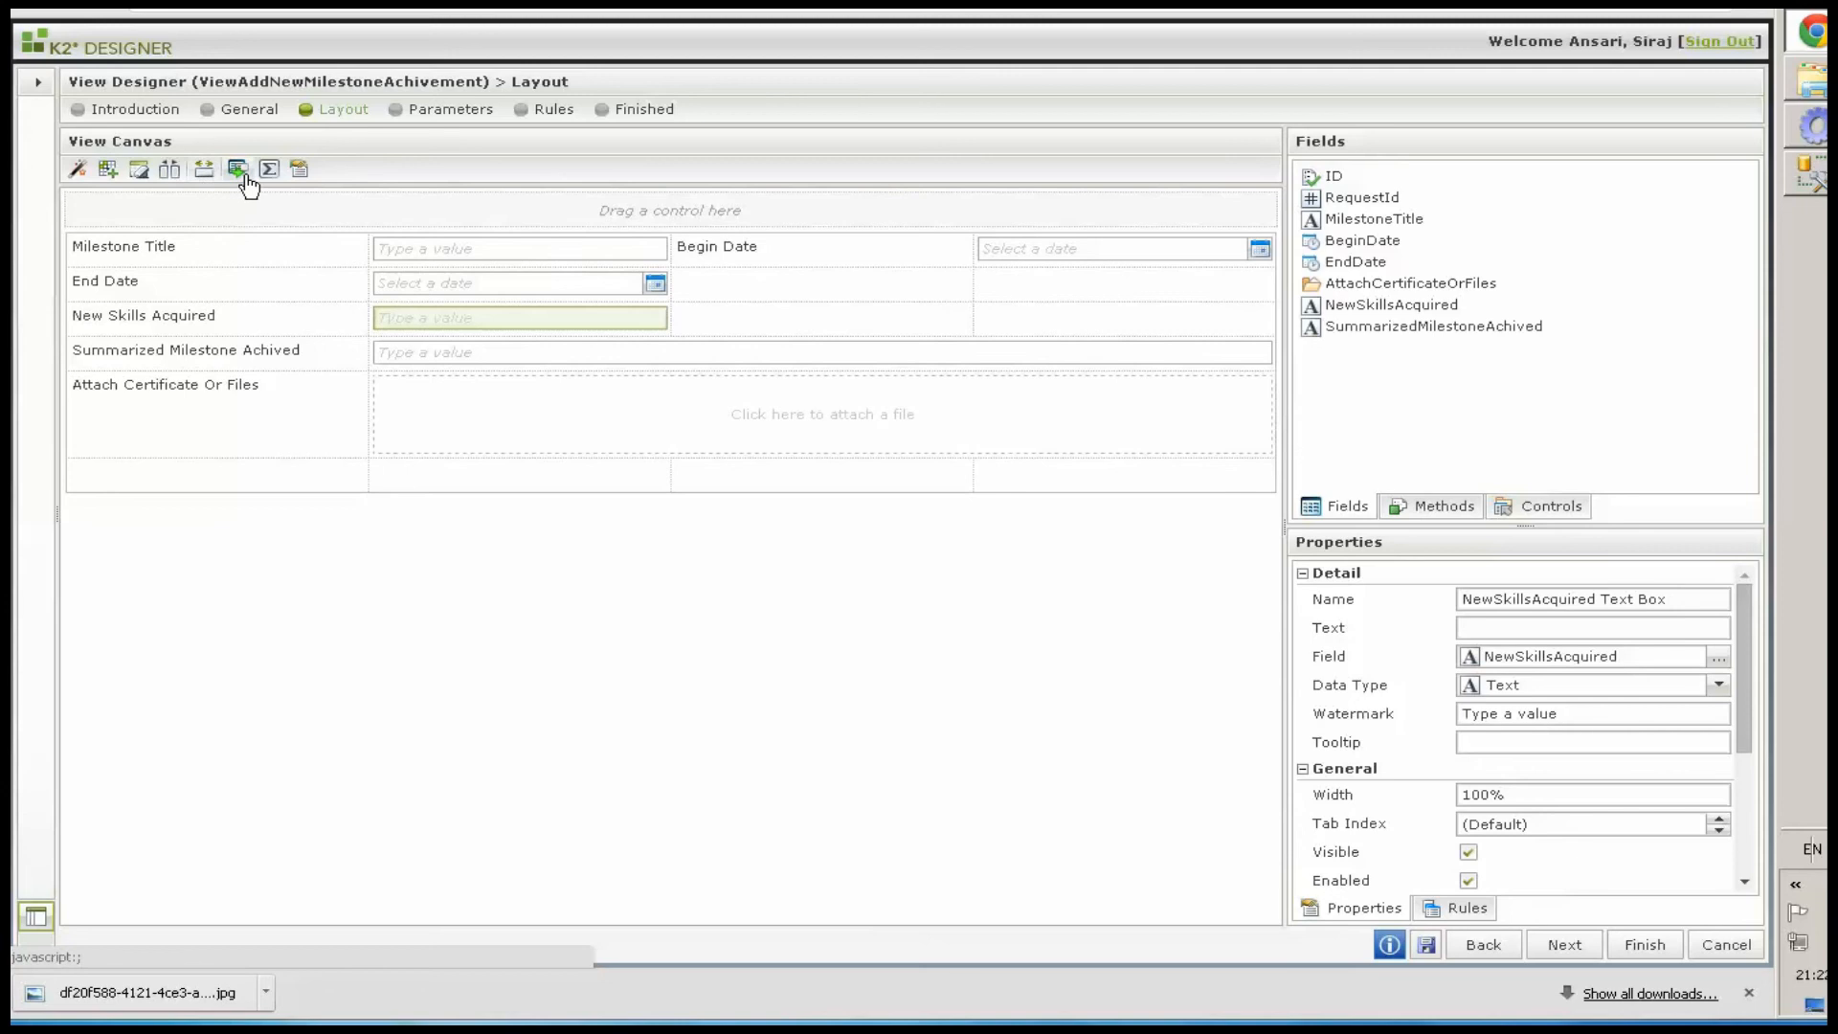
{"action": "left_click", "coordinate": [414, 319]}
{"action": "left_click", "coordinate": [300, 172]}
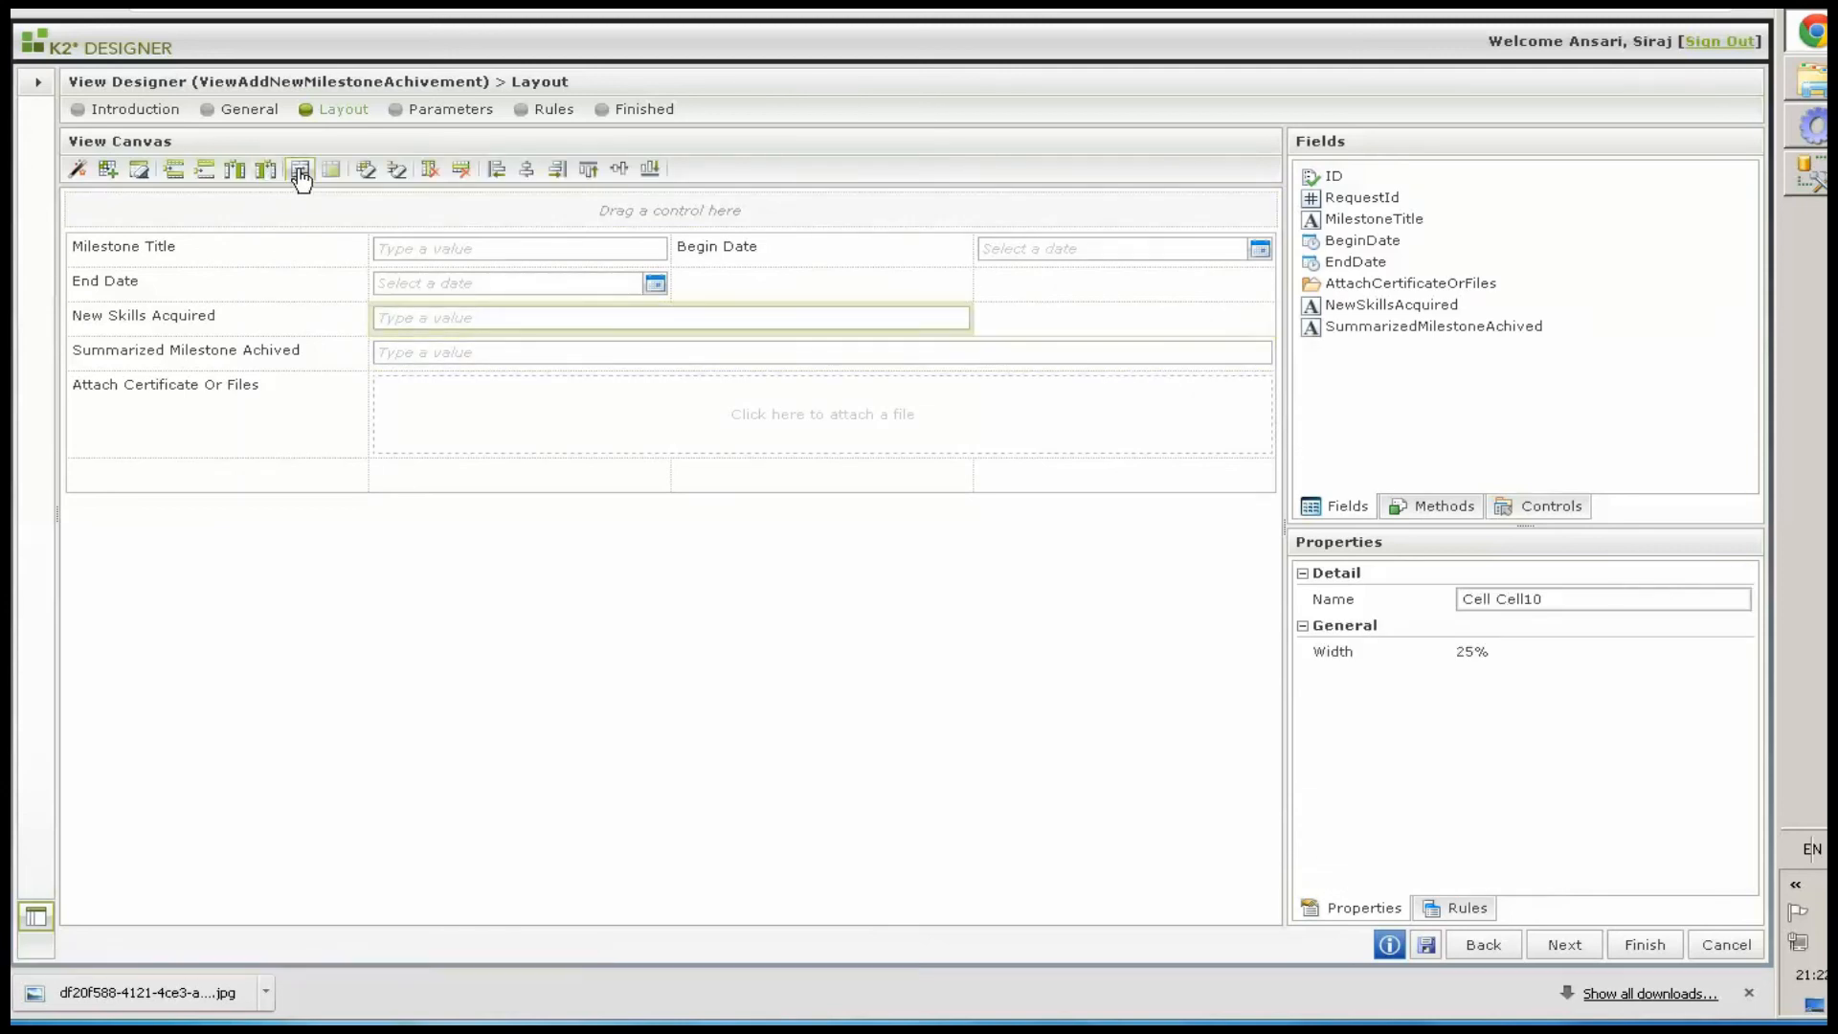
{"action": "left_click", "coordinate": [300, 172]}
Rearrange Begin Date and End Date labels and pickers side by side on the second row
{"action": "left_click_drag", "start_coordinate": [717, 257], "coordinate": [1014, 287]}
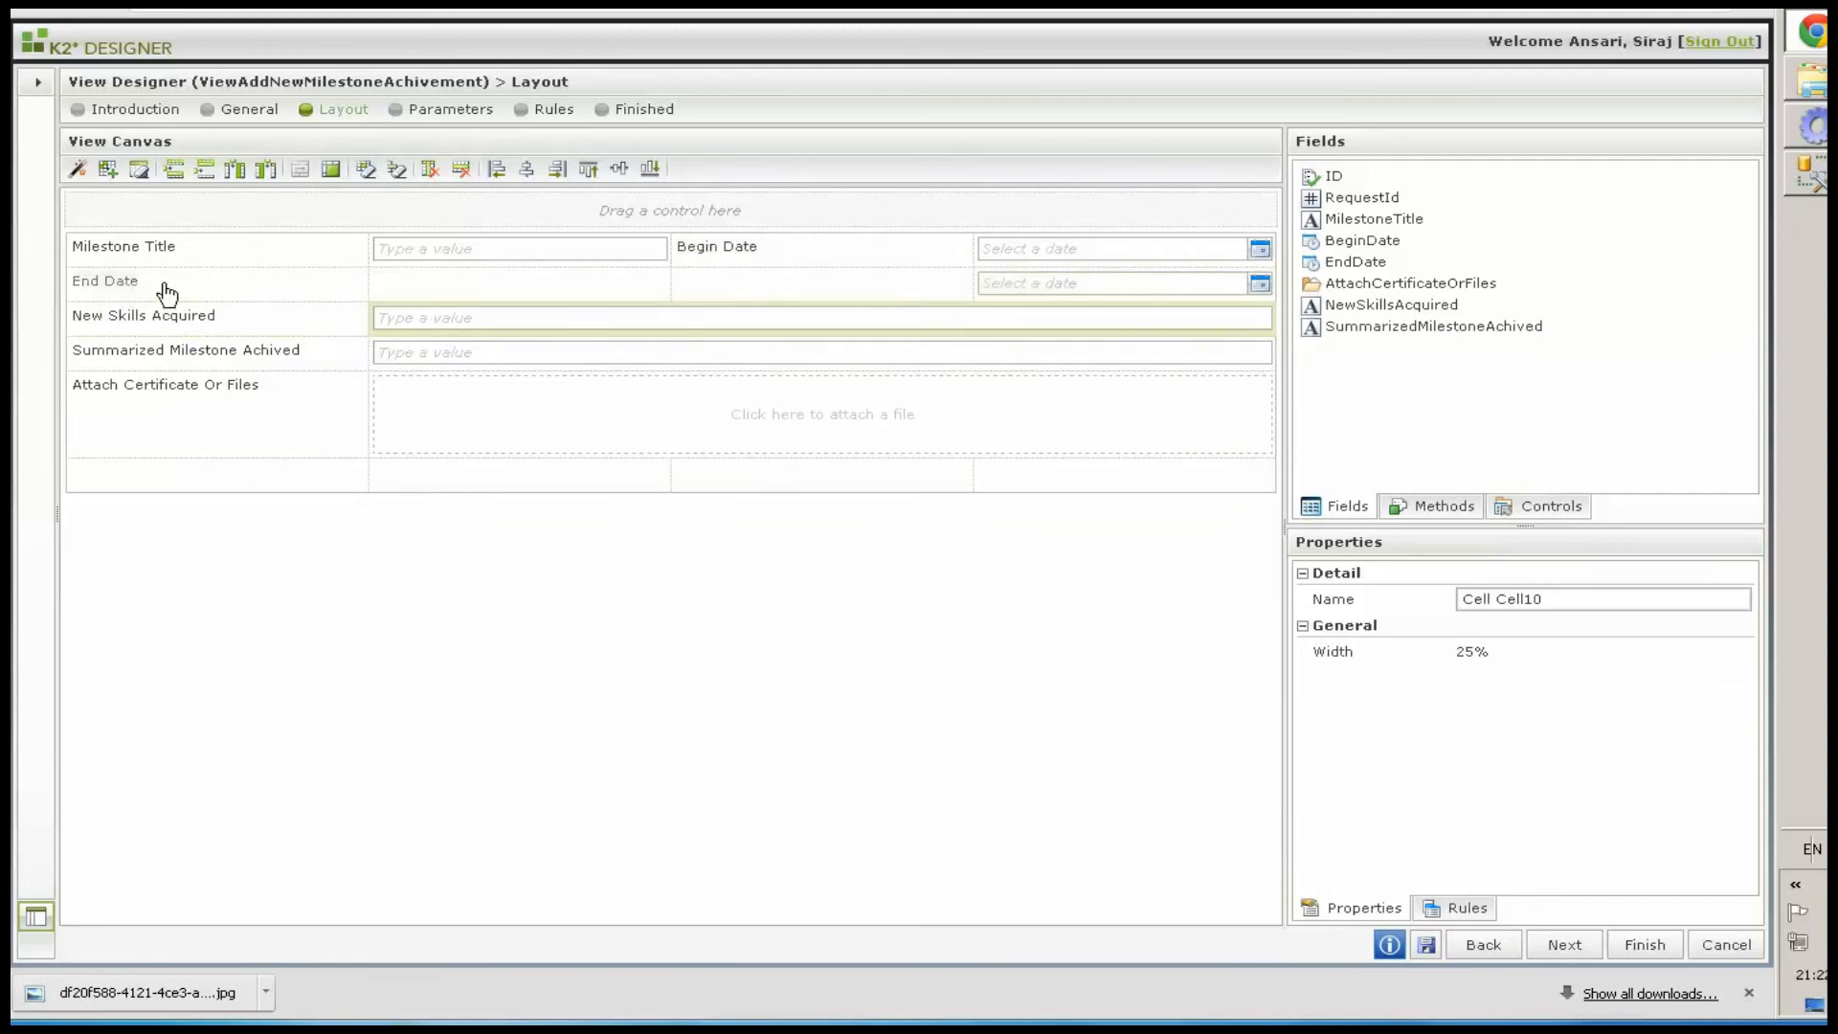
{"action": "mouse_move", "coordinate": [717, 247]}
{"action": "left_mouse_down"}
{"action": "mouse_move", "coordinate": [184, 299]}
{"action": "mouse_move", "coordinate": [720, 255]}
{"action": "left_mouse_up"}
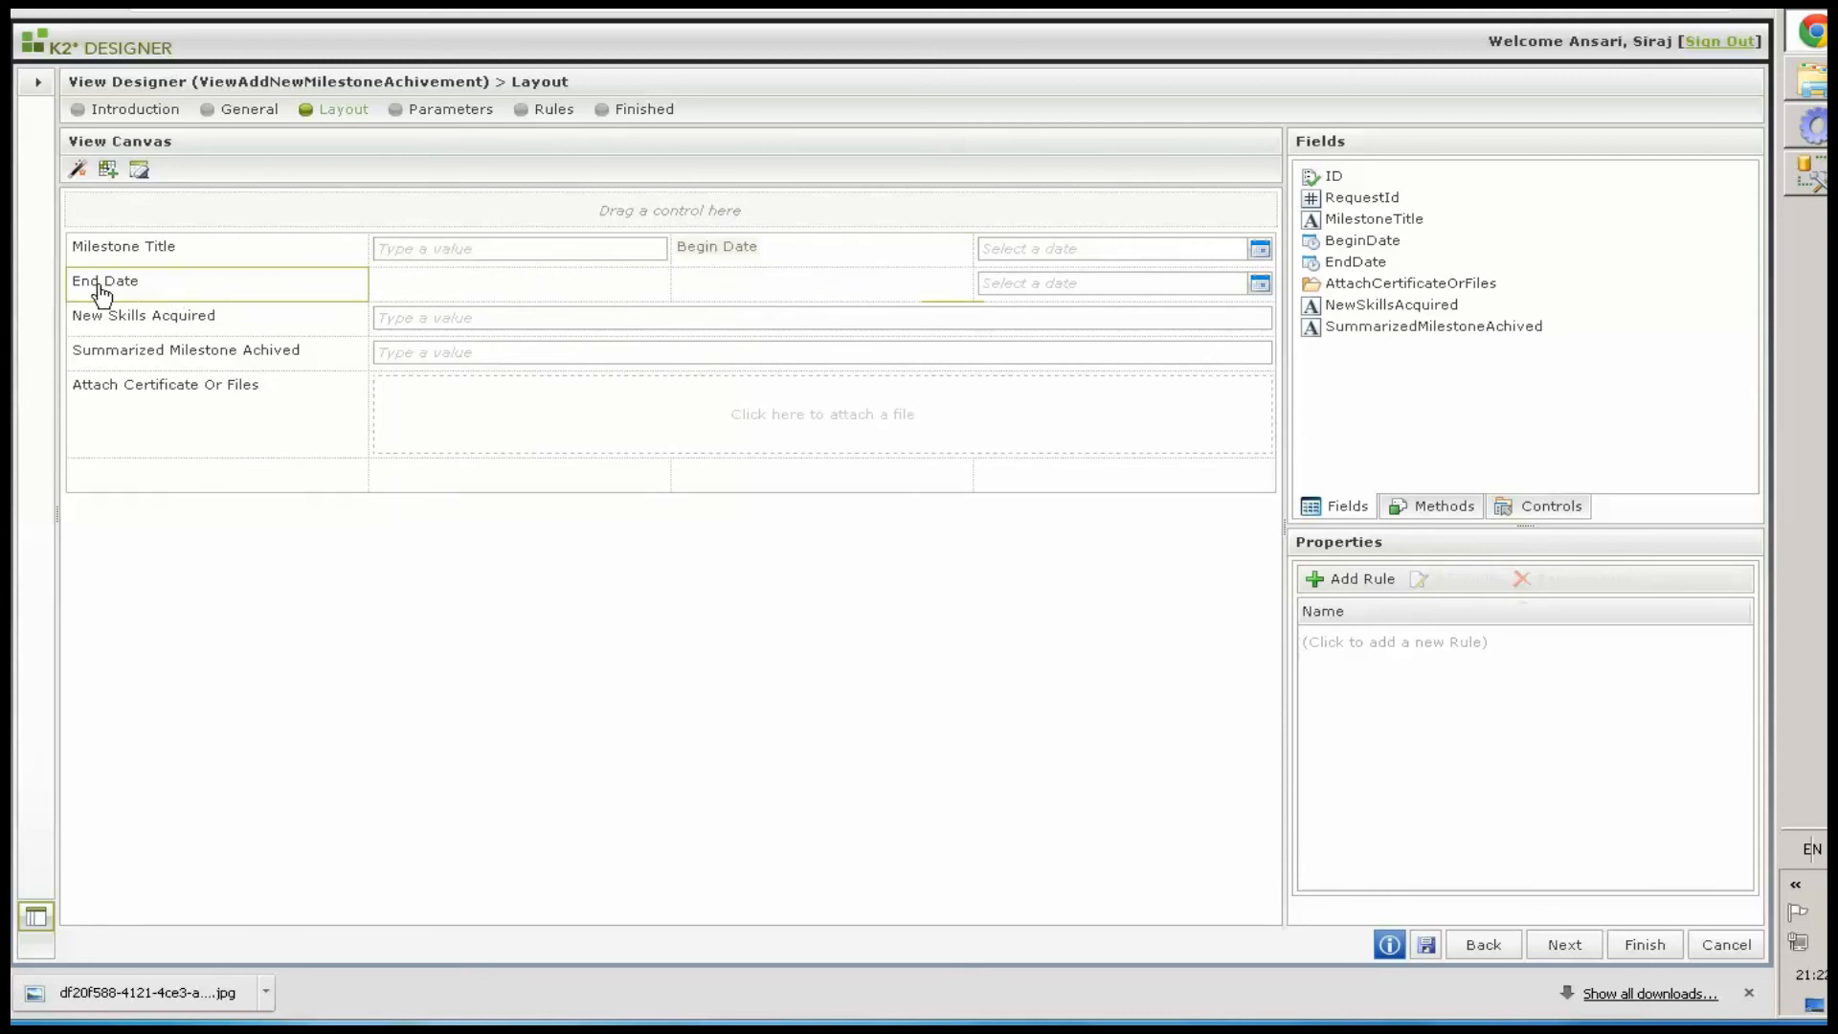
{"action": "left_click_drag", "start_coordinate": [99, 290], "coordinate": [287, 286]}
{"action": "left_click_drag", "start_coordinate": [1047, 251], "coordinate": [407, 291]}
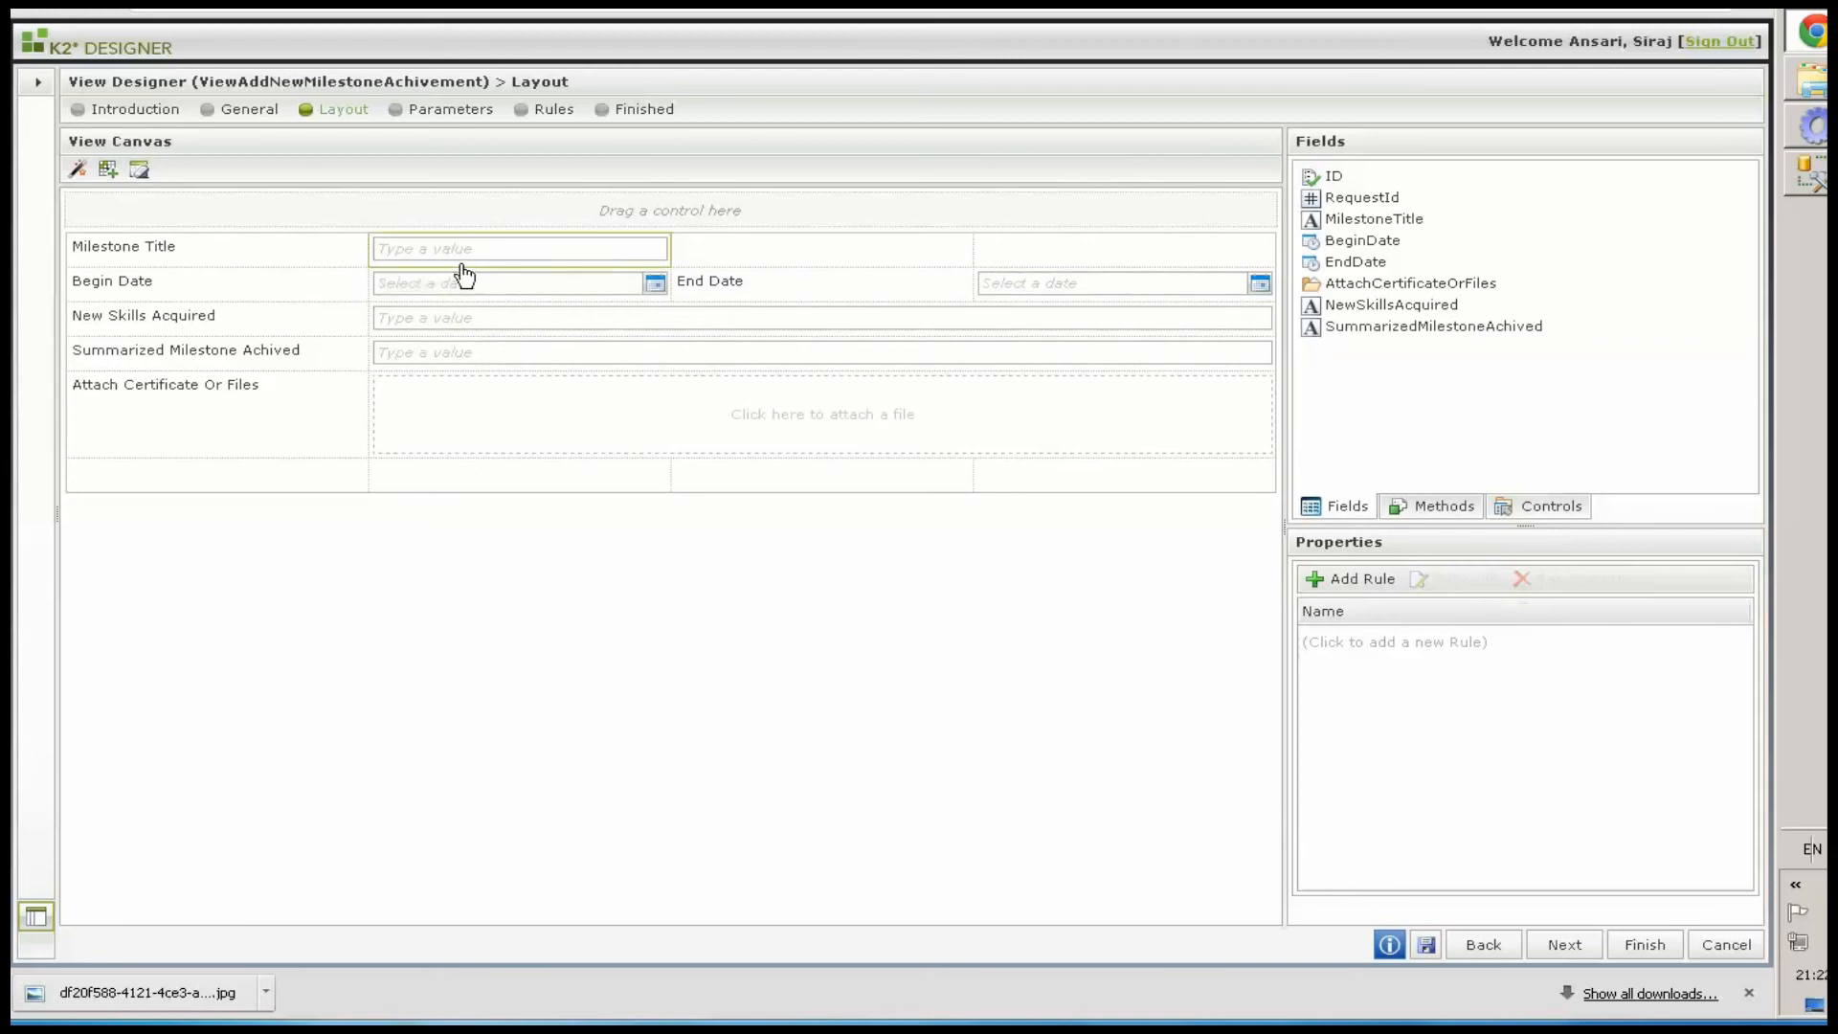
Merge the Milestone Title text box cells so it spans the full row width
{"action": "left_click", "coordinate": [403, 270]}
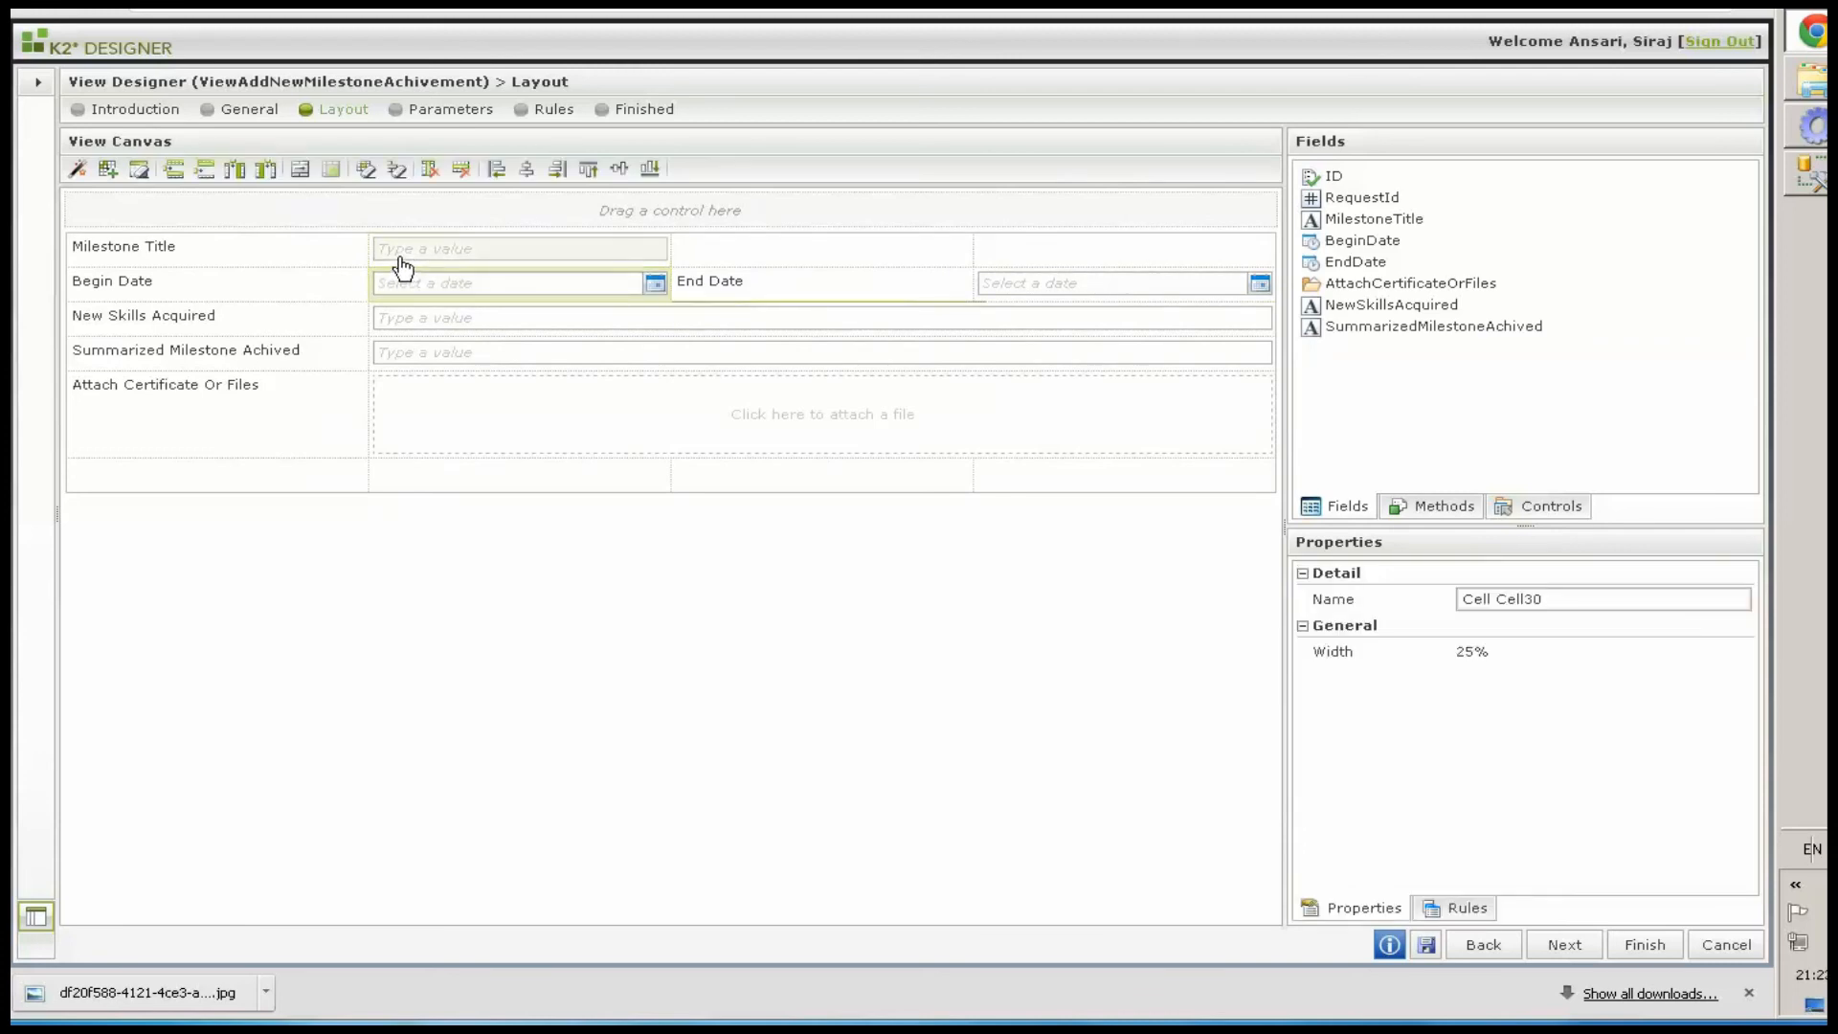
{"action": "left_click", "coordinate": [398, 257]}
{"action": "left_click", "coordinate": [379, 265]}
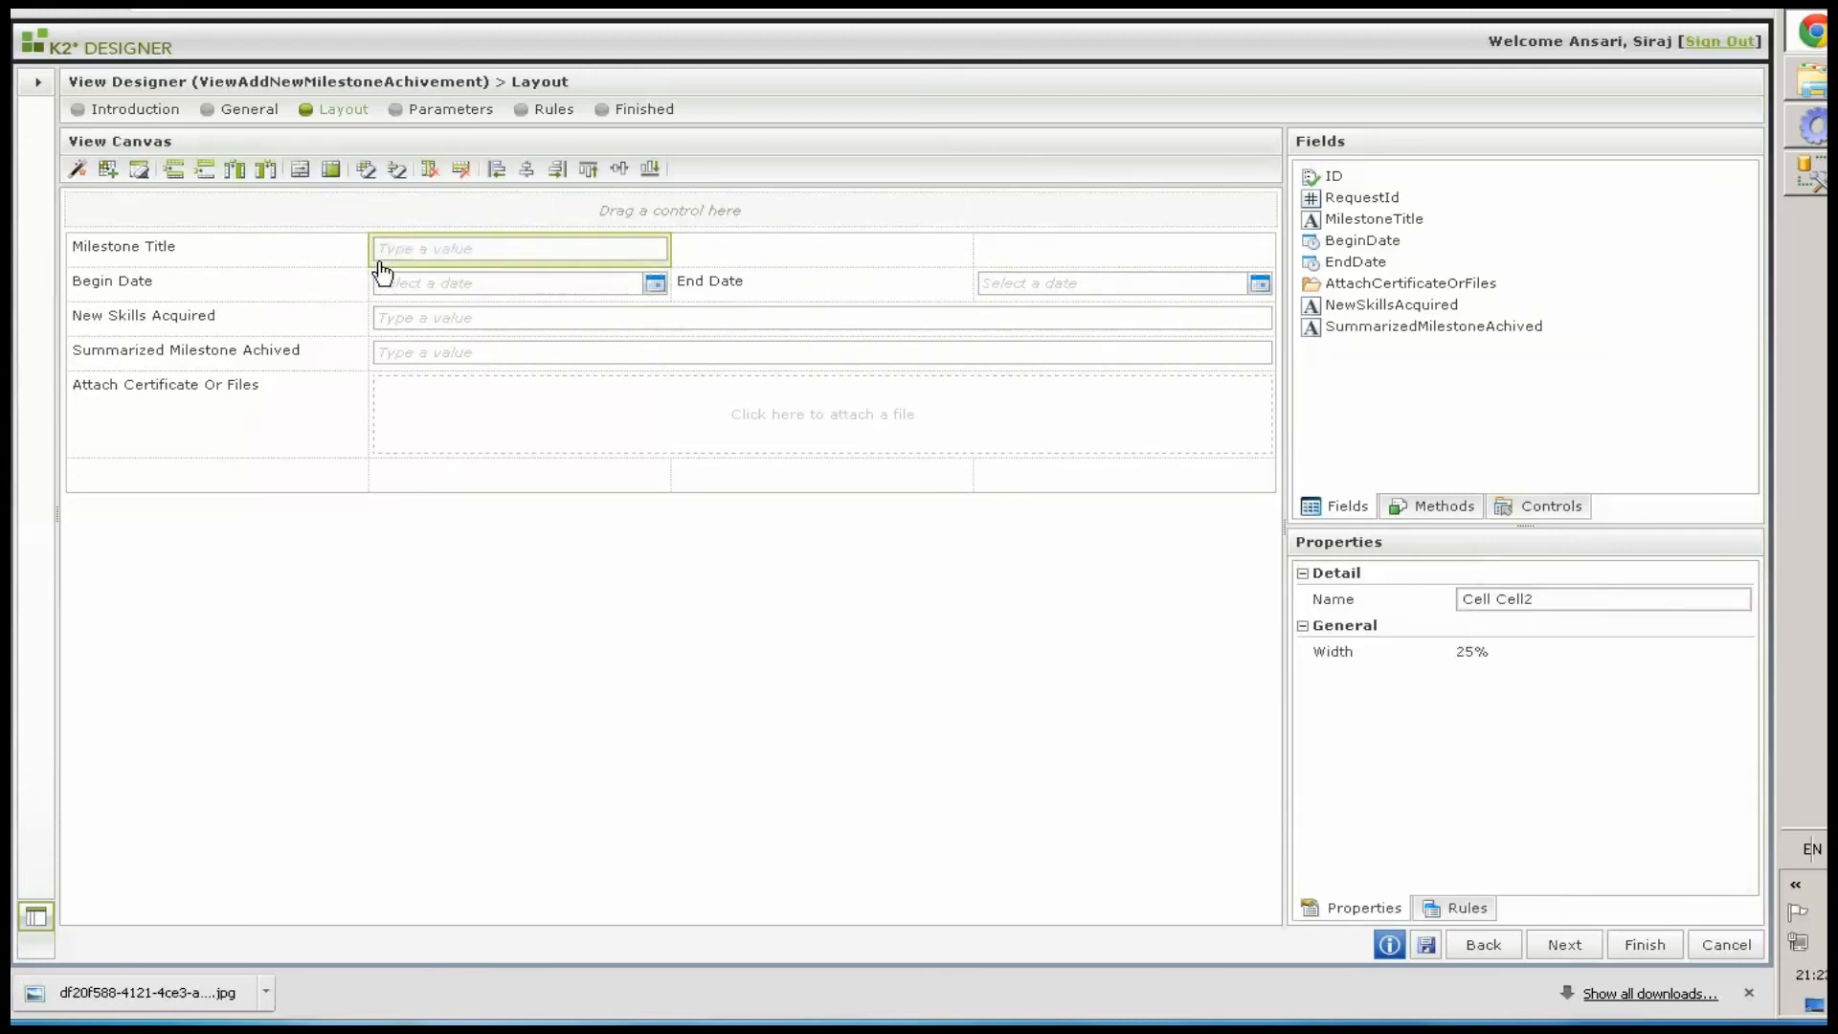
{"action": "left_click", "coordinate": [300, 171]}
{"action": "left_click", "coordinate": [301, 170]}
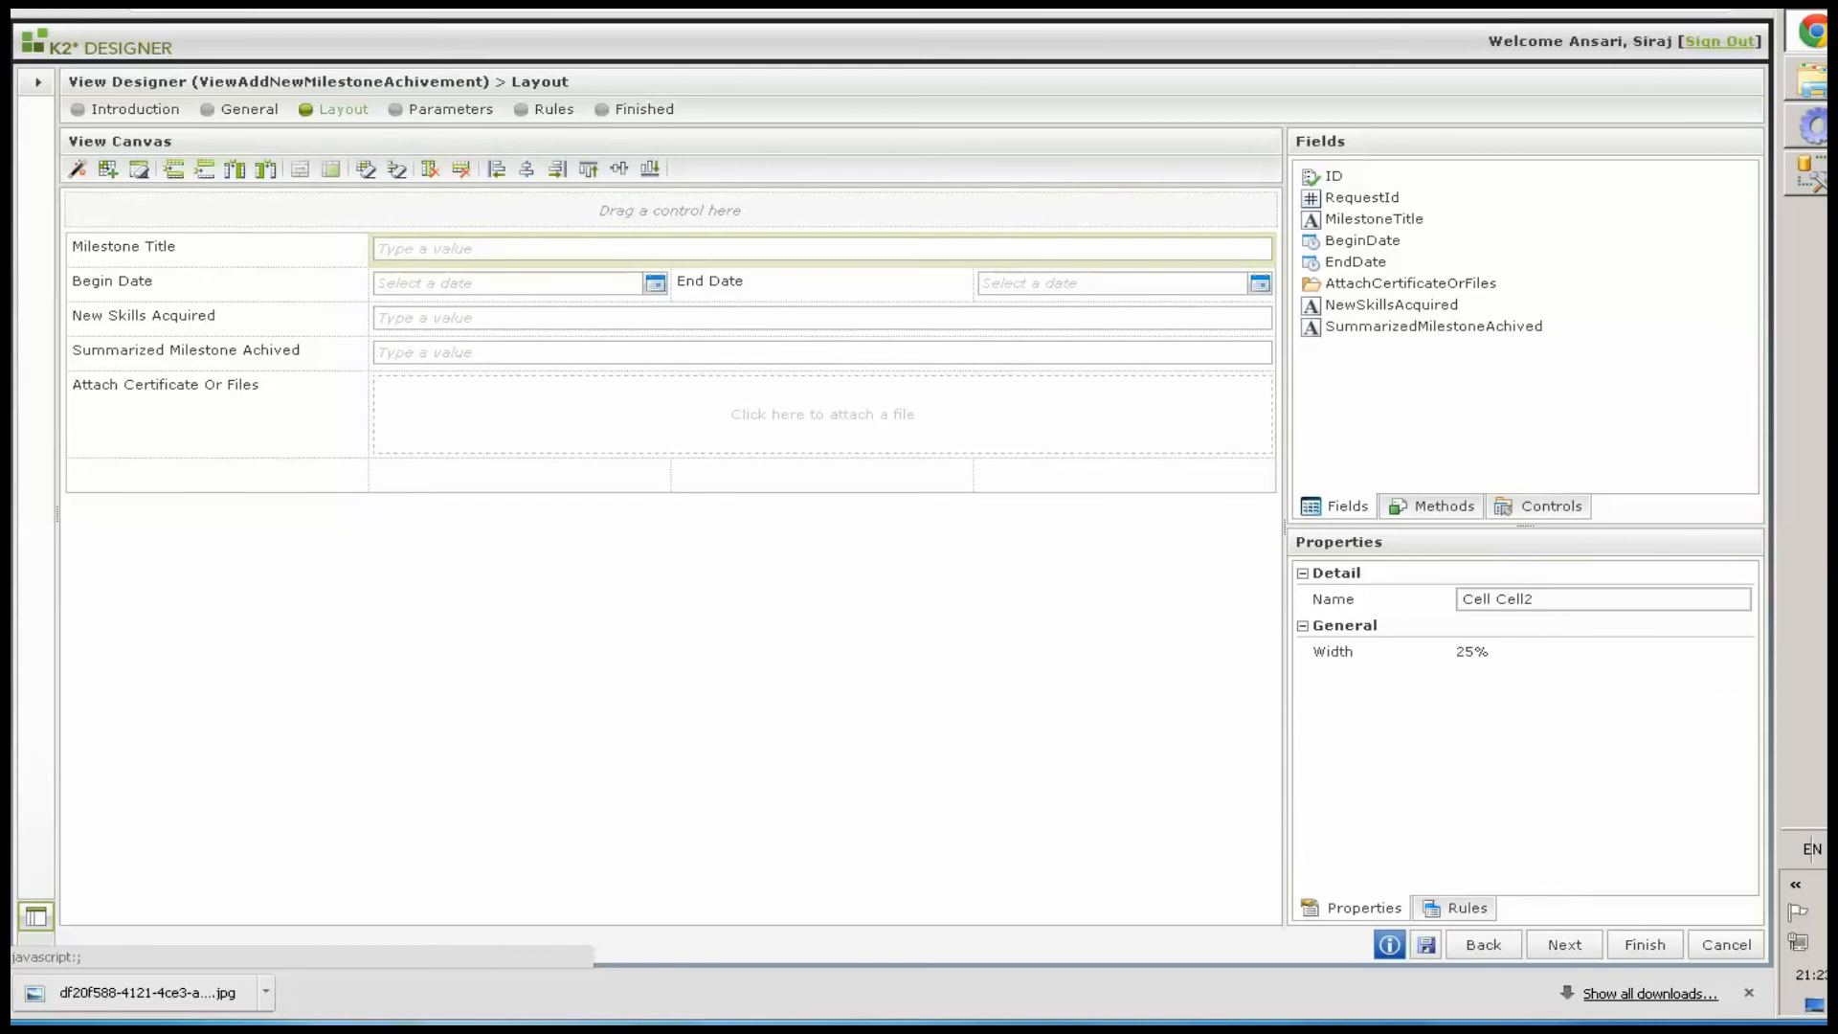
Add two Button controls to the last cell of the bottom row
{"action": "left_click", "coordinate": [1538, 506]}
{"action": "scroll", "coordinate": [1456, 434], "scroll_direction": "down", "scroll_amount": 6}
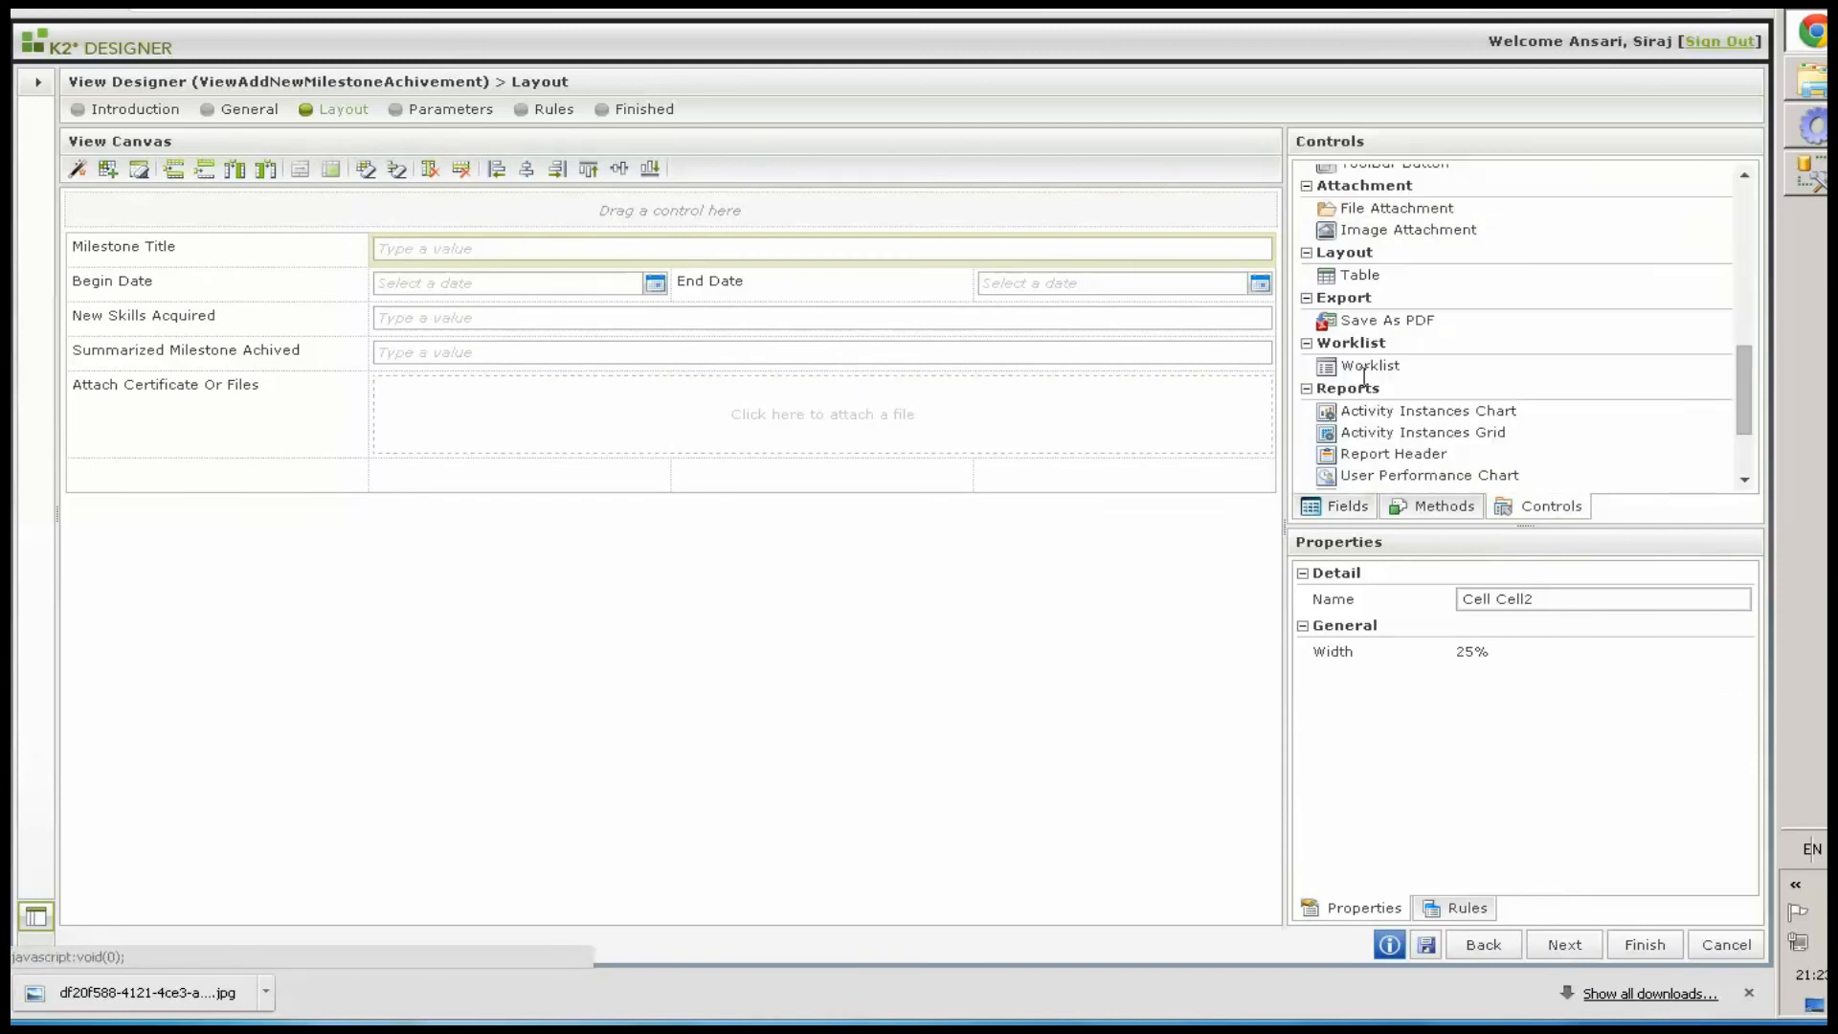
{"action": "scroll", "coordinate": [1357, 305], "scroll_direction": "up", "scroll_amount": 2}
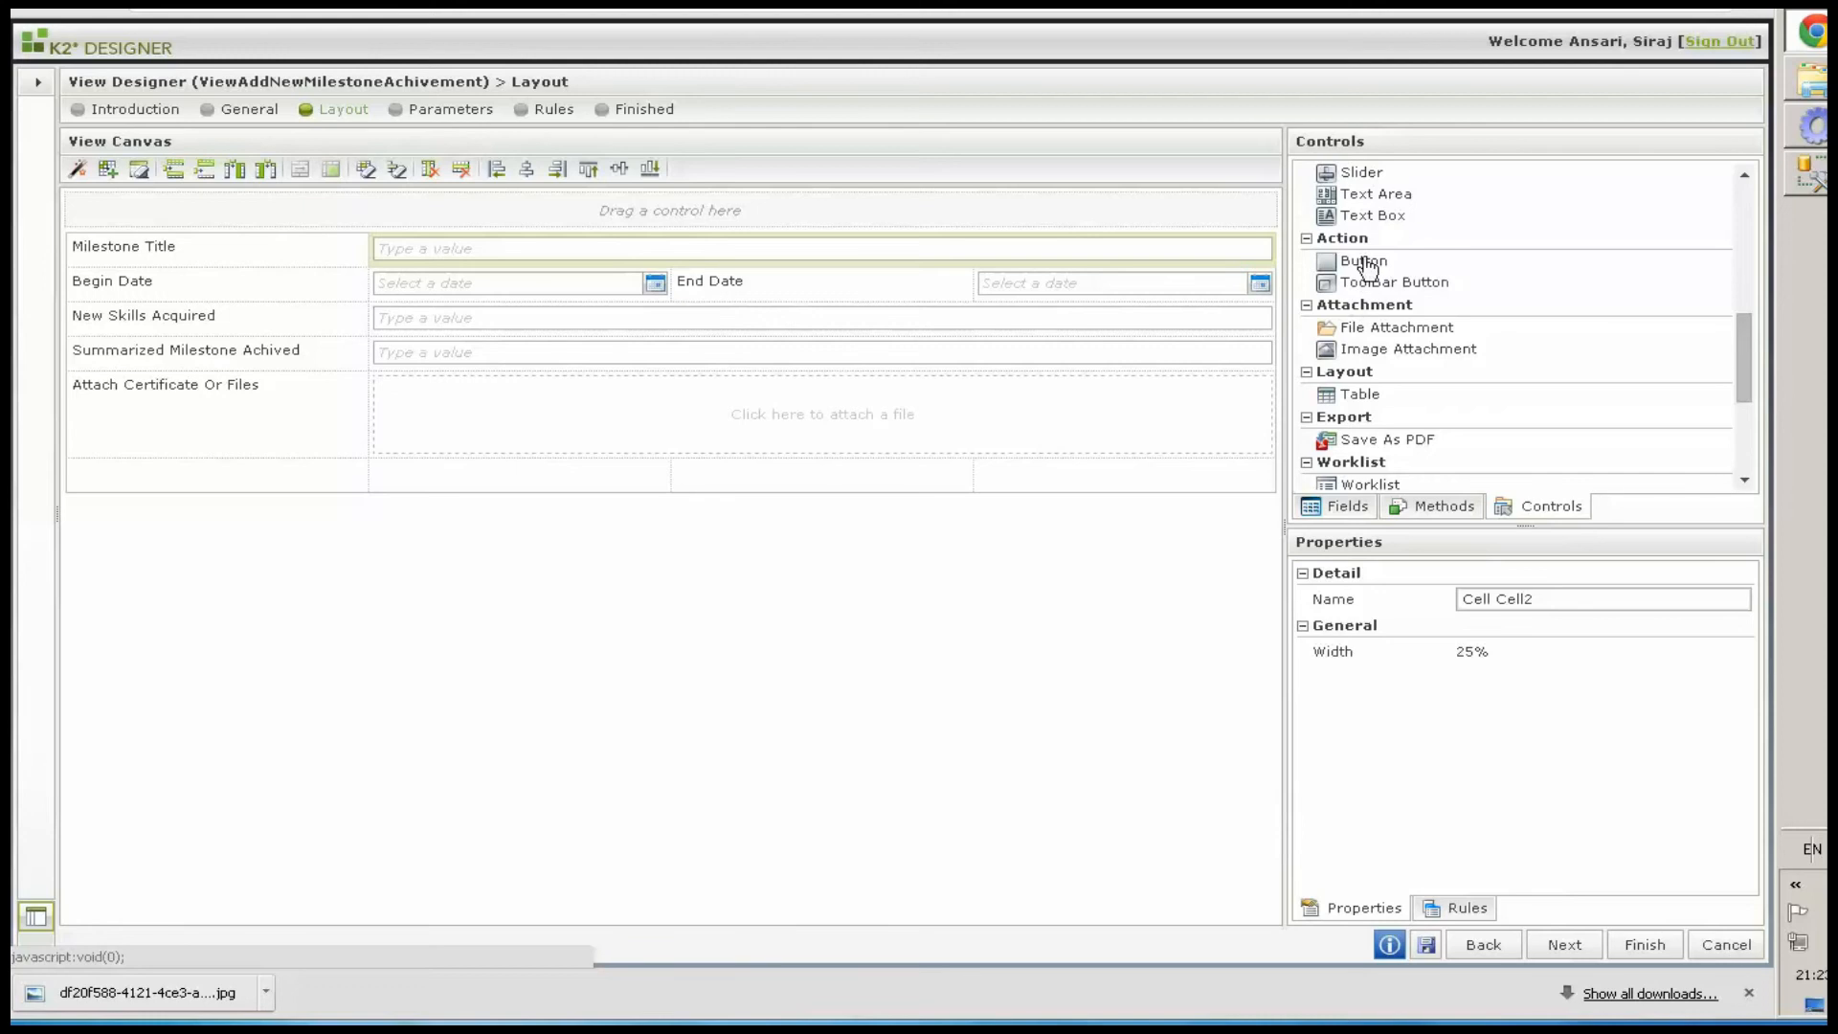
{"action": "left_click_drag", "start_coordinate": [1151, 344], "coordinate": [995, 477]}
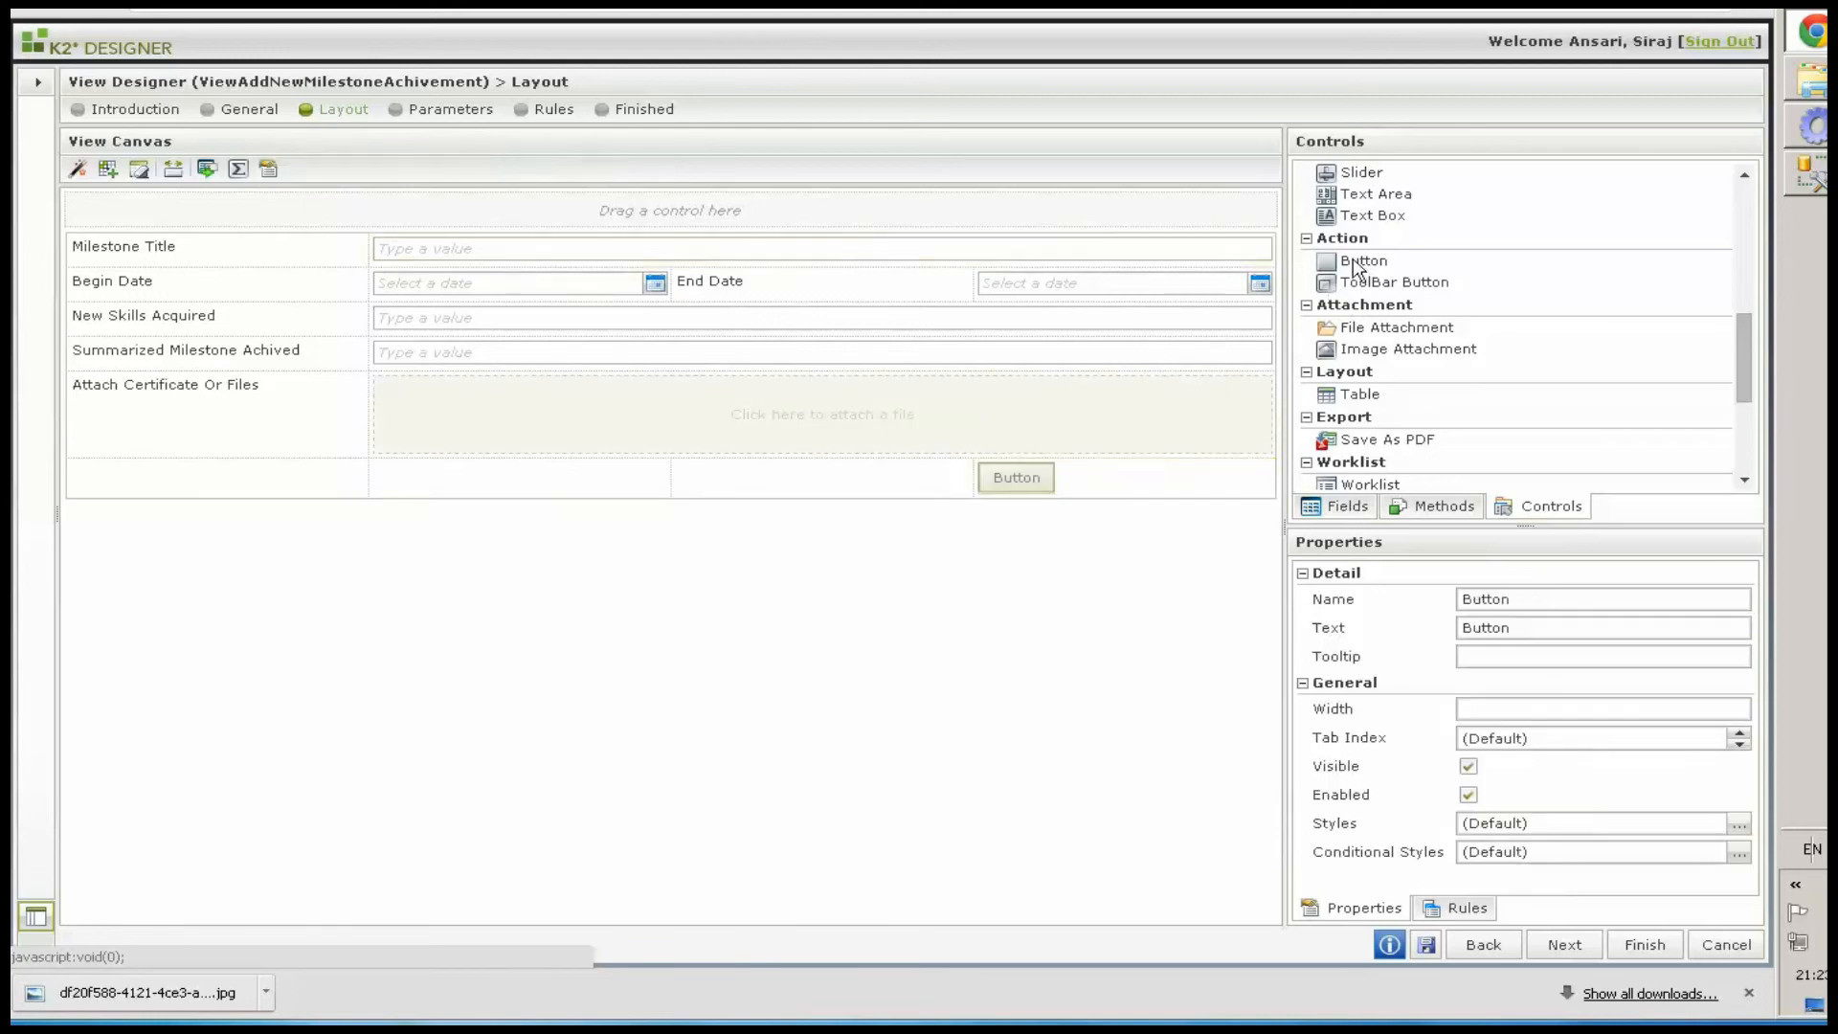
{"action": "left_click_drag", "start_coordinate": [1346, 271], "coordinate": [1042, 484]}
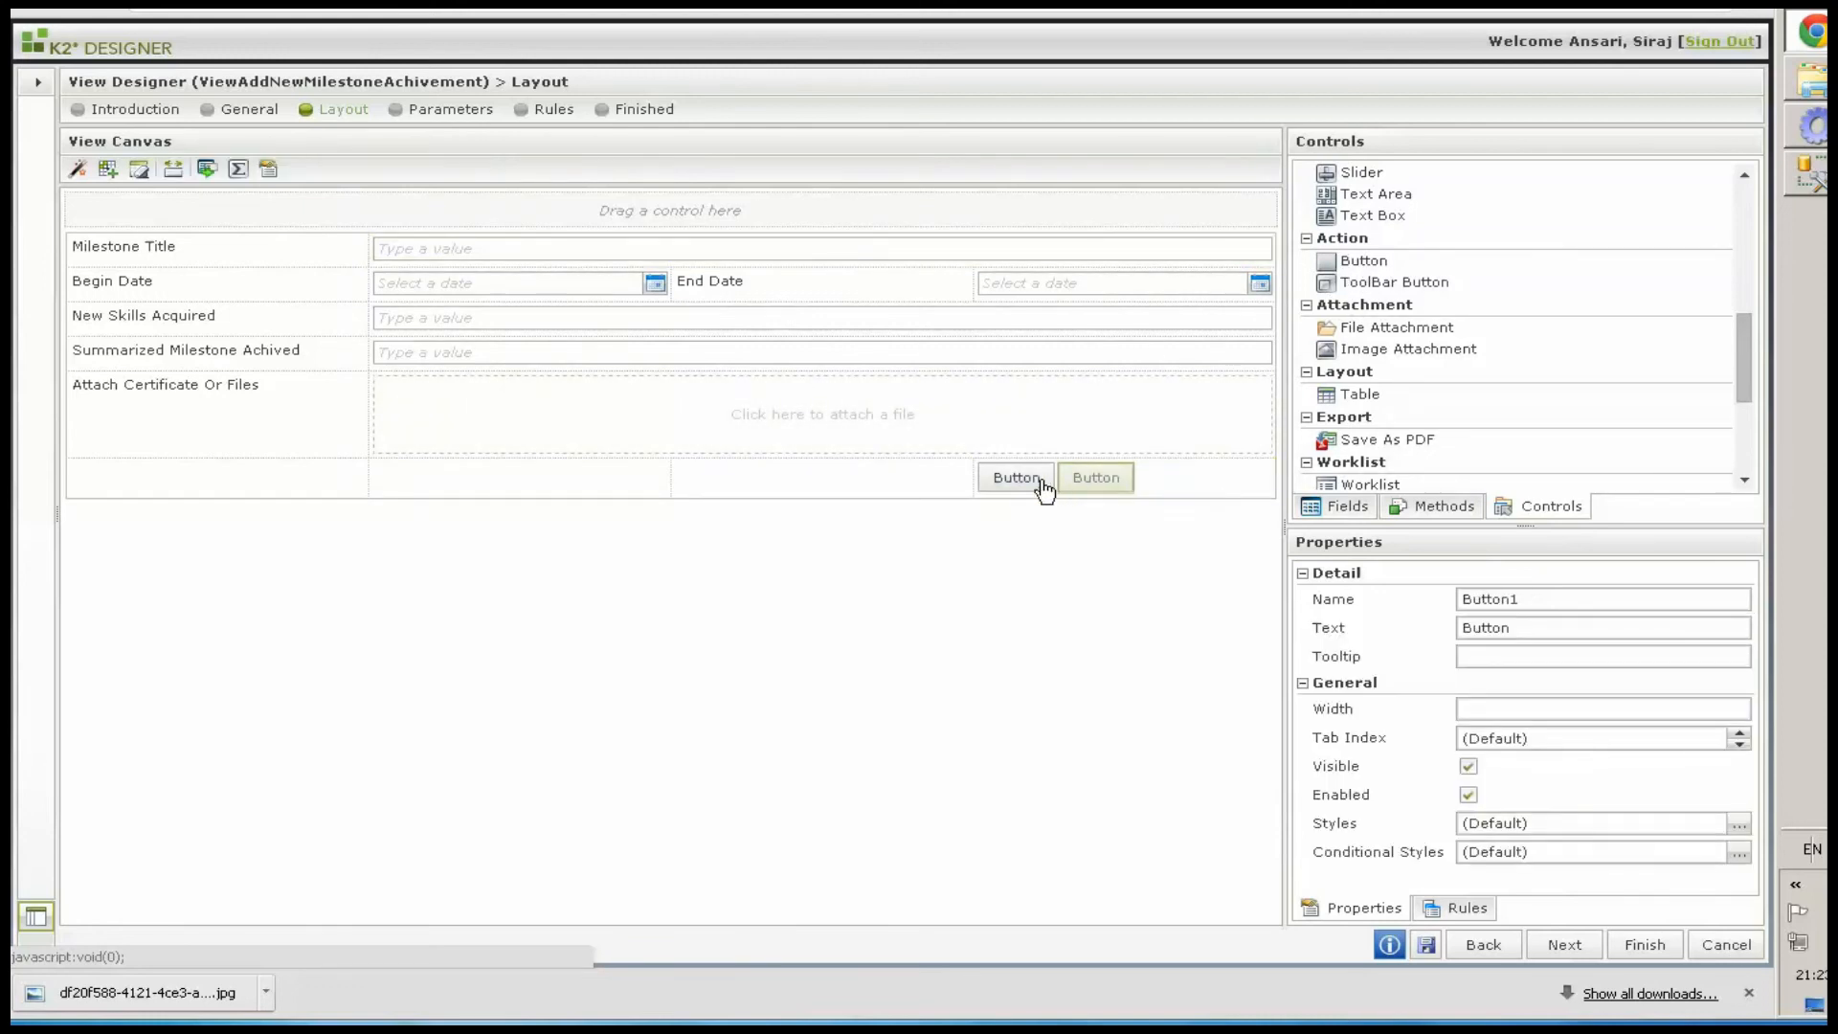
Align the two buttons to the right of their cell and set the first button's name to btnAdd and its text to Add
{"action": "left_click", "coordinate": [1182, 481]}
{"action": "left_click", "coordinate": [557, 171]}
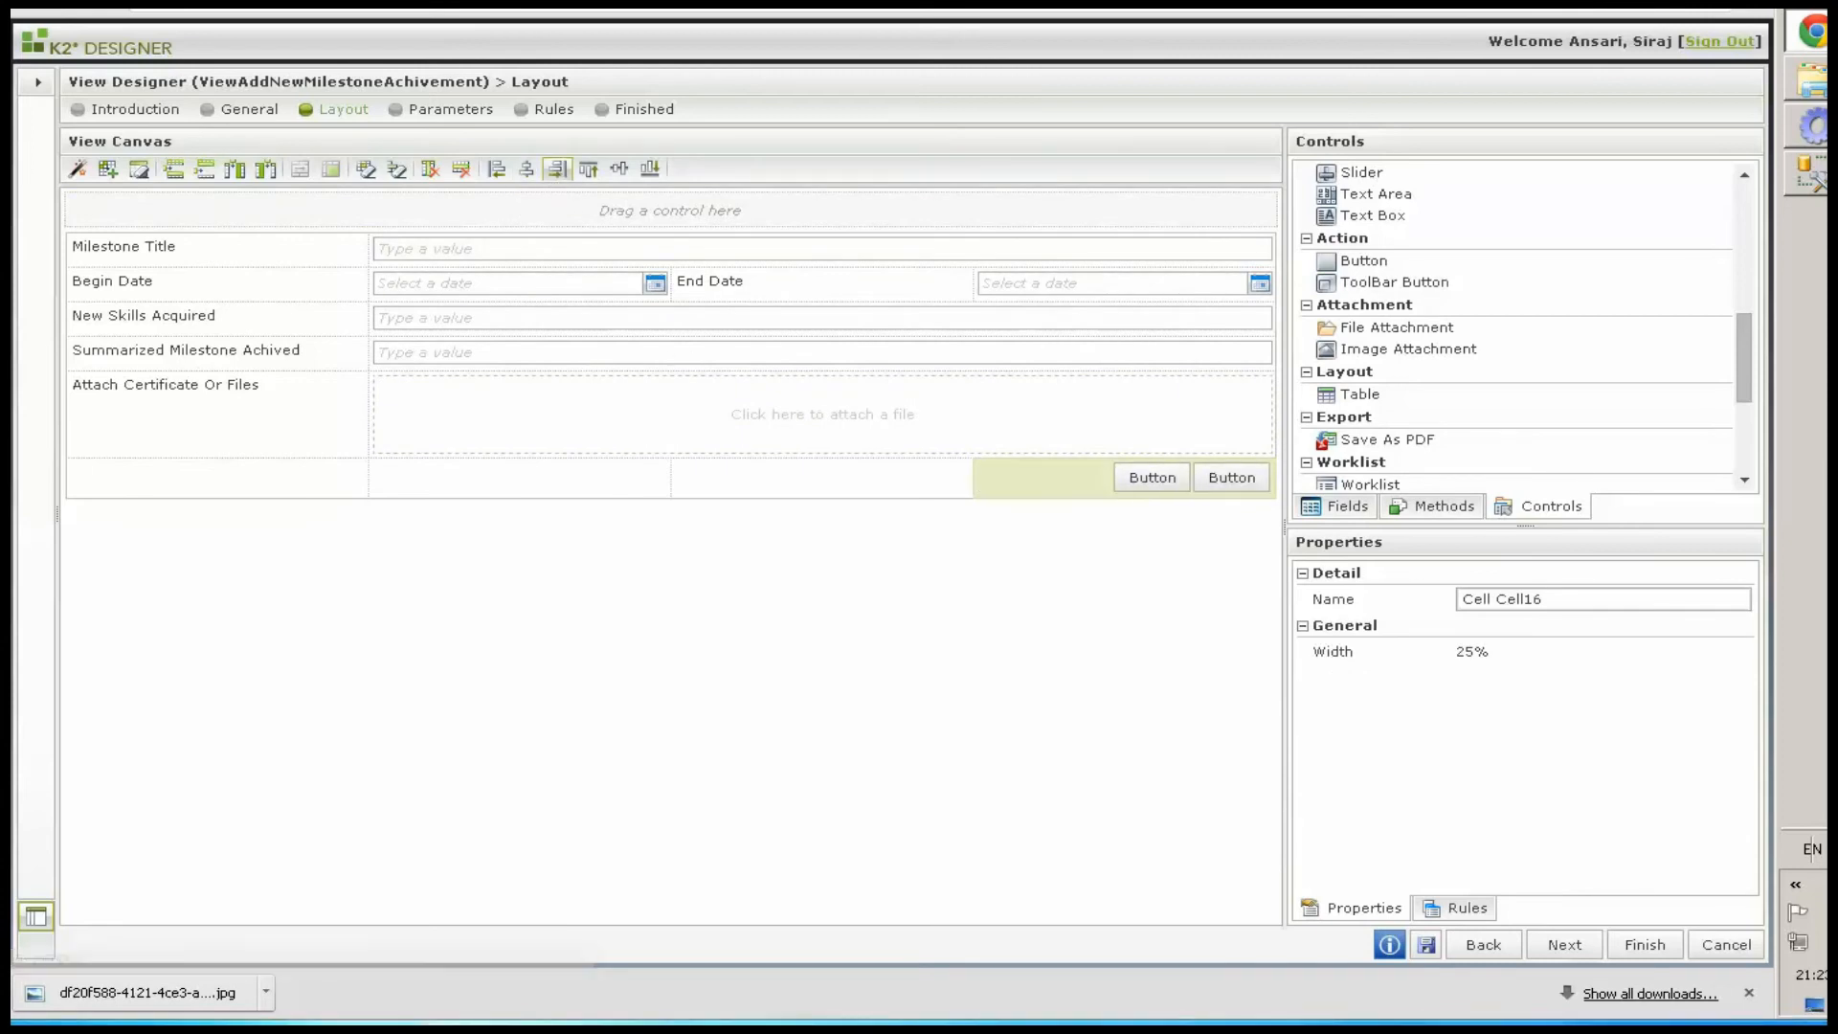
{"action": "left_click", "coordinate": [1143, 480]}
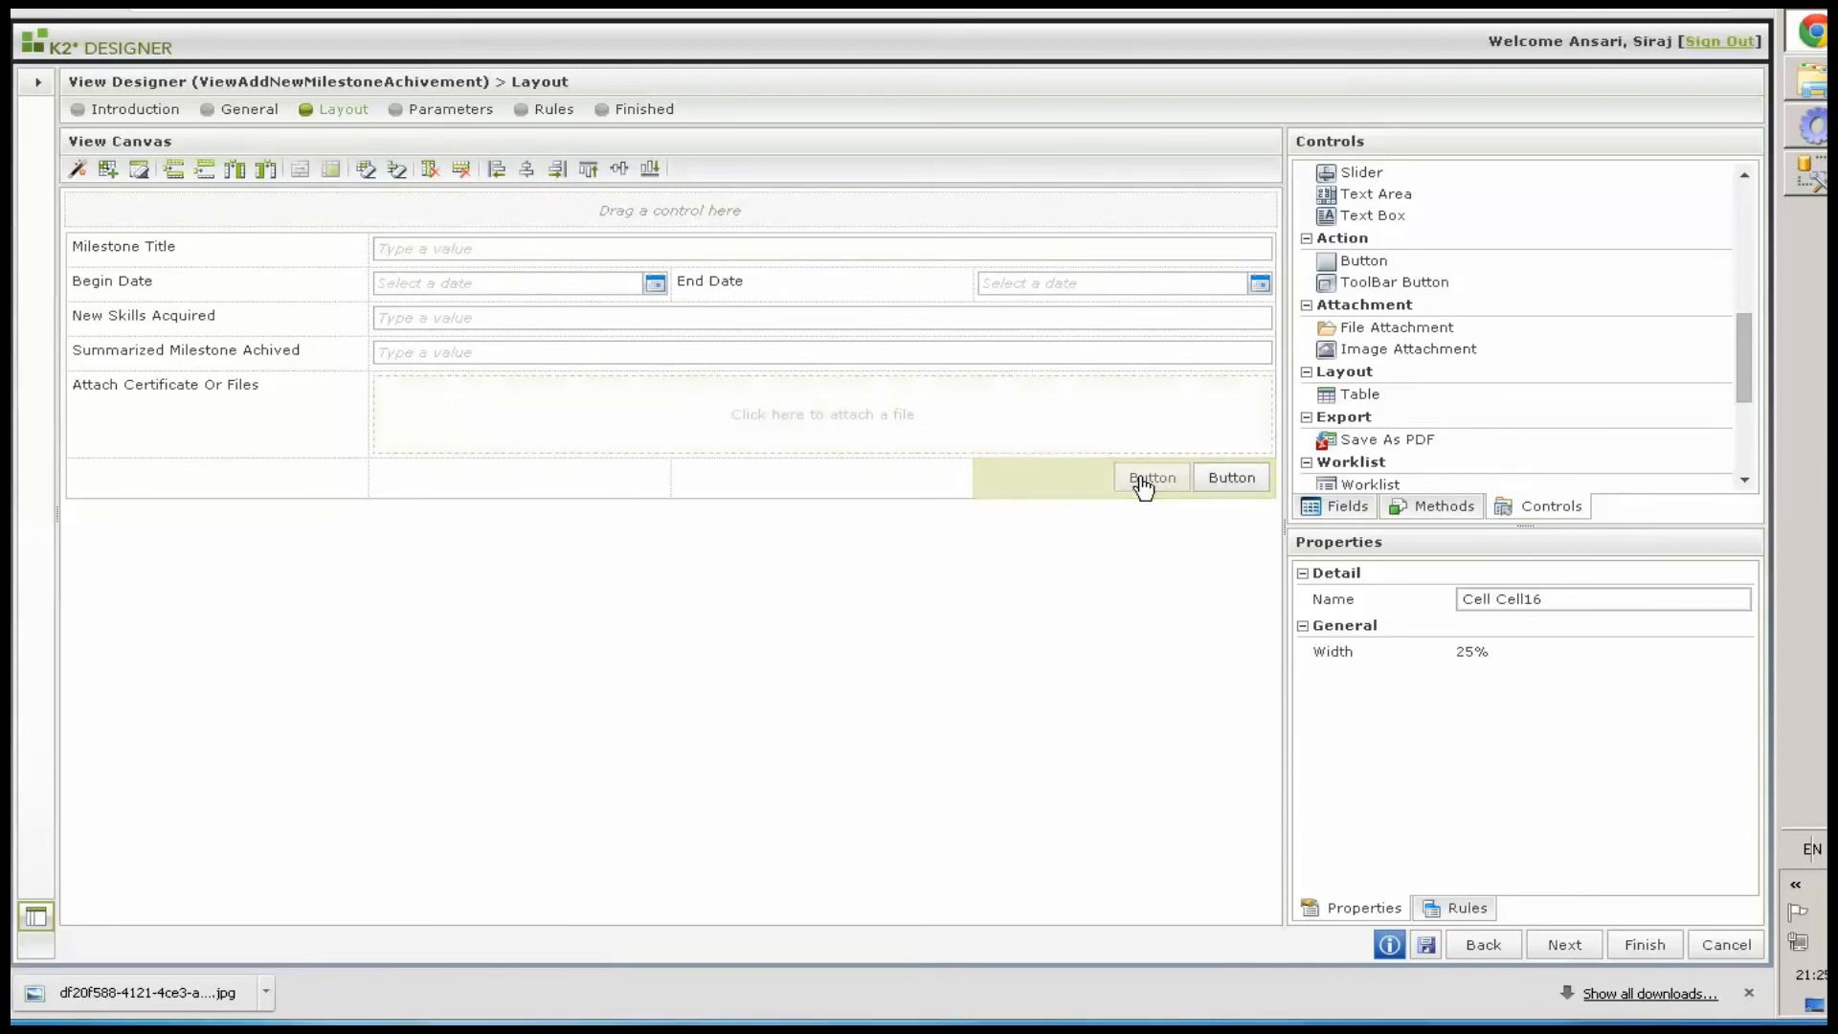
{"action": "left_click", "coordinate": [1531, 602]}
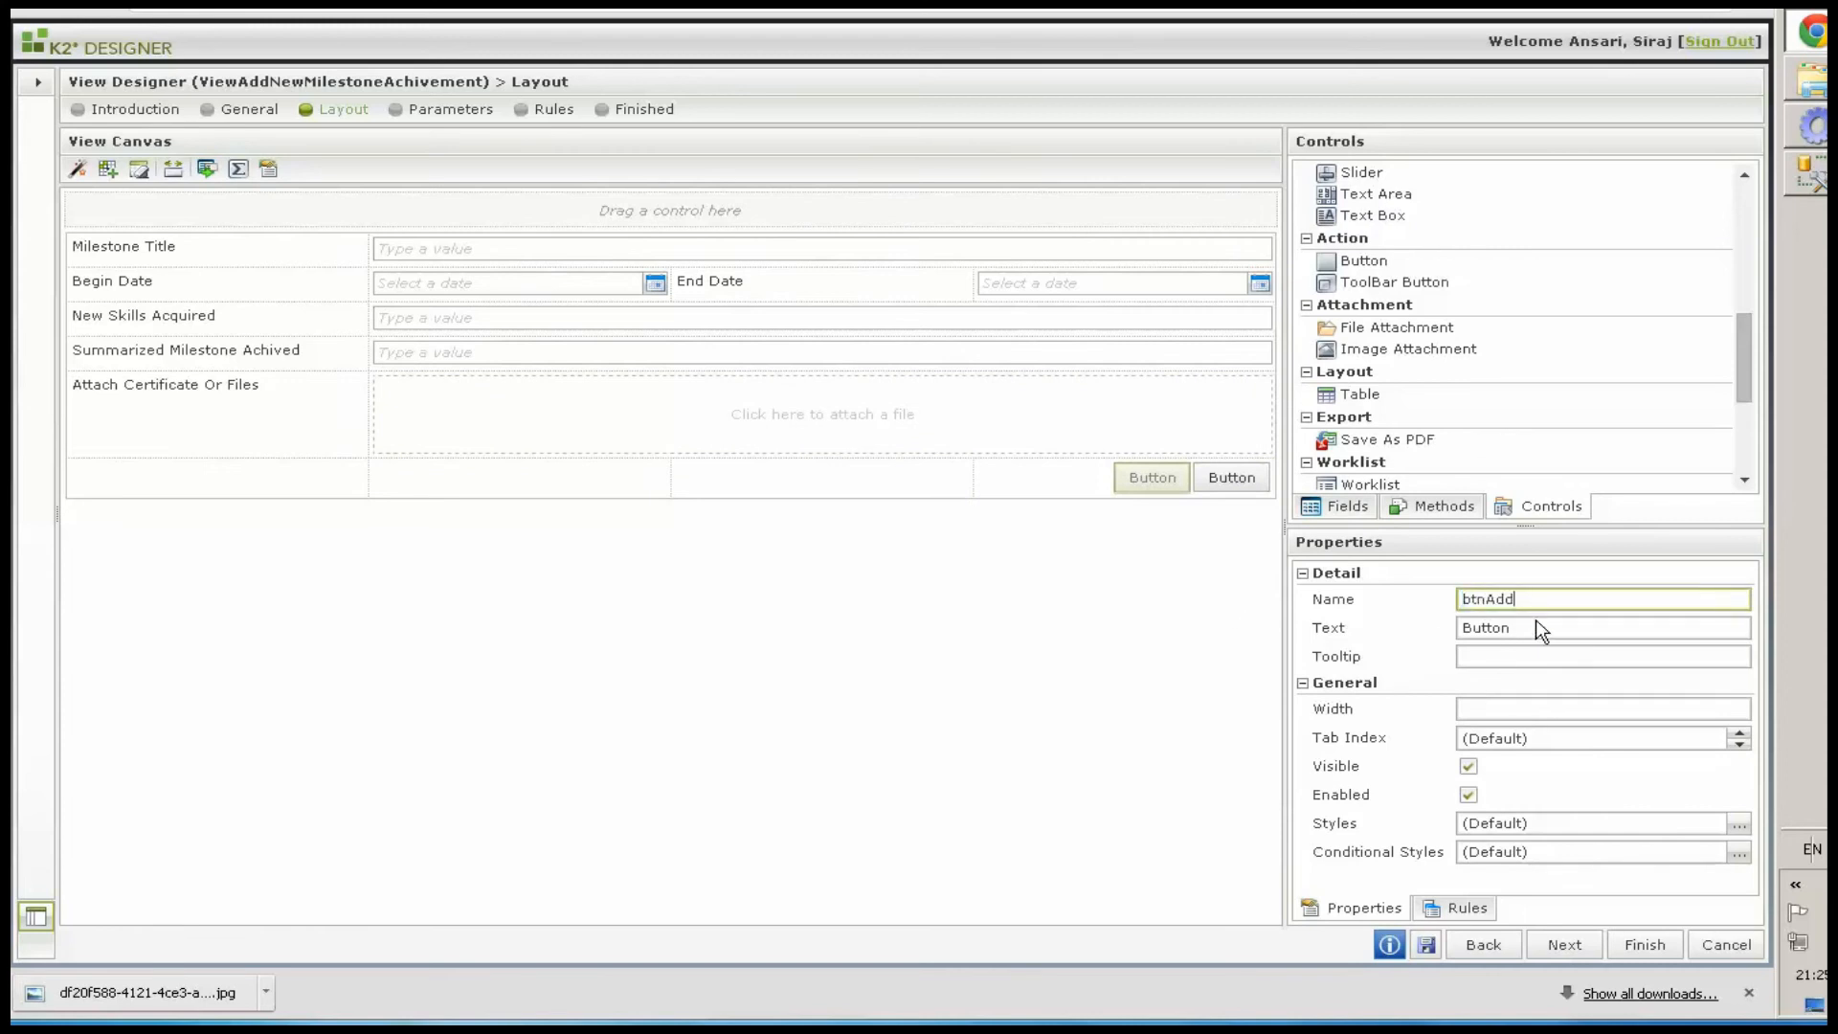
{"action": "left_click", "coordinate": [1566, 627]}
{"action": "type", "text": "Add"}
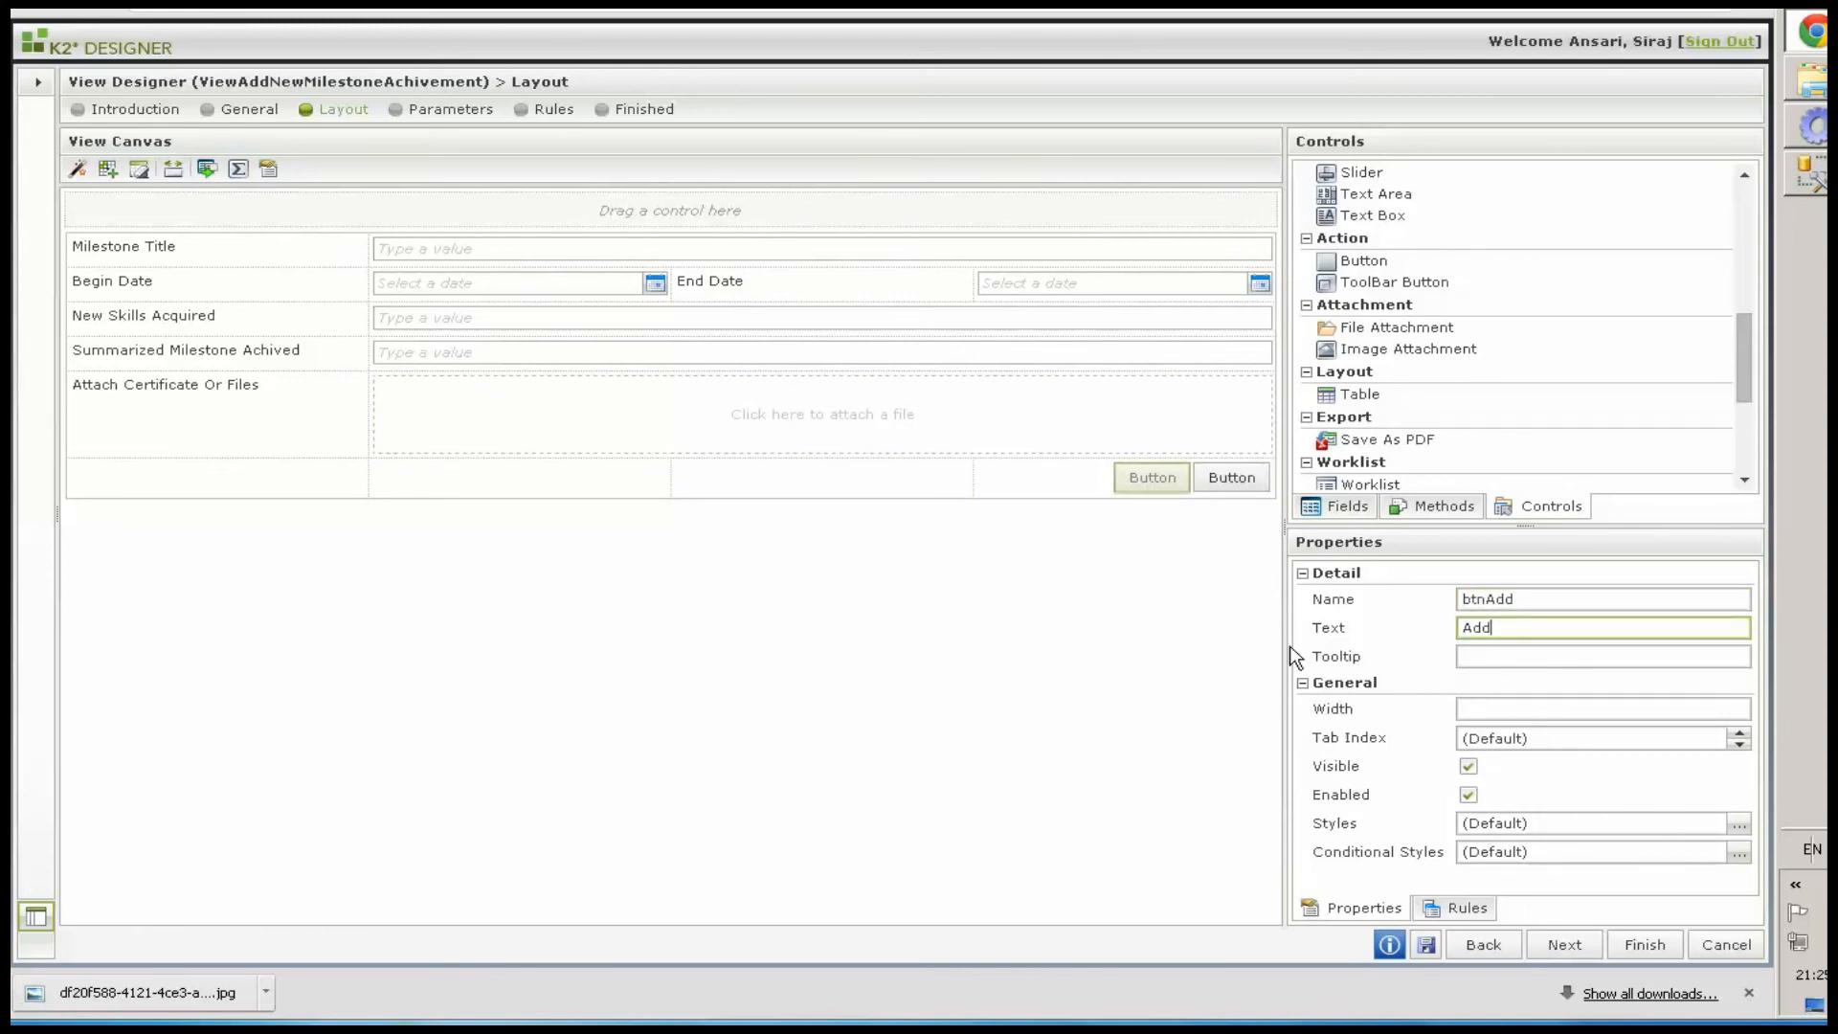
Set the second button's name to btnClose and its text to Close
{"action": "left_click", "coordinate": [1244, 475]}
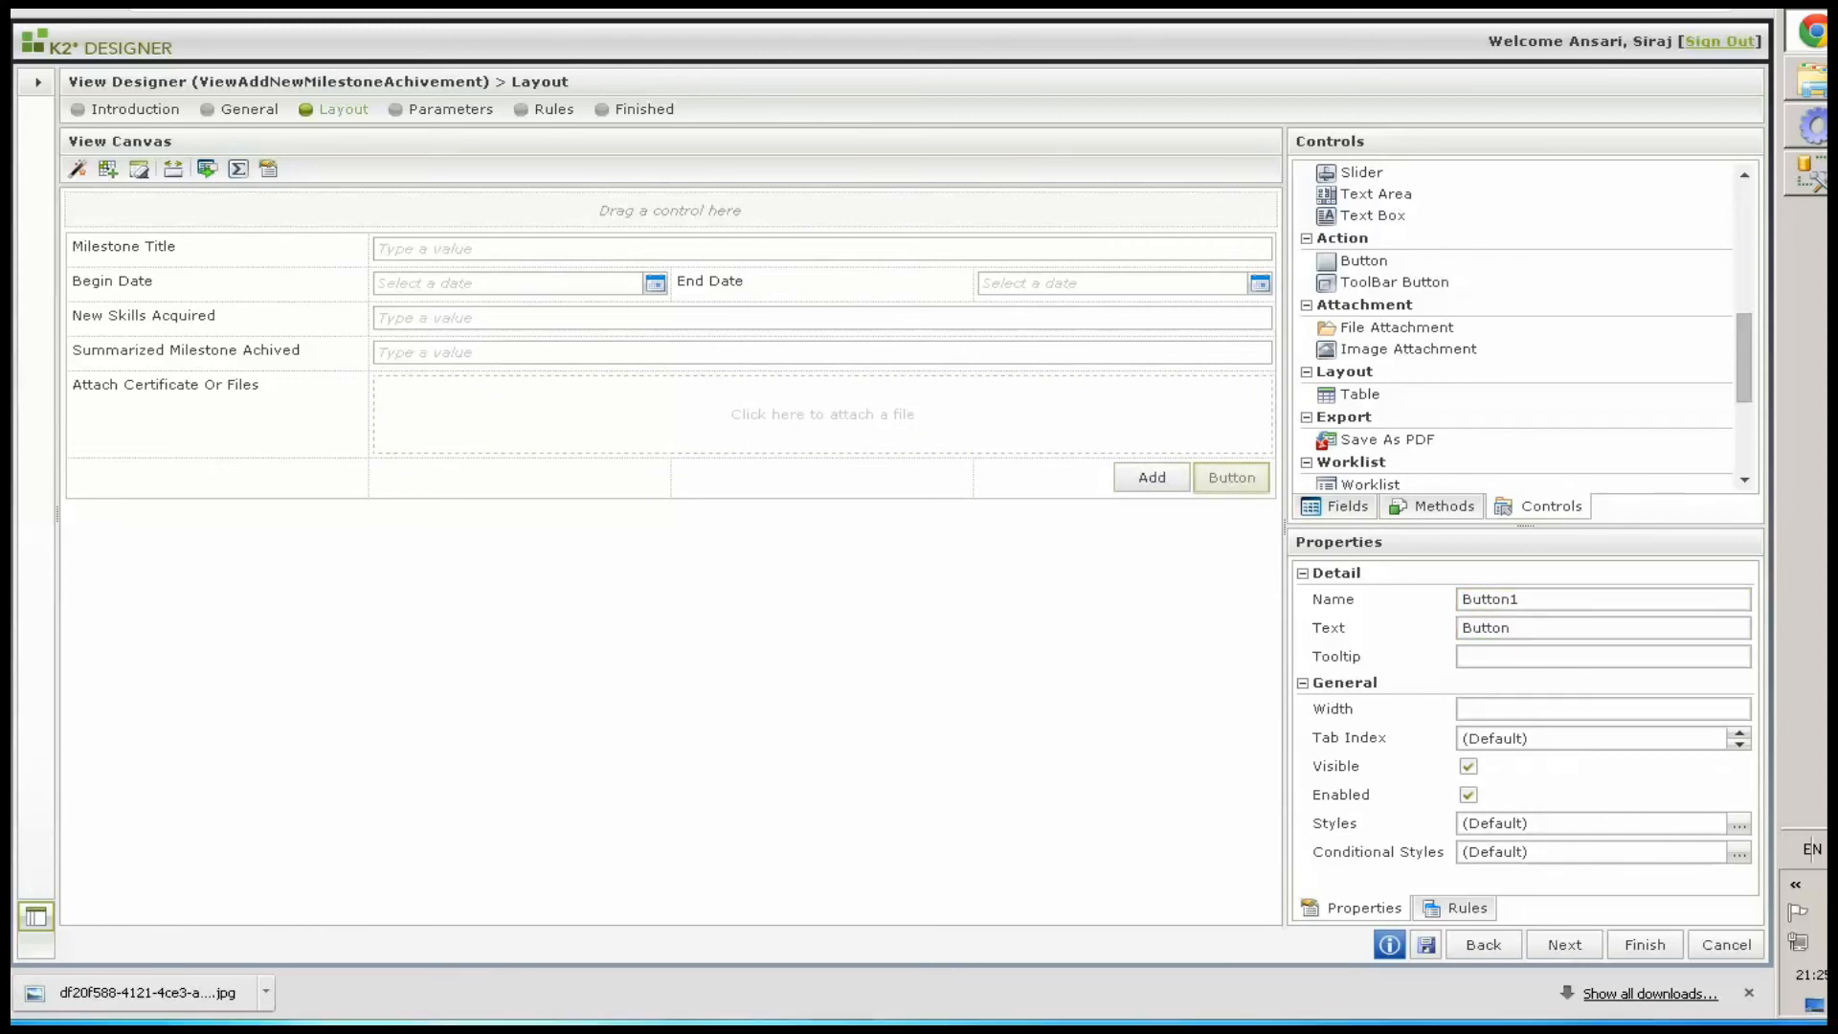
{"action": "left_click", "coordinate": [1562, 597]}
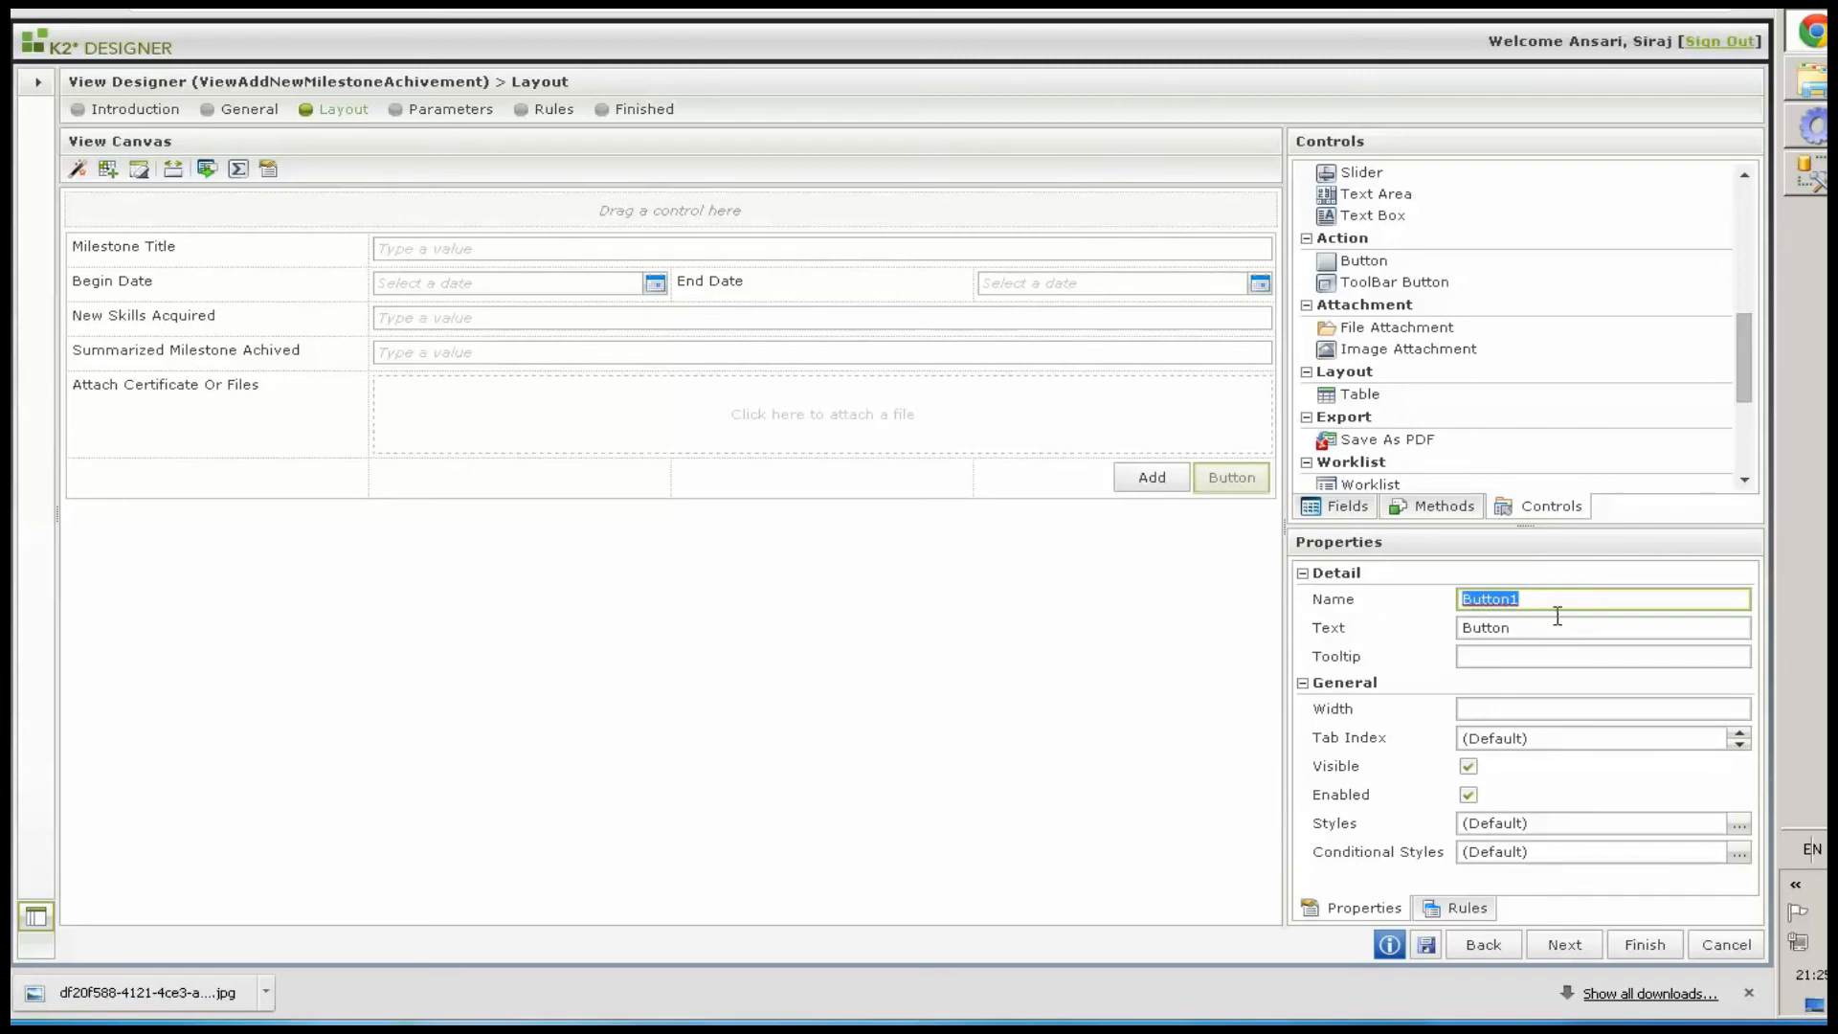
{"action": "left_click", "coordinate": [1558, 632]}
{"action": "type", "text": "Close"}
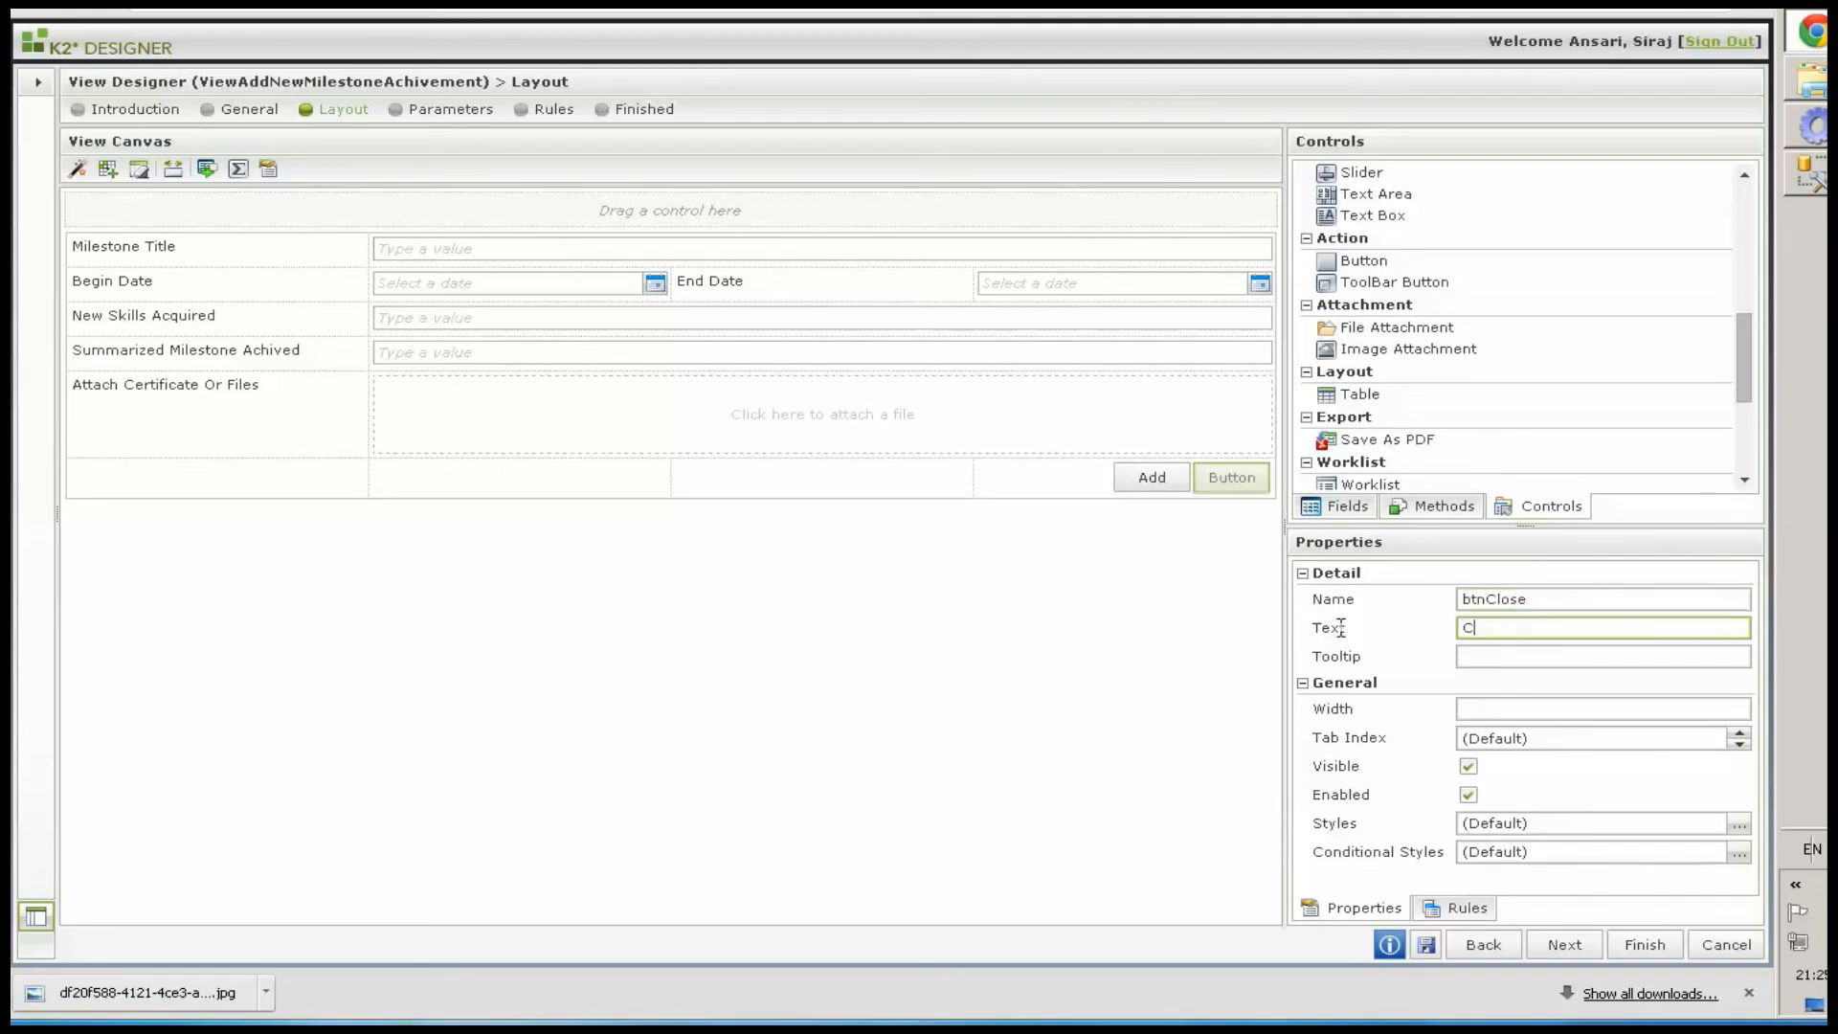
Change the New Skills Acquired text box into a Picker control
{"action": "left_click", "coordinate": [561, 326]}
{"action": "left_click", "coordinate": [237, 169]}
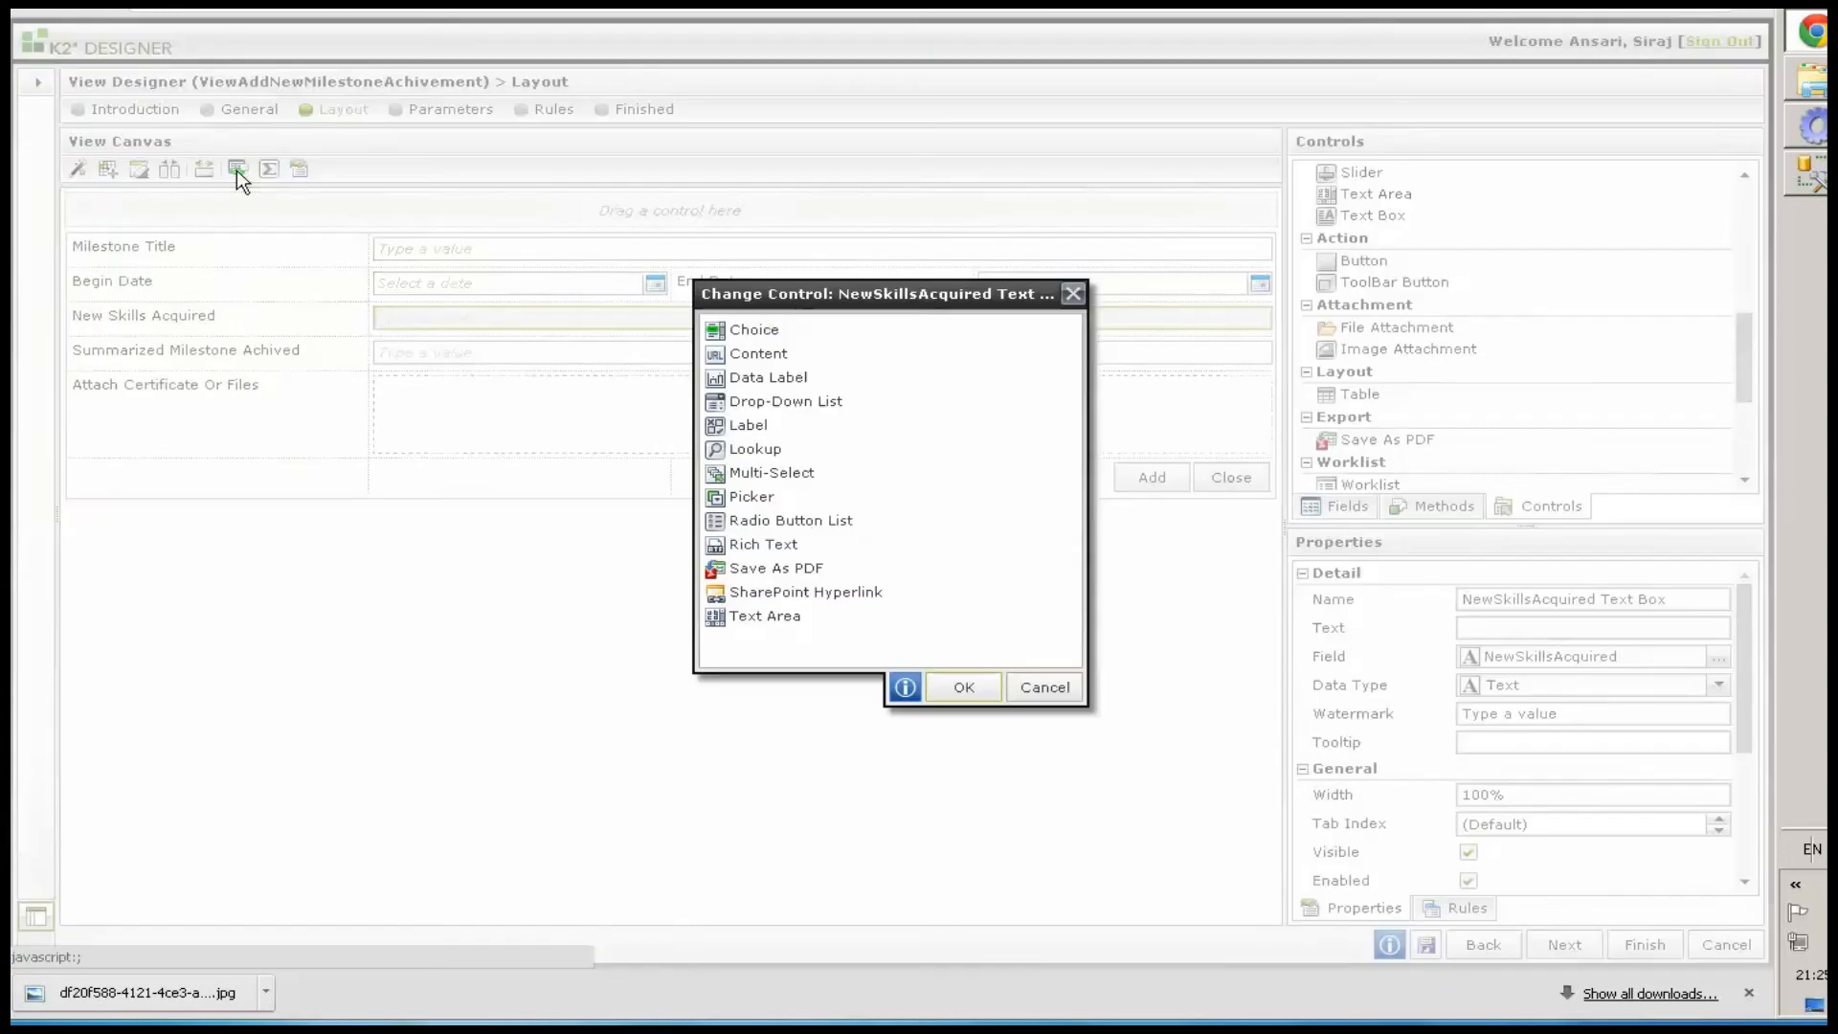
{"action": "left_click", "coordinate": [746, 475]}
{"action": "left_click", "coordinate": [750, 496]}
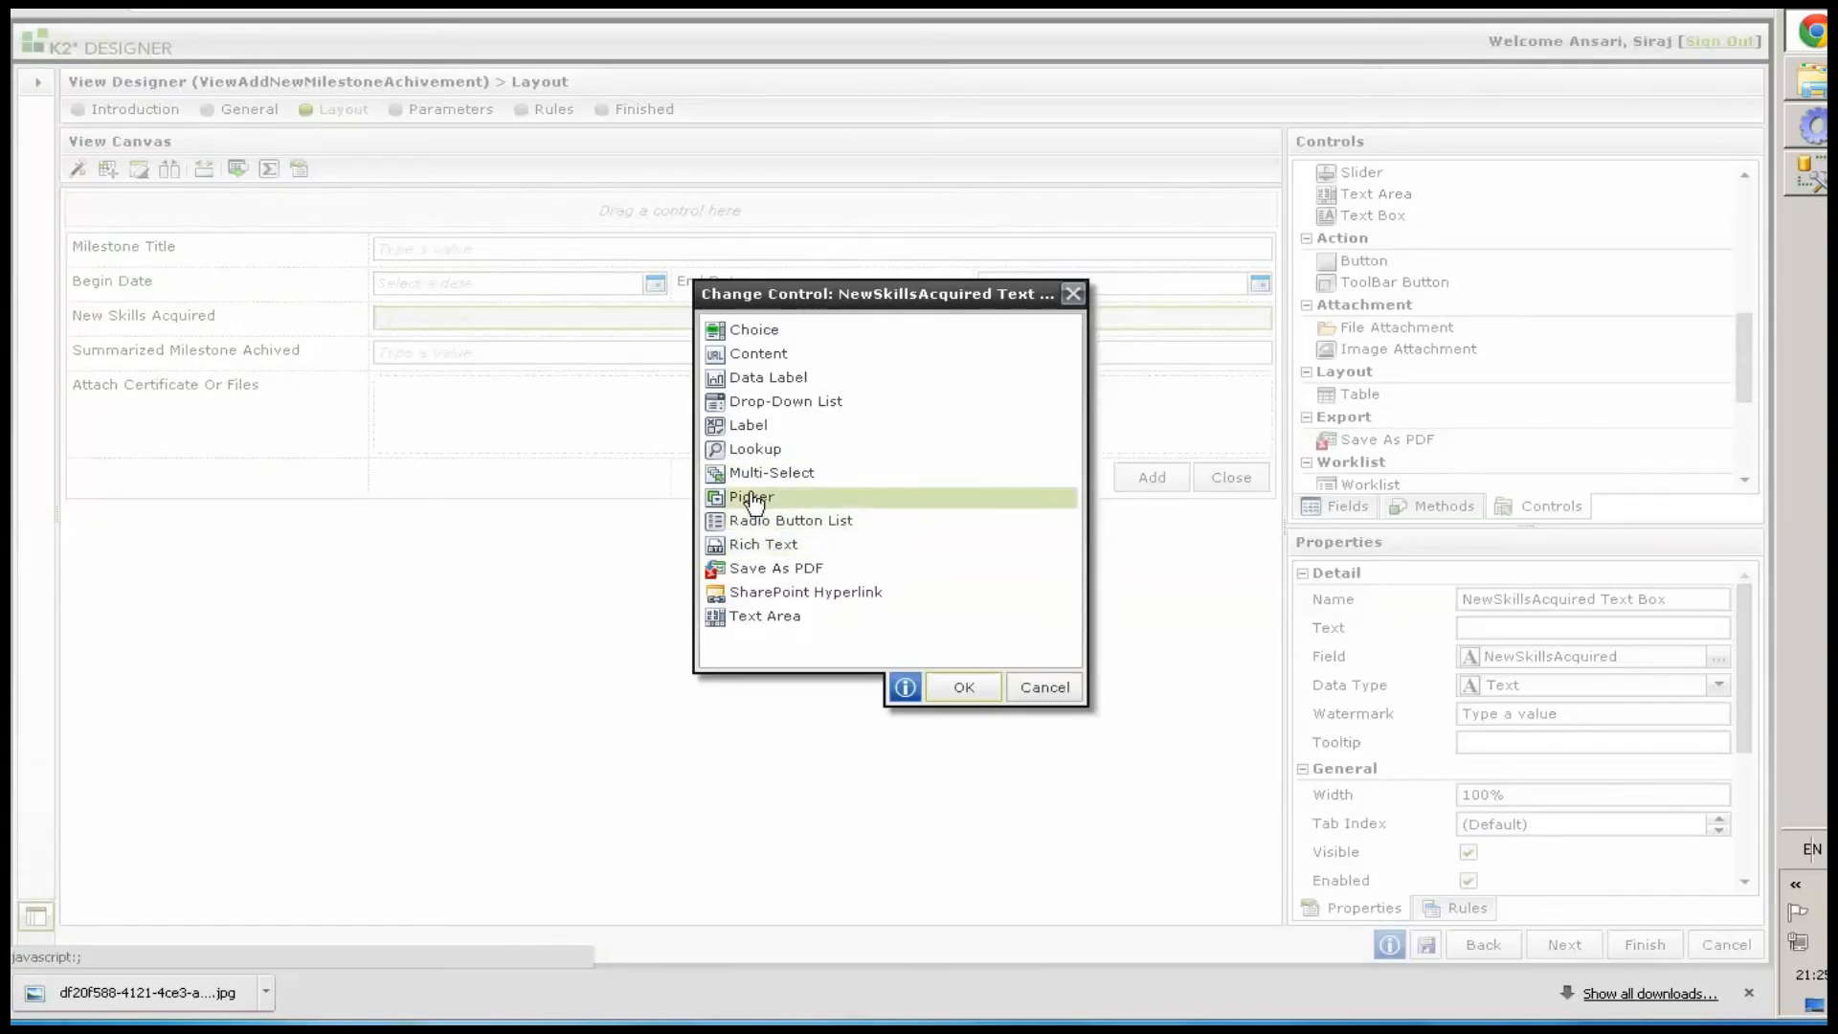
{"action": "left_click", "coordinate": [964, 687]}
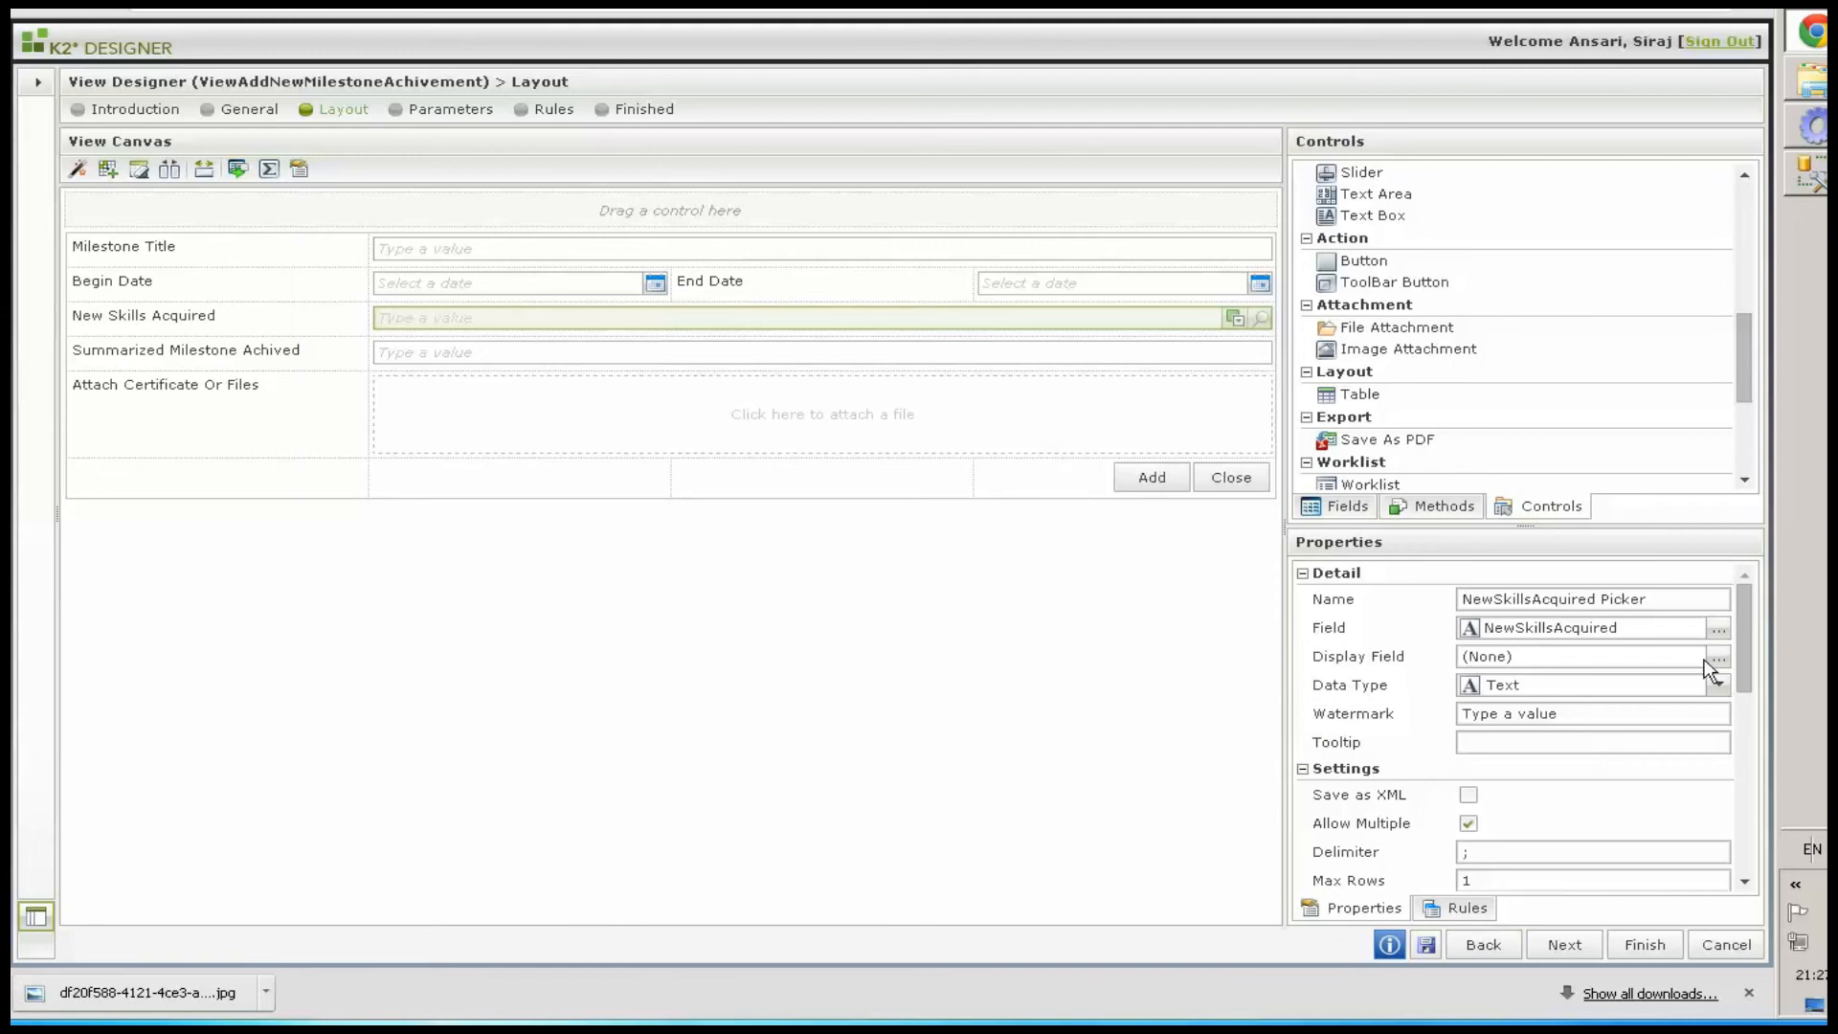
Configure the picker's data source to the SkillMaster SmartObject from TESTING > AIS
{"action": "left_click_drag", "start_coordinate": [1750, 628], "coordinate": [1748, 729]}
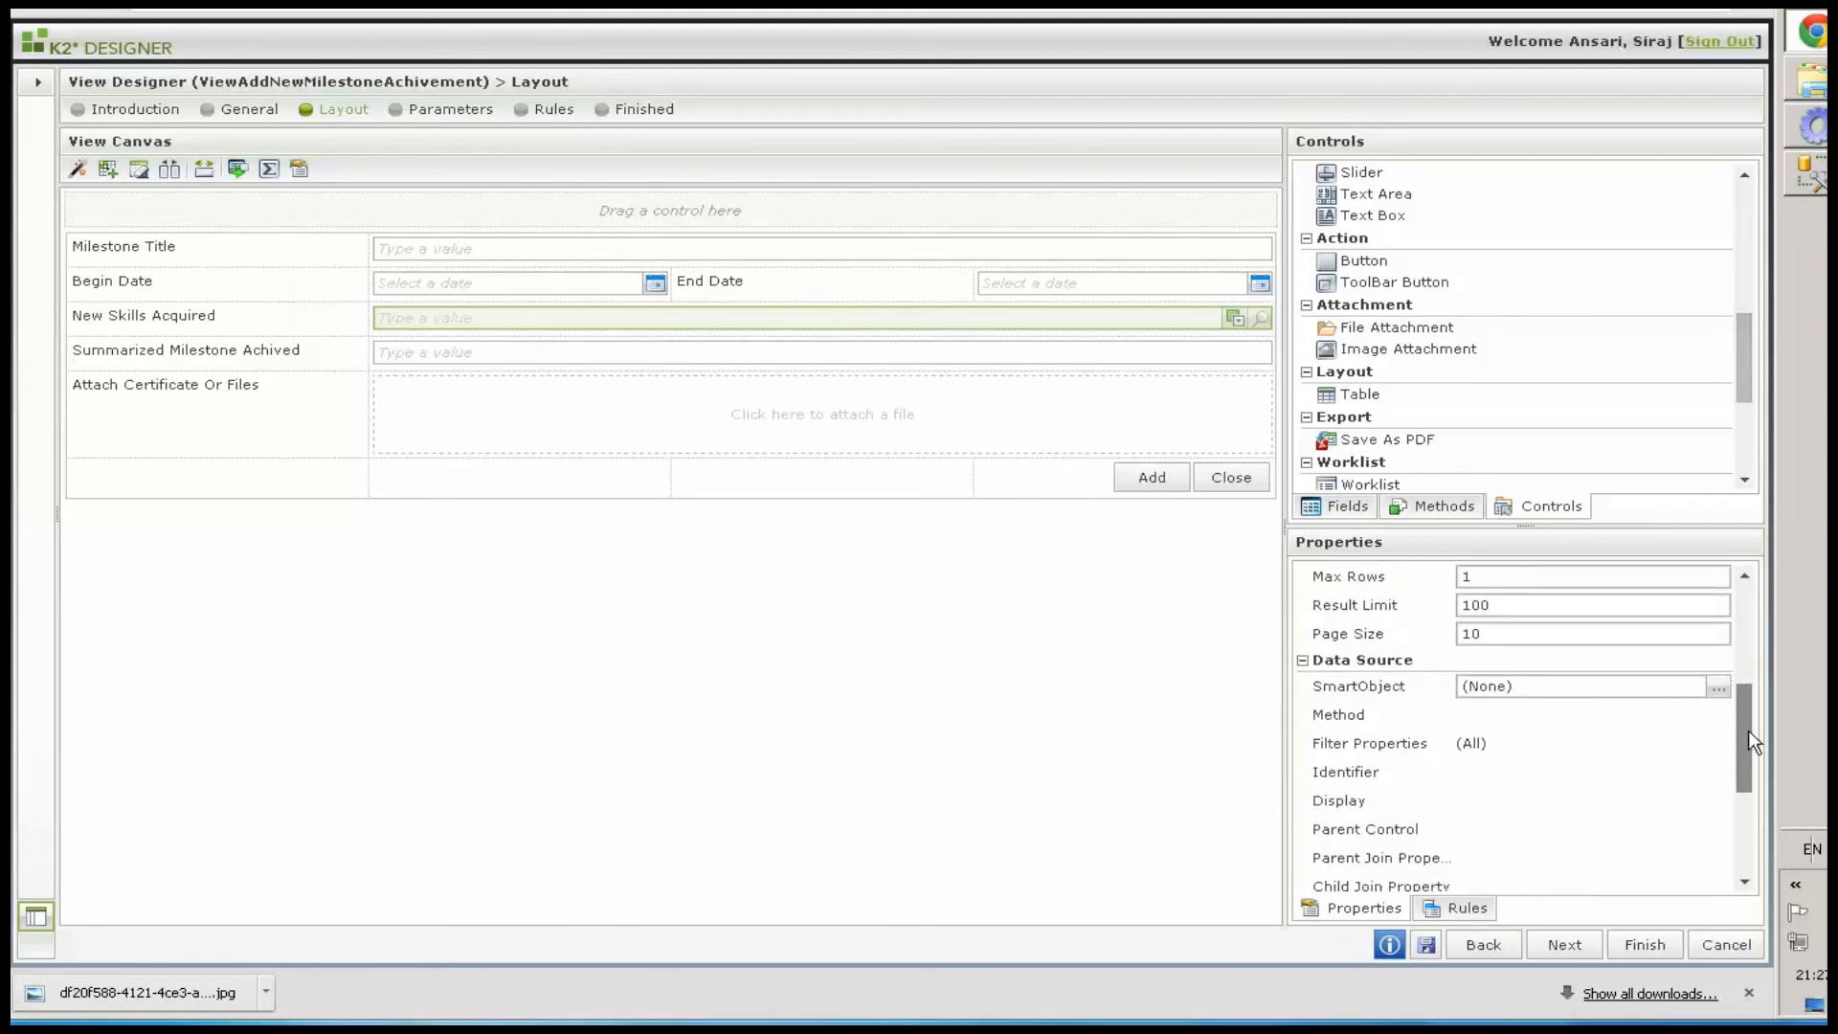
{"action": "left_click", "coordinate": [1718, 684]}
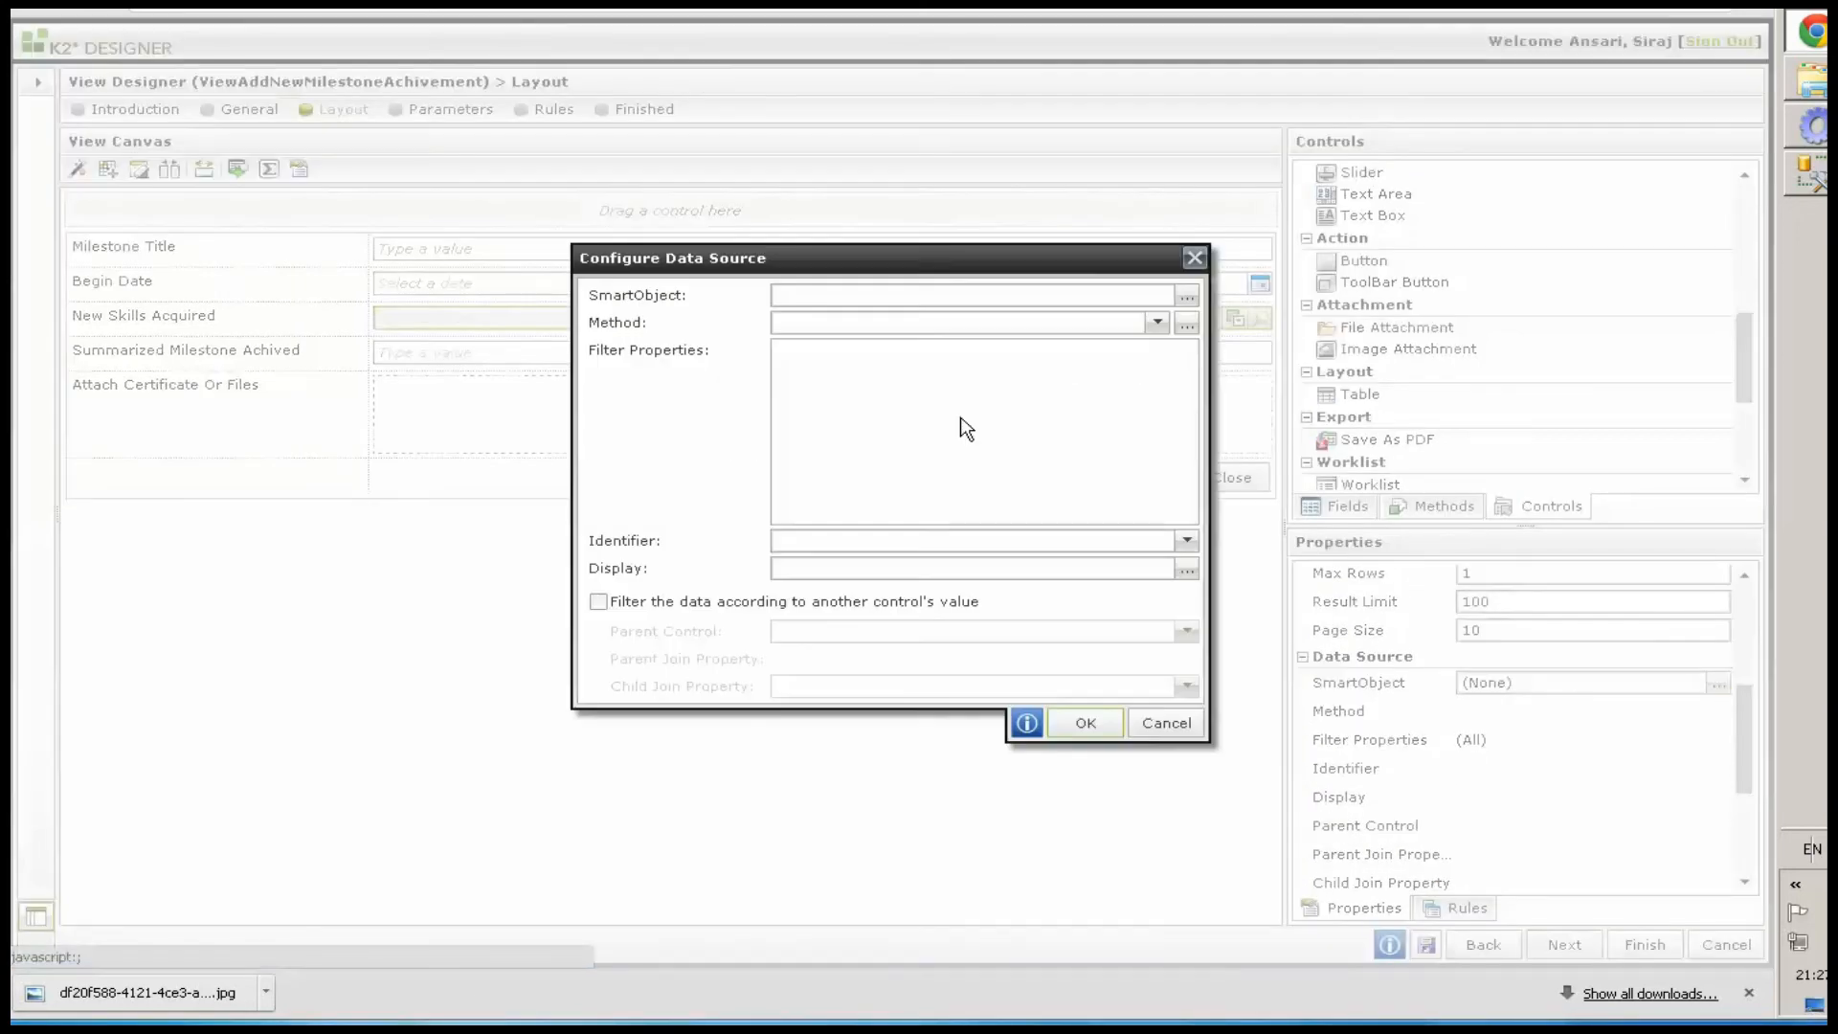
{"action": "left_click", "coordinate": [1187, 296]}
{"action": "left_click_drag", "start_coordinate": [1101, 418], "coordinate": [1095, 588]}
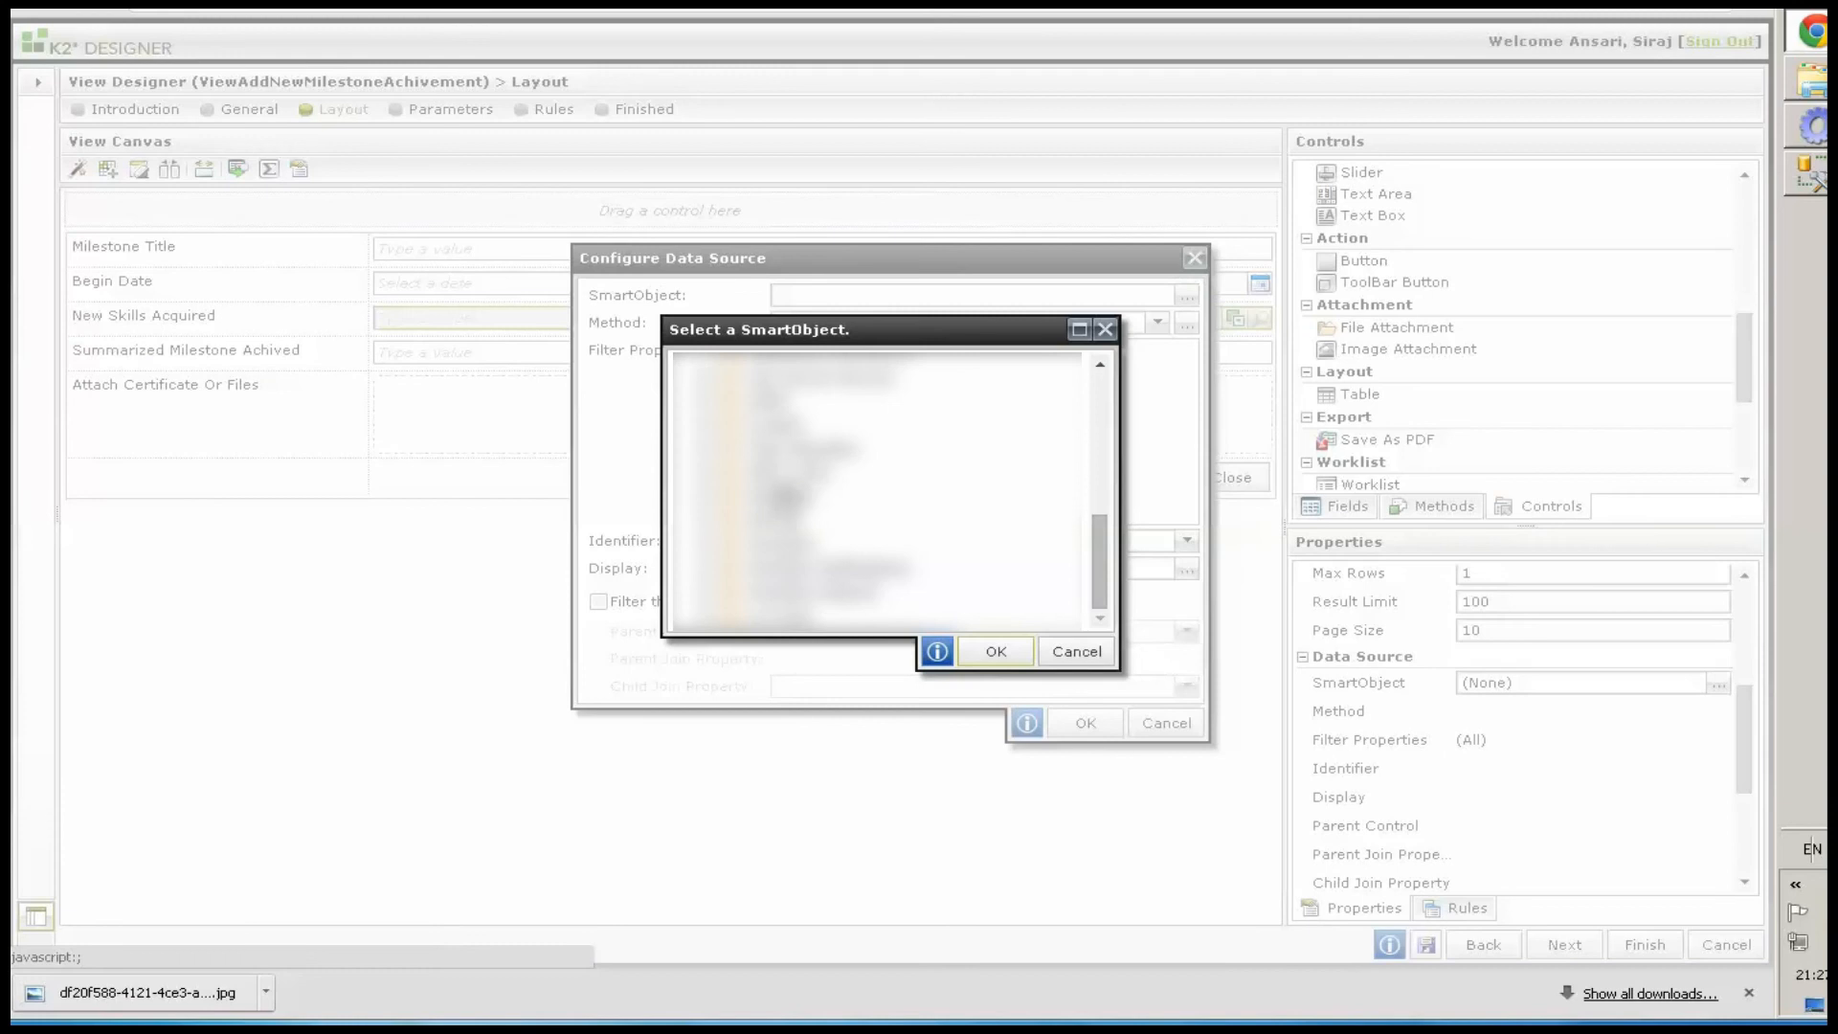
{"action": "left_click", "coordinate": [704, 498]}
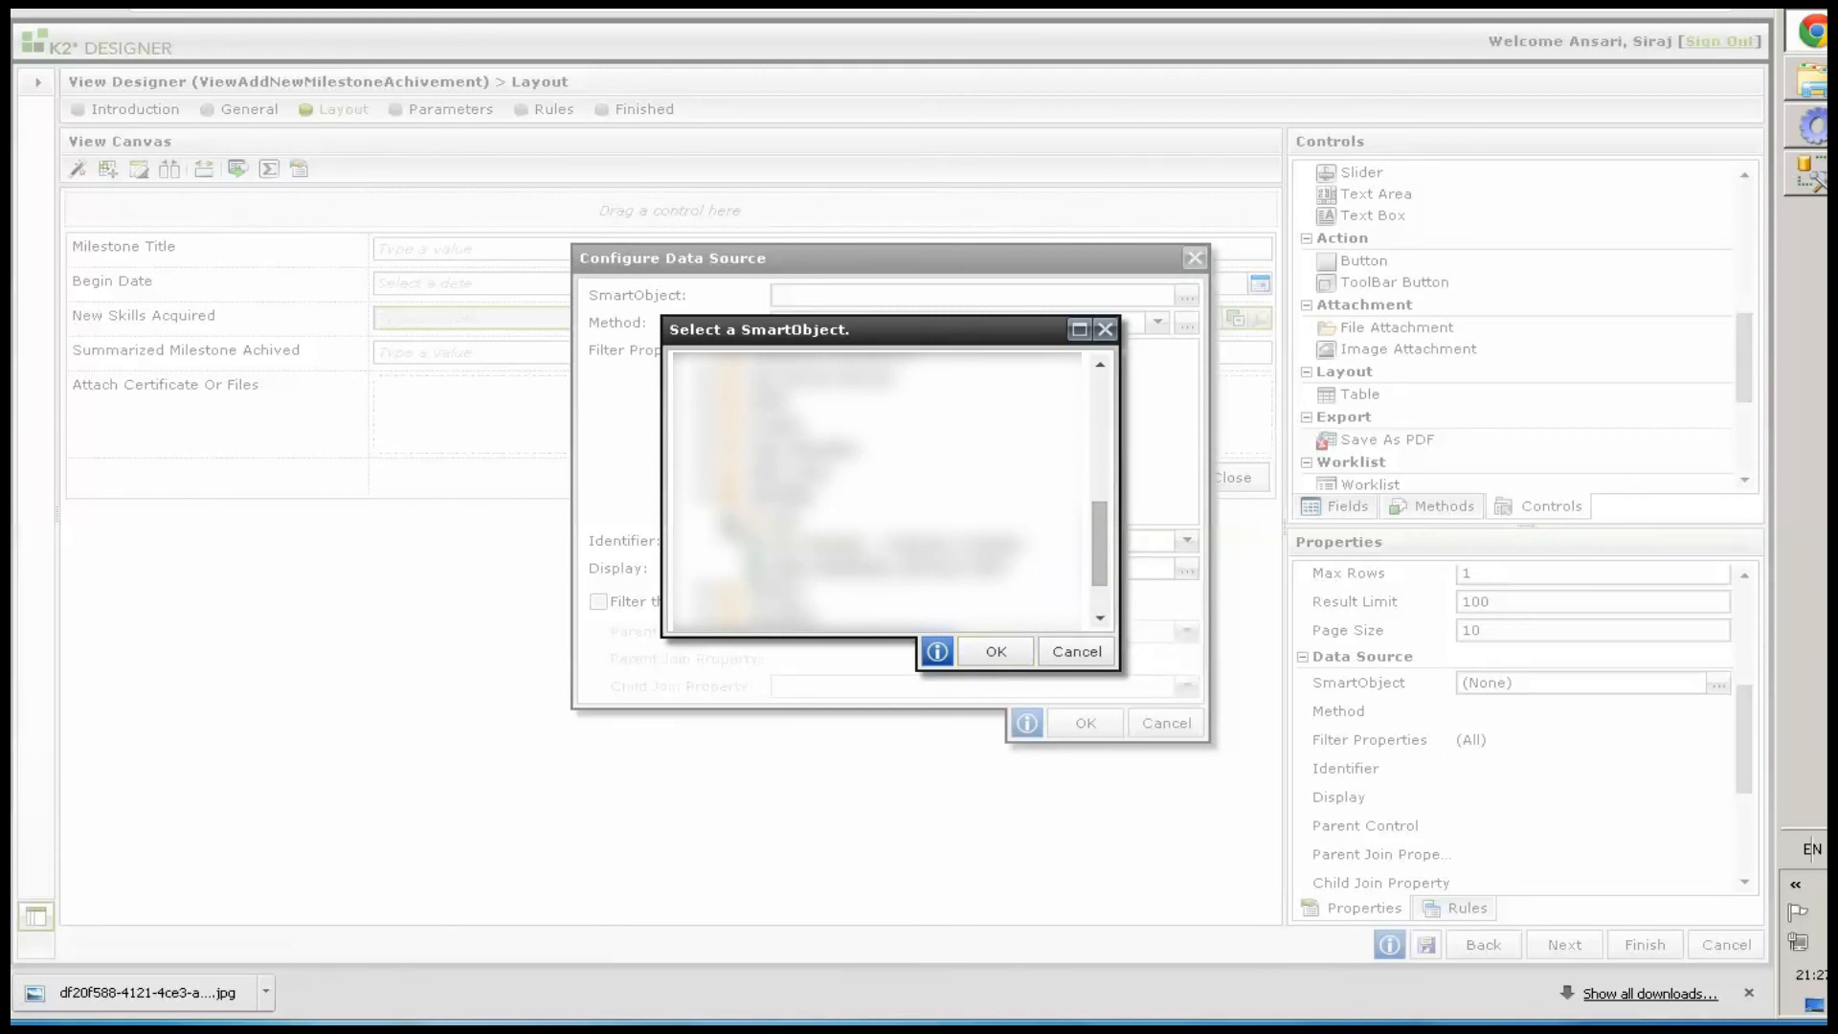
{"action": "left_click", "coordinate": [726, 521]}
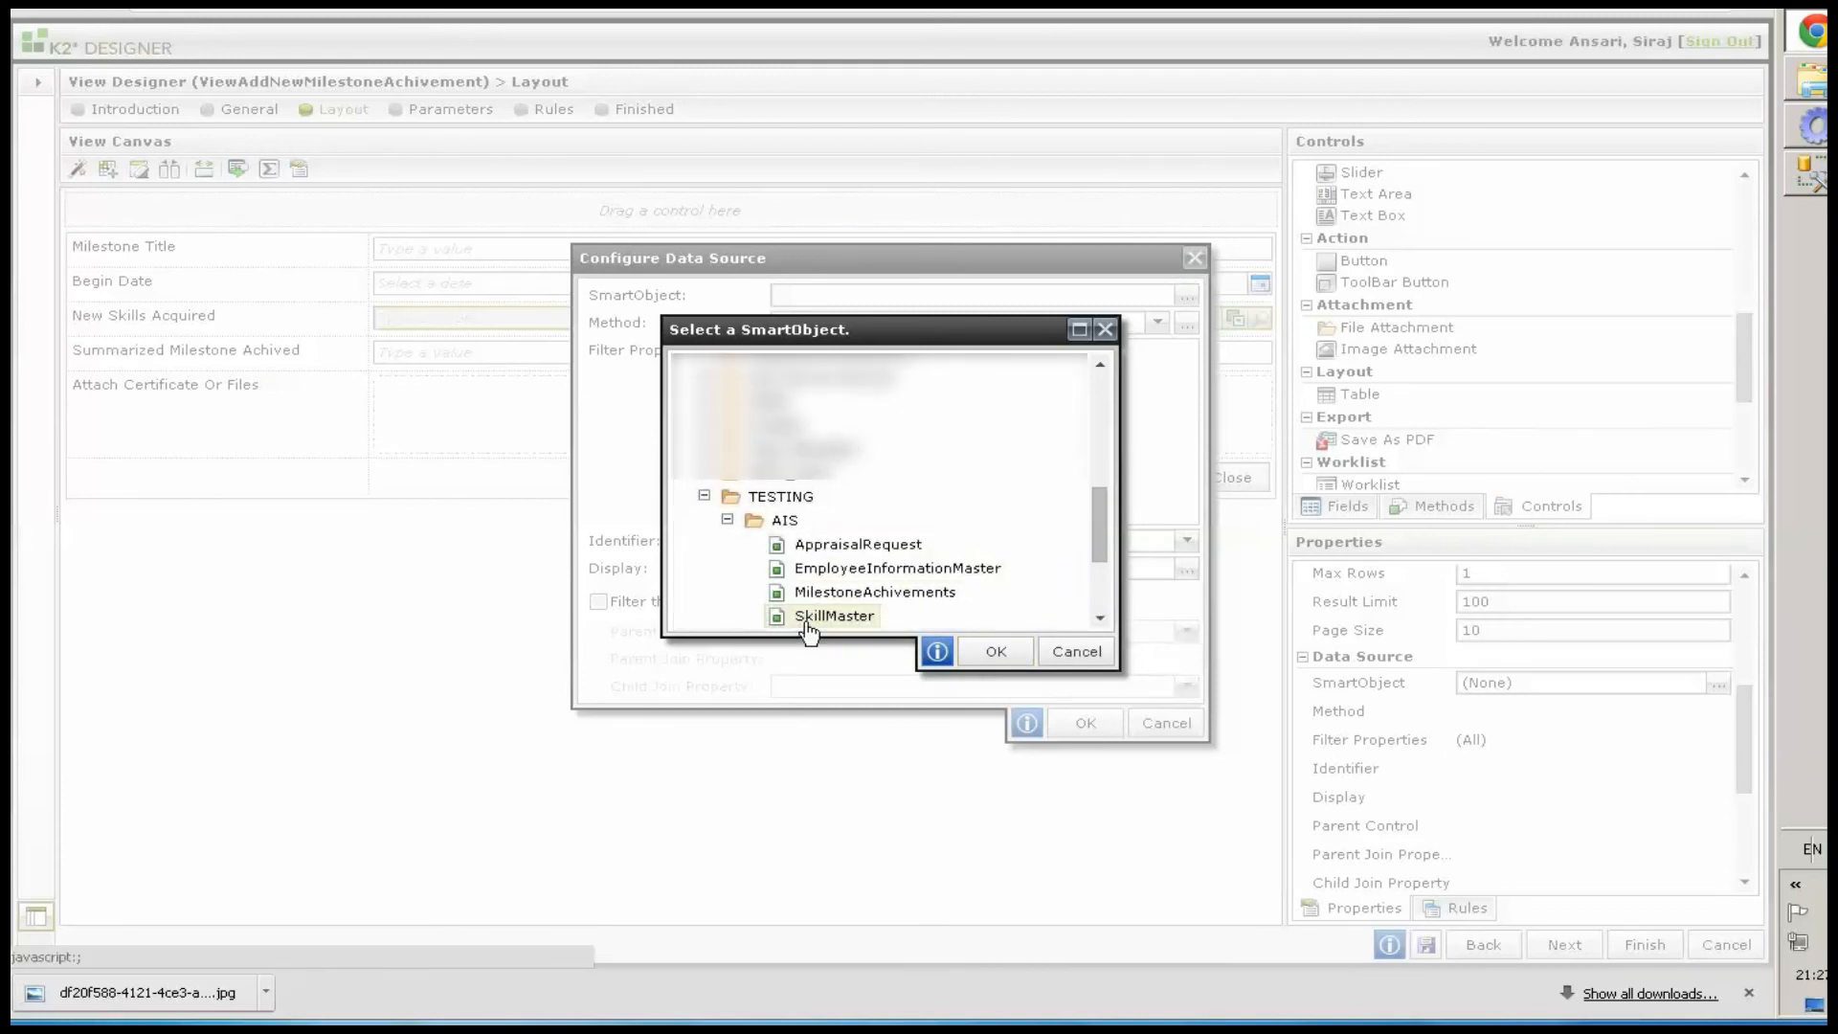
{"action": "left_click", "coordinate": [807, 622]}
{"action": "left_click", "coordinate": [995, 652]}
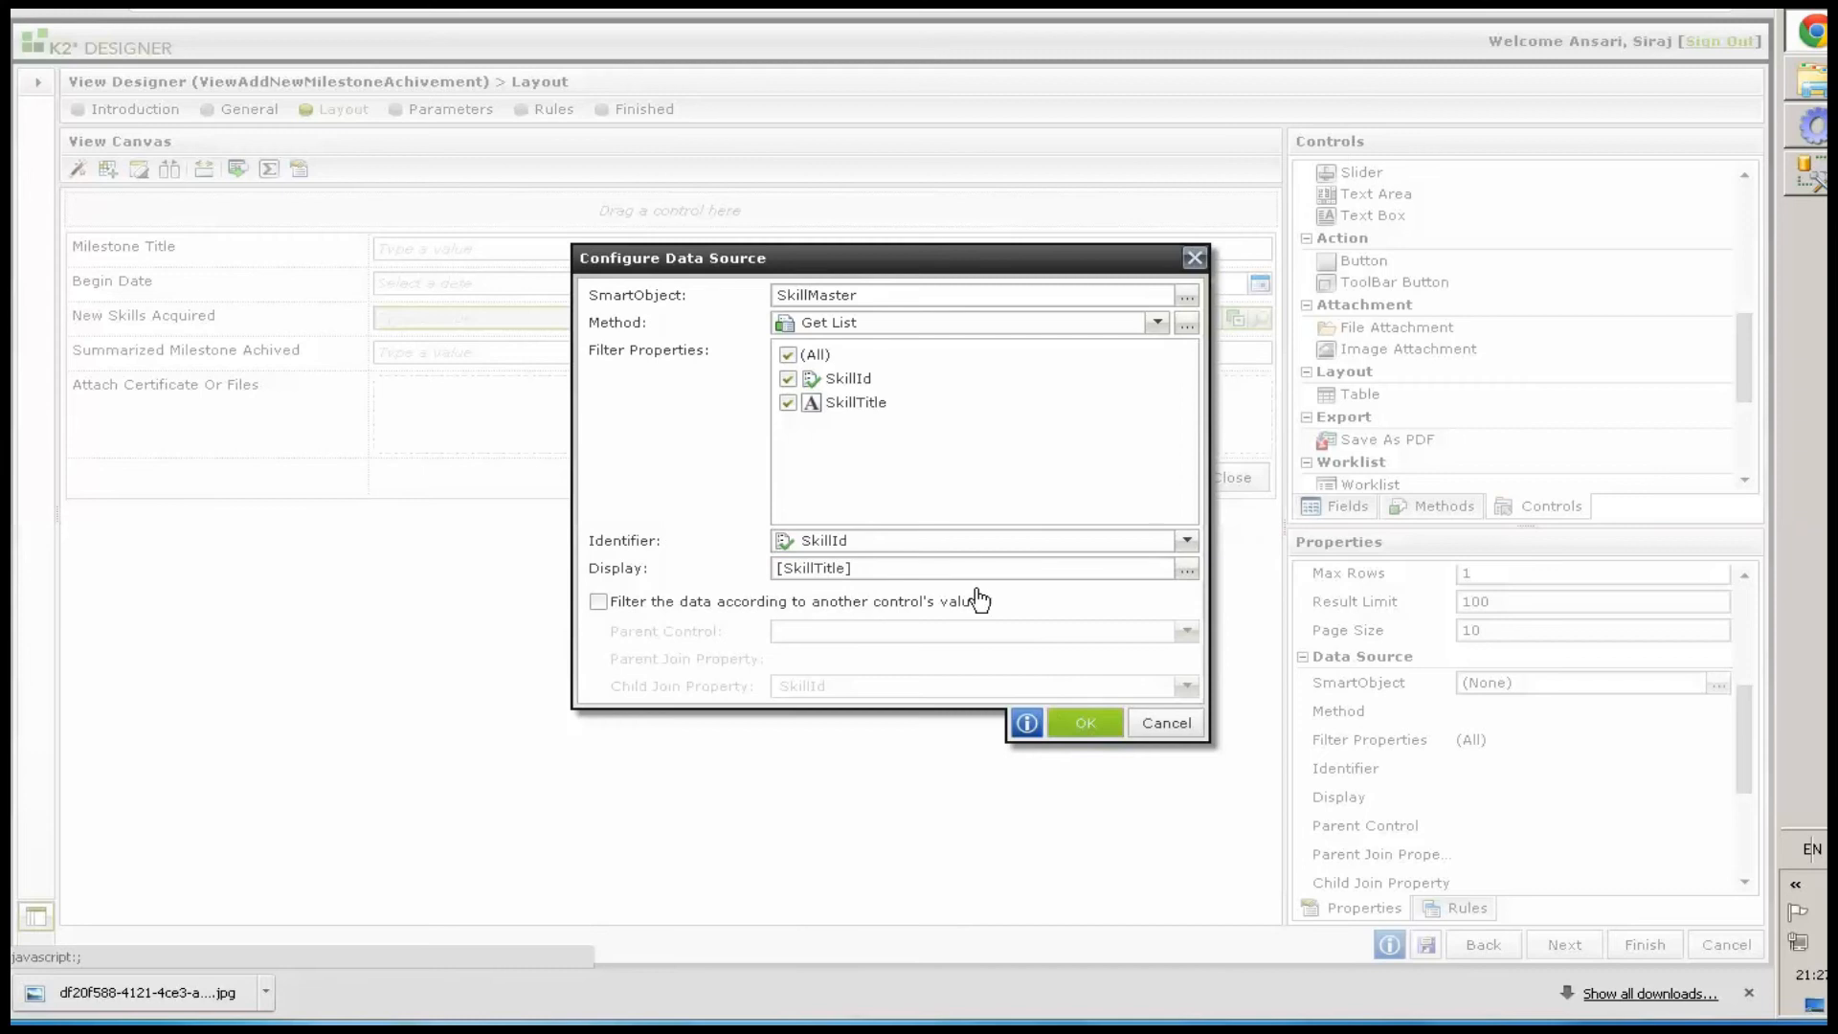
{"action": "left_click", "coordinate": [1084, 722]}
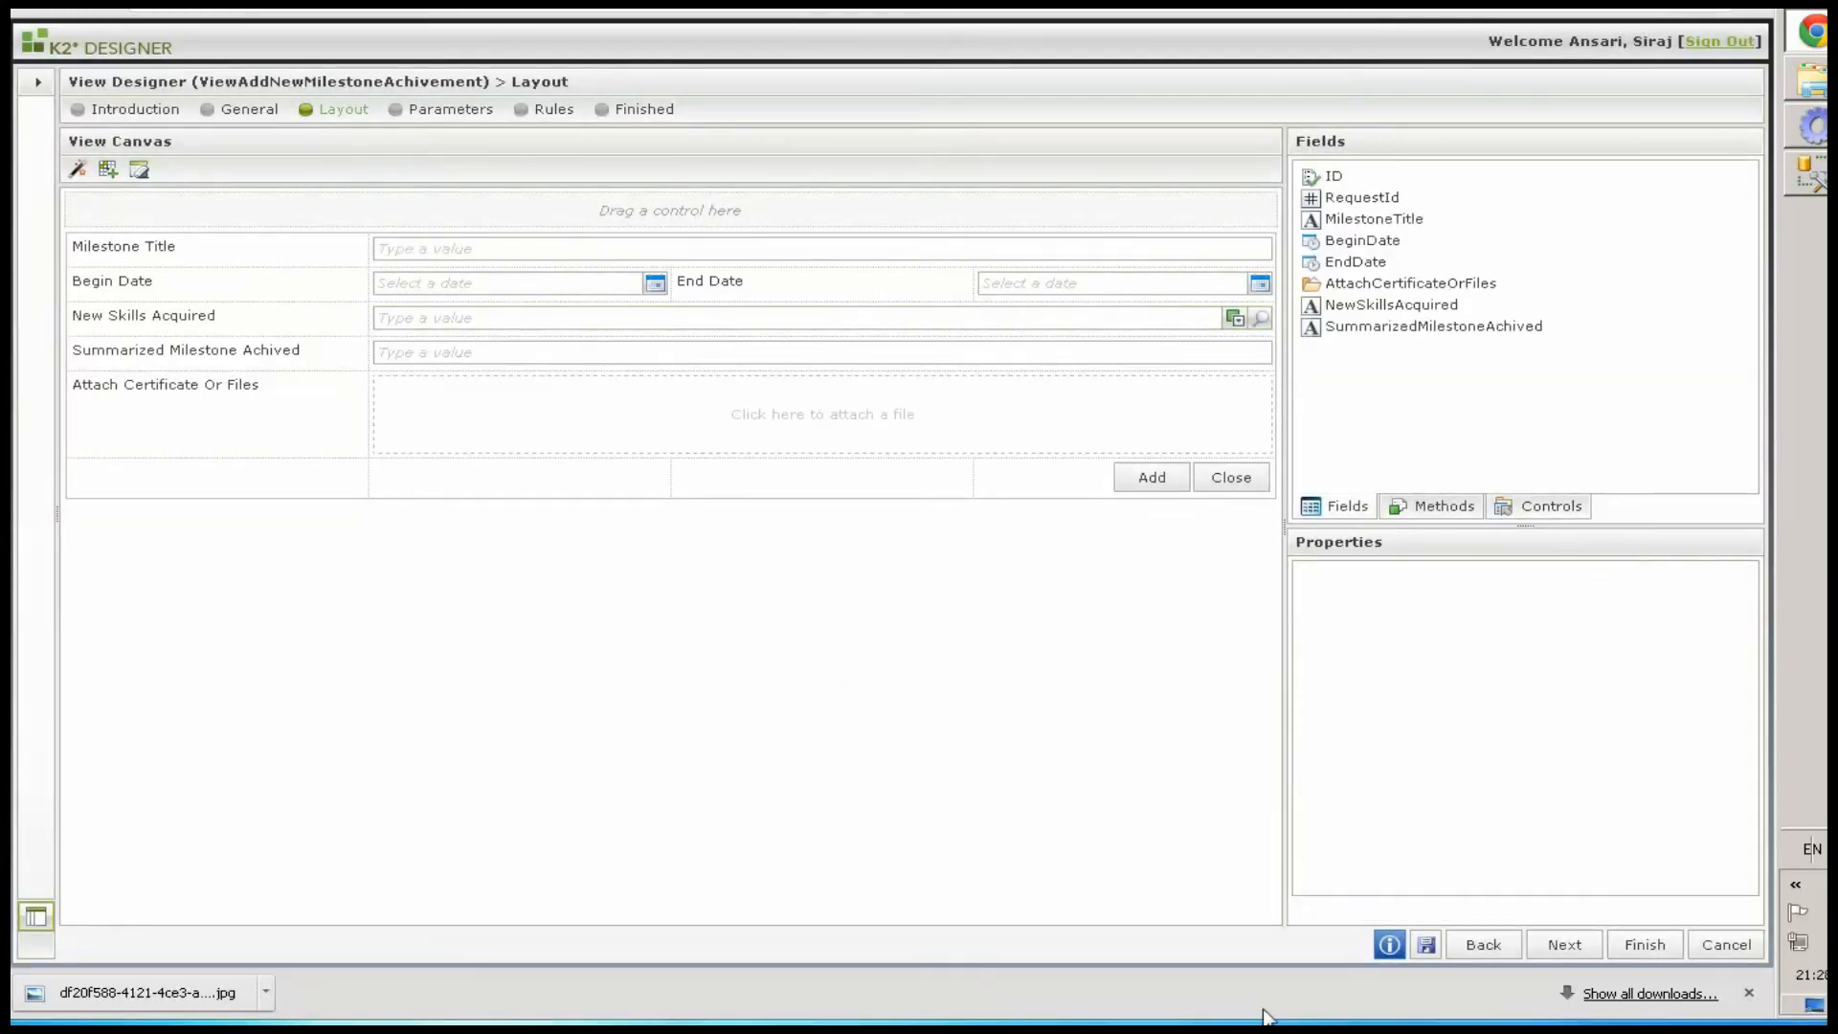
Open the view's runtime URL in a new browser tab to test it
{"action": "left_click", "coordinate": [1425, 944]}
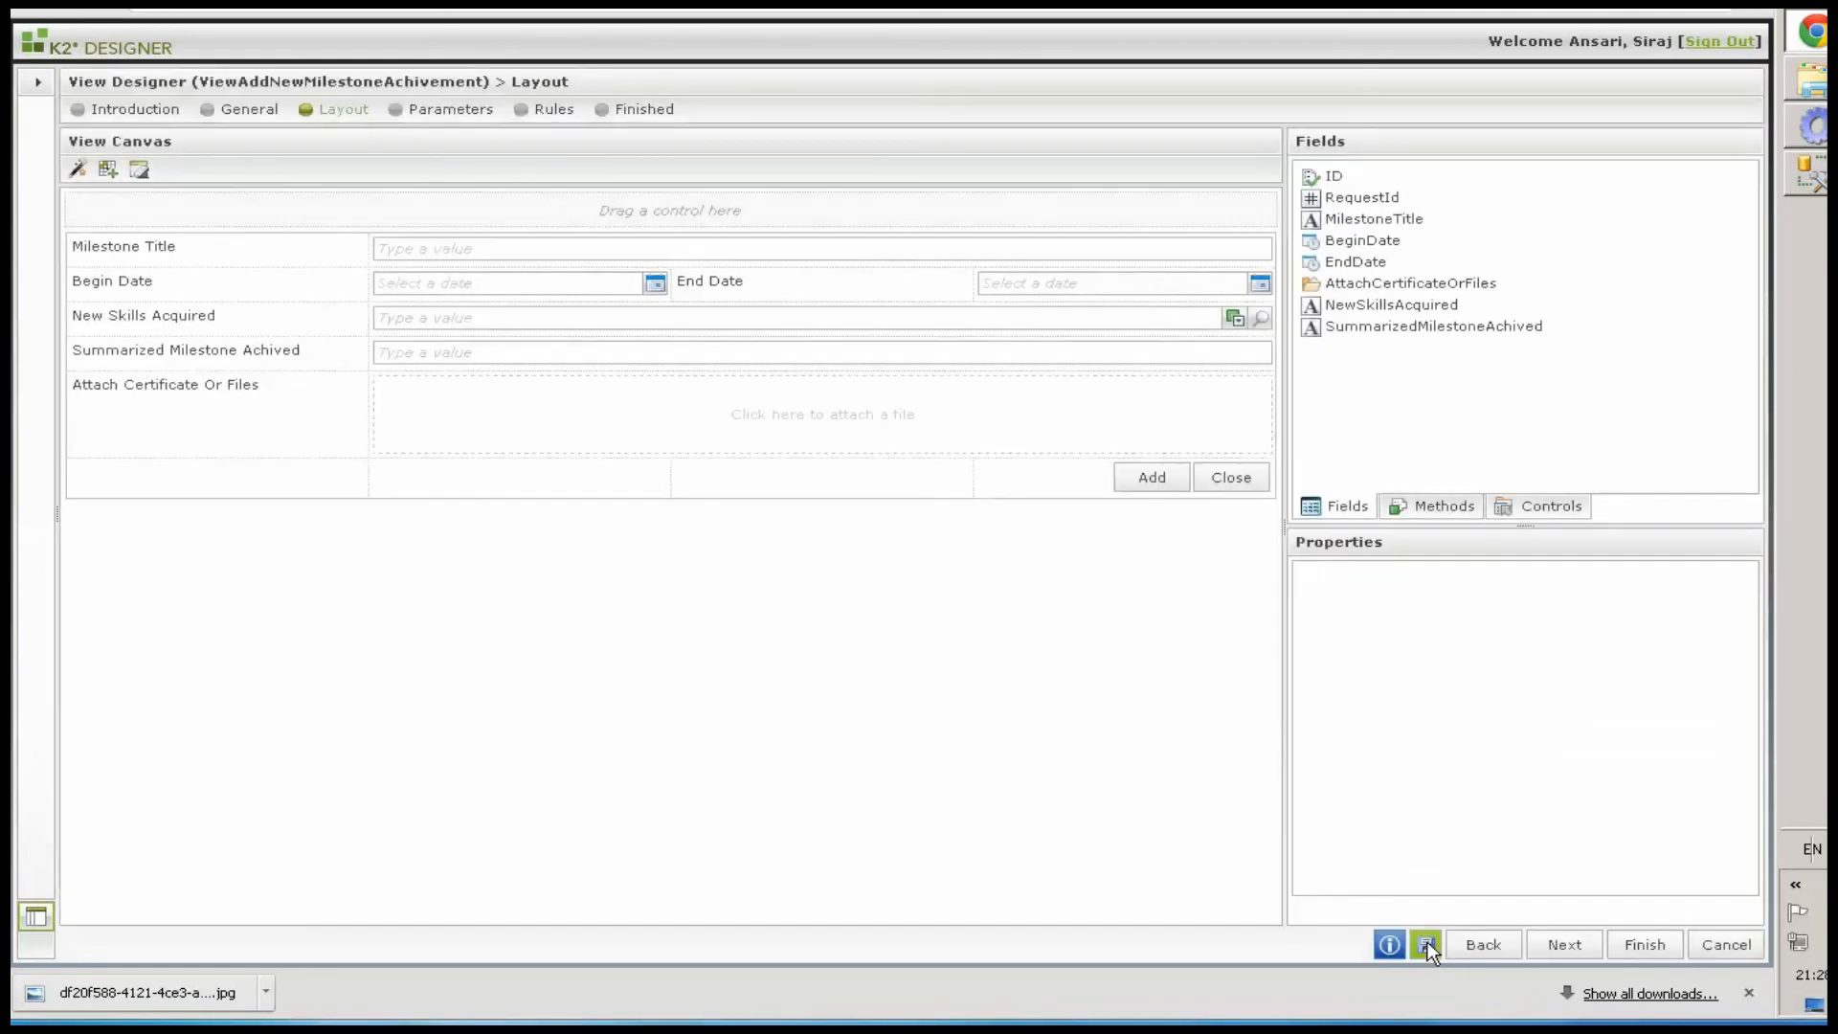
{"action": "key", "text": "ctrl+t"}
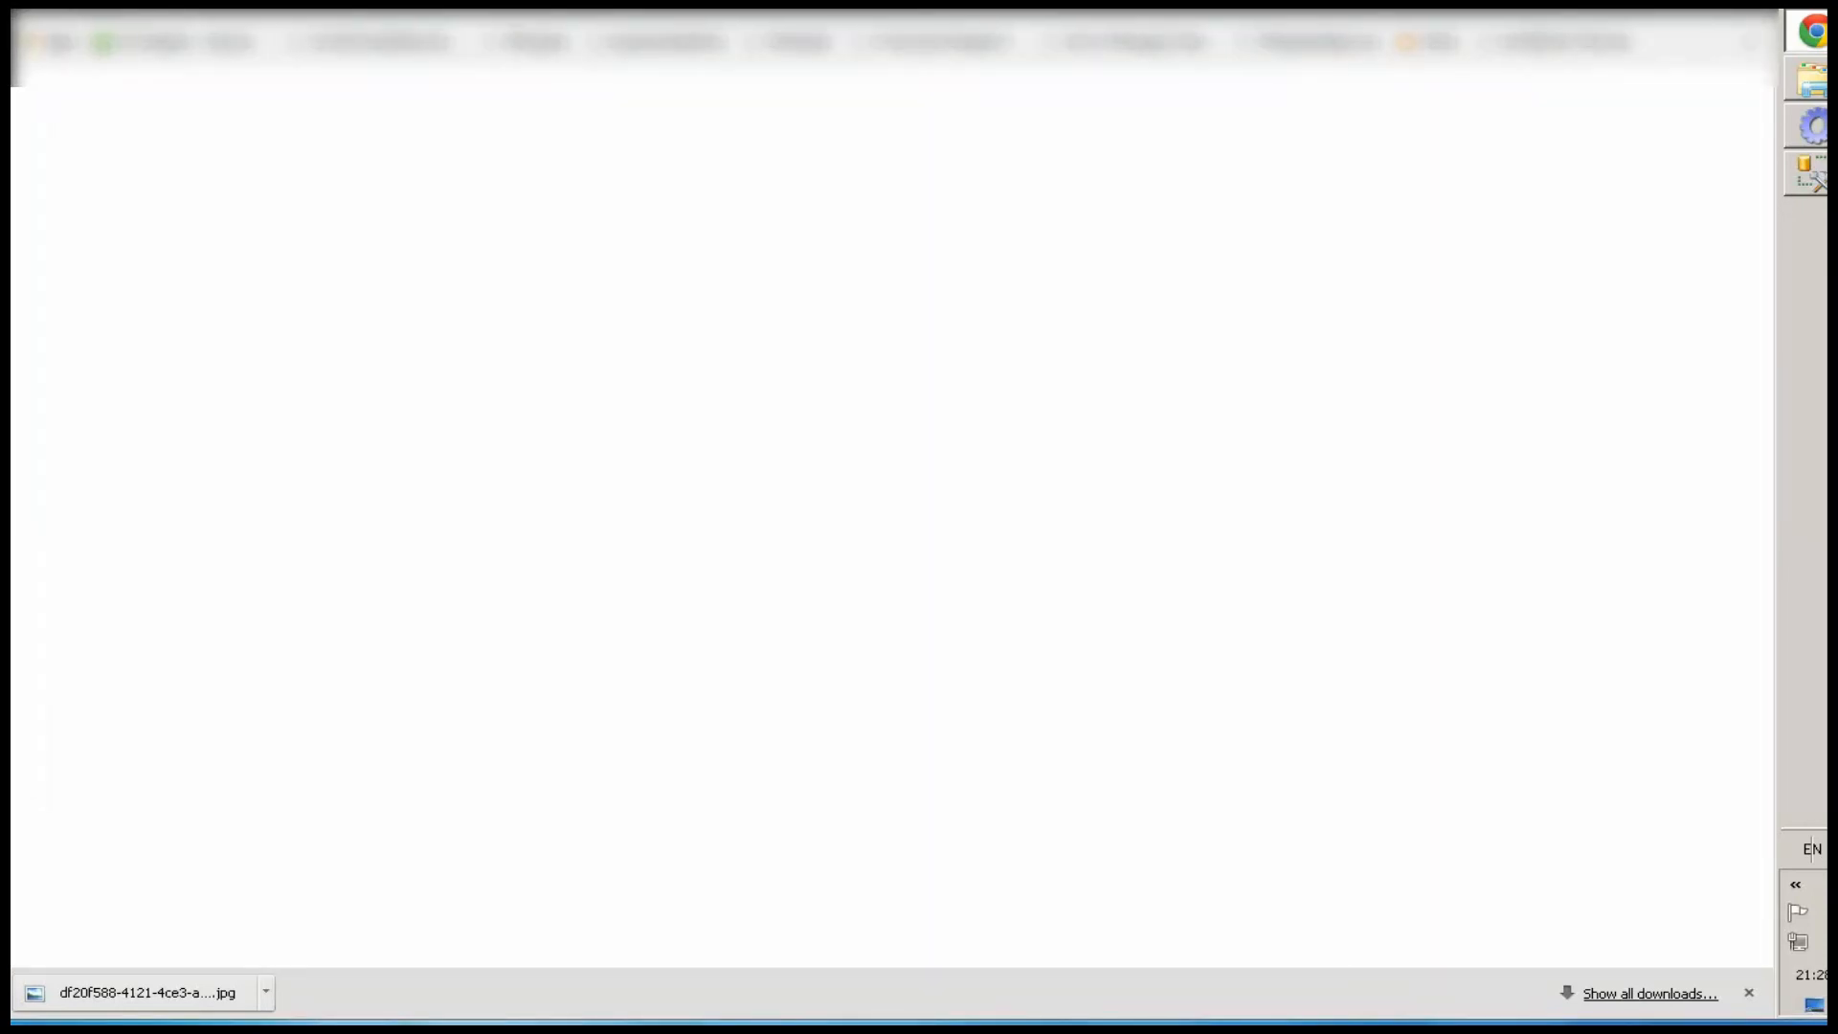
{"action": "key", "text": "ctrl+v"}
{"action": "key", "text": "Return"}
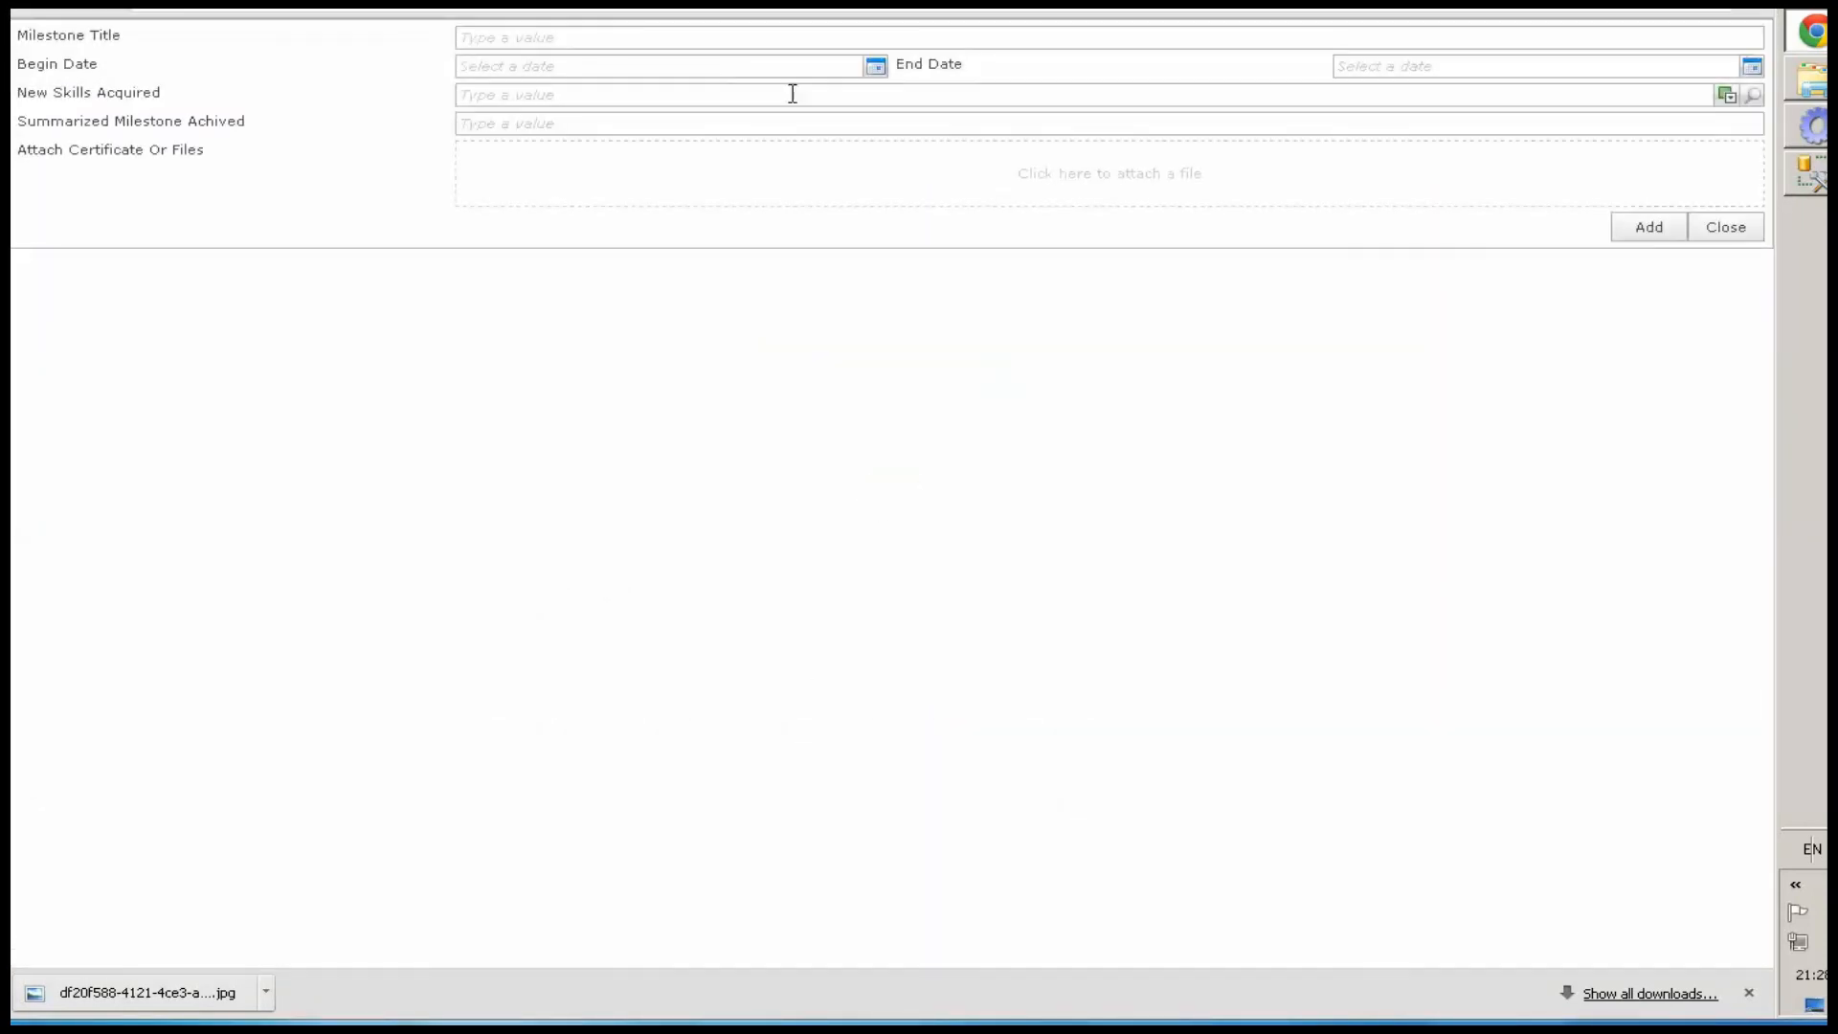
Attach cert1.jpg as the certificate file and enter fsadfsadf as the milestone title
{"action": "left_click", "coordinate": [1121, 178]}
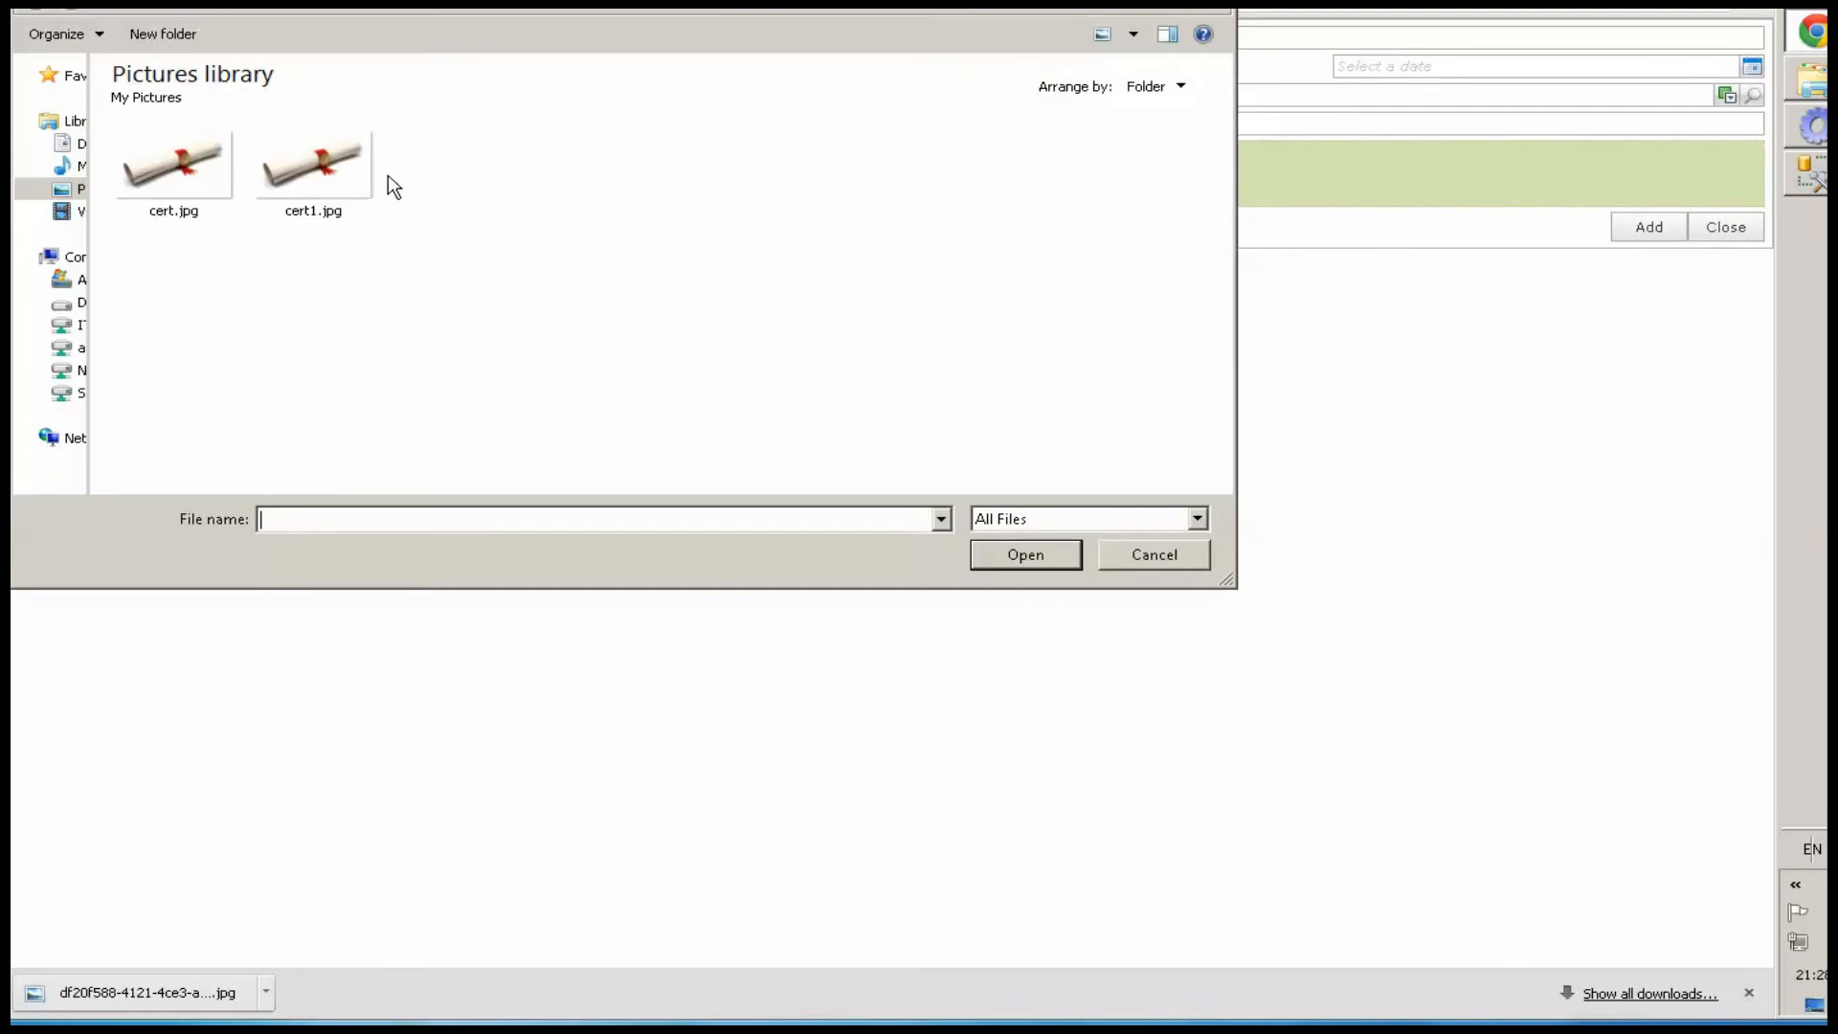
{"action": "left_click", "coordinate": [367, 191]}
{"action": "left_click", "coordinate": [986, 553]}
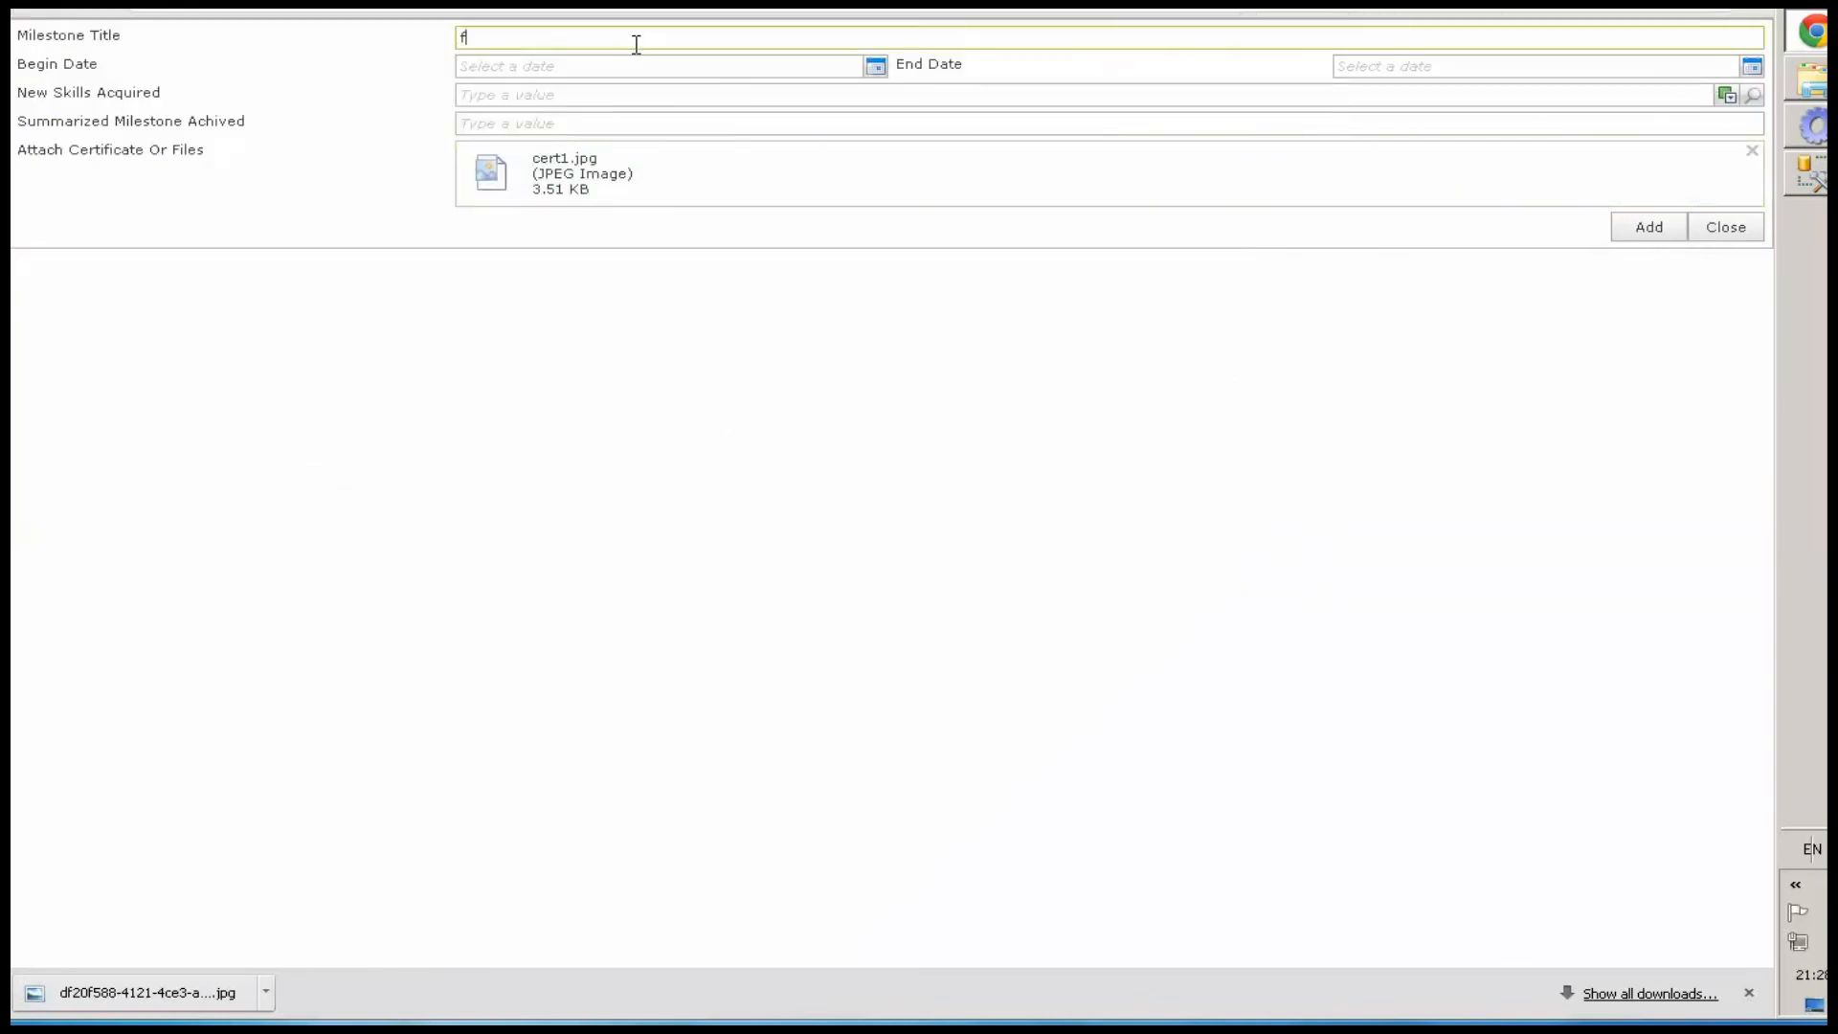
Pick 11/18/2014 as the begin date and 11/24/2014 as the end date
{"action": "left_click", "coordinate": [874, 67]}
{"action": "left_click", "coordinate": [721, 208]}
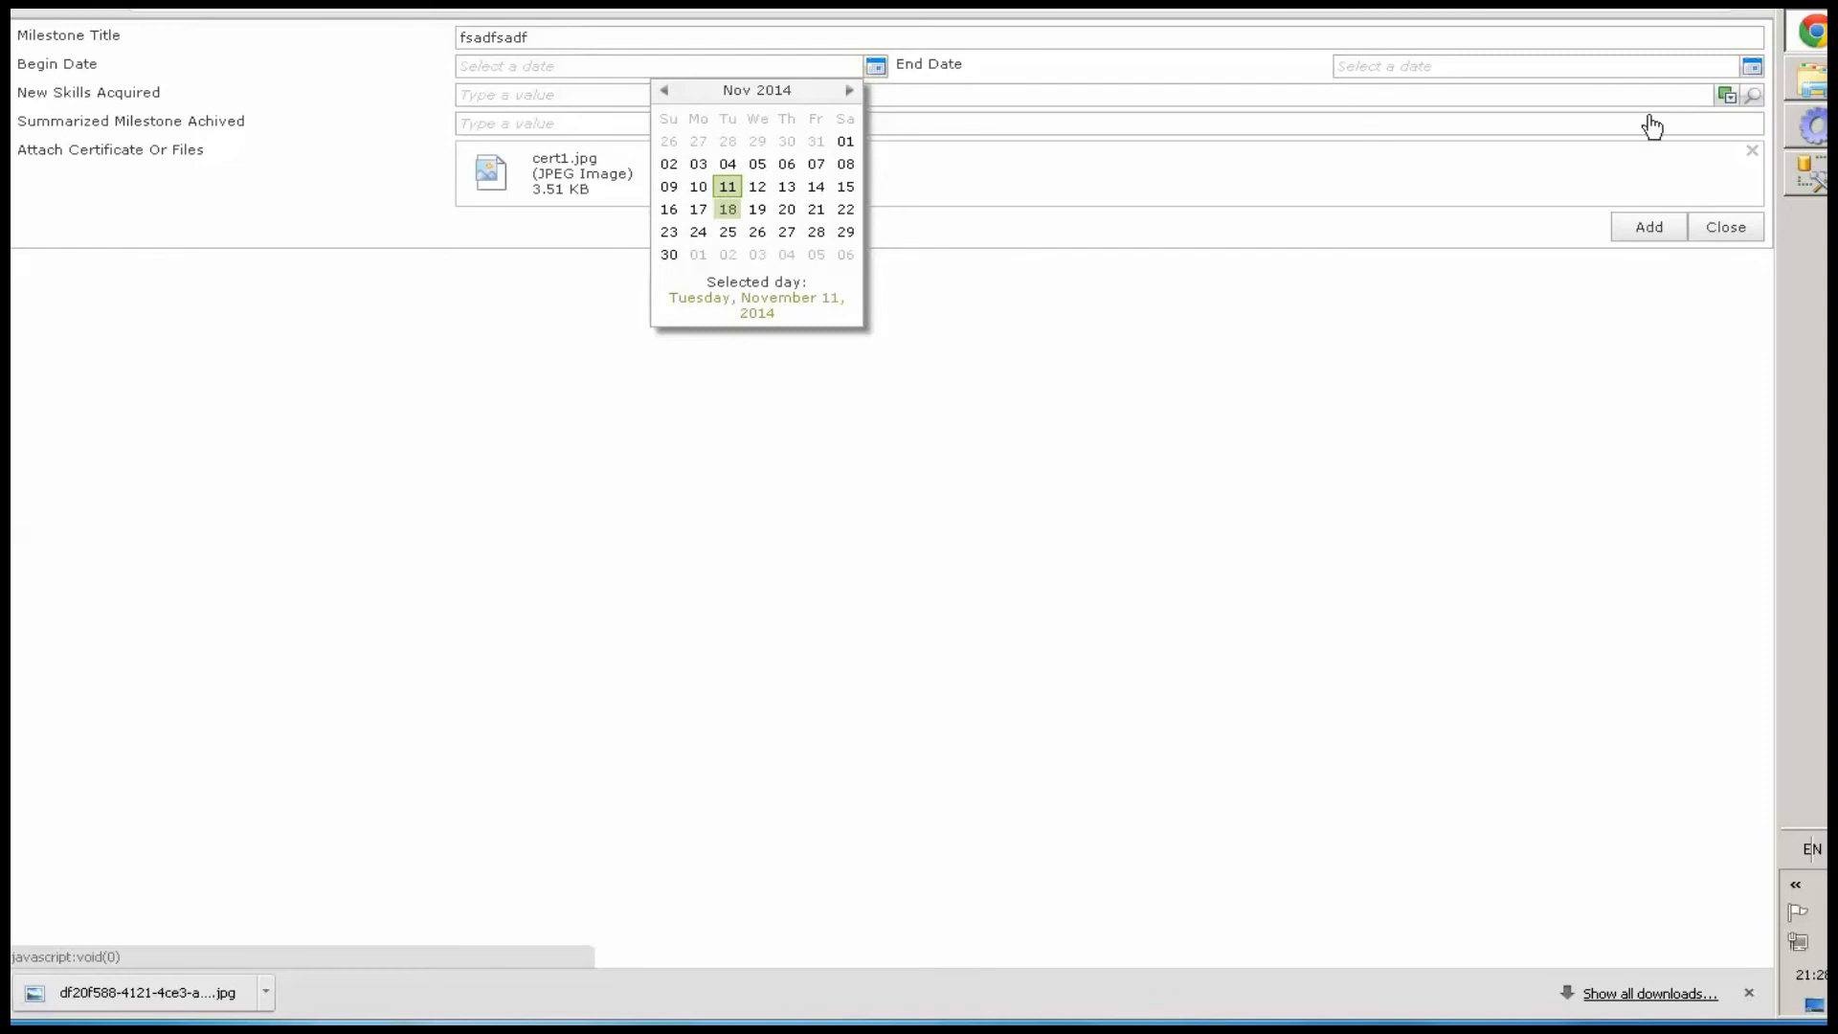
{"action": "left_click", "coordinate": [1752, 67]}
{"action": "left_click", "coordinate": [1570, 231]}
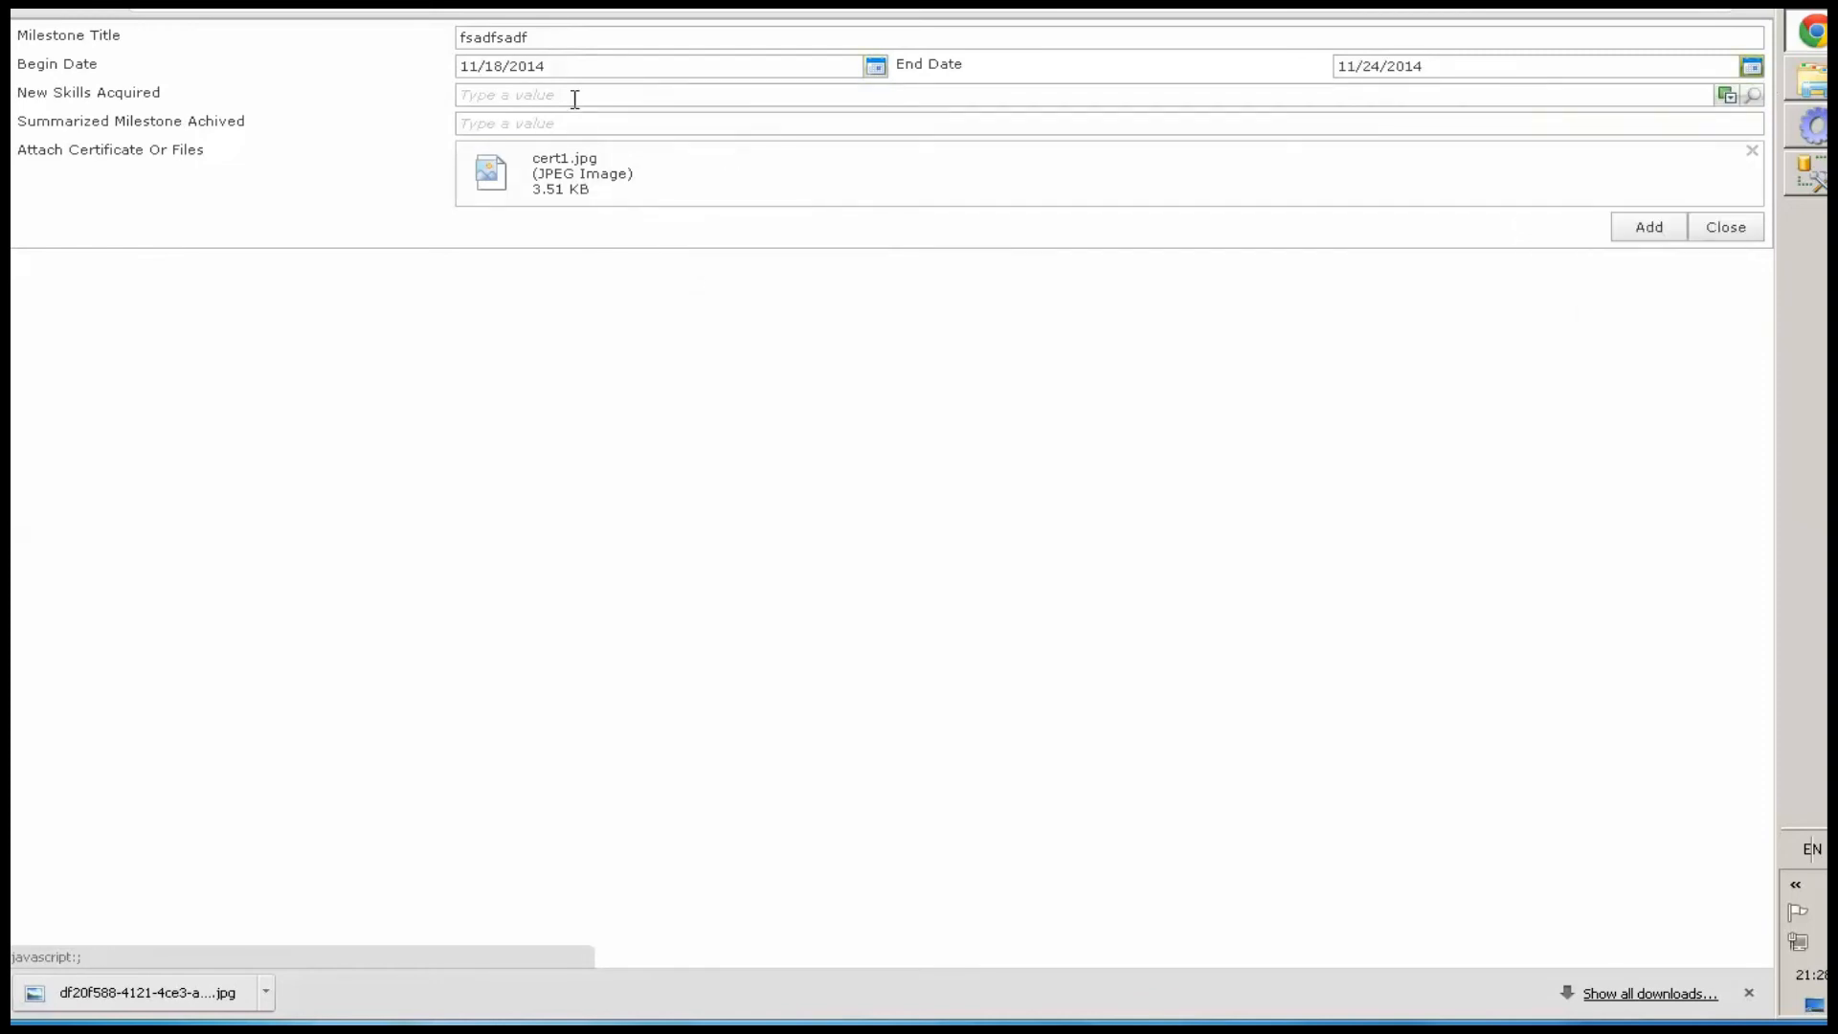
Search the skills picker and choose Certified Sales Professional and QTP as new skills acquired
{"action": "left_click", "coordinate": [601, 96]}
{"action": "left_click", "coordinate": [1756, 98]}
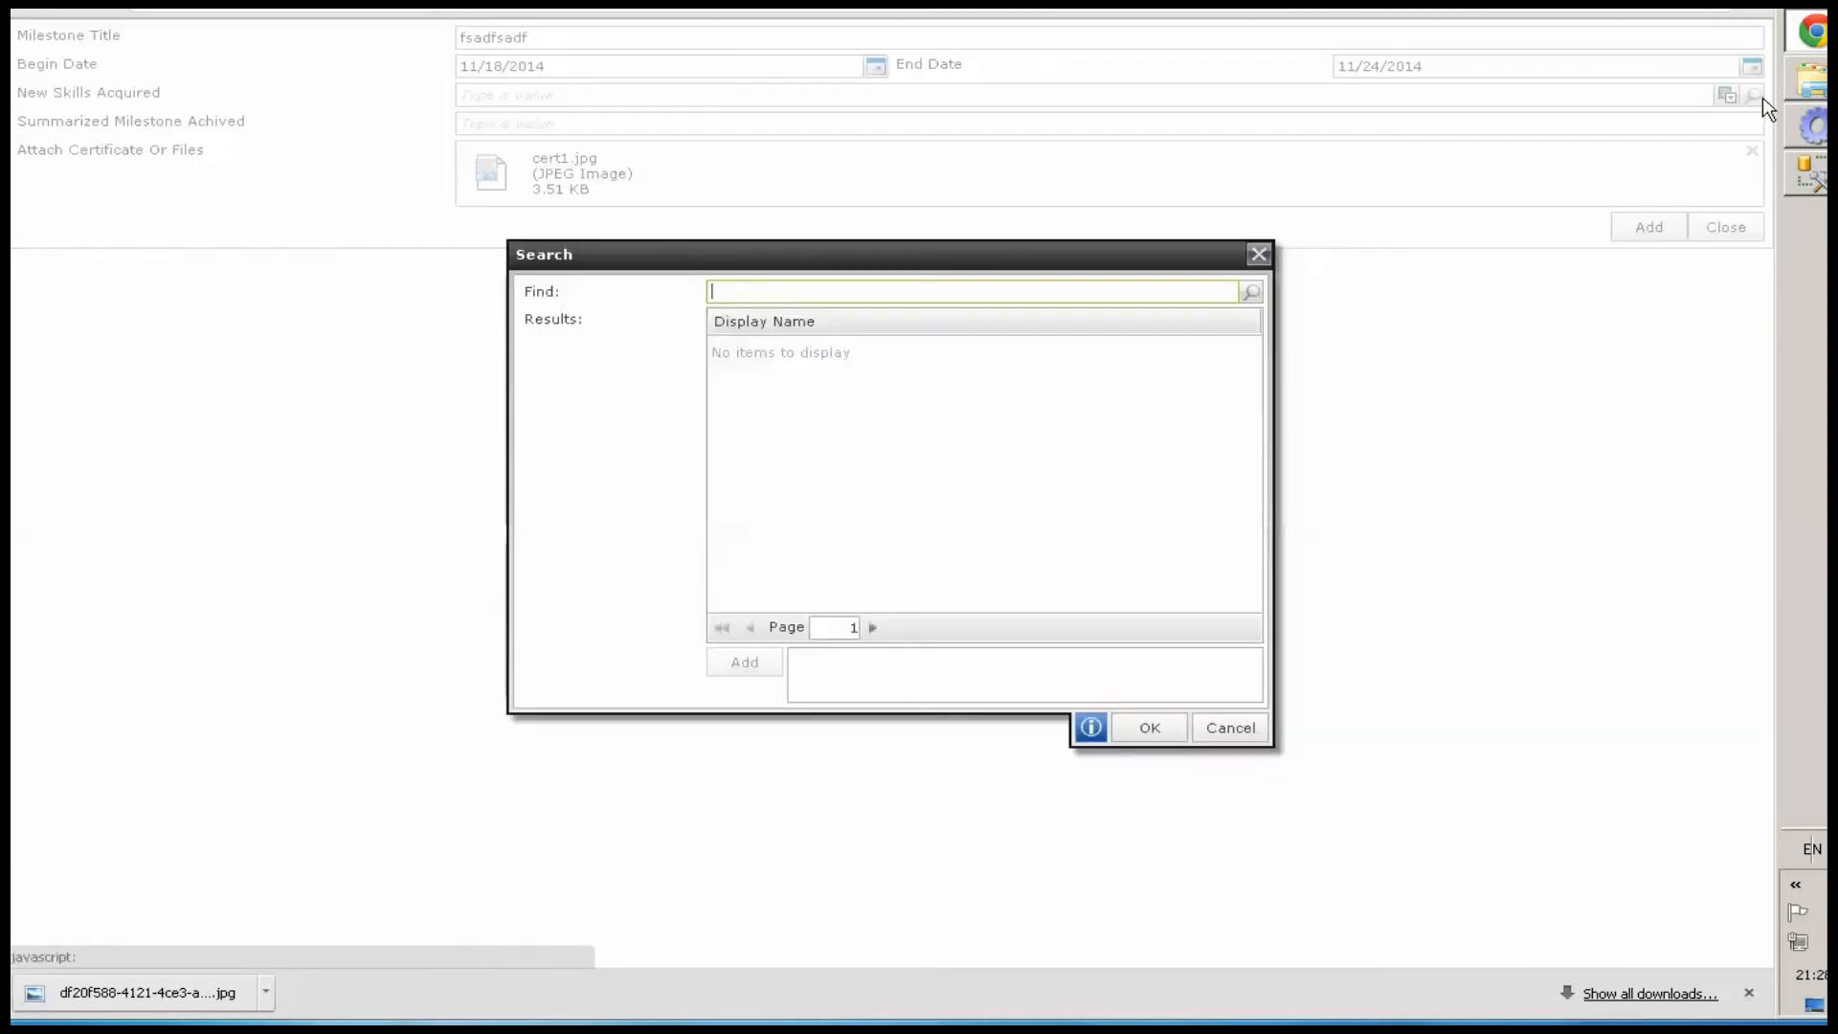
{"action": "left_click", "coordinate": [1250, 292]}
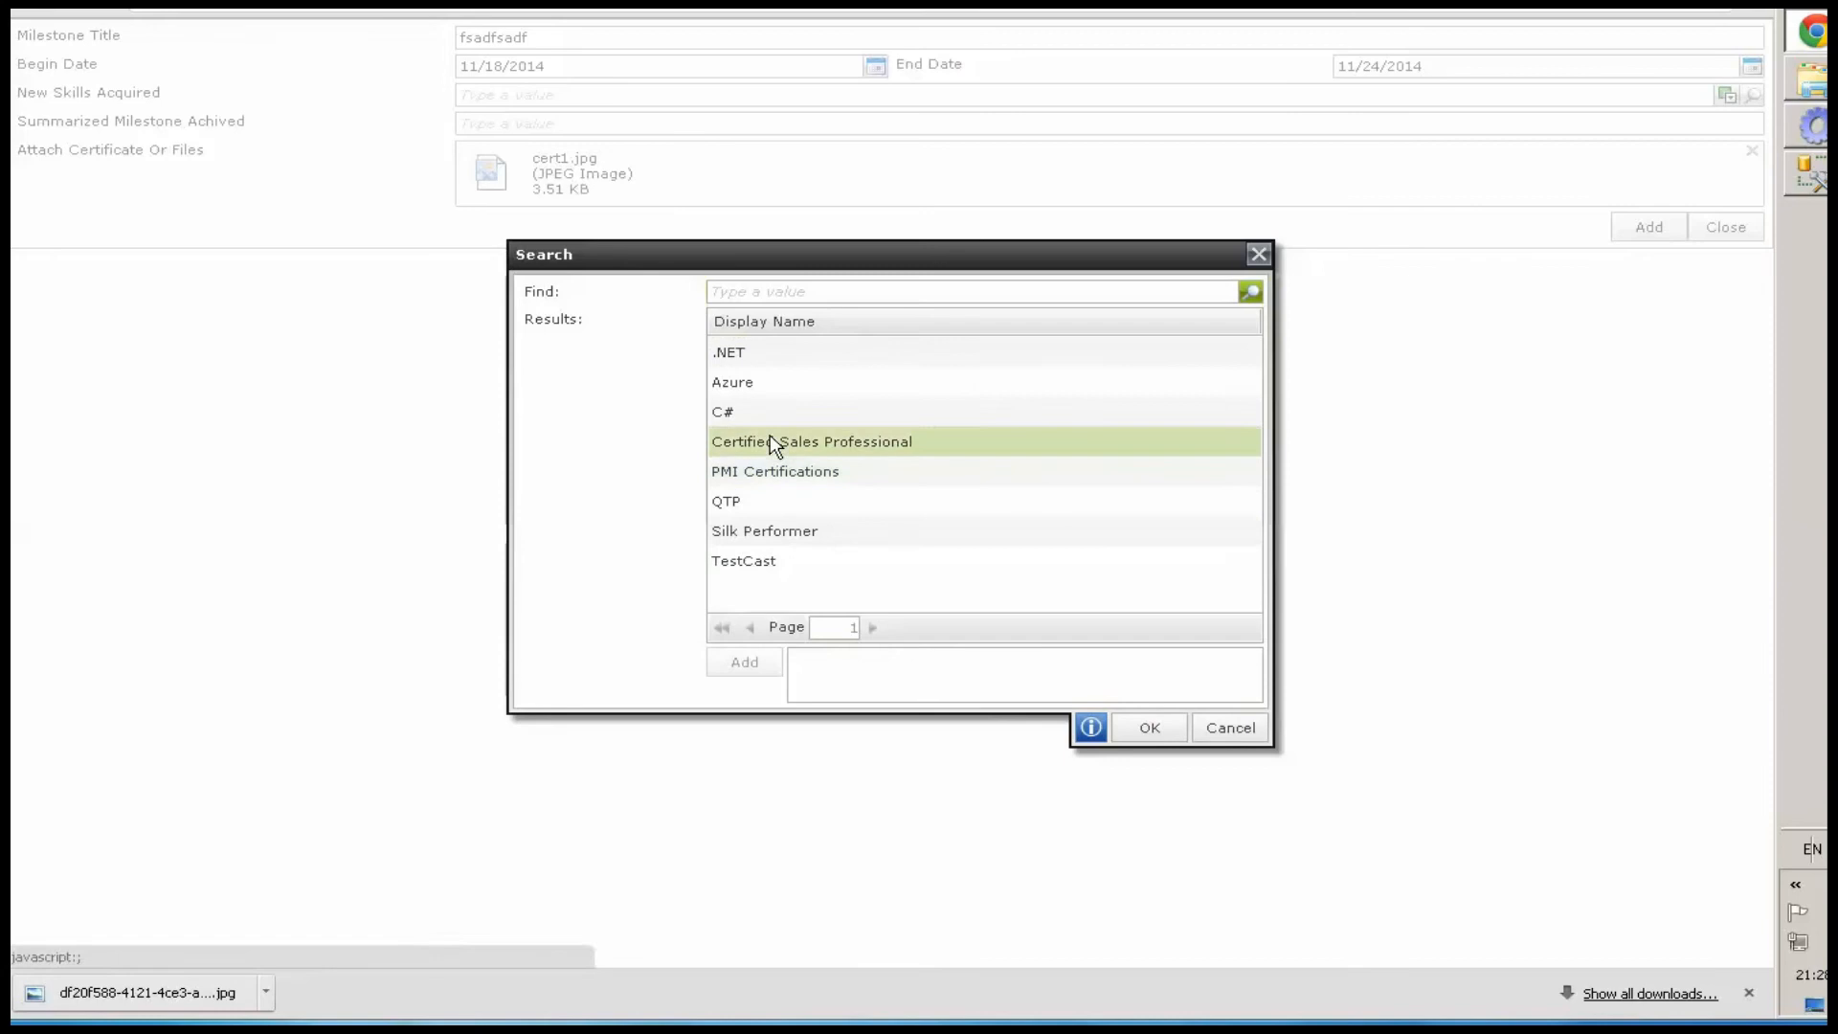
{"action": "double_click", "coordinate": [777, 441]}
{"action": "double_click", "coordinate": [730, 501]}
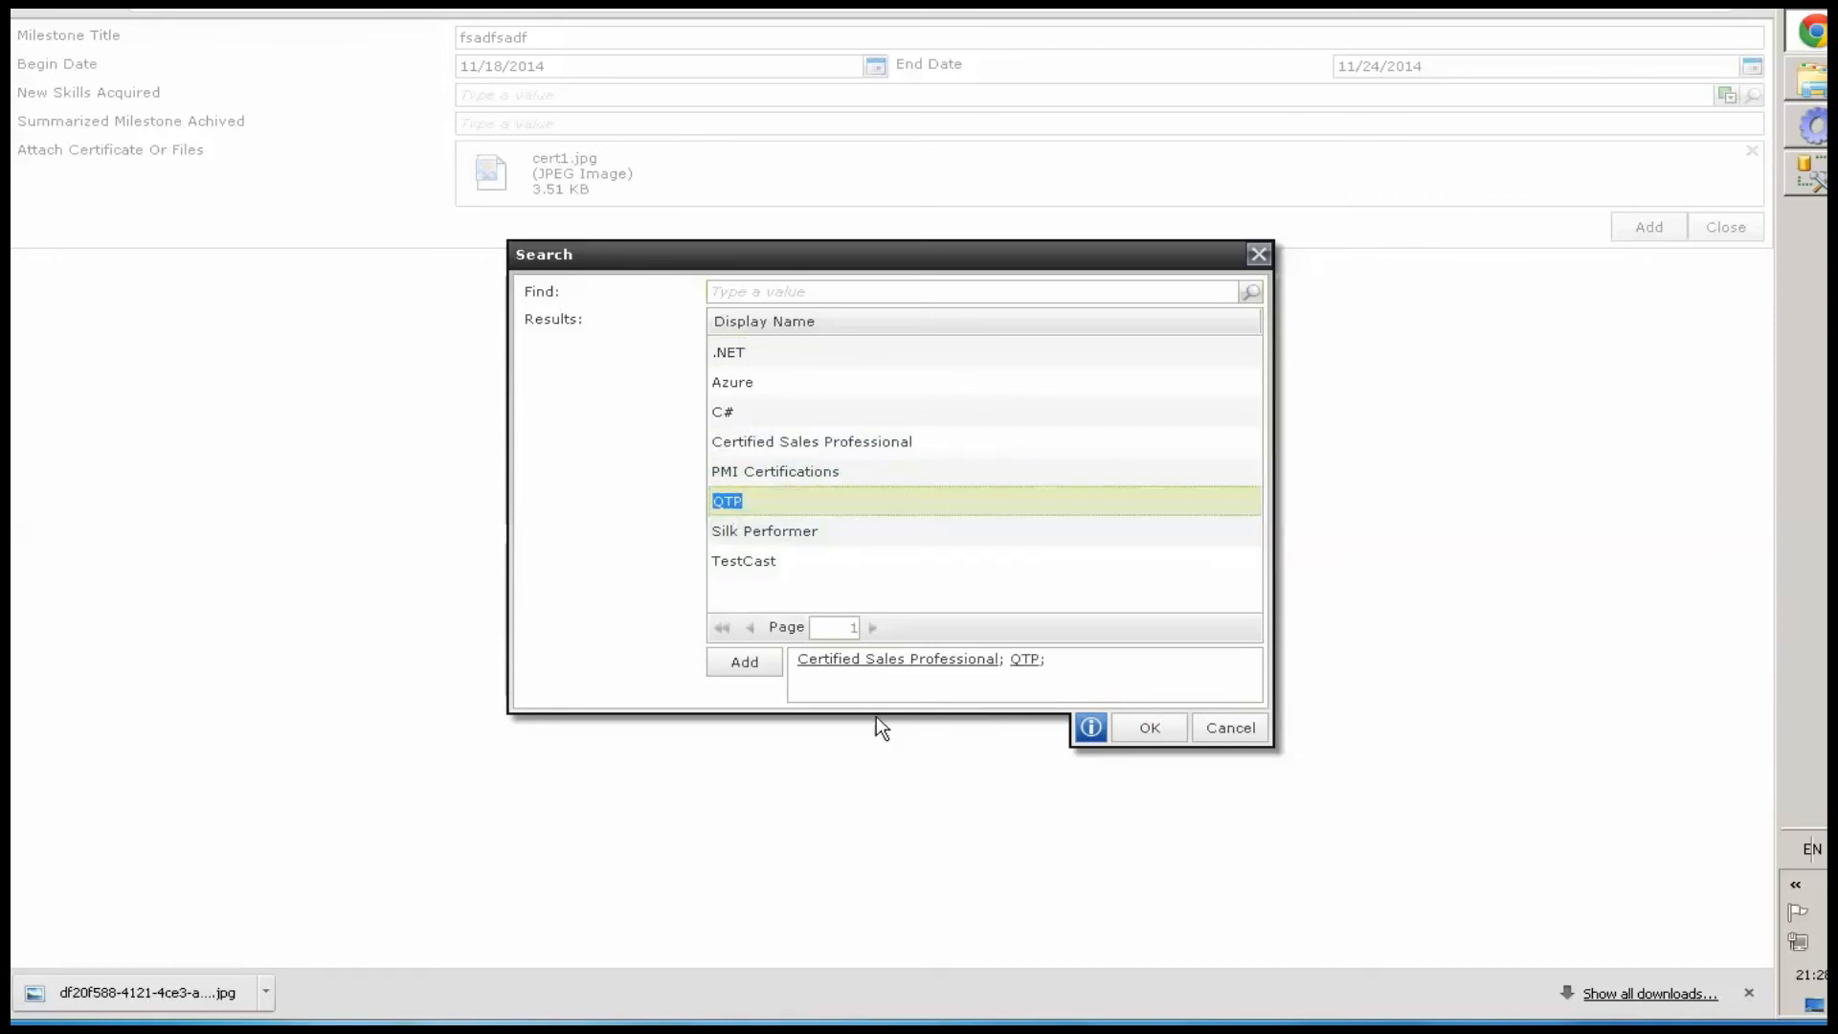
{"action": "left_click", "coordinate": [1148, 728]}
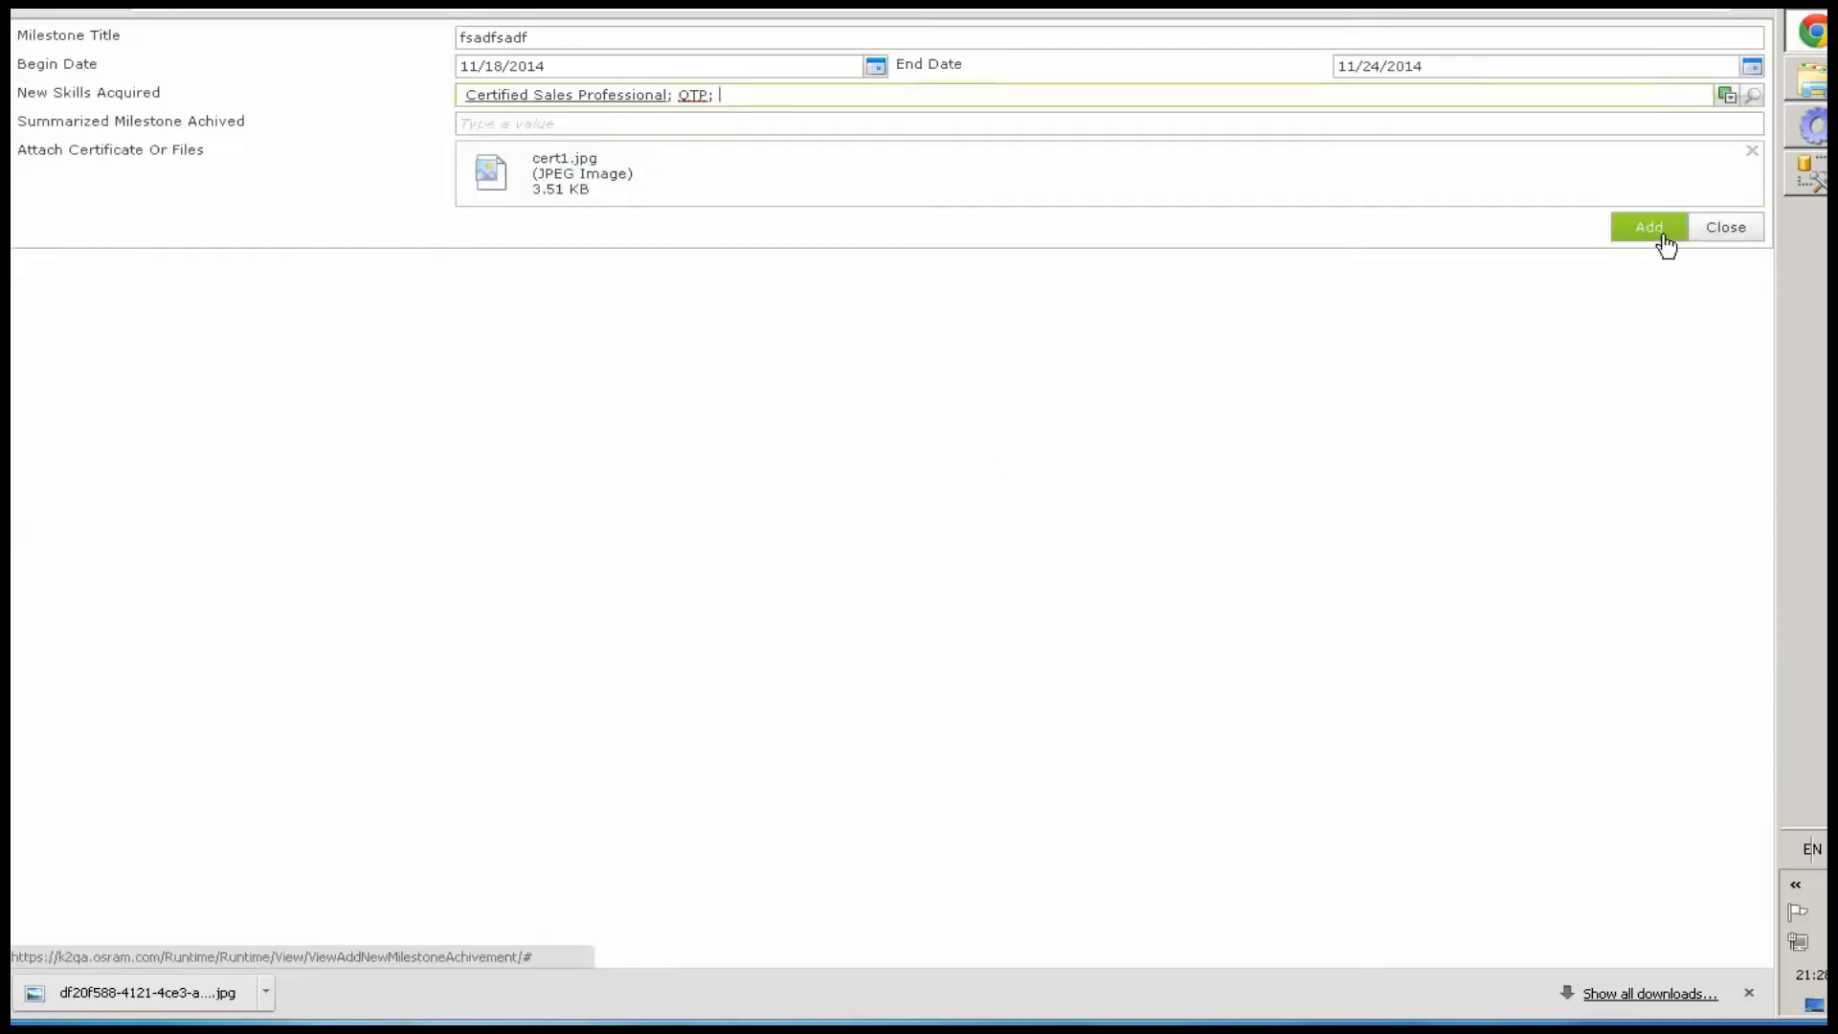
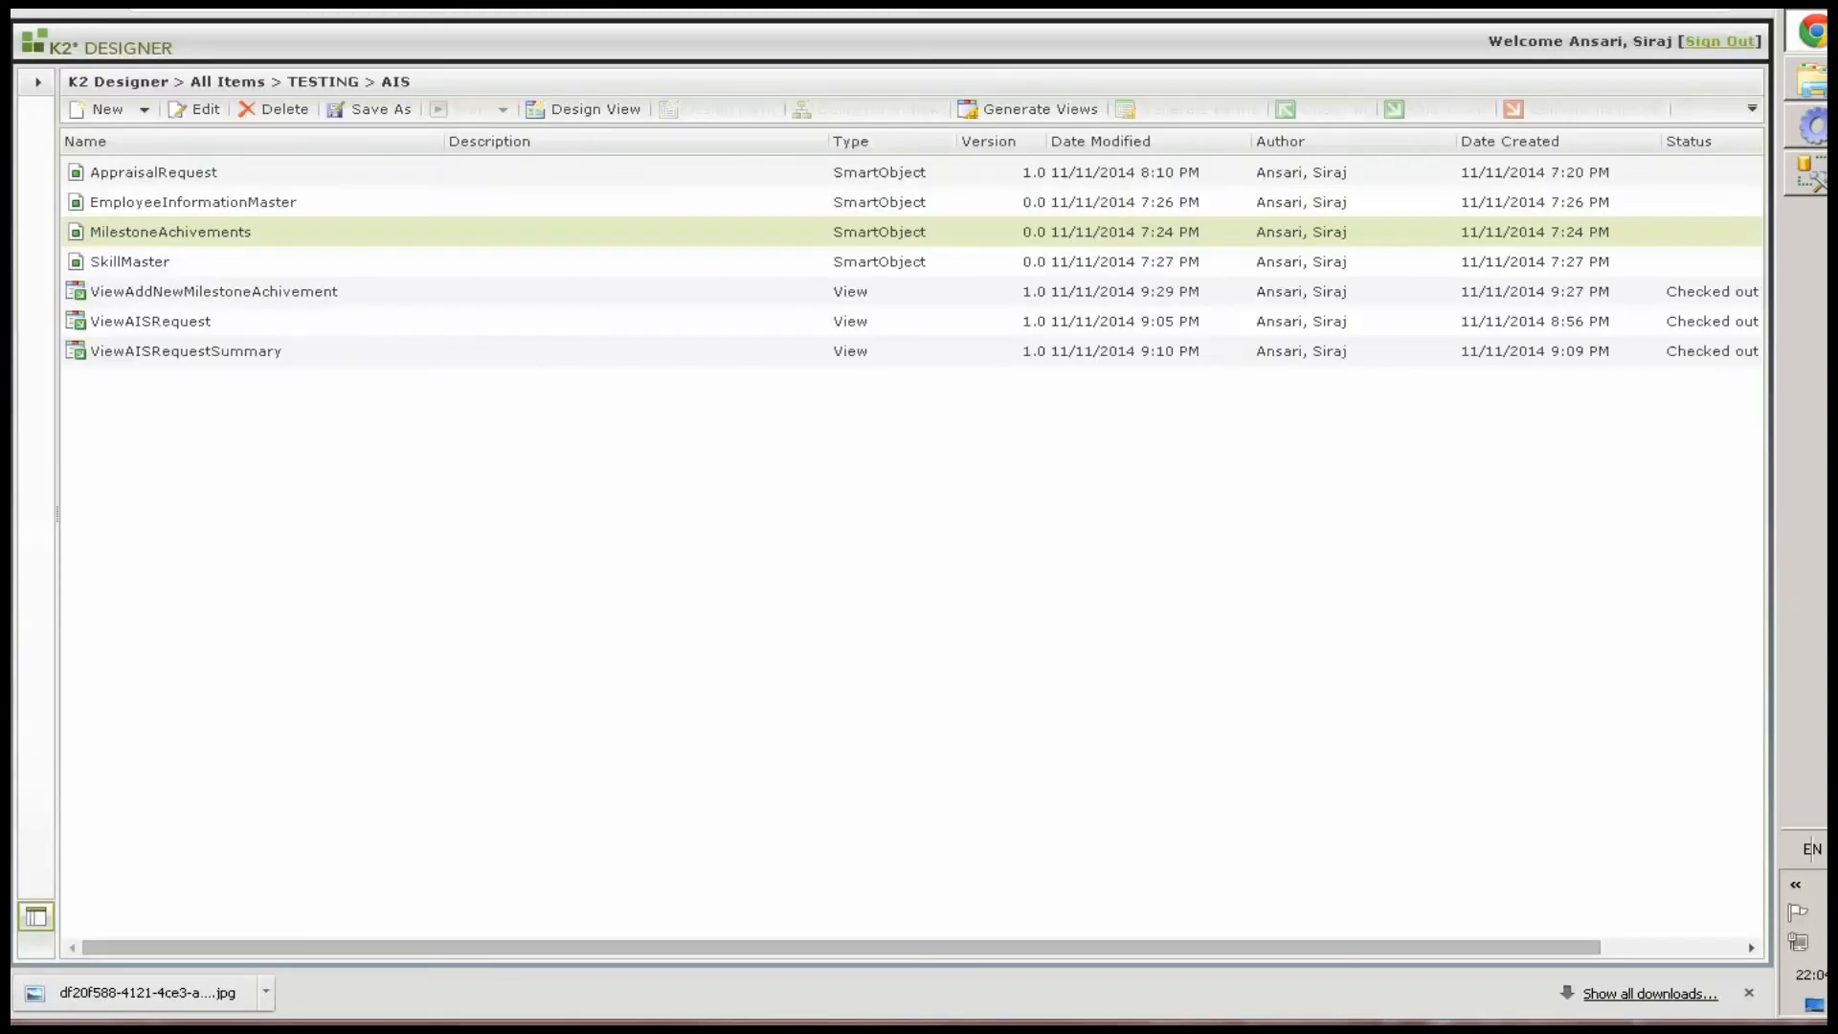
Start designing a new view from the MilestoneAchivements SmartObject and name it ViewMilestoneAchivementList
{"action": "right_click", "coordinate": [169, 238]}
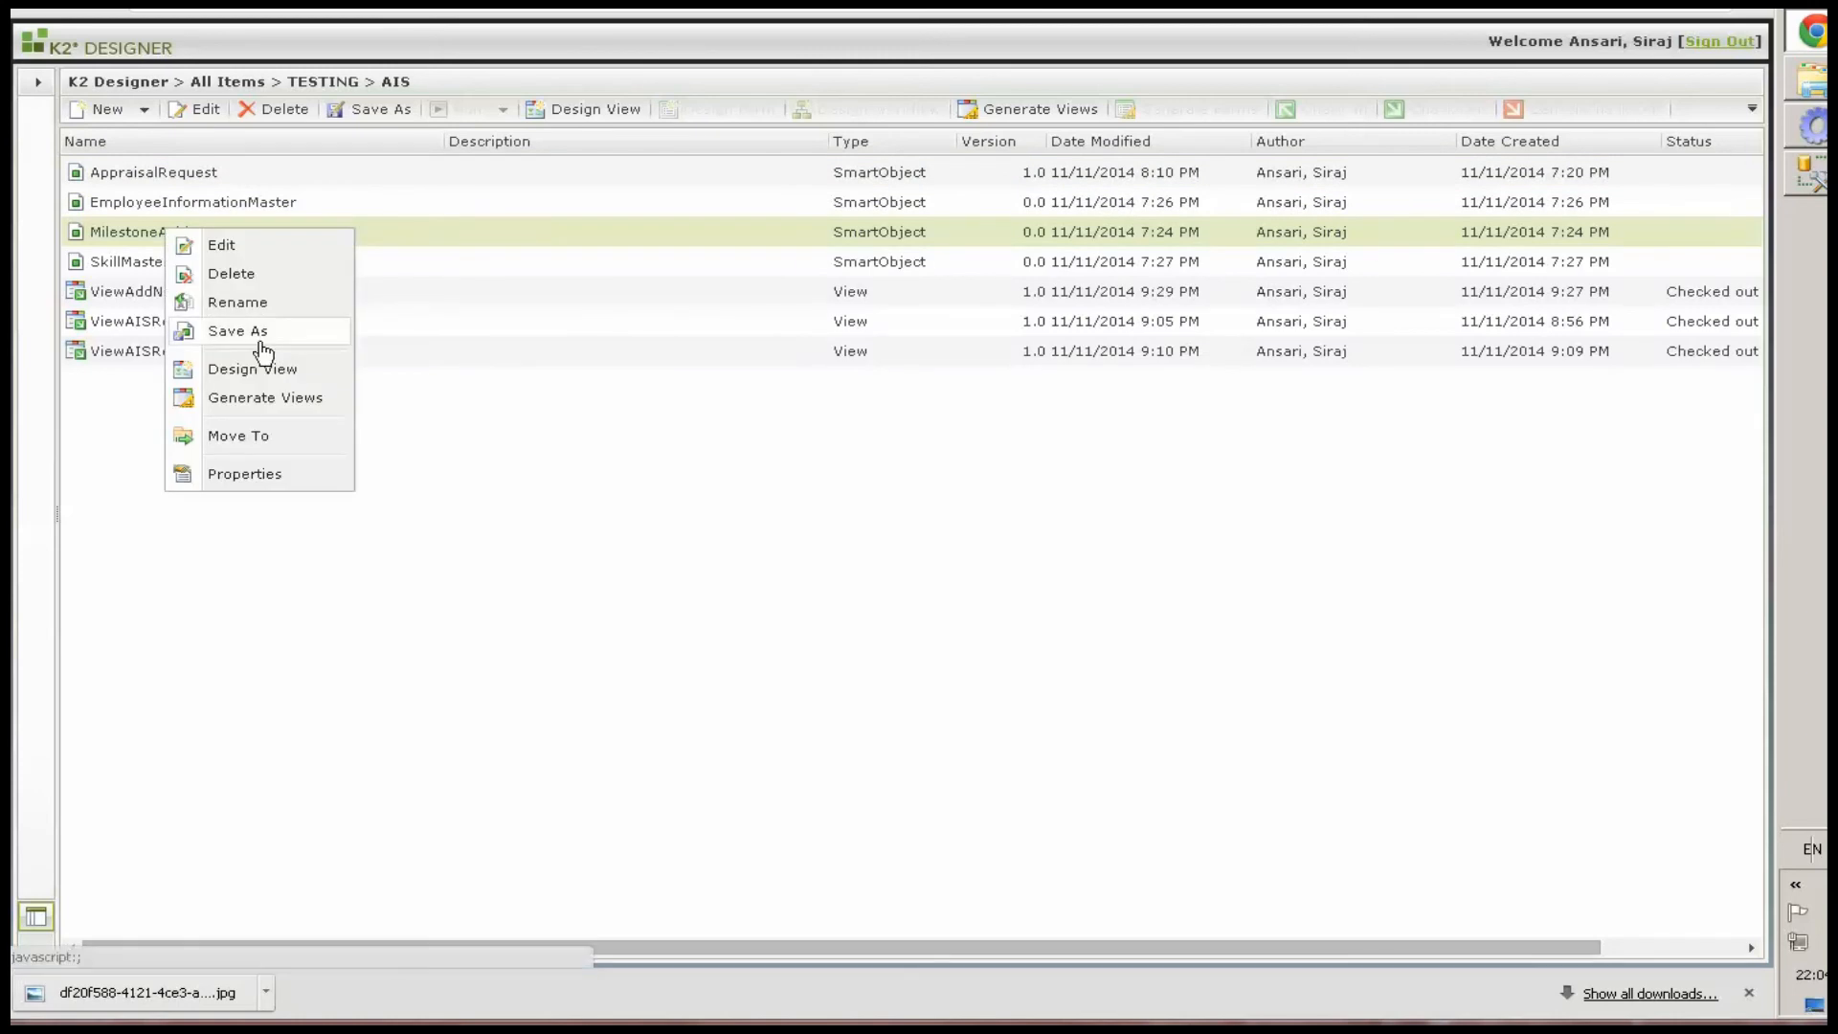
{"action": "left_click", "coordinate": [260, 370]}
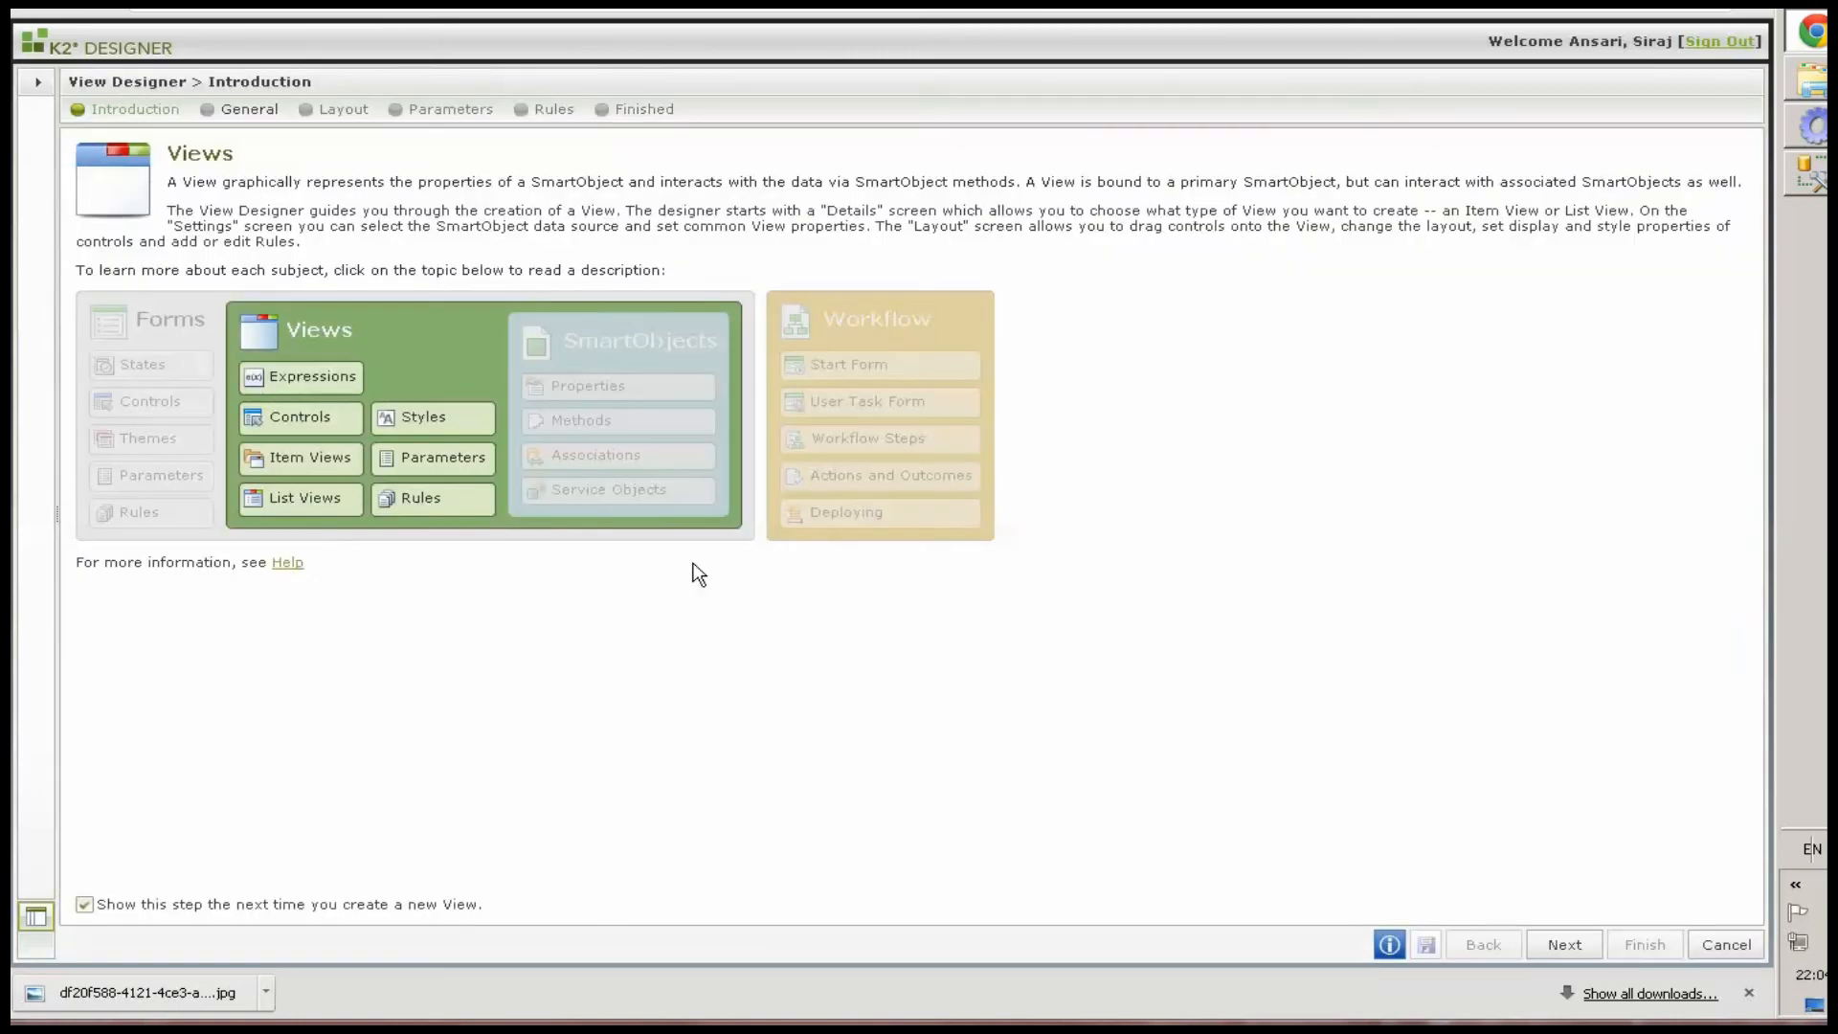
{"action": "left_click", "coordinate": [1560, 945]}
{"action": "type", "text": "ViewMilestoneAchivementList"}
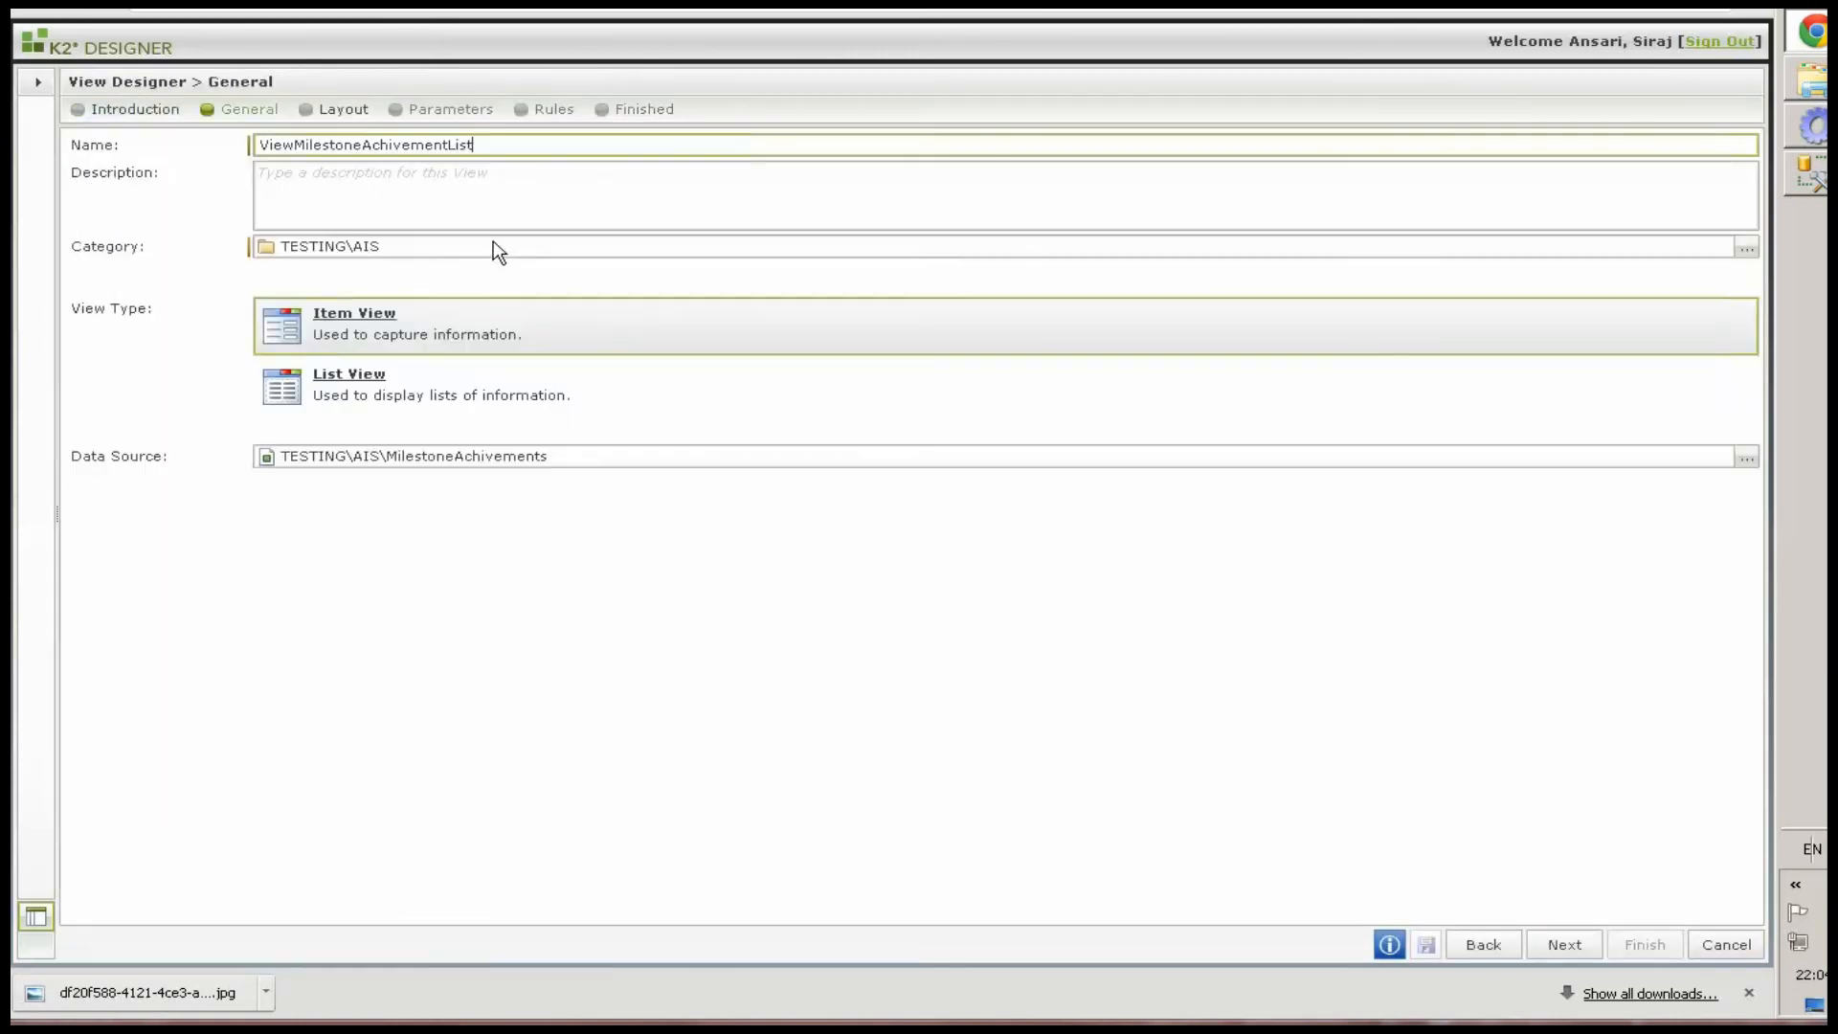
Make it a List View using the Get List method, toggle the call-on-form-load option, and continue to the layout
{"action": "left_click", "coordinate": [380, 388]}
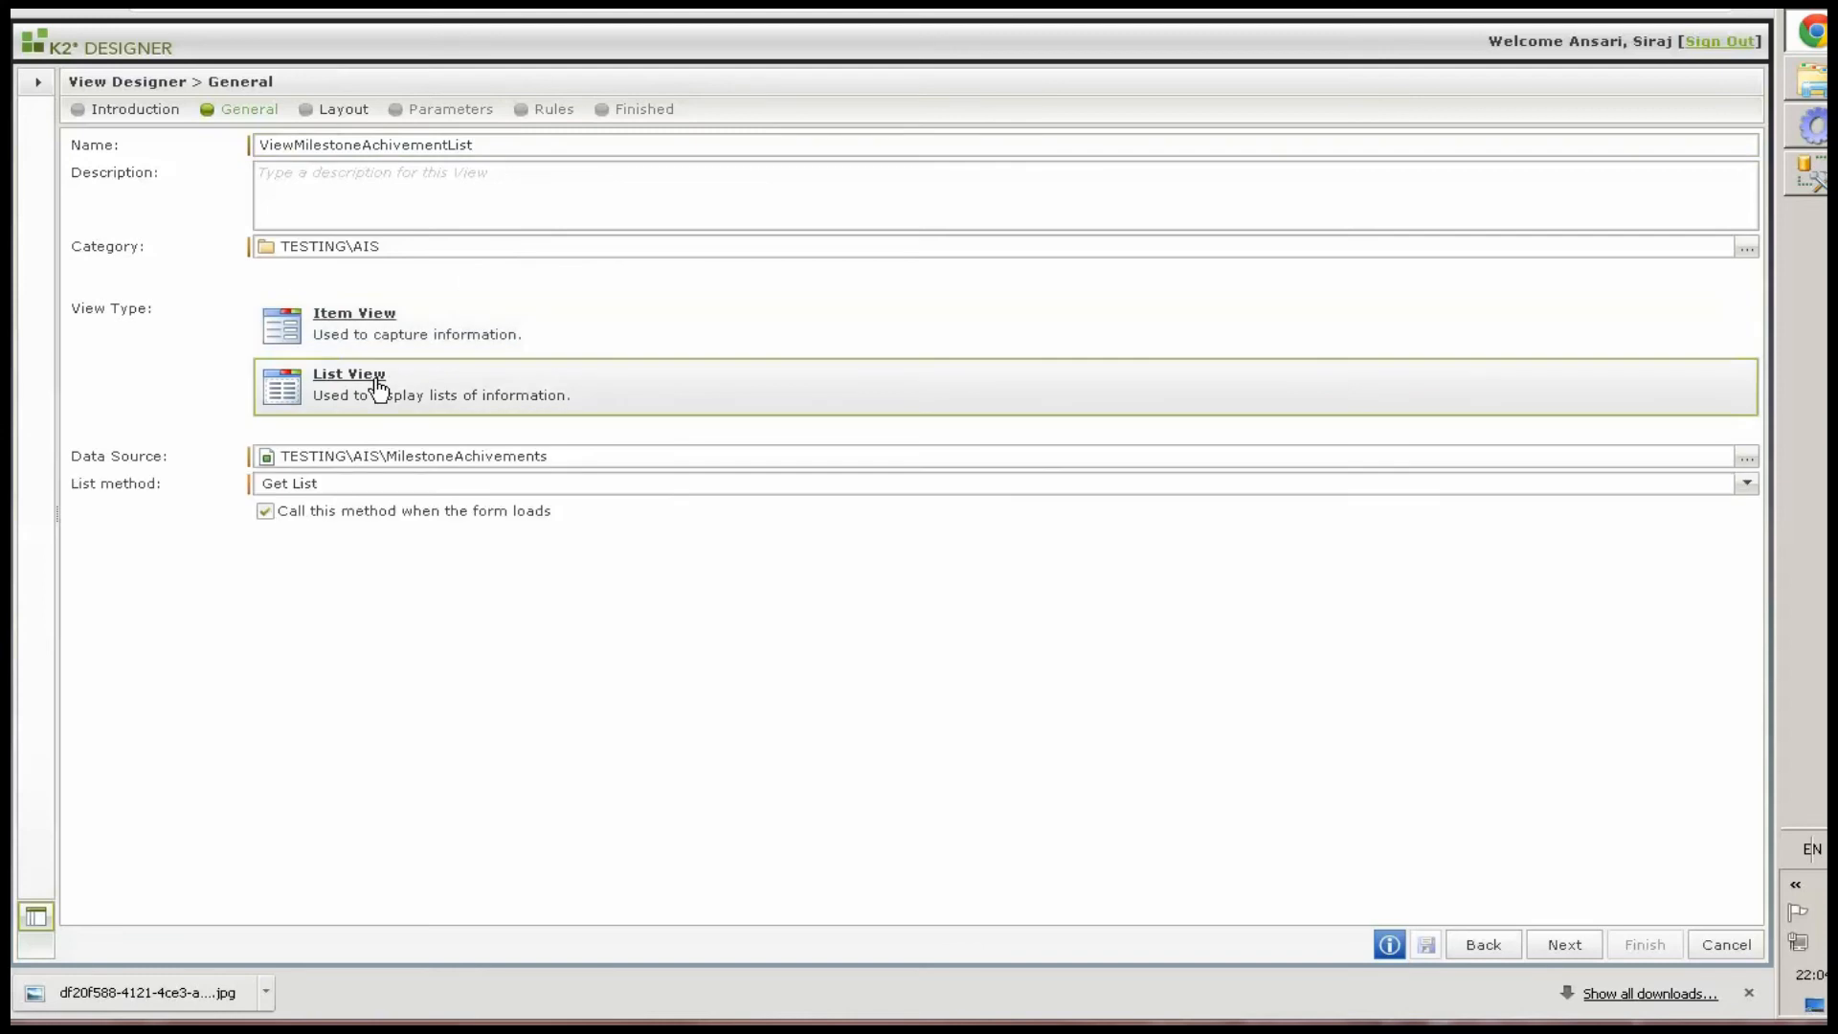
{"action": "left_click", "coordinate": [265, 511]}
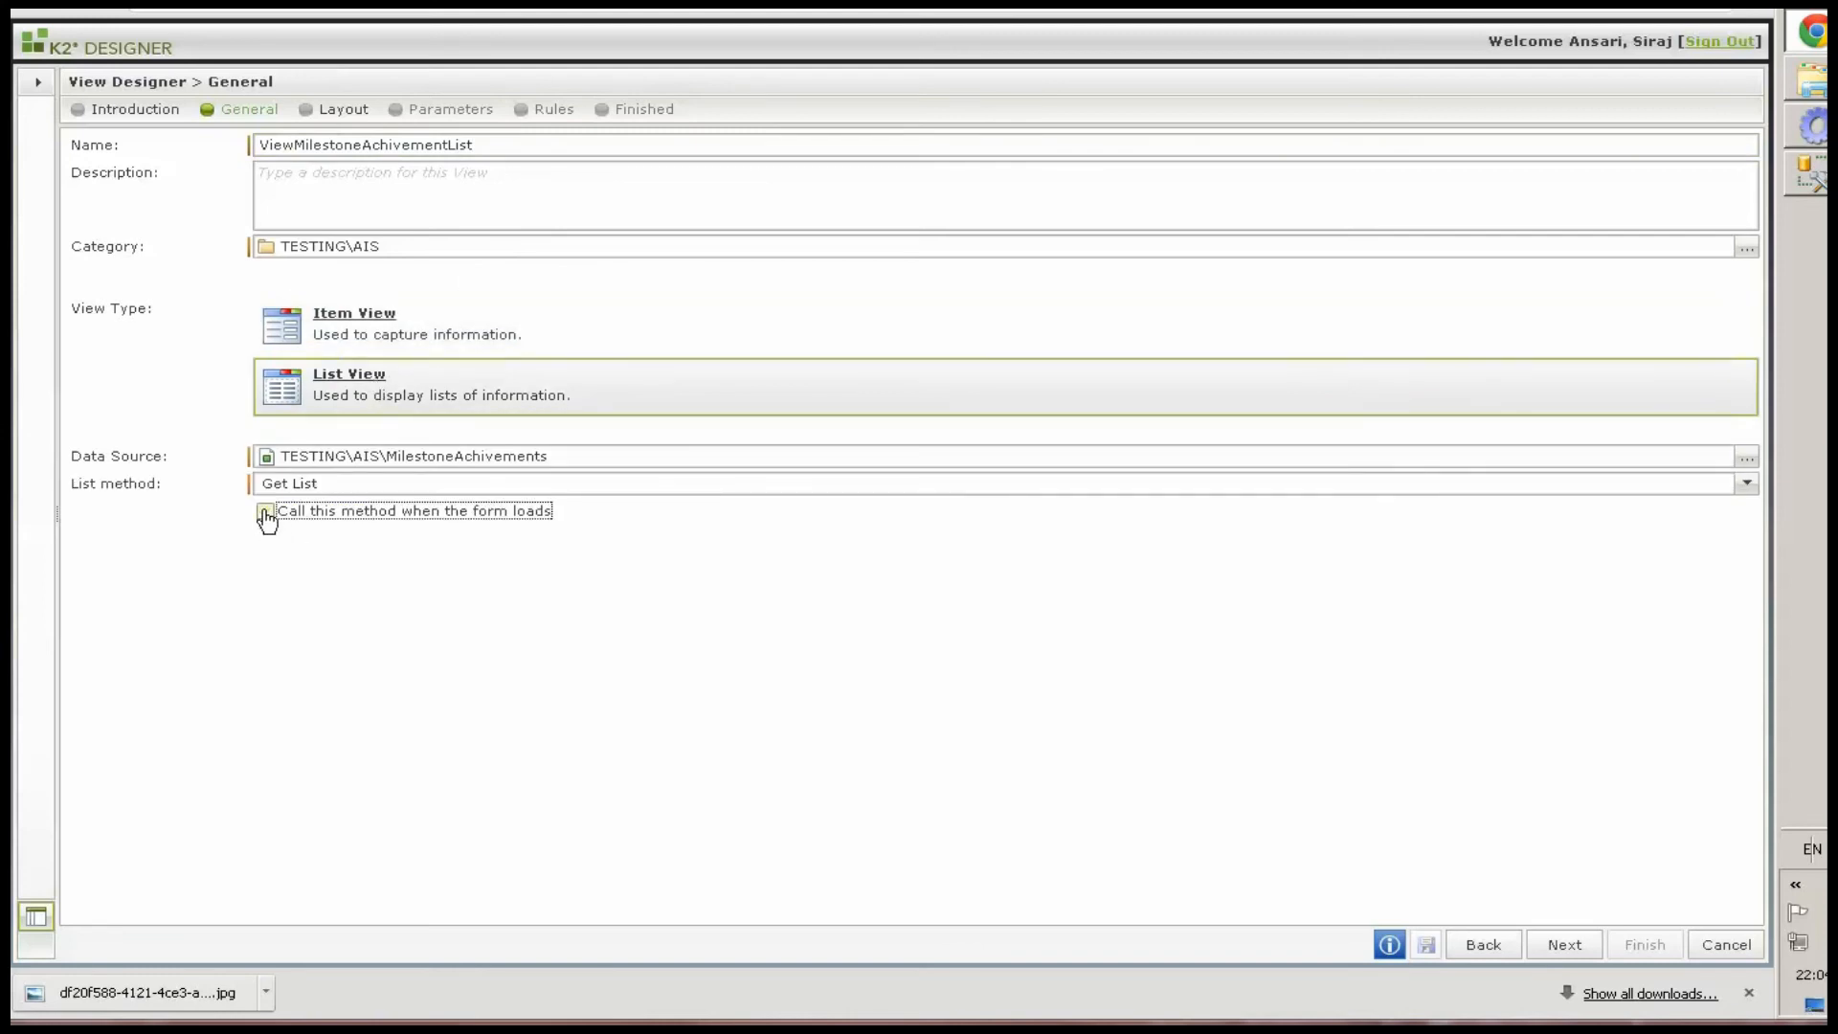
{"action": "left_click", "coordinate": [1545, 946]}
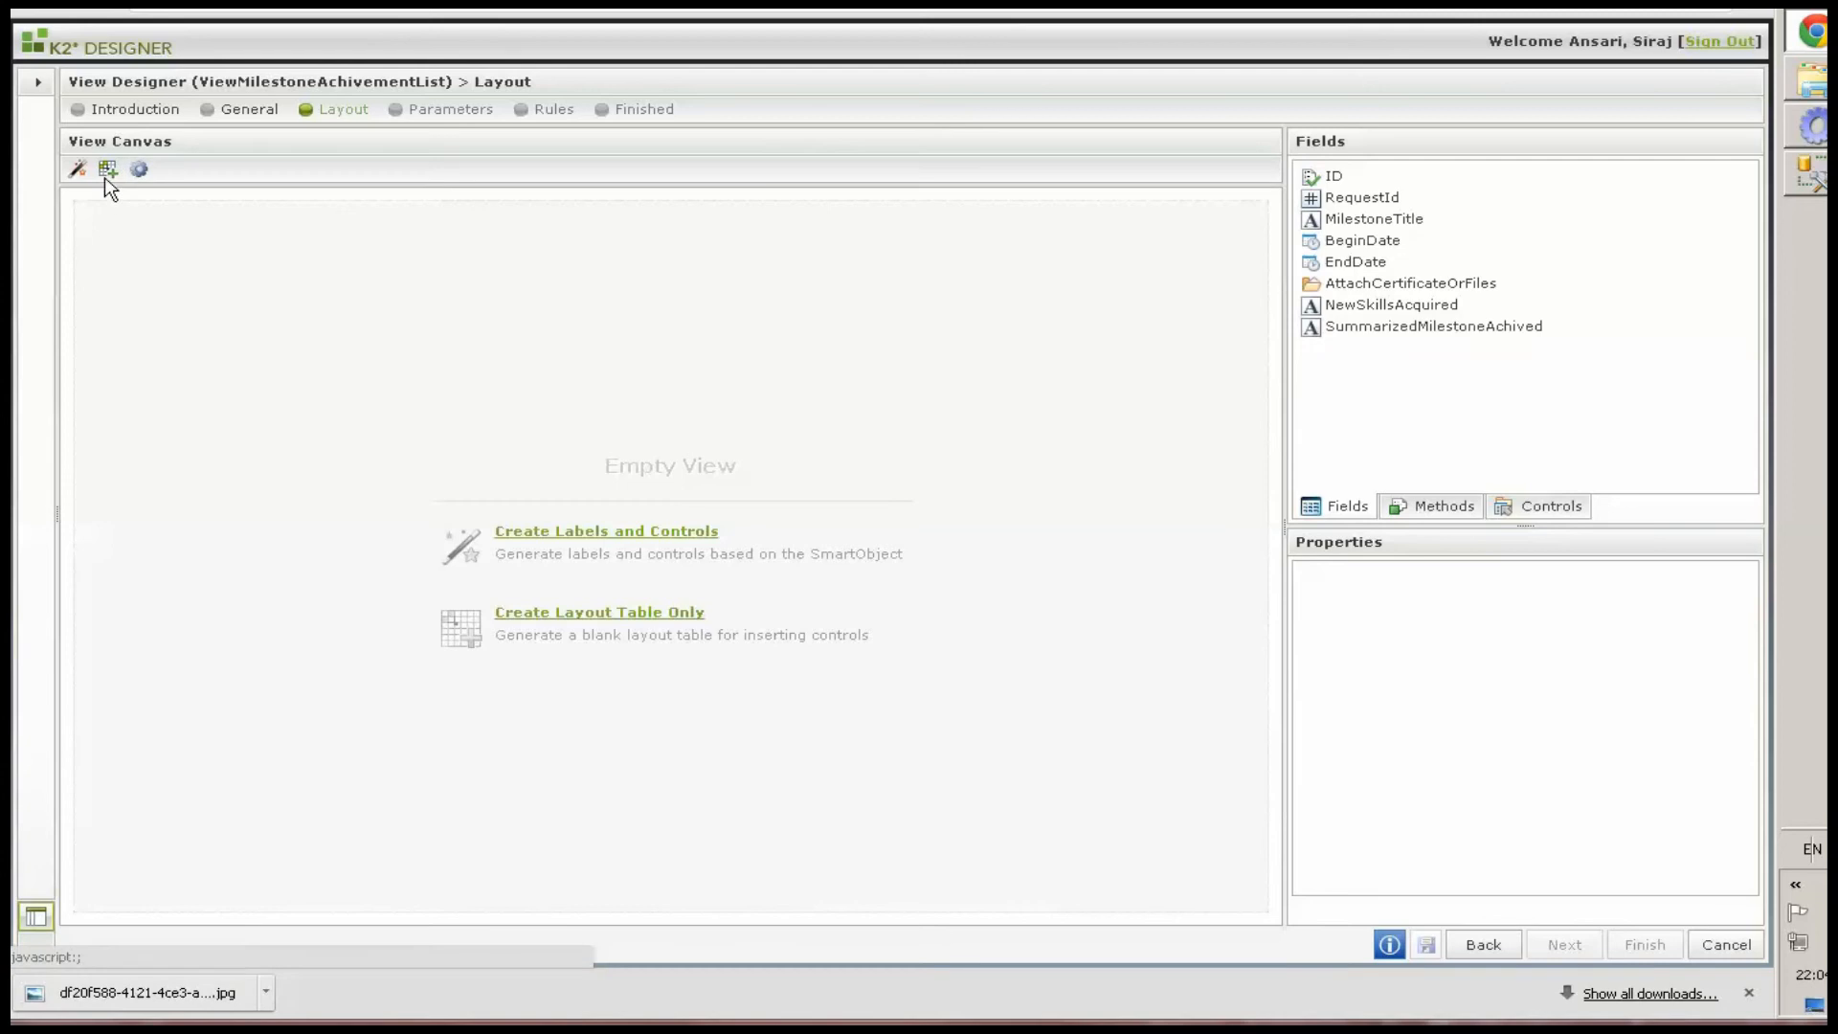
Generate labels and controls, including all fields except ID and RequestId
{"action": "left_click", "coordinate": [77, 170]}
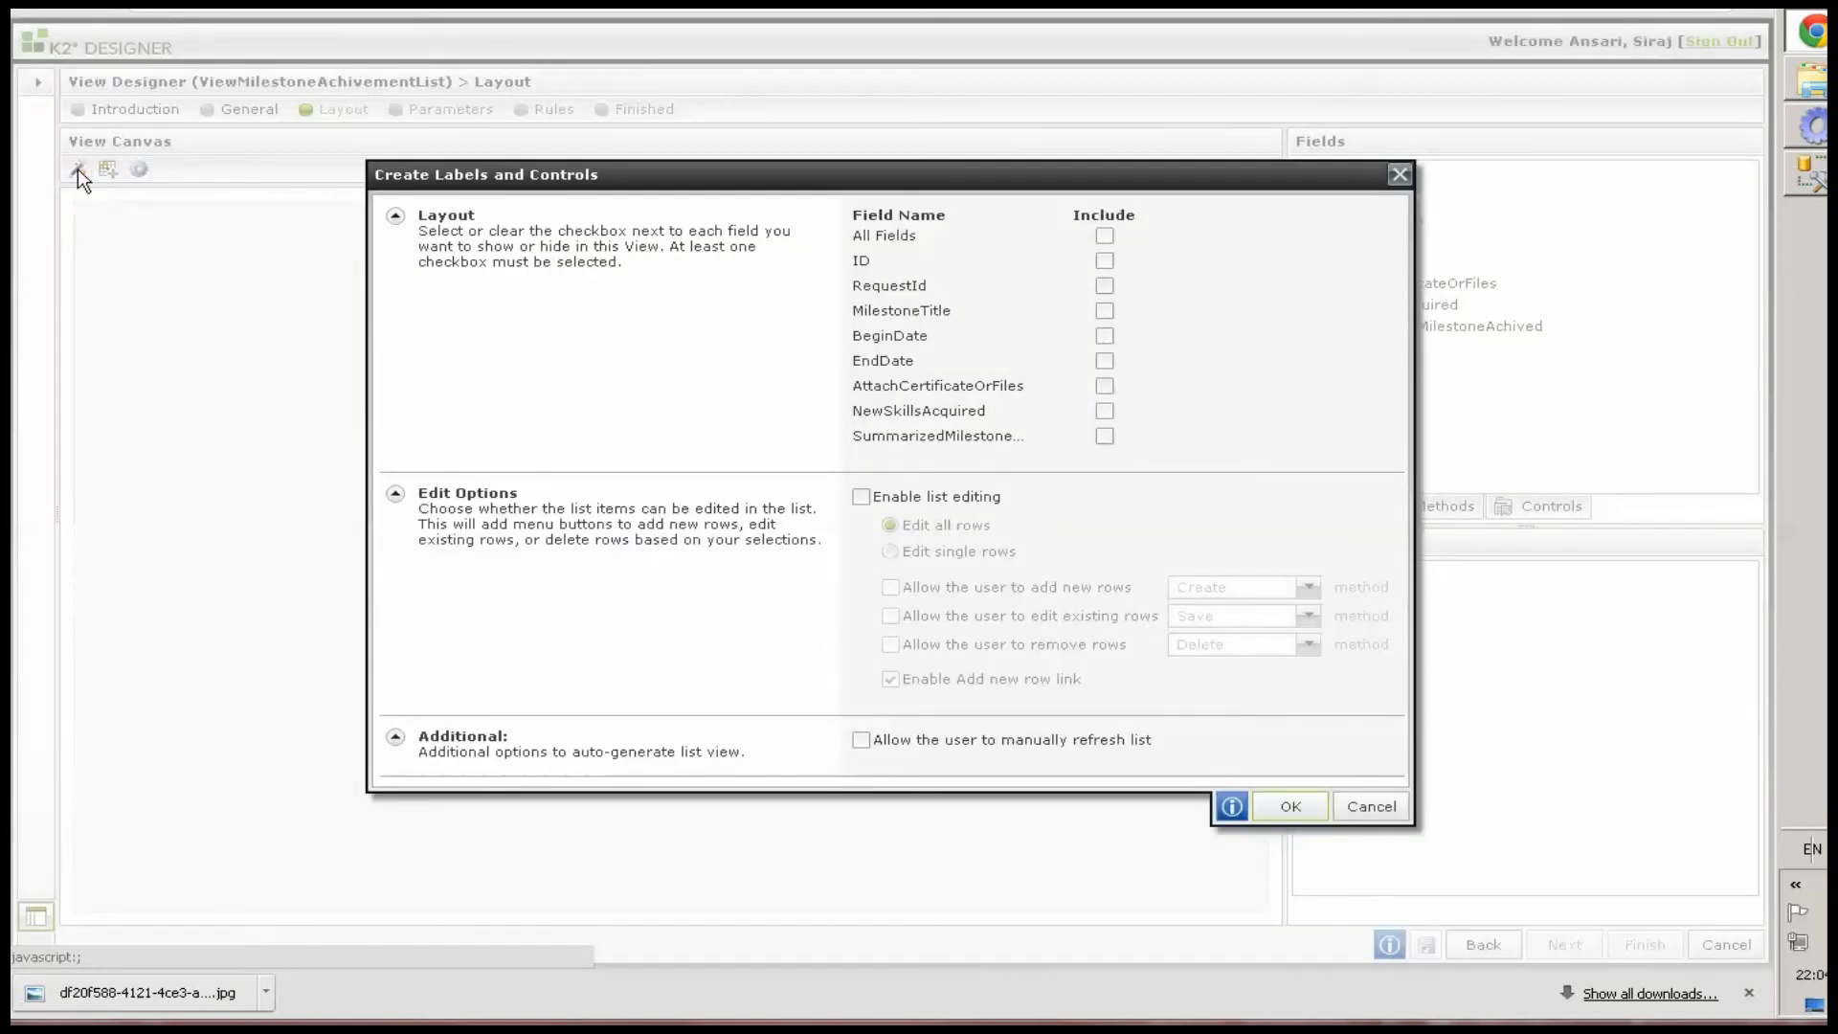
{"action": "left_click", "coordinate": [1104, 235]}
{"action": "left_click", "coordinate": [1105, 261]}
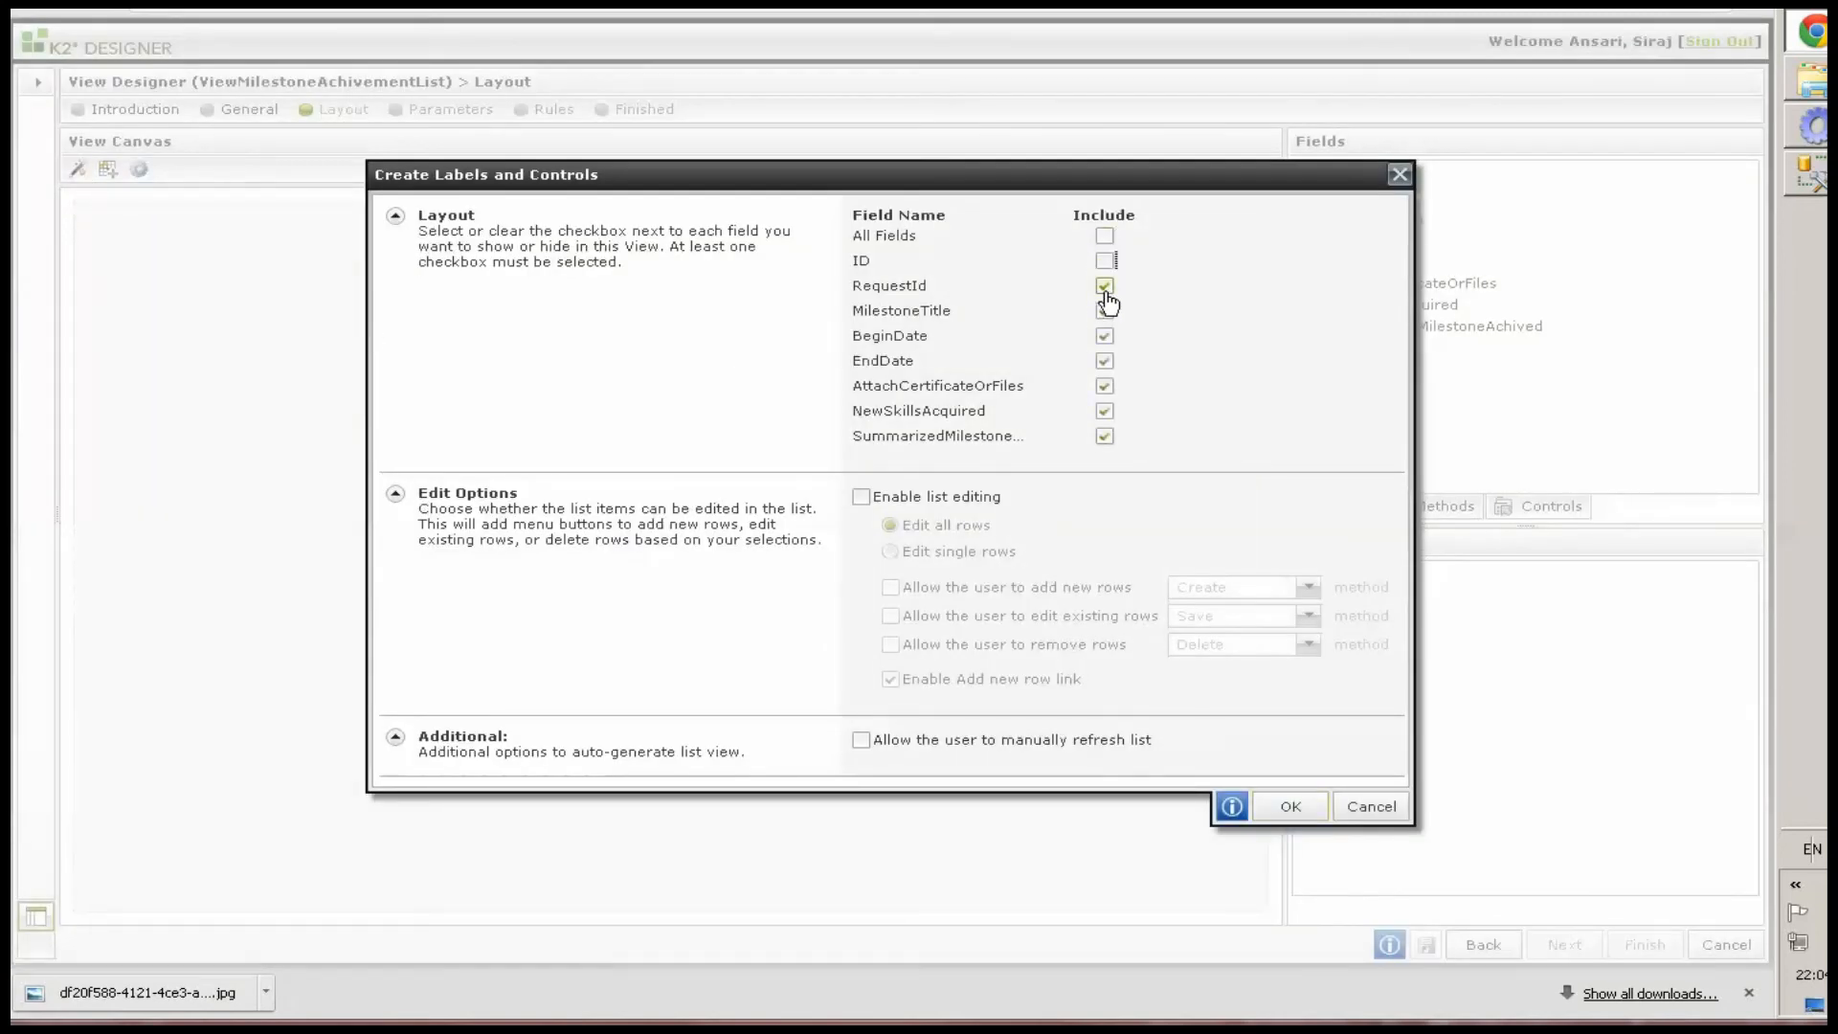
{"action": "left_click", "coordinate": [1105, 289]}
Enable single-row list editing allowing users to add, edit and remove rows, without the Add new row link, and generate the list
{"action": "left_click", "coordinate": [863, 497]}
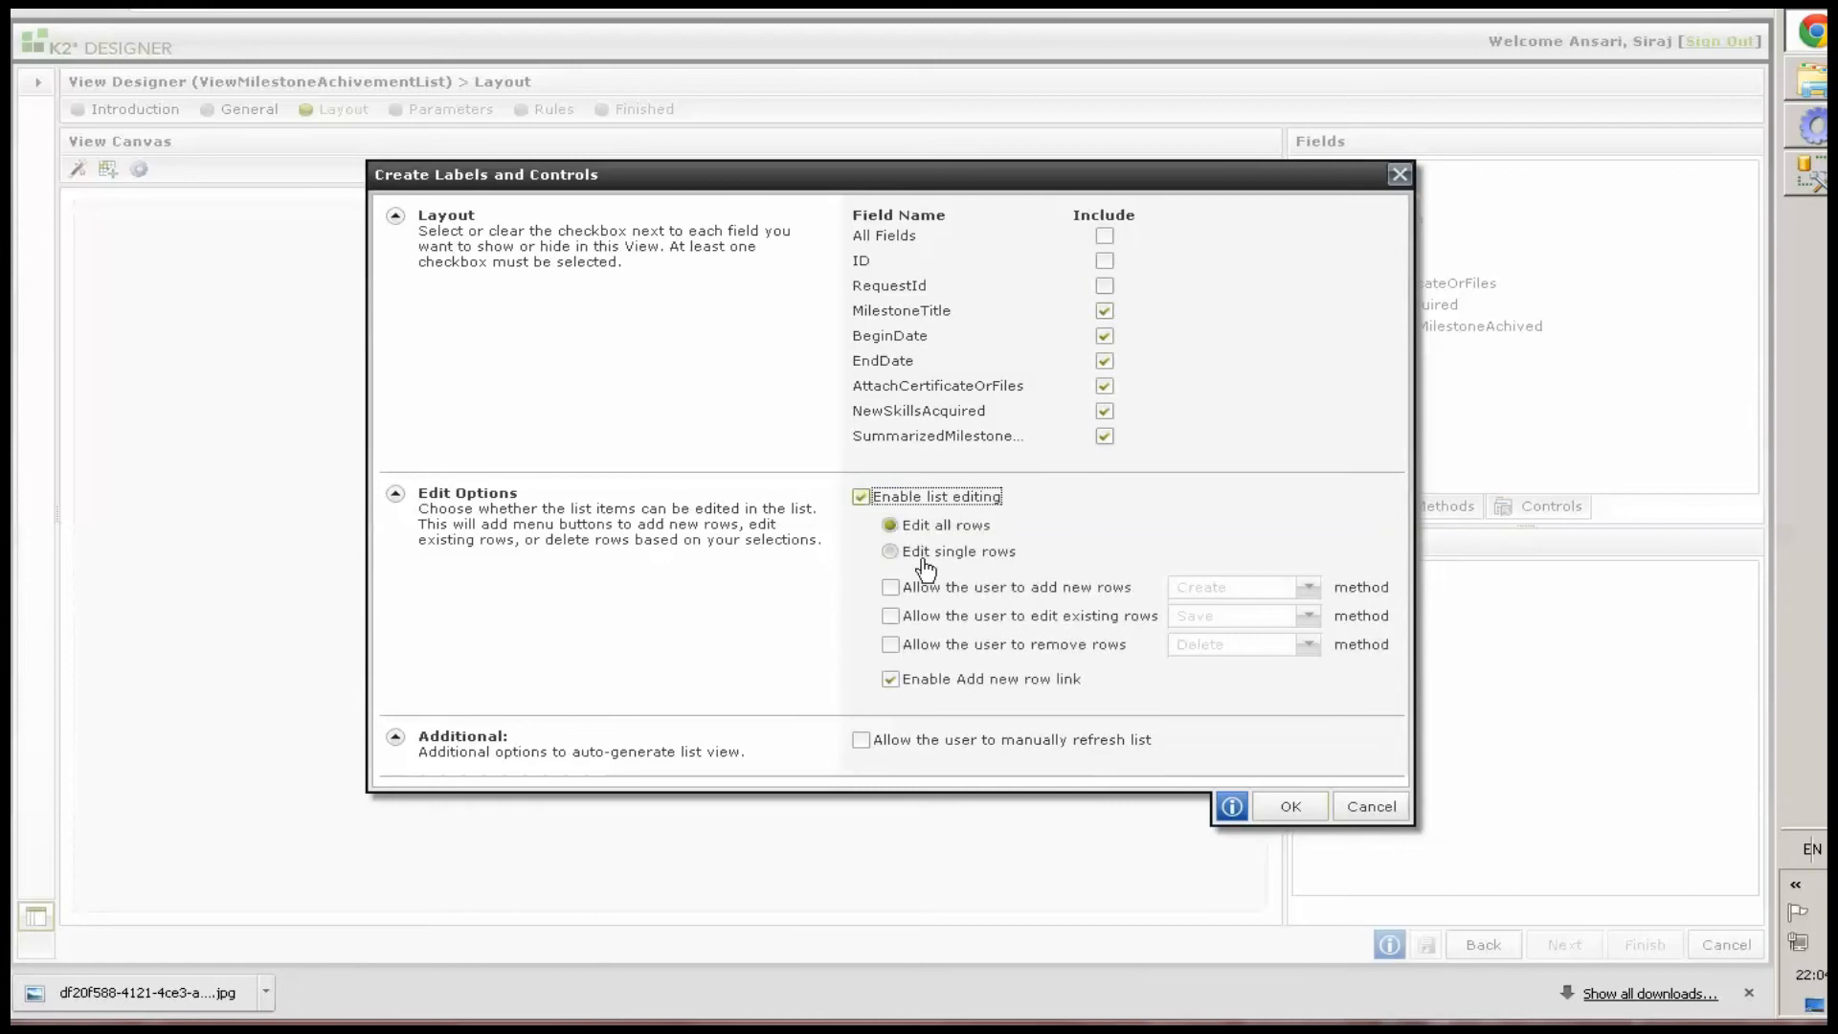
{"action": "left_click", "coordinate": [922, 553]}
{"action": "left_click", "coordinate": [1000, 571]}
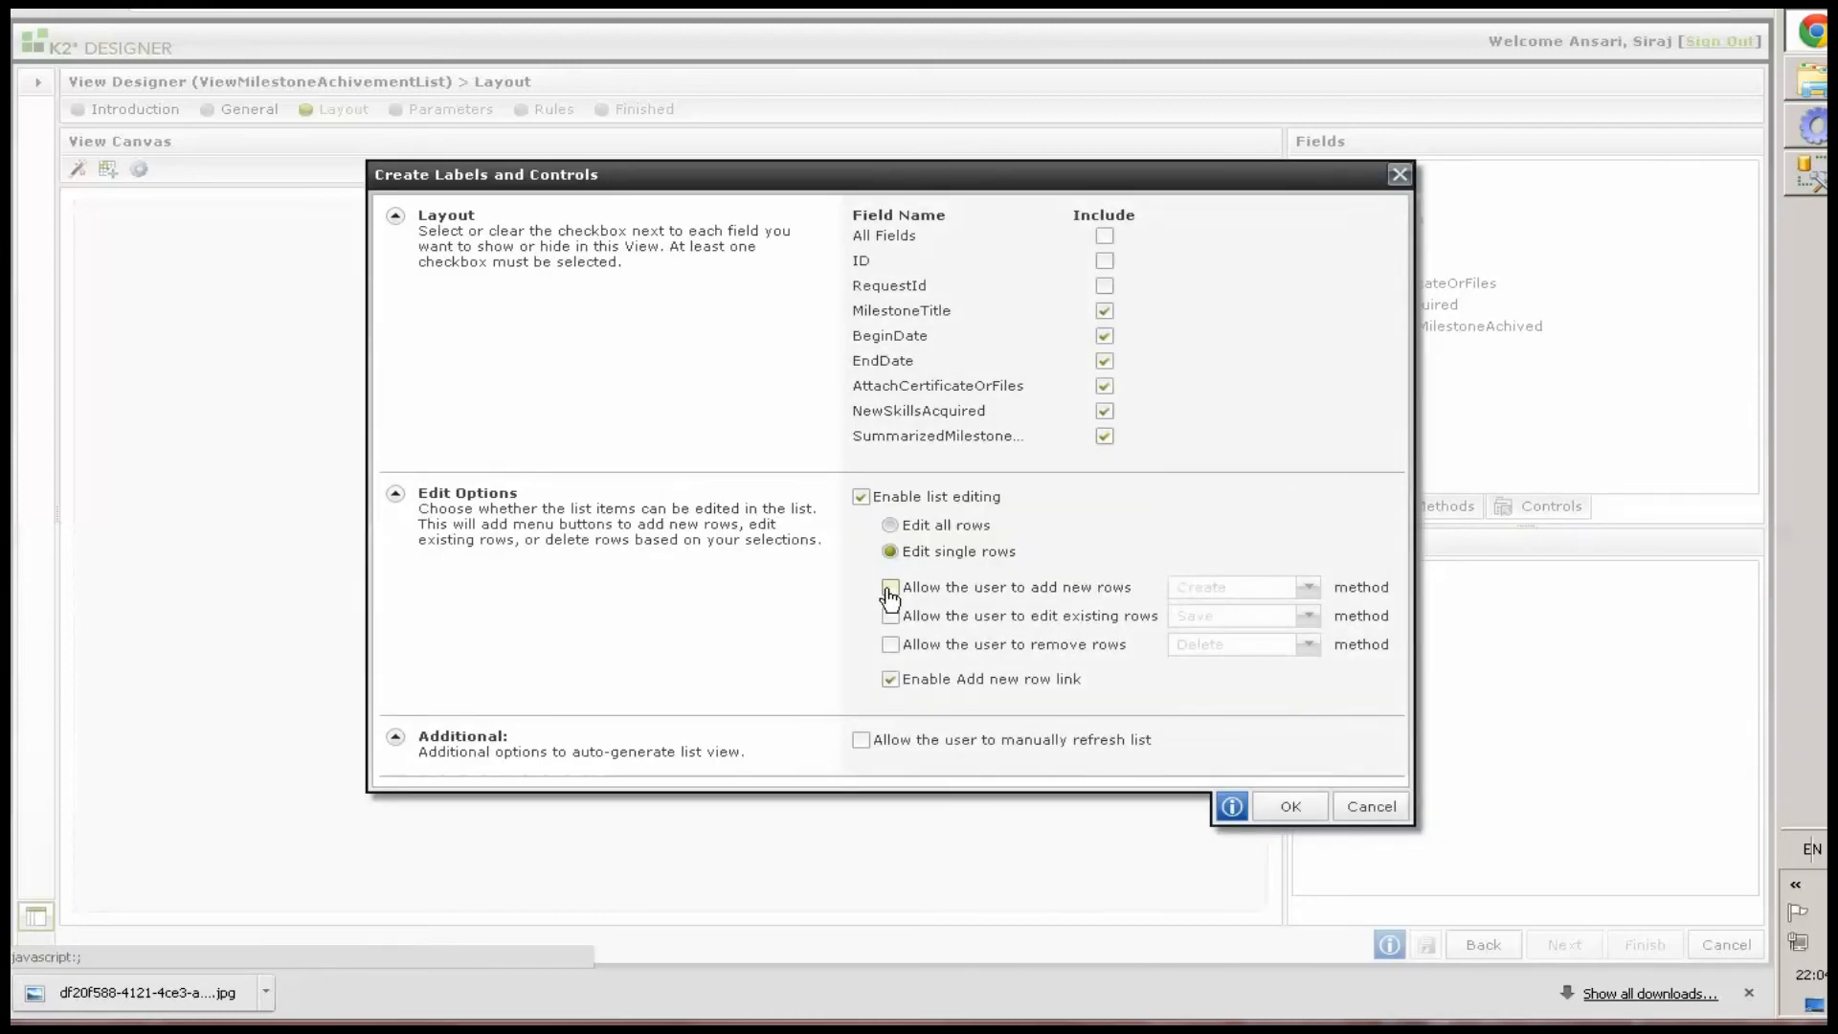
{"action": "left_click", "coordinate": [890, 587]}
{"action": "left_click", "coordinate": [890, 616]}
{"action": "left_click", "coordinate": [890, 644]}
{"action": "left_click", "coordinate": [891, 679]}
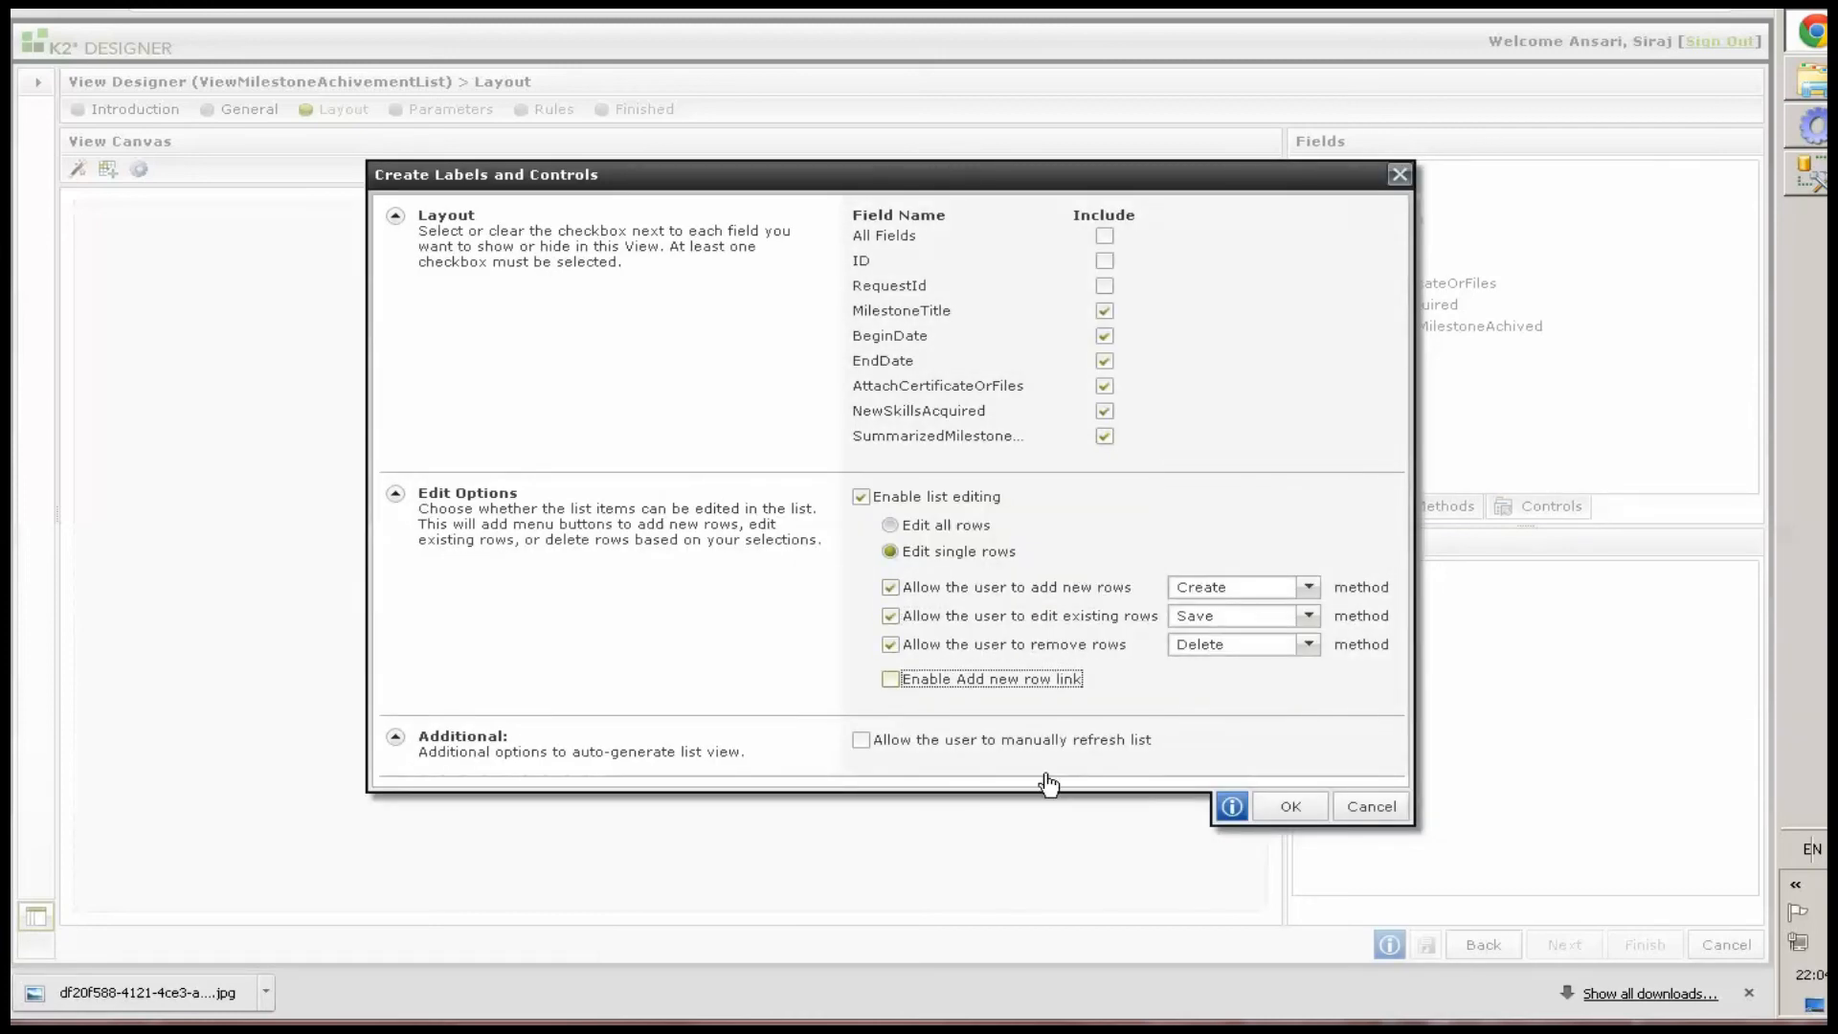
{"action": "left_click", "coordinate": [1290, 809]}
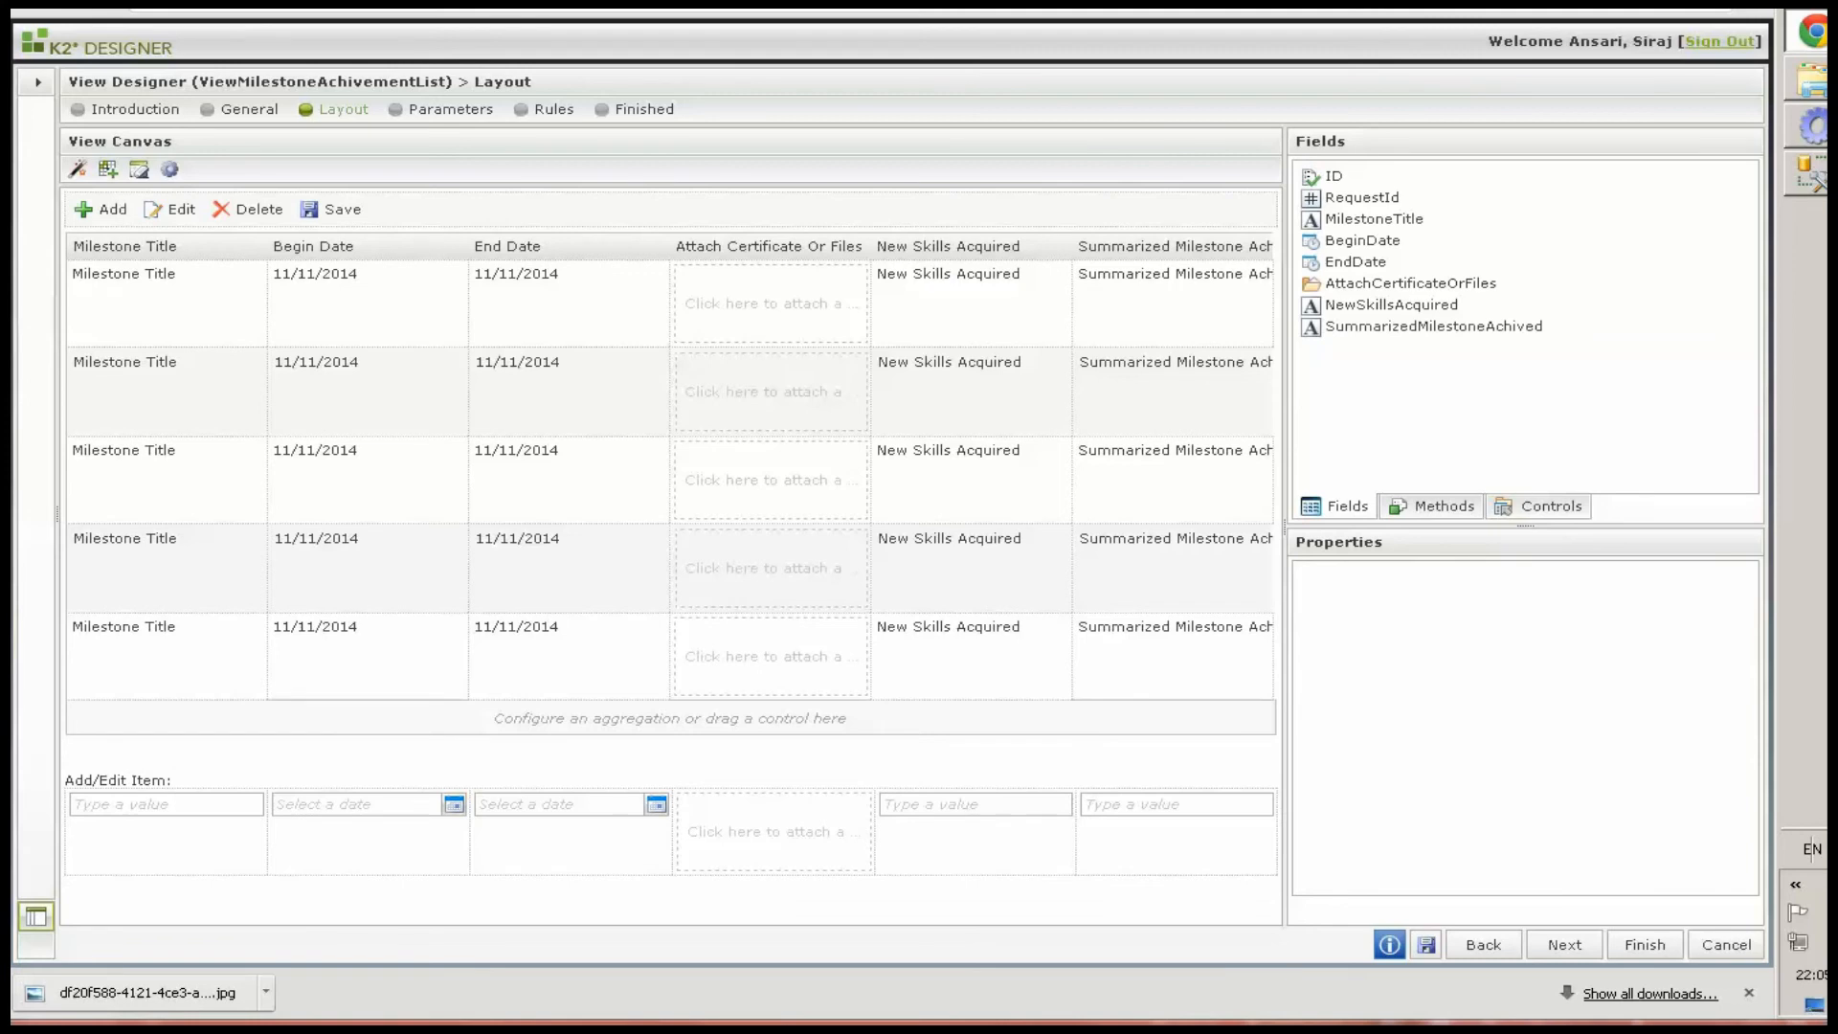
Move the Attach Certificate Or Files column to the end of the list and disable the Save toolbar button
{"action": "left_click", "coordinate": [769, 465]}
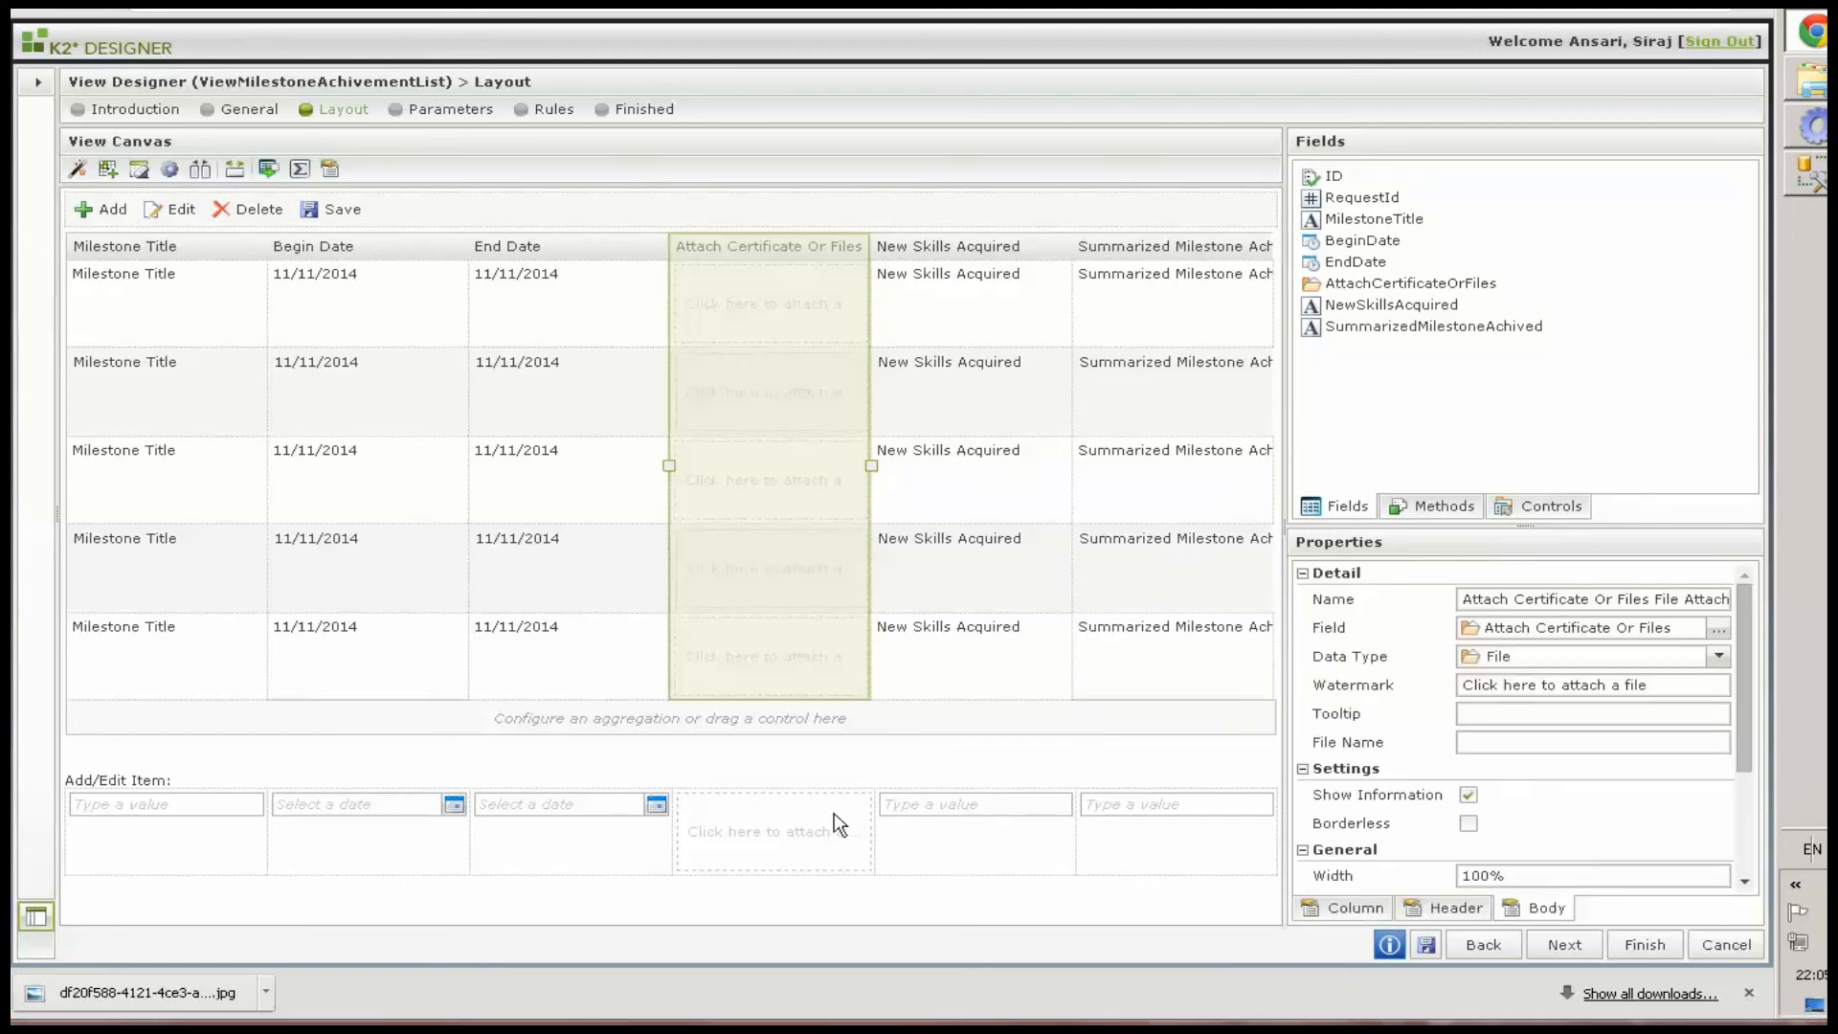
{"action": "left_click_drag", "start_coordinate": [816, 525], "coordinate": [617, 308]}
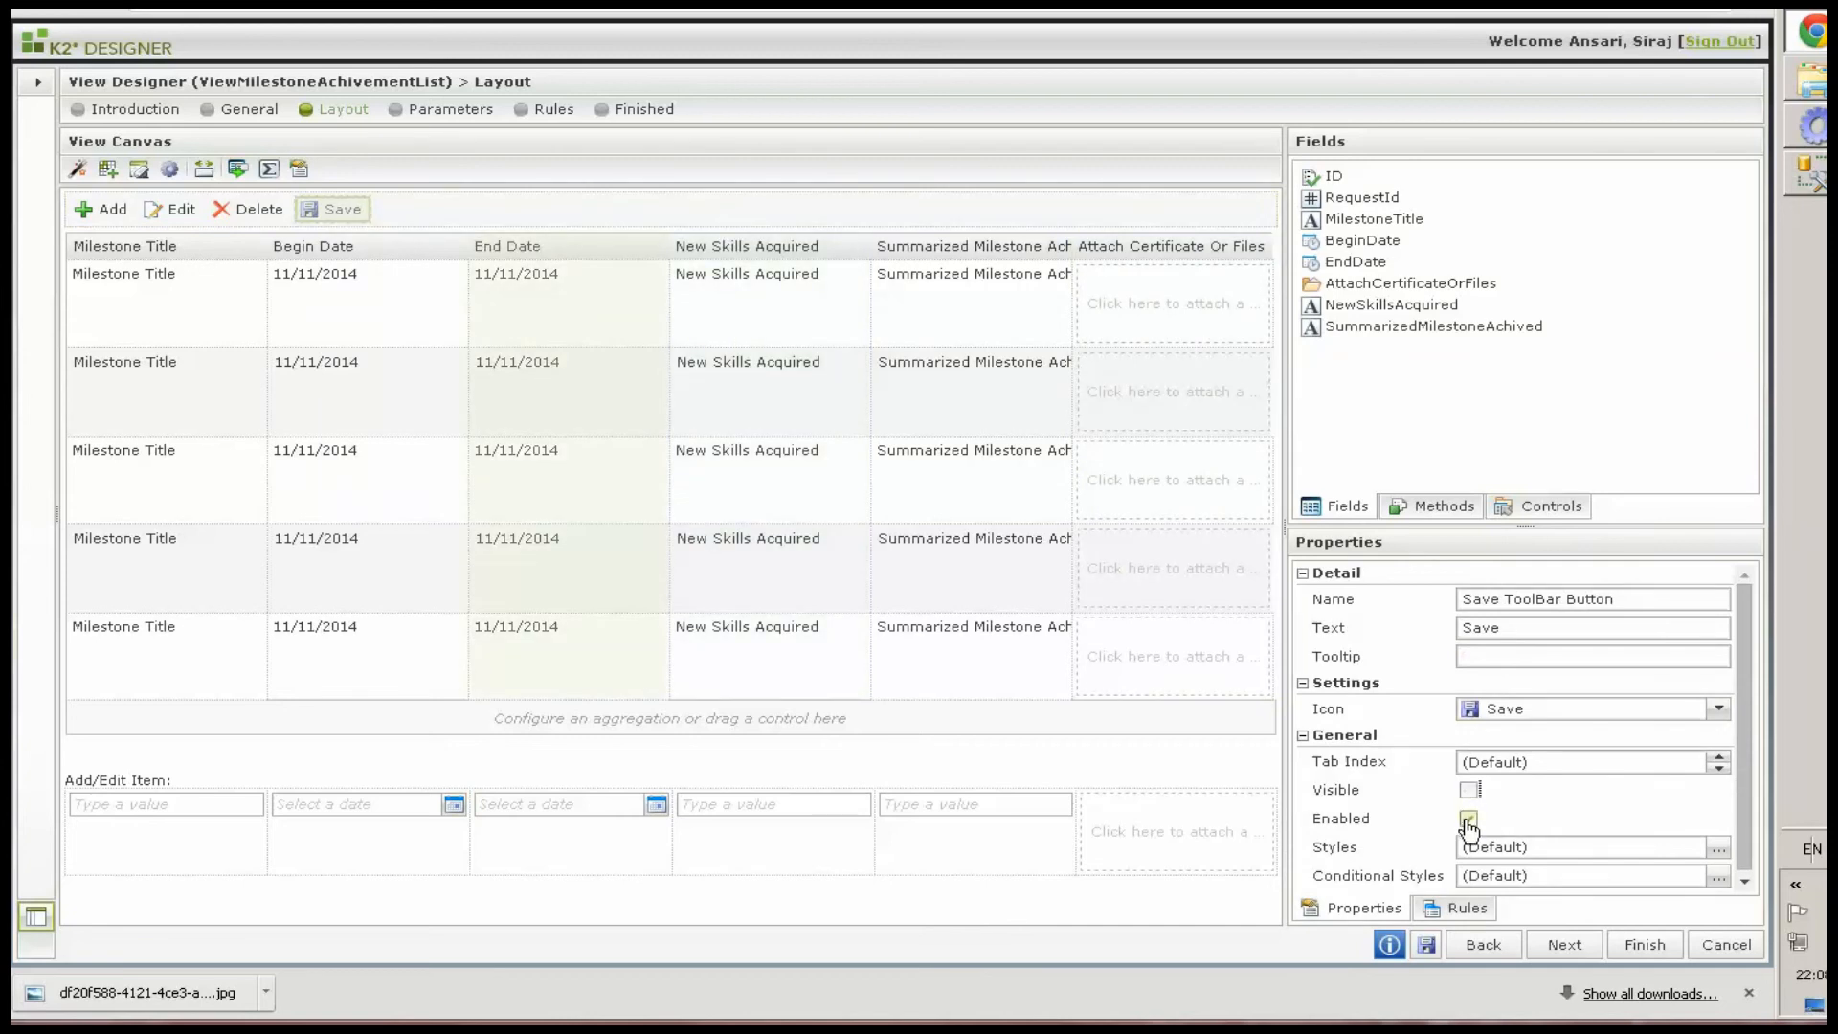
{"action": "left_click", "coordinate": [1467, 820]}
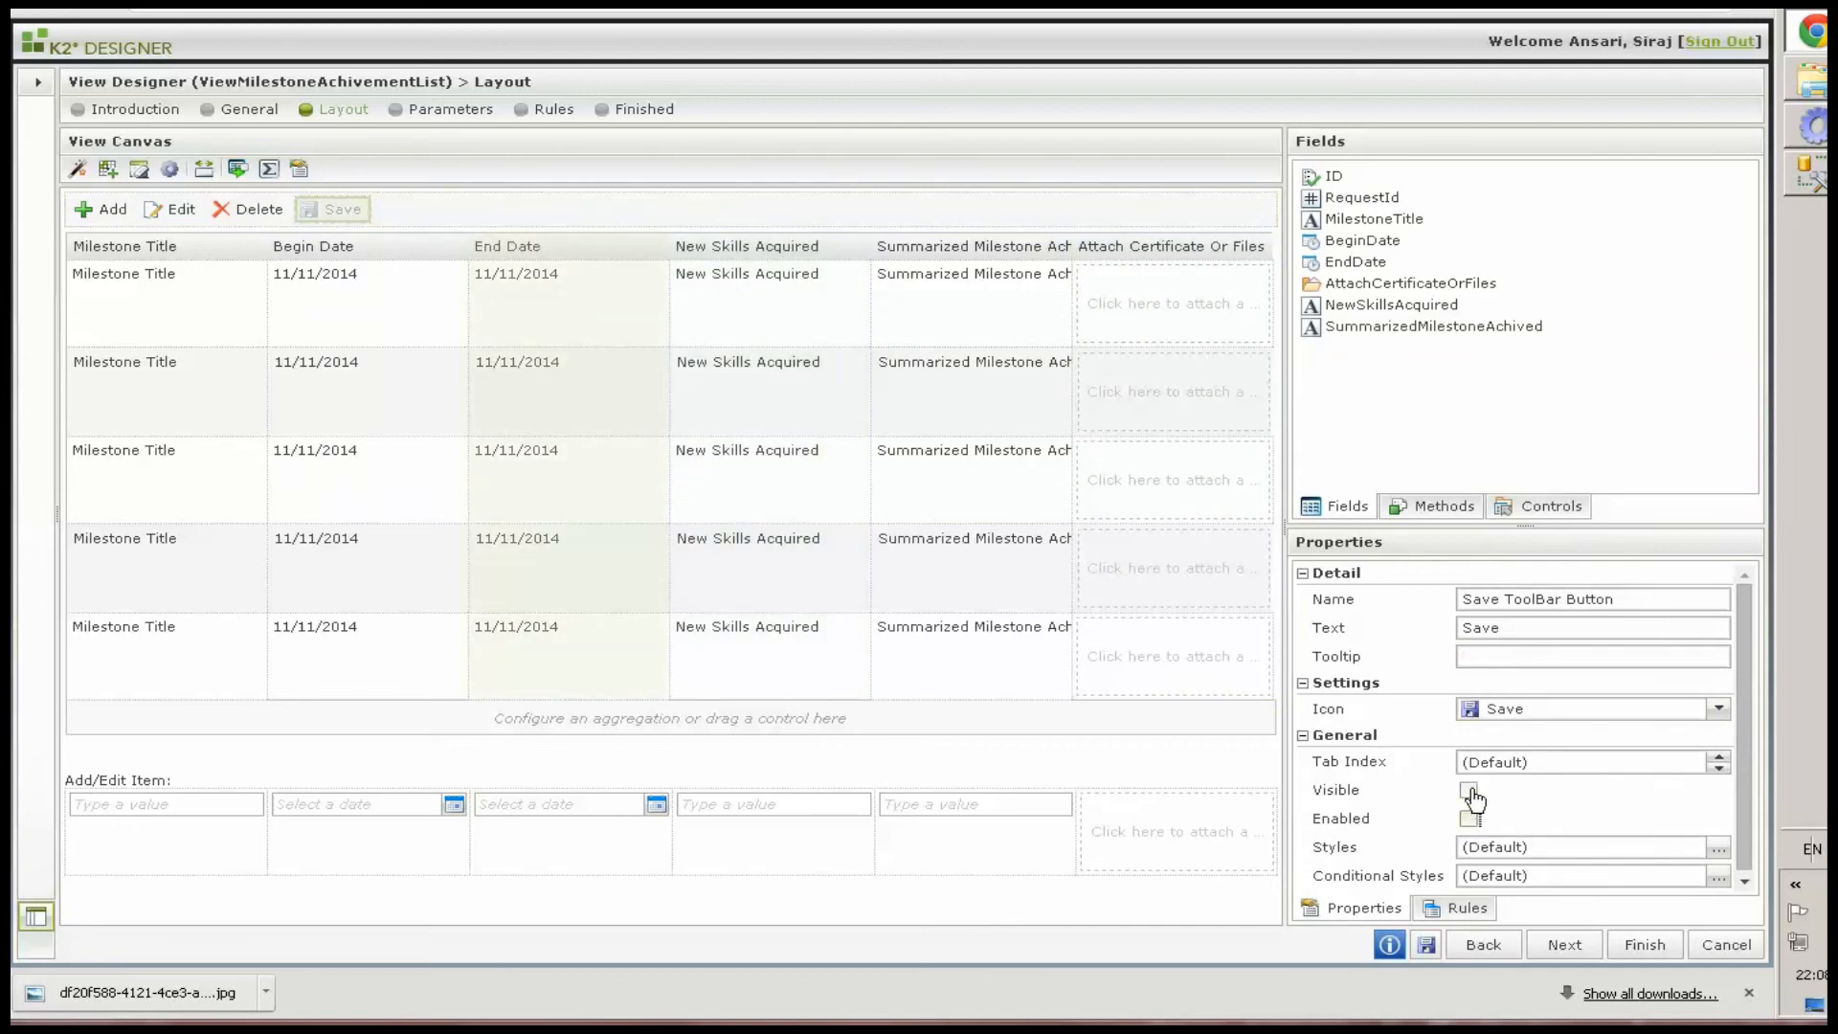
Open the Add toolbar button's click rule and add an Open a subview action after adding a new row
{"action": "left_click", "coordinate": [111, 213]}
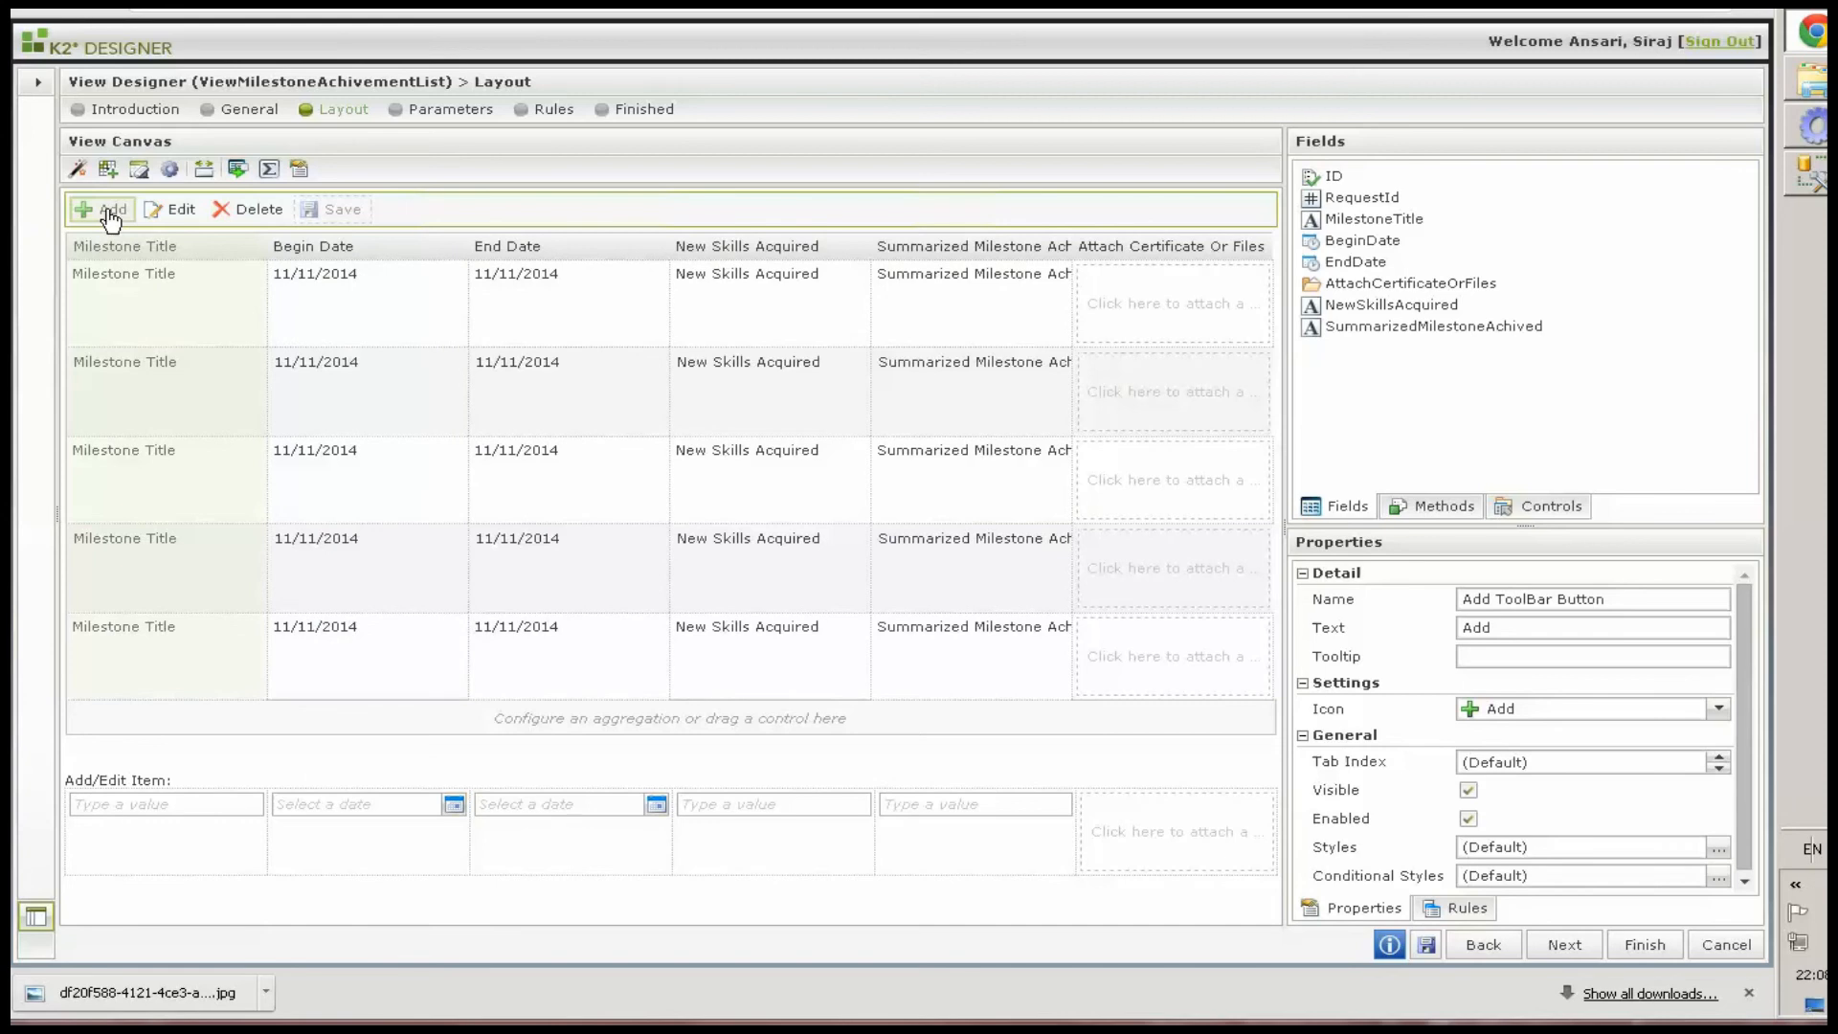
{"action": "left_click", "coordinate": [1454, 907]}
{"action": "double_click", "coordinate": [1401, 640]}
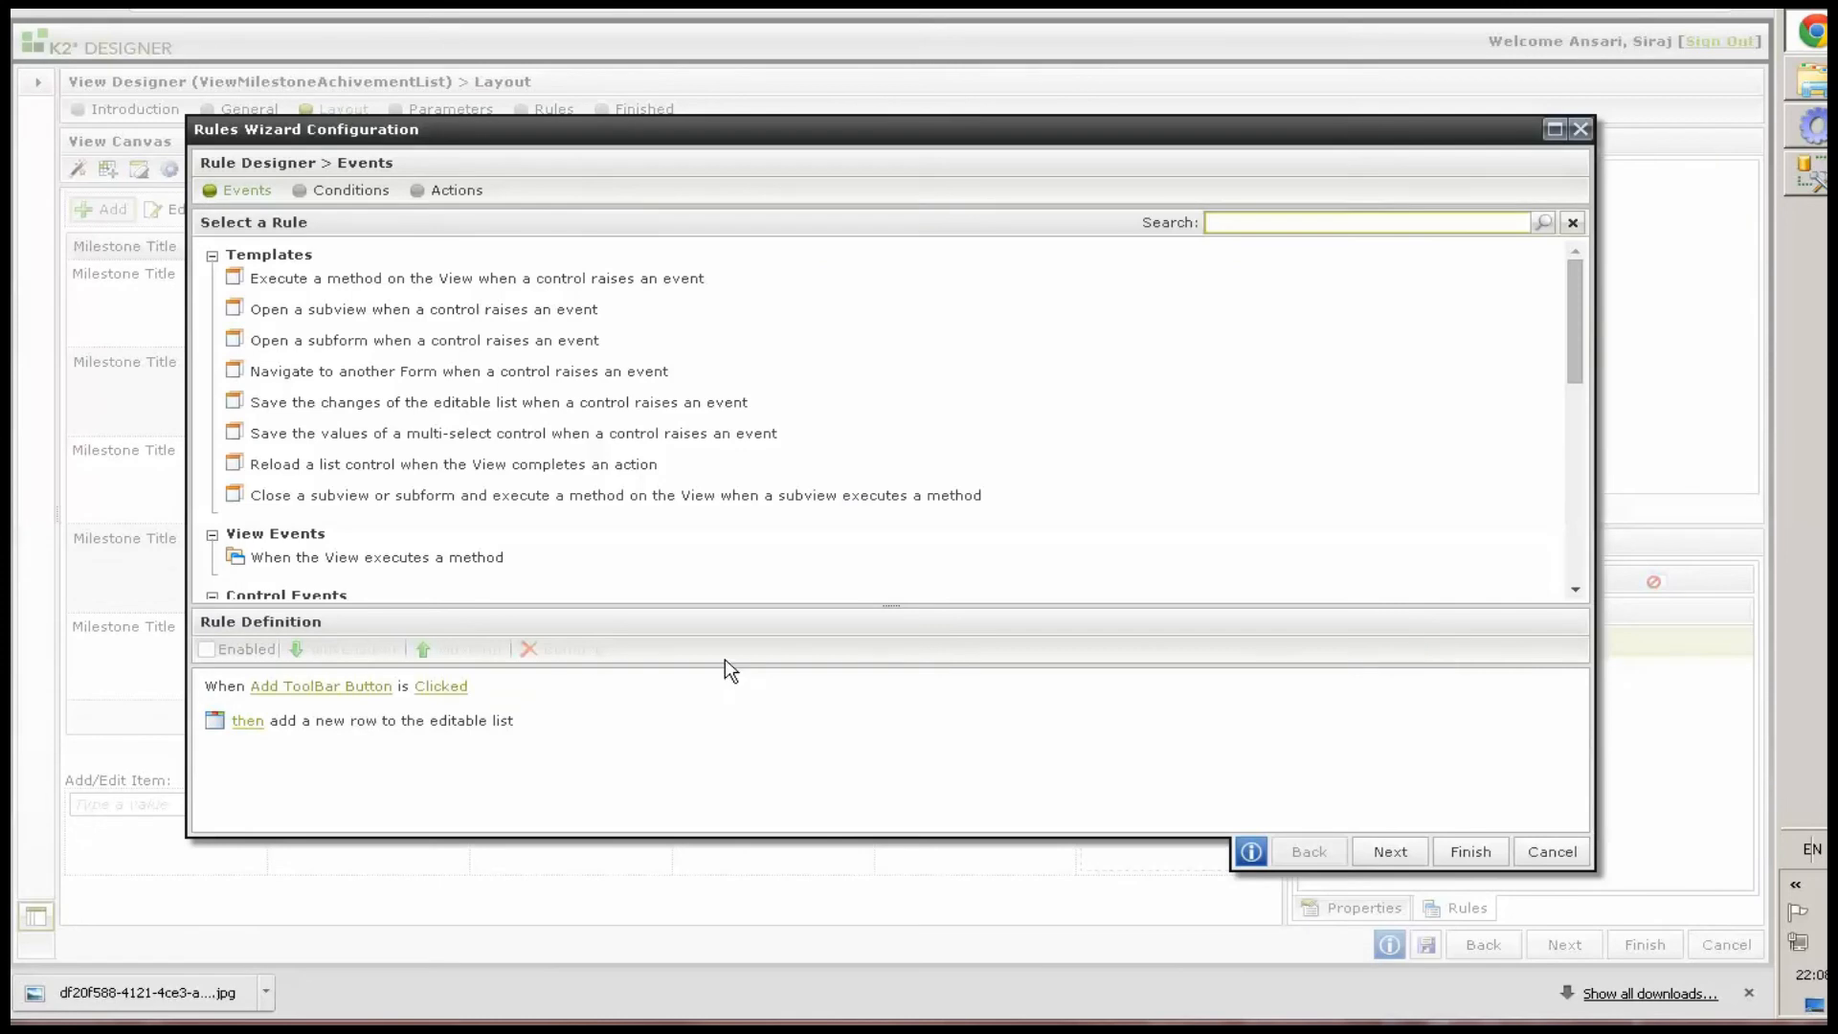
{"action": "left_click", "coordinate": [751, 722]}
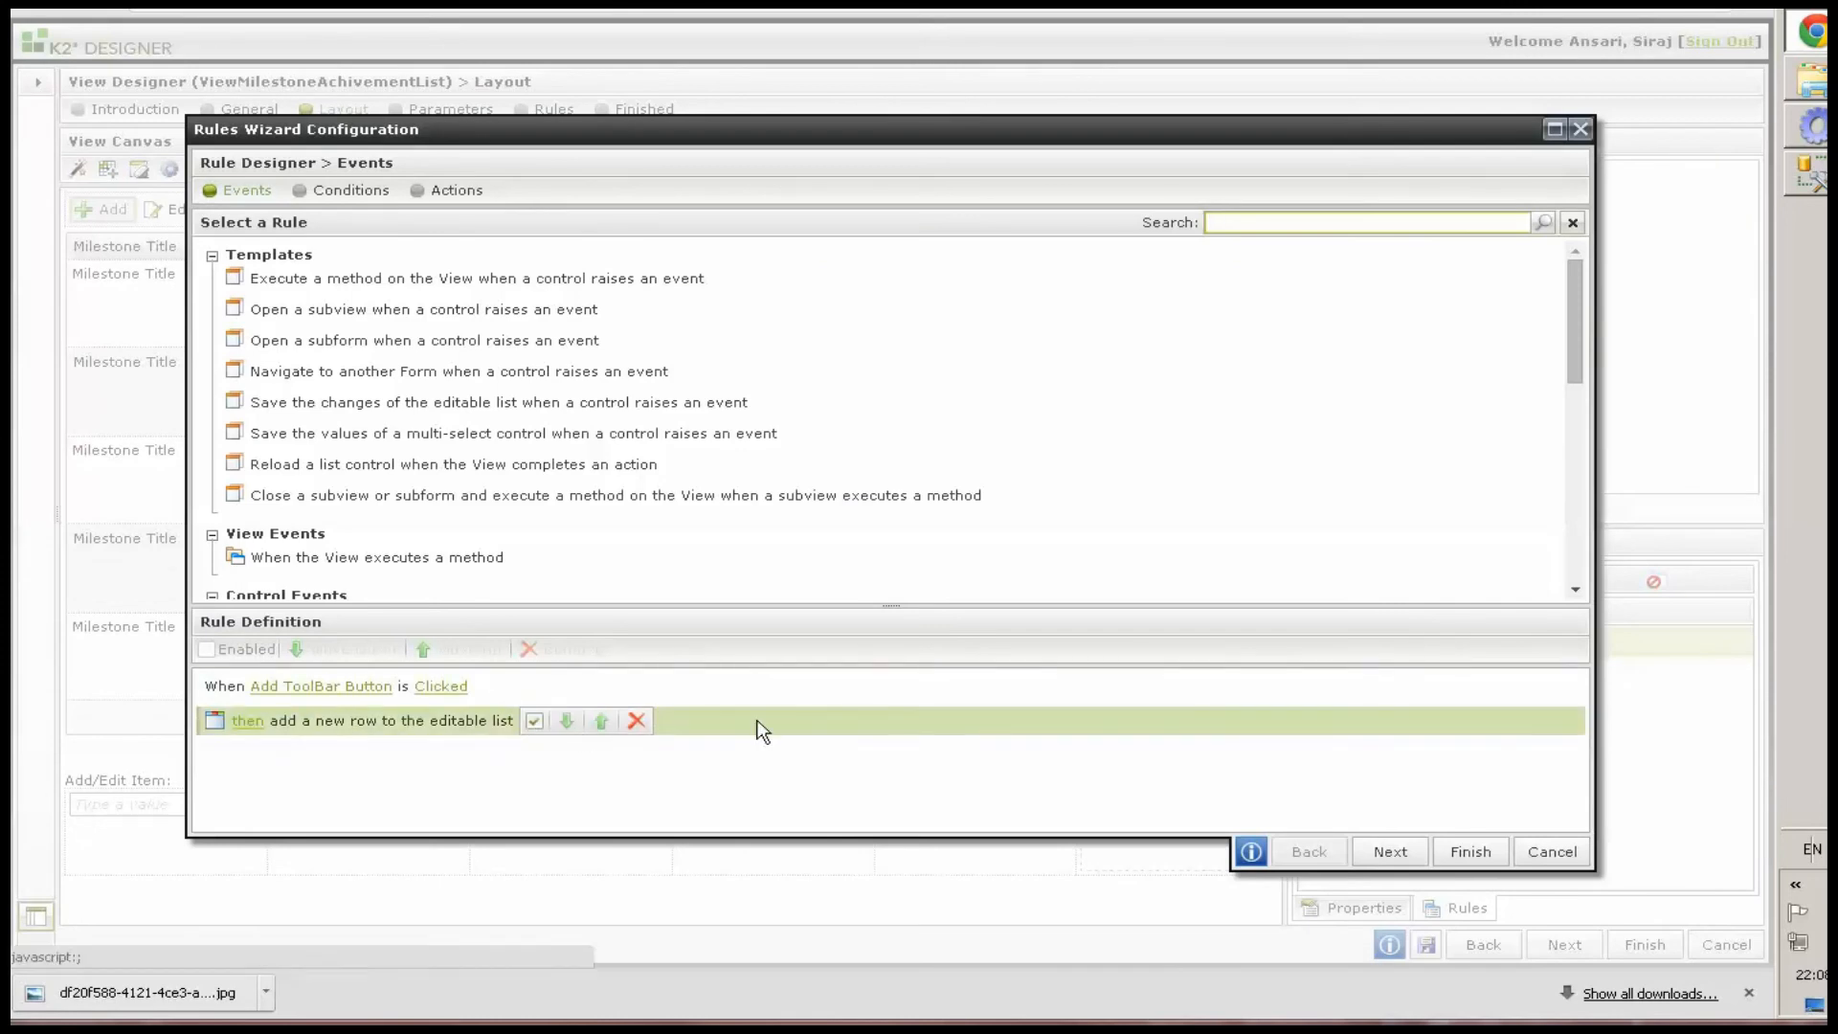
{"action": "left_click", "coordinate": [457, 190]}
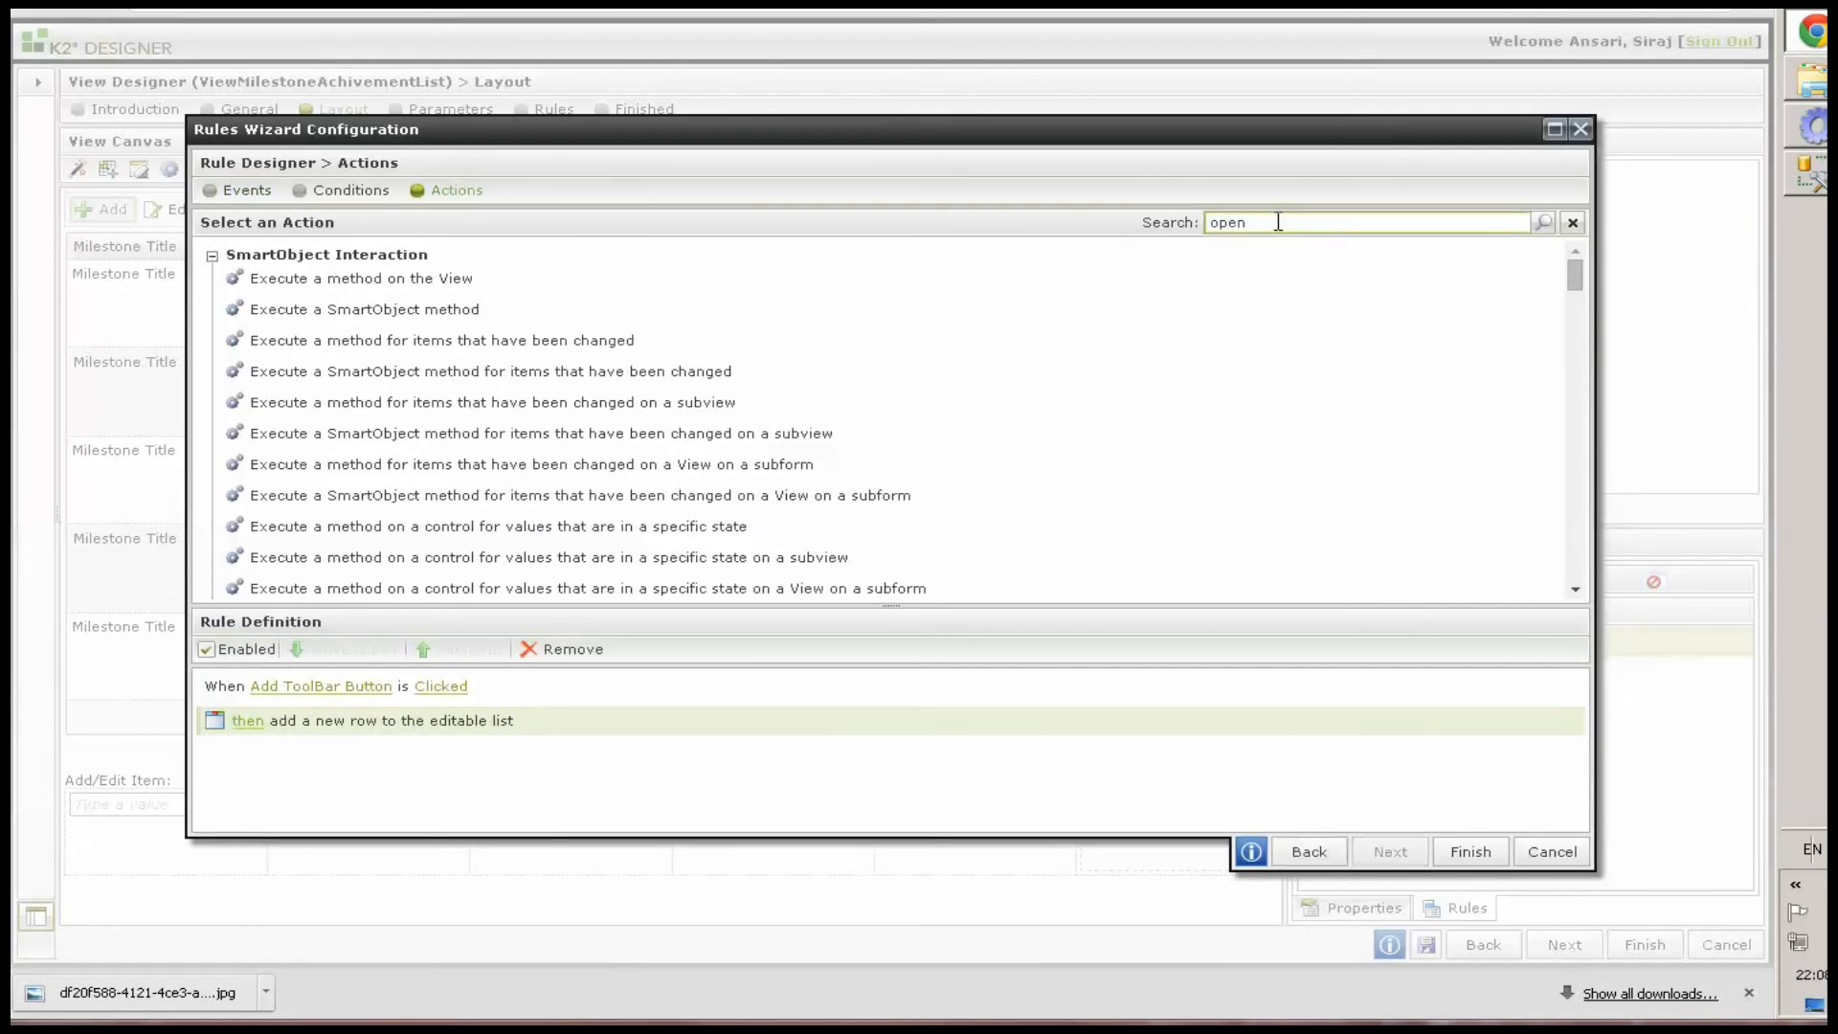
{"action": "left_click", "coordinate": [1278, 222]}
{"action": "type", "text": "open"}
{"action": "key", "text": "Return"}
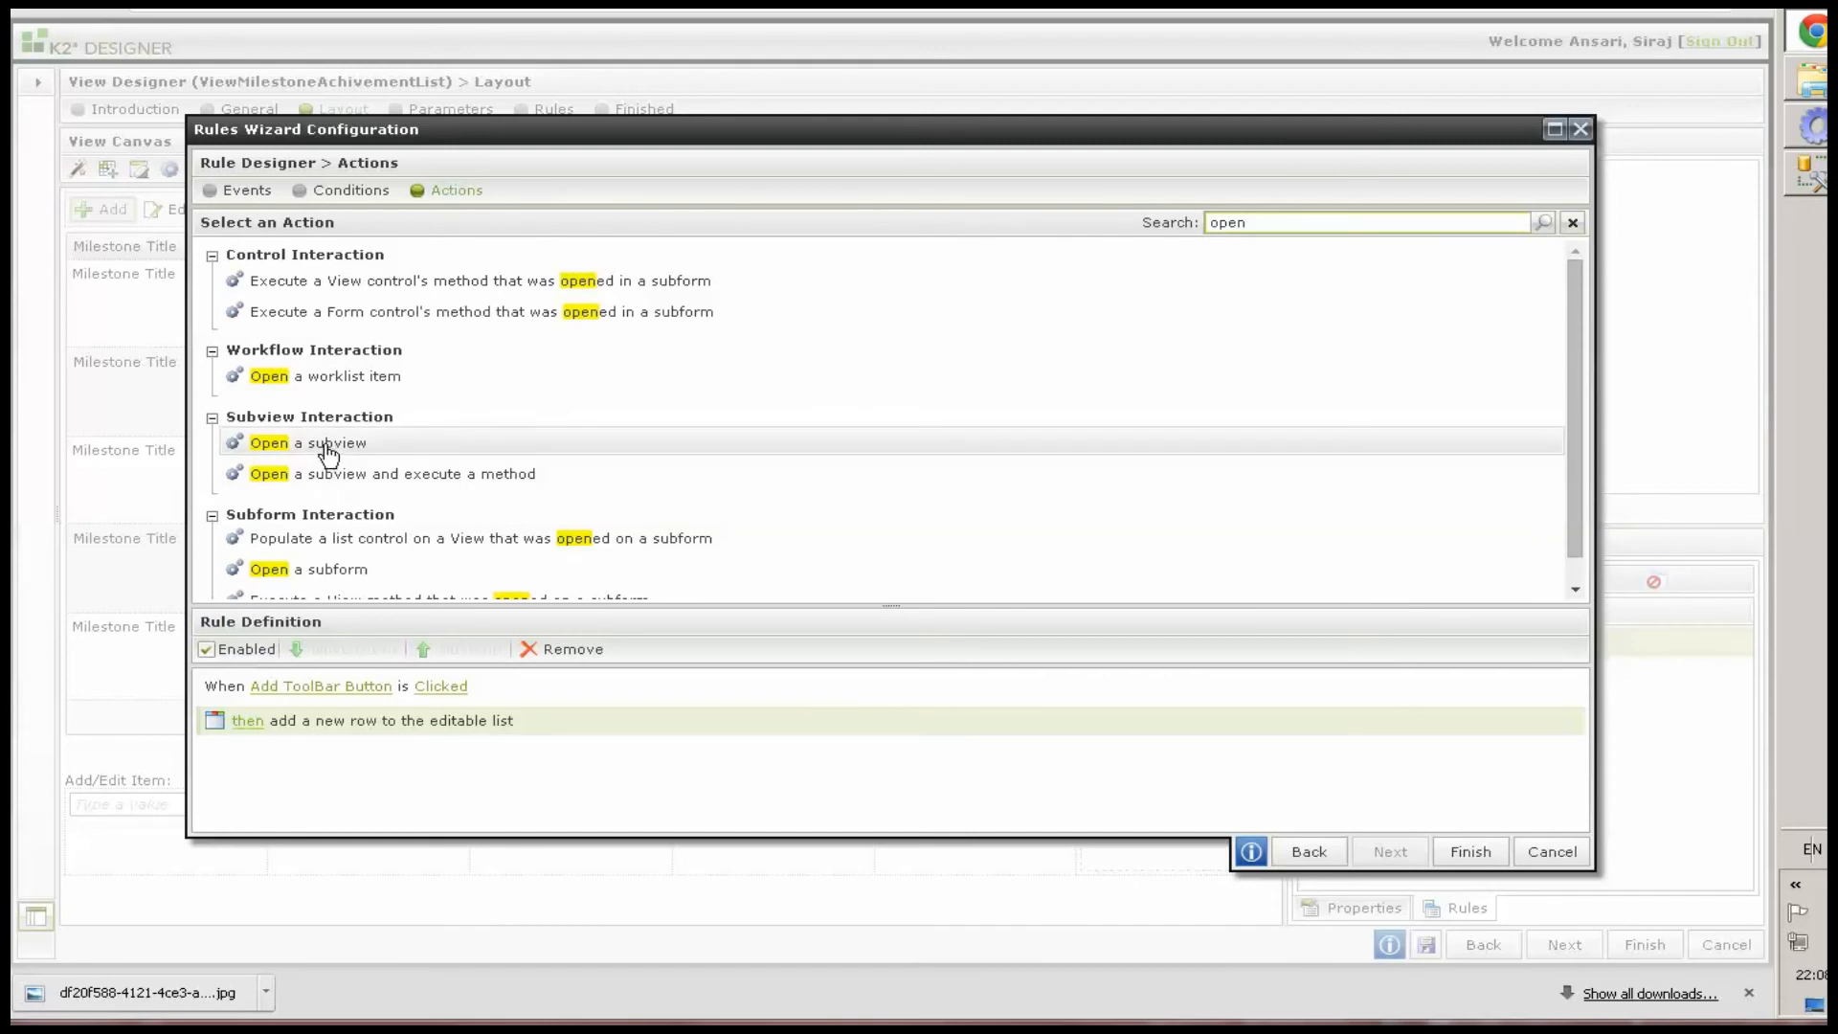
{"action": "left_click_drag", "start_coordinate": [328, 453], "coordinate": [370, 779]}
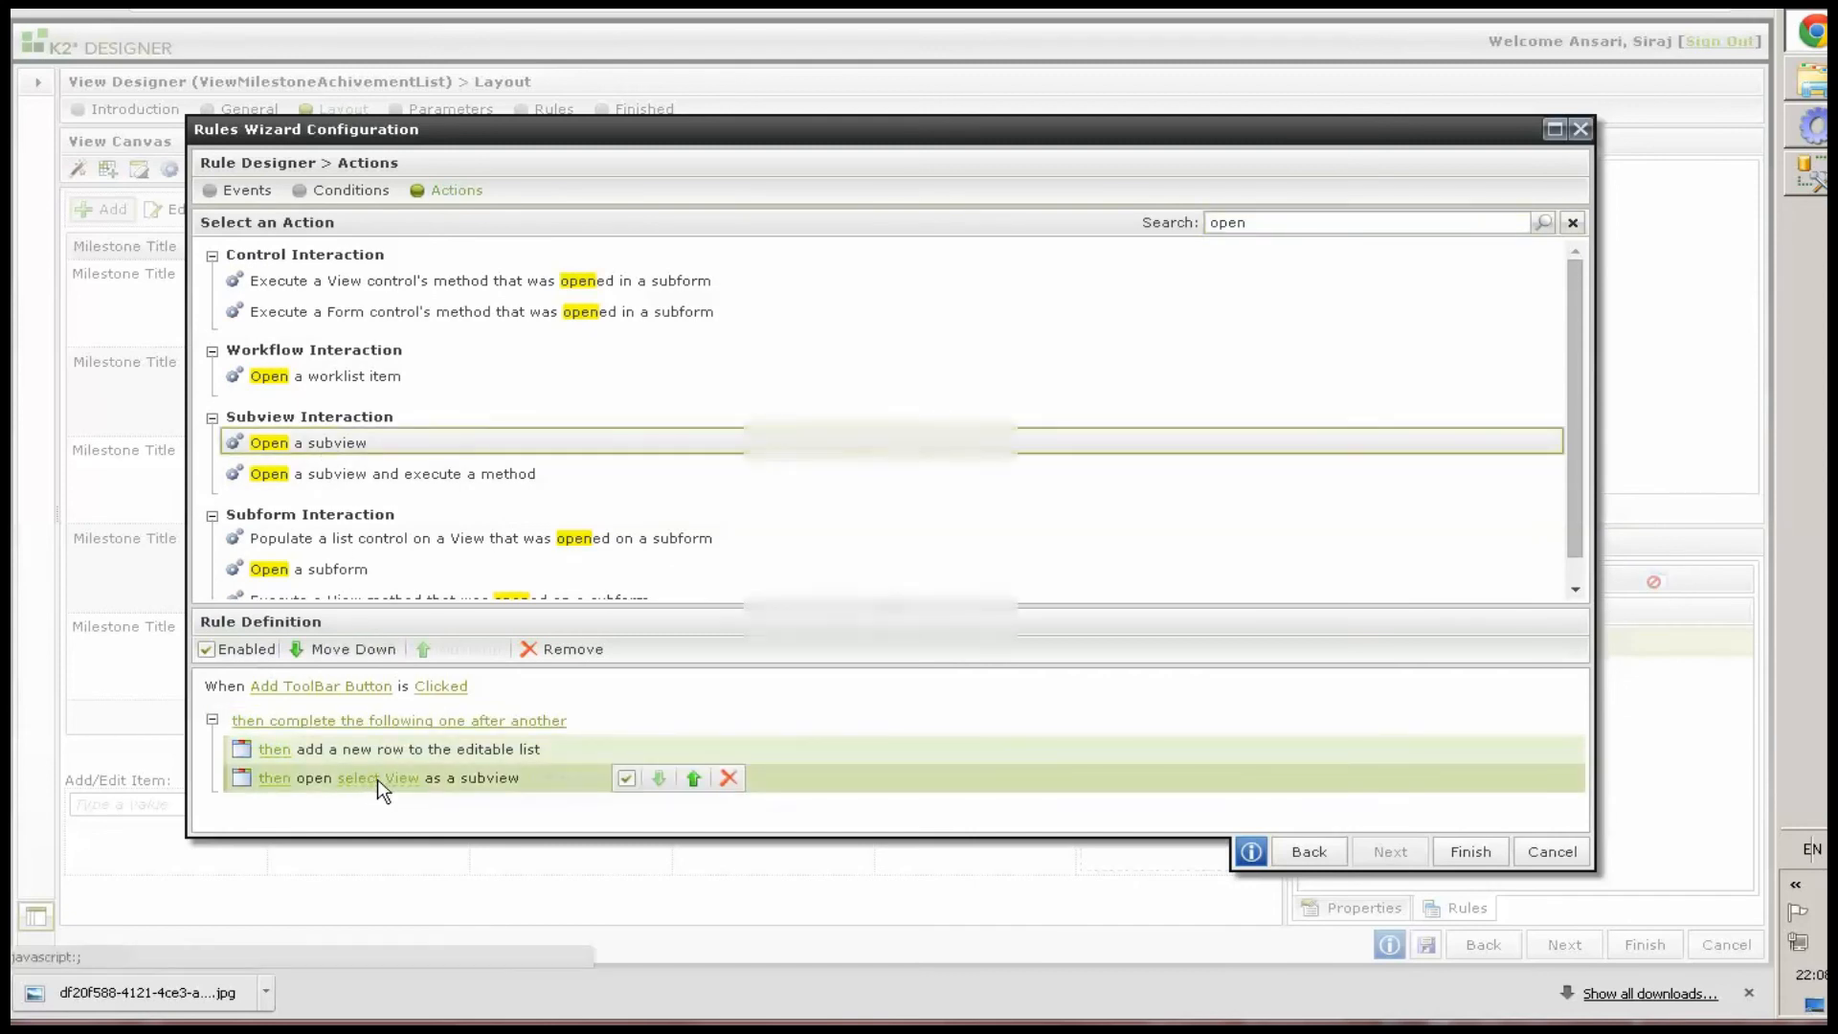
Choose ViewAddNewMilestoneAchivement from TESTING > AIS as the subview to open
{"action": "left_click", "coordinate": [379, 779]}
{"action": "left_click_drag", "start_coordinate": [1032, 427], "coordinate": [1033, 628]}
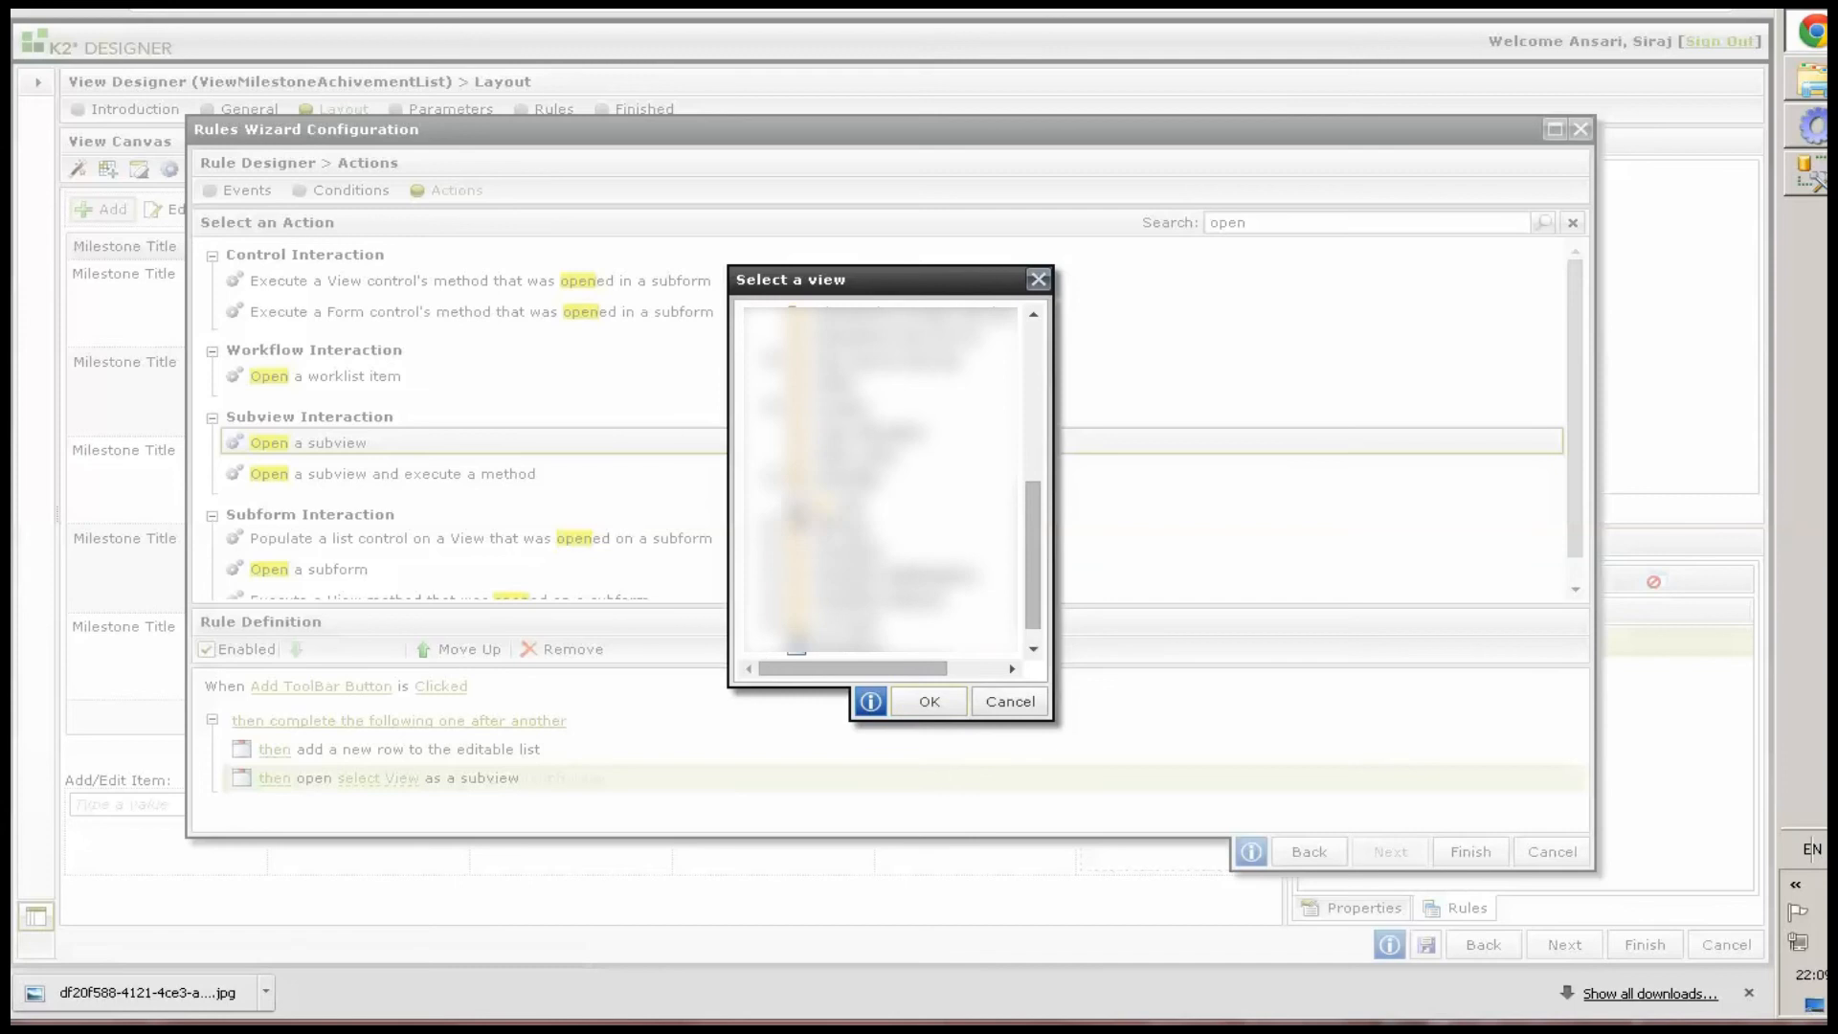
{"action": "left_click", "coordinate": [793, 502]}
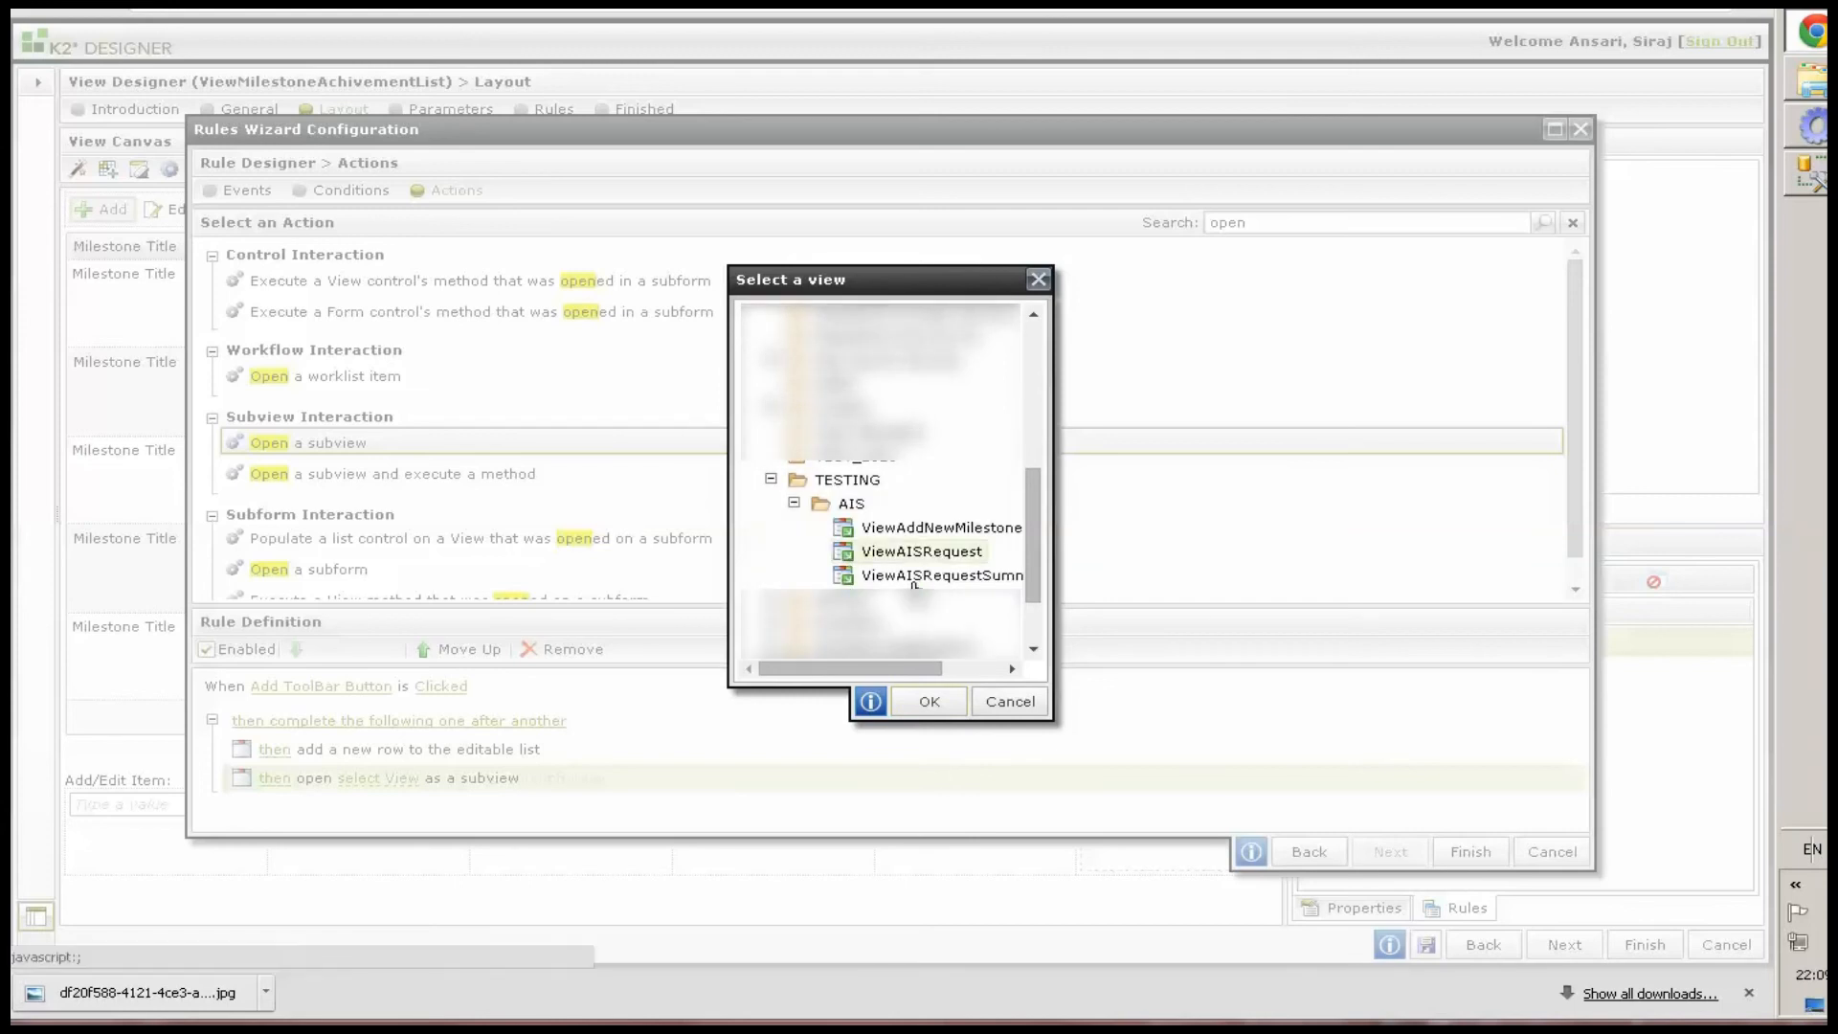
{"action": "left_click_drag", "start_coordinate": [955, 662], "coordinate": [1014, 664]}
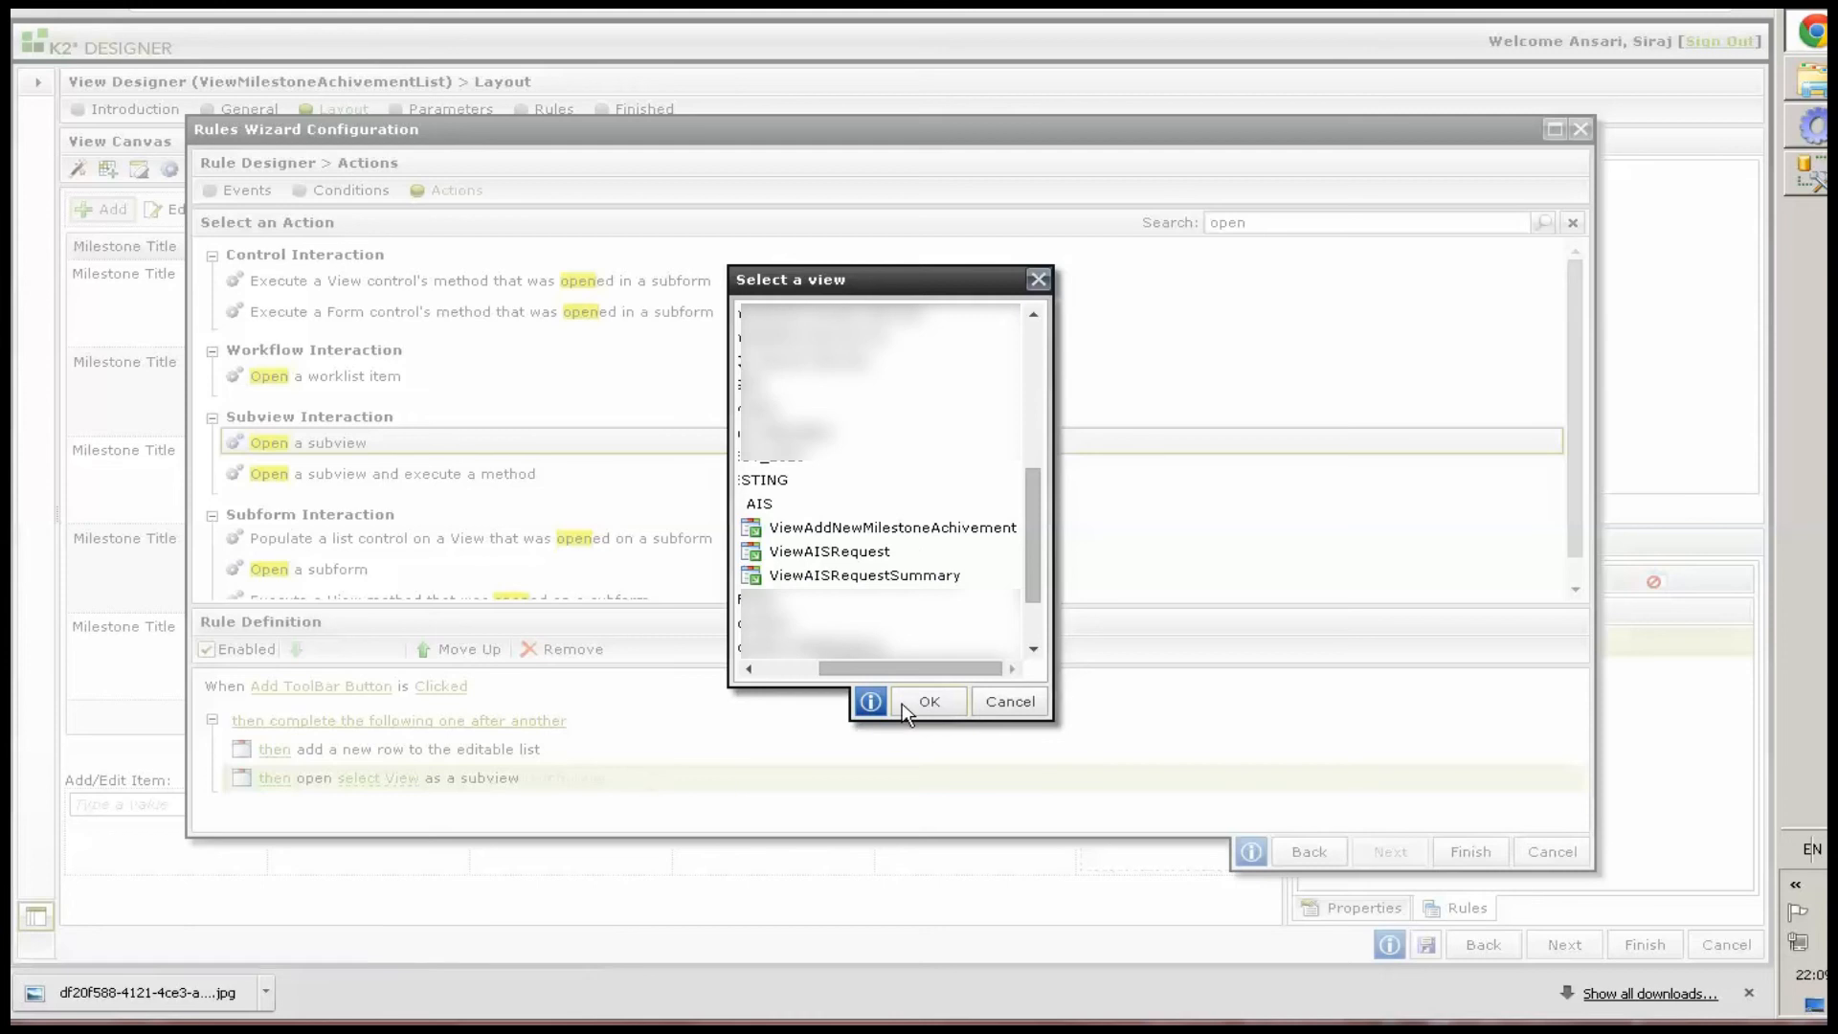
{"action": "left_click", "coordinate": [909, 529]}
{"action": "left_click", "coordinate": [930, 700]}
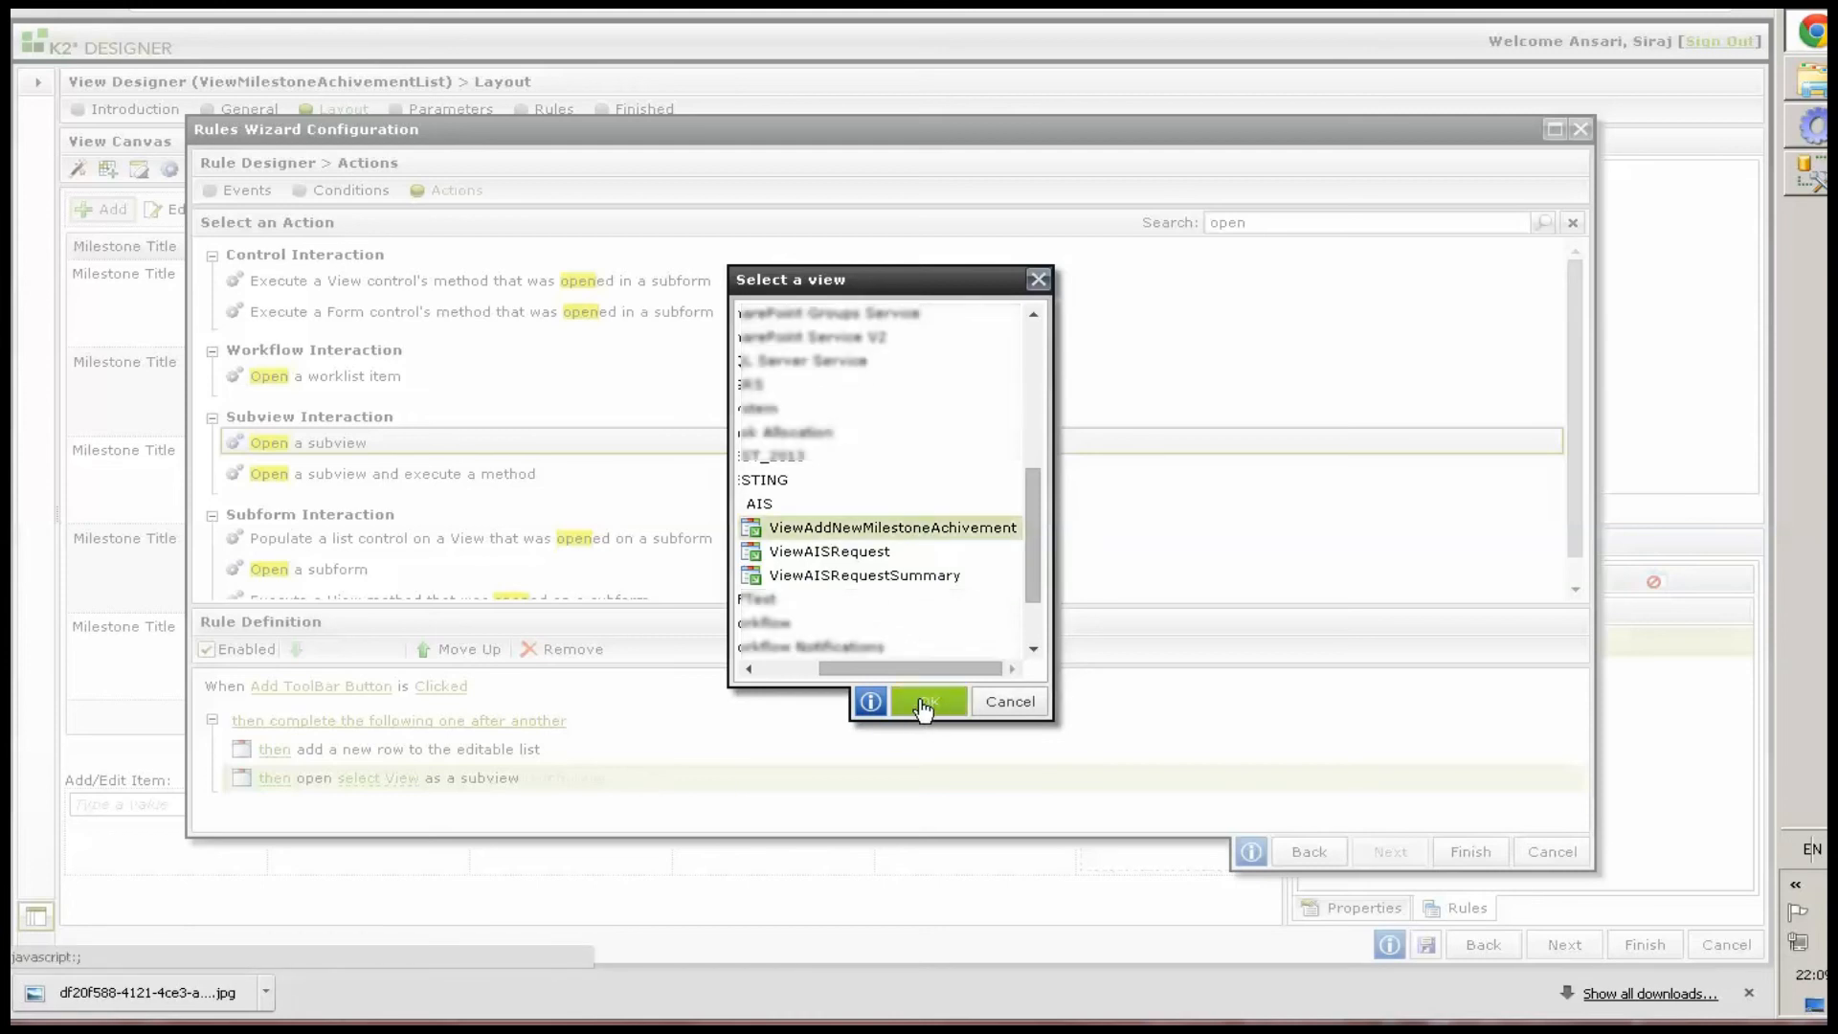
Configure the subview with title Add New Milestone Achievement, width 800 and height 500, and finish the rule
{"action": "left_click", "coordinate": [721, 777]}
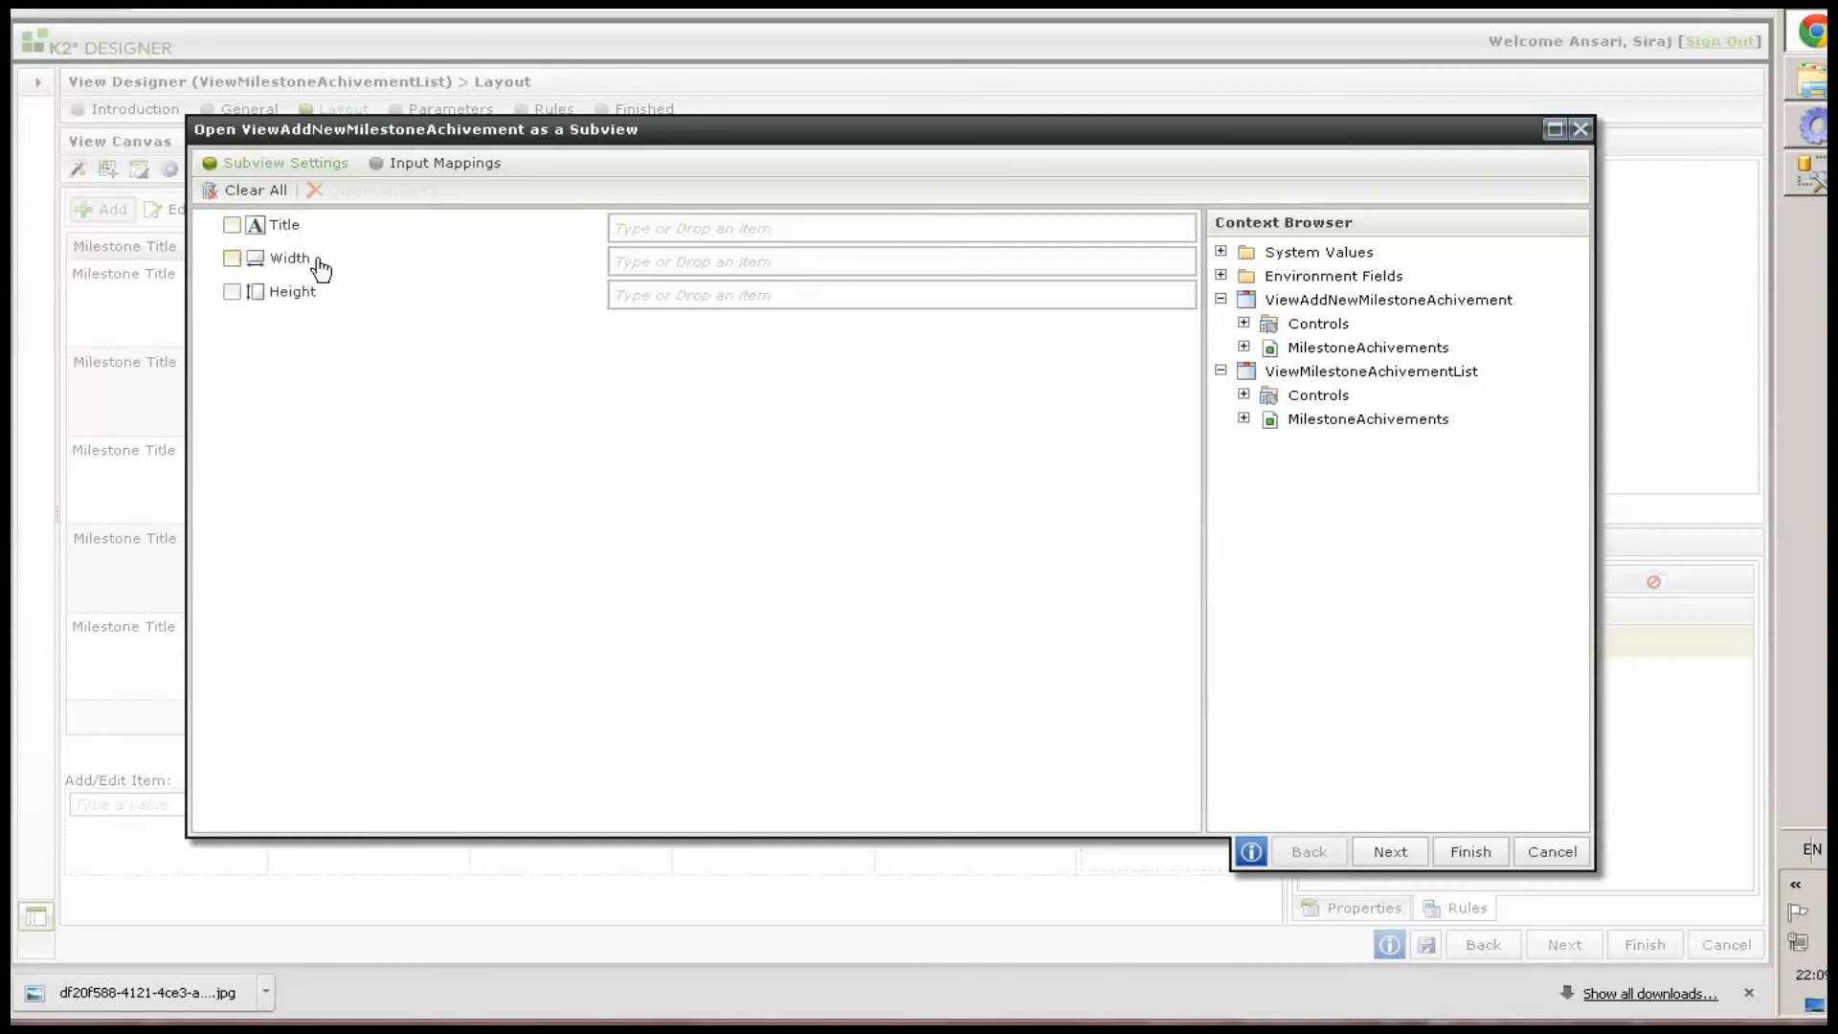
{"action": "left_click", "coordinate": [696, 228]}
{"action": "type", "text": "Add New Milestone Achievement"}
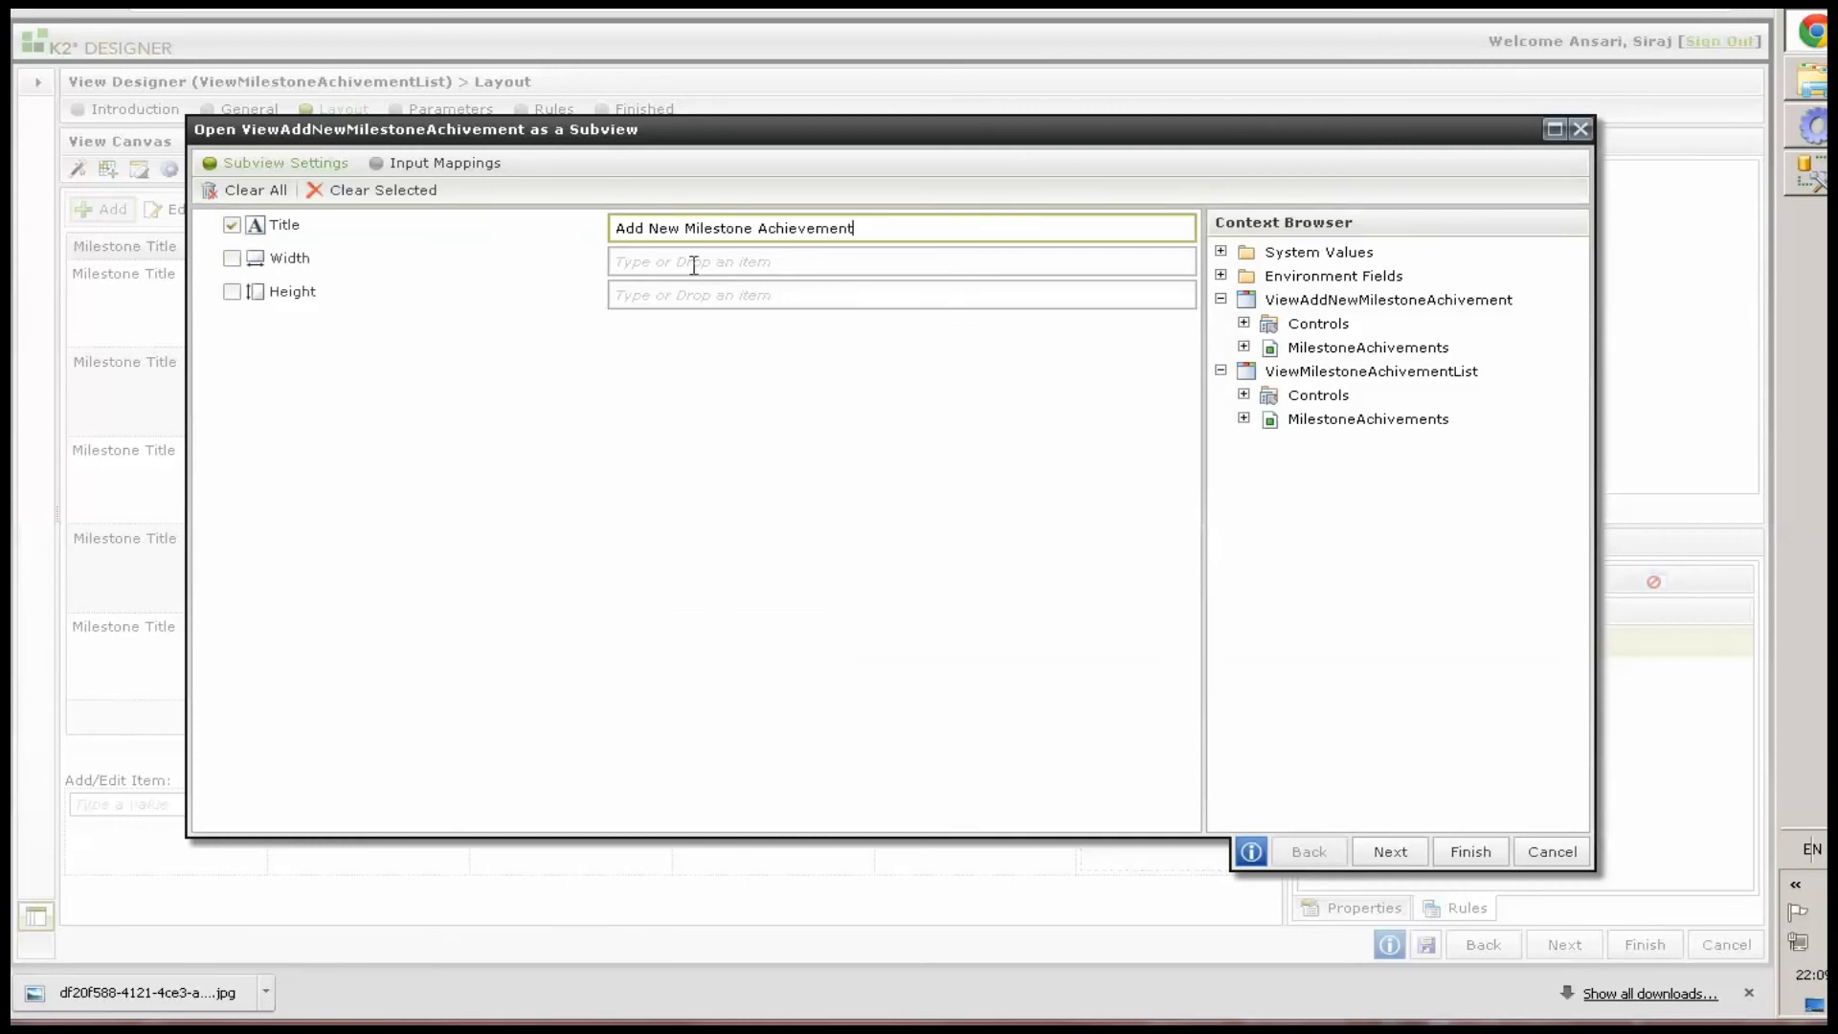
{"action": "left_click", "coordinate": [688, 261]}
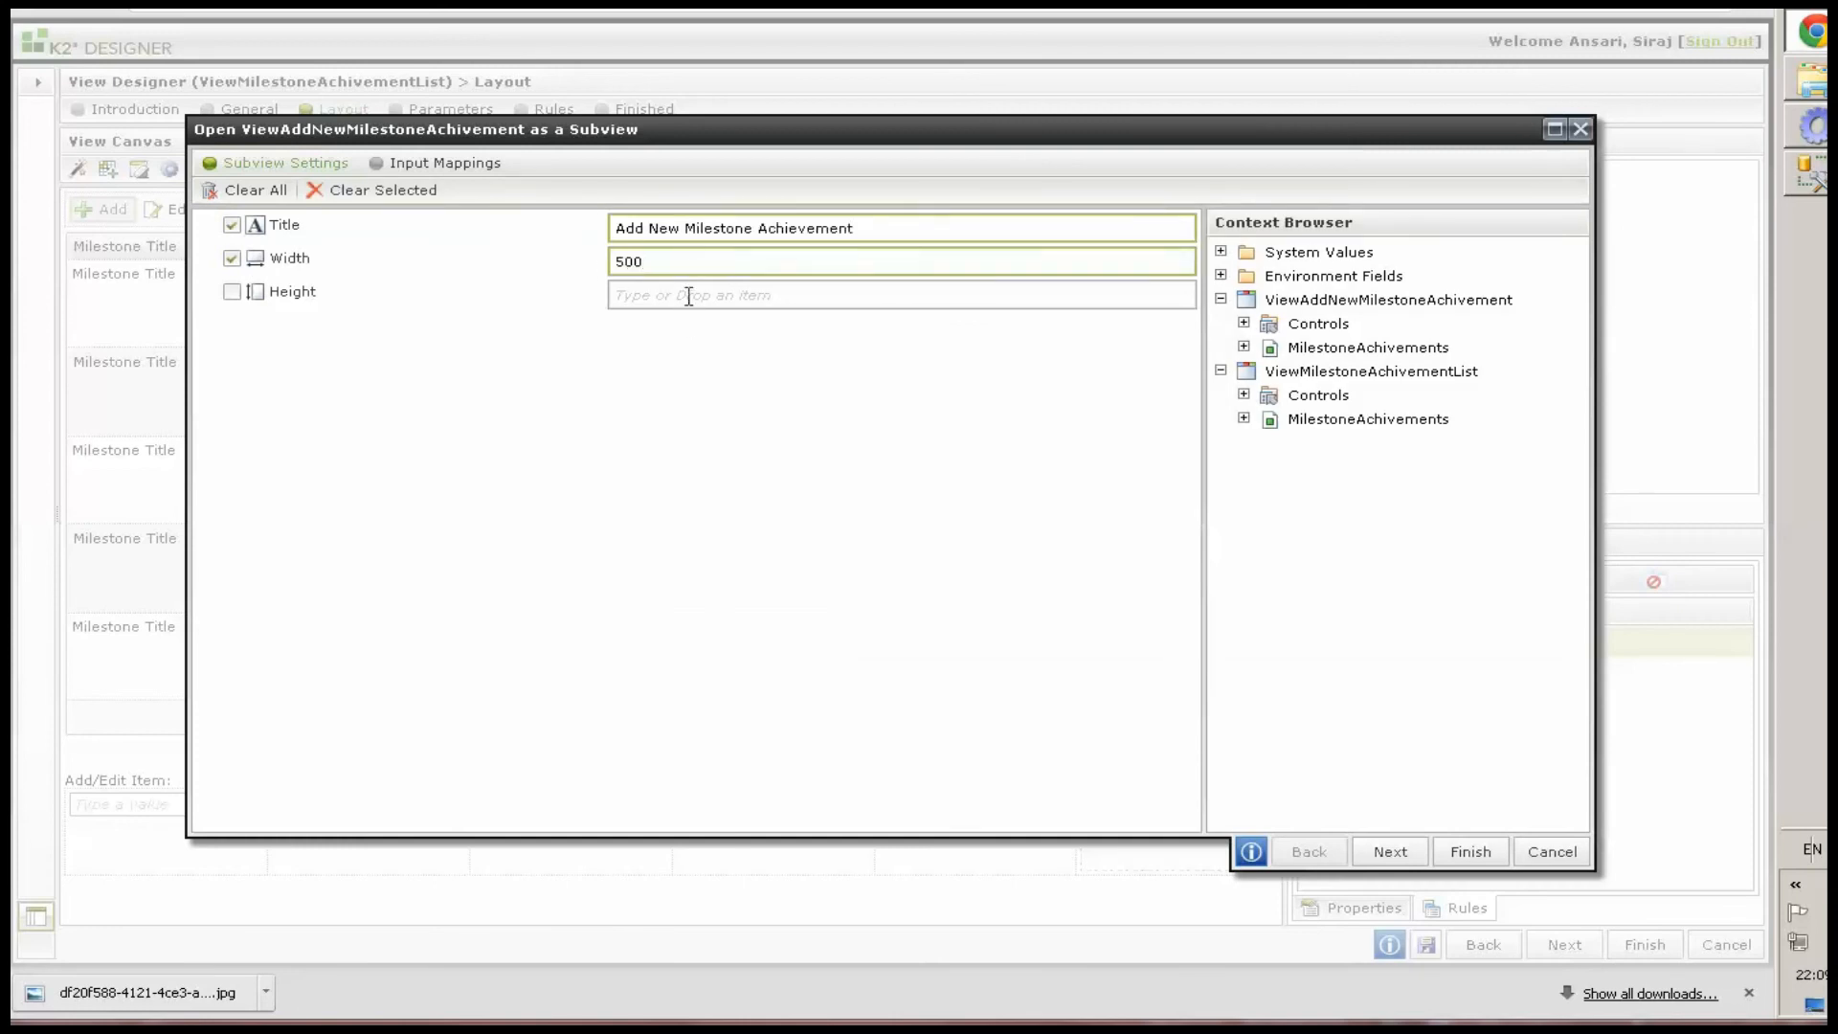
{"action": "left_click", "coordinate": [681, 299]}
{"action": "left_click", "coordinate": [664, 259]}
{"action": "left_click", "coordinate": [670, 299]}
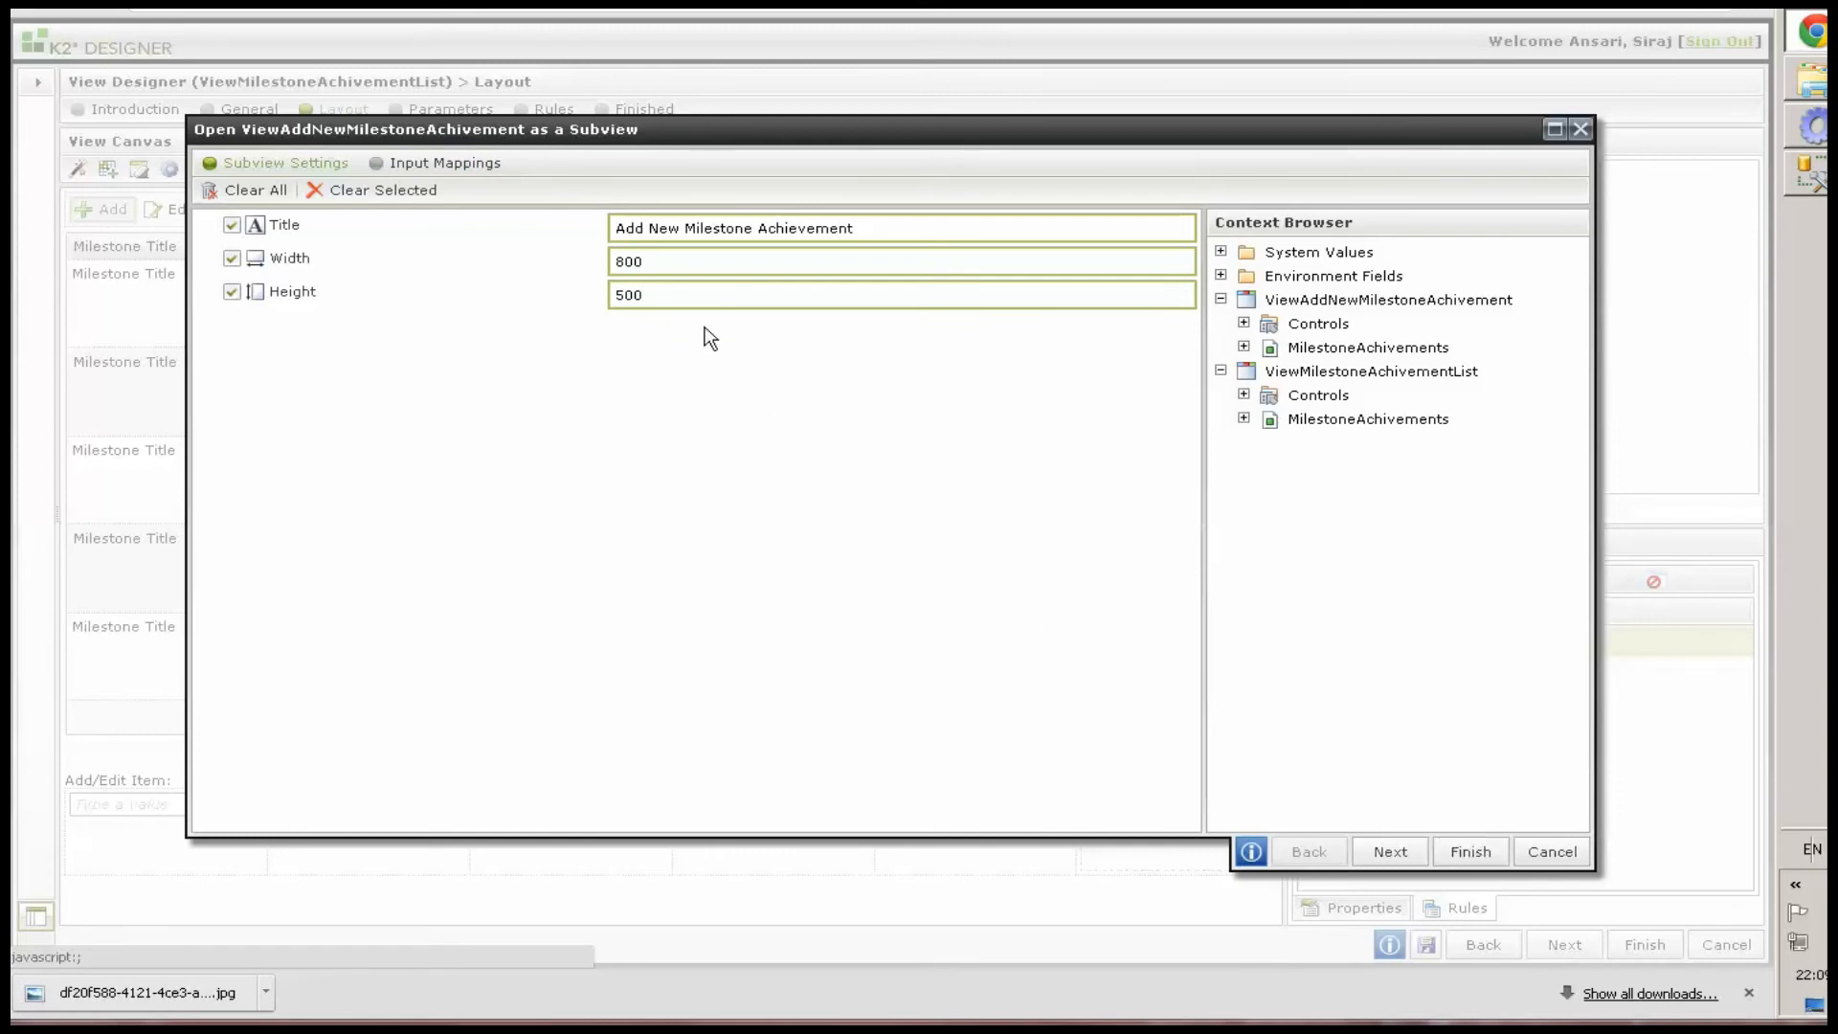
{"action": "left_click", "coordinate": [1469, 852]}
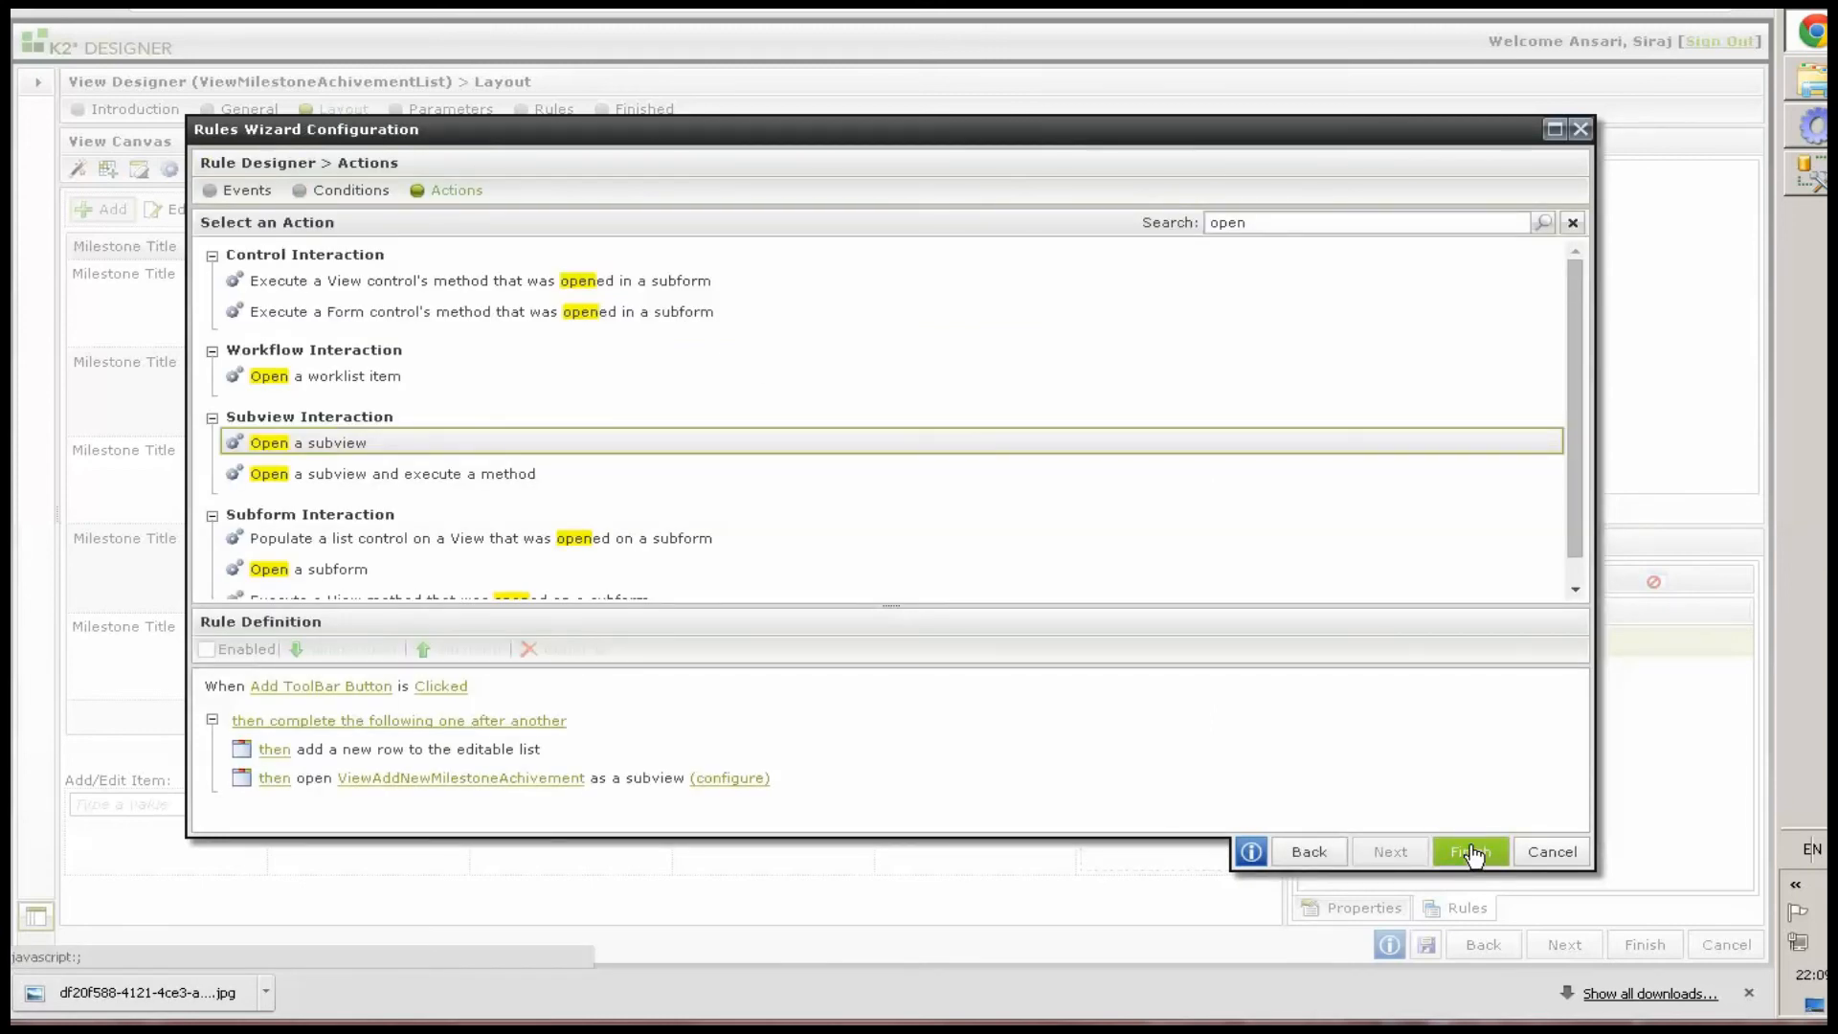
{"action": "left_click", "coordinate": [1469, 851]}
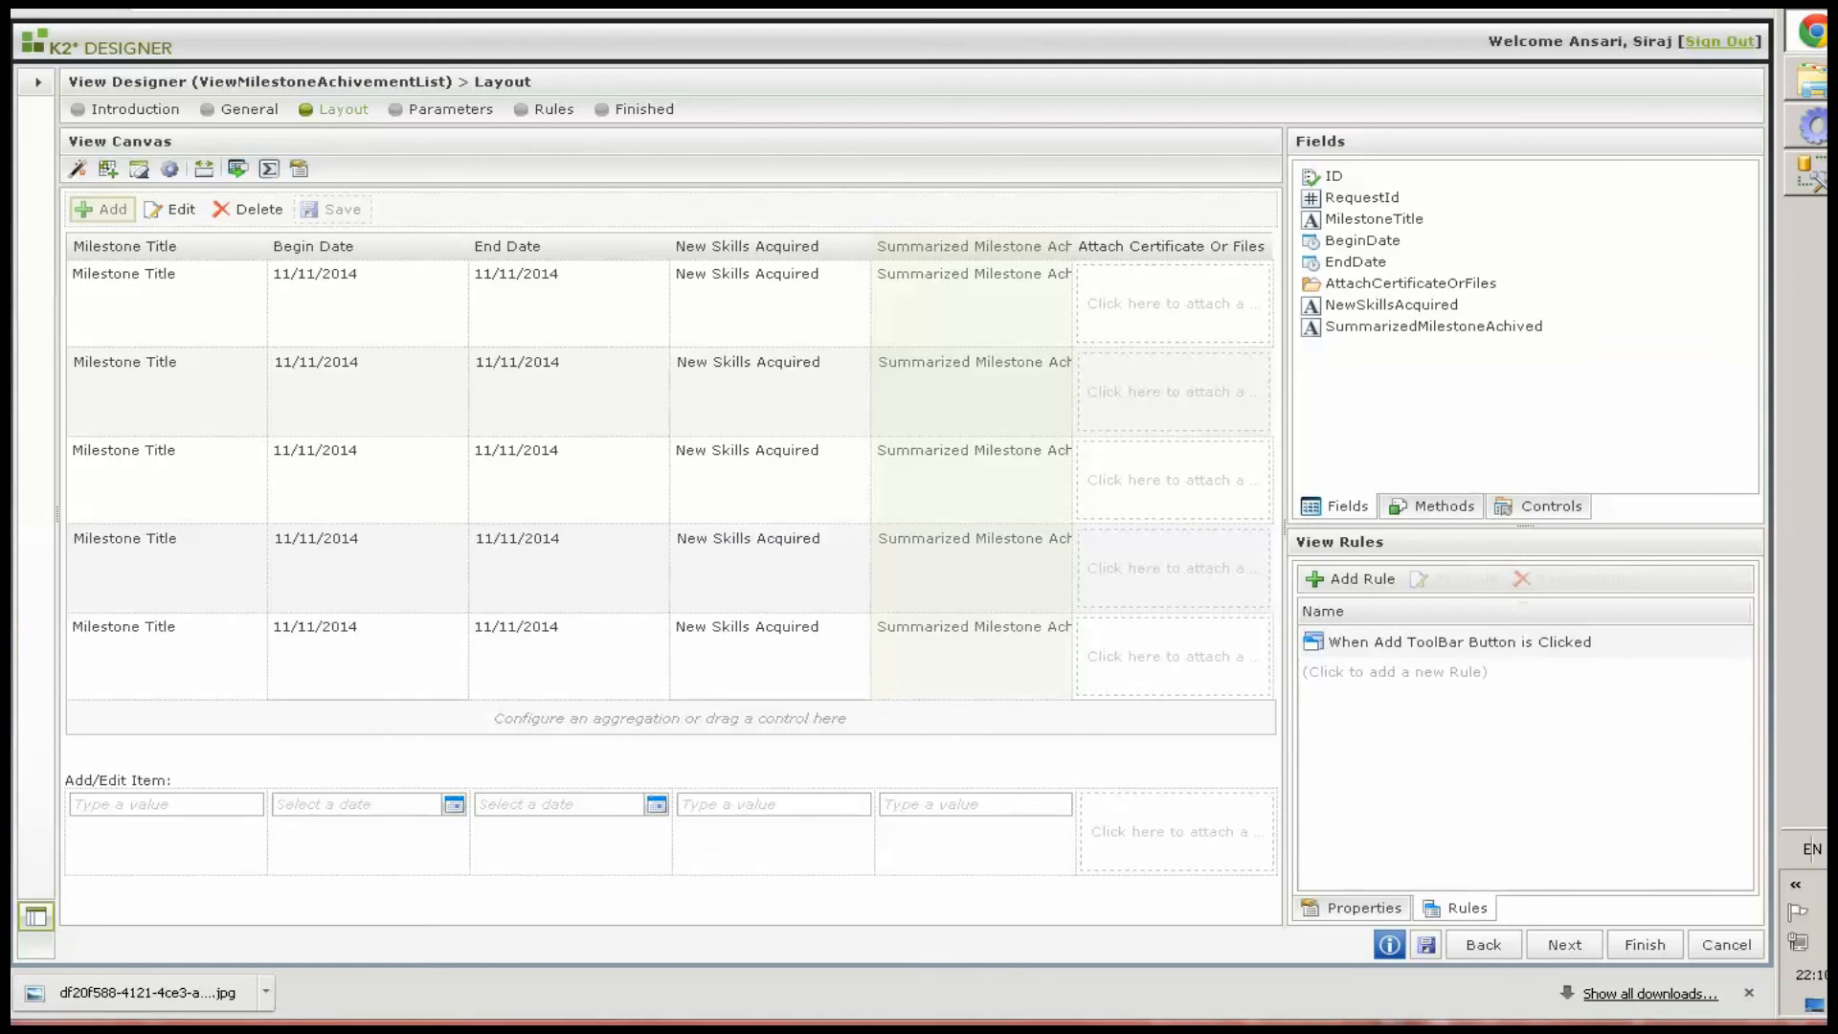
Open the Edit toolbar button's click rule and add an Open a subview action after editing the selected row
{"action": "left_click", "coordinate": [176, 213]}
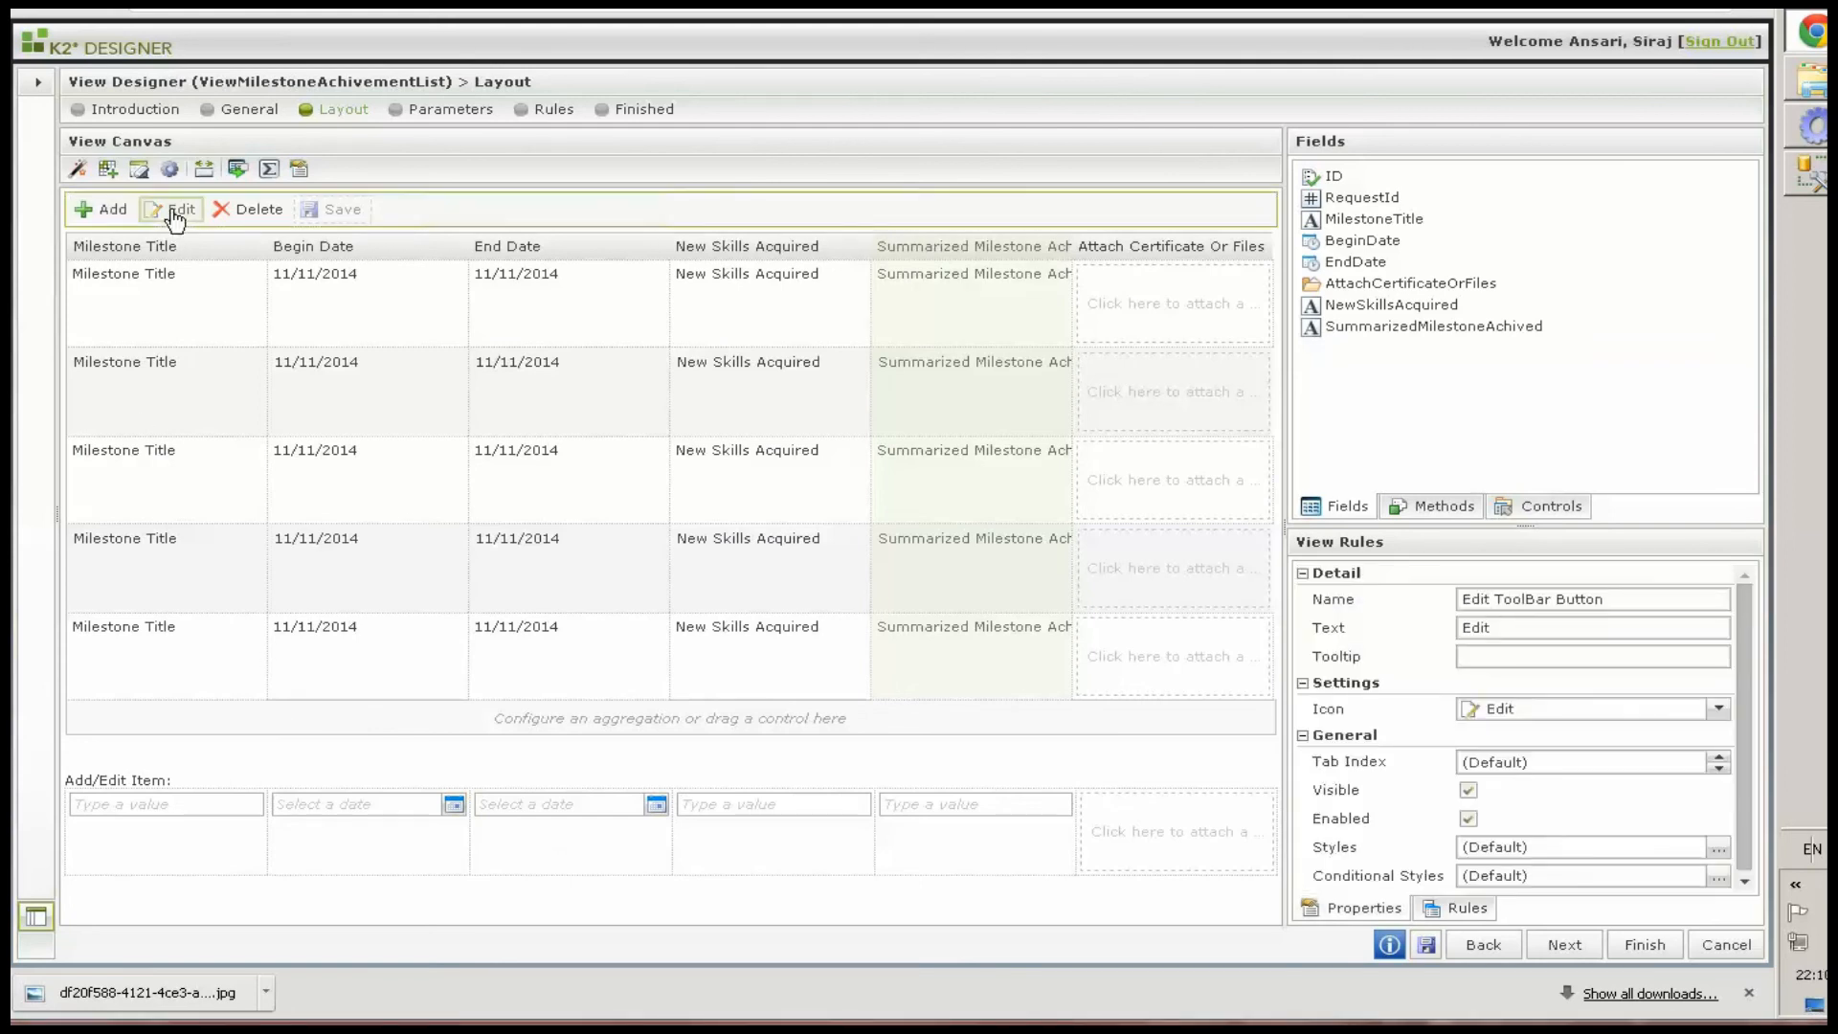
{"action": "left_click", "coordinate": [1456, 914]}
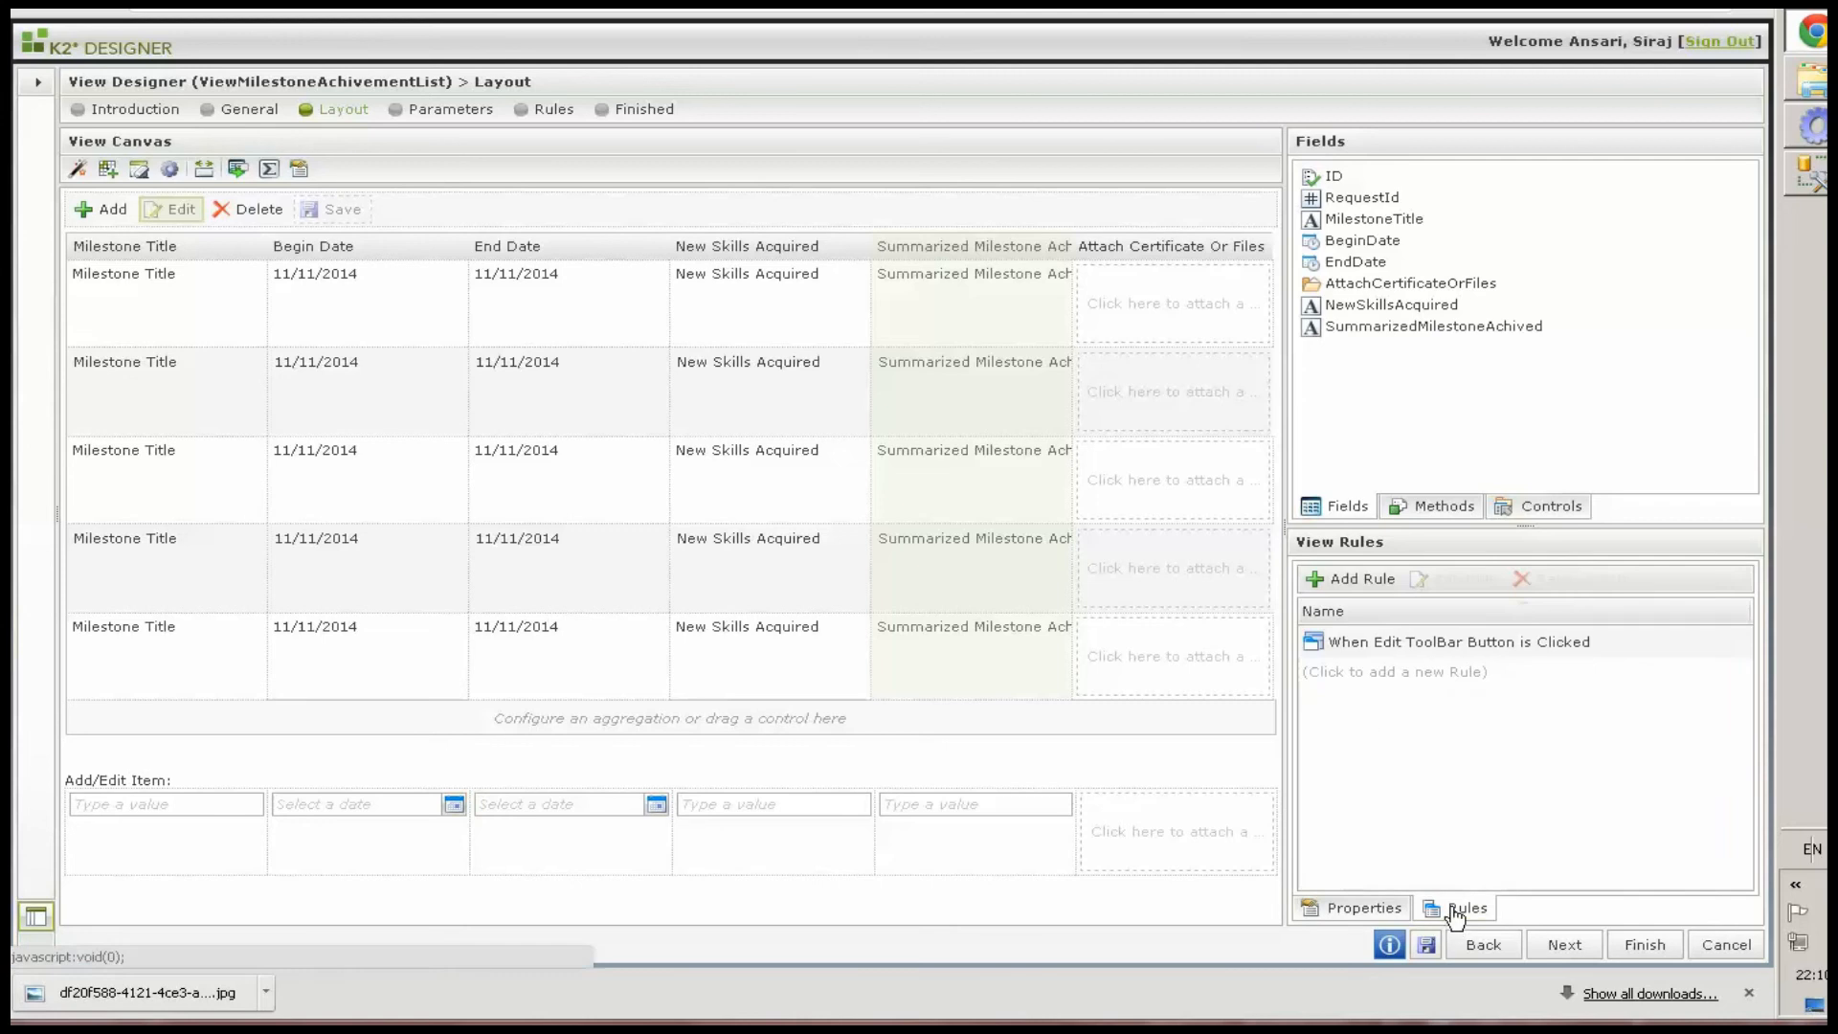
{"action": "double_click", "coordinate": [1447, 644]}
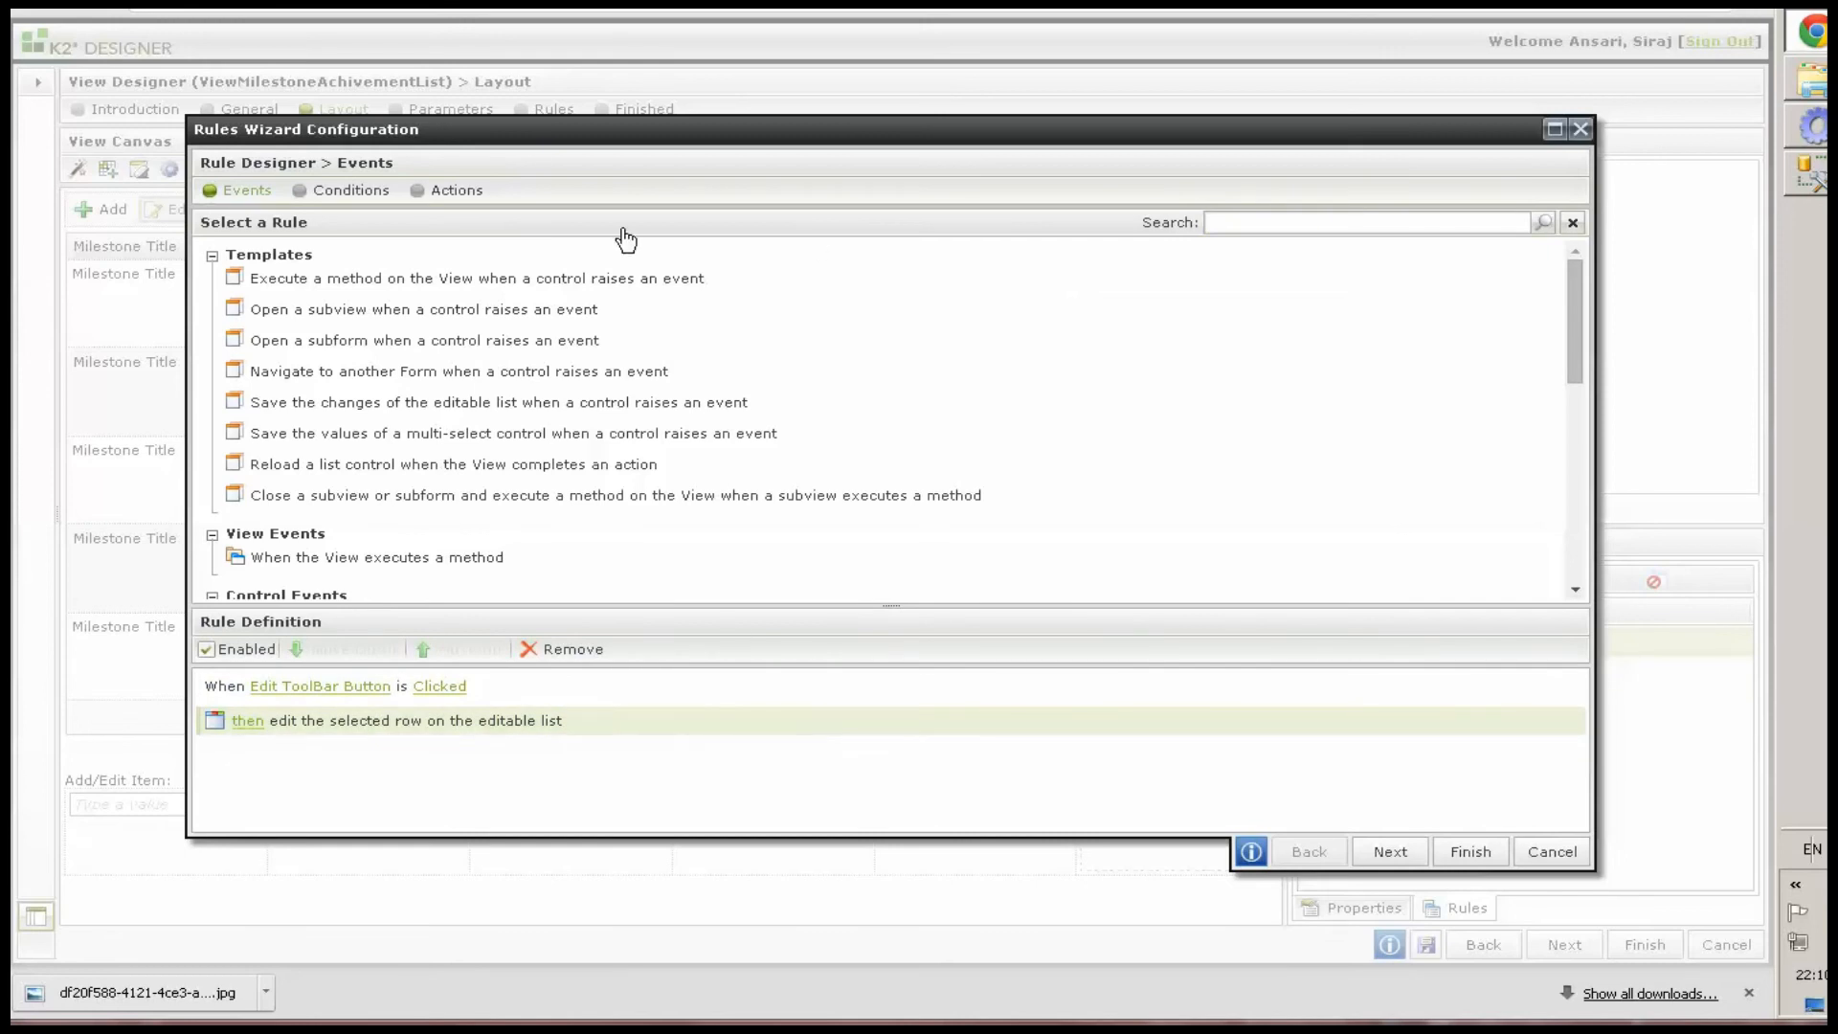
{"action": "left_click", "coordinate": [448, 190]}
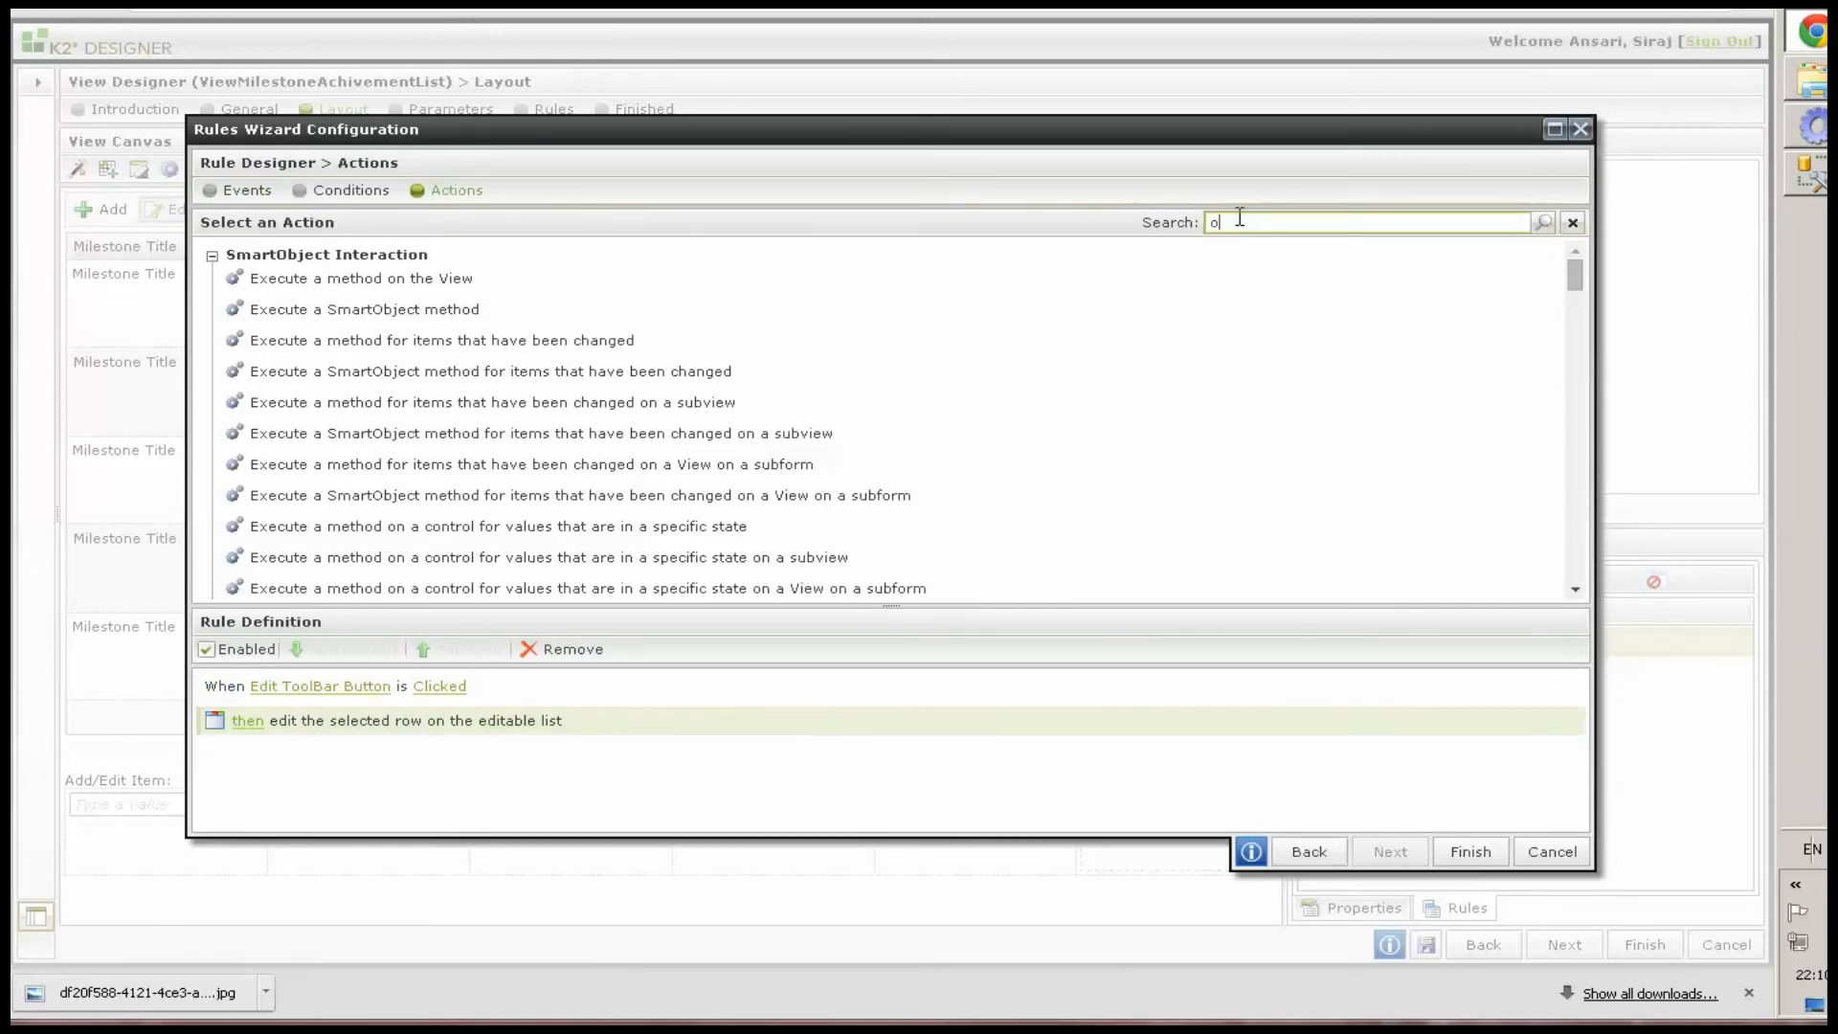
{"action": "left_click", "coordinate": [1239, 219]}
{"action": "type", "text": "open"}
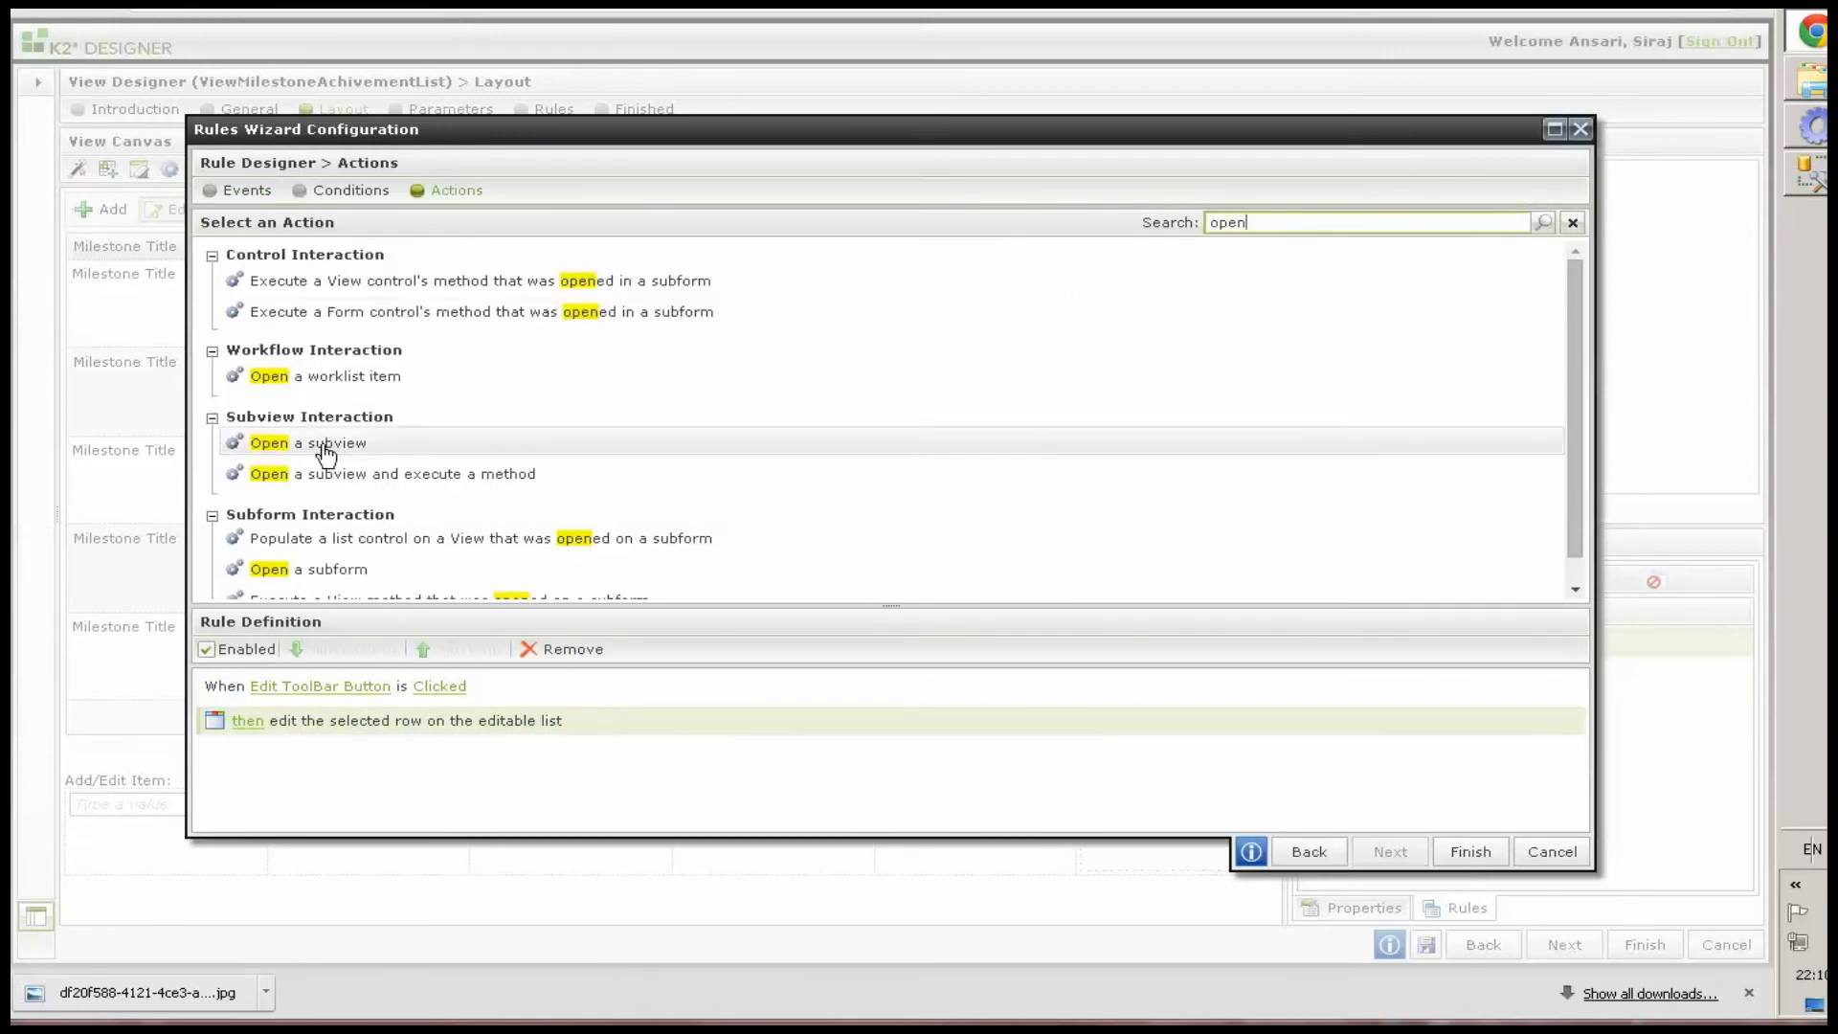
{"action": "left_click", "coordinate": [373, 442]}
{"action": "left_click", "coordinate": [393, 777]}
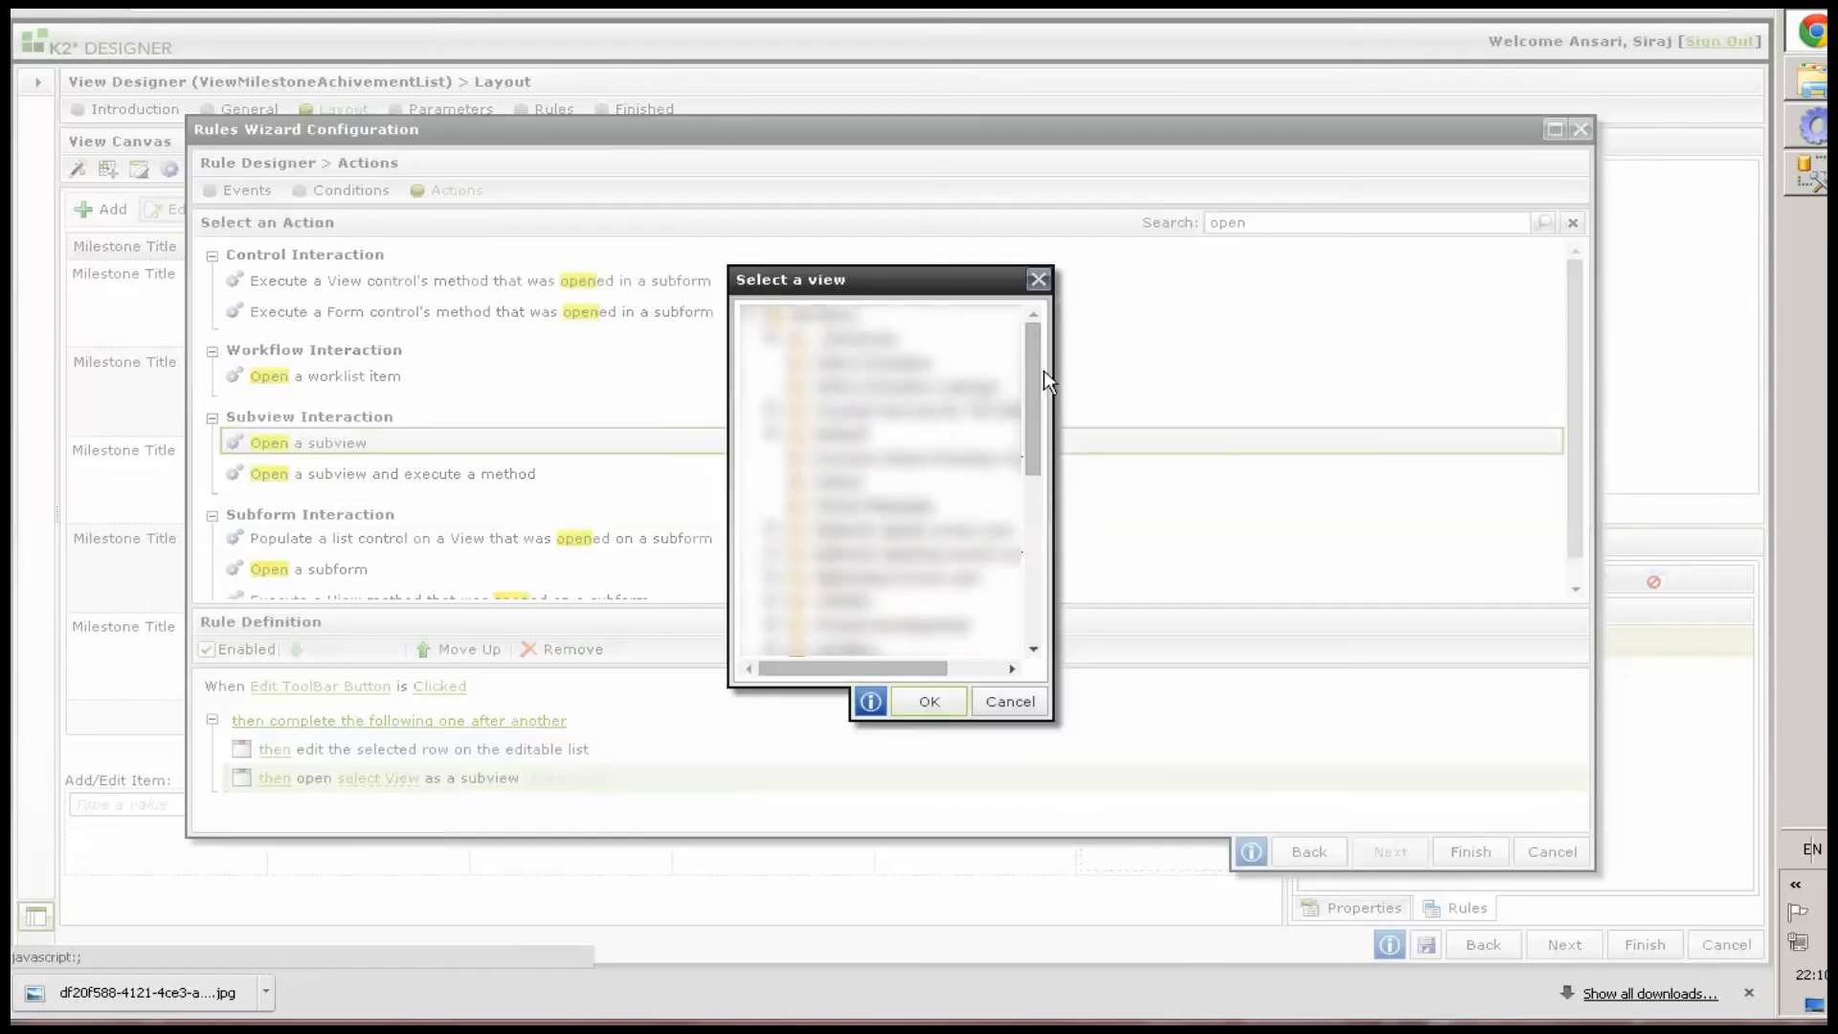
Choose ViewAddNewMilestoneAchivement from TESTING > AIS as the subview to open
{"action": "scroll", "coordinate": [1045, 560], "scroll_direction": "down", "scroll_amount": 3}
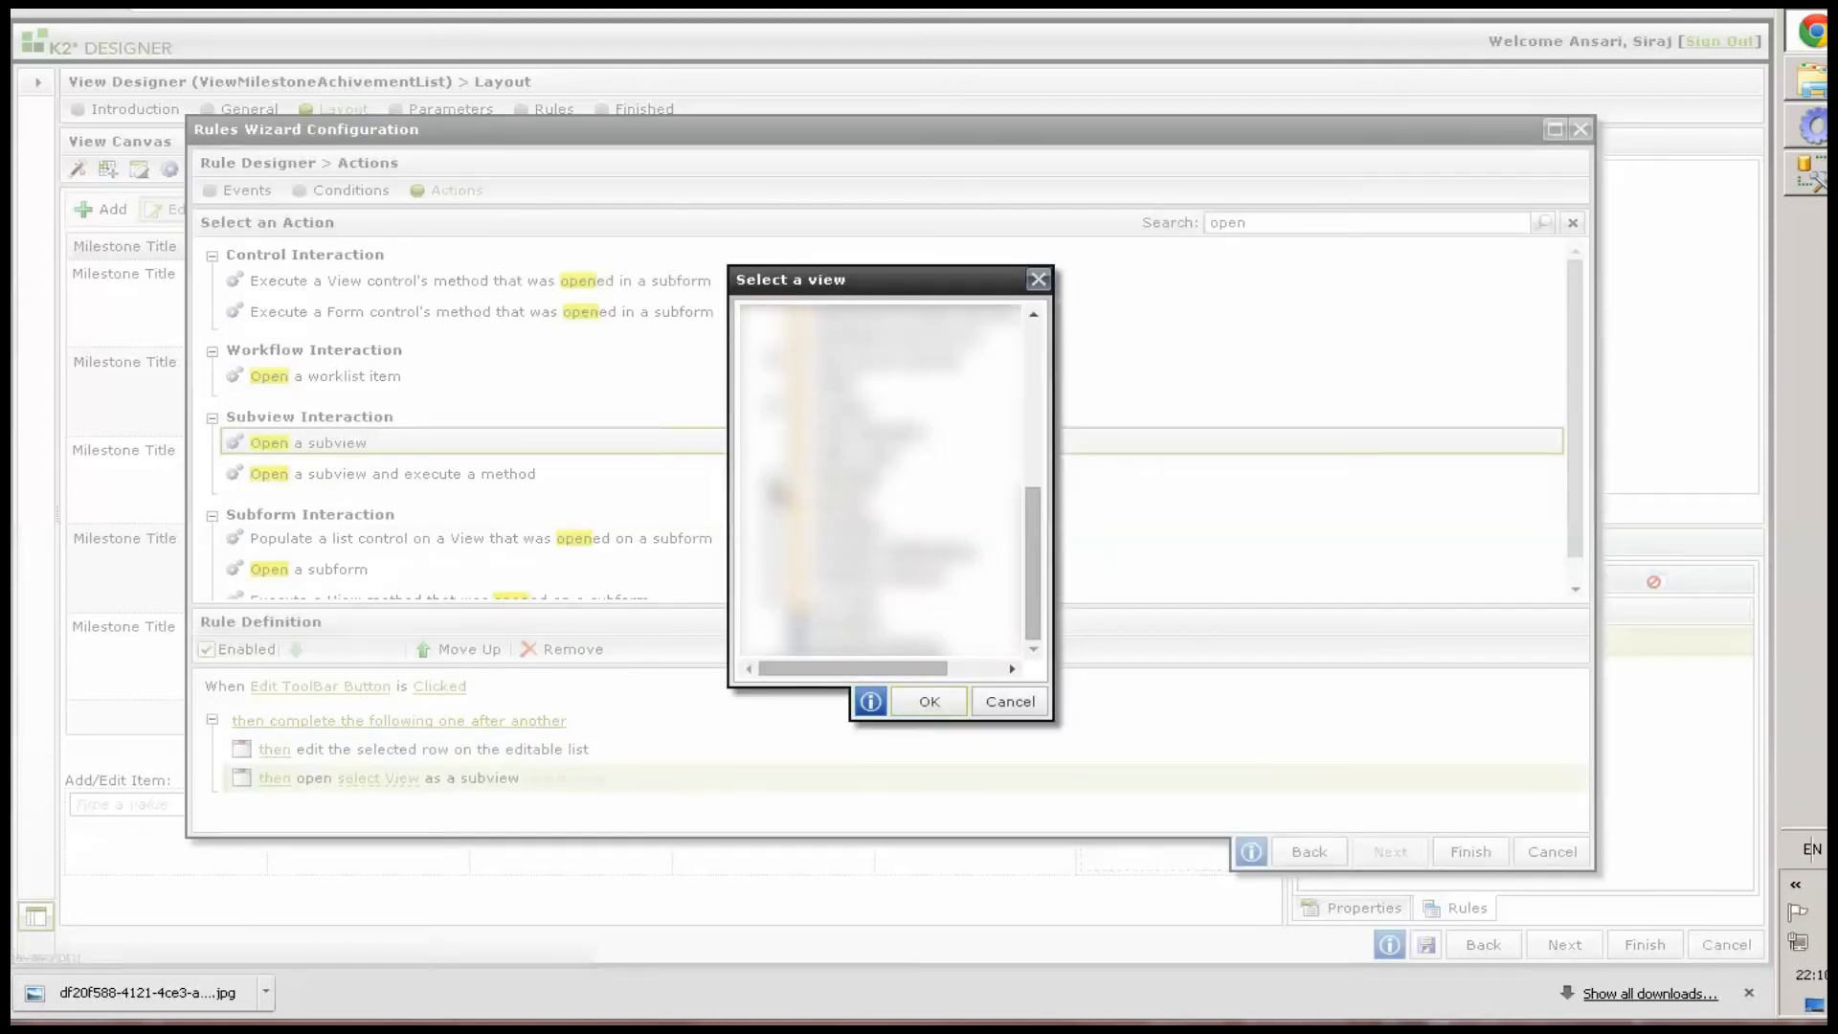
{"action": "left_click", "coordinate": [793, 503]}
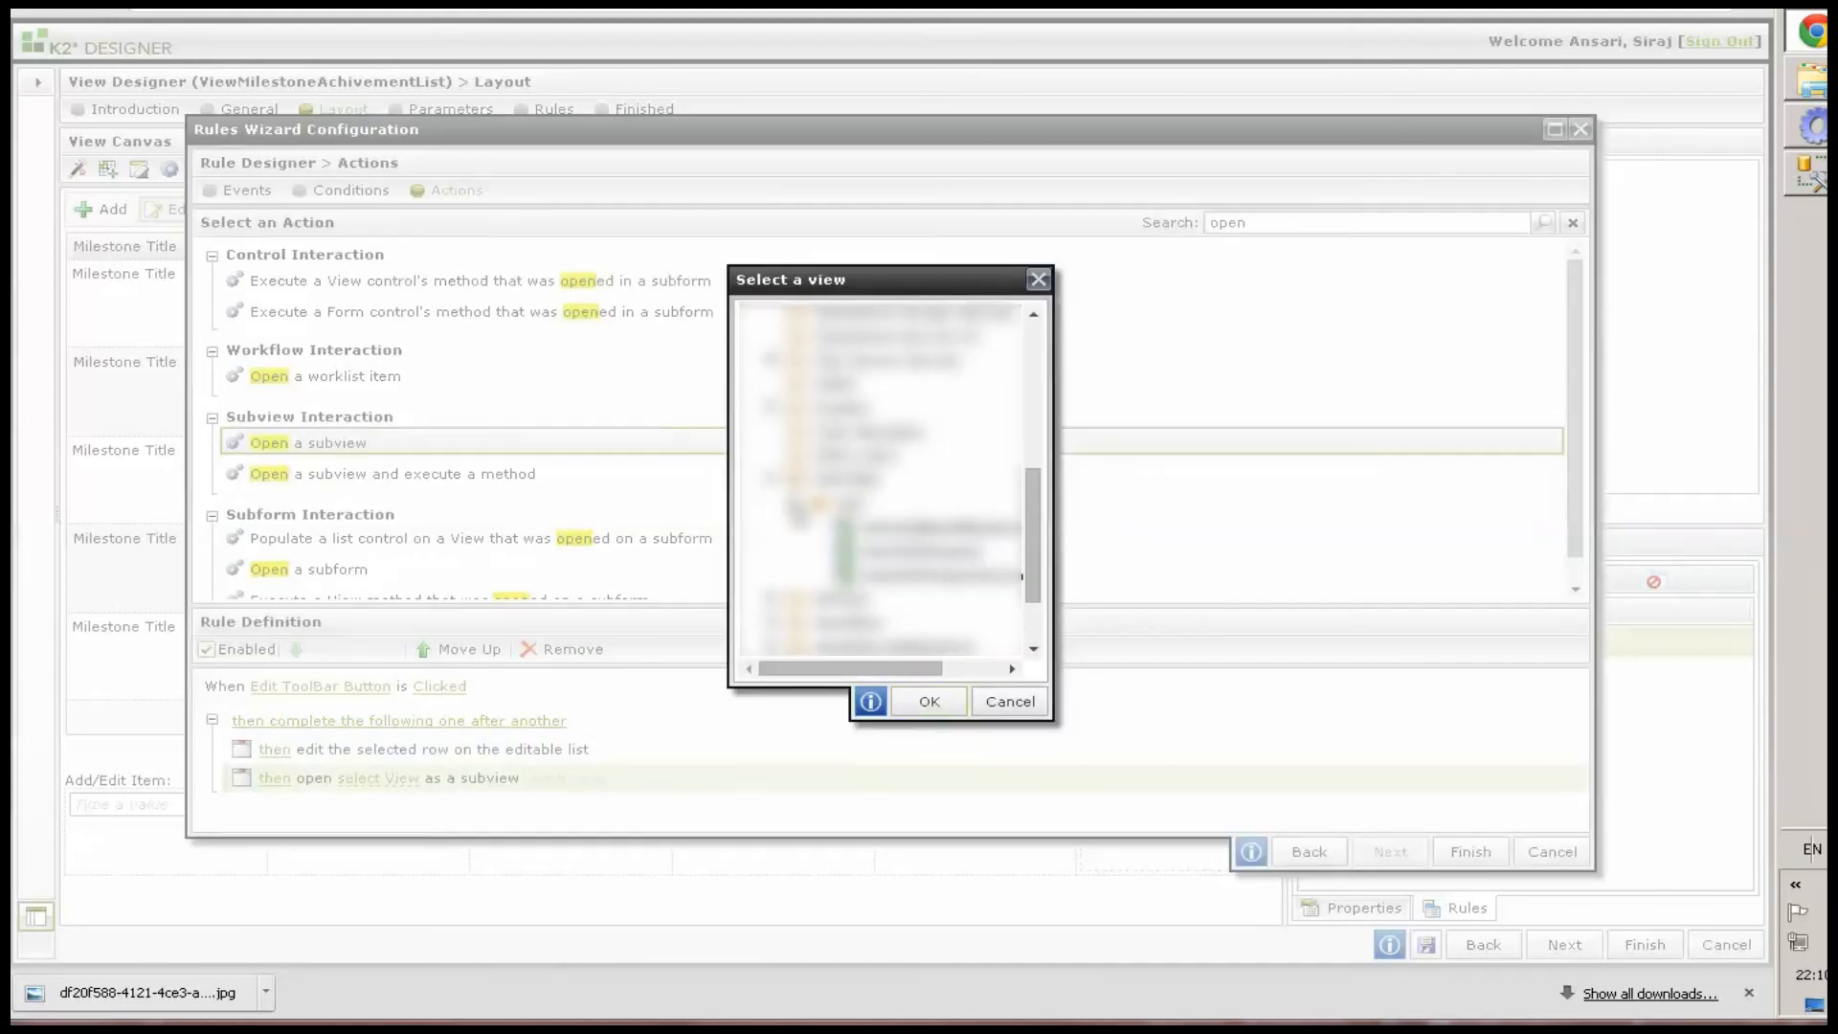
{"action": "left_click", "coordinate": [910, 528]}
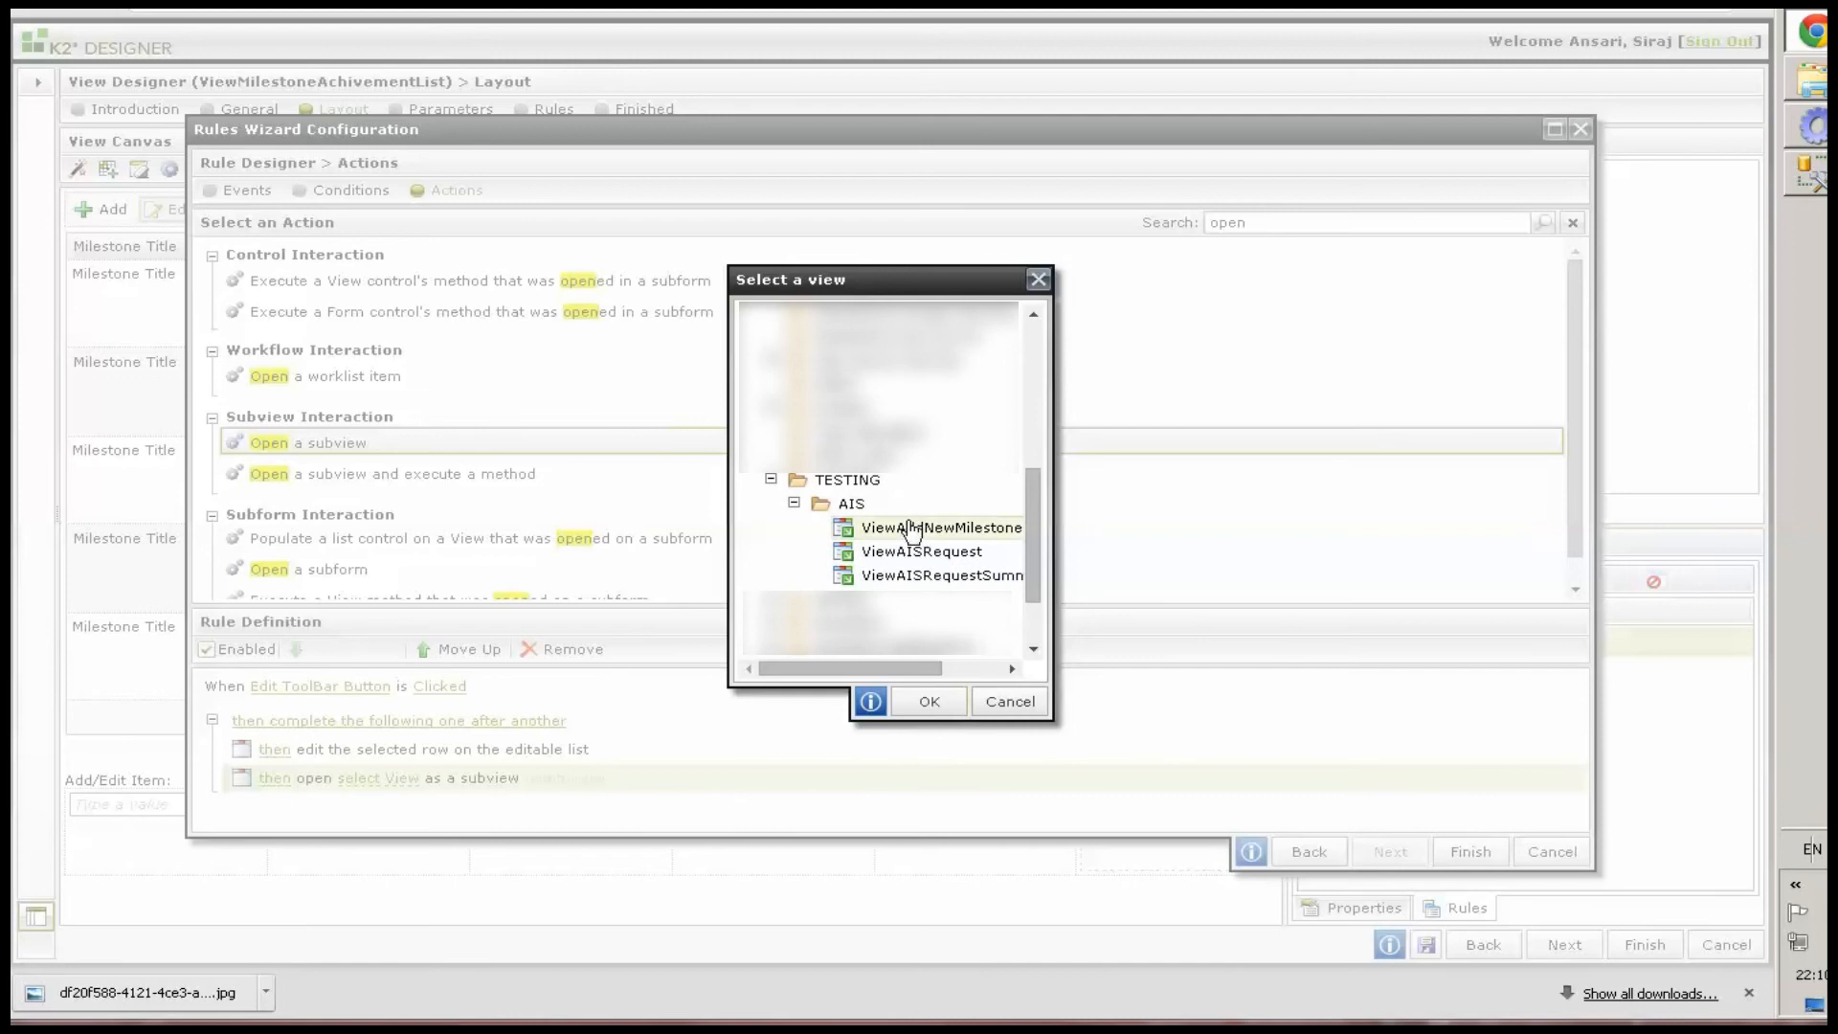
{"action": "left_click", "coordinate": [951, 667]}
{"action": "left_click", "coordinate": [933, 699]}
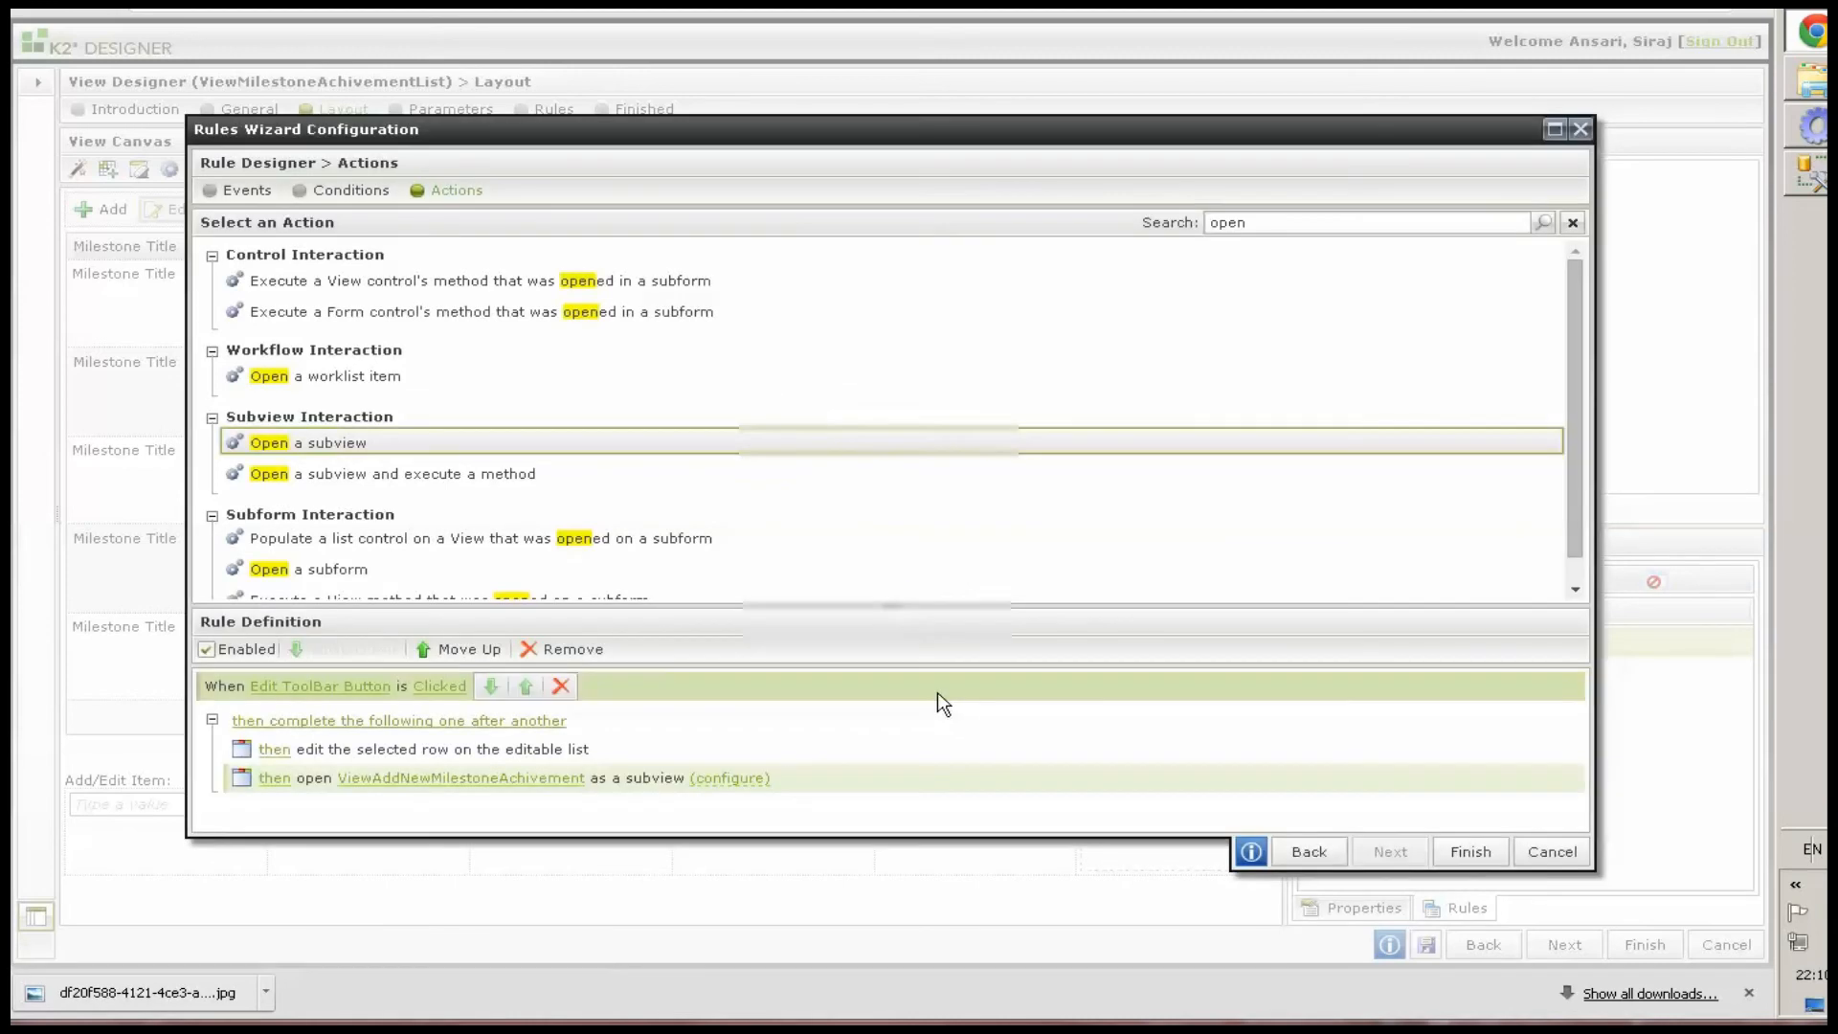
Configure the subview with title Edit New Milestone Achievement, width 800 and height 500
{"action": "left_click", "coordinate": [752, 777]}
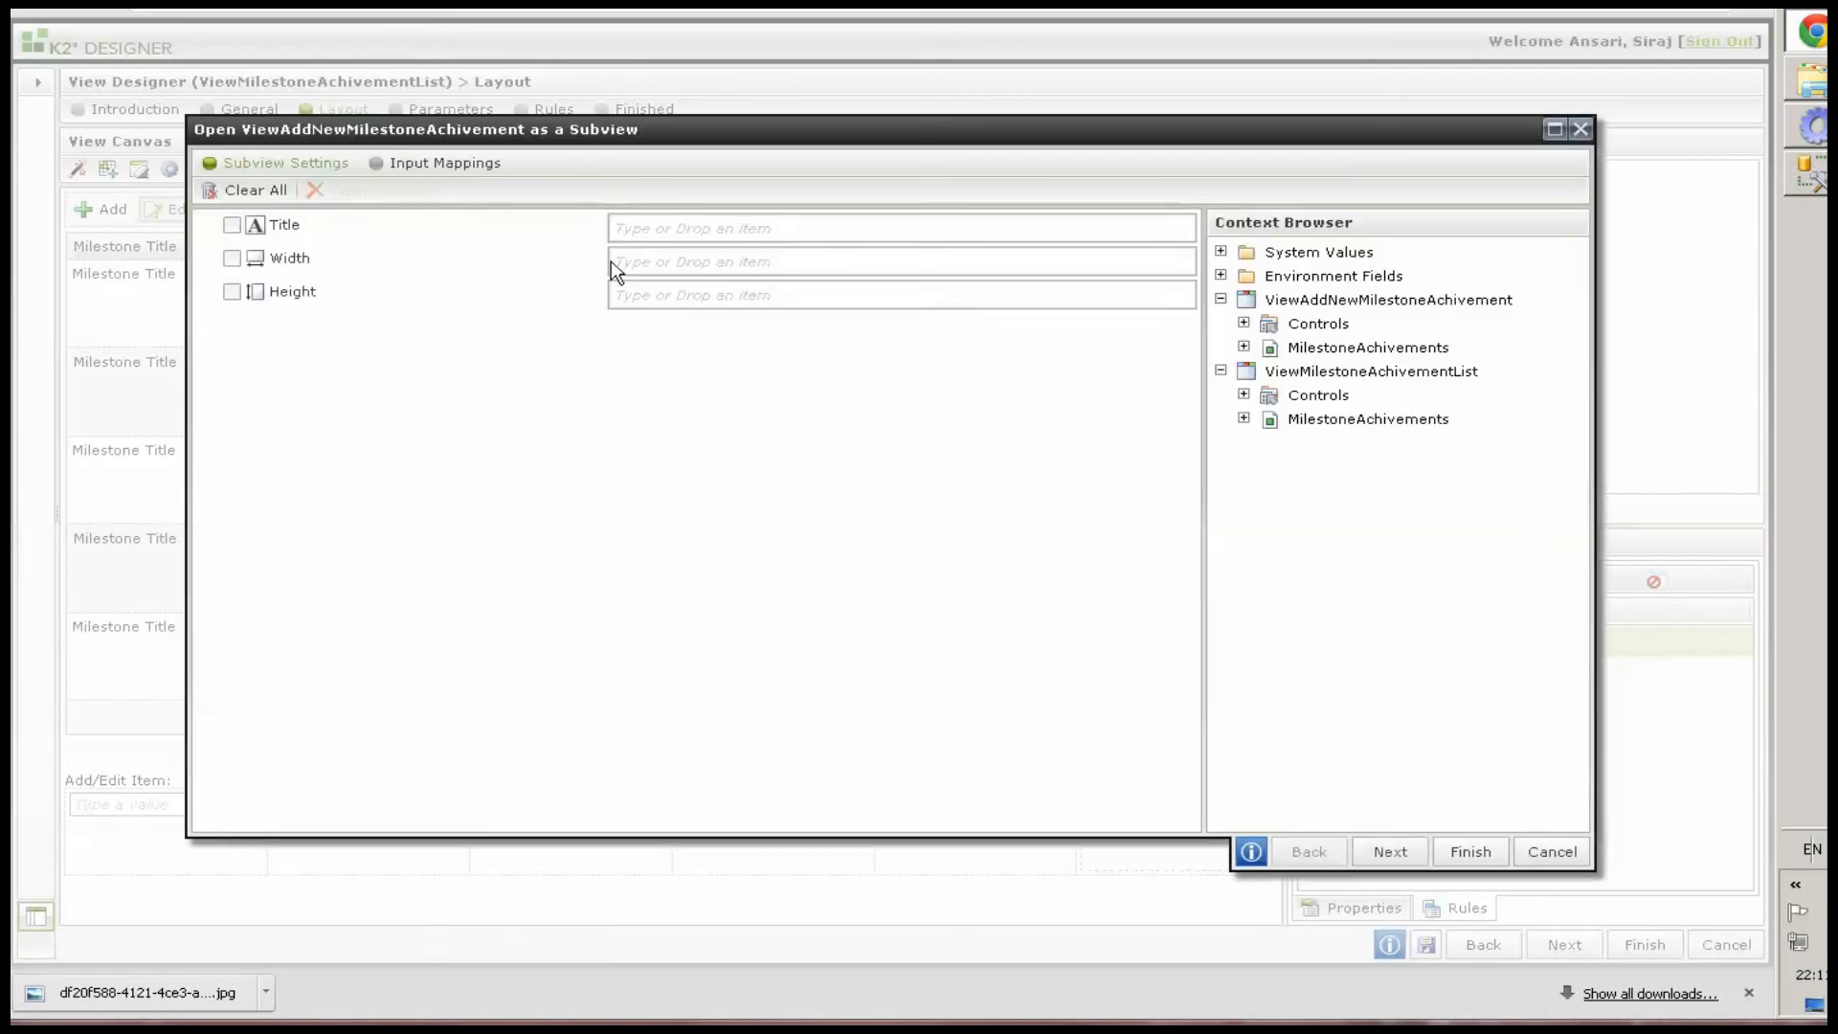
{"action": "left_click", "coordinate": [670, 226]}
{"action": "type", "text": "Edit New Milestone Achievement"}
{"action": "left_click", "coordinate": [667, 262]}
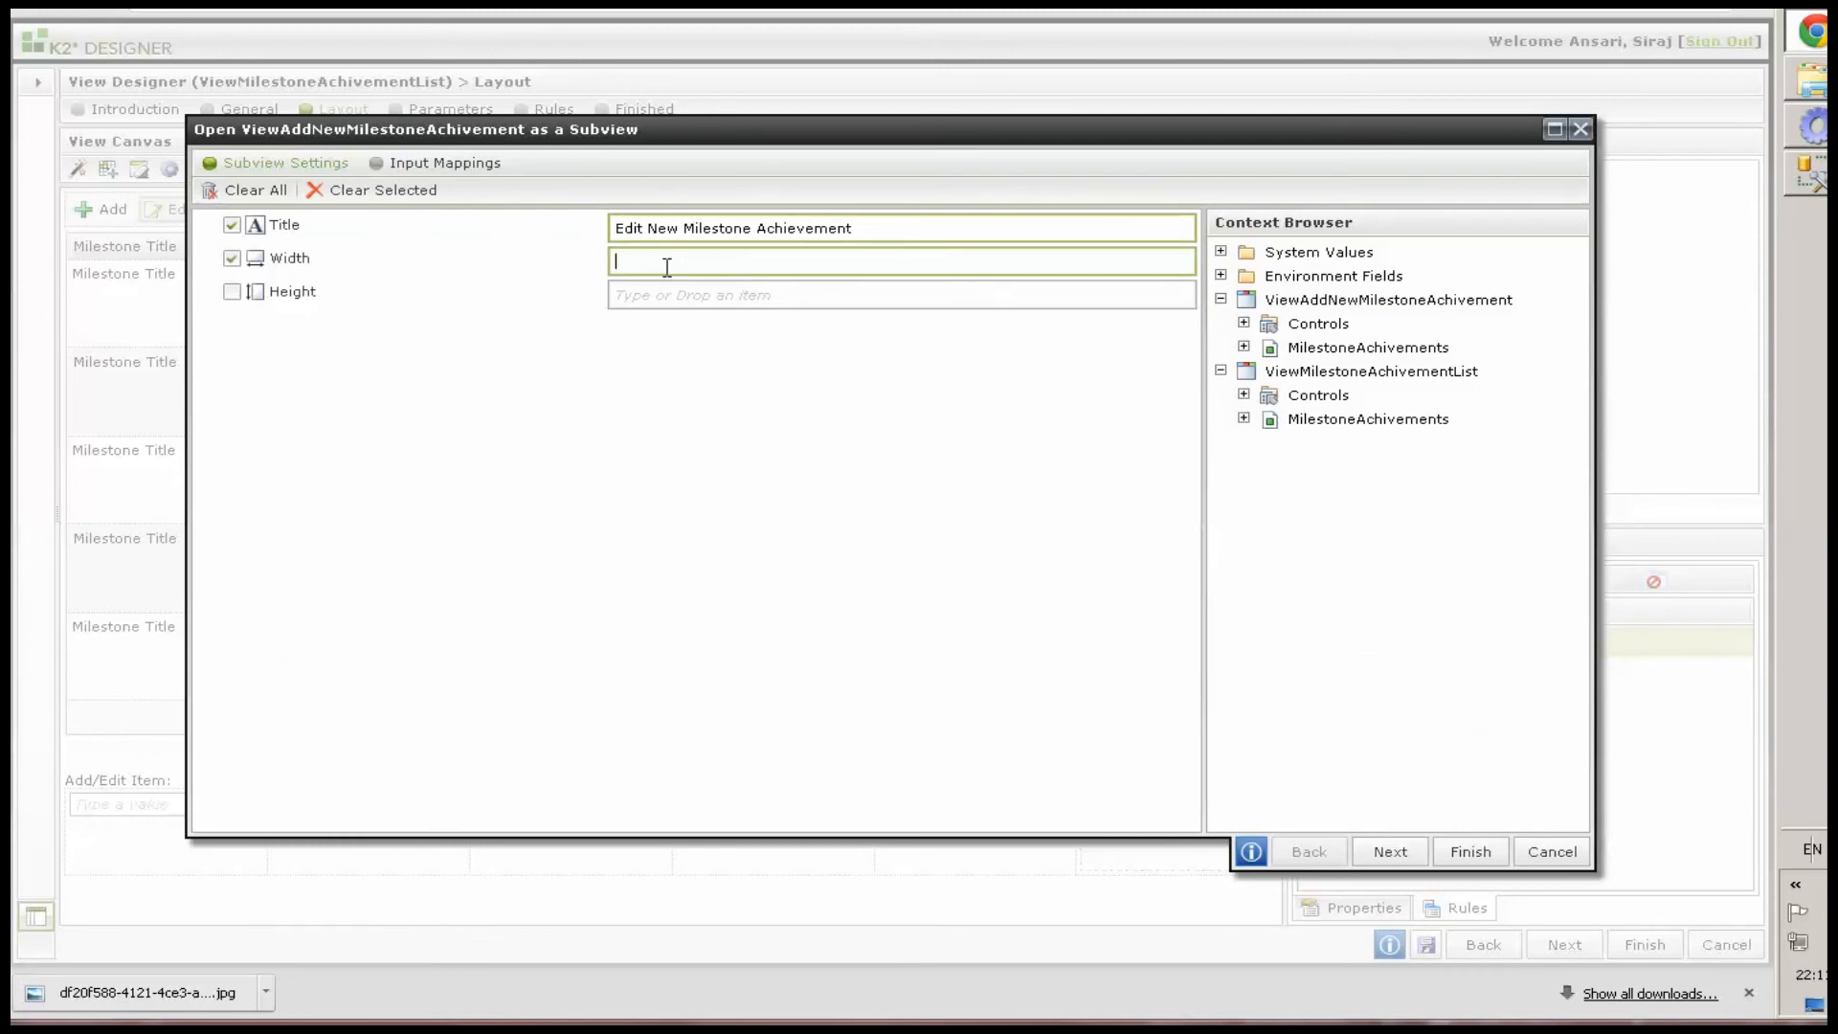
{"action": "left_click", "coordinate": [690, 294]}
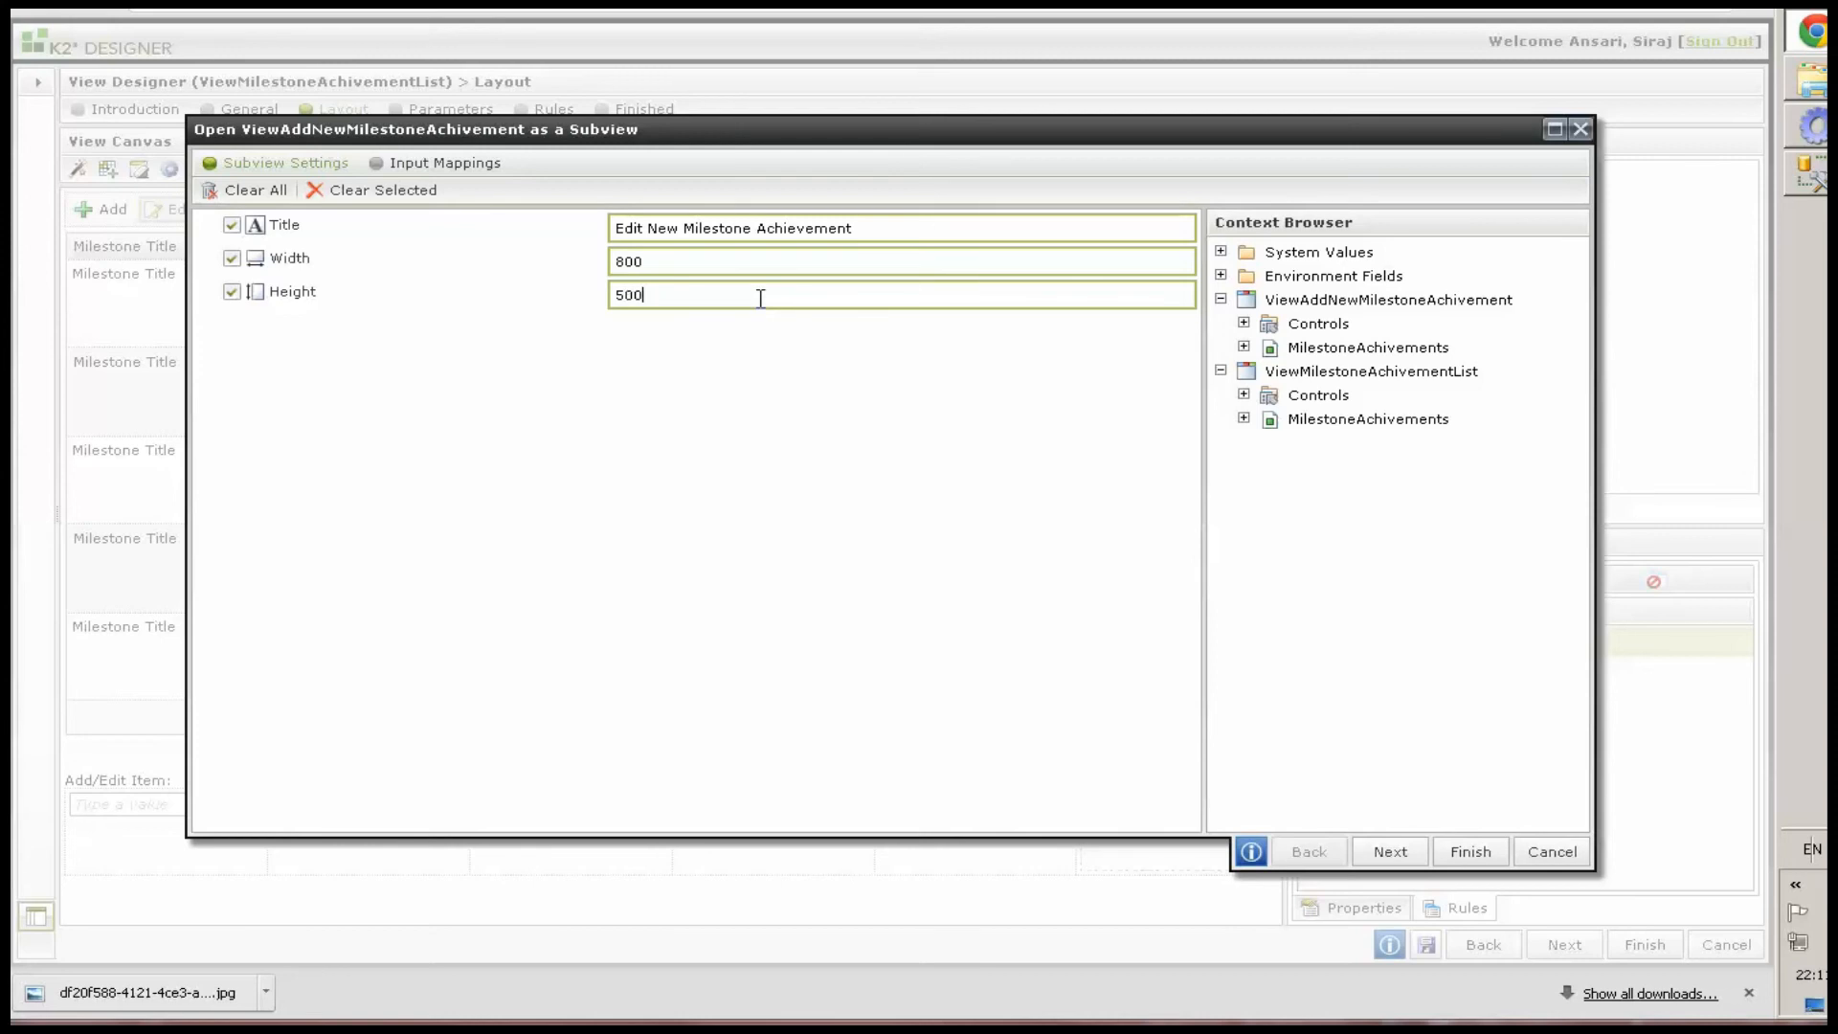
{"action": "left_click", "coordinate": [1394, 842]}
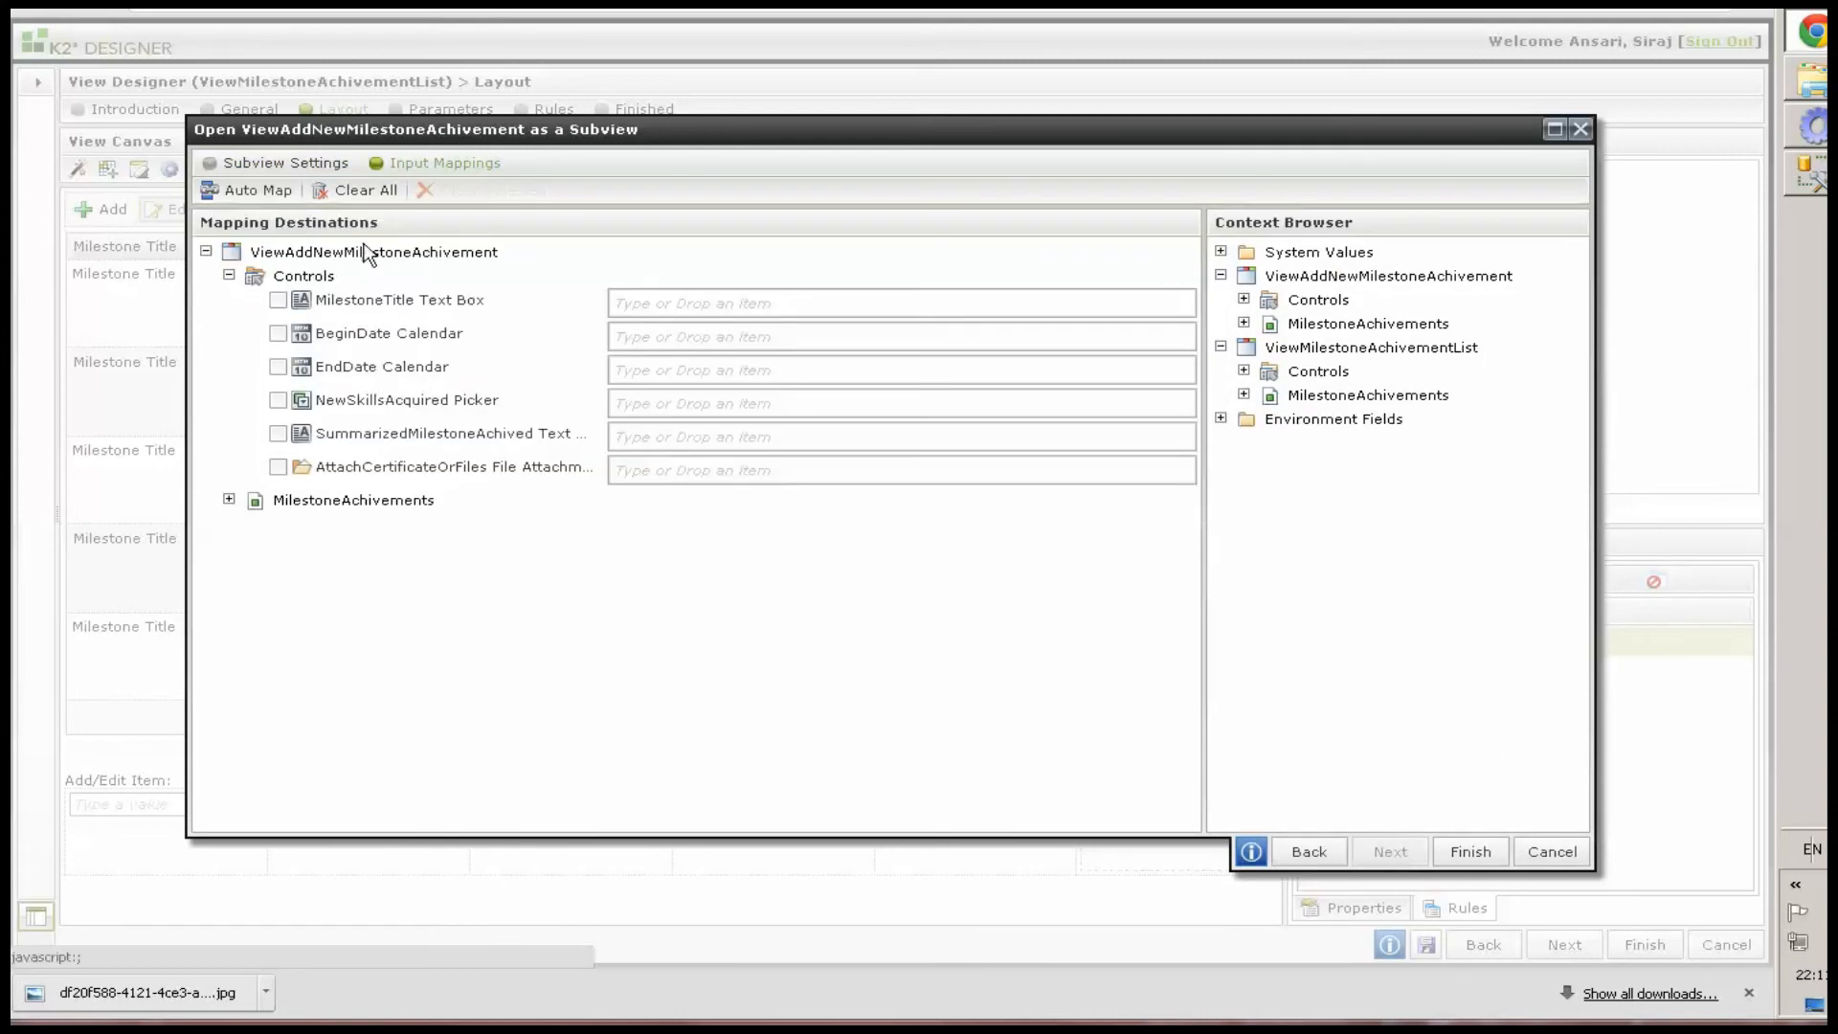
Map the list's MilestoneAchivements fields to the matching subview controls, from Milestone Title through Attach Certificate Or Files
{"action": "left_click", "coordinate": [1244, 394]}
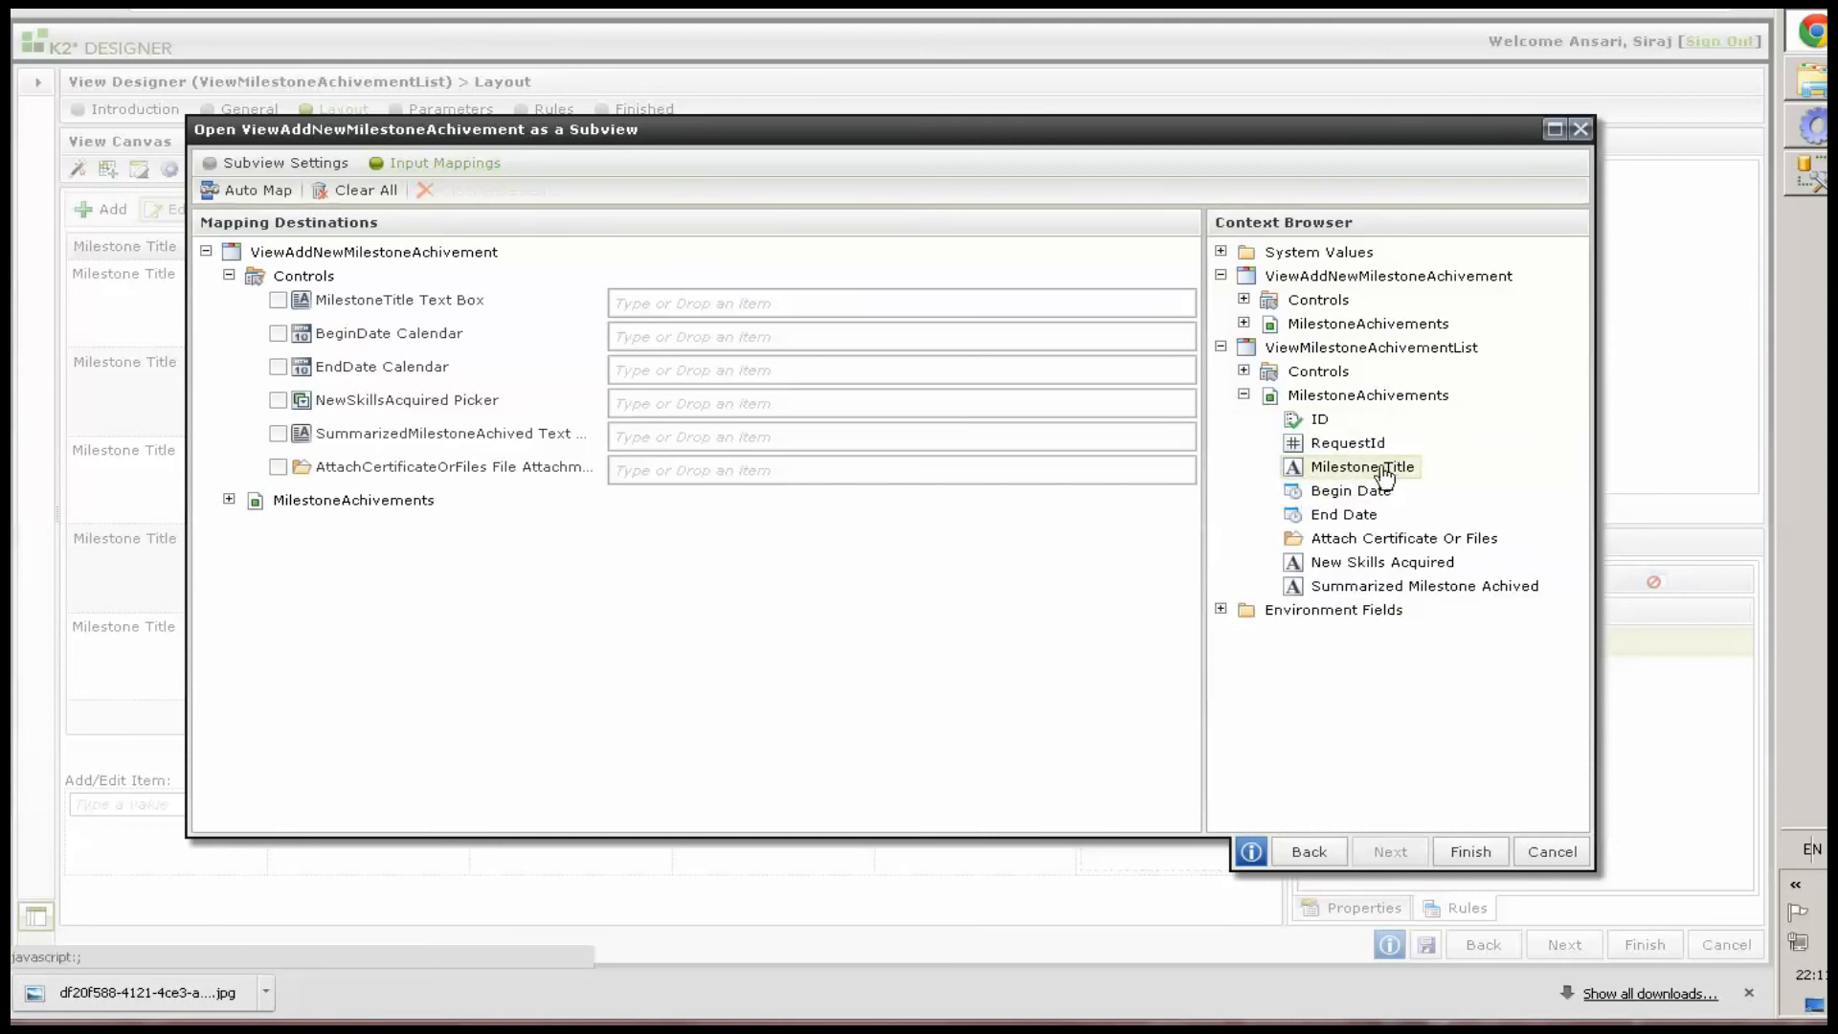
{"action": "left_click_drag", "start_coordinate": [1382, 471], "coordinate": [701, 302]}
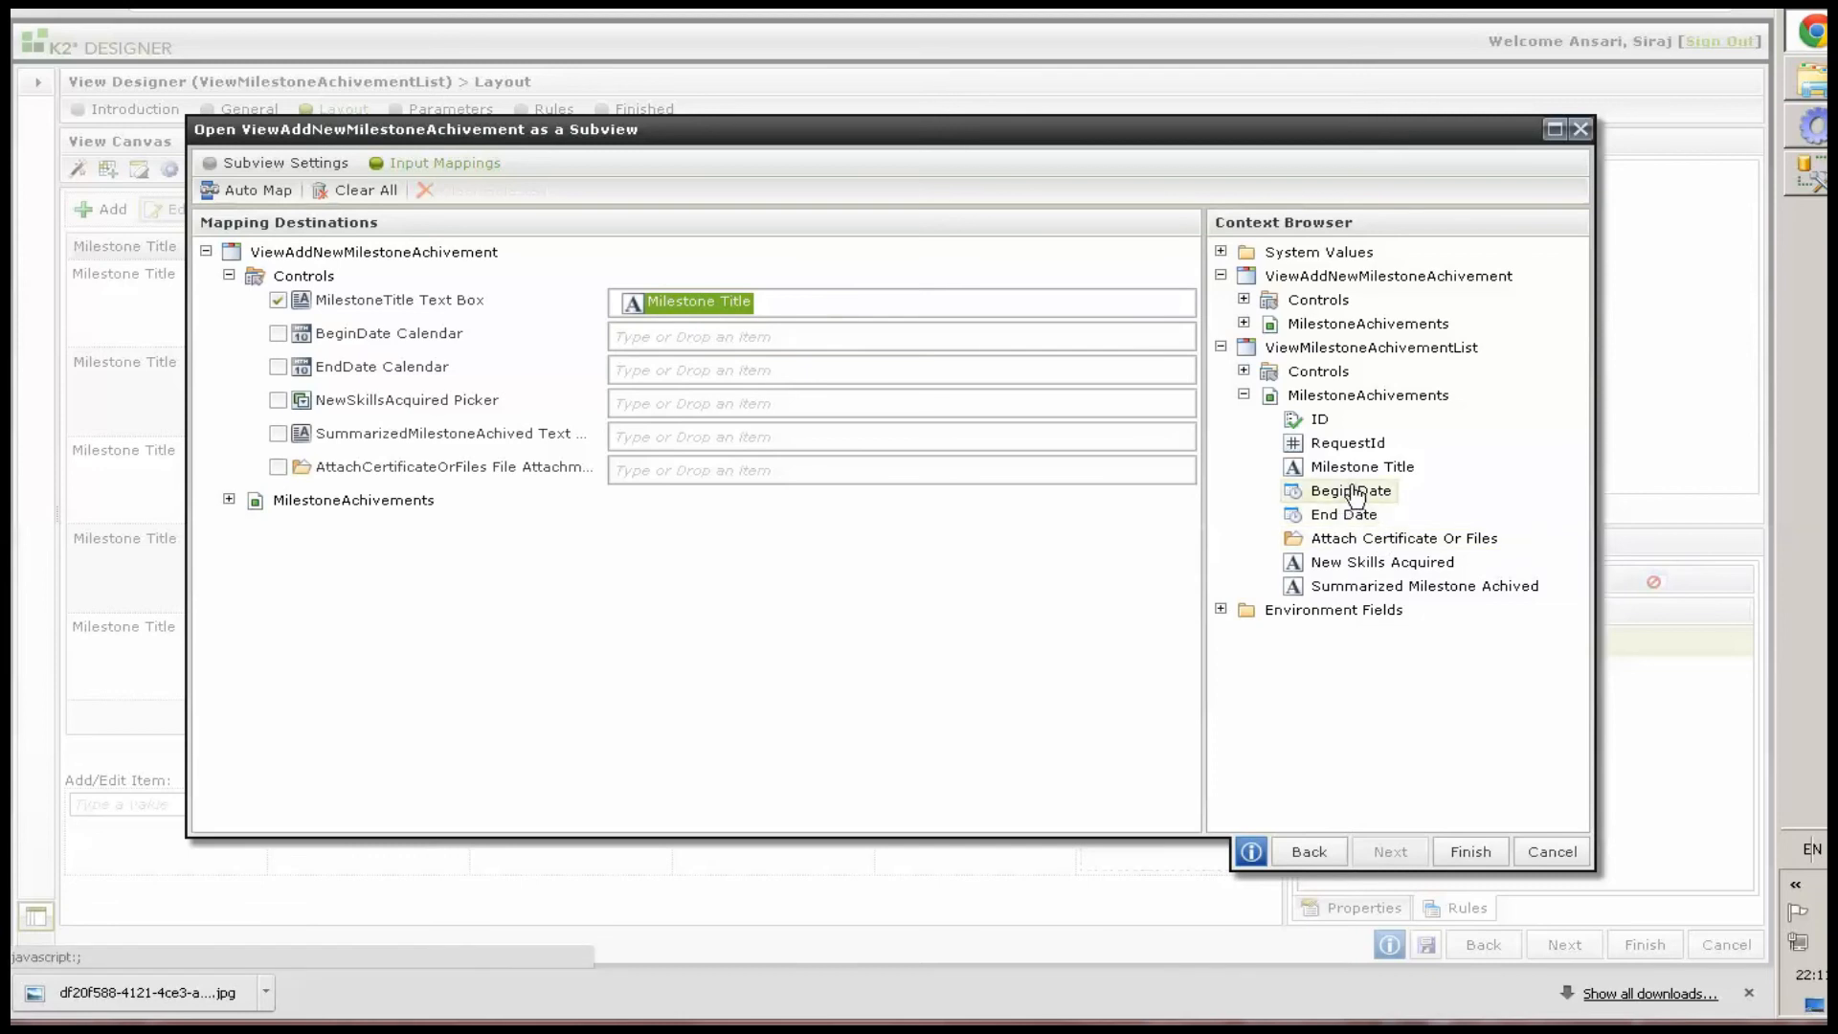
{"action": "left_click_drag", "start_coordinate": [1352, 493], "coordinate": [771, 341]}
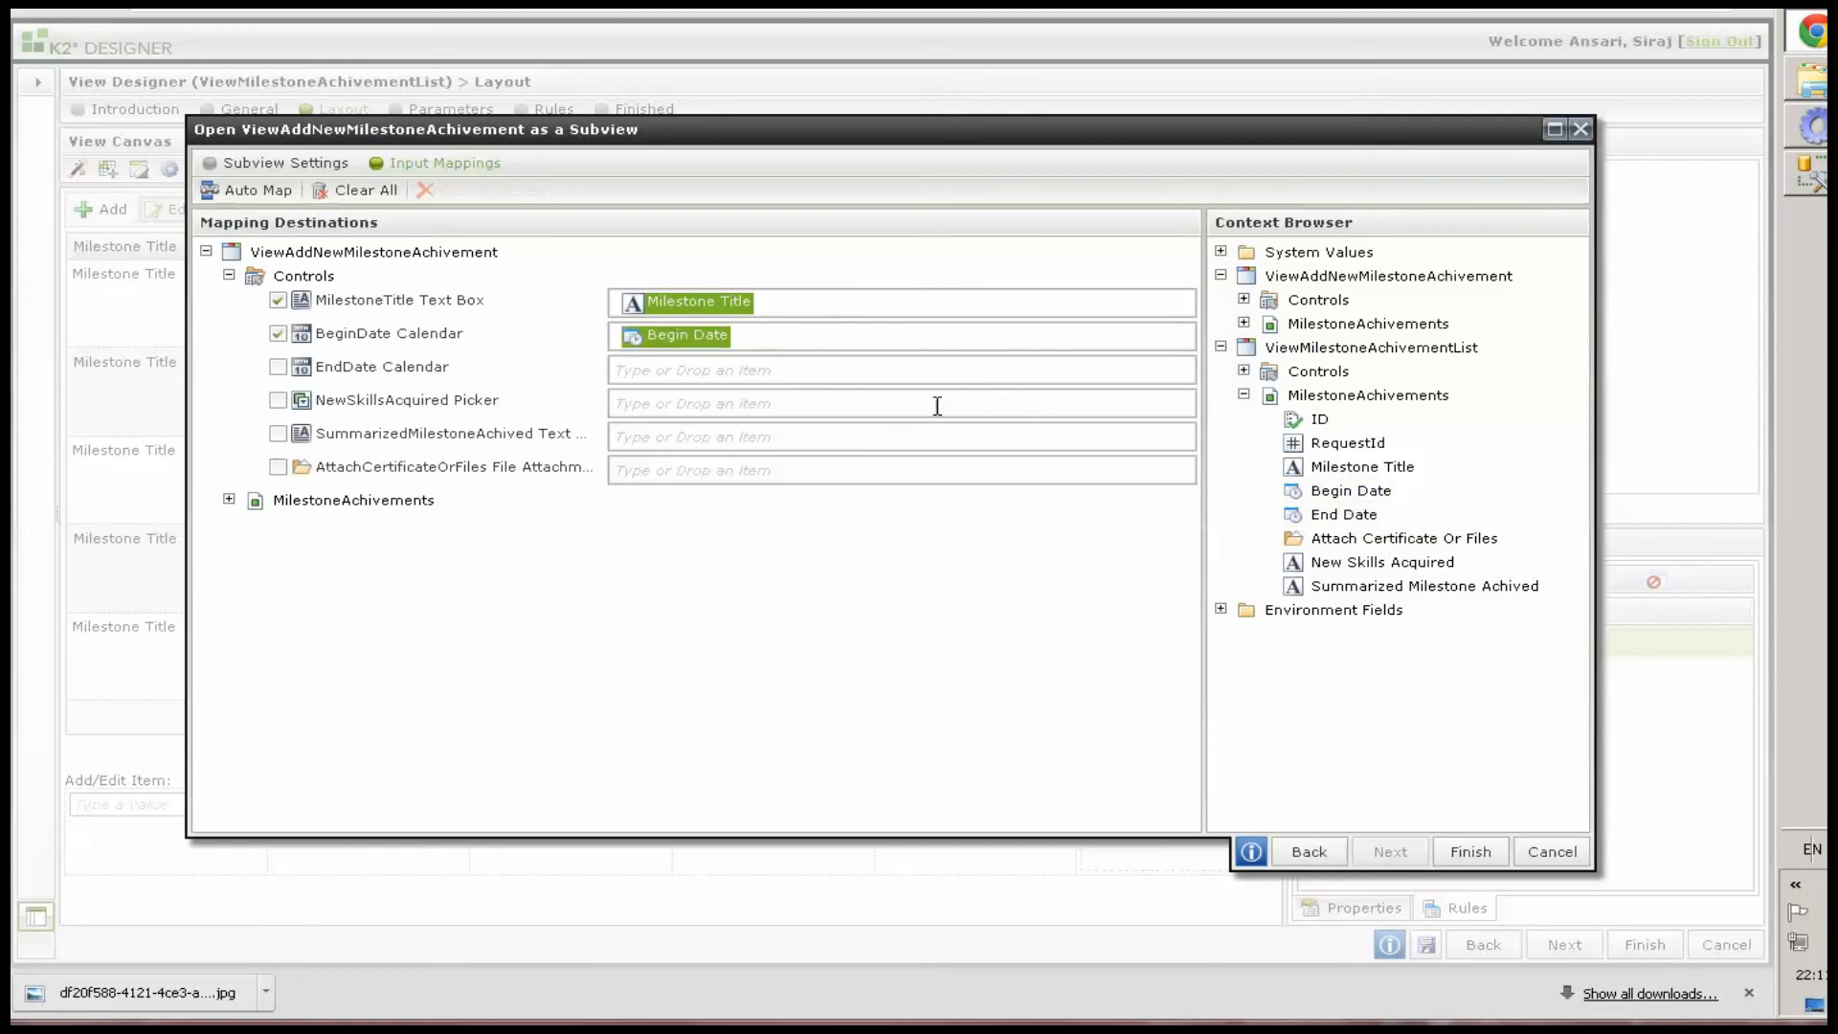
{"action": "left_click_drag", "start_coordinate": [1354, 517], "coordinate": [774, 375]}
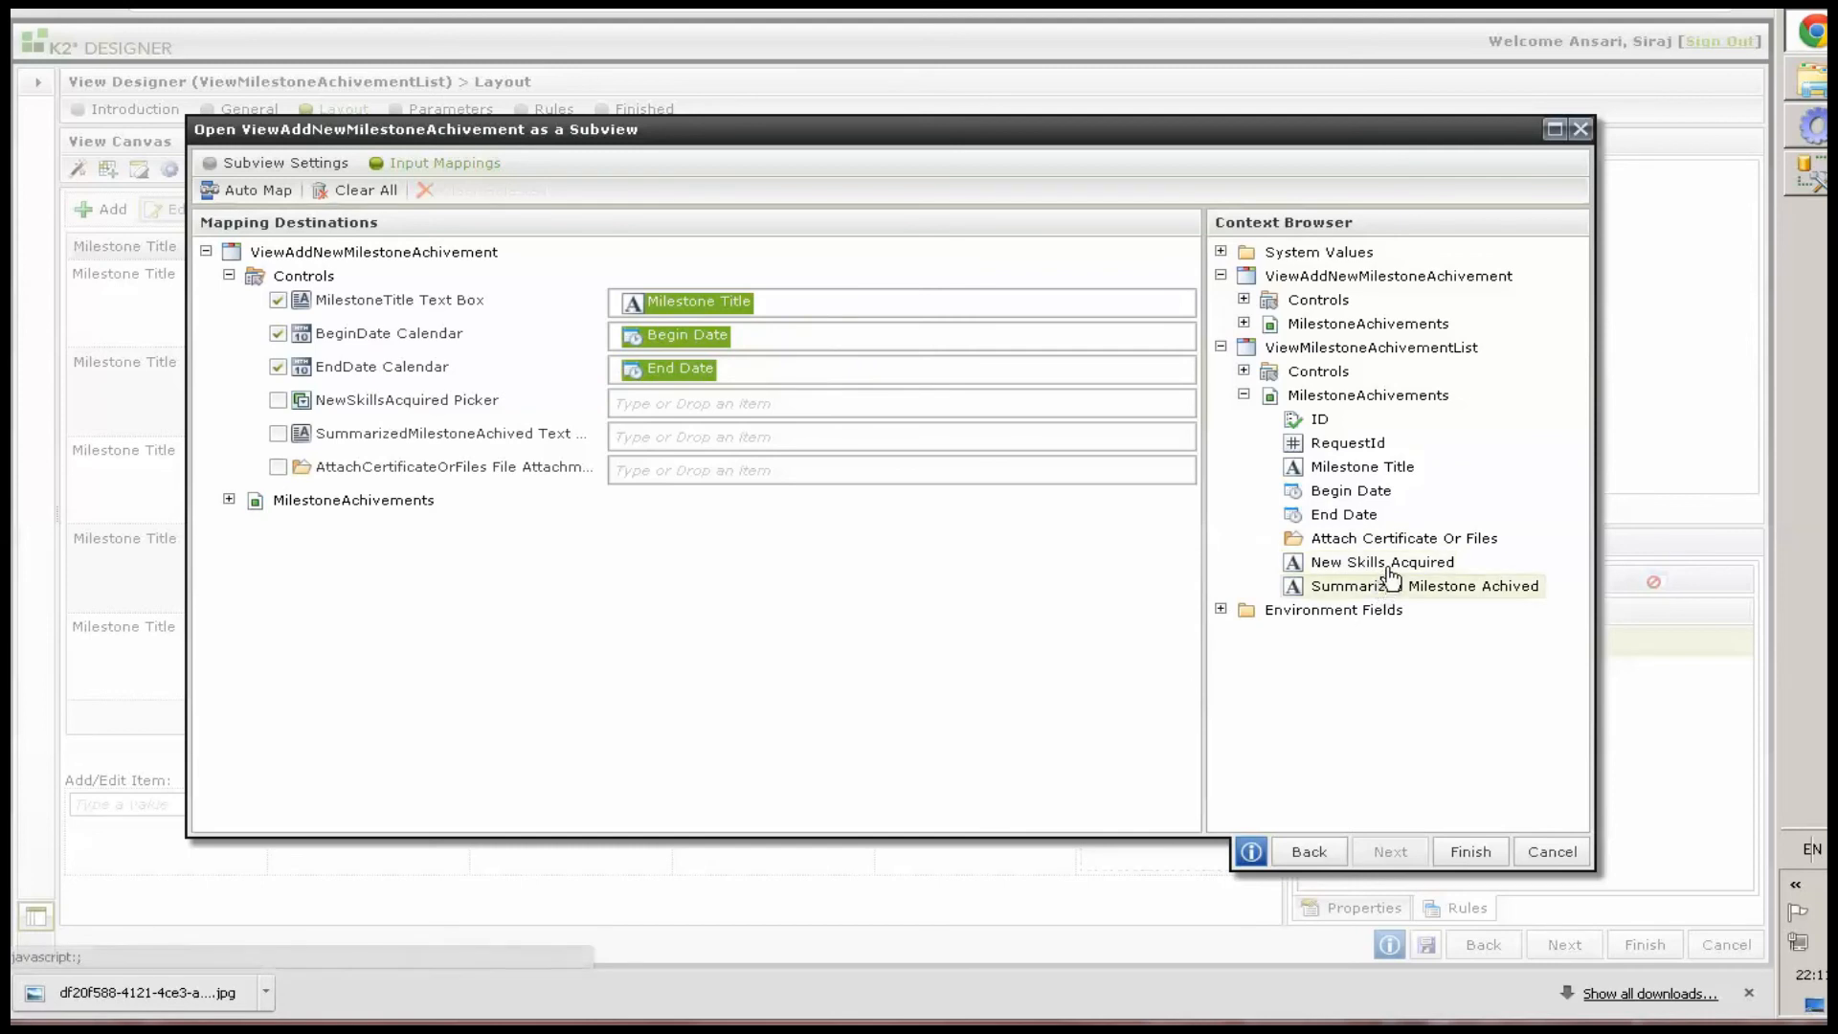
{"action": "left_click_drag", "start_coordinate": [1383, 564], "coordinate": [700, 403]}
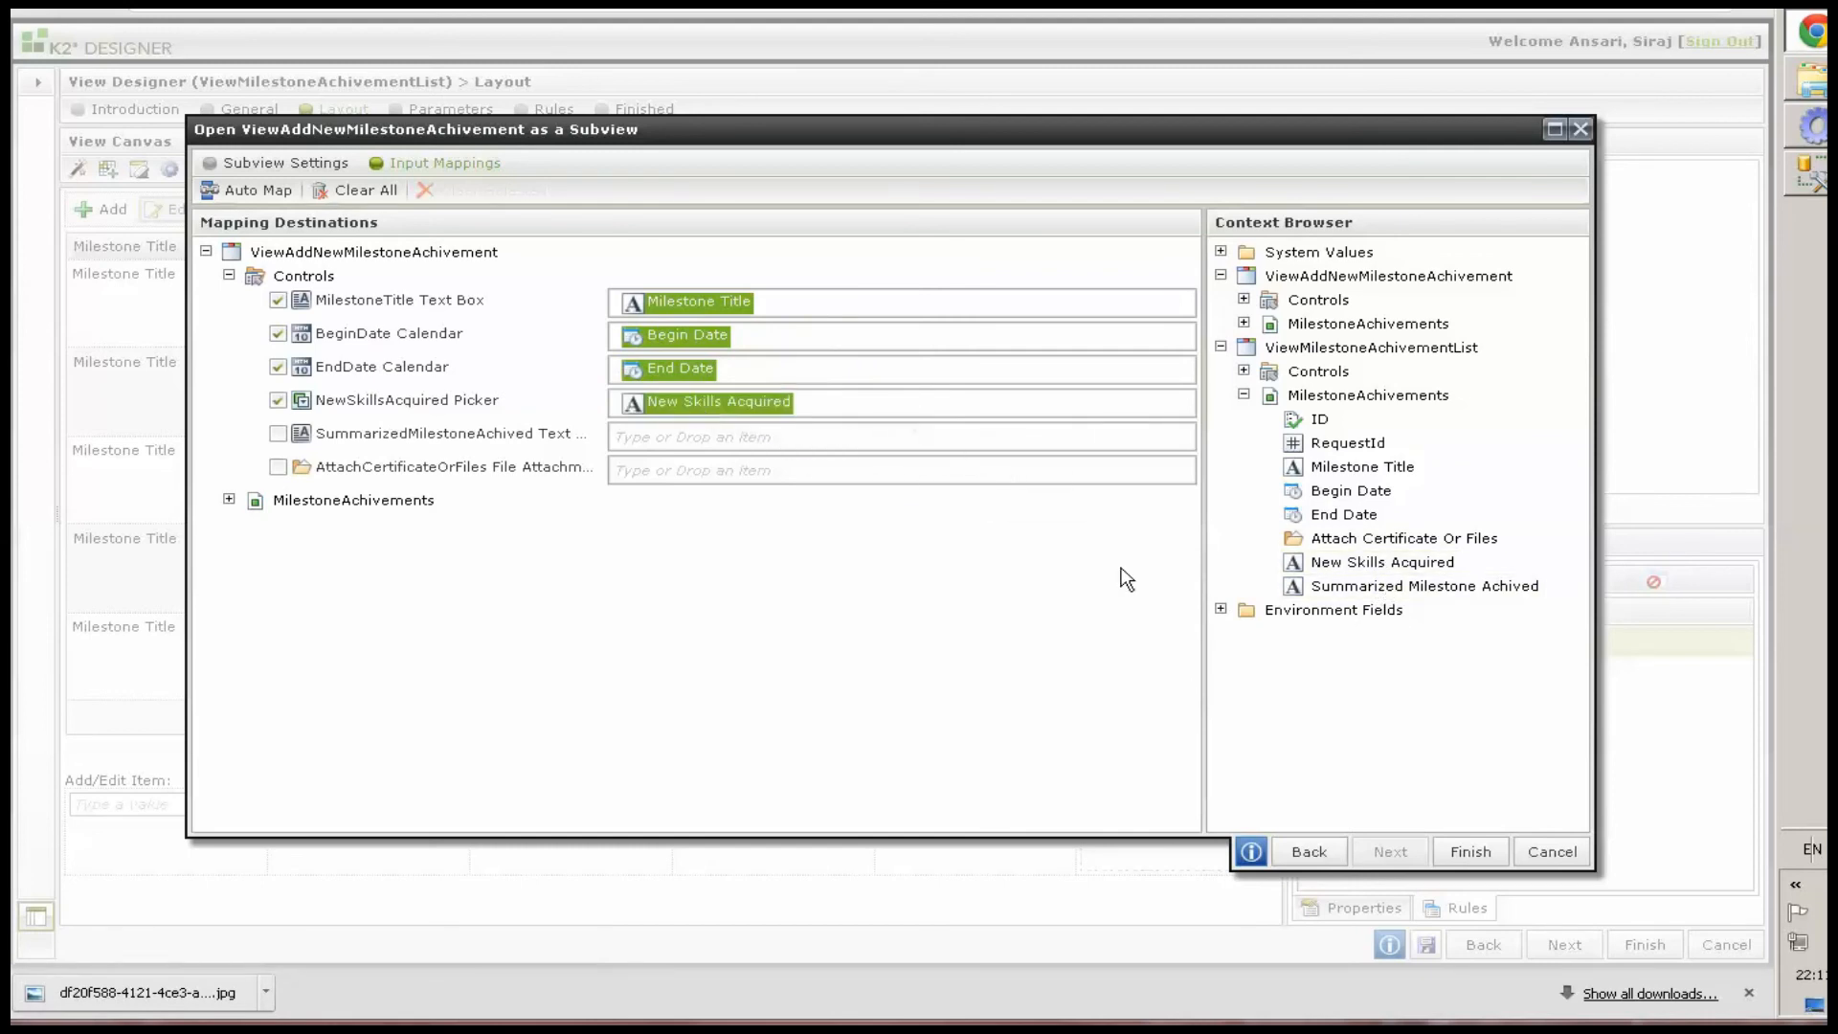
{"action": "left_click_drag", "start_coordinate": [1395, 588], "coordinate": [701, 450]}
{"action": "left_click_drag", "start_coordinate": [1399, 540], "coordinate": [686, 469]}
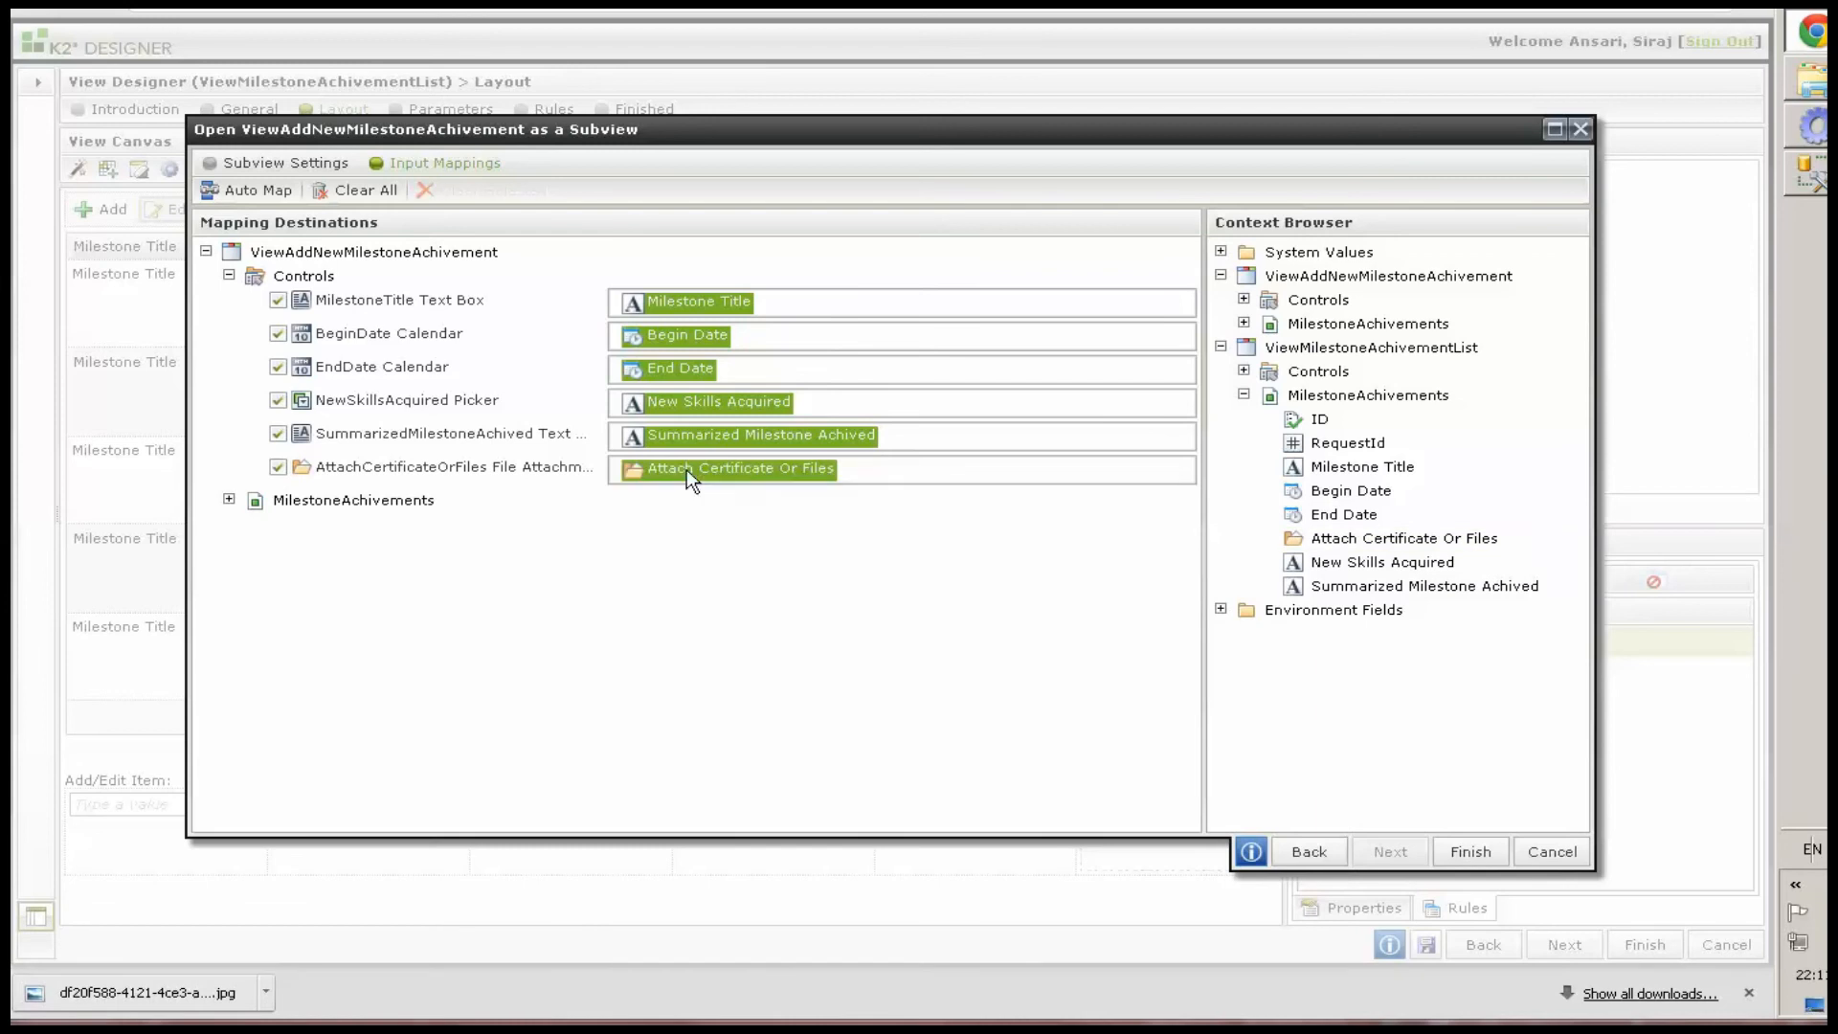
Finish the subview configuration and the rule, and save the view
{"action": "left_click", "coordinate": [1464, 850]}
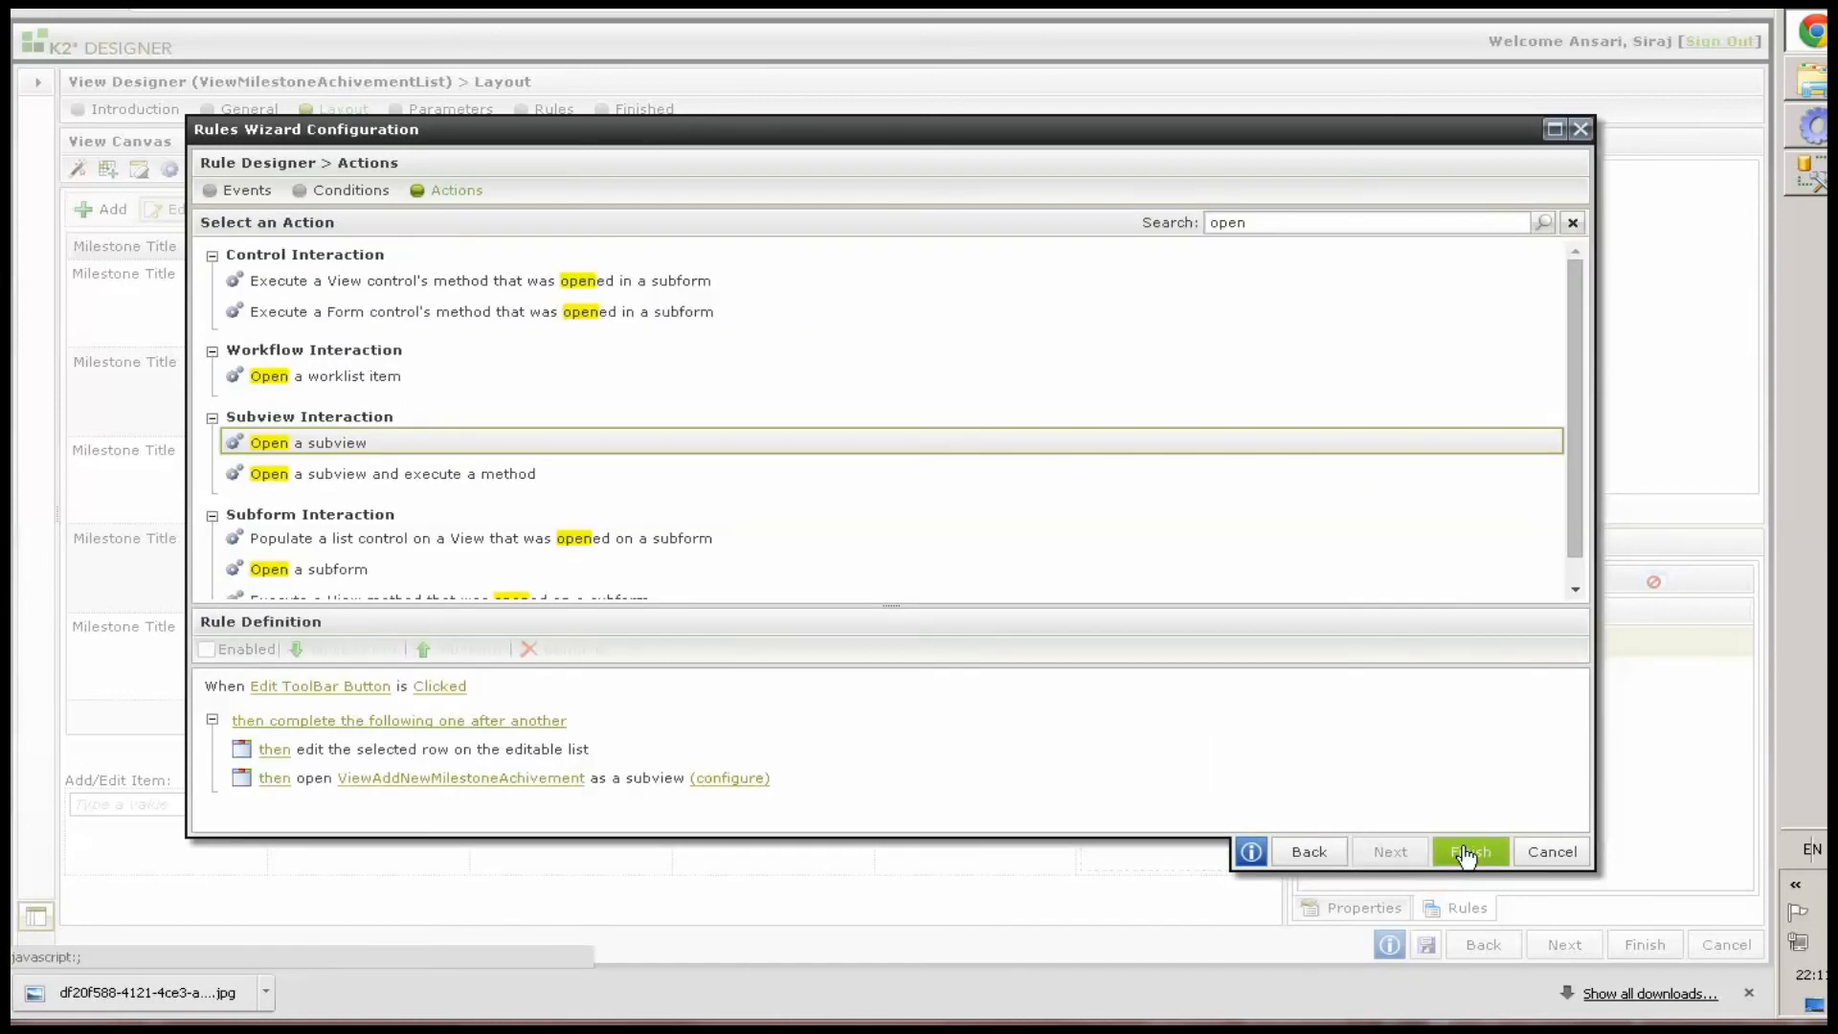
{"action": "left_click", "coordinate": [1464, 851]}
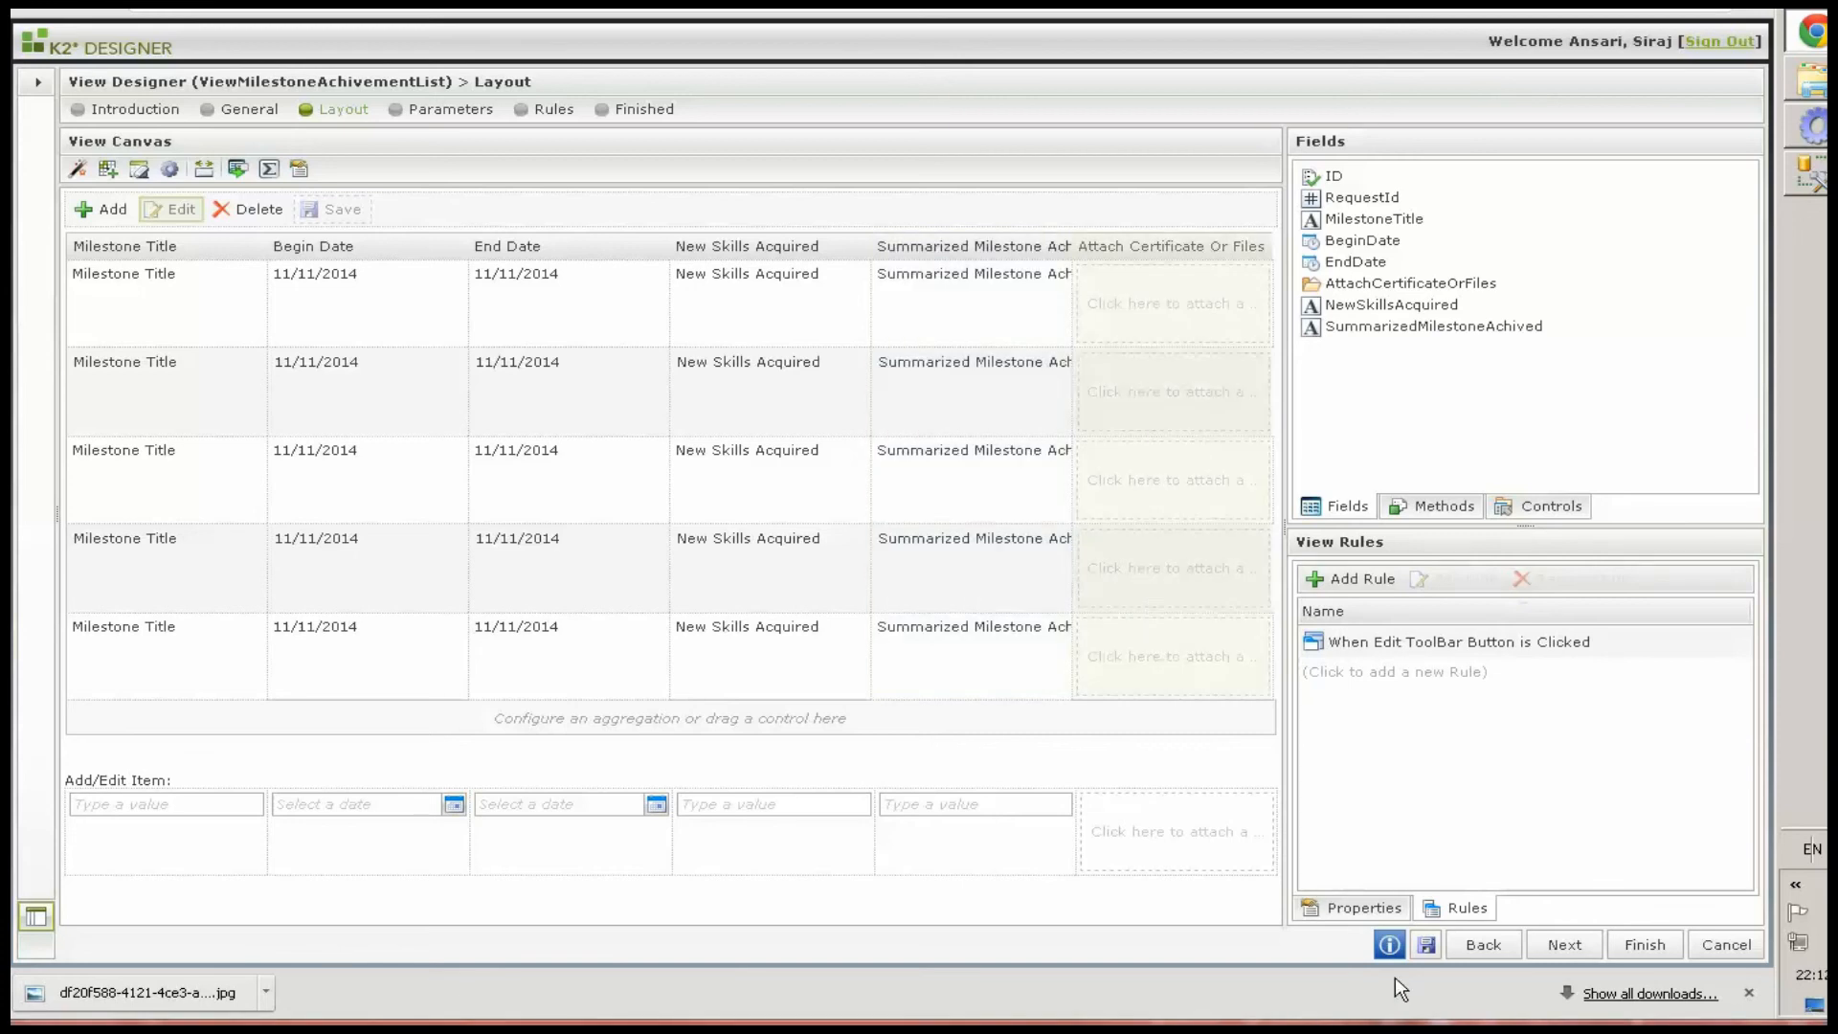
{"action": "left_click", "coordinate": [1425, 945]}
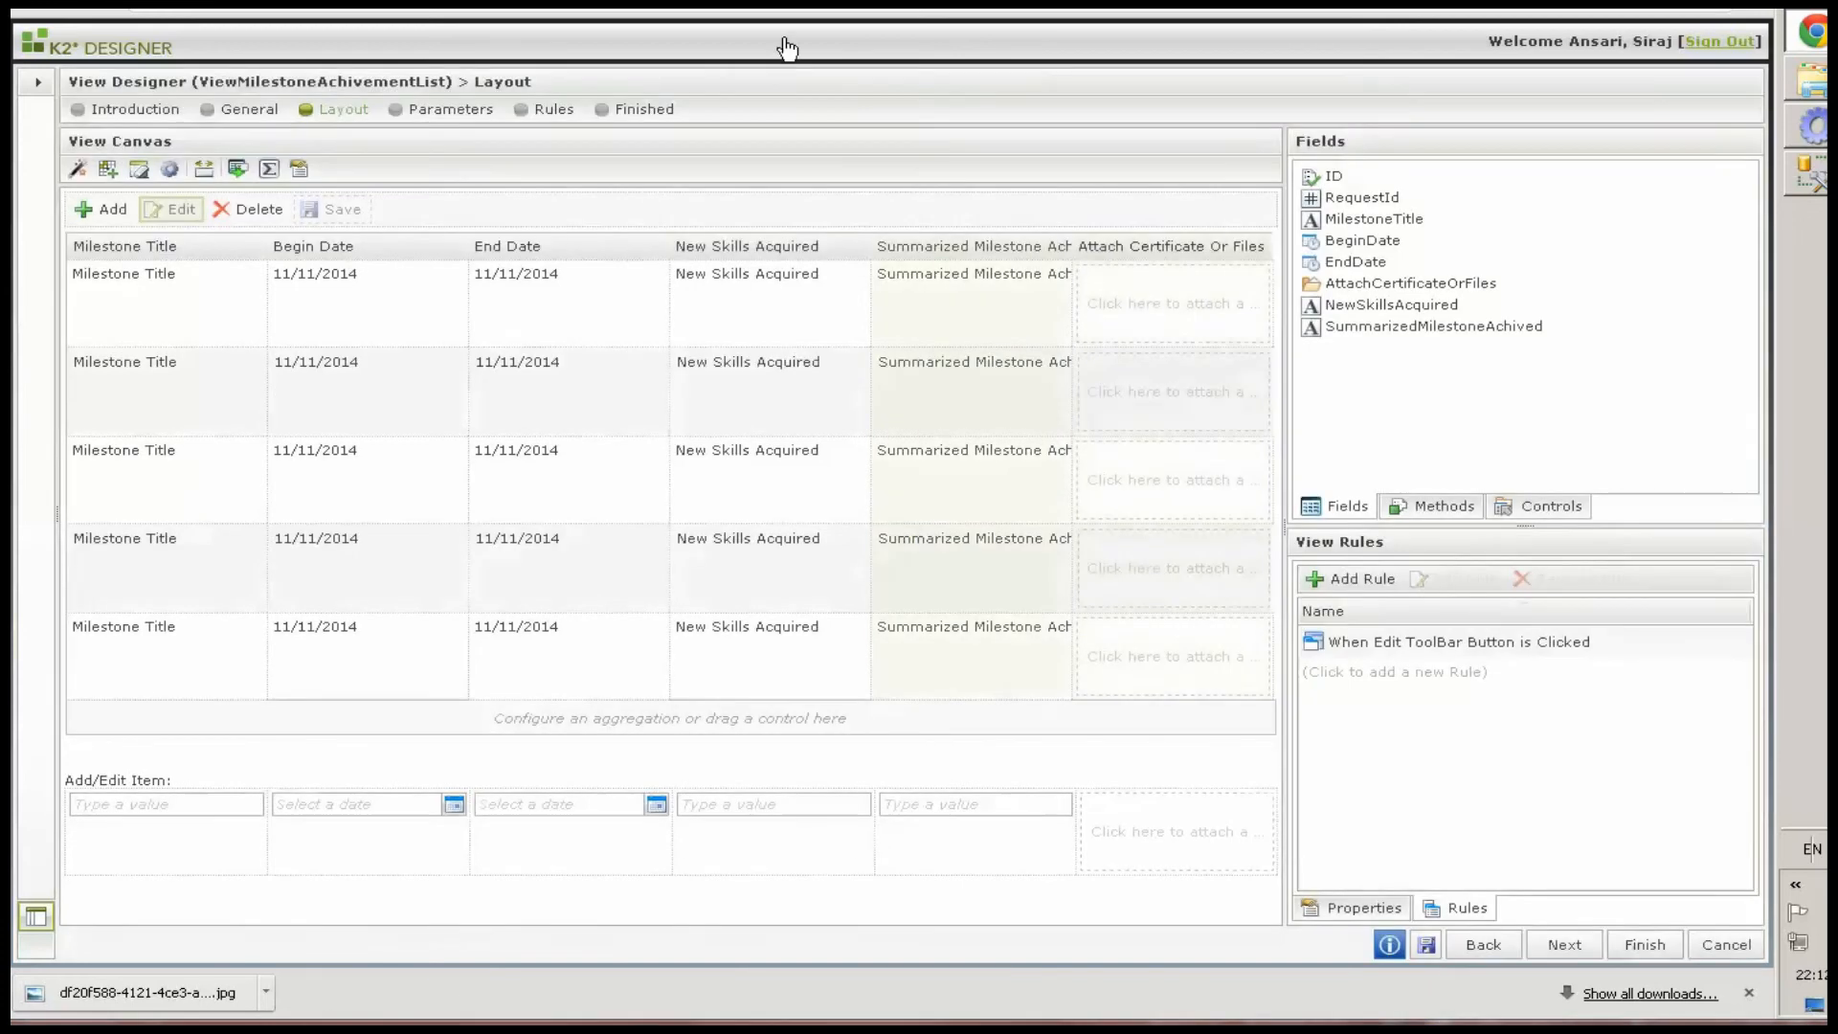
Run the view in a browser tab and open the Add subview
{"action": "key", "text": "ctrl+t"}
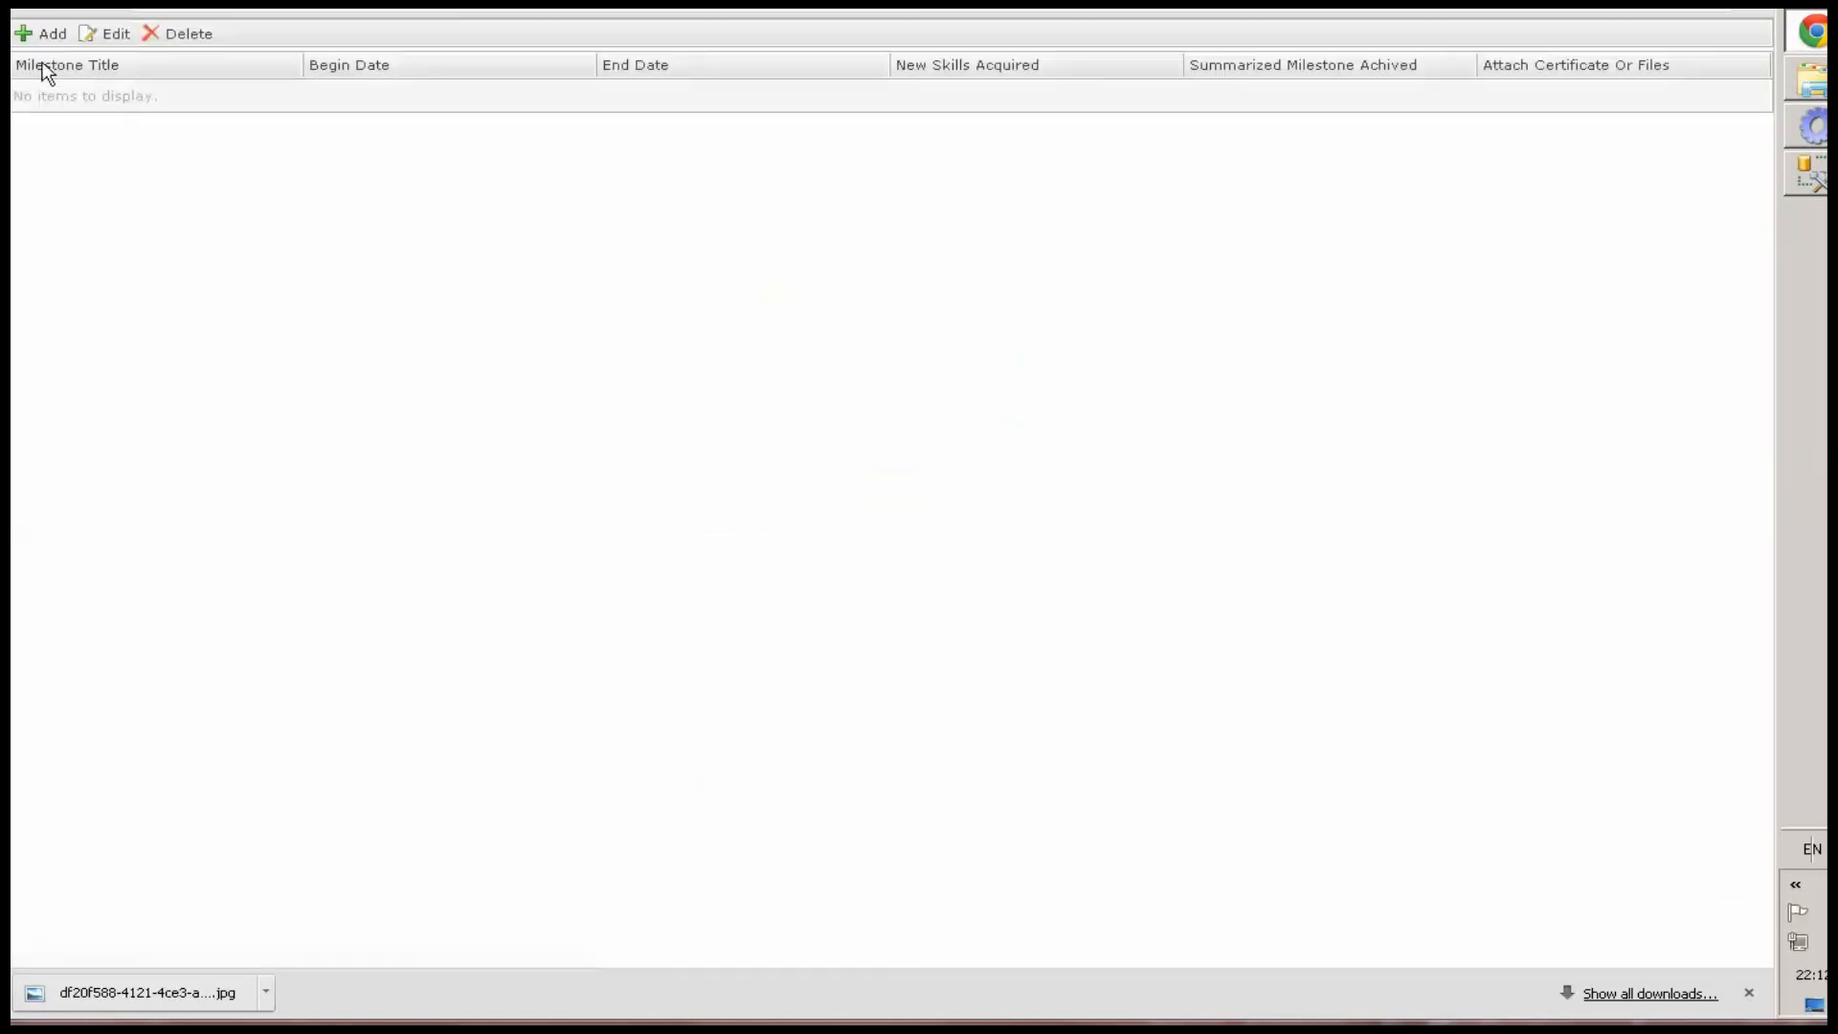
{"action": "left_click", "coordinate": [29, 34]}
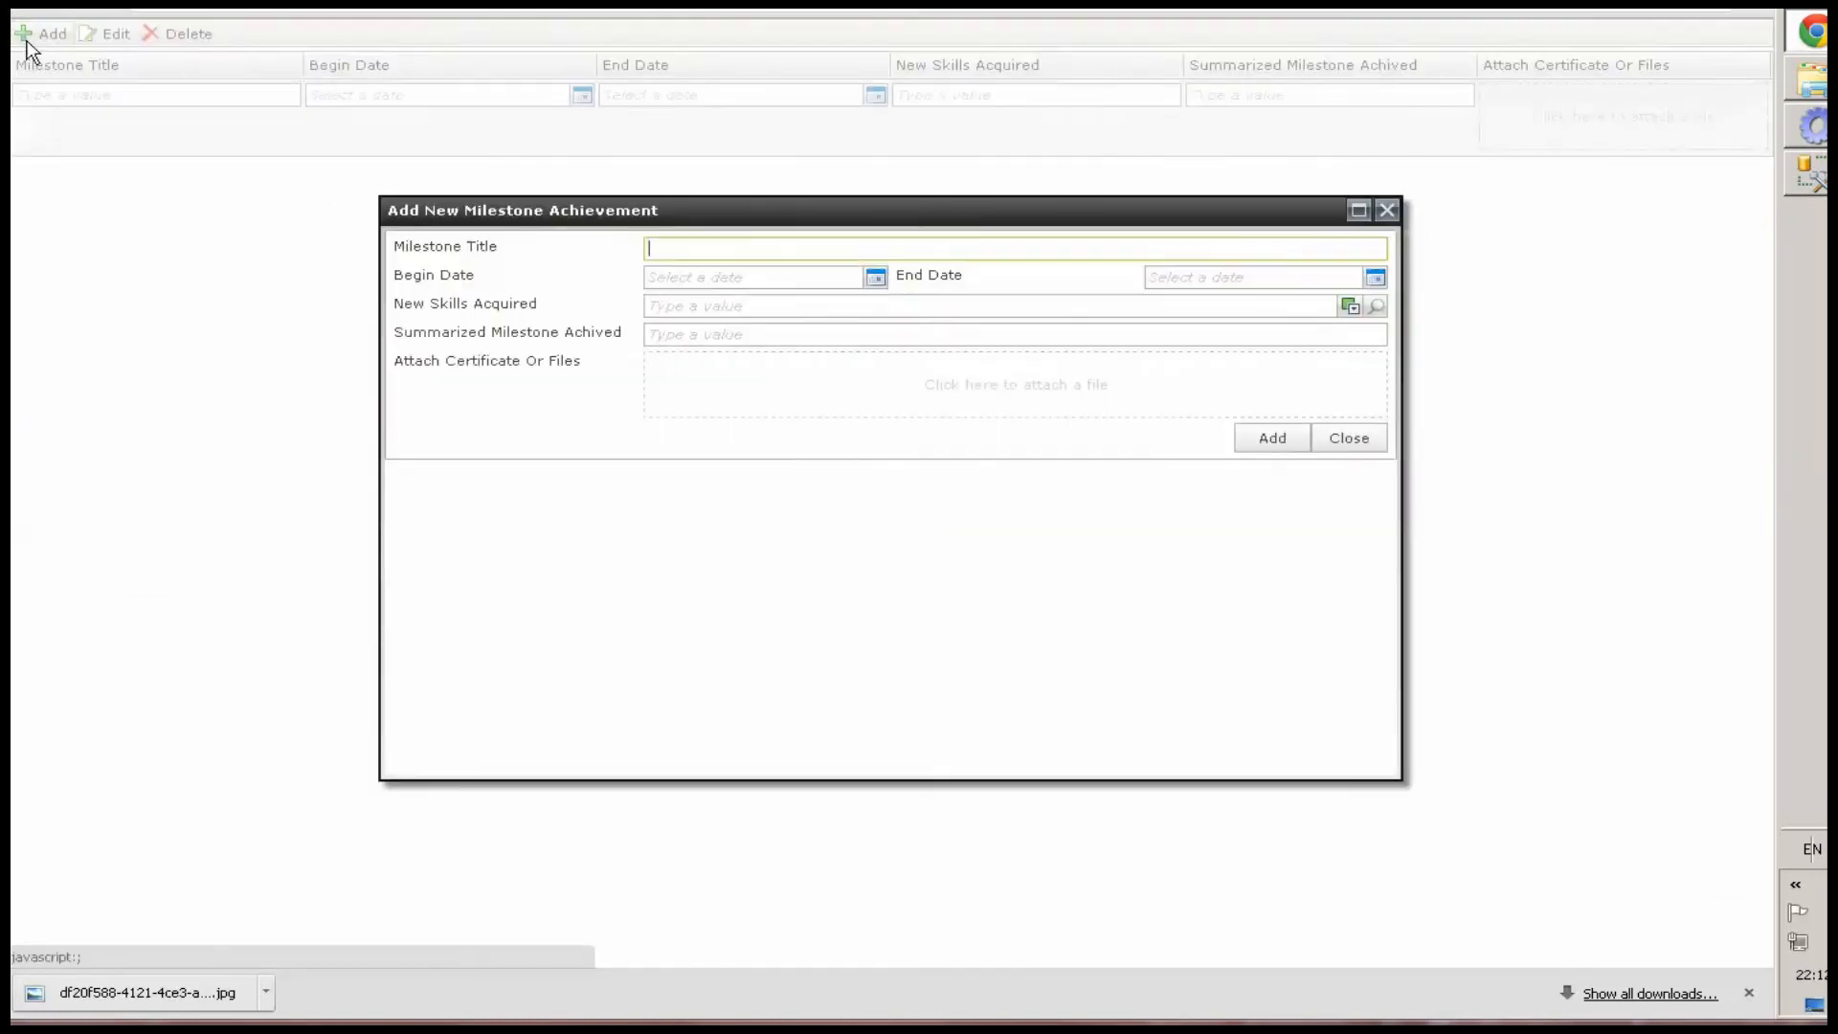
{"action": "left_click", "coordinate": [1338, 443]}
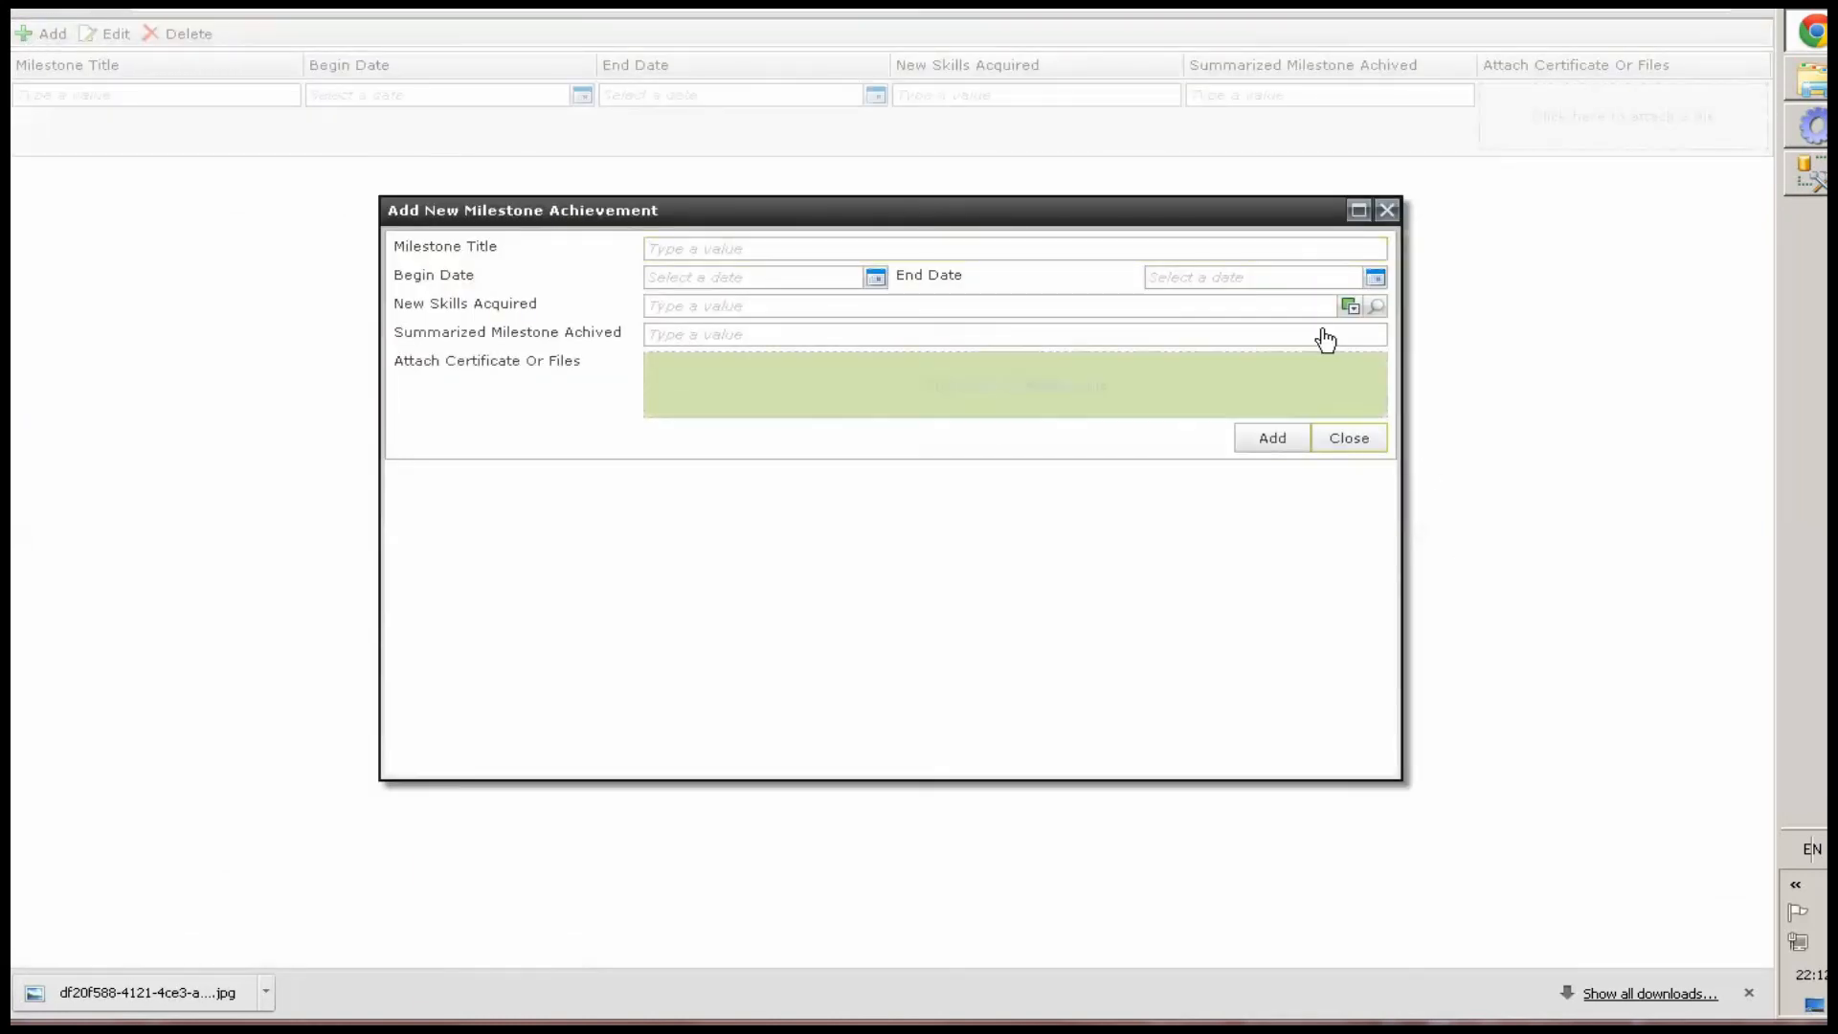
Pick C# in the New Skills Acquired lookup and close the Add subview
{"action": "left_click", "coordinate": [1375, 305]}
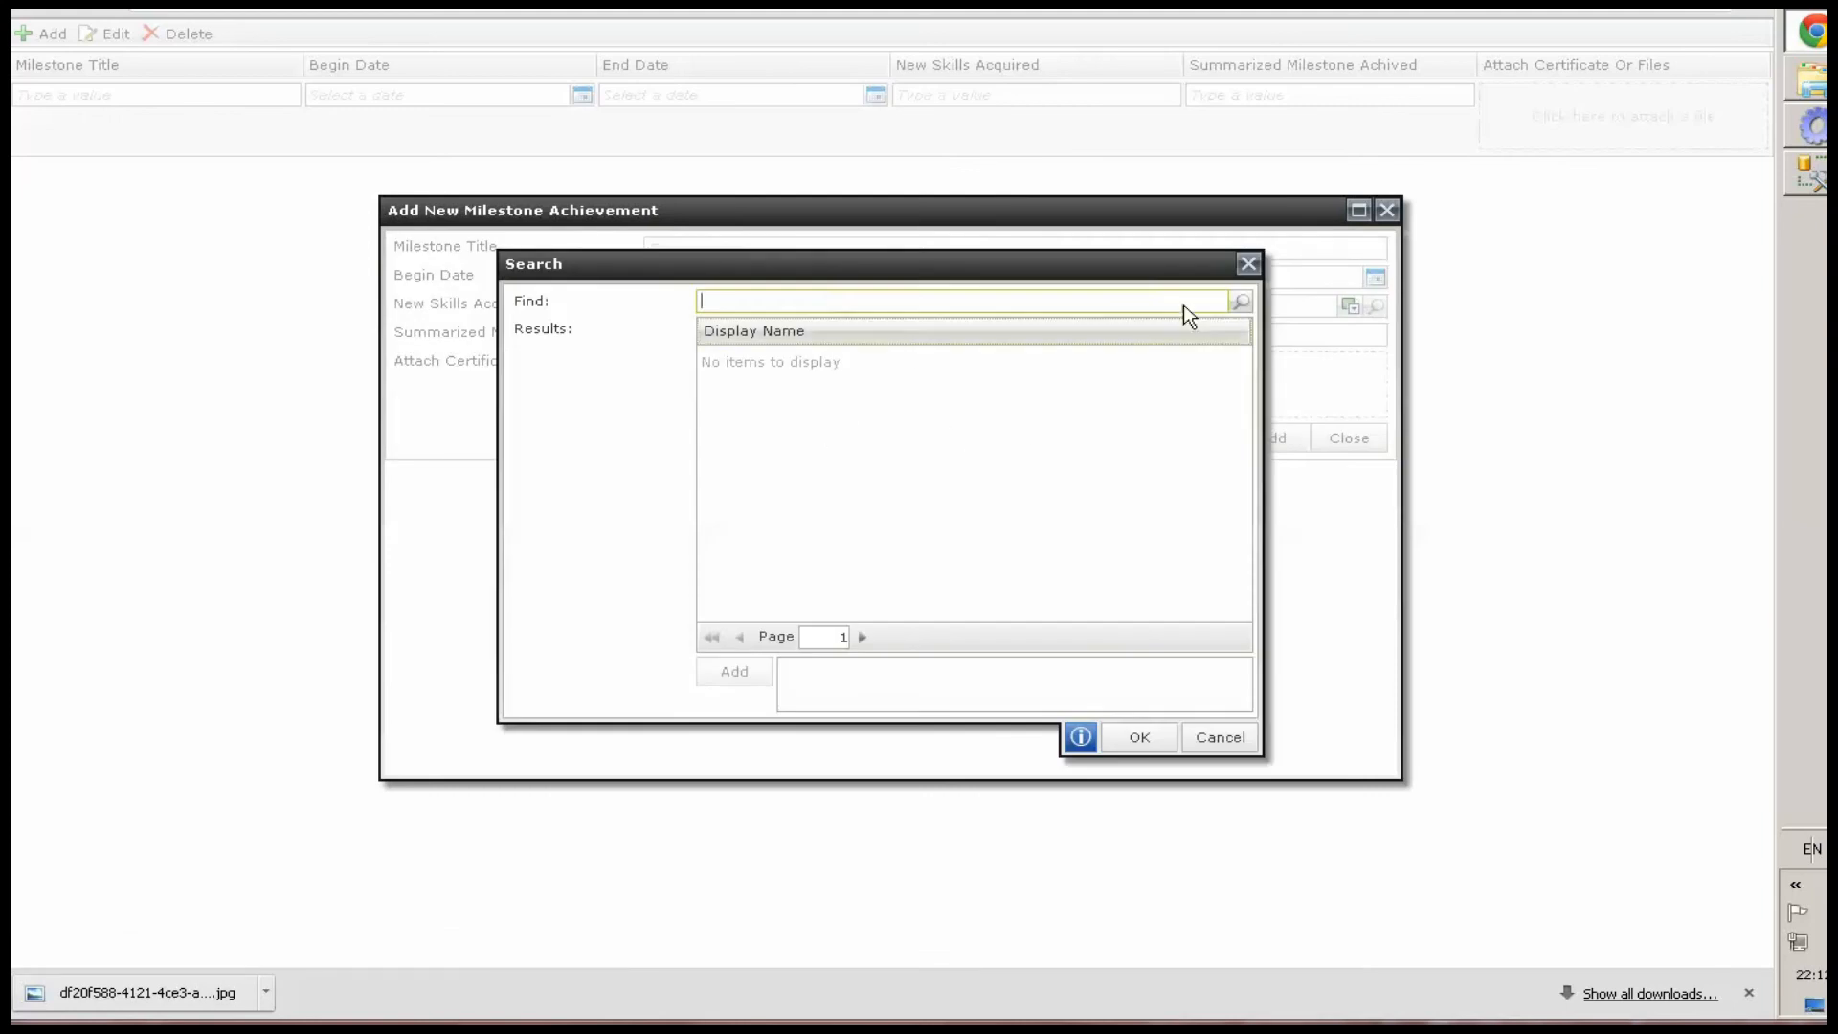
{"action": "left_click", "coordinate": [1240, 302]}
{"action": "double_click", "coordinate": [794, 423]}
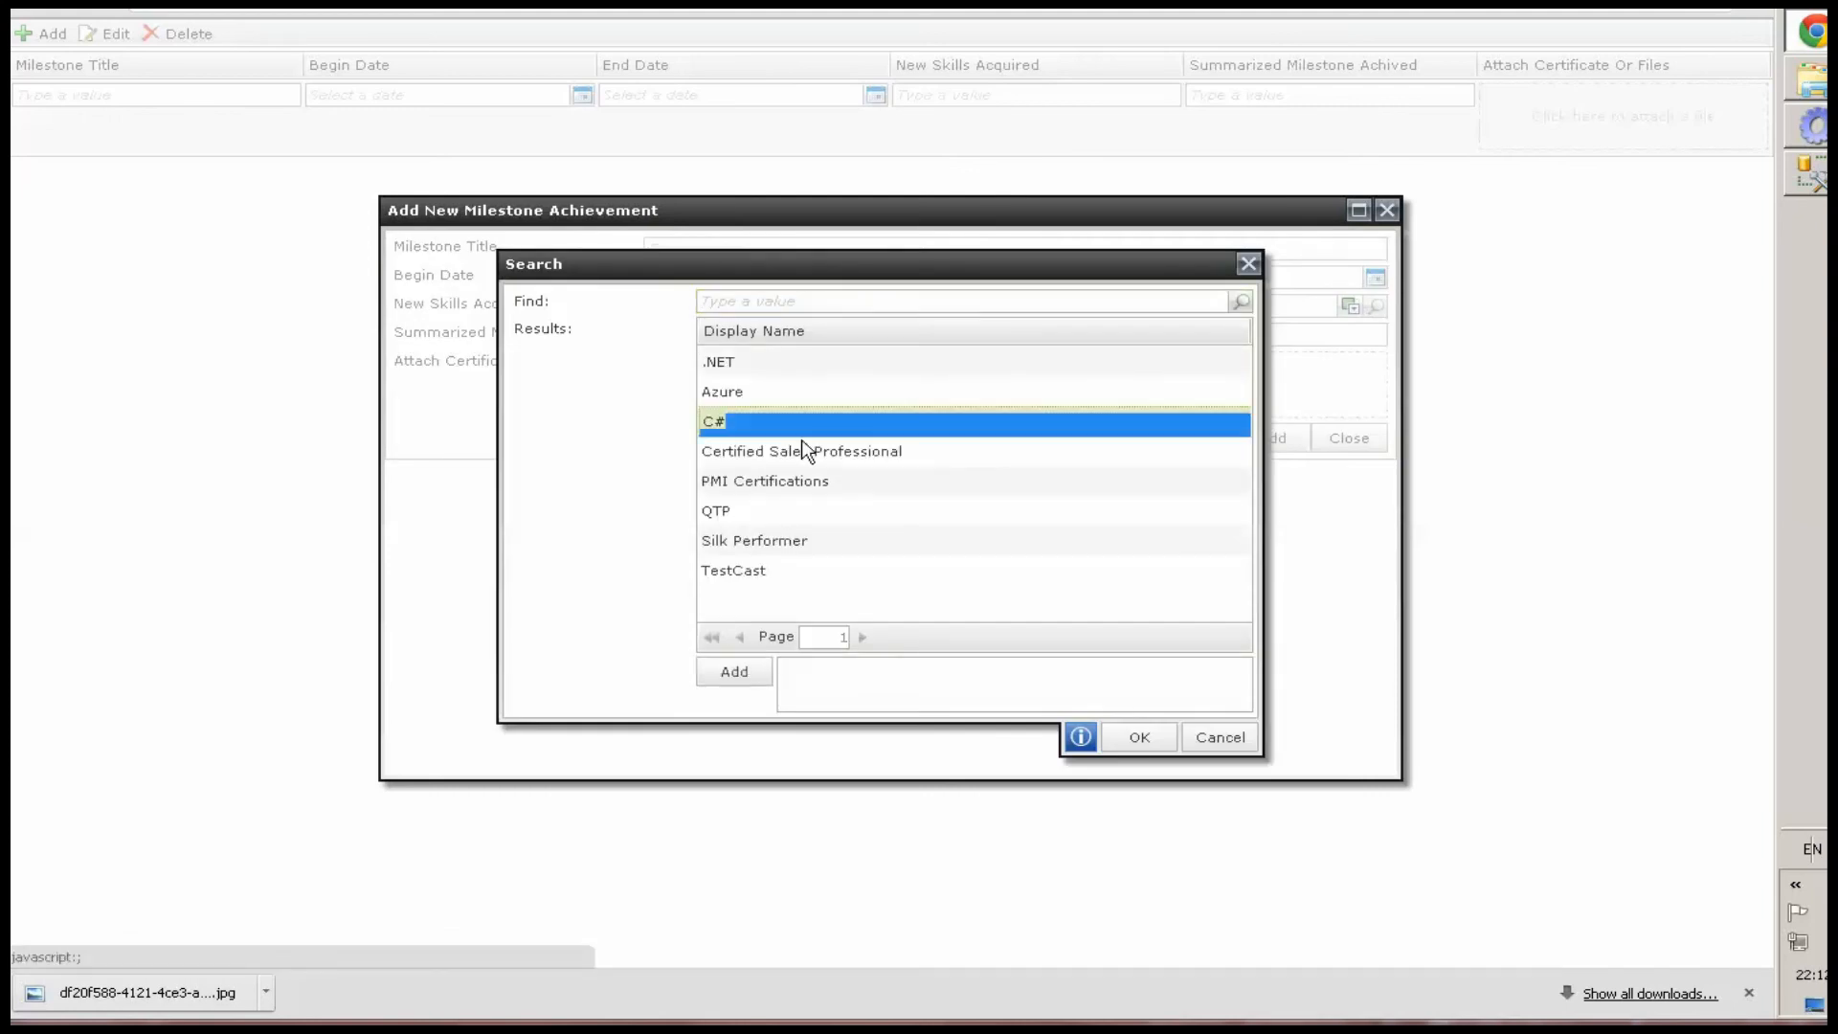
{"action": "left_click", "coordinate": [1131, 739]}
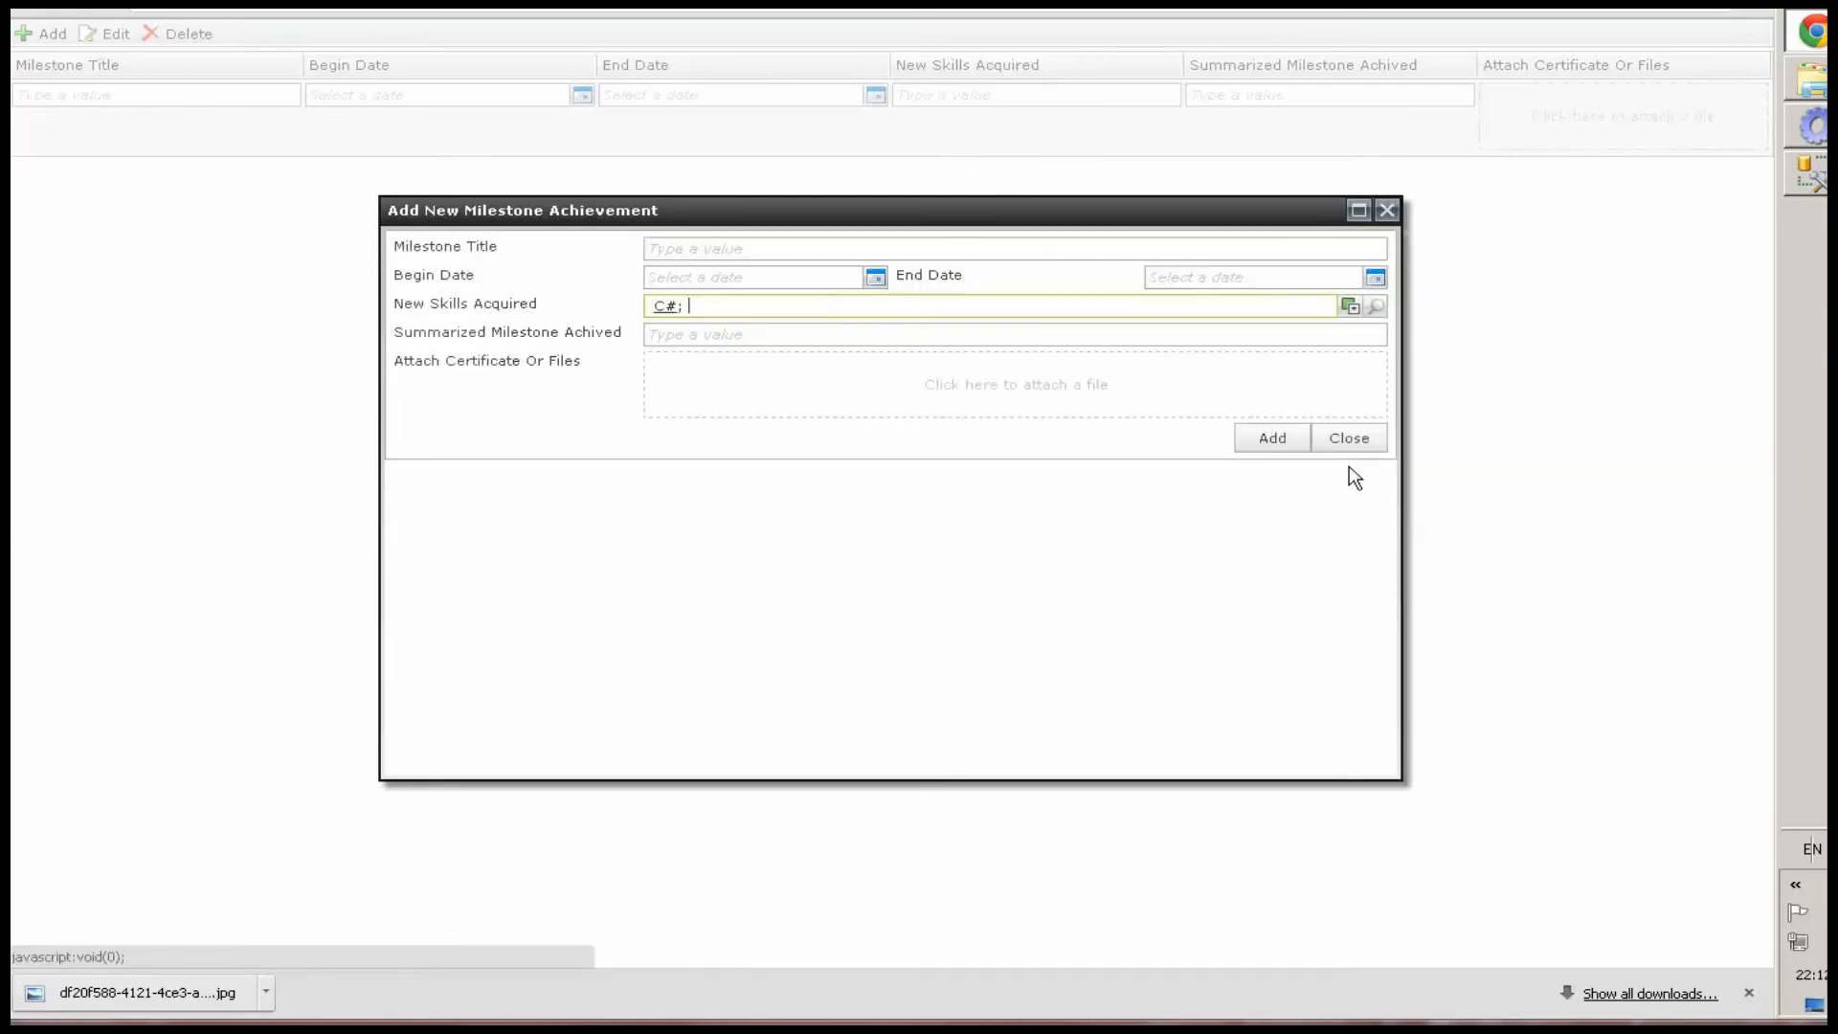
{"action": "left_click", "coordinate": [1385, 210]}
Open the Edit subview, search the New Skills Acquired lookup, cancel it and close the subview
{"action": "left_click", "coordinate": [86, 37]}
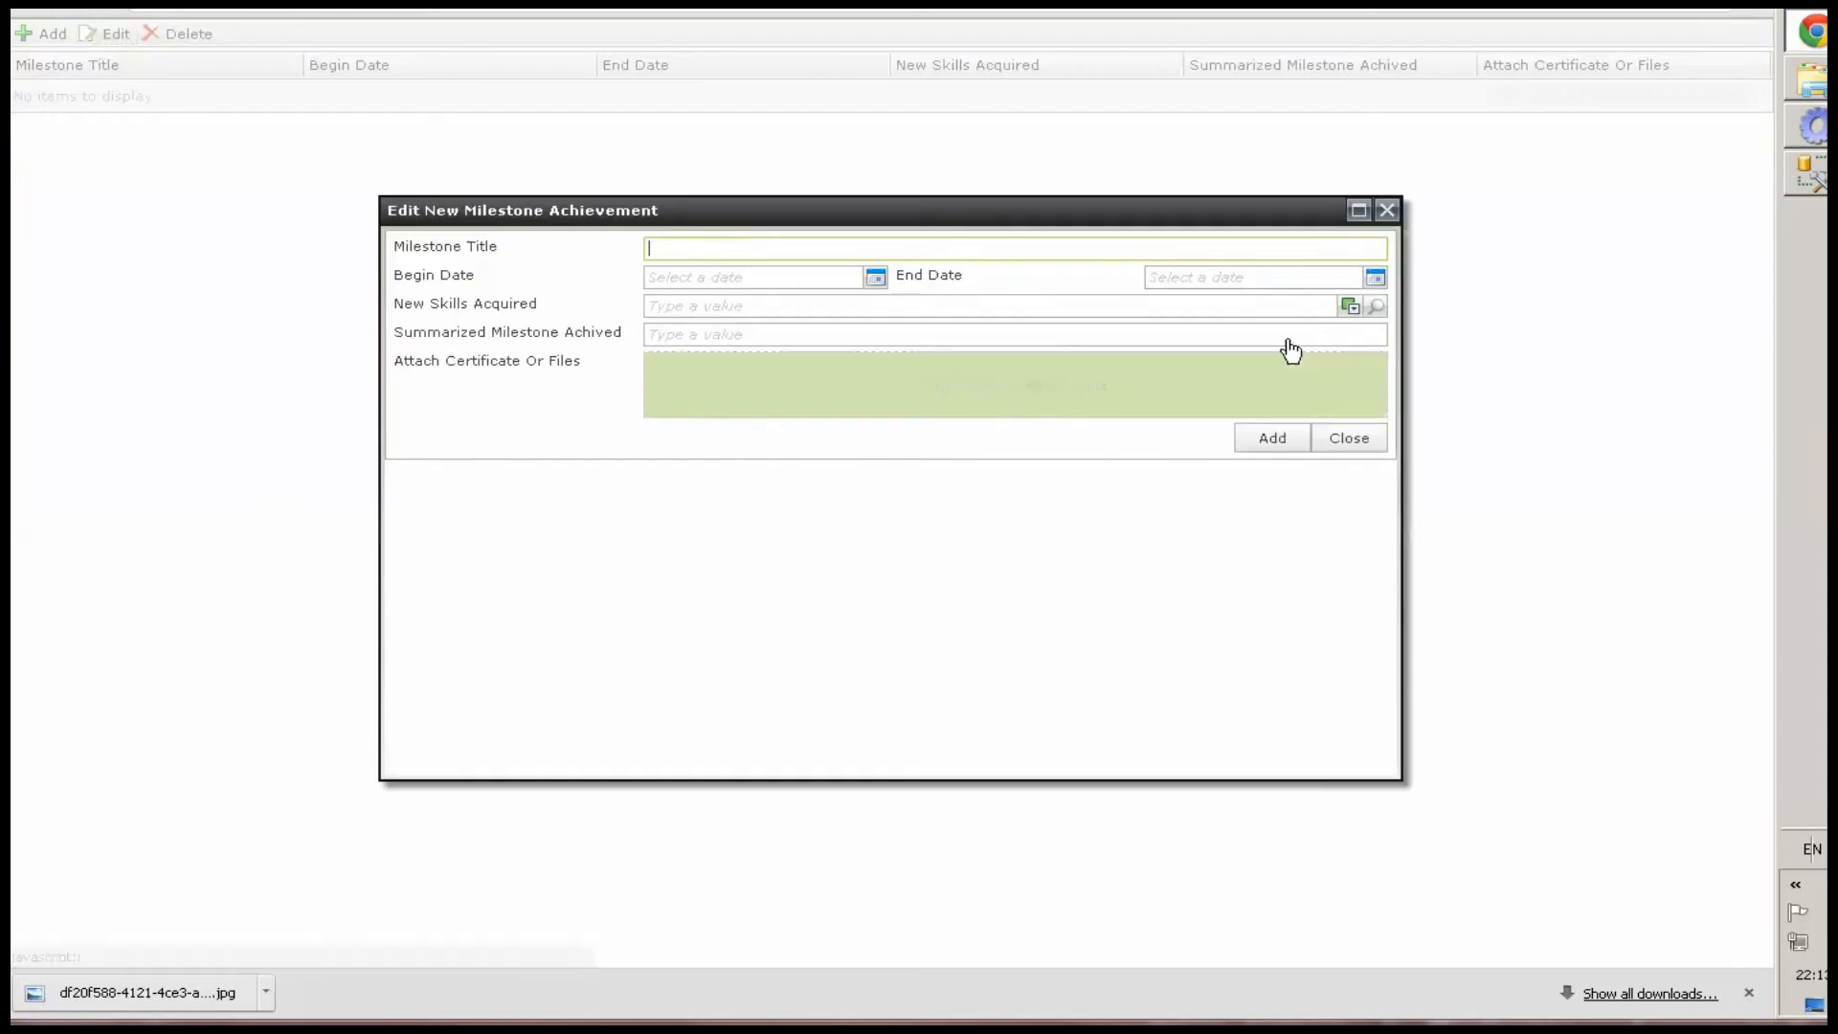
{"action": "left_click", "coordinate": [1376, 304]}
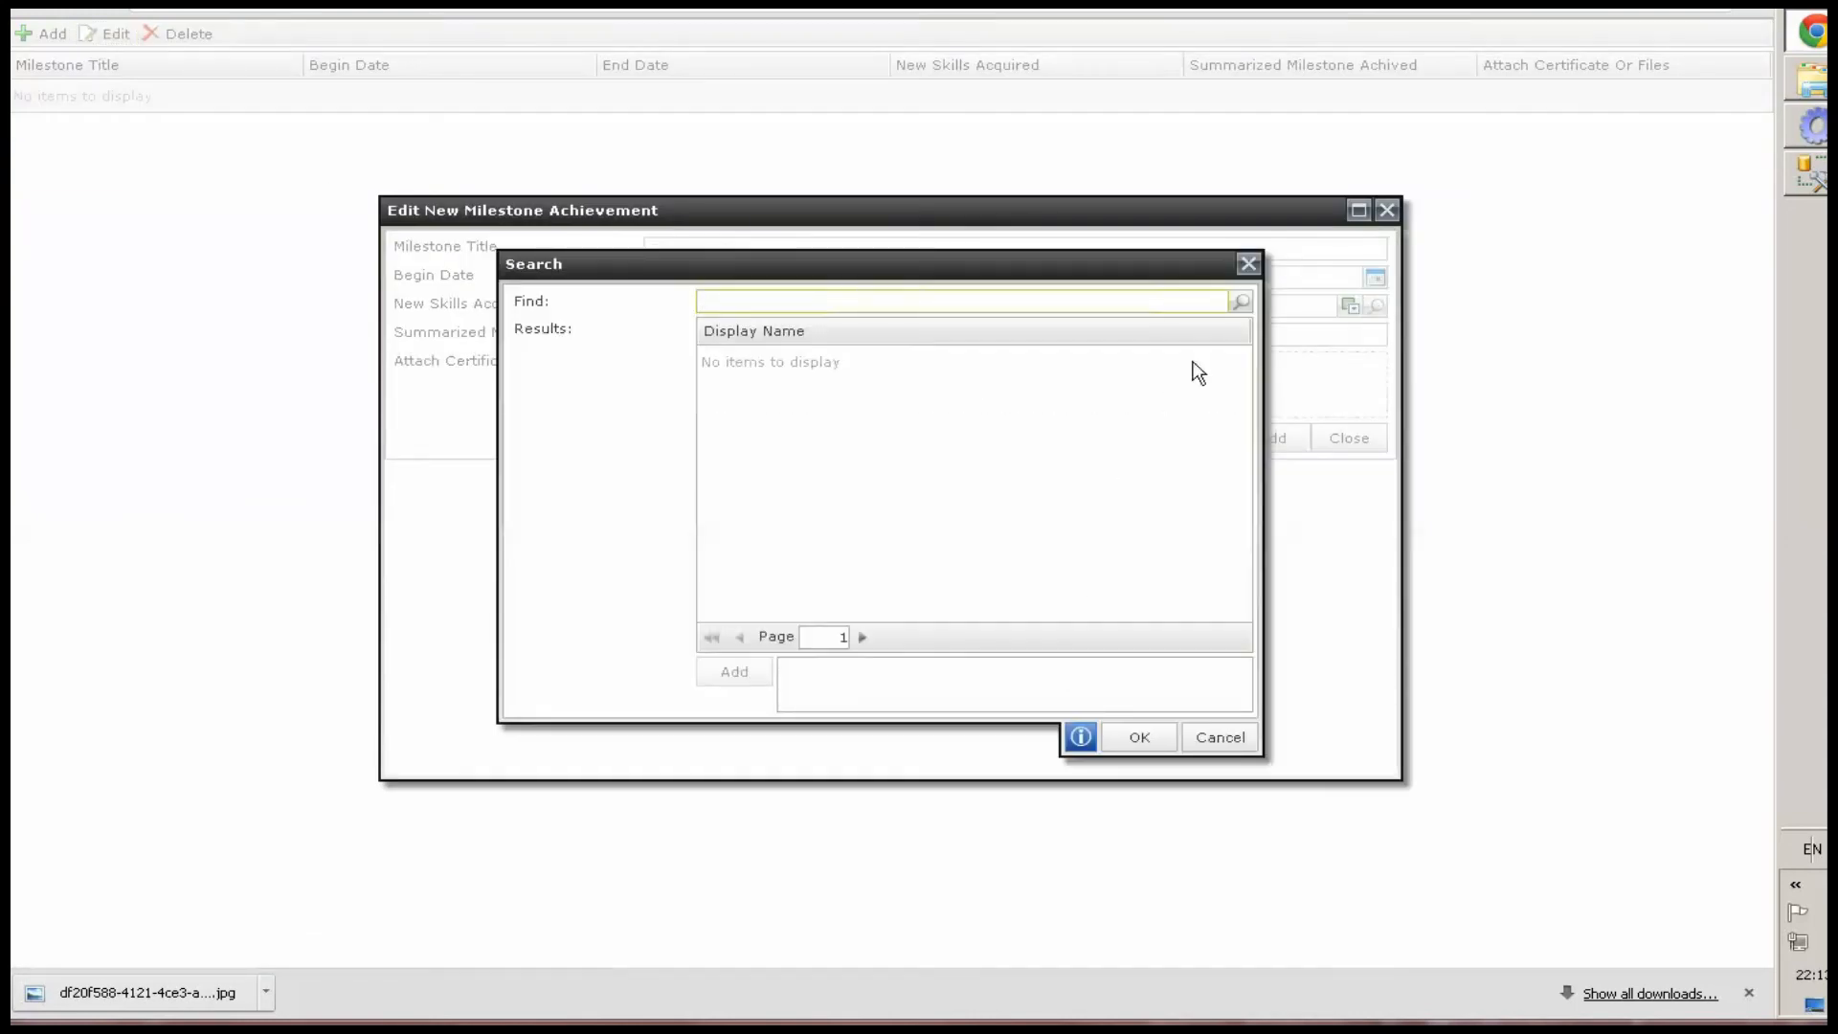
{"action": "left_click", "coordinate": [1240, 302]}
{"action": "left_click", "coordinate": [1218, 737]}
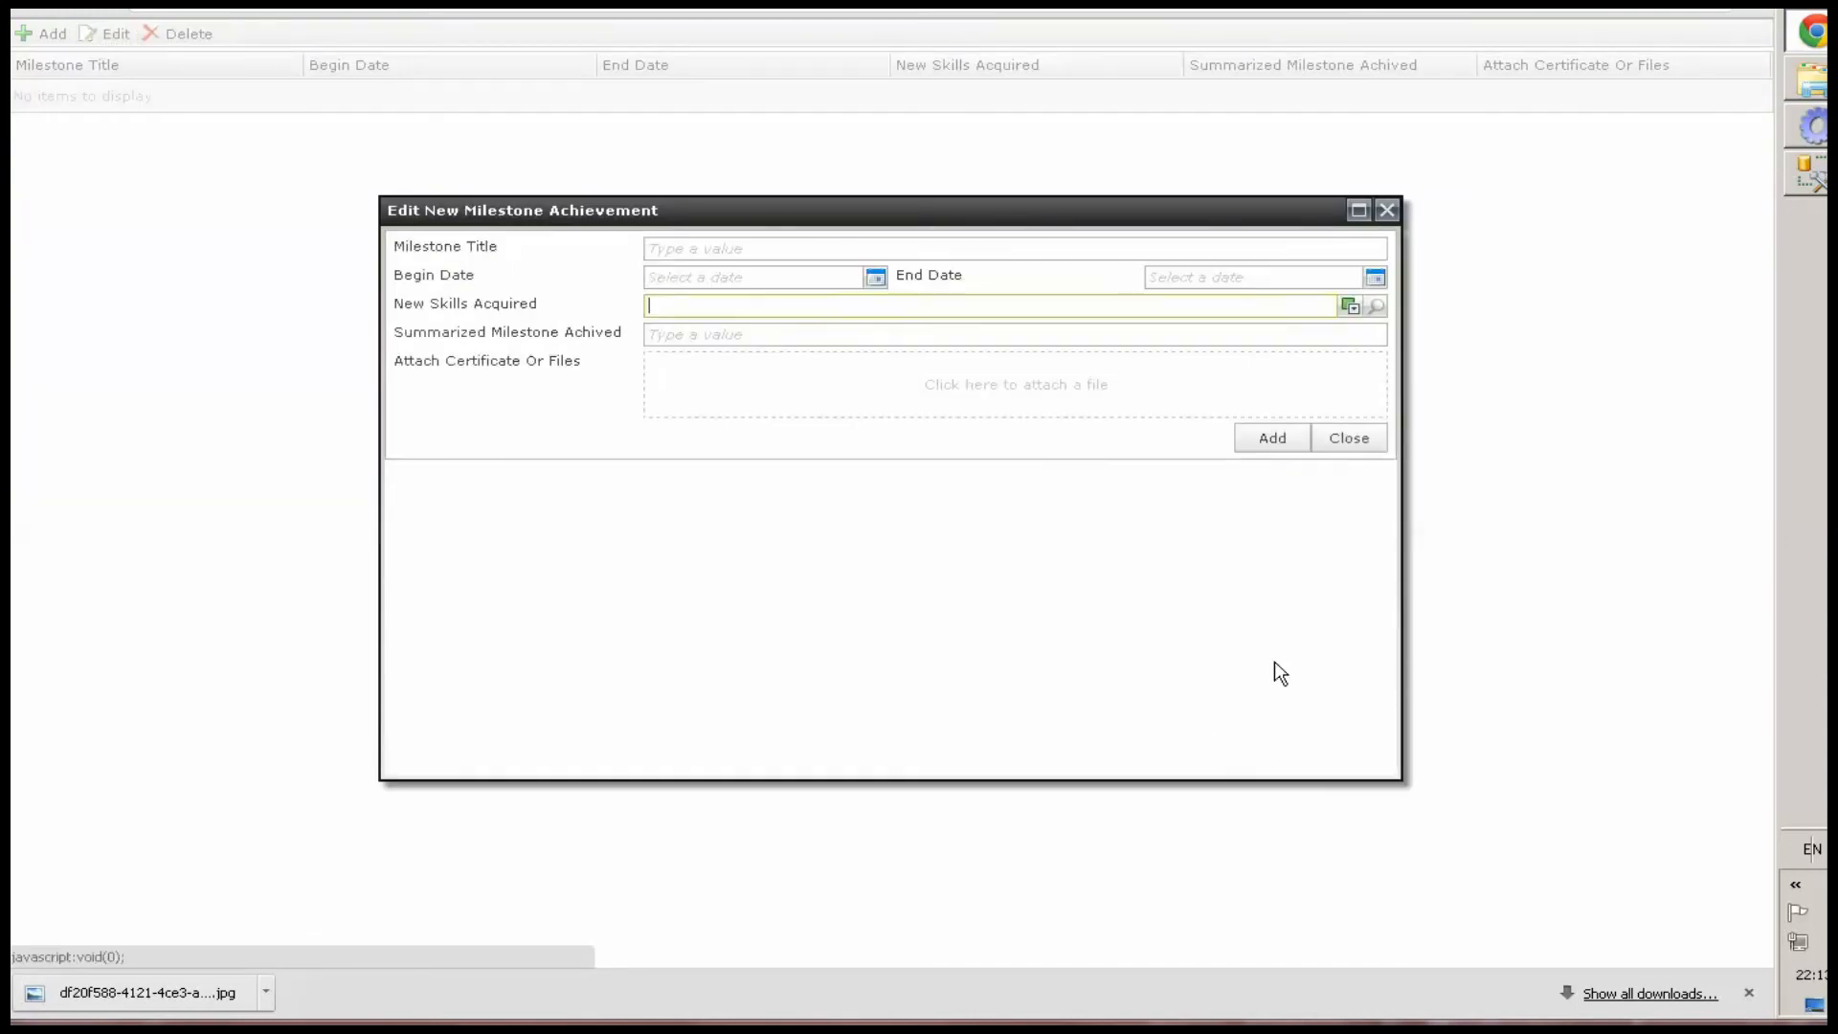
{"action": "left_click", "coordinate": [1350, 436]}
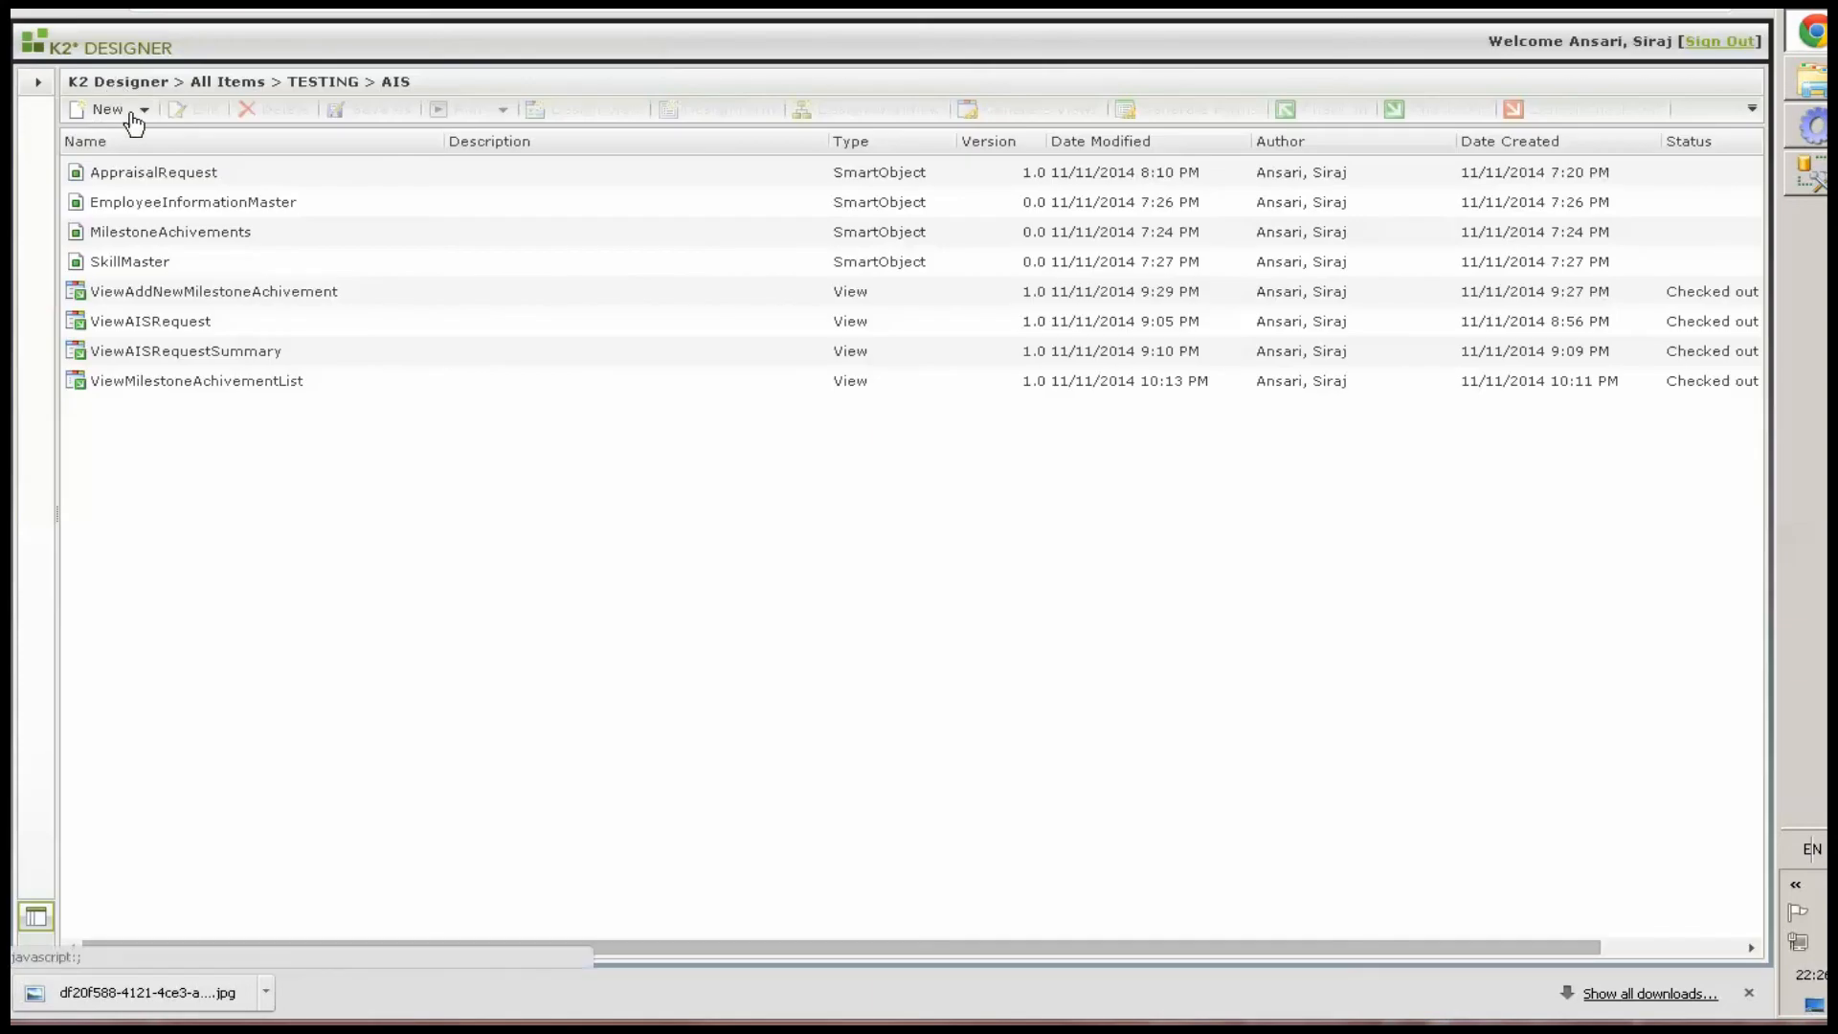
Start a new form named AIS in the TESTING\AIS category and proceed to its layout
{"action": "left_click", "coordinate": [144, 111]}
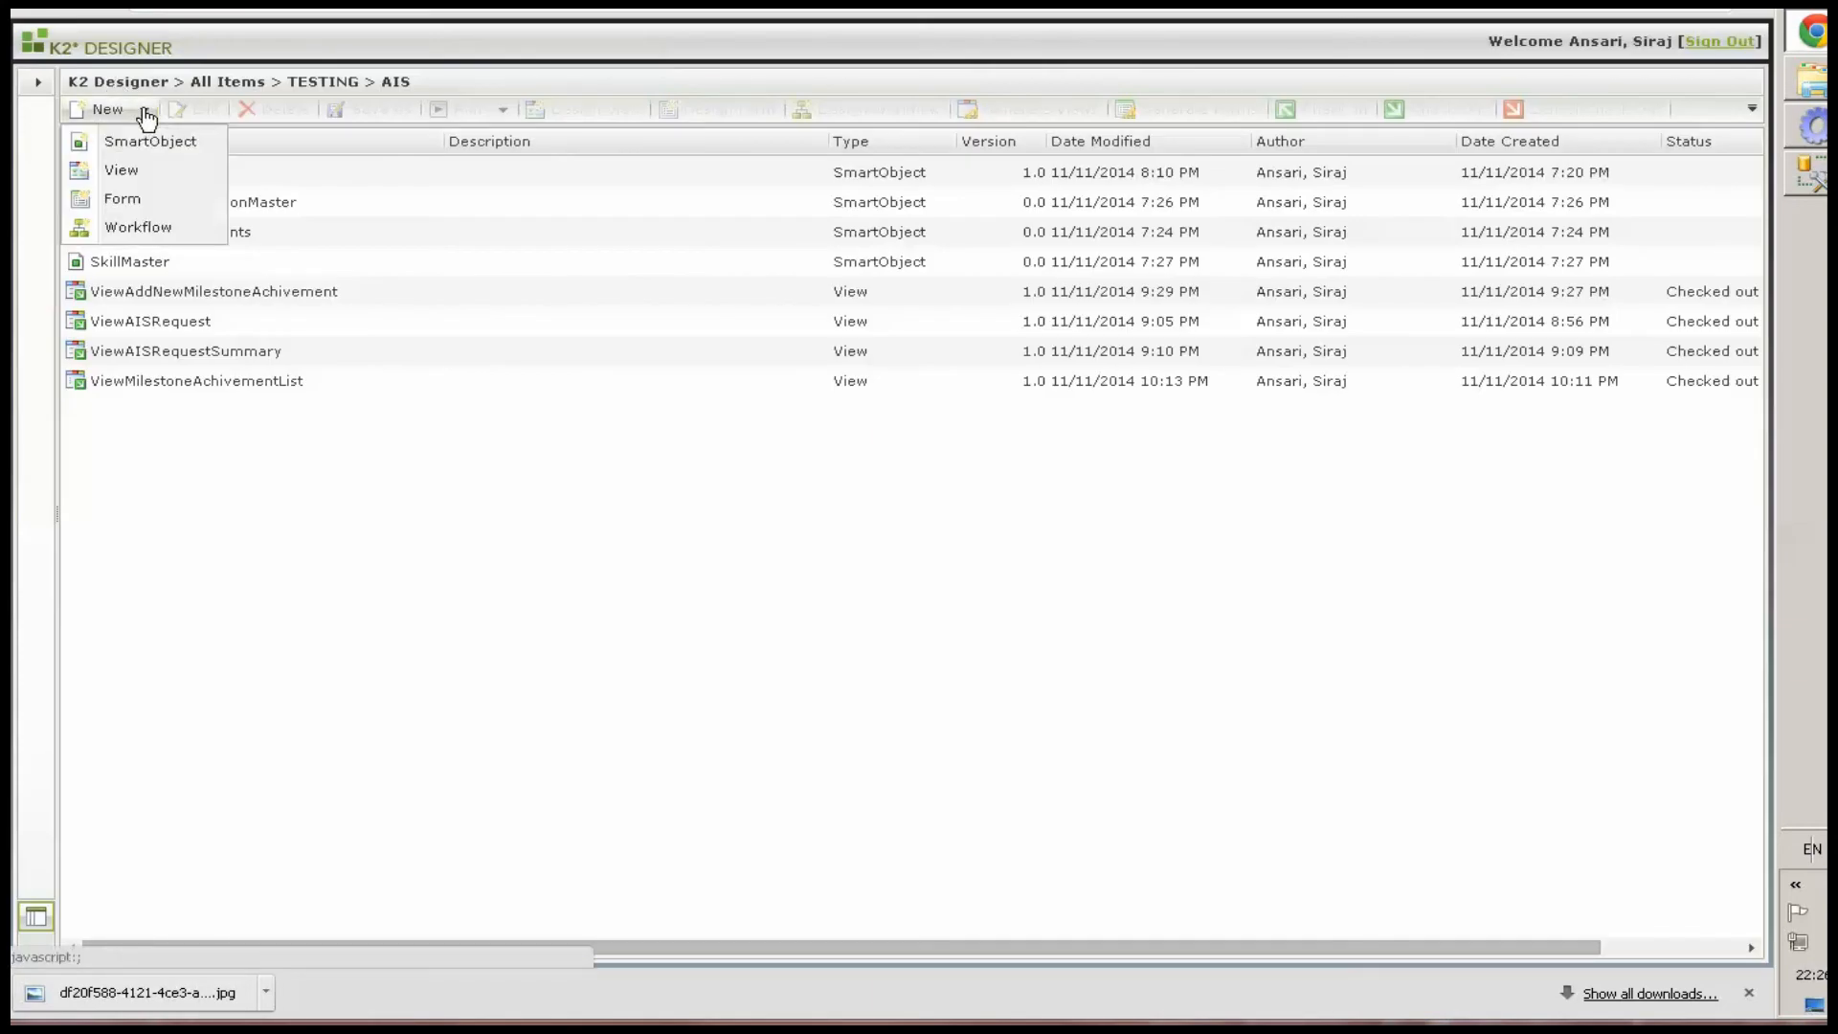
{"action": "left_click", "coordinate": [122, 196]}
{"action": "left_click", "coordinate": [1566, 945]}
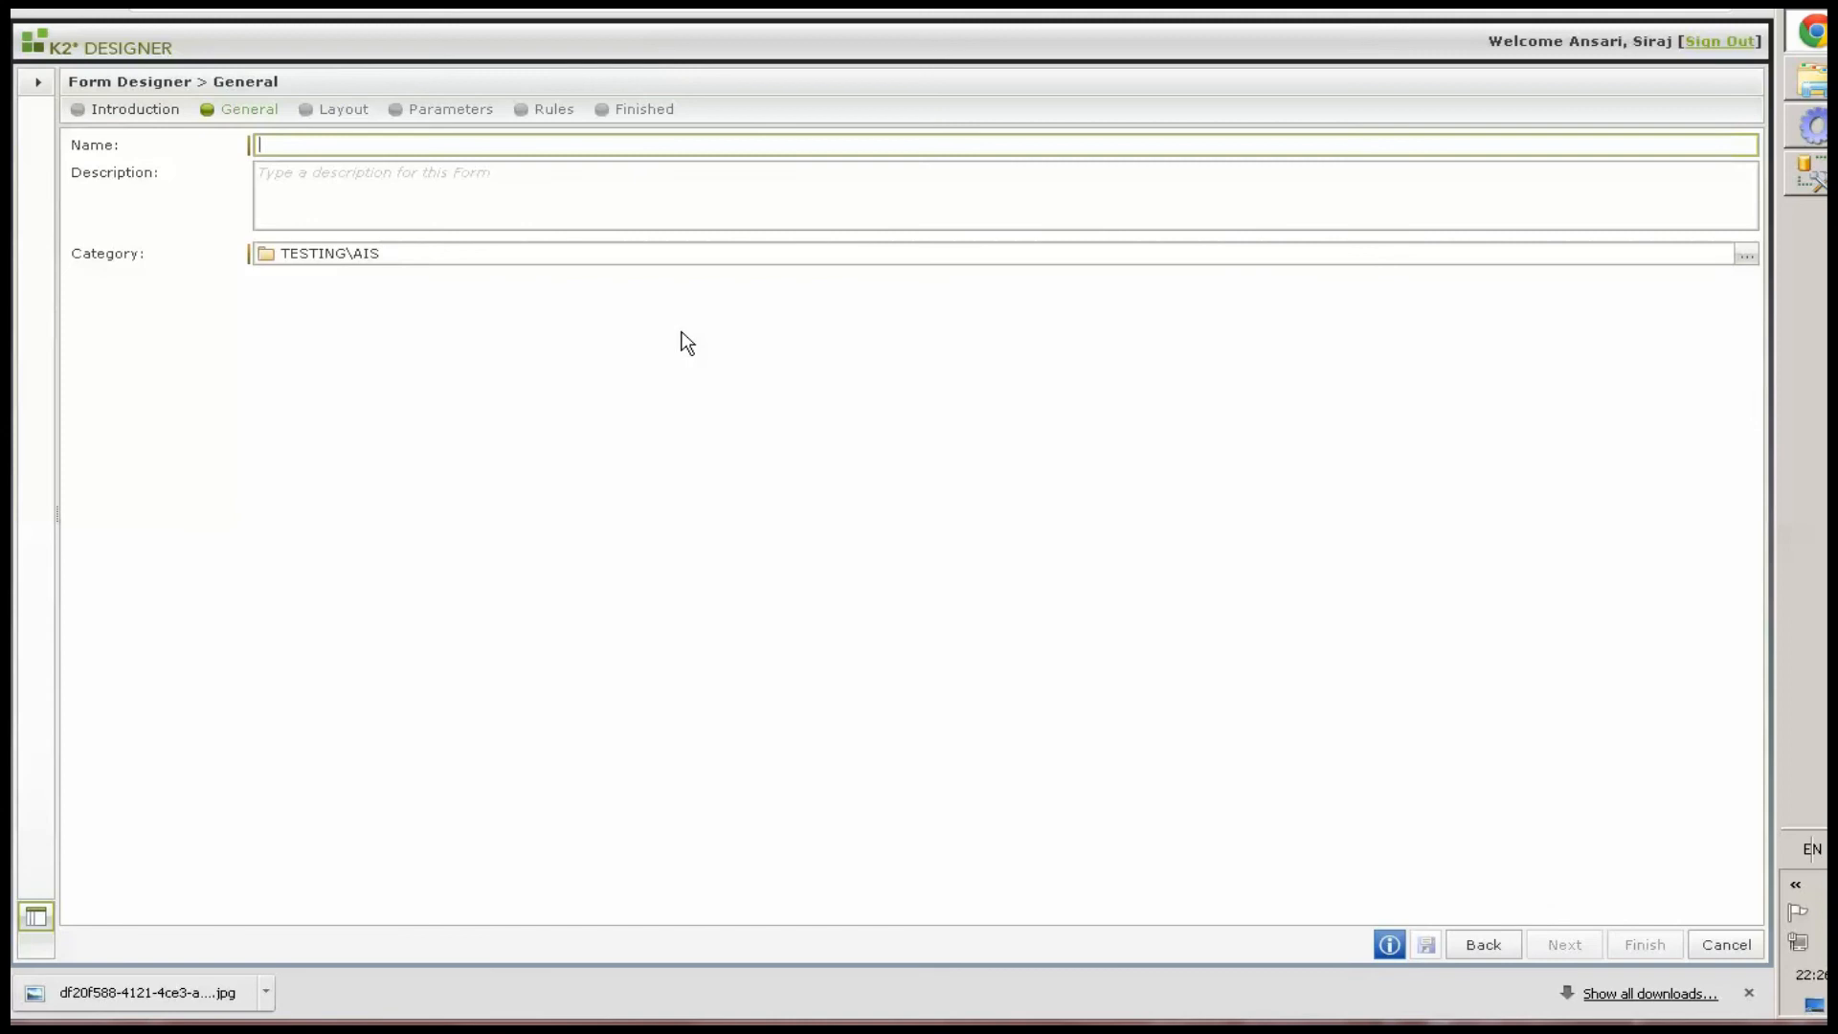
{"action": "type", "text": "AIS"}
{"action": "left_click", "coordinate": [1559, 944]}
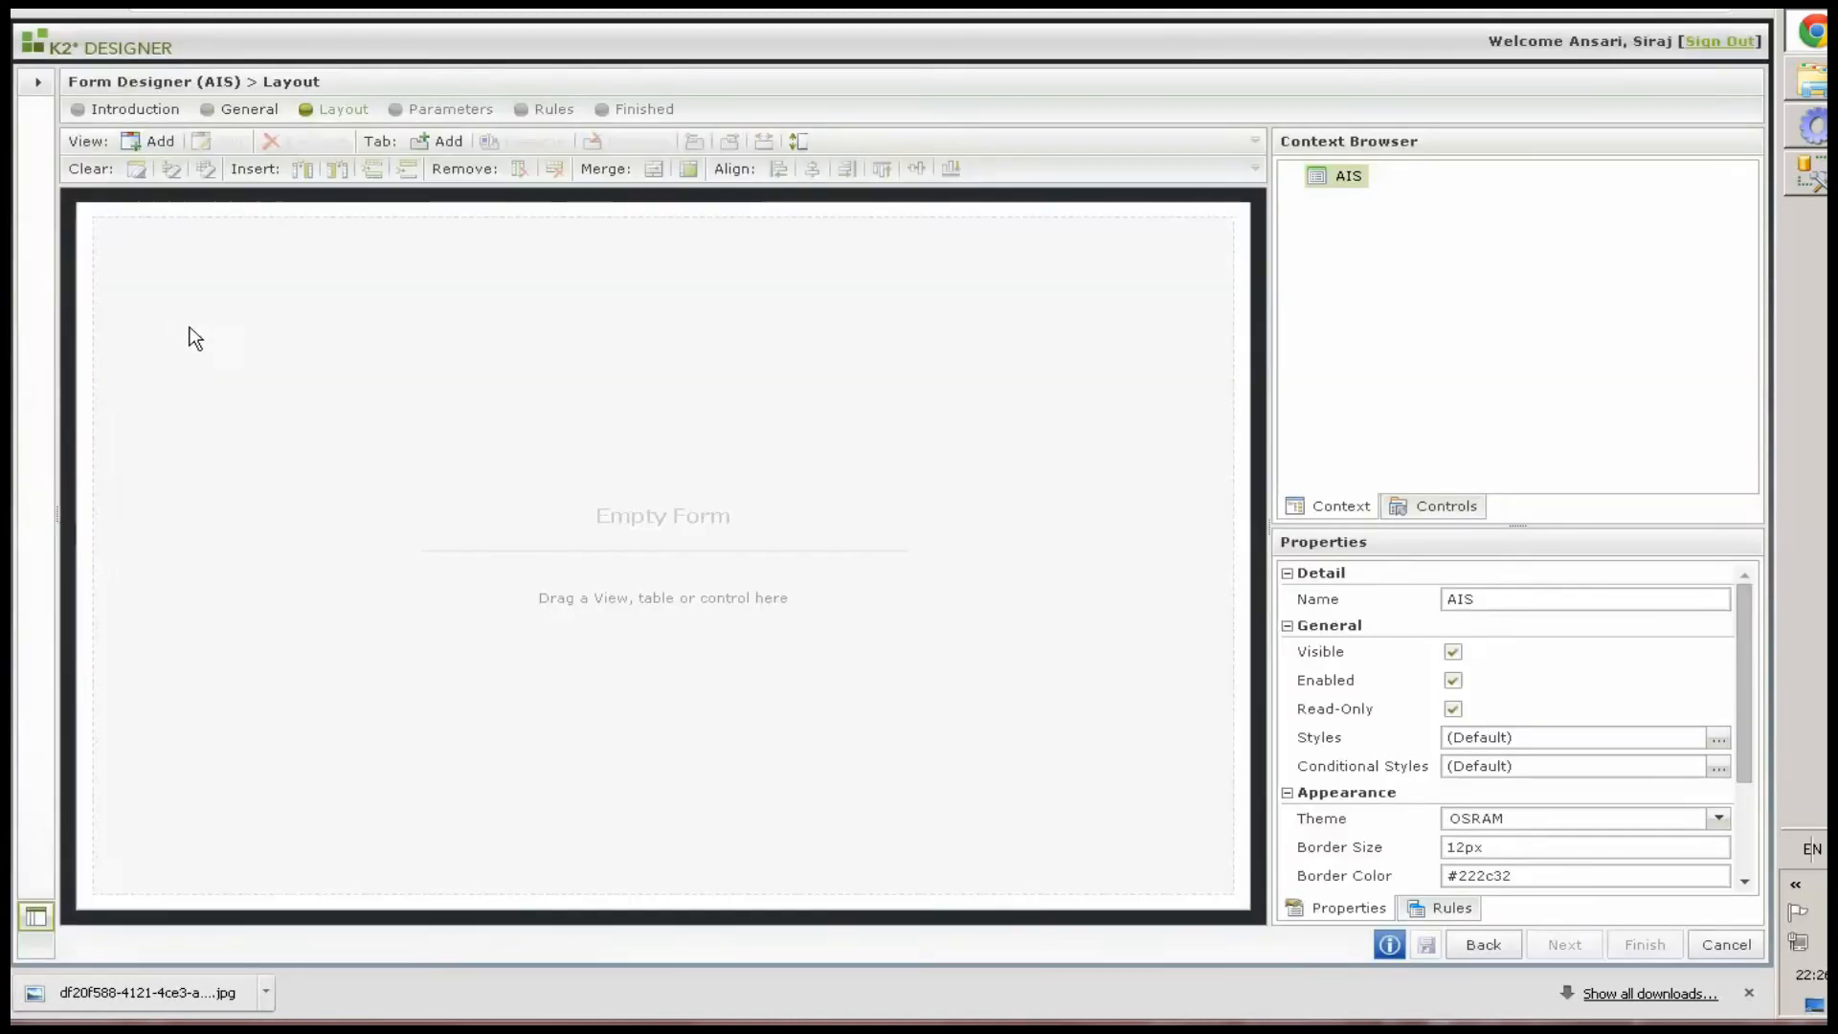
Add the ViewAISRequest, ViewMilestoneAchivementList and ViewAISRequestSummary views to the form in that order
{"action": "left_click", "coordinate": [46, 240]}
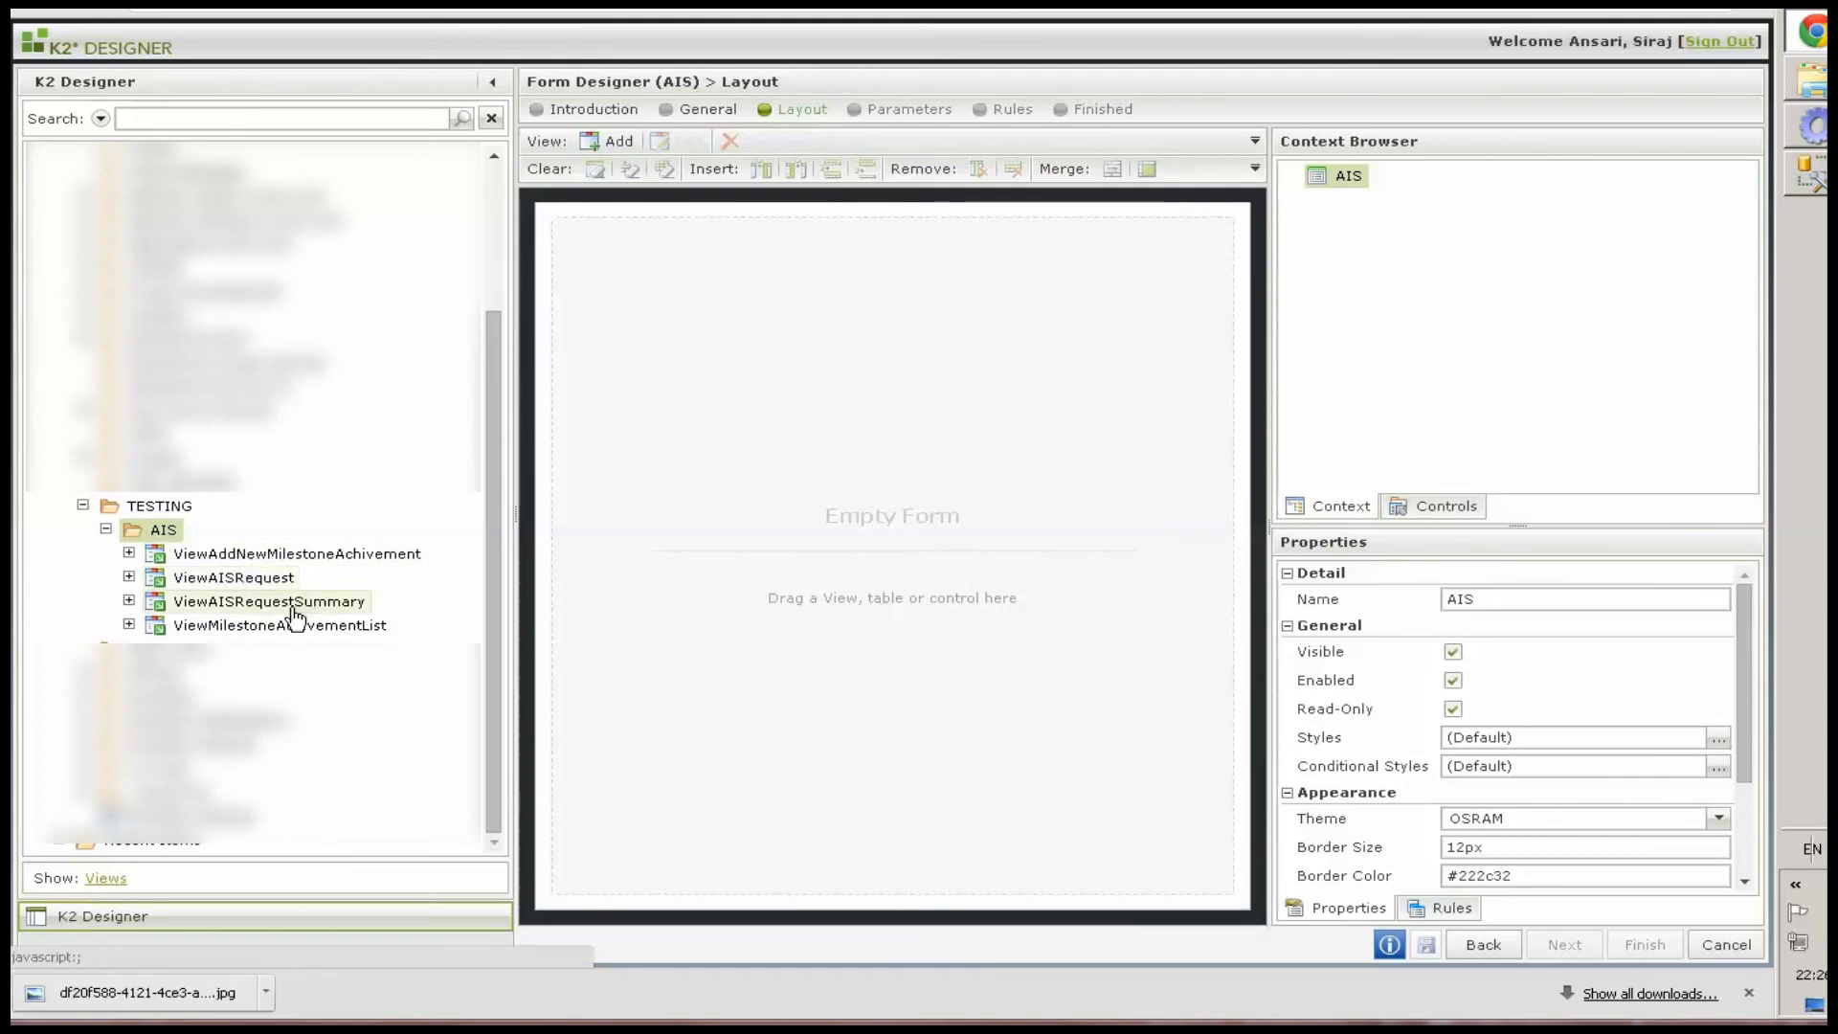
{"action": "left_click_drag", "start_coordinate": [244, 578], "coordinate": [641, 270]}
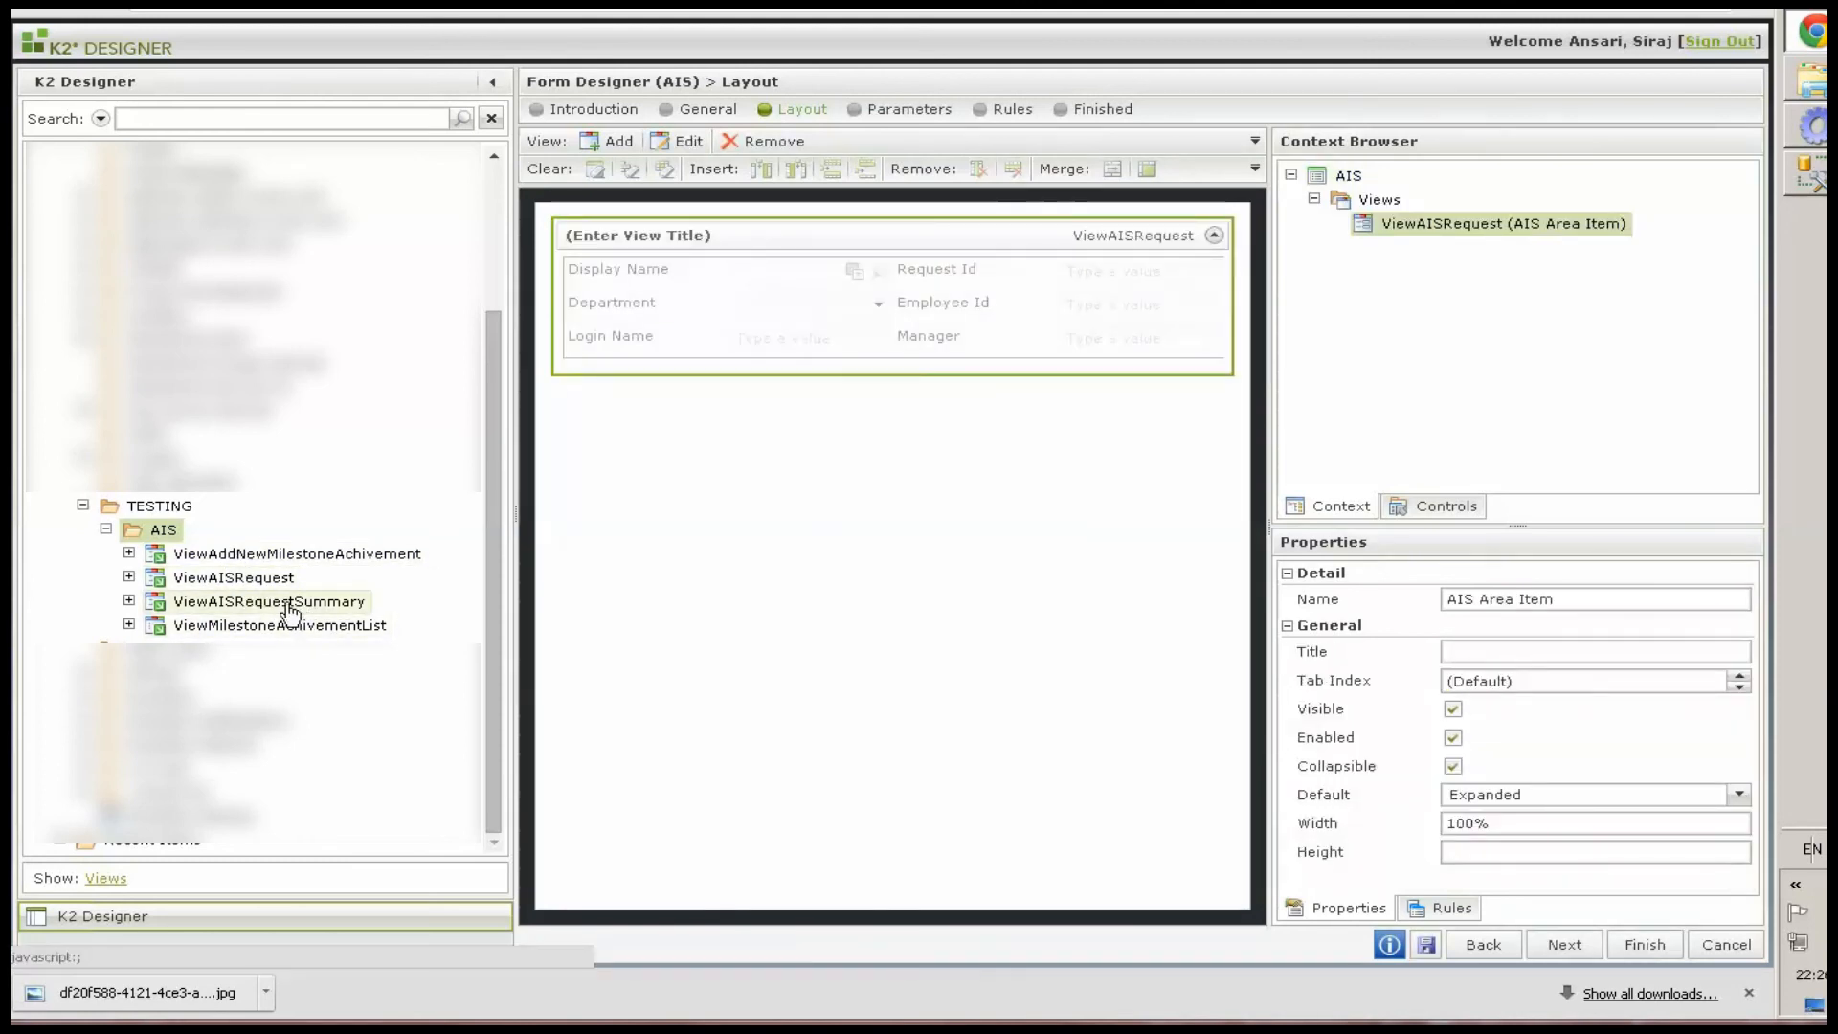
{"action": "left_click_drag", "start_coordinate": [284, 628], "coordinate": [614, 443]}
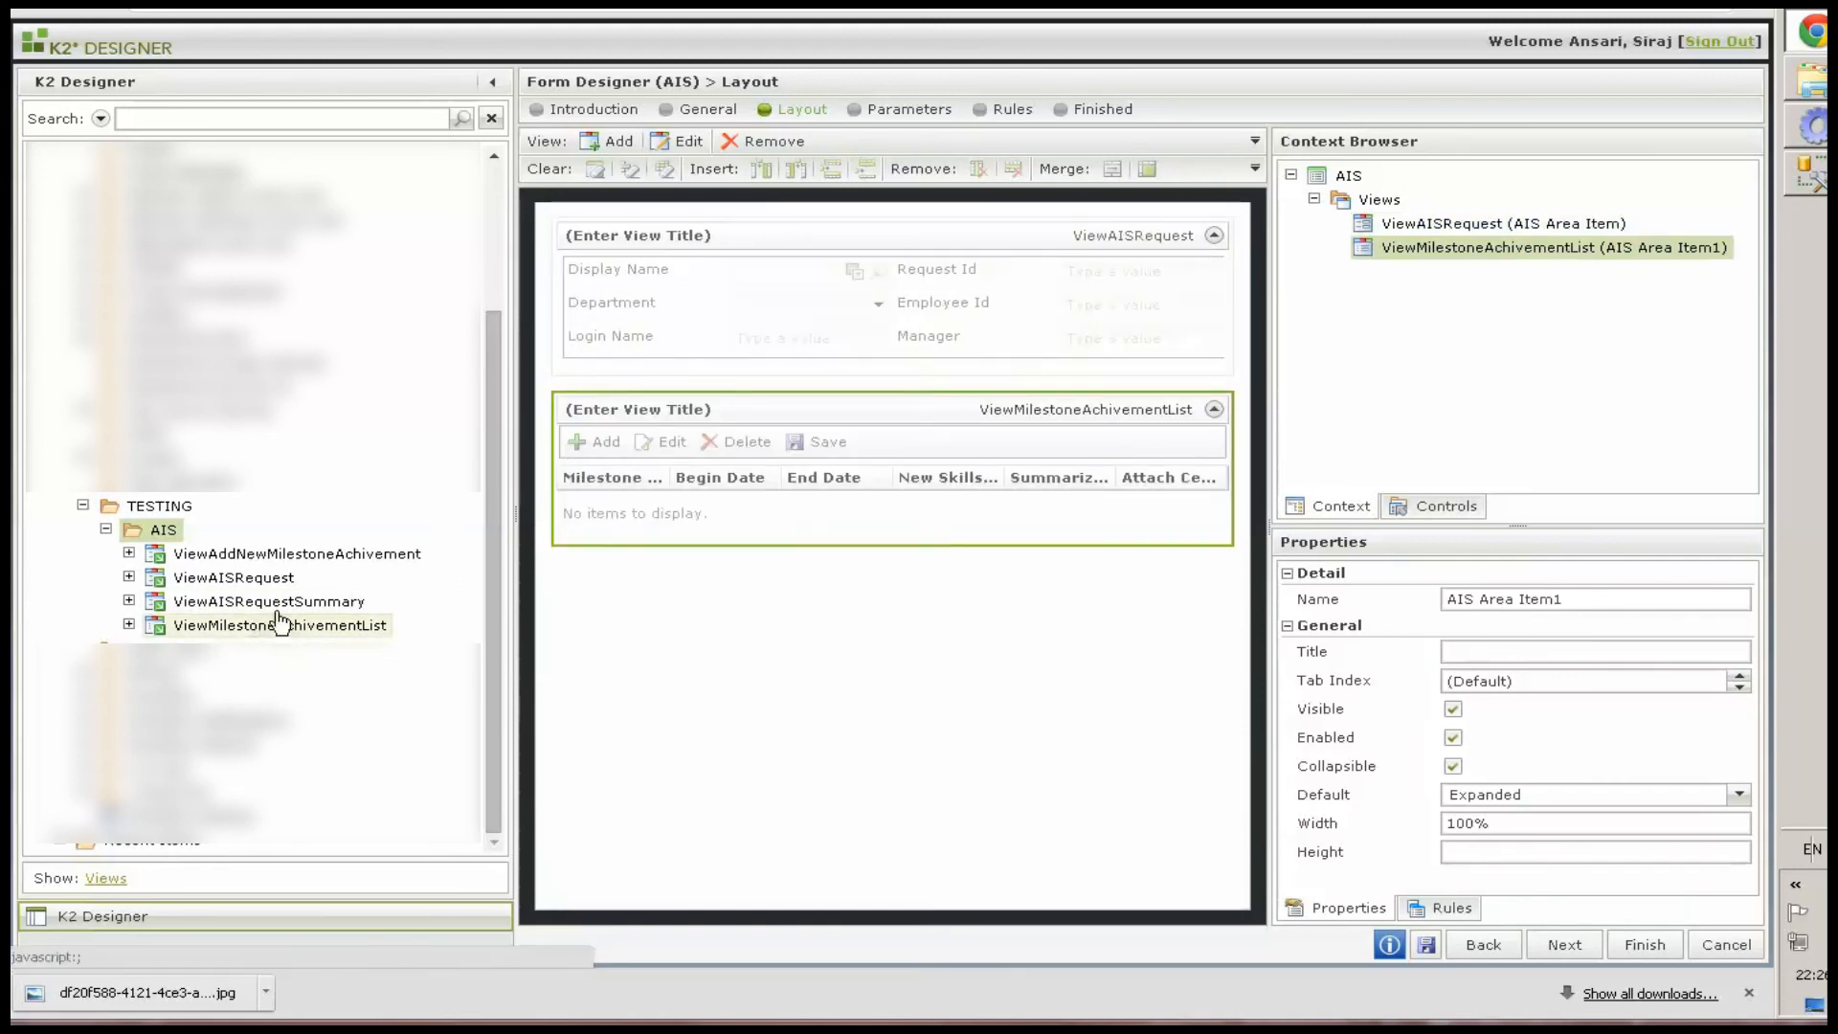
{"action": "left_click_drag", "start_coordinate": [241, 599], "coordinate": [626, 655]}
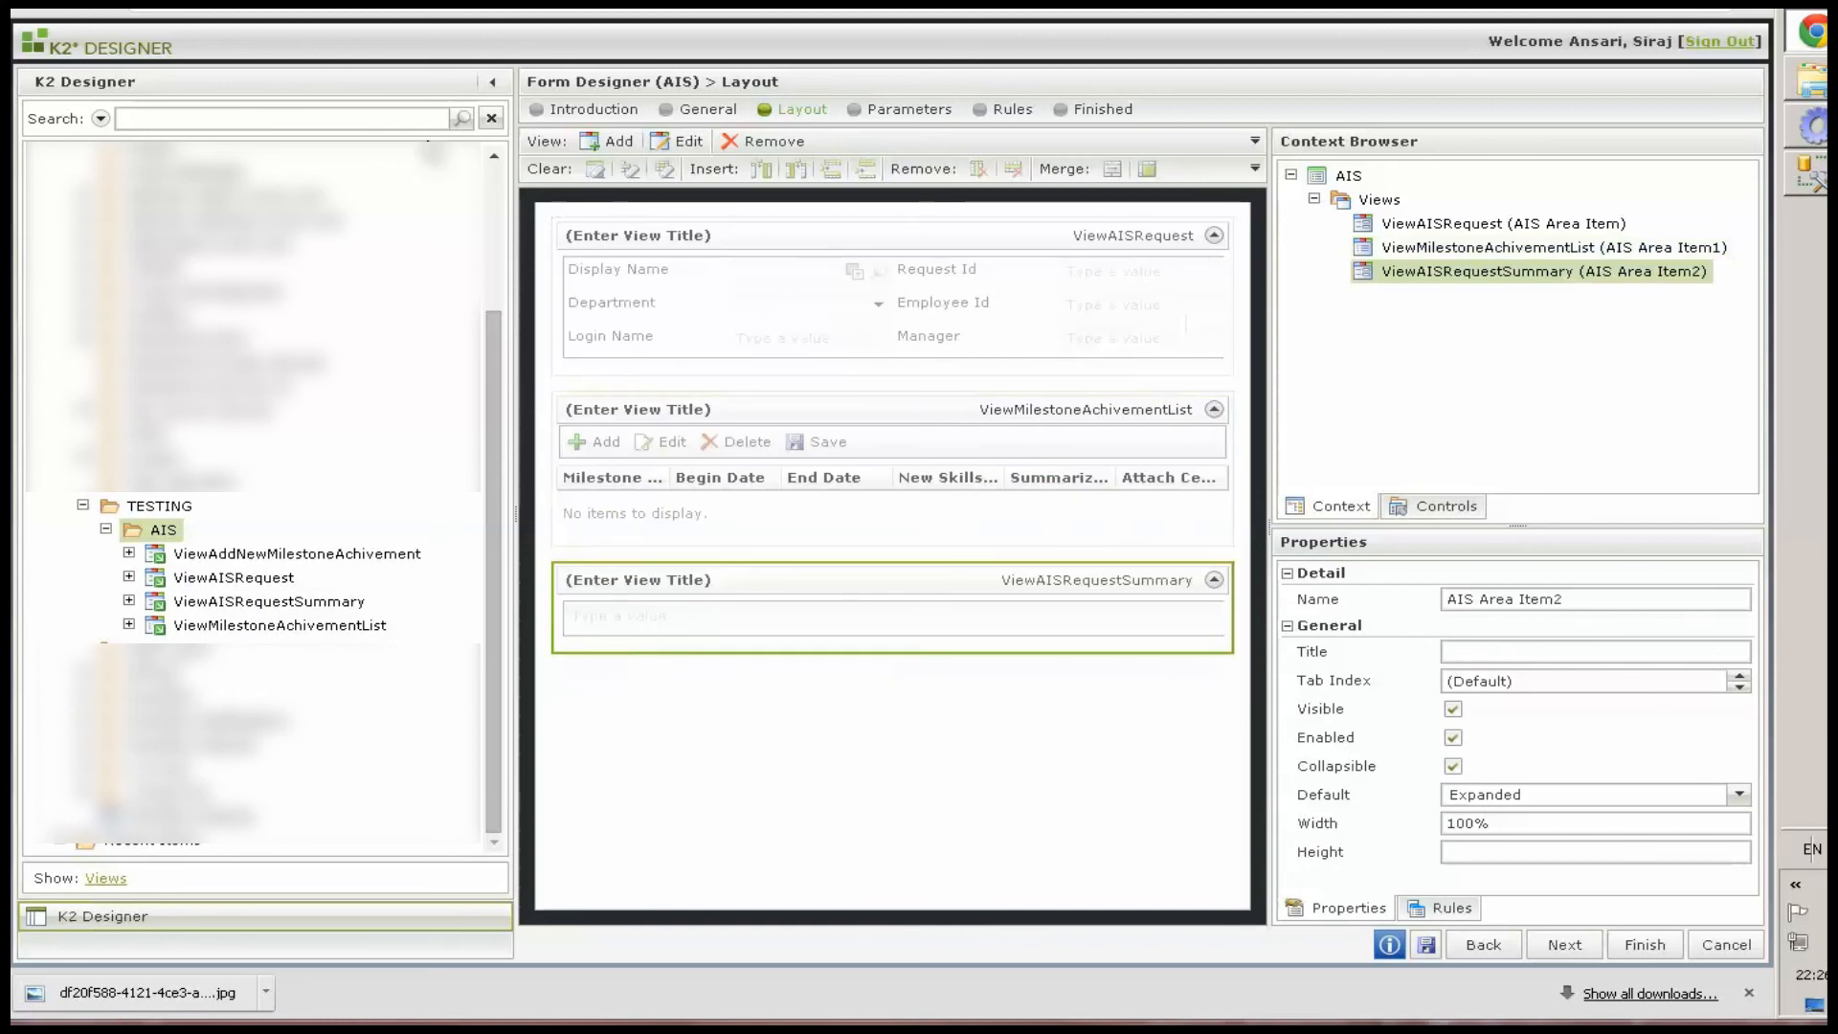
{"action": "left_click", "coordinate": [491, 82]}
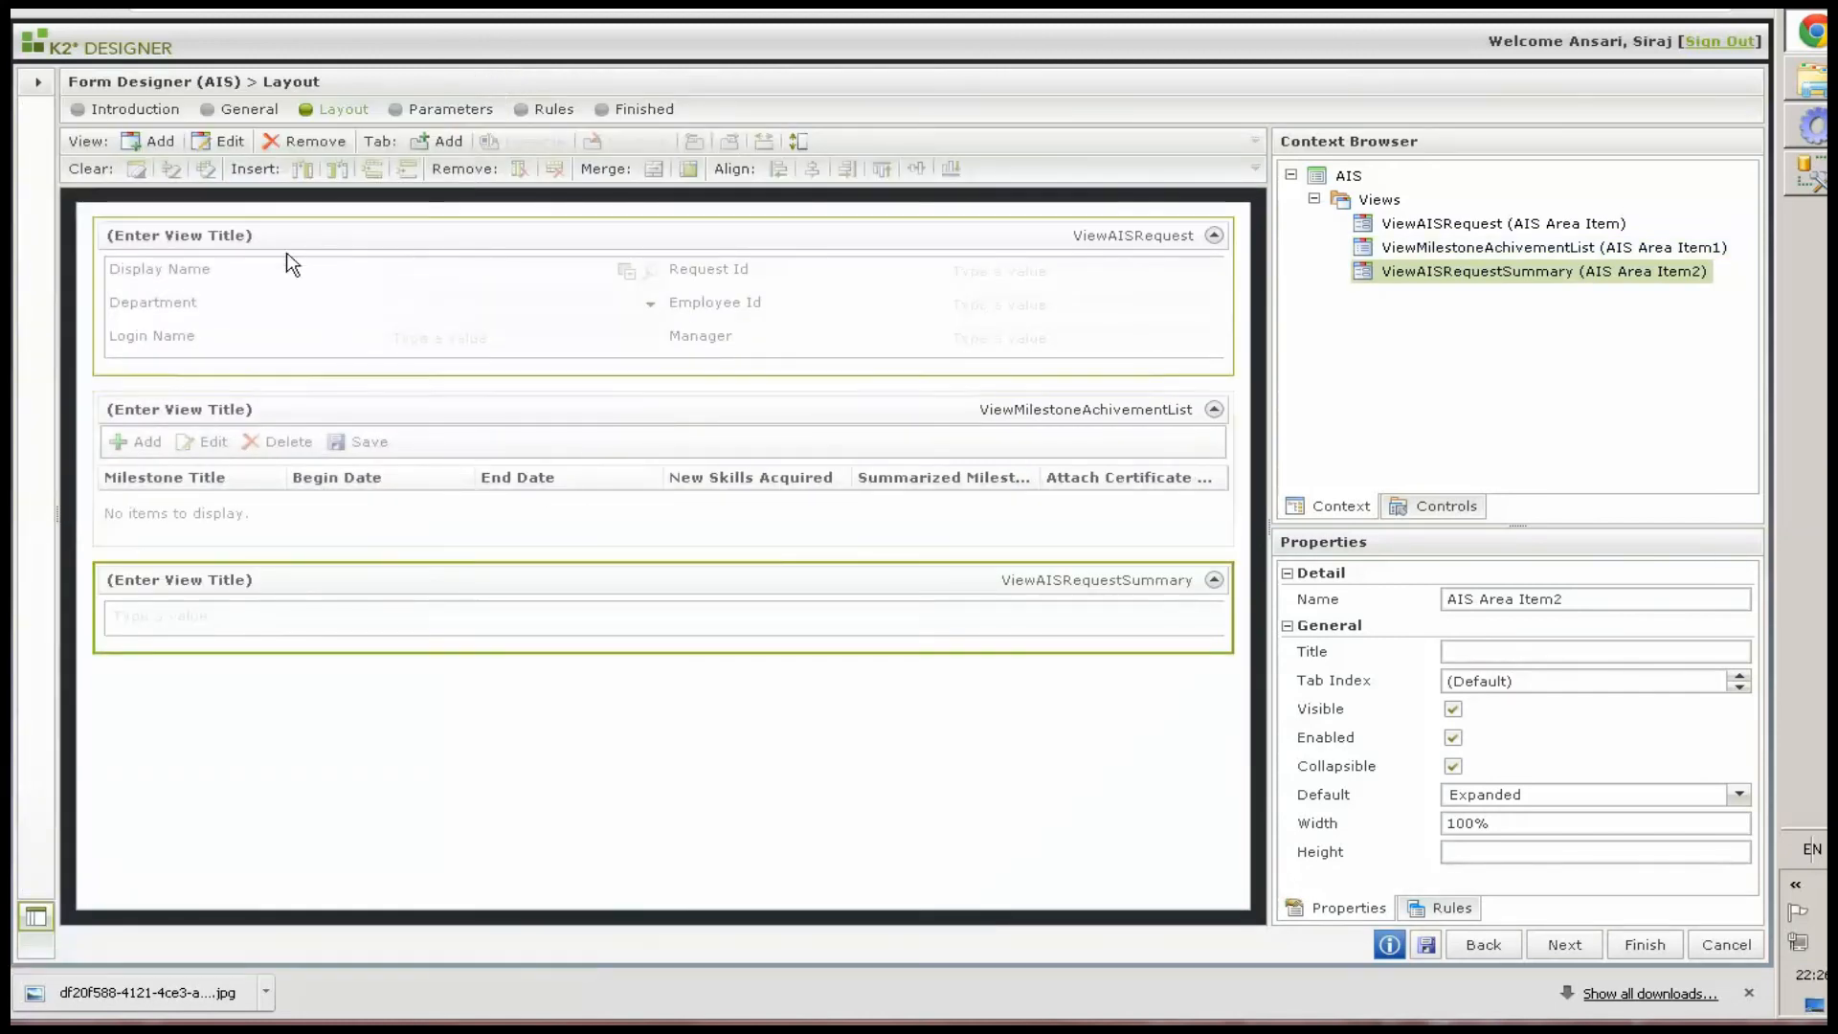
Add a tab titled "Appraisal information System (AIS)" and name it AISPanel
{"action": "left_click", "coordinate": [438, 140]}
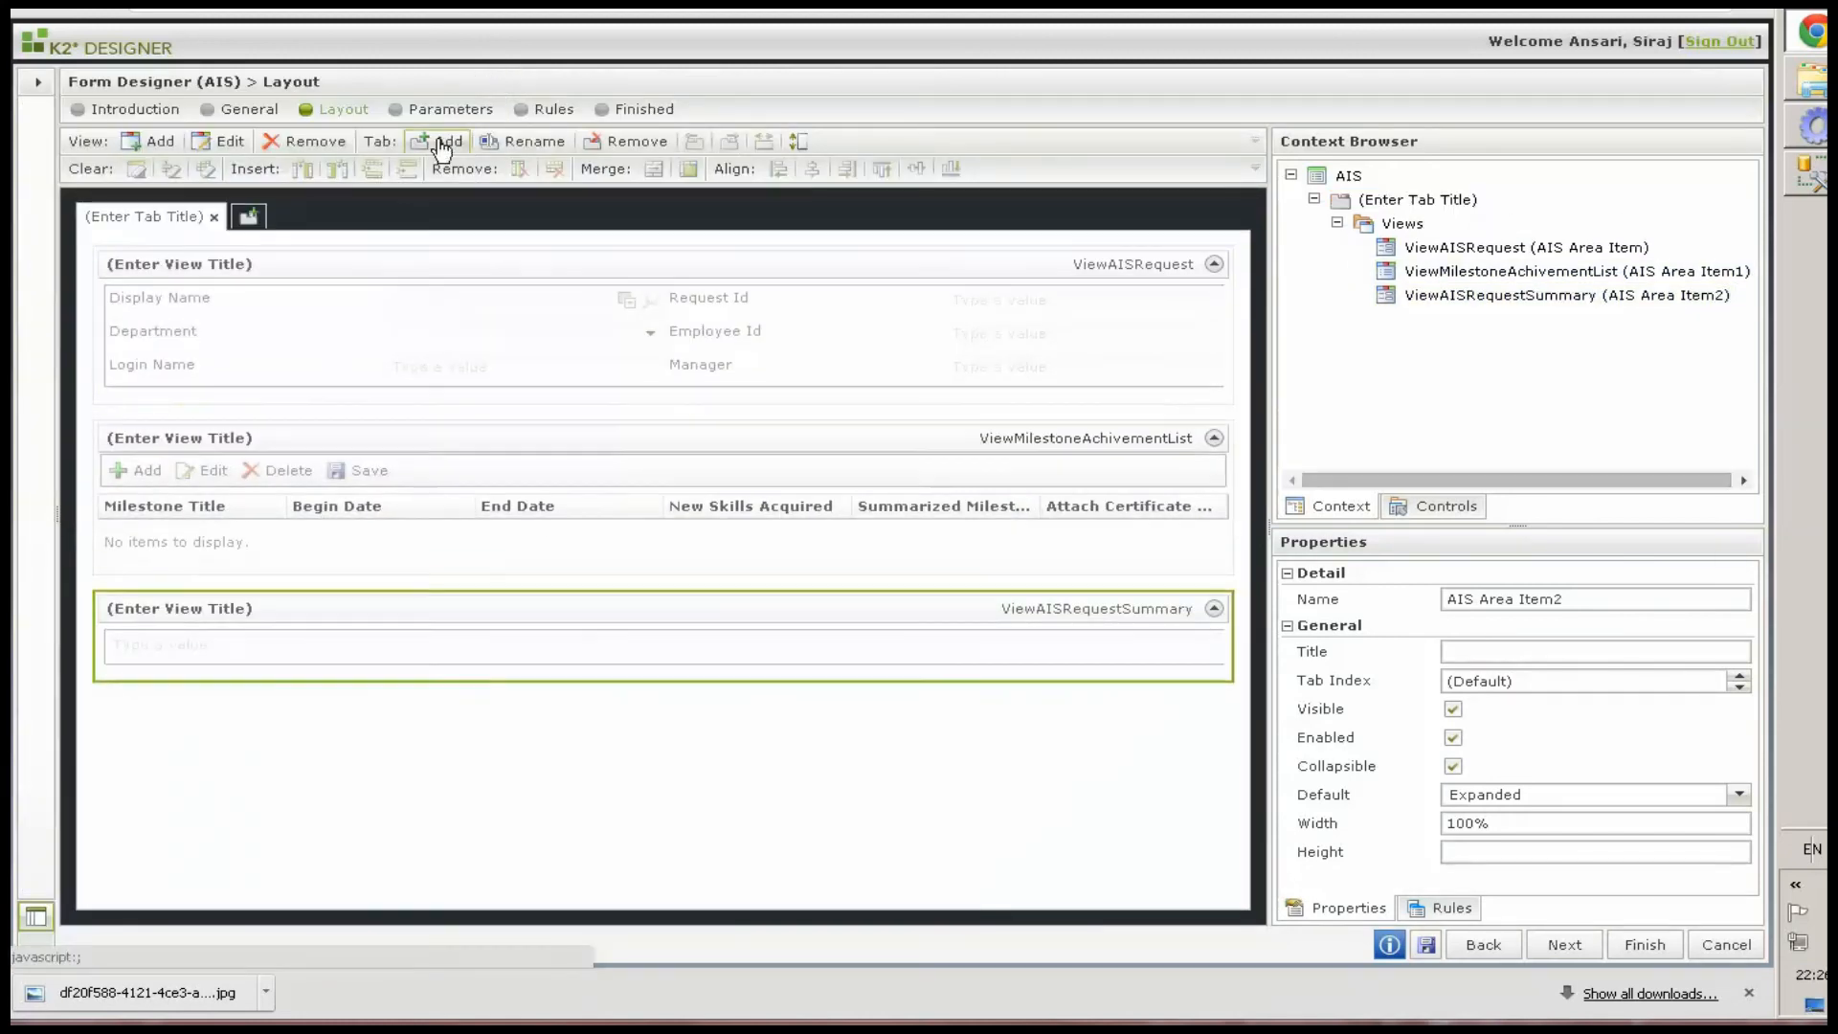
{"action": "left_click", "coordinate": [151, 218]}
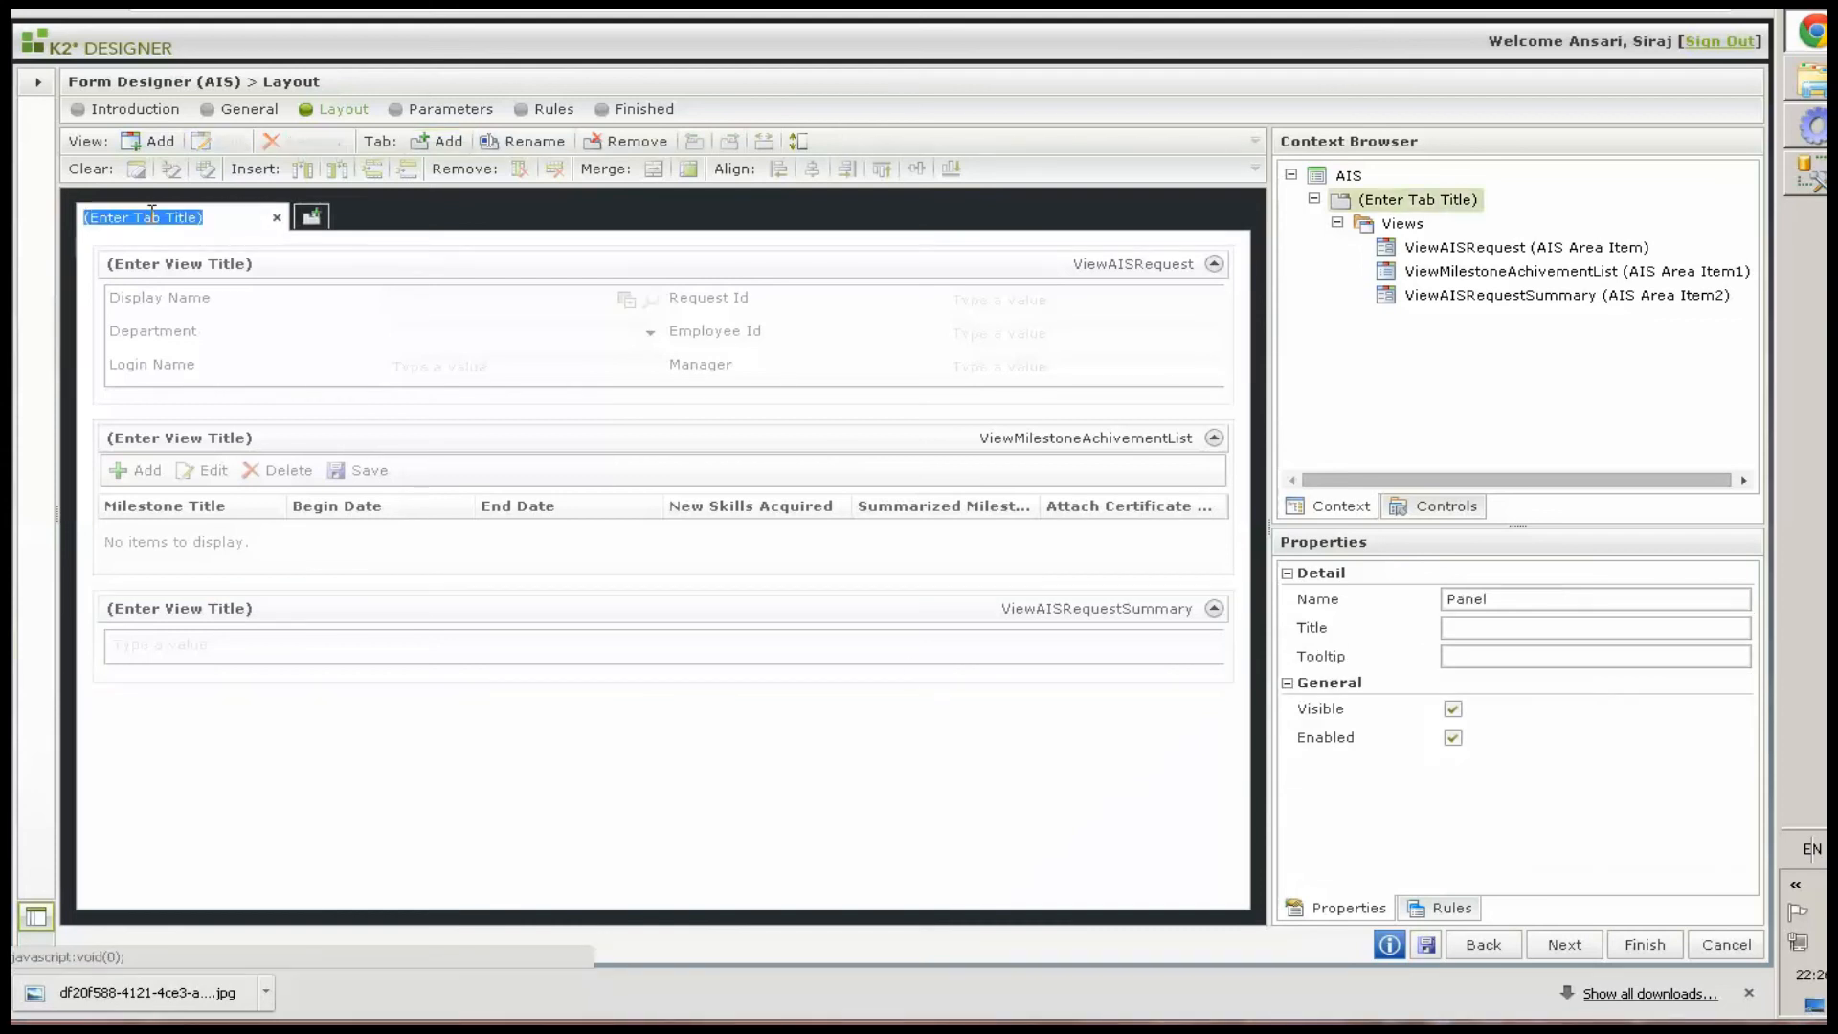
{"action": "left_click", "coordinate": [1502, 623]}
{"action": "type", "text": "Appraisal information System (AIS)"}
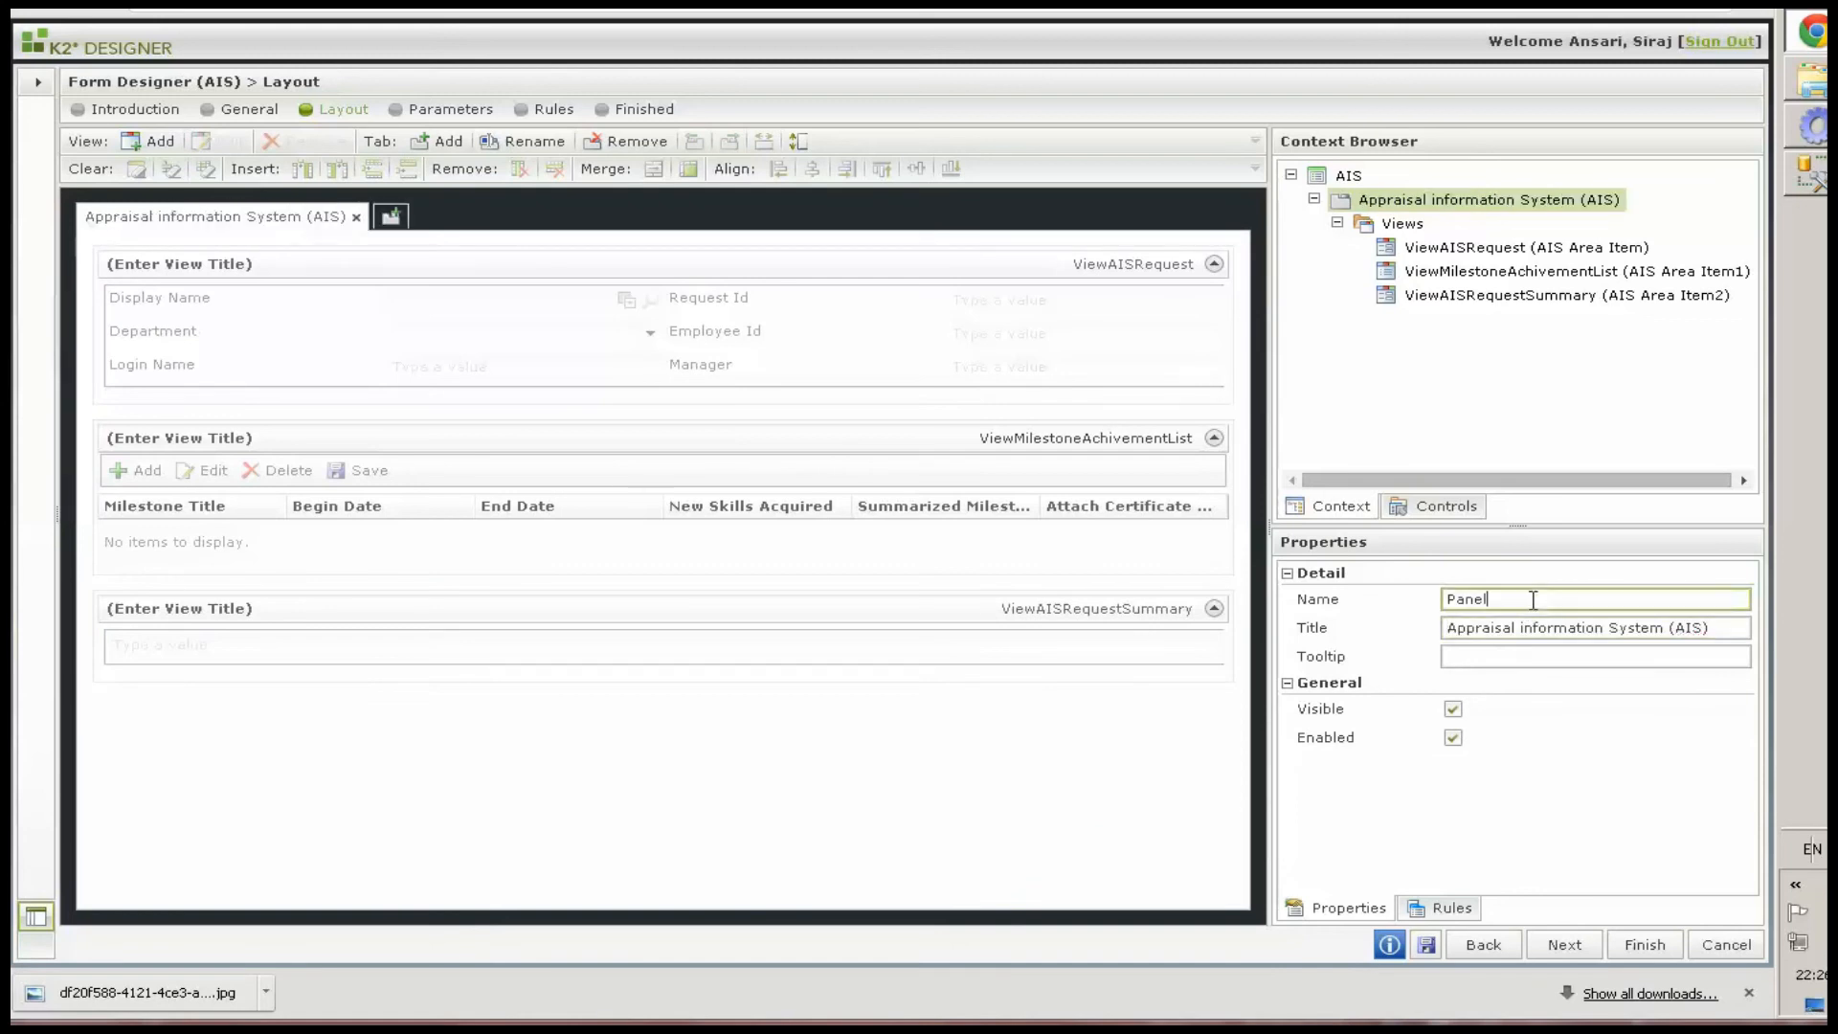
{"action": "left_click", "coordinate": [1445, 600]}
{"action": "type", "text": "AIS"}
Add a second tab and rename it HiddenPanel
{"action": "left_click", "coordinate": [389, 217]}
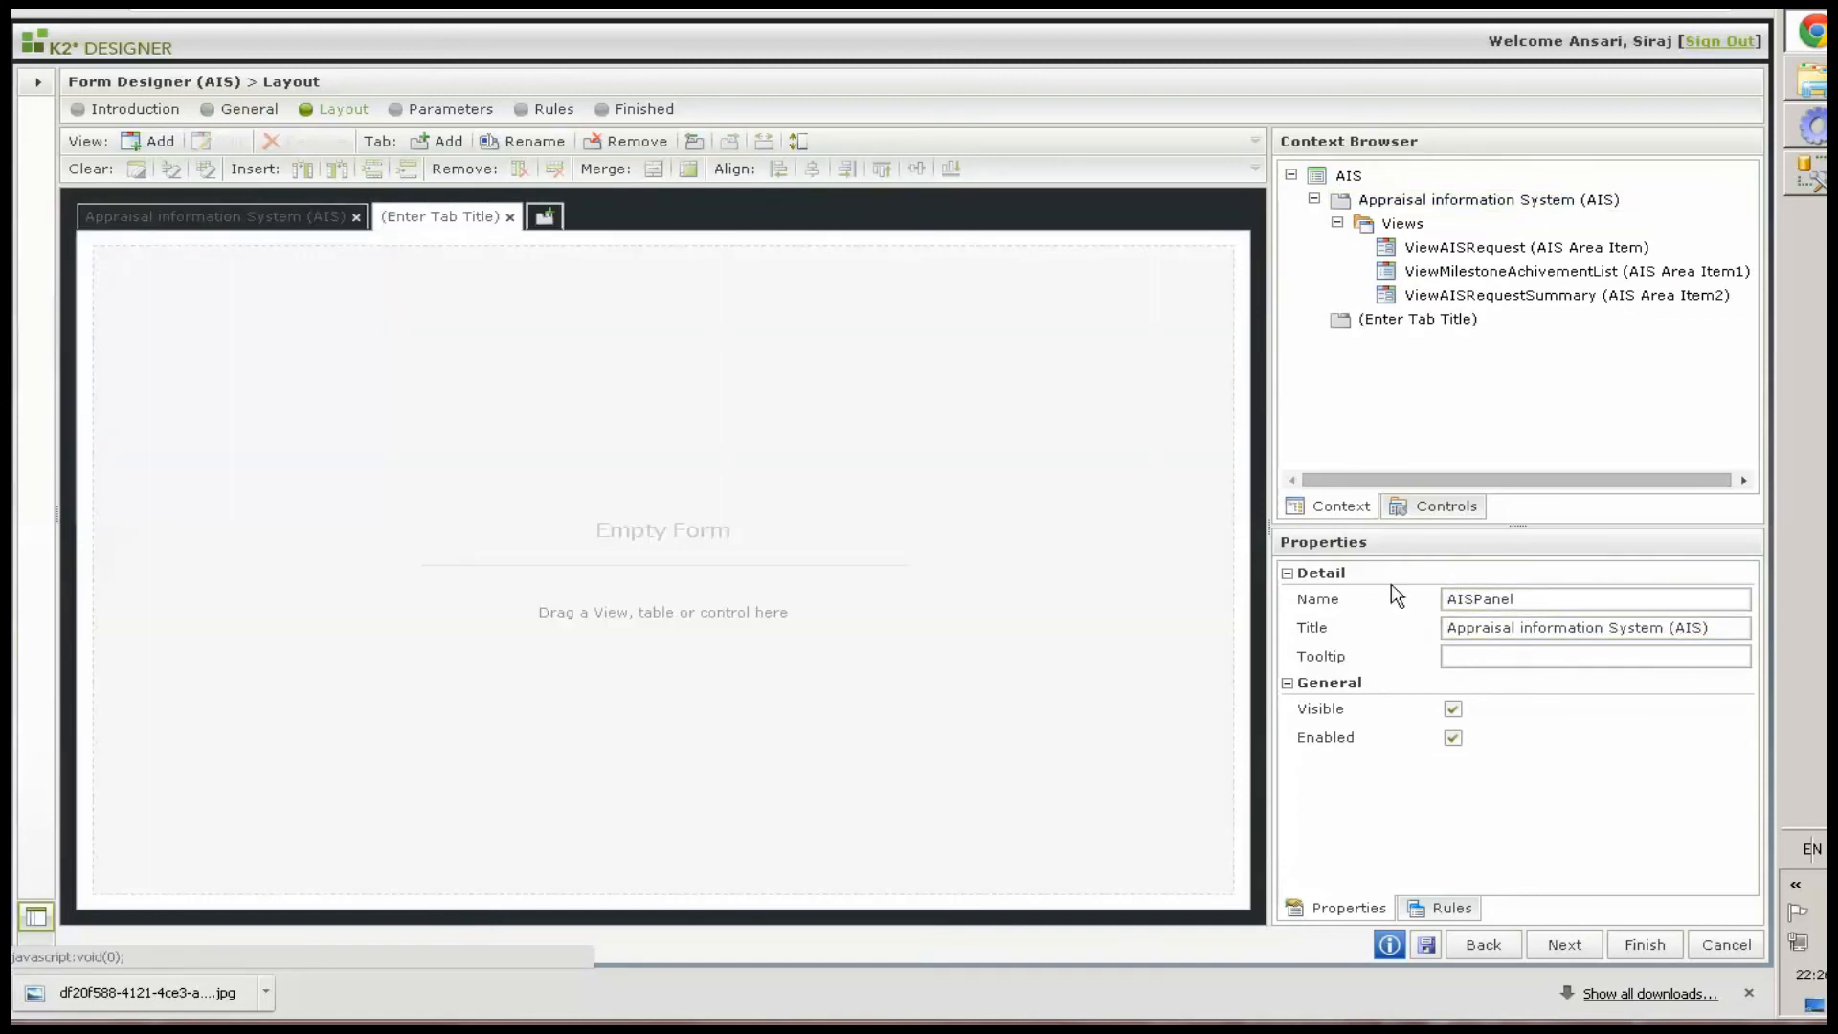
{"action": "left_click", "coordinate": [418, 219]}
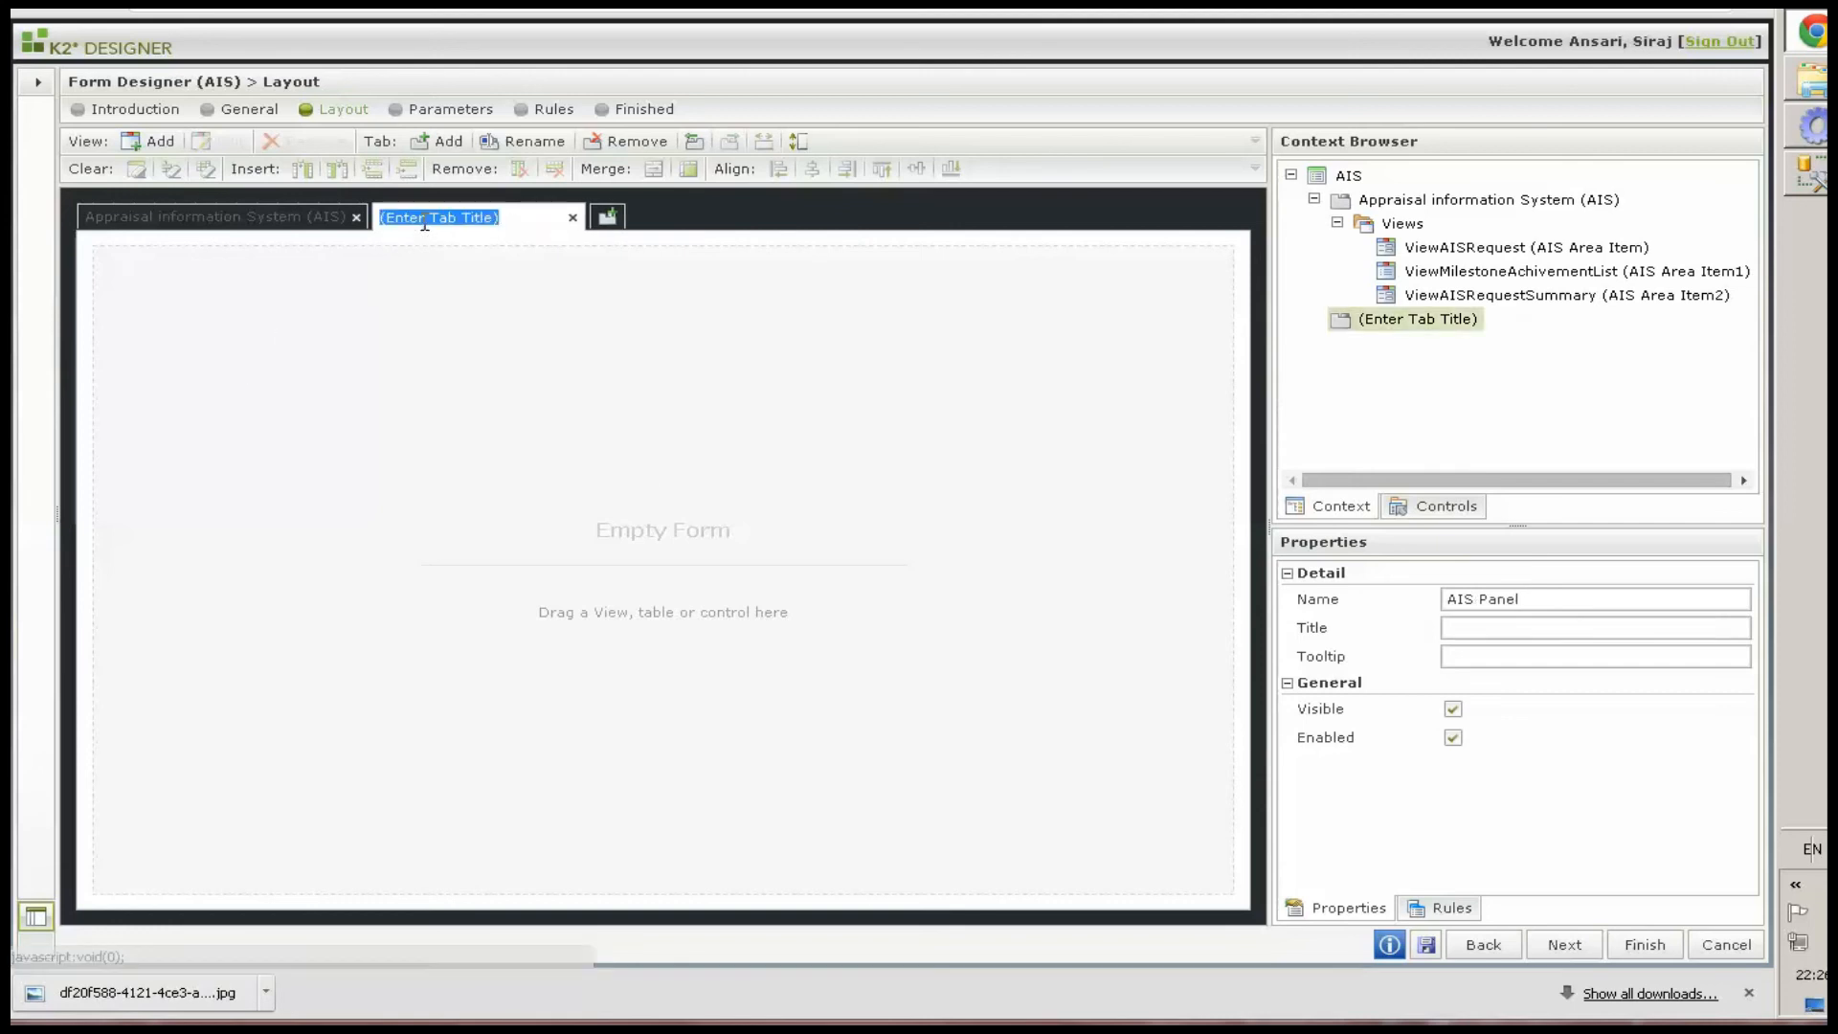
{"action": "left_click", "coordinate": [1519, 626]}
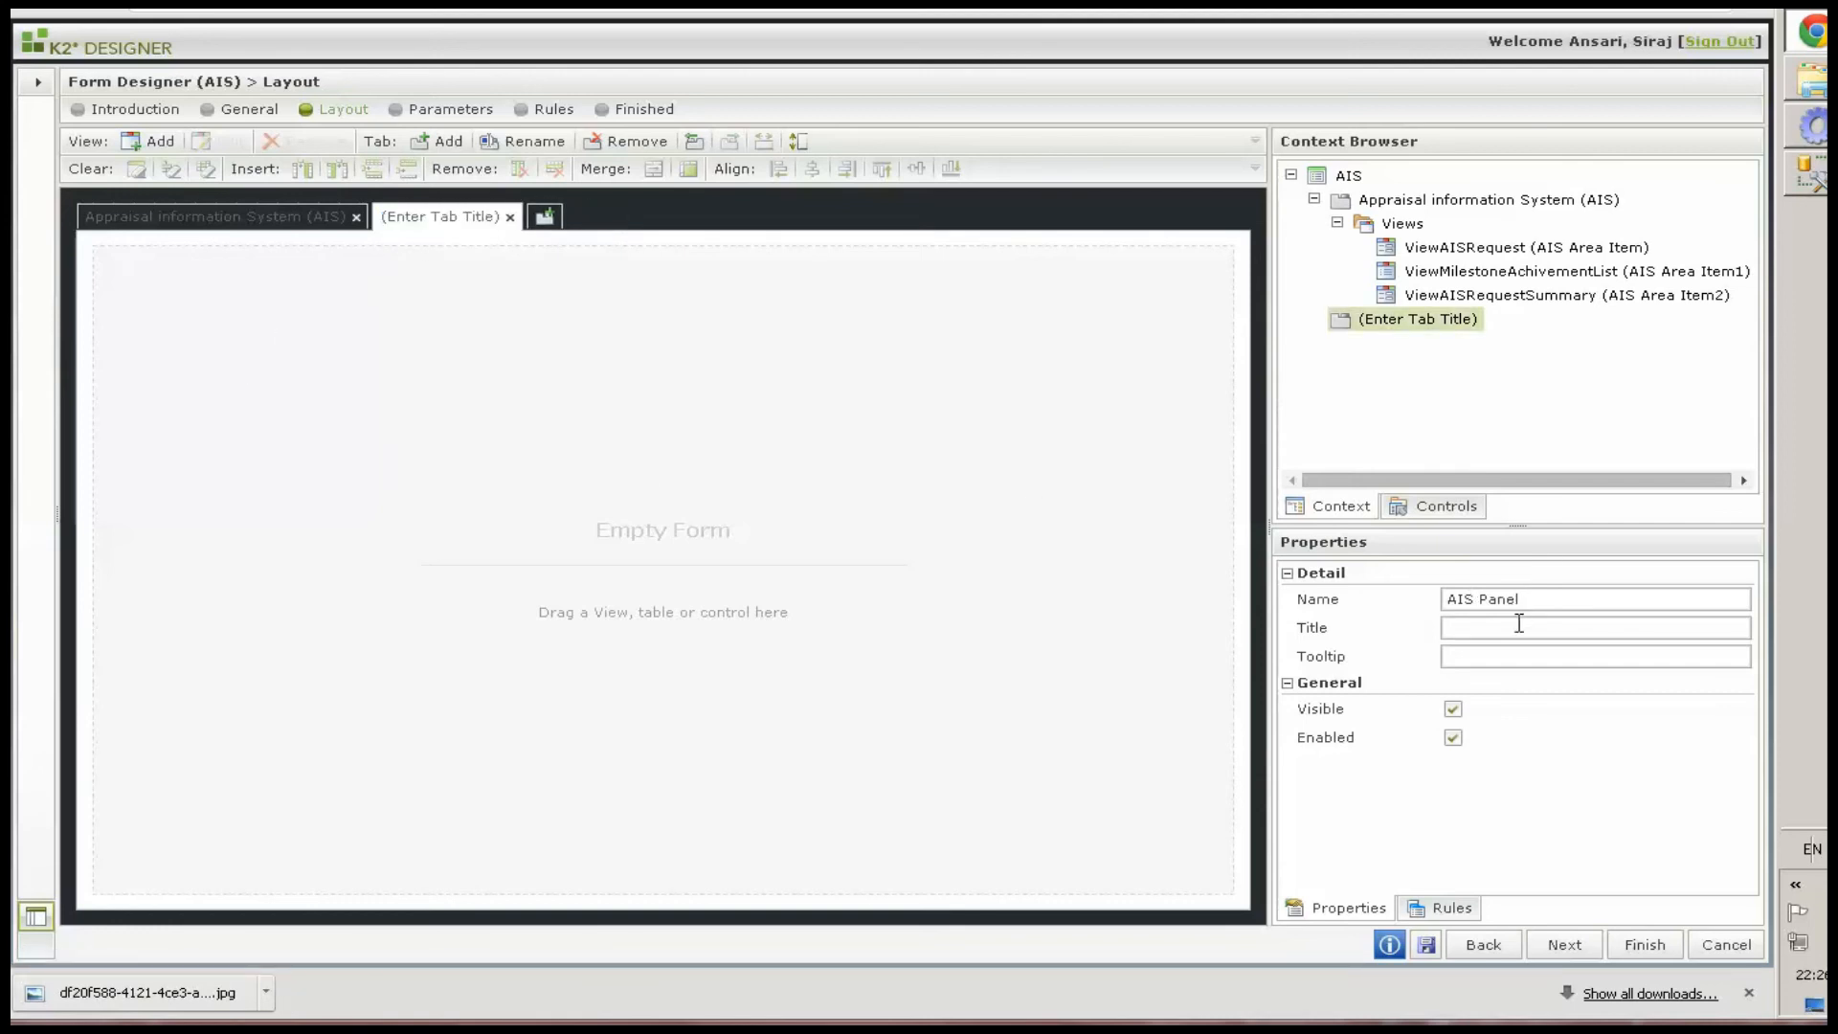
{"action": "key", "text": "shift+Tab"}
{"action": "key", "text": "shift+Right"}
{"action": "key", "text": "shift+Right"}
{"action": "key", "text": "shift+Right"}
{"action": "type", "text": "H"}
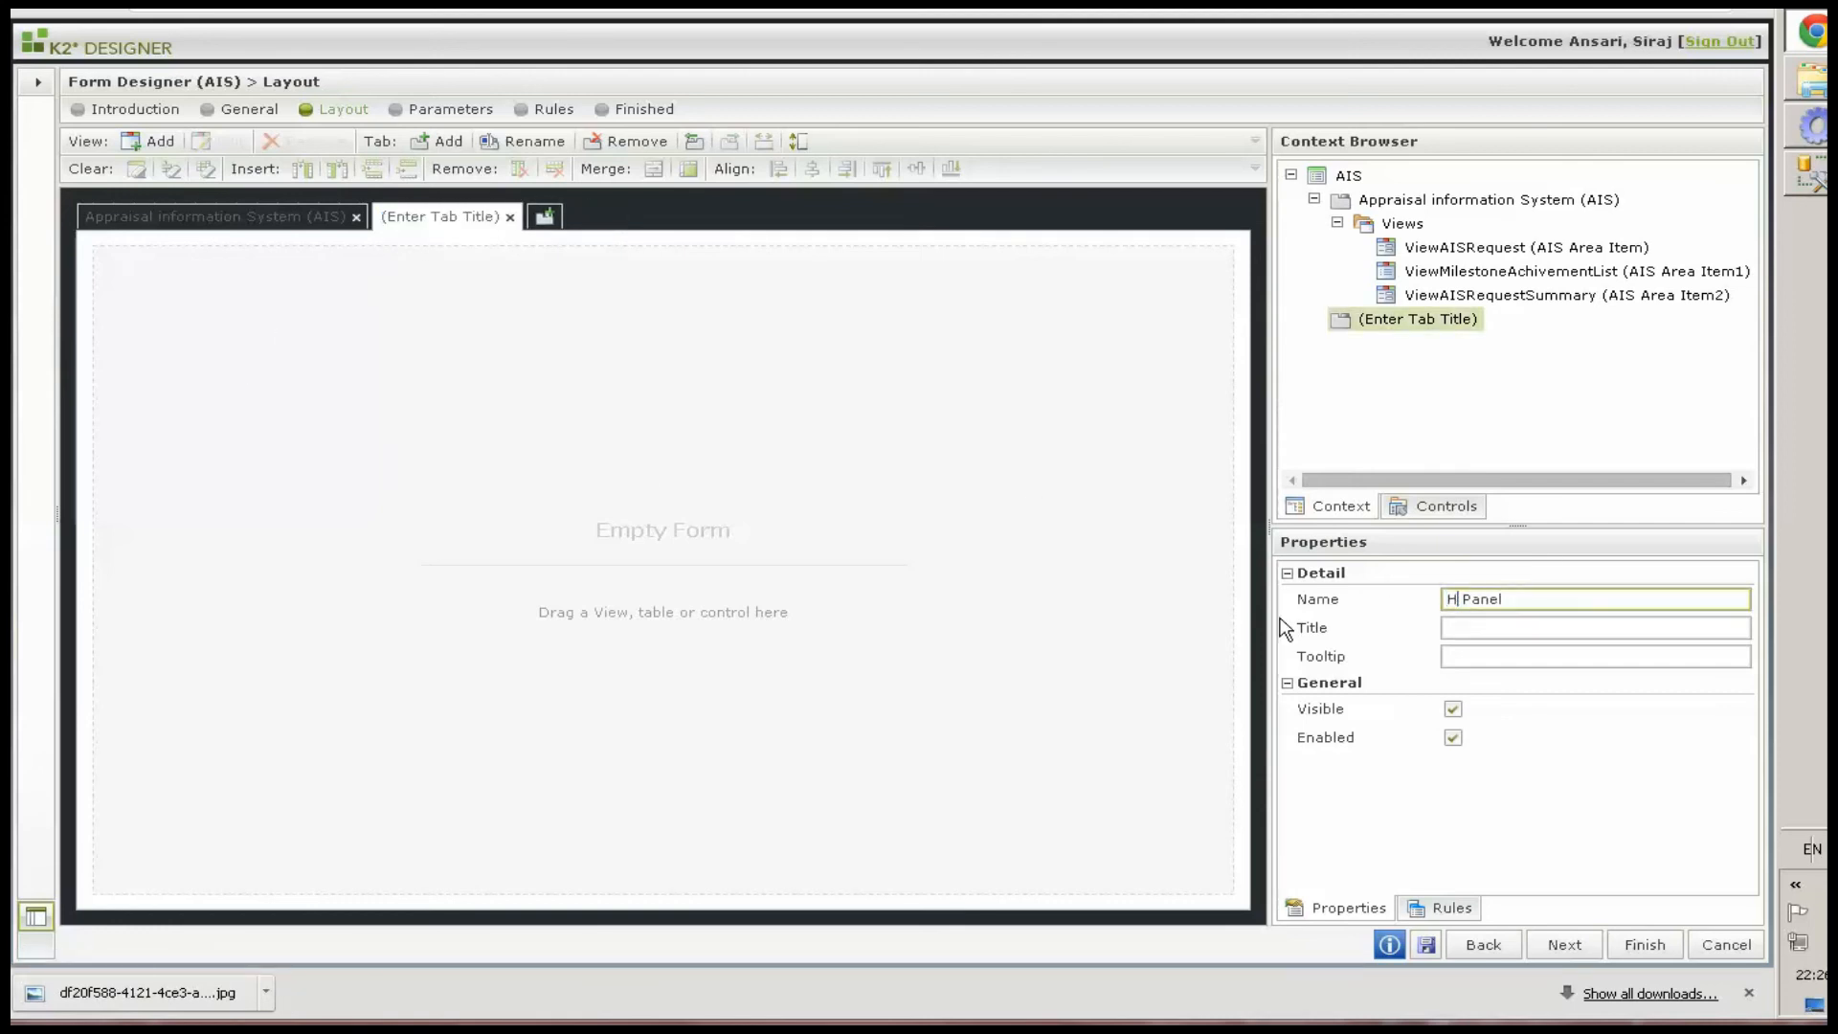
{"action": "type", "text": "idden"}
Title the second tab Hidden and turn off its Visible and Enabled options
{"action": "left_click", "coordinate": [1457, 630]}
{"action": "type", "text": "Hiddee"}
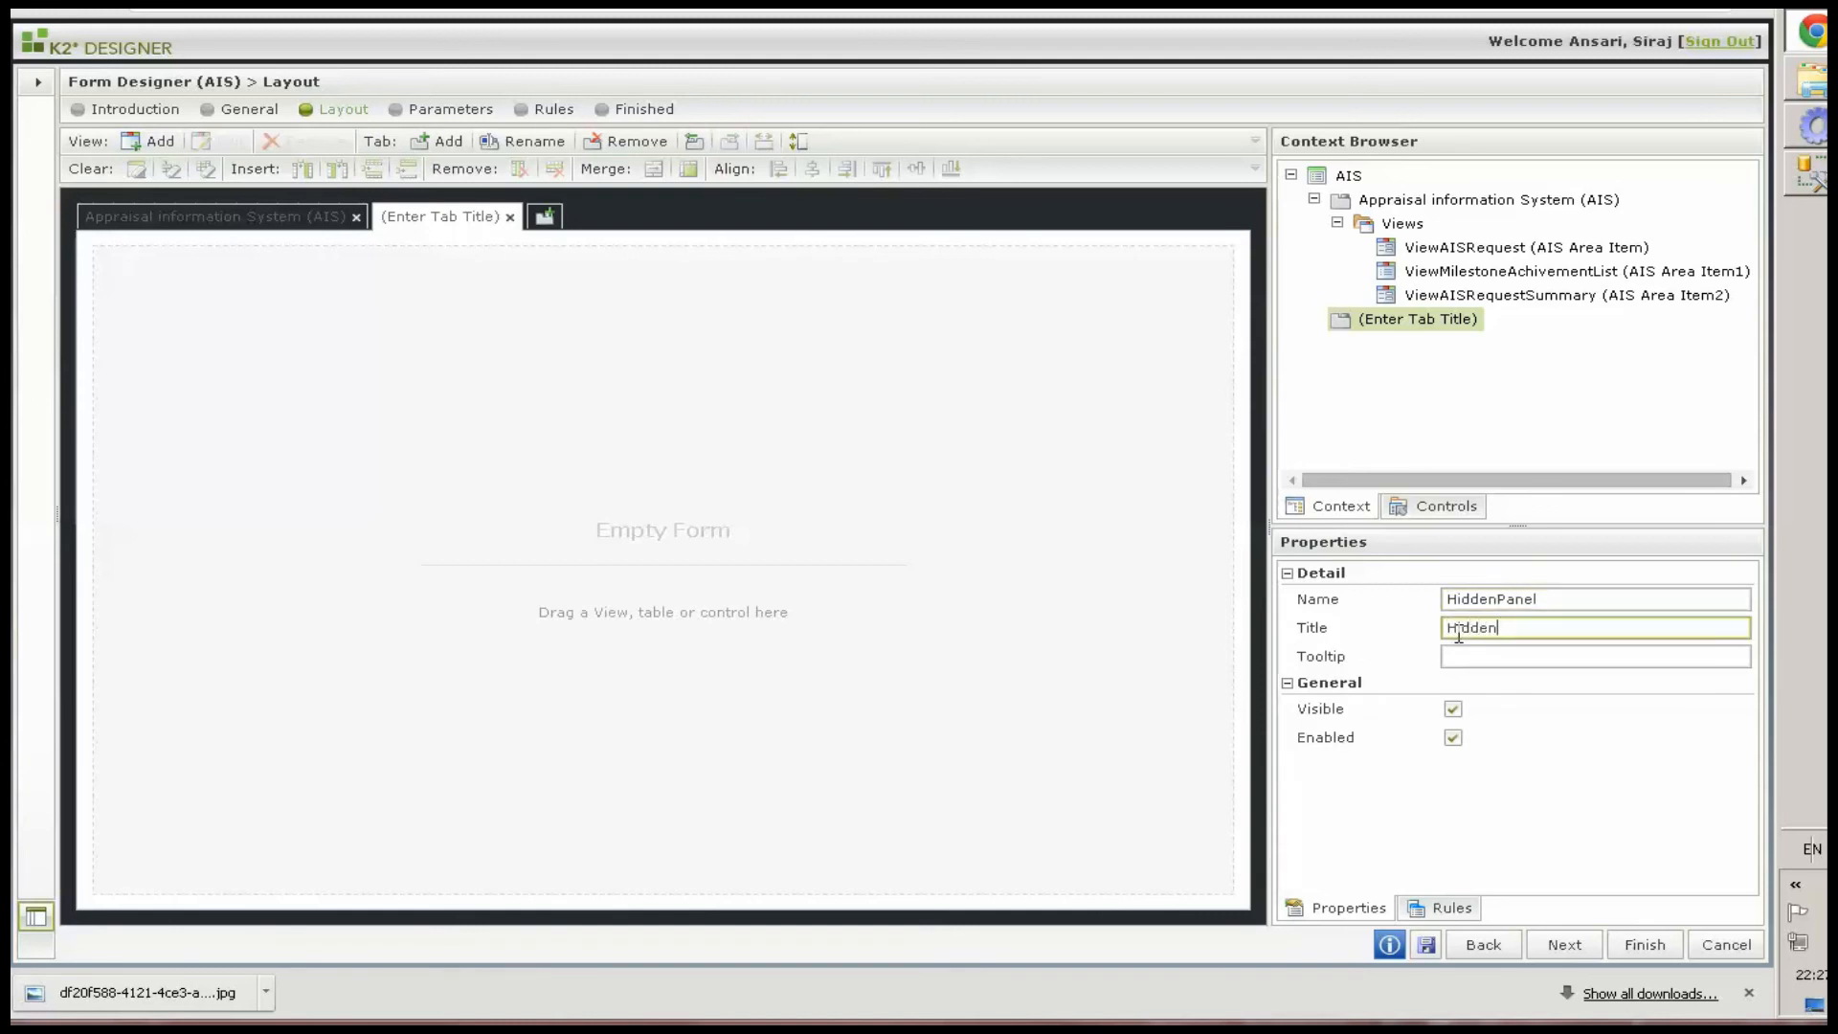
{"action": "left_click", "coordinate": [1453, 709]}
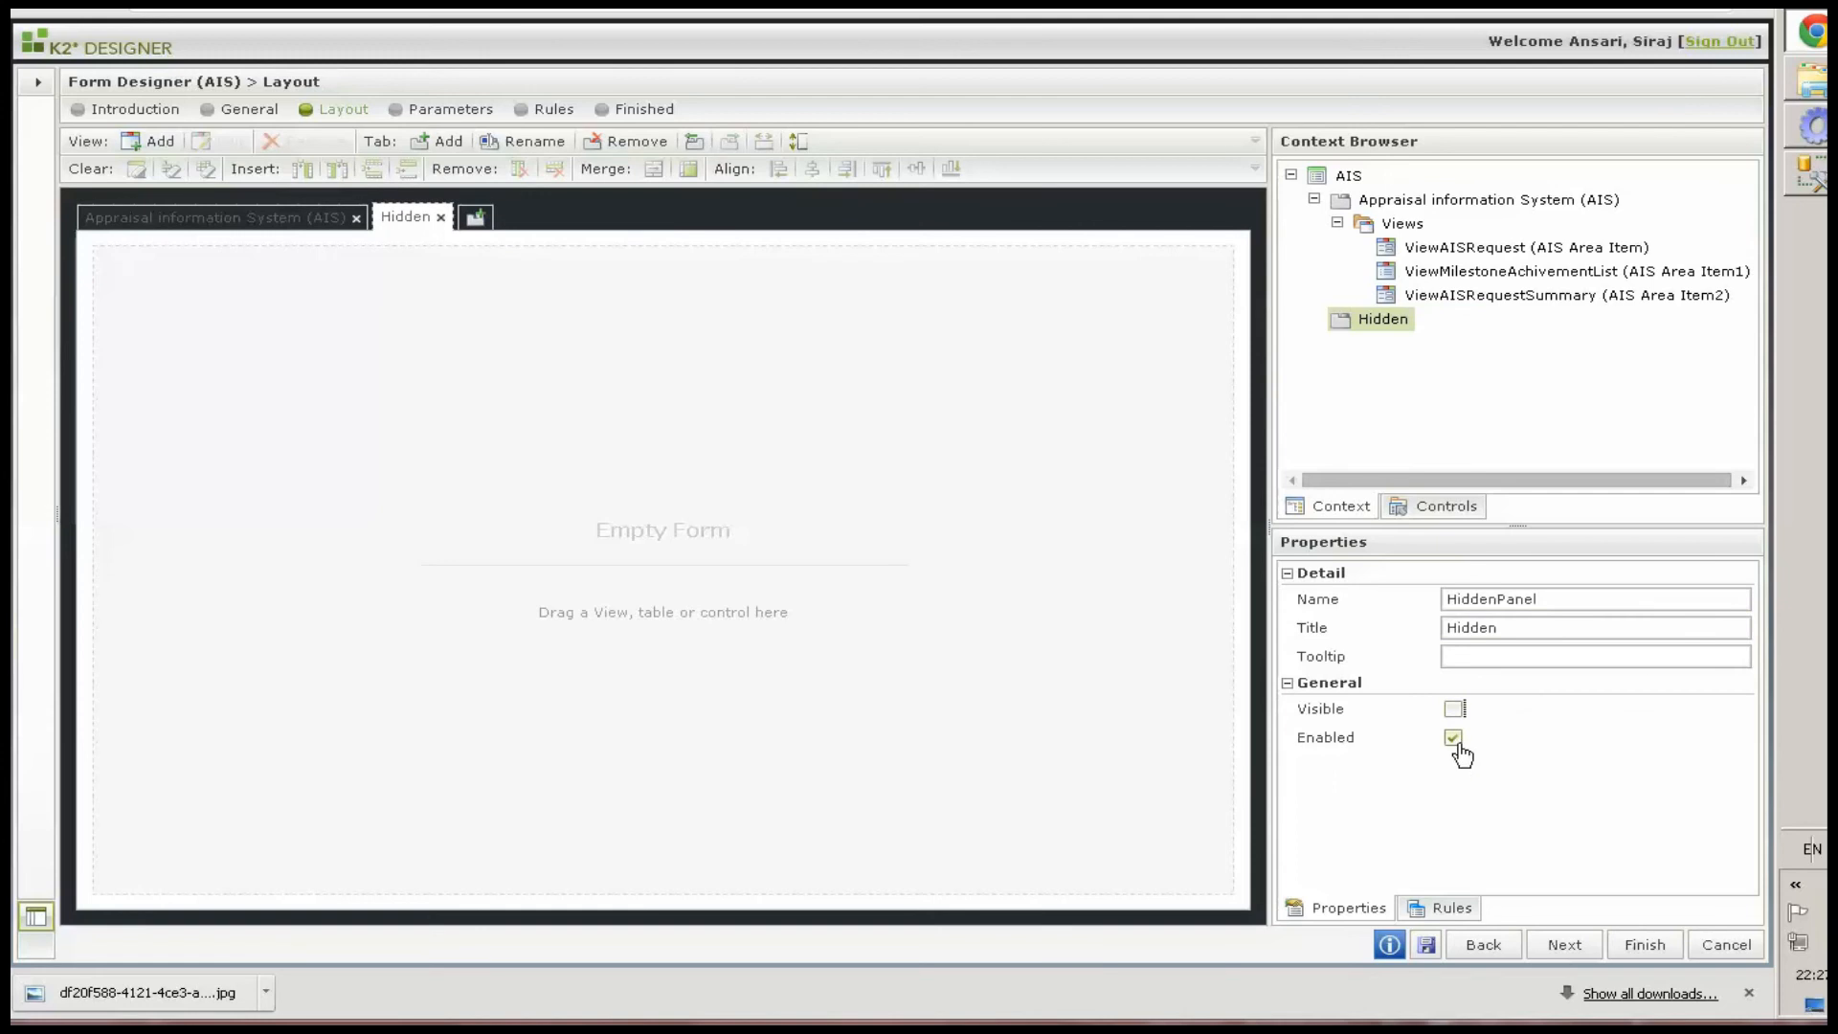
{"action": "left_click", "coordinate": [1452, 737]}
On the first tab, title the ViewAISRequest view Employee Details
{"action": "left_click", "coordinate": [260, 218]}
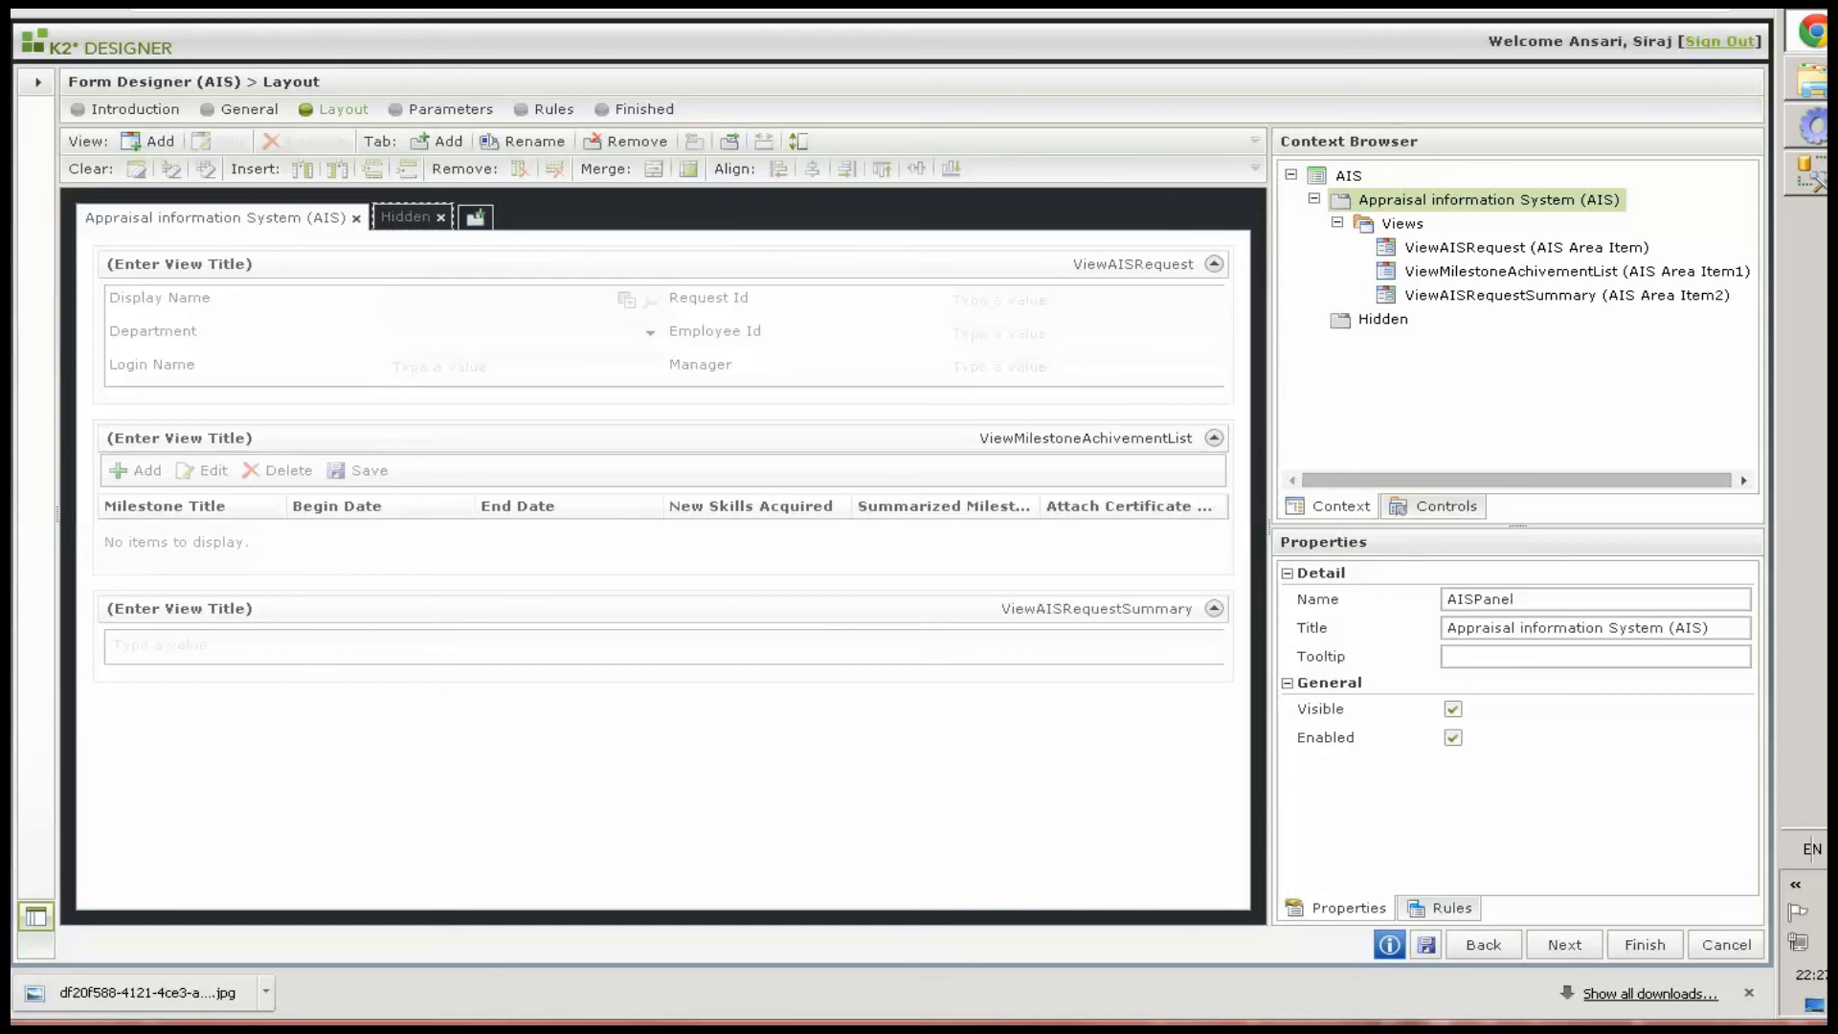
{"action": "left_click", "coordinate": [249, 274]}
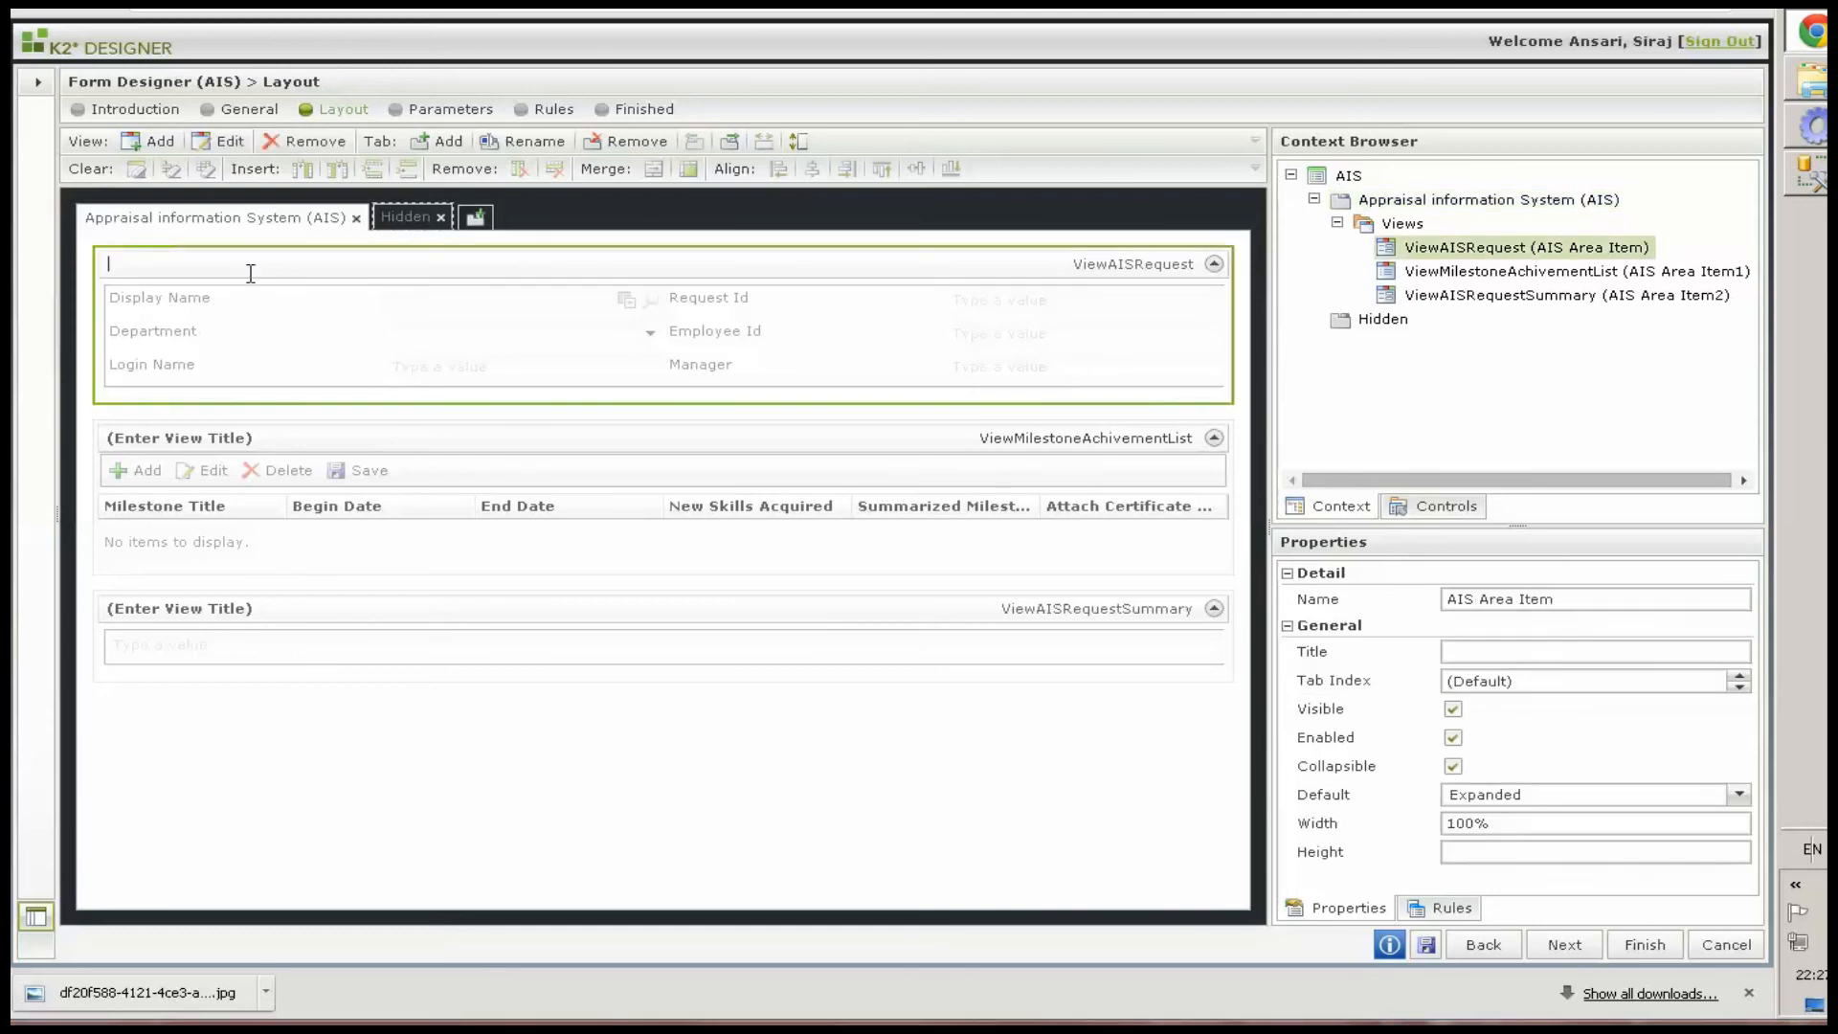
{"action": "left_click", "coordinate": [1493, 652]}
{"action": "triple_click", "coordinate": [1493, 652]}
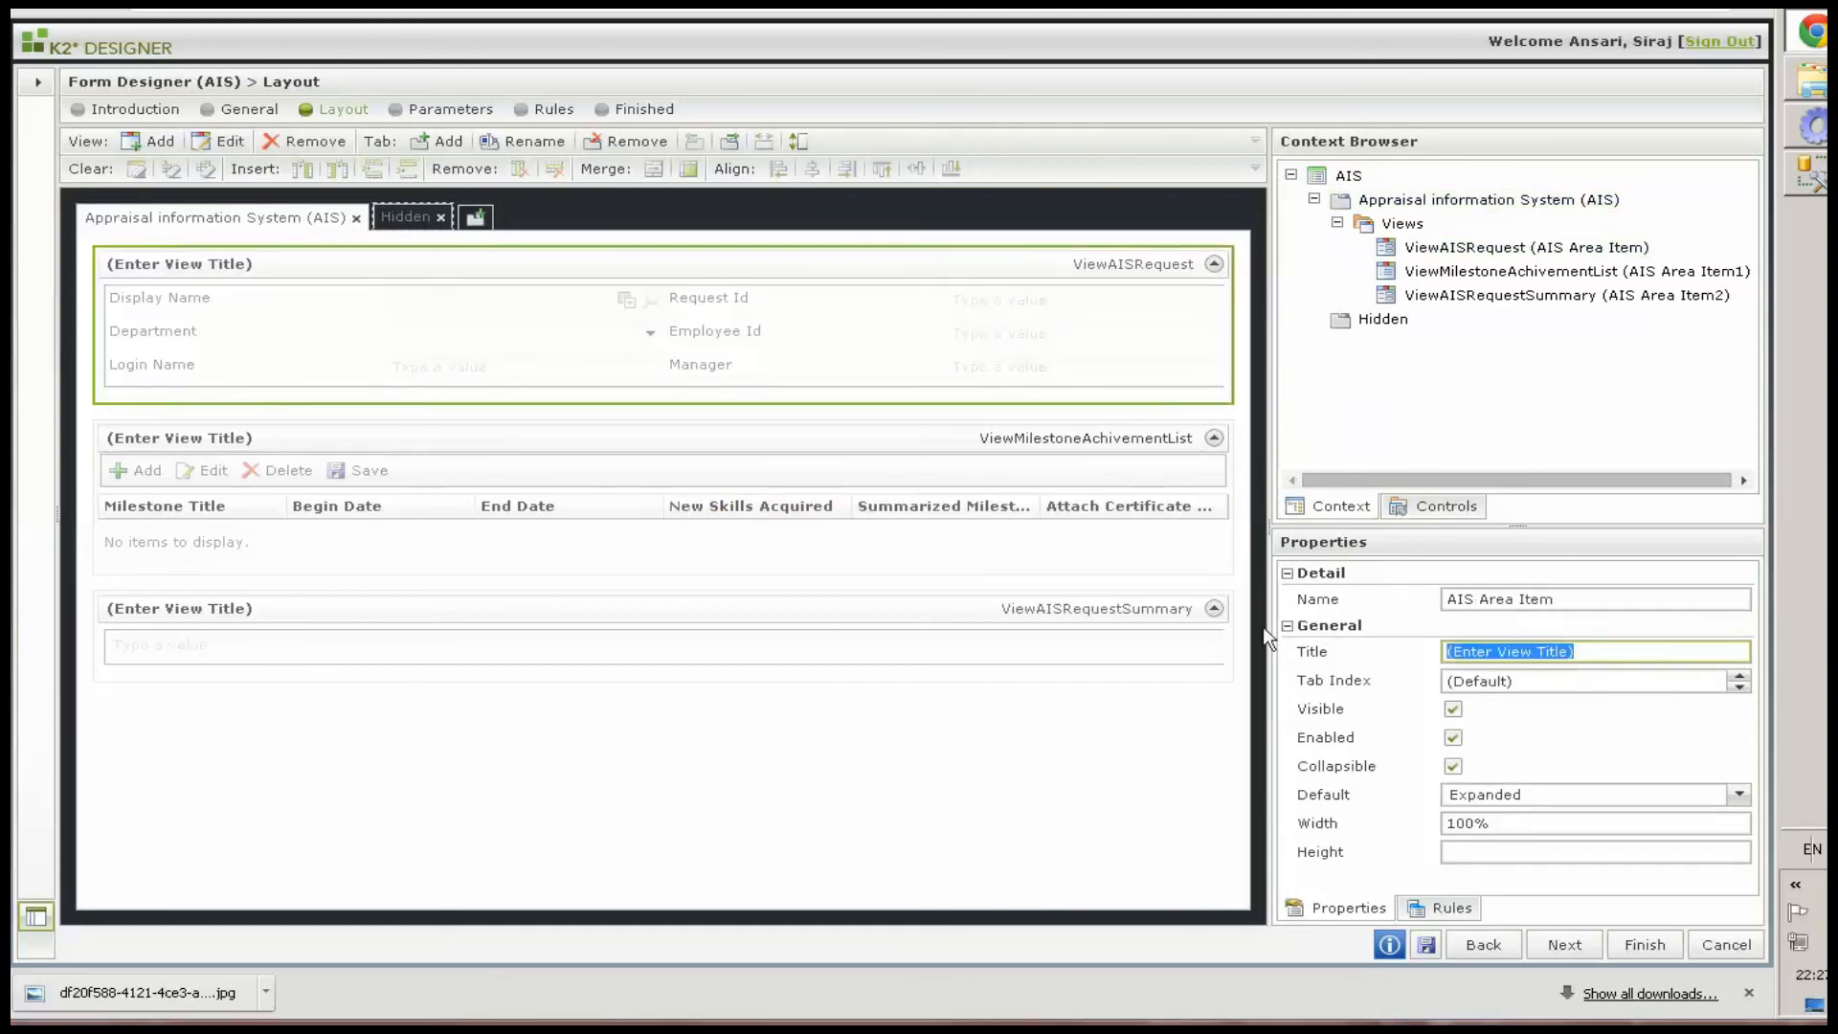
{"action": "type", "text": "Employee Details"}
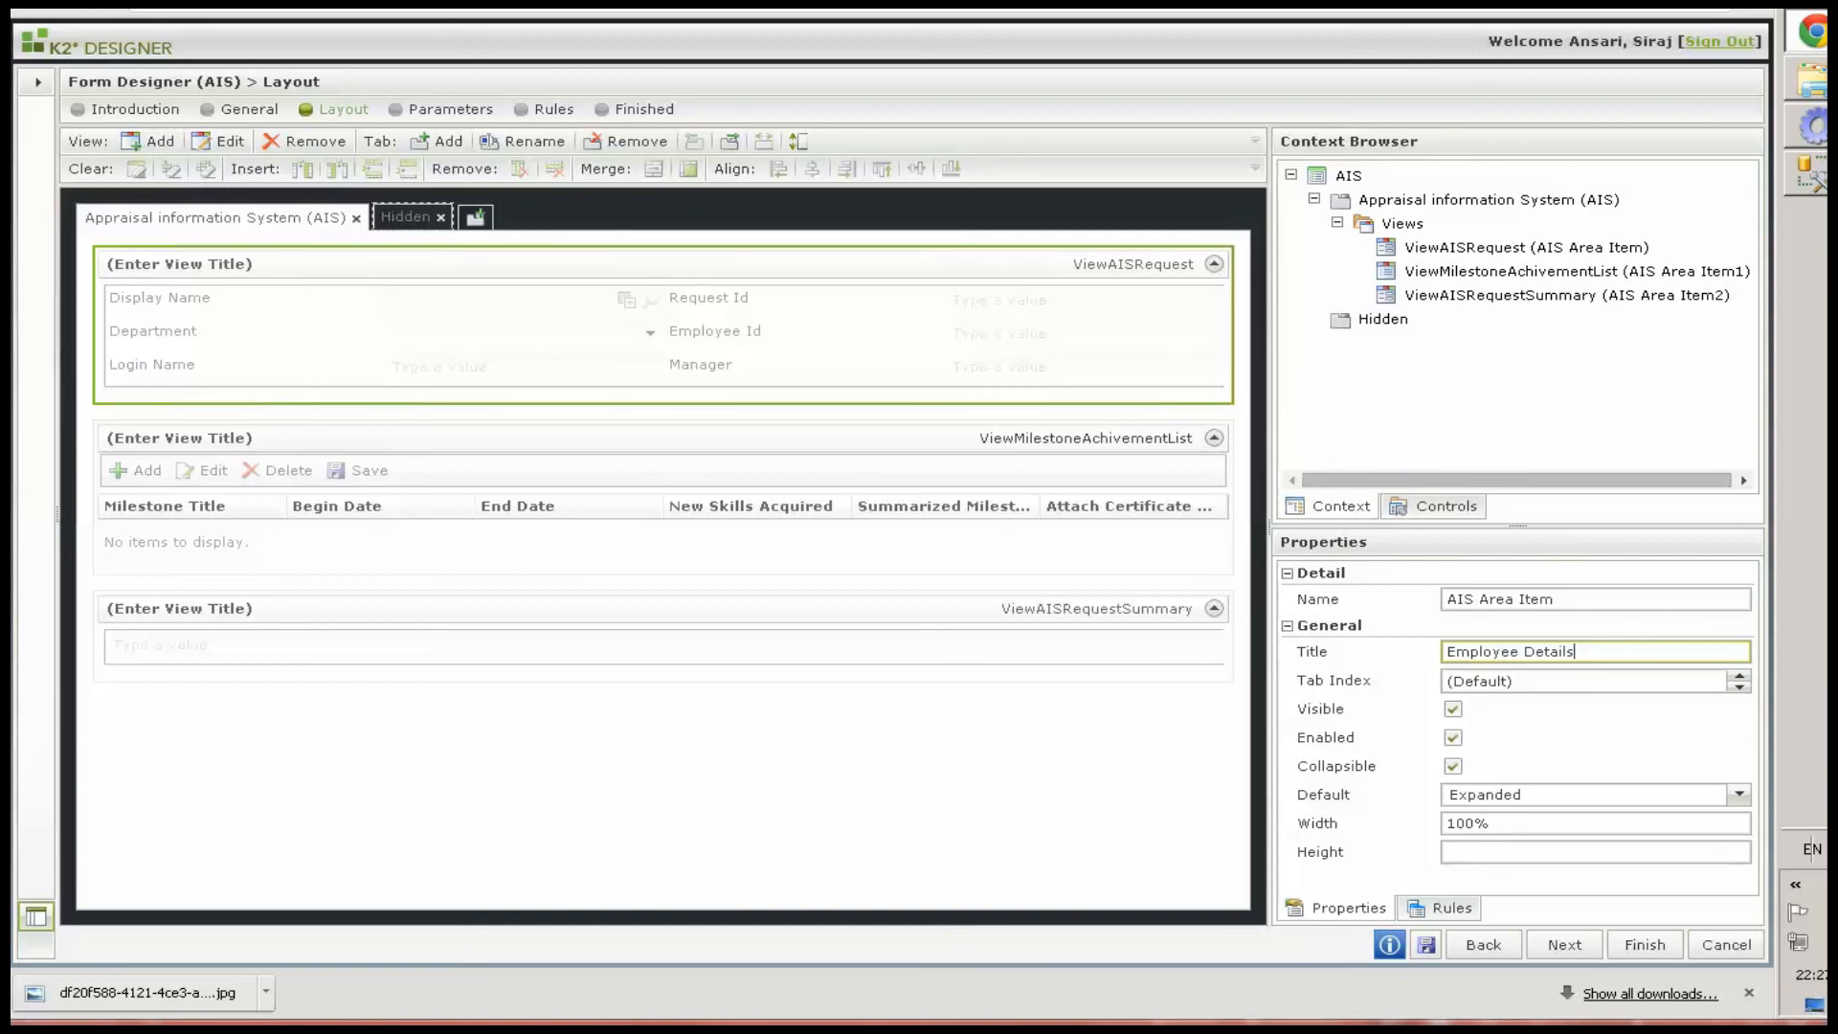
Title the milestone list view Milestone Details
{"action": "left_click", "coordinate": [247, 450]}
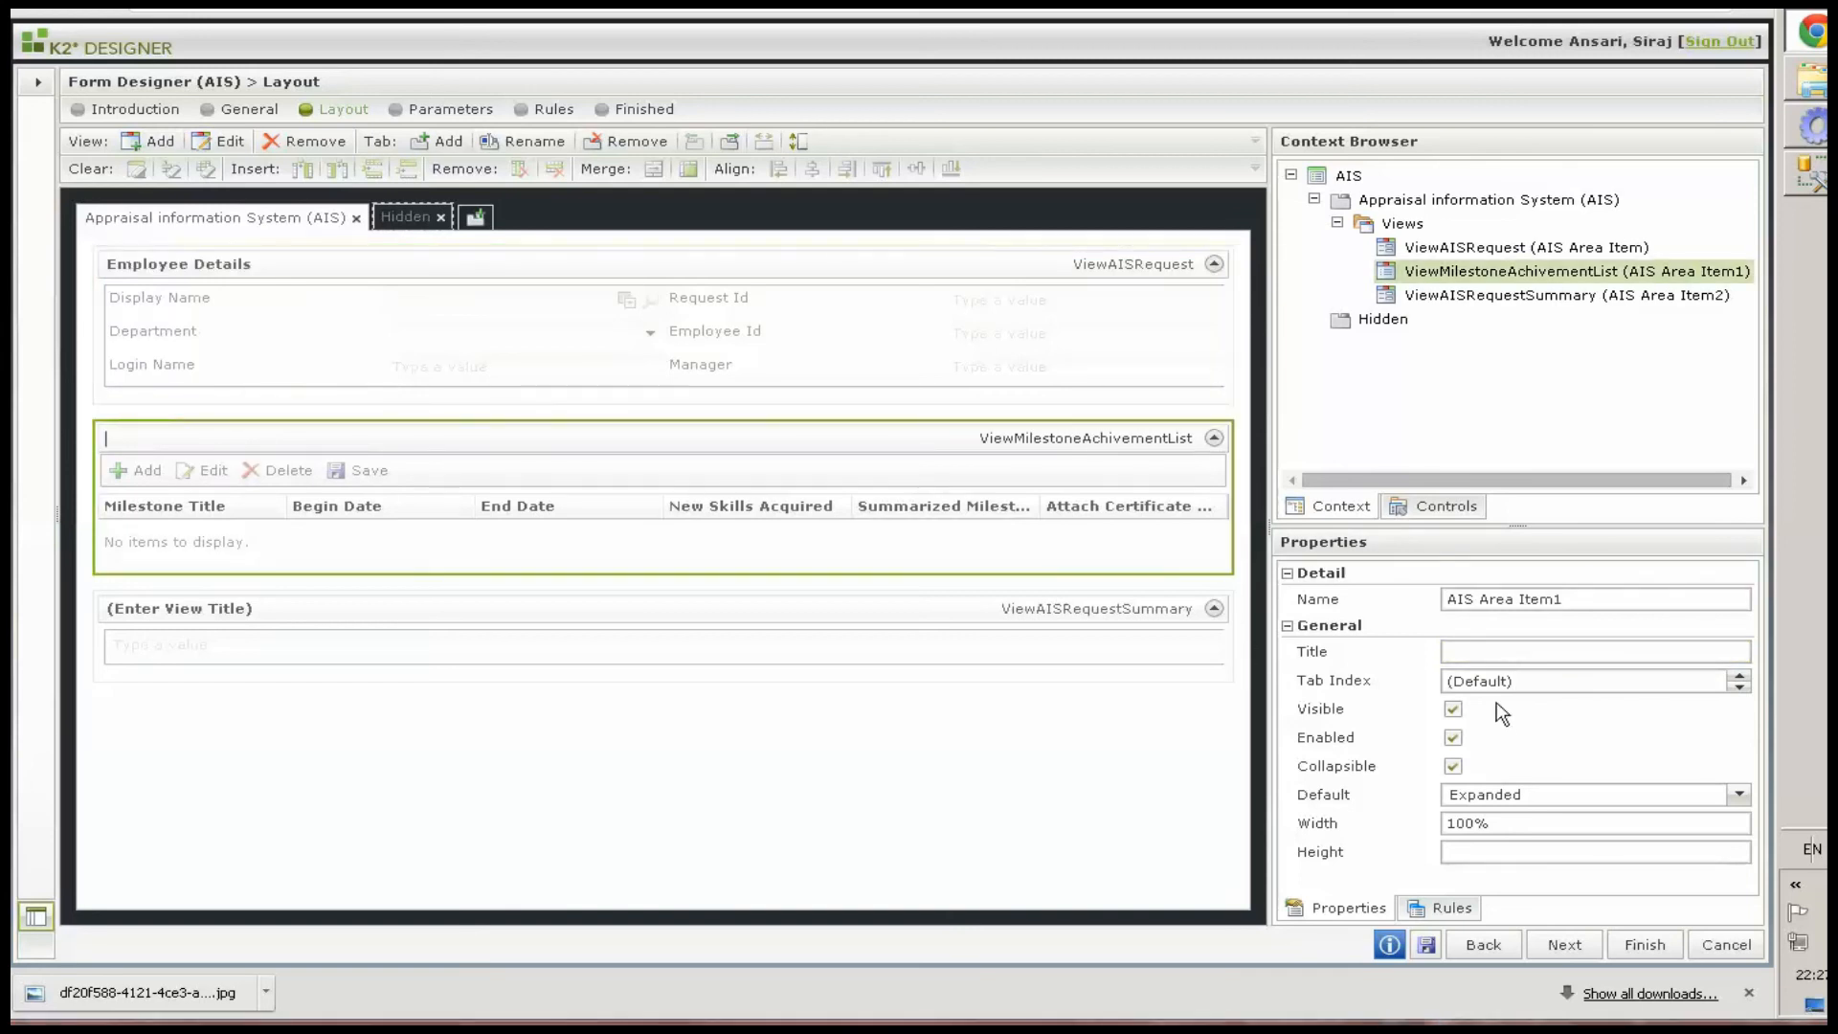
{"action": "left_click", "coordinate": [1500, 653]}
{"action": "left_click_drag", "start_coordinate": [1620, 653], "coordinate": [1186, 656]}
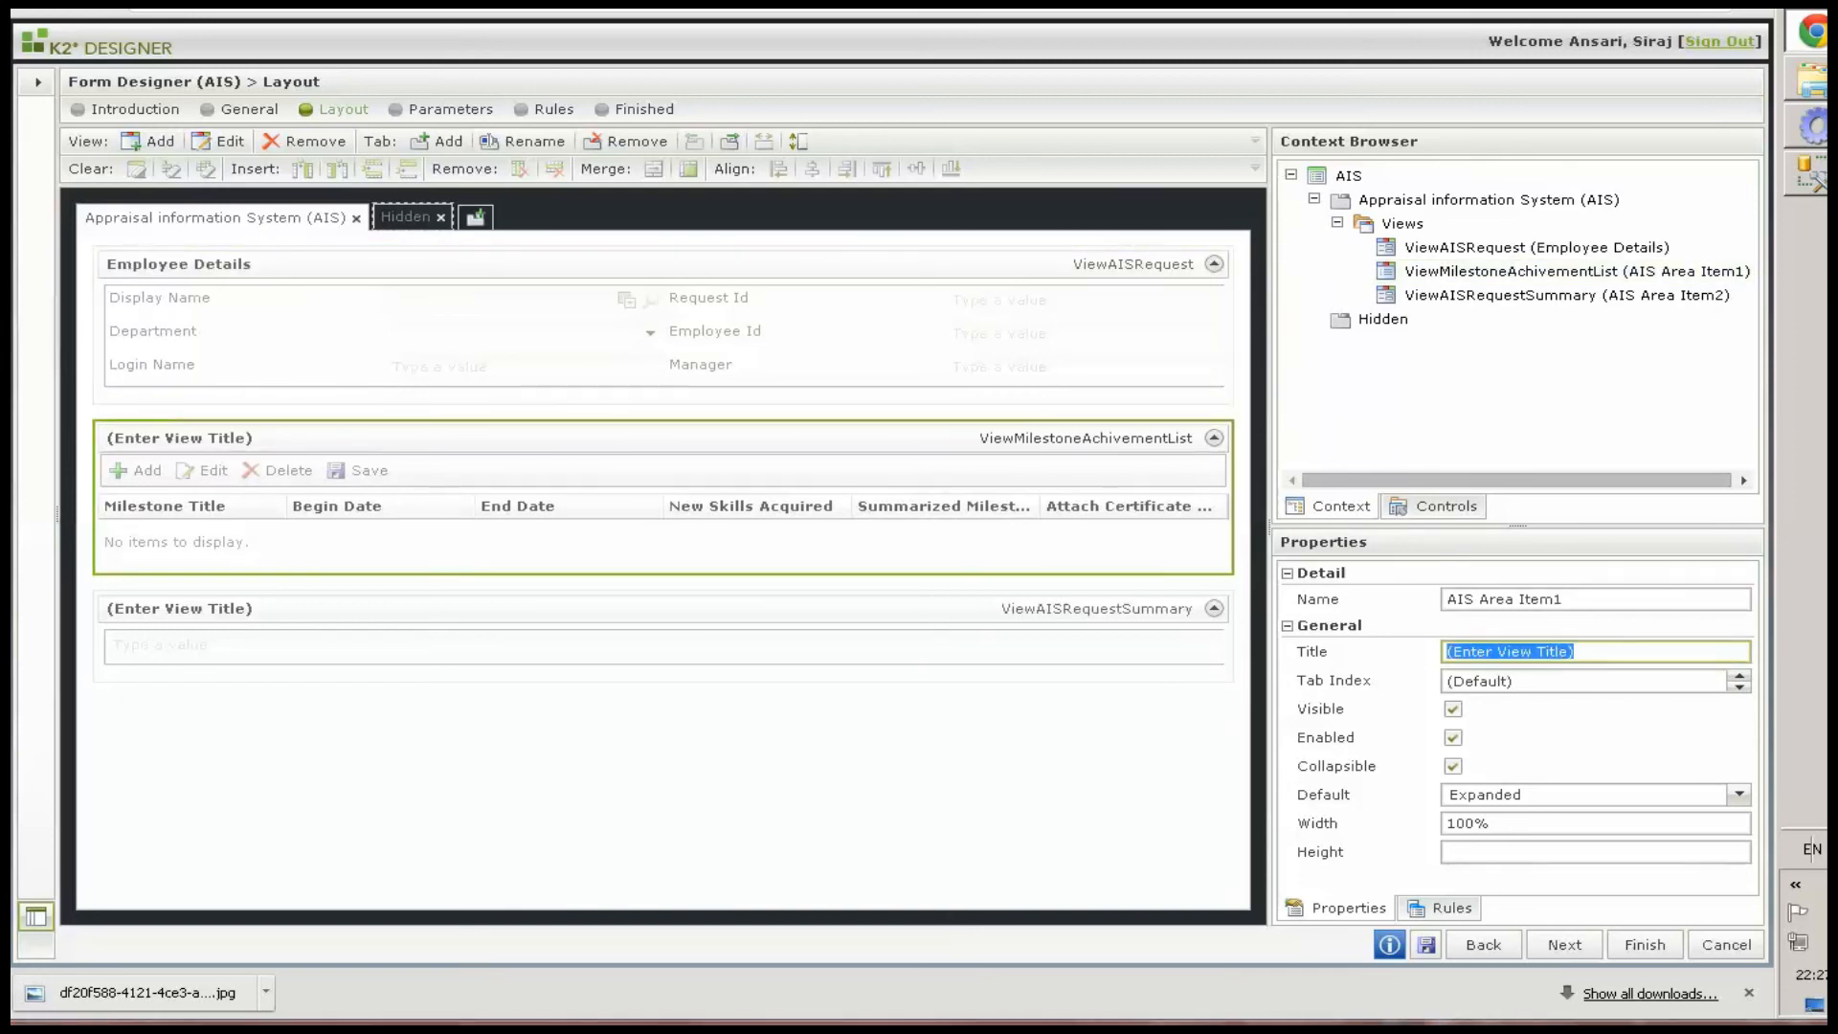
{"action": "type", "text": "Milestone Details"}
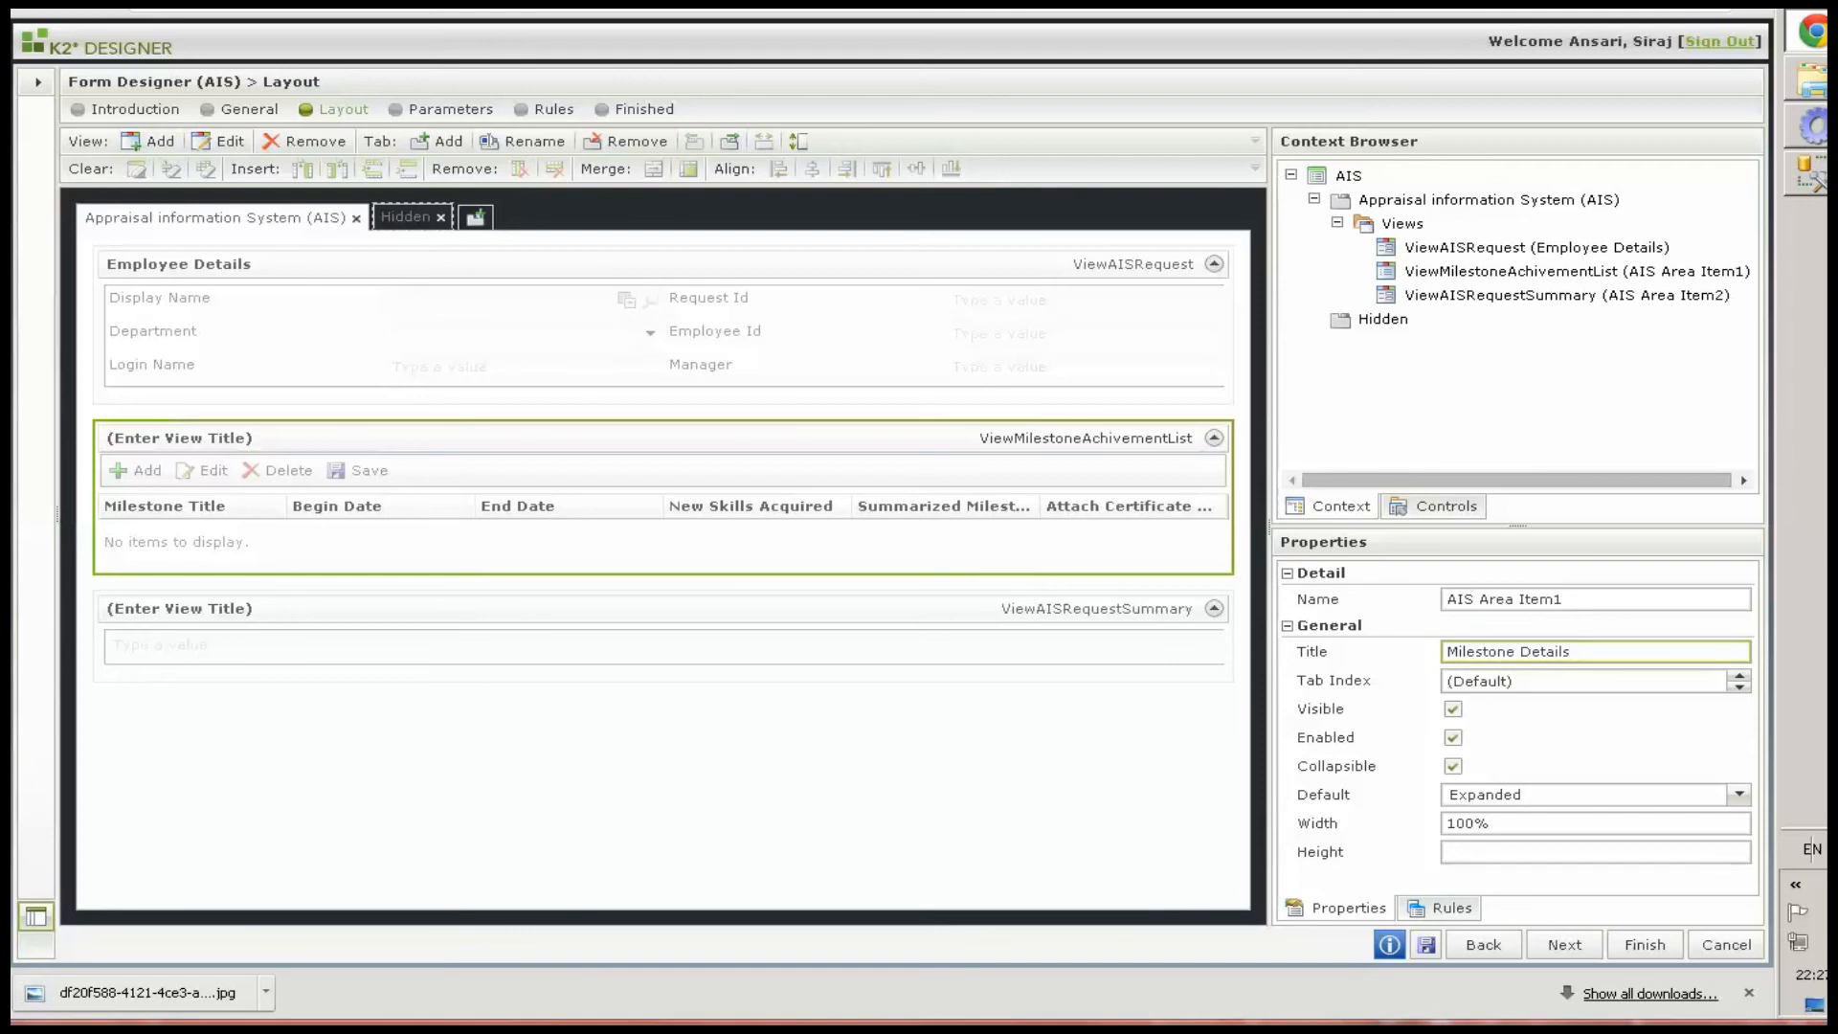
Title the summary view "Milestones & Achievements Summary"
{"action": "left_click", "coordinate": [221, 618]}
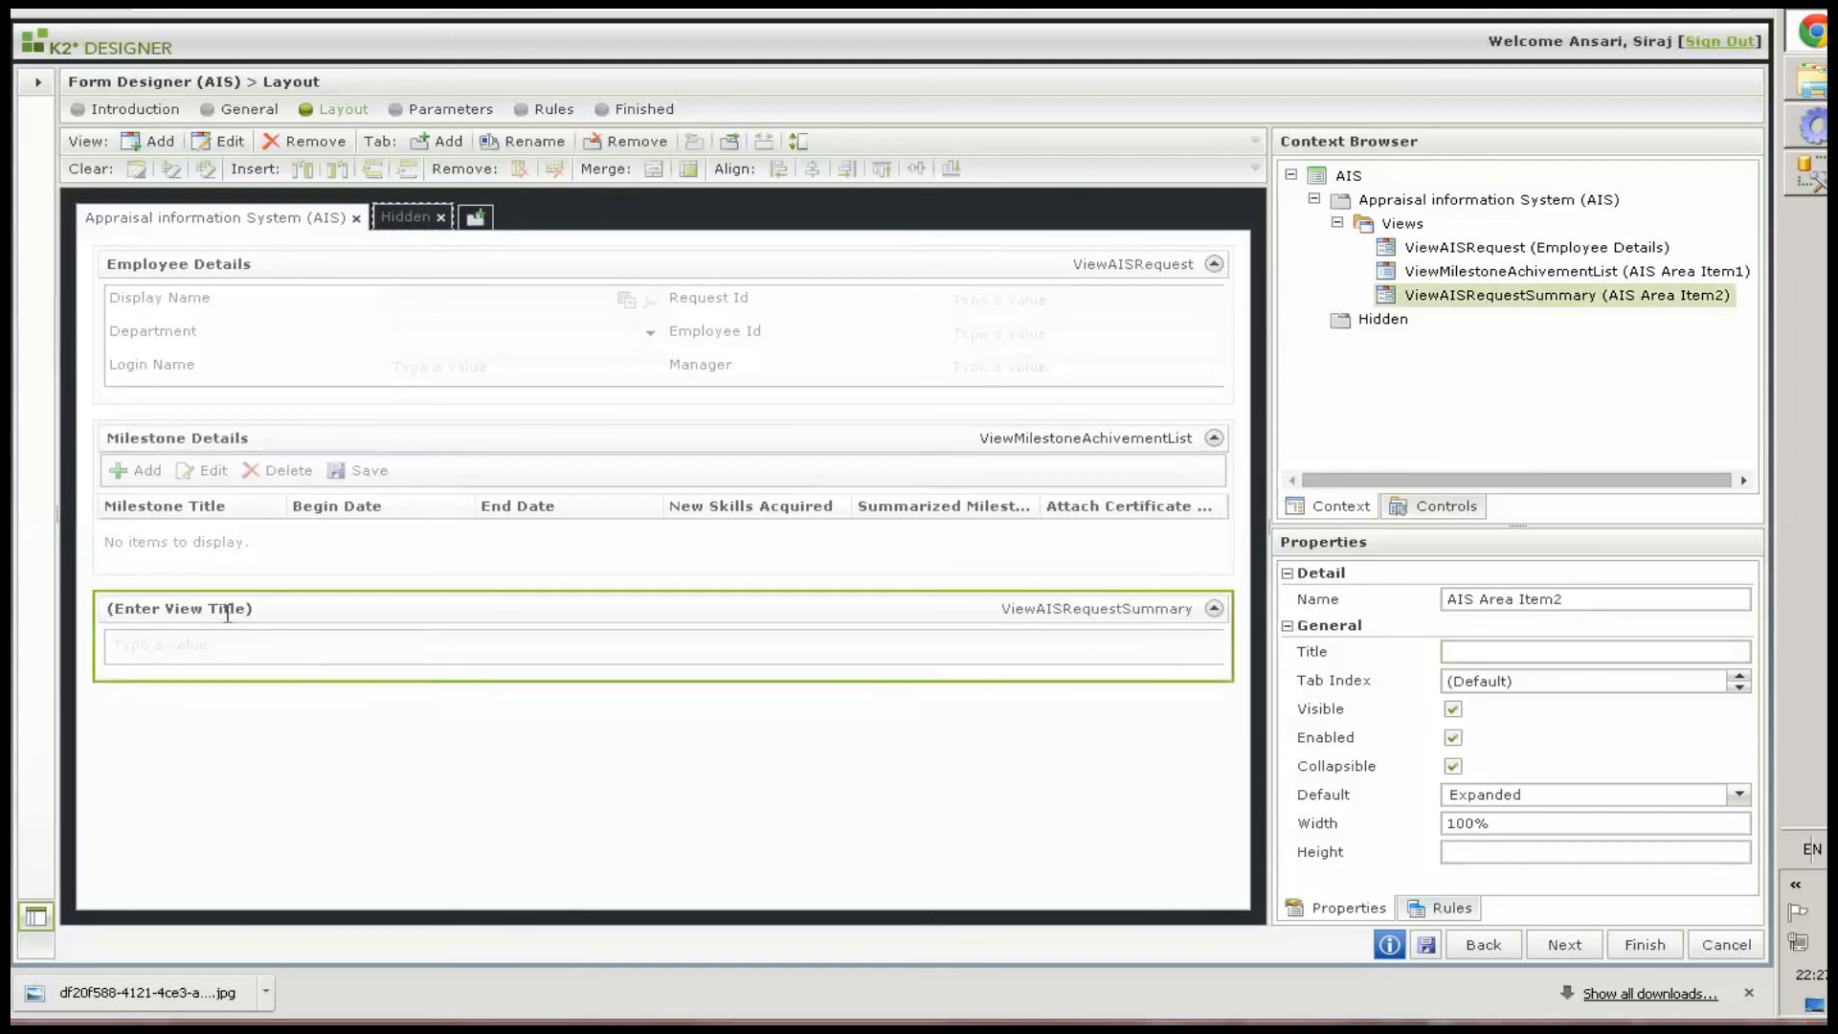
{"action": "left_click", "coordinate": [1544, 653]}
{"action": "key", "text": "BackSpace"}
{"action": "type", "text": "Milestones & Achievements Summary"}
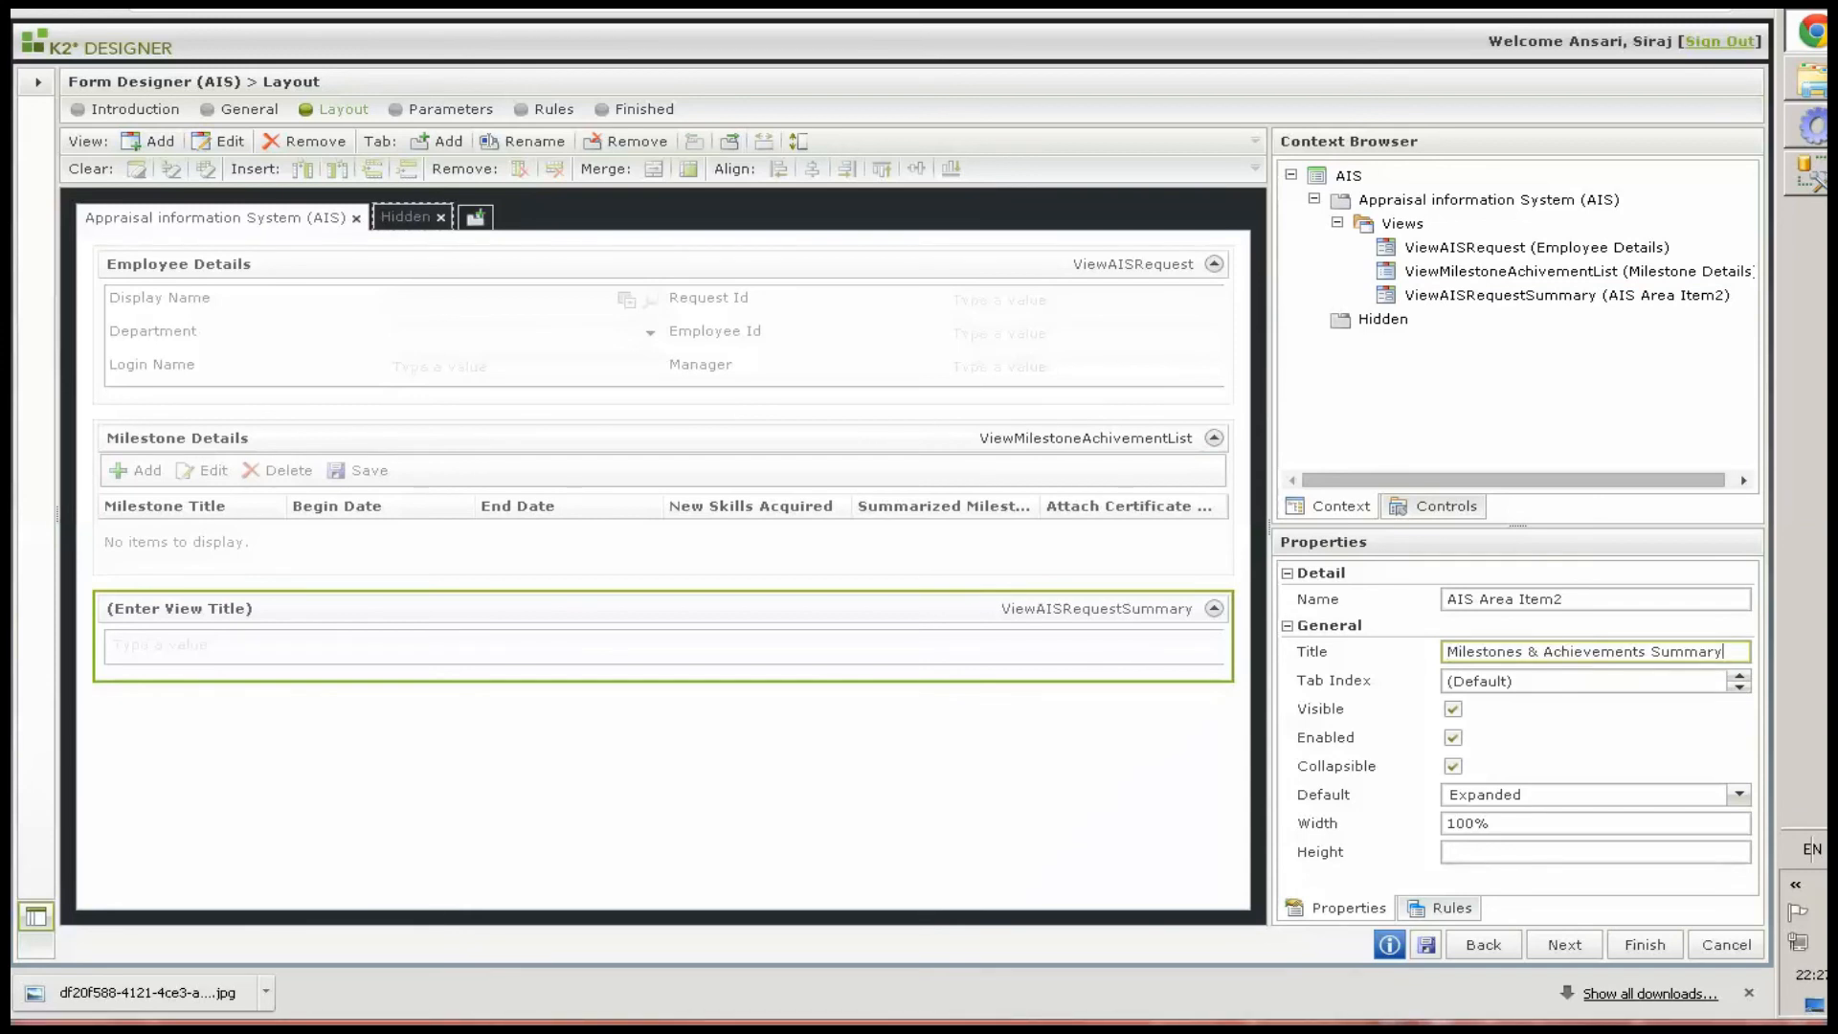
{"action": "key", "text": "Return"}
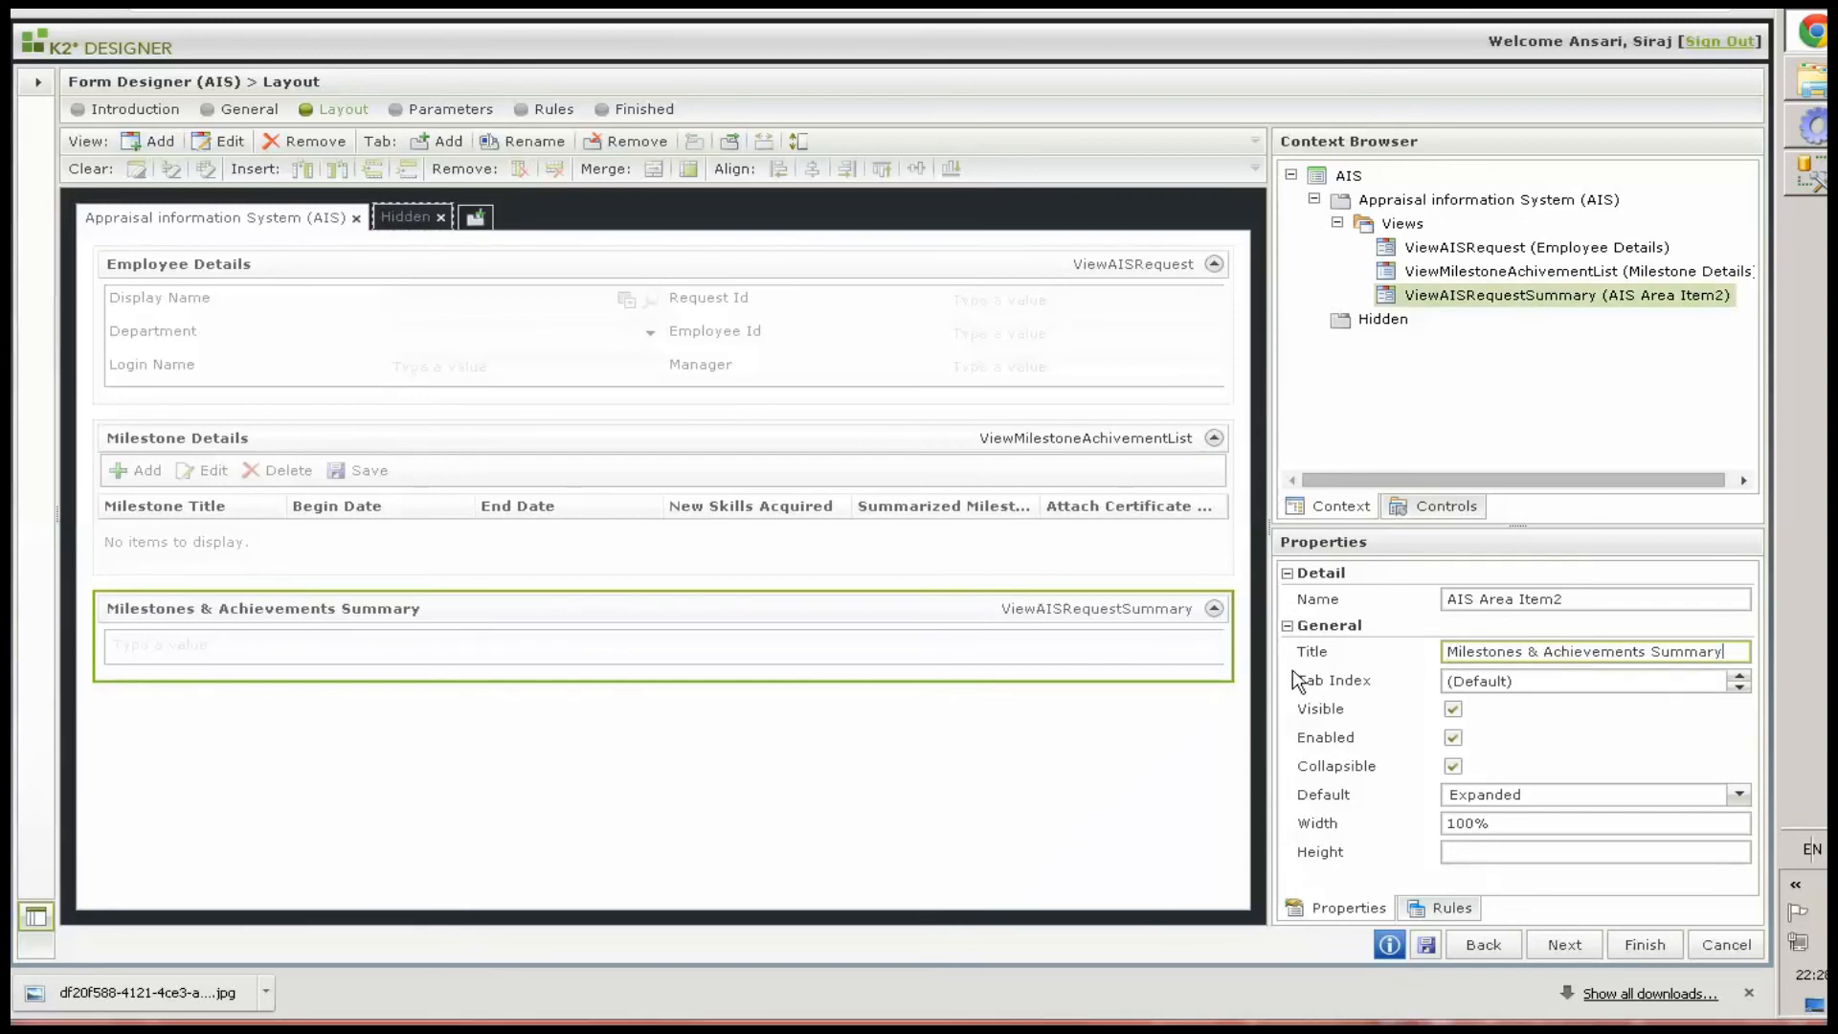
Turn off the Collapsible option for all three views on the first tab
{"action": "left_click", "coordinate": [1454, 772]}
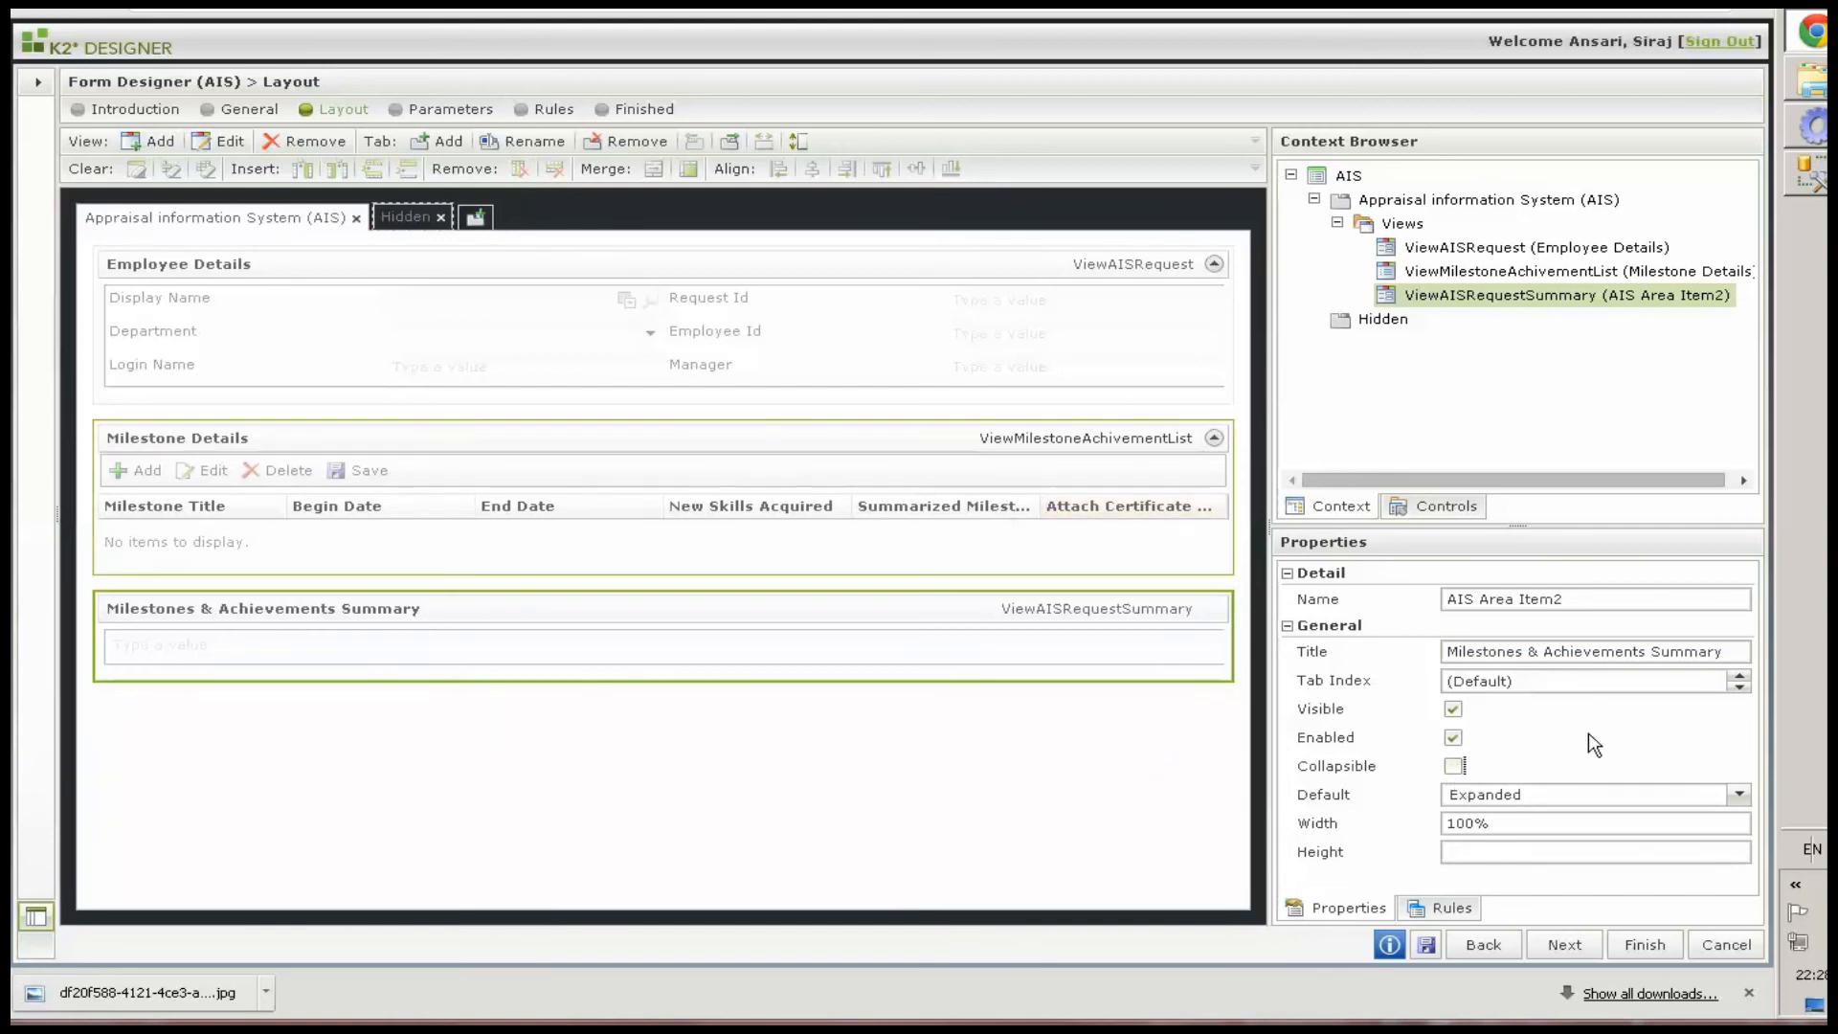
{"action": "left_click", "coordinate": [1101, 541]}
{"action": "left_click", "coordinate": [1453, 766]}
{"action": "left_click", "coordinate": [1008, 348]}
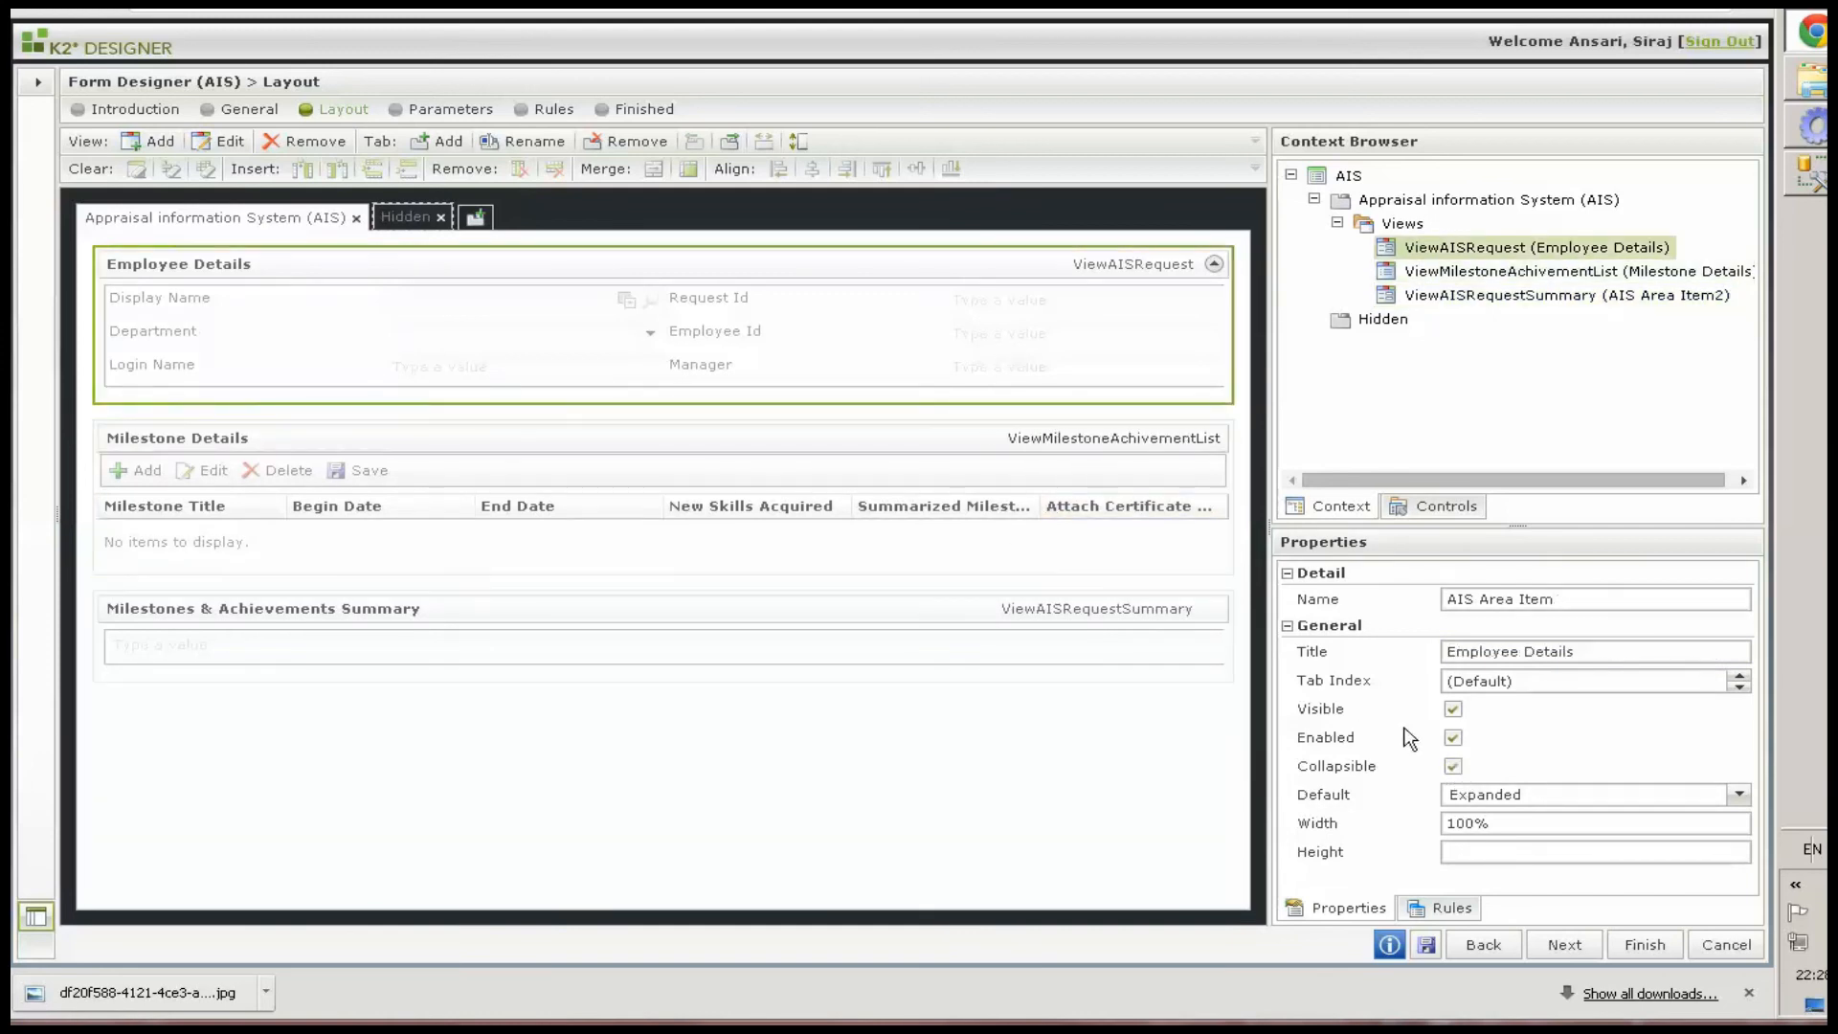
{"action": "left_click", "coordinate": [1452, 765]}
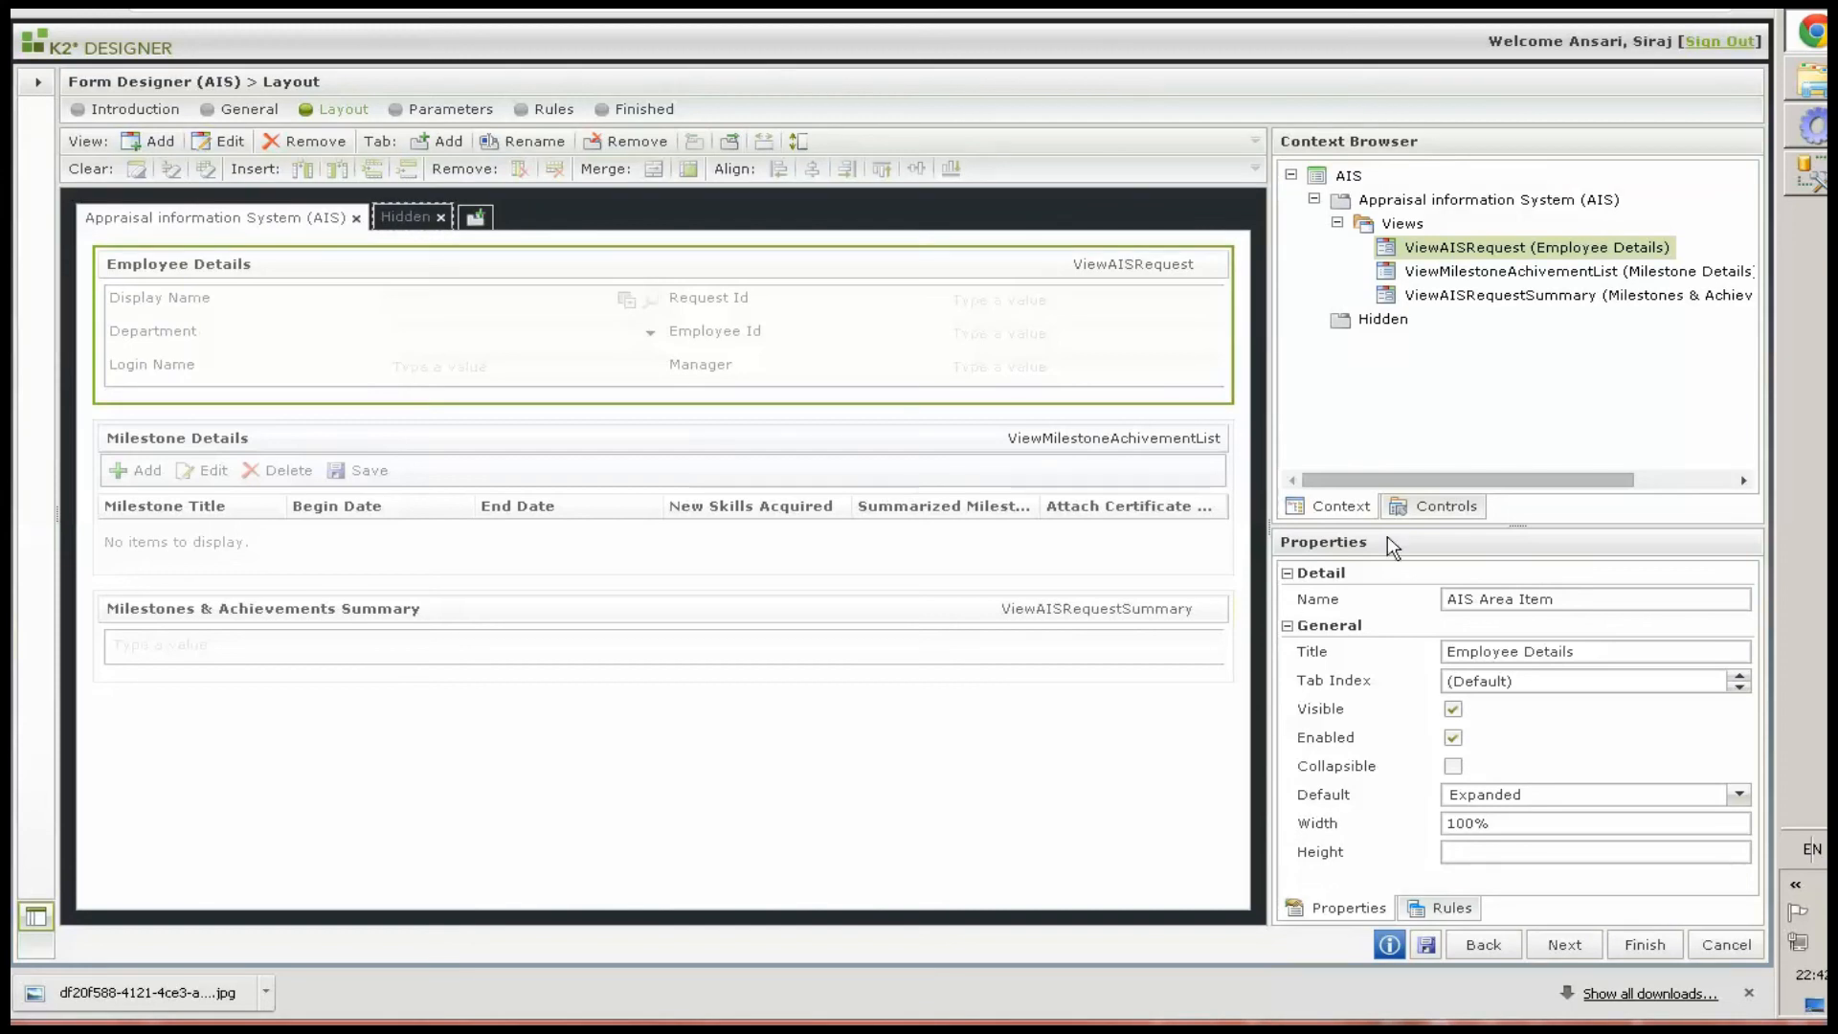
Insert a table with 2 columns and 1 row below the views on the first tab
{"action": "left_click", "coordinate": [1416, 509]}
{"action": "scroll", "coordinate": [1417, 456], "scroll_direction": "down", "scroll_amount": 5}
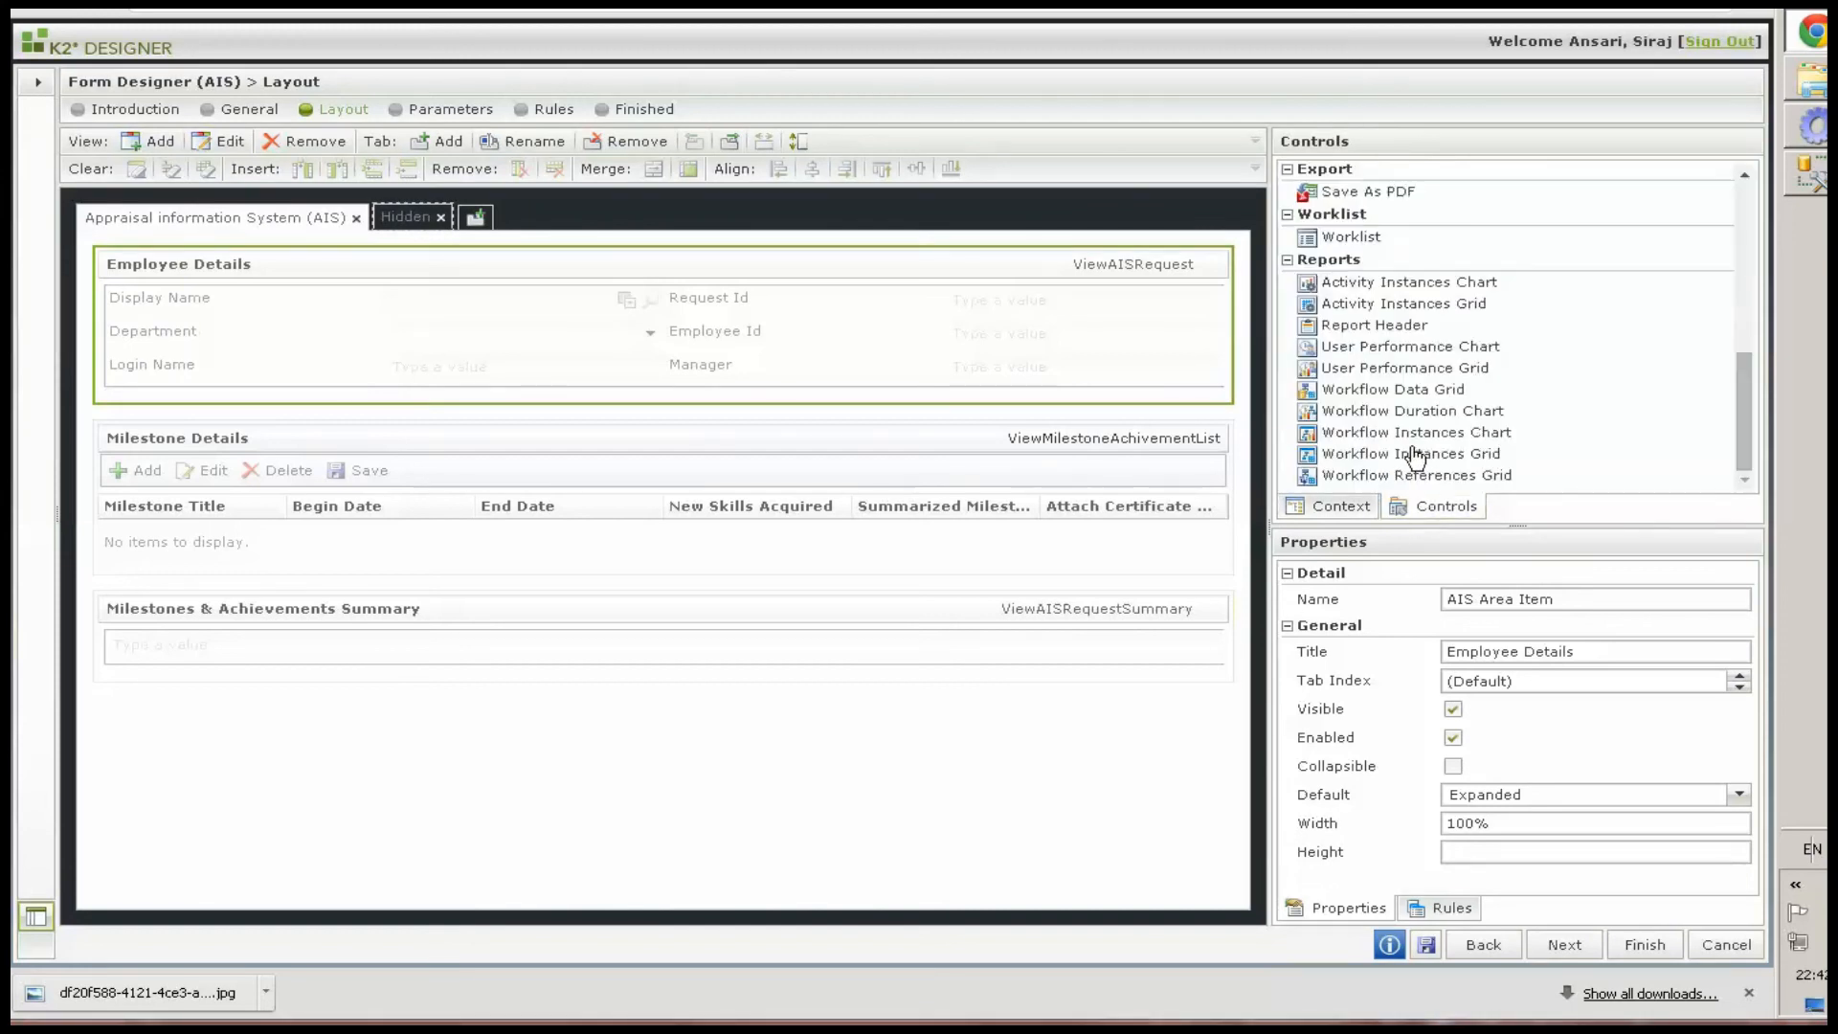
{"action": "scroll", "coordinate": [1431, 383], "scroll_direction": "up", "scroll_amount": 5}
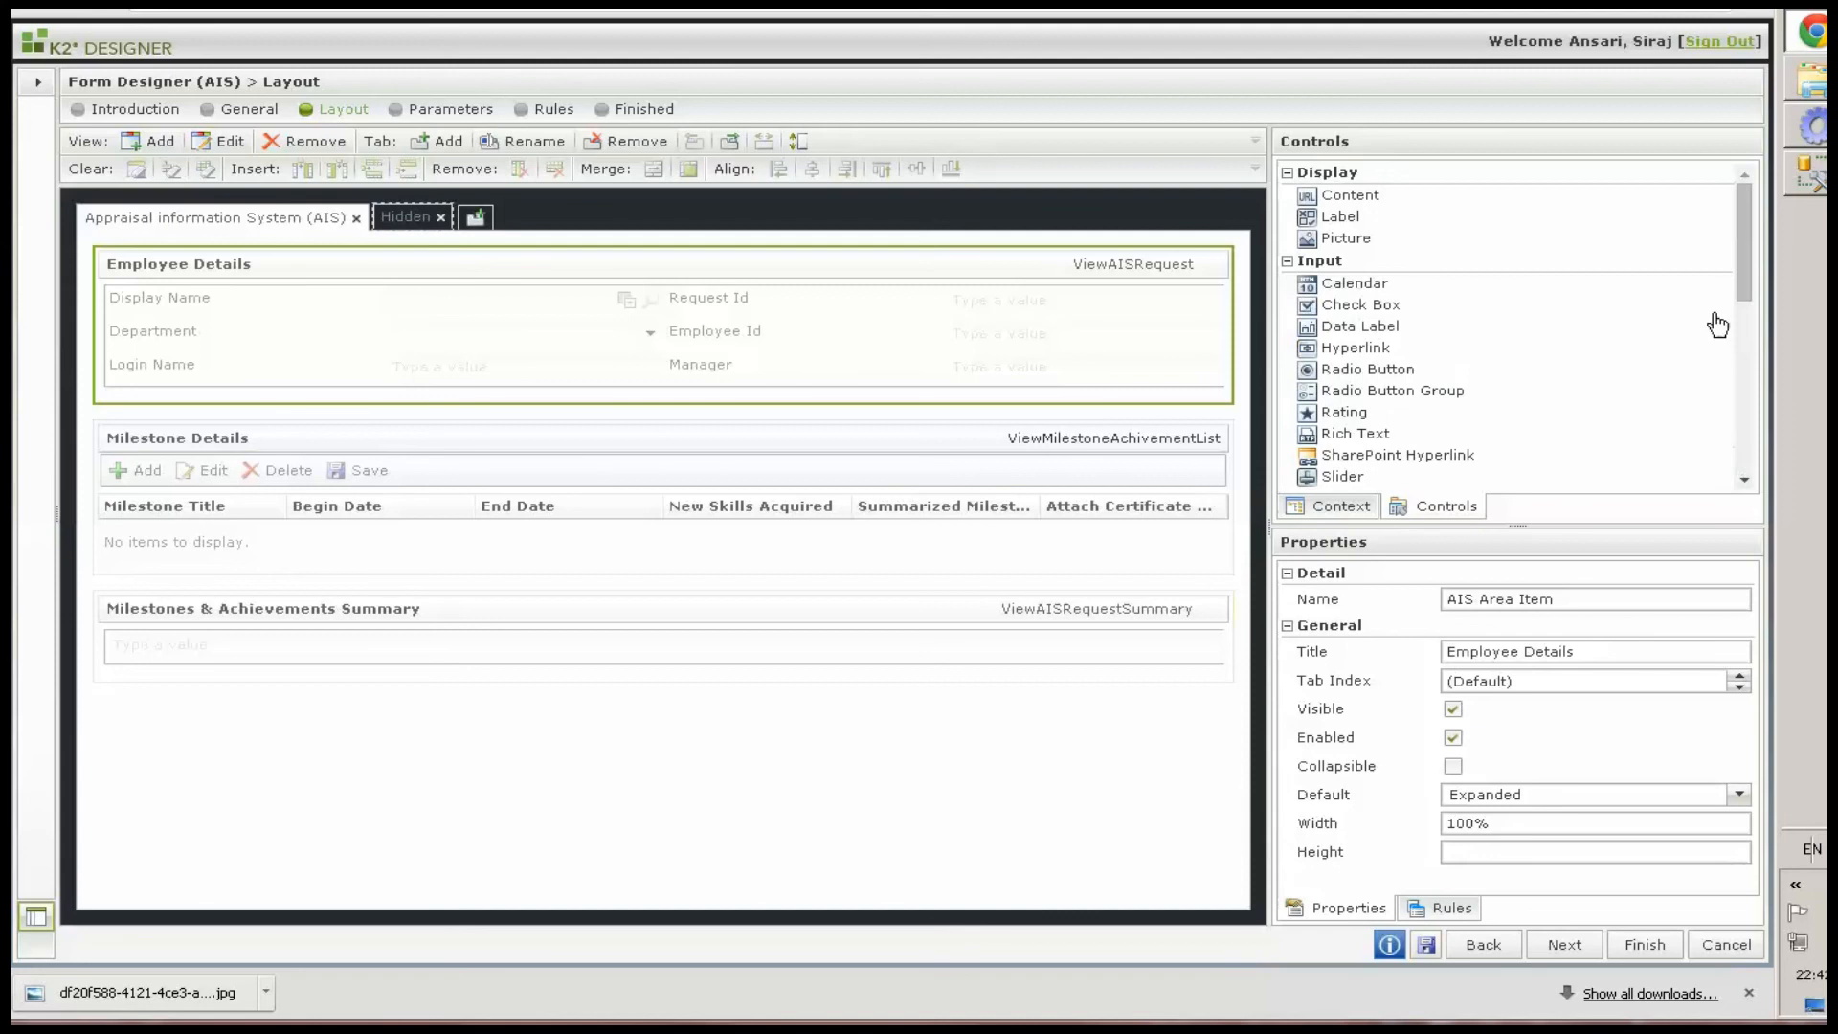
{"action": "left_click_drag", "start_coordinate": [1738, 289], "coordinate": [1732, 370]}
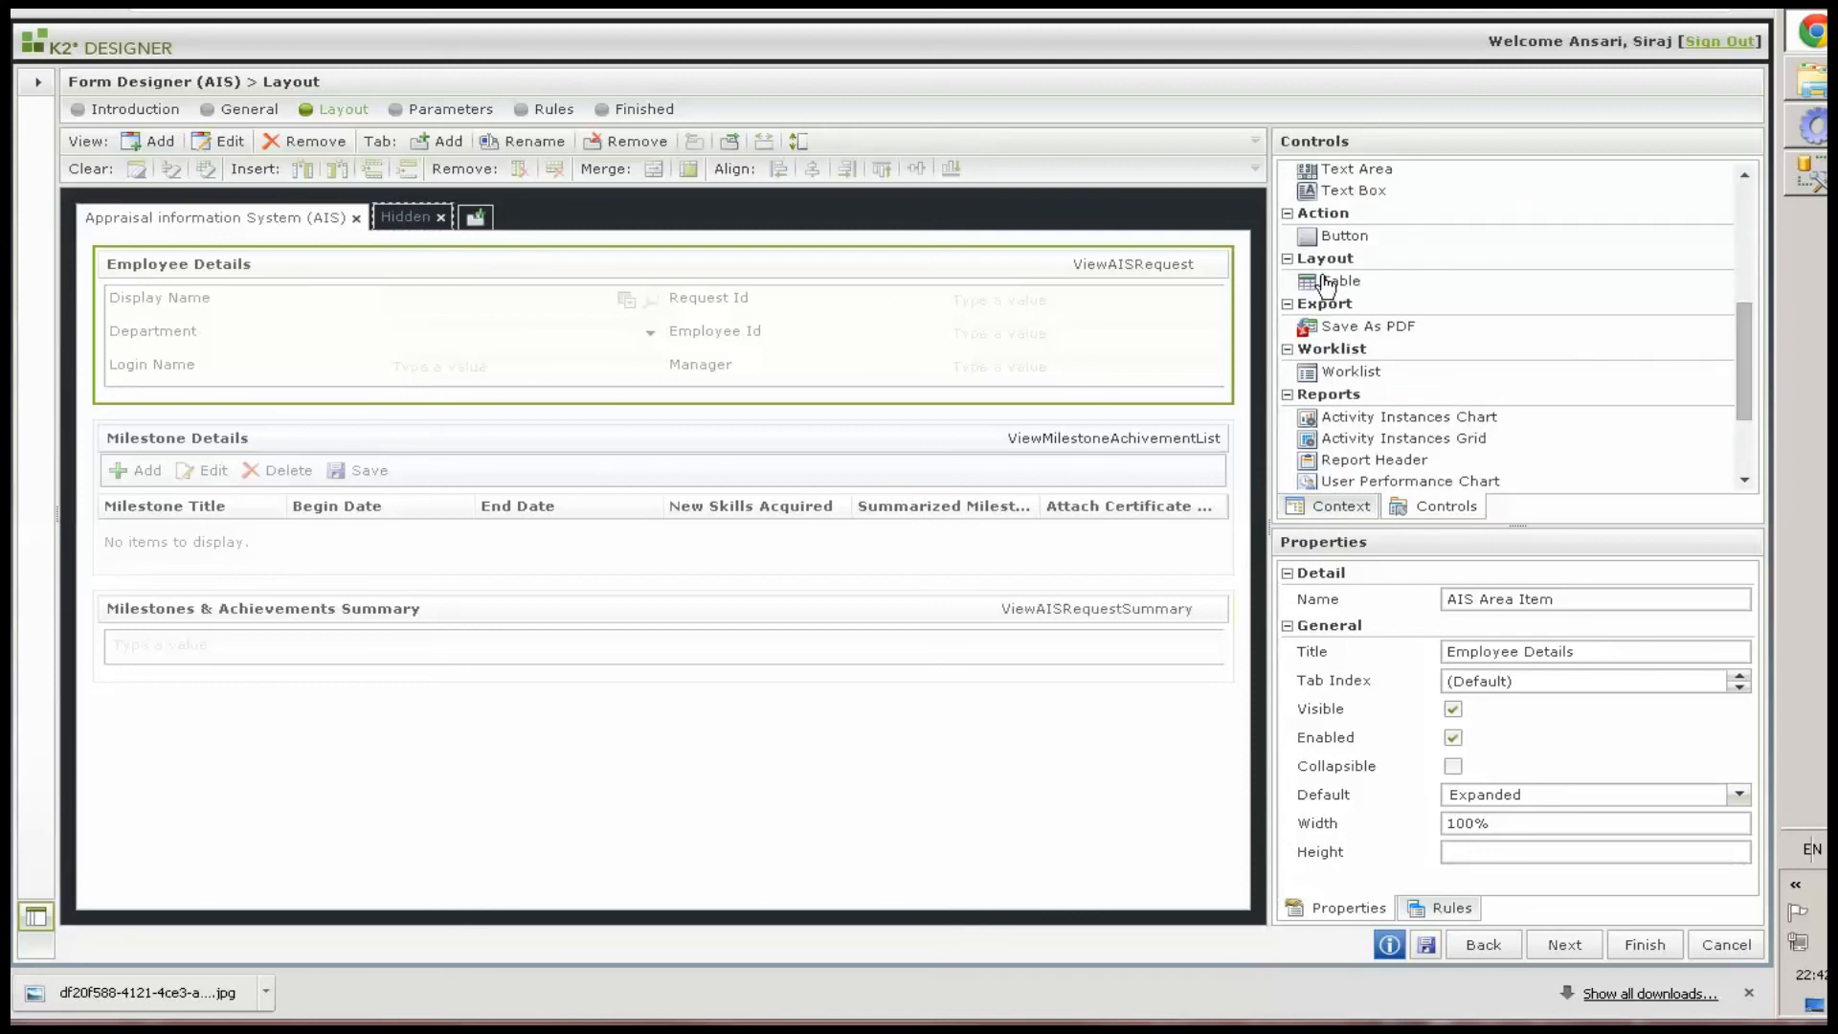
{"action": "left_click_drag", "start_coordinate": [1326, 285], "coordinate": [846, 836]}
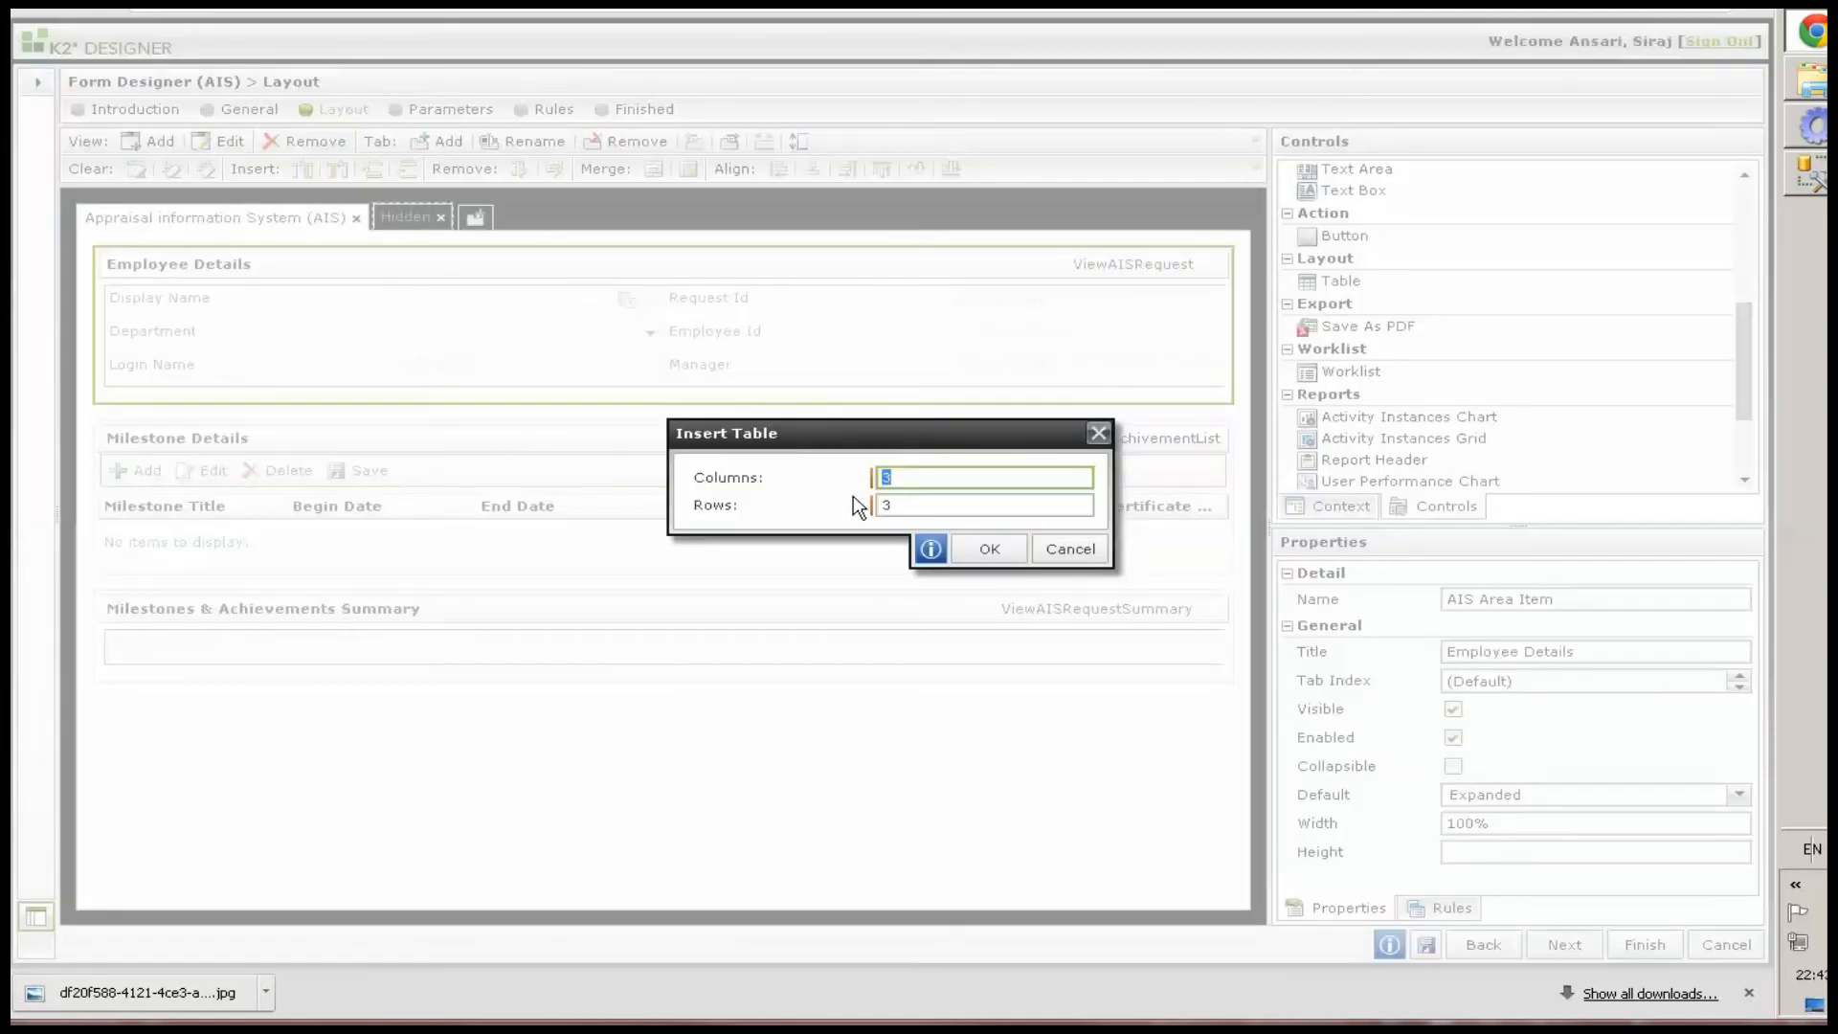
{"action": "type", "text": "2"}
{"action": "key", "text": "Tab"}
{"action": "type", "text": "1"}
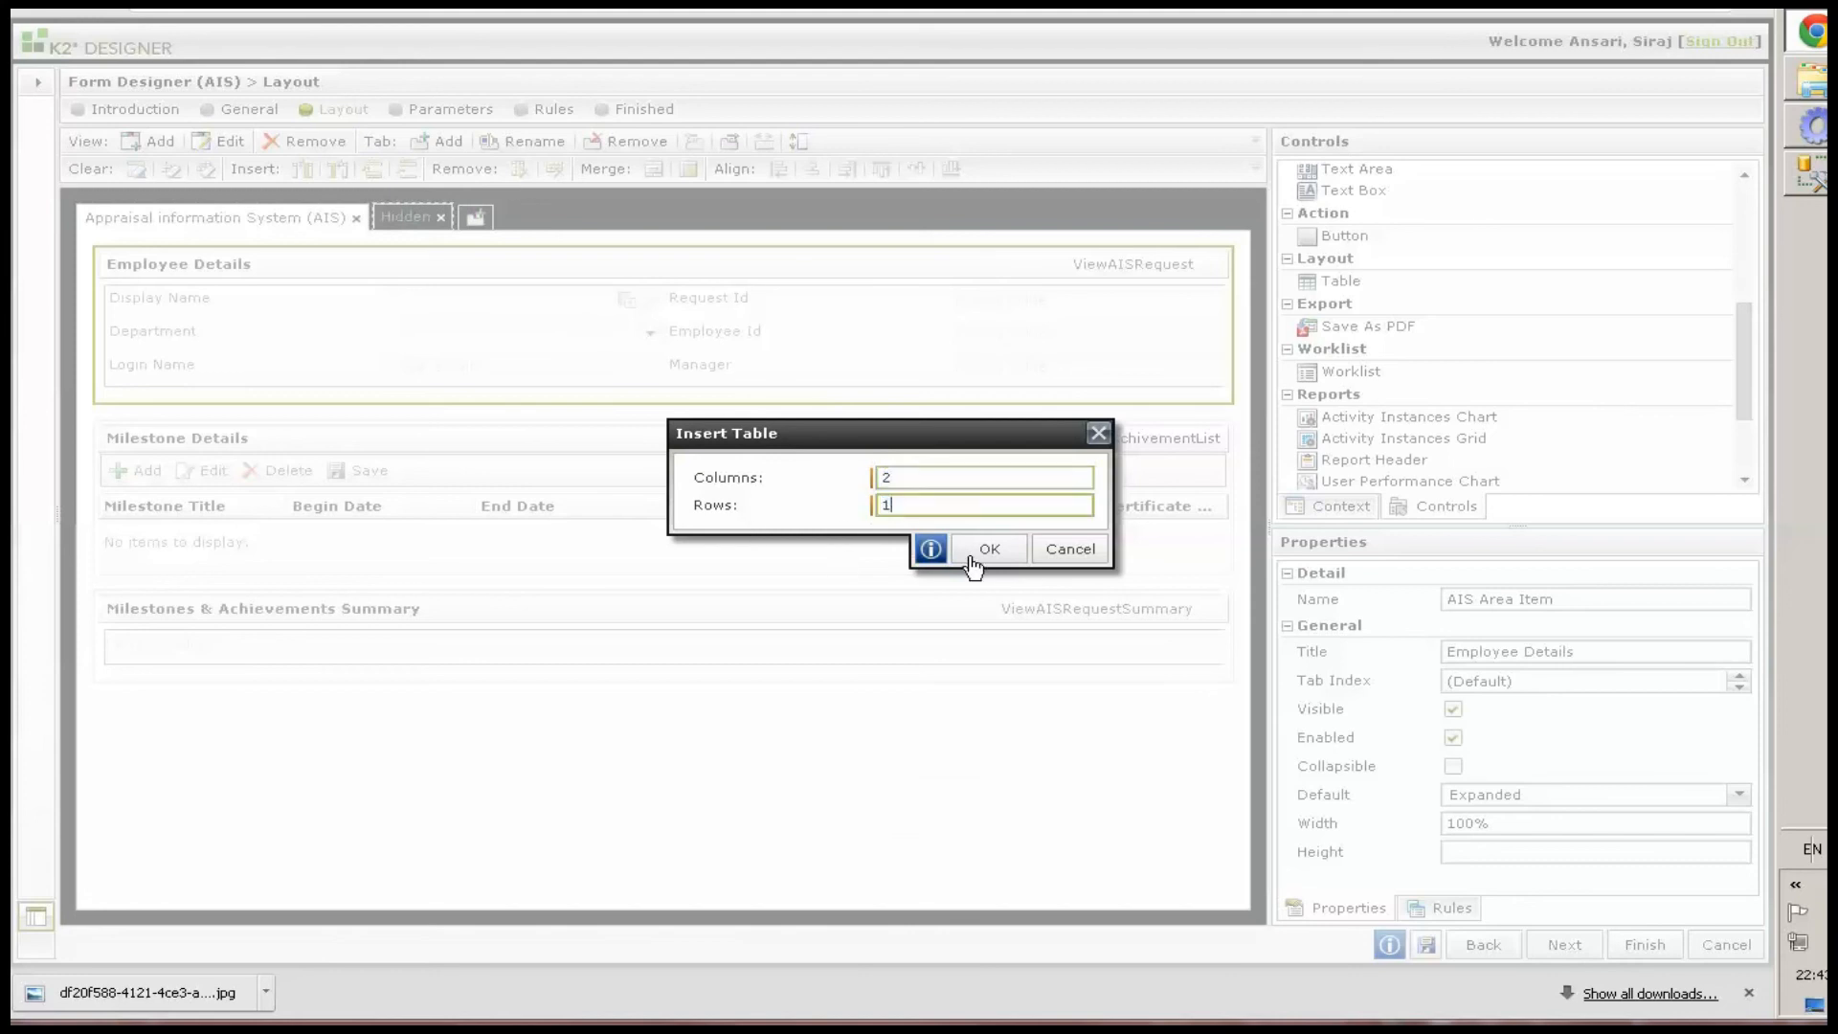
{"action": "left_click", "coordinate": [986, 549]}
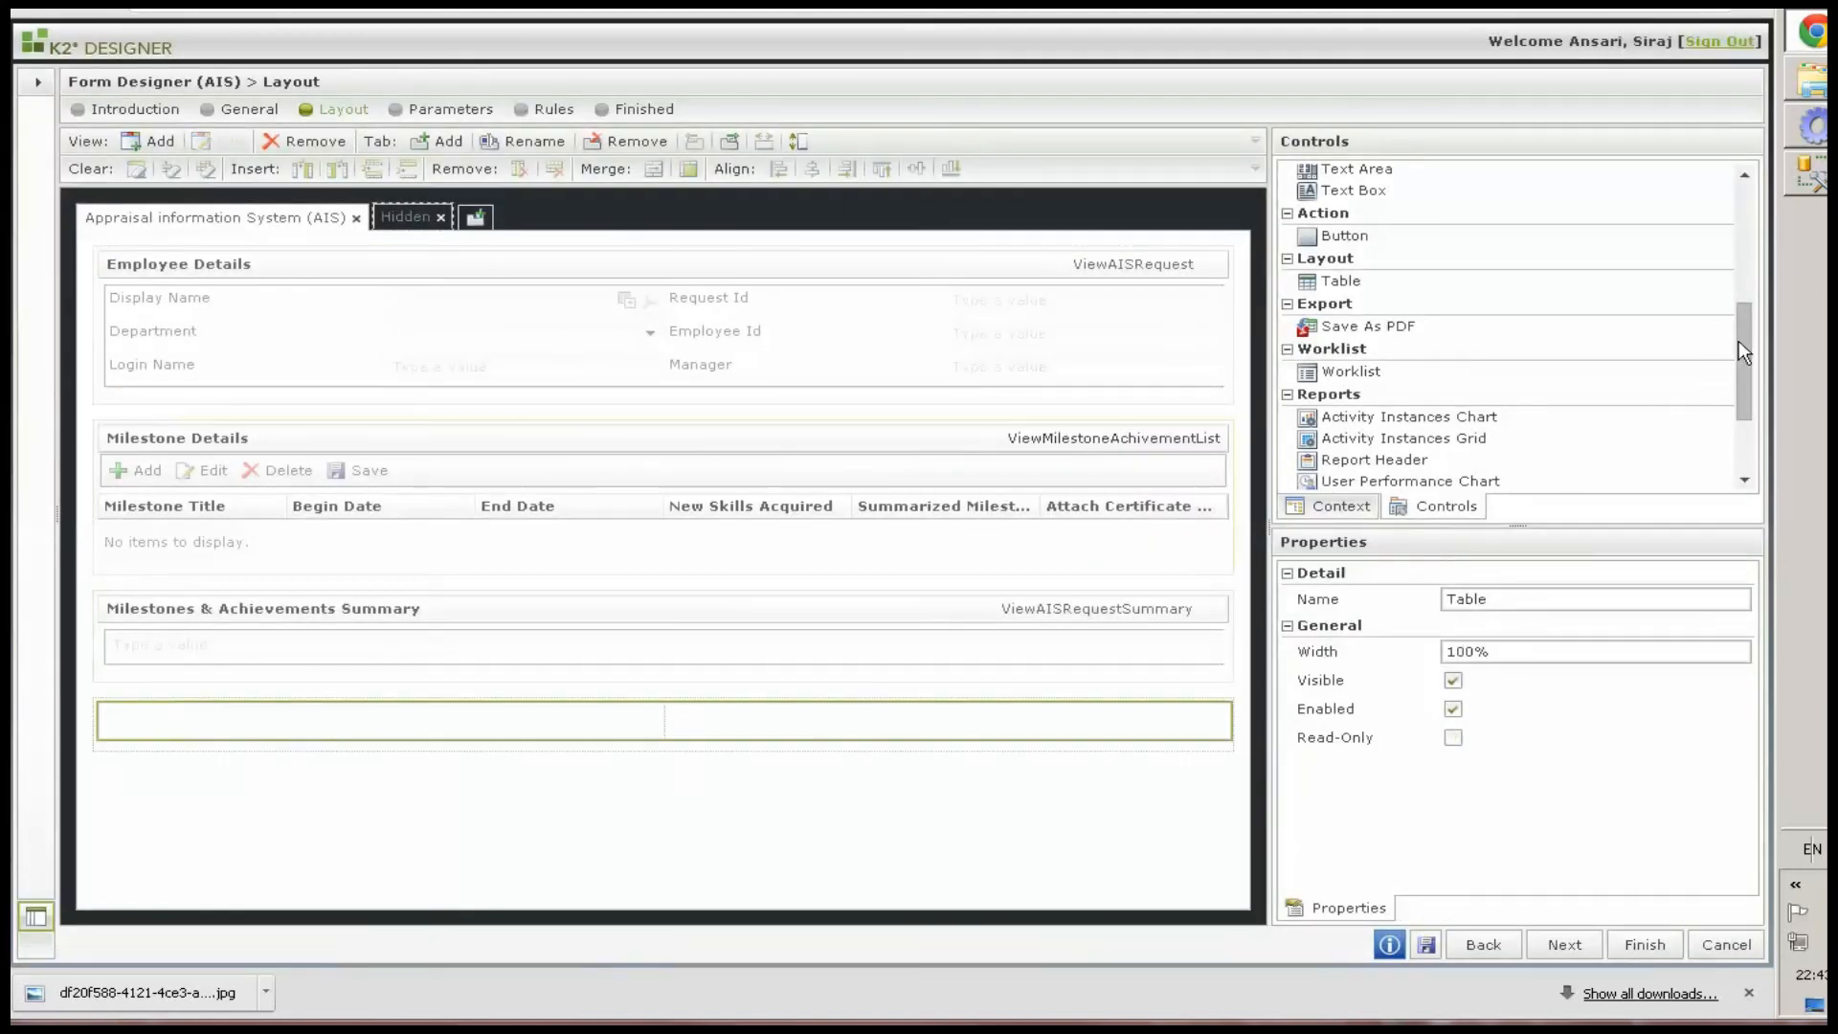
Add a button named bntSubmit with text Submit to the table's second cell and right-align it
{"action": "left_click_drag", "start_coordinate": [1340, 237], "coordinate": [858, 809]}
{"action": "left_click", "coordinate": [723, 720]}
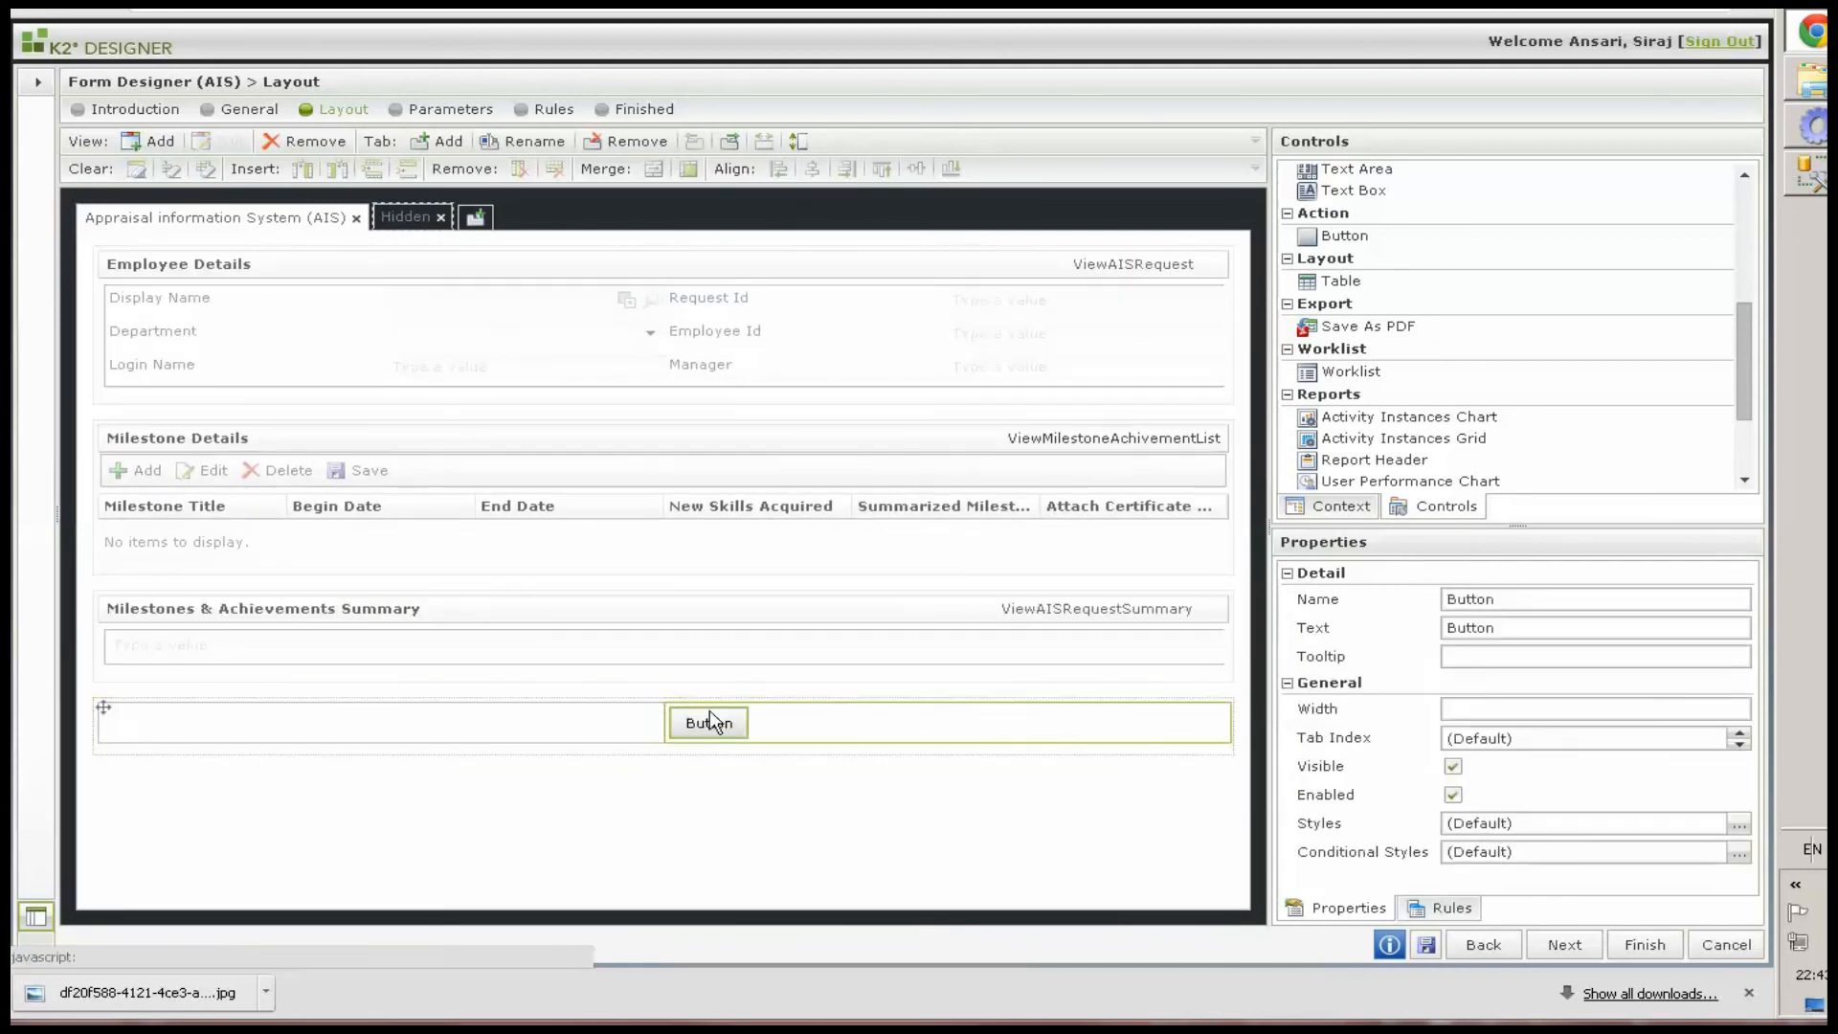
{"action": "double_click", "coordinate": [1525, 599]}
{"action": "type", "text": "b"}
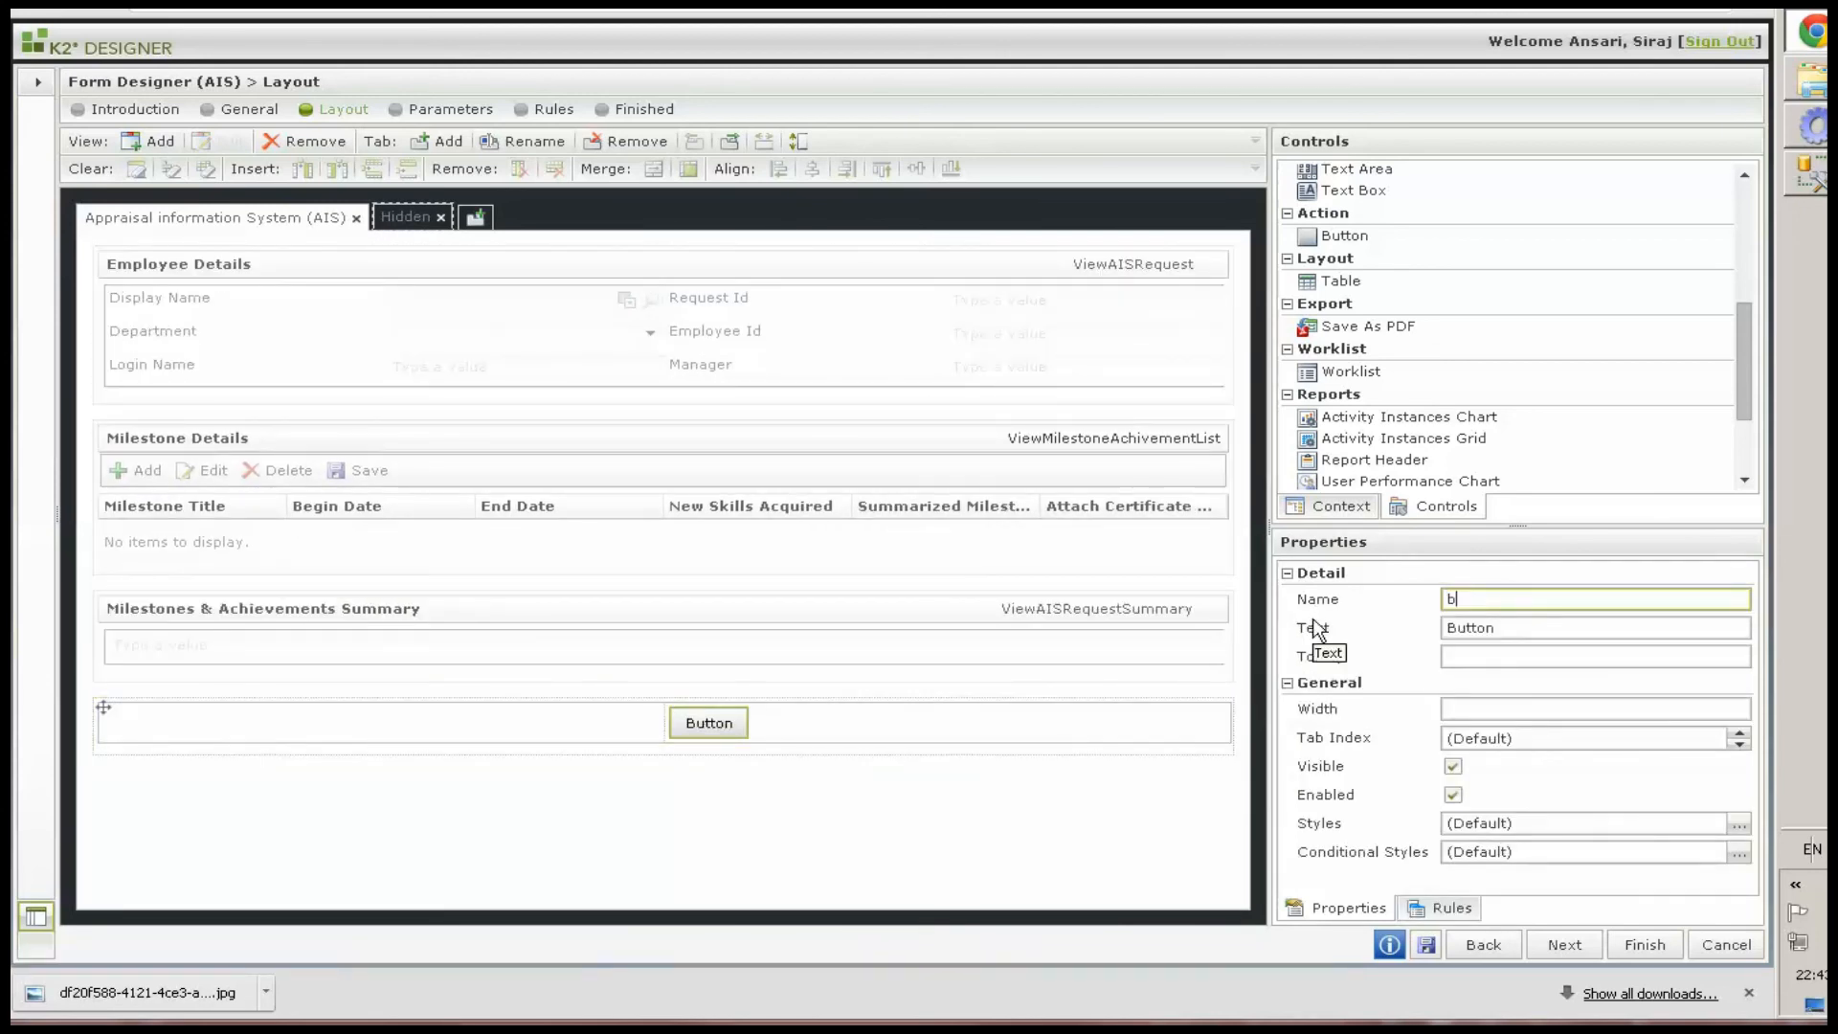
{"action": "type", "text": "ntSubmit"}
{"action": "key", "text": "ctrl+a"}
{"action": "key", "text": "ctrl+c"}
{"action": "key", "text": "Tab"}
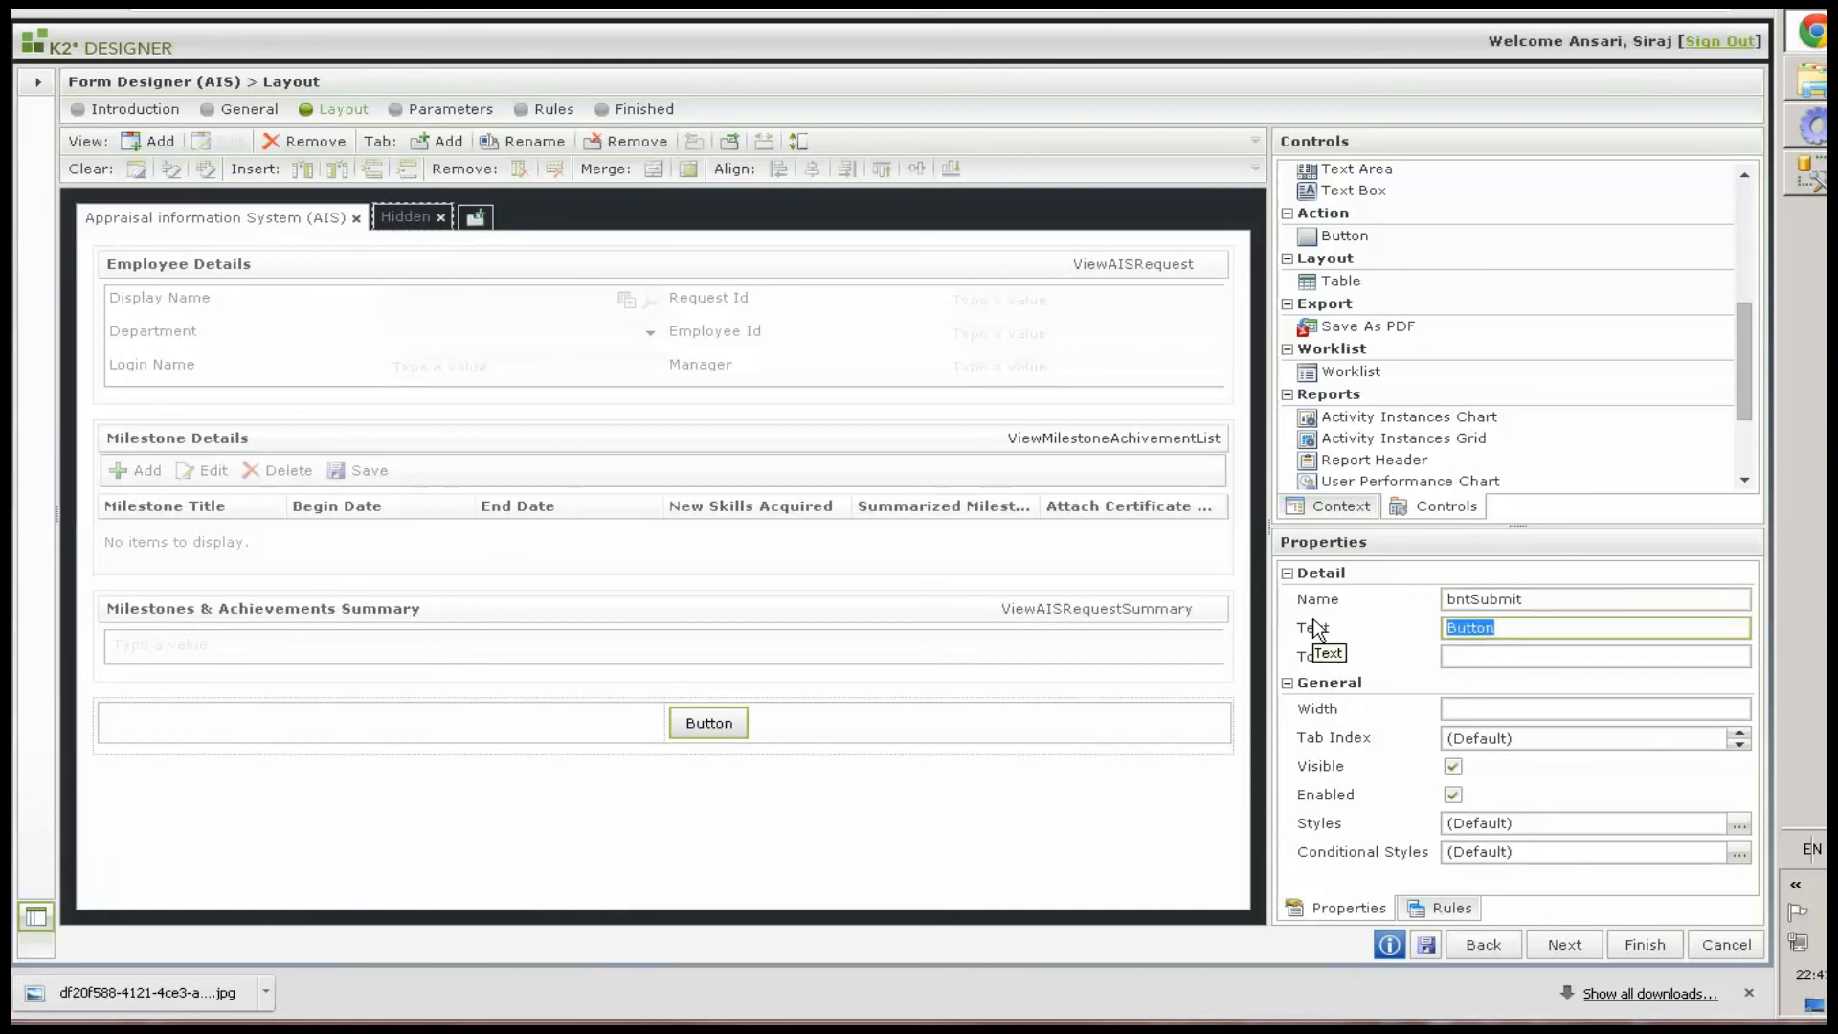
{"action": "key", "text": "ctrl+v"}
{"action": "key", "text": "Home"}
{"action": "key", "text": "Delete"}
{"action": "key", "text": "Delete"}
{"action": "key", "text": "Delete"}
{"action": "key", "text": "Delete"}
{"action": "type", "text": "S"}
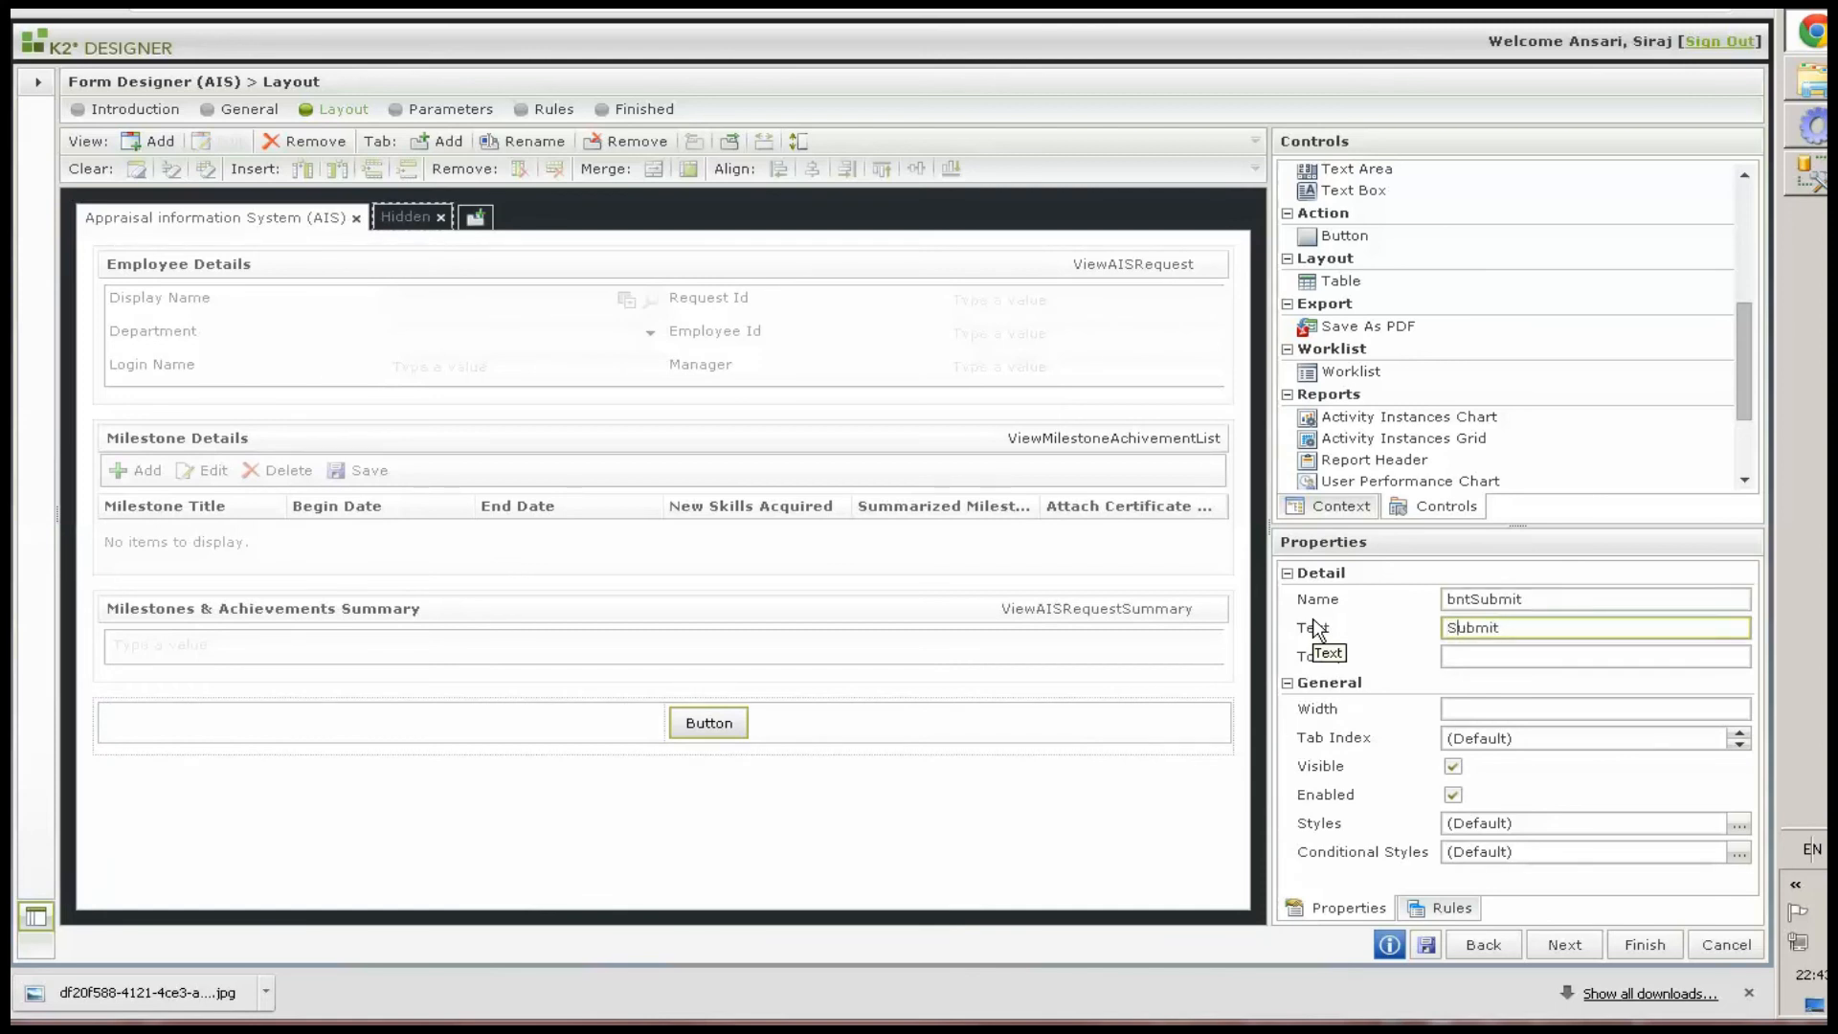
{"action": "left_click", "coordinate": [1027, 735]}
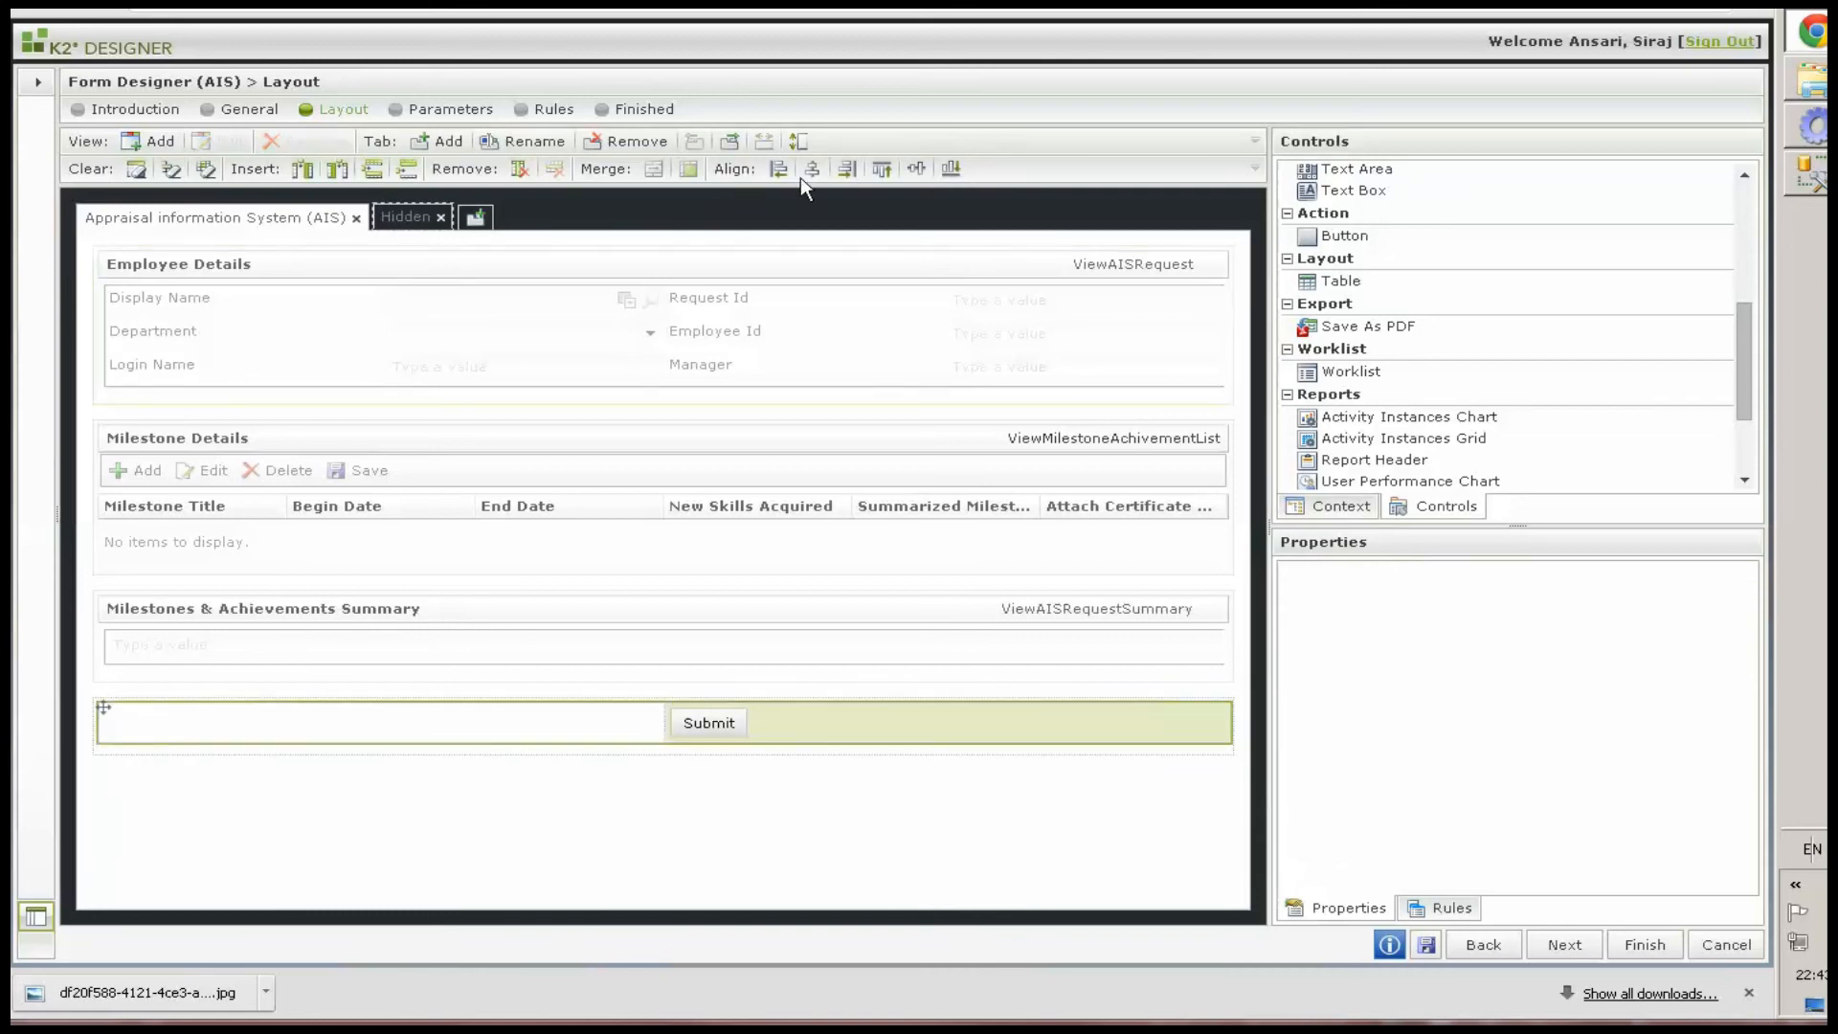
{"action": "left_click", "coordinate": [847, 172]}
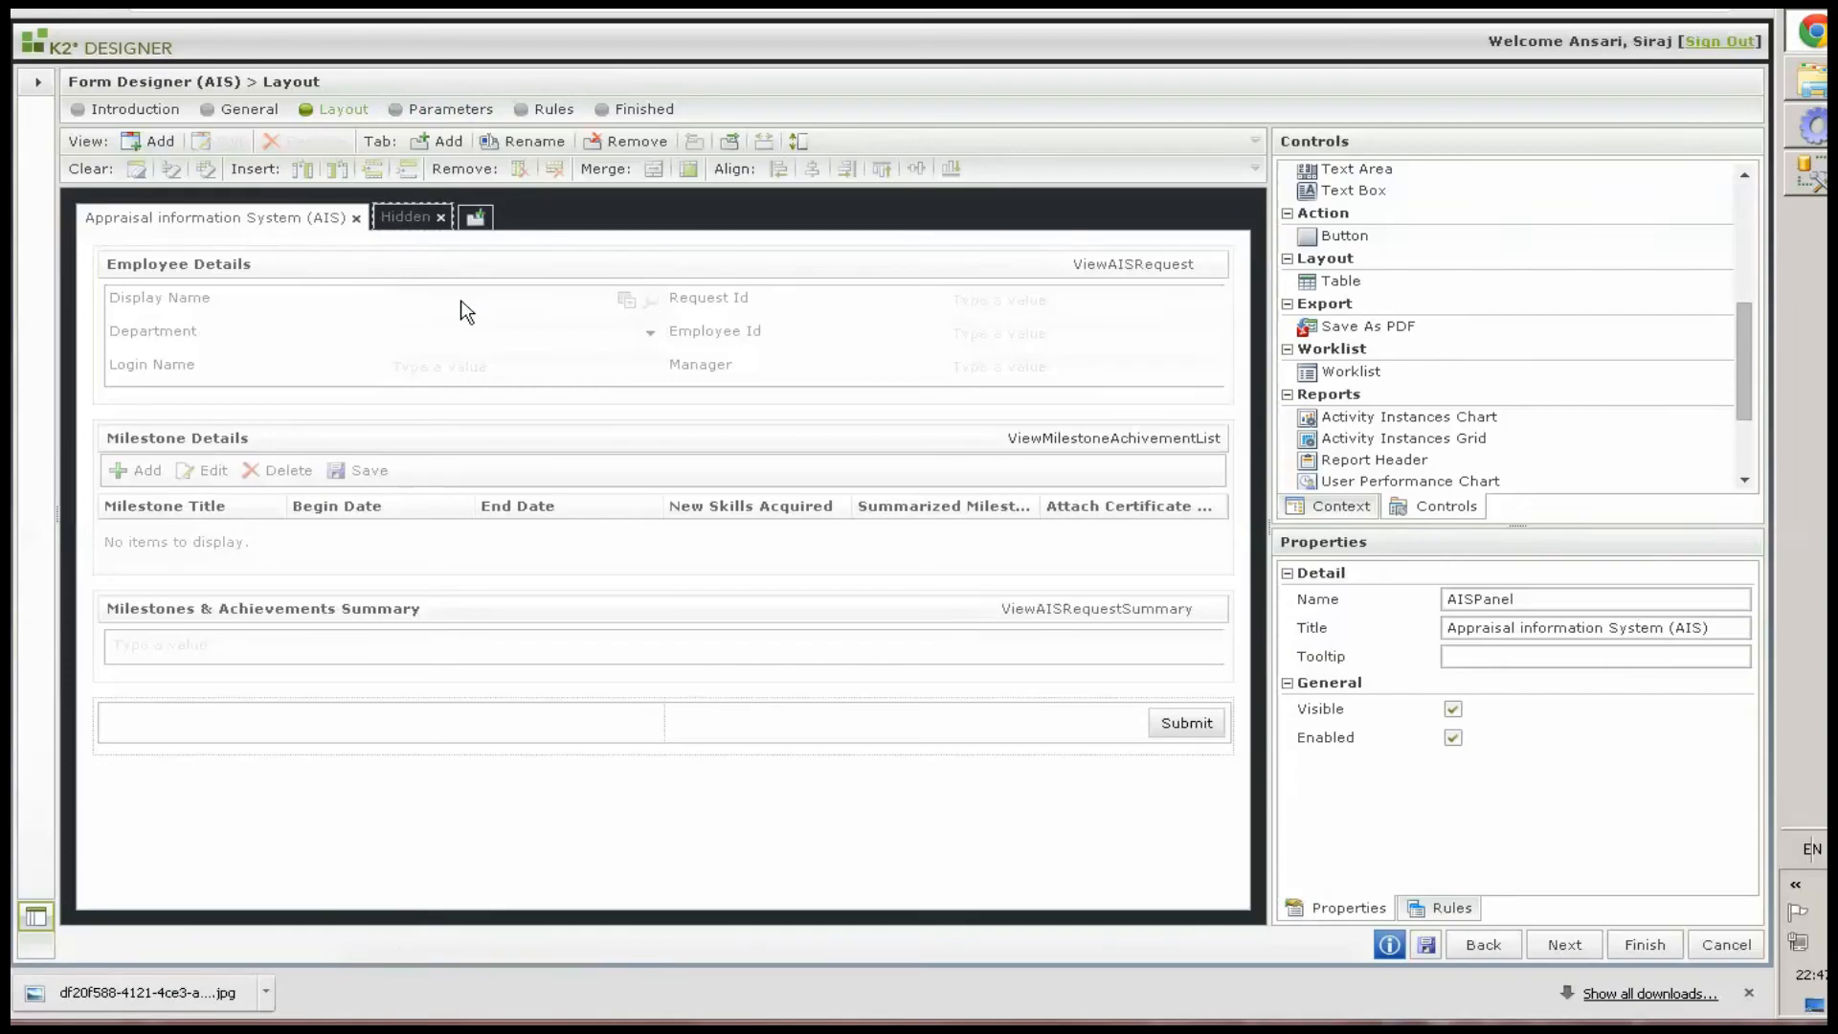
On the Hidden tab, insert a table with 2 columns and 4 rows
{"action": "left_click", "coordinate": [412, 223]}
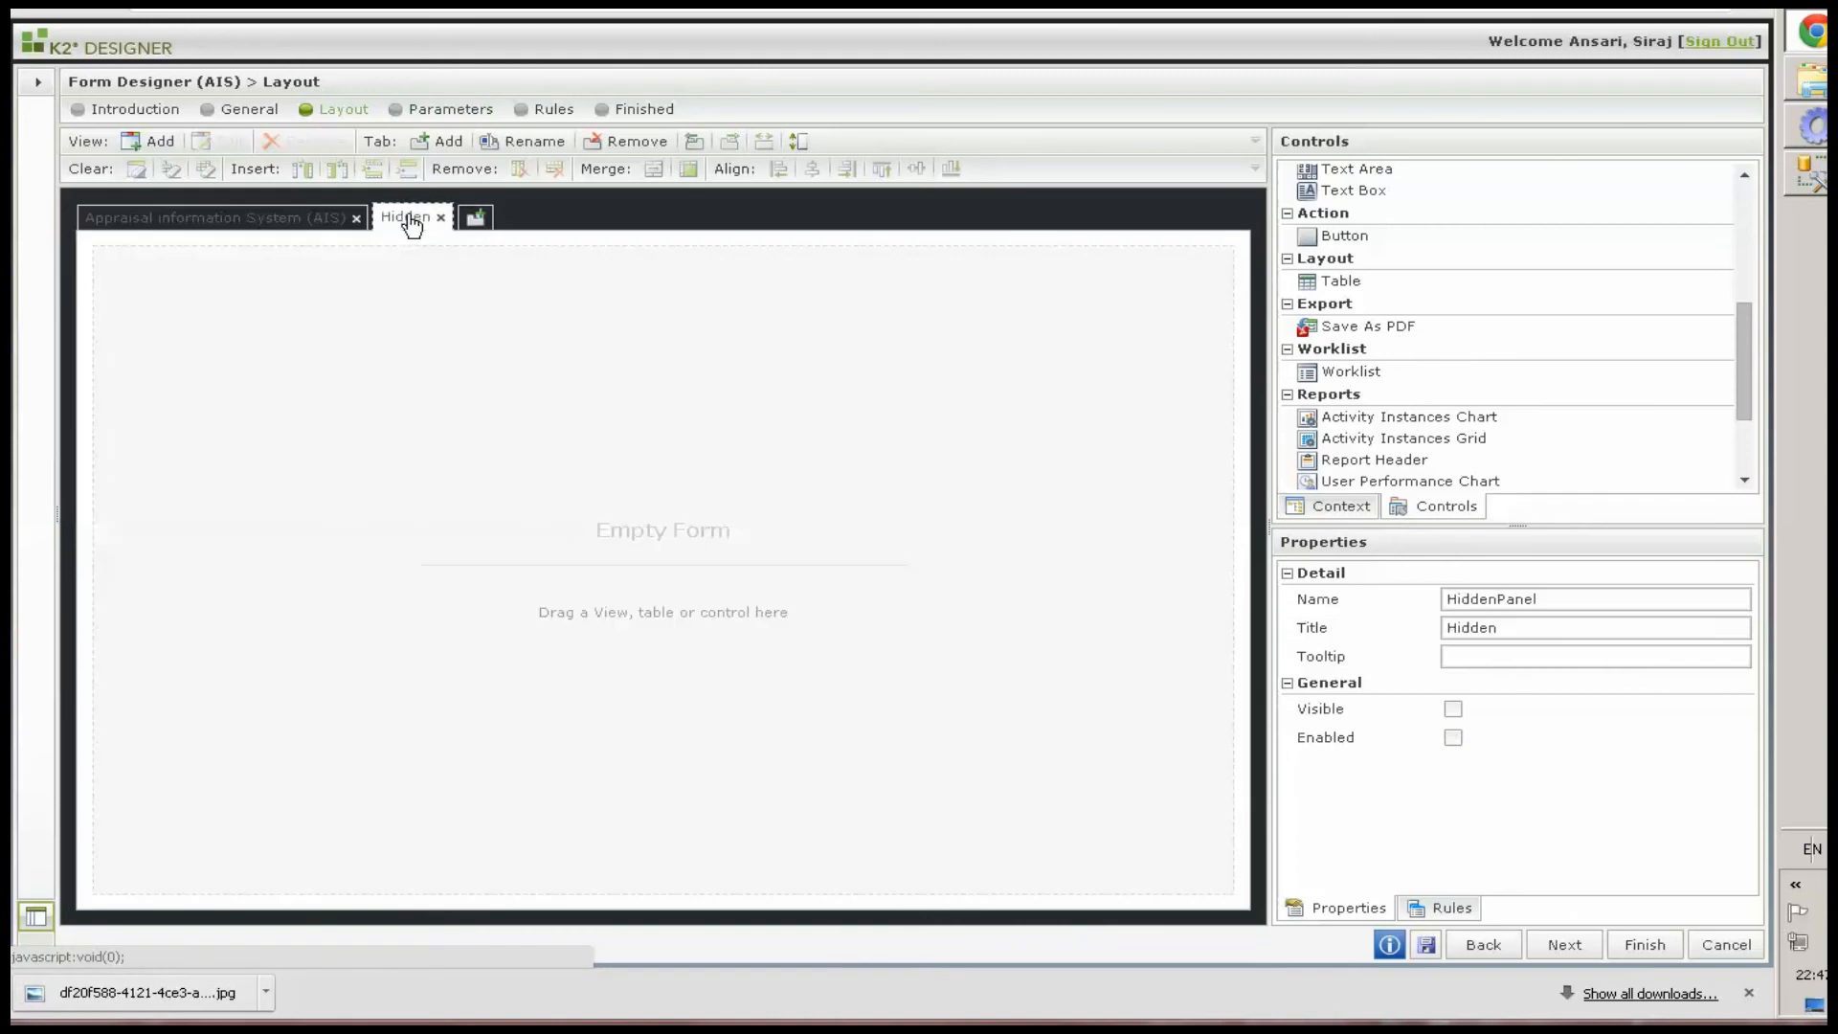
{"action": "left_click_drag", "start_coordinate": [1343, 285], "coordinate": [418, 353]}
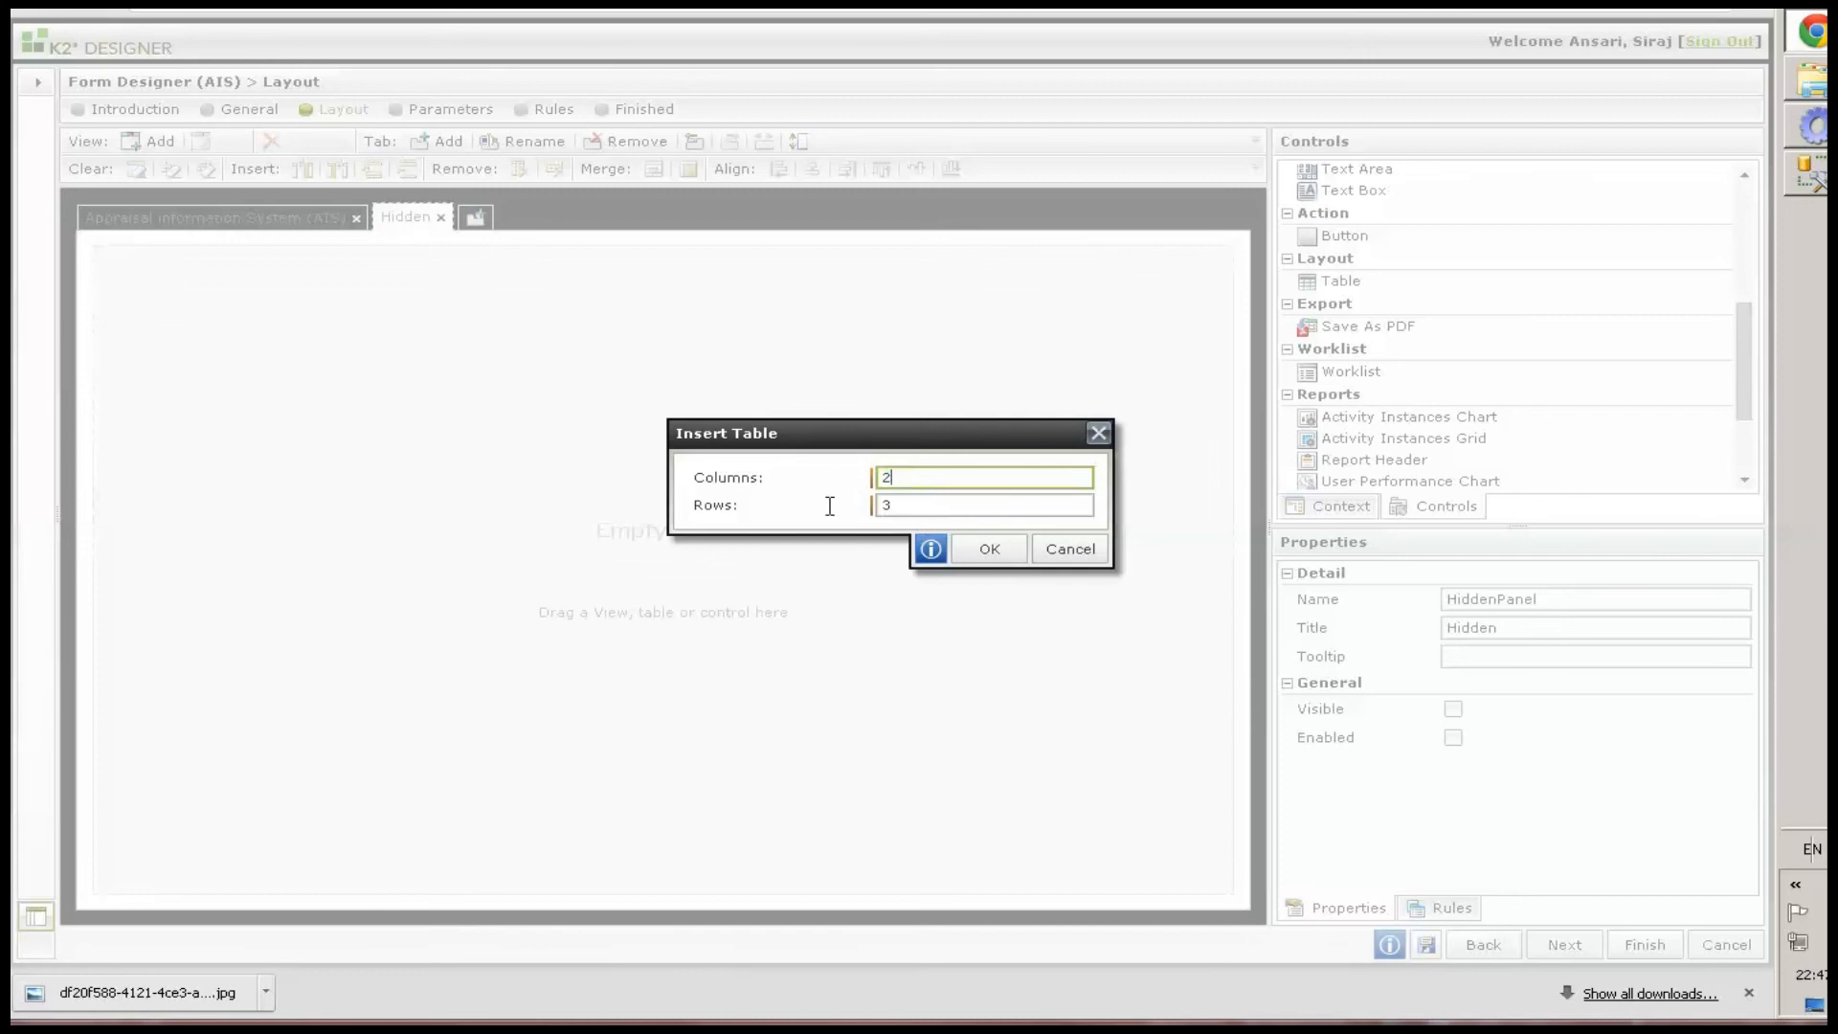
{"action": "type", "text": "2"}
{"action": "key", "text": "Tab"}
{"action": "type", "text": "4"}
{"action": "left_click", "coordinate": [991, 549]}
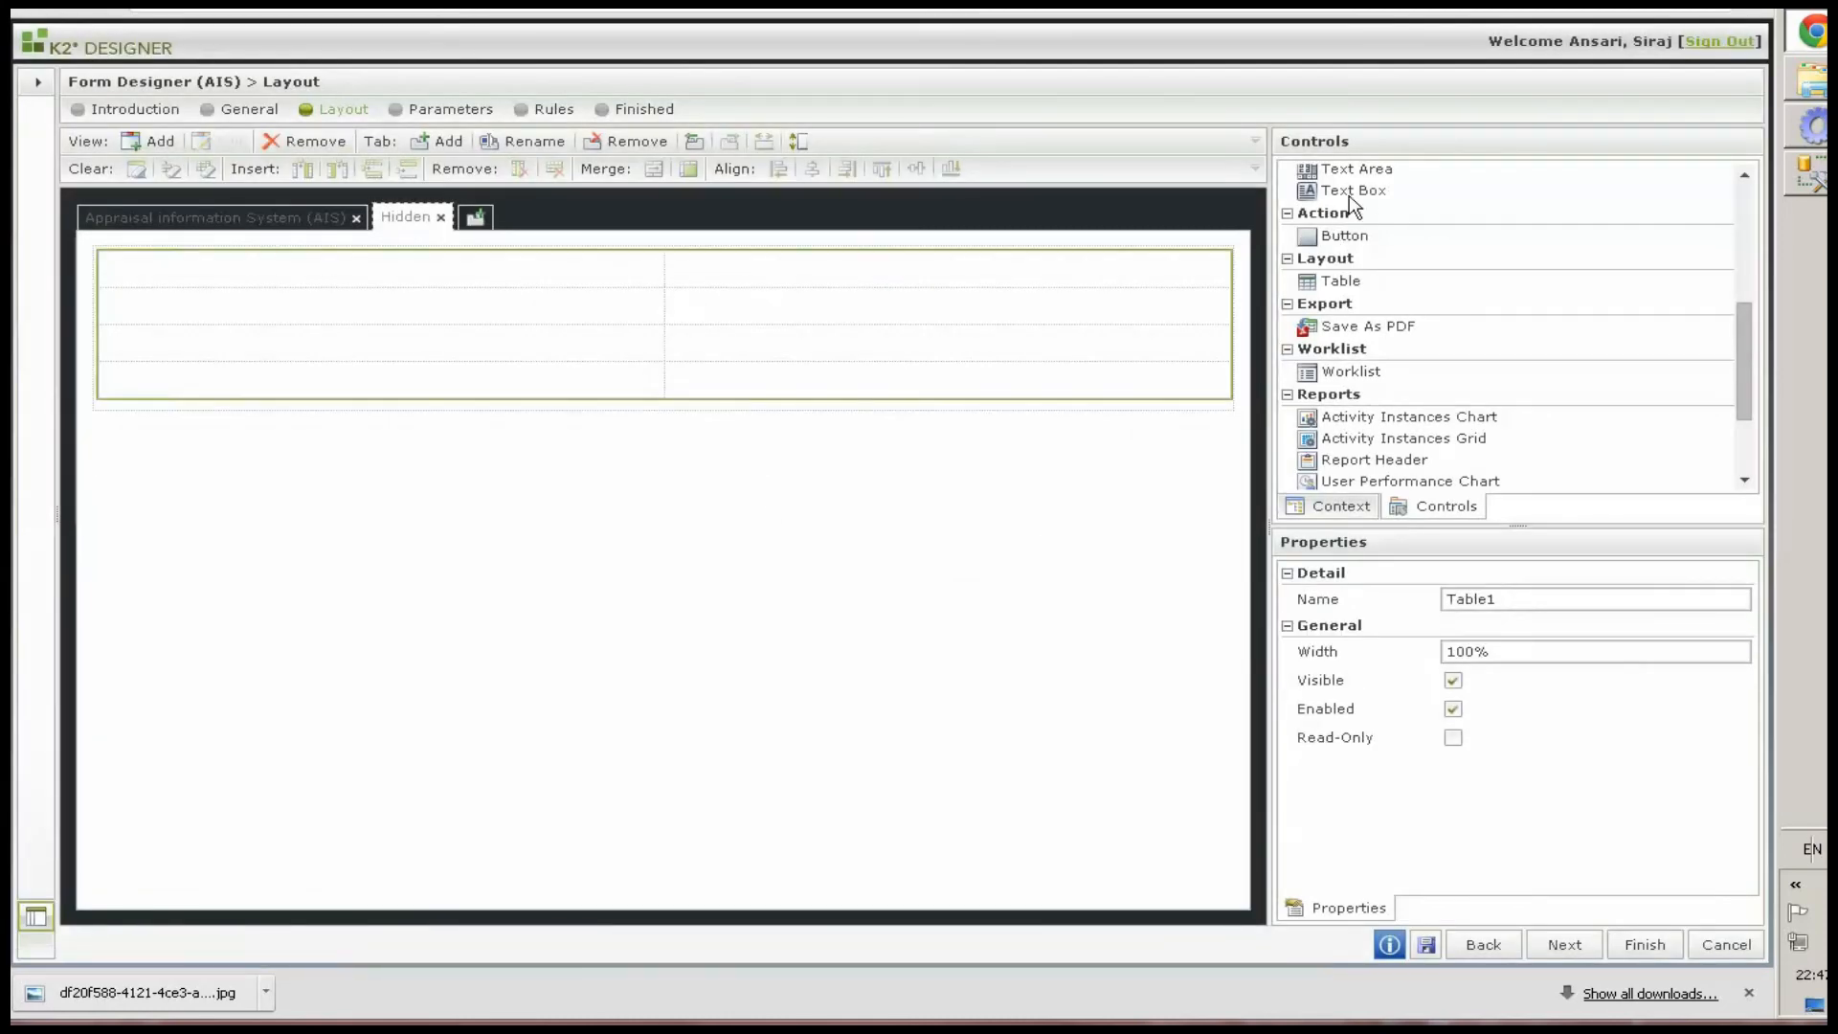
Add text boxes to the first two rows of the right column, named txtIsExecute and txtHasMilestoneItems
{"action": "left_click_drag", "start_coordinate": [1305, 192], "coordinate": [705, 307]}
{"action": "left_click_drag", "start_coordinate": [1353, 192], "coordinate": [708, 356]}
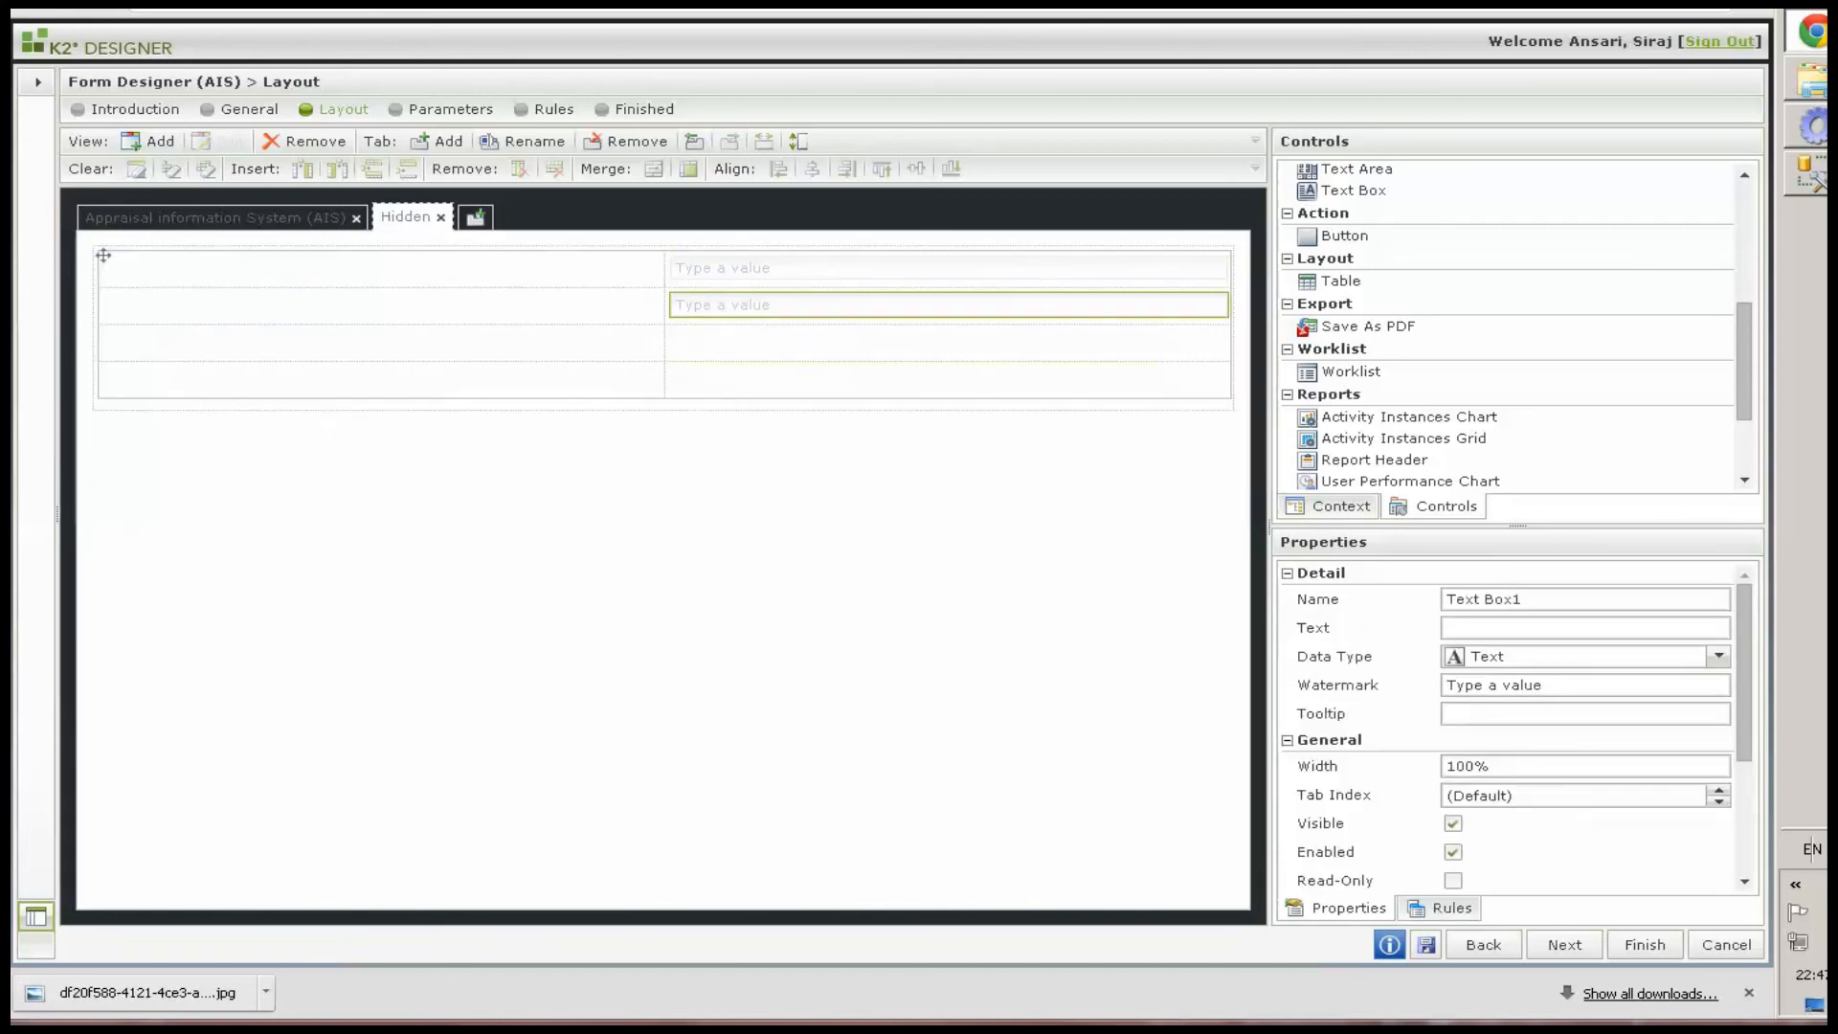
{"action": "left_click", "coordinate": [887, 262]}
{"action": "left_click_drag", "start_coordinate": [1568, 600], "coordinate": [1373, 629]}
{"action": "type", "text": "txtIsExecute"}
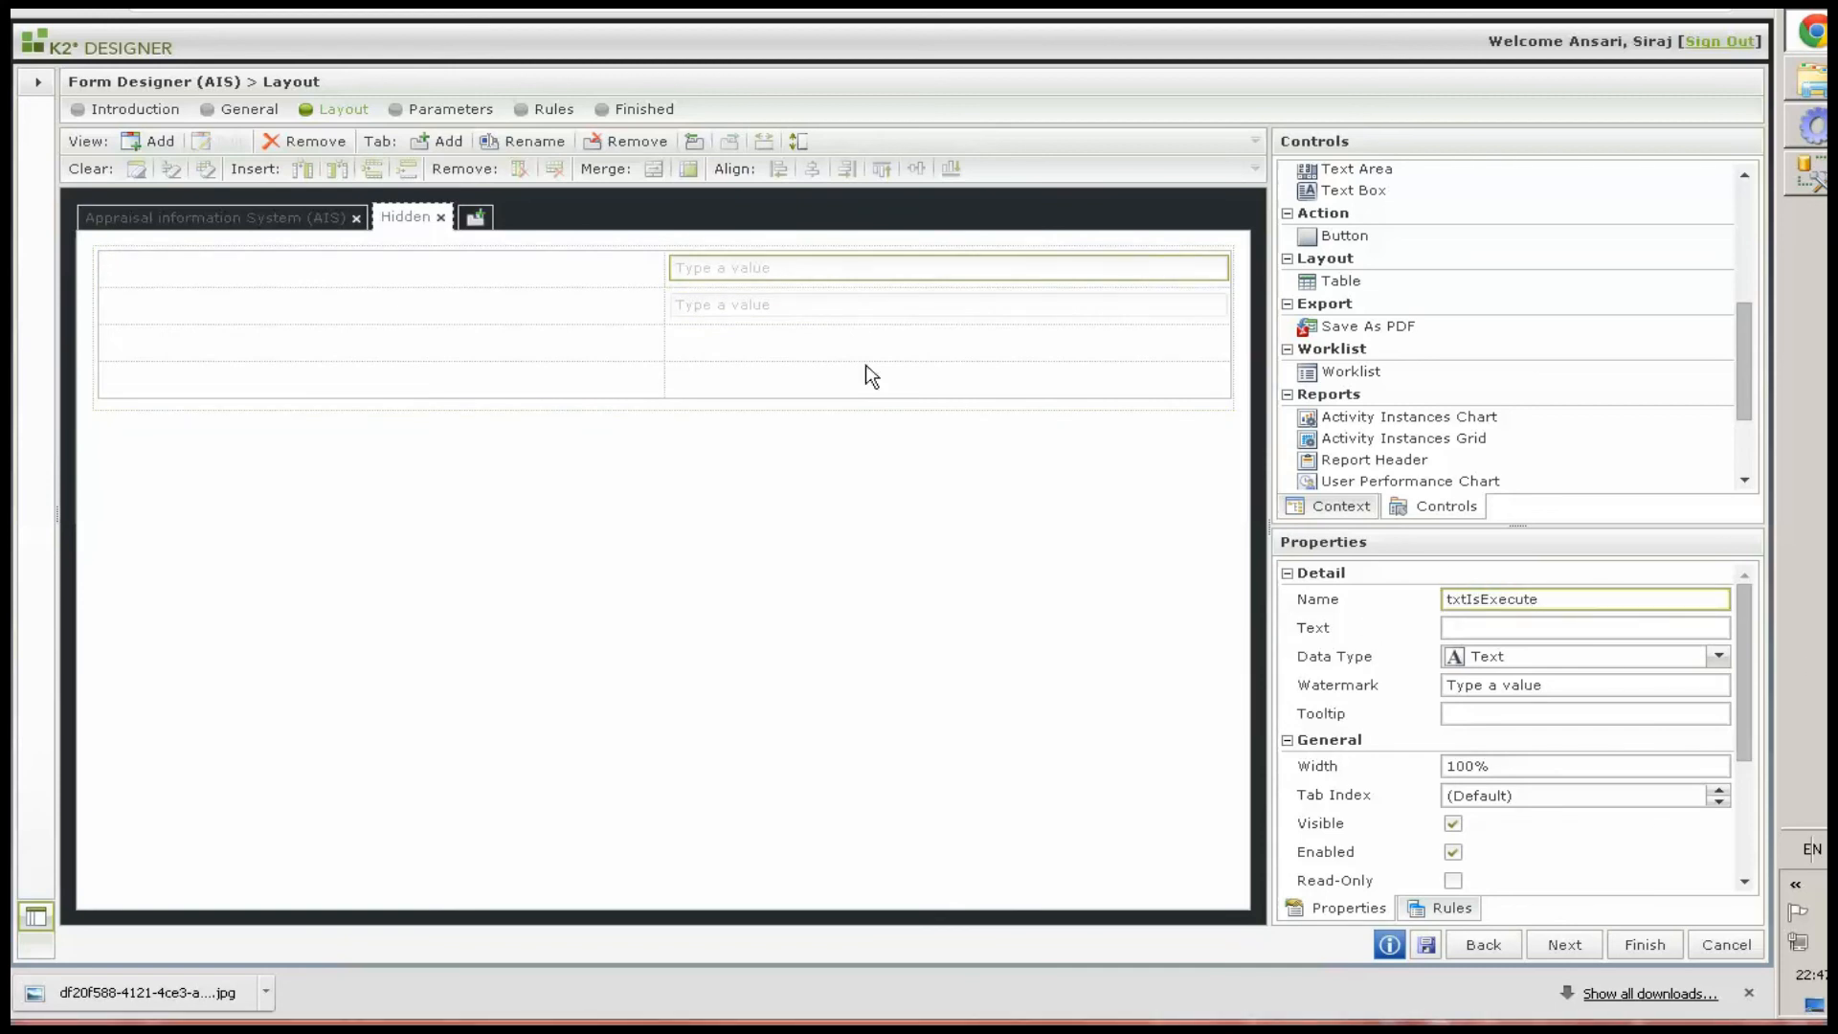
{"action": "left_click", "coordinate": [850, 302]}
{"action": "left_click_drag", "start_coordinate": [1579, 600], "coordinate": [1356, 614]}
{"action": "type", "text": "txtHasMilestoneItems"}
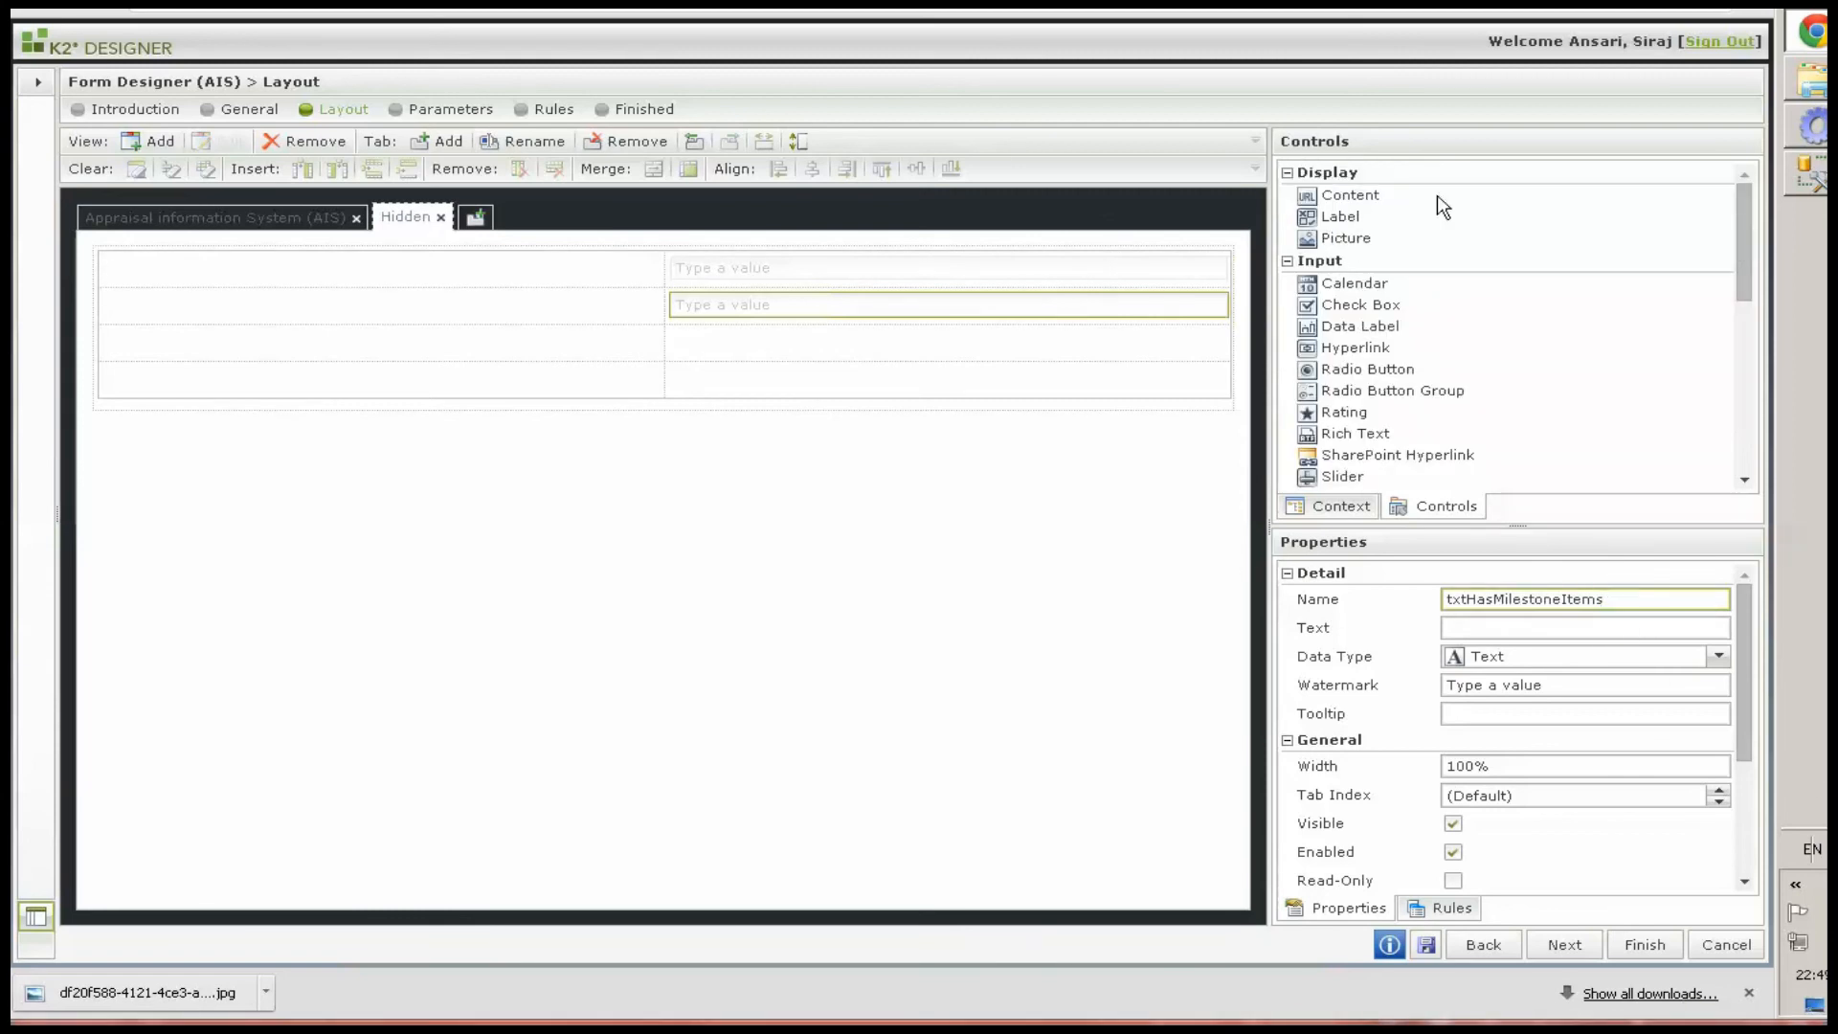
Add labels beside them reading "Suppress the Form SUBMIT if validation failed:" and "Check the list has at least one item :"
{"action": "left_click_drag", "start_coordinate": [1330, 226], "coordinate": [436, 313]}
{"action": "left_click_drag", "start_coordinate": [1351, 230], "coordinate": [262, 347]}
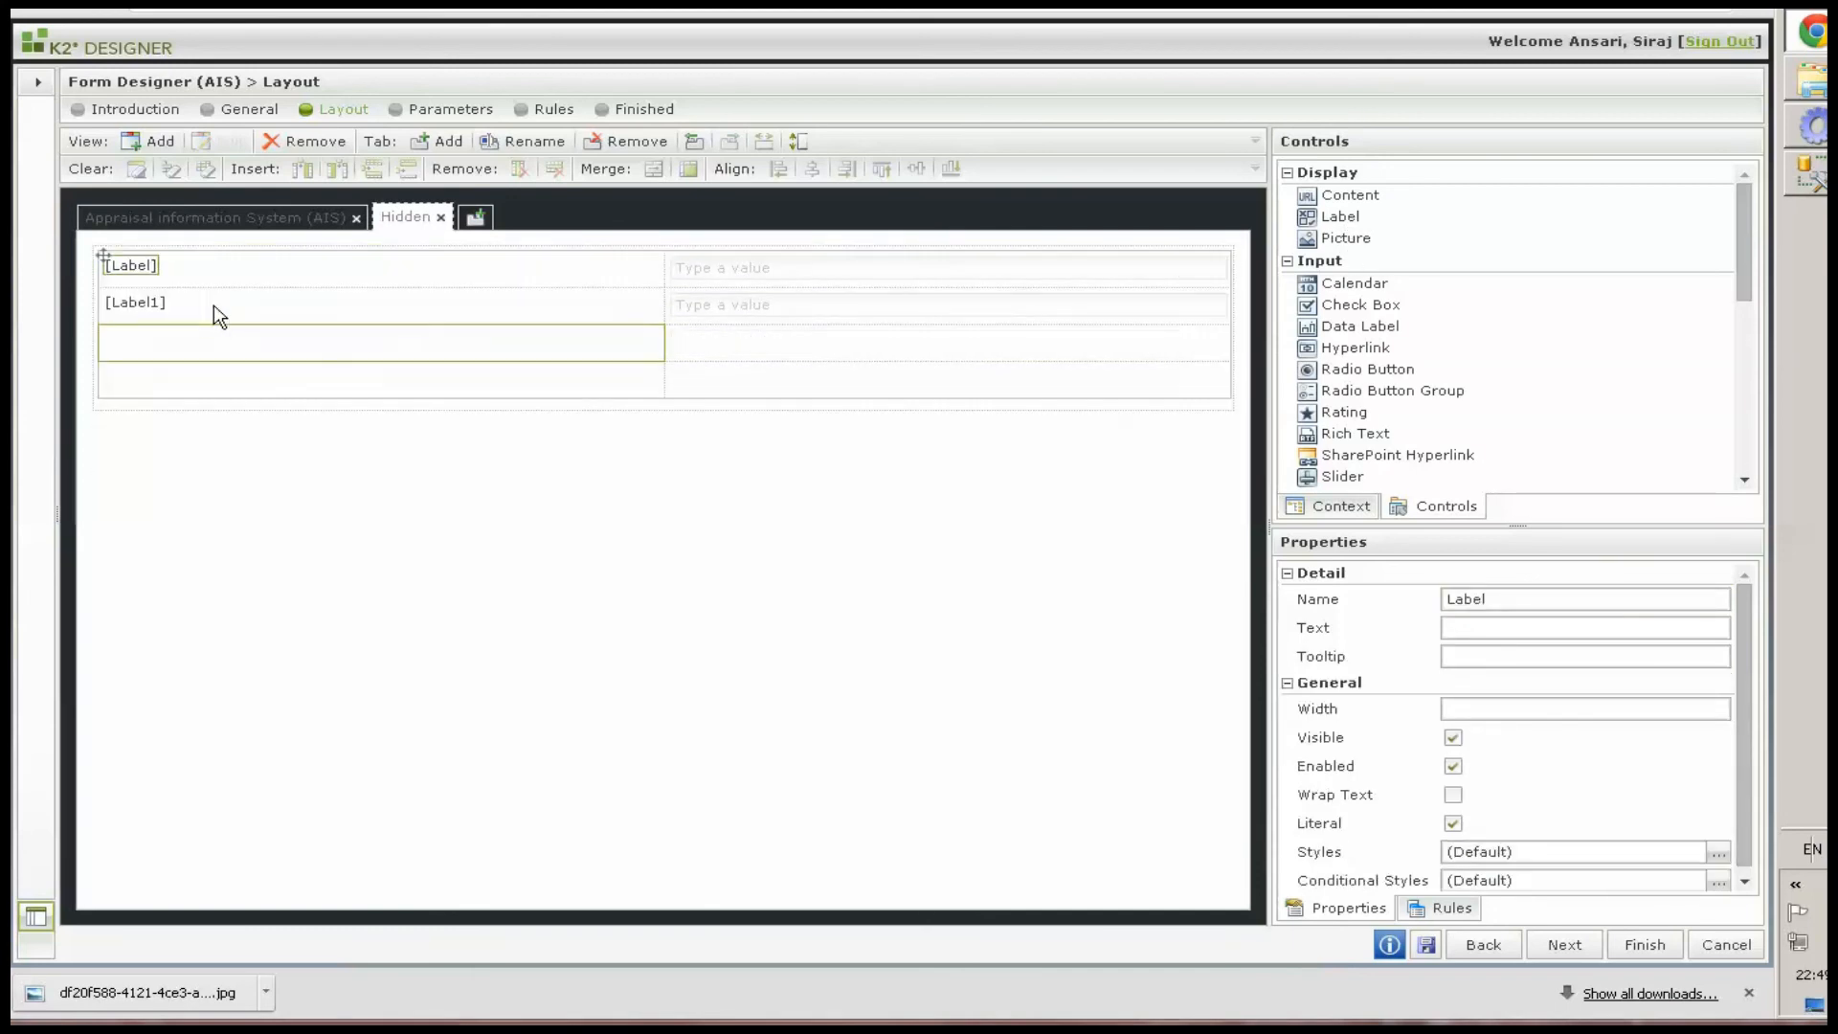
{"action": "left_click", "coordinate": [145, 268]}
{"action": "left_click", "coordinate": [1509, 630]}
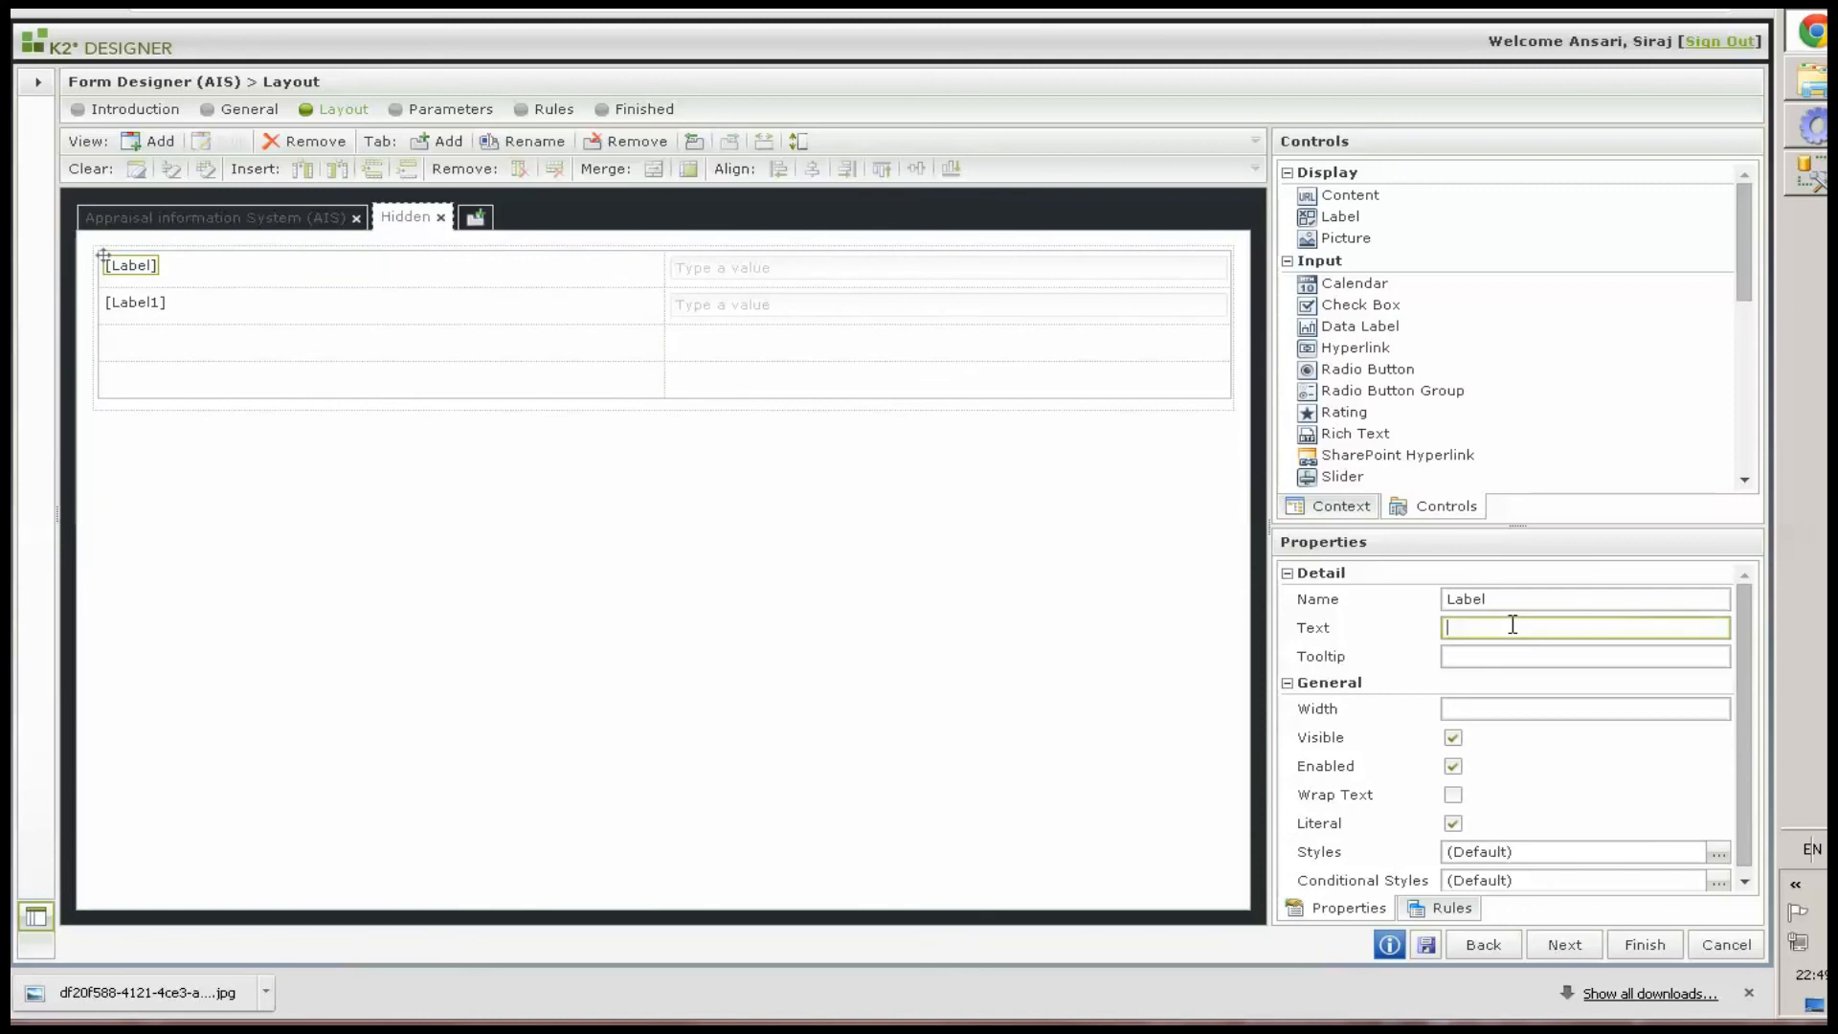
{"action": "key", "text": "ctrl+v"}
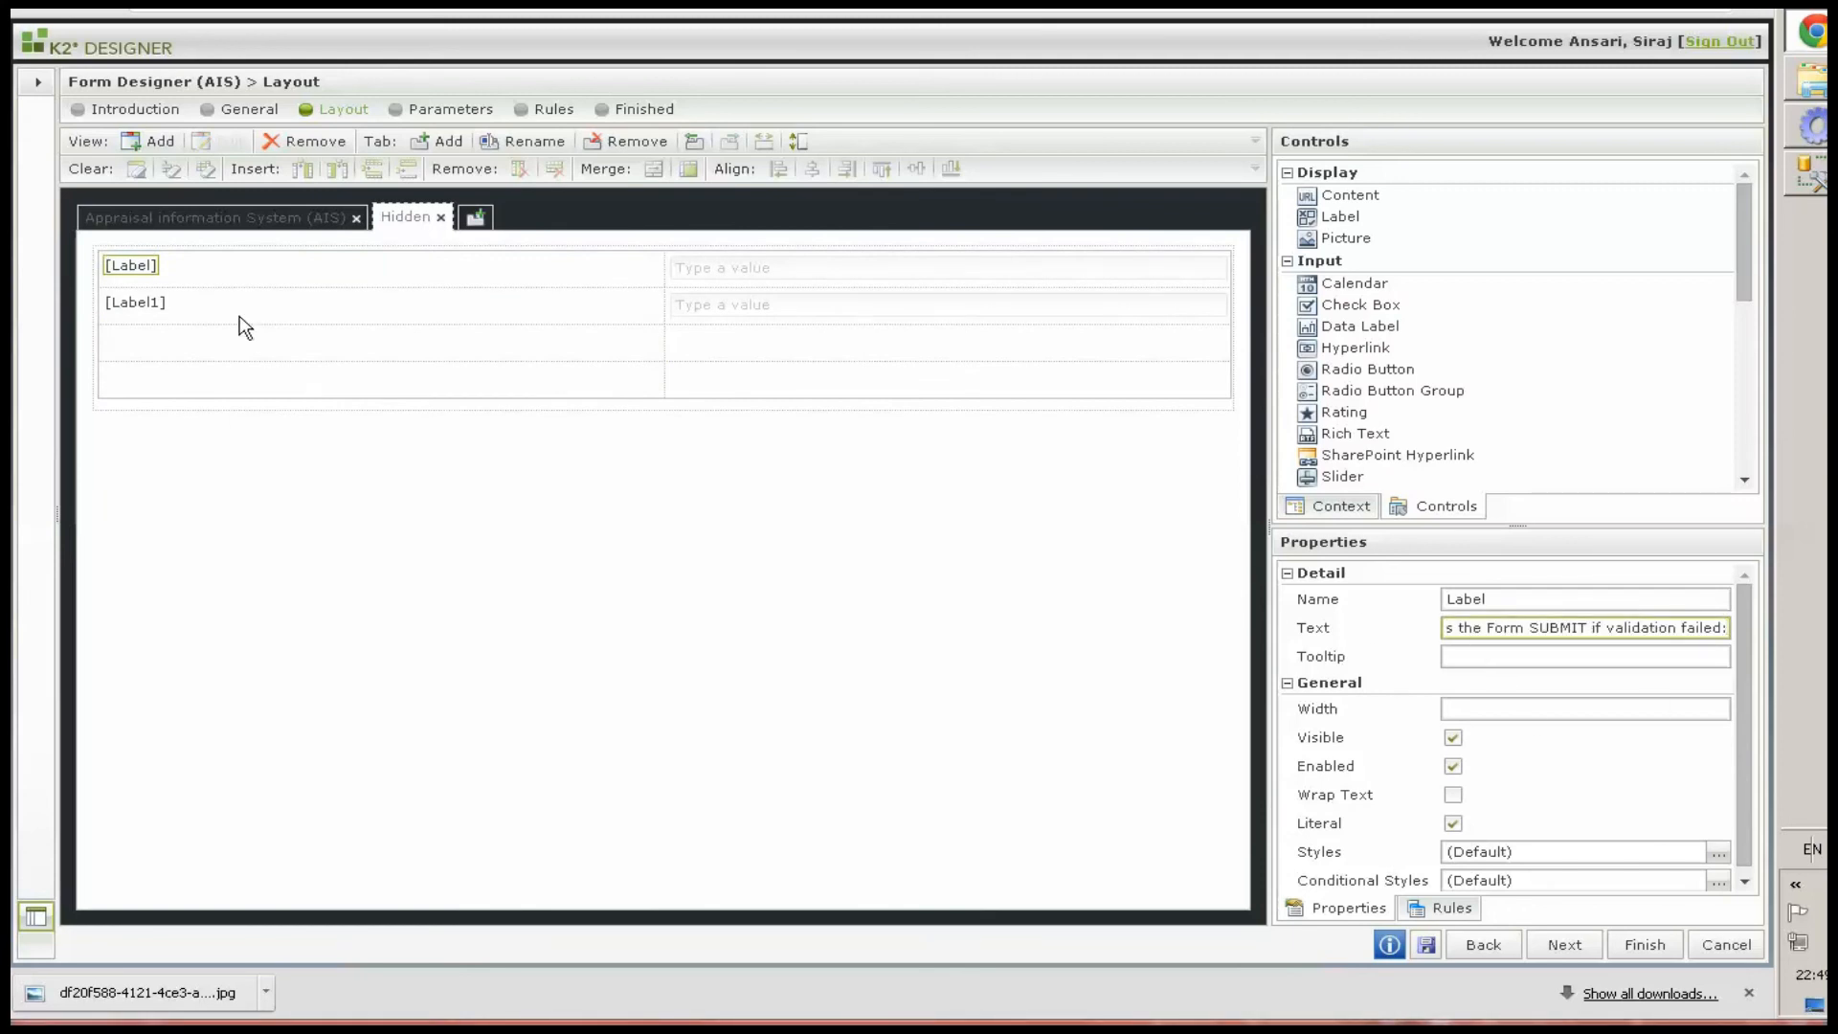
{"action": "left_click", "coordinate": [150, 299]}
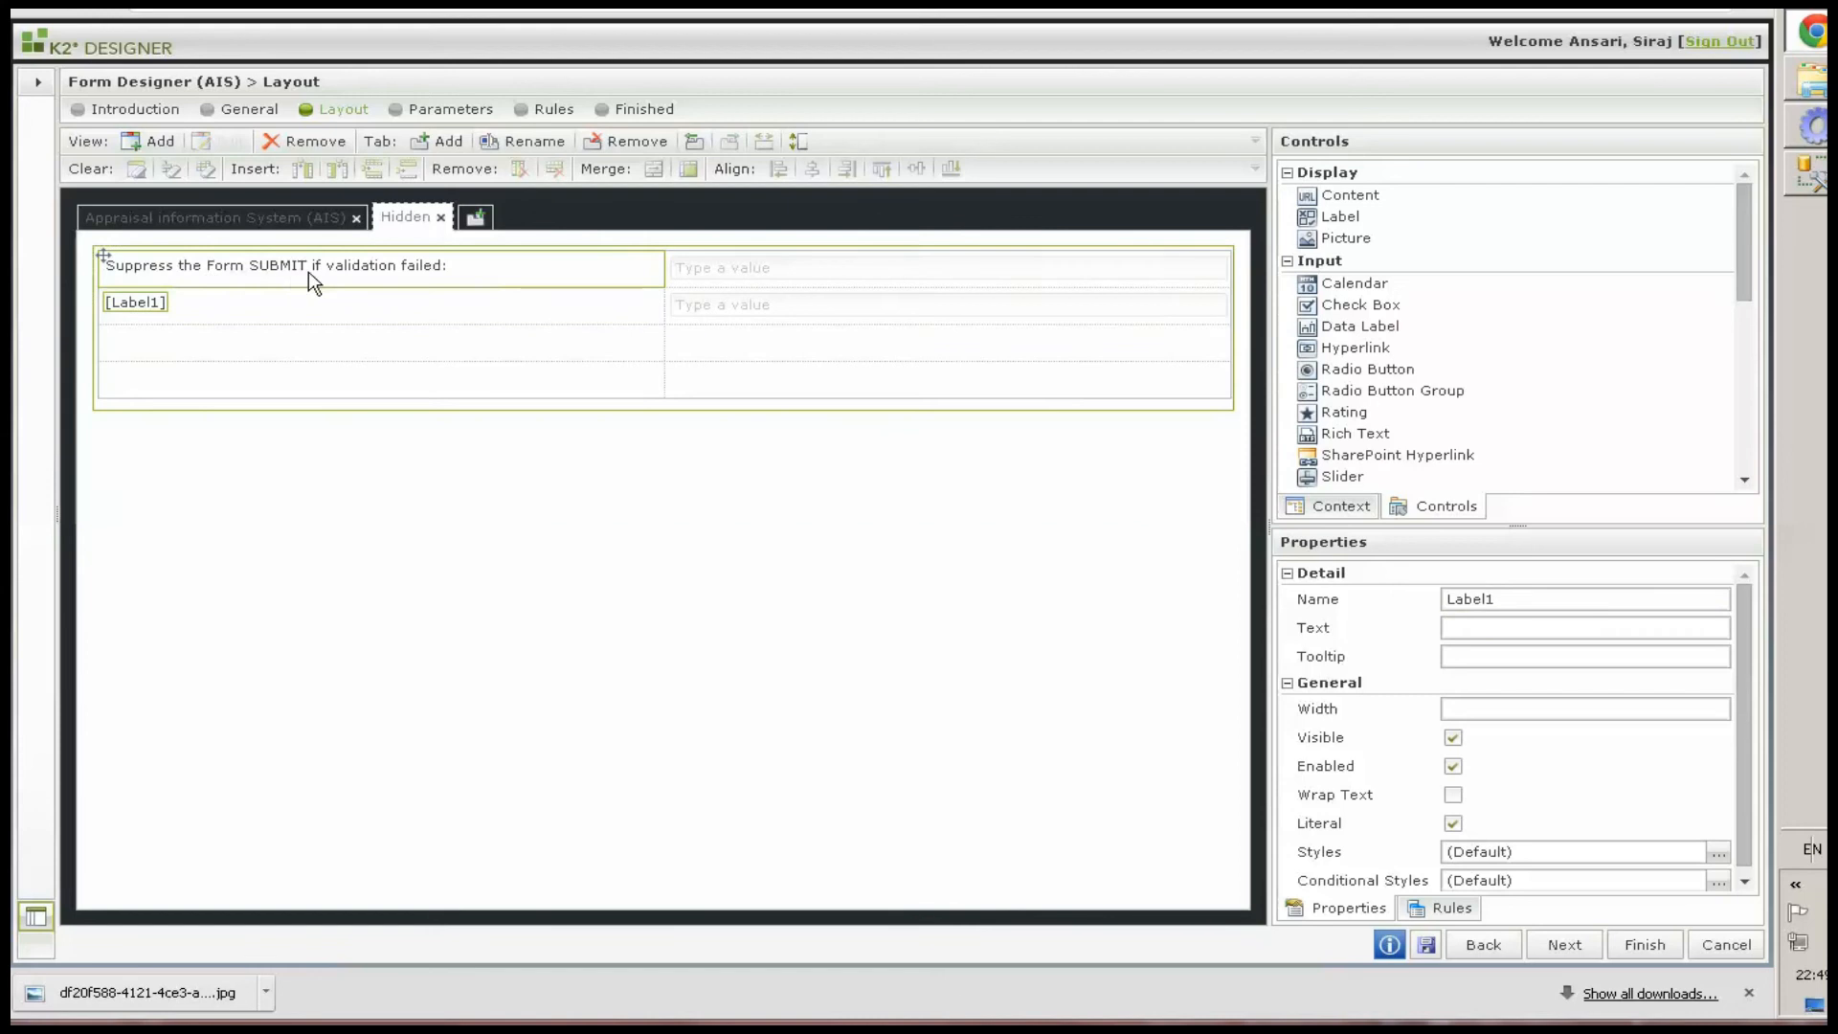
{"action": "left_click", "coordinate": [1491, 627]}
{"action": "type", "text": "Check the list has at least one item :"}
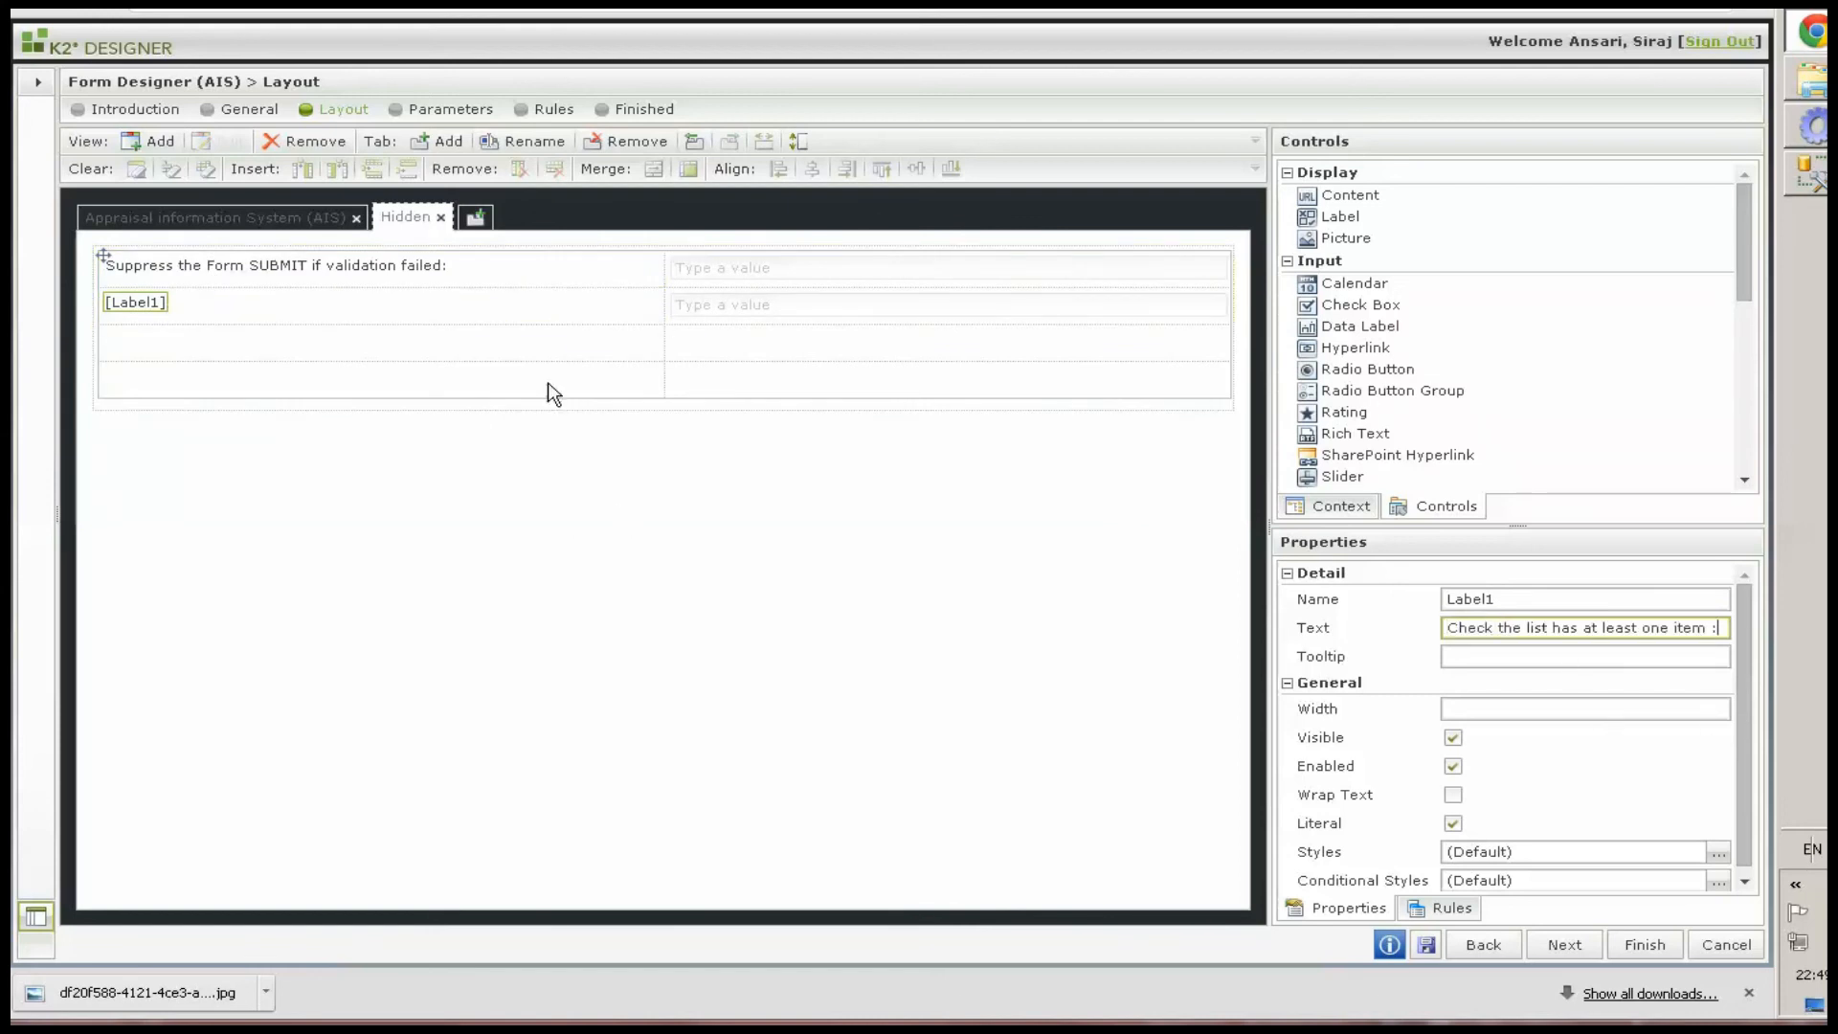
{"action": "left_click", "coordinate": [274, 268]}
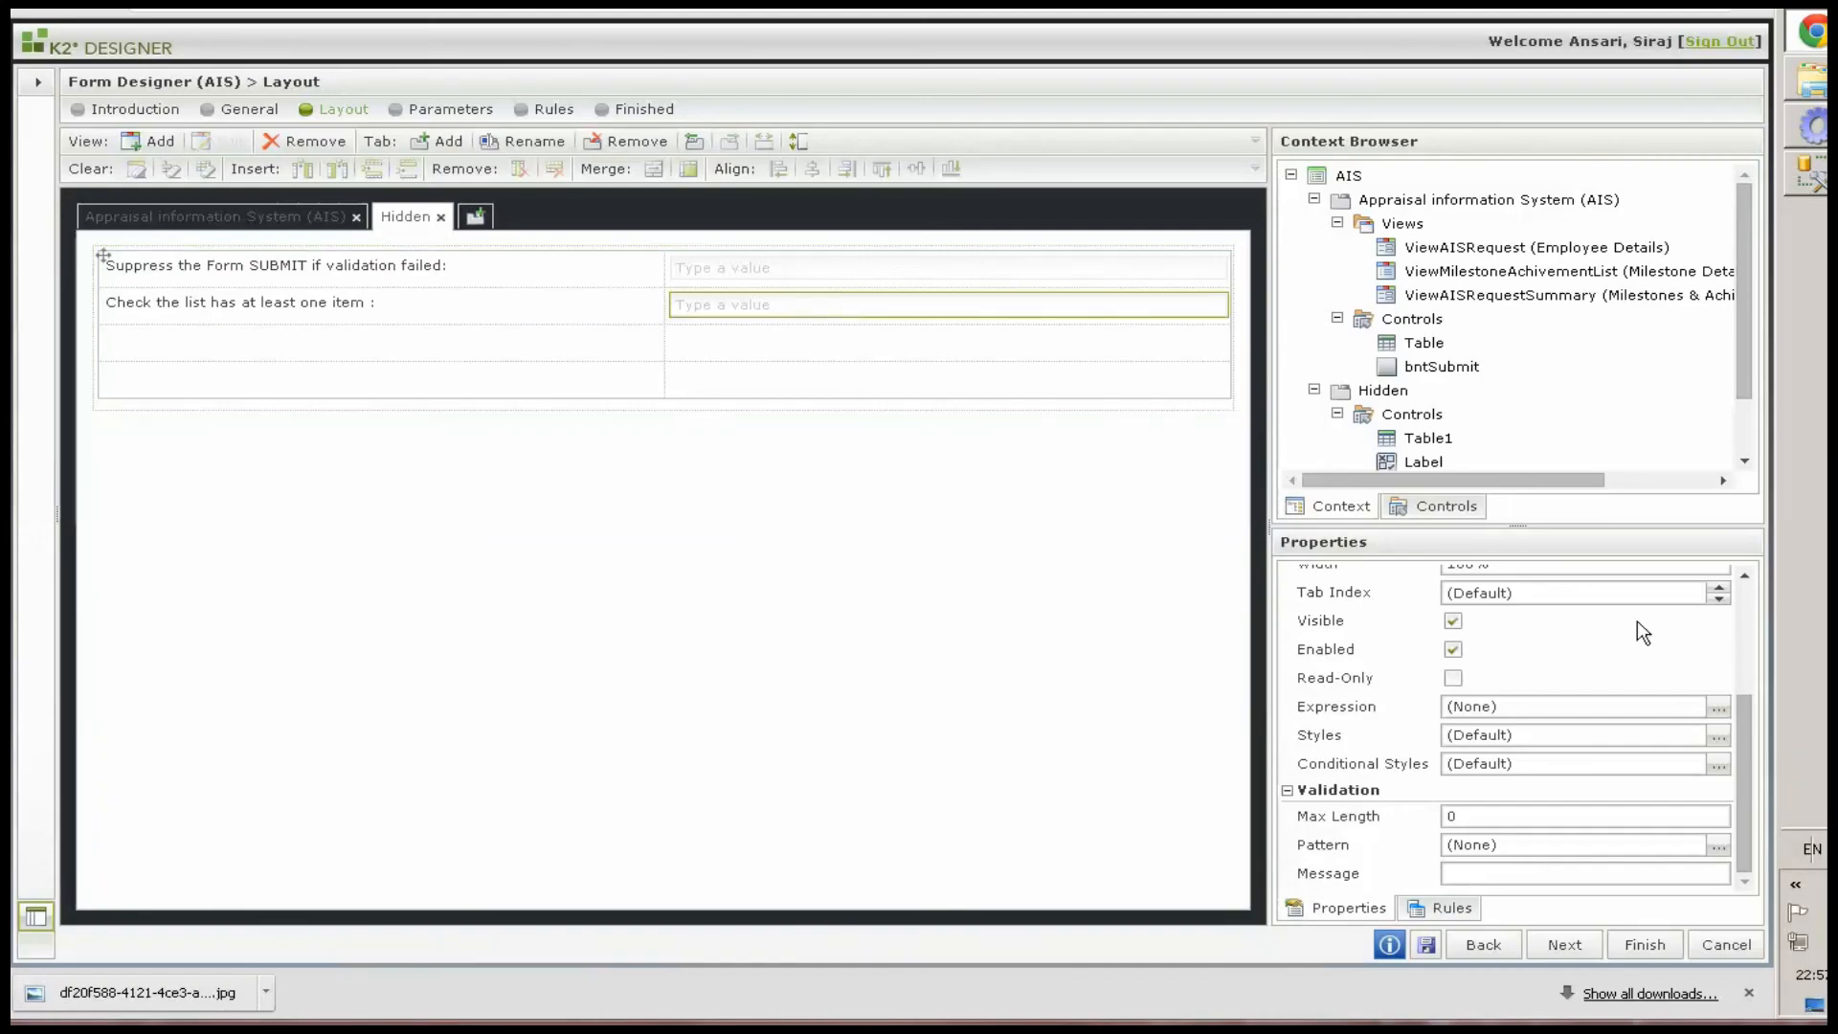
Add a new expression for the txtHasMilestoneItems control named ExpHasMilestoneItems
{"action": "mouse_move", "coordinate": [1747, 772]}
{"action": "left_mouse_down"}
{"action": "mouse_move", "coordinate": [1750, 673]}
{"action": "mouse_move", "coordinate": [1765, 776]}
{"action": "left_mouse_up"}
{"action": "left_click", "coordinate": [1720, 709]}
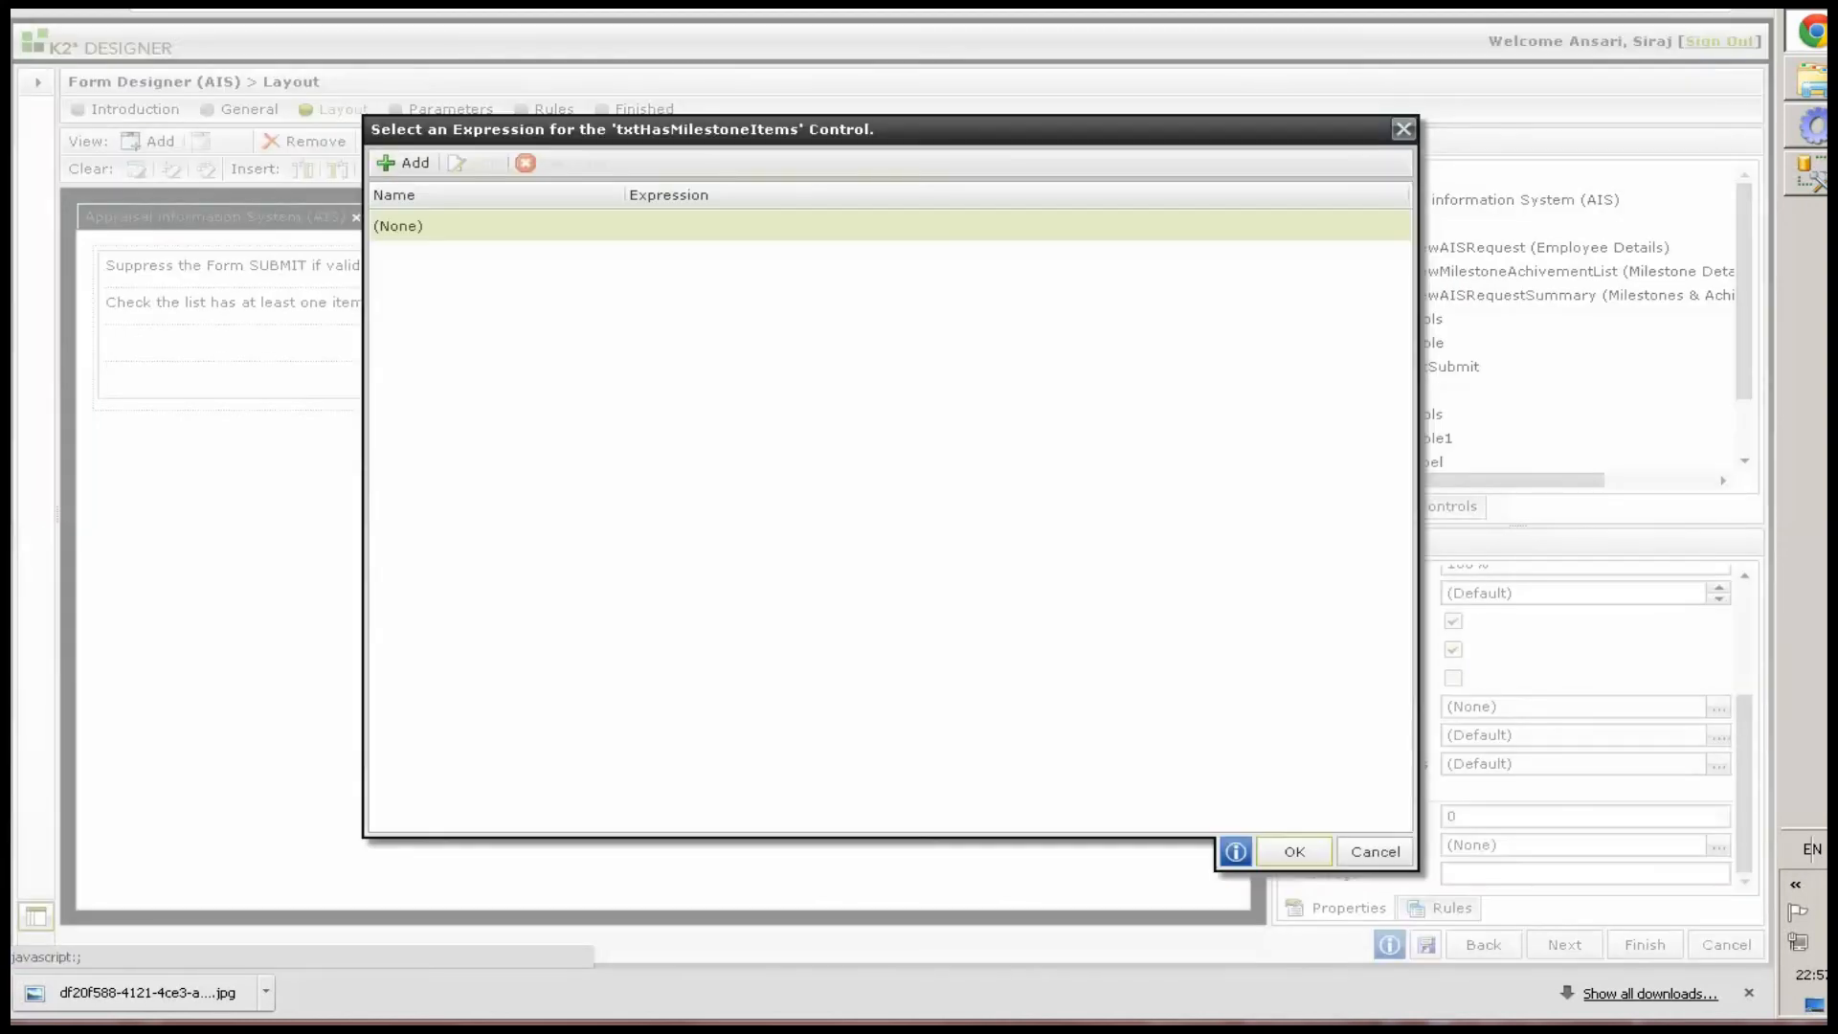
{"action": "left_click", "coordinate": [413, 165]}
{"action": "type", "text": "ExpHasMilestoneItems"}
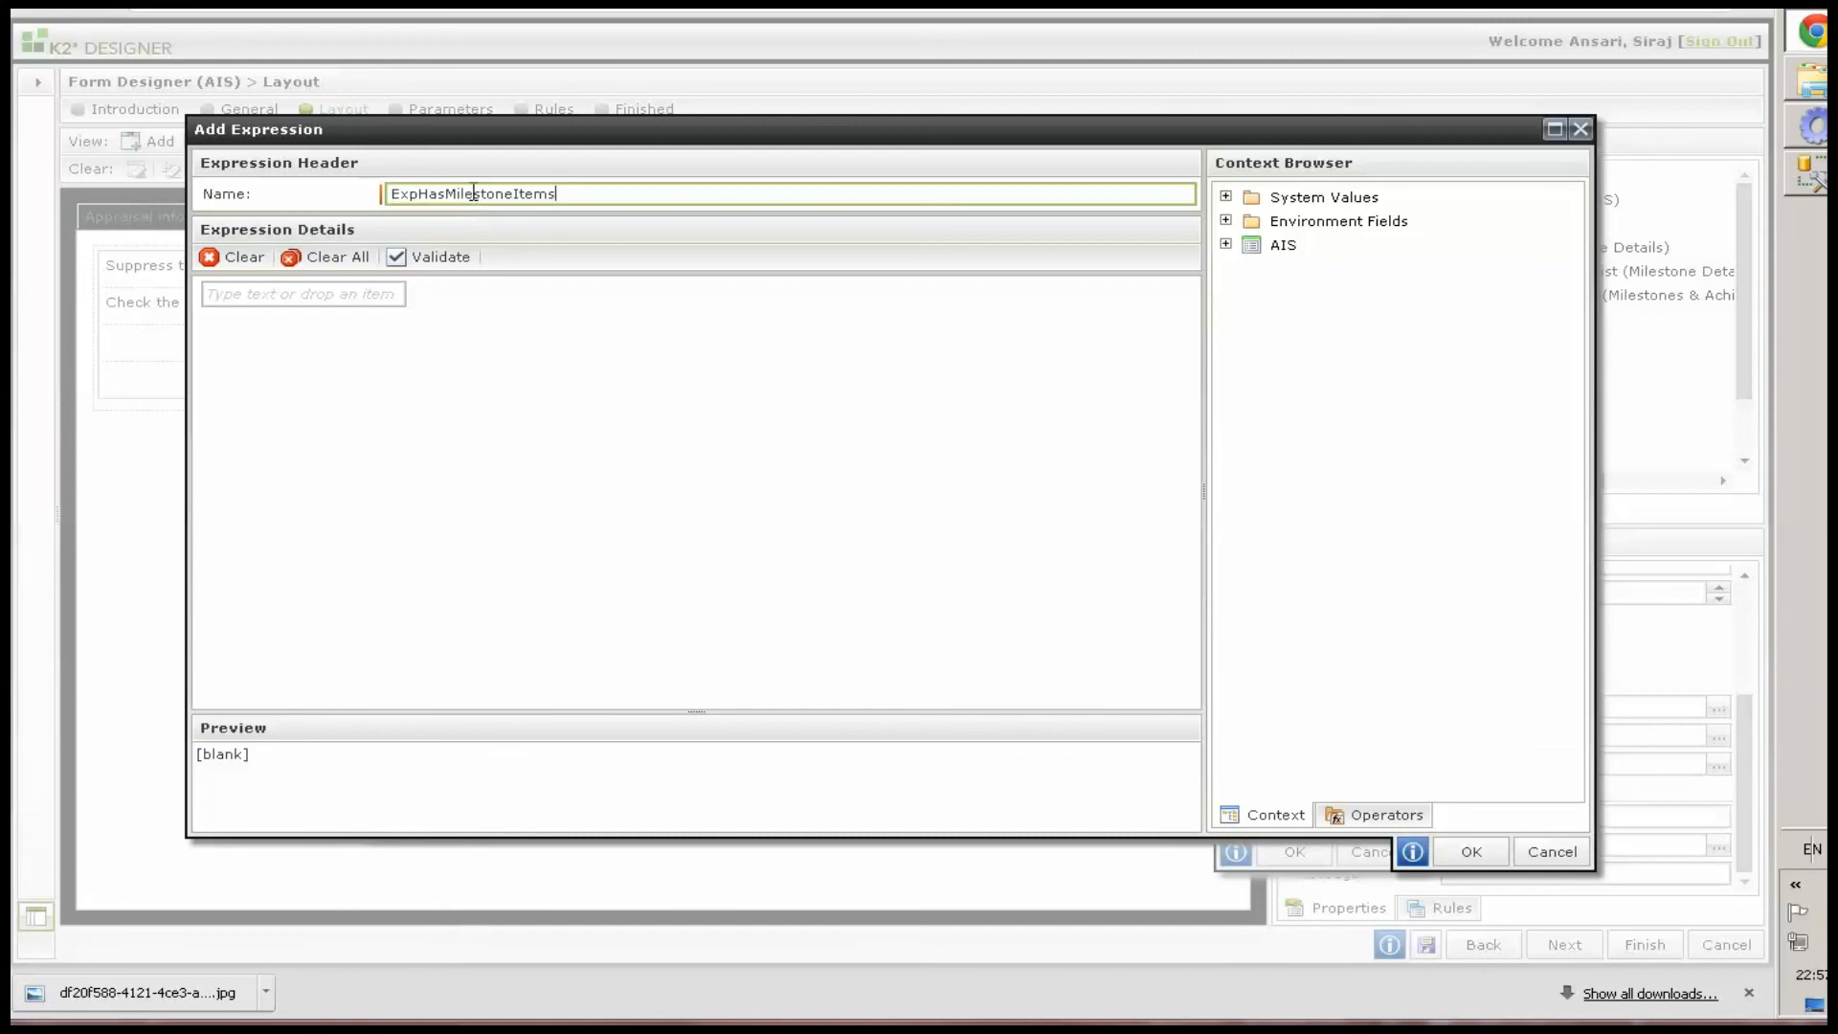
Build the expression from a Logical If operator with an Equals comparison as its condition
{"action": "left_click", "coordinate": [1368, 816]}
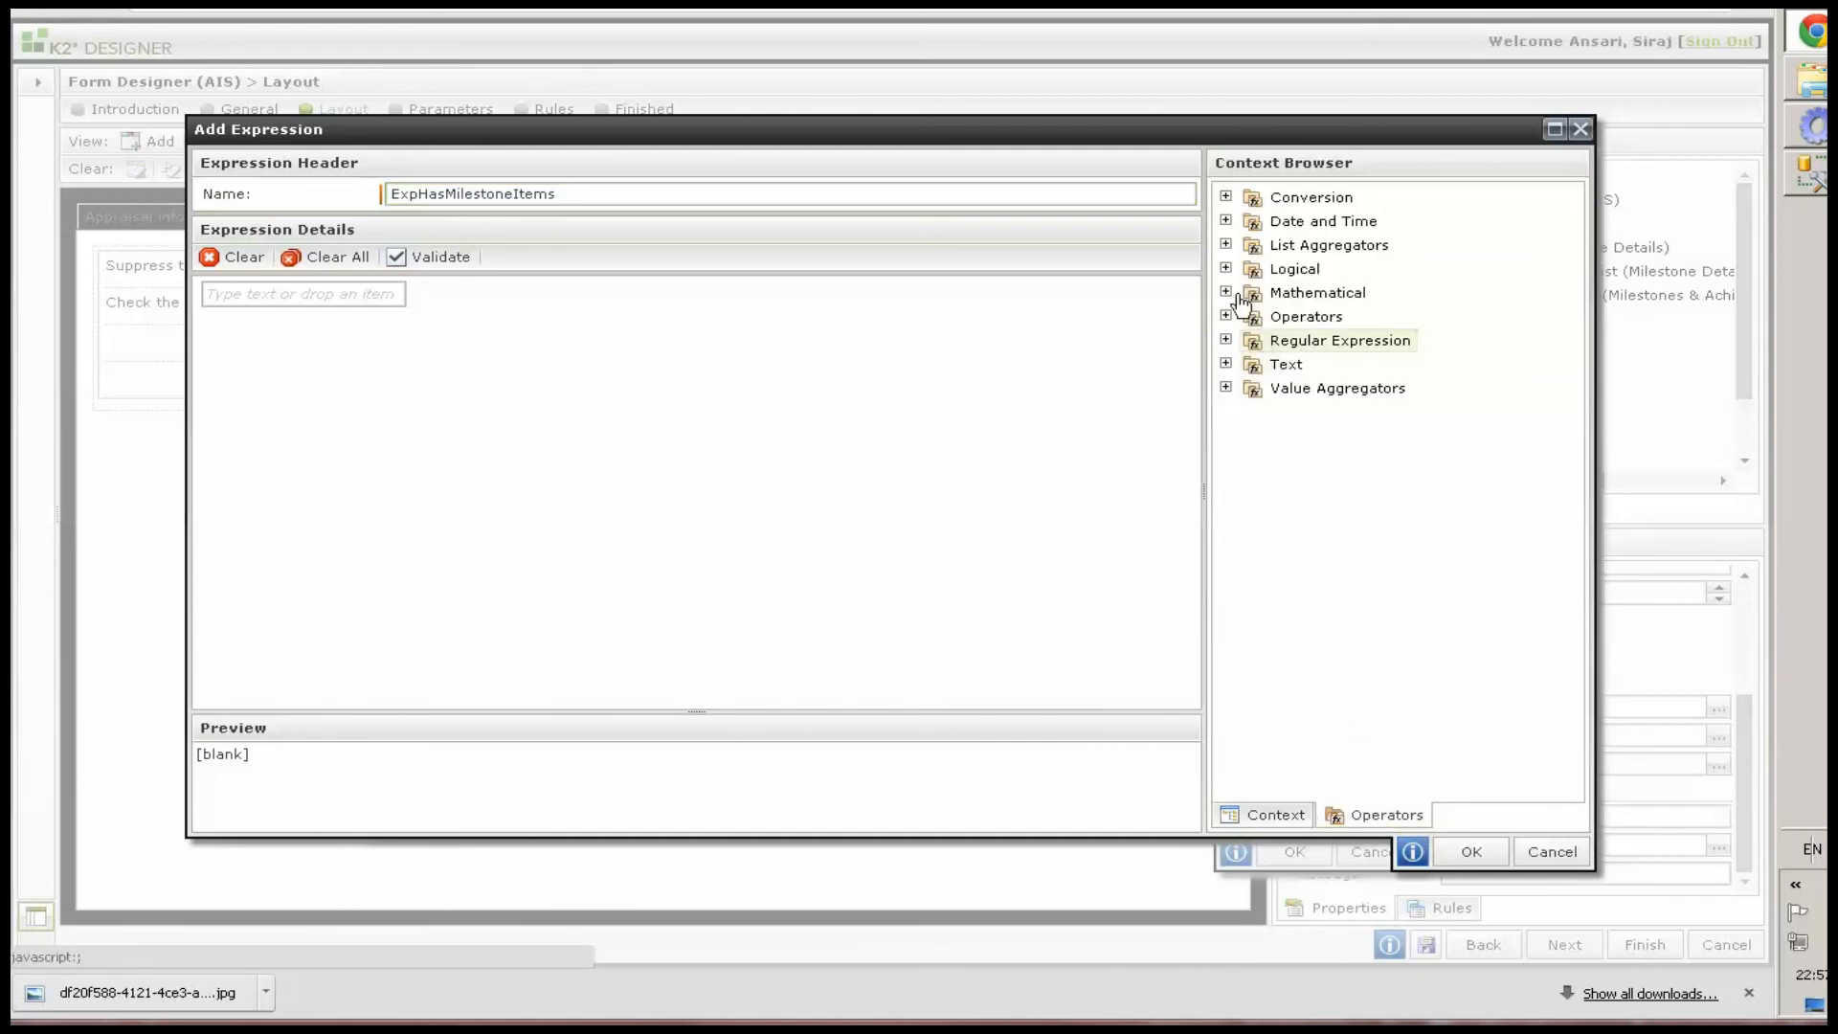
{"action": "left_click", "coordinate": [1226, 269]}
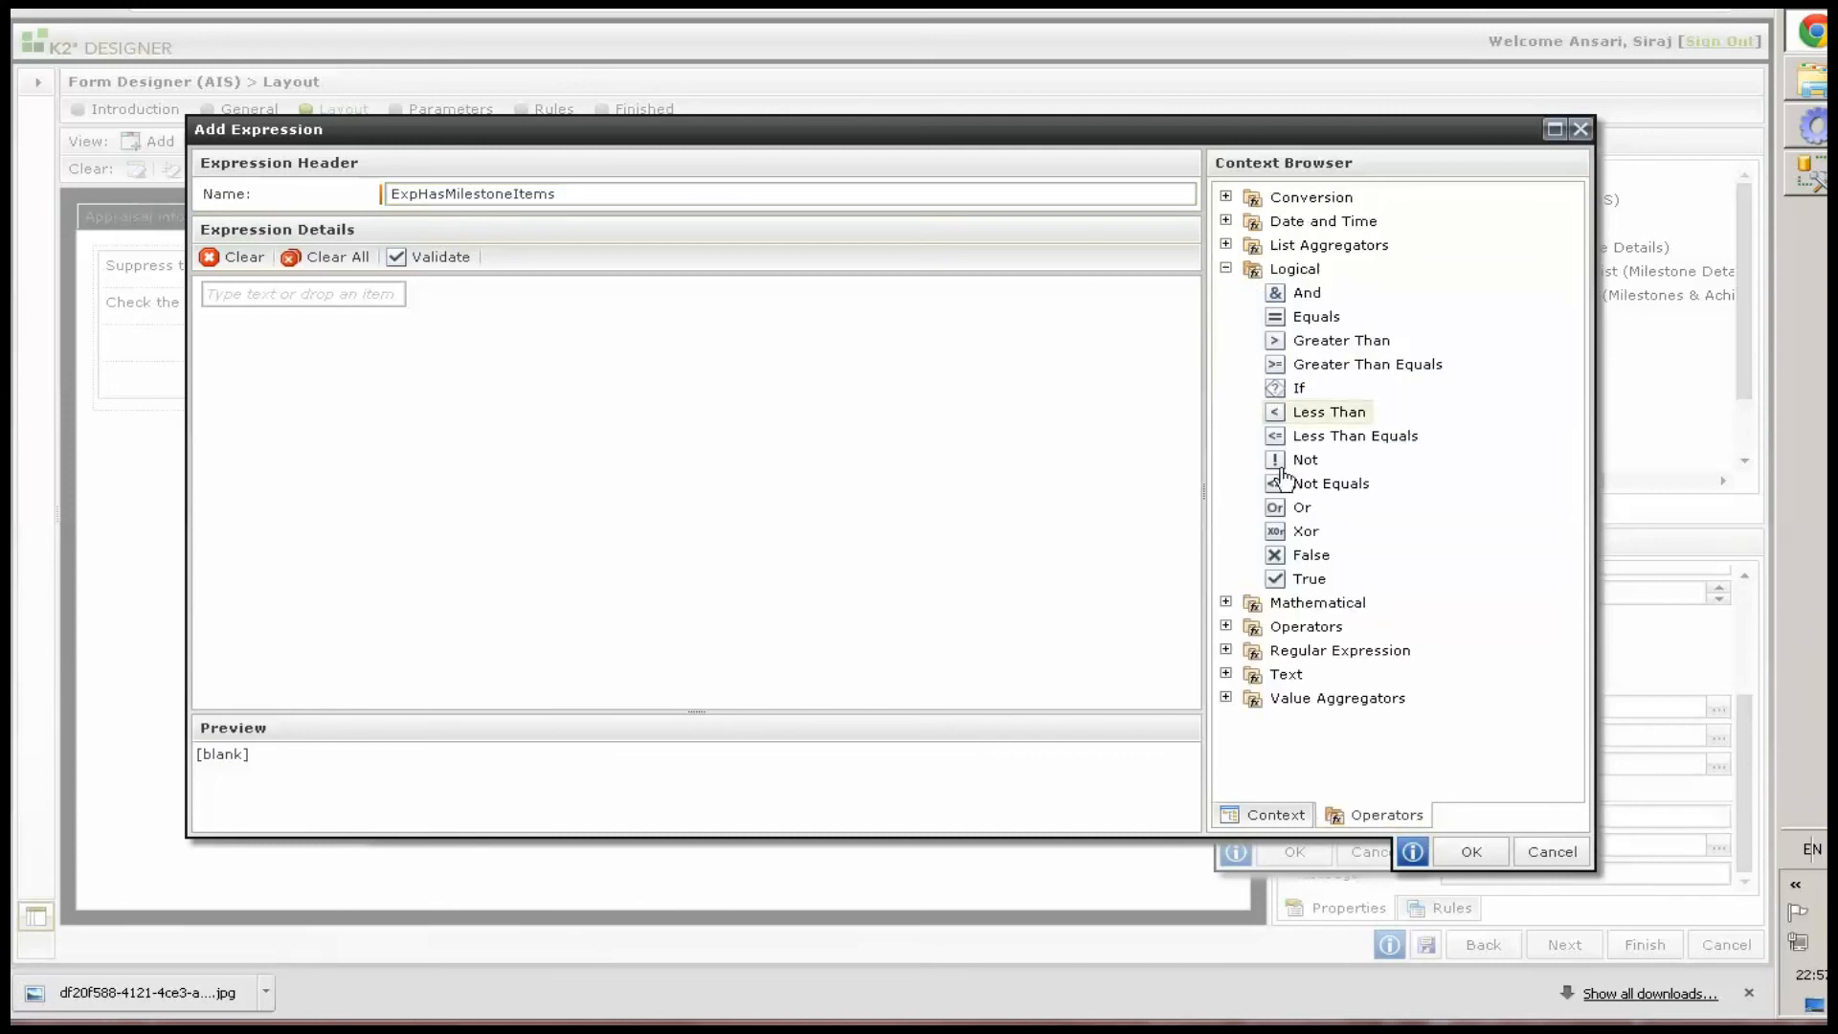
{"action": "left_click_drag", "start_coordinate": [664, 373], "coordinate": [230, 297]}
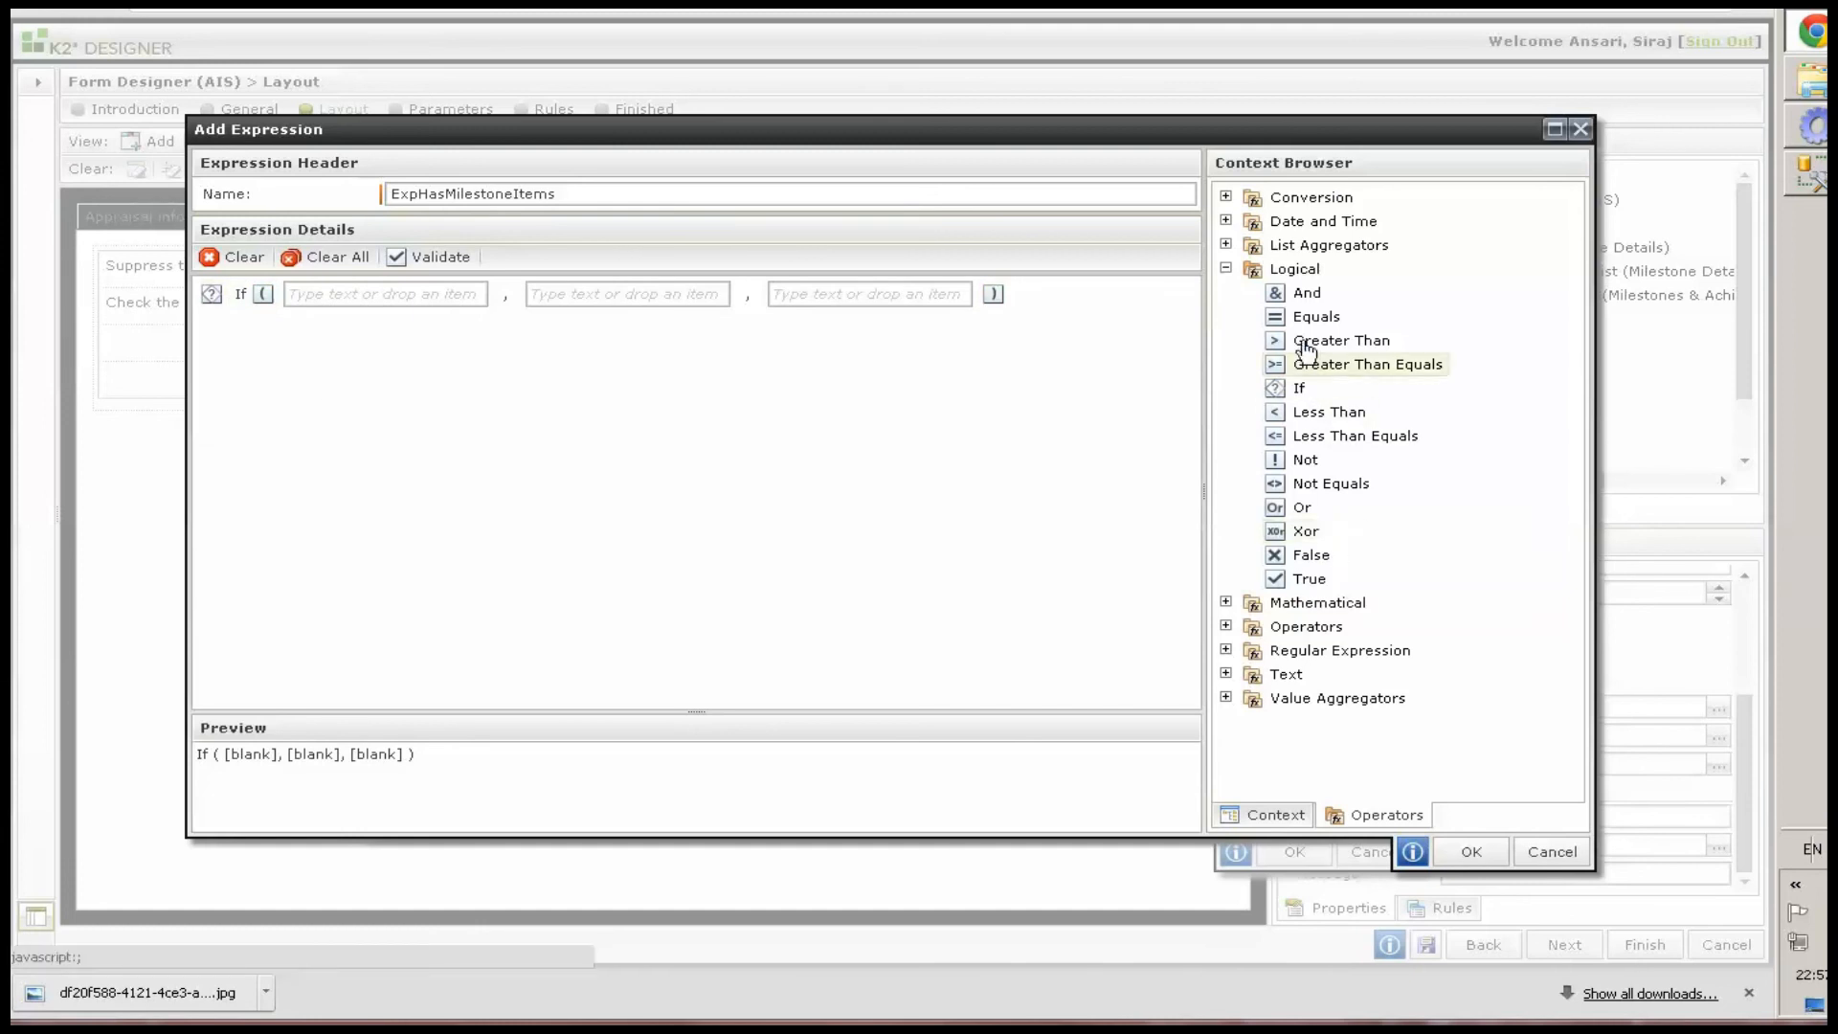
{"action": "left_click_drag", "start_coordinate": [1280, 317], "coordinate": [575, 333]}
{"action": "left_click_drag", "start_coordinate": [623, 290], "coordinate": [651, 295]}
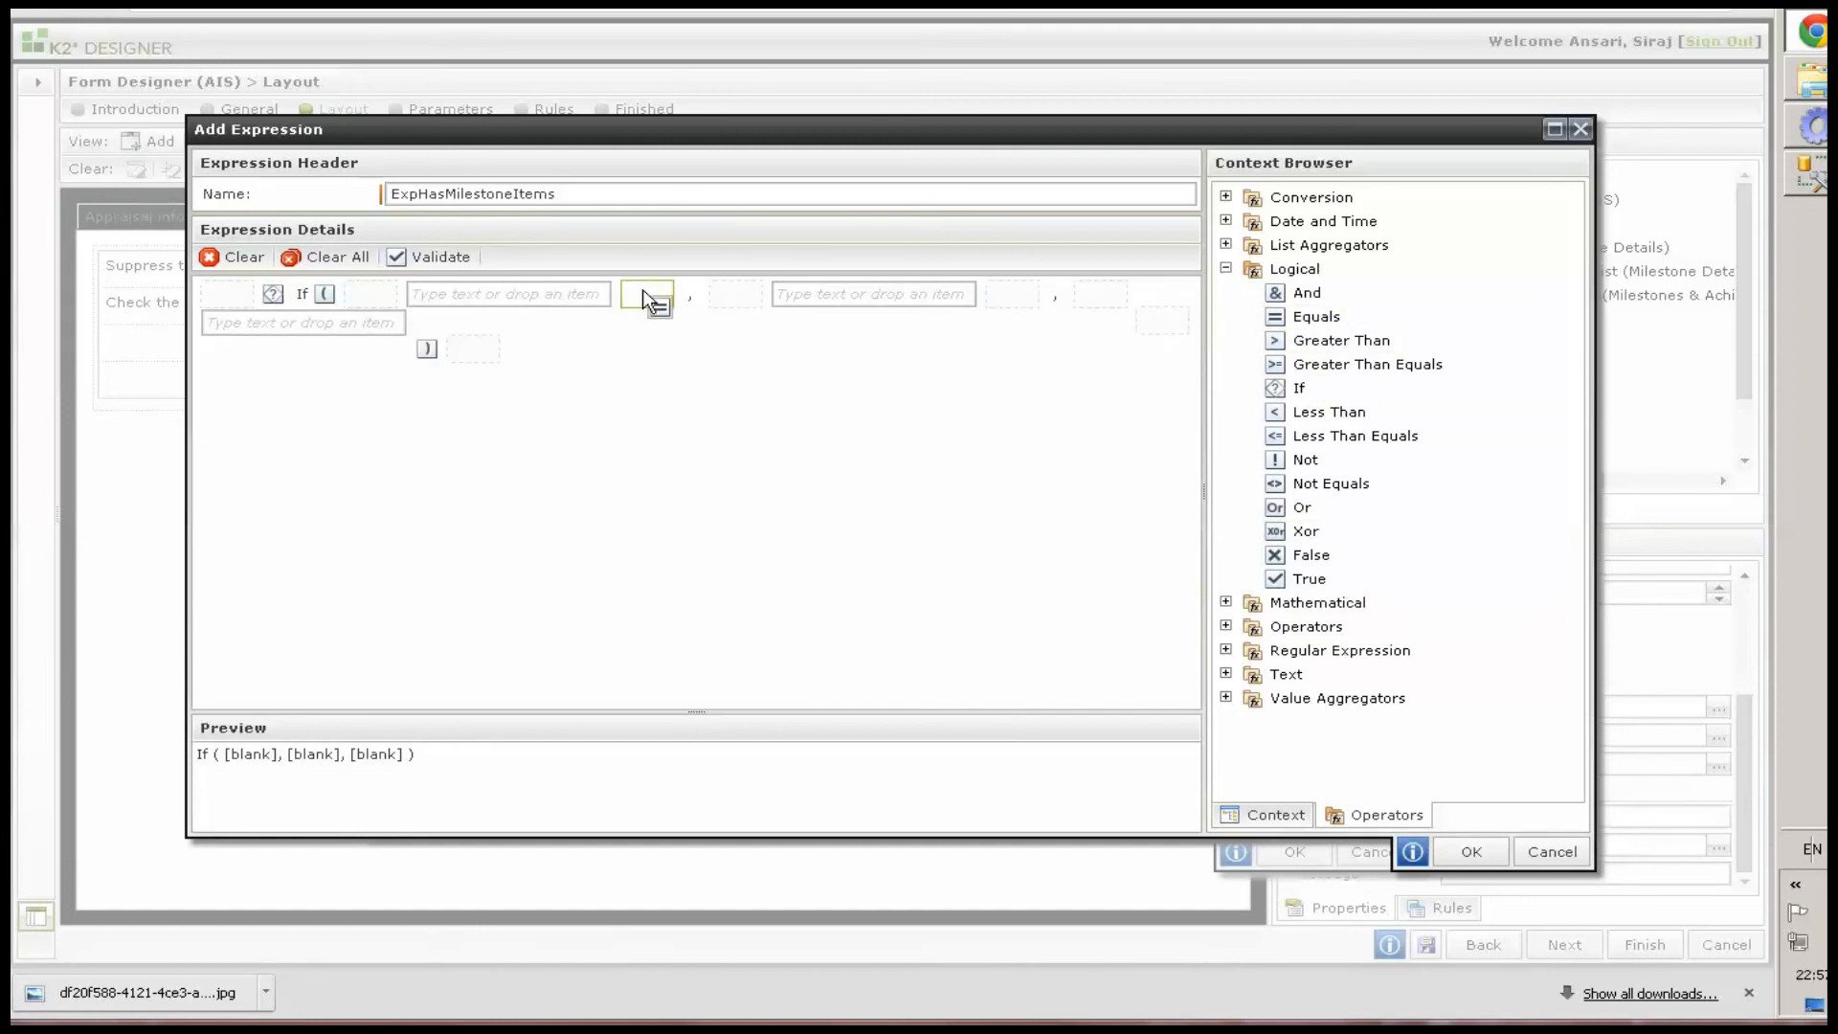
Set the Equals comparison value to 0 and the If results to FALSE and TRUE
{"action": "left_click", "coordinate": [614, 294]}
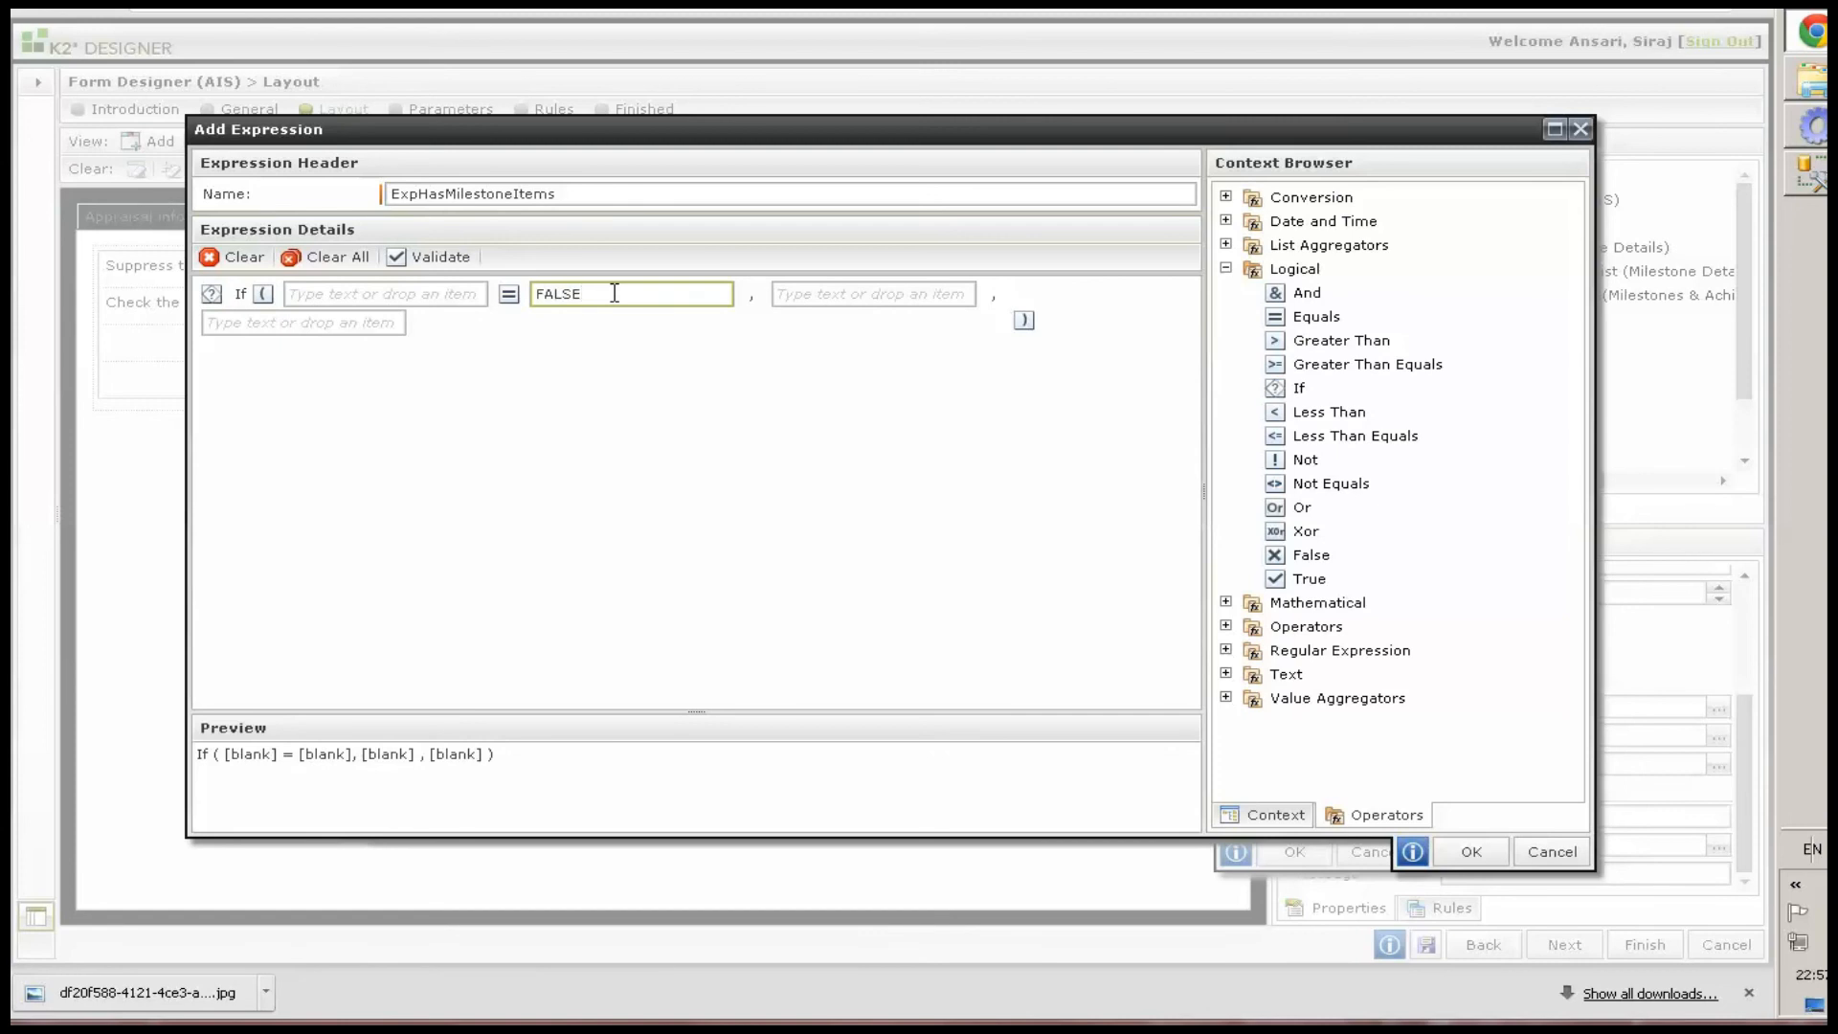
{"action": "left_click", "coordinate": [827, 294]}
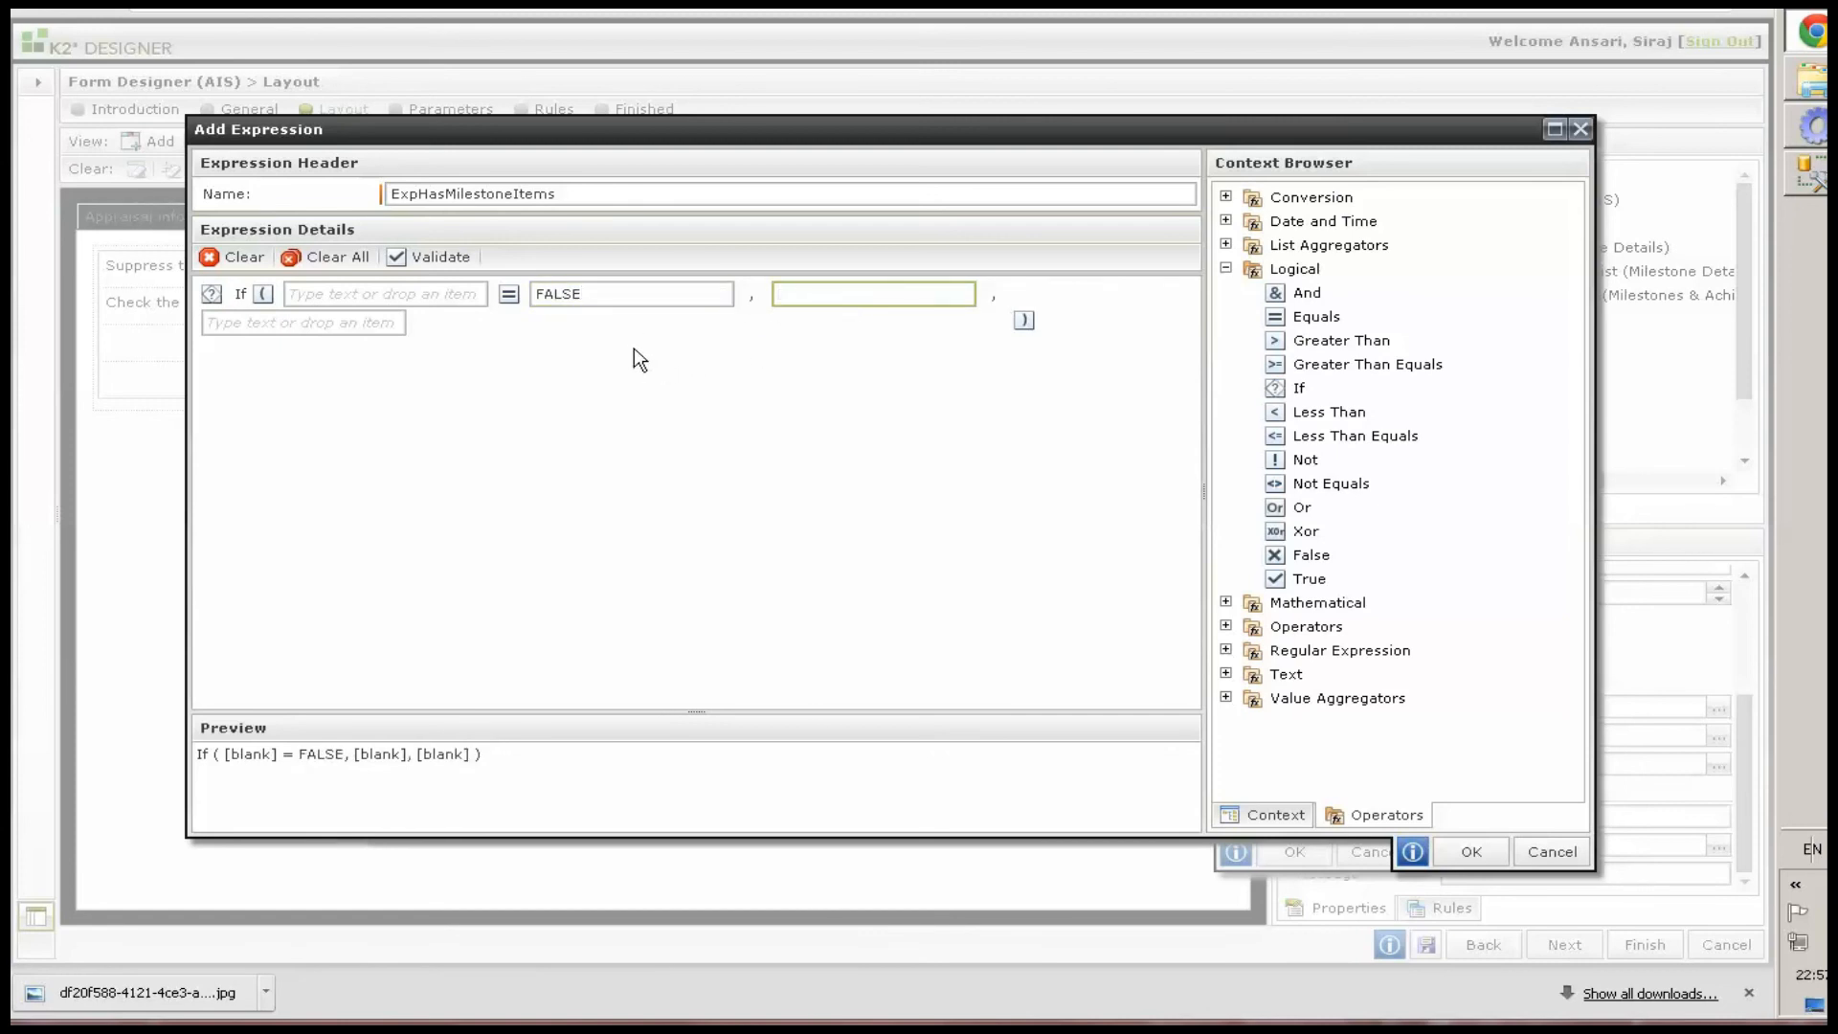
{"action": "double_click", "coordinate": [525, 293]}
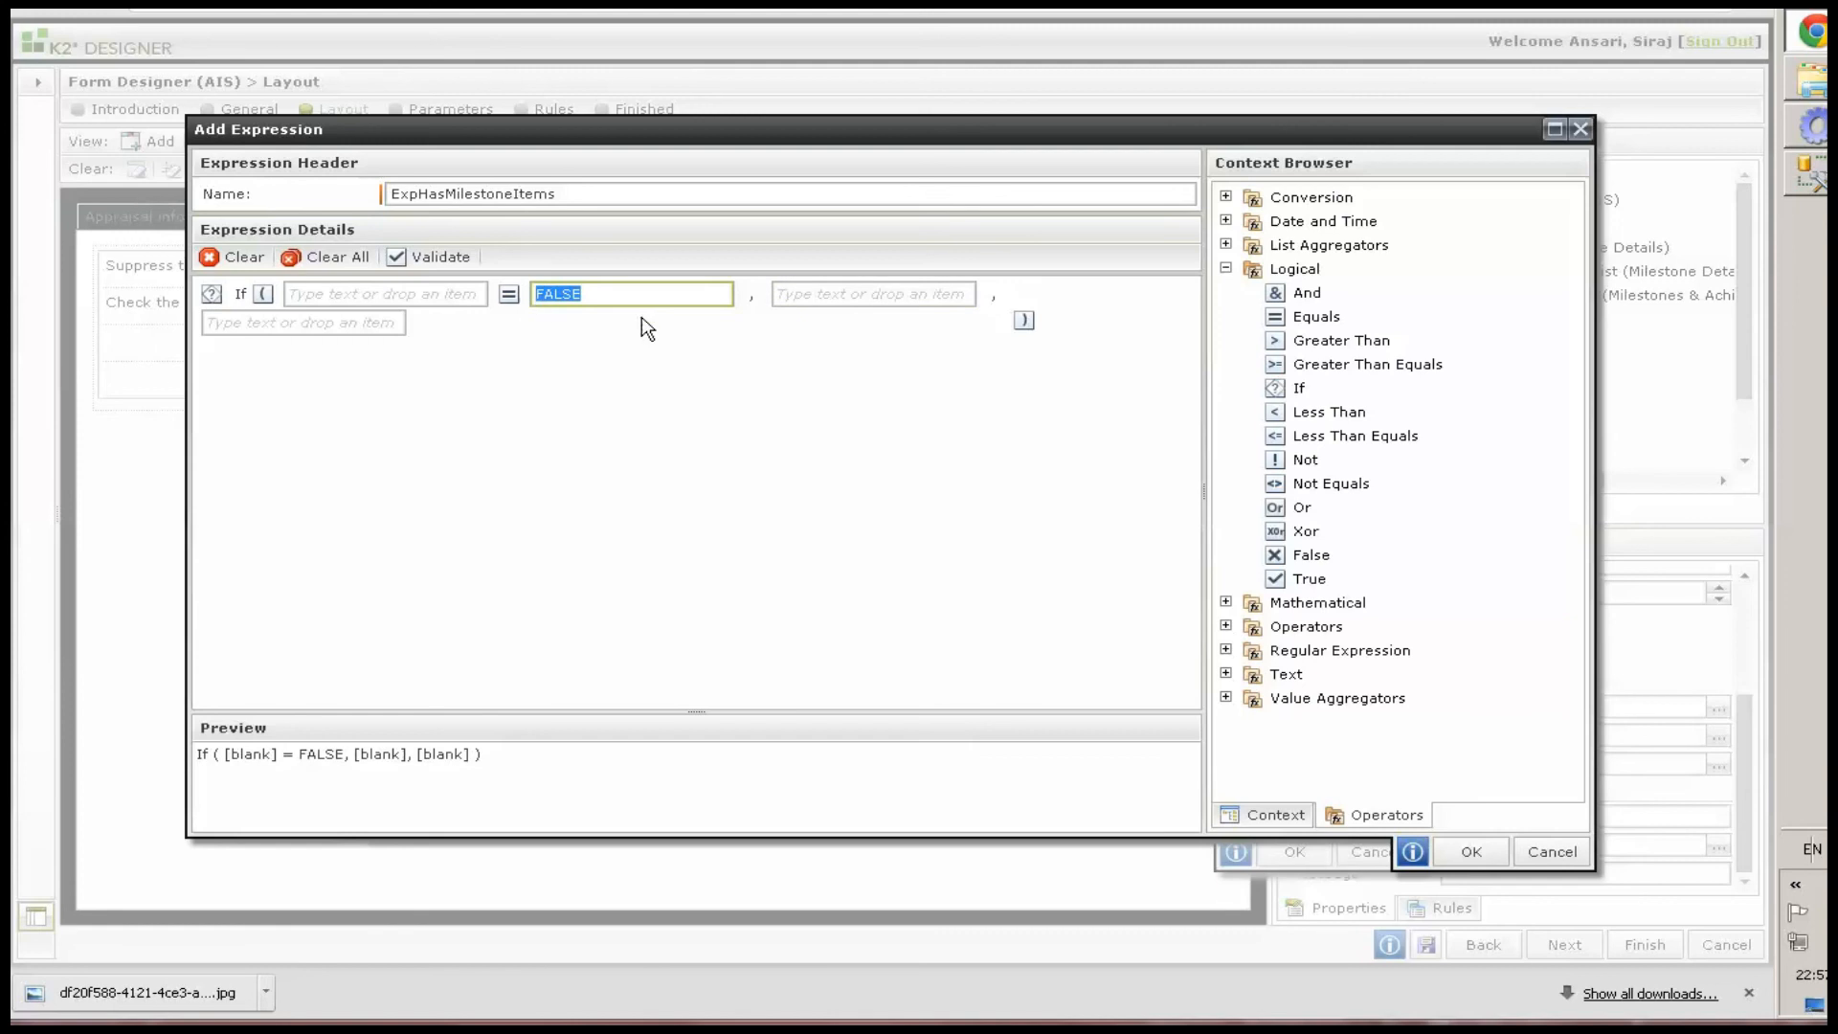
{"action": "type", "text": "0"}
{"action": "left_click", "coordinate": [809, 293]}
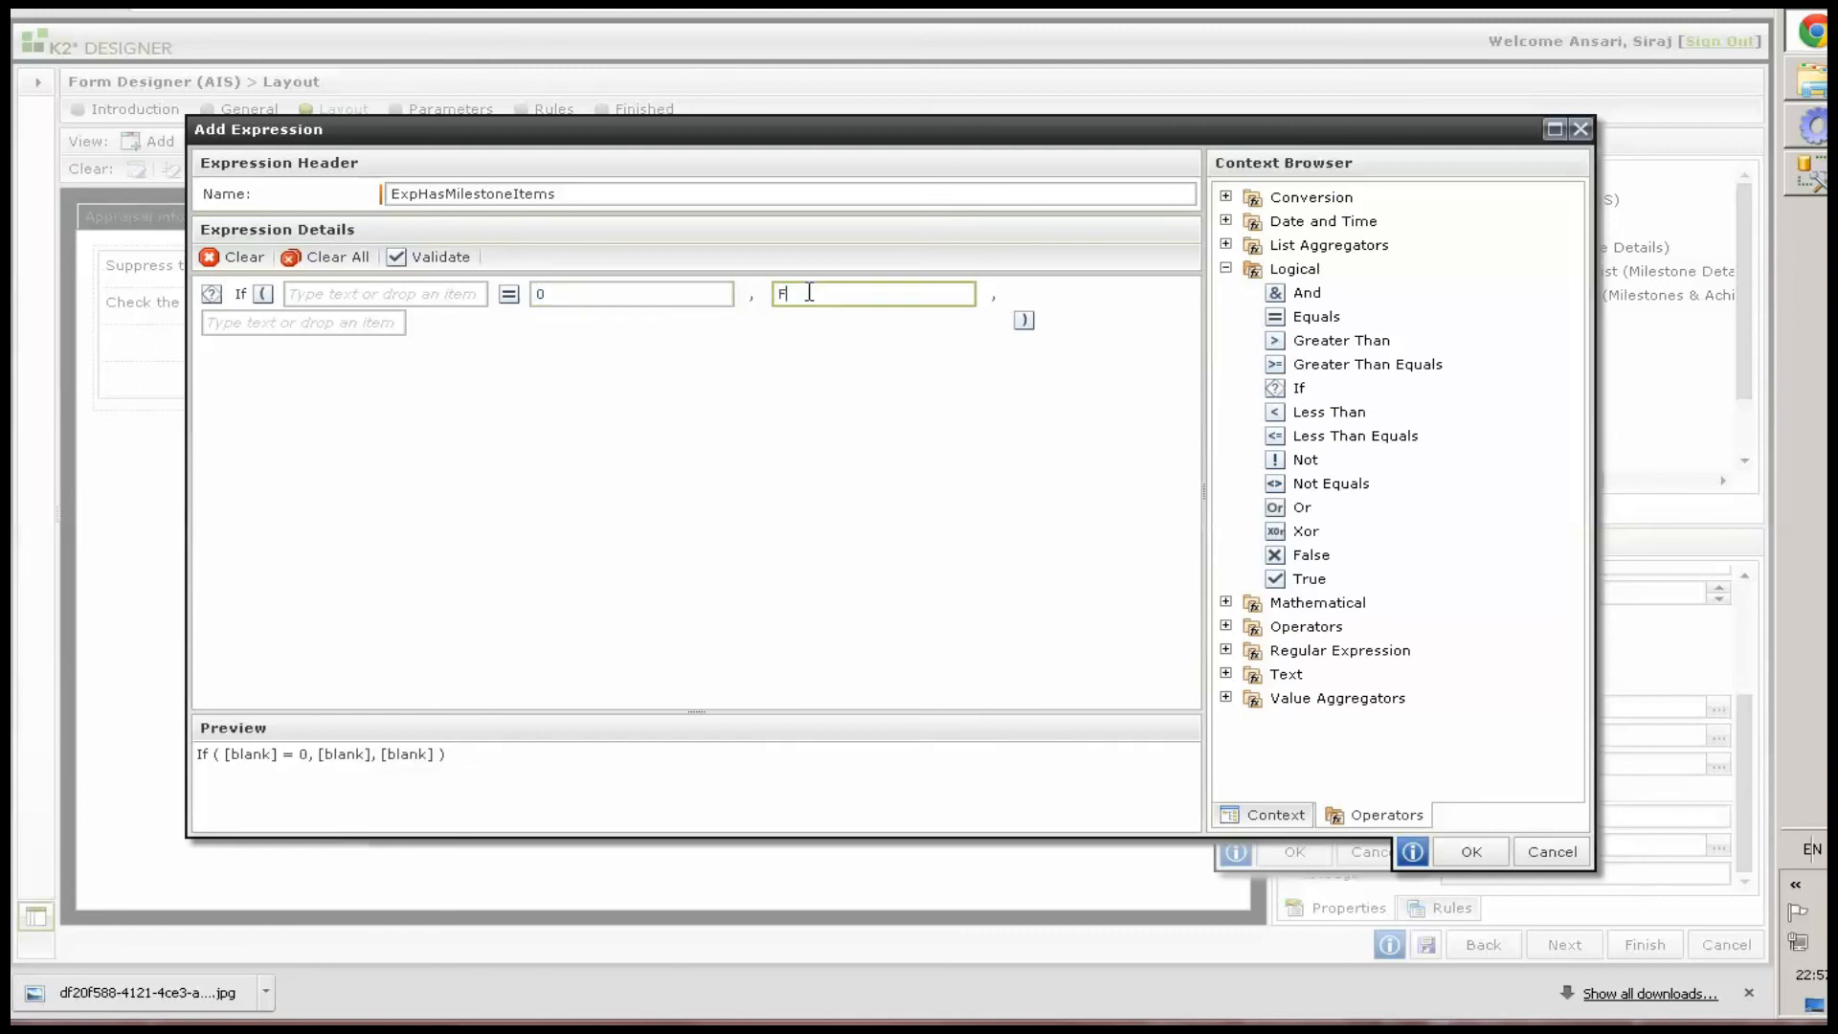
{"action": "left_click", "coordinate": [252, 323]}
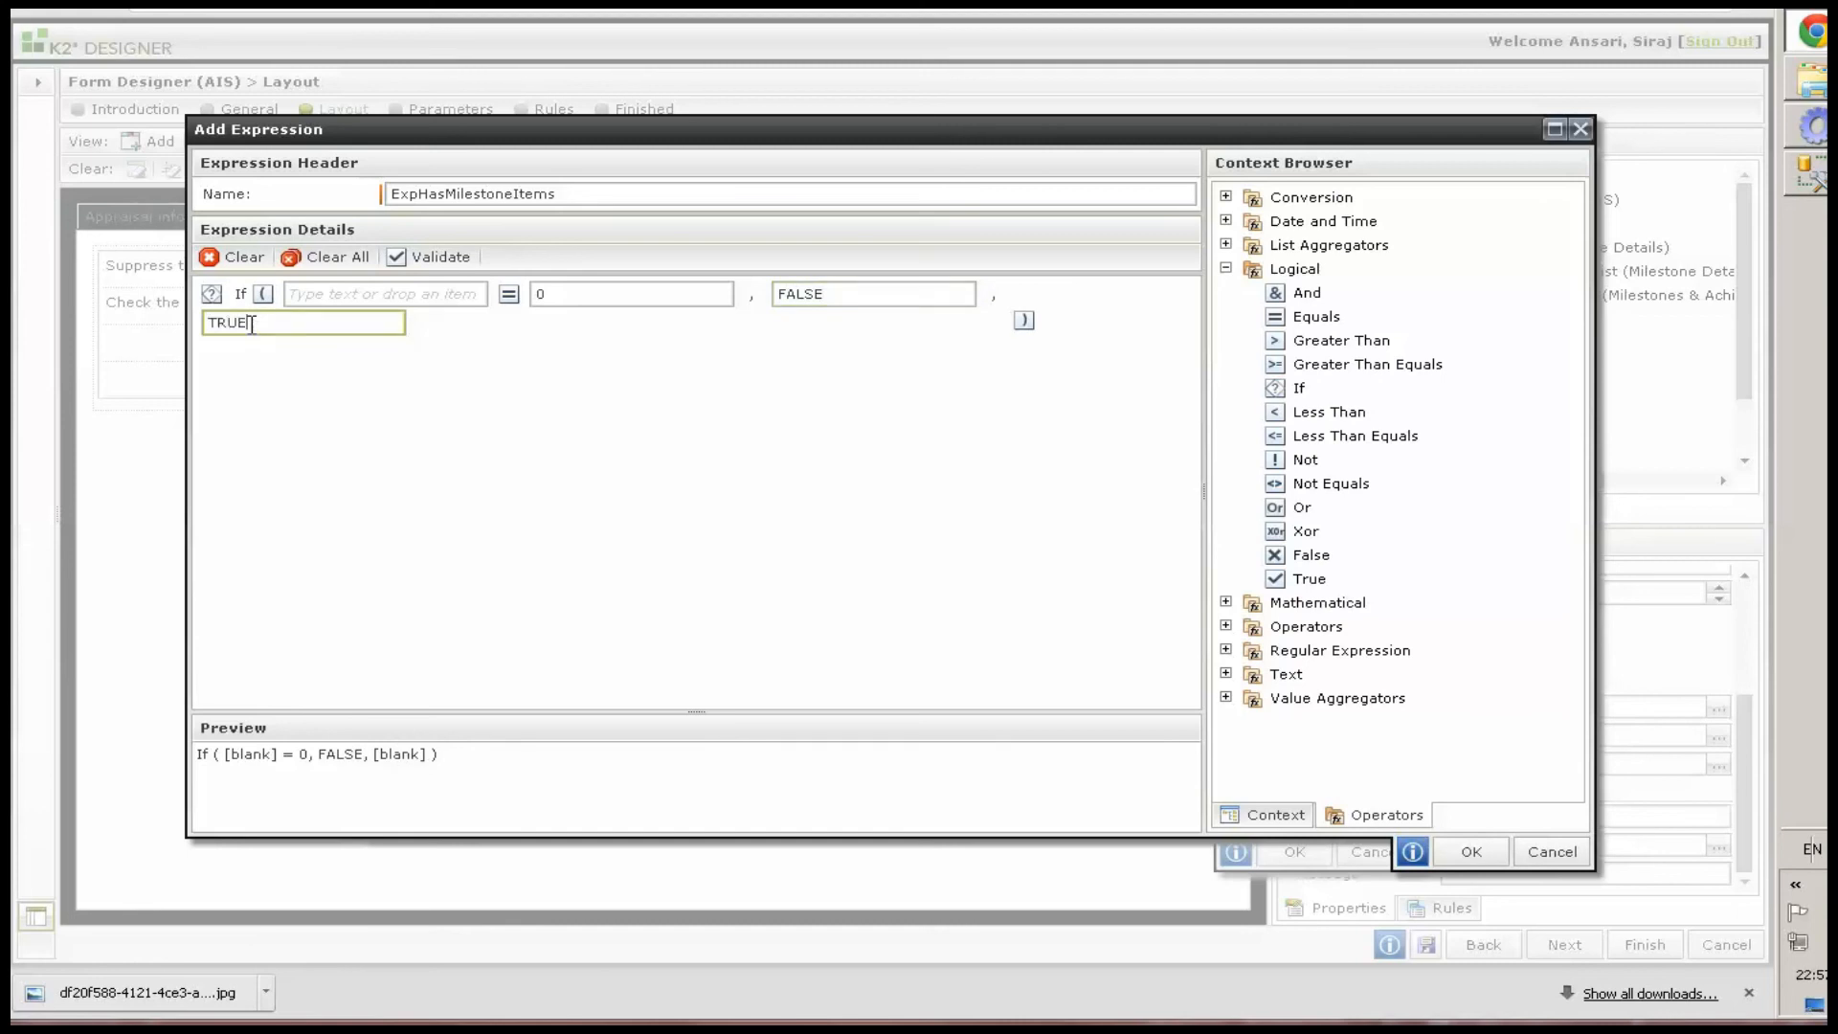
Wrap the condition in a List Count of the milestone list's Milestone Title Text Box and apply the expression to the control
{"action": "left_click", "coordinate": [1226, 244]}
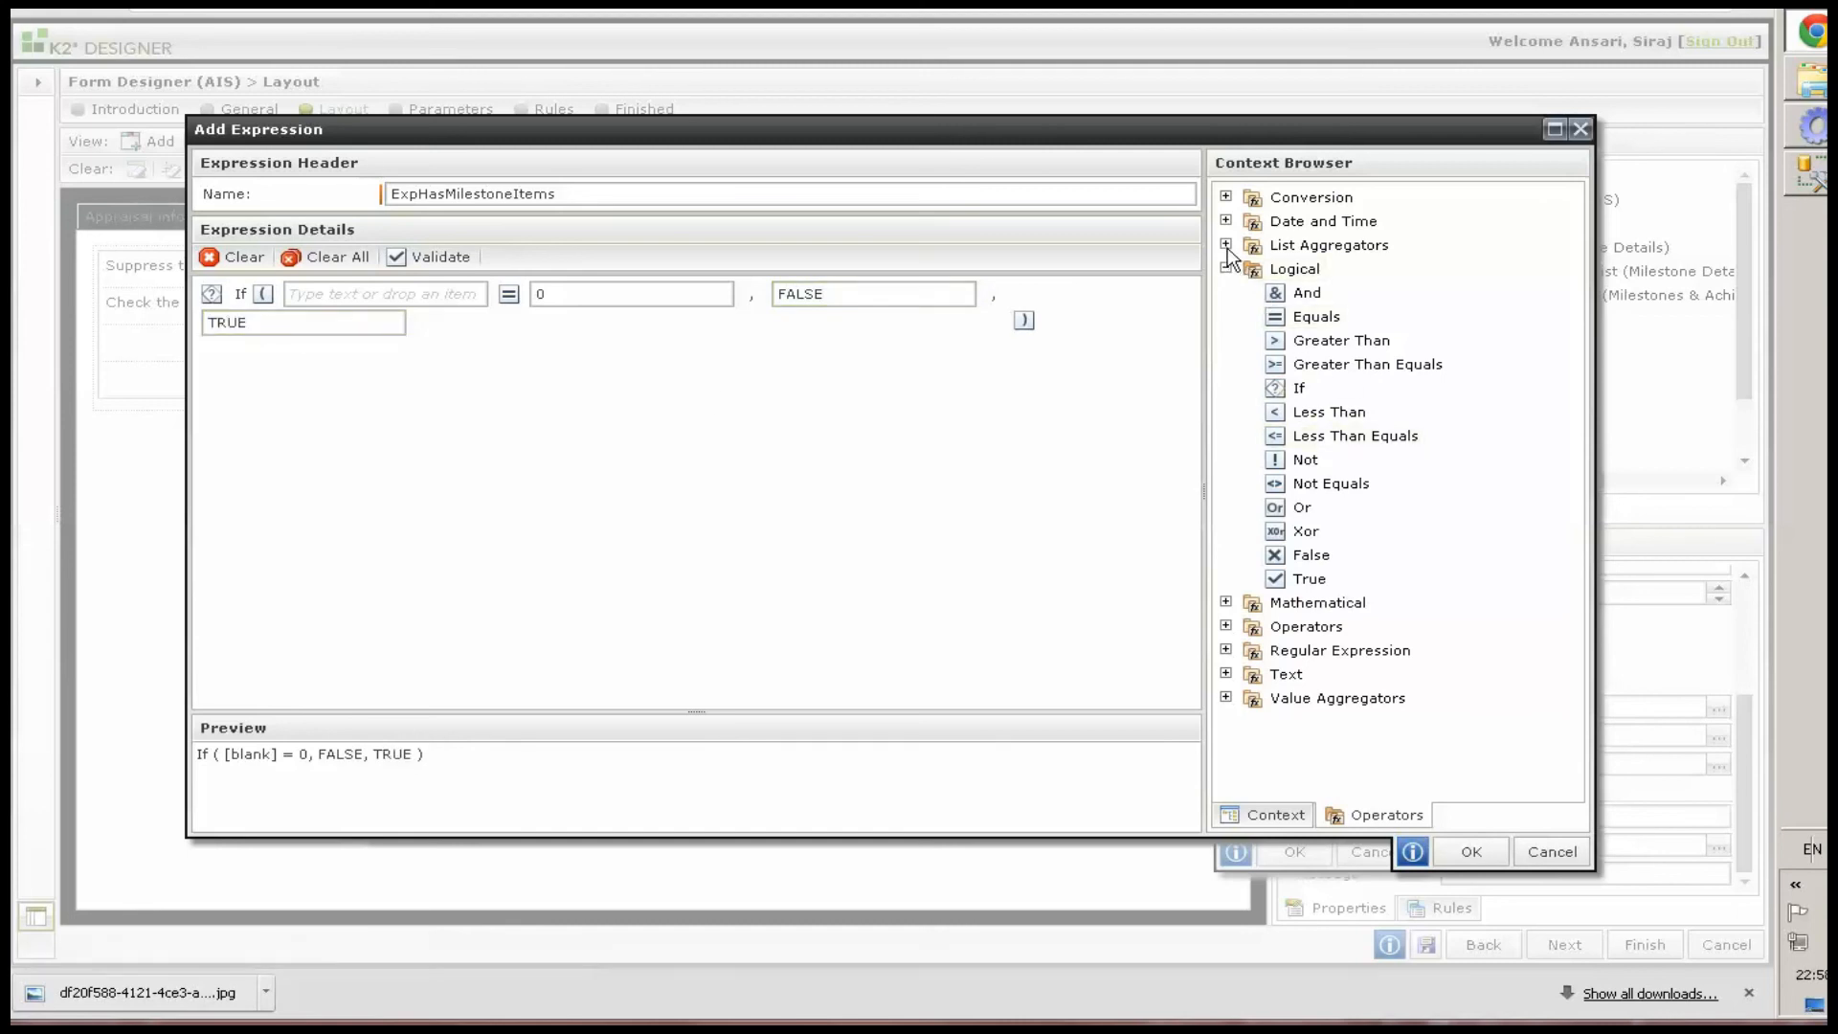
{"action": "left_click_drag", "start_coordinate": [1330, 293], "coordinate": [392, 303]}
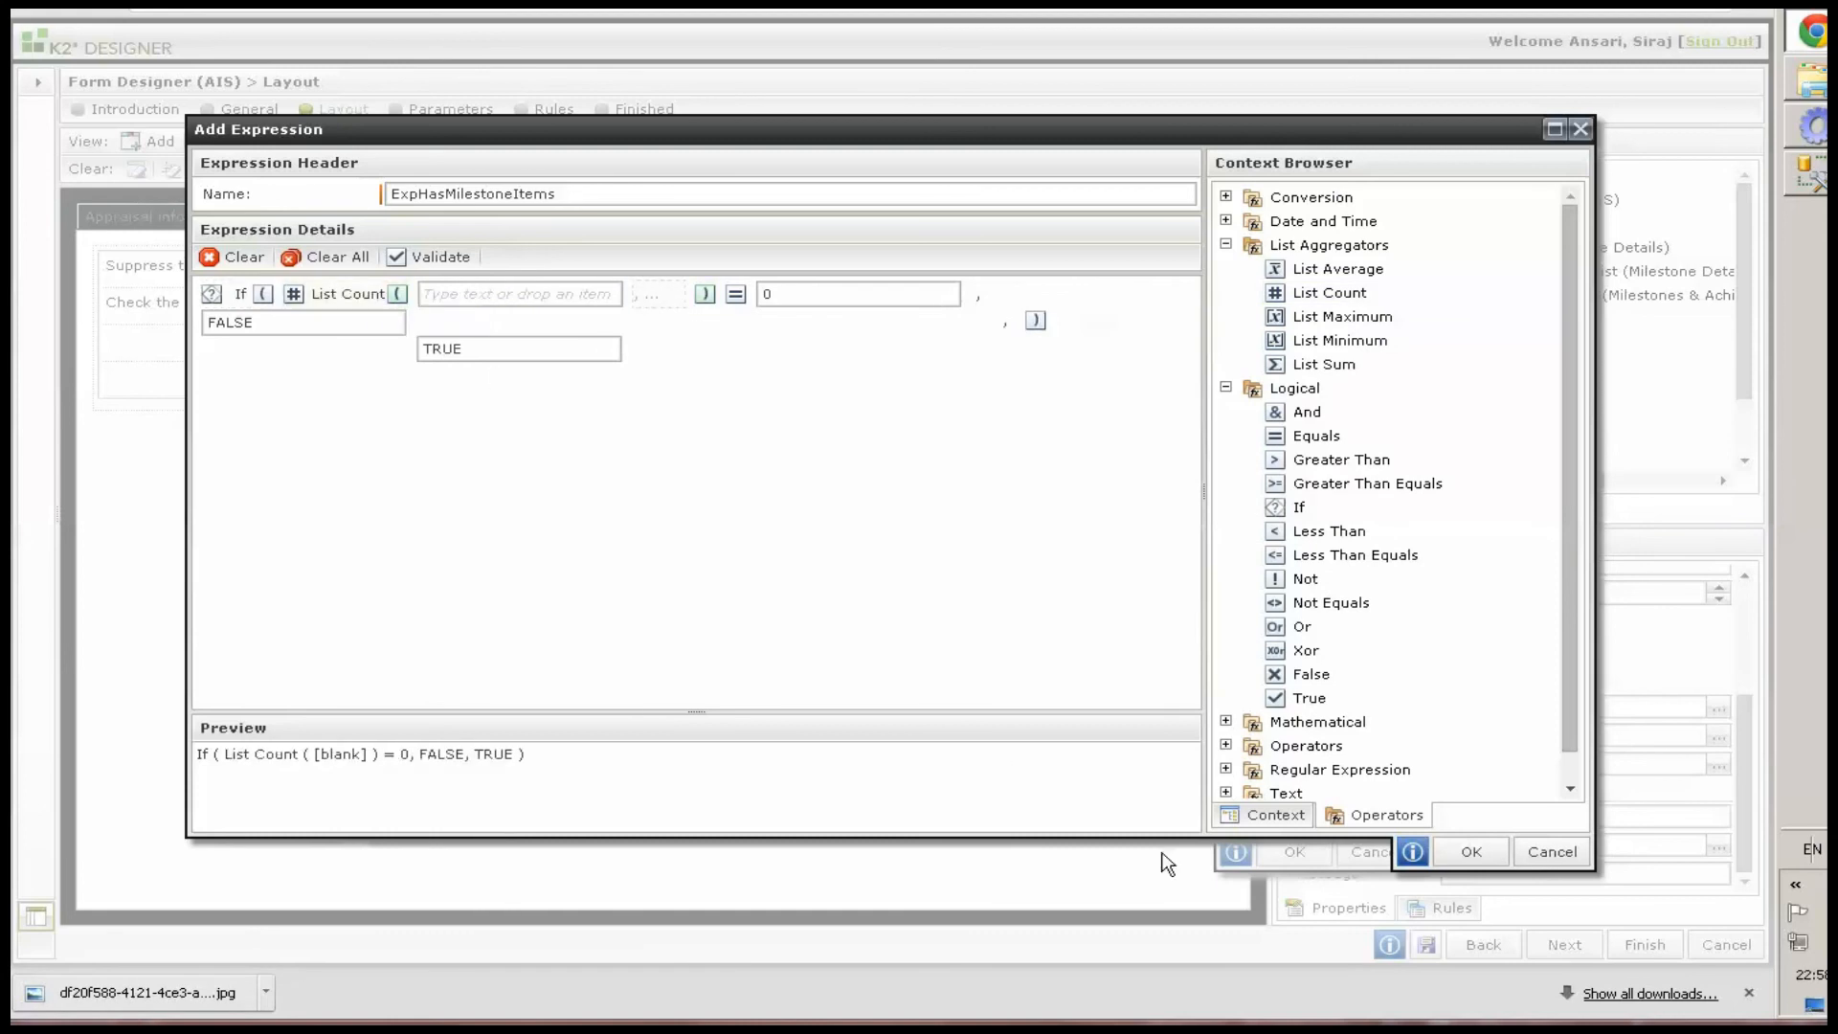
{"action": "left_click", "coordinate": [1261, 815]}
{"action": "left_click", "coordinate": [1229, 245]}
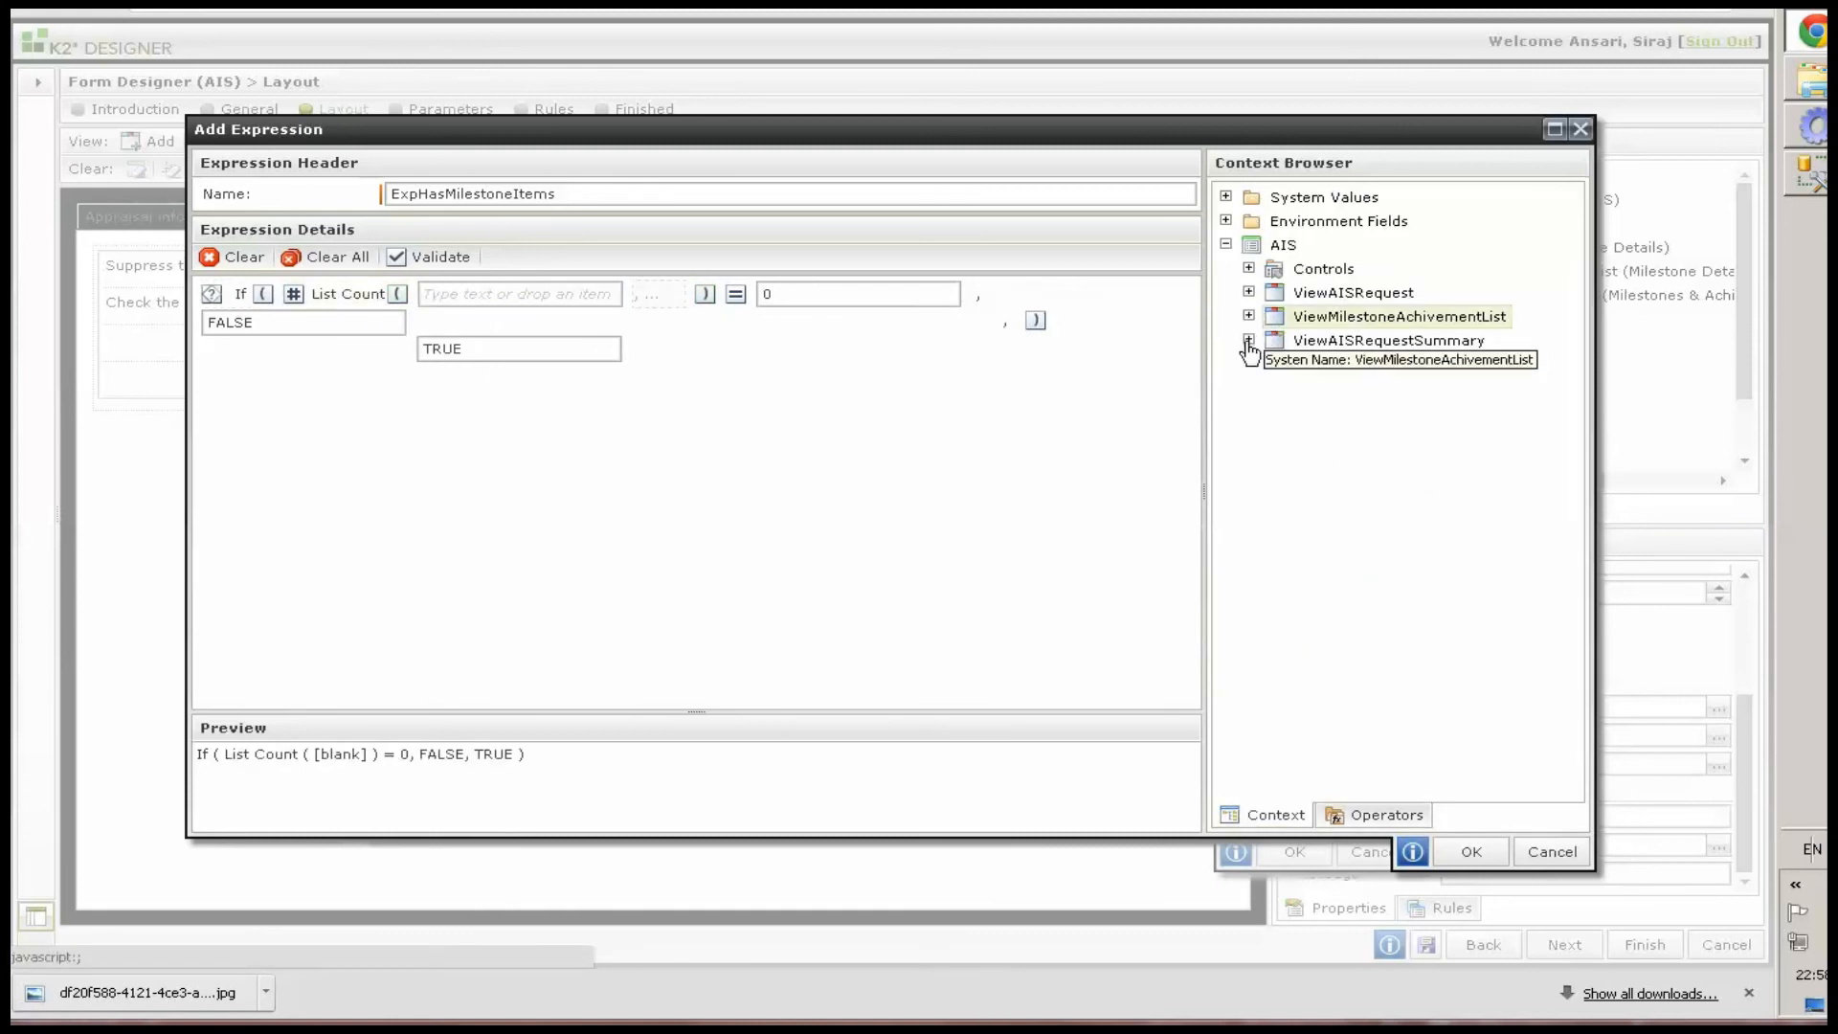
{"action": "left_click", "coordinate": [1249, 316]}
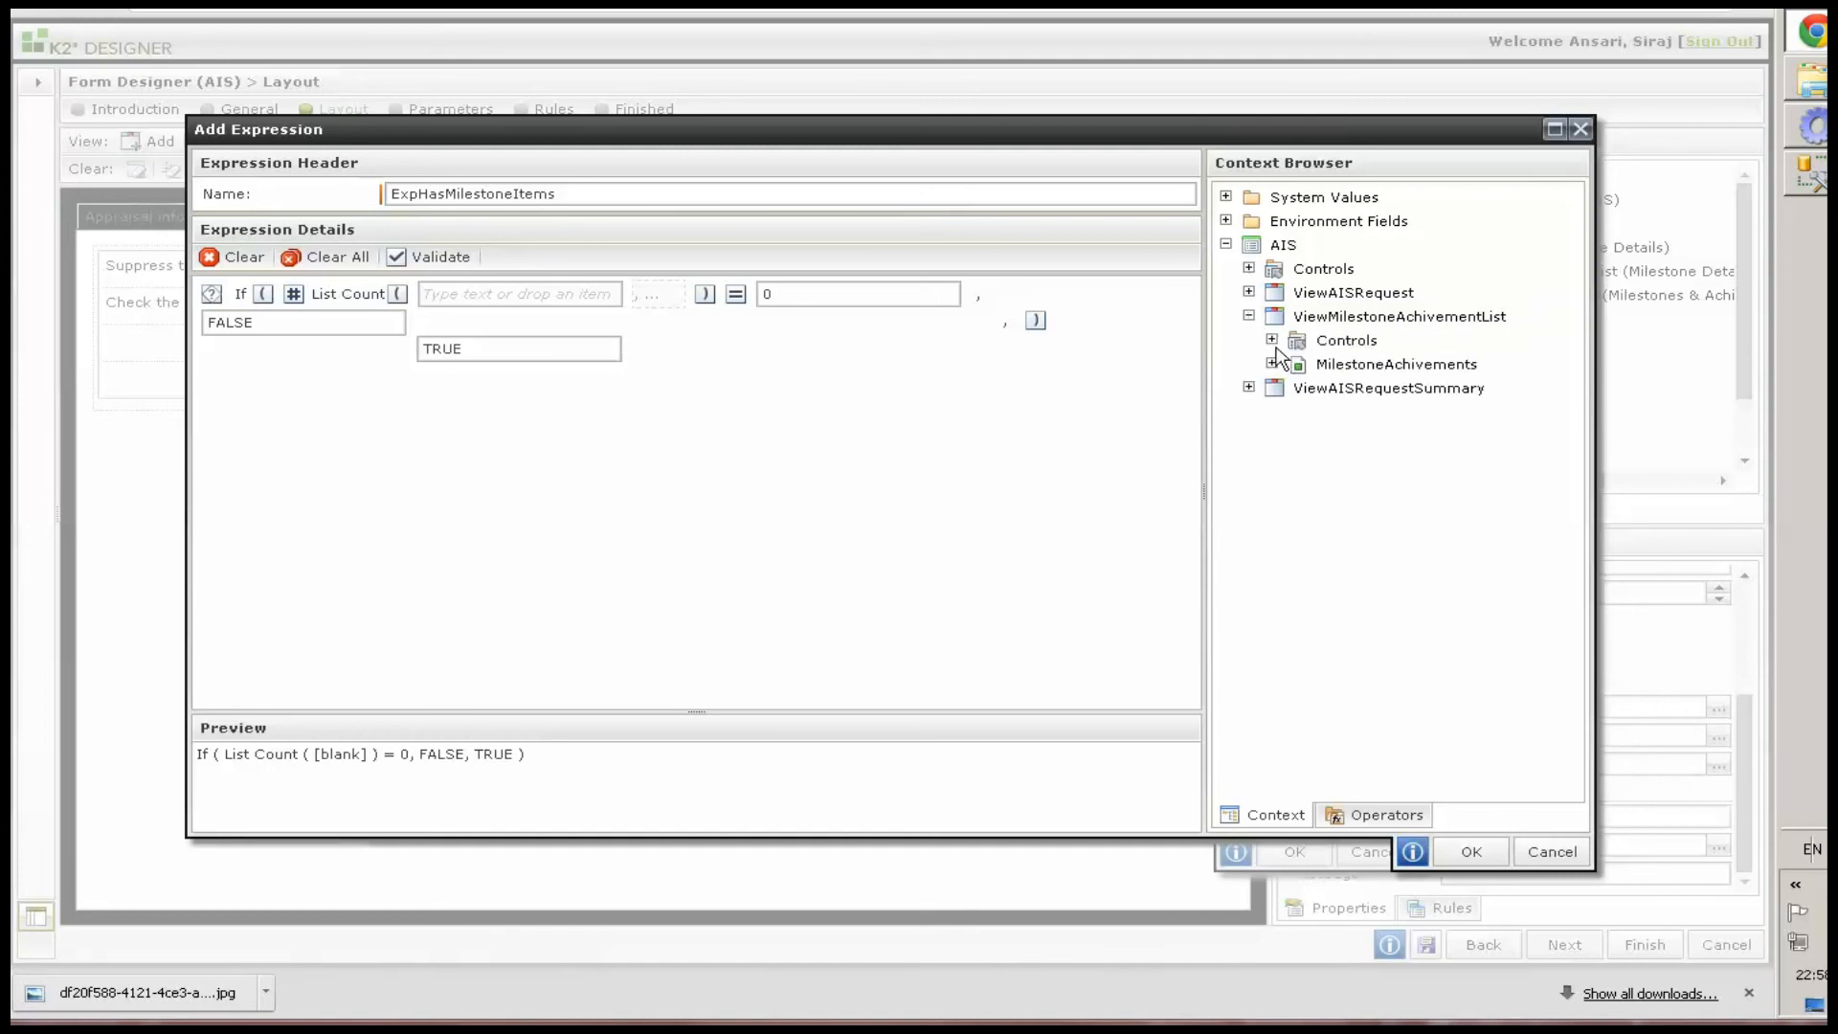
{"action": "left_click", "coordinate": [1271, 341]}
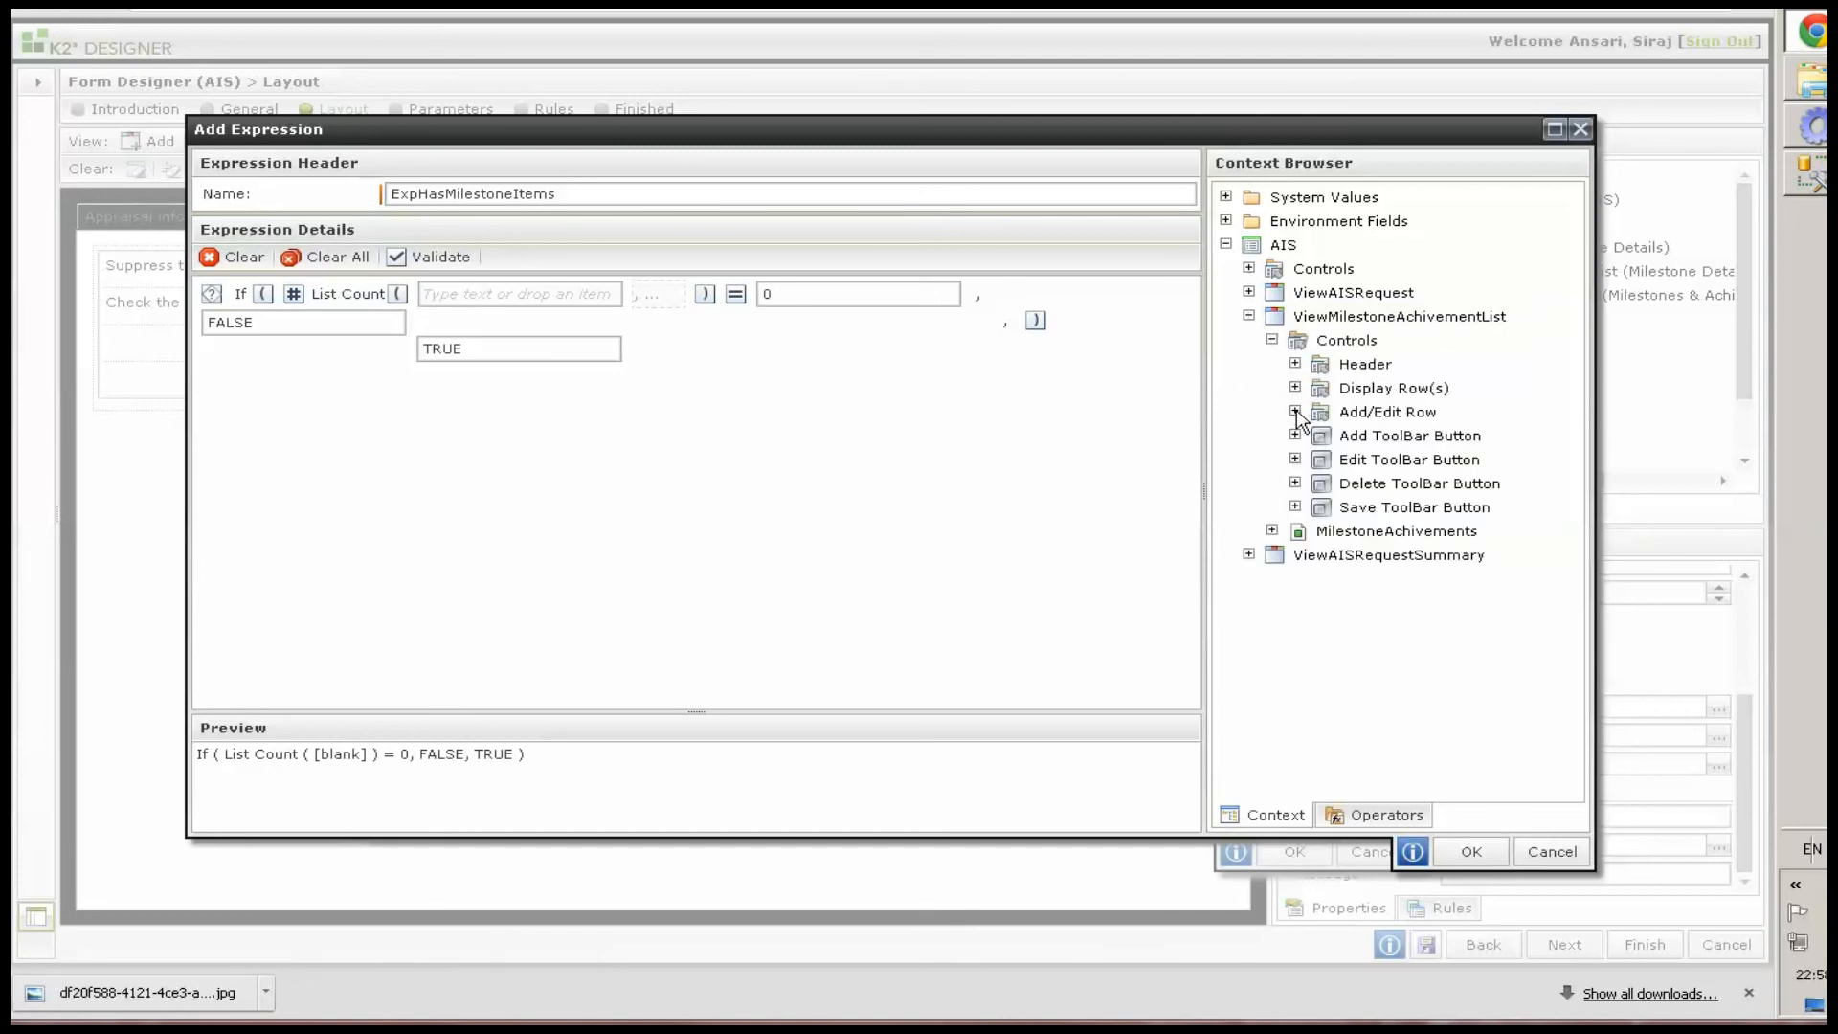
{"action": "left_click", "coordinate": [1296, 412]}
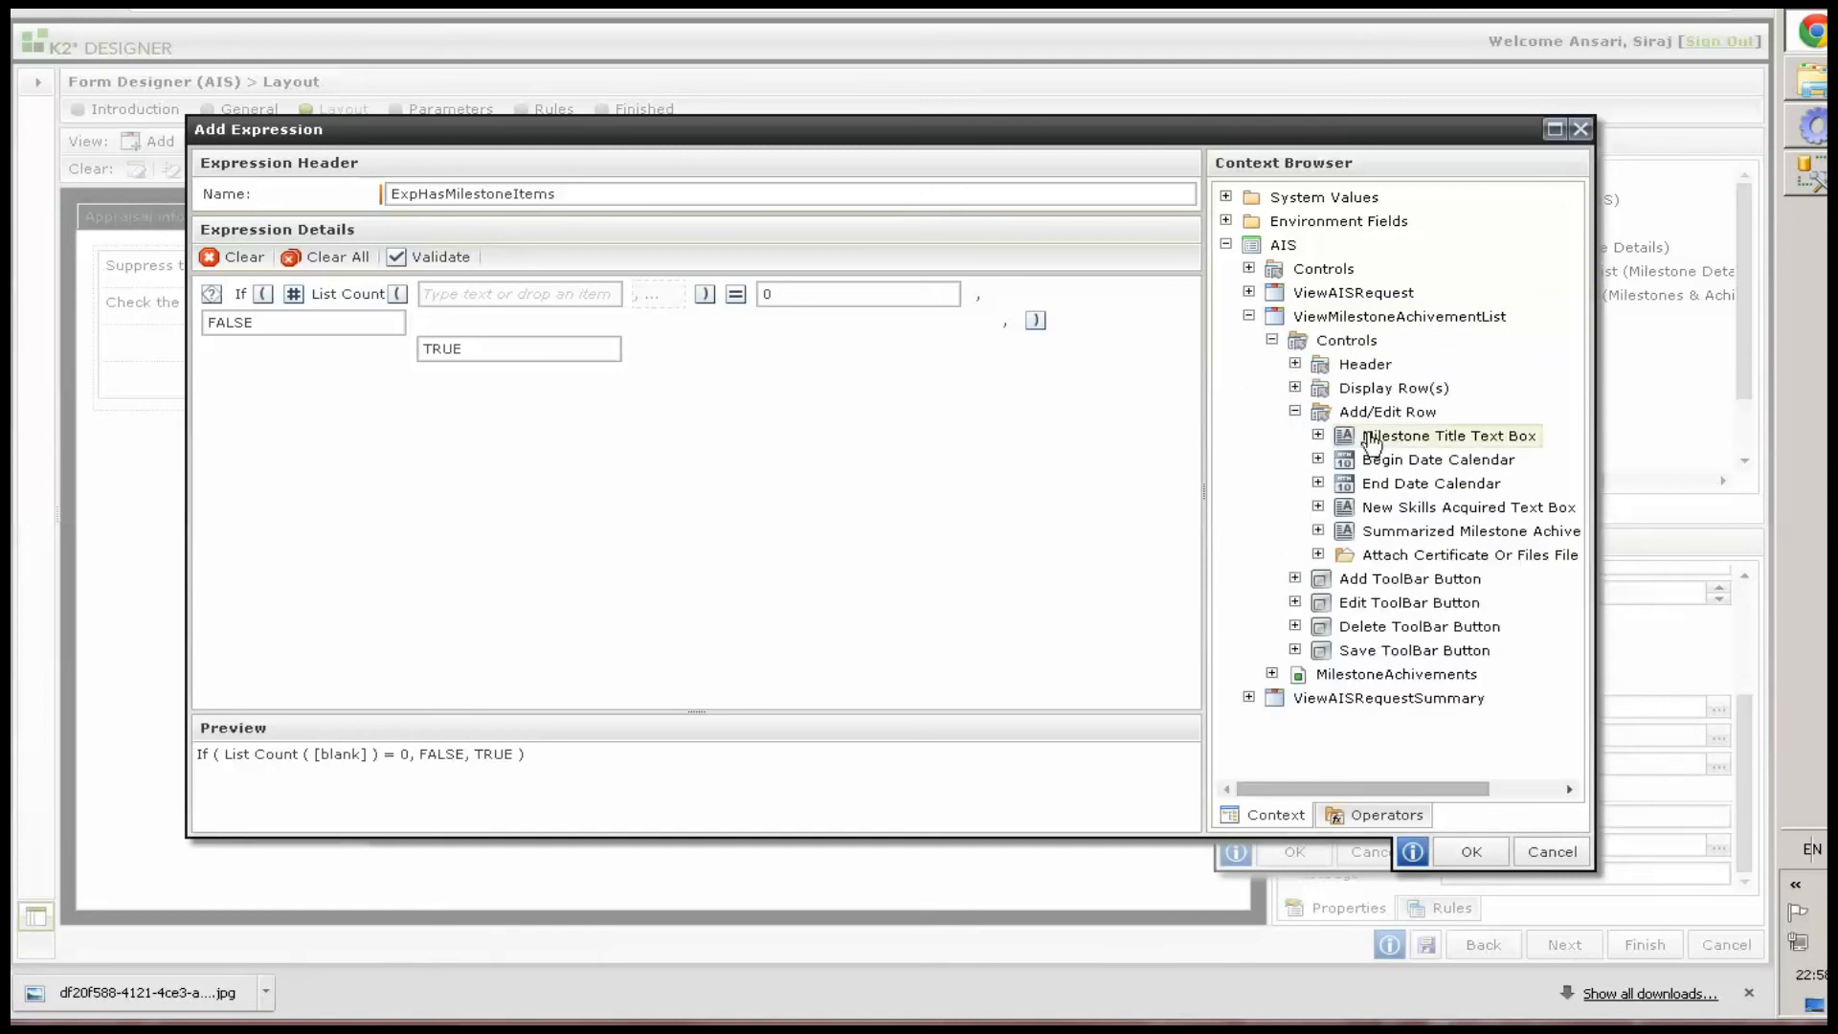
{"action": "left_click_drag", "start_coordinate": [1397, 436], "coordinate": [469, 294]}
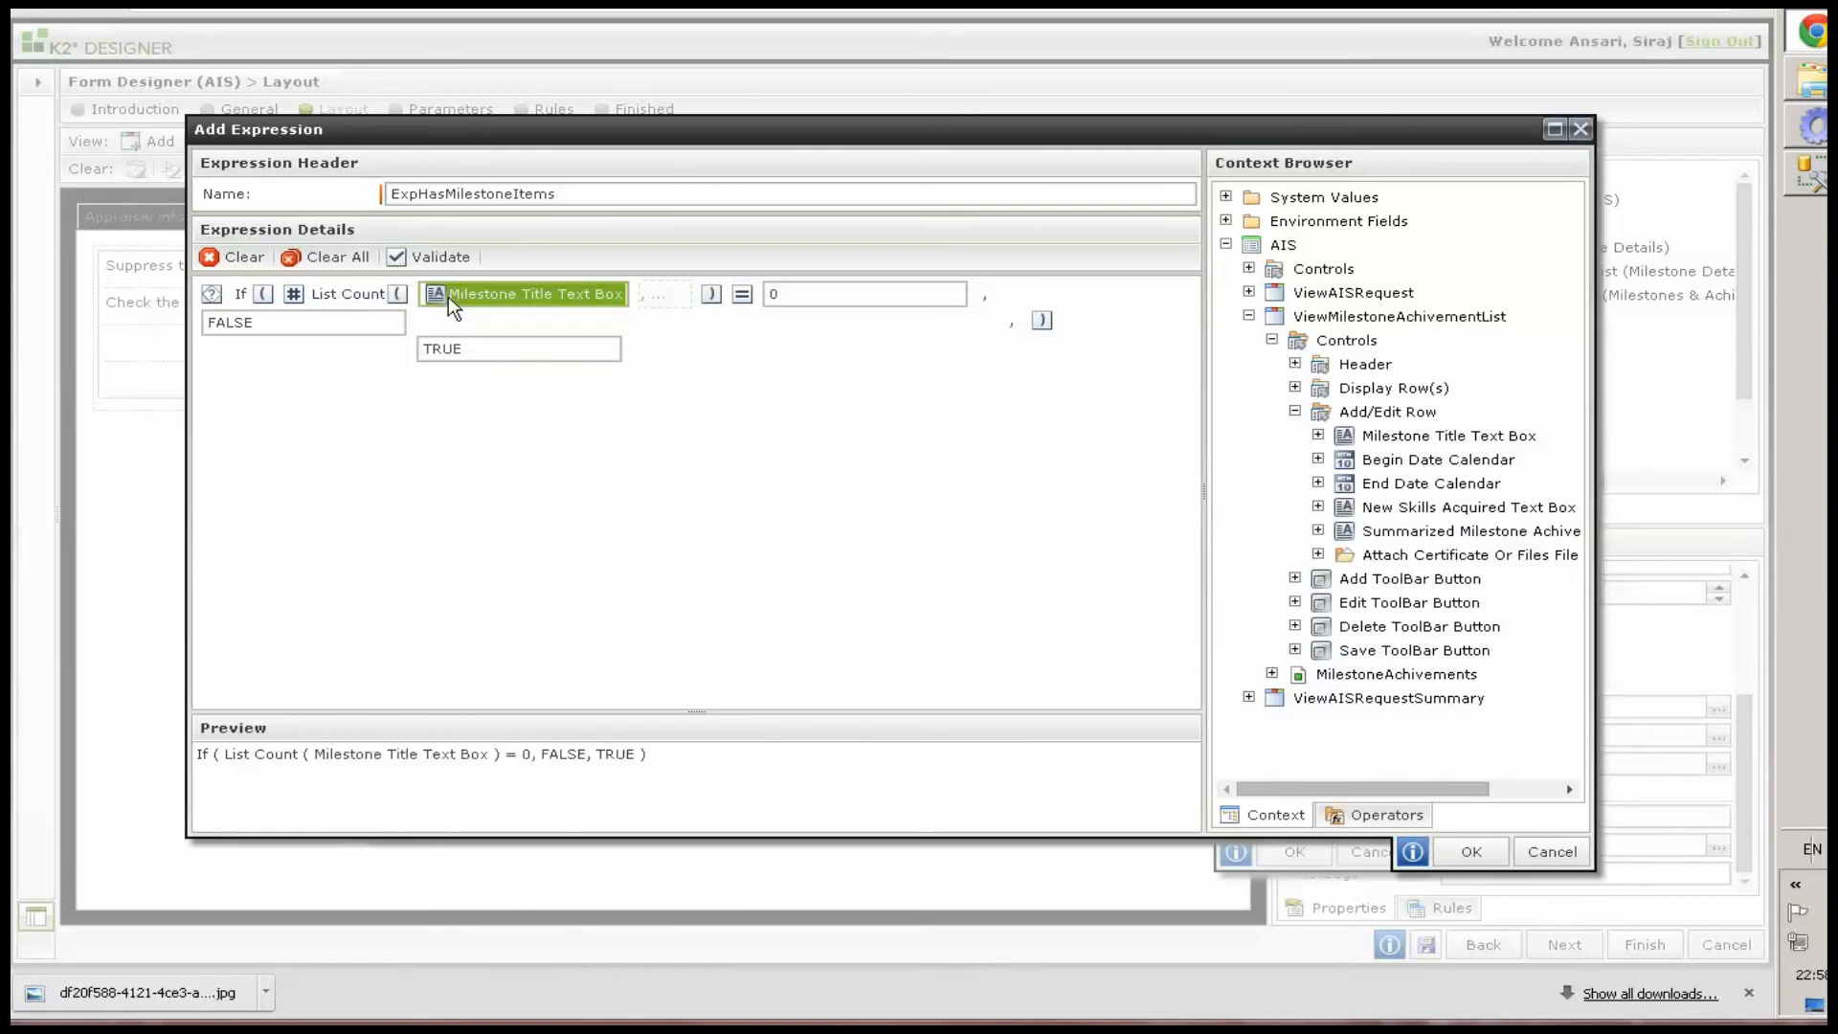
{"action": "left_click", "coordinate": [1455, 852]}
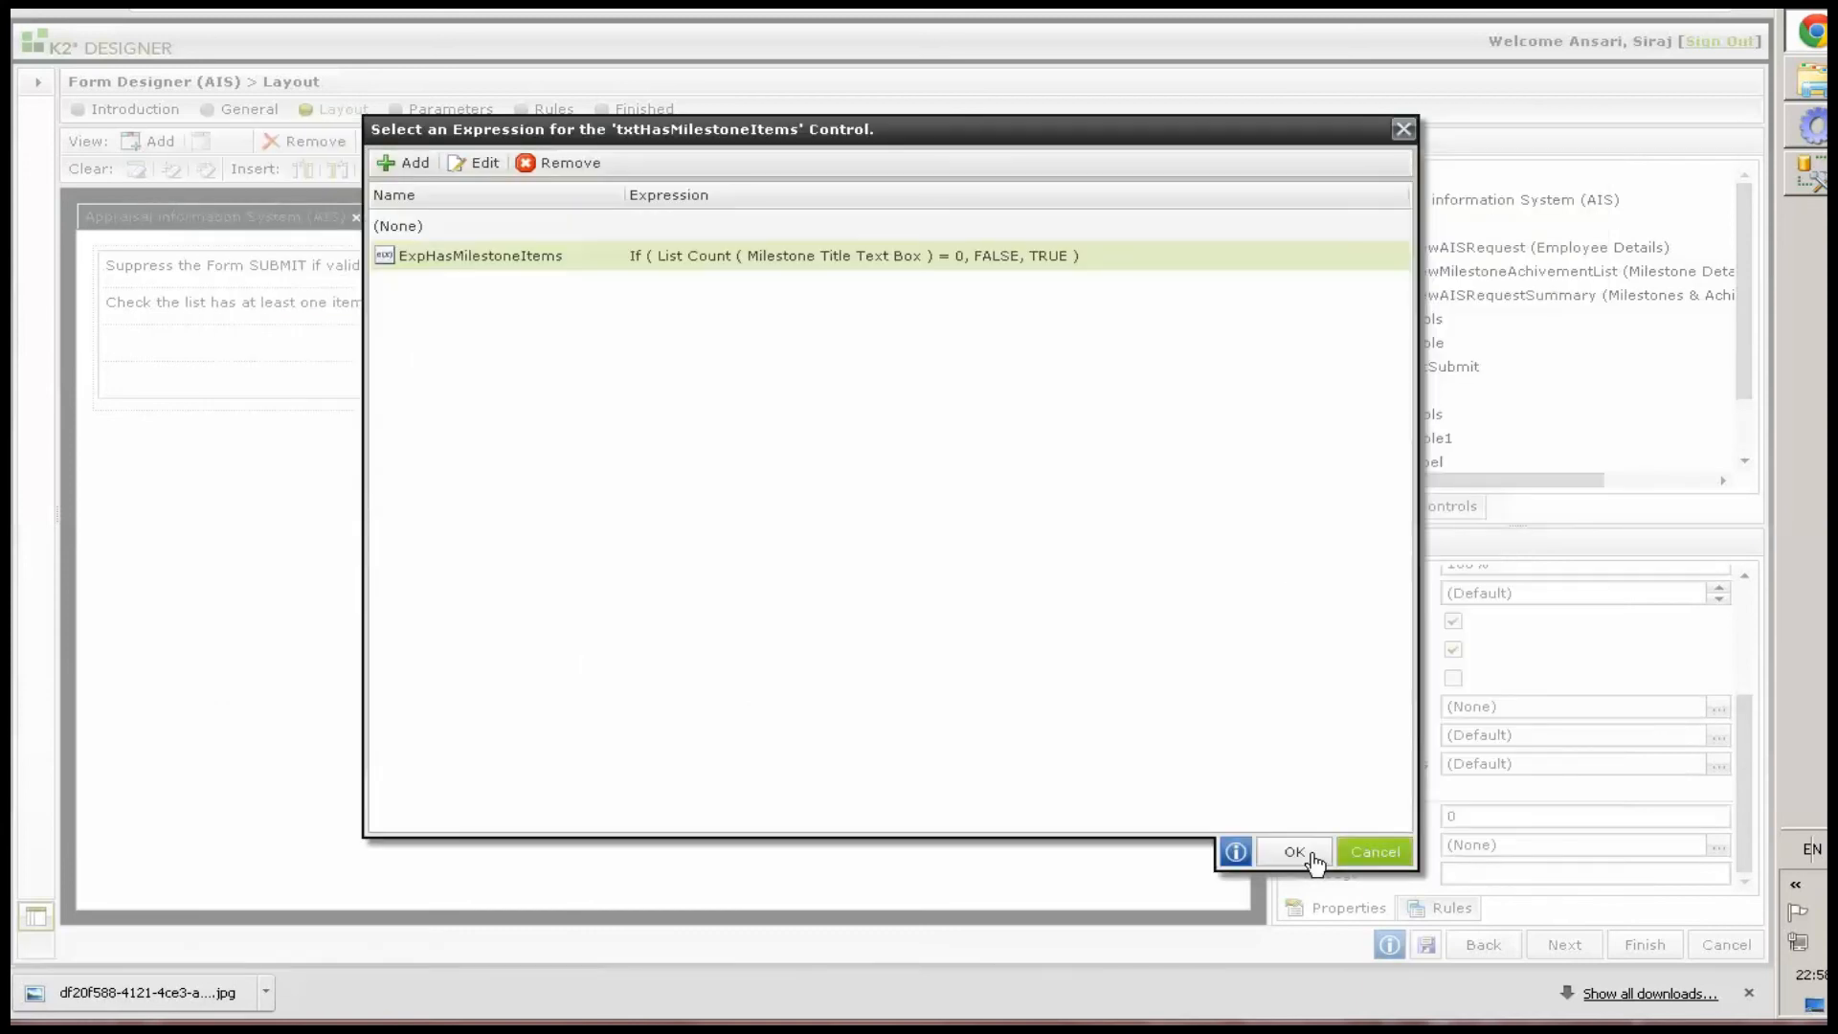
{"action": "left_click", "coordinate": [1273, 852]}
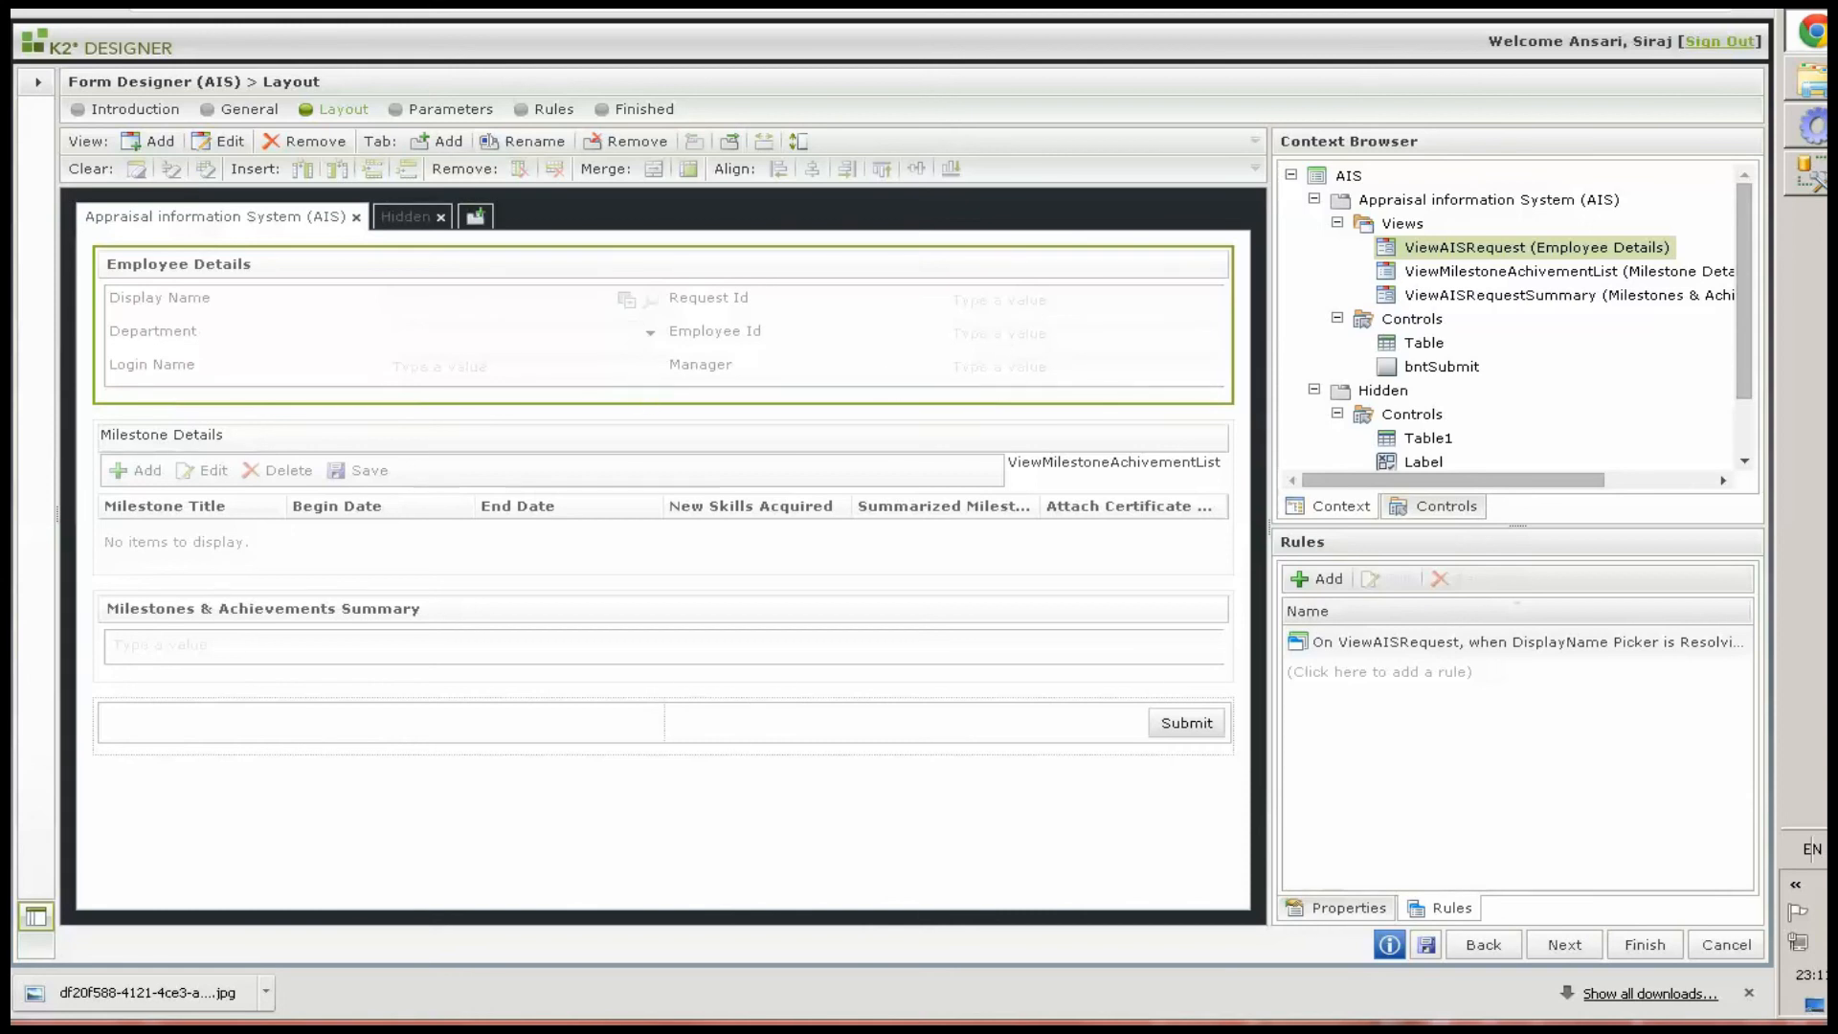
Create a form rule triggered when the DisplayName Picker on ViewAISRequest is Changed
{"action": "left_click", "coordinate": [1328, 579]}
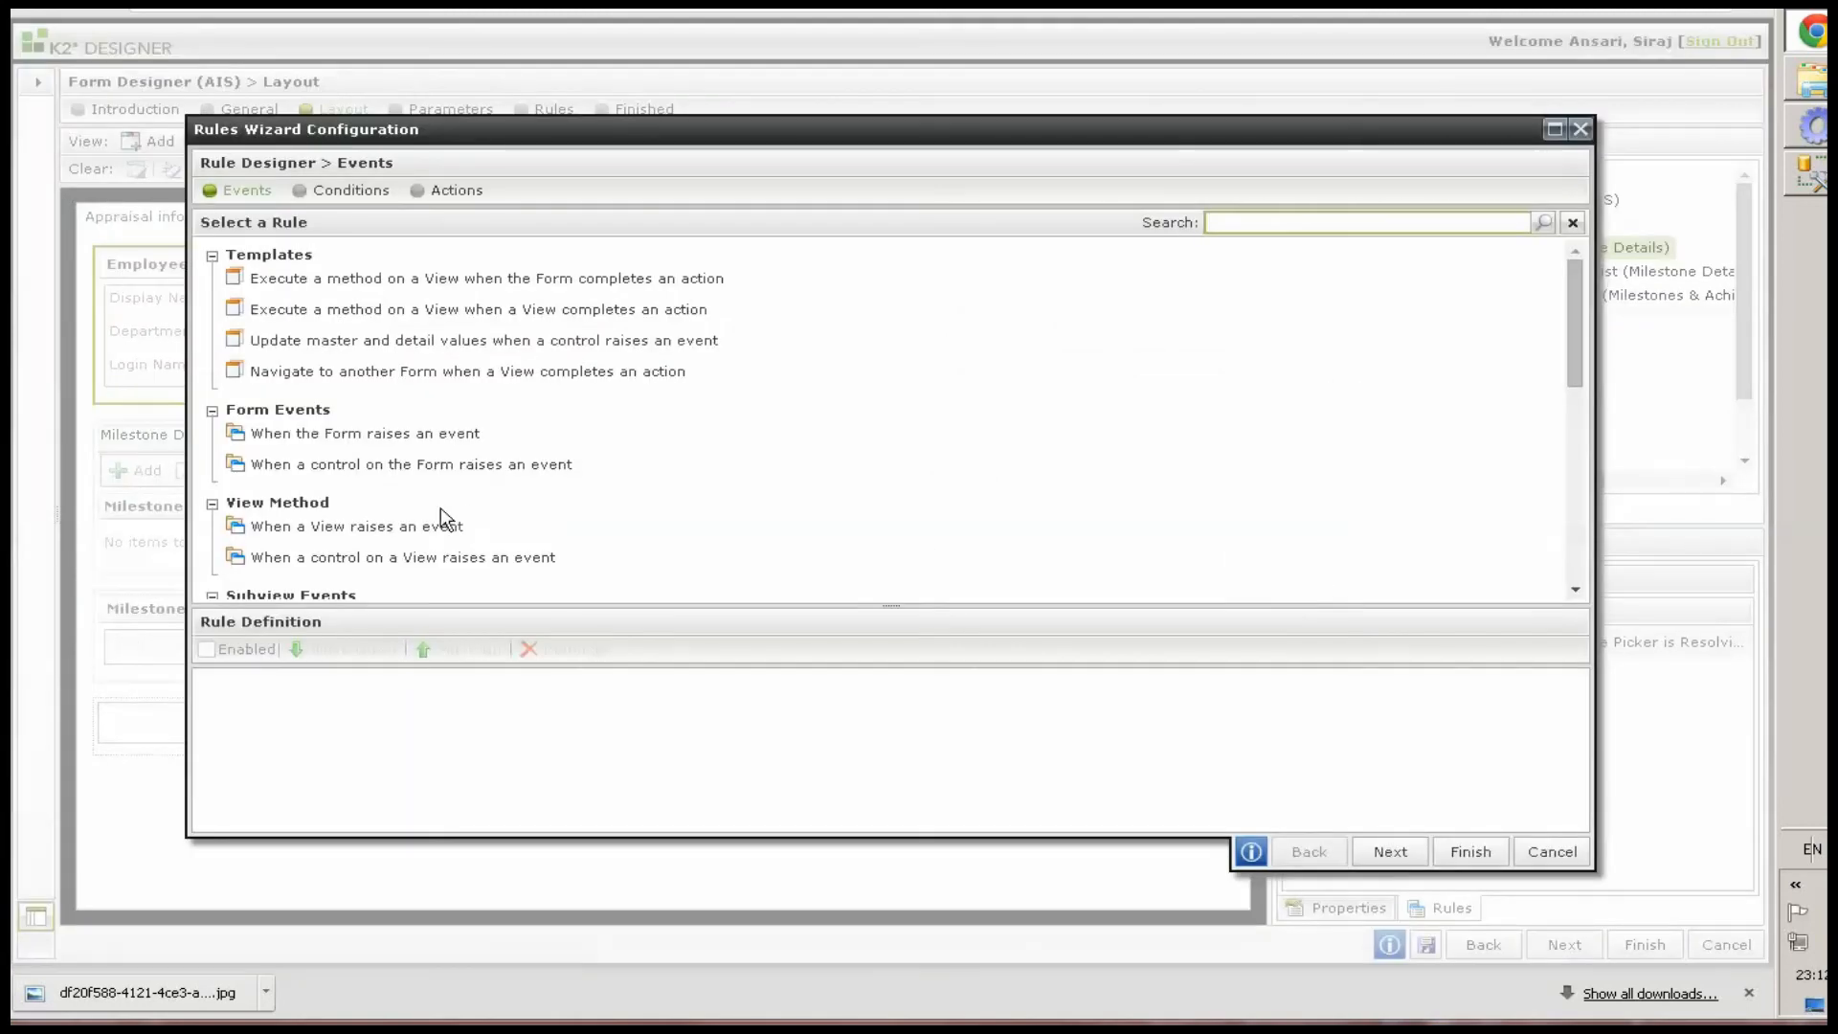
{"action": "left_click", "coordinate": [363, 567]}
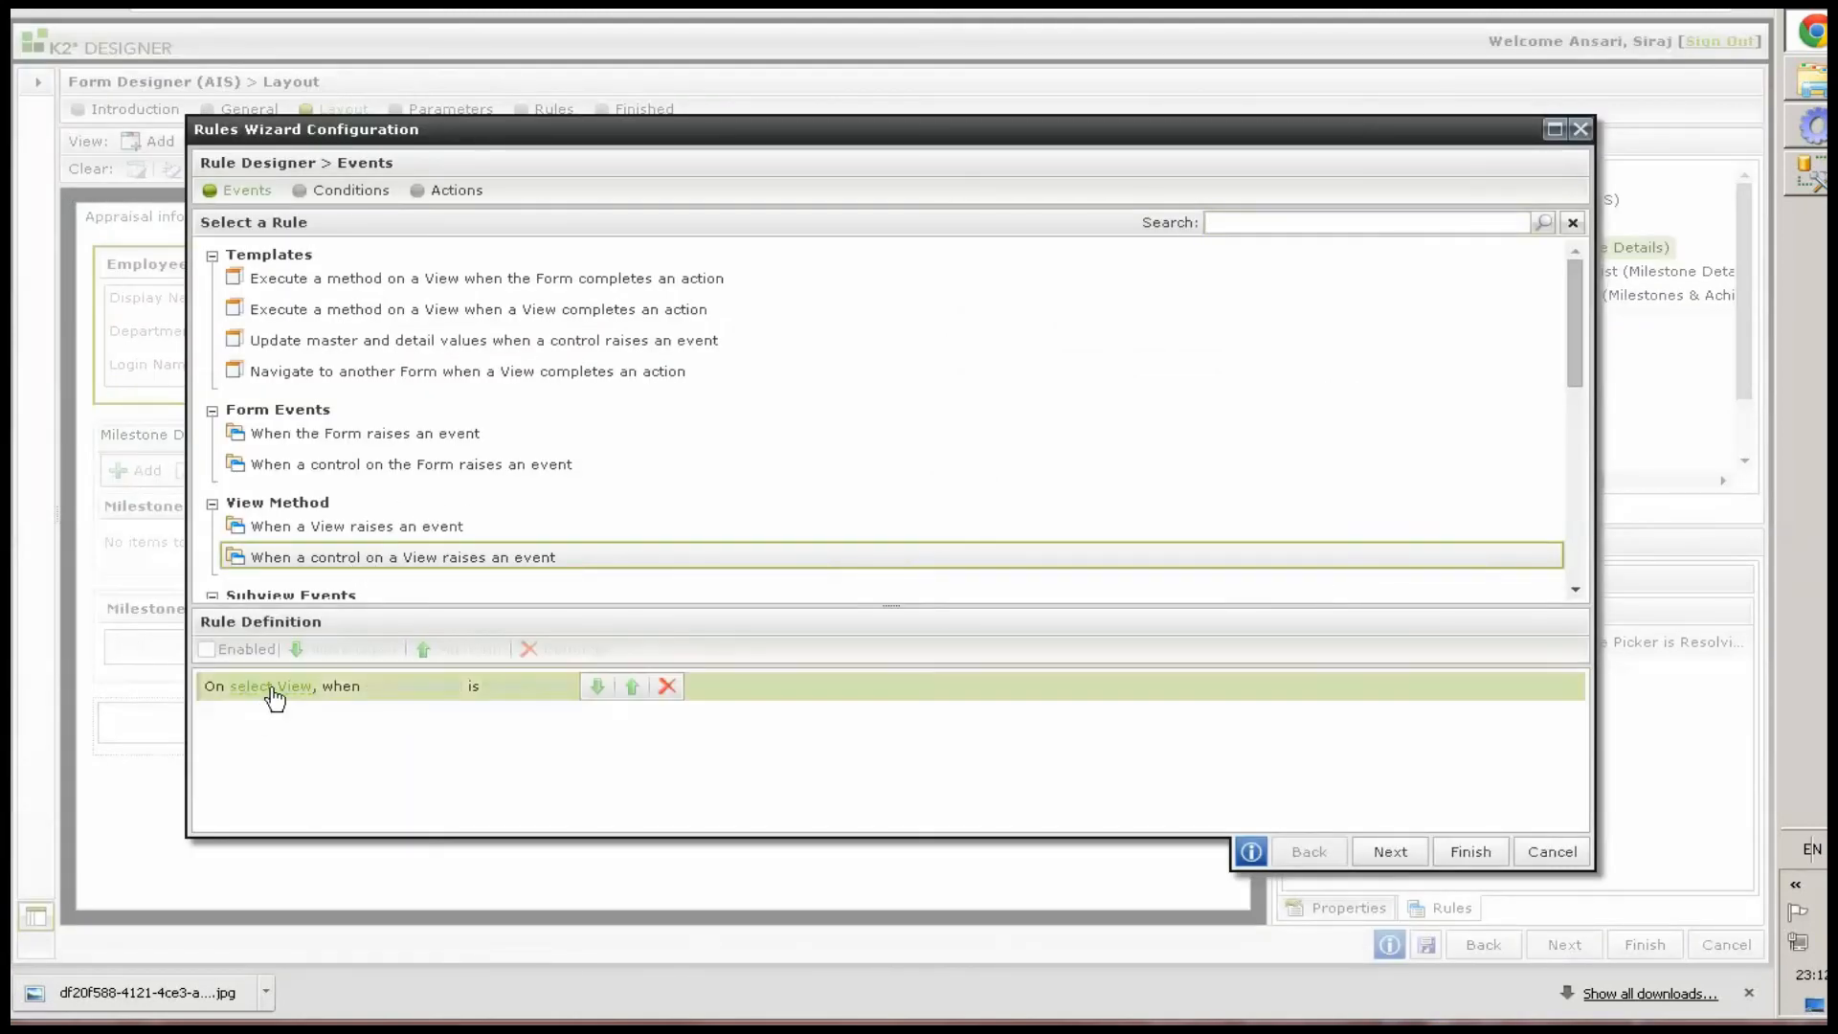
{"action": "left_click", "coordinate": [273, 689]}
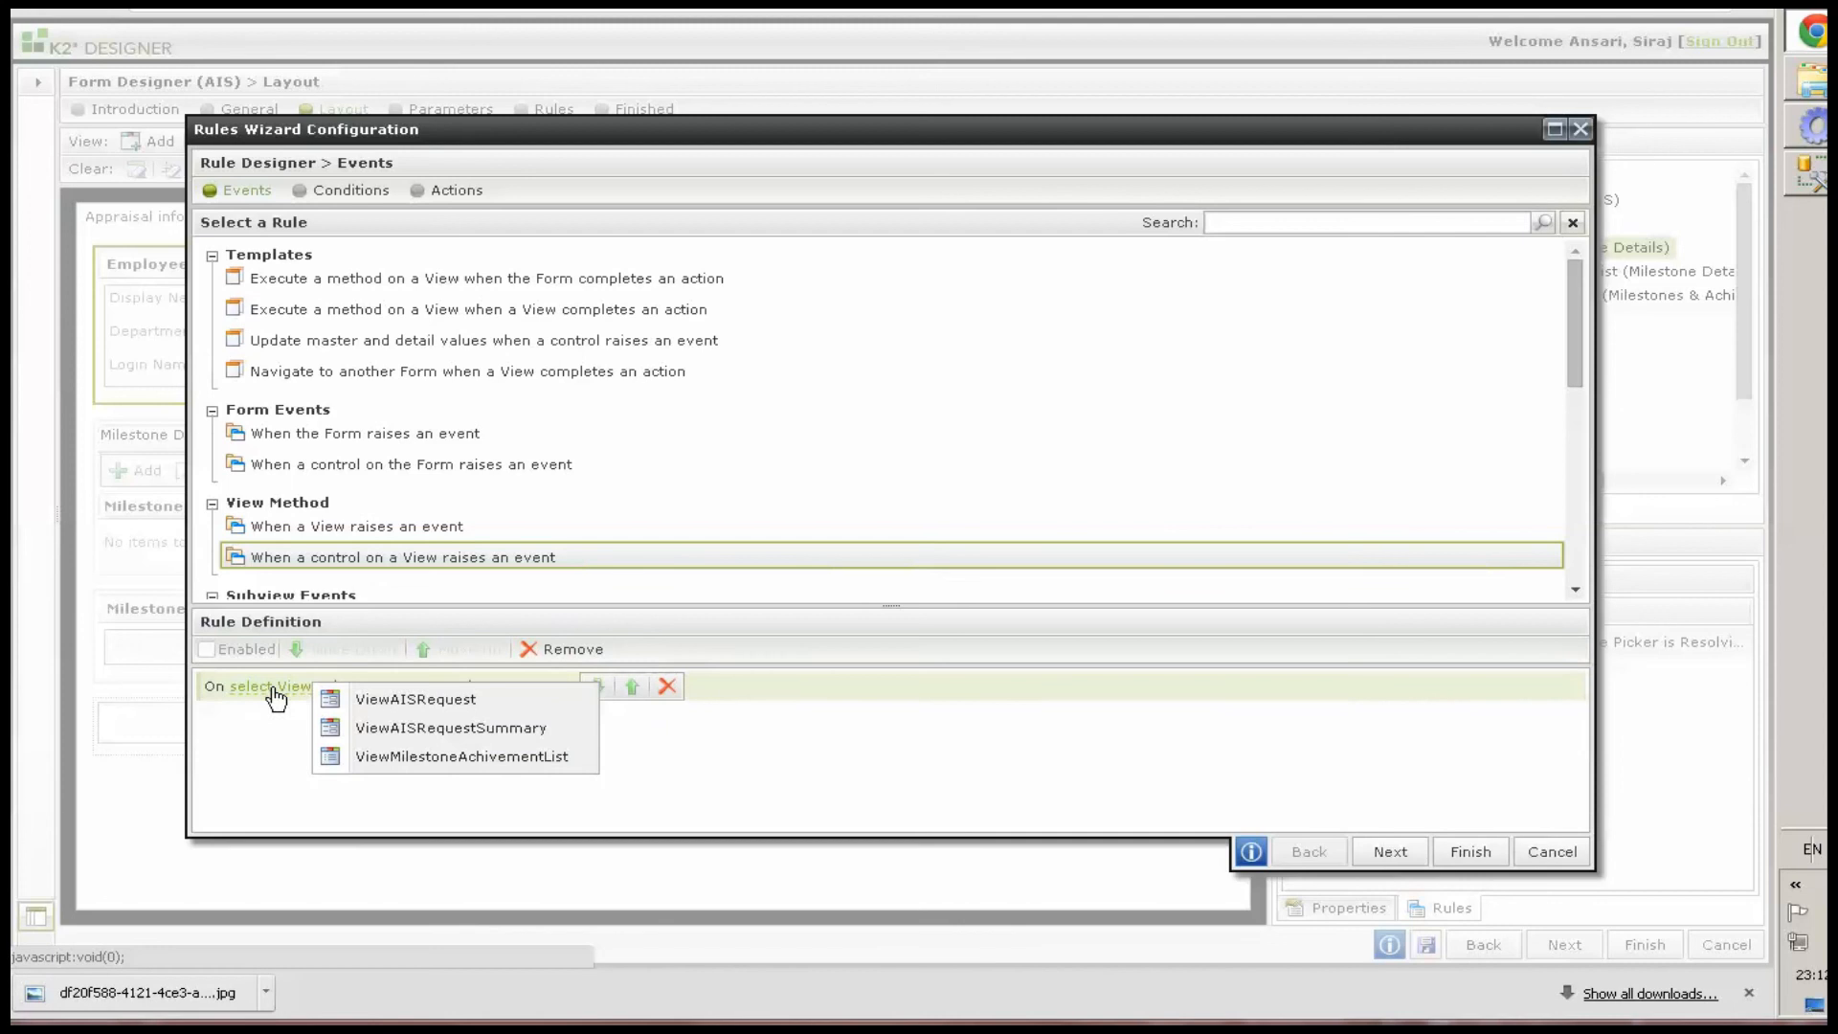
{"action": "left_click", "coordinate": [447, 704]}
{"action": "left_click", "coordinate": [464, 688]}
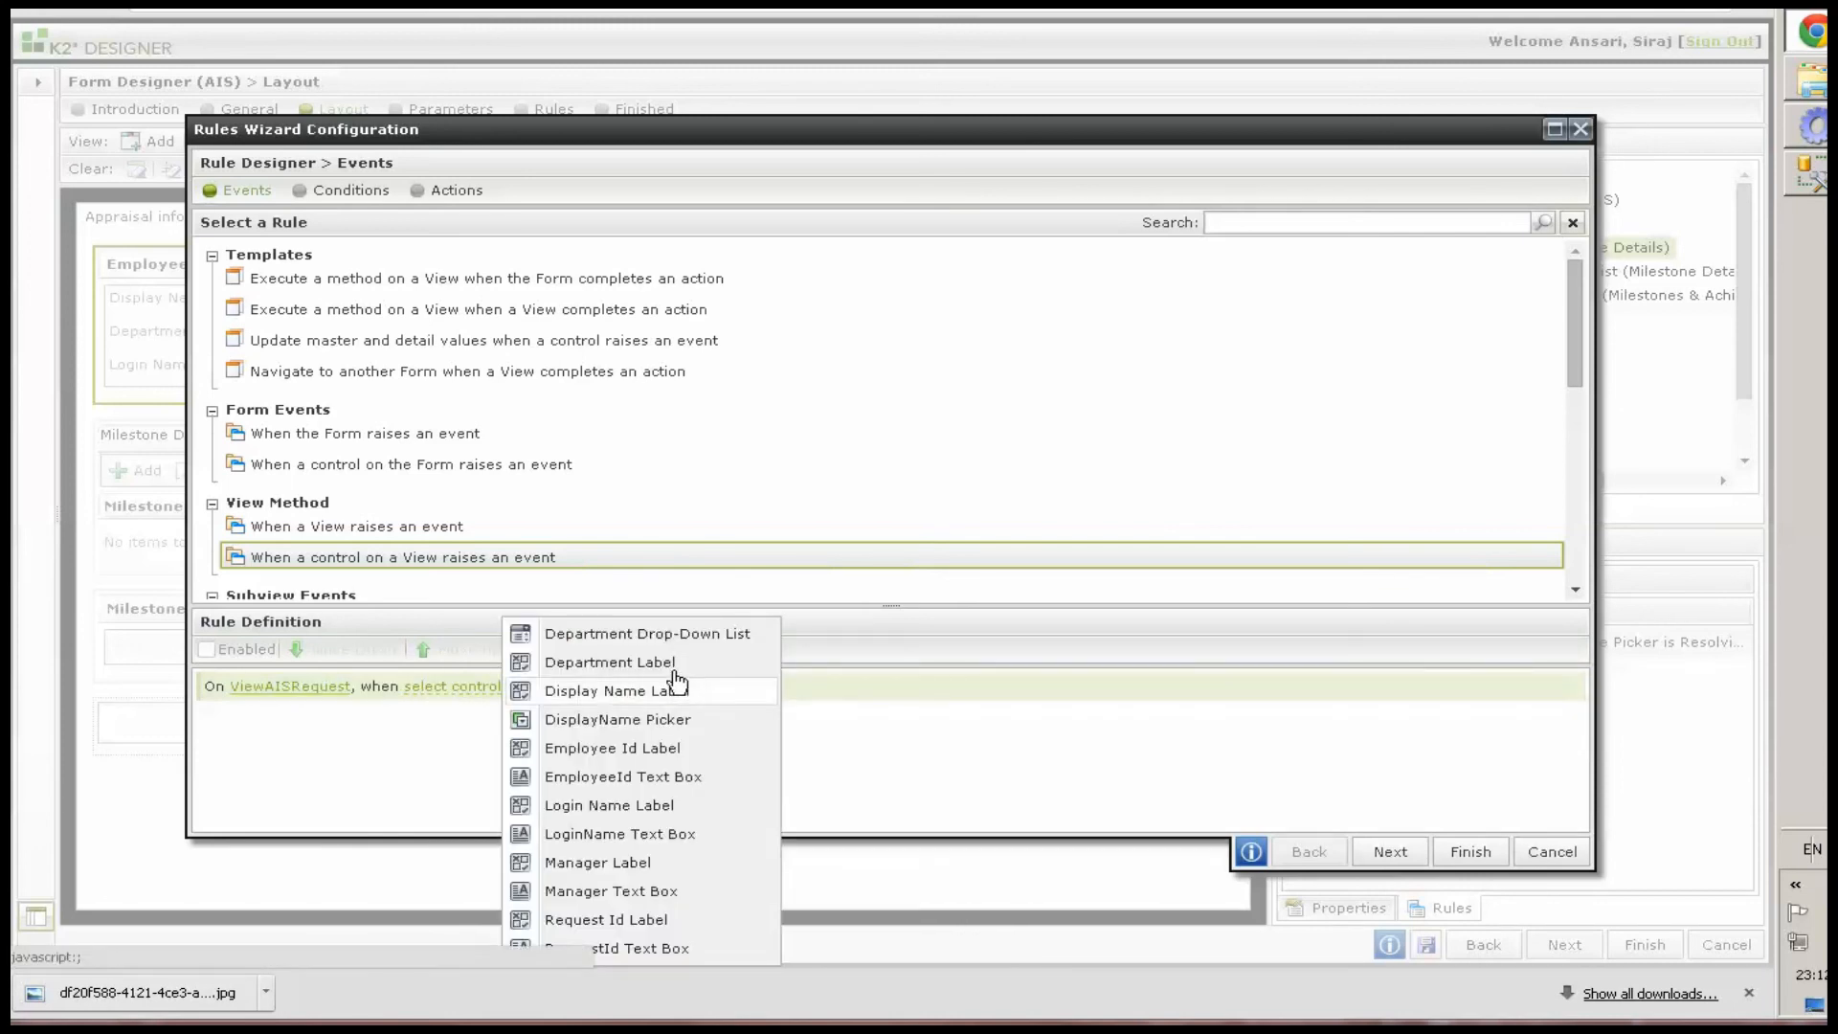
{"action": "left_click", "coordinate": [645, 726]}
{"action": "left_click", "coordinate": [617, 688]}
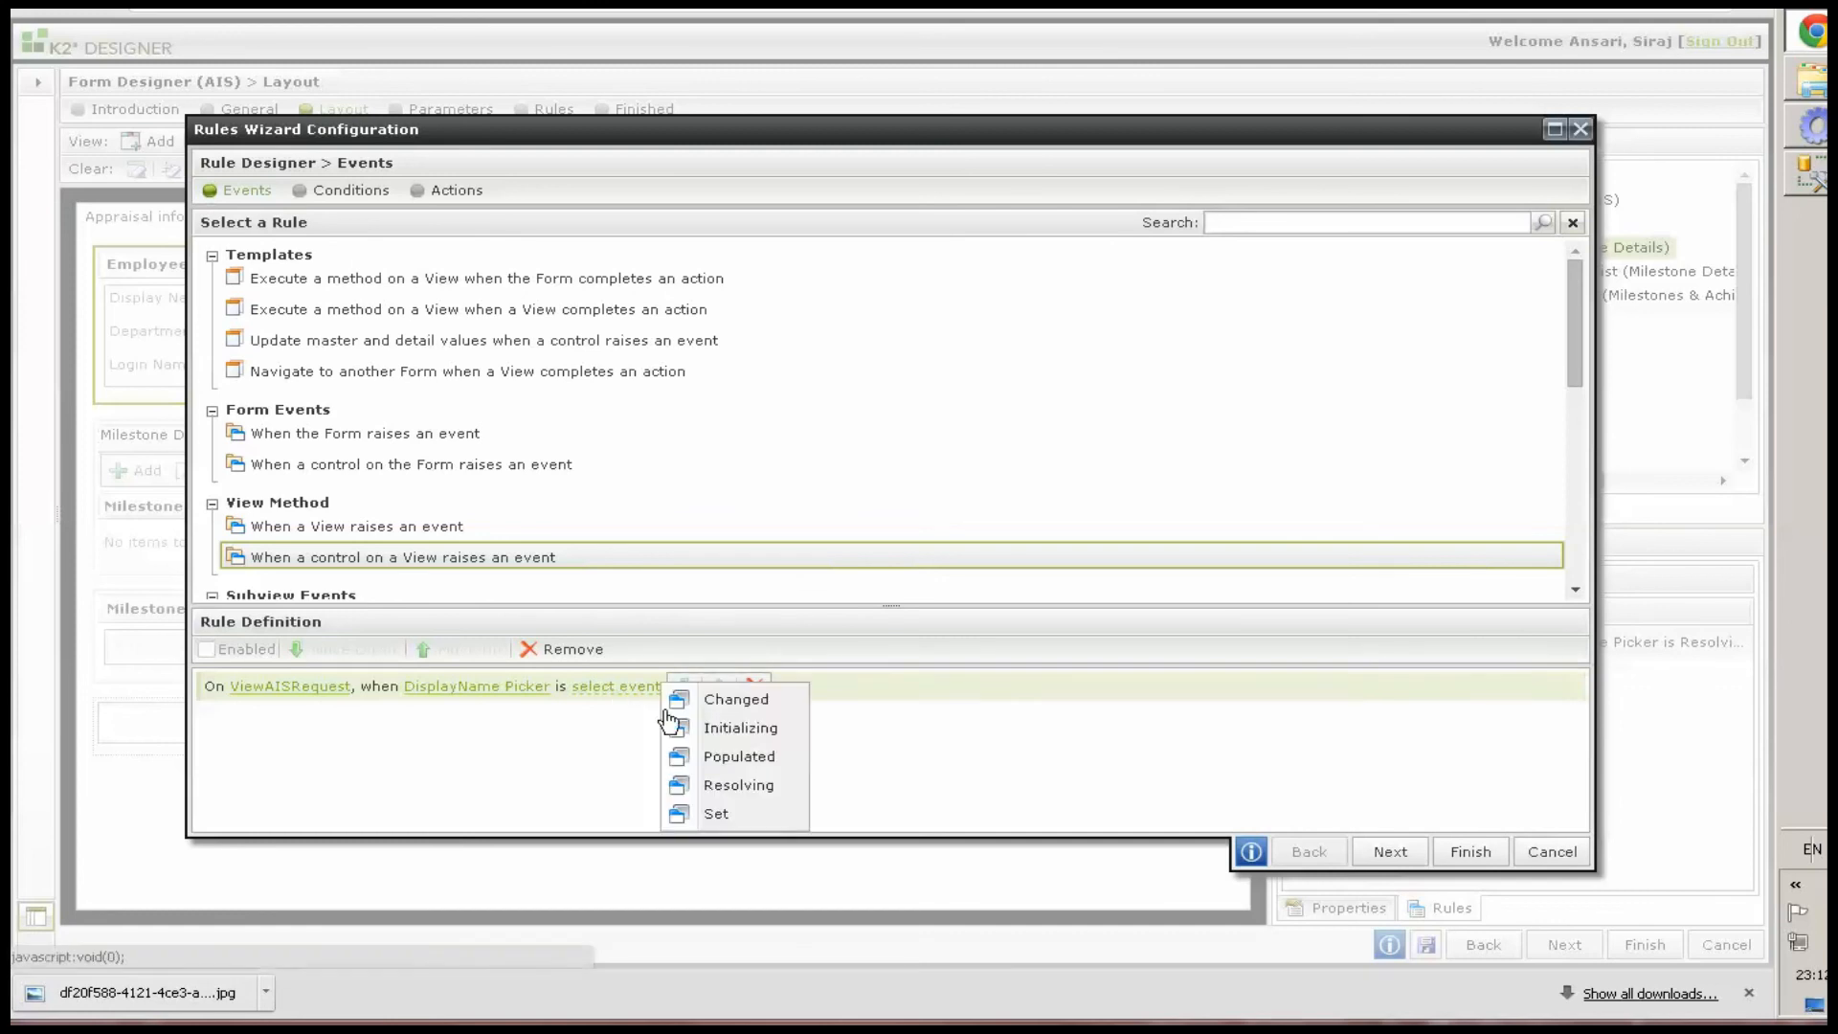
{"action": "left_click", "coordinate": [703, 700]}
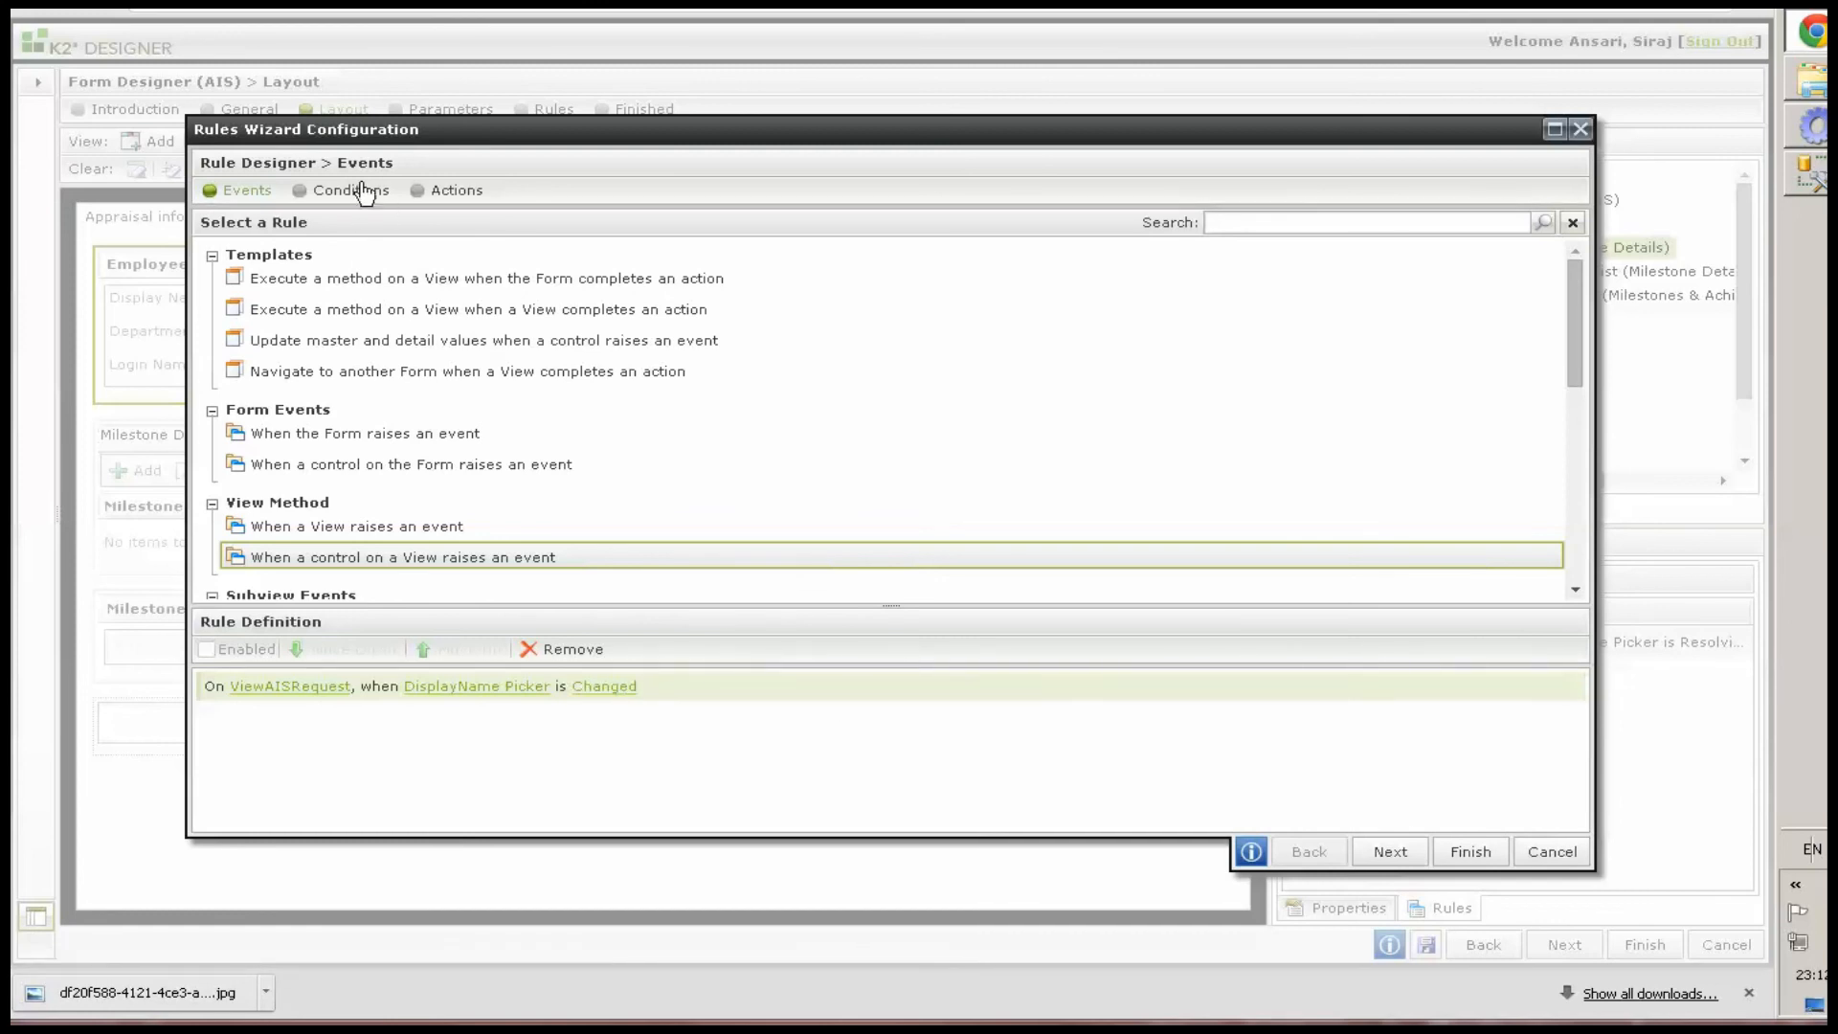
Add a Transfer data action to the rule
{"action": "left_click", "coordinate": [426, 191]}
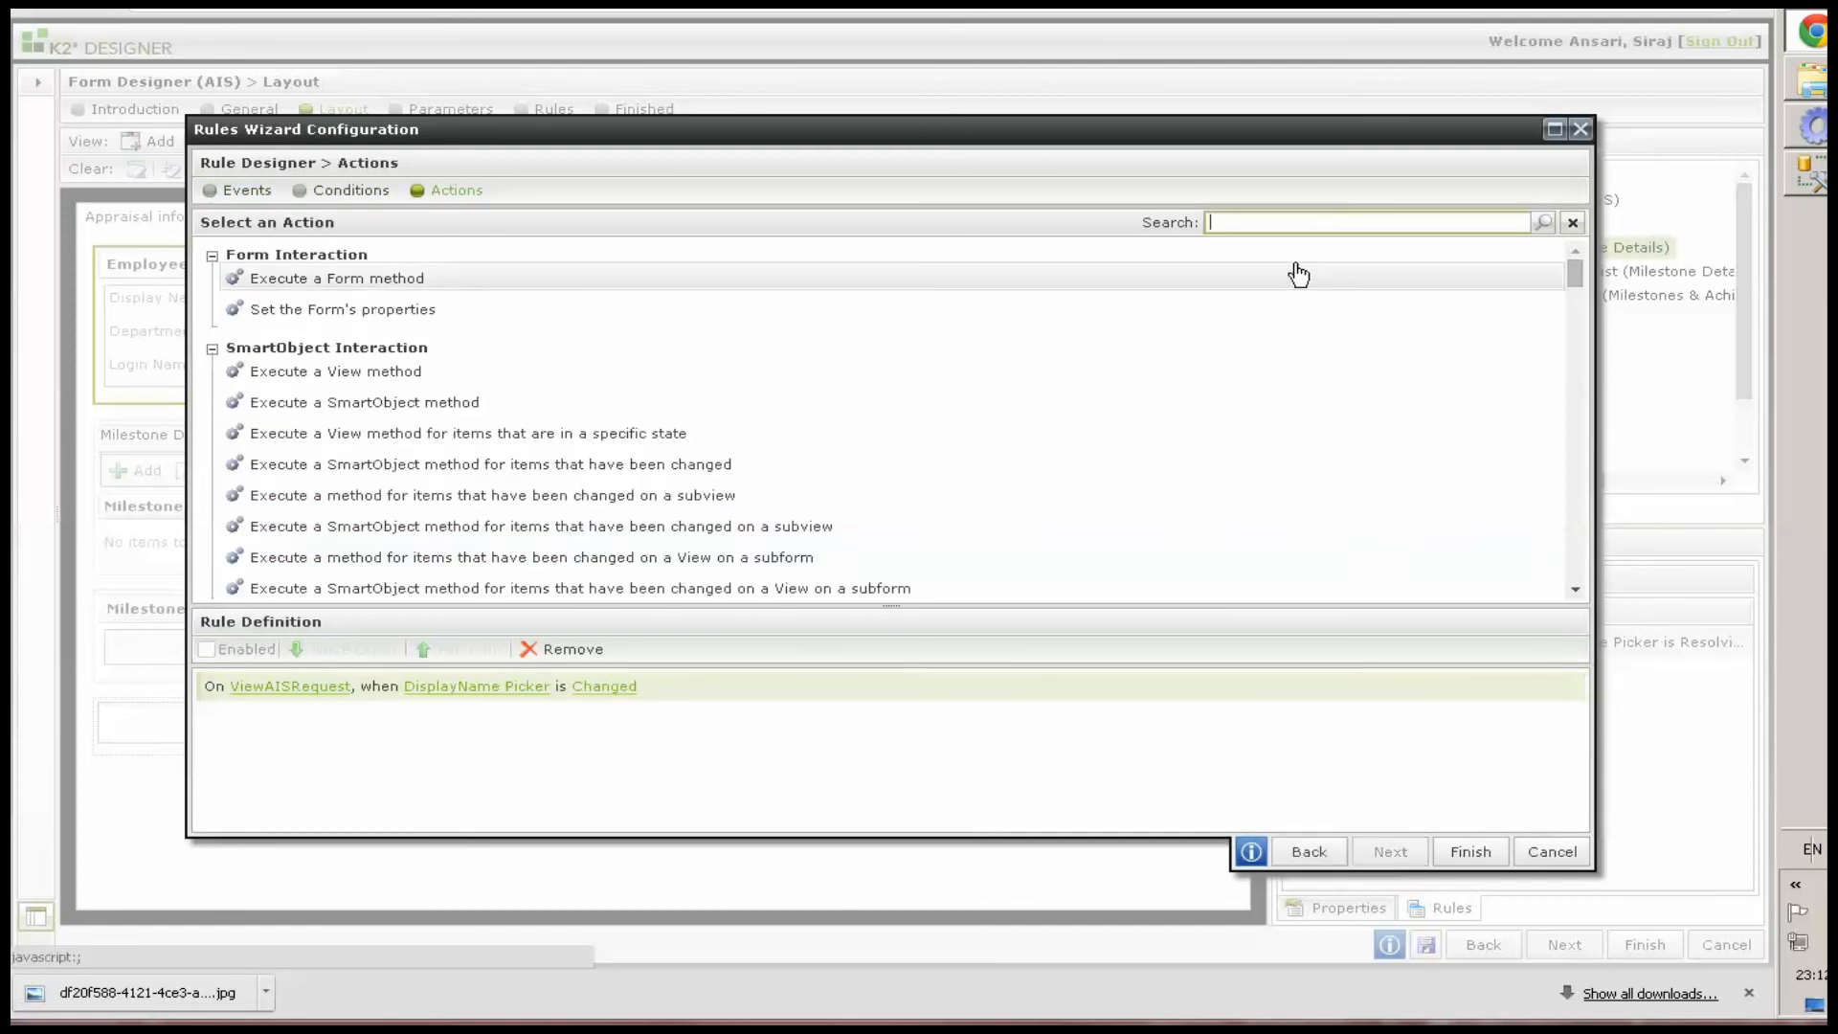
{"action": "type", "text": "tra"}
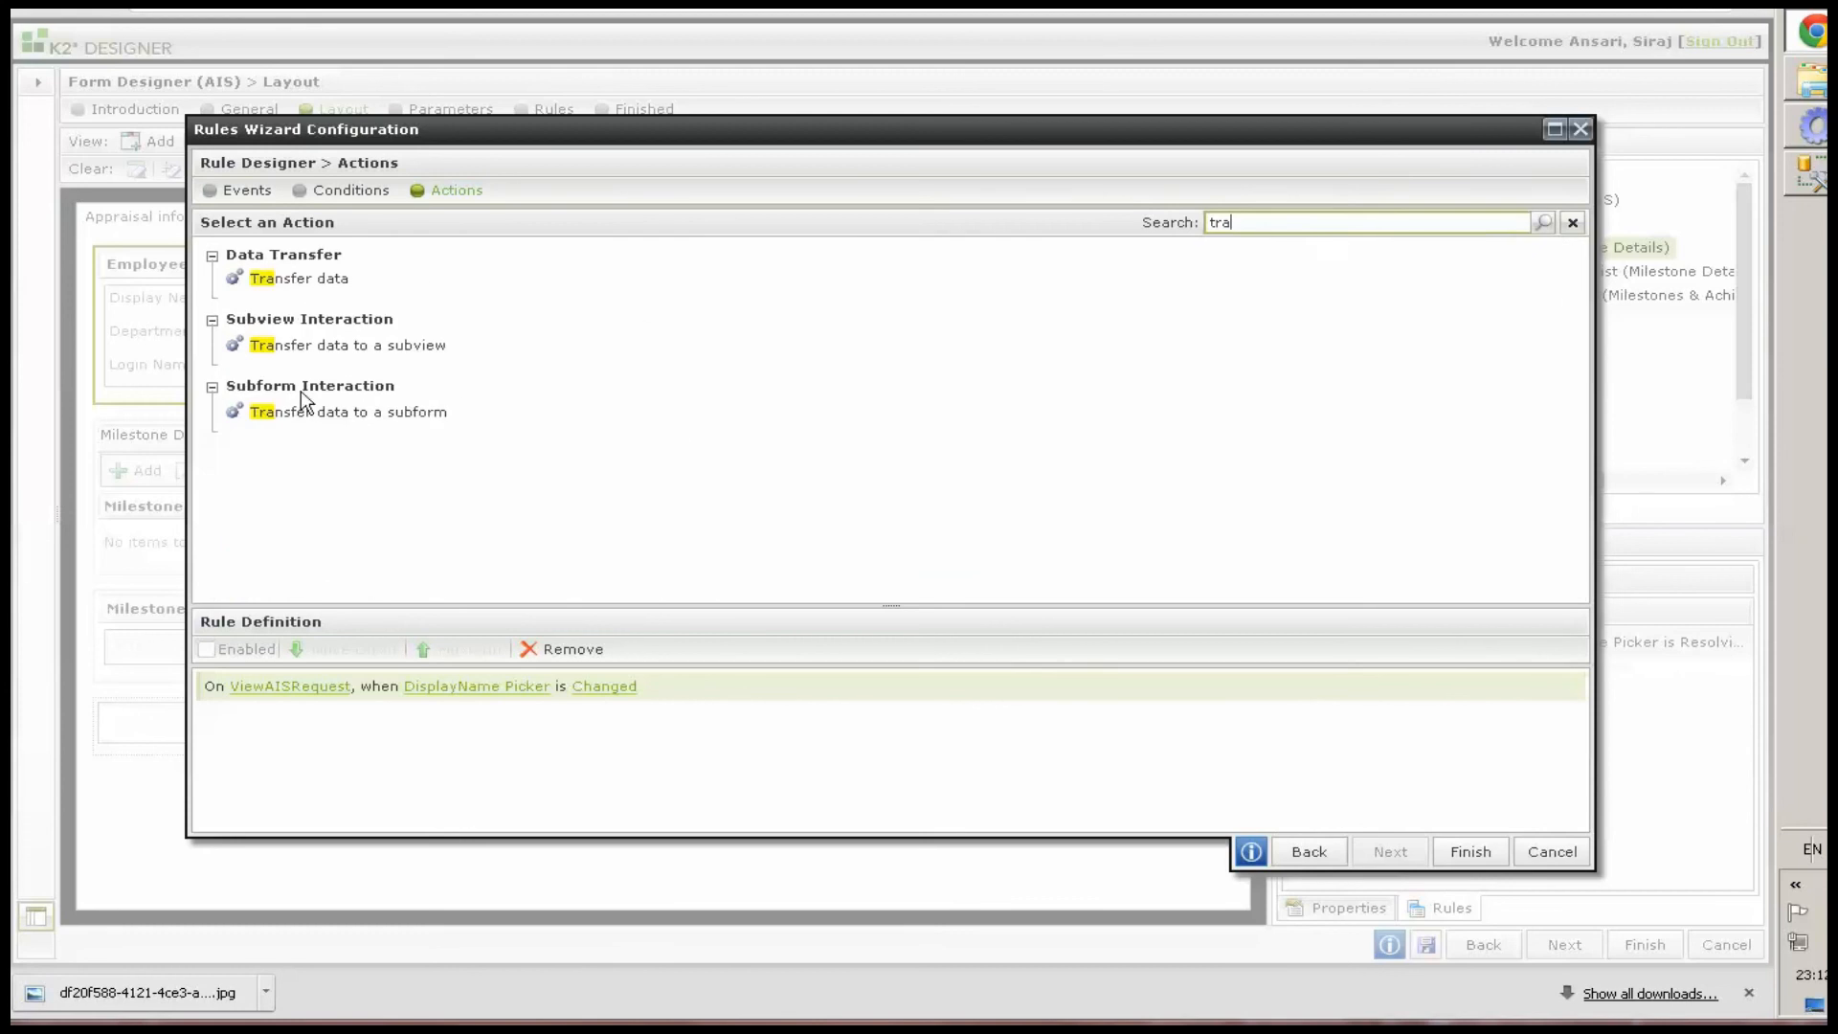
{"action": "left_click", "coordinate": [304, 278]}
Map EmployeeInformationMaster LoginName, Manager and EmployeeId into the LoginName, Manager and EmployeeId text boxes and finish the rule
{"action": "left_click", "coordinate": [411, 723]}
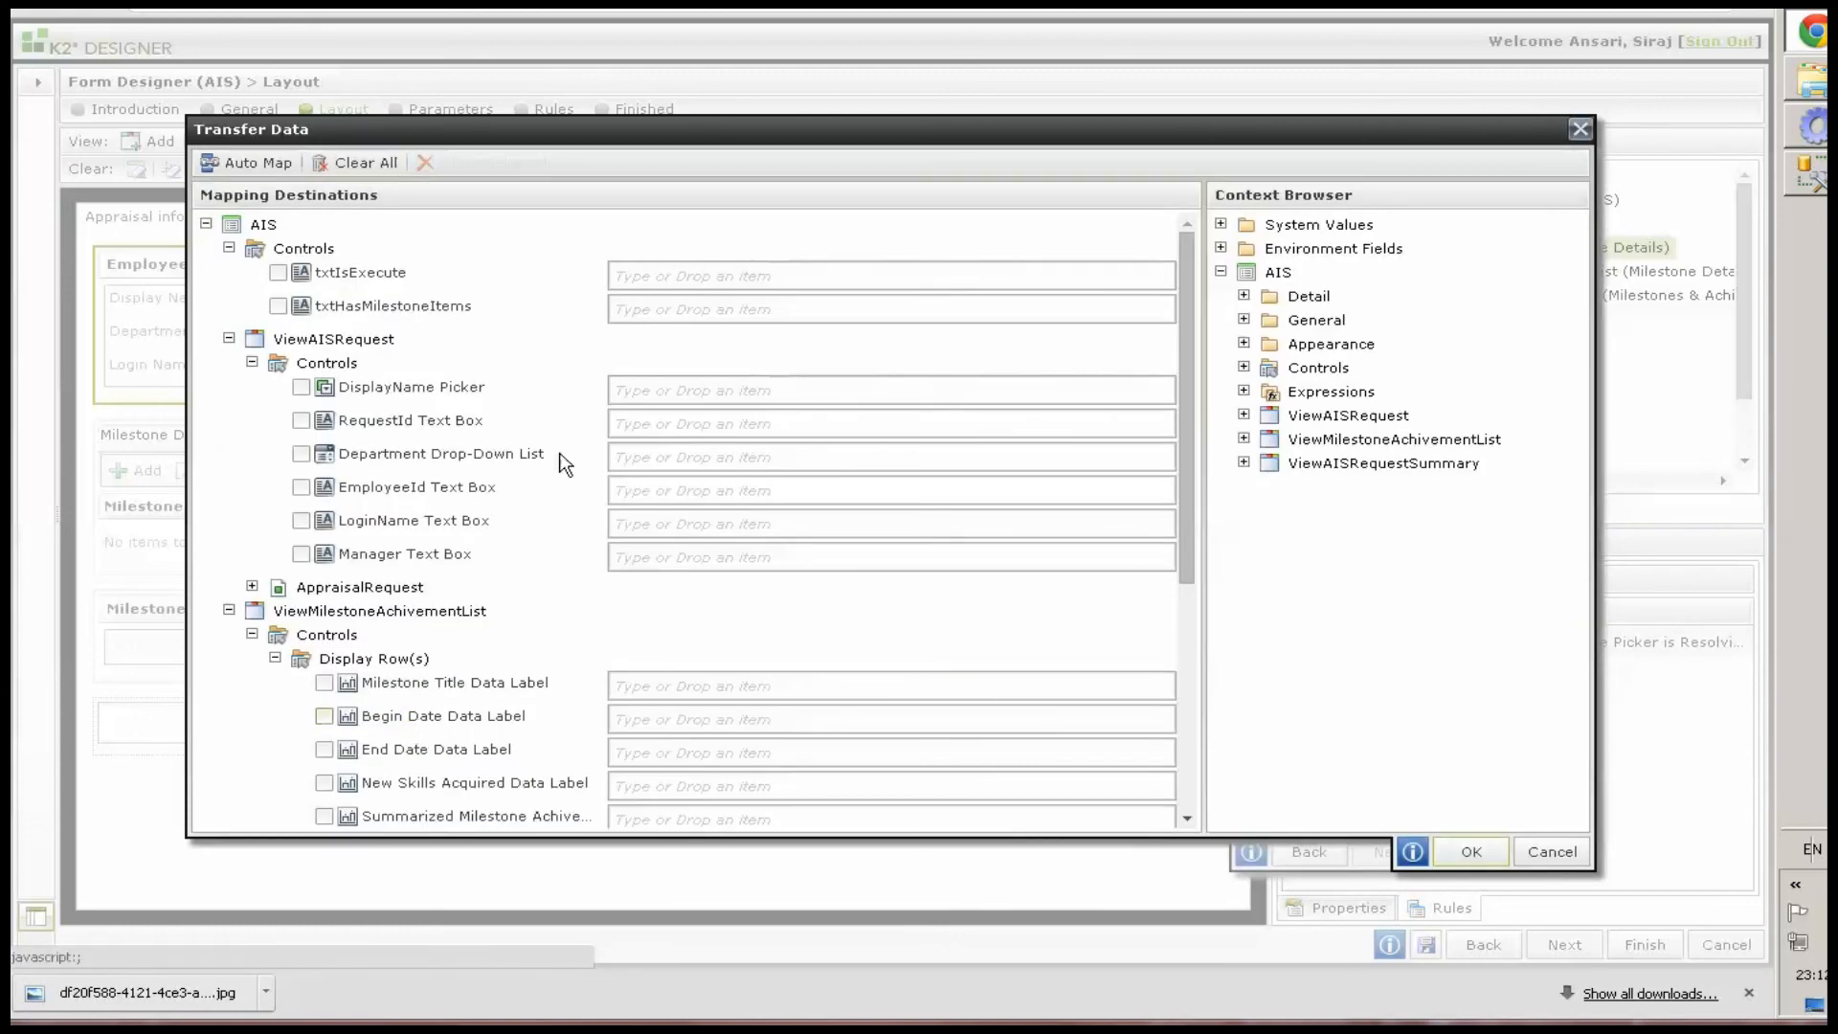
{"action": "left_click", "coordinate": [1244, 415]}
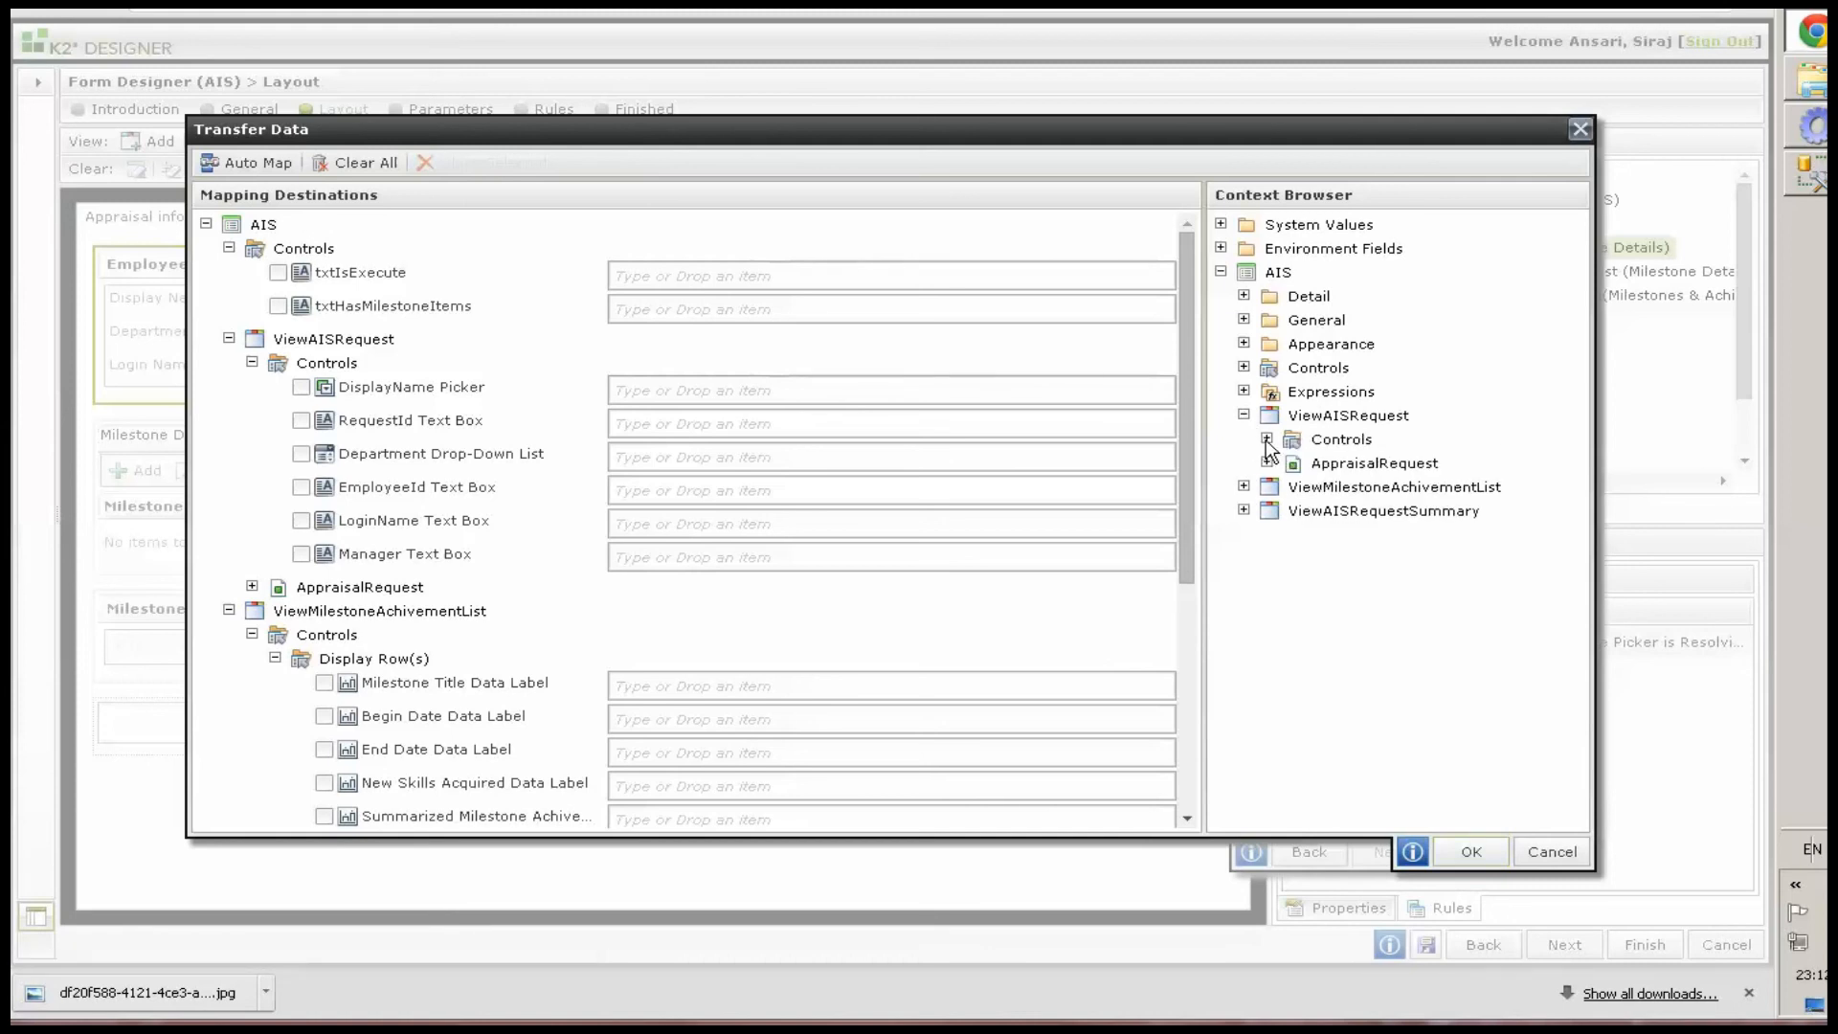
{"action": "left_click", "coordinate": [1266, 440]}
{"action": "left_click", "coordinate": [1290, 511]}
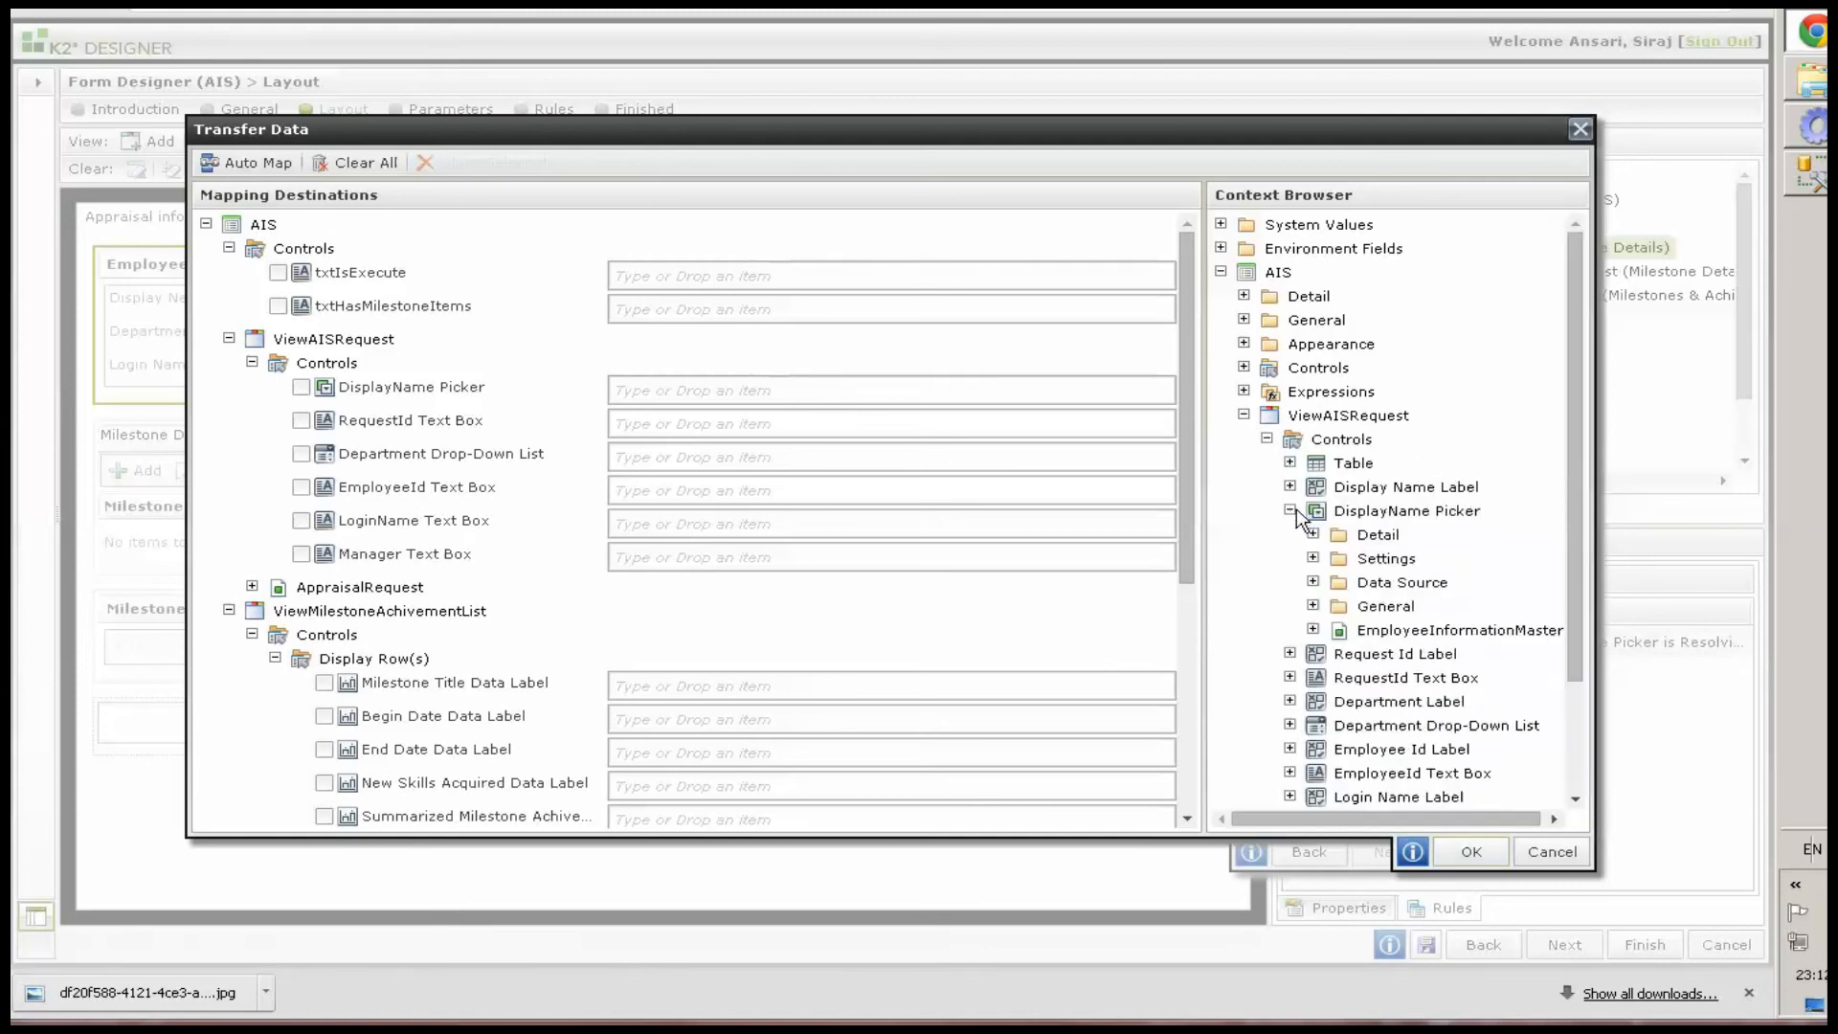
{"action": "left_click", "coordinate": [1314, 630]}
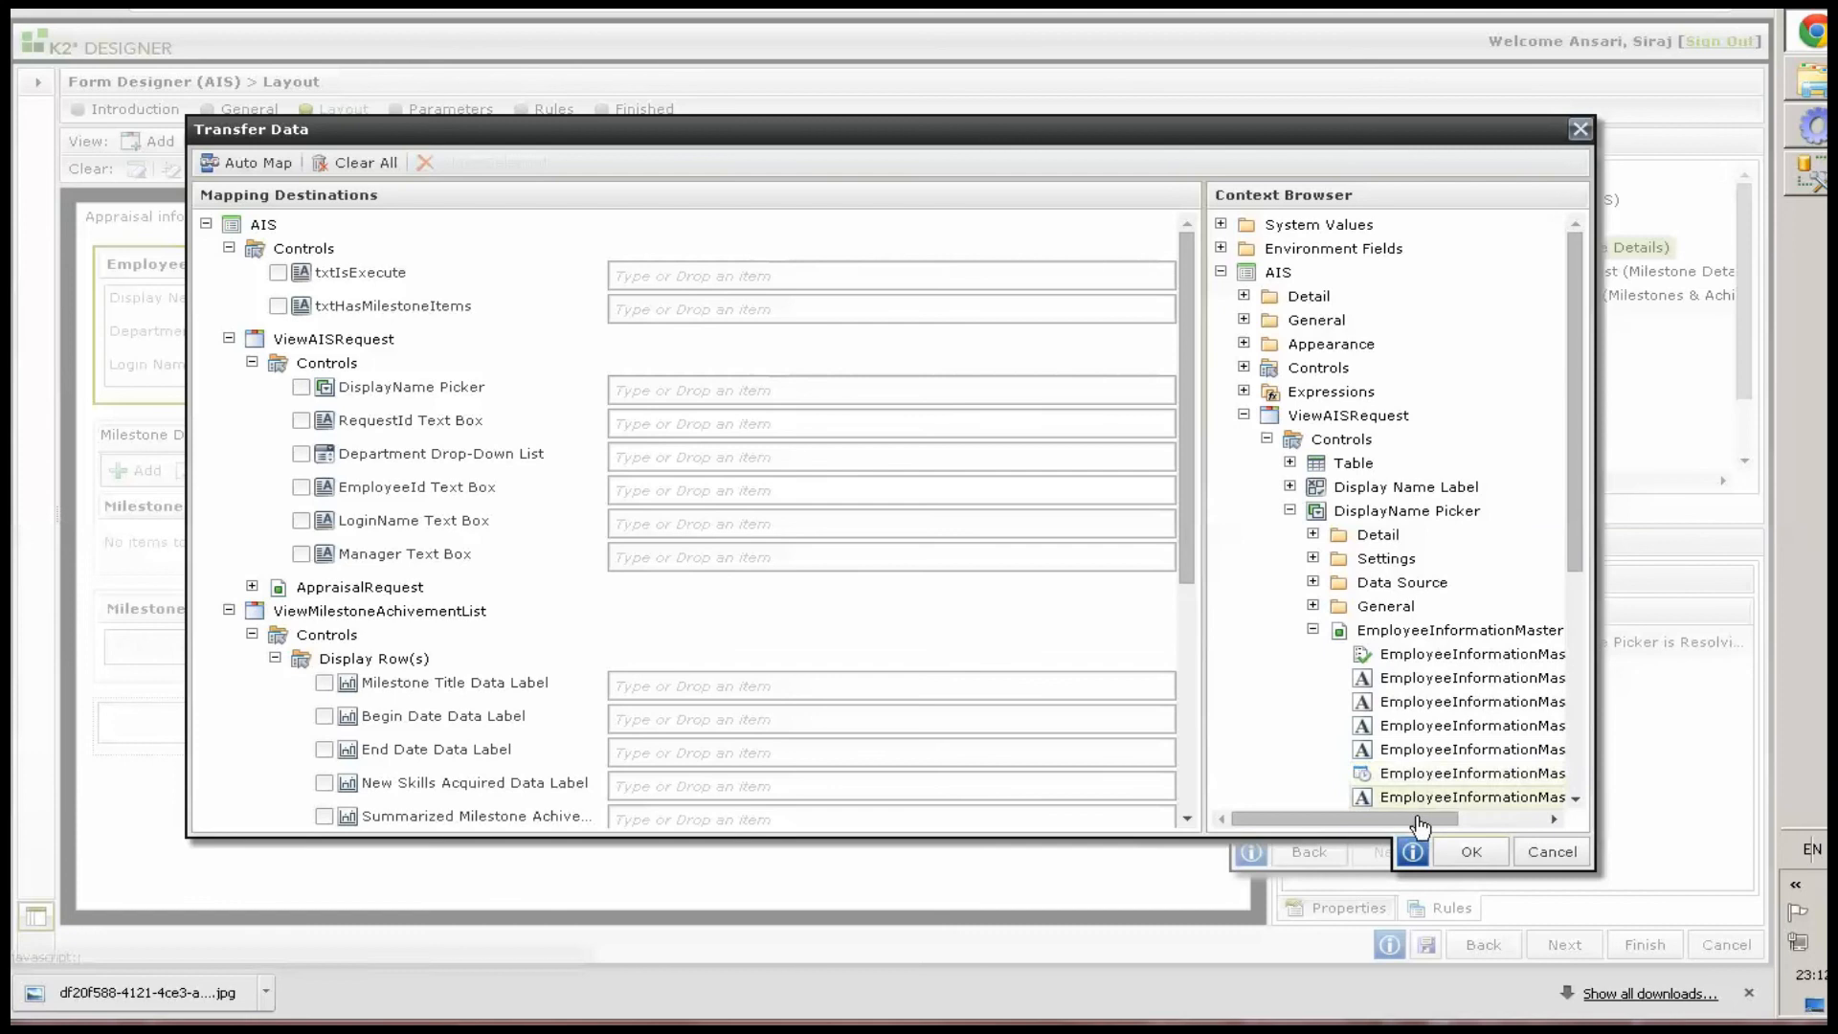
{"action": "left_click", "coordinate": [1426, 655]}
{"action": "left_click_drag", "start_coordinate": [1428, 678], "coordinate": [714, 521]}
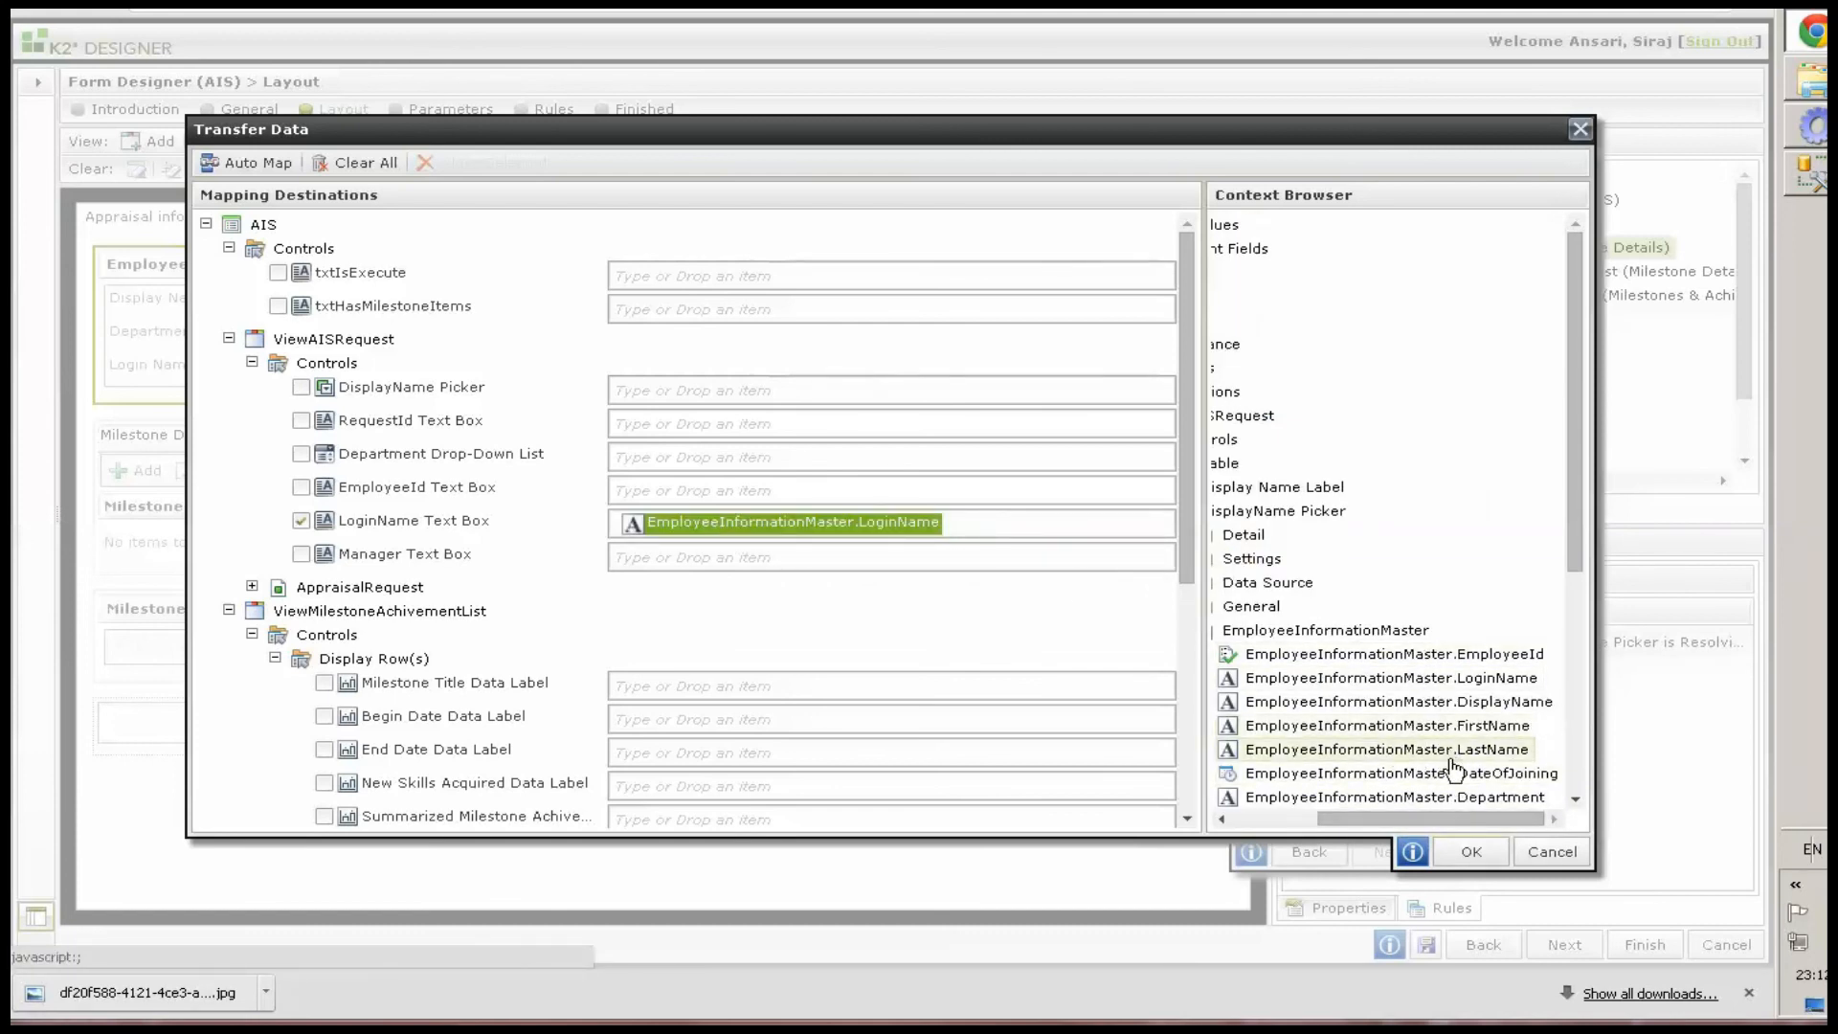
{"action": "scroll", "coordinate": [1450, 756], "scroll_direction": "down", "scroll_amount": 2}
{"action": "left_click_drag", "start_coordinate": [937, 598], "coordinate": [823, 560]}
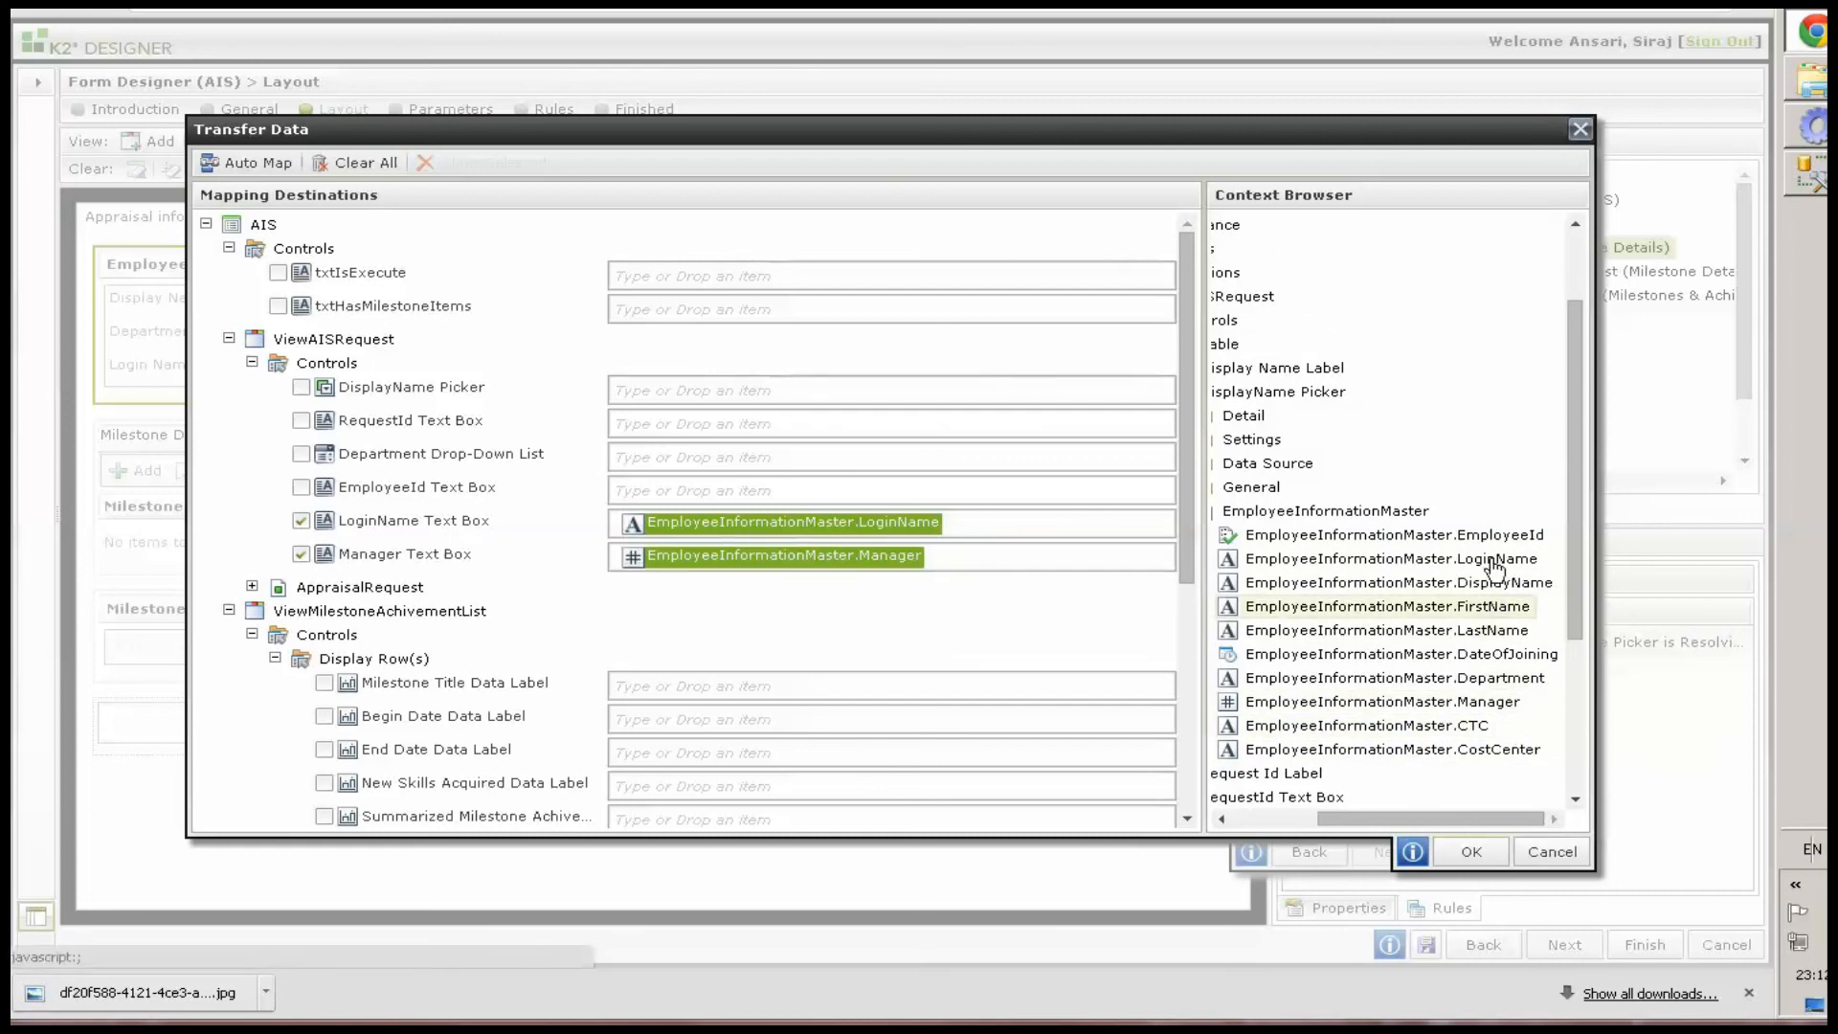
{"action": "left_click_drag", "start_coordinate": [1402, 536], "coordinate": [739, 506]}
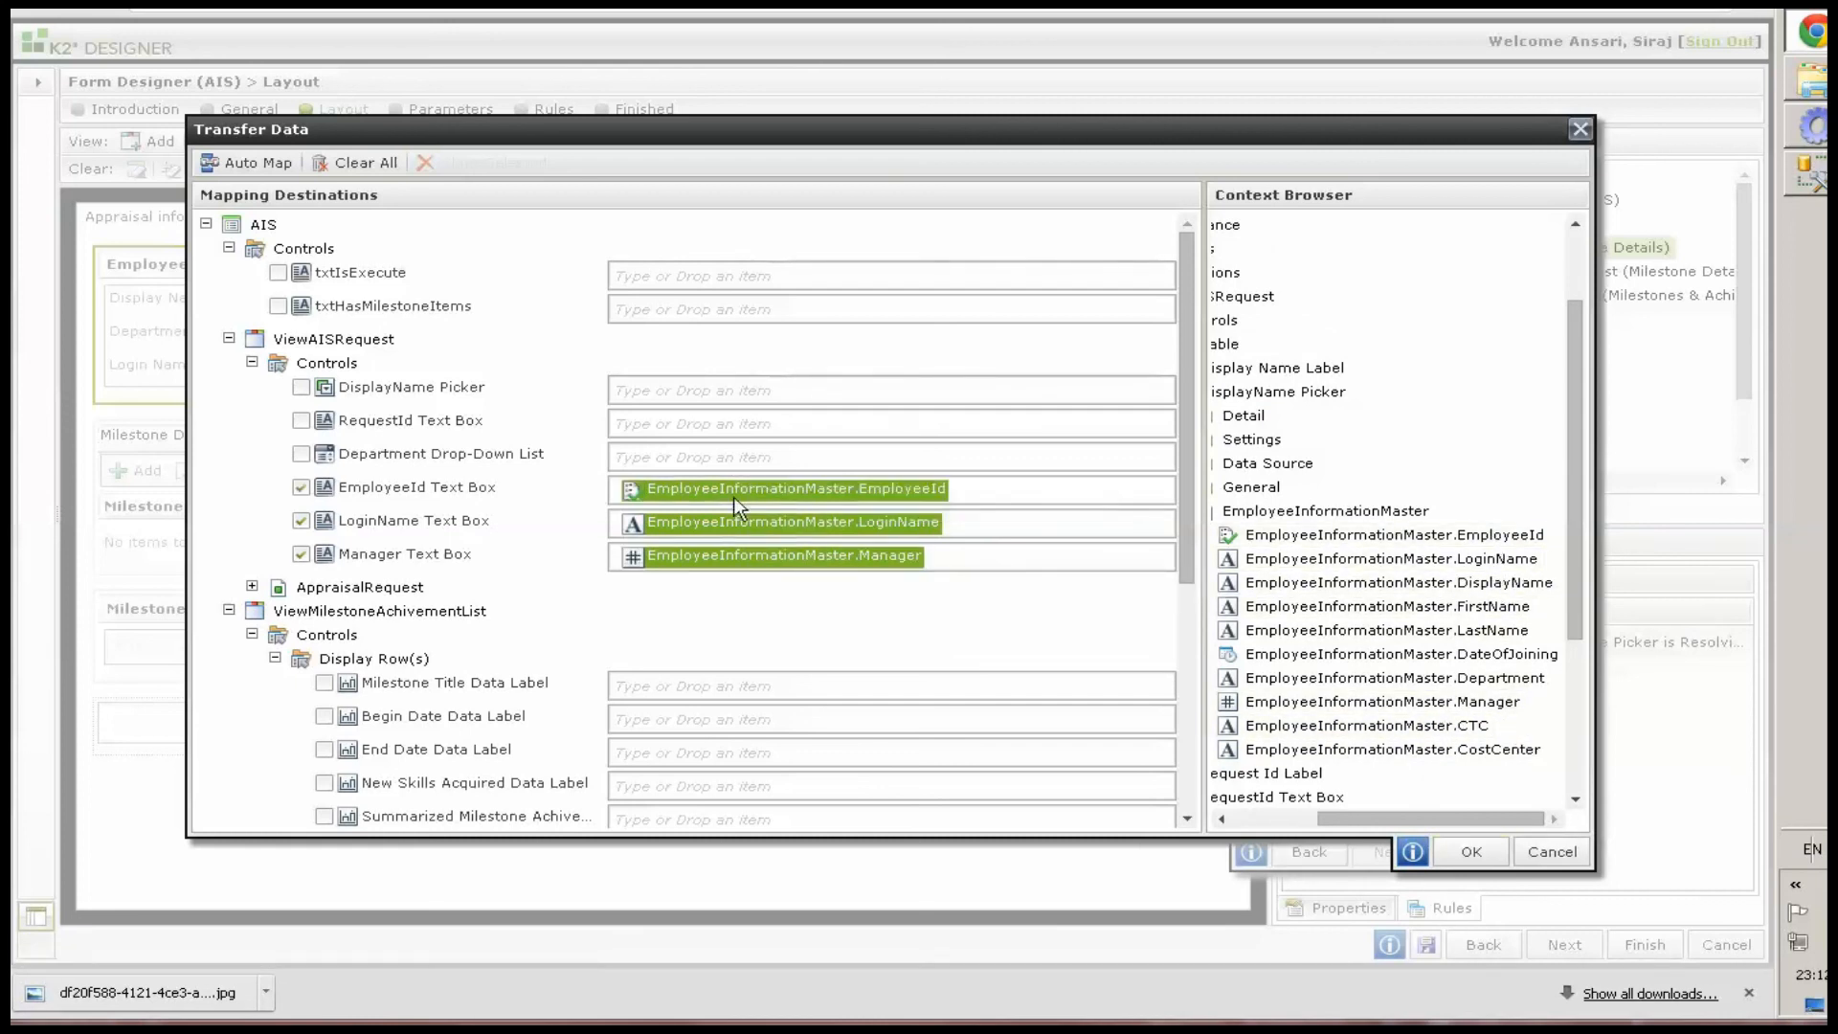
{"action": "left_click", "coordinate": [1471, 852]}
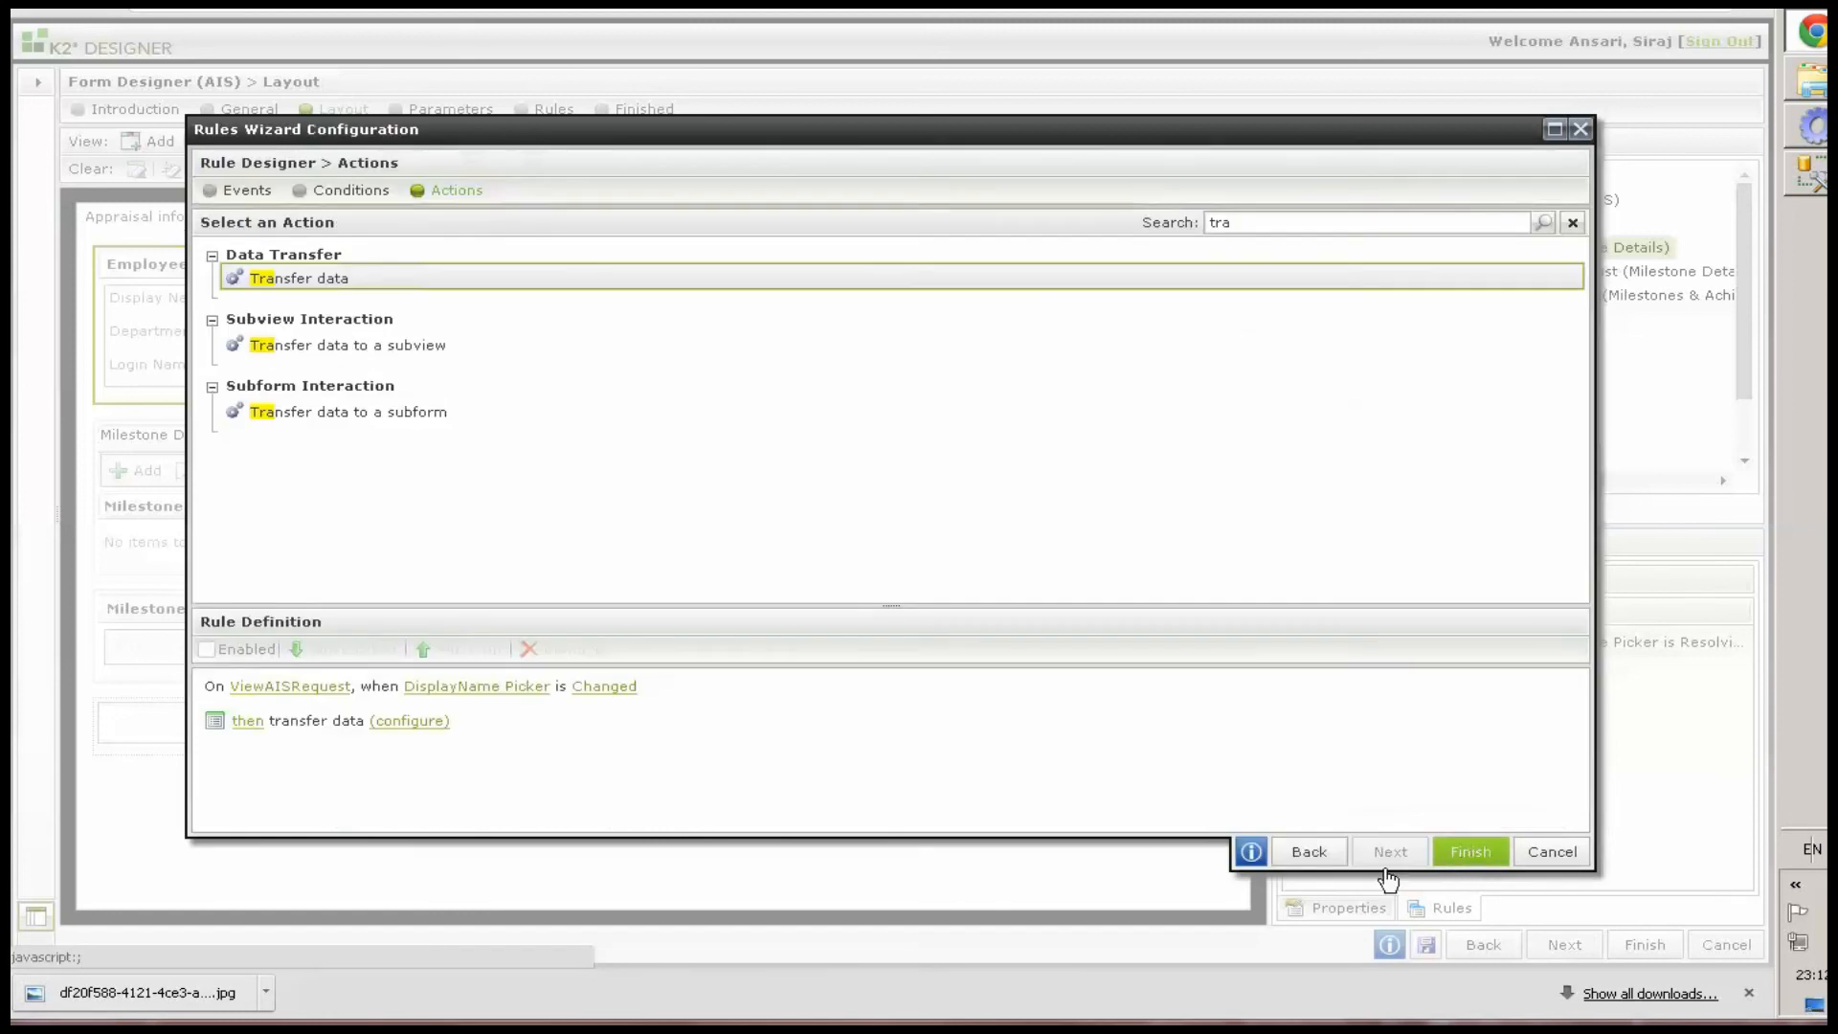
{"action": "left_click", "coordinate": [1469, 851]}
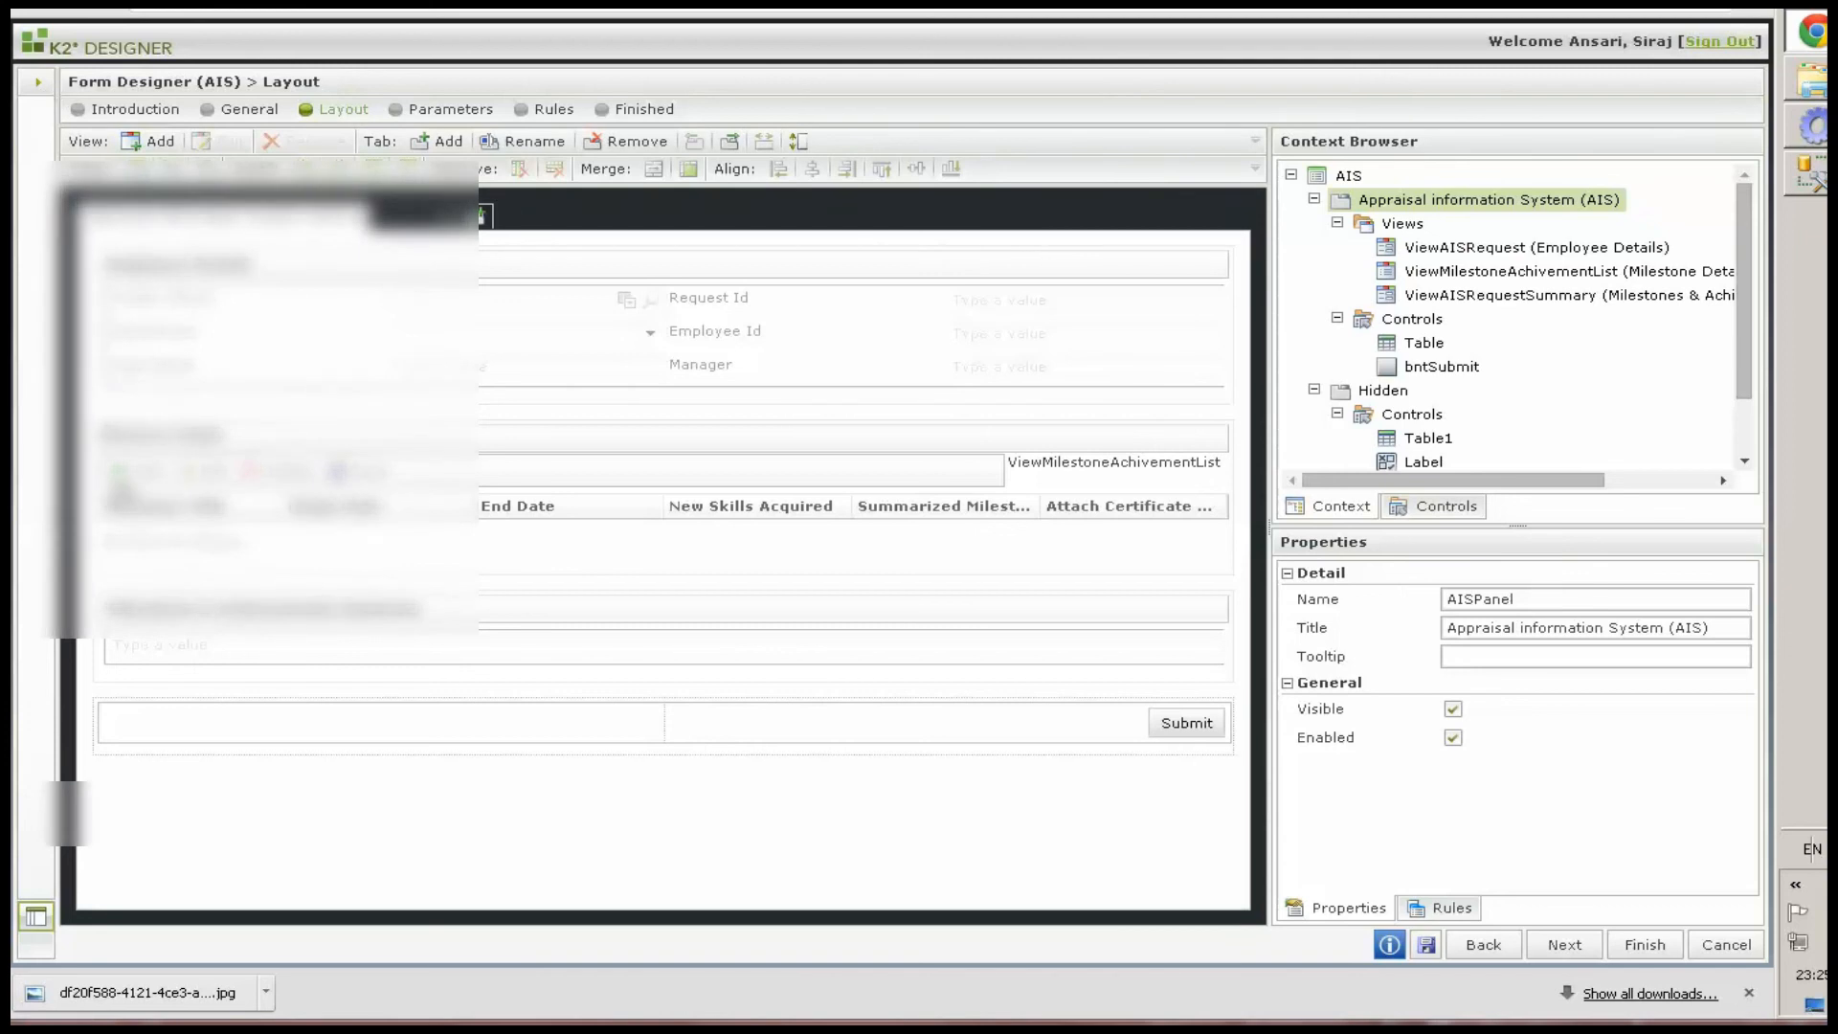
Open the ViewAddNewMilestoneAchivement view for editing, discarding the form's unsaved changes
{"action": "left_click", "coordinate": [40, 83]}
{"action": "double_click", "coordinate": [211, 700]}
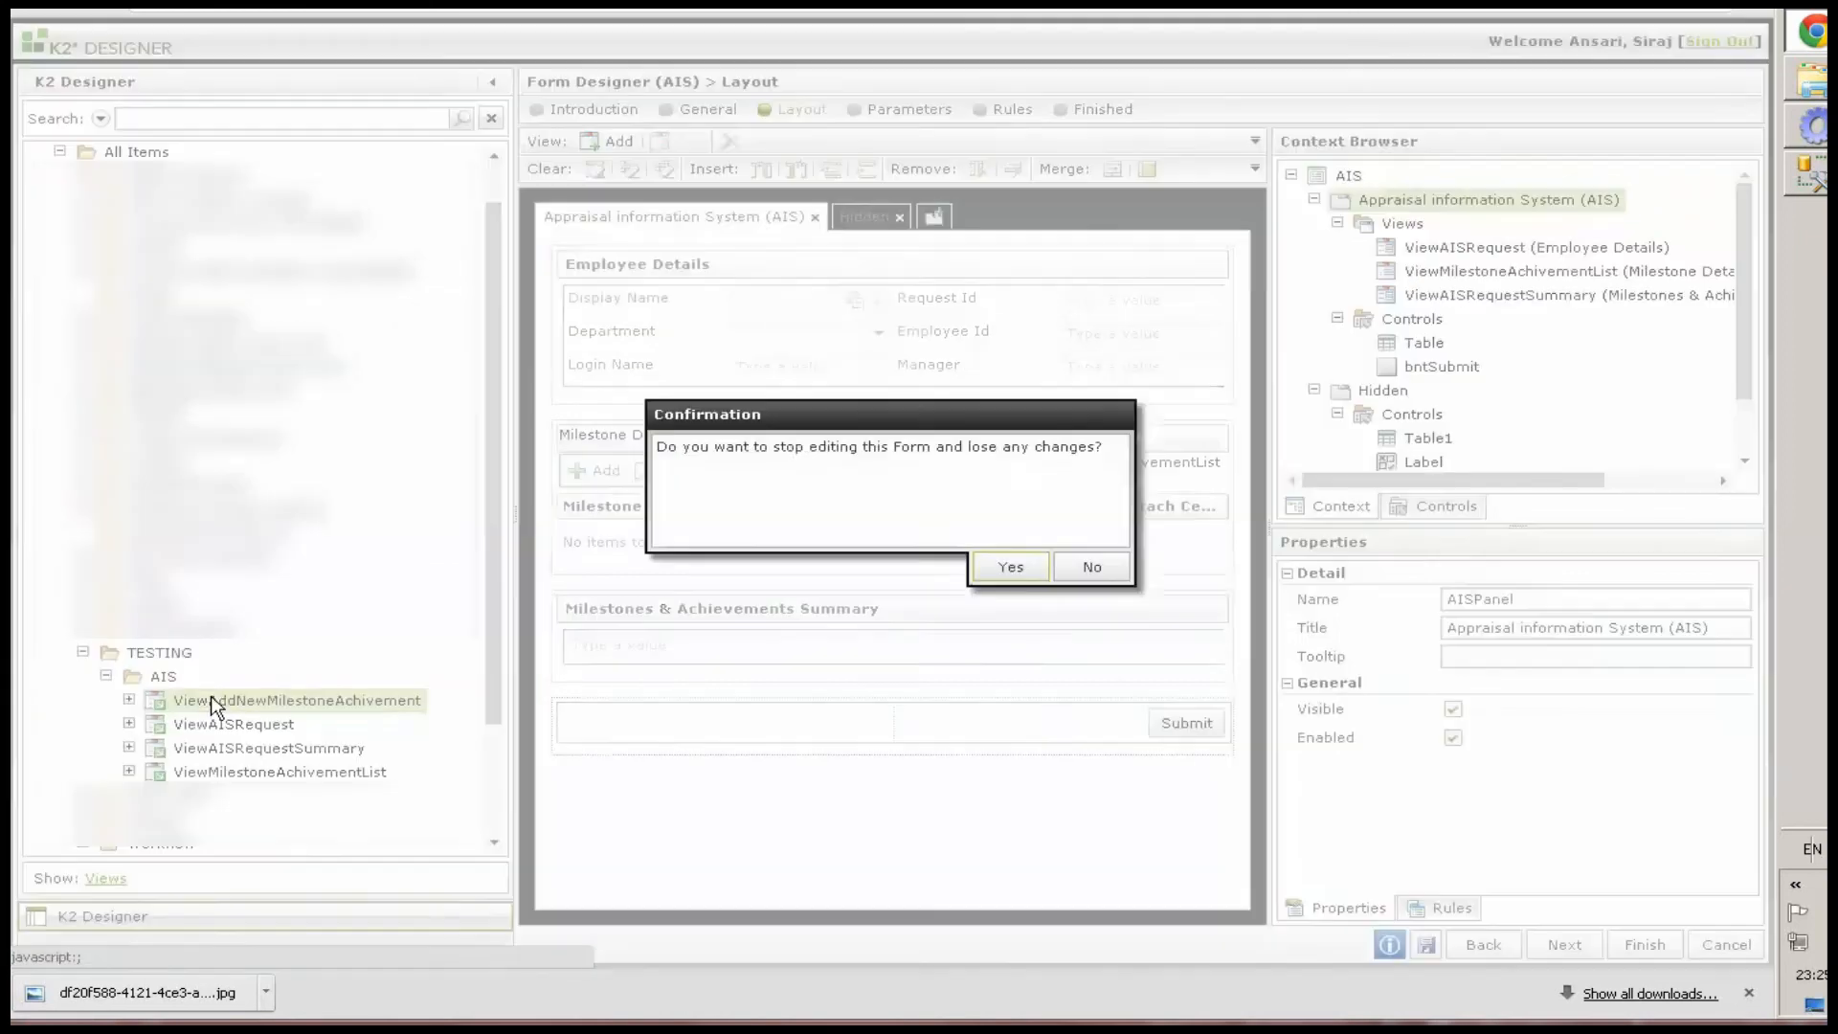
{"action": "left_click", "coordinate": [1008, 570]}
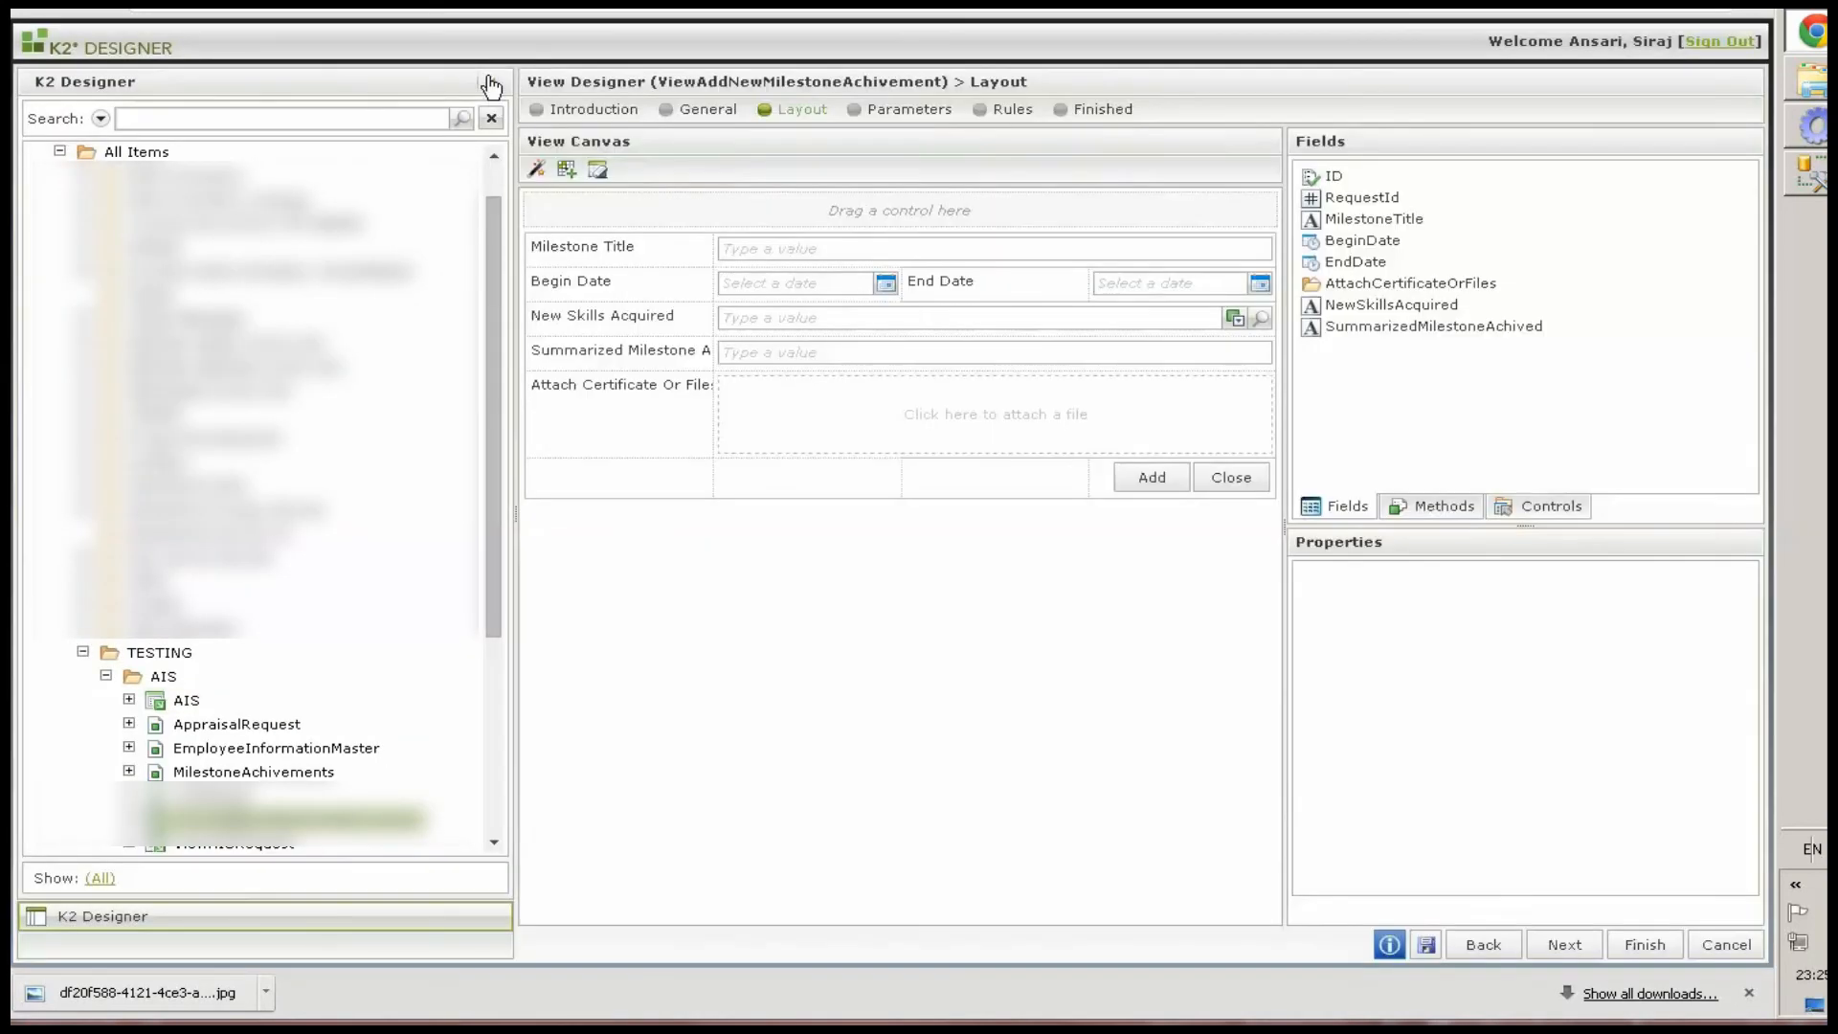
{"action": "left_click", "coordinate": [491, 87]}
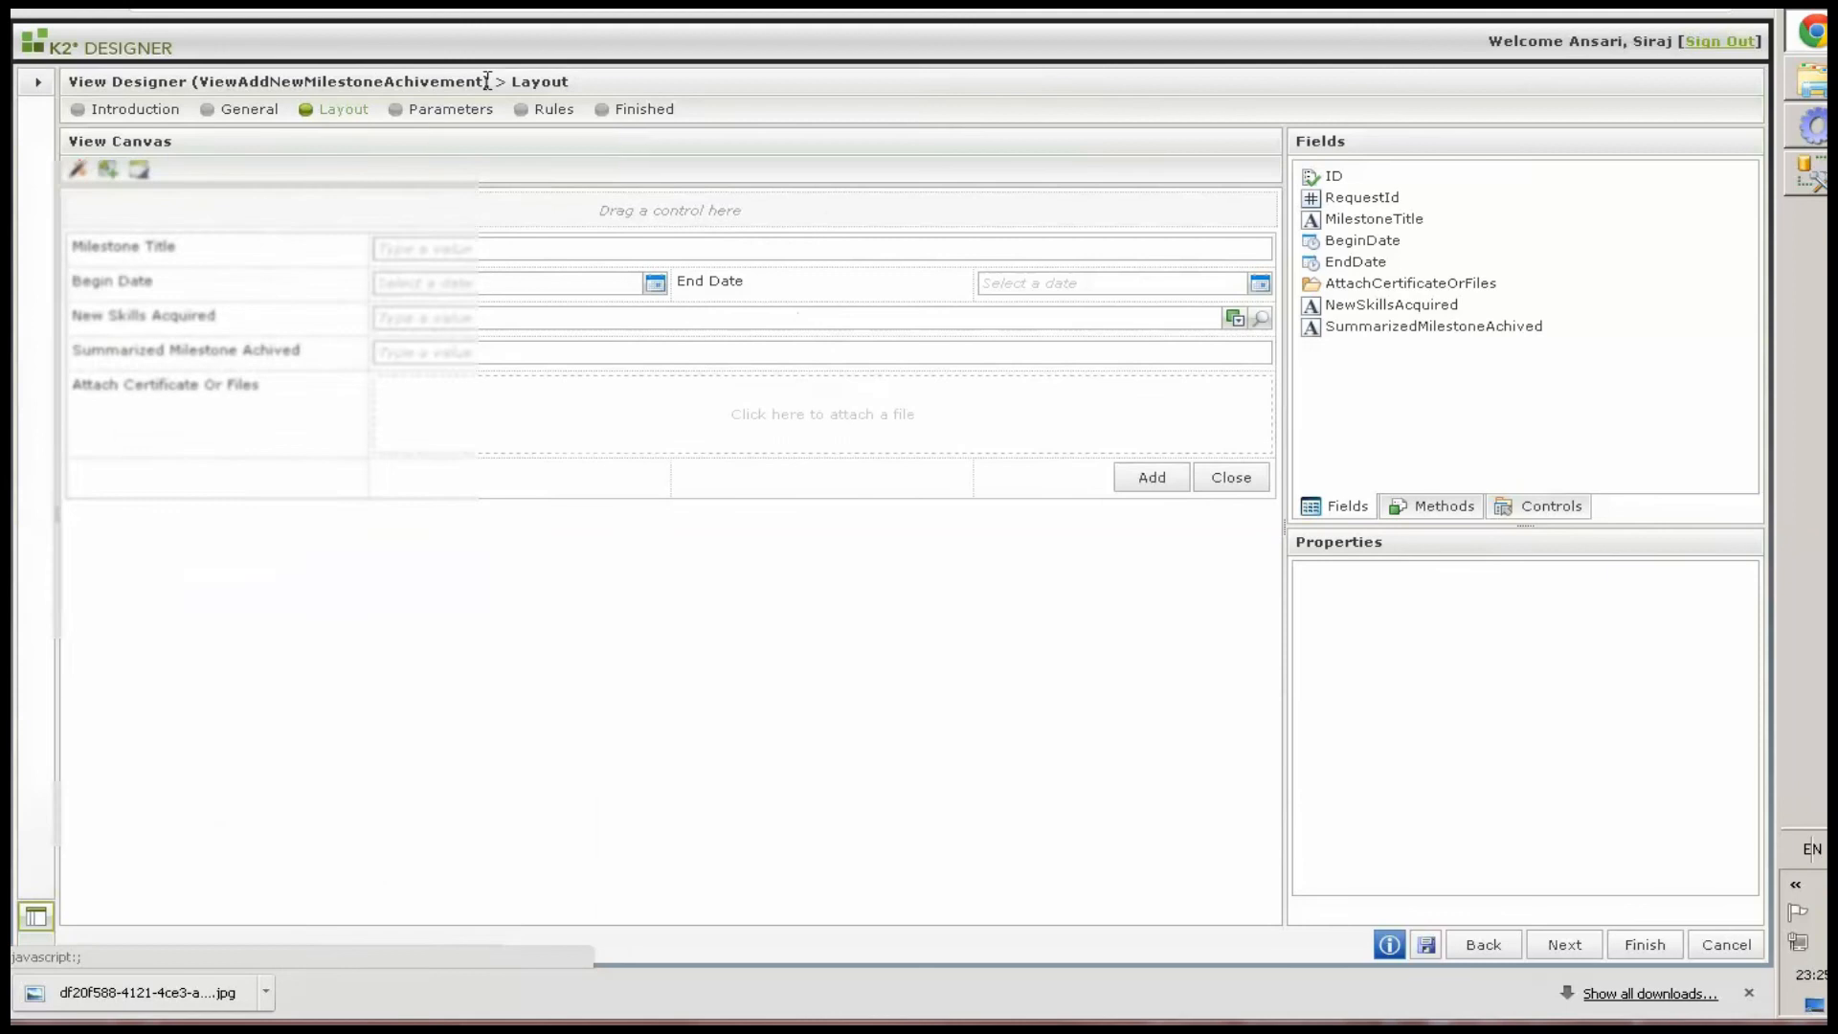
Add a rule to the Add button that closes the subview or subform when it is clicked
{"action": "left_click", "coordinate": [1155, 482]}
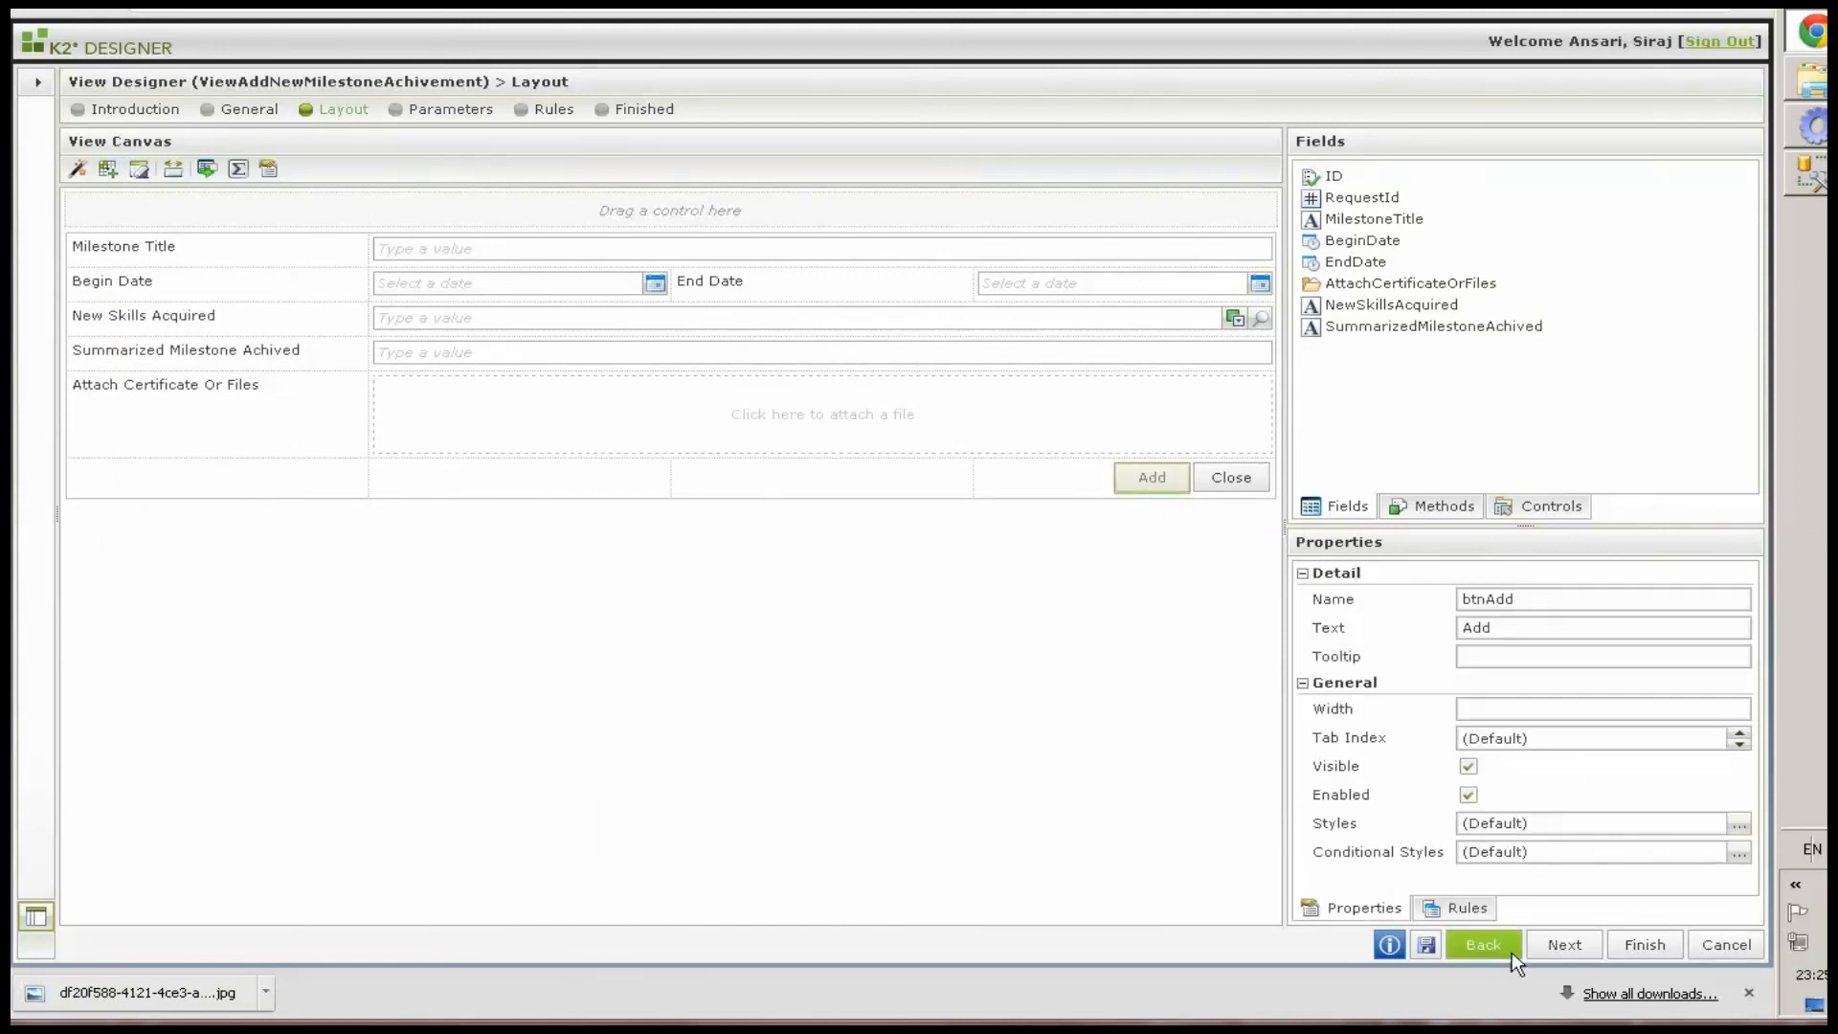
{"action": "left_click", "coordinate": [1458, 907]}
{"action": "left_click", "coordinate": [1338, 580]}
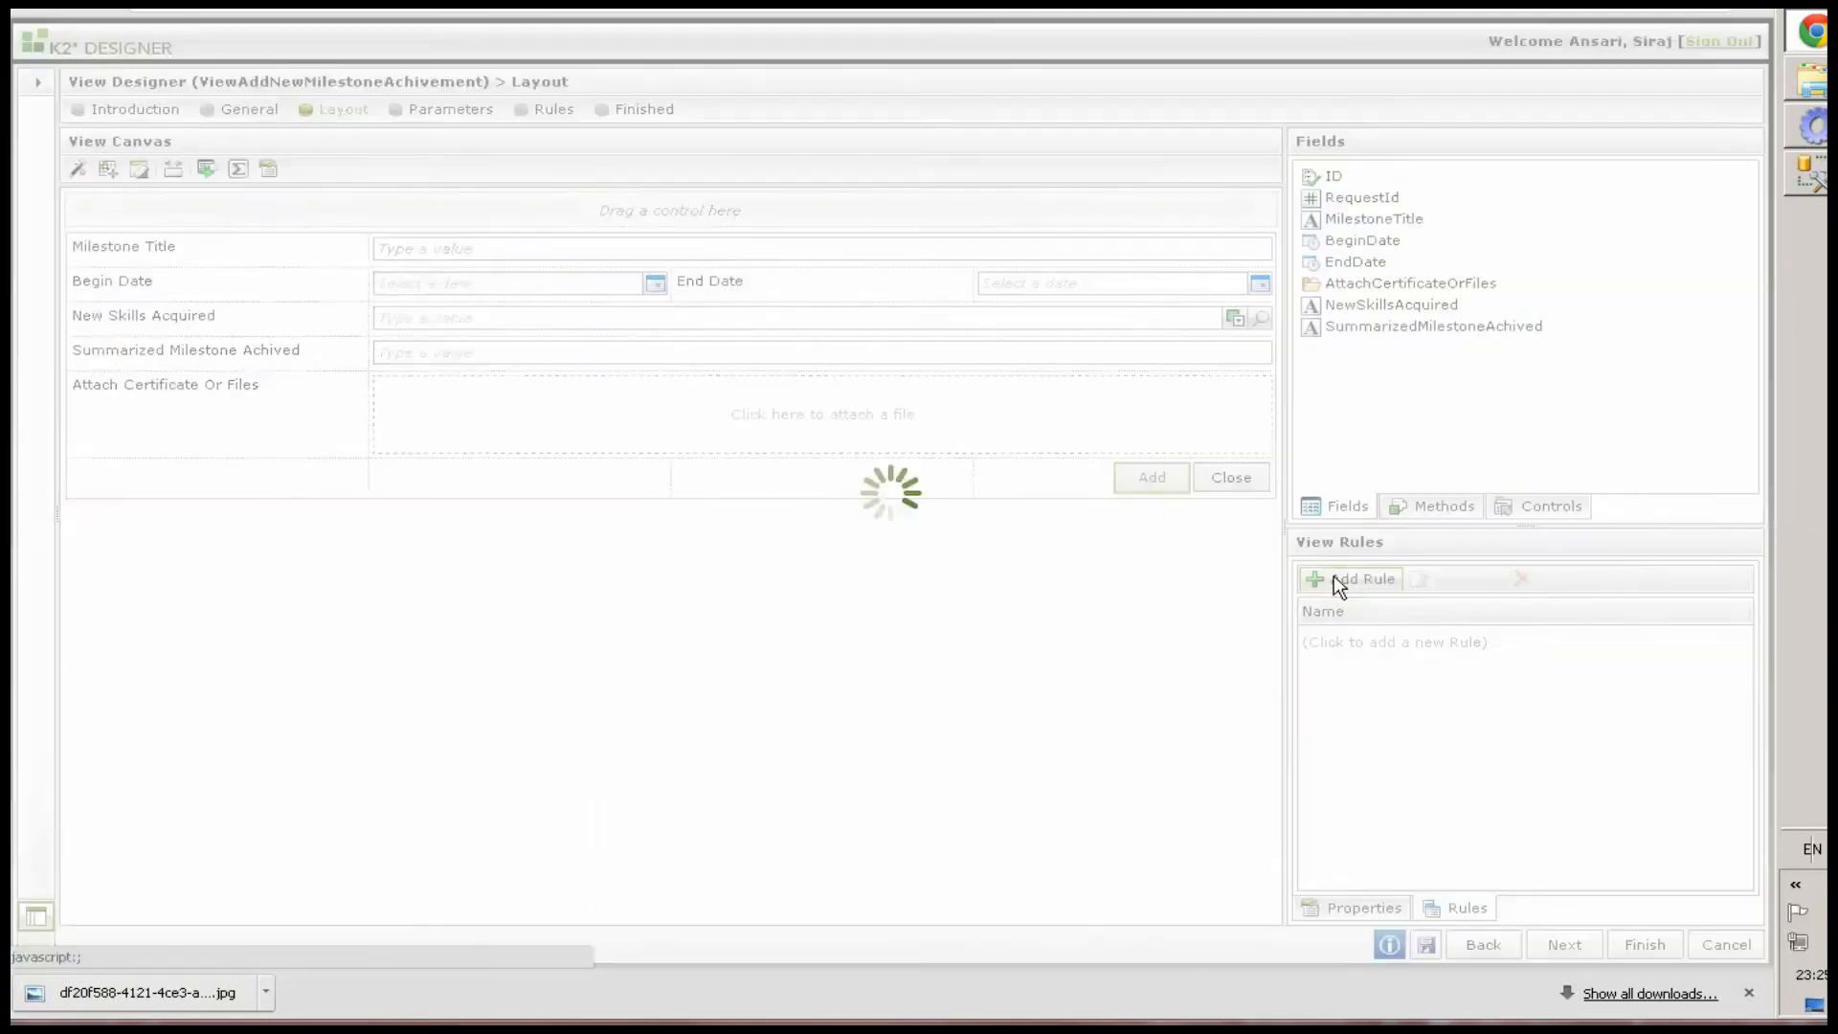
{"action": "left_click", "coordinate": [421, 194]}
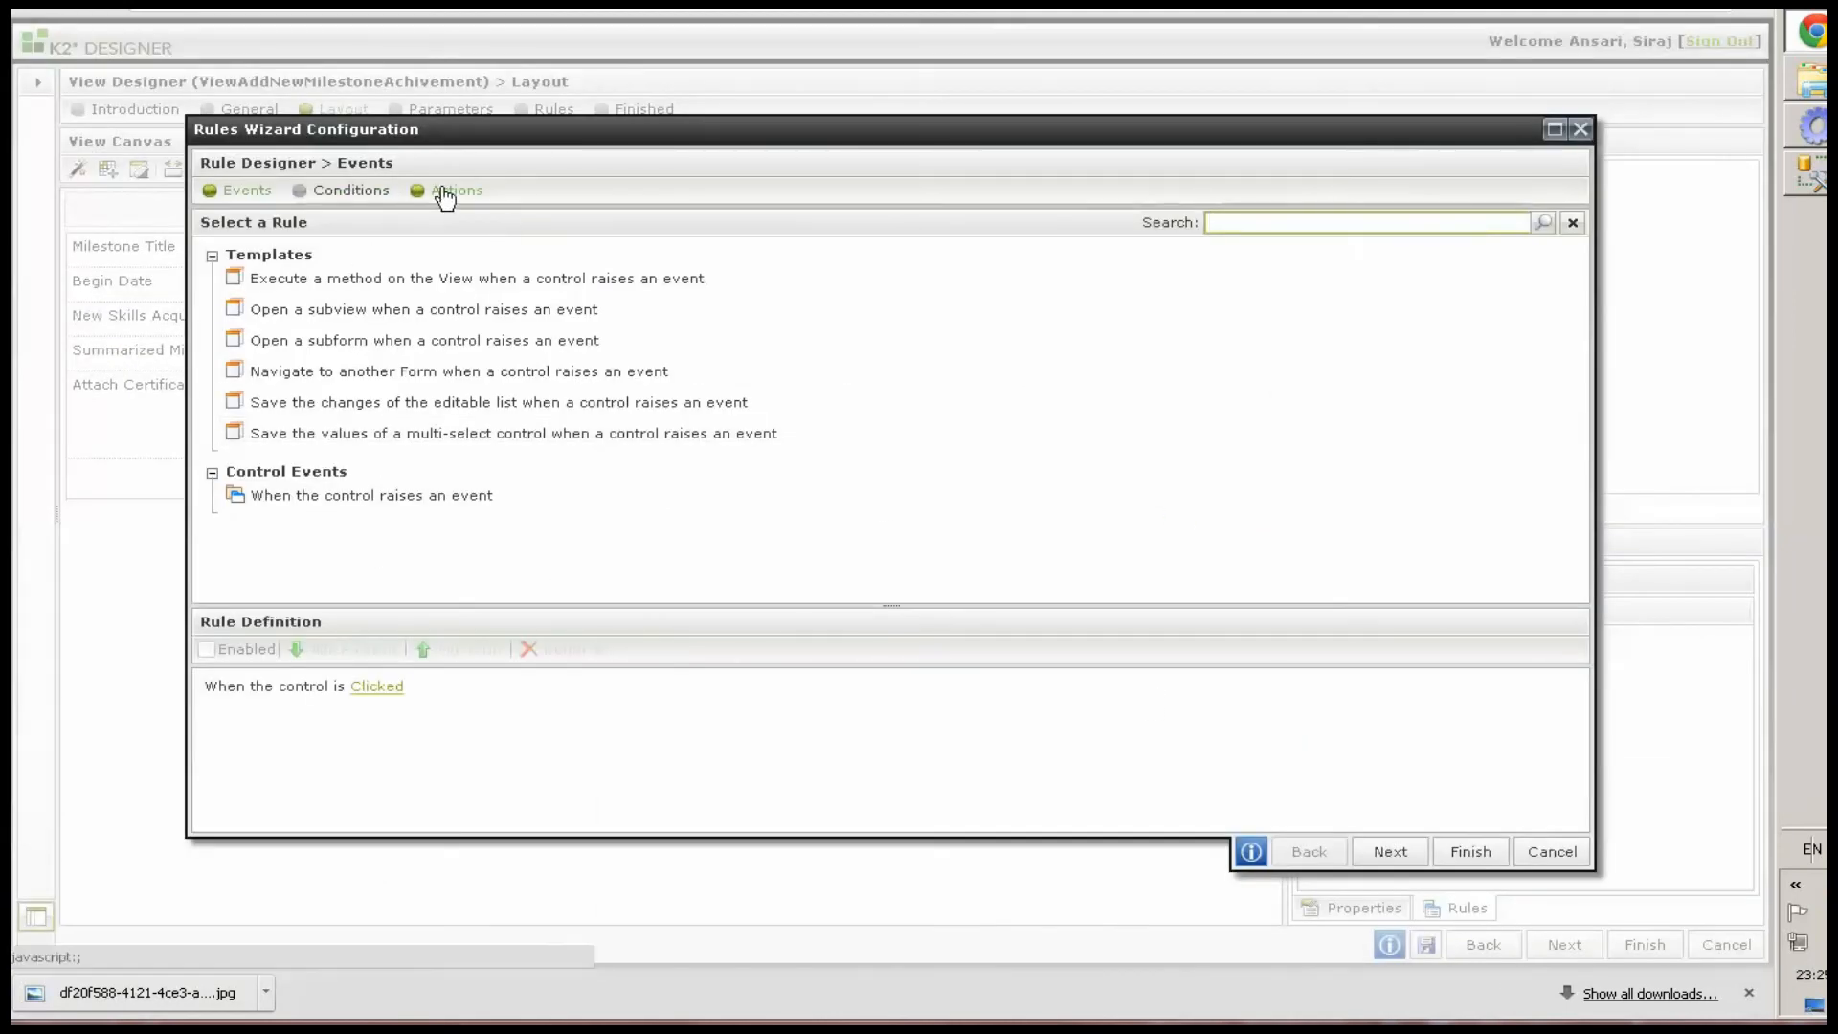
{"action": "type", "text": "close"}
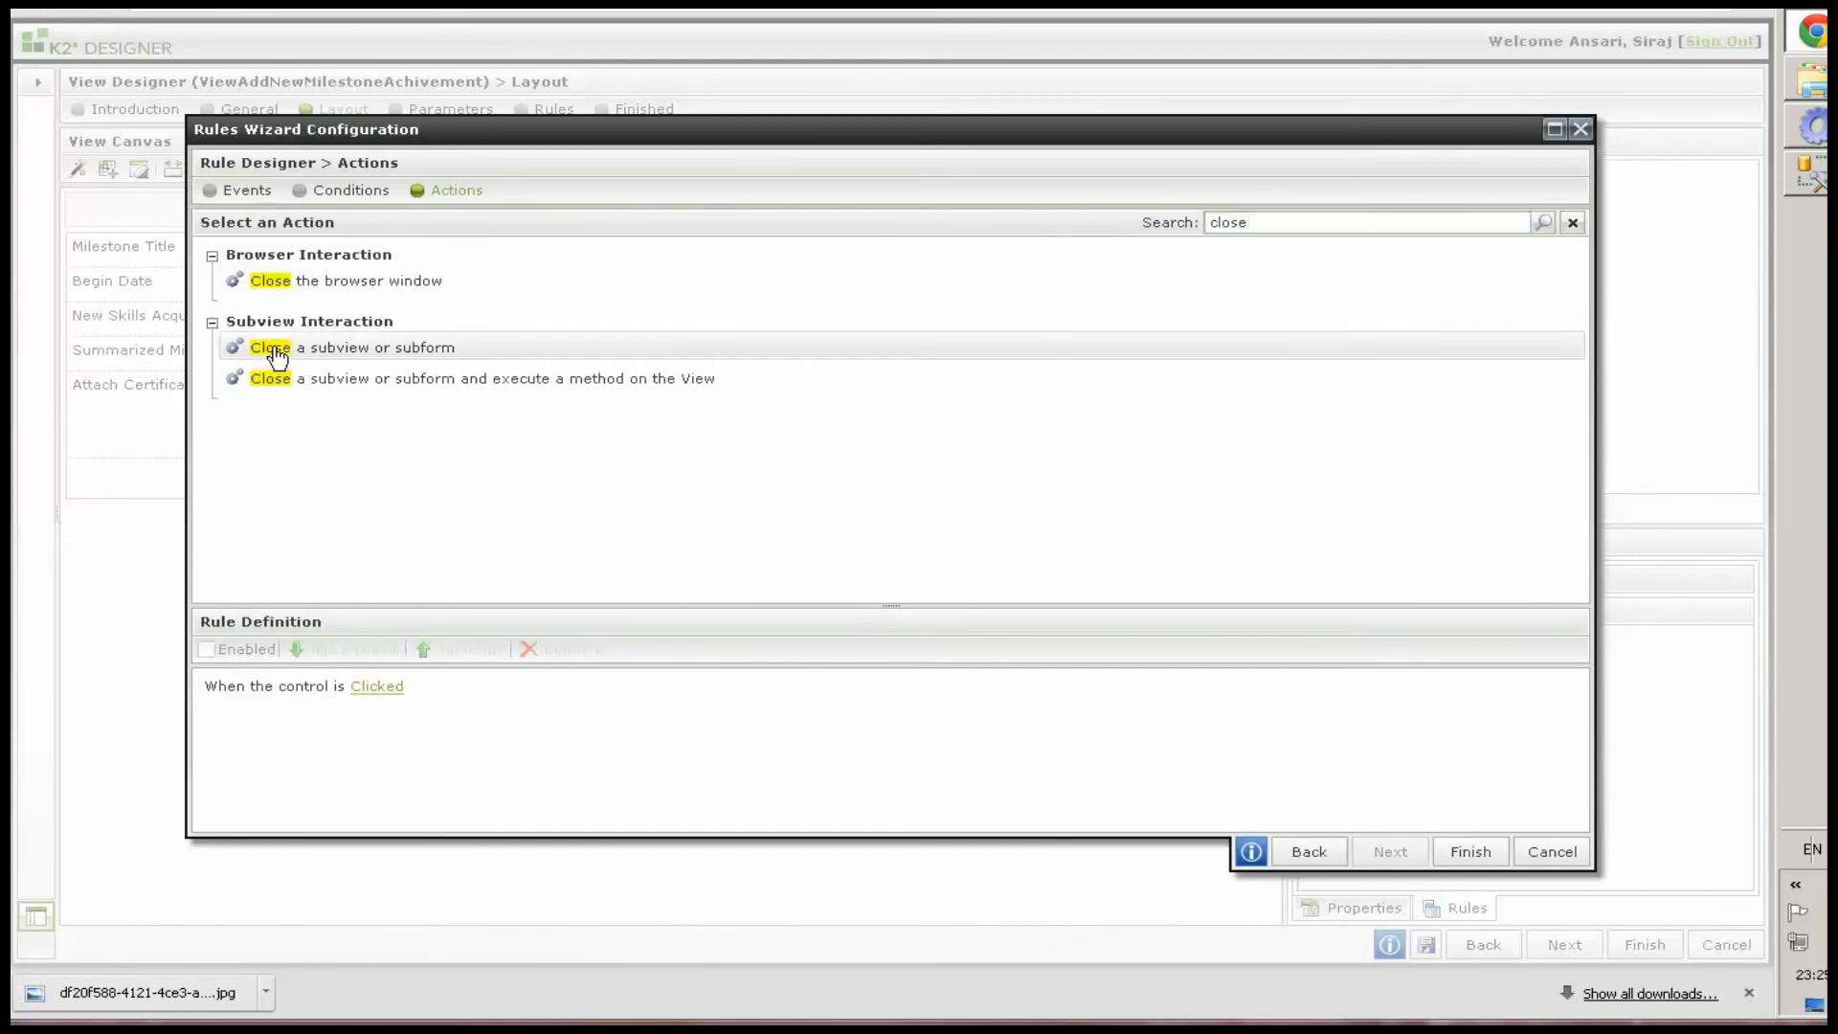
{"action": "left_click", "coordinate": [272, 352]}
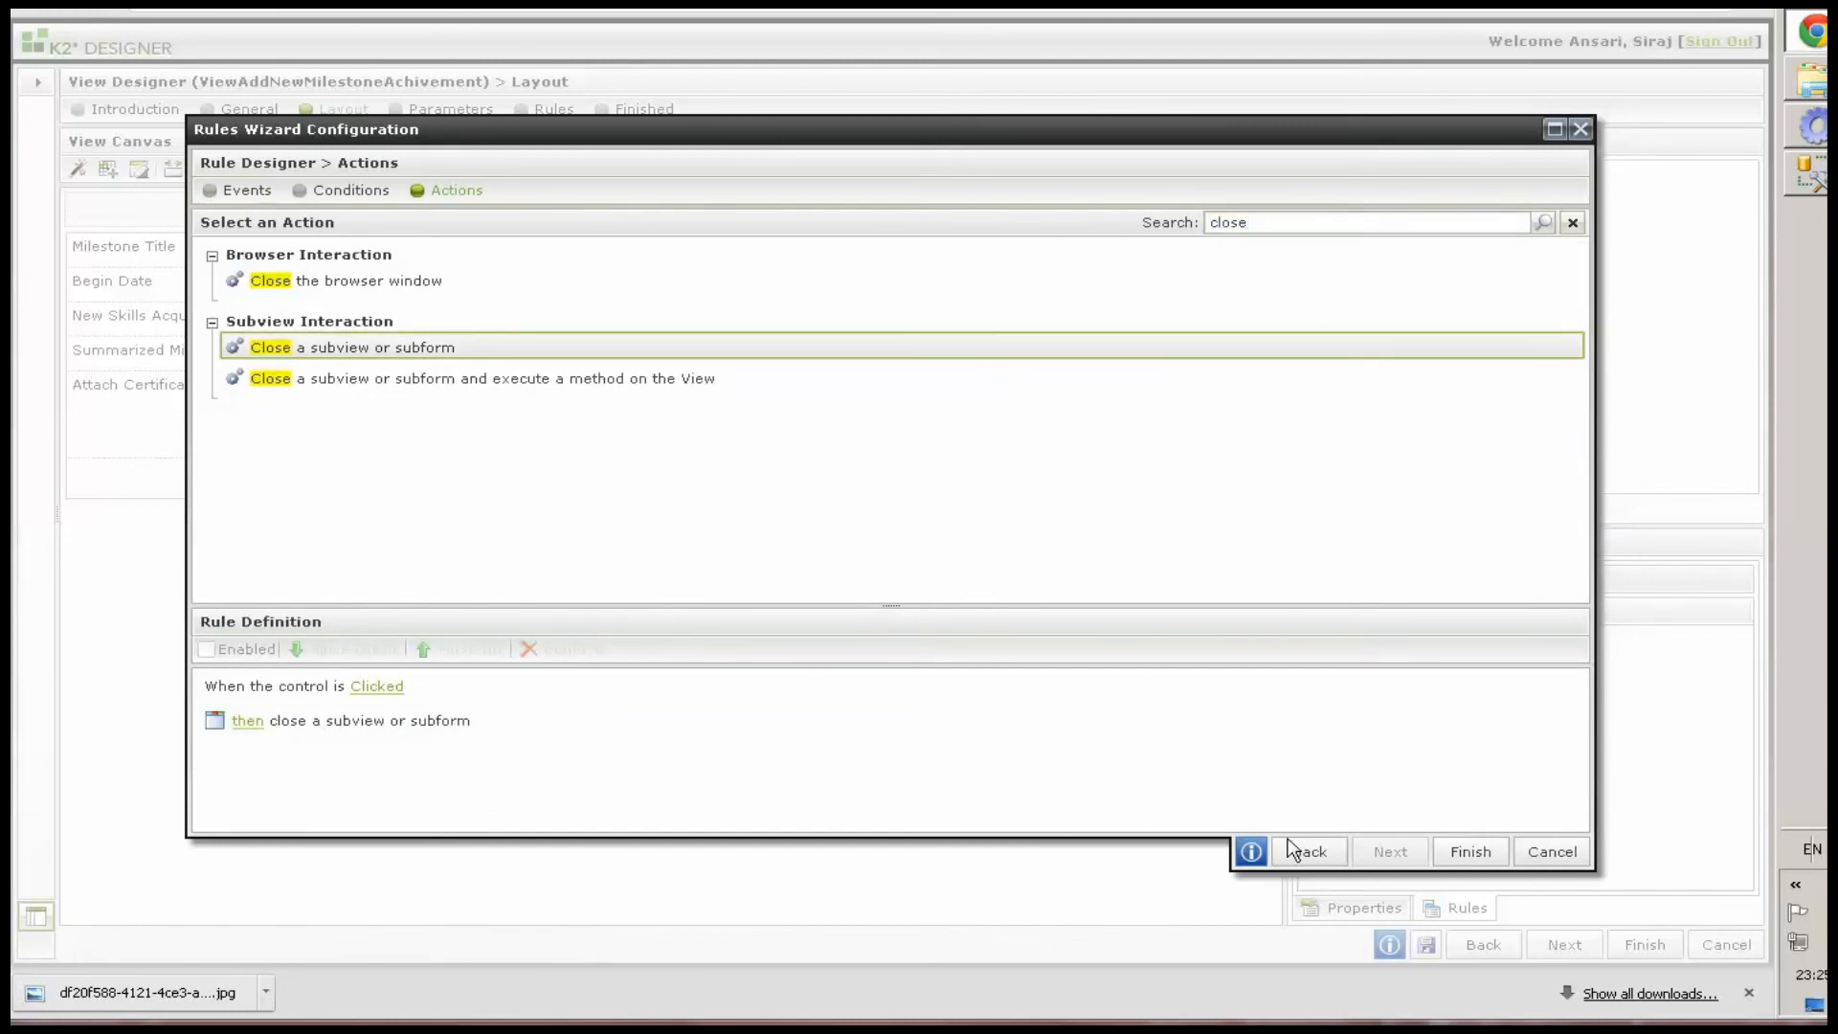
{"action": "left_click", "coordinate": [1456, 849]}
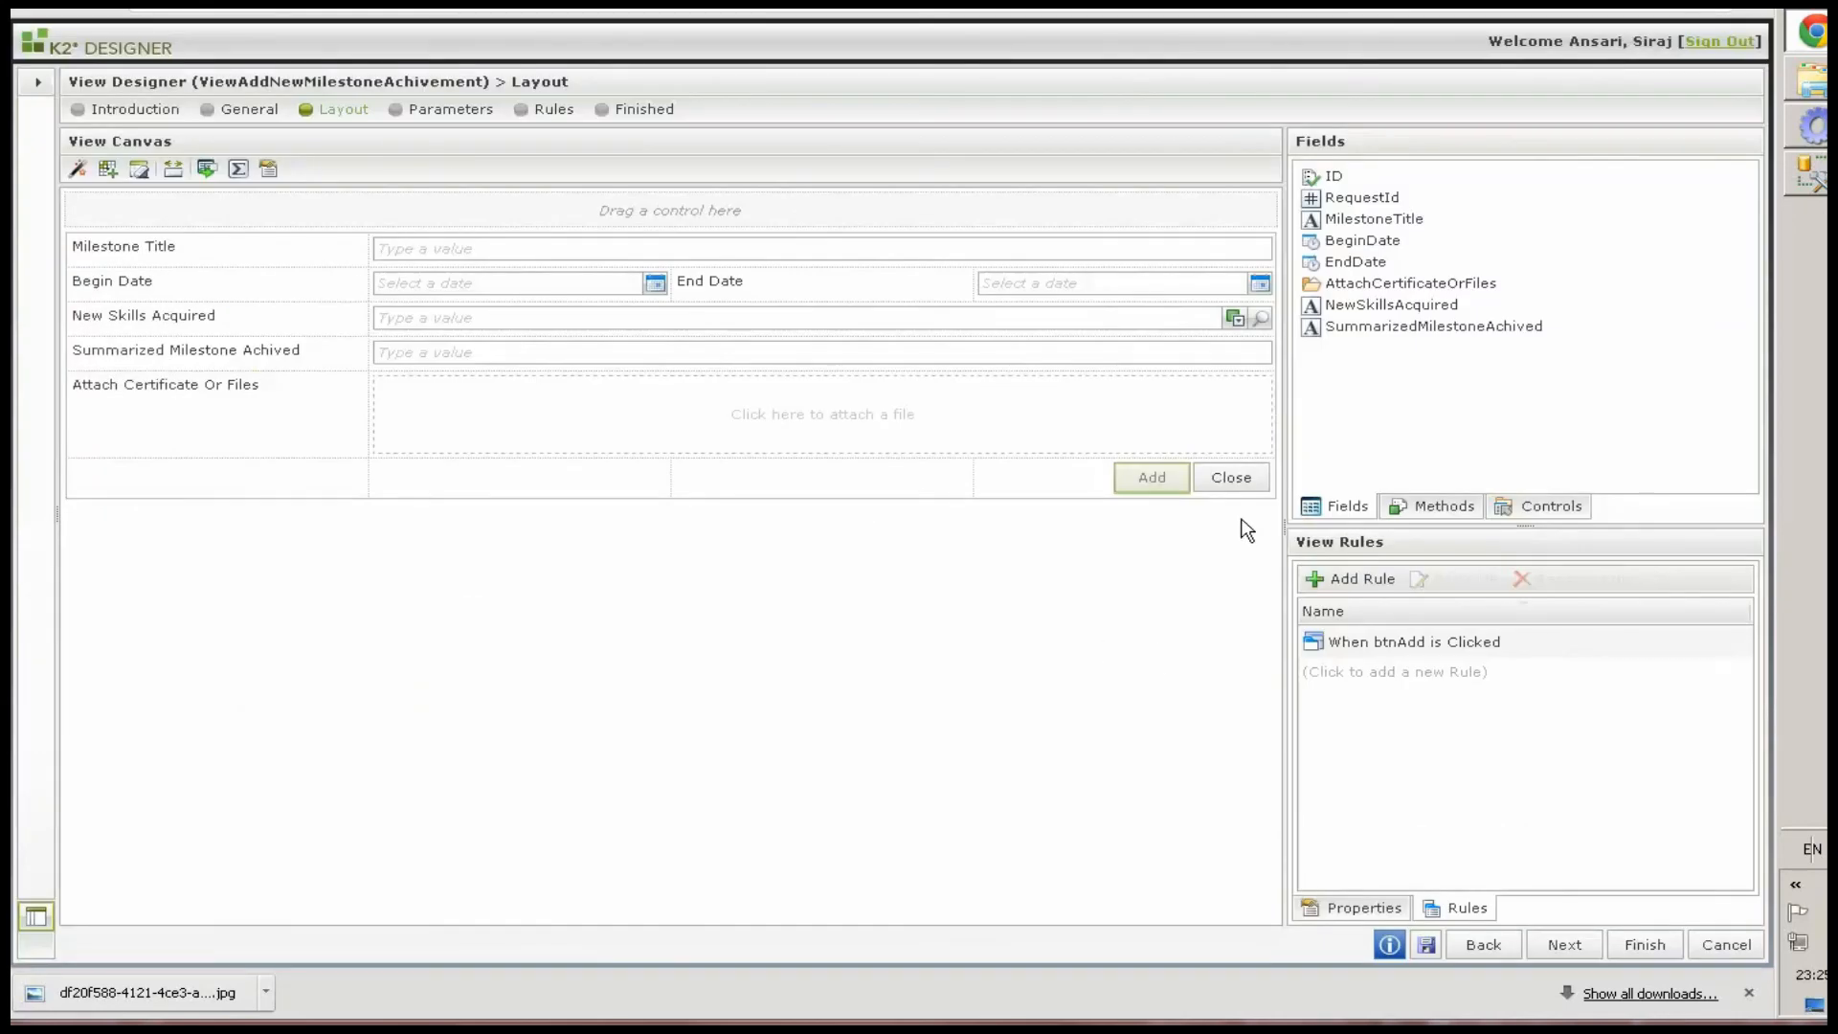
Add a rule to the Close button that closes the subview or subform when it is clicked
{"action": "left_click", "coordinate": [1232, 478]}
{"action": "left_click", "coordinate": [1457, 907]}
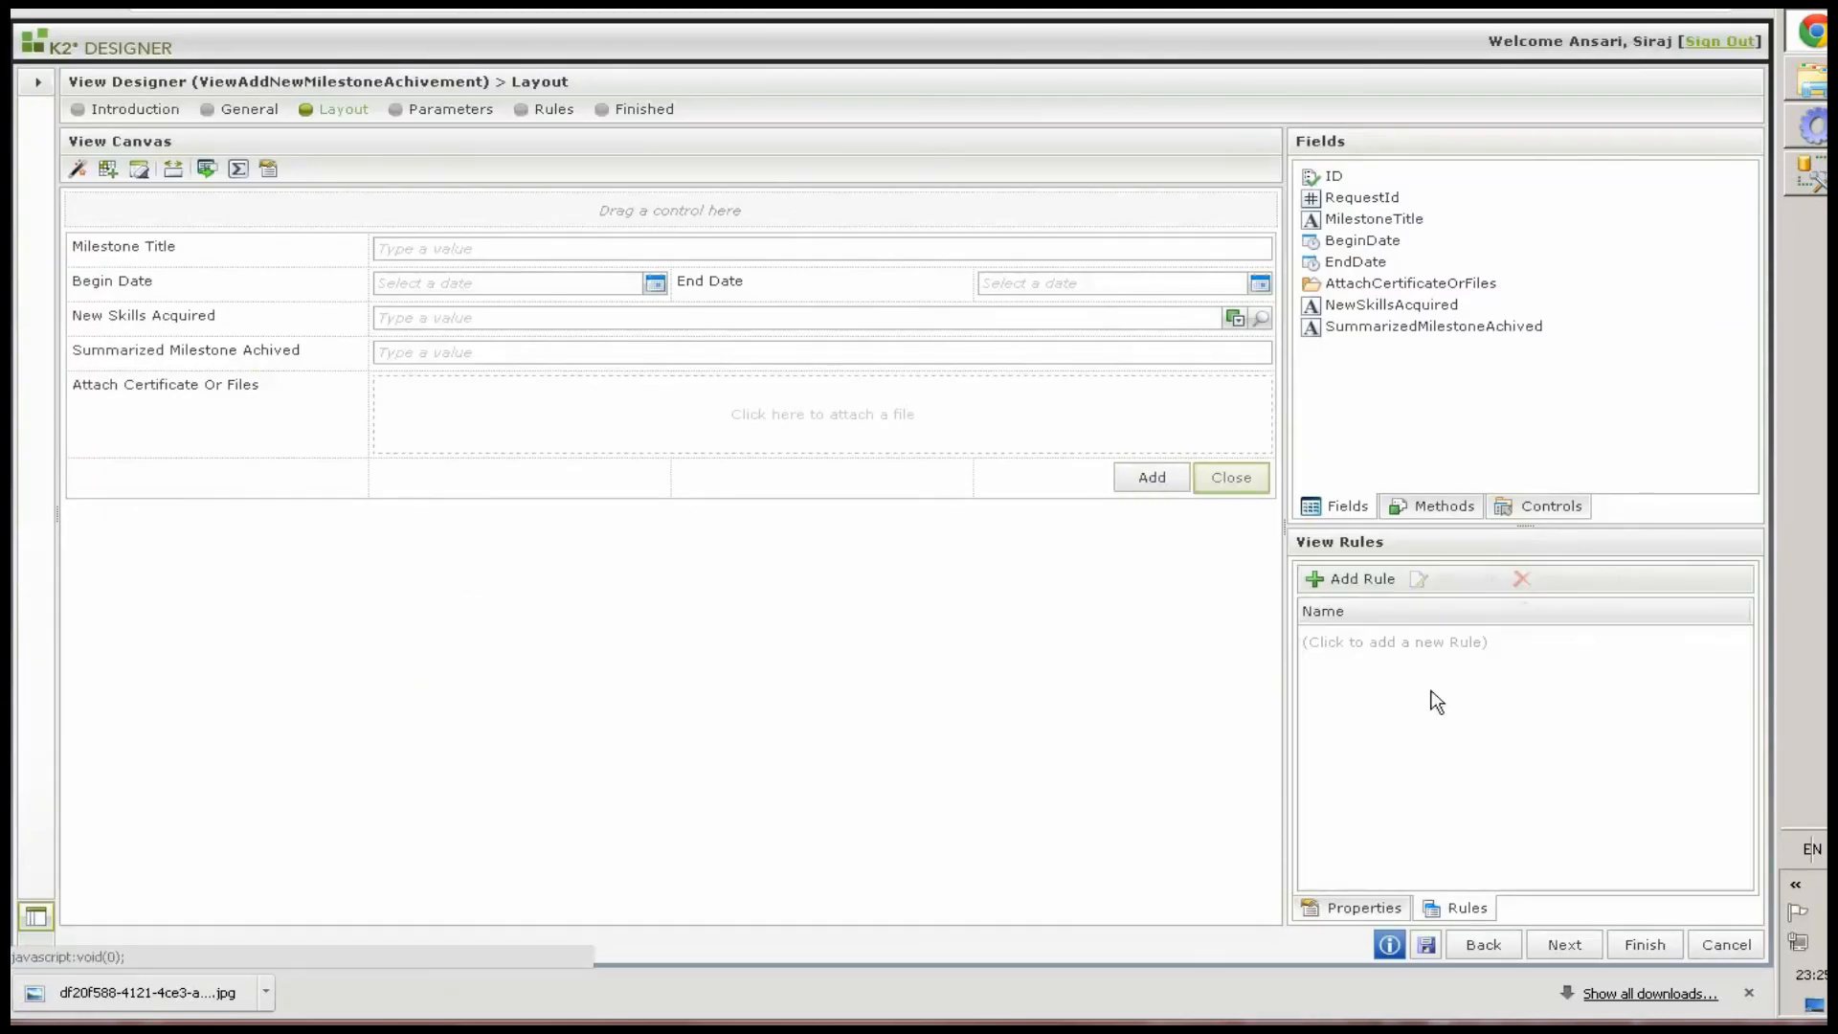
{"action": "left_click", "coordinate": [1360, 587]}
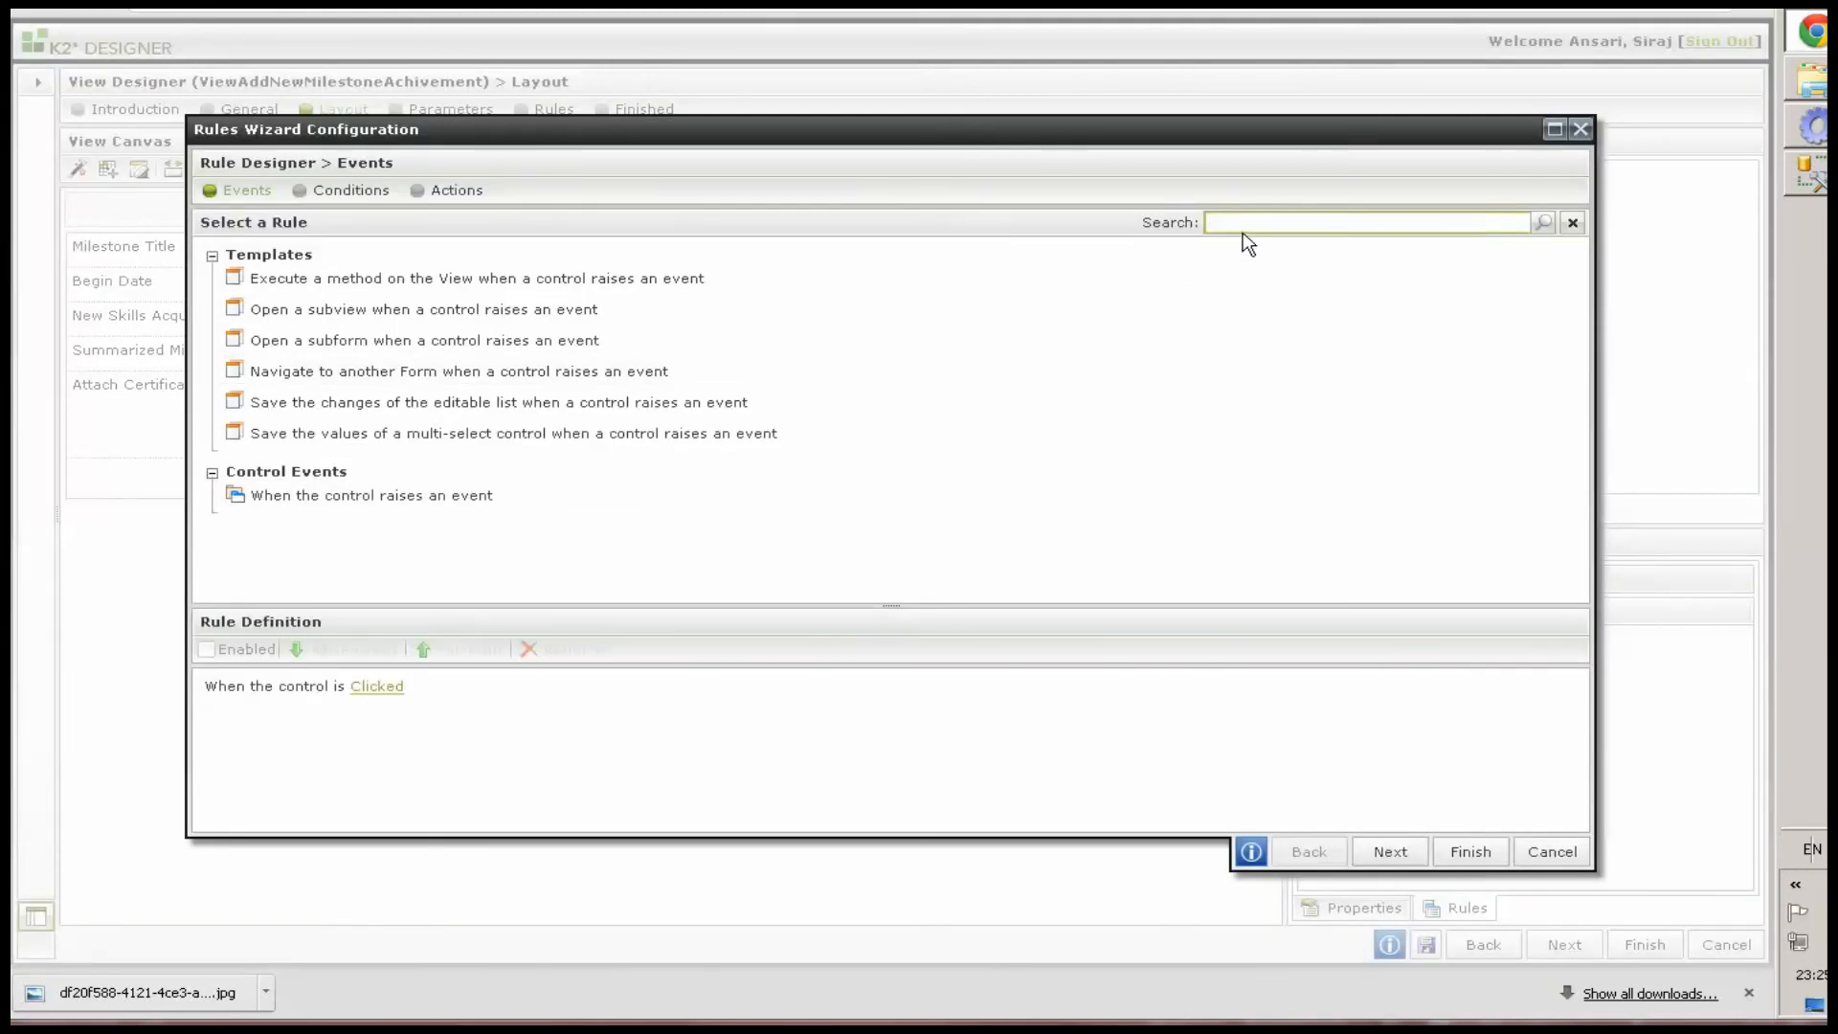
{"action": "left_click", "coordinate": [457, 190]}
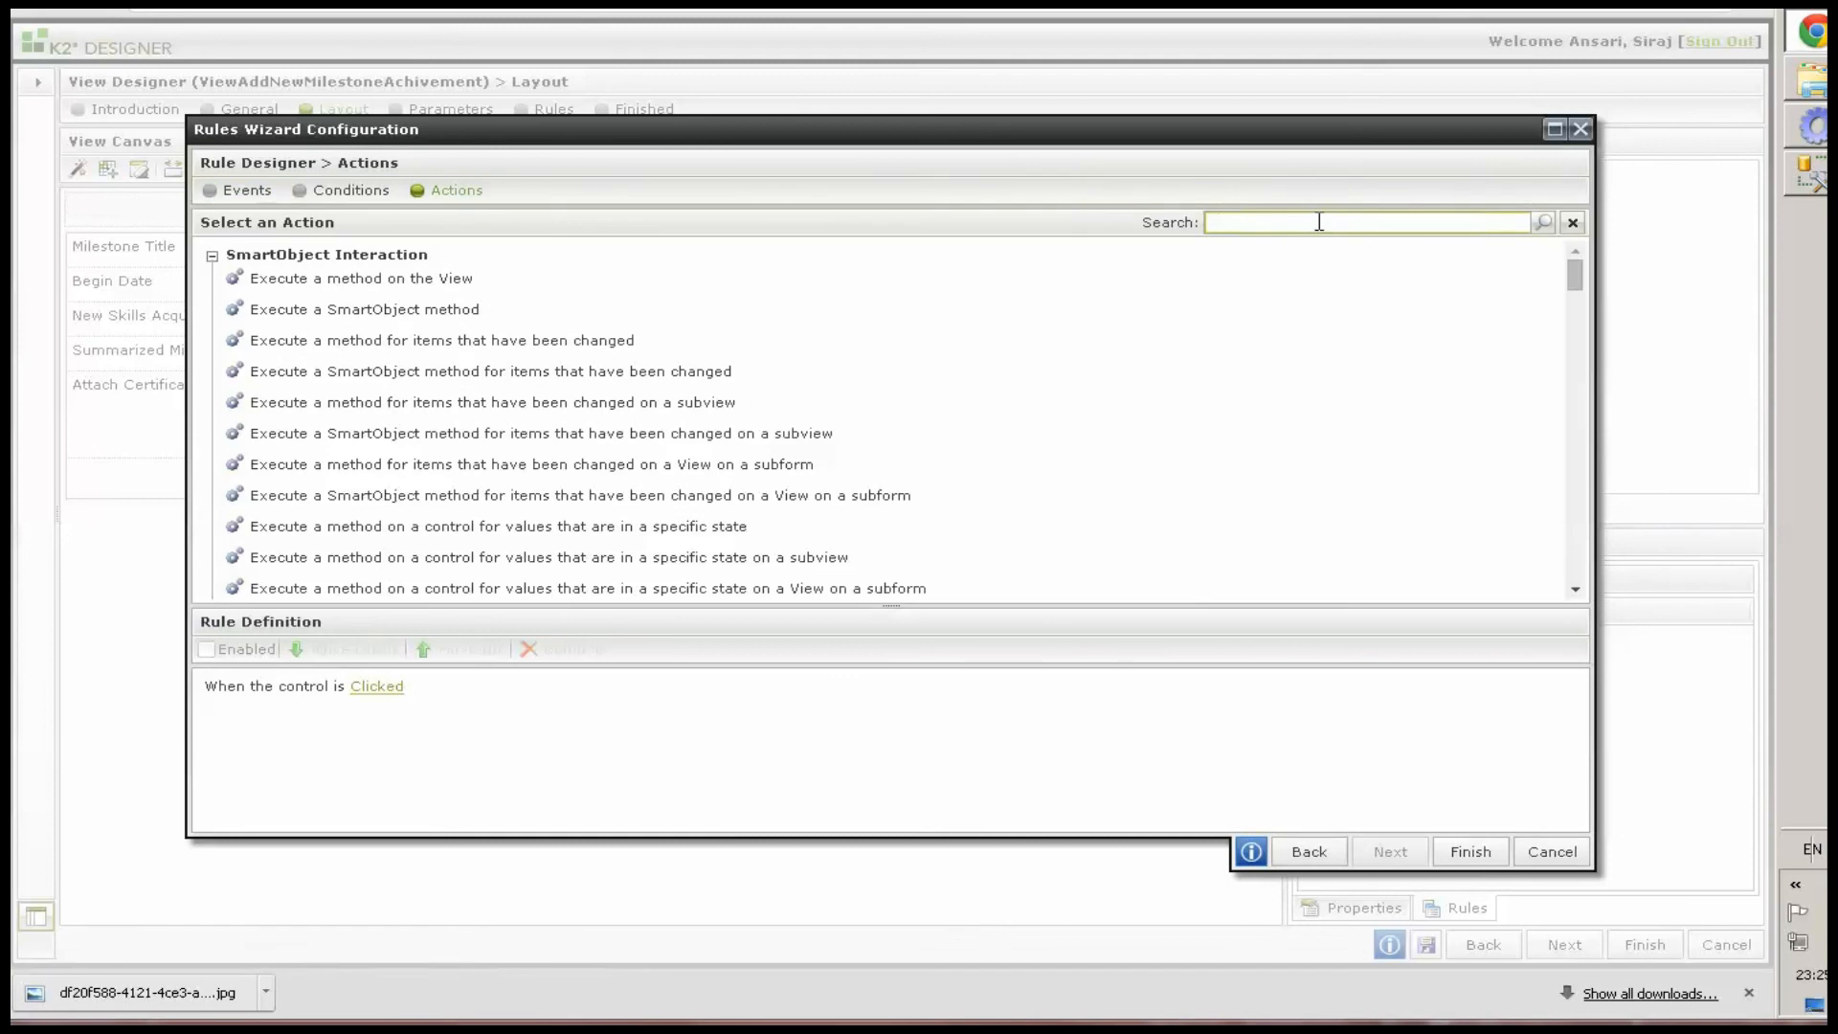
{"action": "left_click", "coordinate": [1319, 222]}
{"action": "type", "text": "close"}
{"action": "key", "text": "BackSpace"}
{"action": "key", "text": "BackSpace"}
{"action": "type", "text": "ose"}
{"action": "key", "text": "Return"}
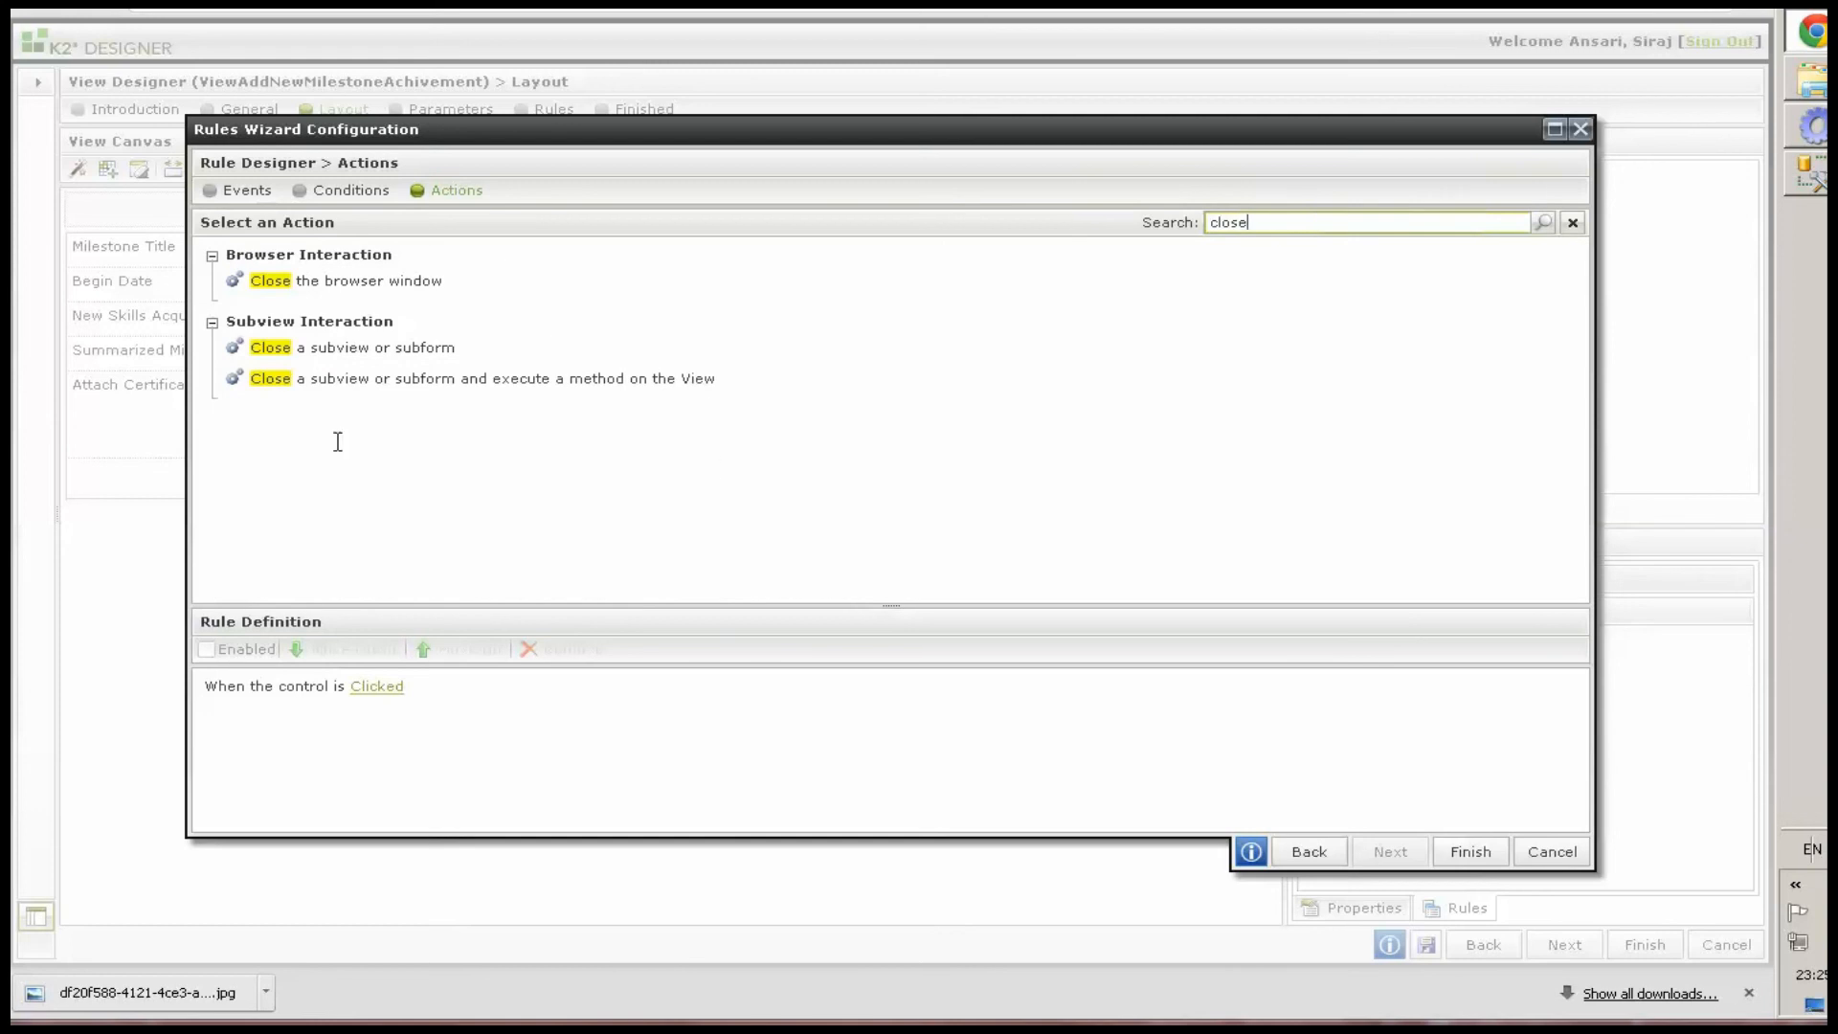
{"action": "left_click", "coordinate": [308, 349]}
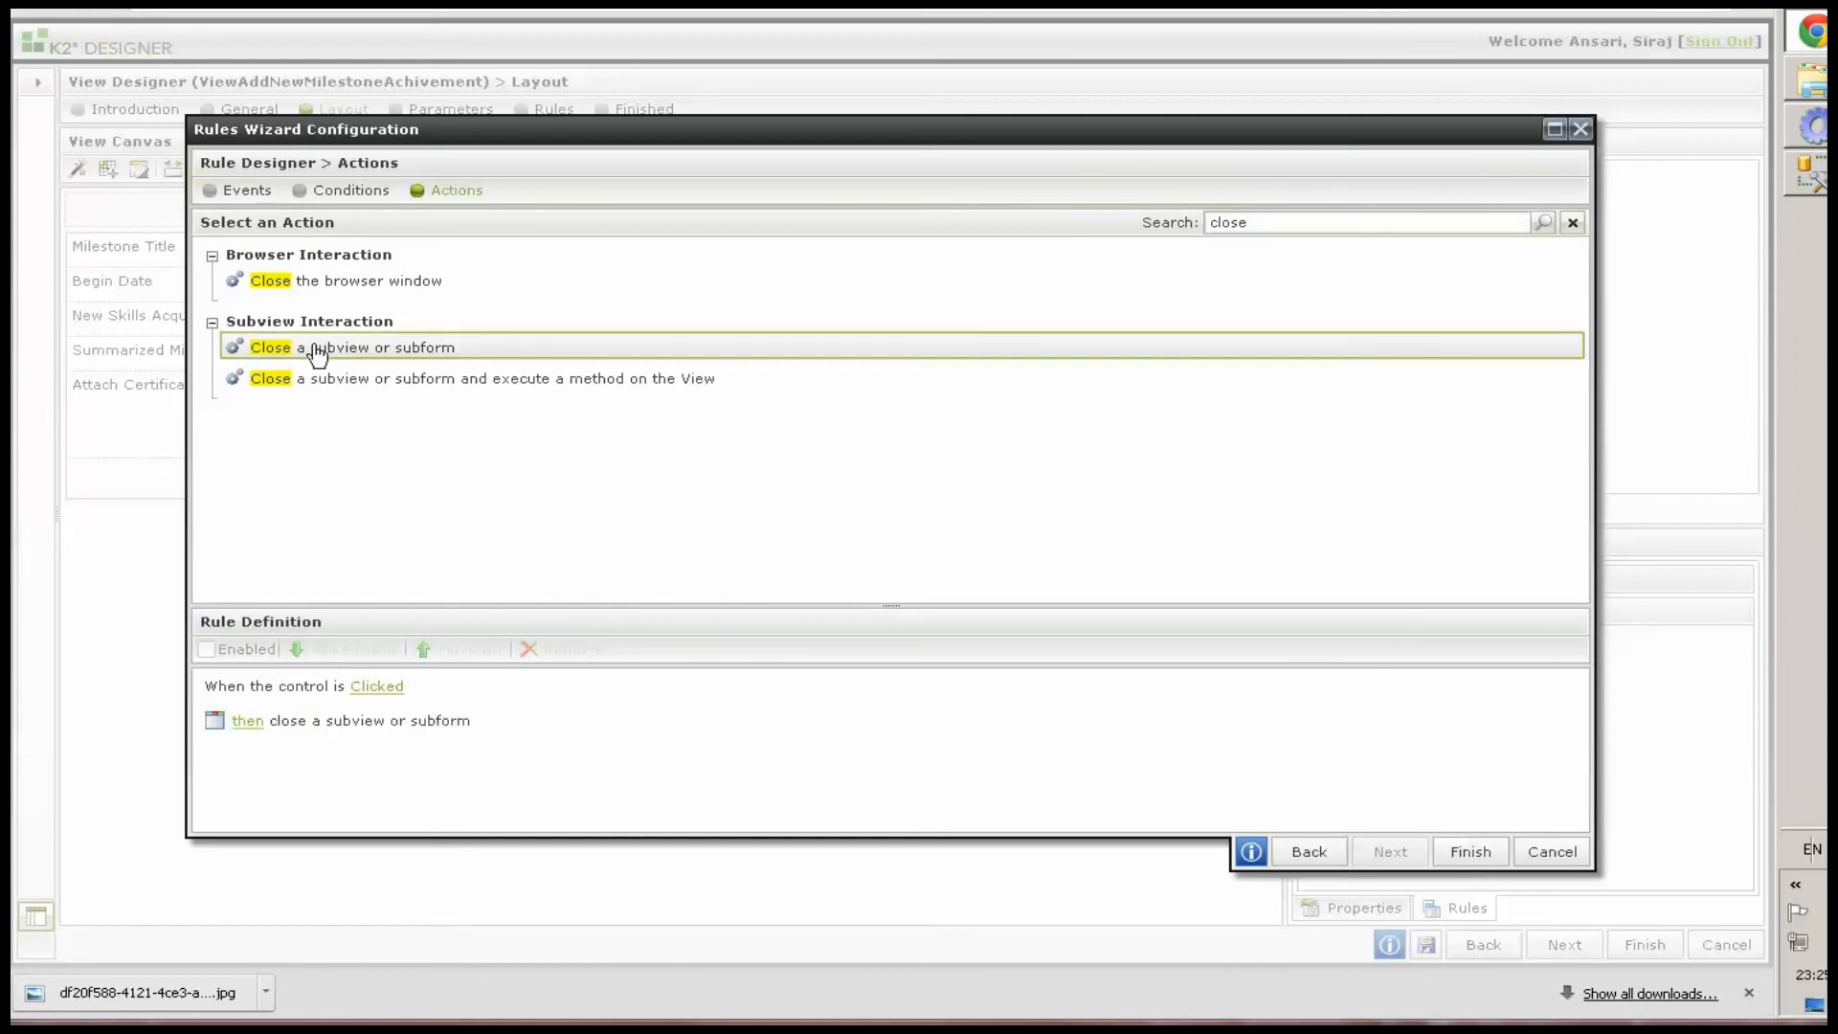
{"action": "left_click", "coordinate": [1468, 849]}
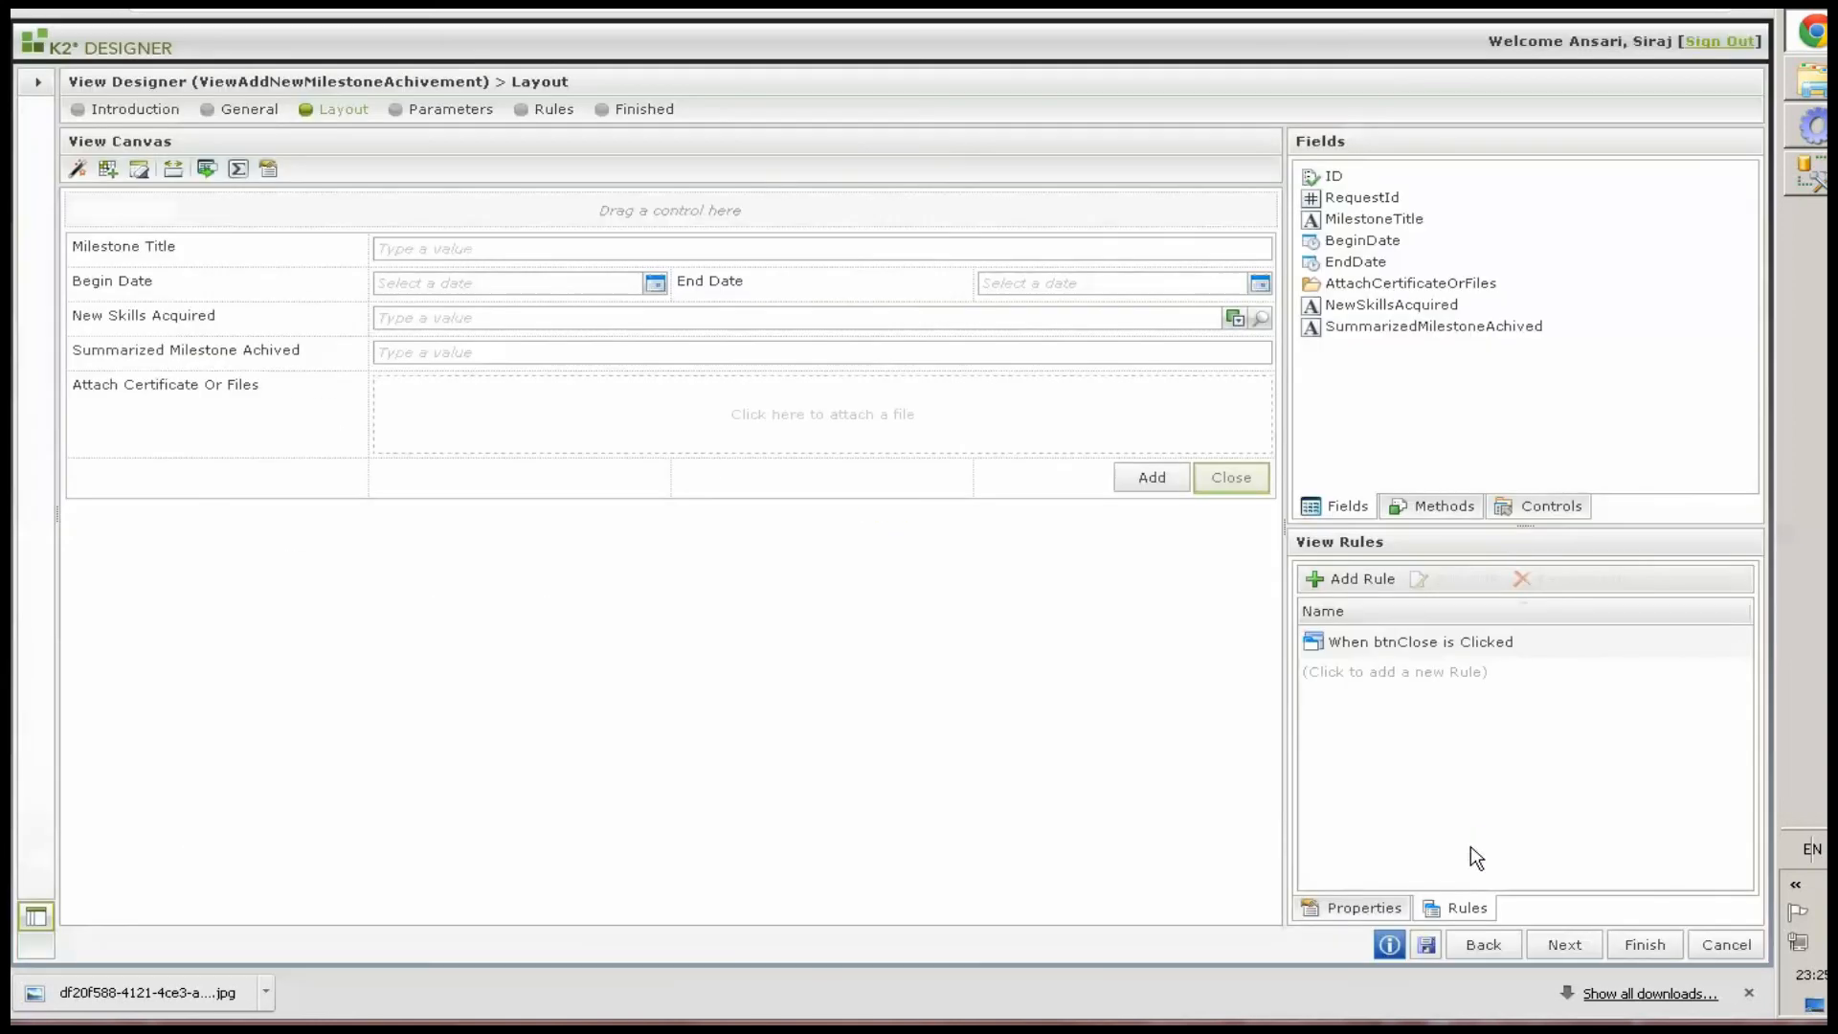
Save the view and open the AIS form's rules, discarding unsaved view changes
{"action": "left_click", "coordinate": [1425, 945]}
{"action": "left_click", "coordinate": [35, 89]}
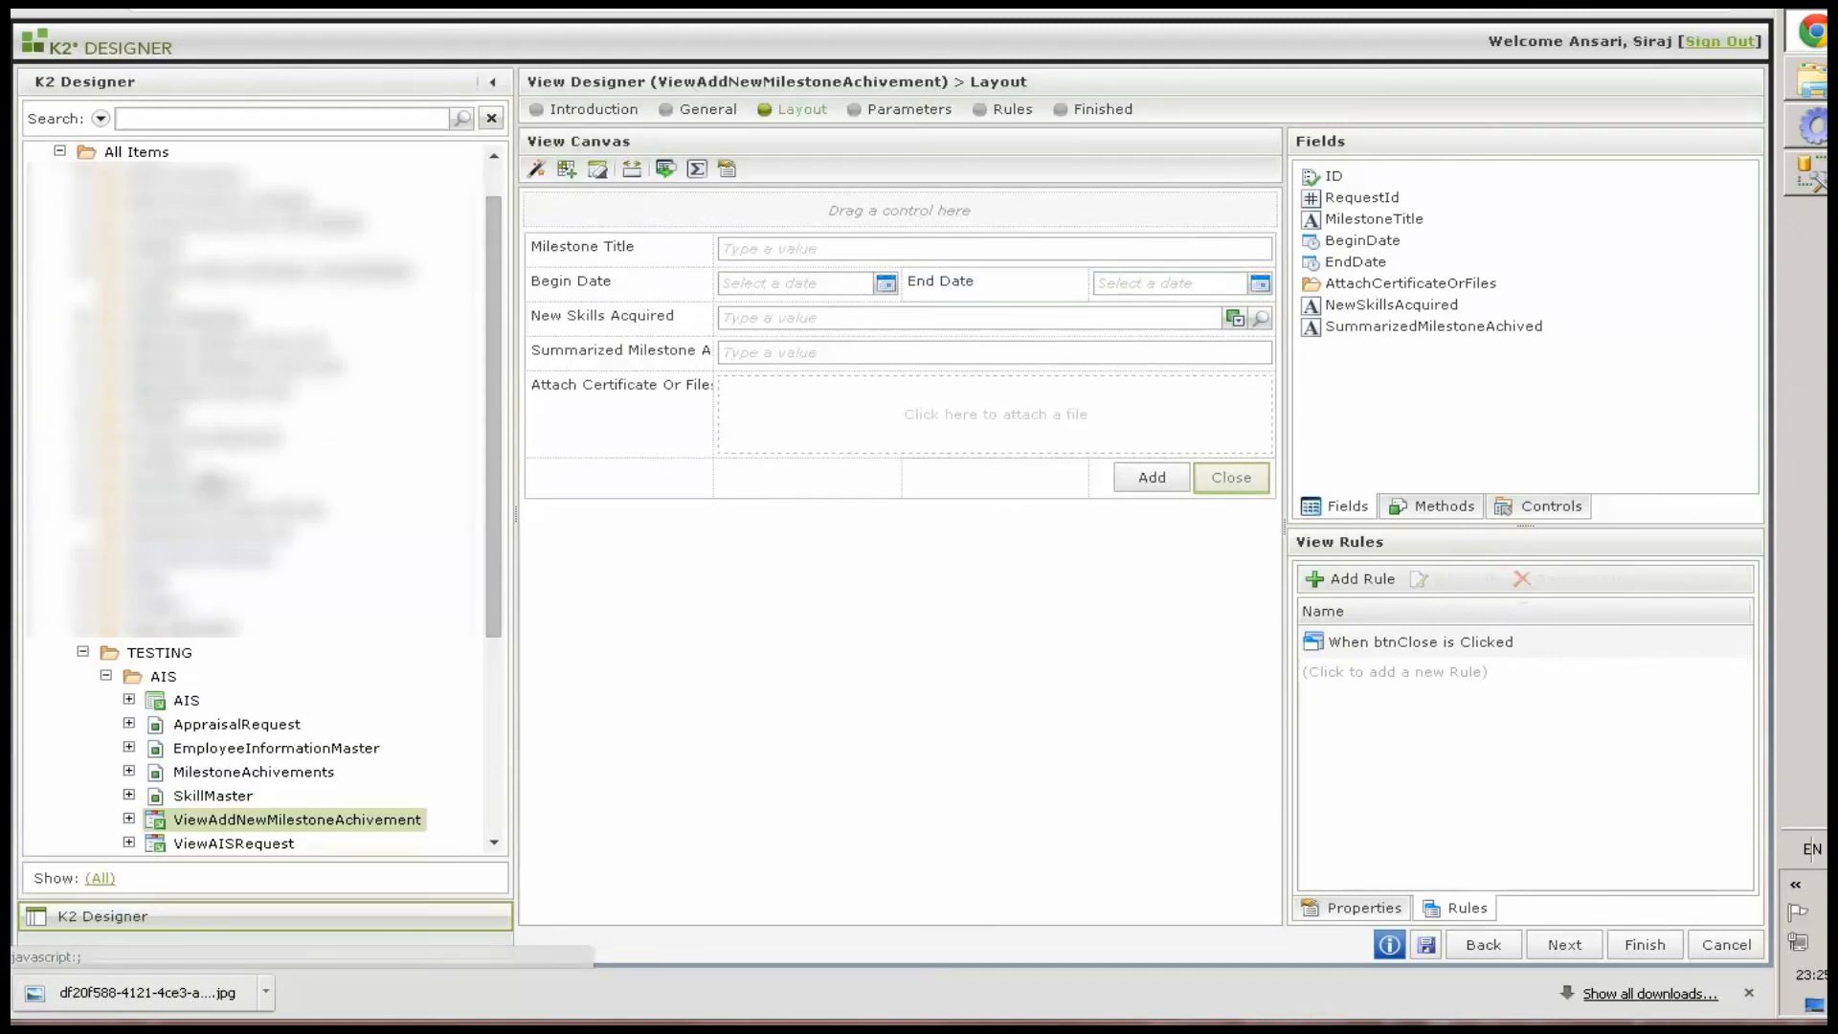
{"action": "double_click", "coordinate": [185, 705]}
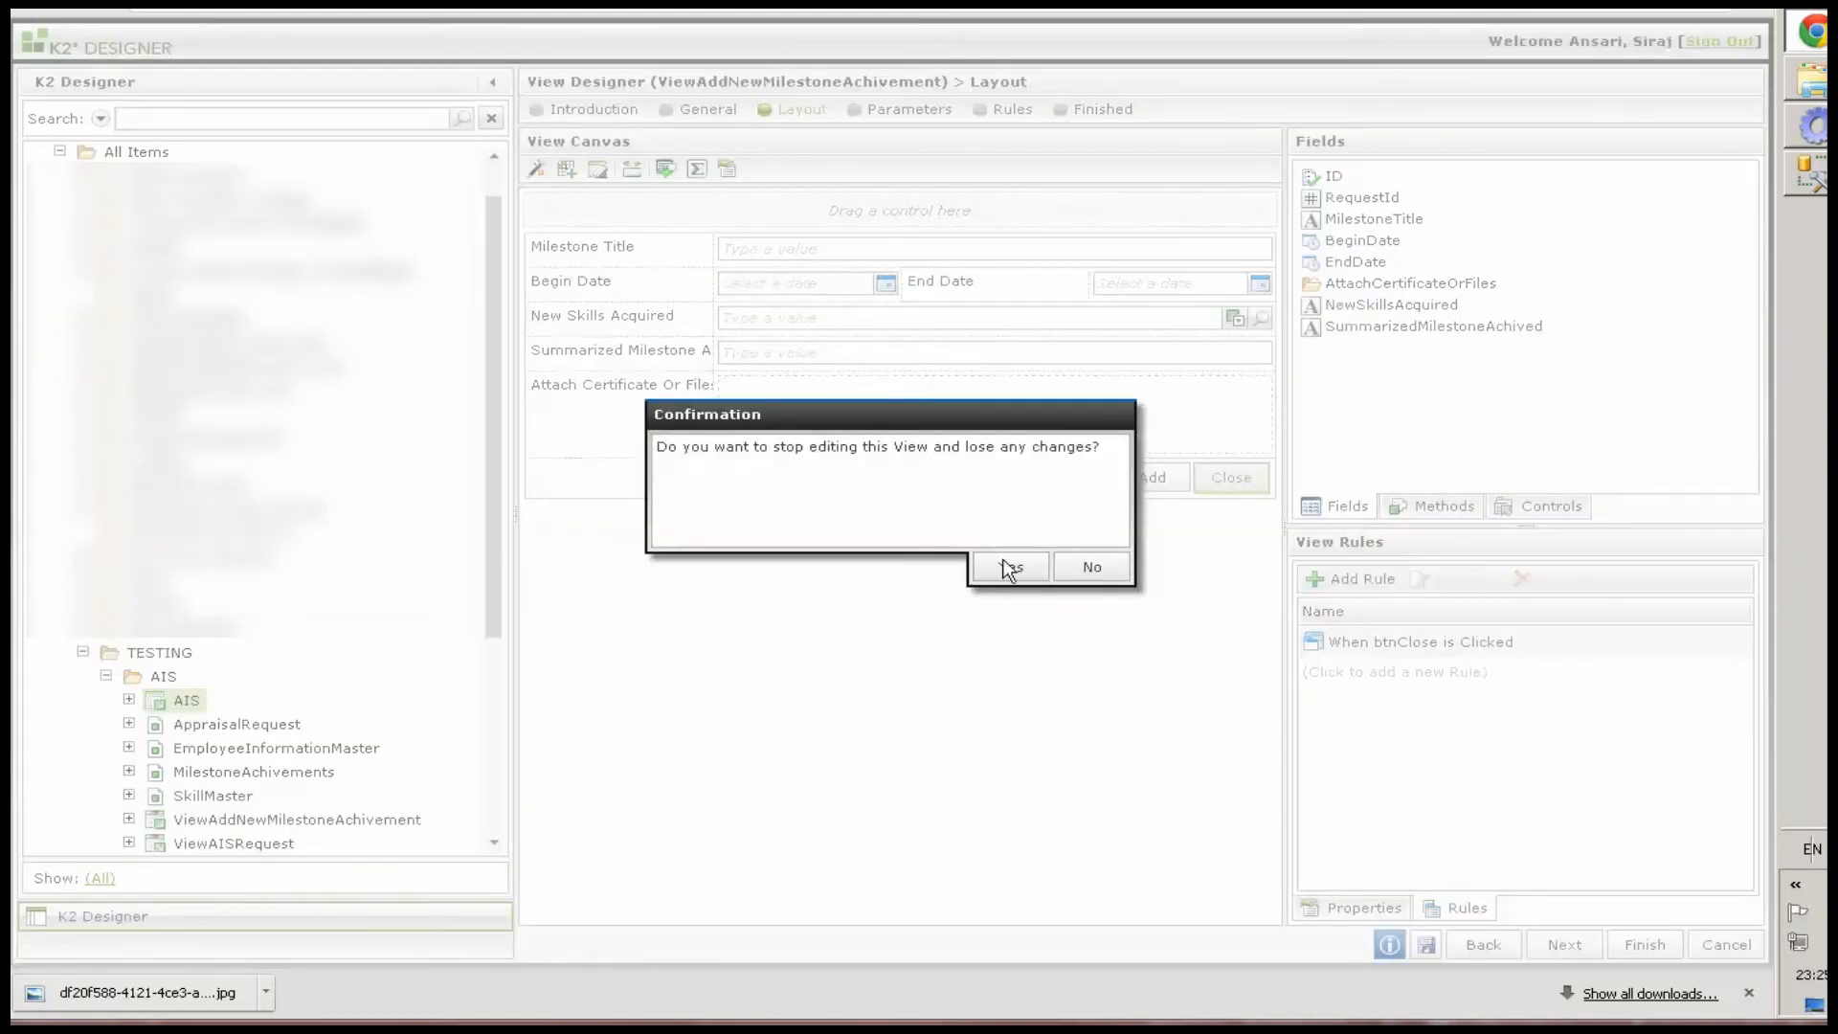
{"action": "left_click", "coordinate": [1006, 566]}
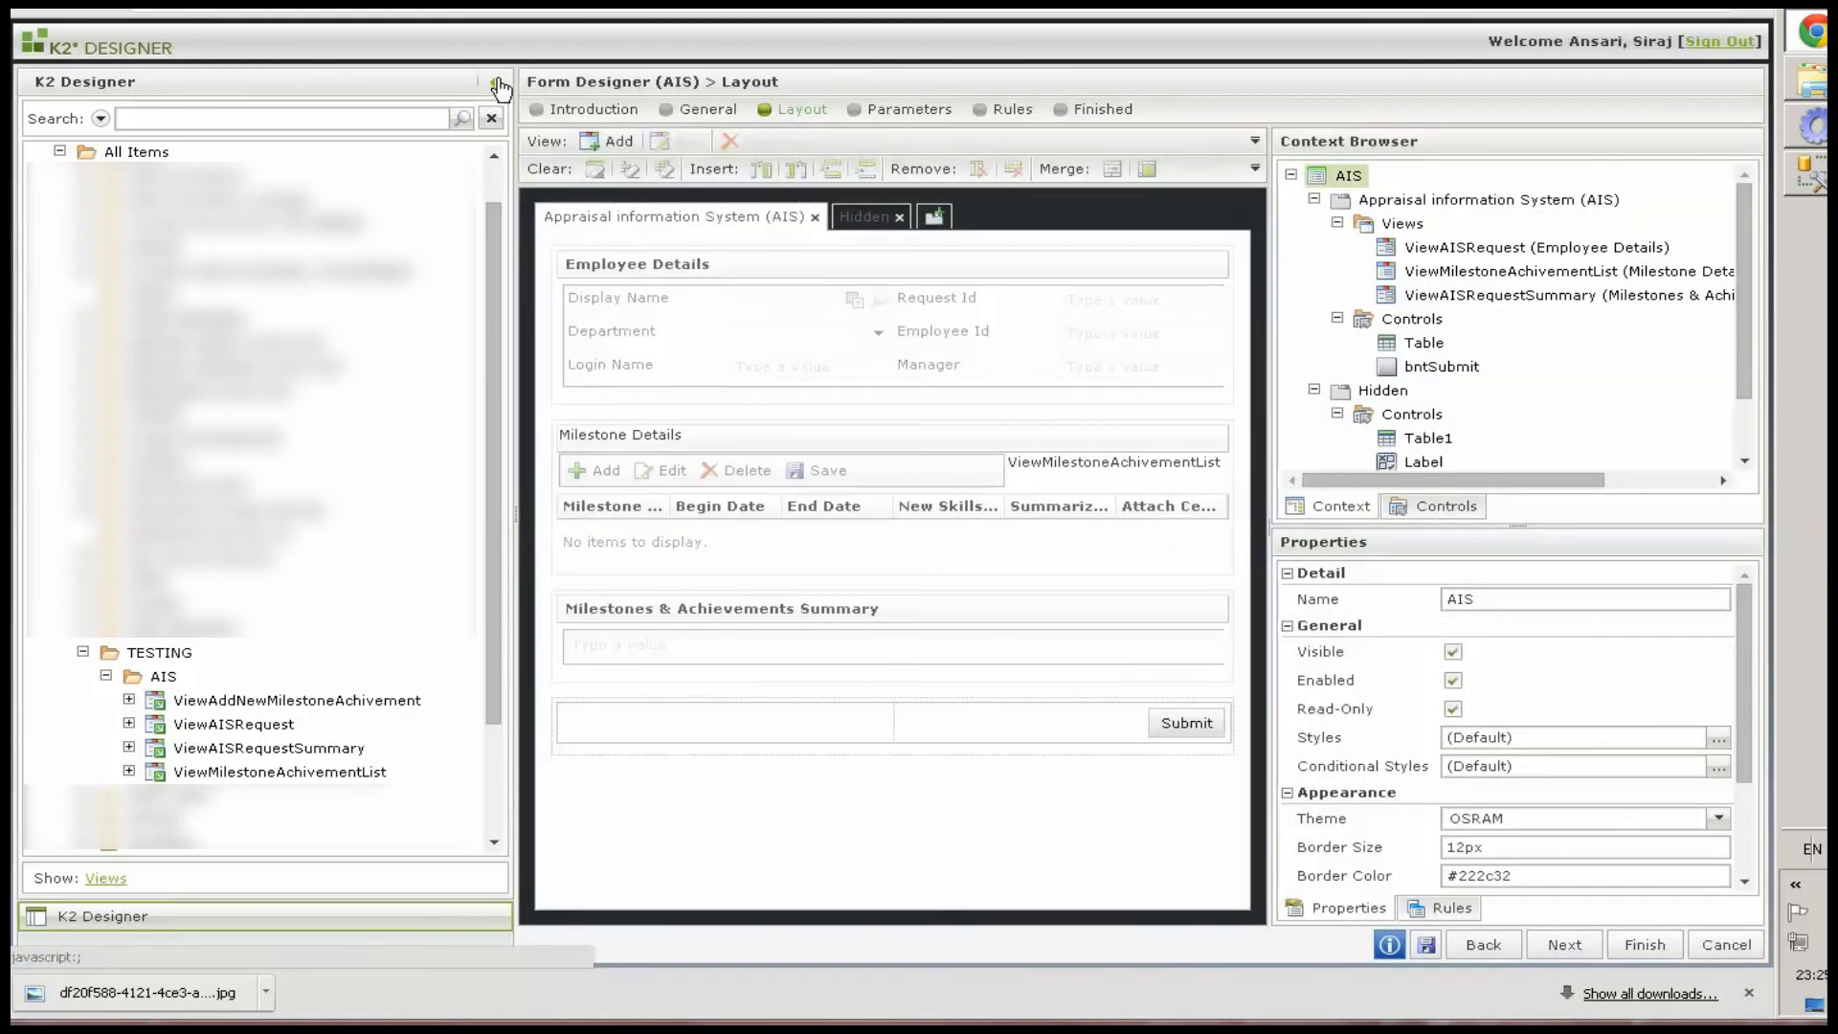
{"action": "left_click", "coordinate": [492, 83]}
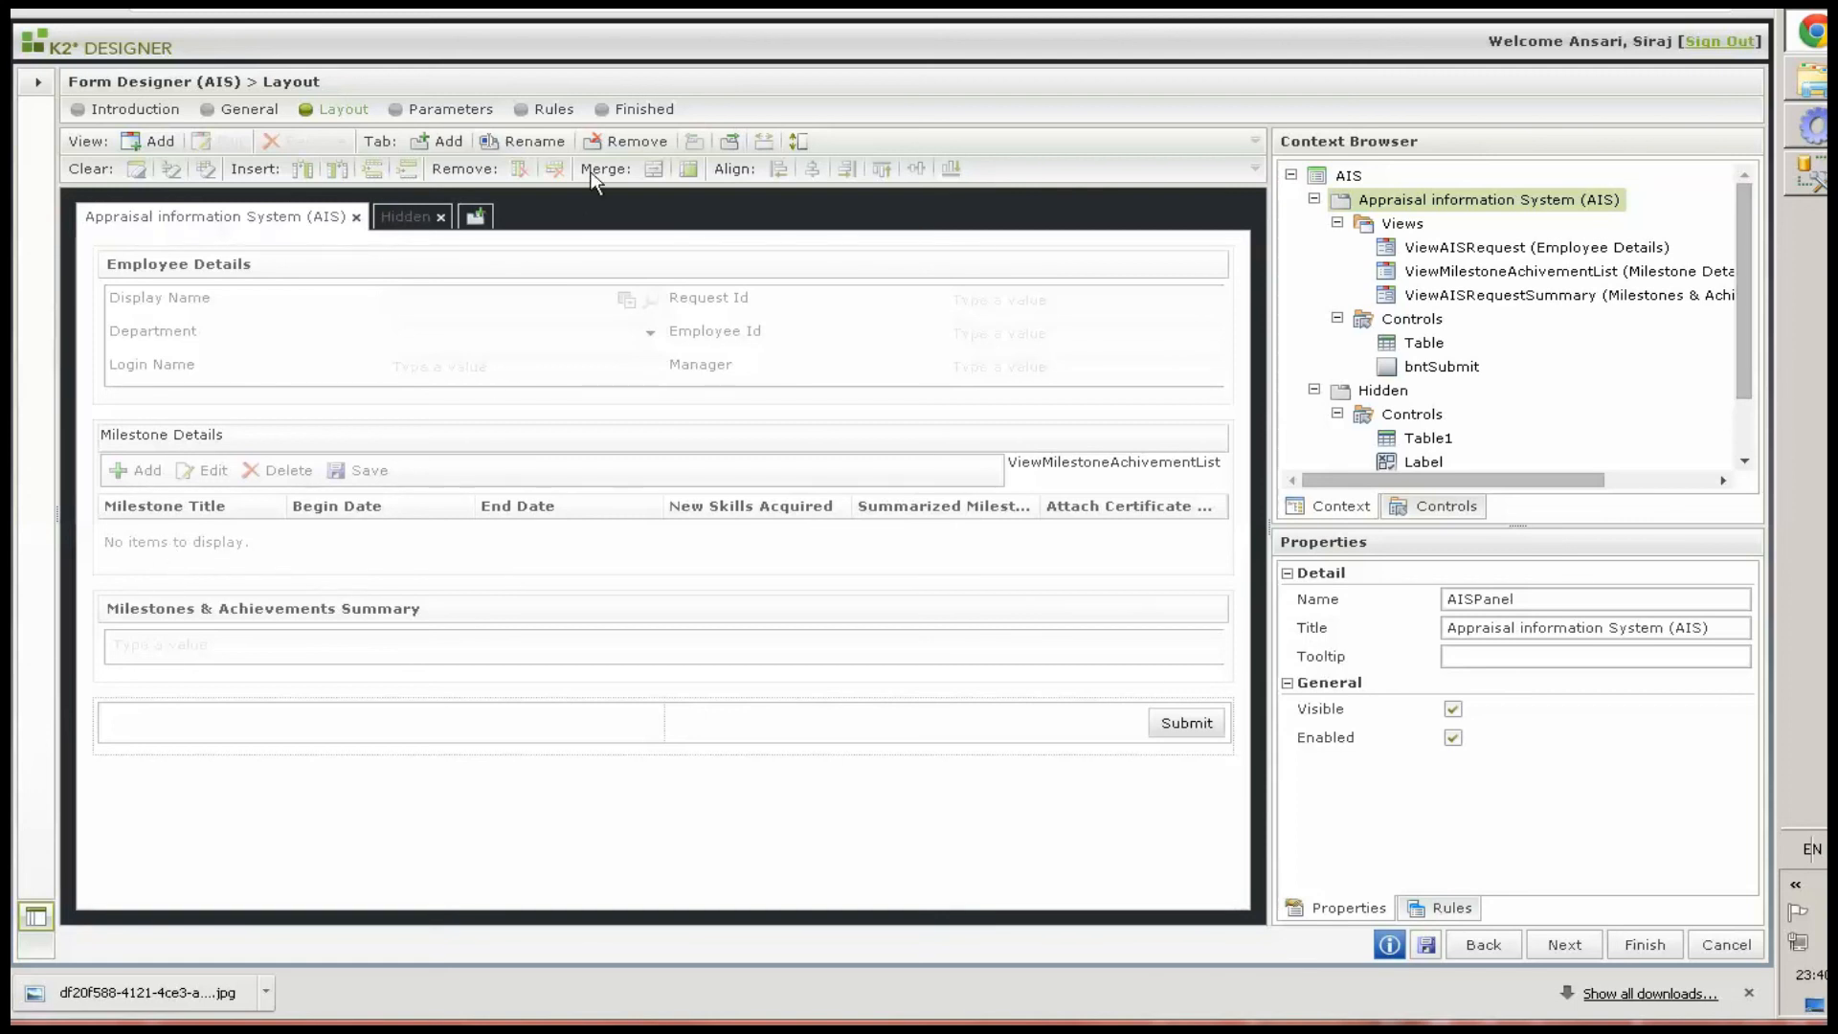
{"action": "left_click", "coordinate": [556, 111]}
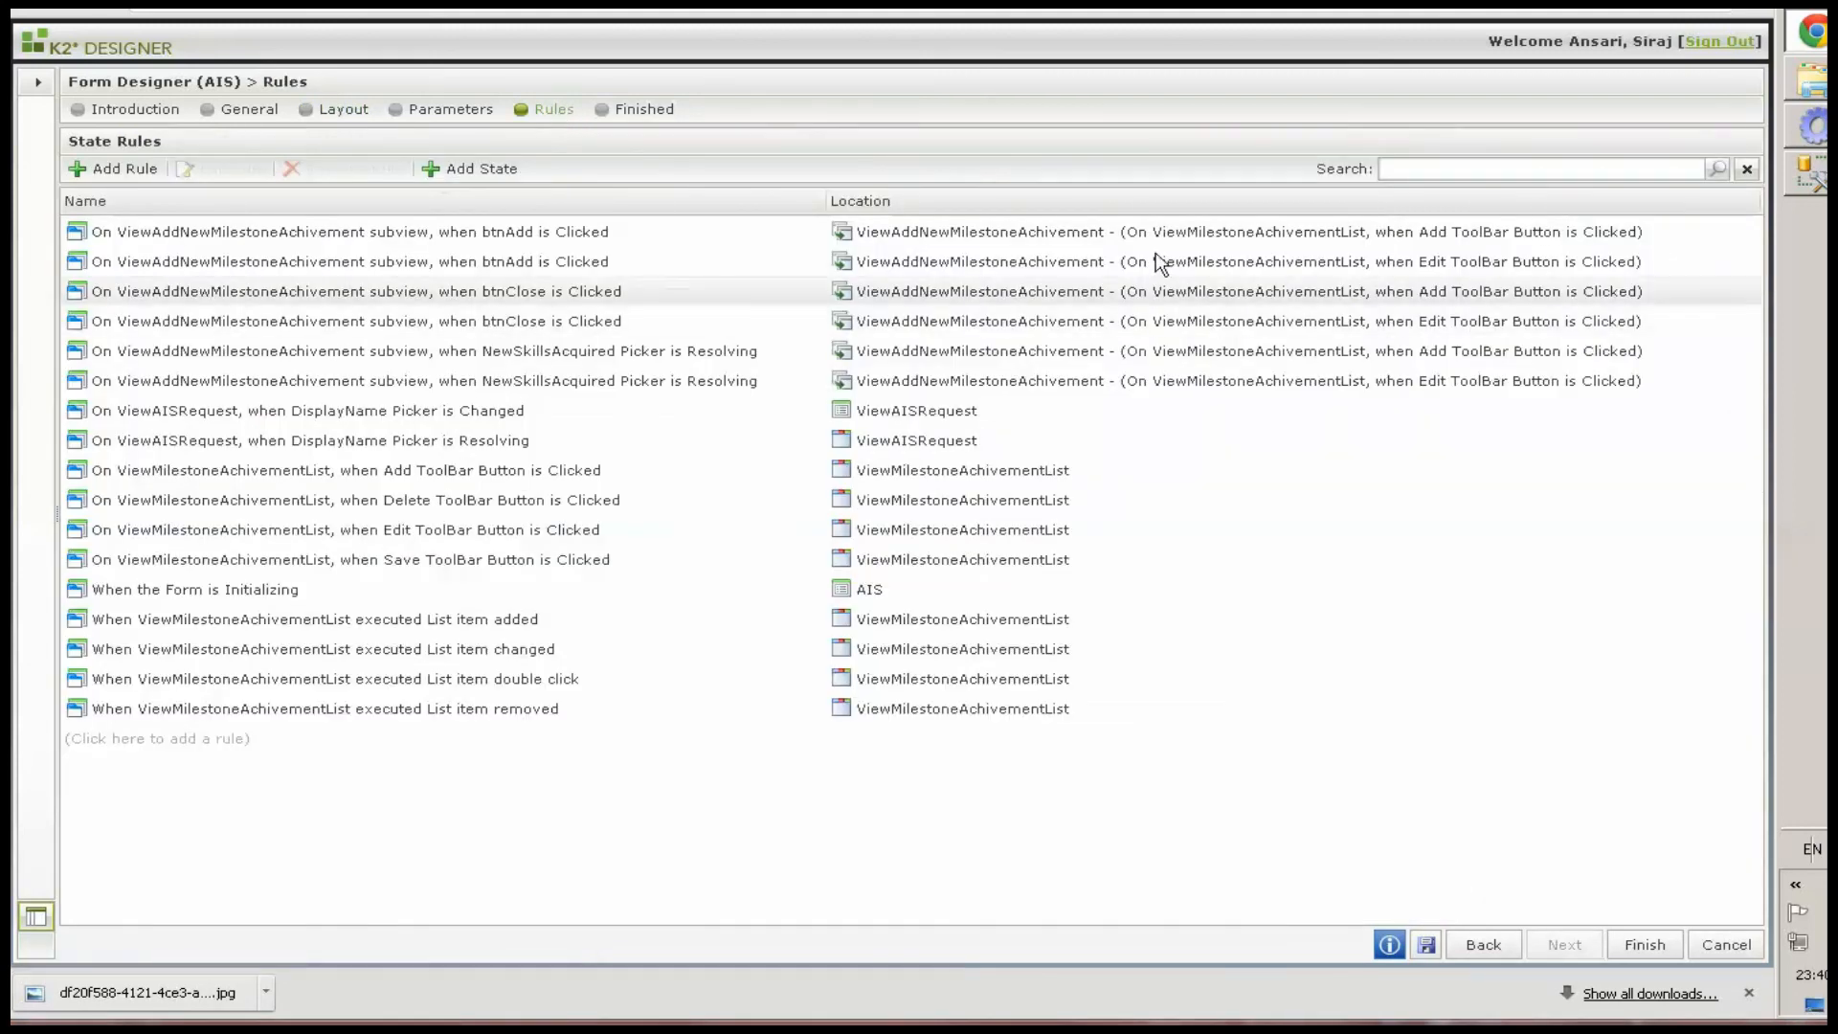
In the Add-toolbar btnAdd subview rule, add Transfer data and Apply changes to the row on an editable list View actions
{"action": "double_click", "coordinate": [1435, 239]}
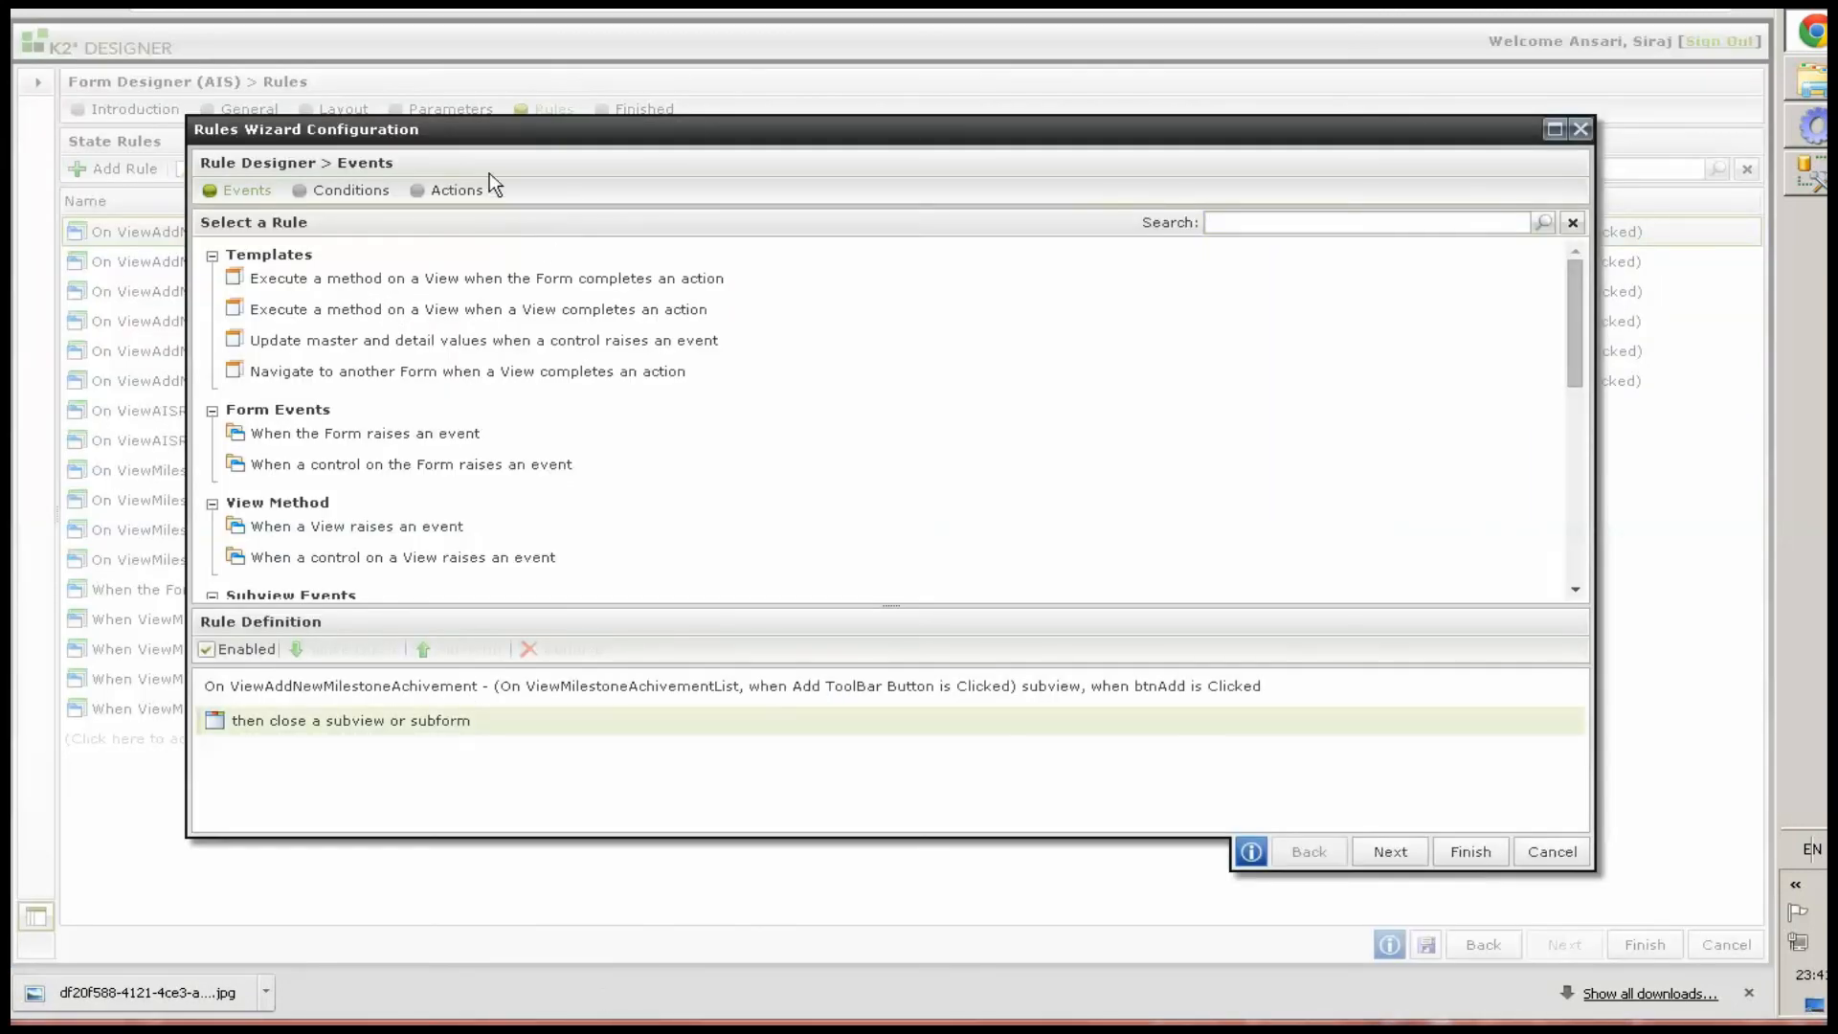
{"action": "left_click", "coordinate": [468, 190]}
{"action": "left_click", "coordinate": [1289, 221]}
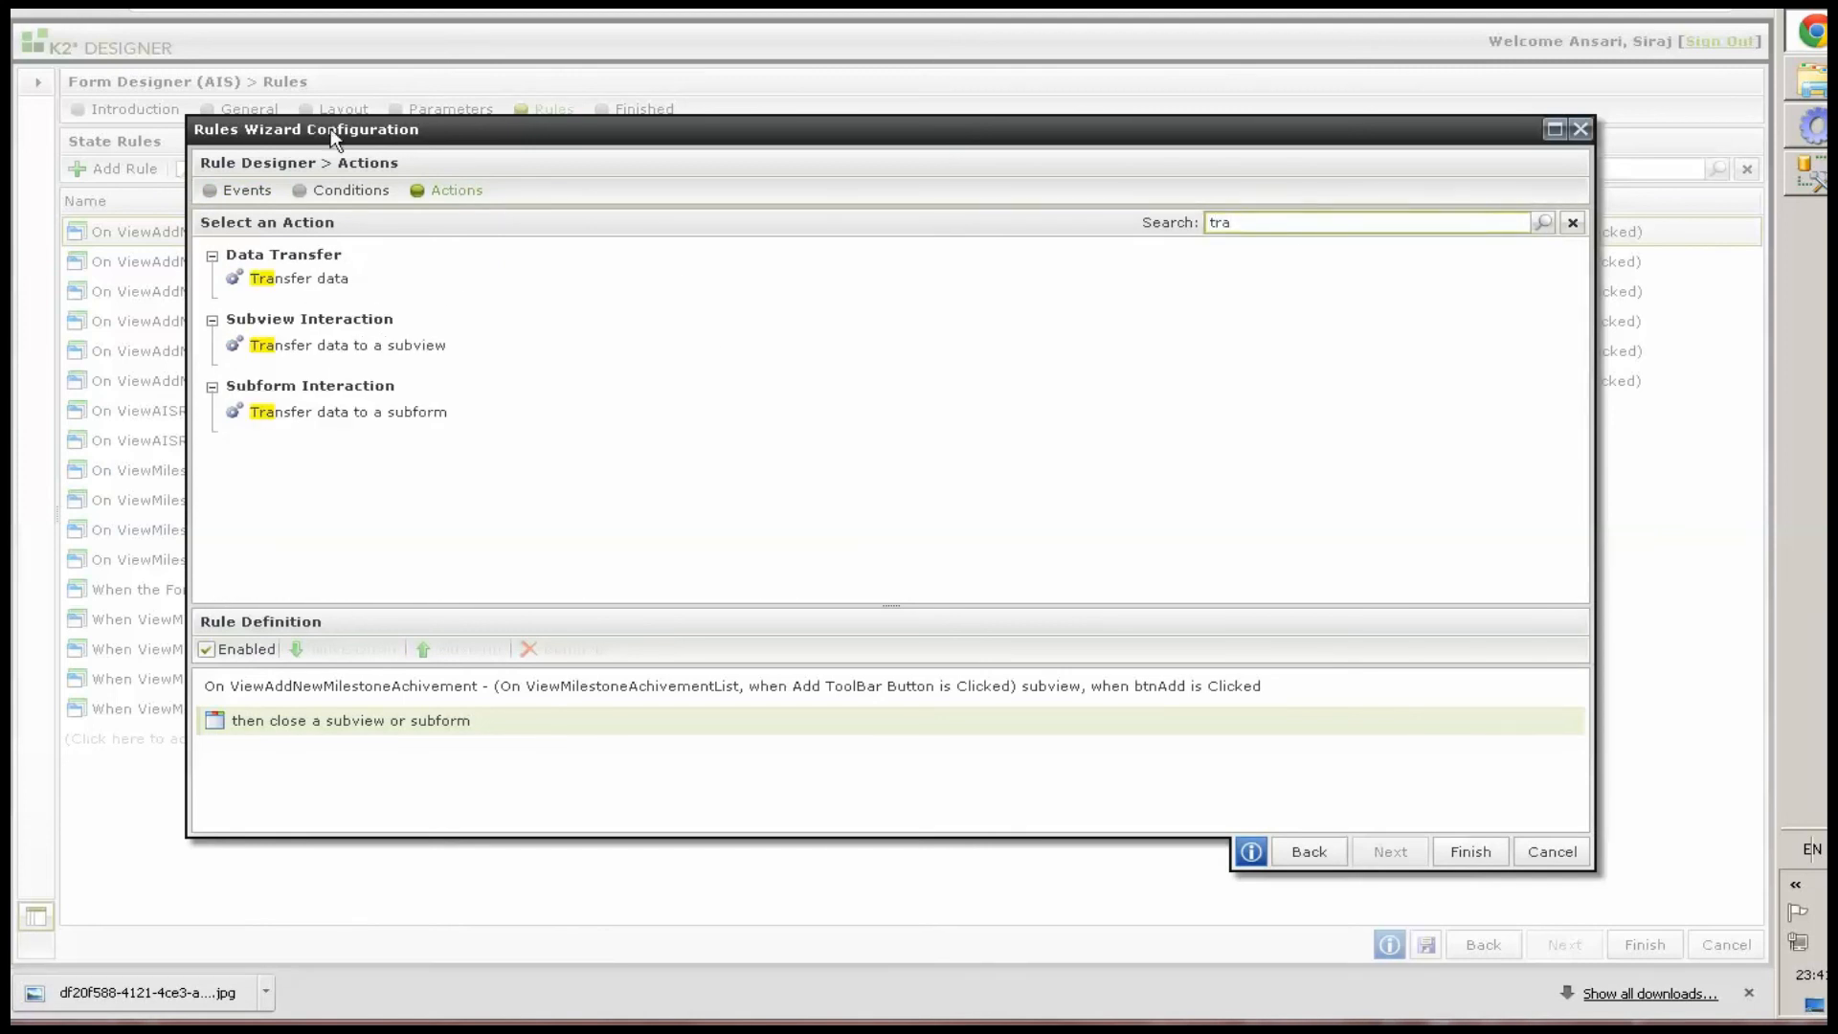
{"action": "double_click", "coordinate": [299, 278]}
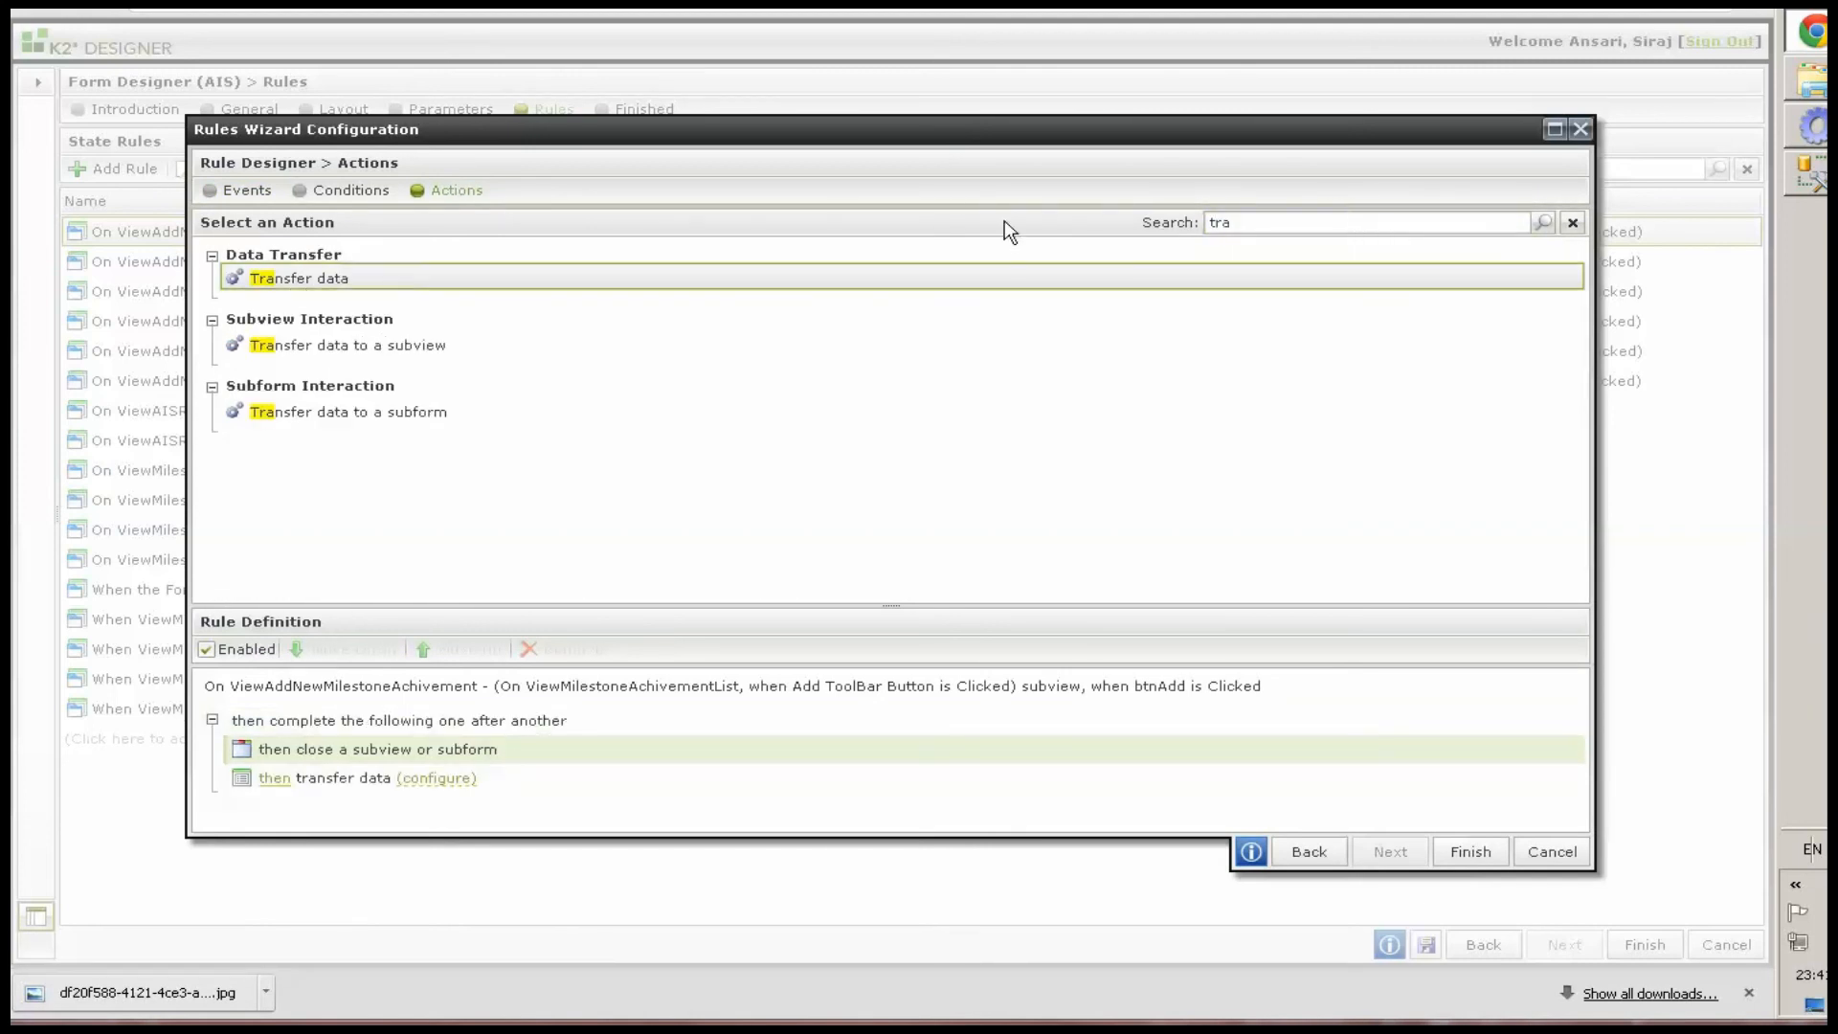
{"action": "key", "text": "ctrl+a"}
{"action": "type", "text": "apply"}
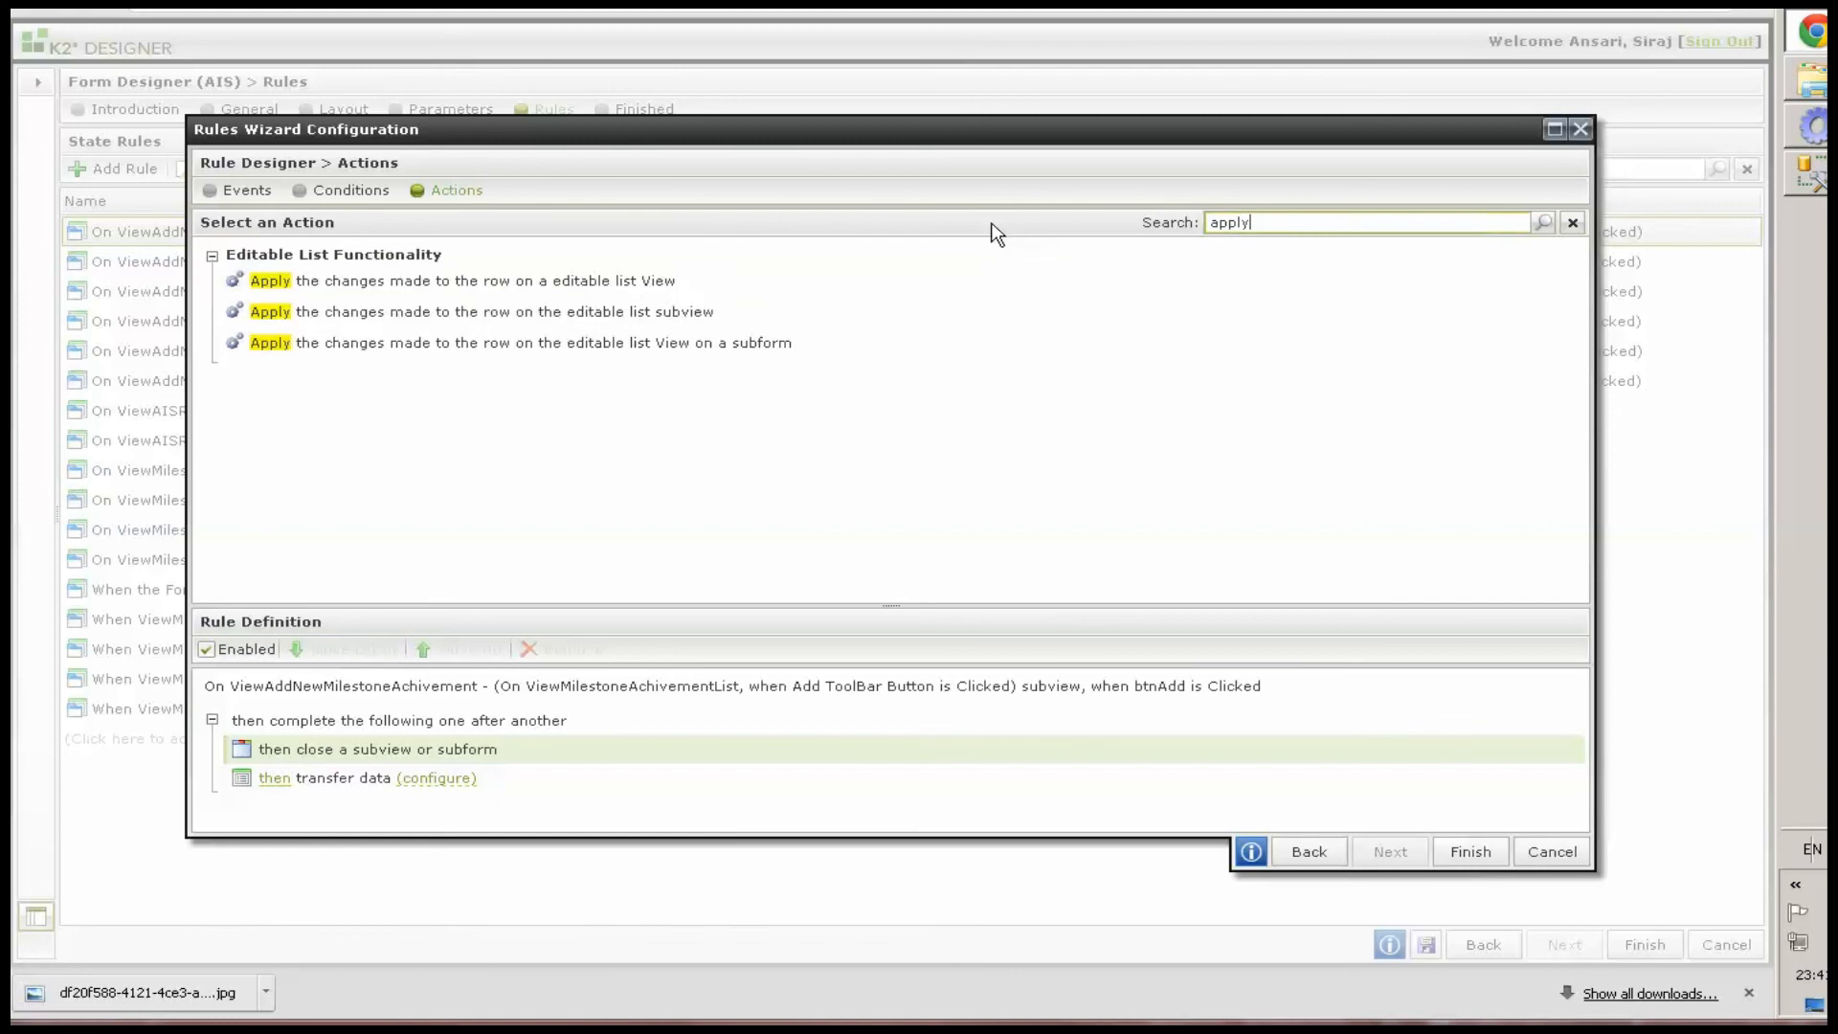
{"action": "left_click", "coordinate": [651, 284]}
Reorder the actions so transfer data runs first, then apply changes, then close the subview
{"action": "left_click", "coordinate": [978, 780]}
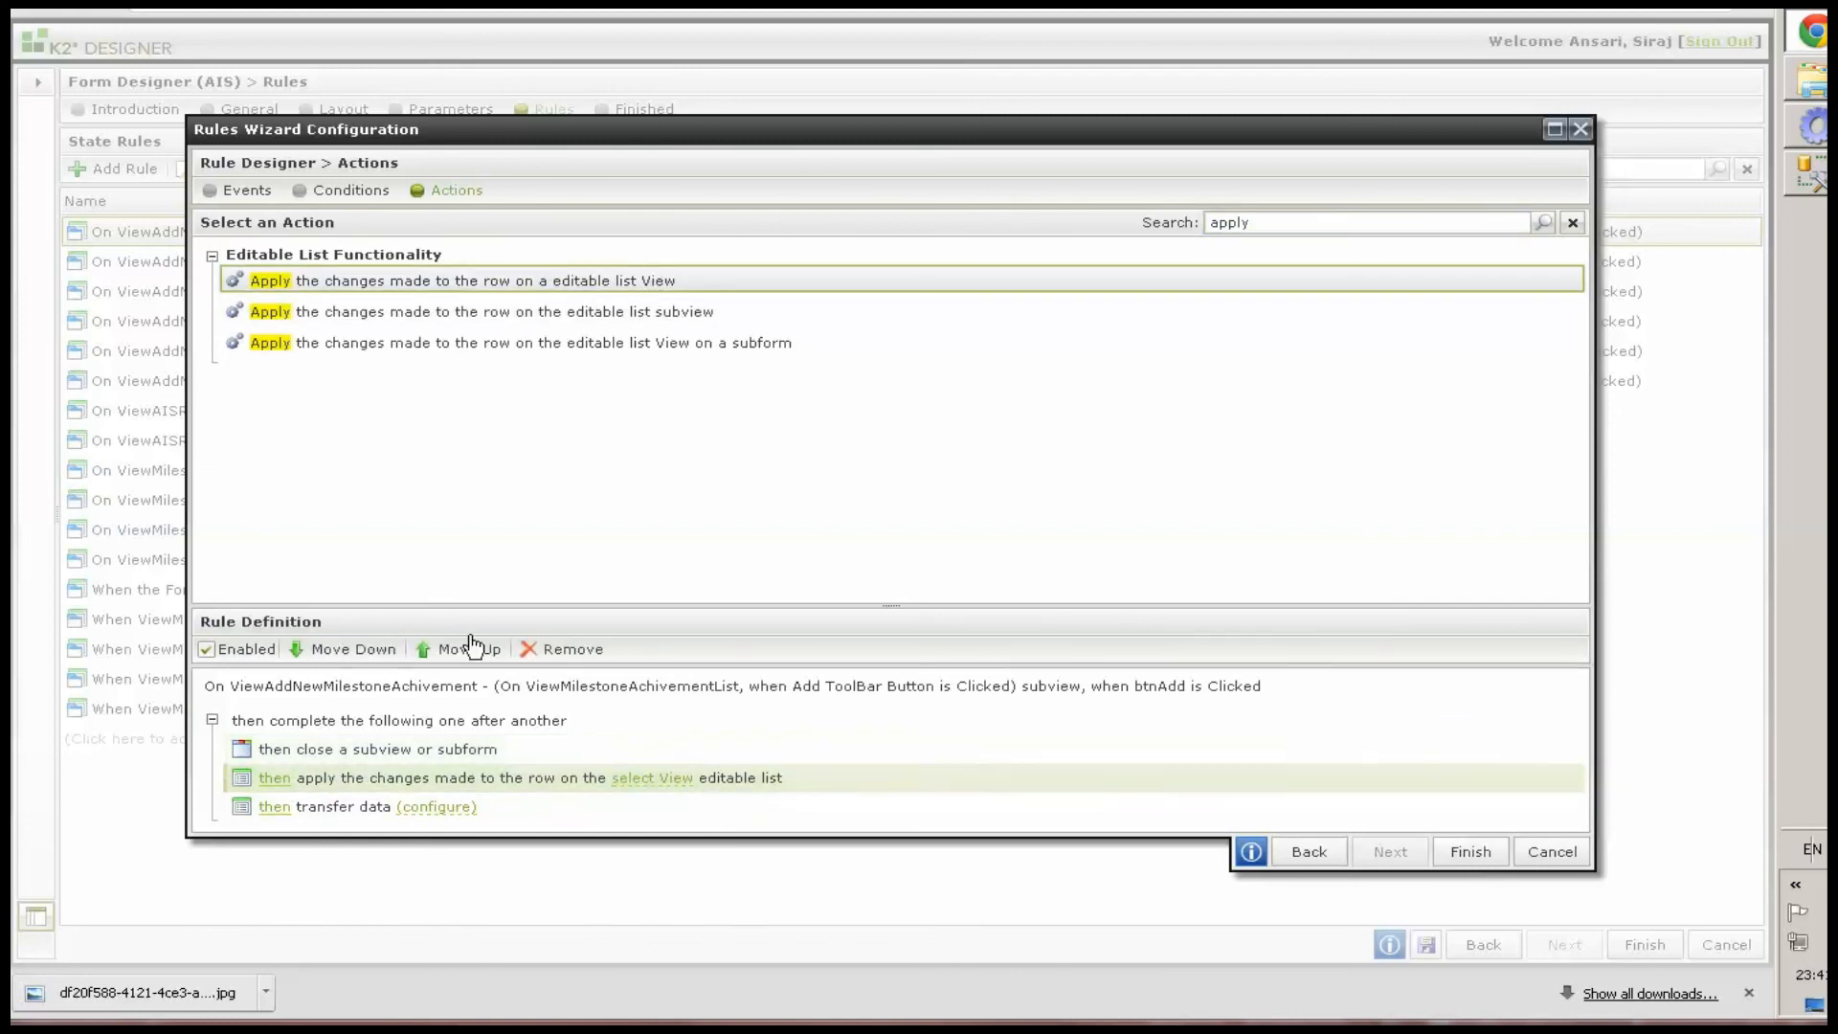
{"action": "left_click", "coordinate": [454, 651]}
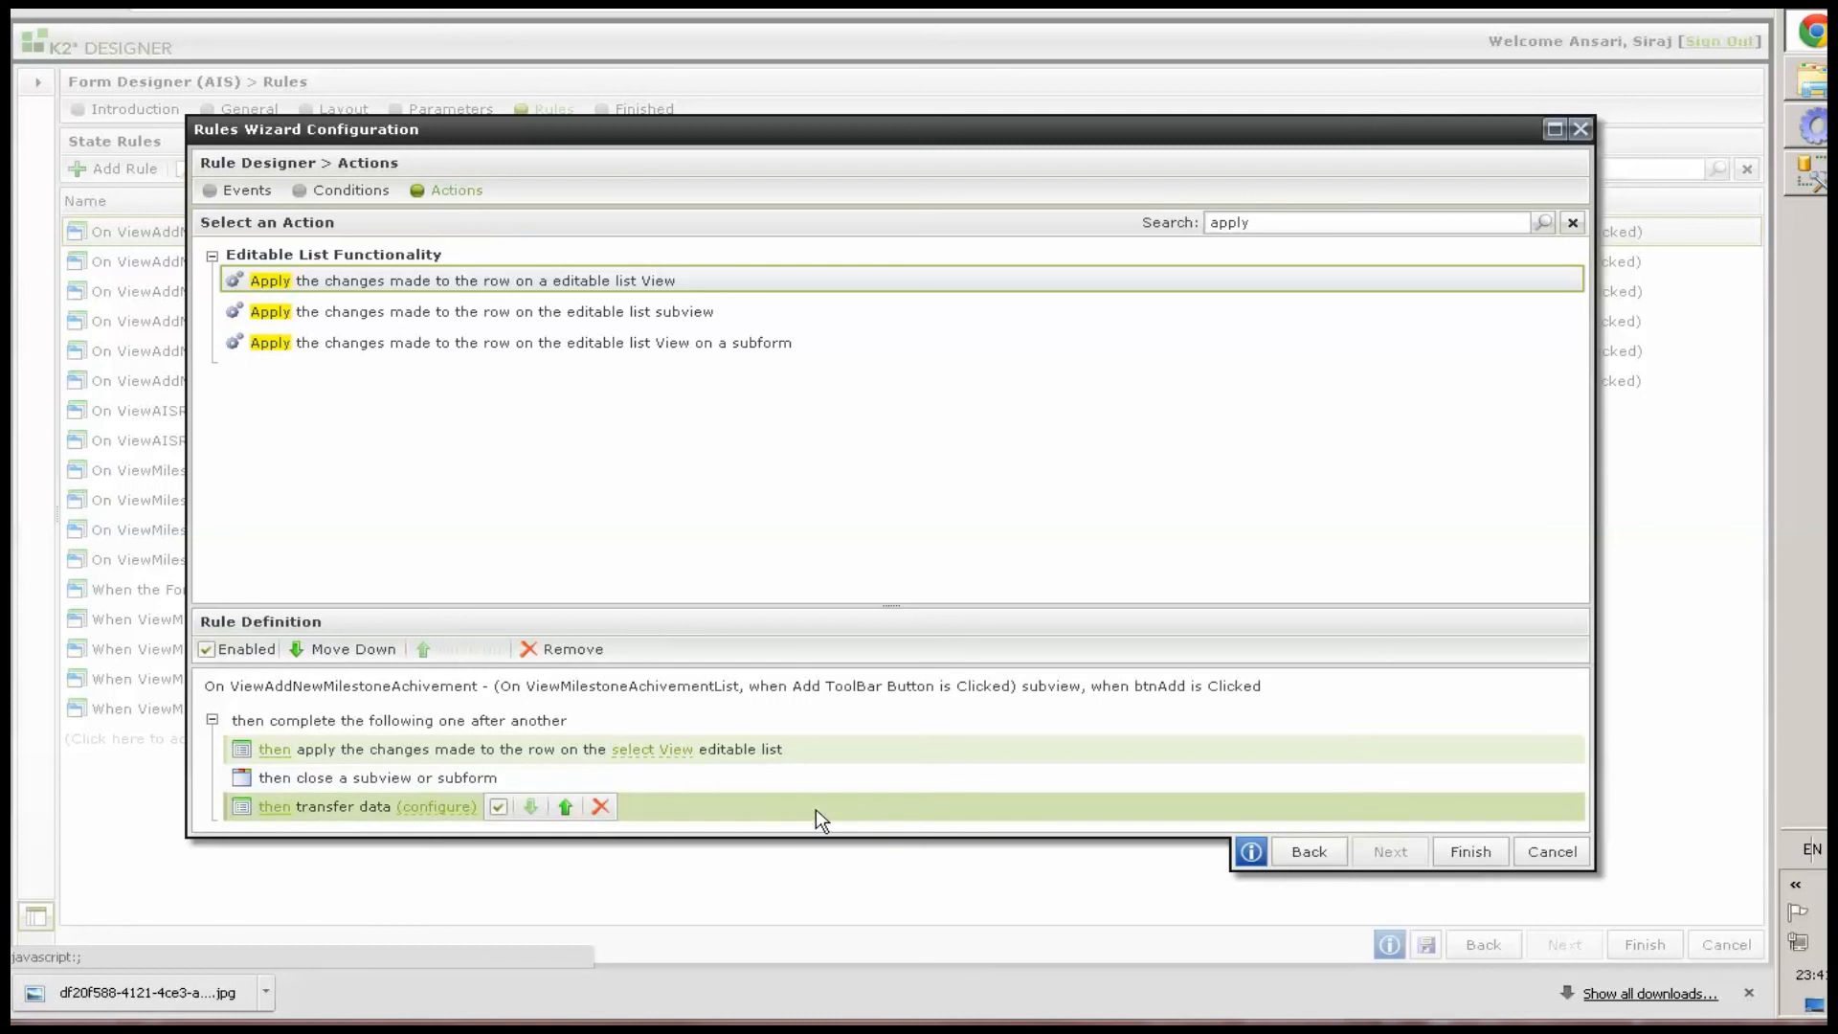
{"action": "left_click", "coordinate": [815, 807]}
{"action": "left_click", "coordinate": [442, 649]}
{"action": "left_click", "coordinate": [438, 651]}
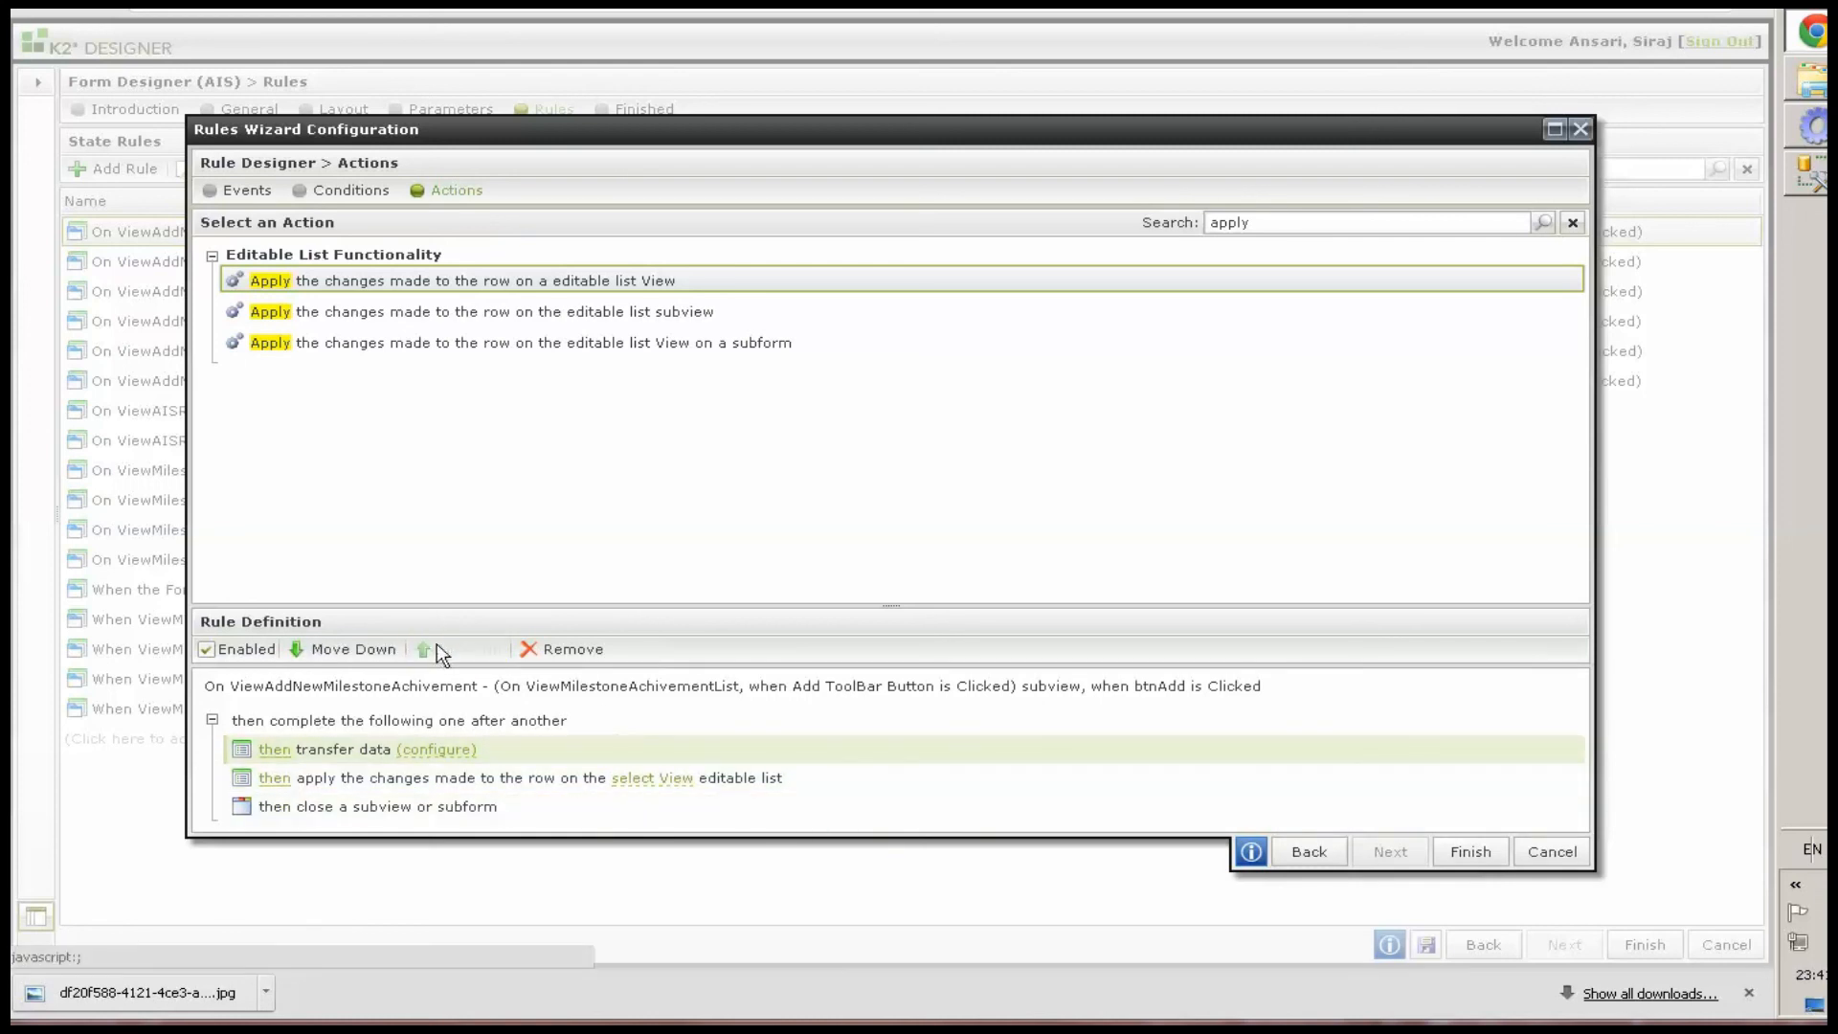
Map the subview's title, date, summary, attachment and skills controls into the list's Add/Edit Row controls
{"action": "left_click", "coordinate": [446, 751]}
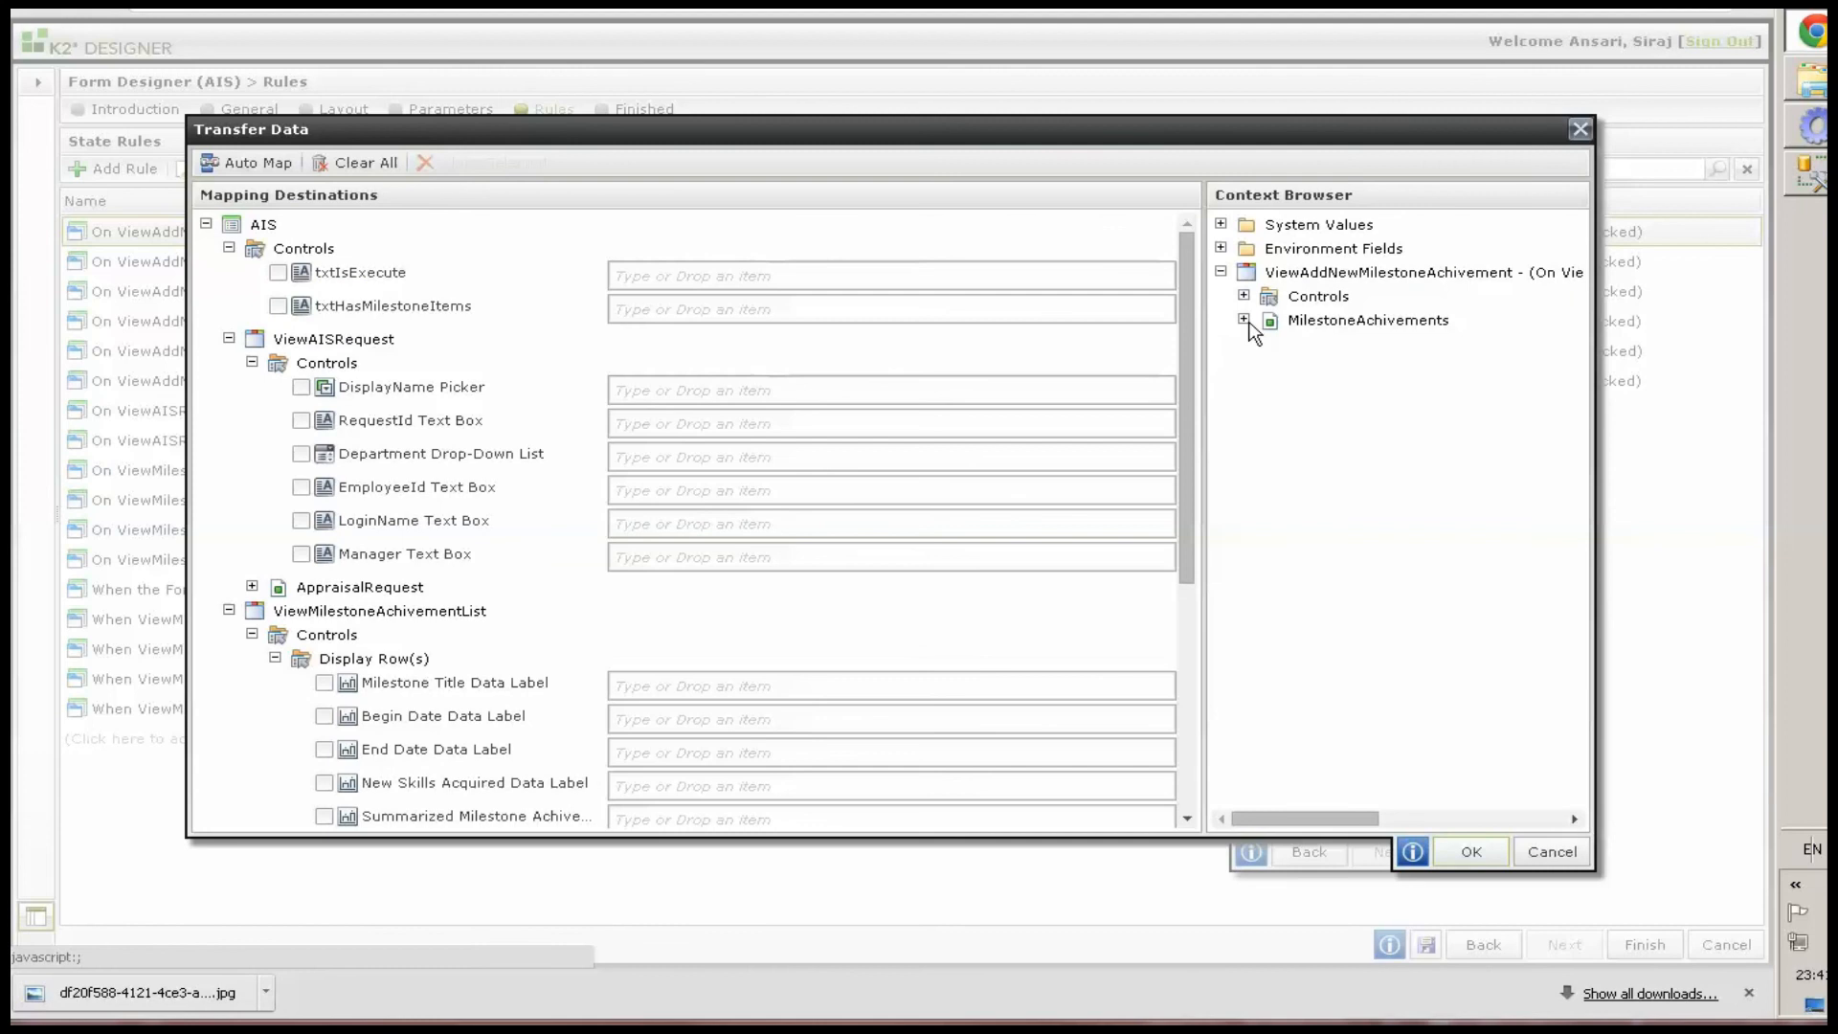
{"action": "left_click", "coordinate": [1244, 320]}
{"action": "left_click", "coordinate": [1243, 296]}
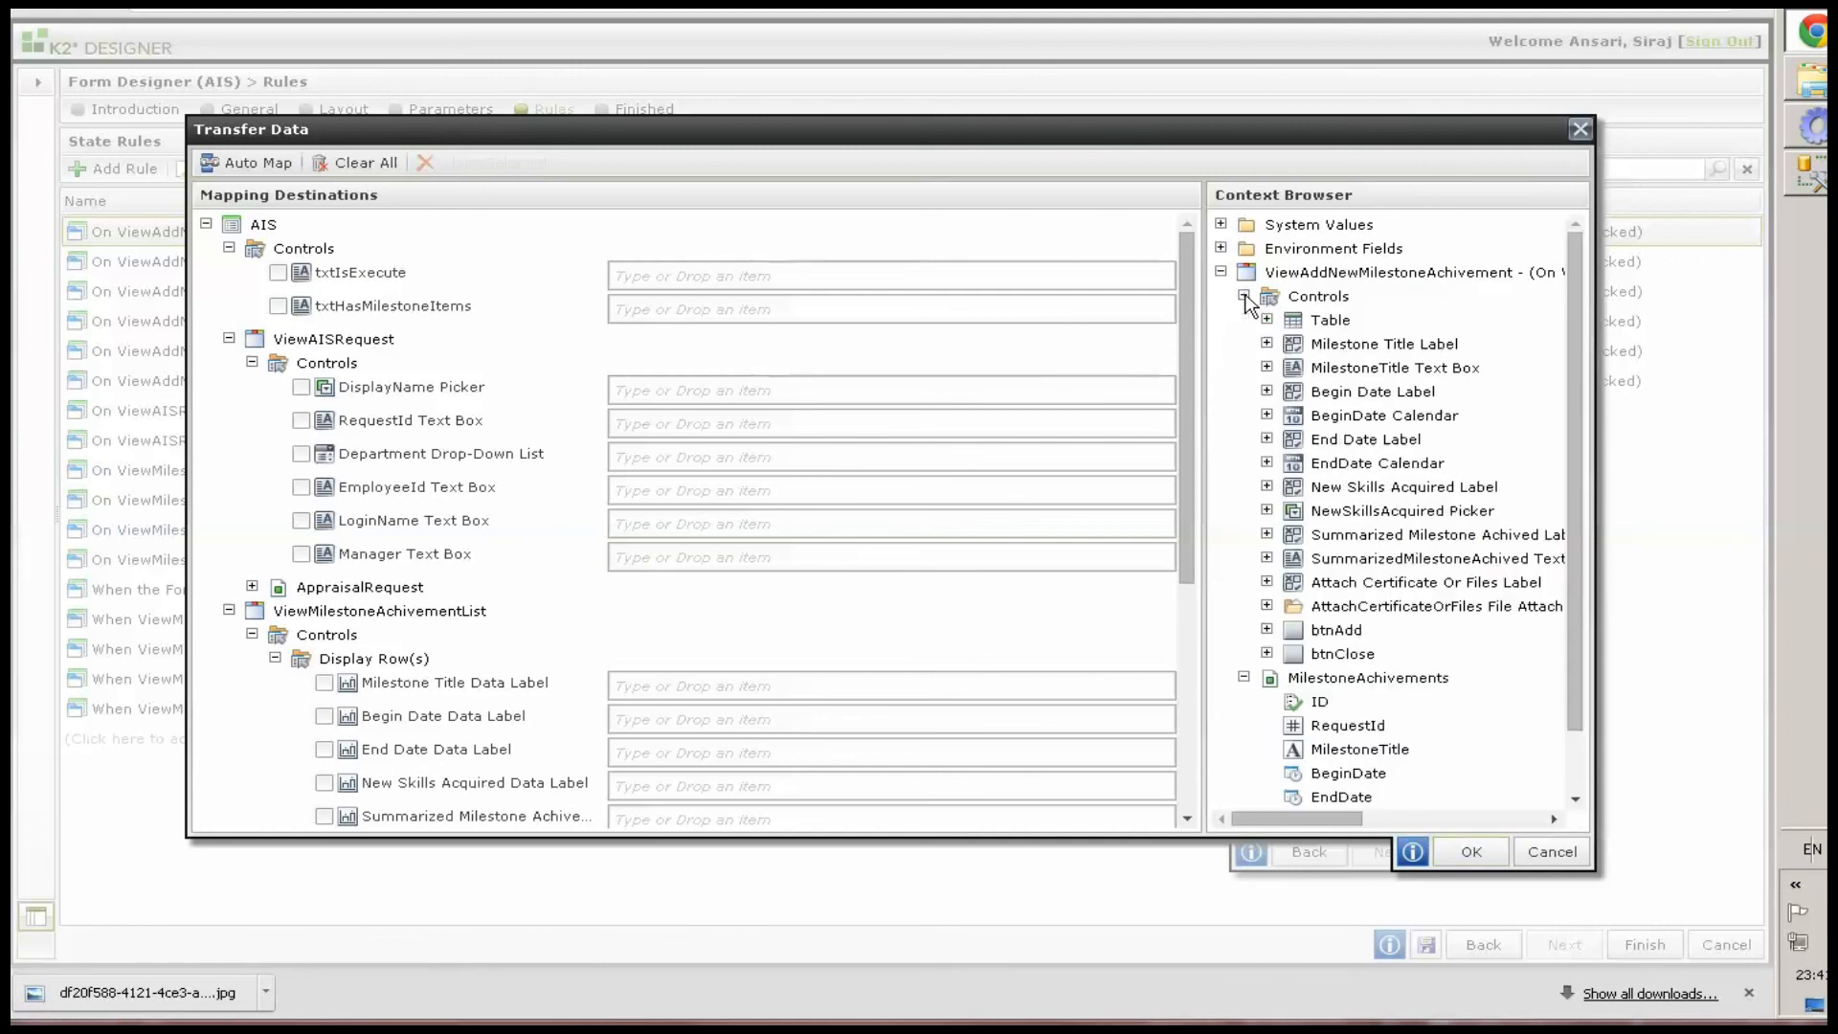
{"action": "left_click_drag", "start_coordinate": [1190, 485], "coordinate": [1206, 770]}
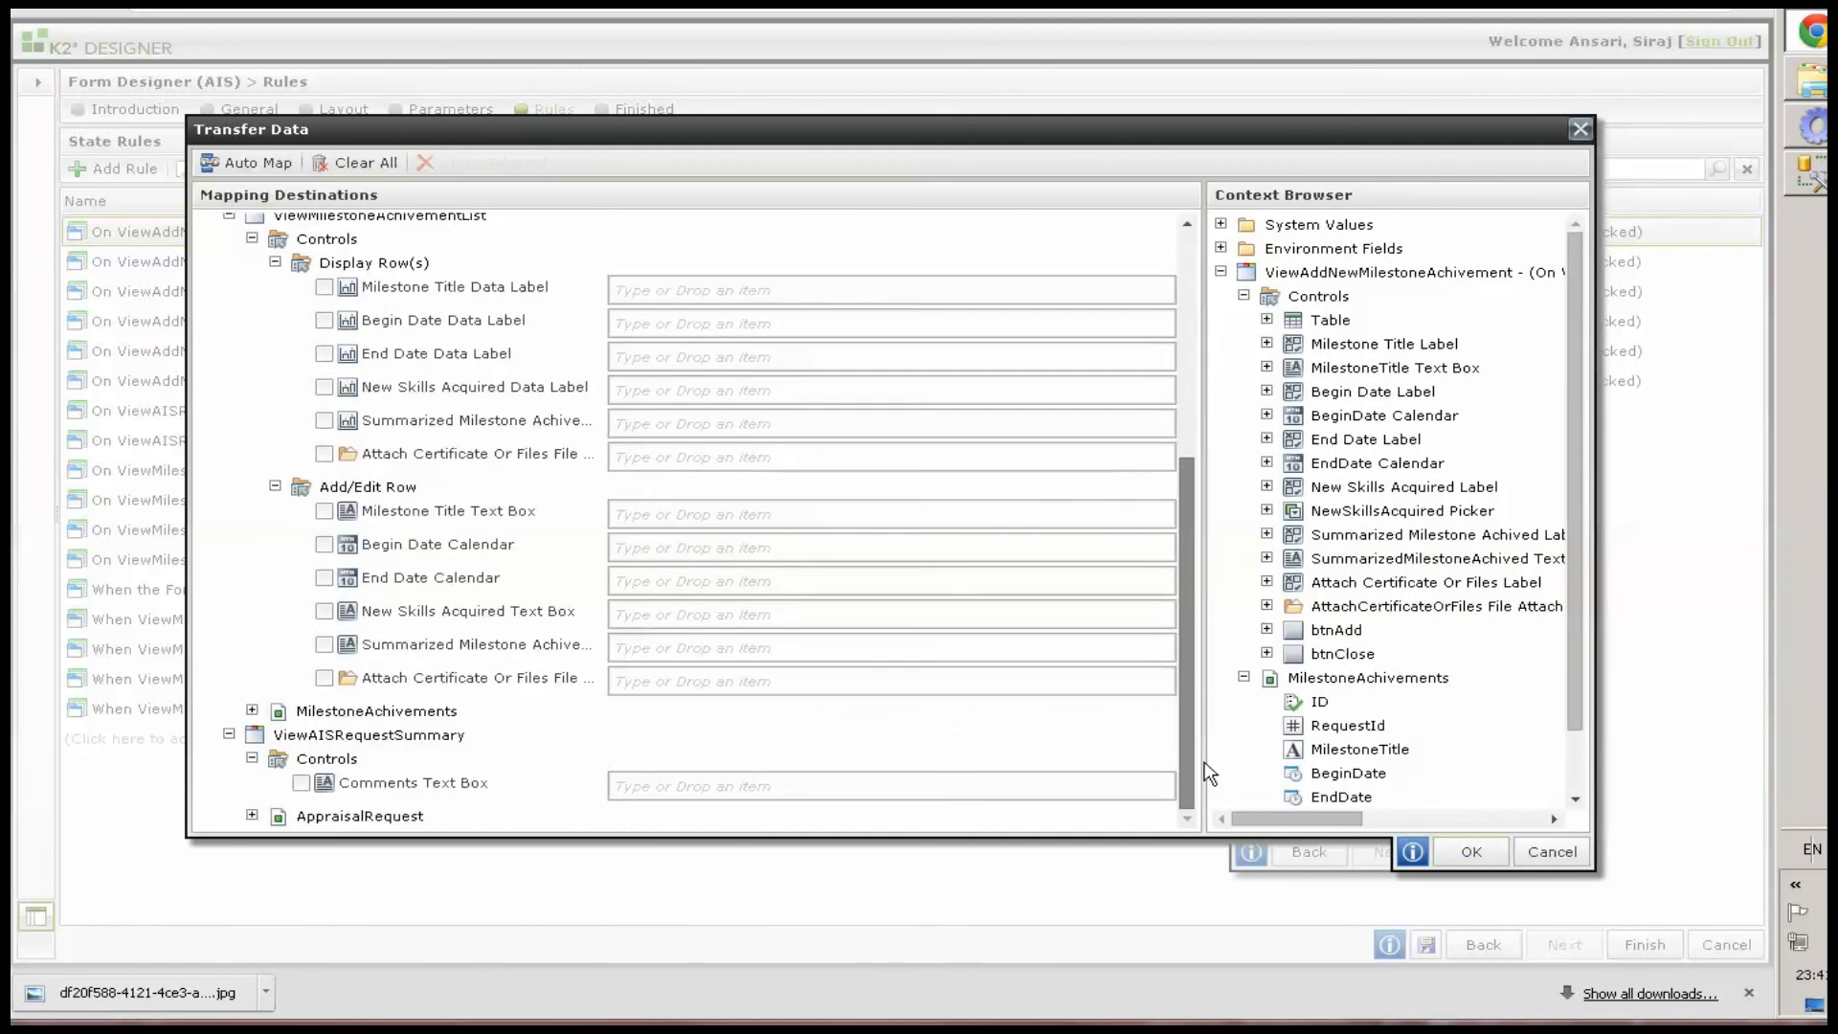
{"action": "left_click_drag", "start_coordinate": [1339, 373], "coordinate": [641, 514]}
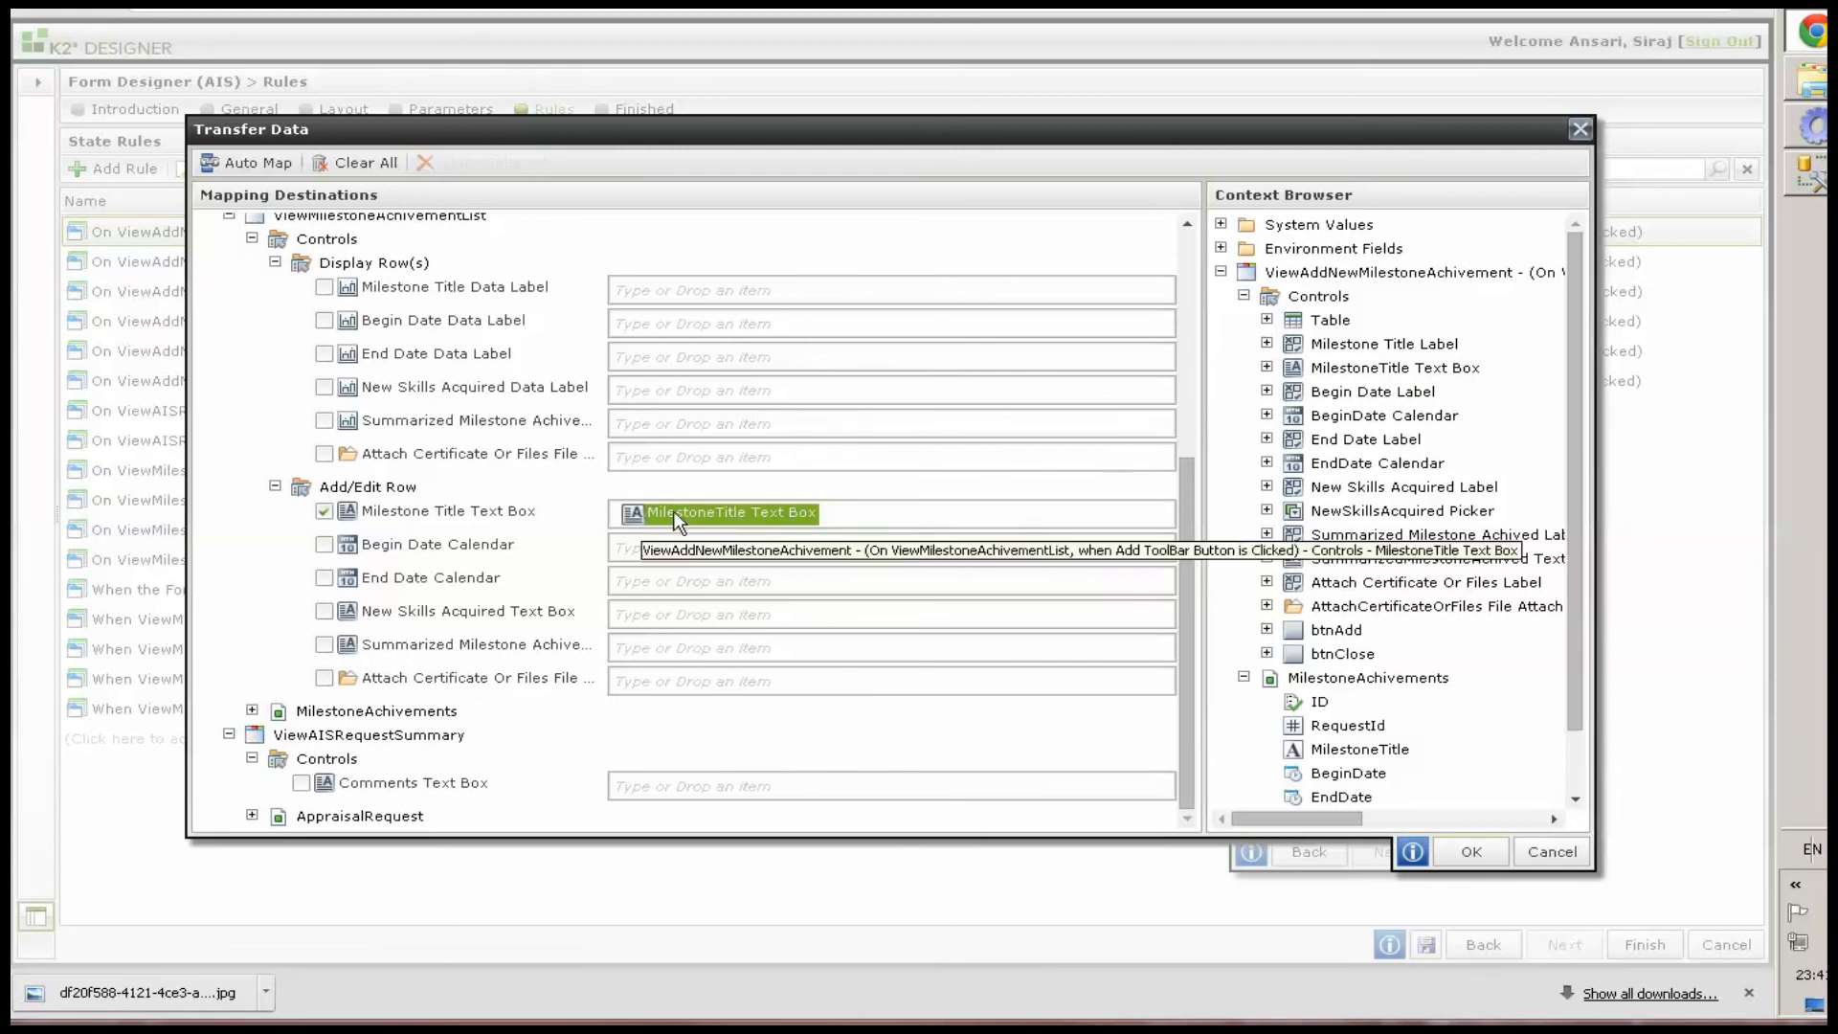
{"action": "left_click_drag", "start_coordinate": [1287, 421], "coordinate": [660, 543]}
{"action": "left_click_drag", "start_coordinate": [1369, 463], "coordinate": [689, 578]}
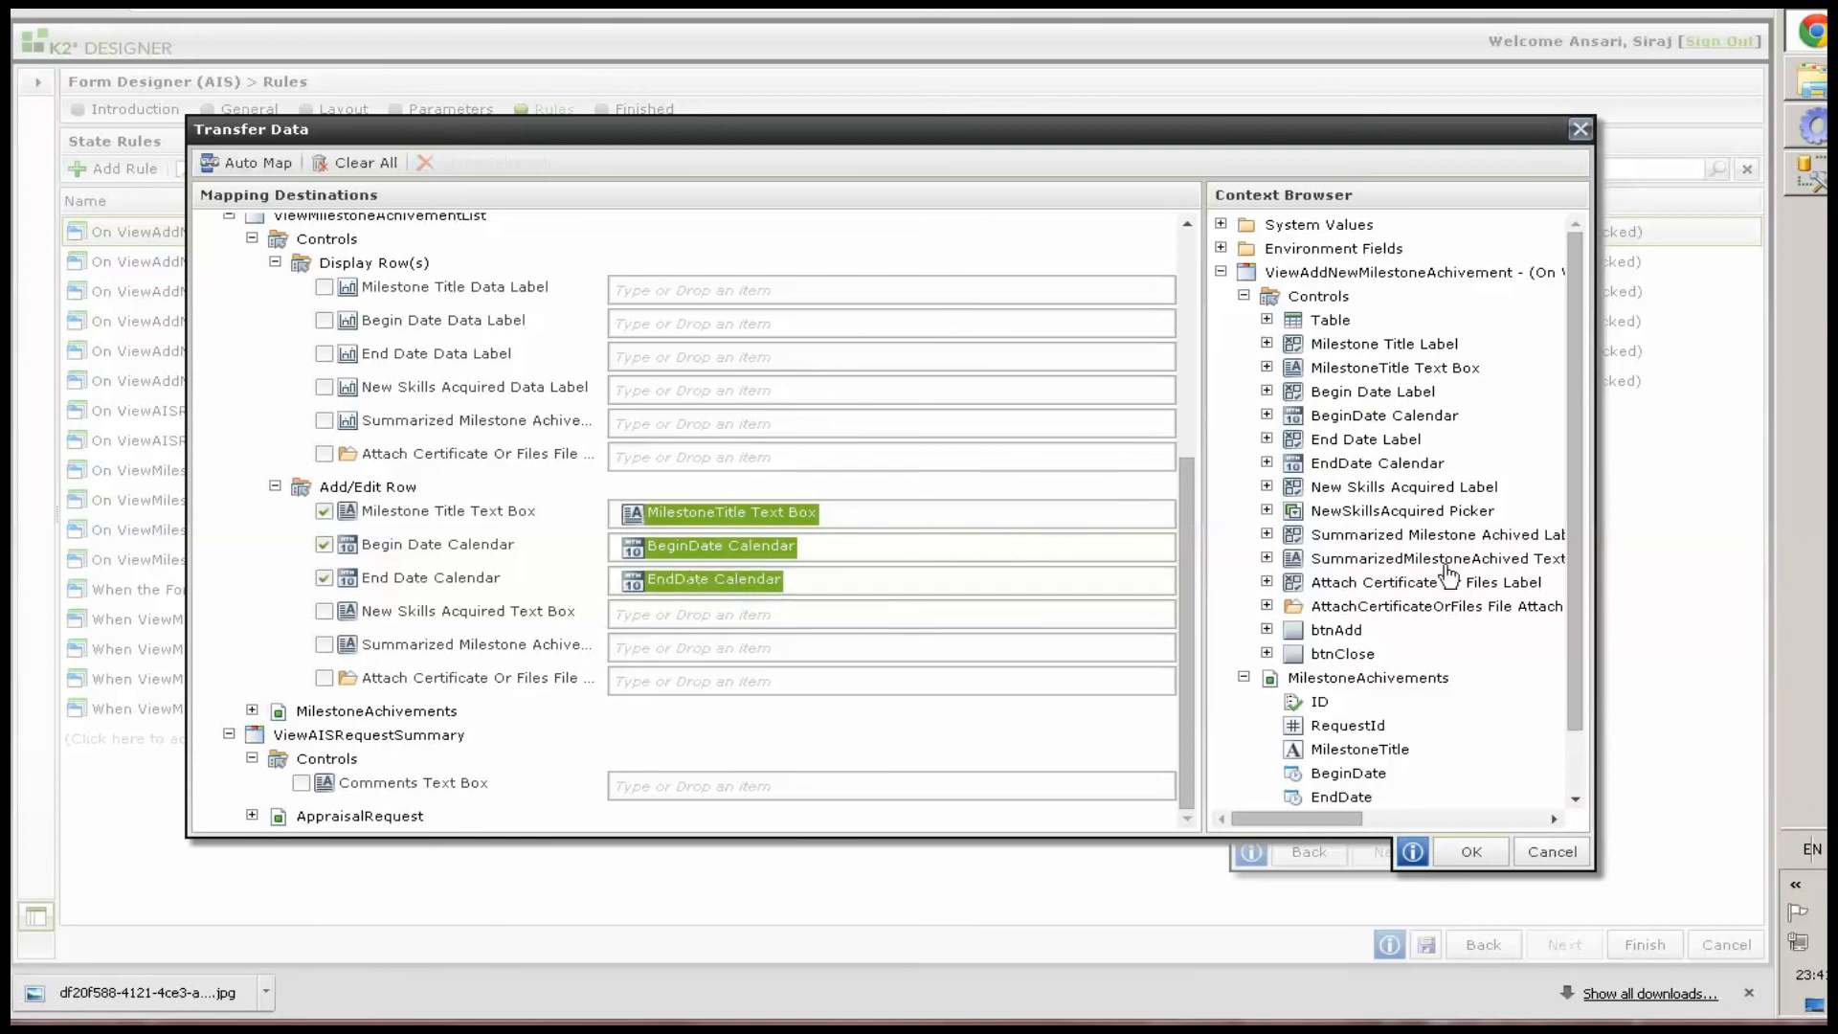
{"action": "left_click_drag", "start_coordinate": [1448, 565], "coordinate": [698, 646]}
{"action": "left_click_drag", "start_coordinate": [1412, 615], "coordinate": [693, 680]}
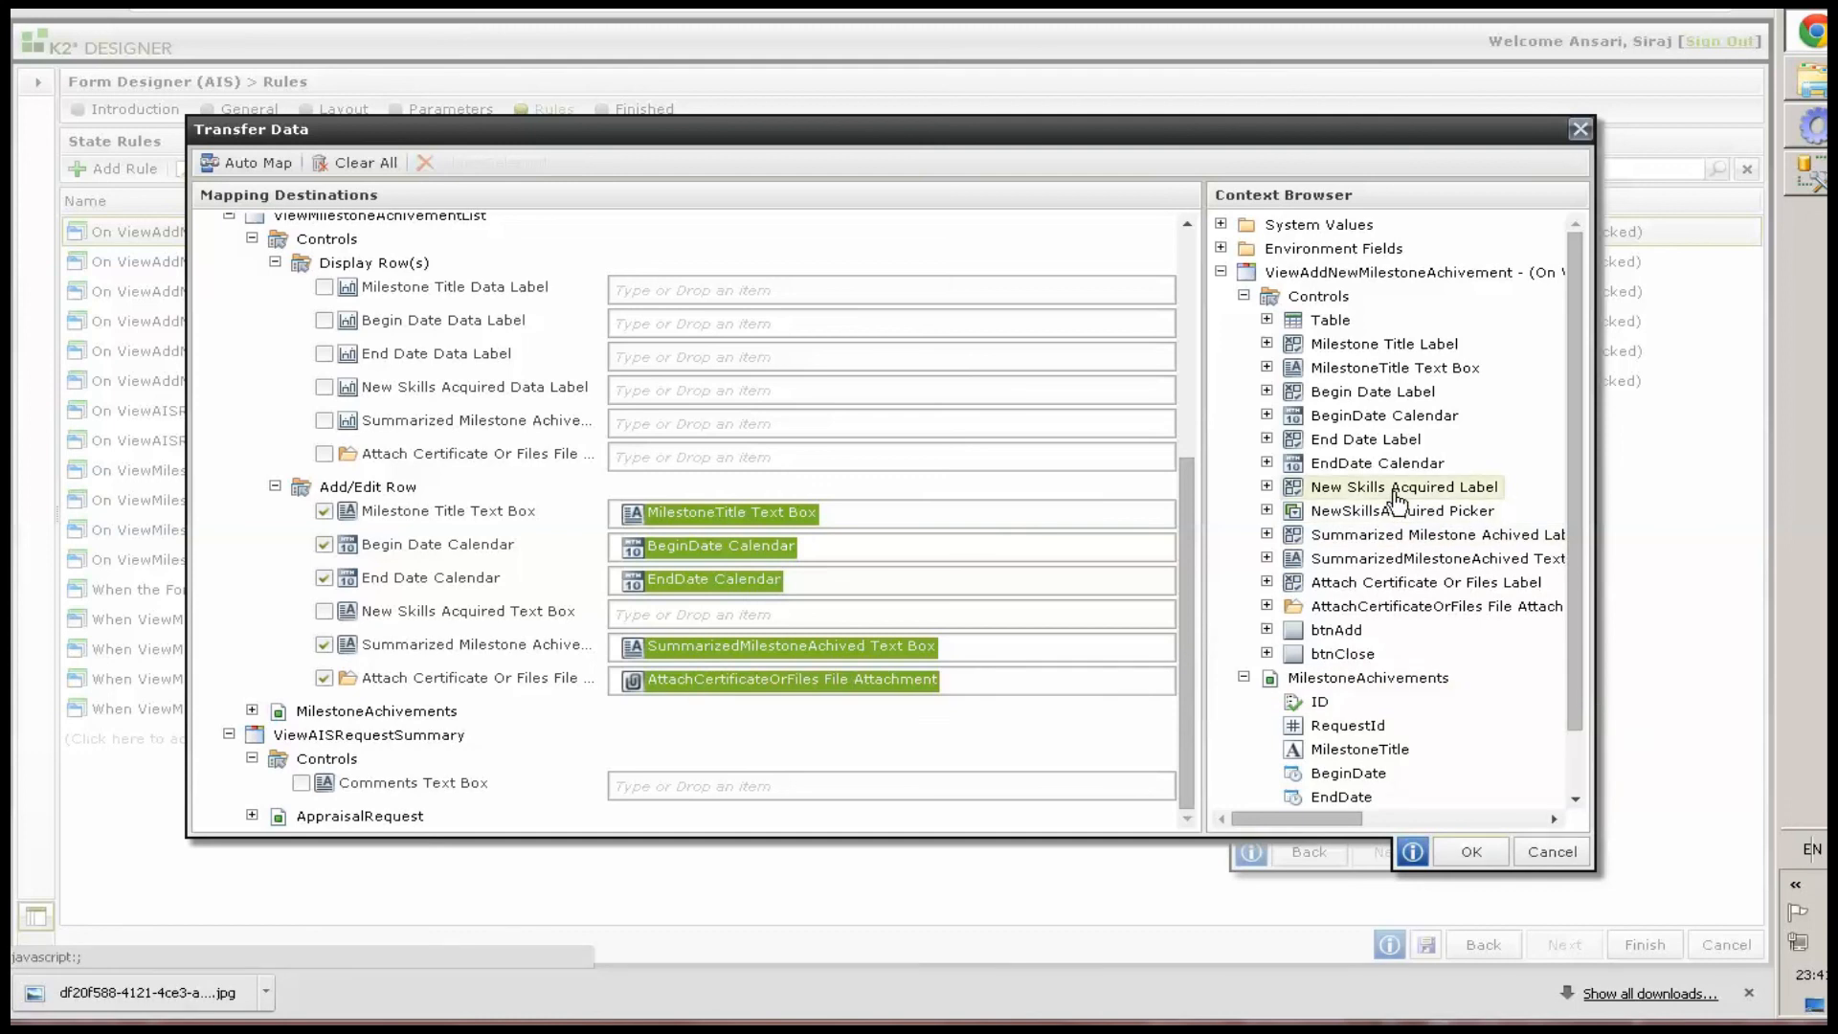
{"action": "left_click_drag", "start_coordinate": [1399, 511], "coordinate": [732, 633]}
{"action": "left_click", "coordinate": [1471, 851]}
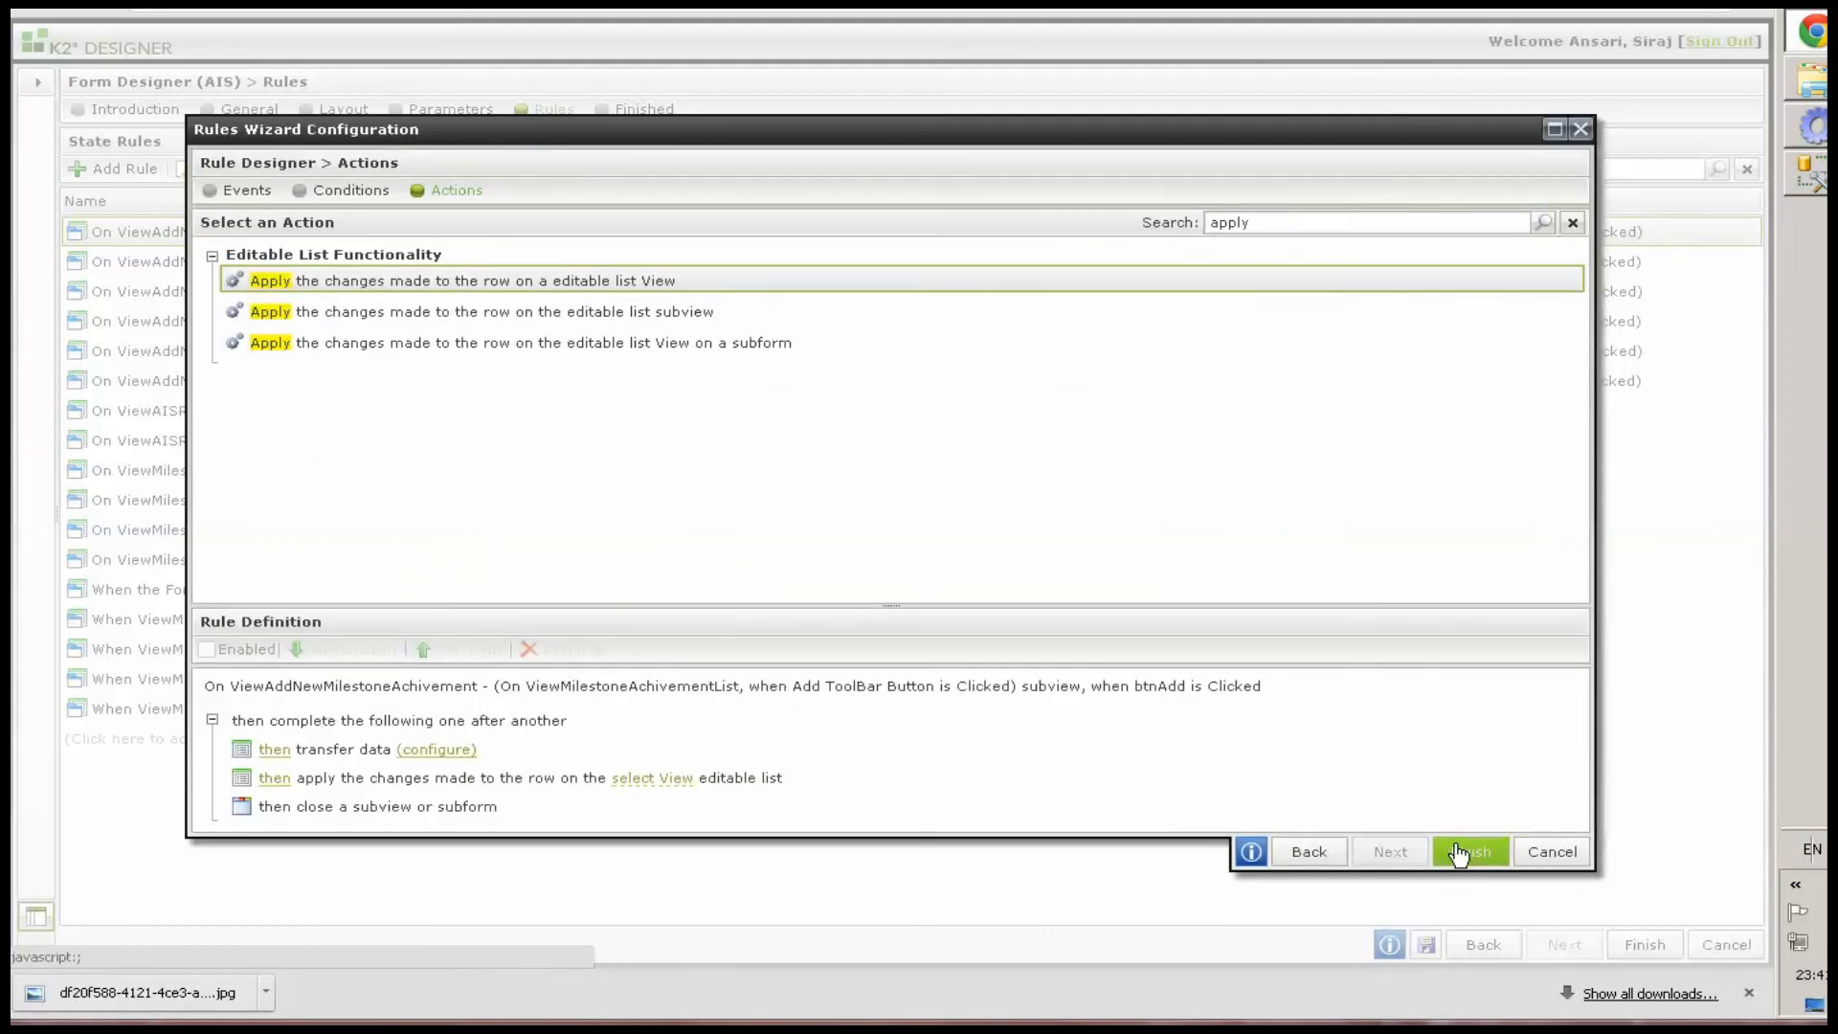
Set the apply-changes action to the ViewMilestoneAchivementList view and finish the rule
{"action": "left_click", "coordinate": [655, 780]}
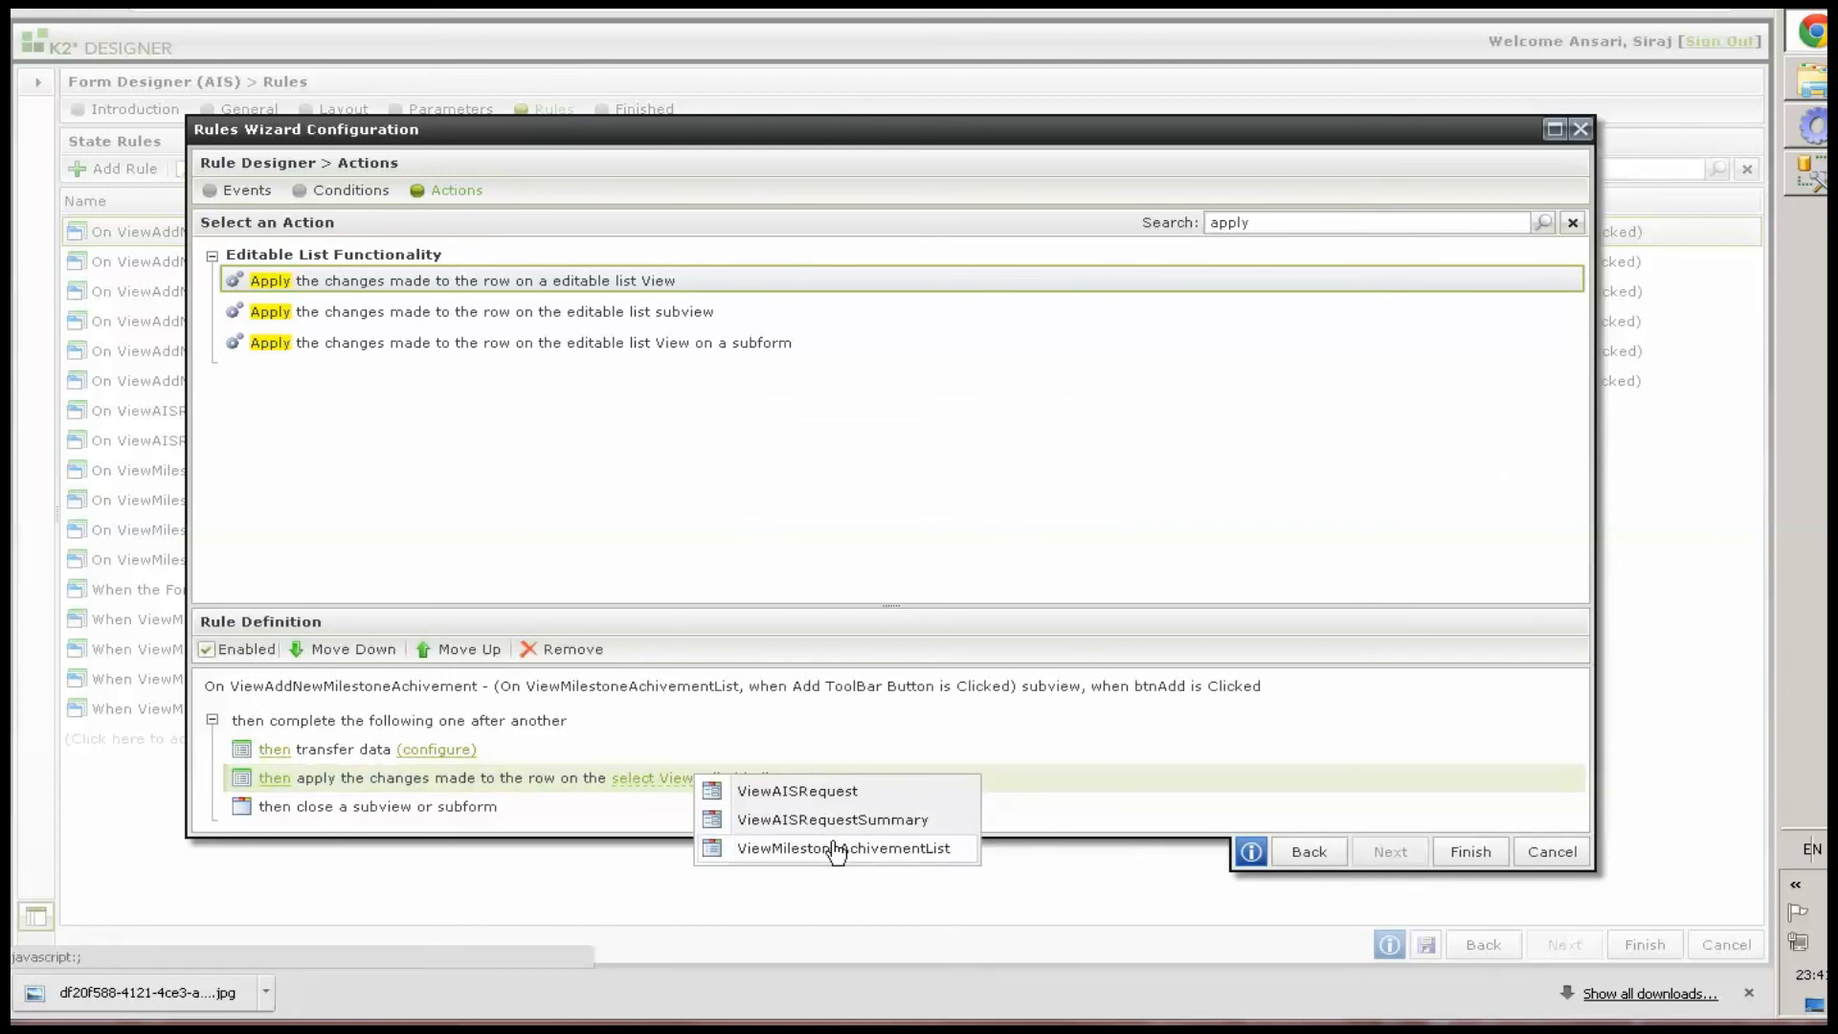
{"action": "left_click", "coordinate": [837, 849]}
{"action": "left_click", "coordinate": [1465, 852]}
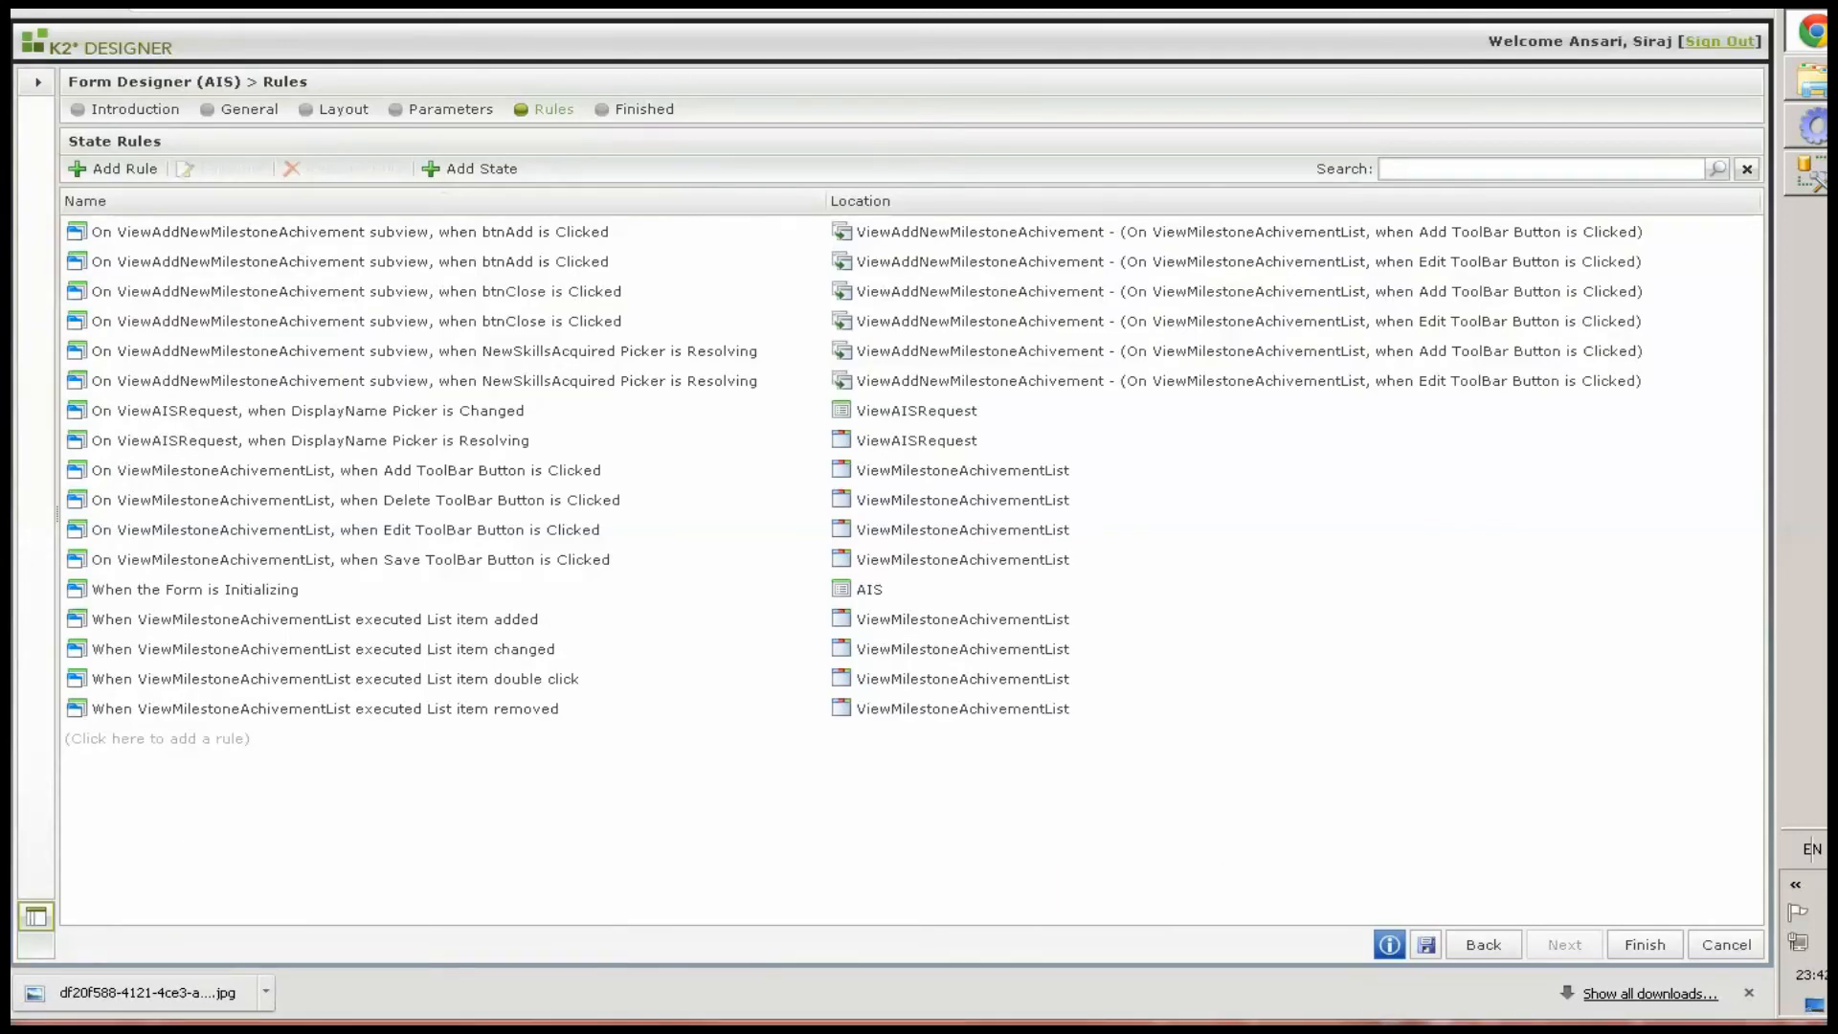
Open the Edit-toolbar btnAdd subview rule and add a Transfer data action
{"action": "left_click", "coordinate": [349, 261]}
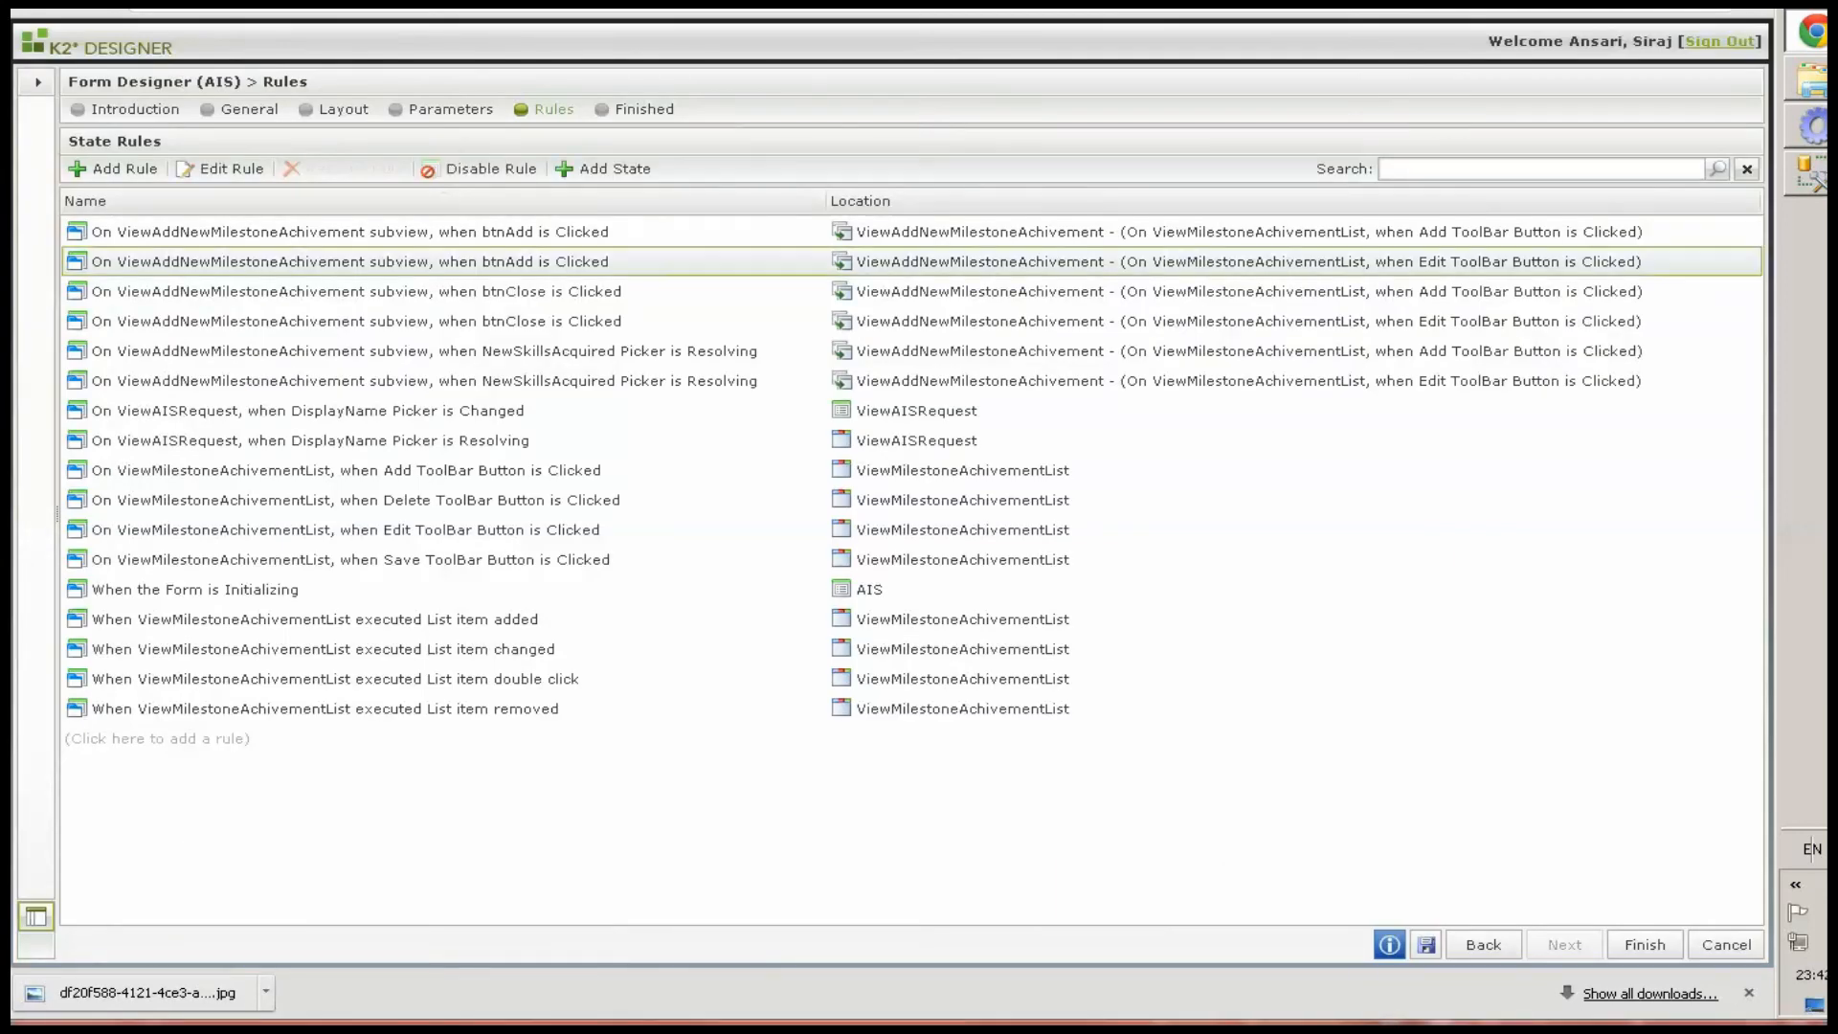
{"action": "double_click", "coordinate": [1299, 265]}
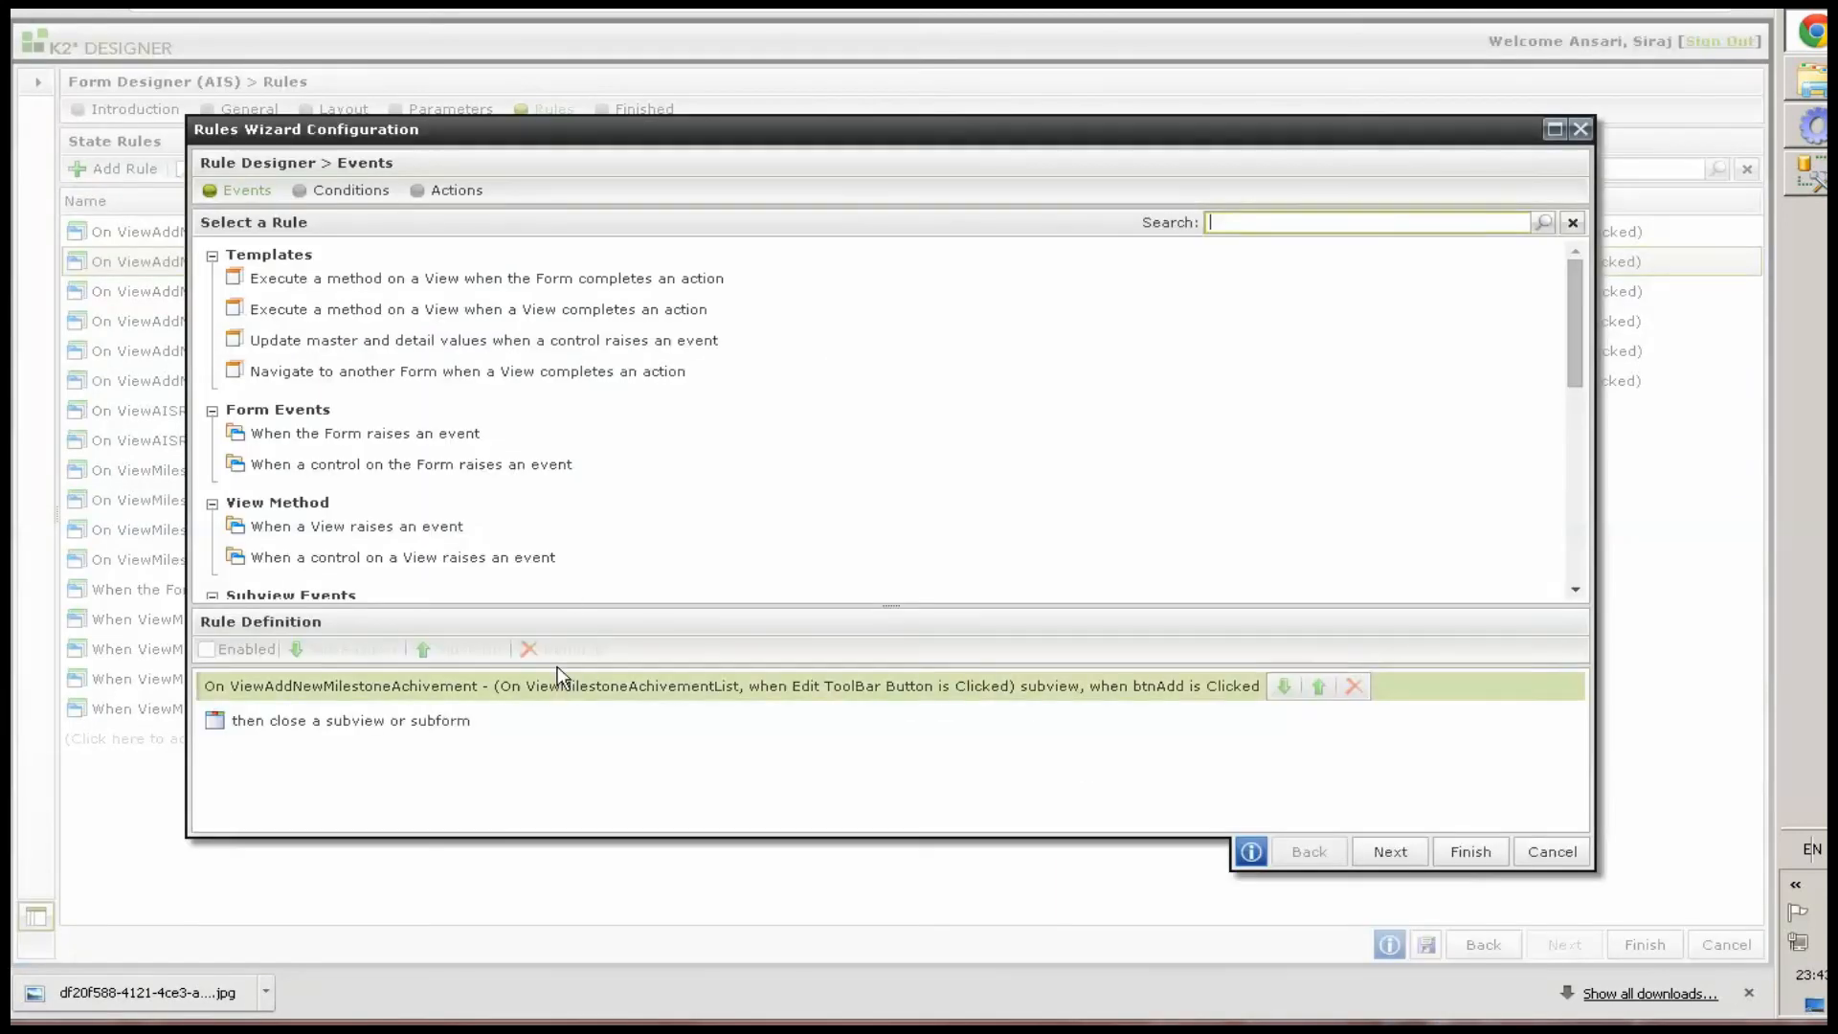
{"action": "left_click", "coordinate": [450, 190]}
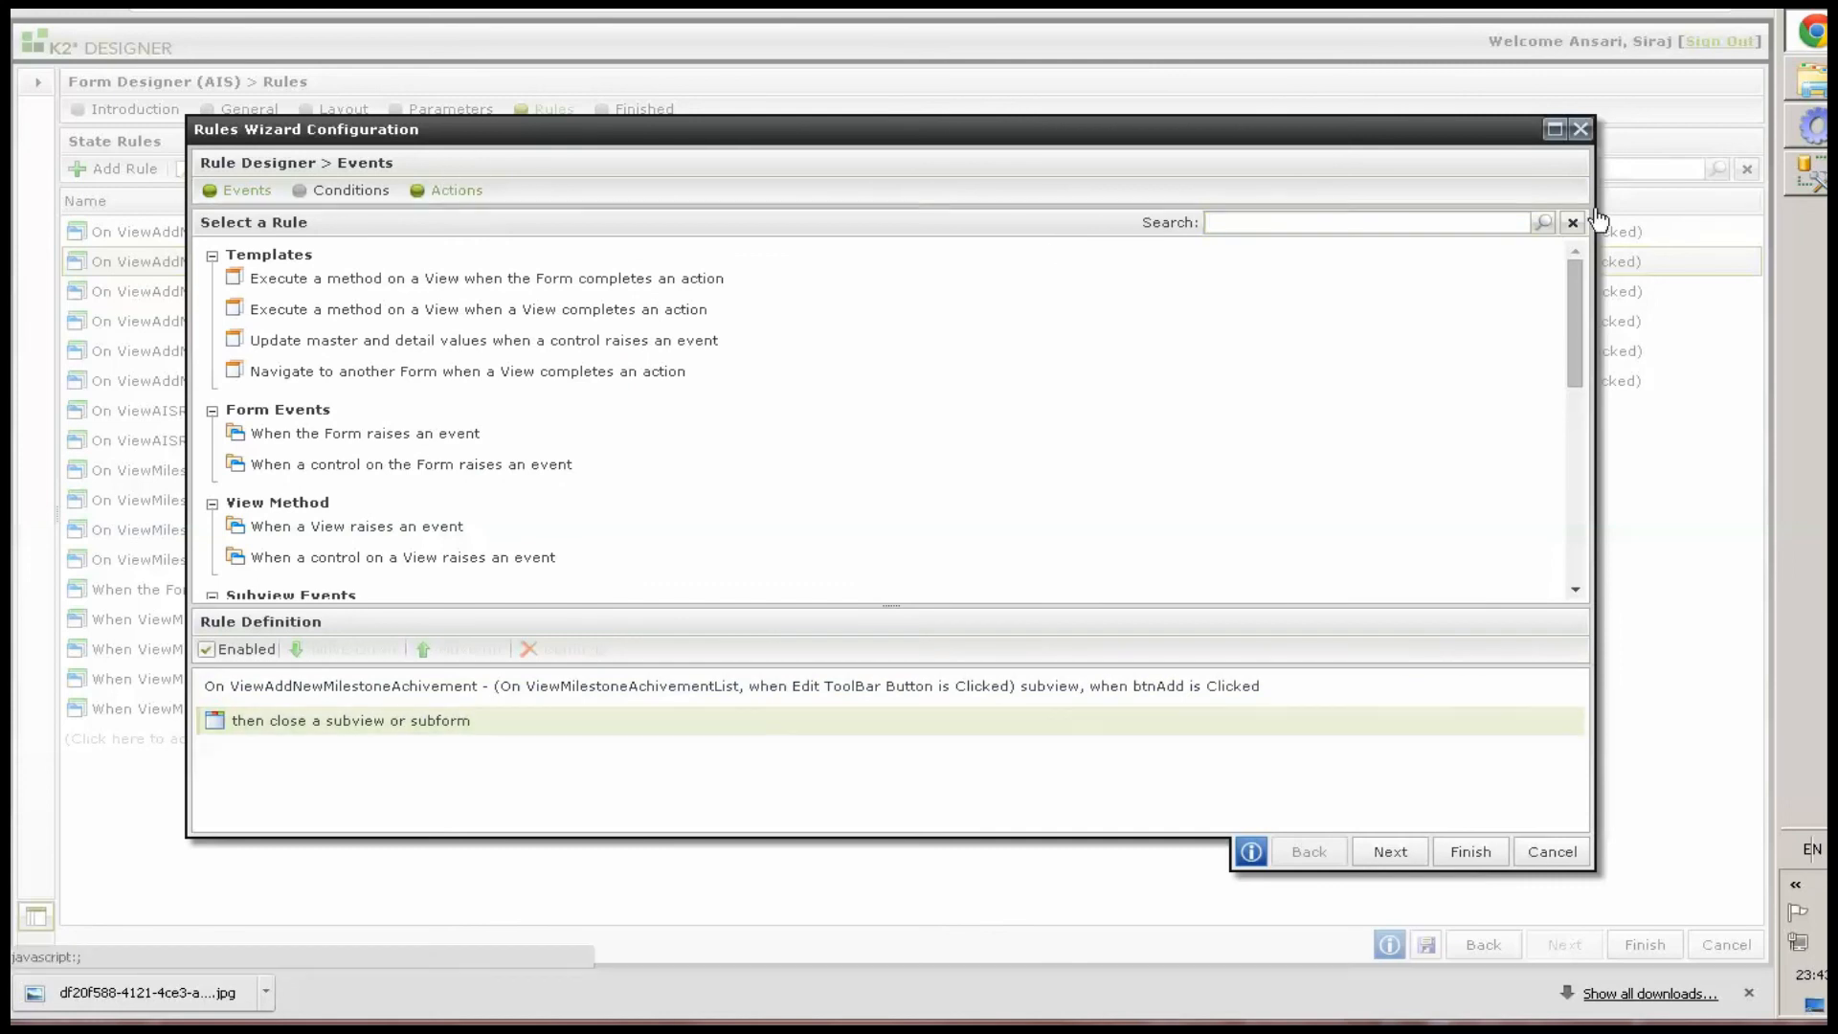
{"action": "left_click", "coordinate": [1373, 222]}
{"action": "type", "text": "tra"}
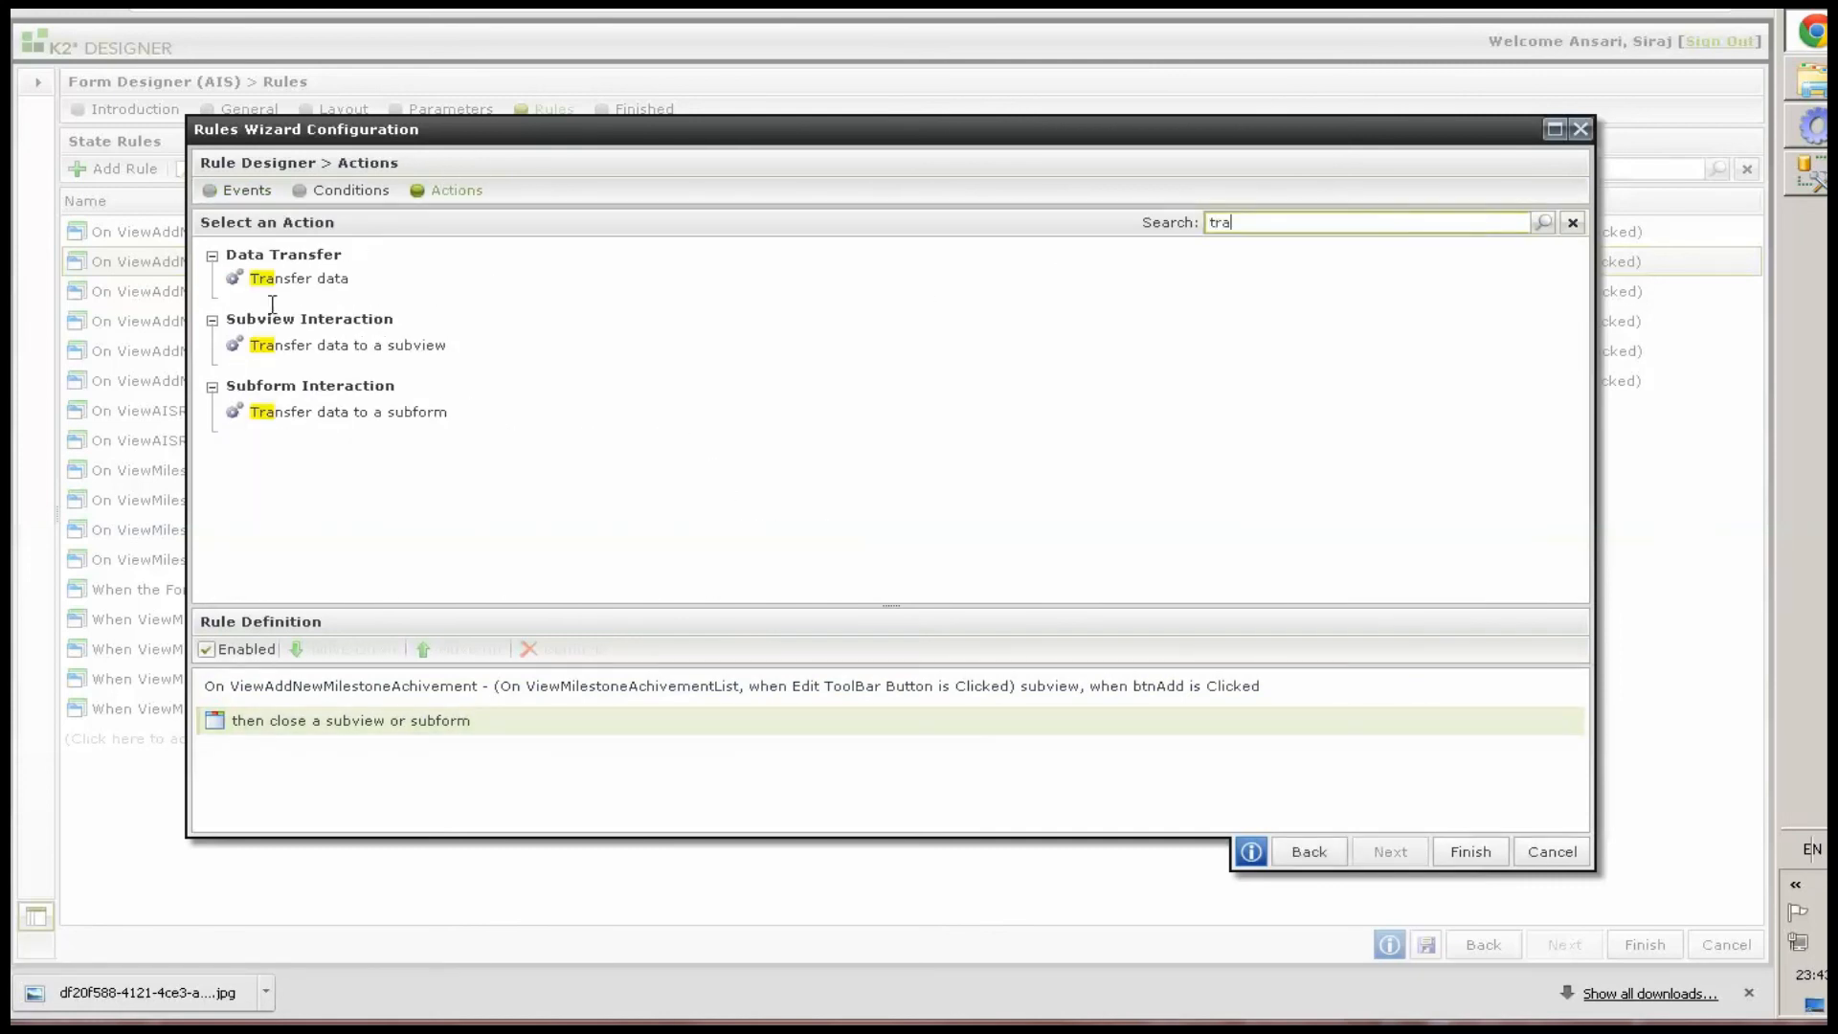
{"action": "double_click", "coordinate": [287, 278]}
Add an "Apply the changes made to the row on a editable list View" action and order it between transfer data and close subview
{"action": "double_click", "coordinate": [1219, 222]}
{"action": "type", "text": "app"}
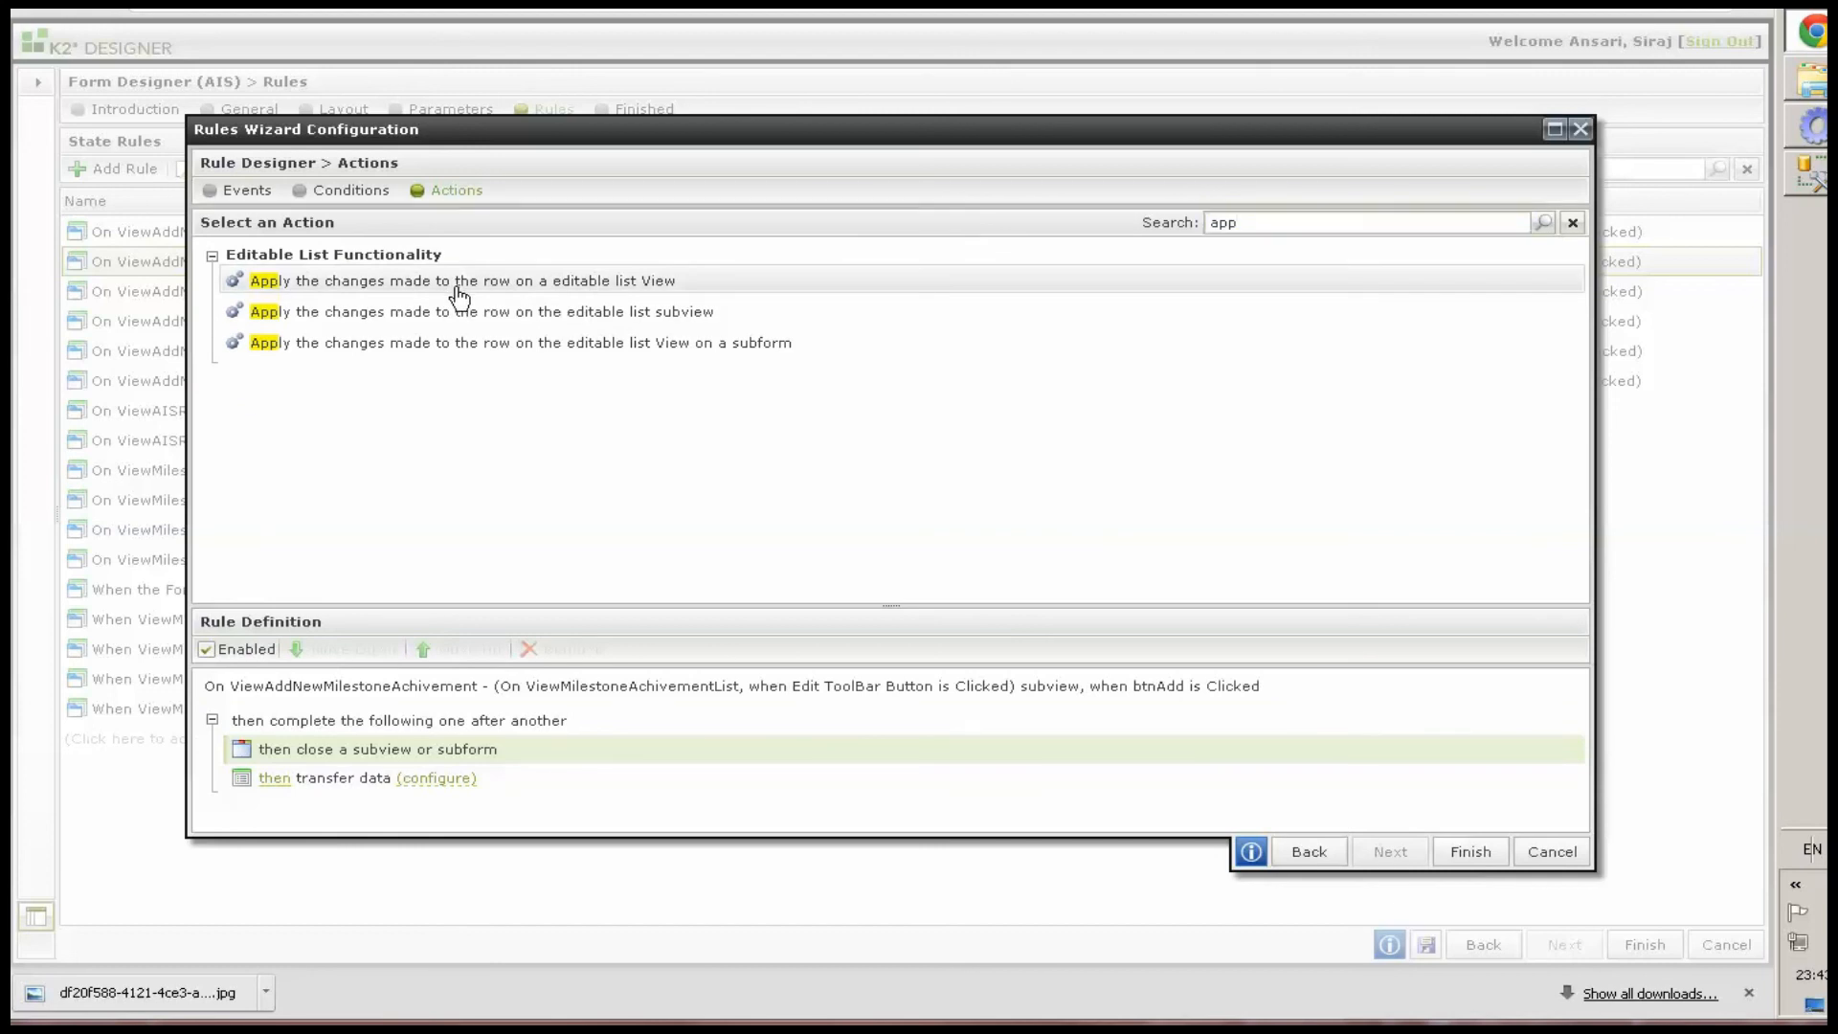
{"action": "double_click", "coordinate": [522, 280]}
{"action": "left_click", "coordinate": [978, 812]}
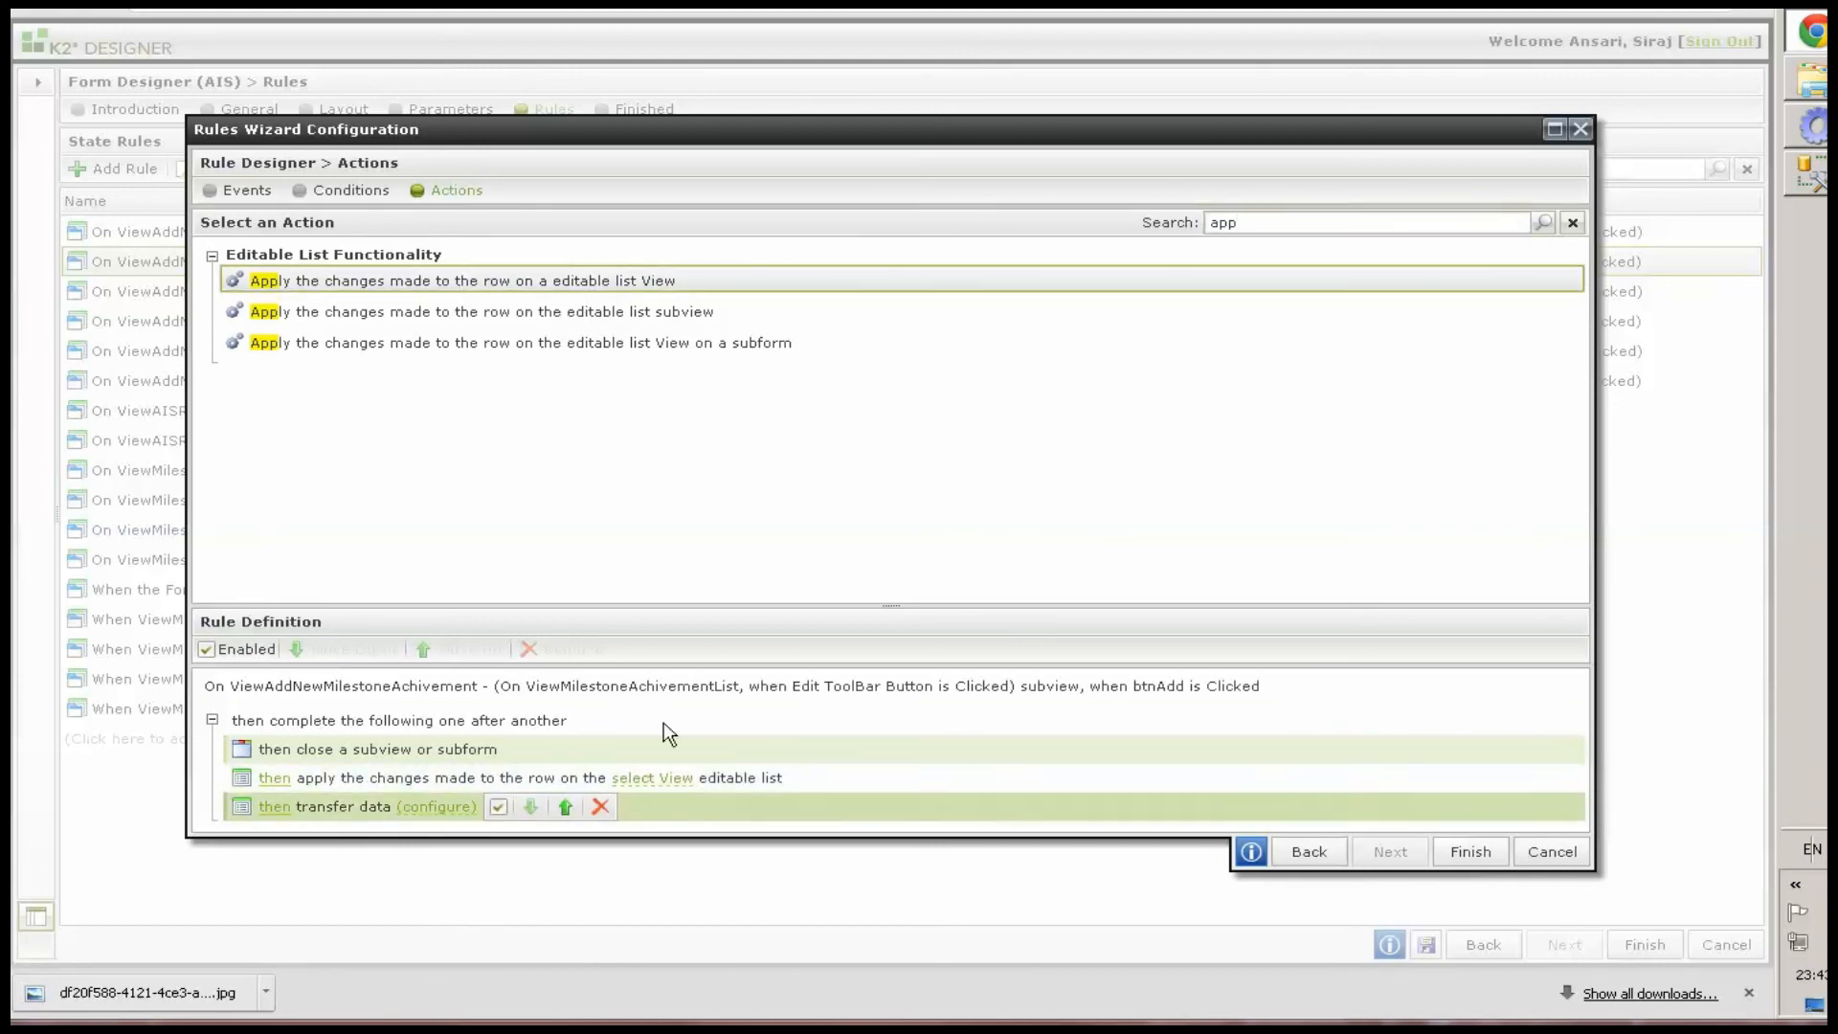
{"action": "left_click", "coordinate": [455, 651]}
{"action": "left_click", "coordinate": [455, 651]}
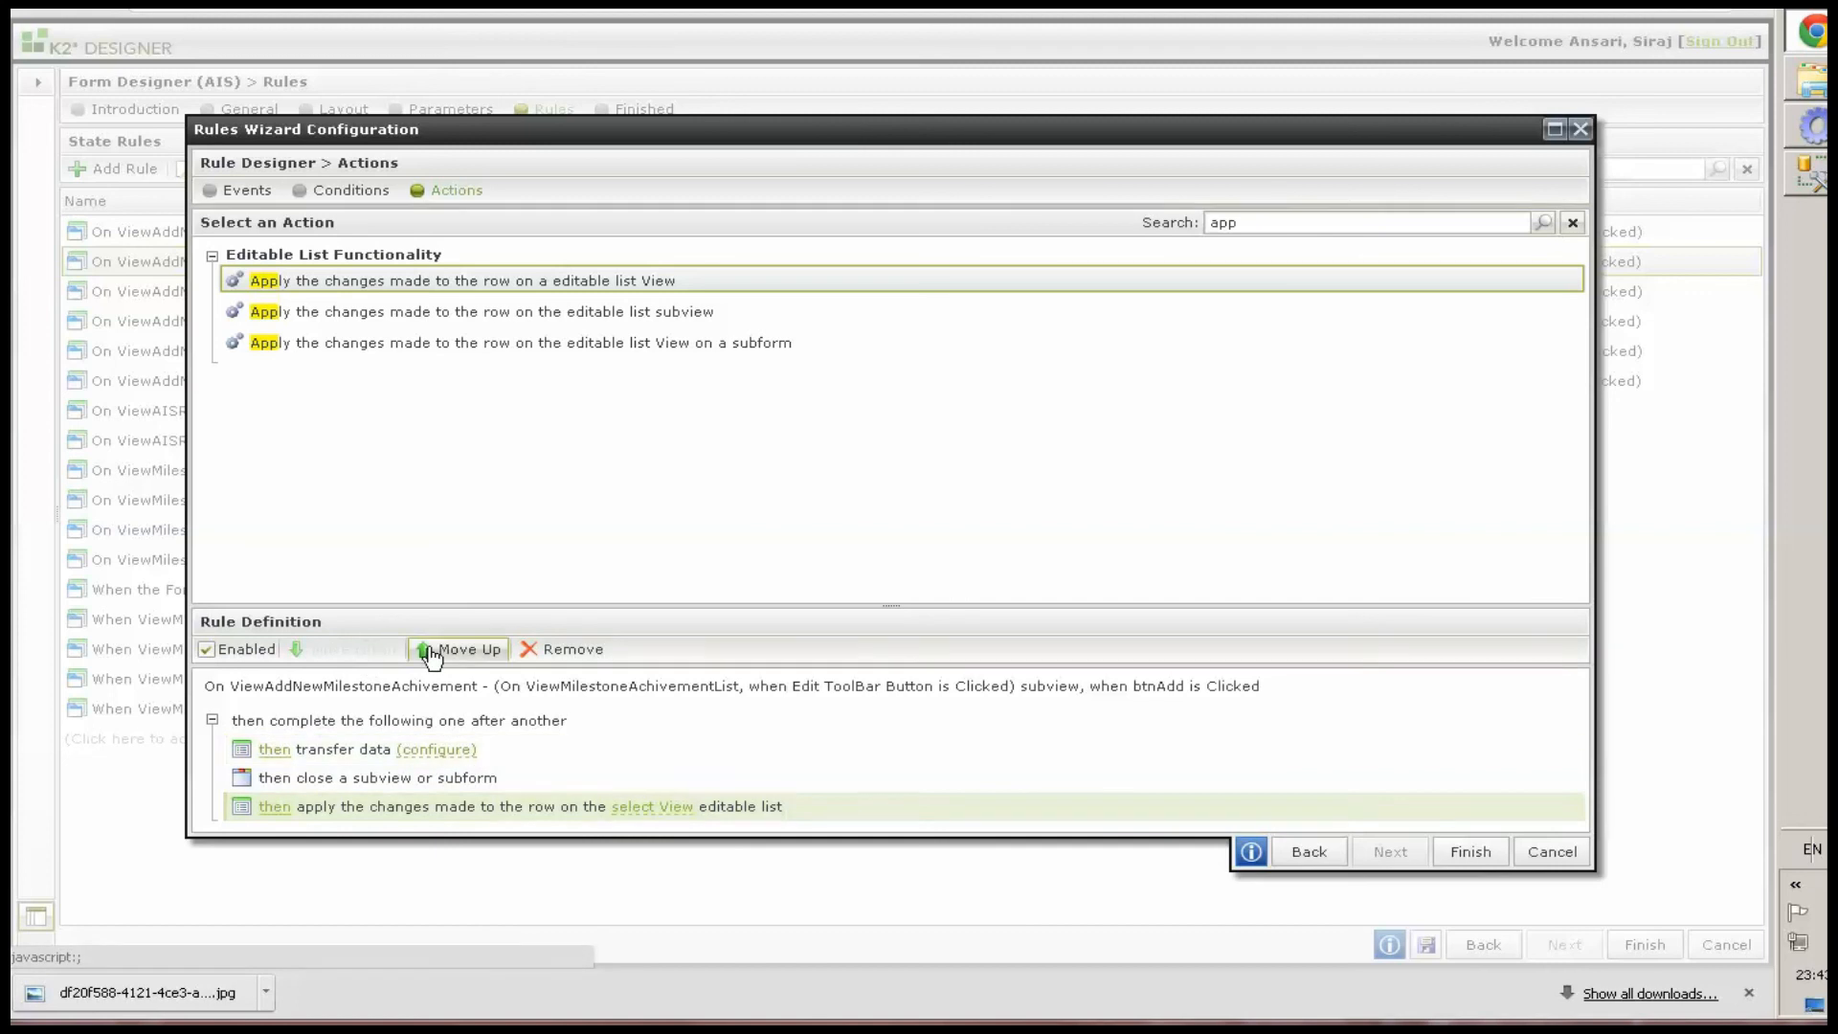
{"action": "left_click", "coordinate": [460, 649]}
Configure the transfer data to map the subview's title, begin date, end date, skills, summary and attachment controls into the list's Add/Edit Row controls
{"action": "left_click", "coordinate": [427, 750]}
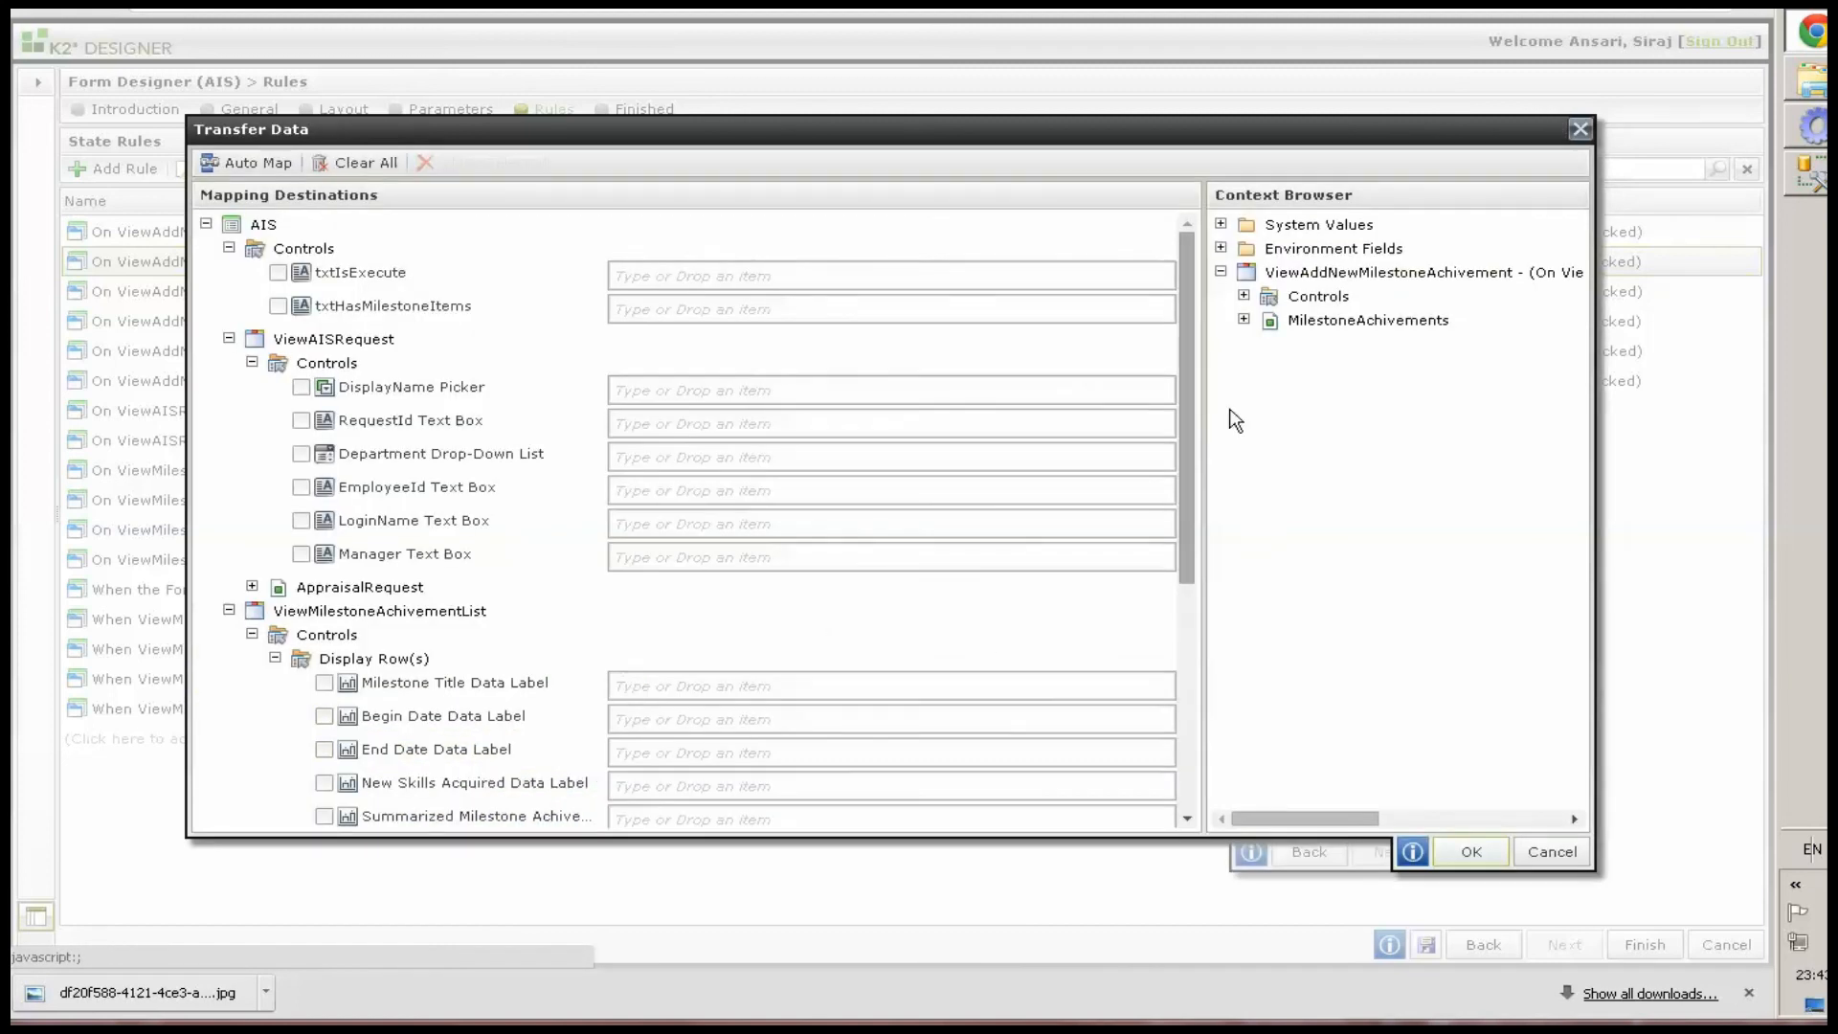
{"action": "left_click", "coordinate": [1244, 296]}
{"action": "scroll", "coordinate": [1165, 627], "scroll_direction": "down", "scroll_amount": 5}
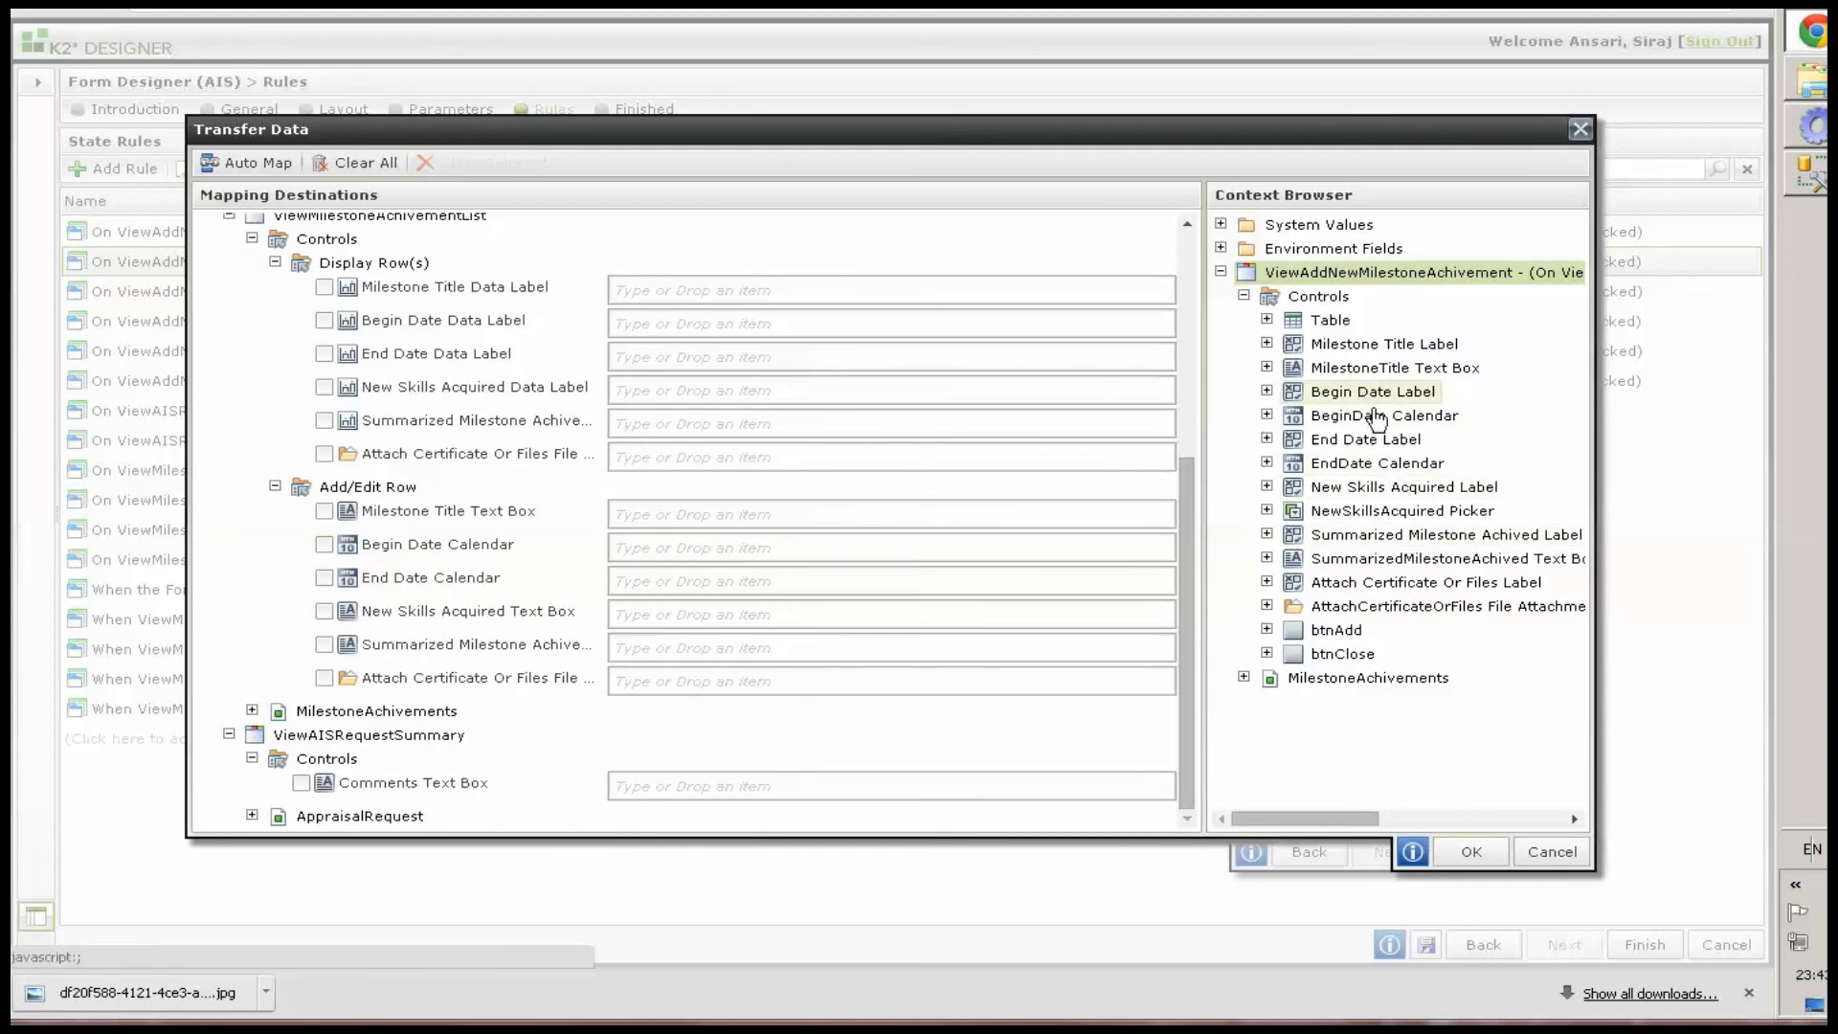
{"action": "left_click_drag", "start_coordinate": [1395, 370], "coordinate": [733, 512]}
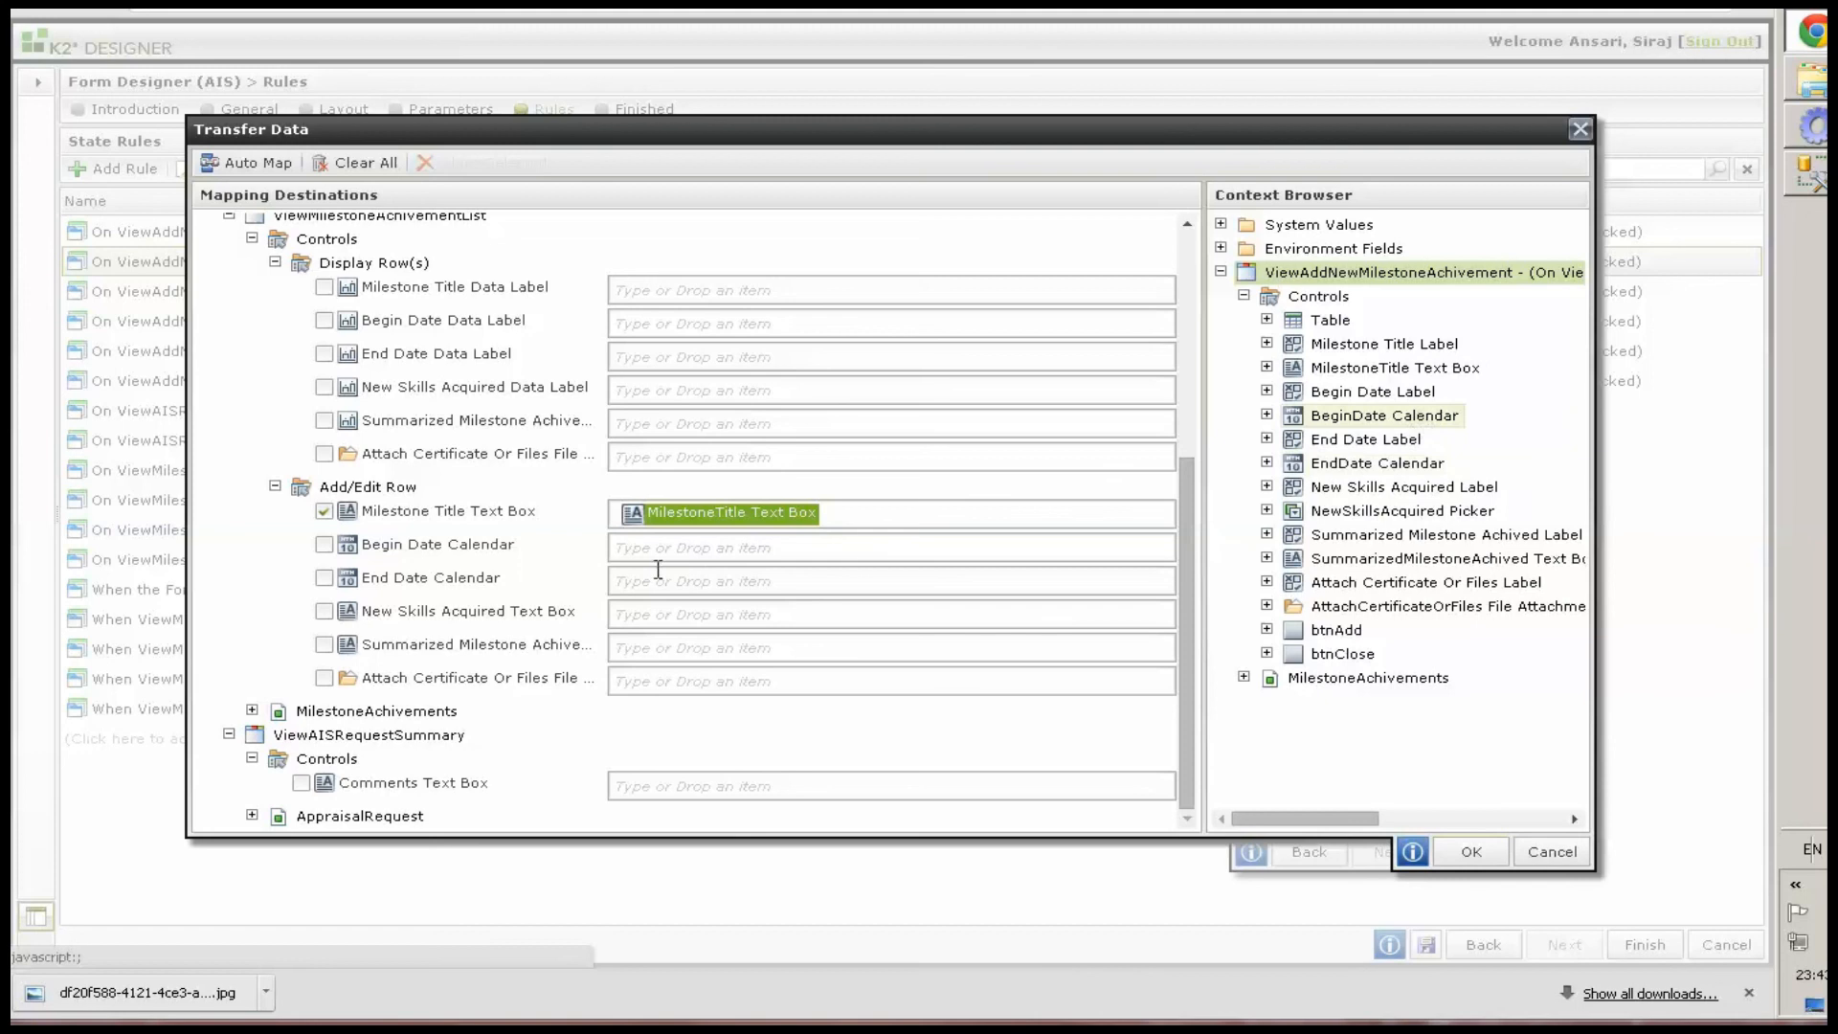
{"action": "left_click_drag", "start_coordinate": [658, 569], "coordinate": [680, 546]}
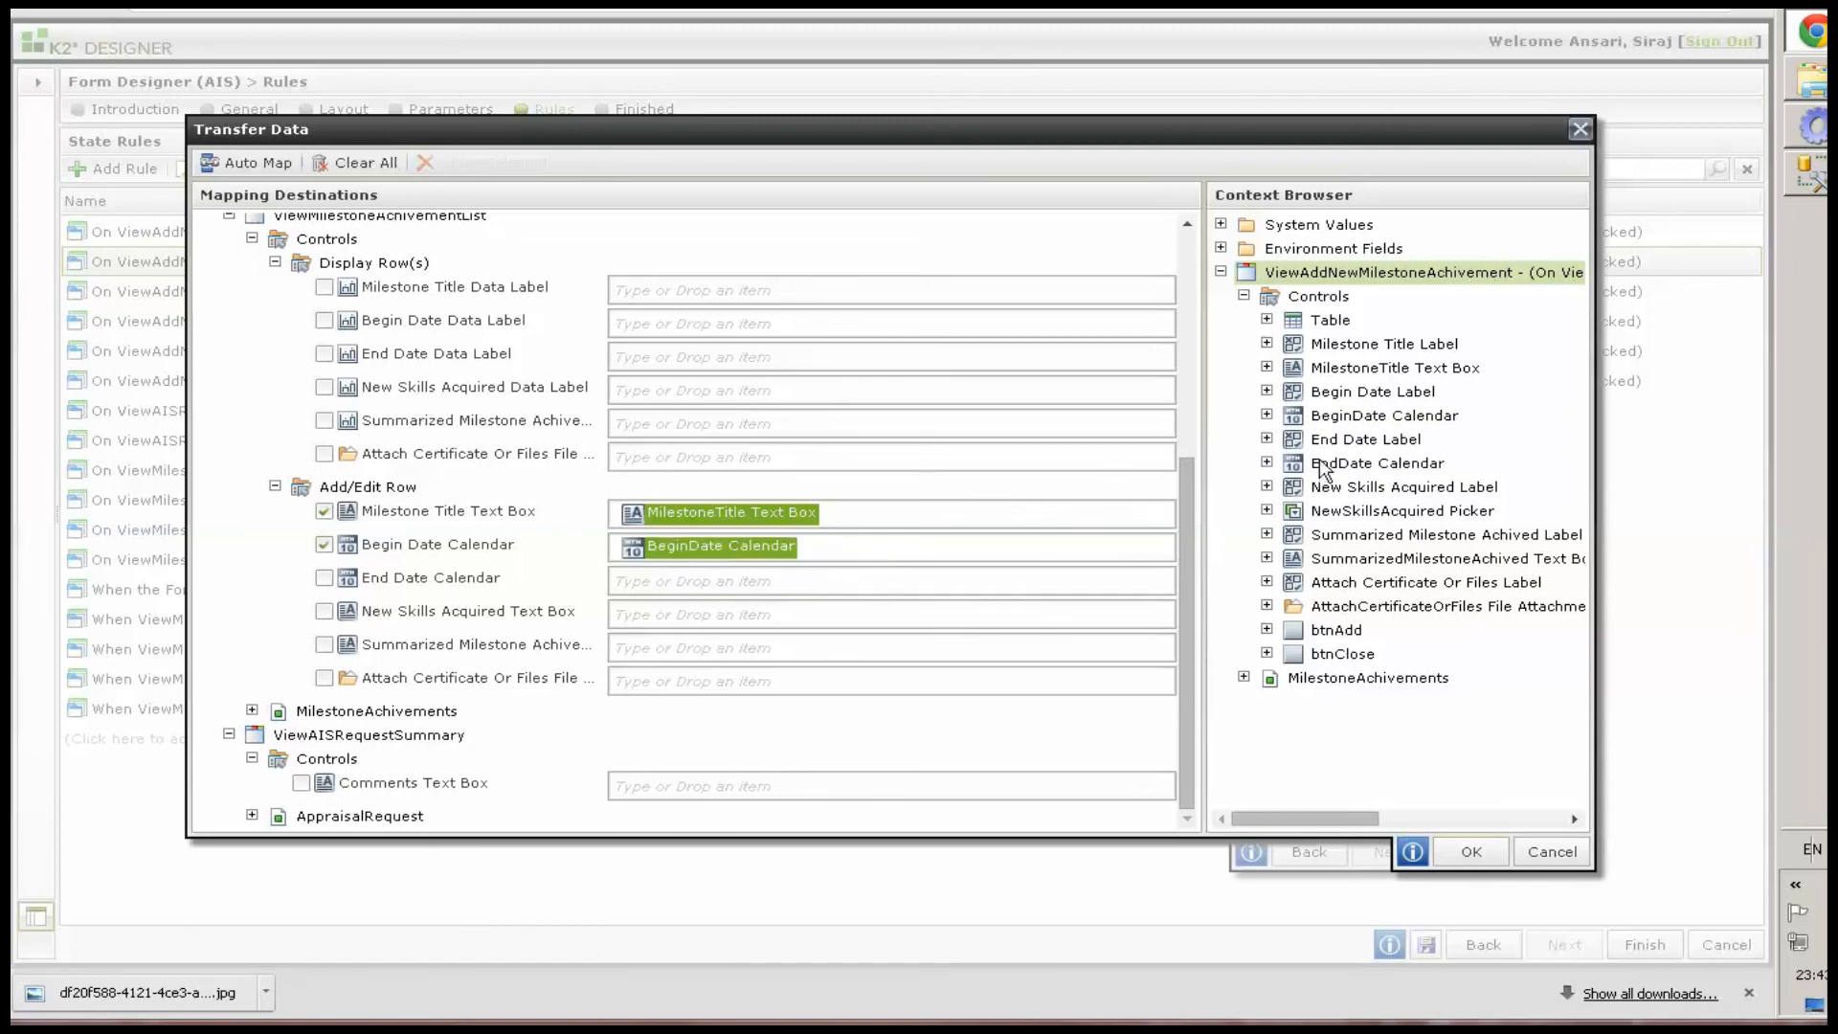
{"action": "left_click_drag", "start_coordinate": [1292, 492], "coordinate": [693, 584]}
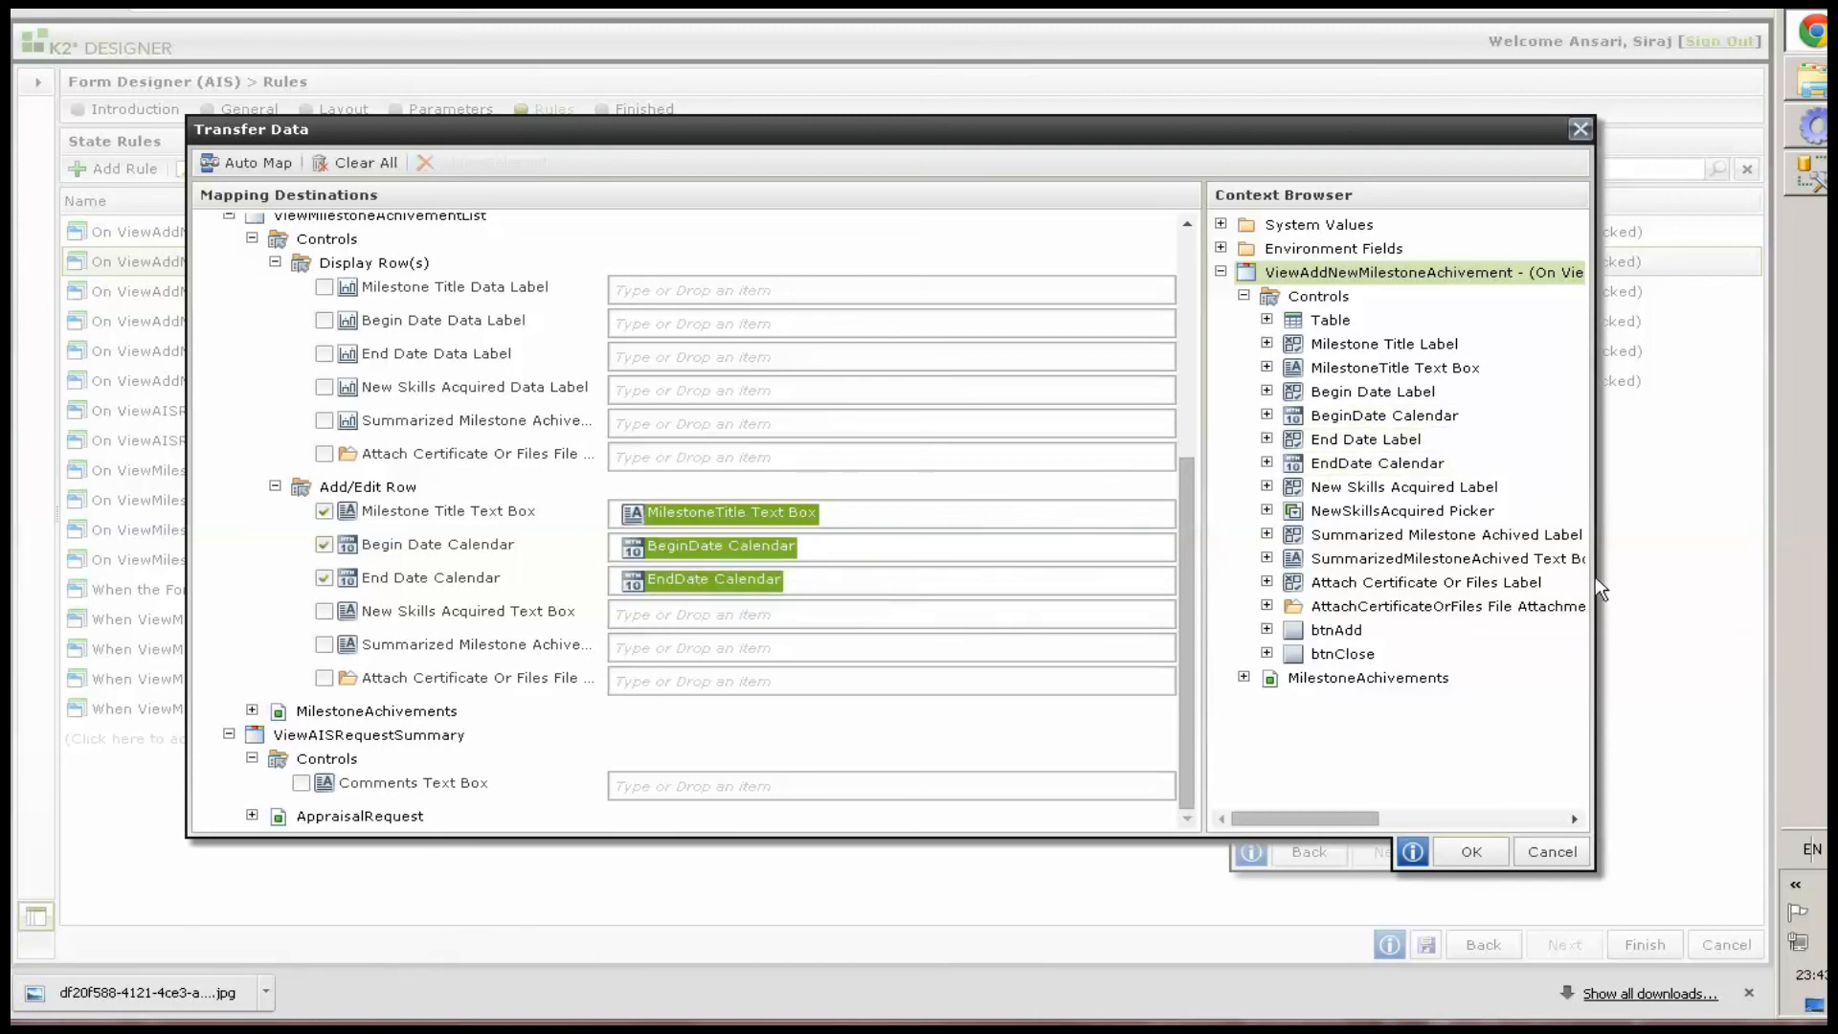
{"action": "left_click_drag", "start_coordinate": [1462, 513], "coordinate": [705, 616]}
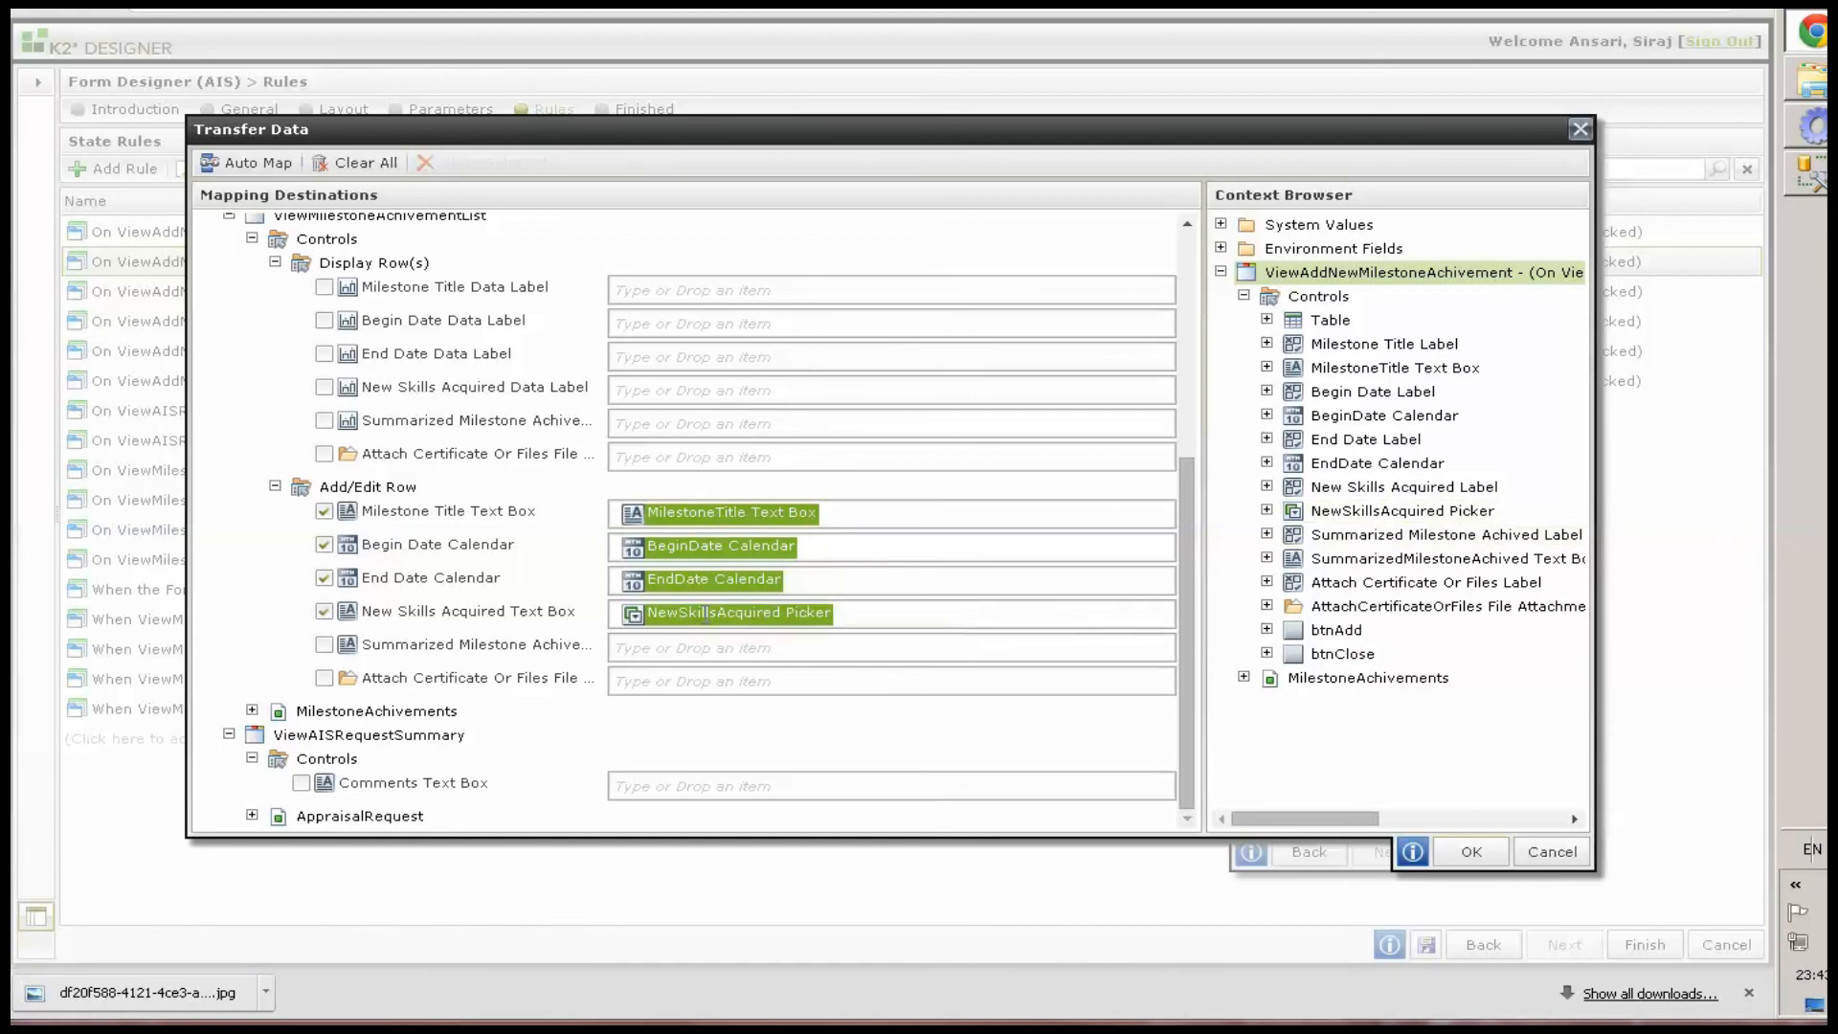
{"action": "left_click_drag", "start_coordinate": [1441, 558], "coordinate": [695, 639]}
{"action": "left_click_drag", "start_coordinate": [1404, 619], "coordinate": [727, 680]}
{"action": "left_click", "coordinate": [1469, 854]}
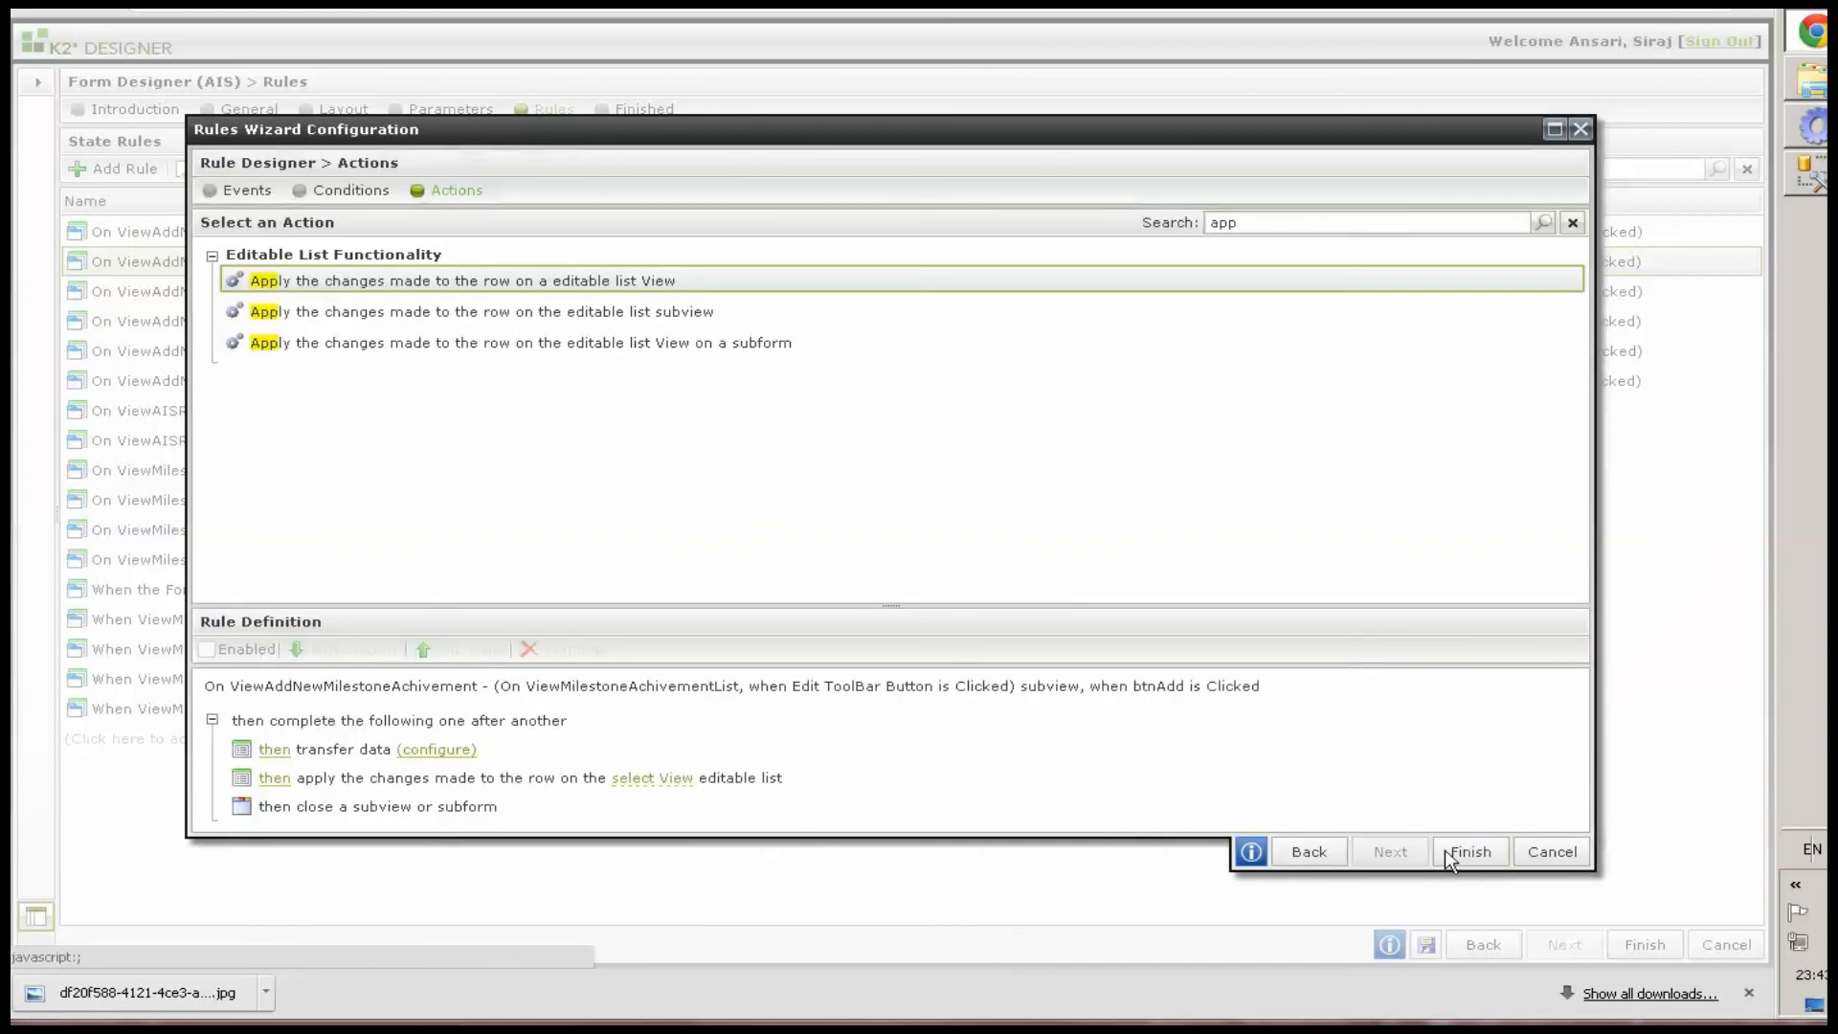
Point the apply-changes action at the ViewMilestoneAchivementList view and finish the rule
{"action": "left_click", "coordinate": [651, 777]}
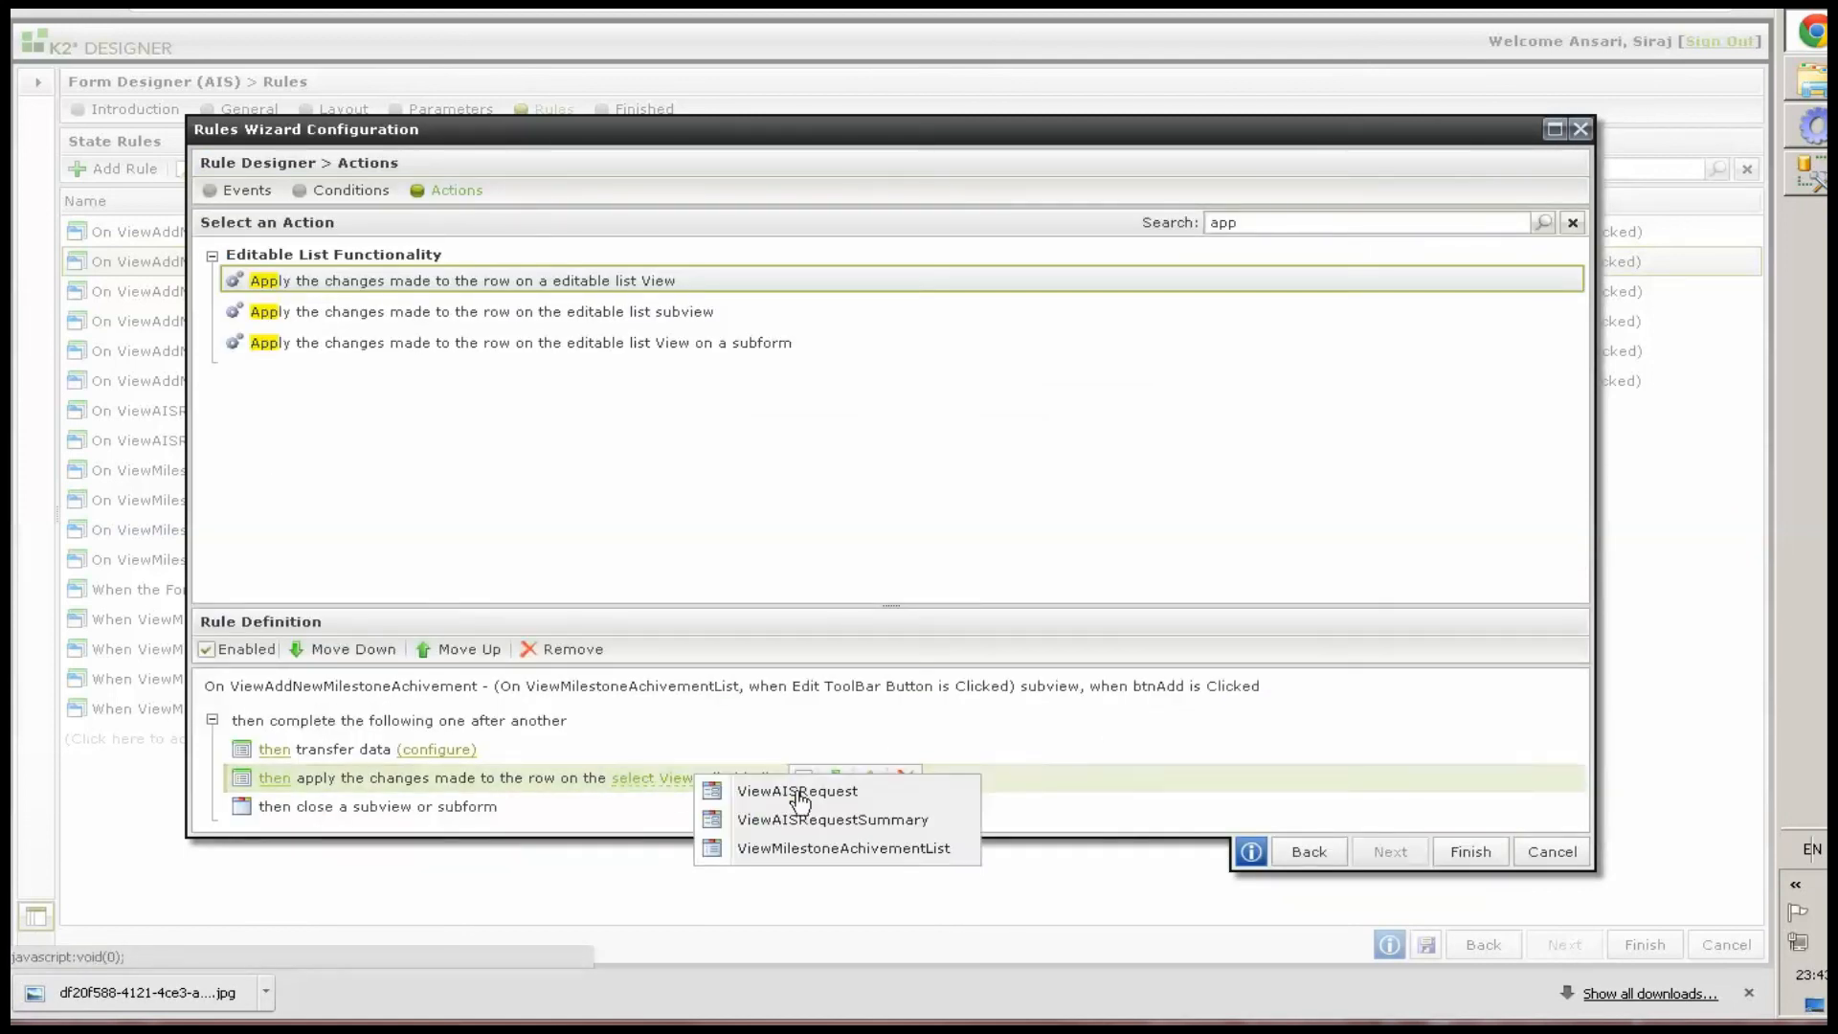
{"action": "left_click", "coordinate": [808, 849]}
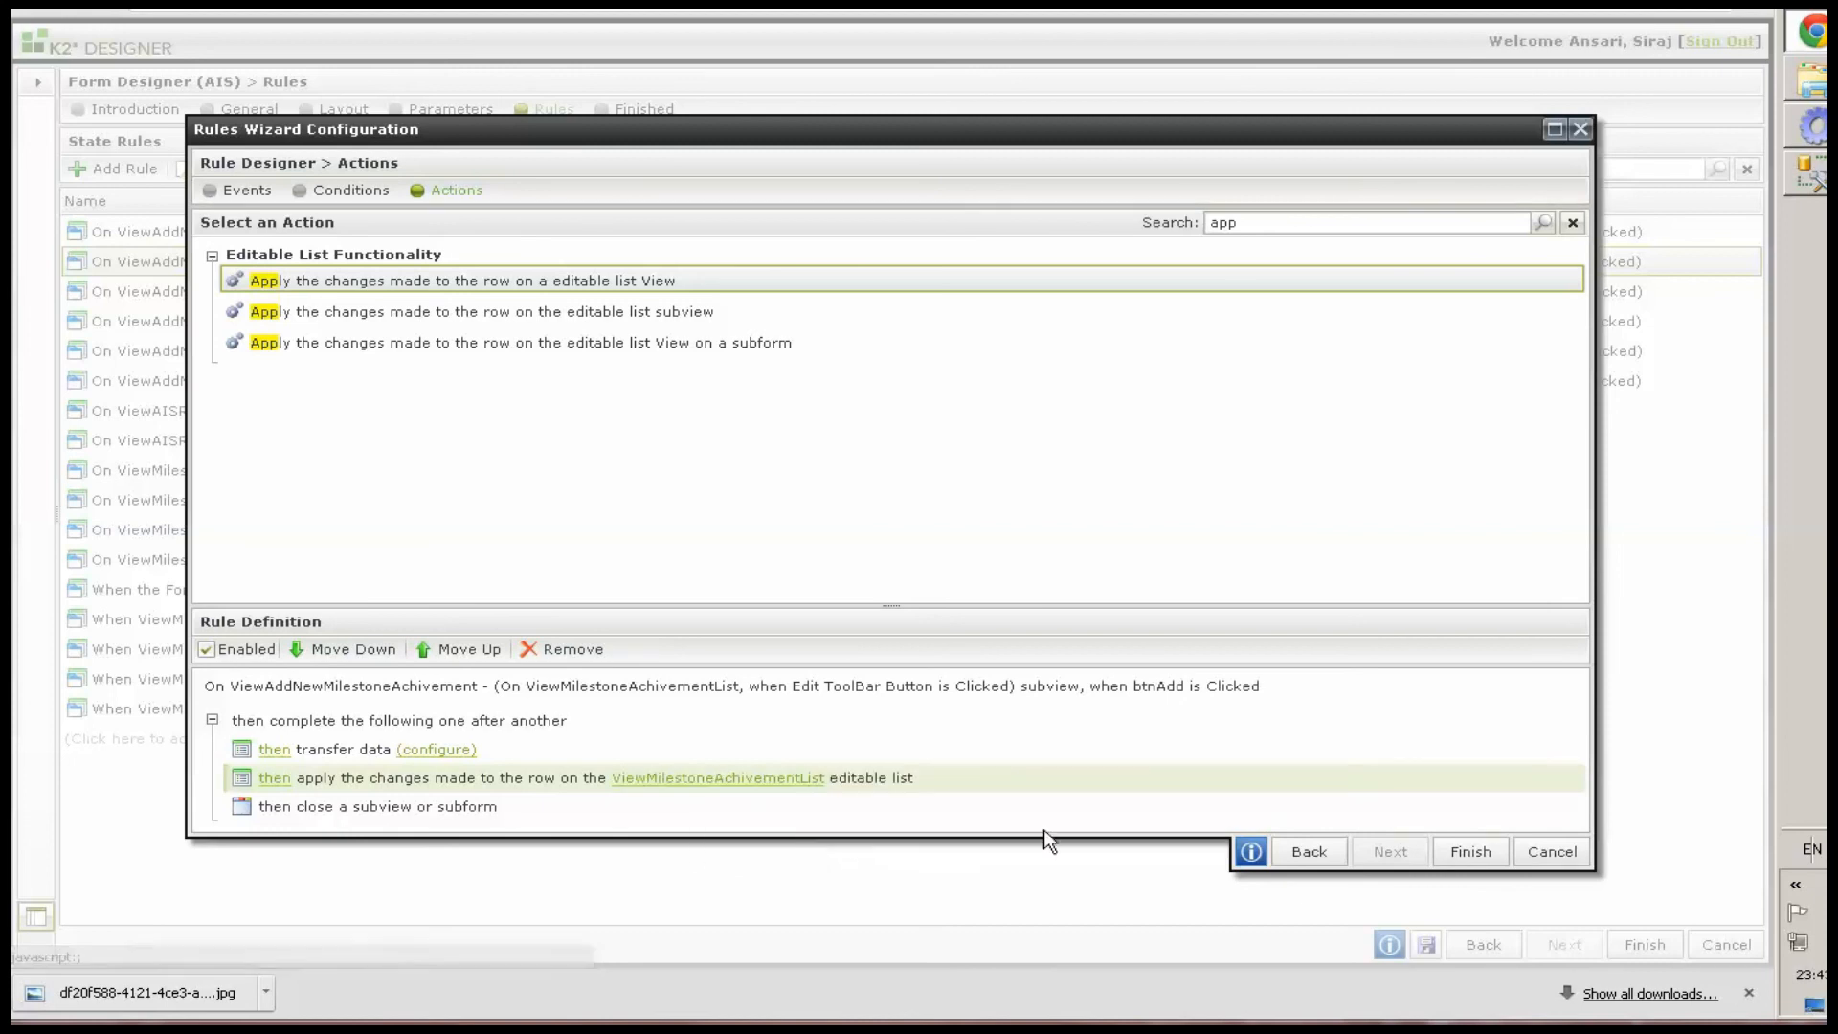
{"action": "left_click", "coordinate": [1472, 850]}
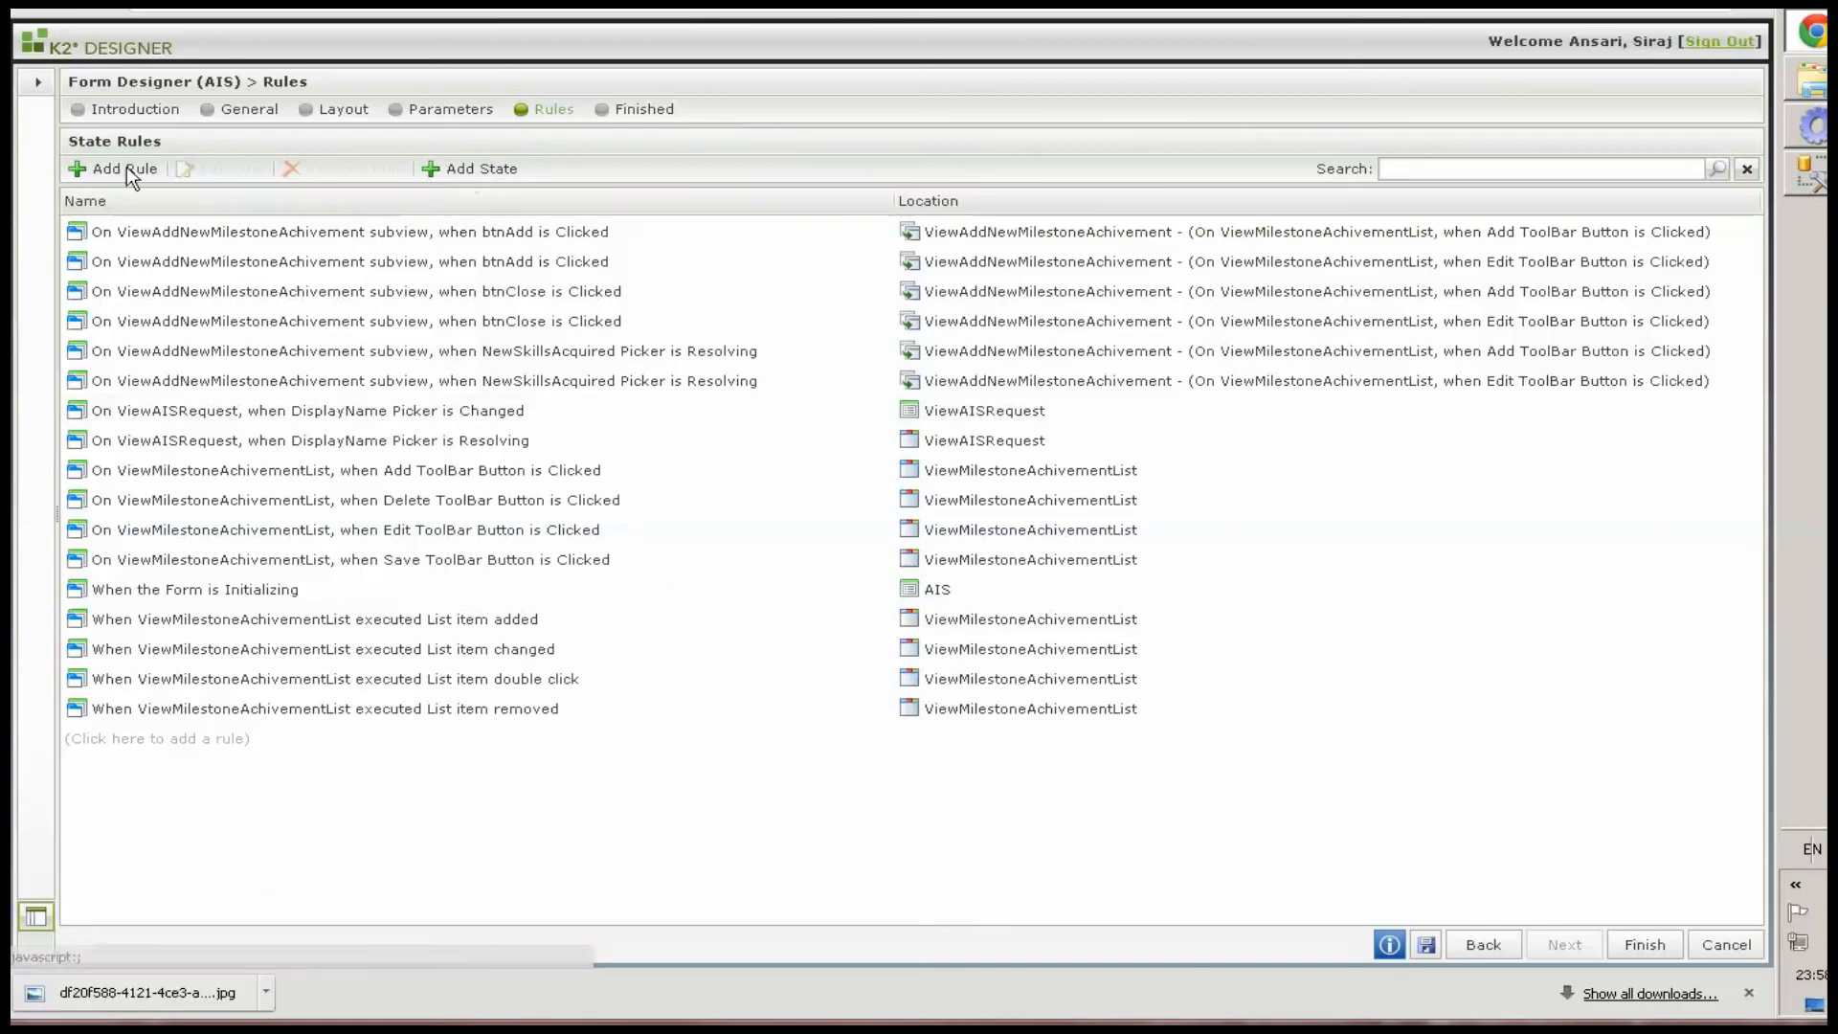
Start a new form rule triggered when the bntSubmit control is clicked
{"action": "left_click", "coordinate": [111, 170]}
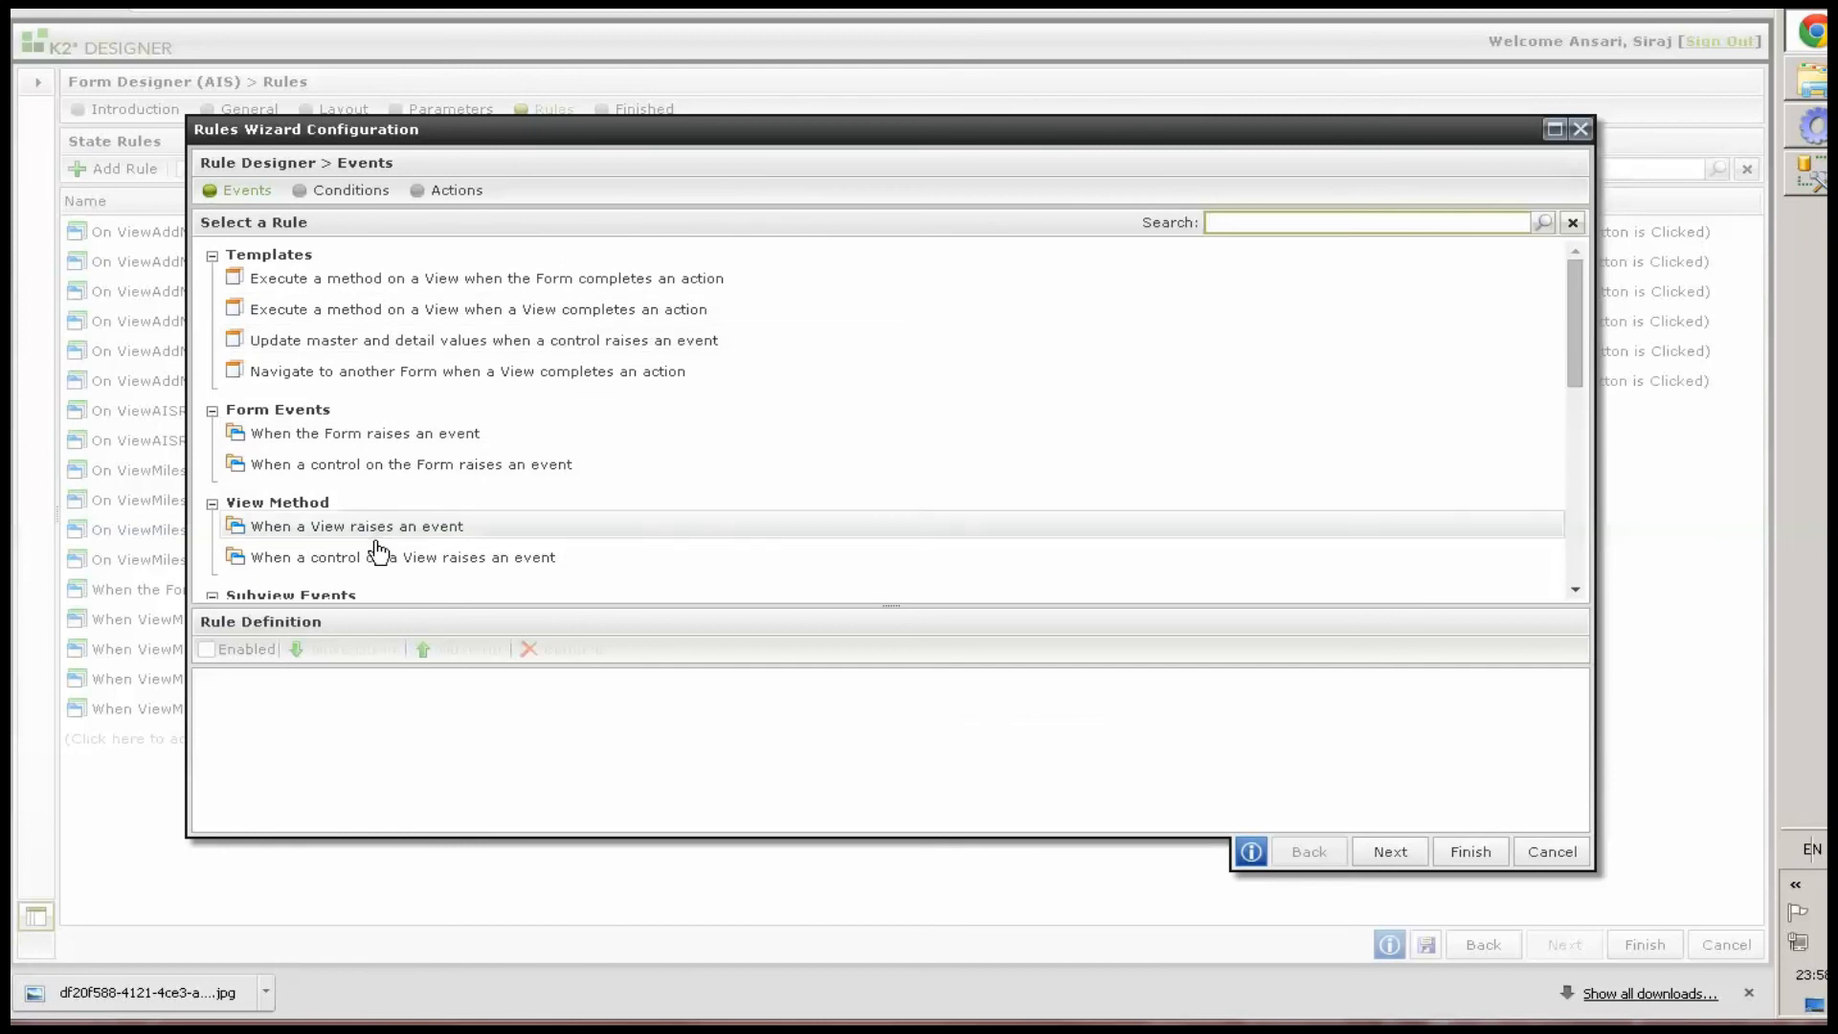
{"action": "left_click", "coordinate": [382, 465]}
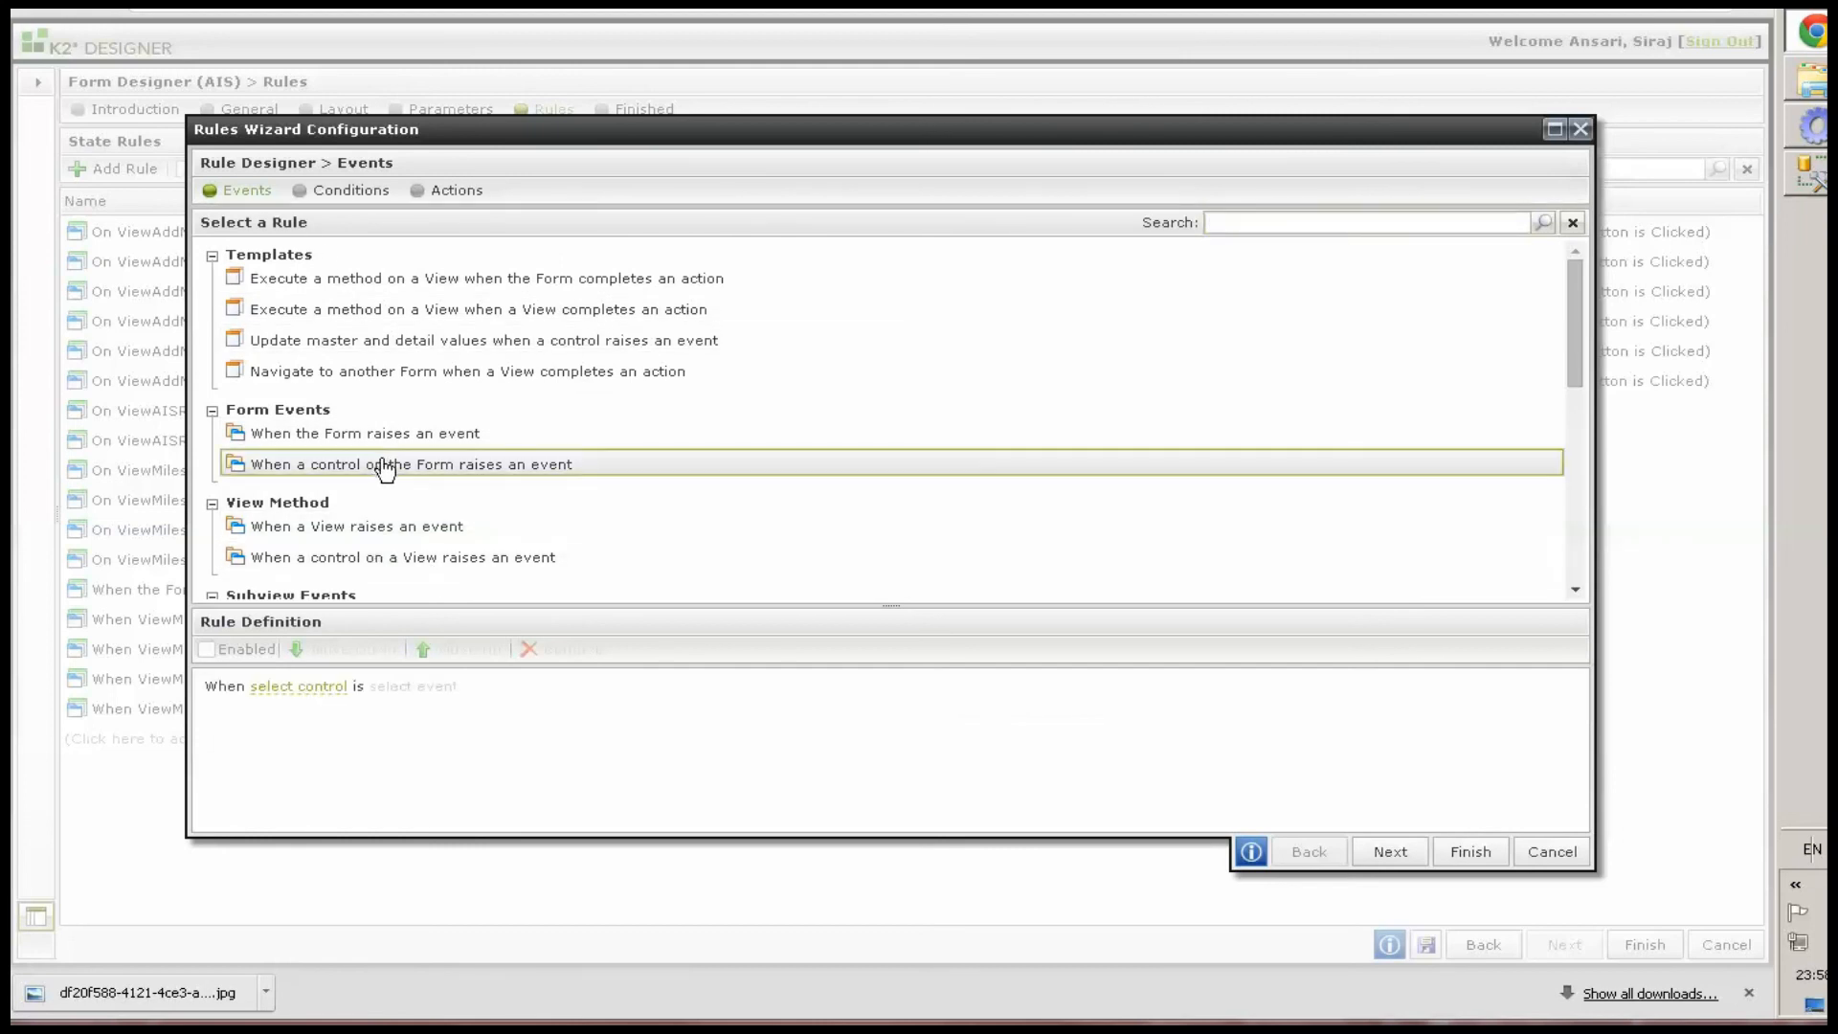
{"action": "left_click", "coordinate": [299, 688]}
{"action": "left_click", "coordinate": [448, 728]}
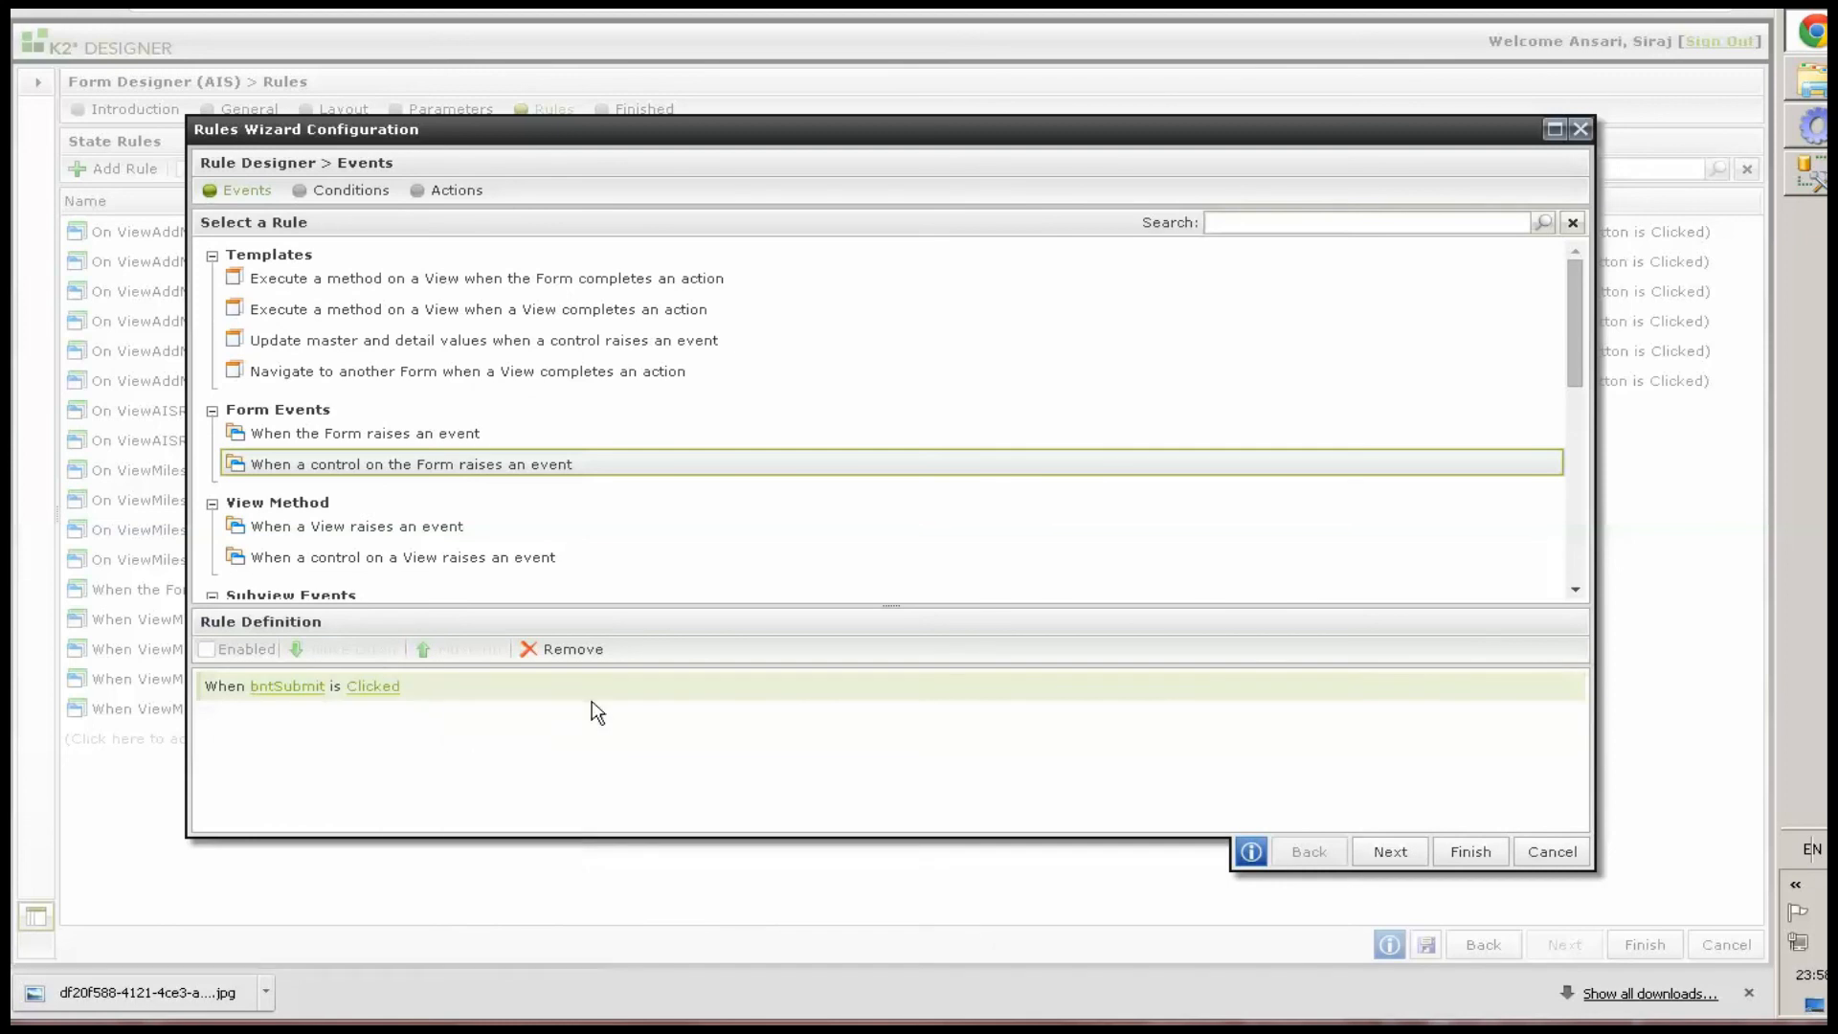
Add two Transfer data actions to the bntSubmit rule
{"action": "left_click", "coordinate": [426, 189]}
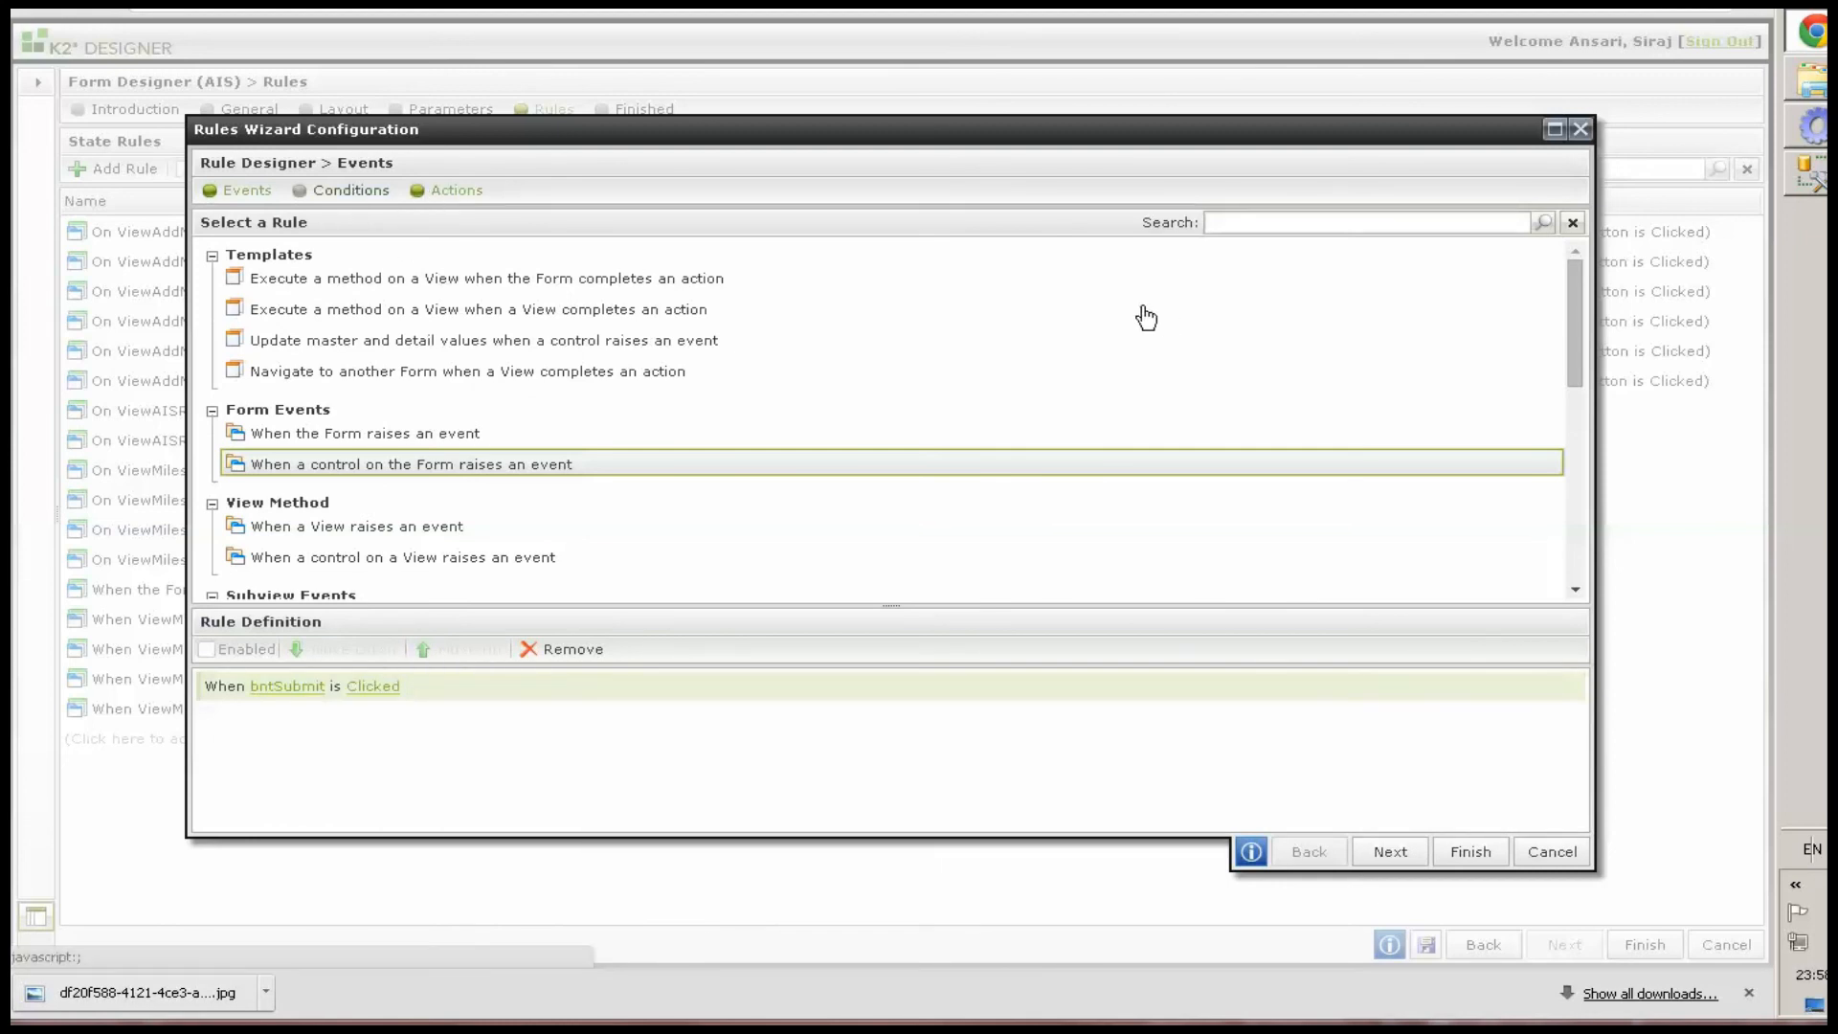
{"action": "type", "text": "tr"}
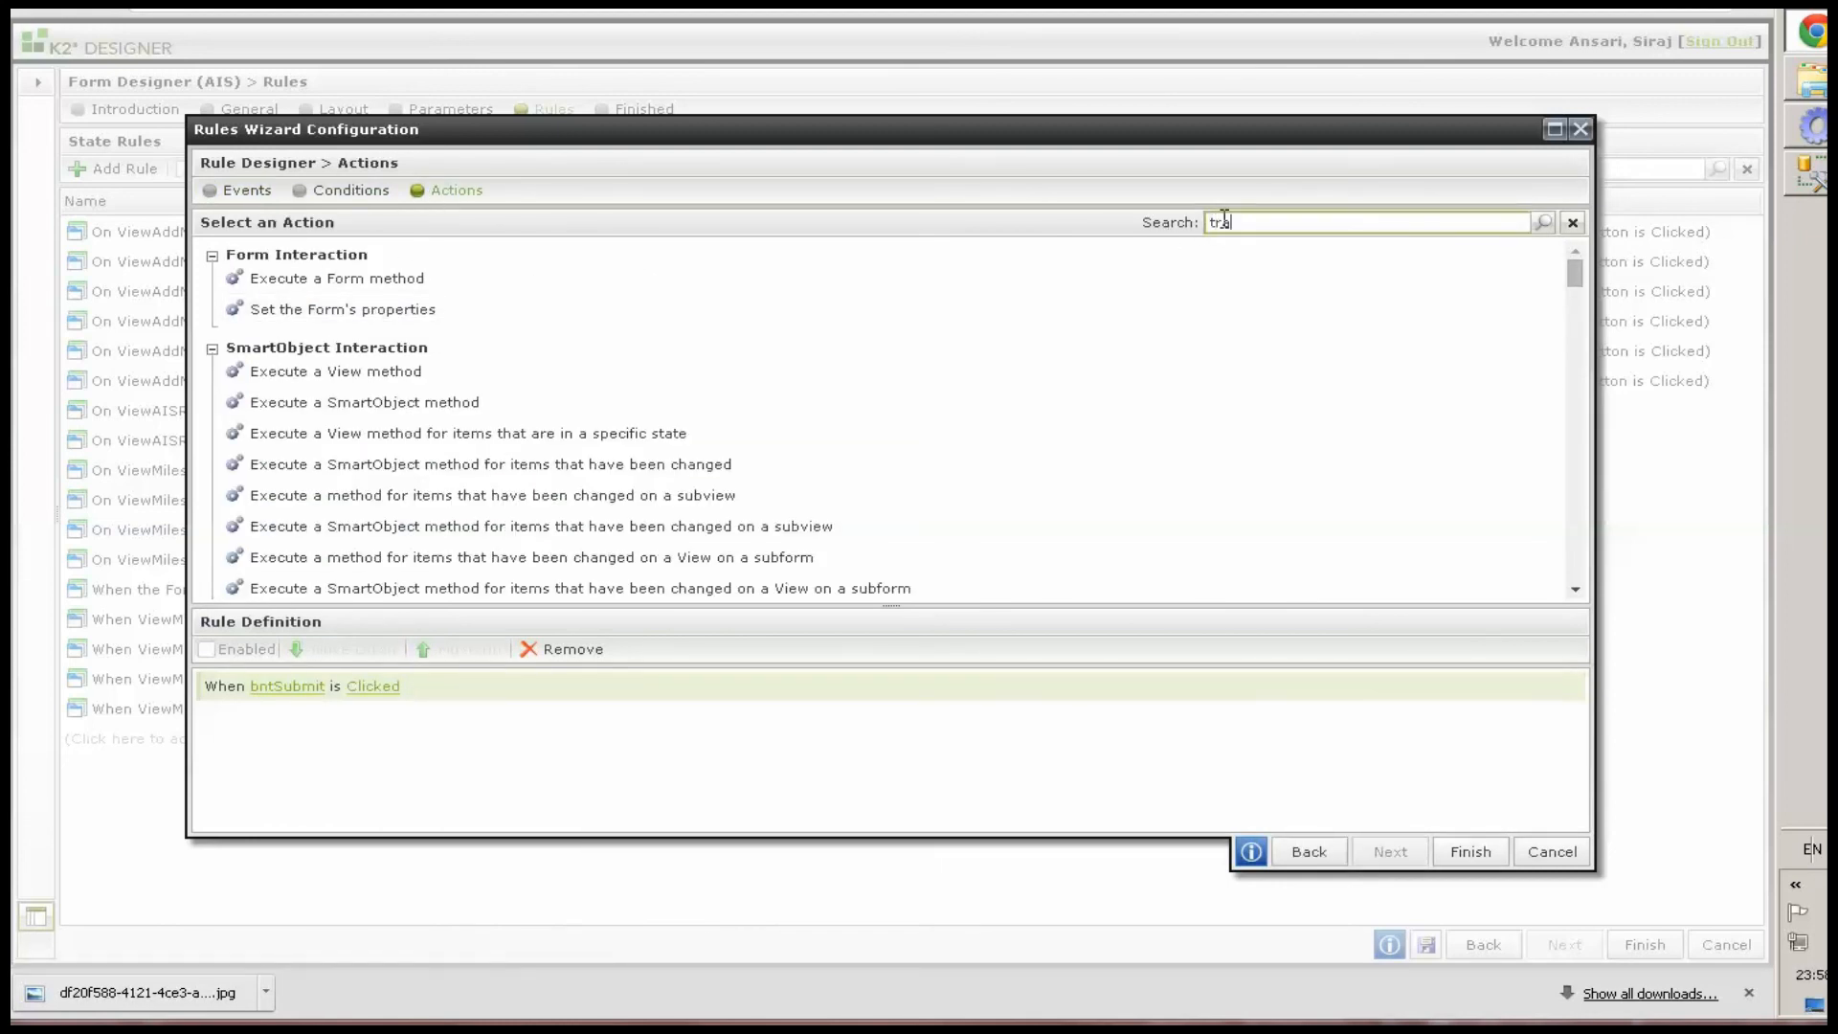
{"action": "type", "text": "a"}
{"action": "left_click", "coordinate": [292, 280]}
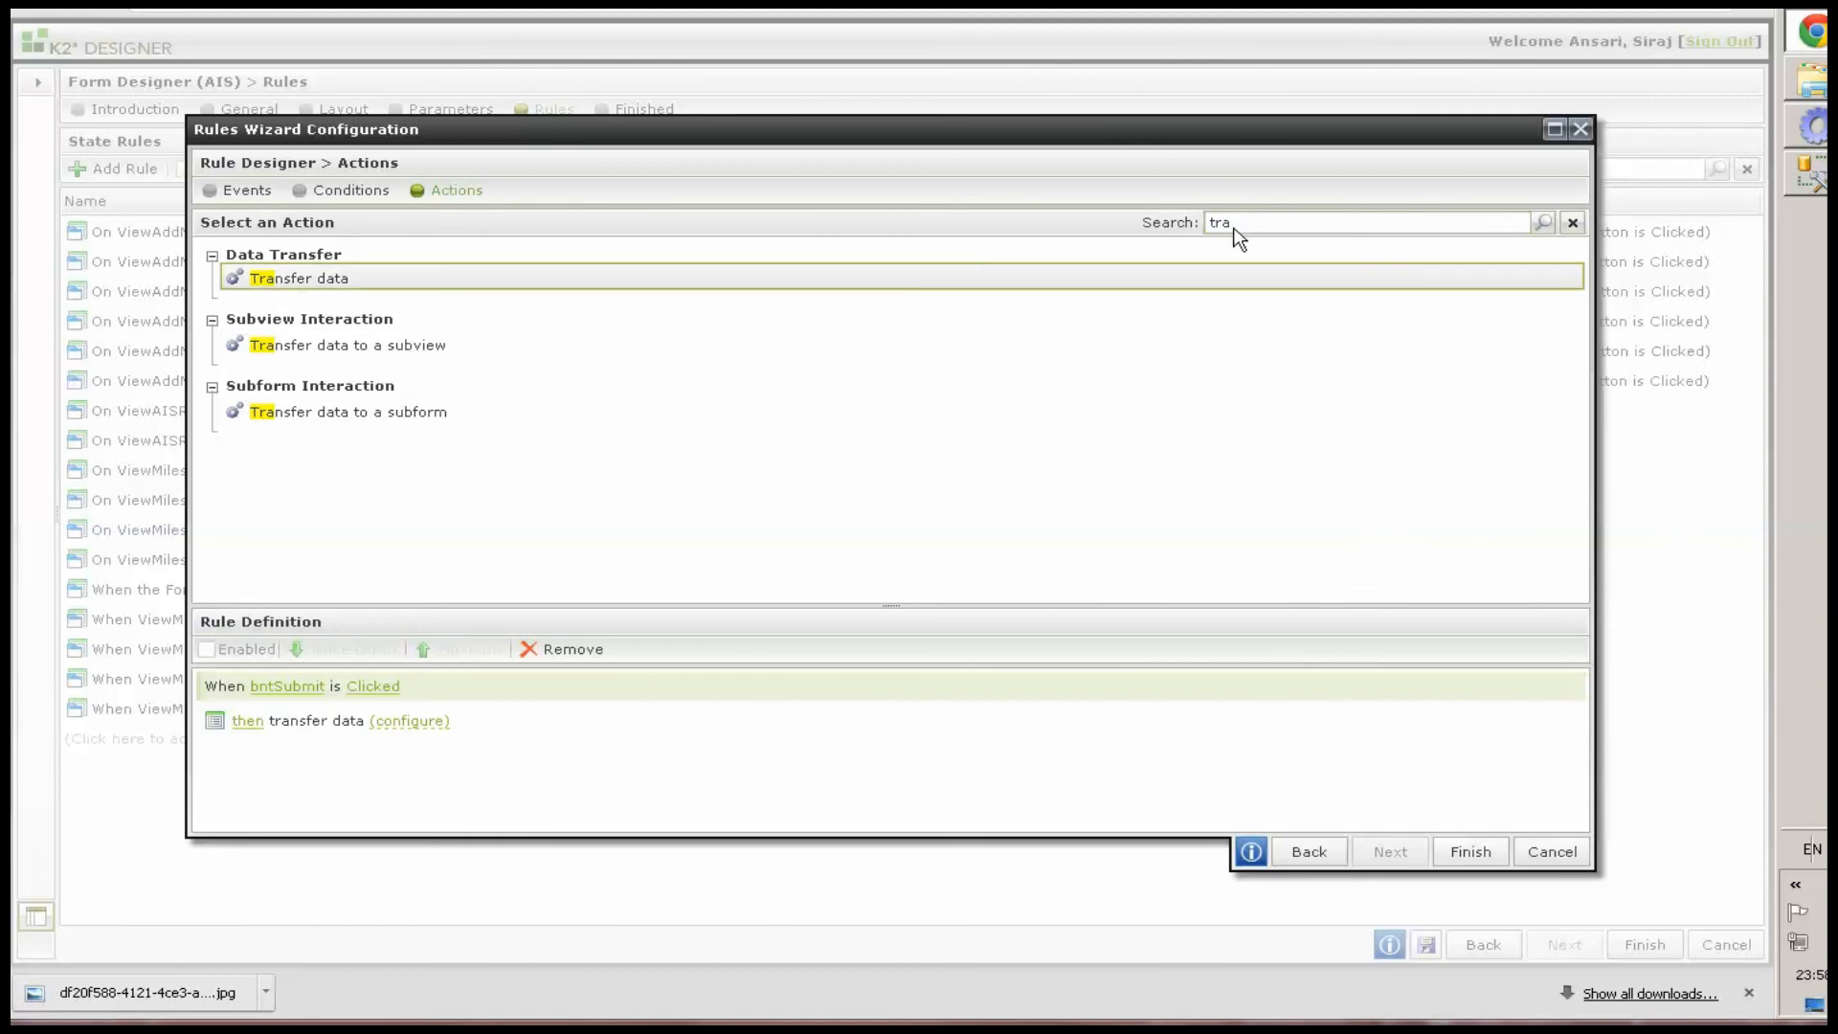
{"action": "left_click", "coordinate": [307, 285]}
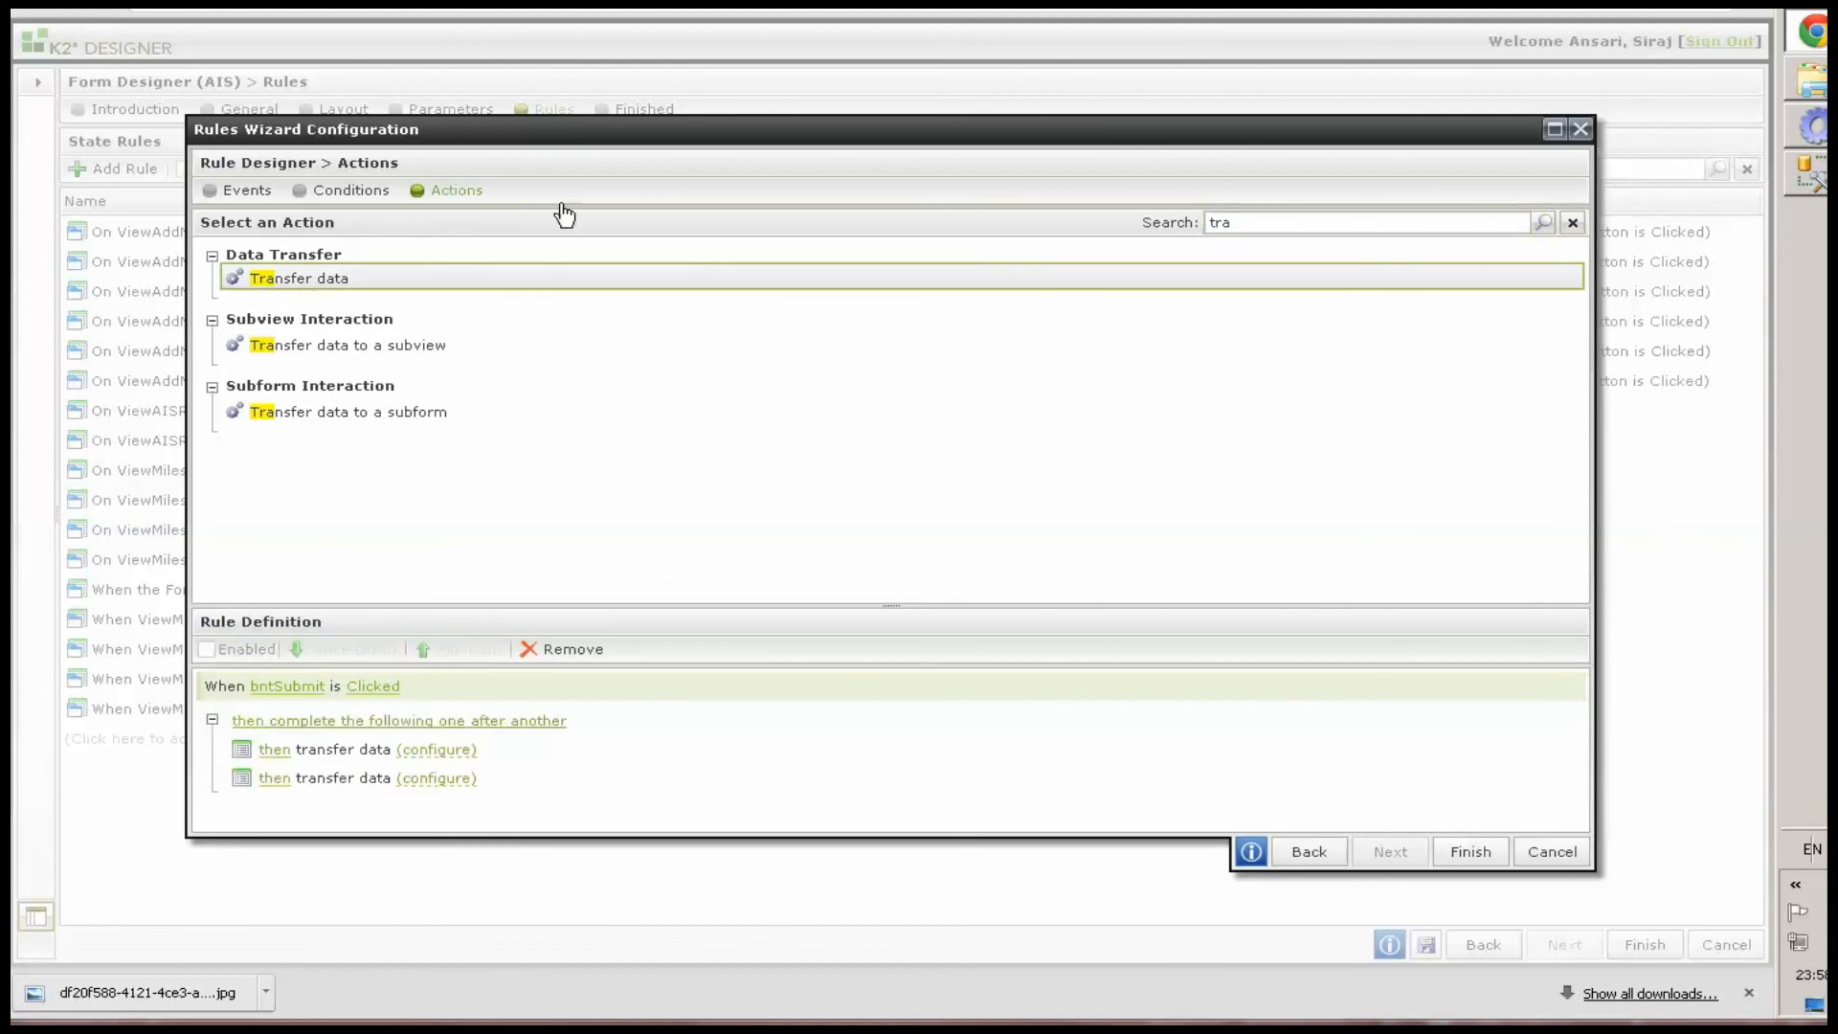
Add the condition that the form passes validation to the rule
{"action": "double_click", "coordinate": [623, 134]}
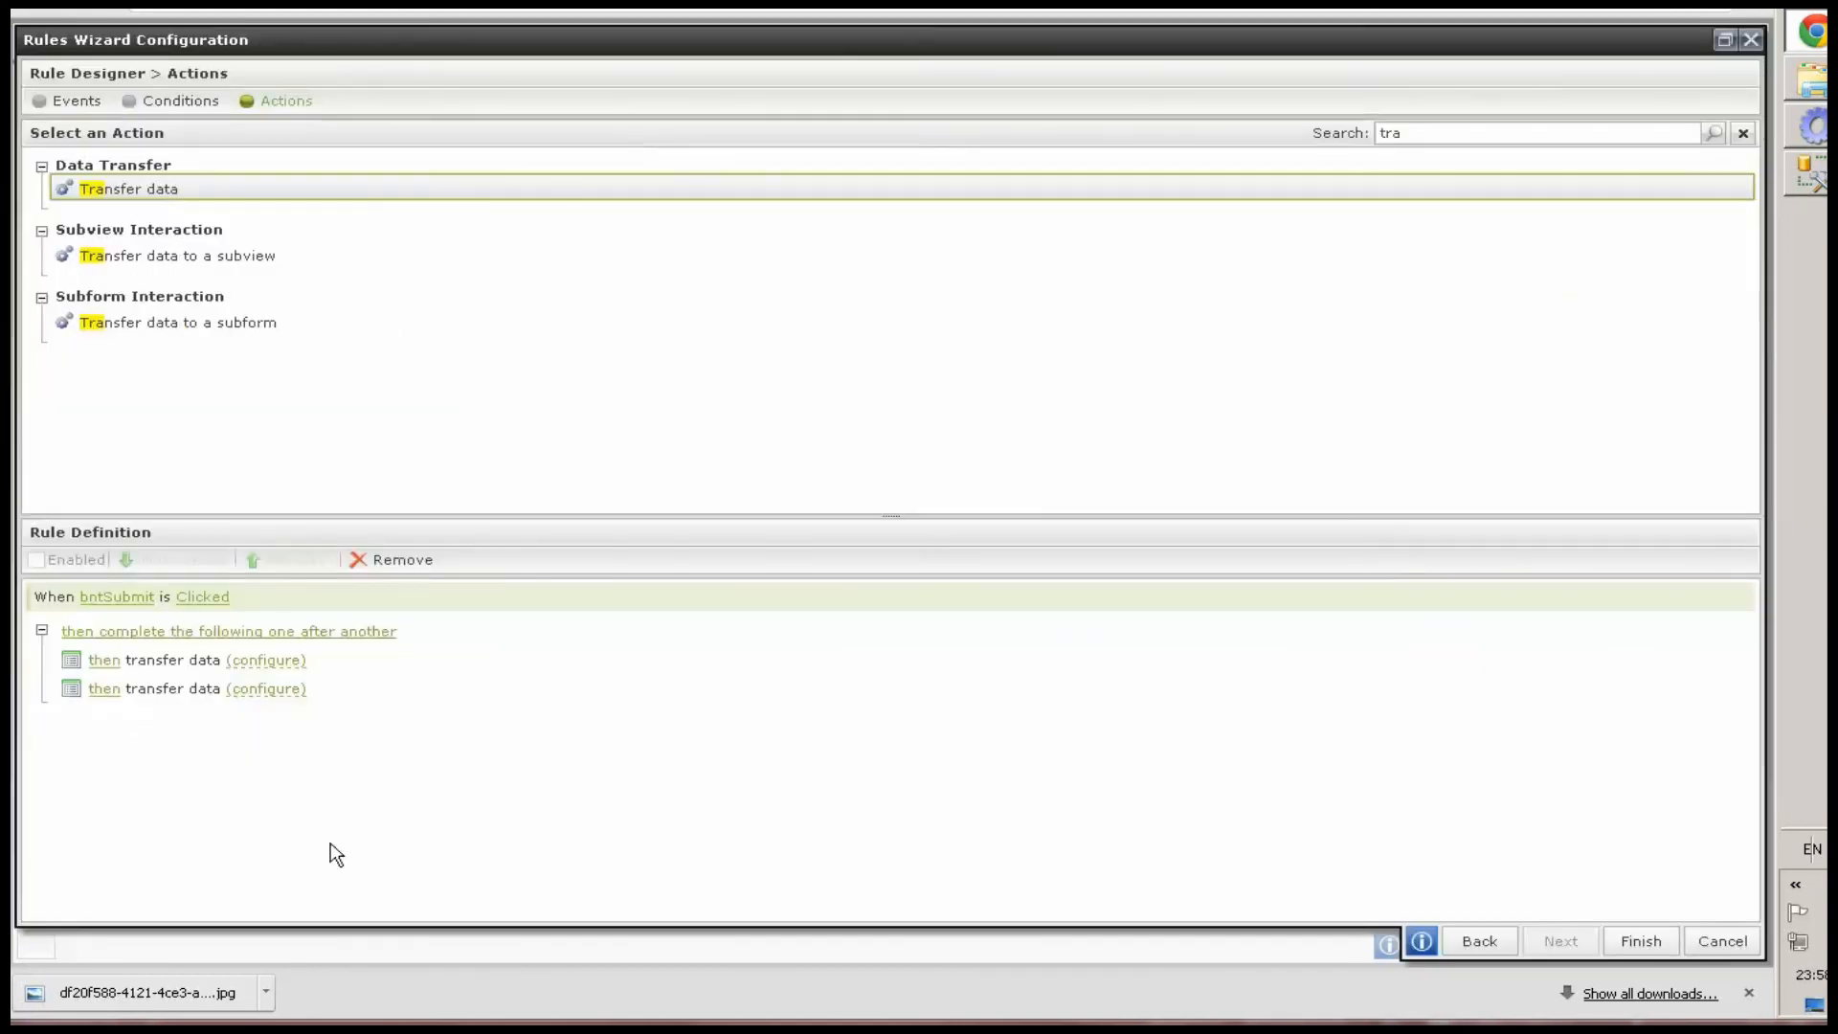
{"action": "left_click", "coordinate": [201, 102]}
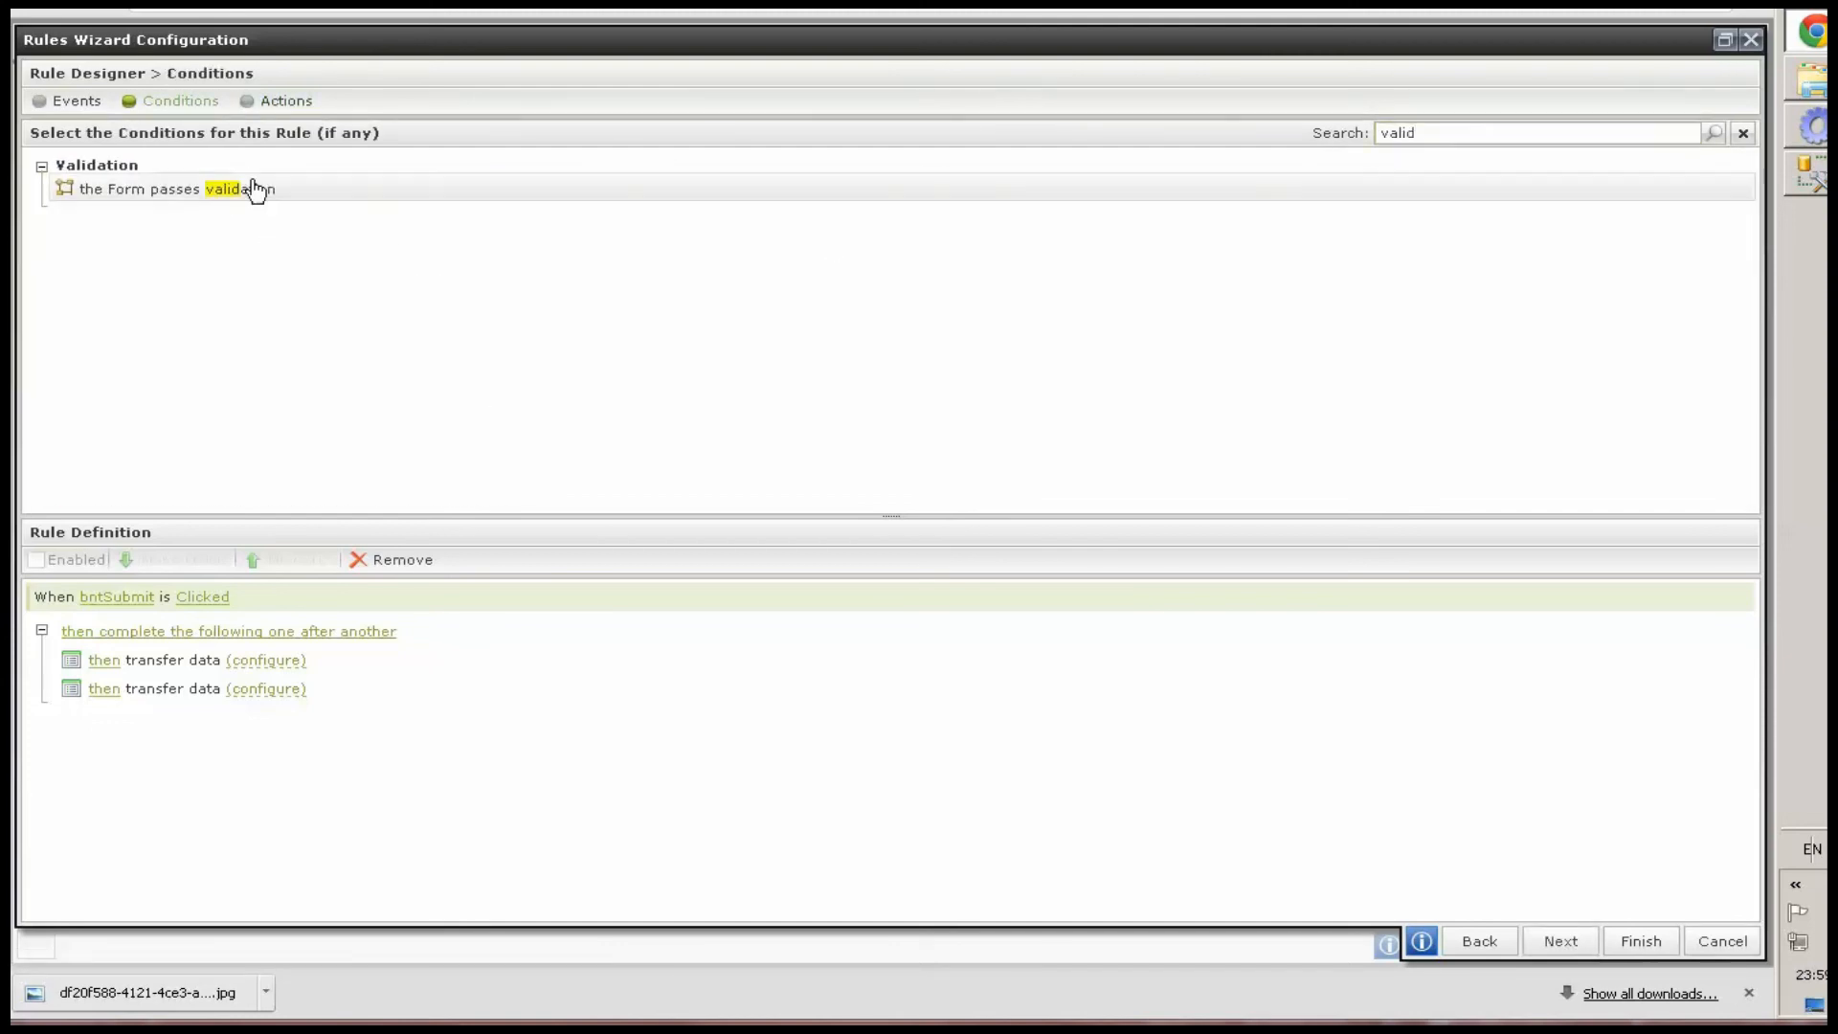
{"action": "double_click", "coordinate": [255, 189]}
{"action": "left_click", "coordinate": [304, 103]}
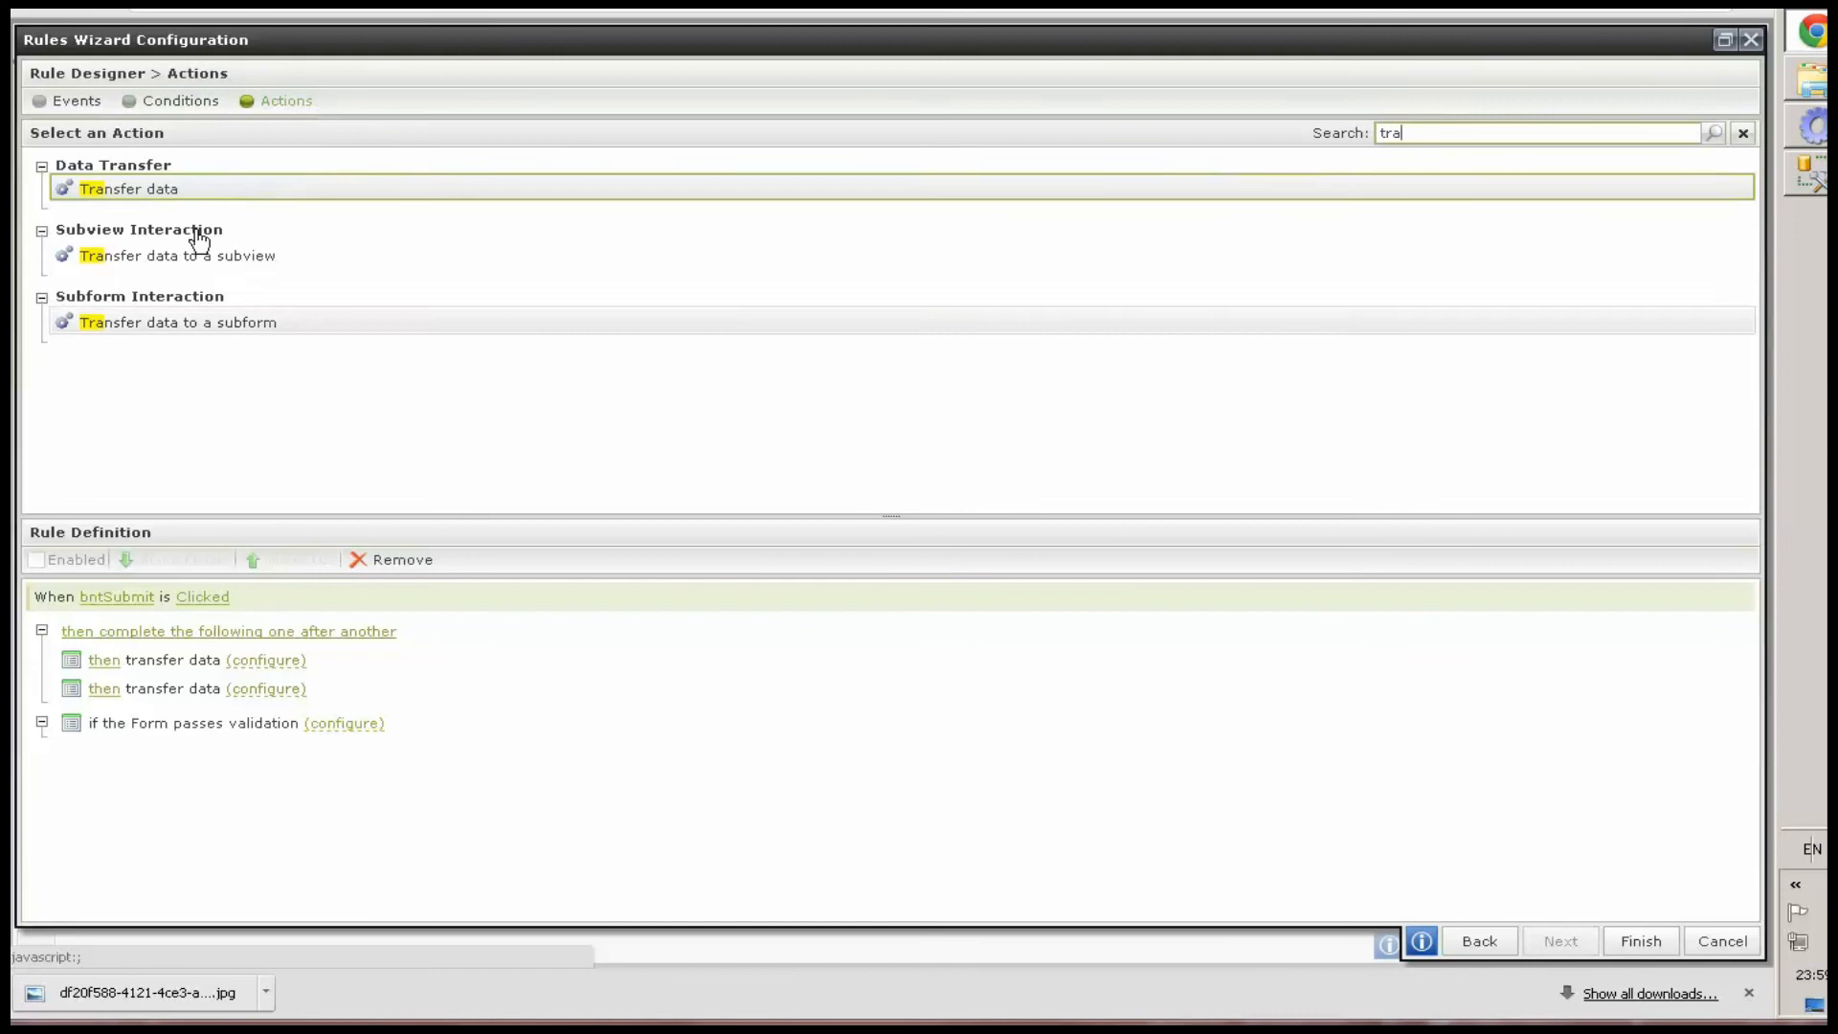
Add an Execute a SmartObject method action and an Execute a SmartObject method for items that have been changed action
{"action": "left_click_drag", "start_coordinate": [1216, 138], "coordinate": [1204, 154]}
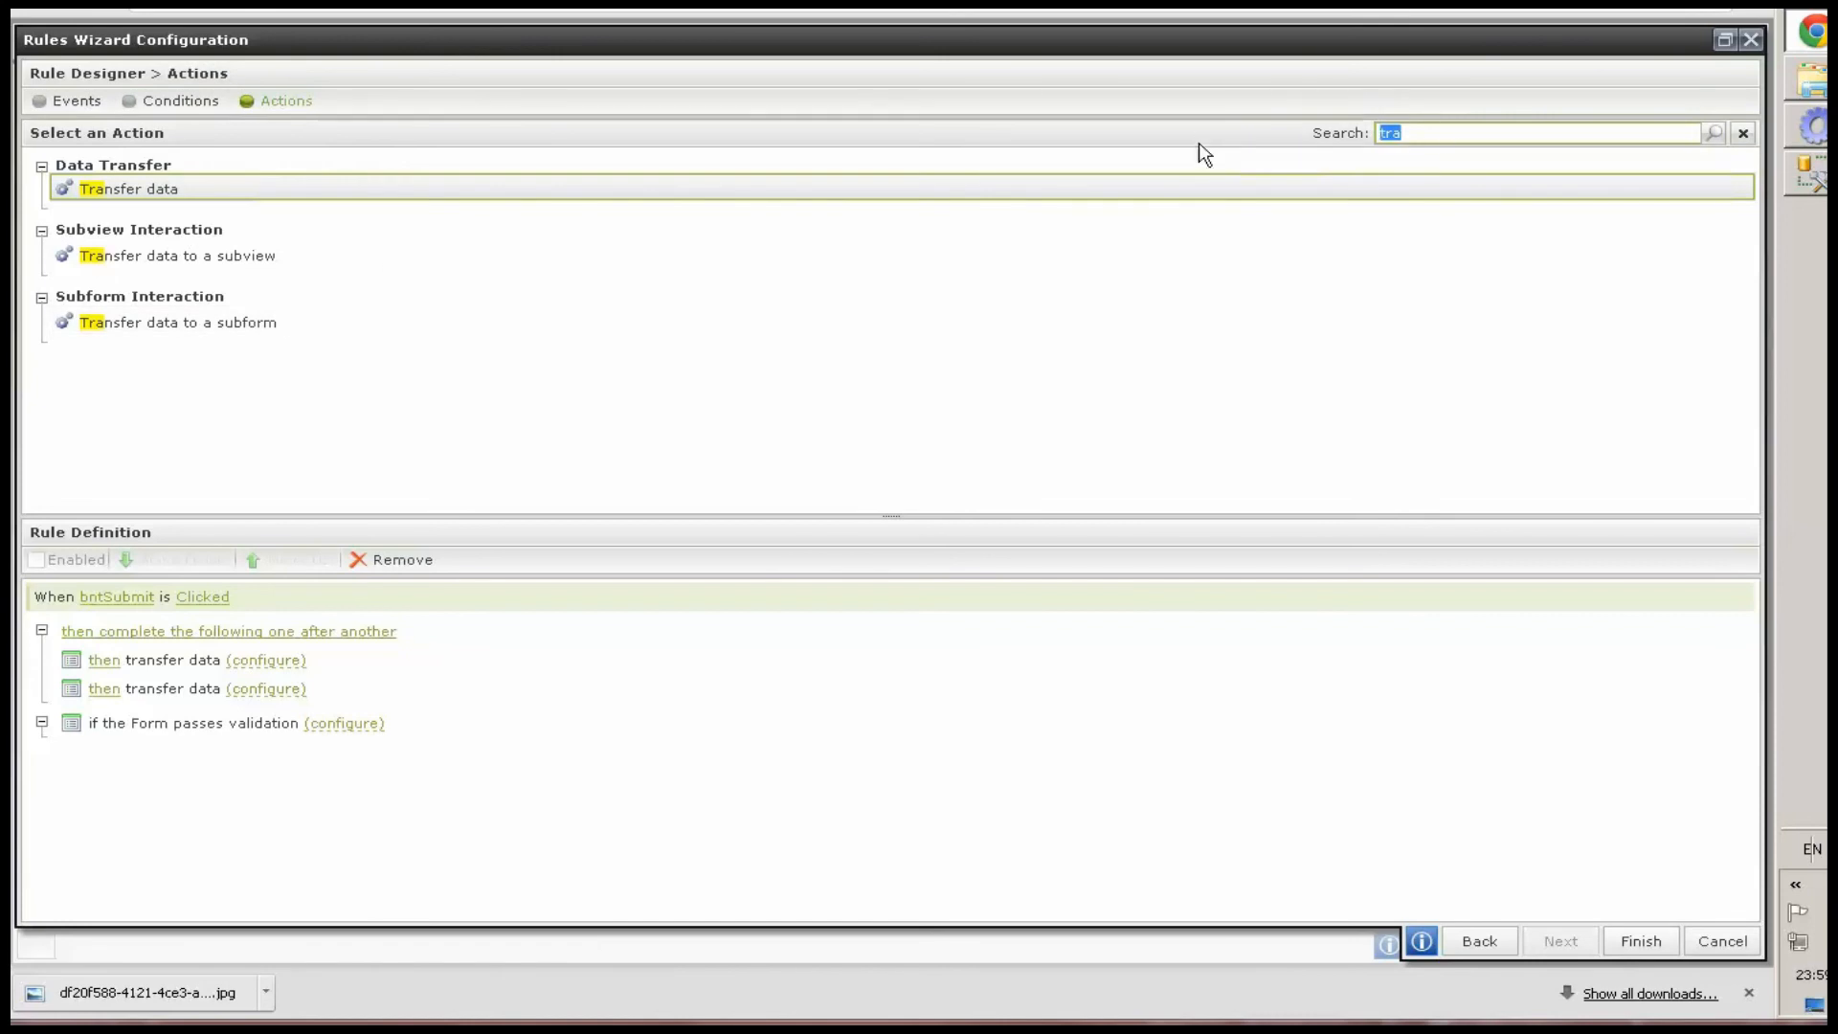
{"action": "key", "text": "BackSpace"}
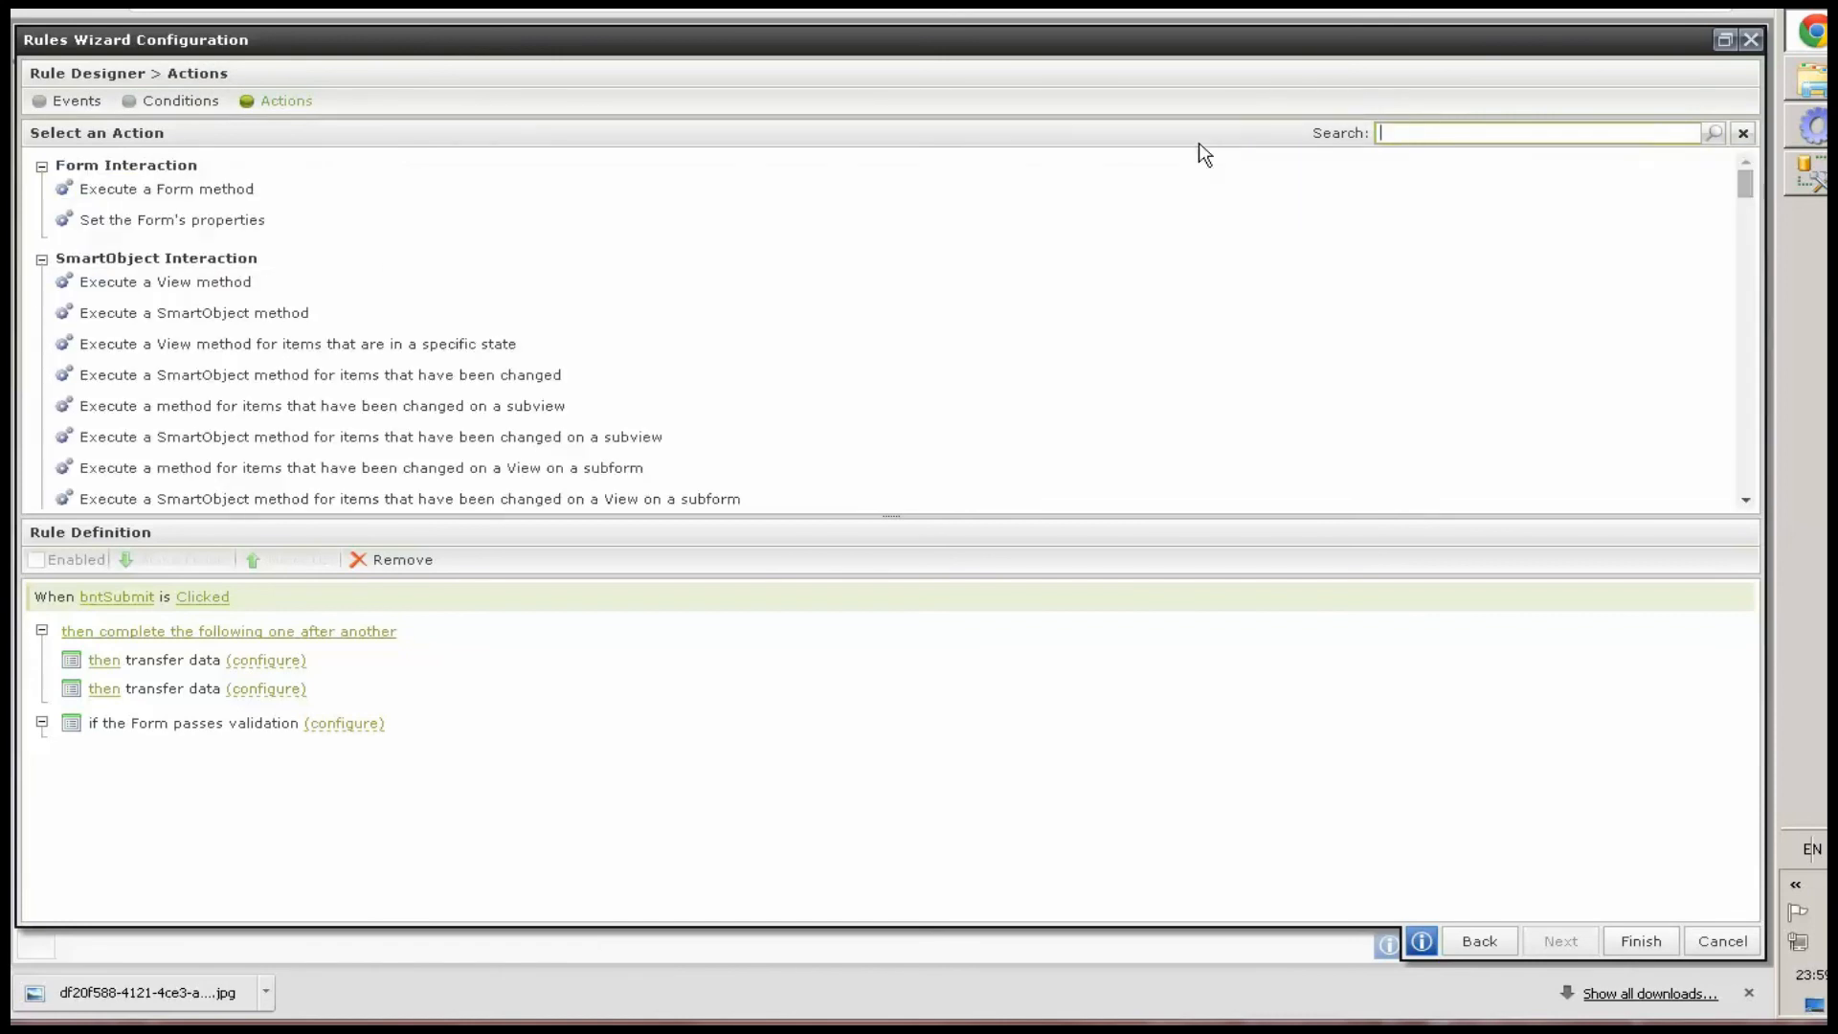
{"action": "left_click", "coordinate": [227, 323]}
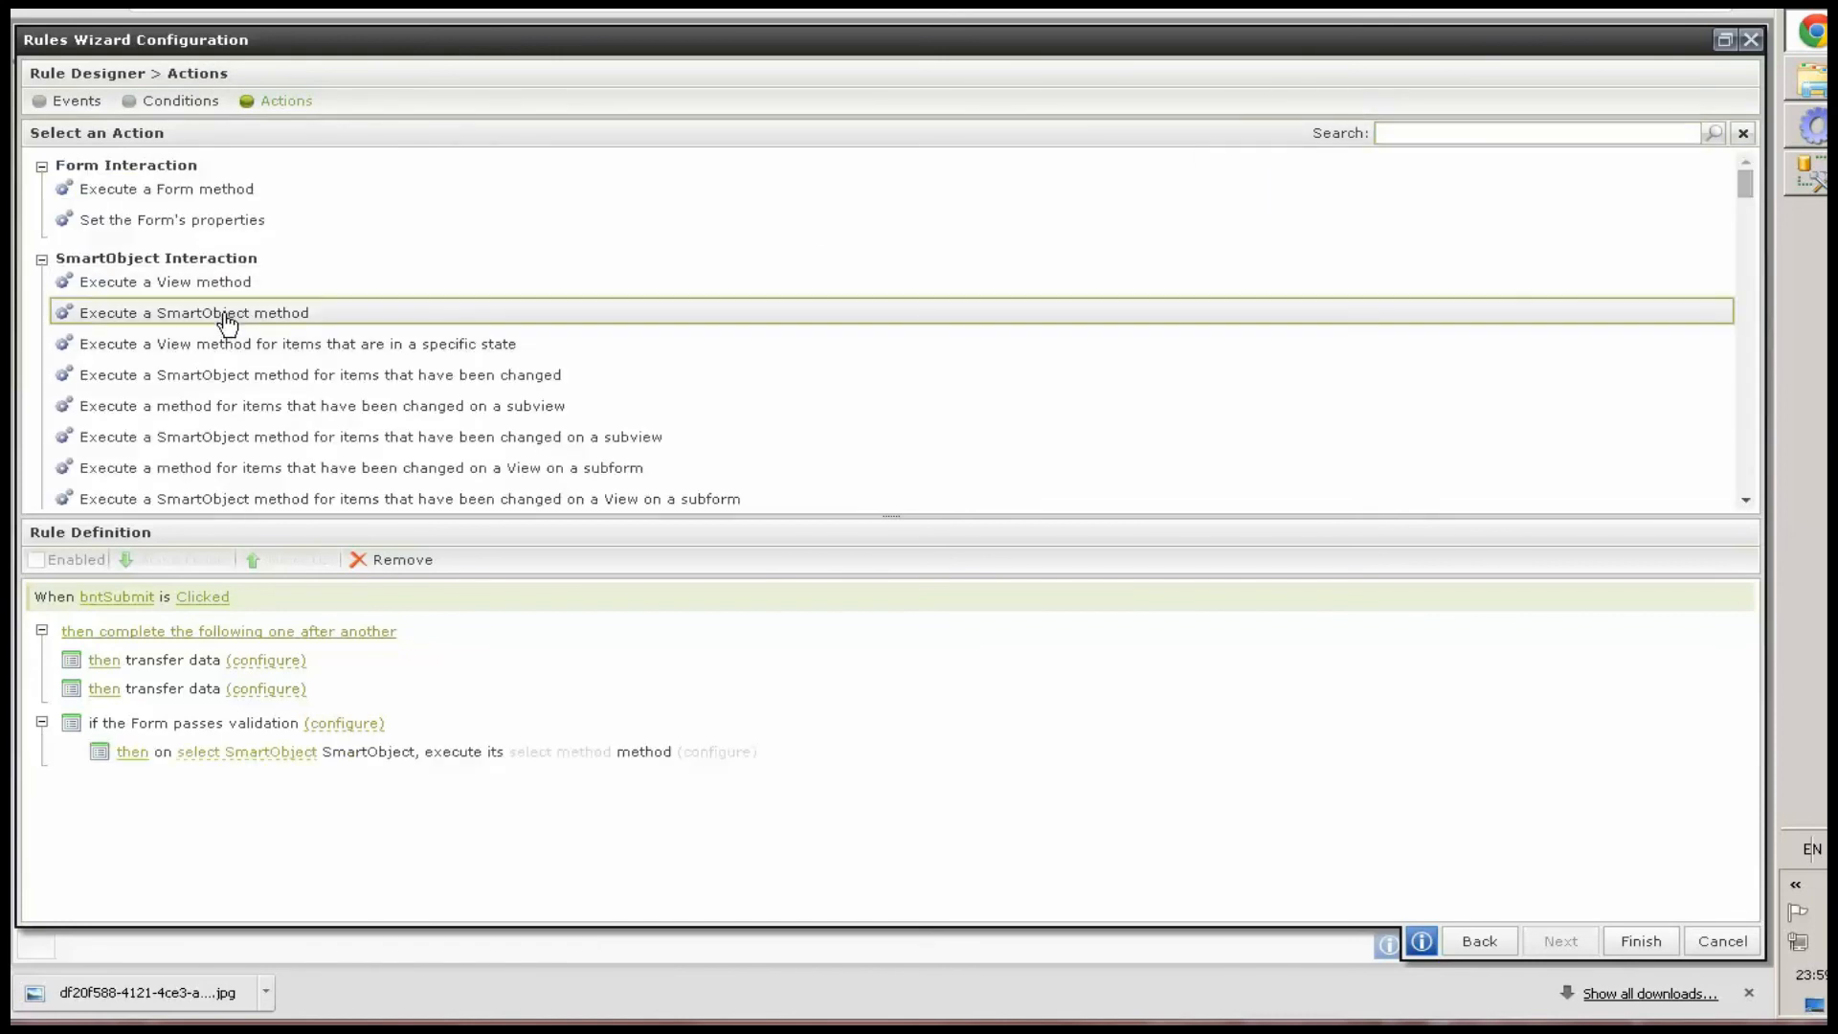
{"action": "left_click", "coordinate": [347, 378]}
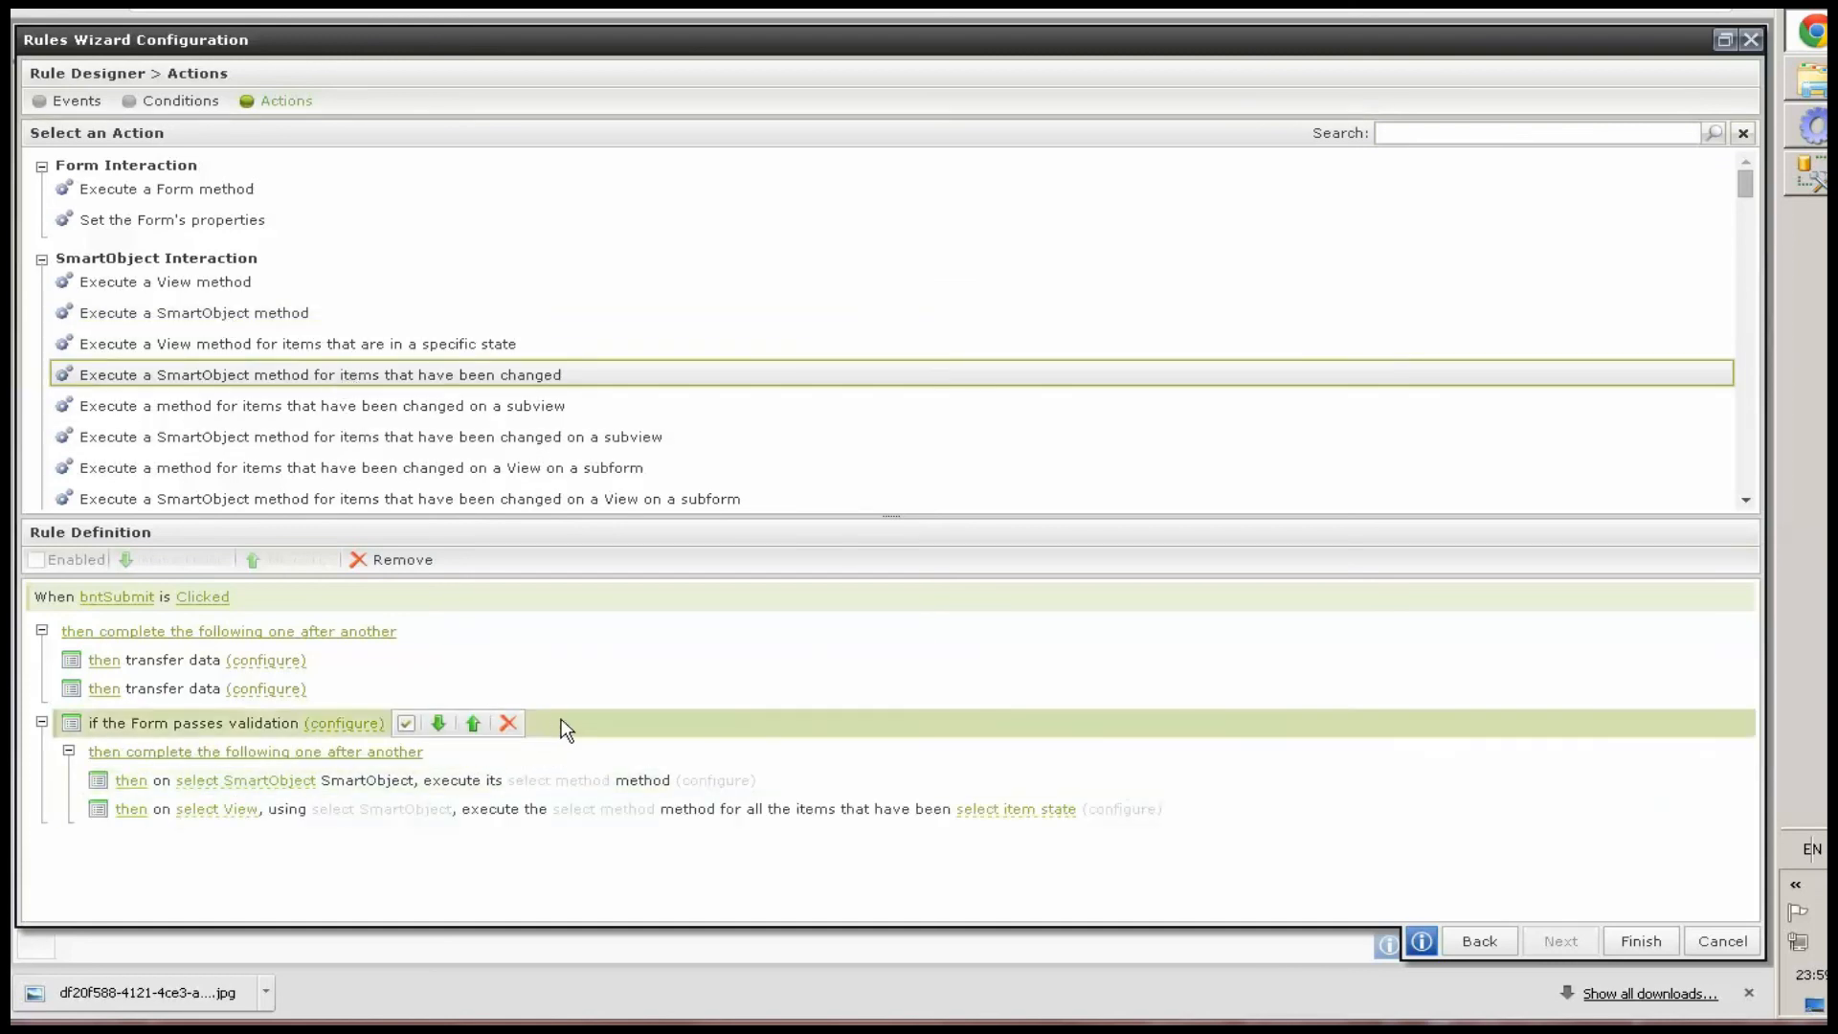
Rearrange the rule so the first transfer data runs unconditionally and the second runs only when the form passes validation
{"action": "left_click", "coordinate": [278, 561]}
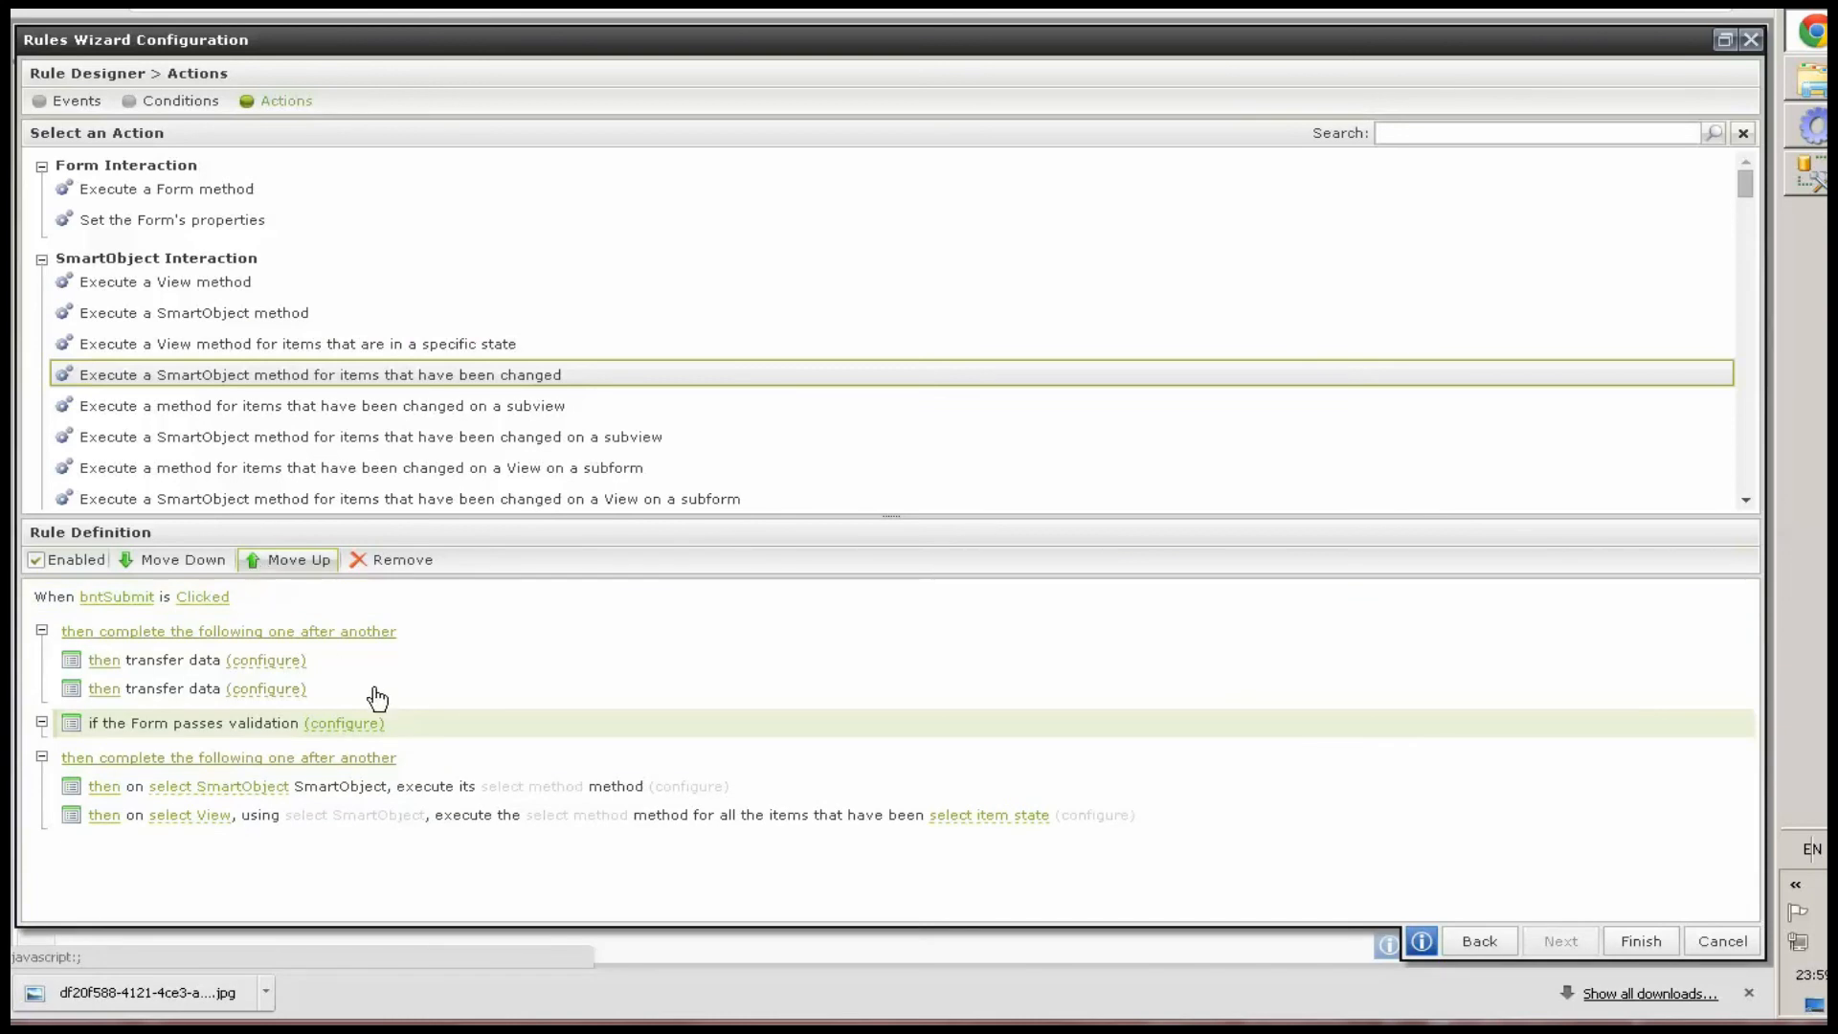
{"action": "left_click", "coordinate": [287, 565]}
{"action": "left_click", "coordinate": [440, 689]}
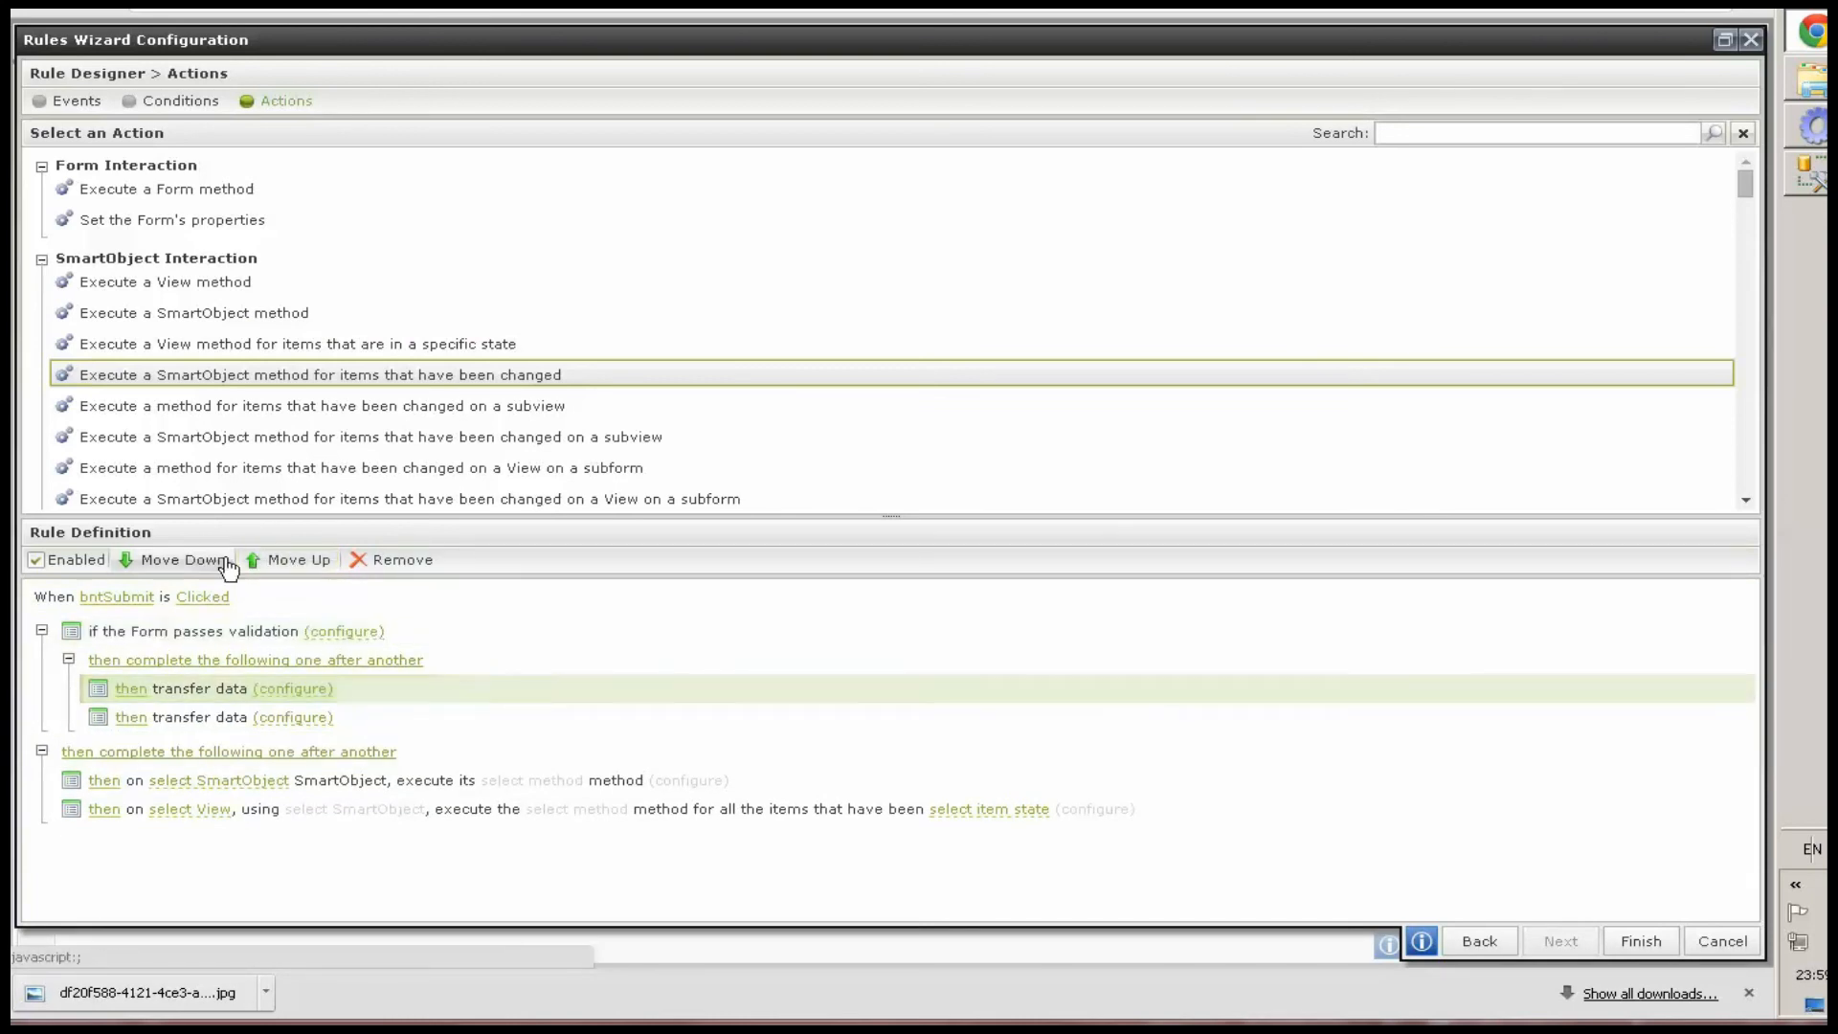
{"action": "left_click", "coordinate": [278, 561]}
Wrap the two SmartObject execution actions in an "an advanced condition is true" condition
{"action": "left_click", "coordinate": [432, 785]}
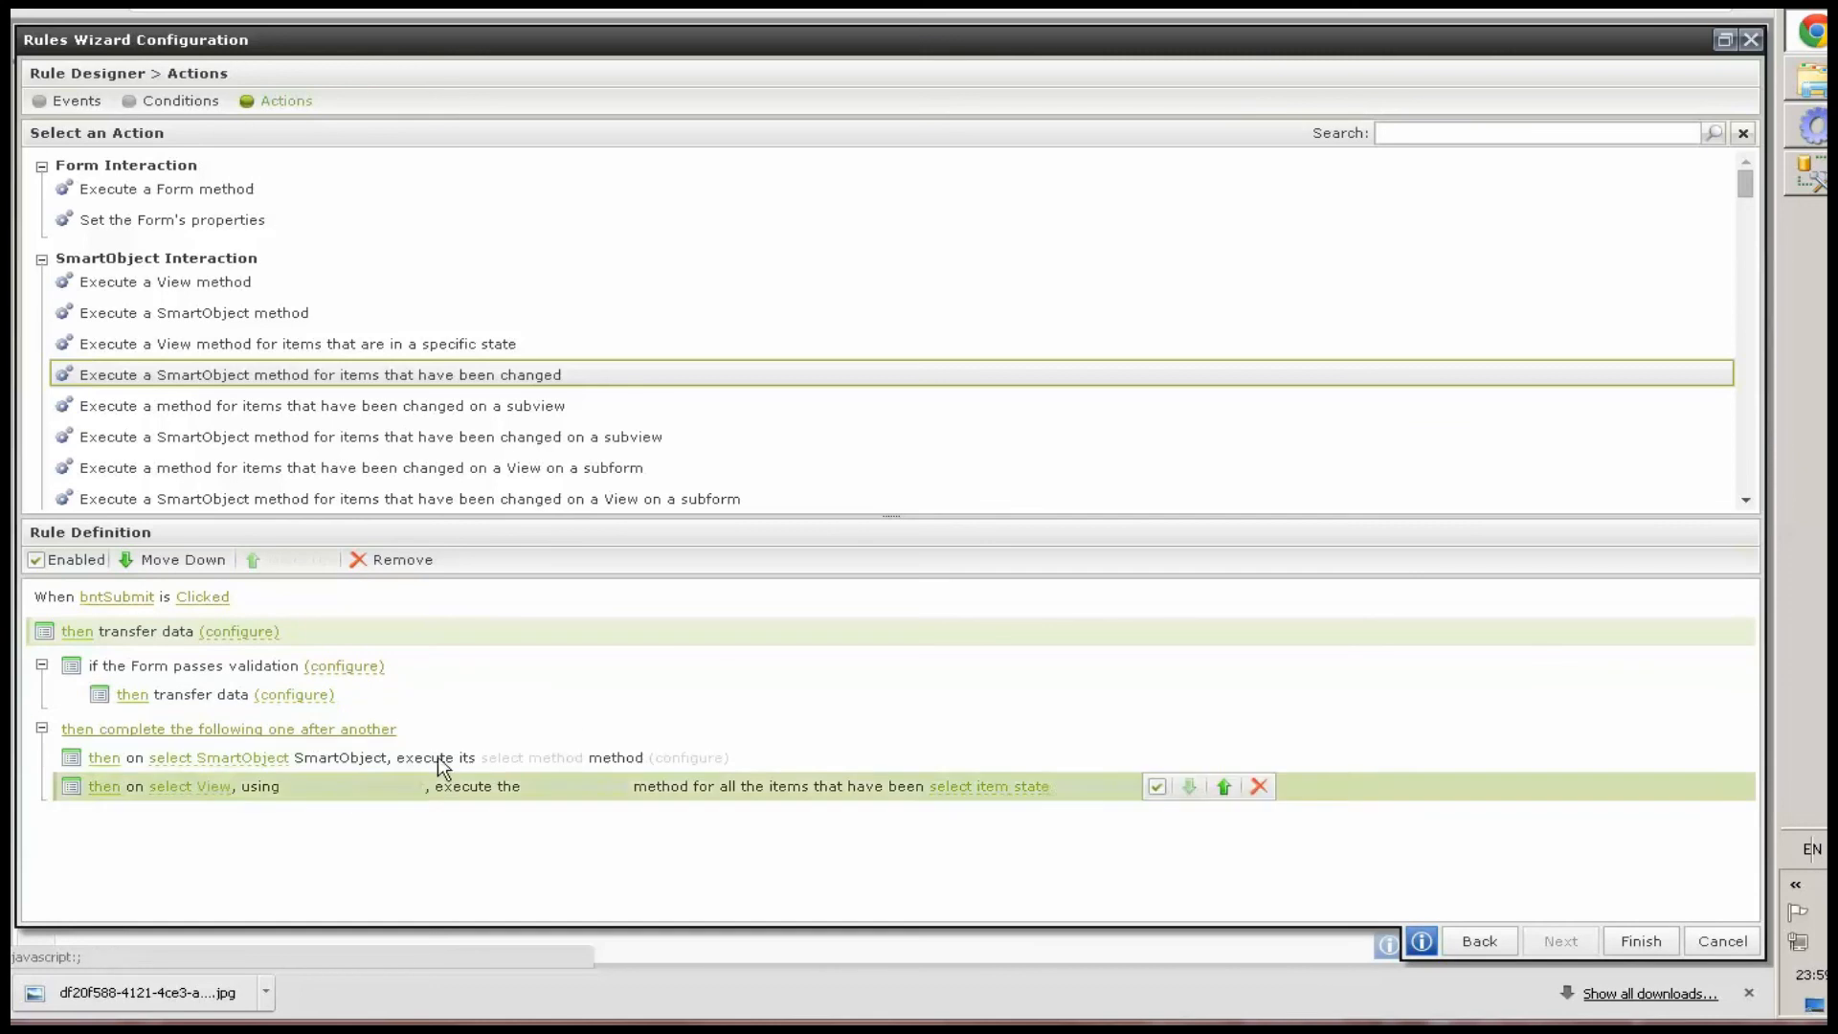
{"action": "left_click", "coordinate": [603, 729]}
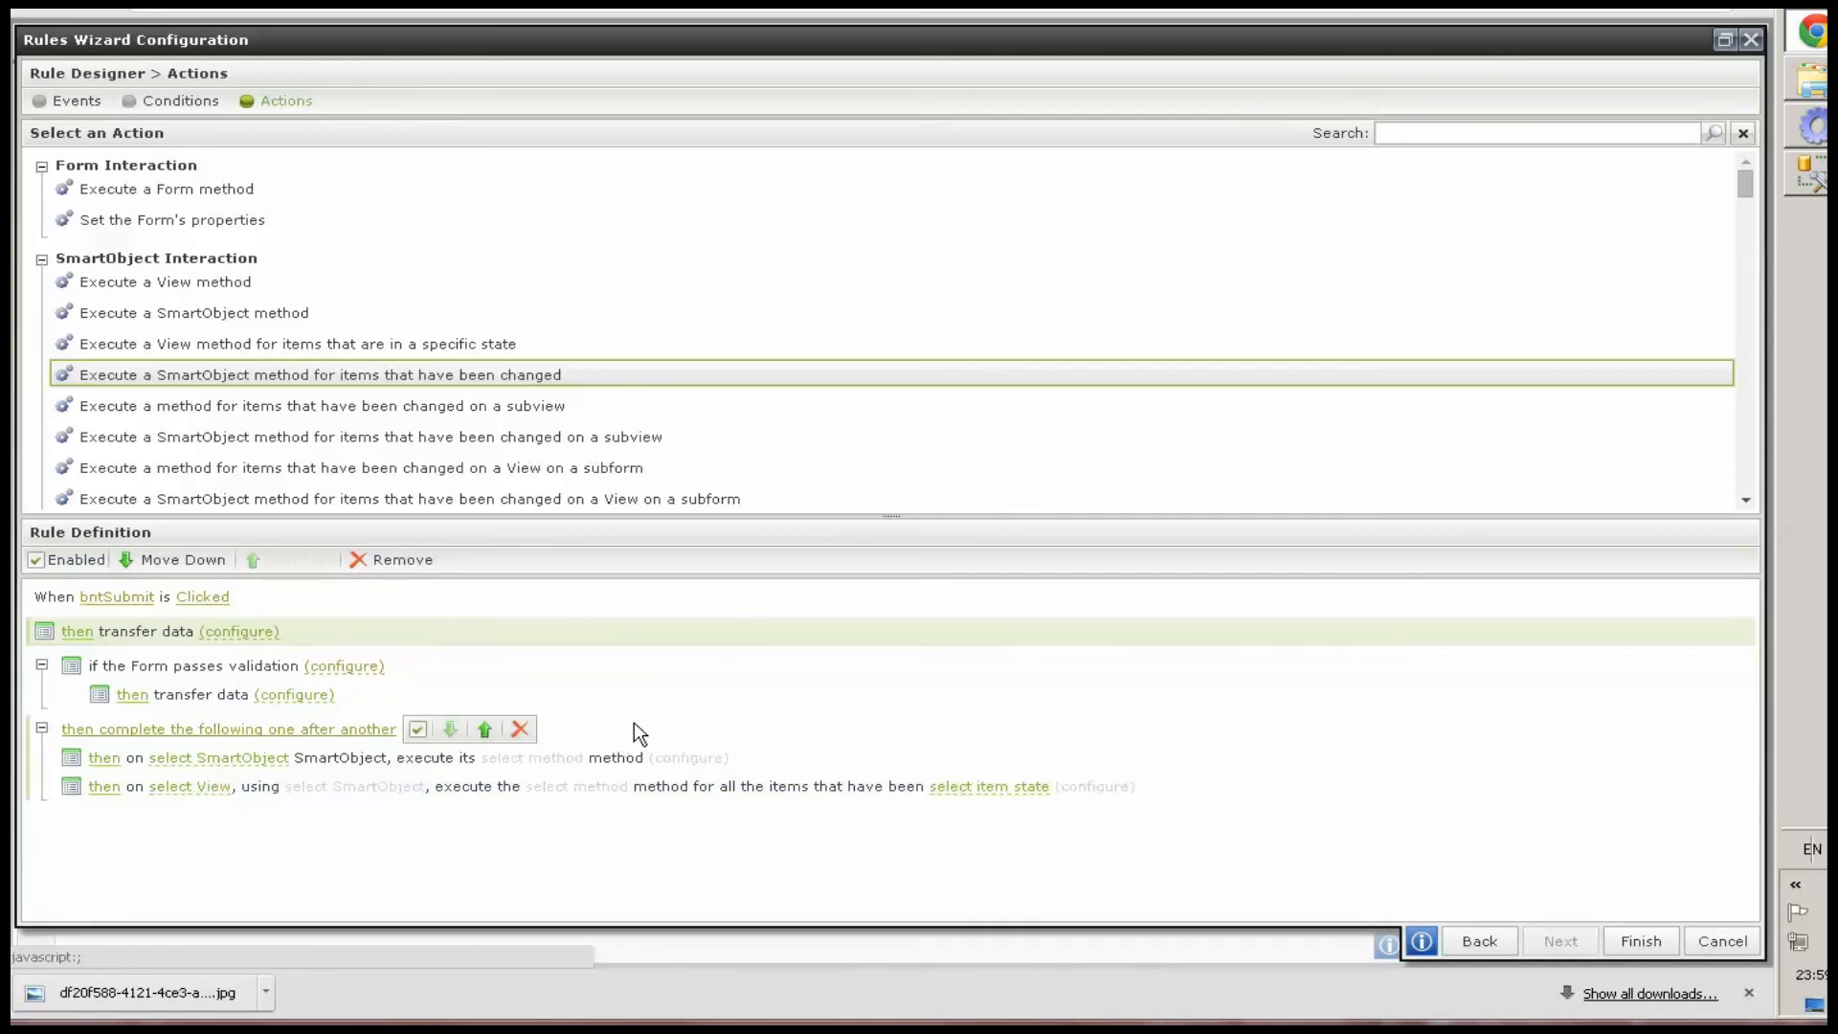
{"action": "left_click", "coordinate": [672, 725]}
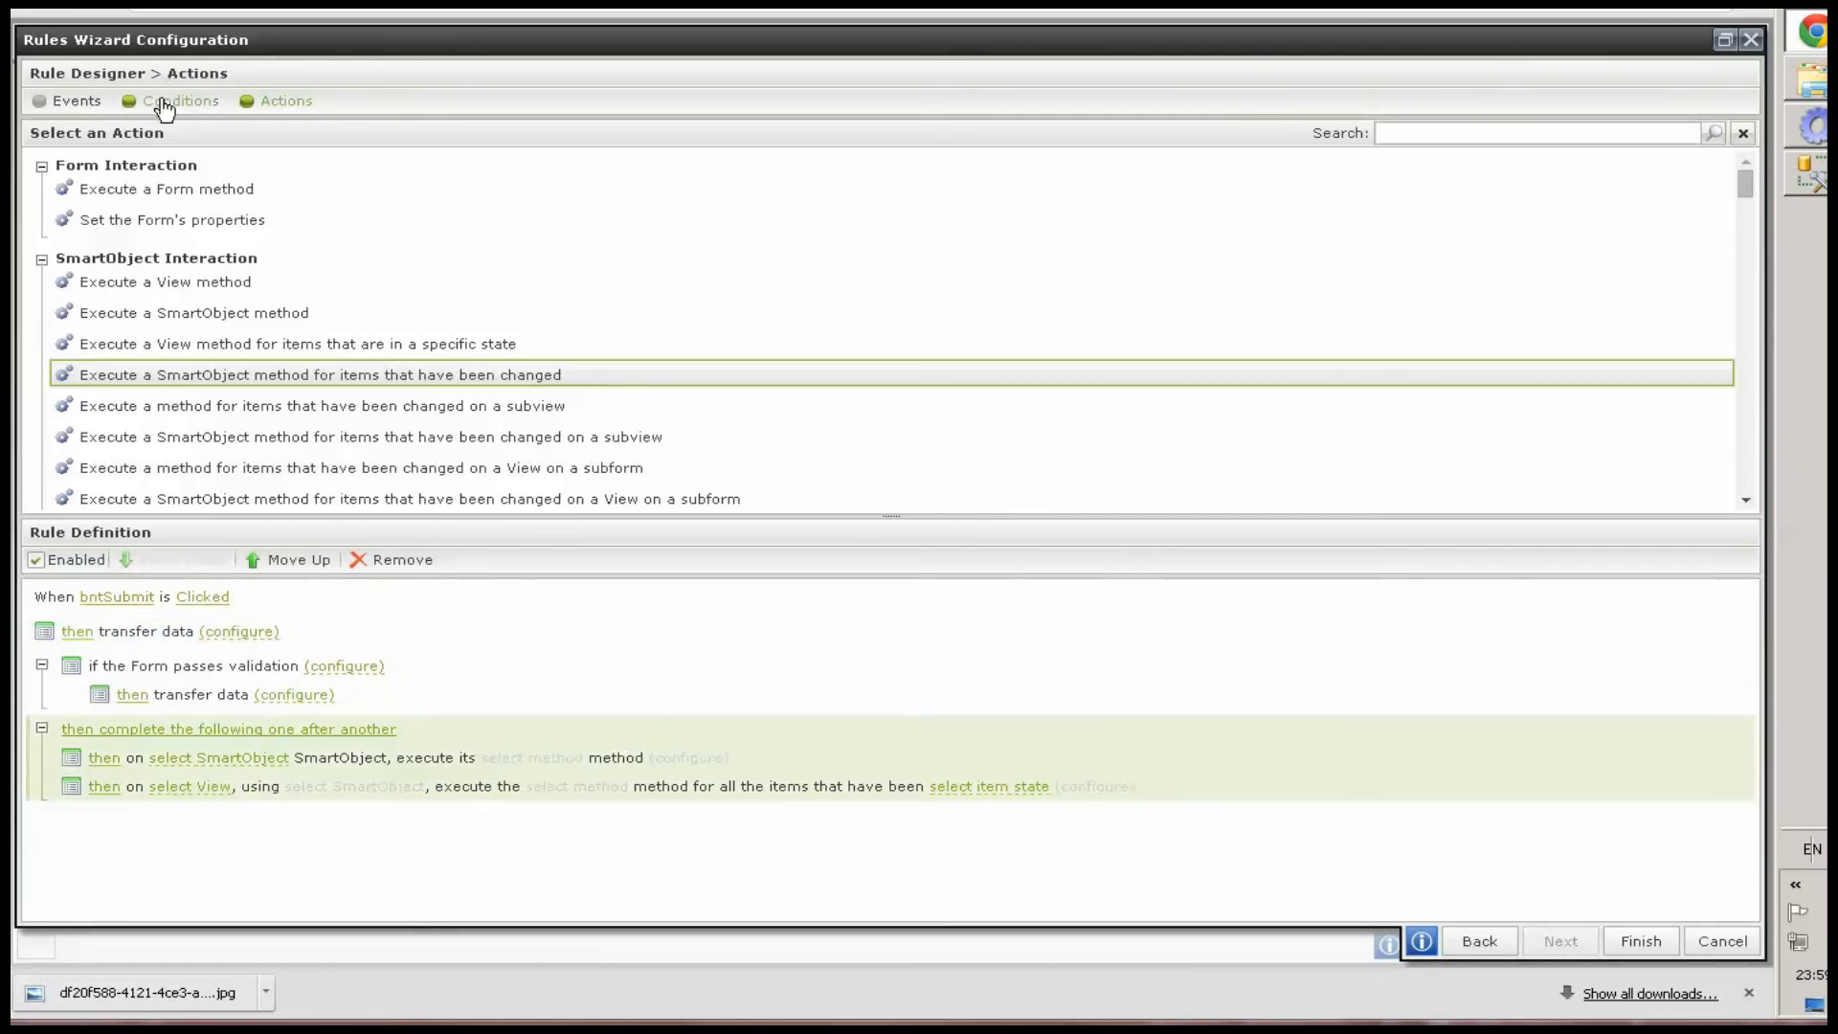
{"action": "left_click", "coordinate": [168, 101]}
{"action": "left_click_drag", "start_coordinate": [1474, 132], "coordinate": [1215, 134]}
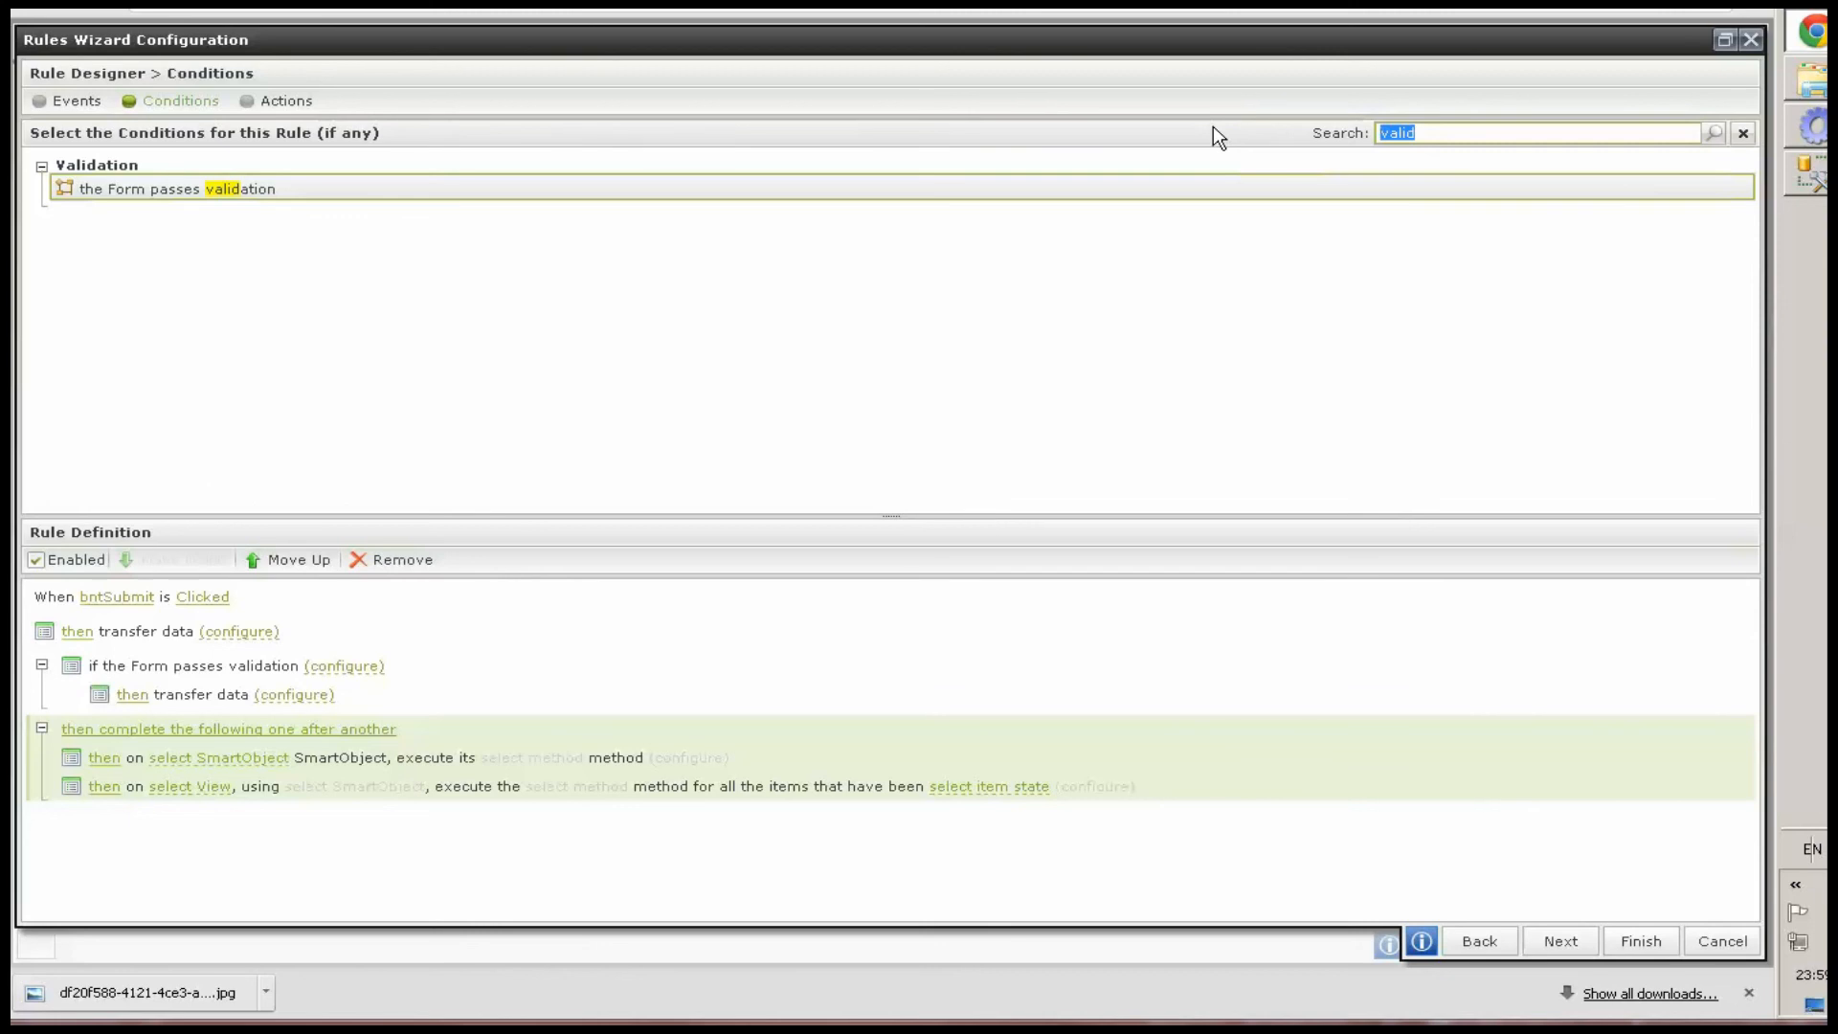
{"action": "type", "text": "adv"}
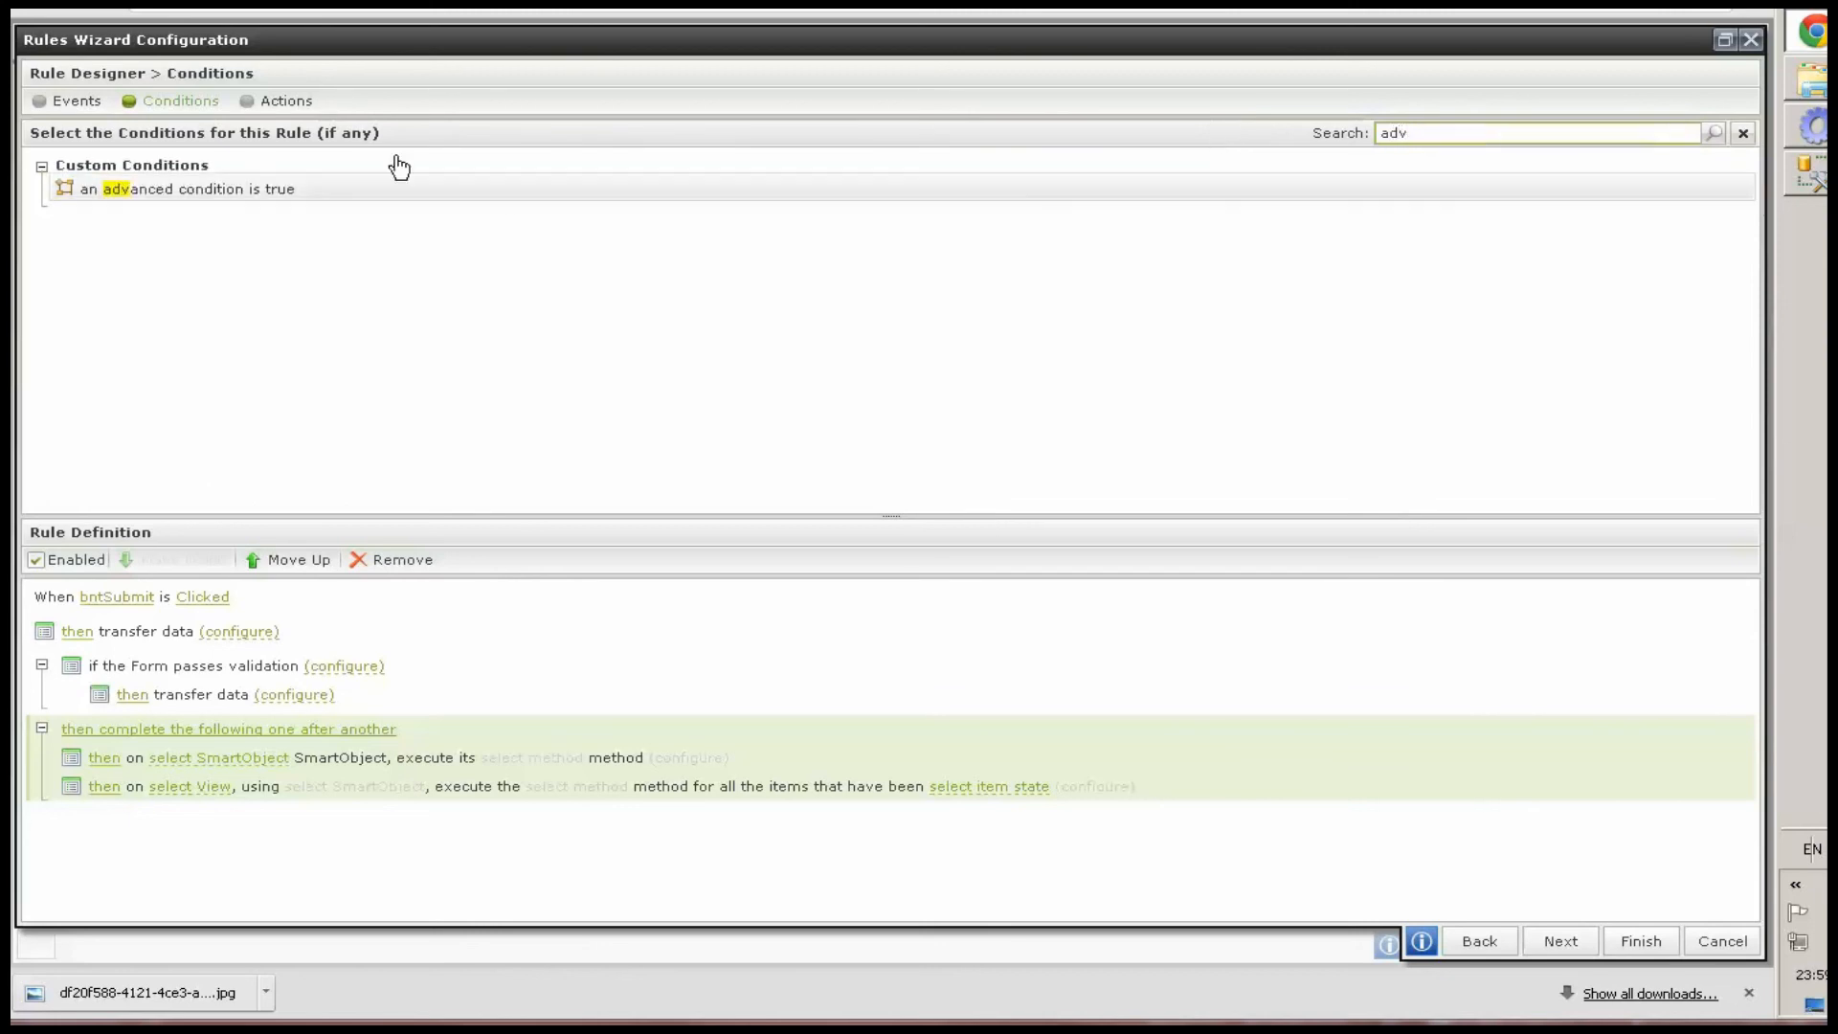
{"action": "left_click", "coordinate": [226, 195]}
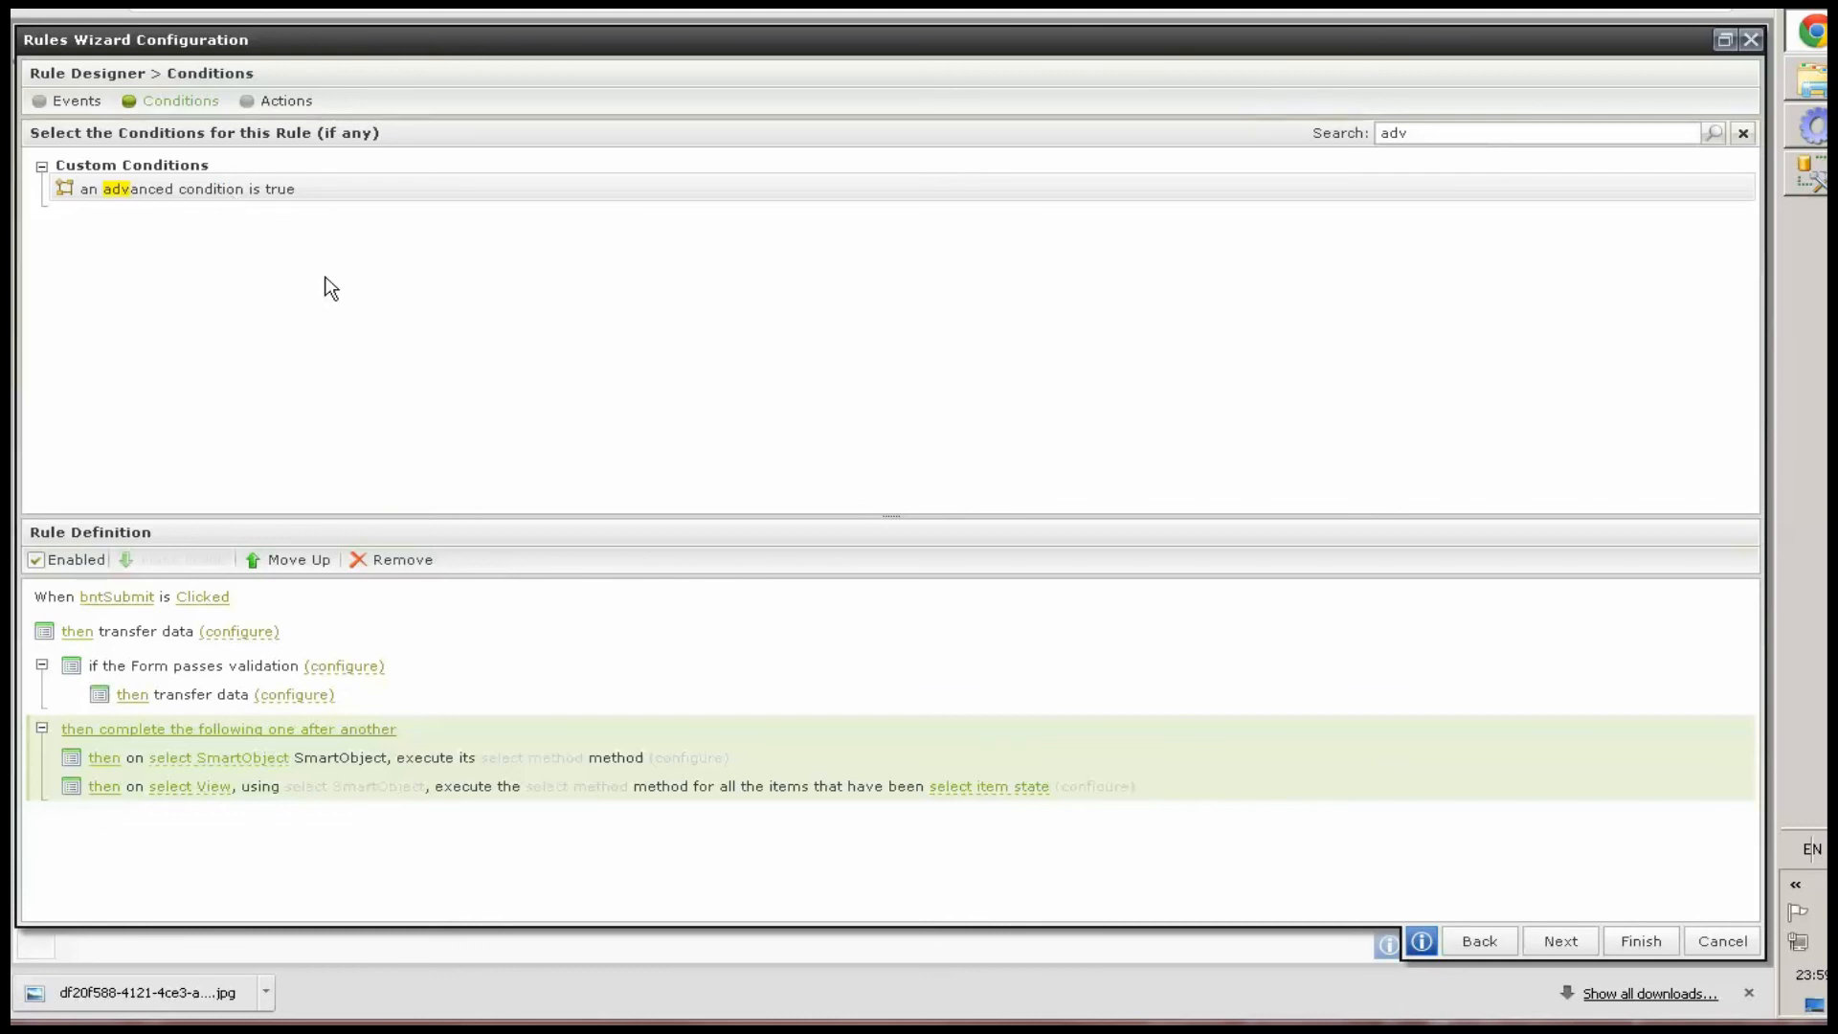
{"action": "double_click", "coordinate": [240, 193]}
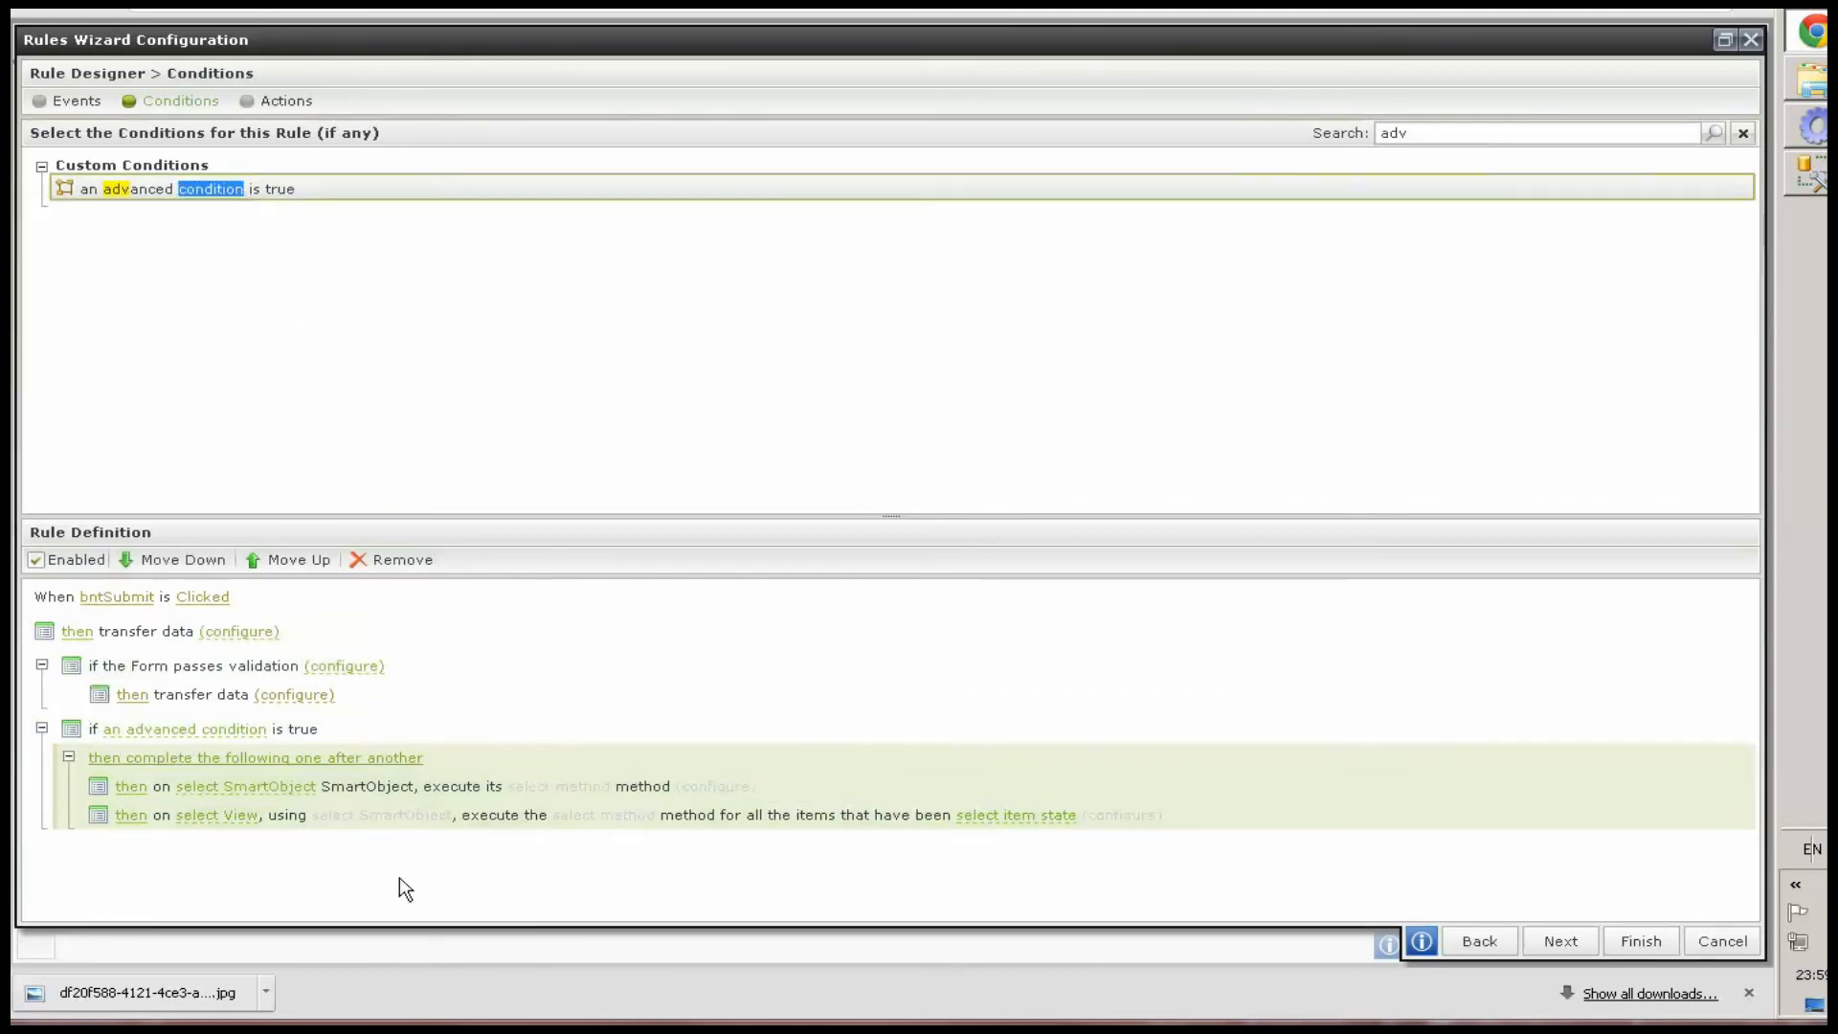
Configure the first transfer data action to set a value for the form's txtIsExecute control
{"action": "left_click", "coordinate": [241, 631]}
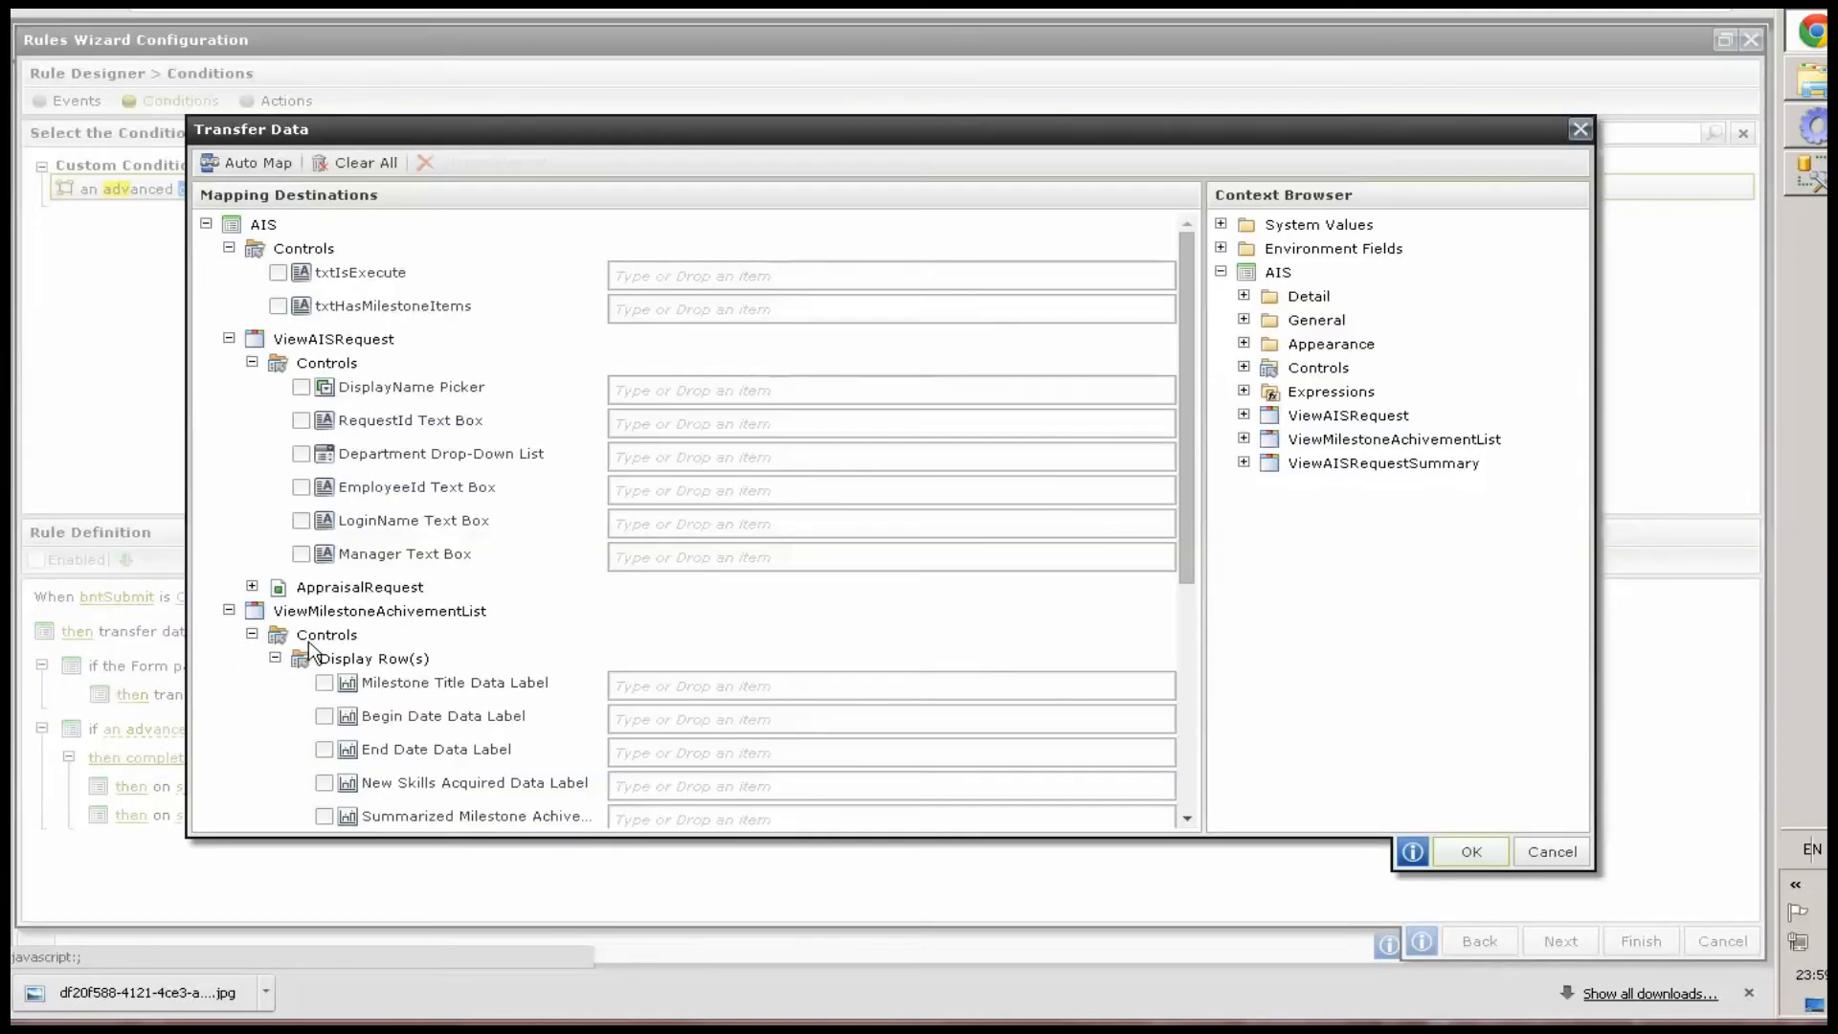
{"action": "left_click", "coordinate": [642, 274]}
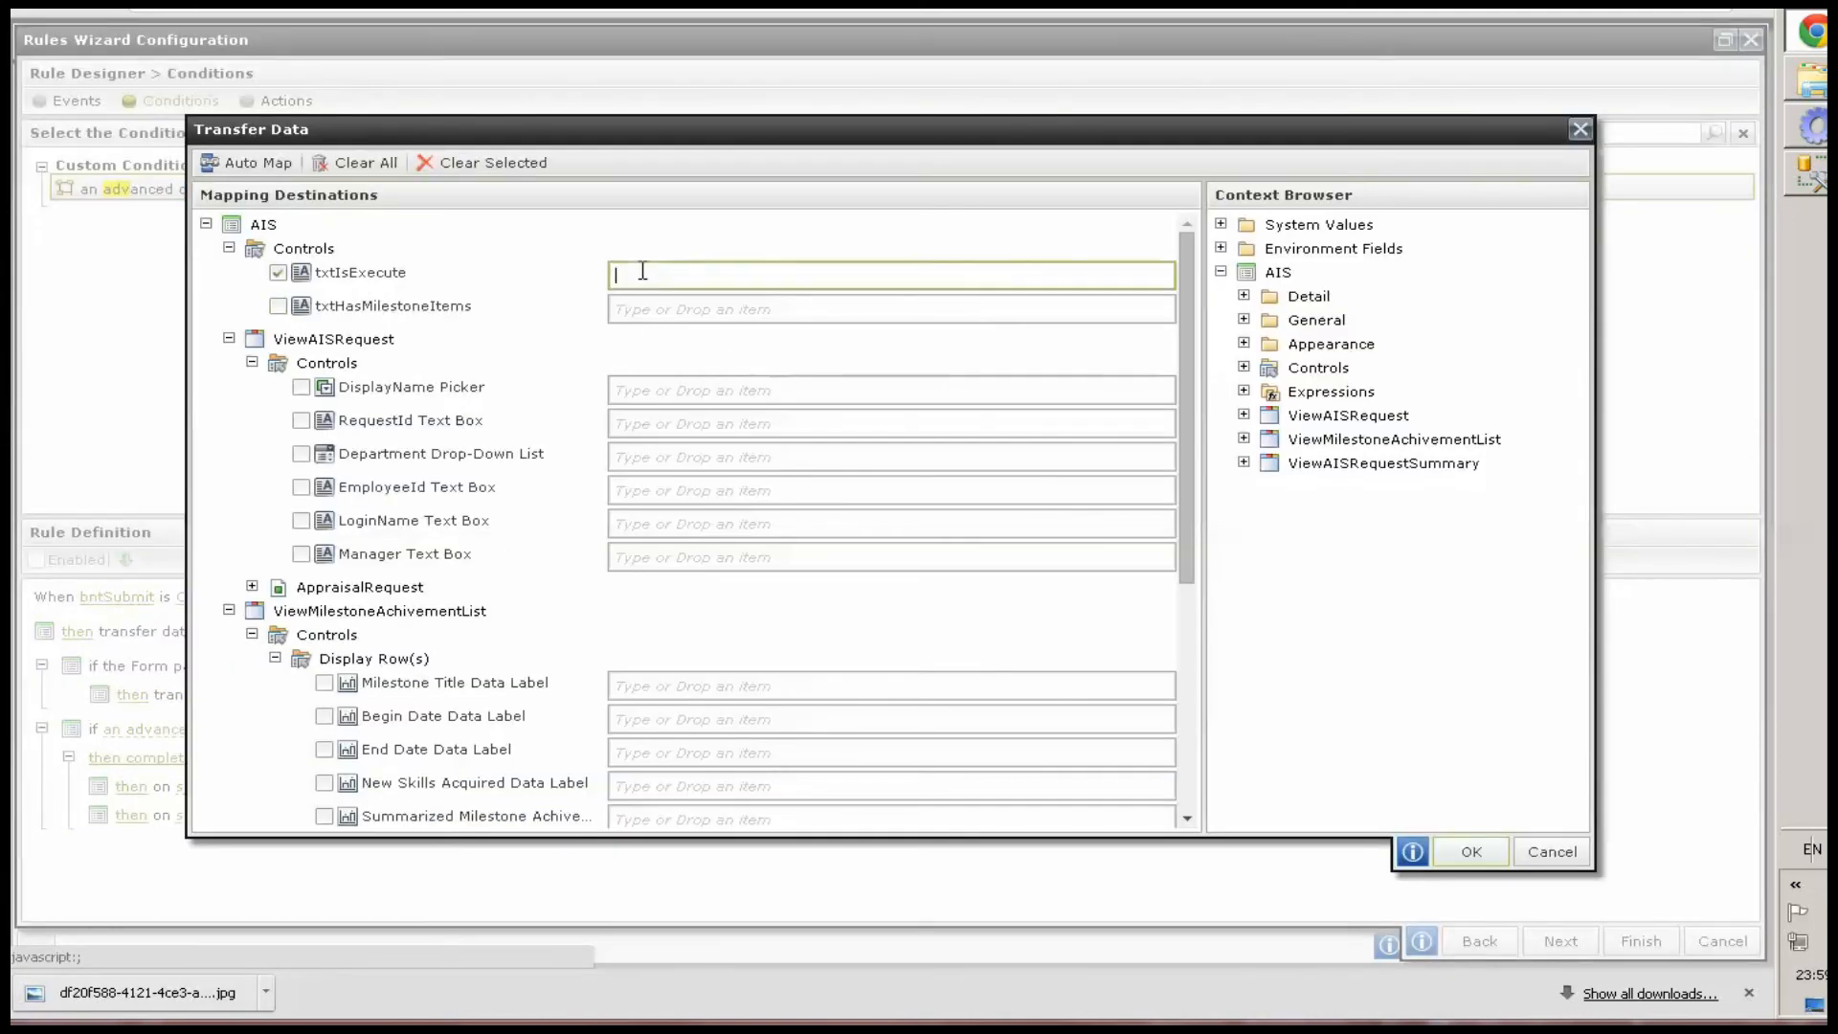
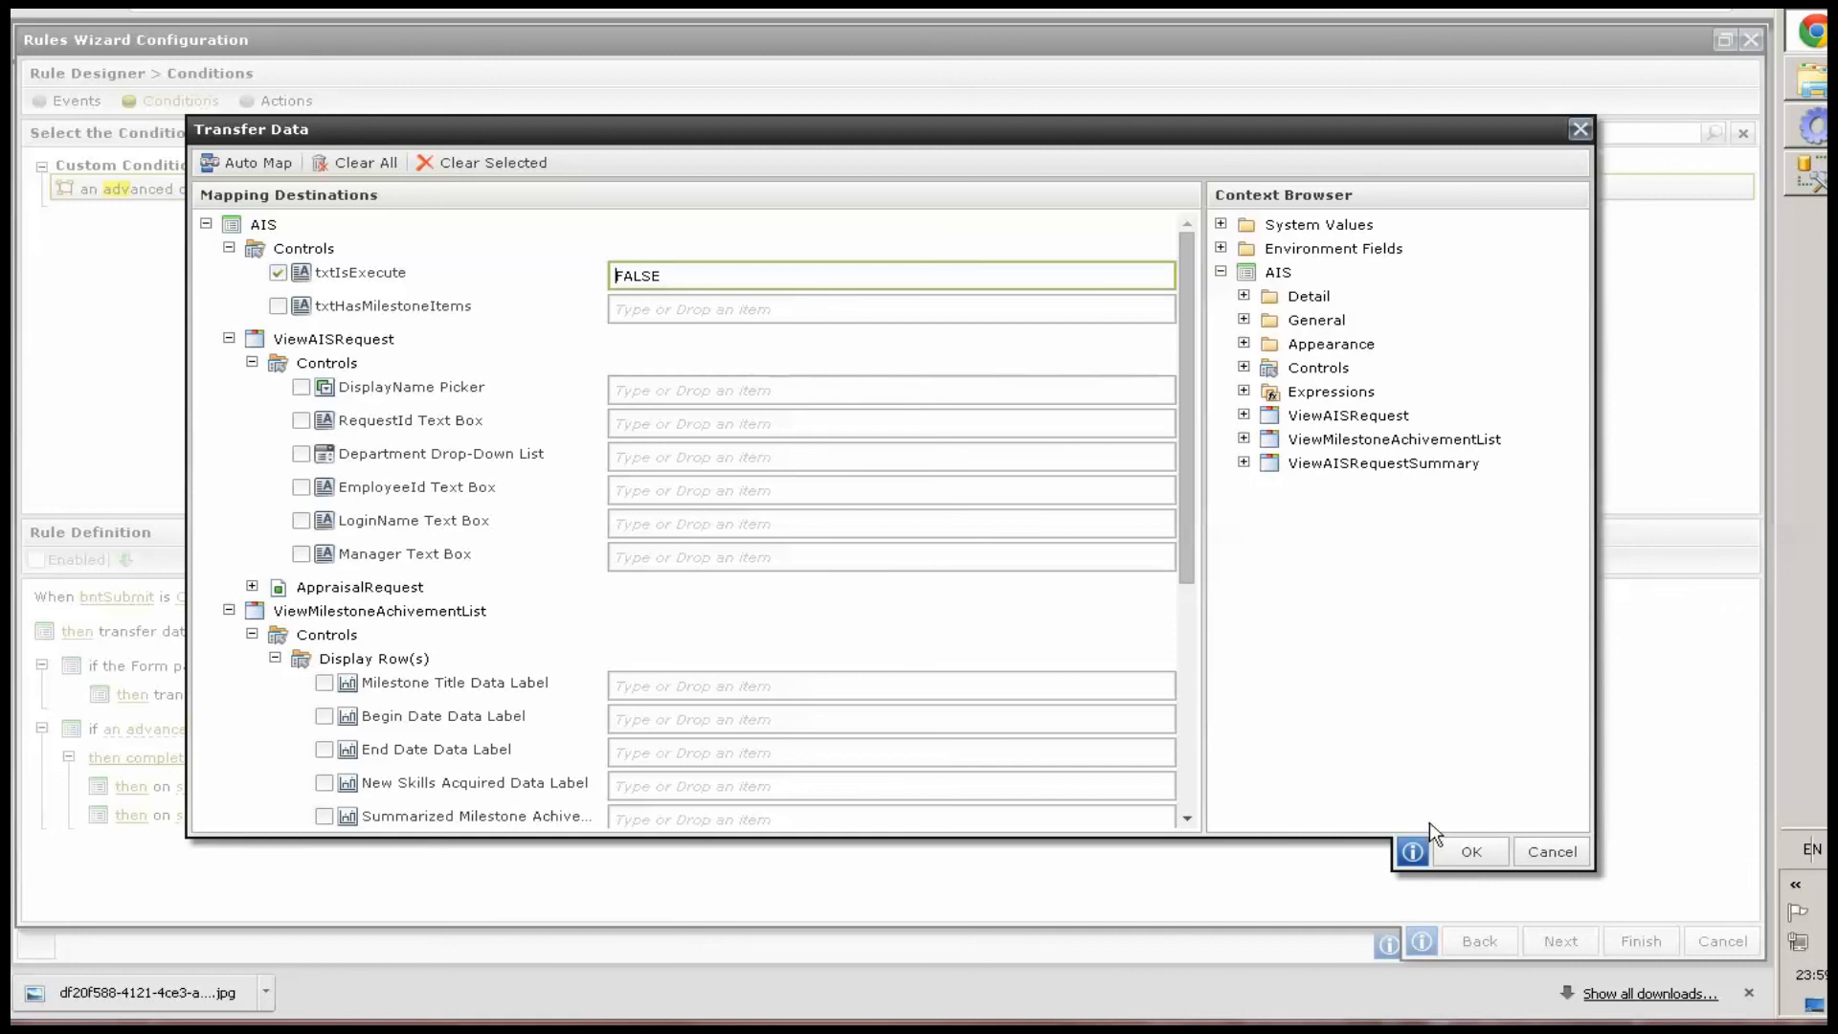
Configure the second transfer data action to set txtIsExecute to TRUE
{"action": "left_click", "coordinate": [1469, 851]}
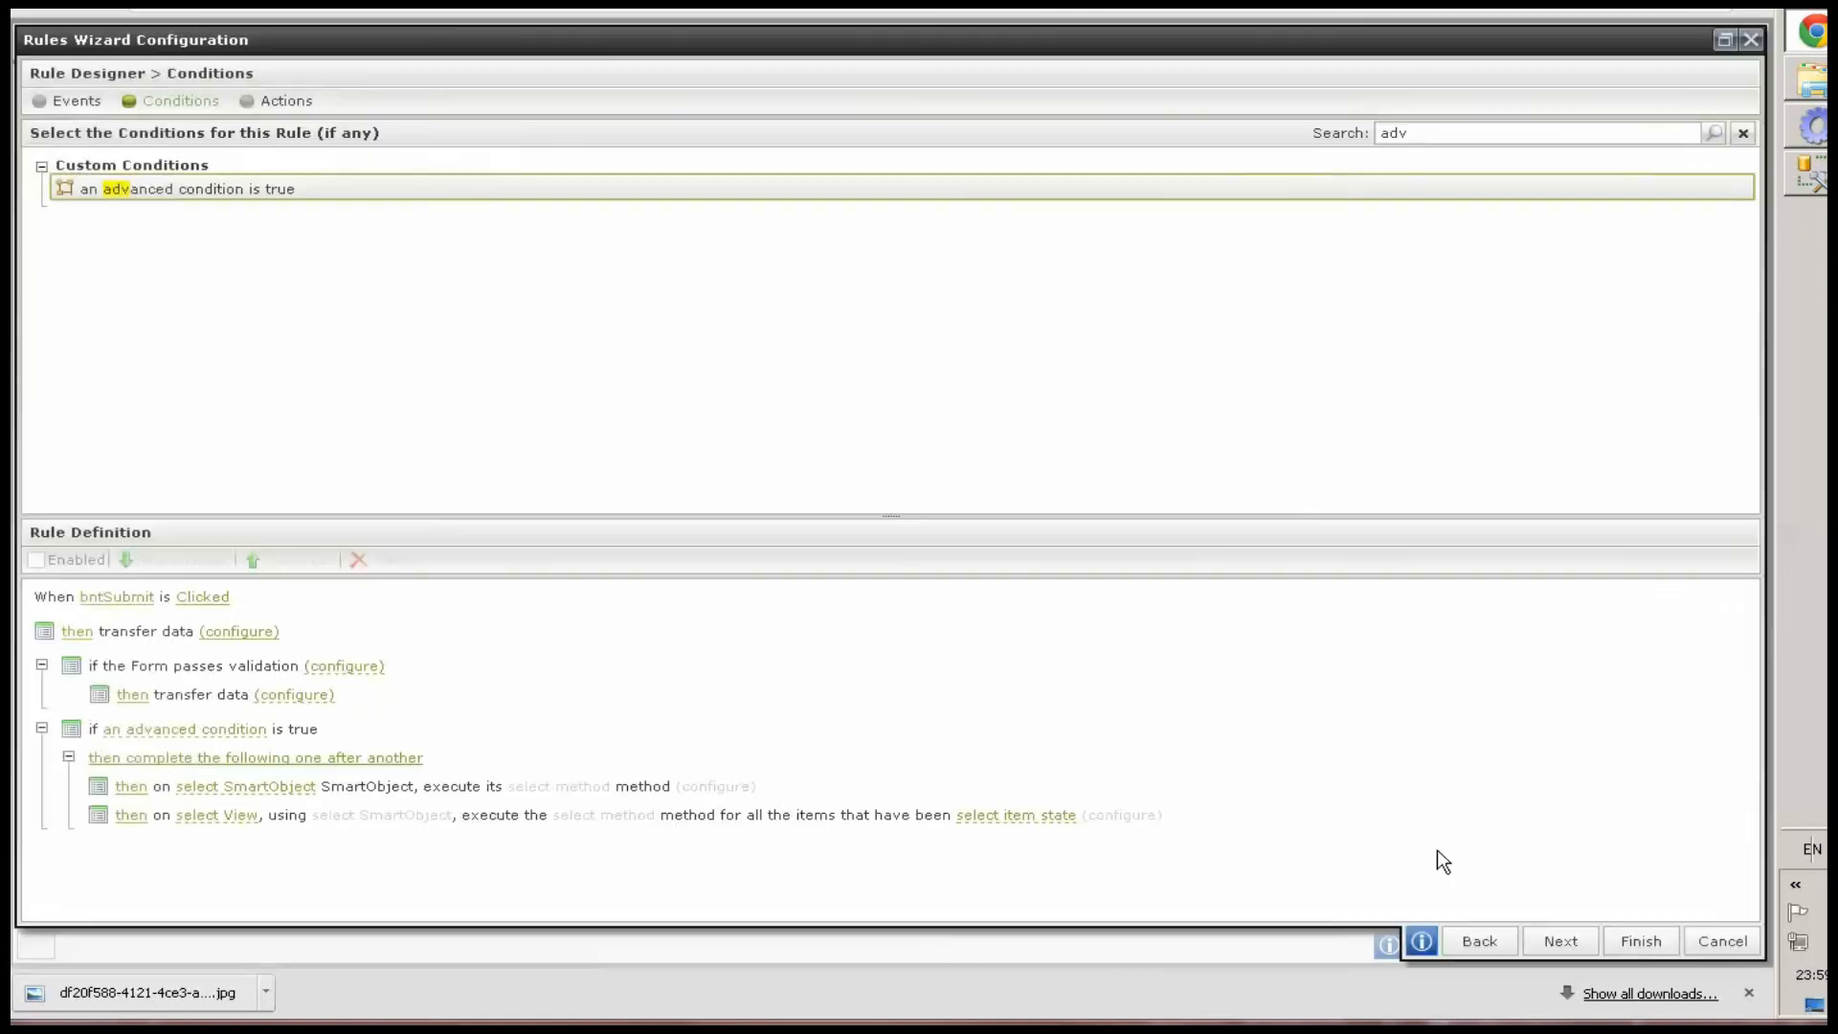
{"action": "left_click", "coordinate": [278, 697]}
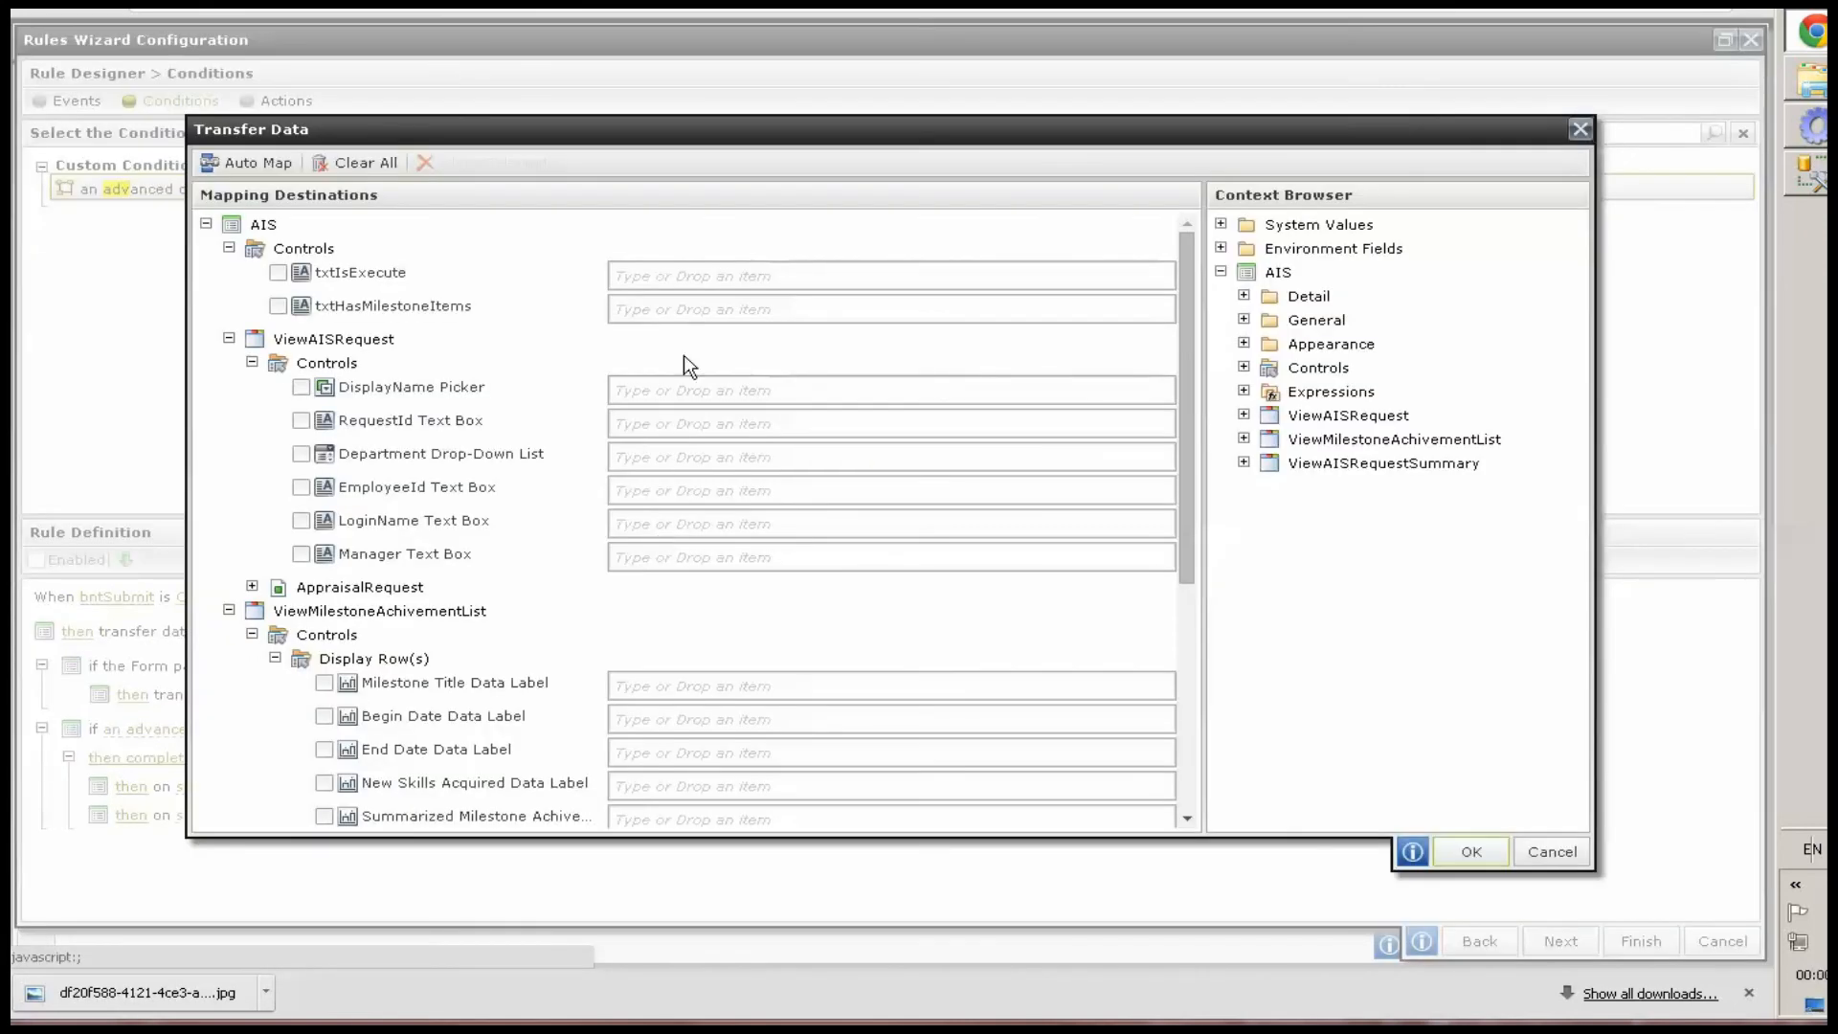
{"action": "left_click", "coordinate": [685, 275]}
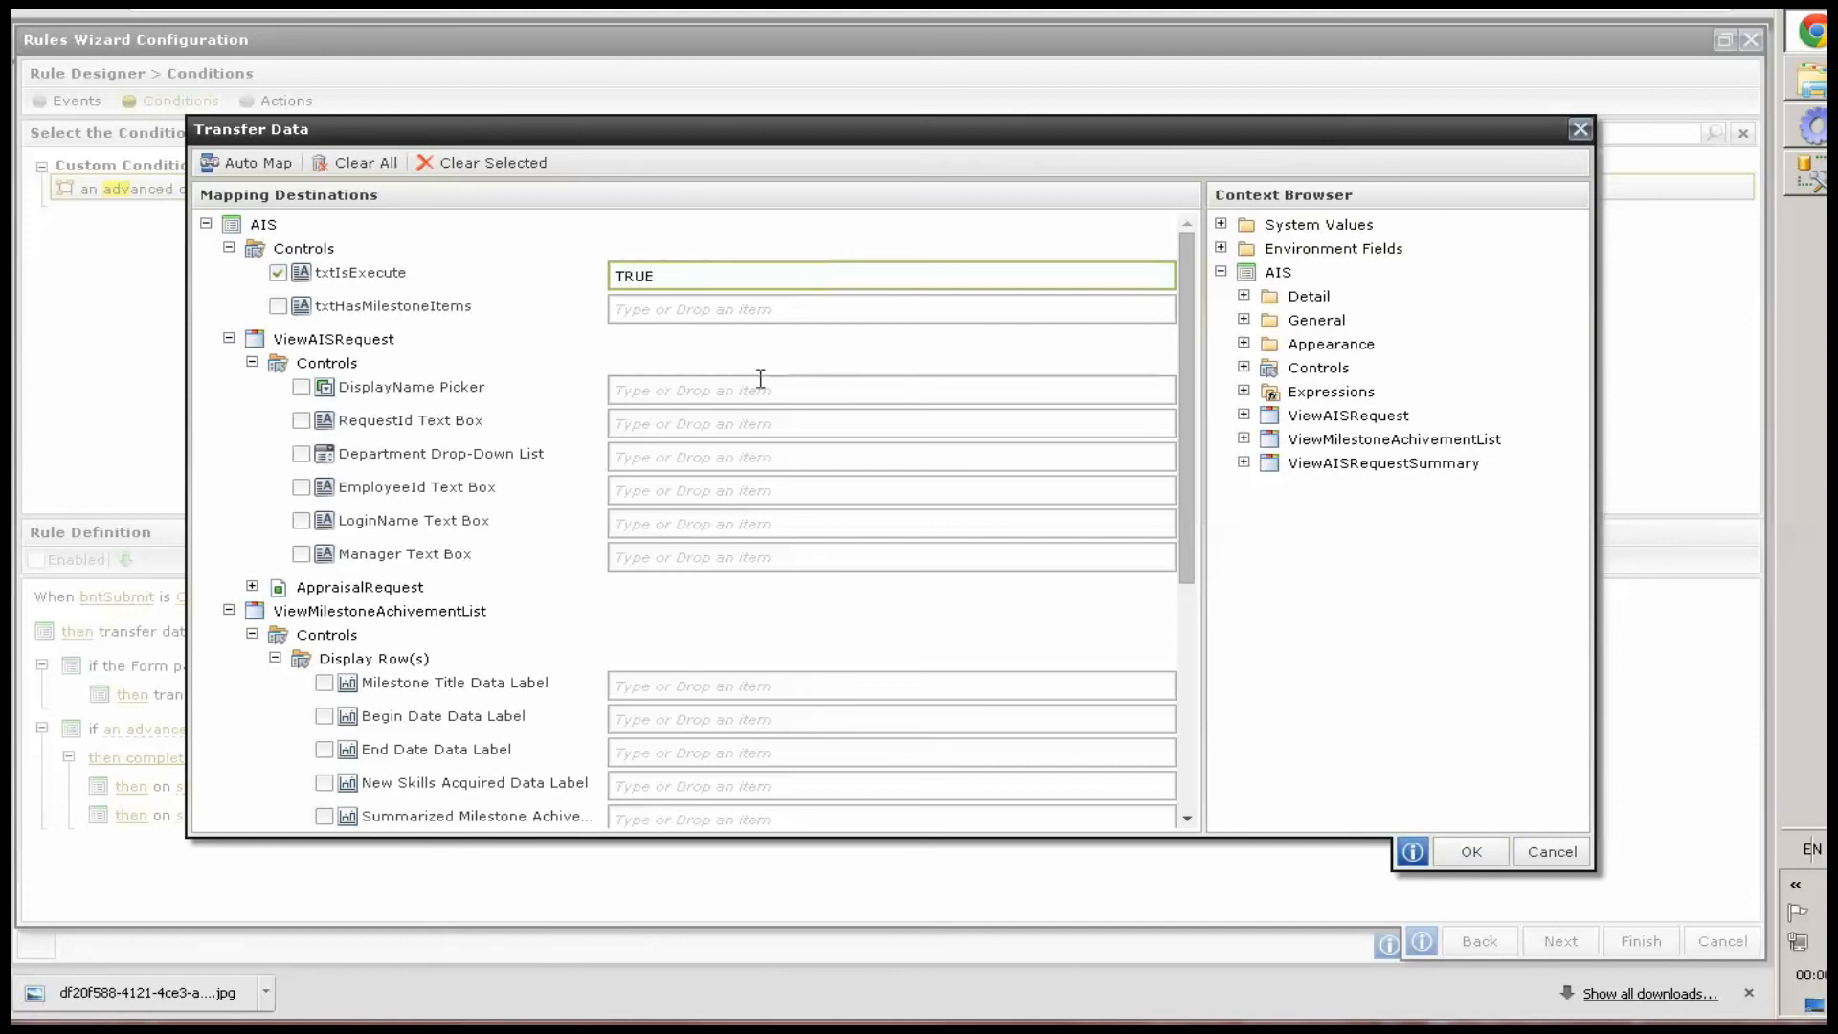
{"action": "left_click", "coordinate": [1471, 851]}
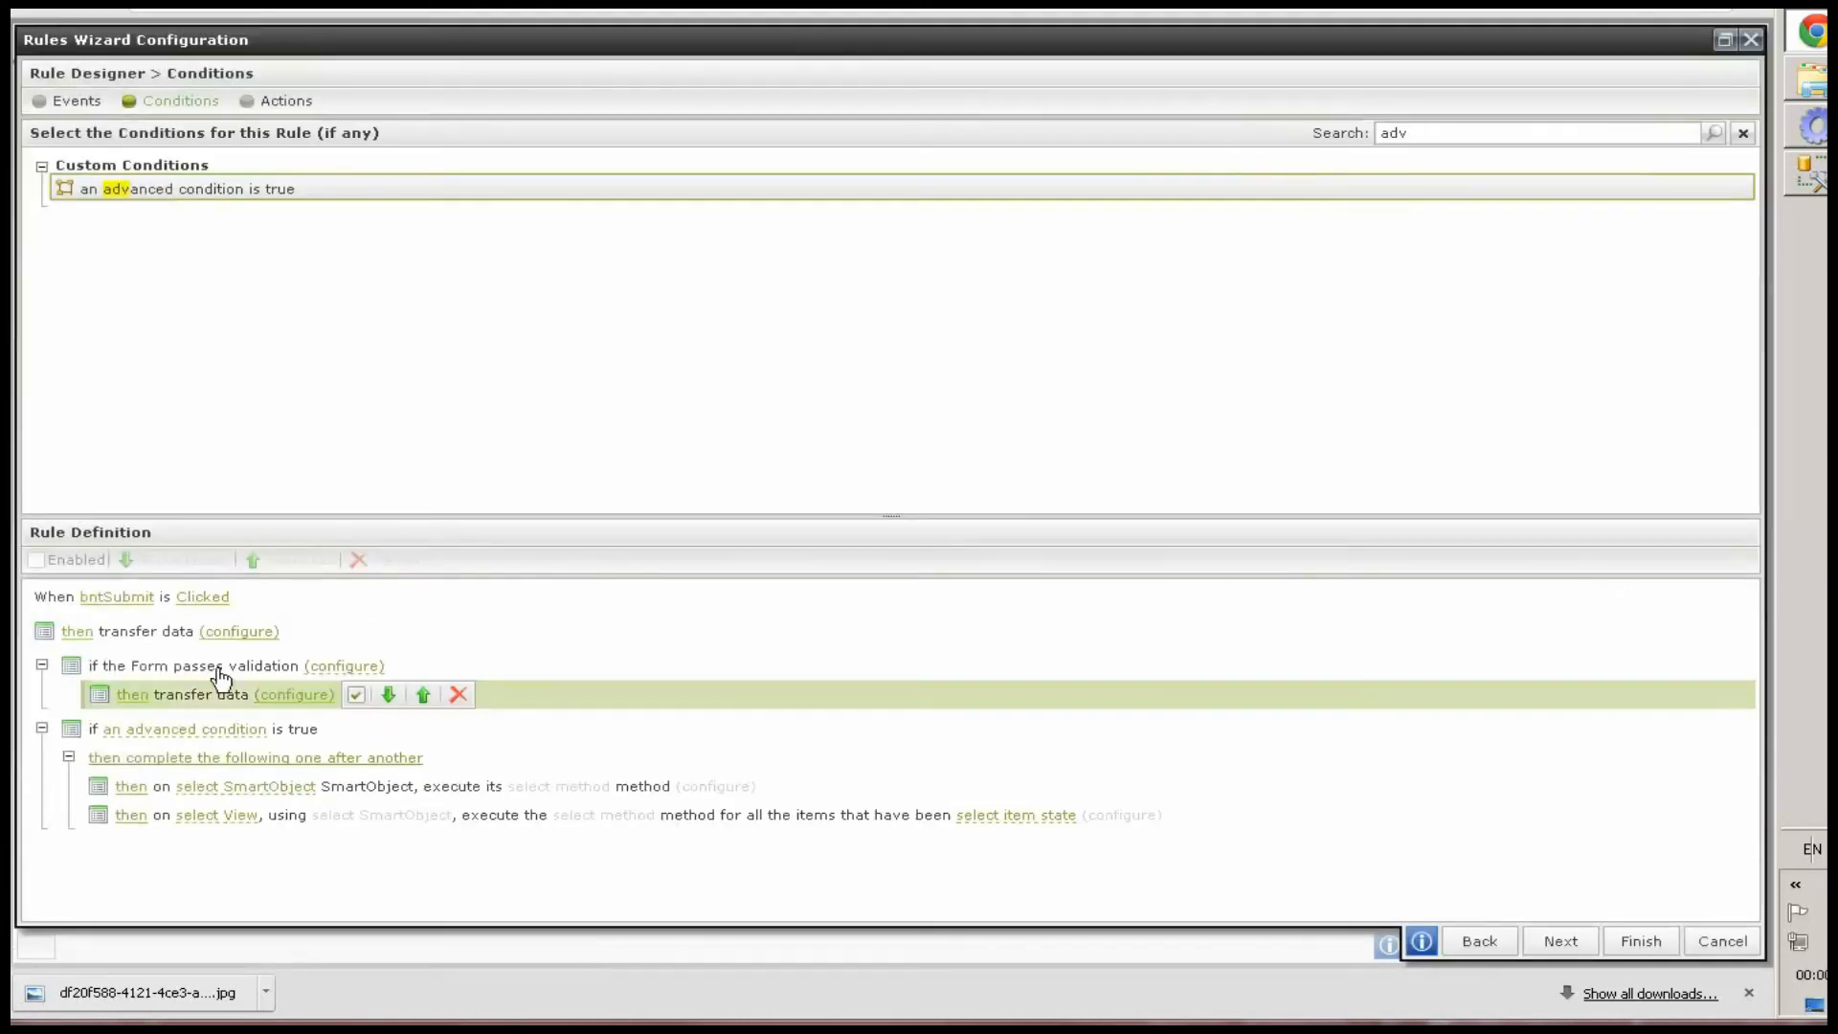
Mark DisplayName Picker, Department Drop-Down List, EmployeeId, LoginName, Manager and the summary view's Comments Text Box as required for form validation
{"action": "left_click", "coordinate": [323, 670]}
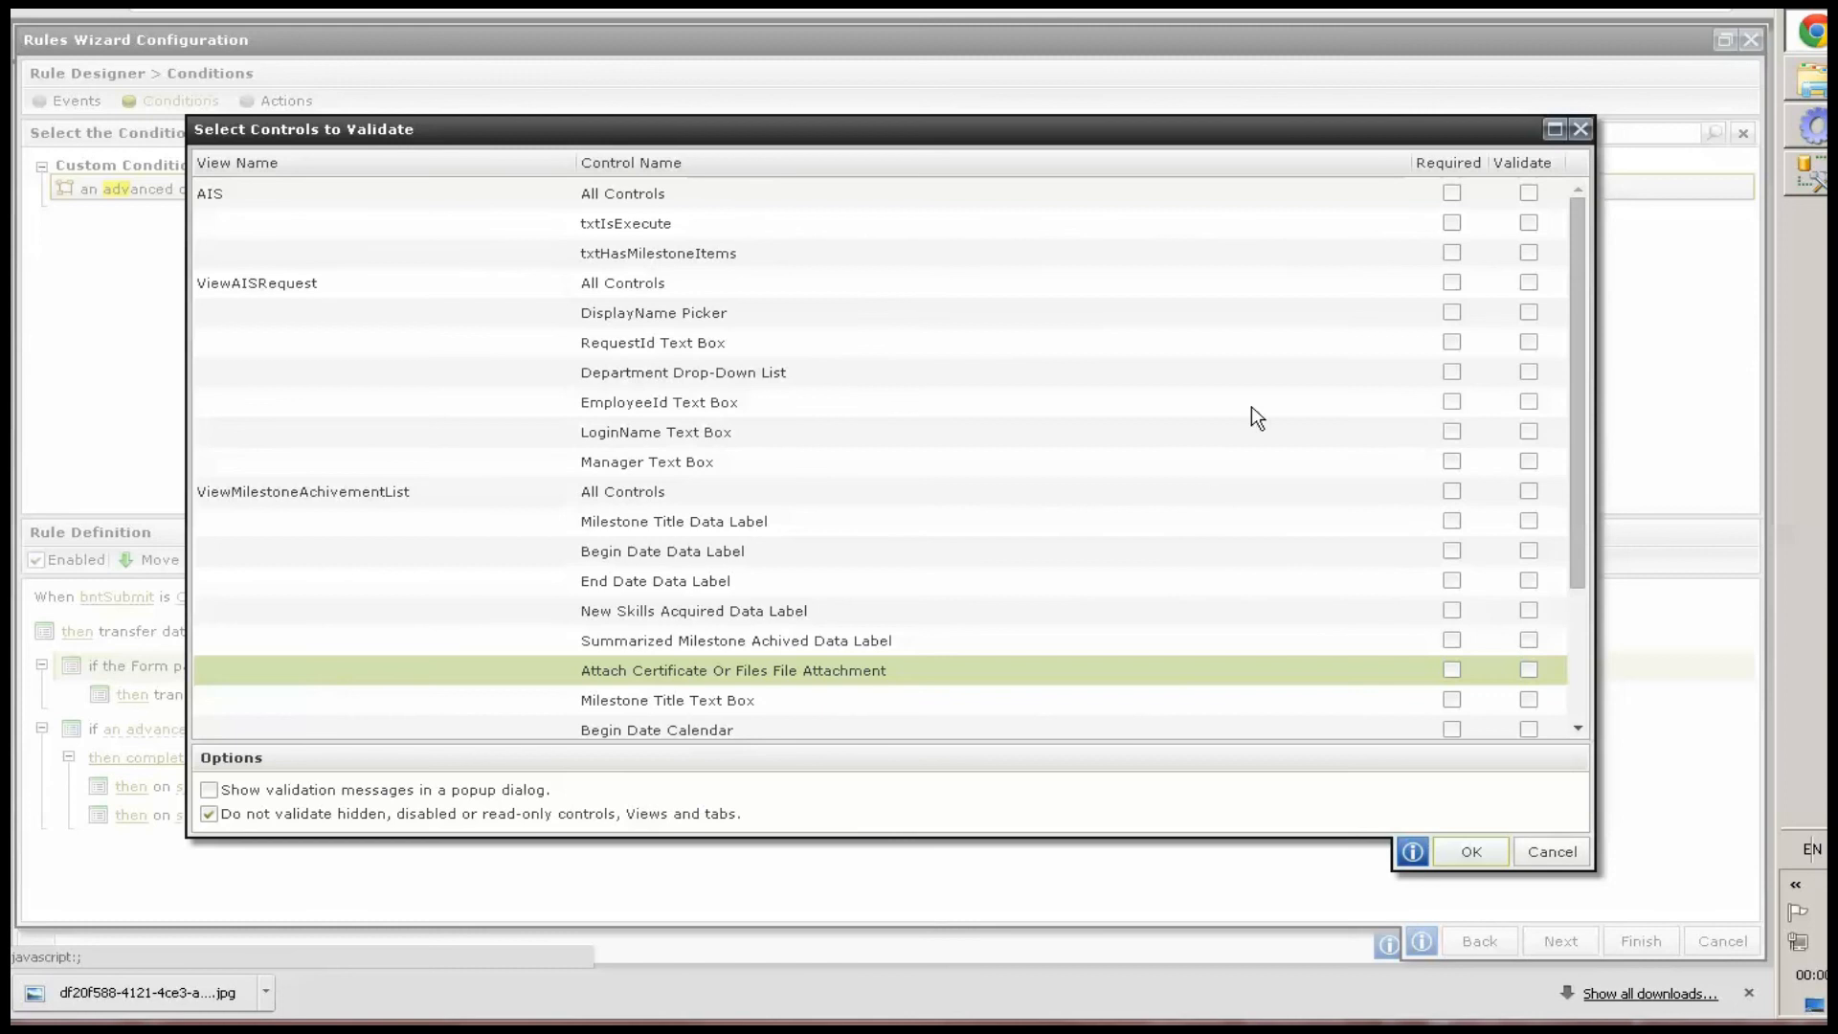
{"action": "left_click", "coordinate": [1452, 314]}
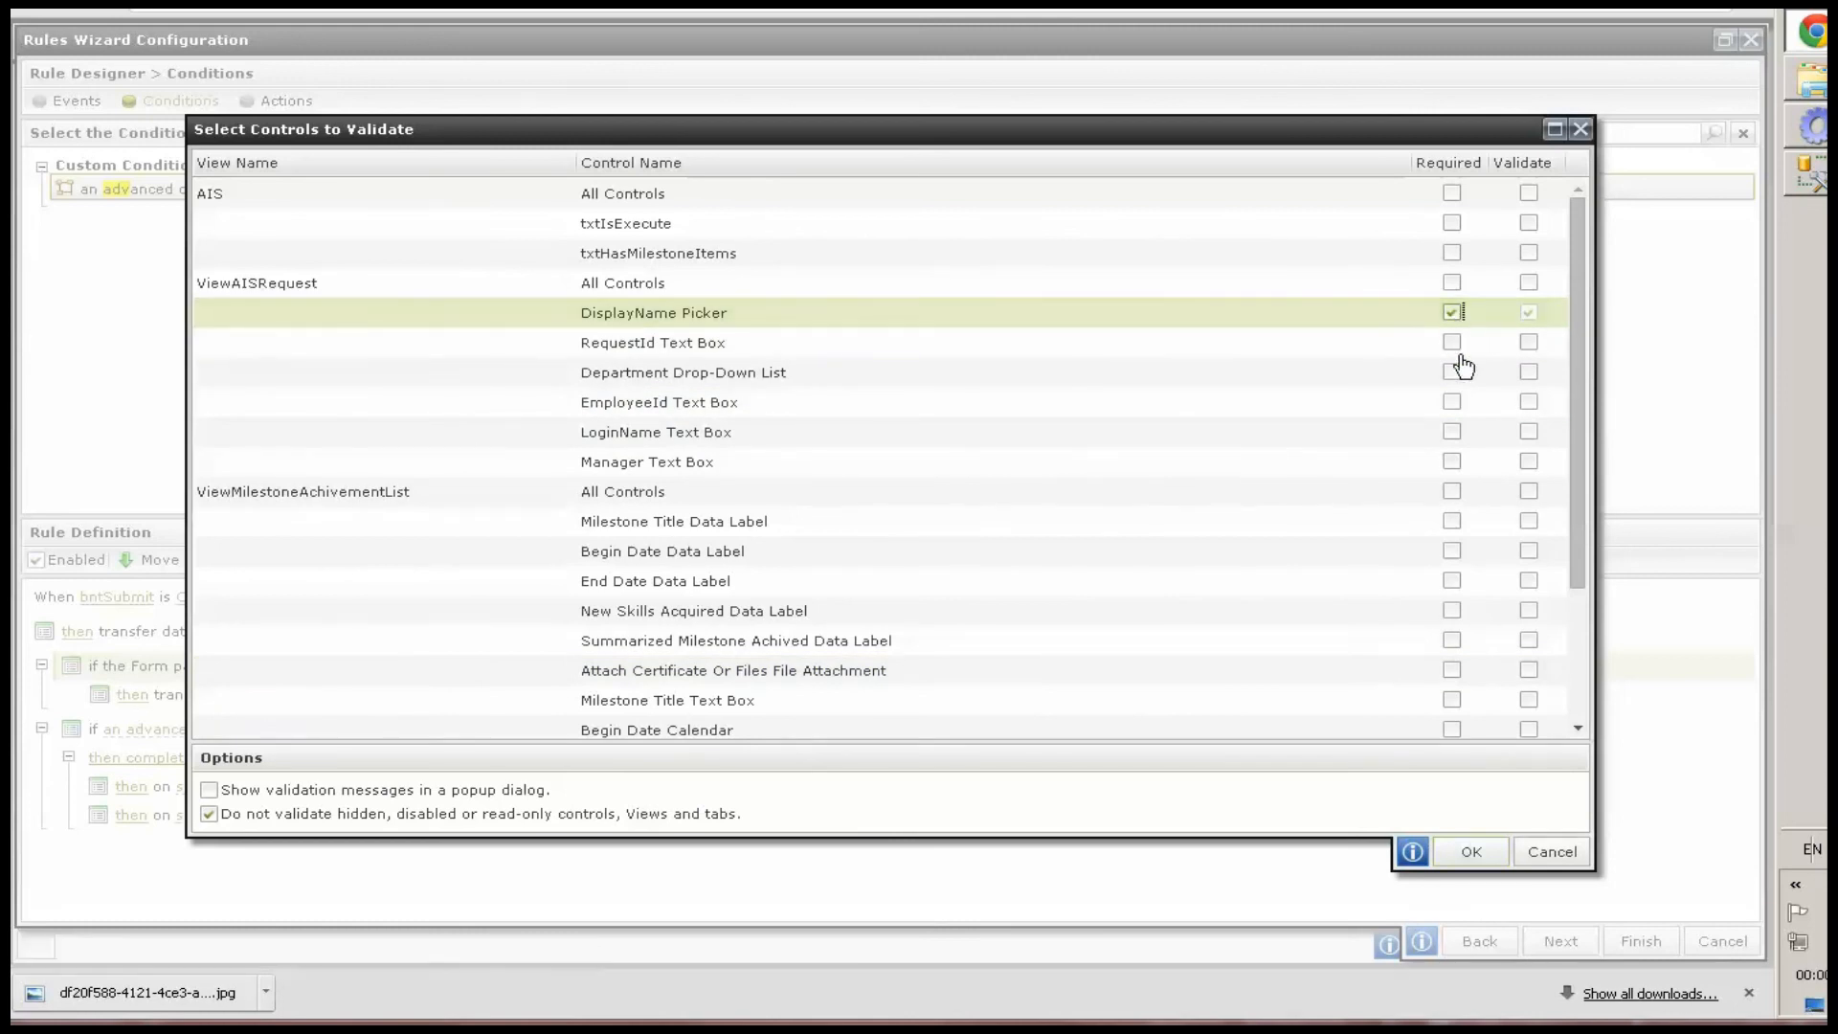
{"action": "left_click", "coordinate": [1452, 374]}
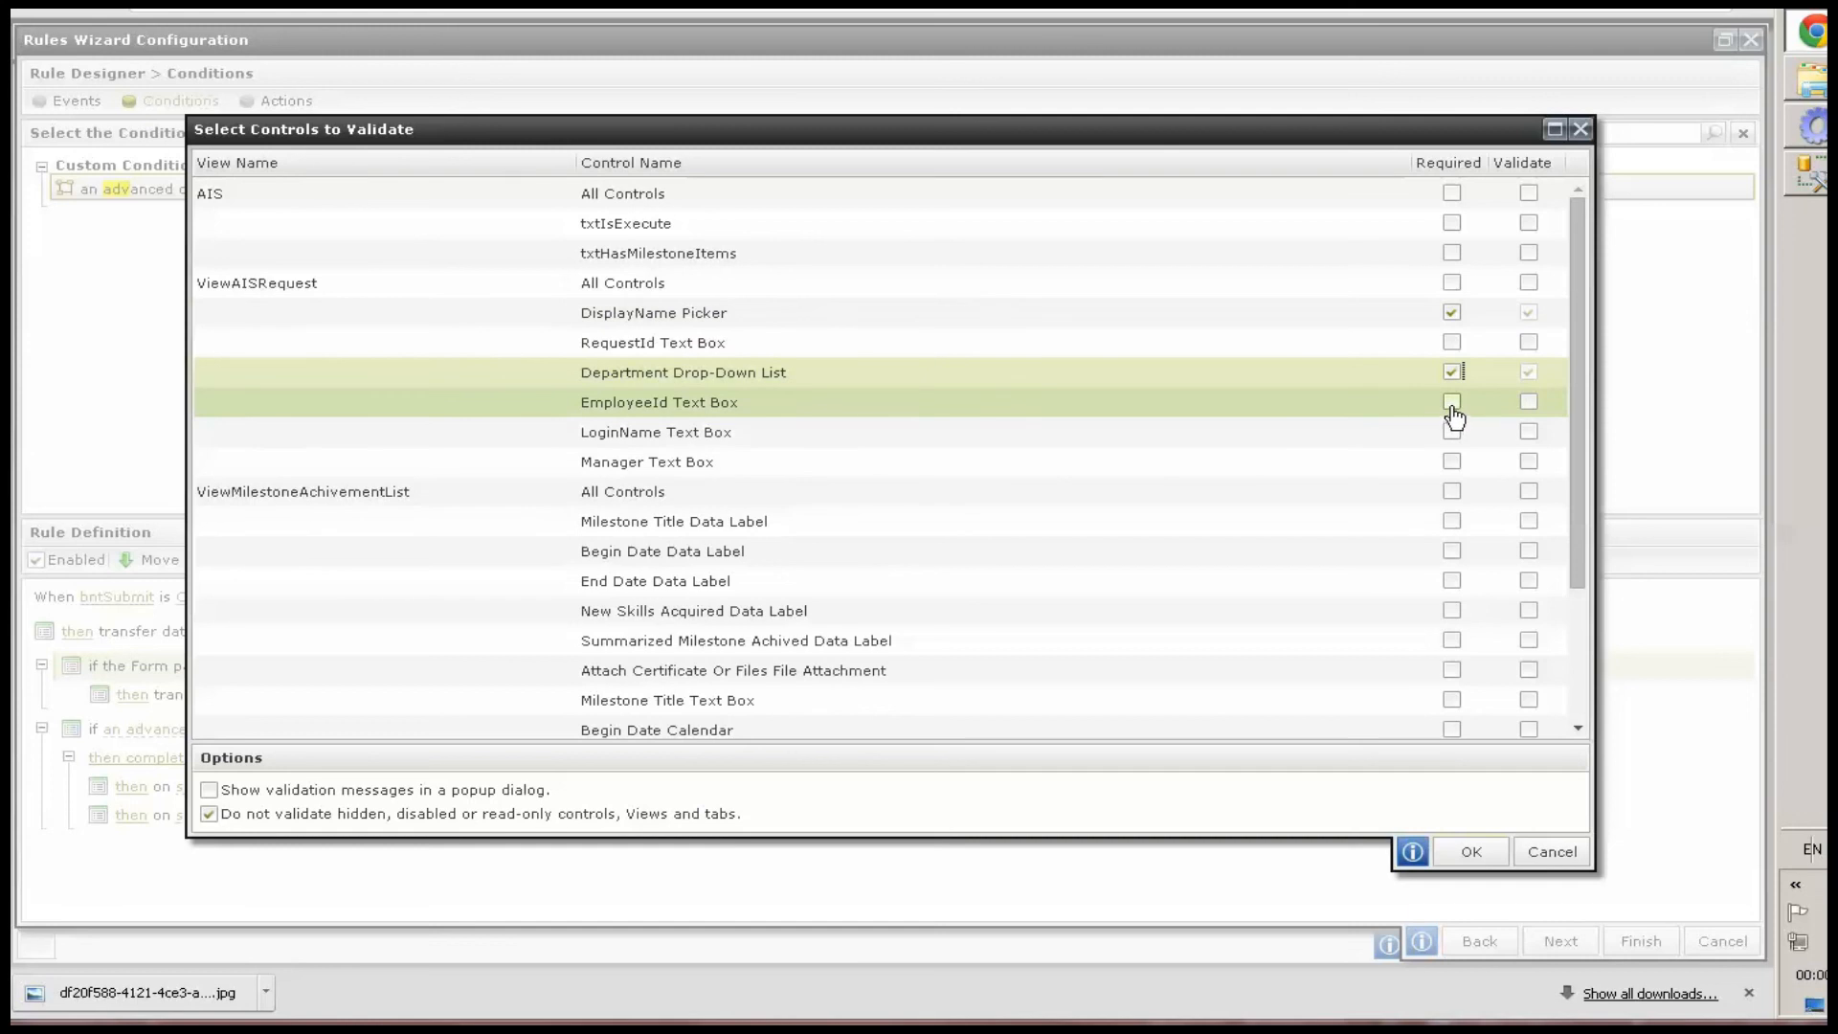
{"action": "left_click", "coordinate": [1451, 403]}
{"action": "left_click", "coordinate": [1453, 435]}
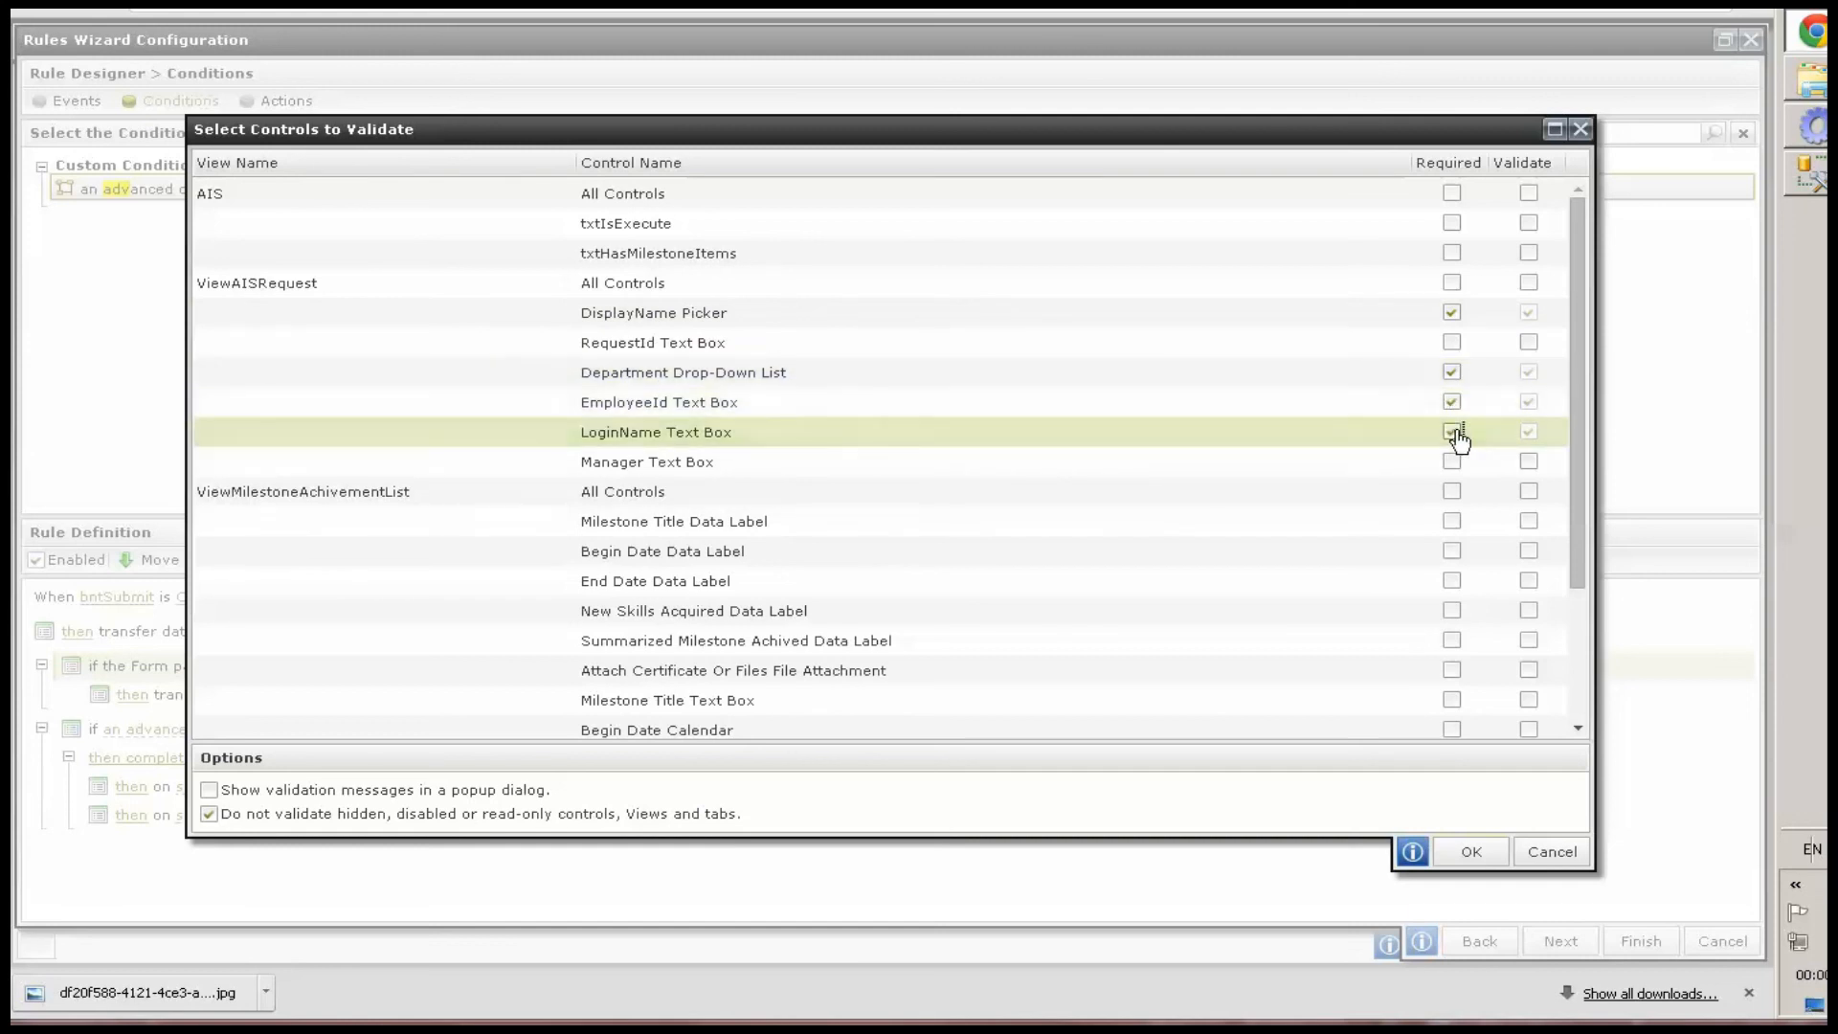
{"action": "left_click", "coordinate": [1454, 464]}
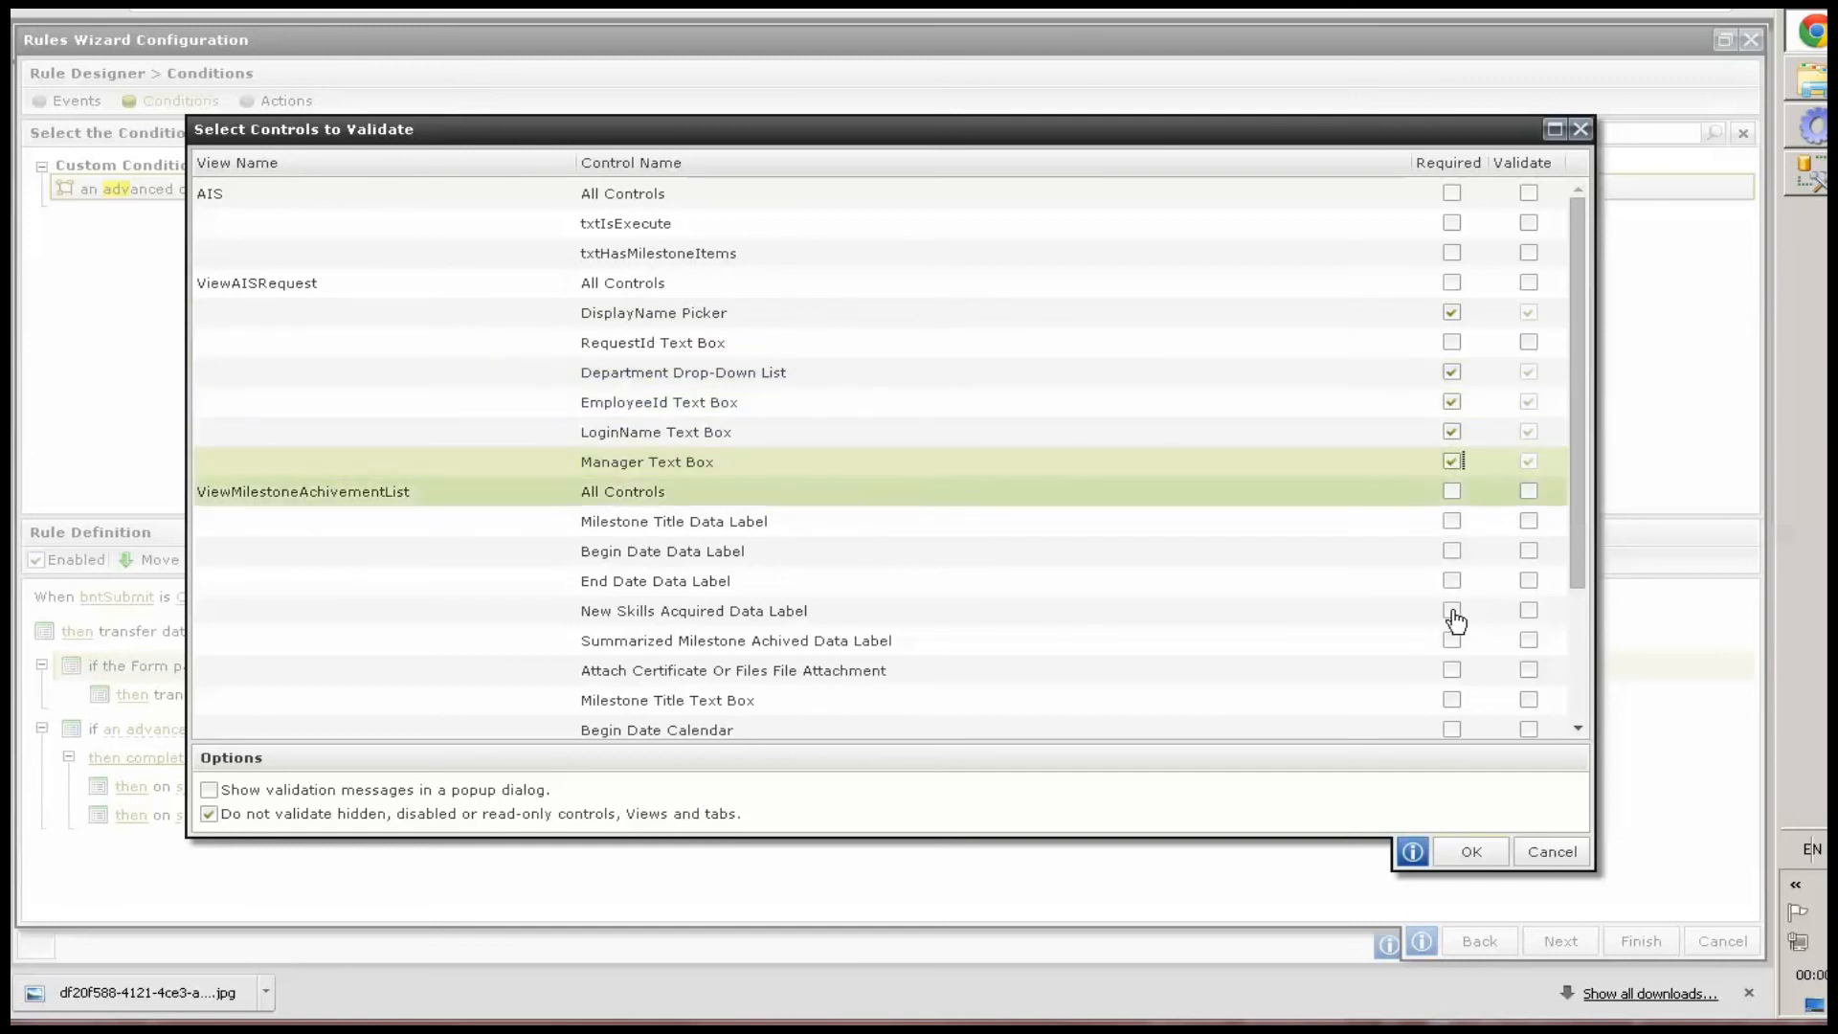
{"action": "scroll", "coordinate": [1454, 651], "scroll_direction": "down", "scroll_amount": 2}
{"action": "left_click", "coordinate": [1453, 691]}
{"action": "left_click", "coordinate": [1454, 722]}
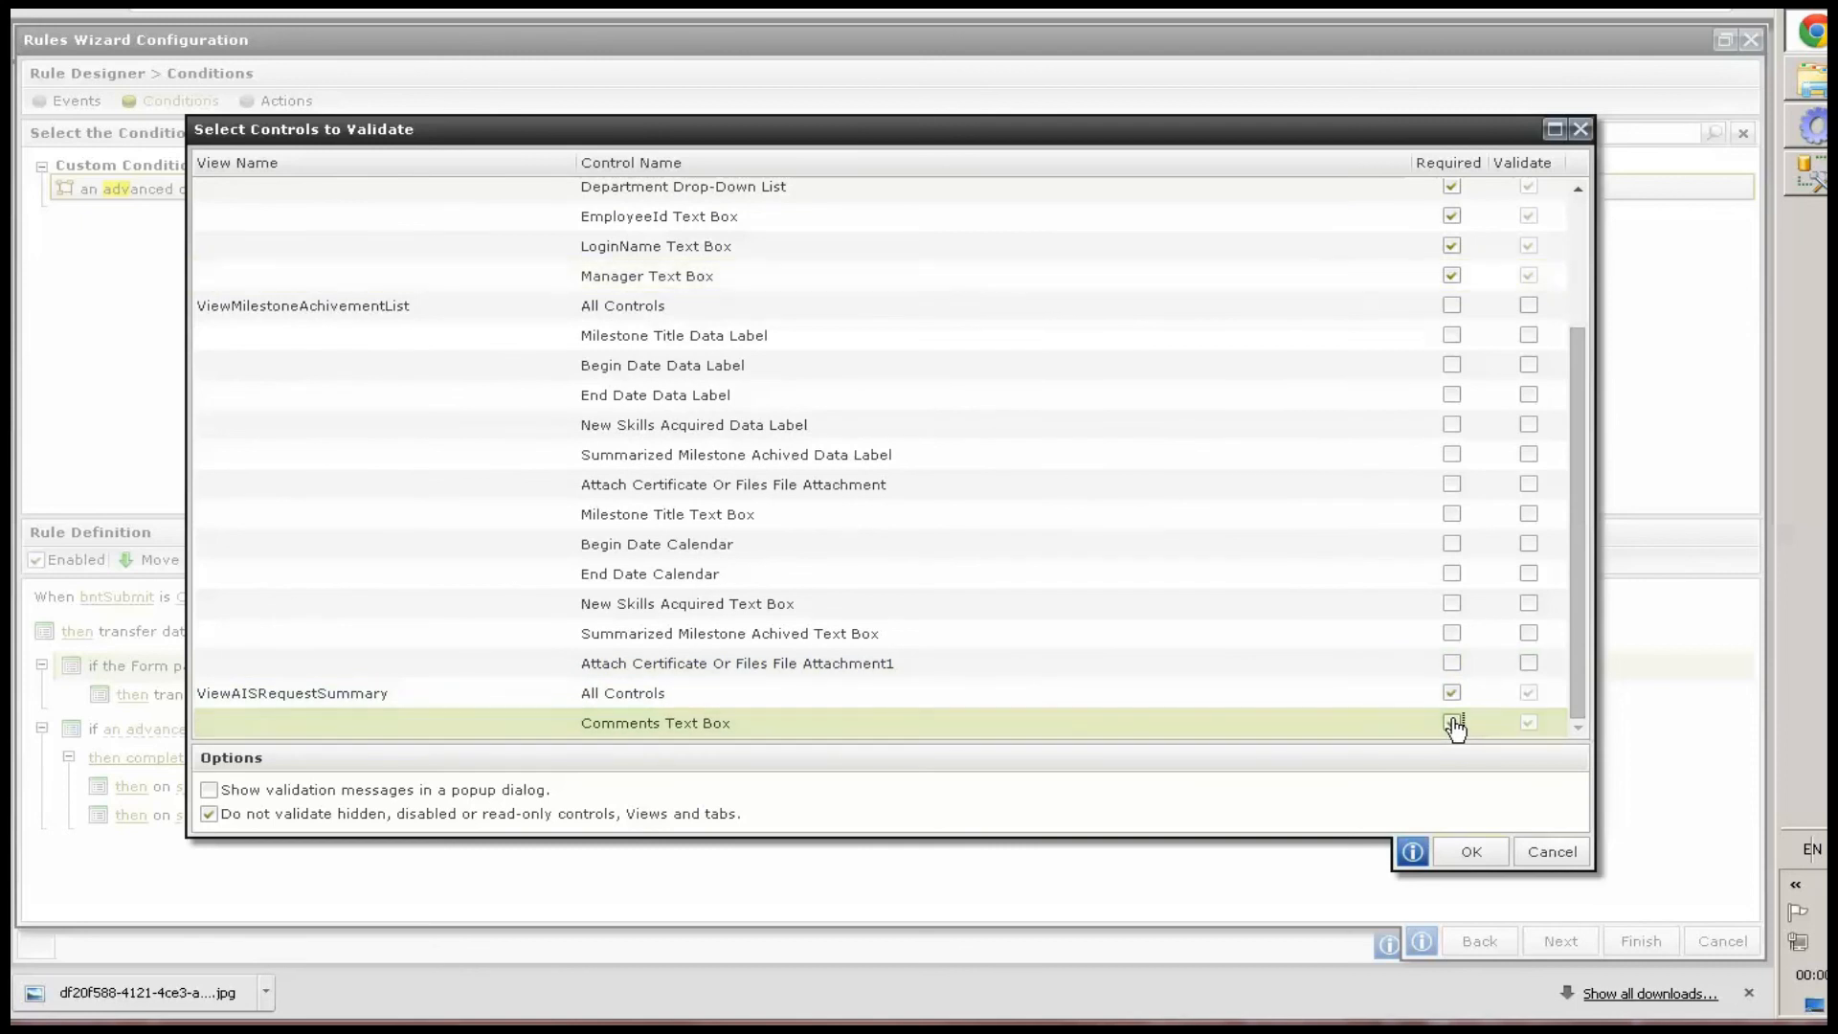
{"action": "scroll", "coordinate": [1445, 574], "scroll_direction": "up", "scroll_amount": 2}
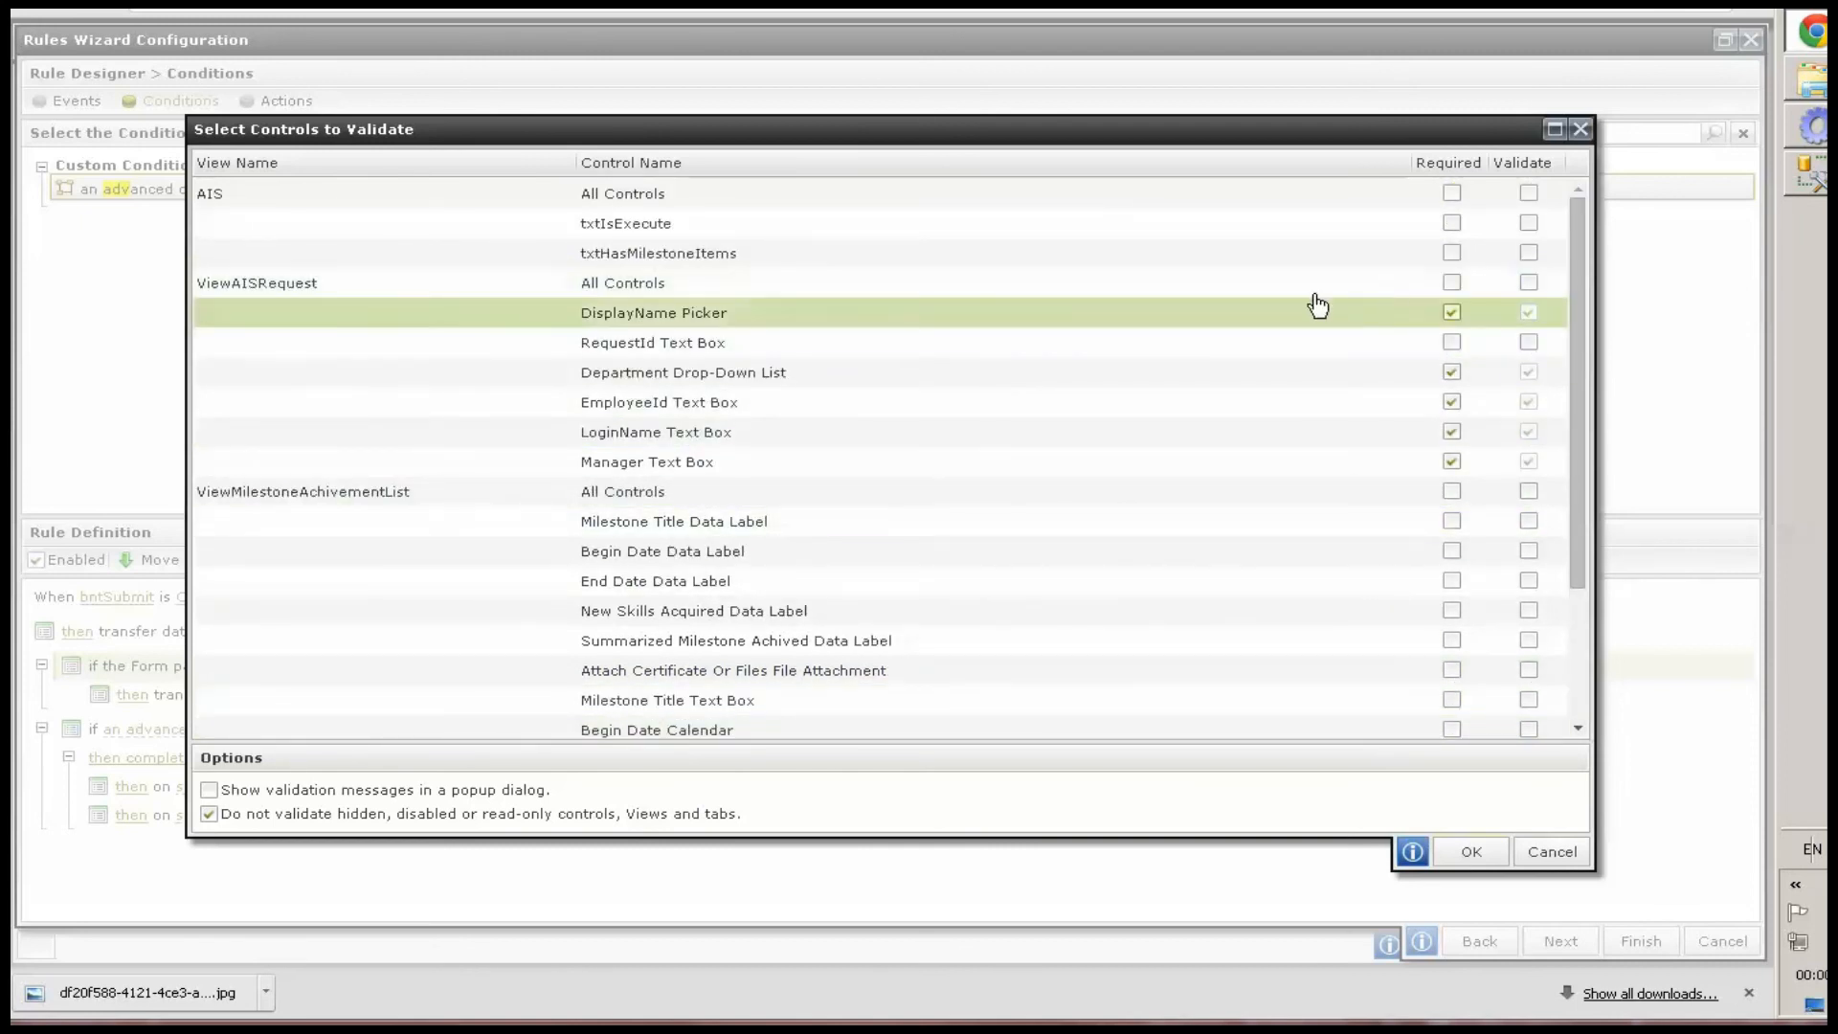
{"action": "left_click", "coordinate": [1469, 850]}
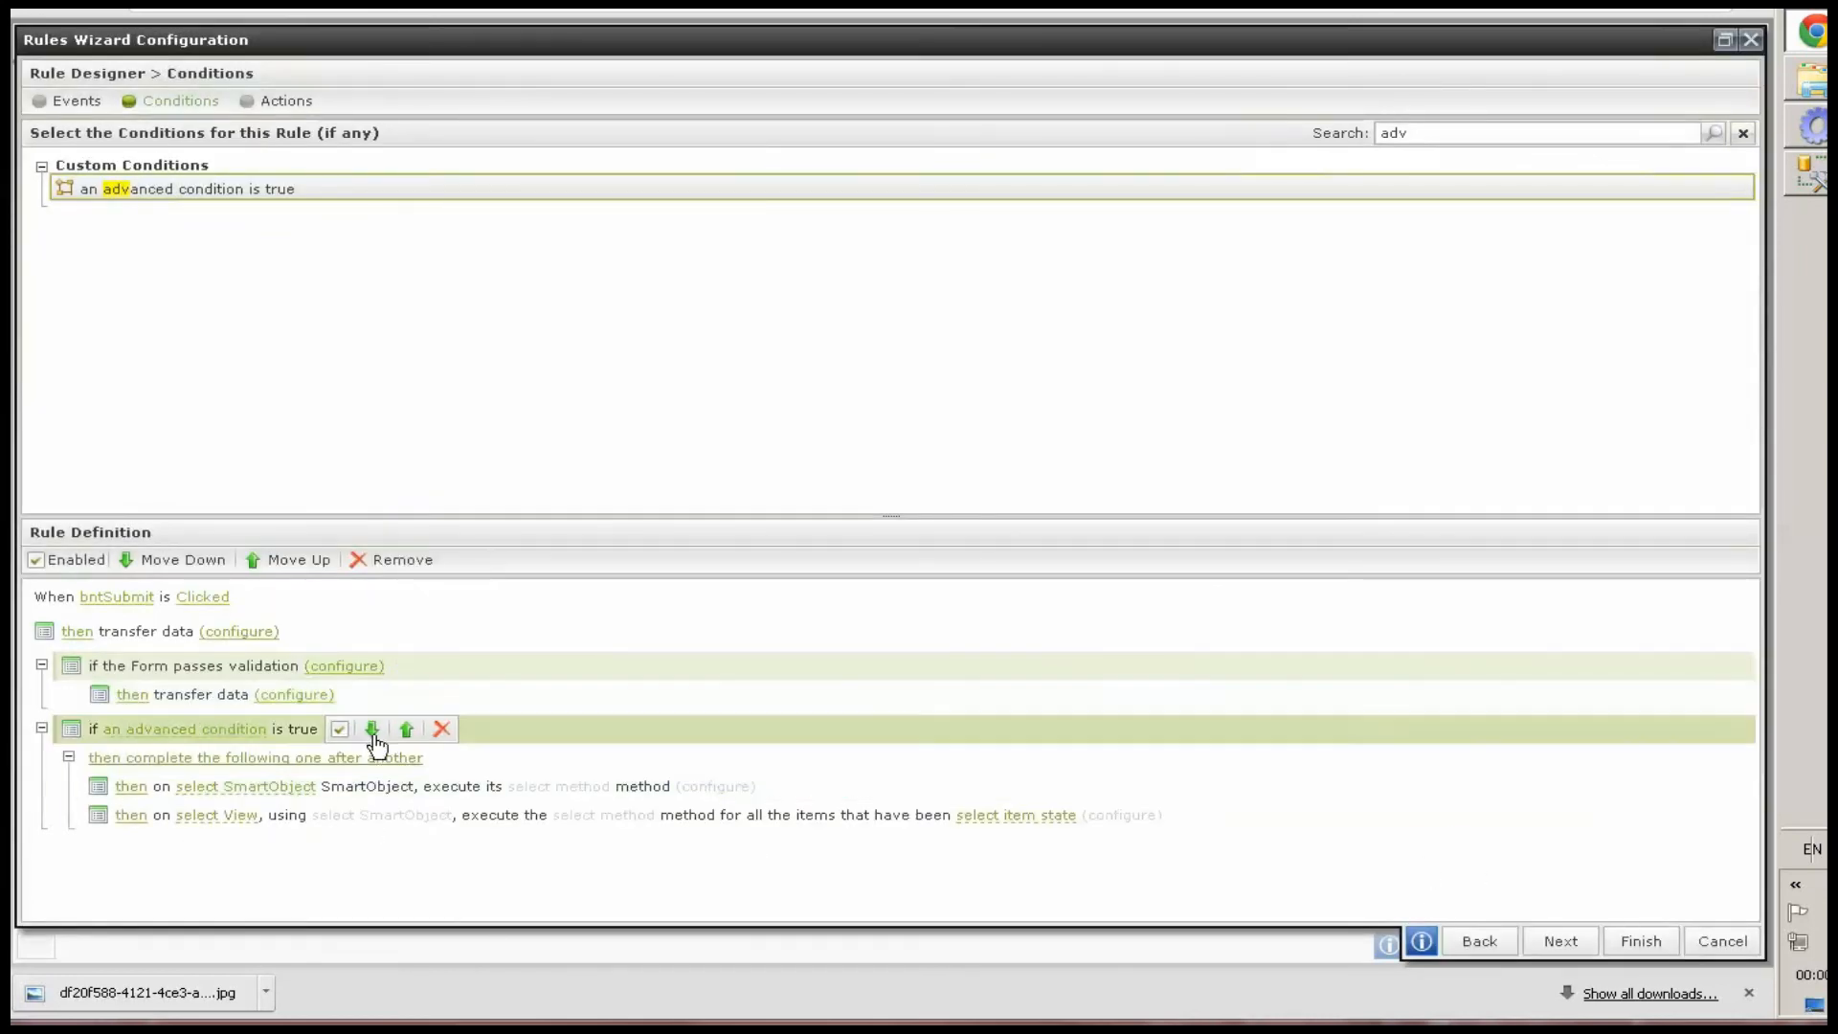
Define the advanced condition as txtIsExecute equals TRUE And txtHasMilestoneItems equals TRUE
{"action": "left_click", "coordinate": [216, 729]}
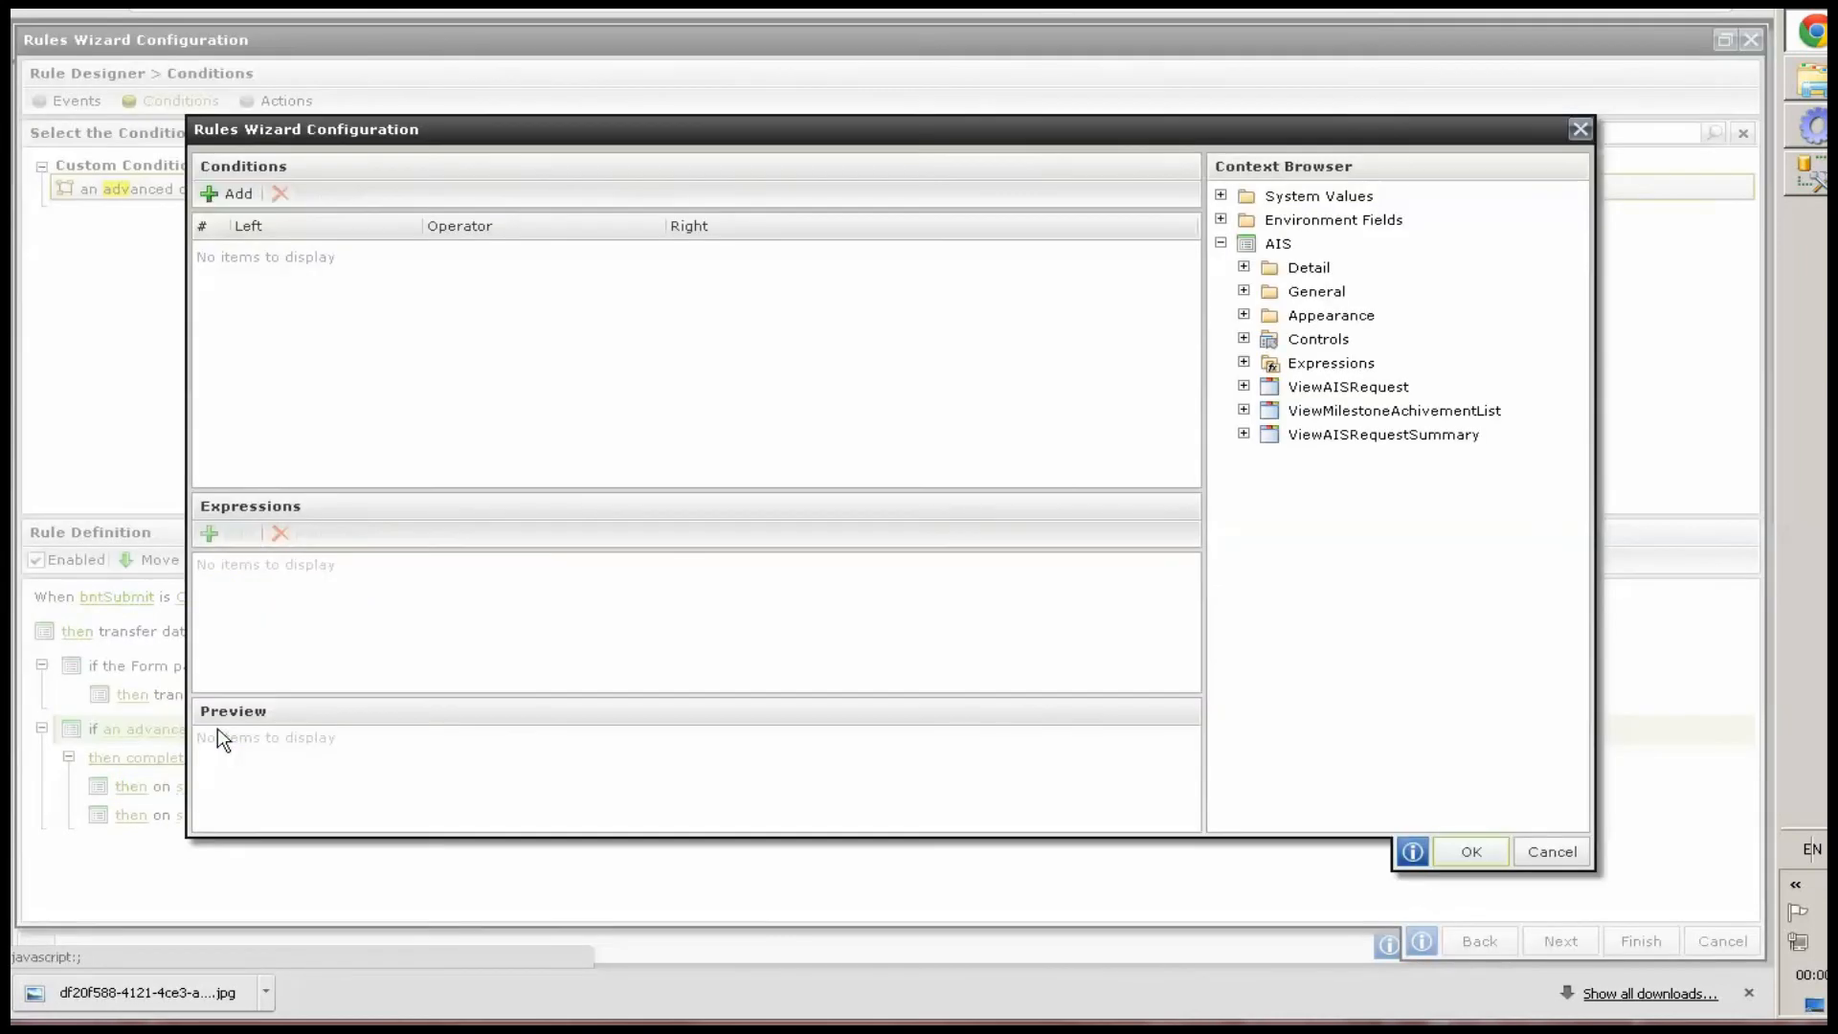
{"action": "left_click", "coordinate": [228, 196]}
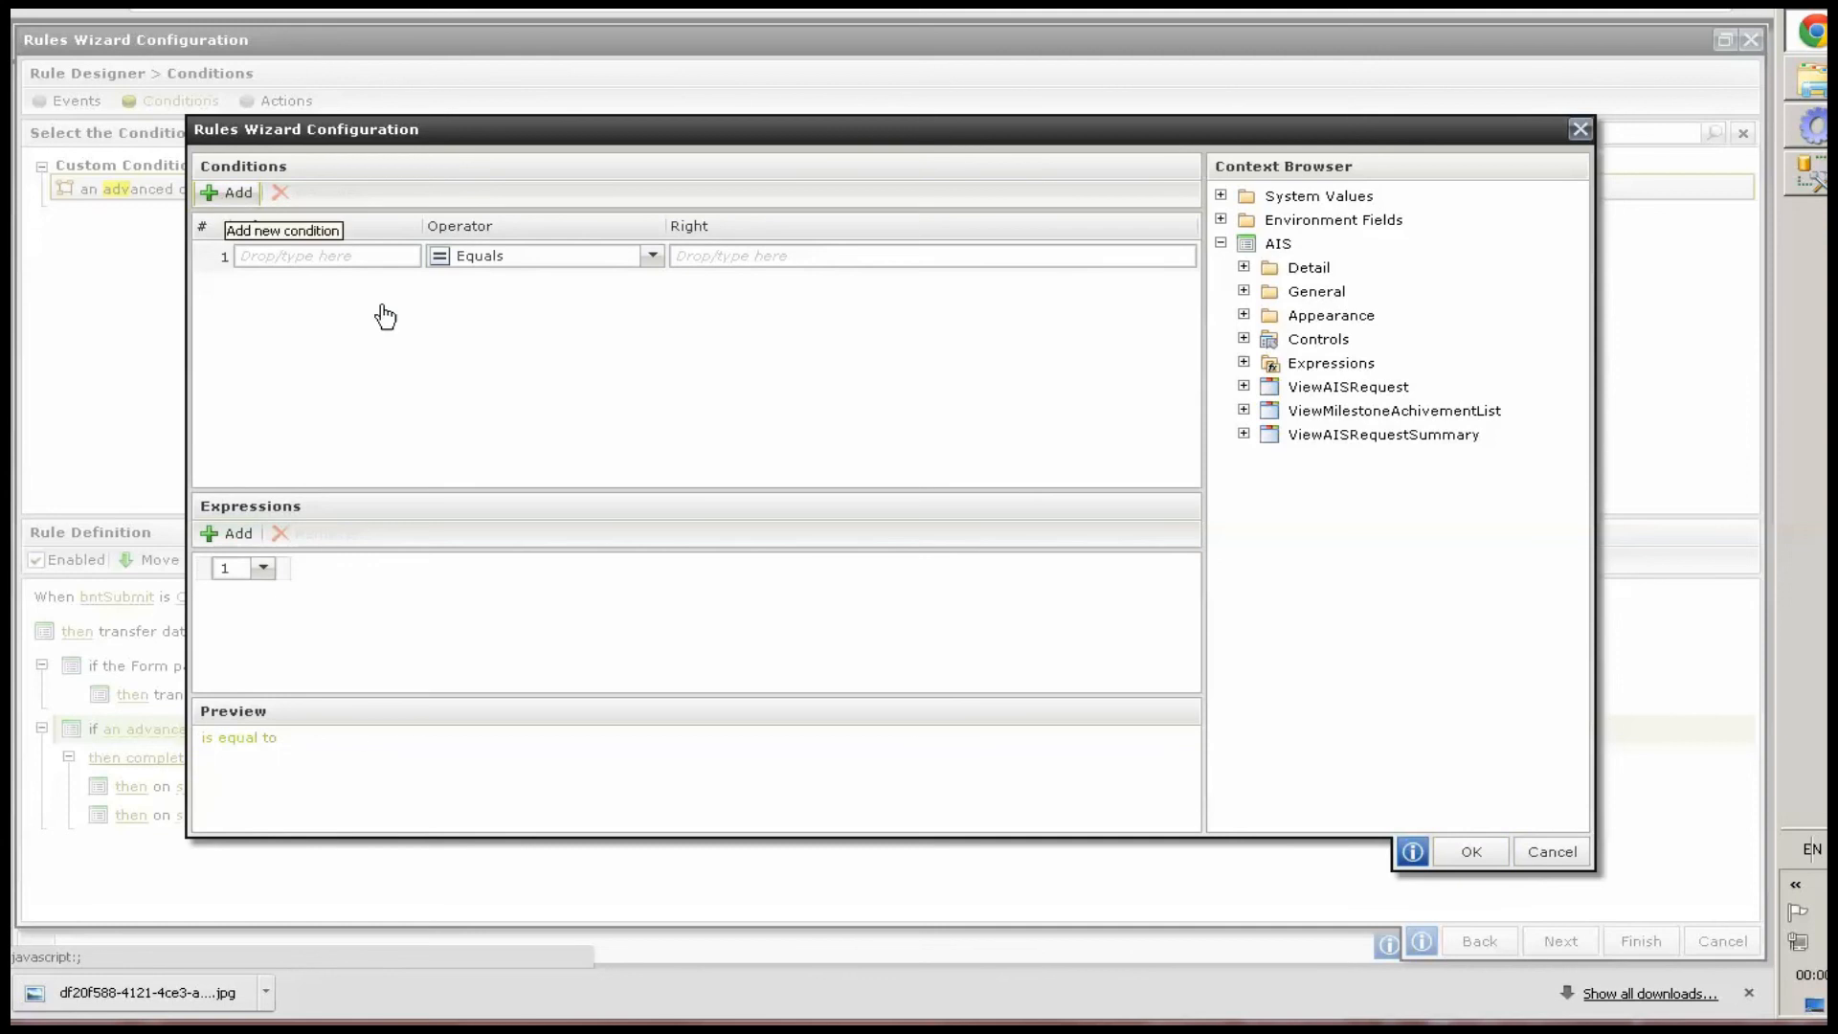
{"action": "left_click", "coordinate": [1243, 339]}
{"action": "left_click_drag", "start_coordinate": [1333, 469], "coordinate": [298, 251]}
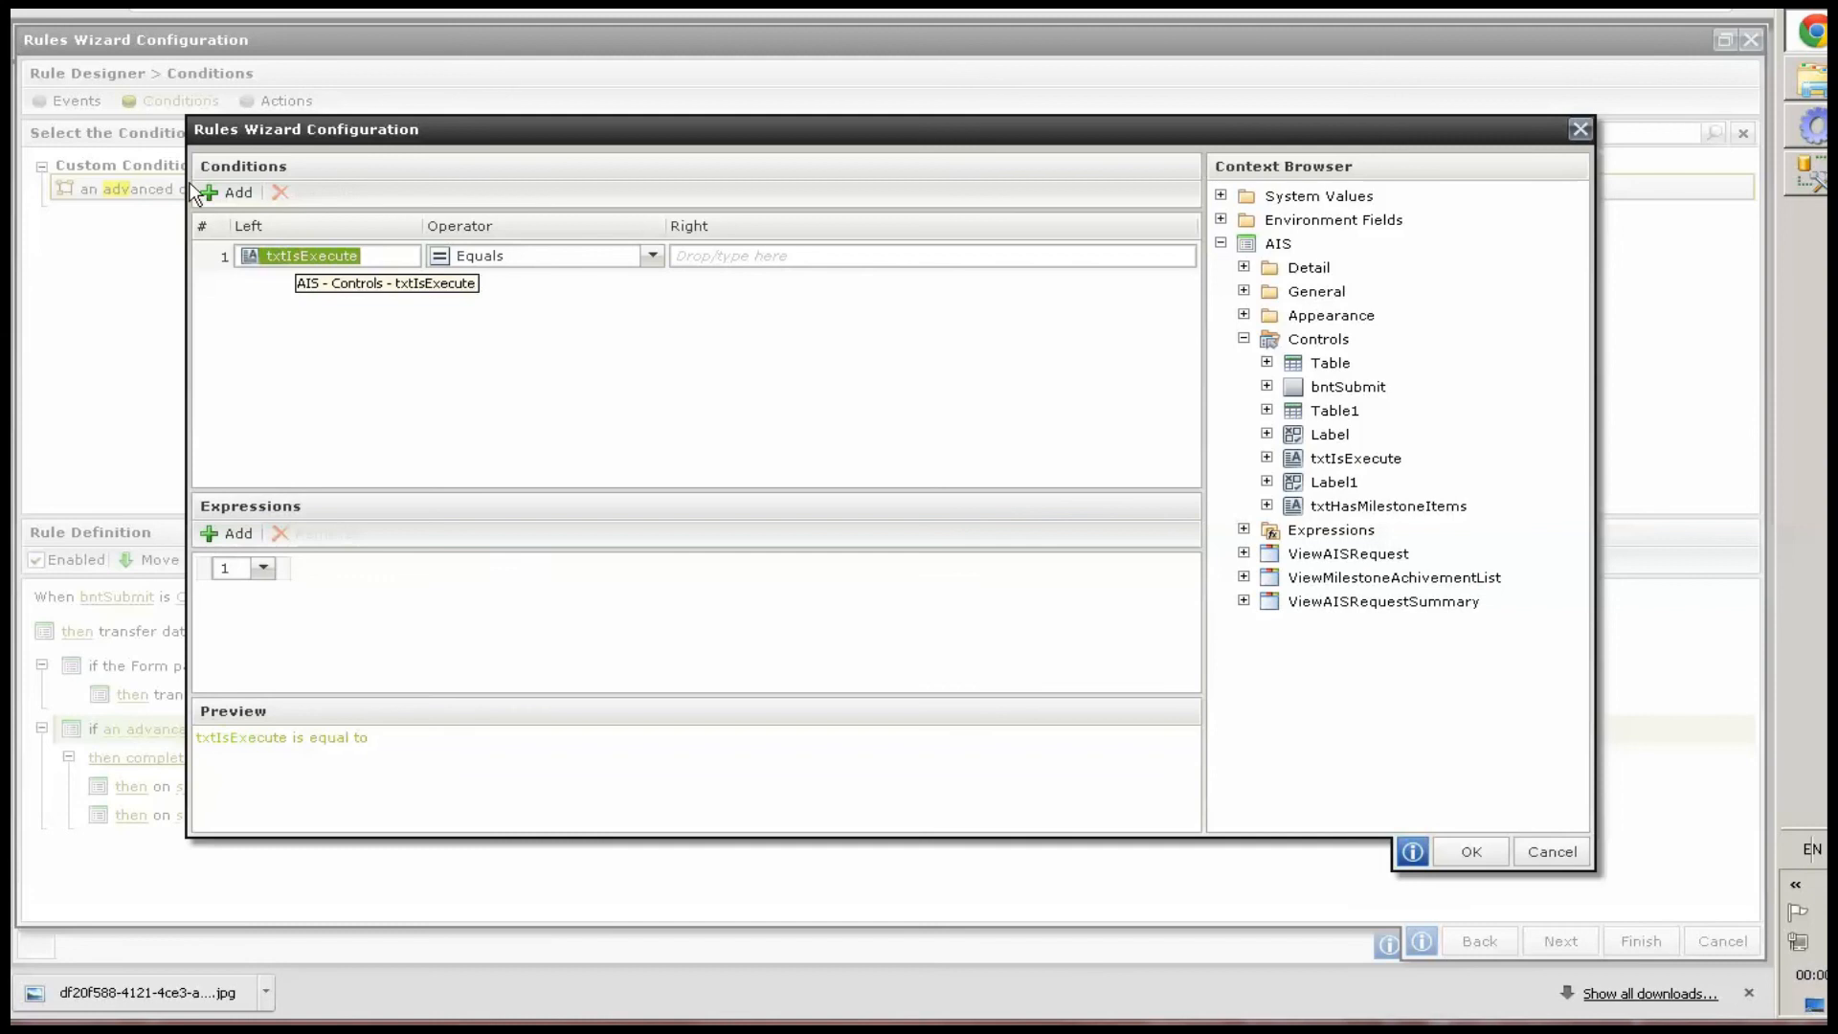
{"action": "left_click", "coordinate": [212, 193]}
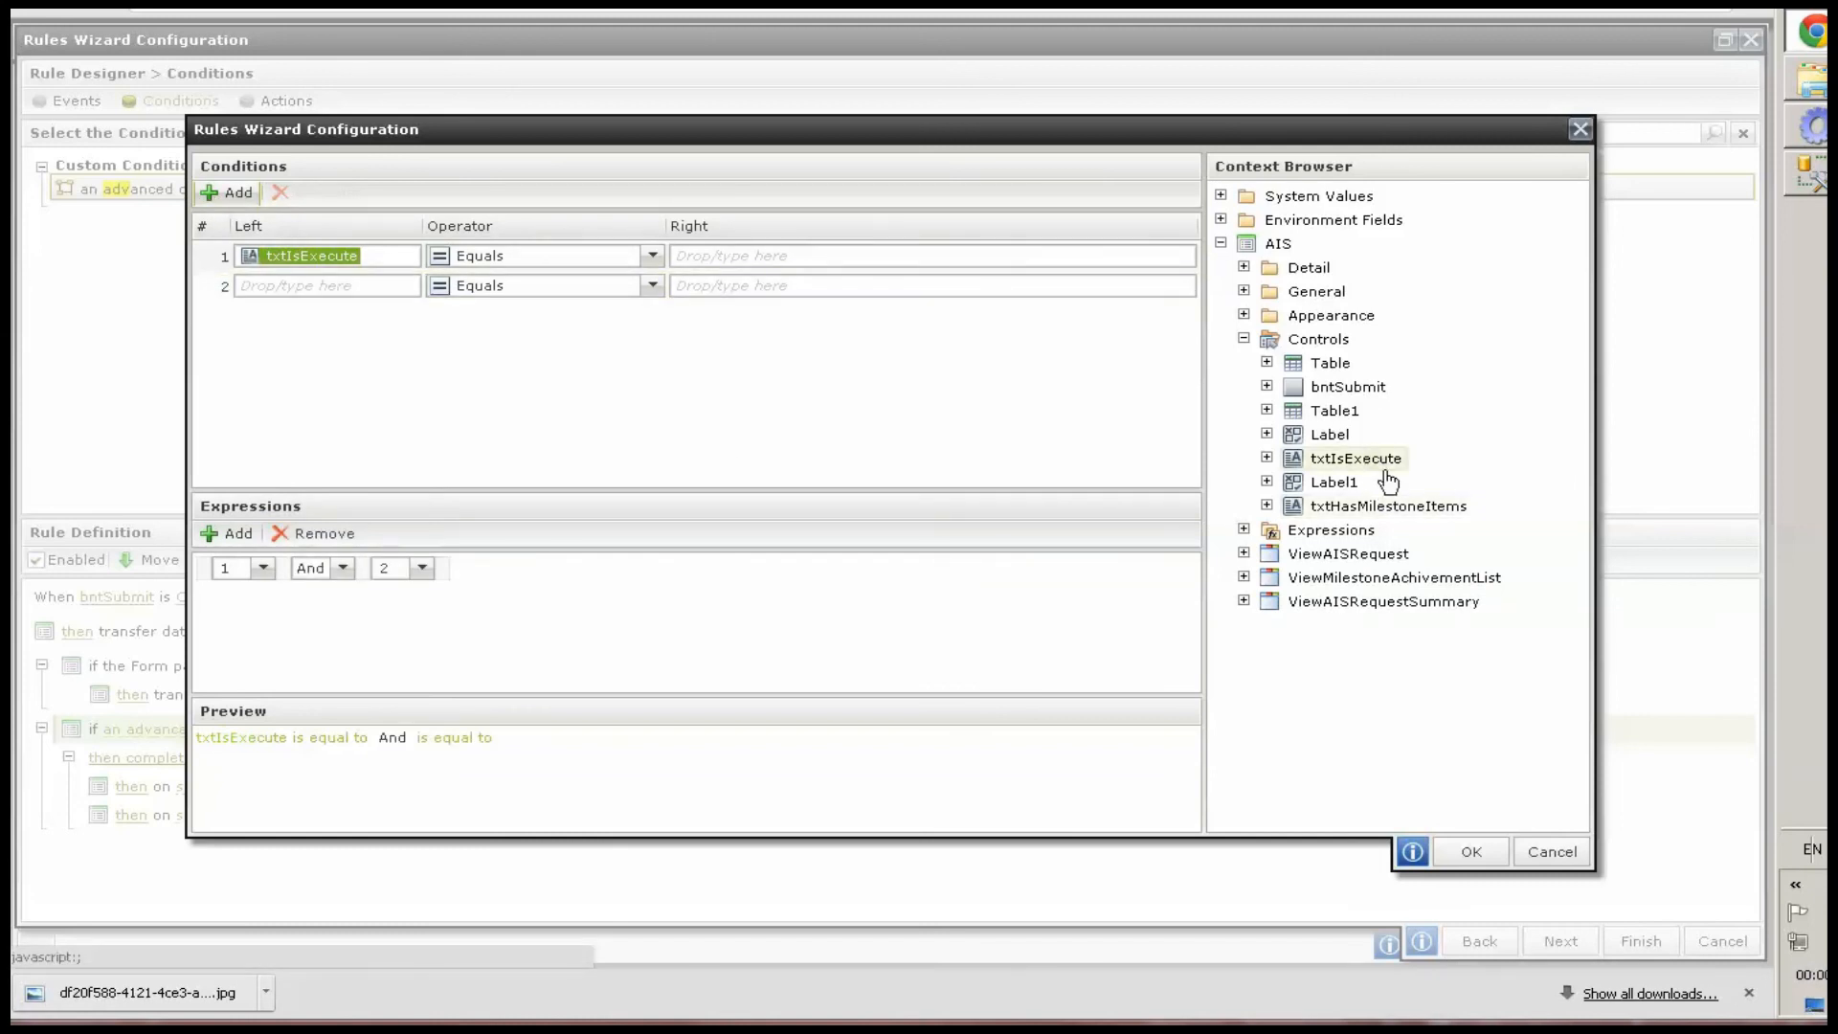
{"action": "left_click_drag", "start_coordinate": [373, 318], "coordinate": [330, 287]}
{"action": "left_click", "coordinate": [741, 286]}
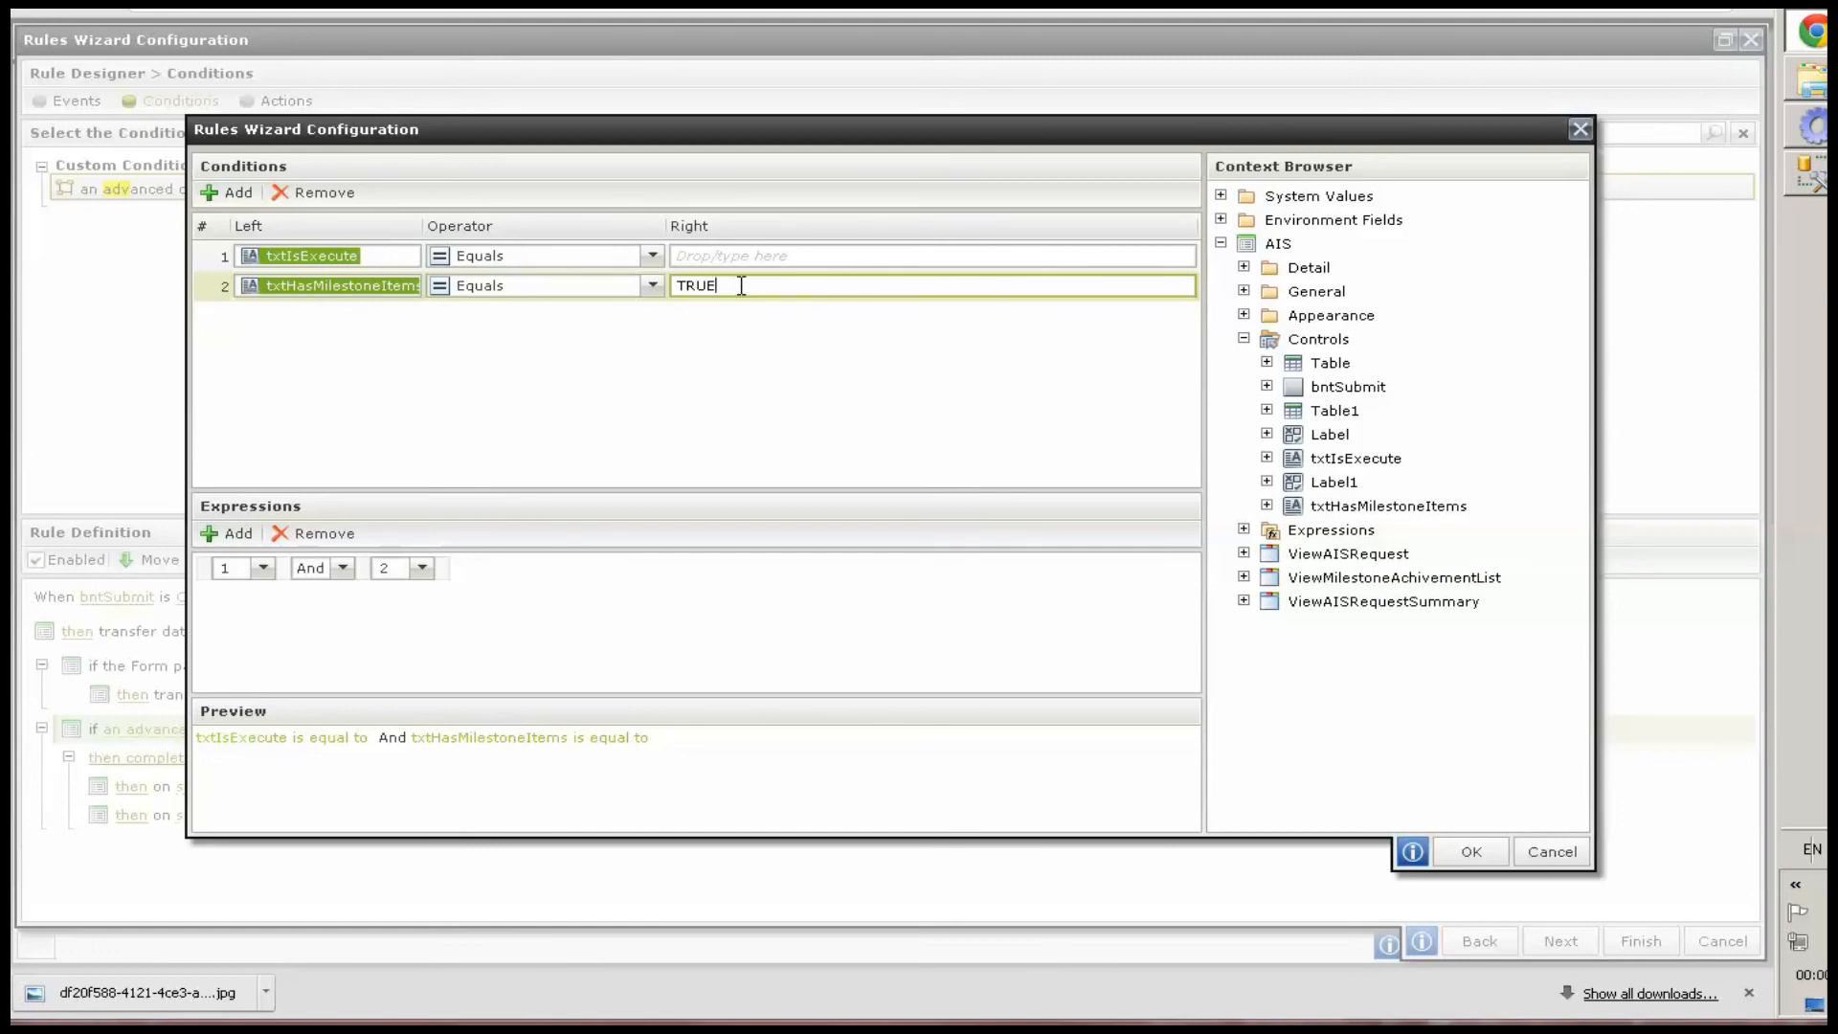
{"action": "left_click", "coordinate": [715, 257]}
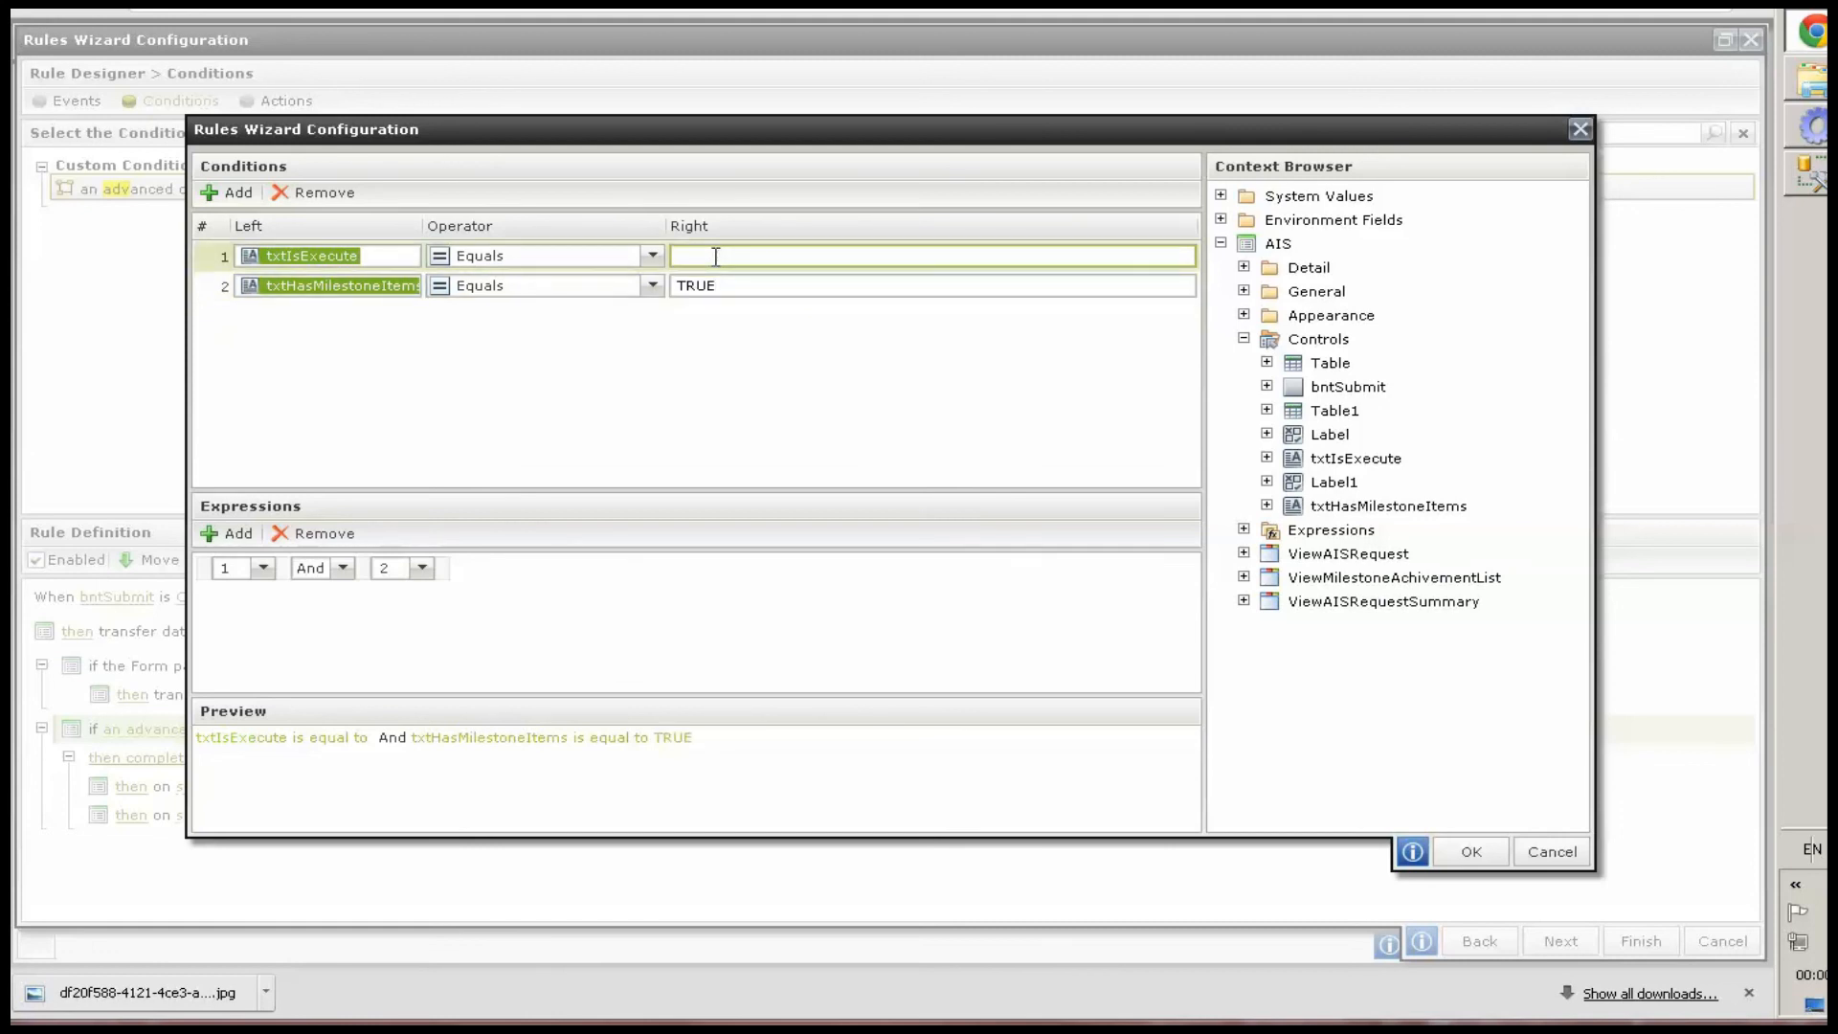
{"action": "left_click", "coordinate": [1450, 843]}
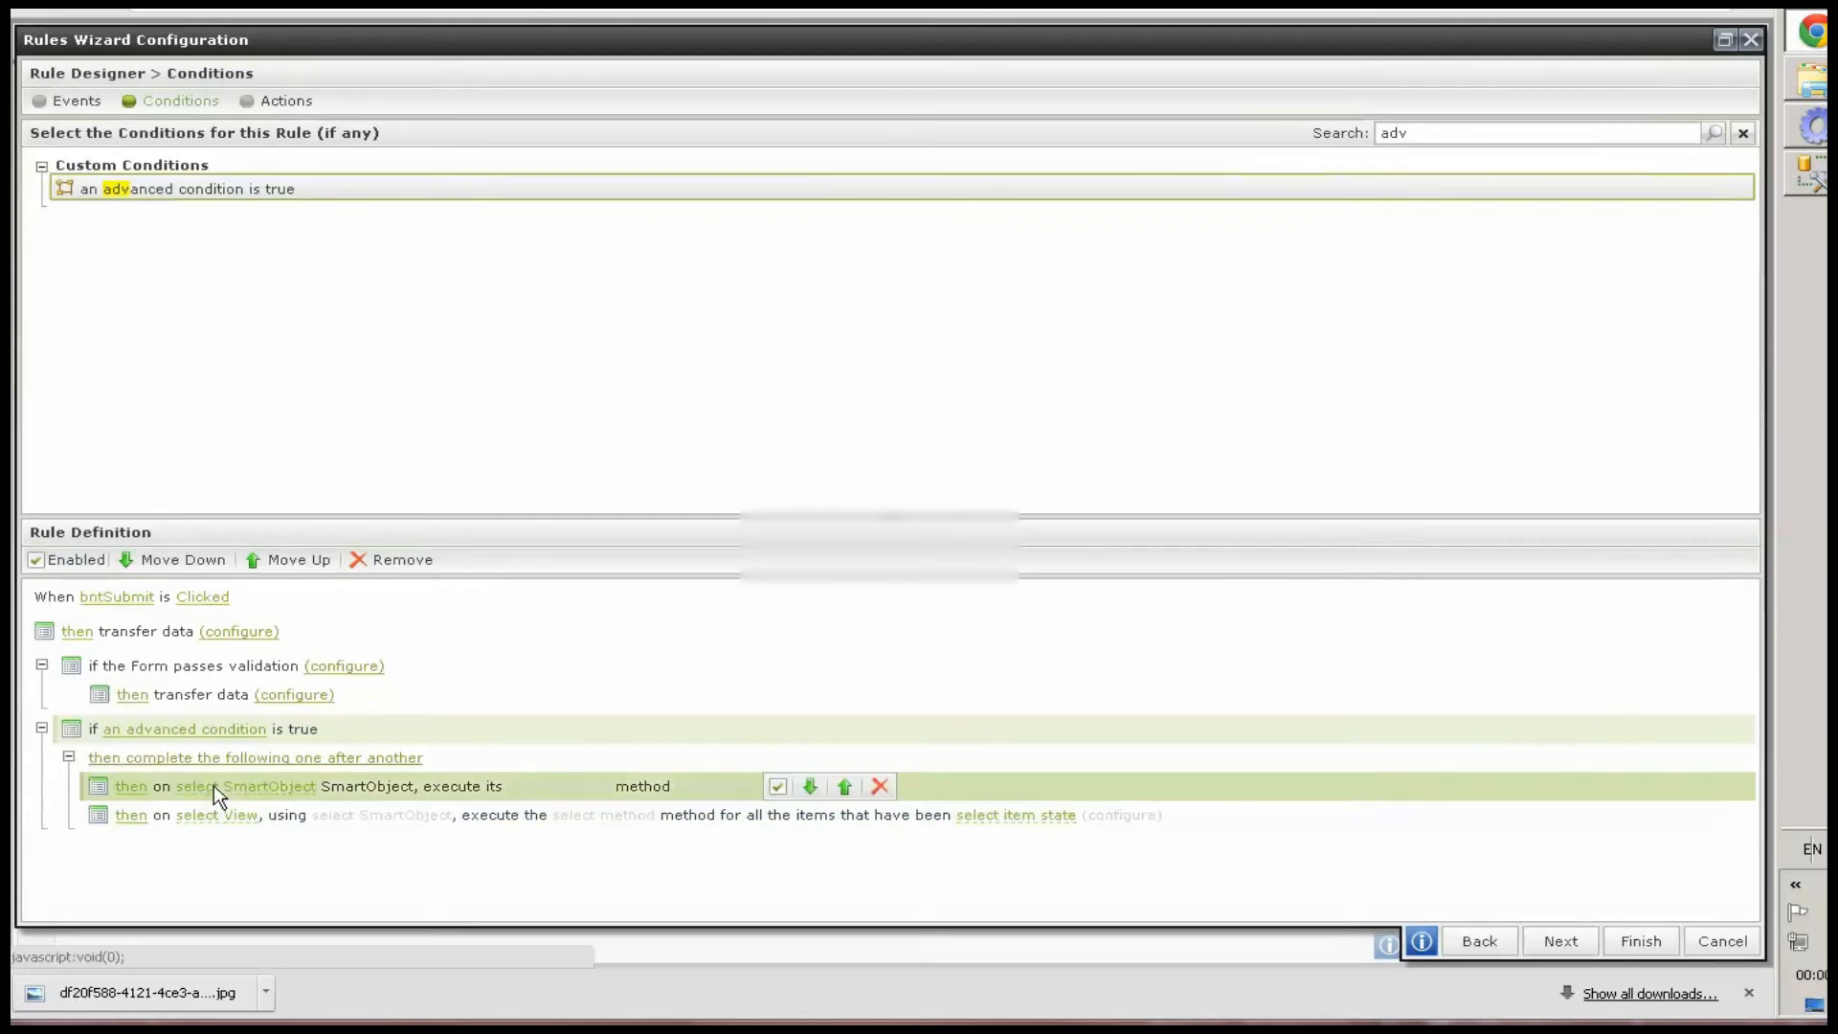
Set the first SmartObject action to run the AppraisalRequest SmartObject's Create method
{"action": "left_click", "coordinate": [214, 785]}
{"action": "scroll", "coordinate": [1025, 599], "scroll_direction": "down", "scroll_amount": 5}
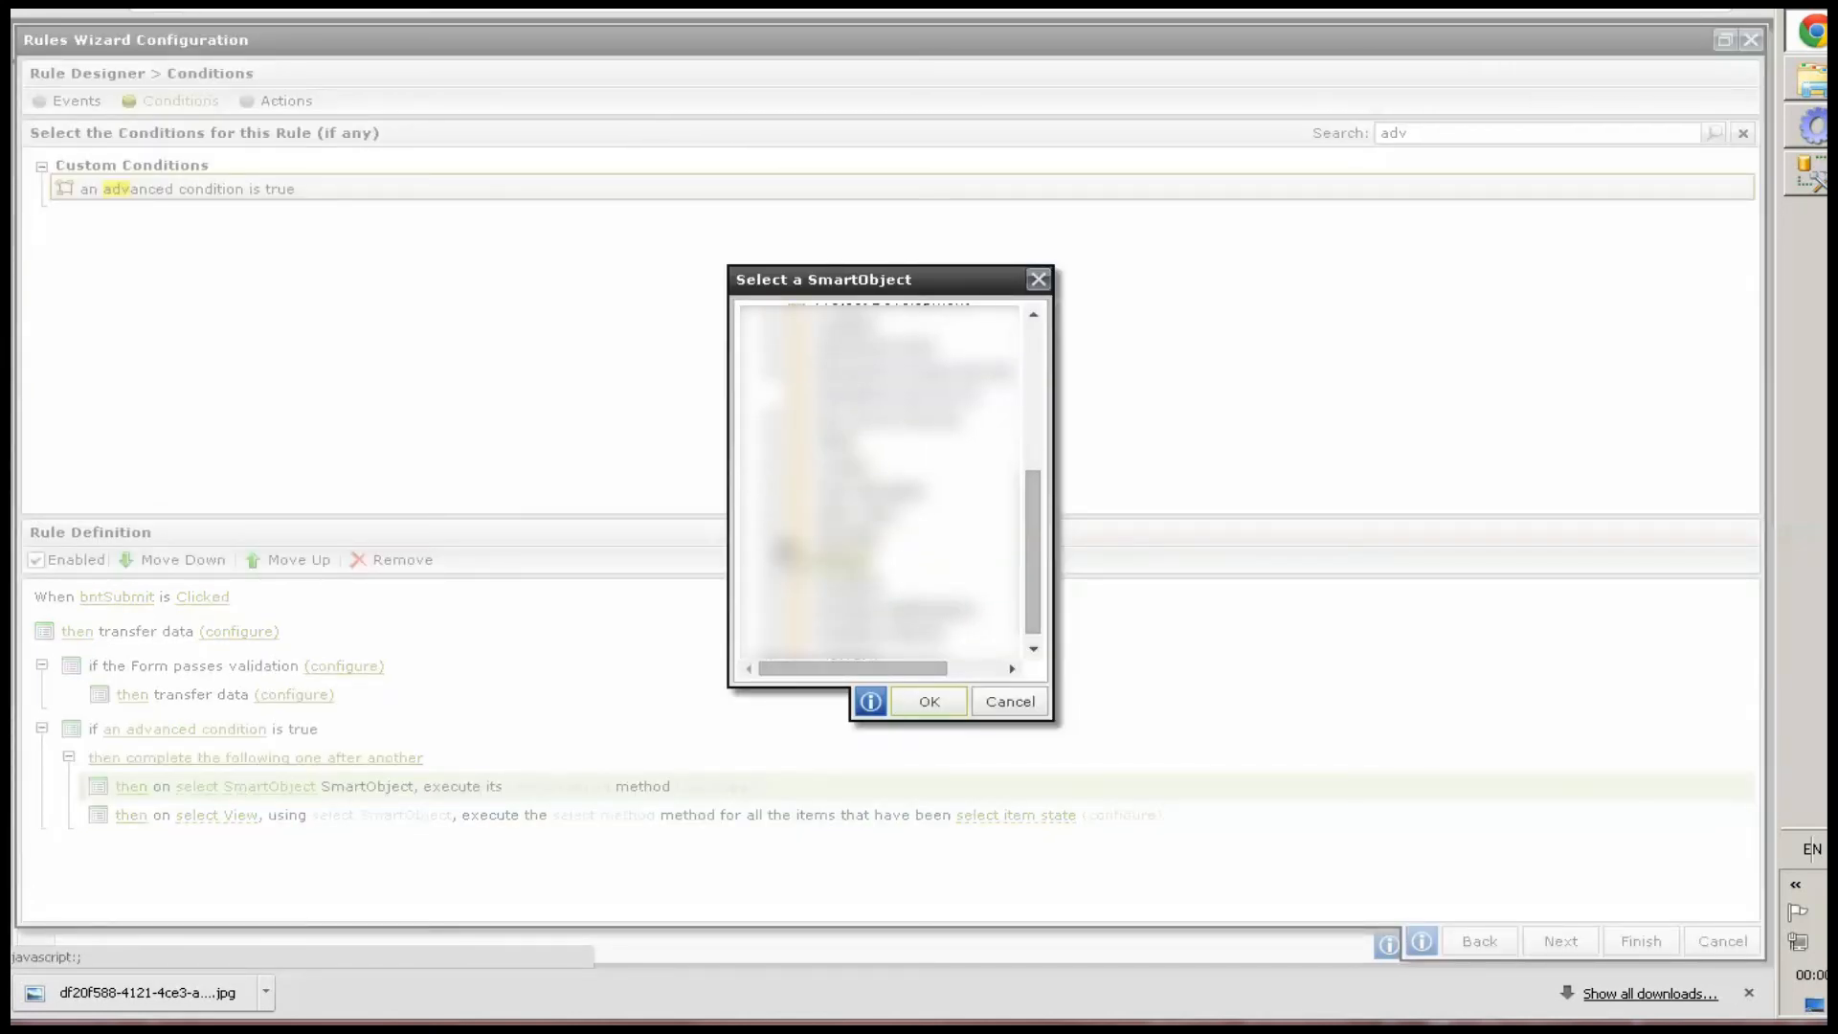
{"action": "left_click", "coordinate": [788, 554]}
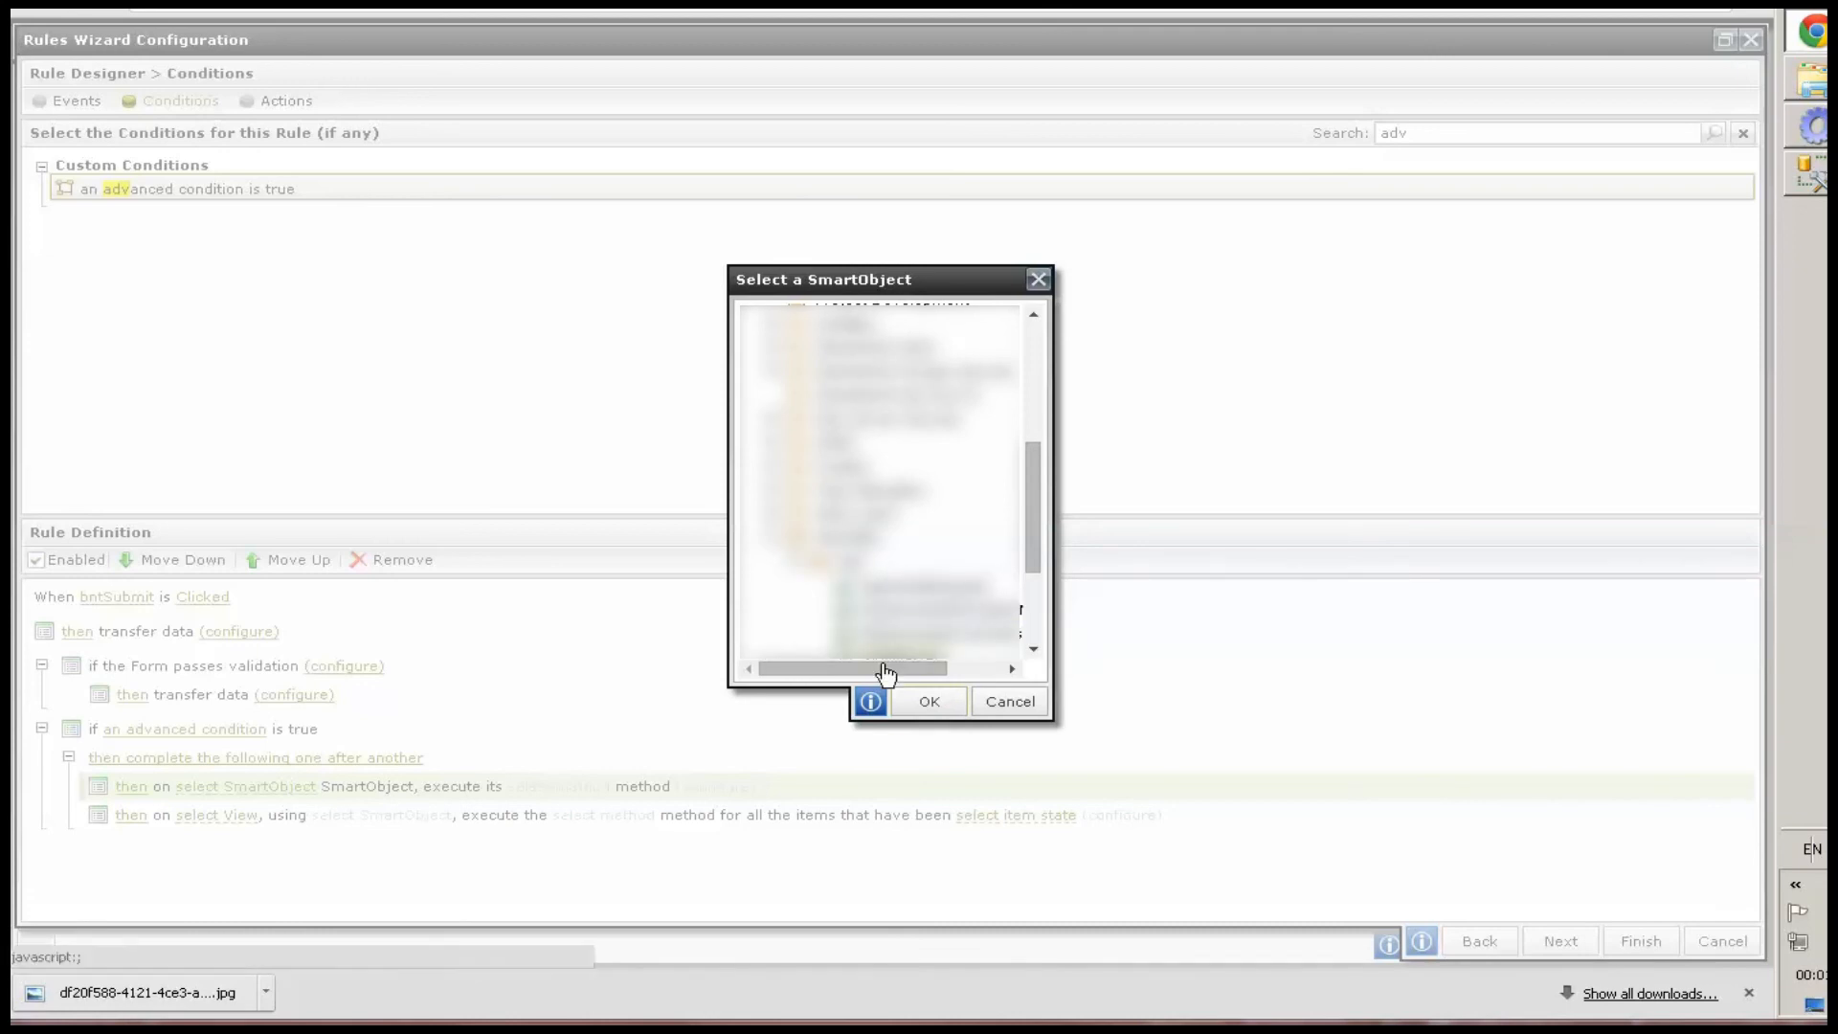
{"action": "left_click_drag", "start_coordinate": [882, 668], "coordinate": [936, 668]}
{"action": "left_click", "coordinate": [843, 586]}
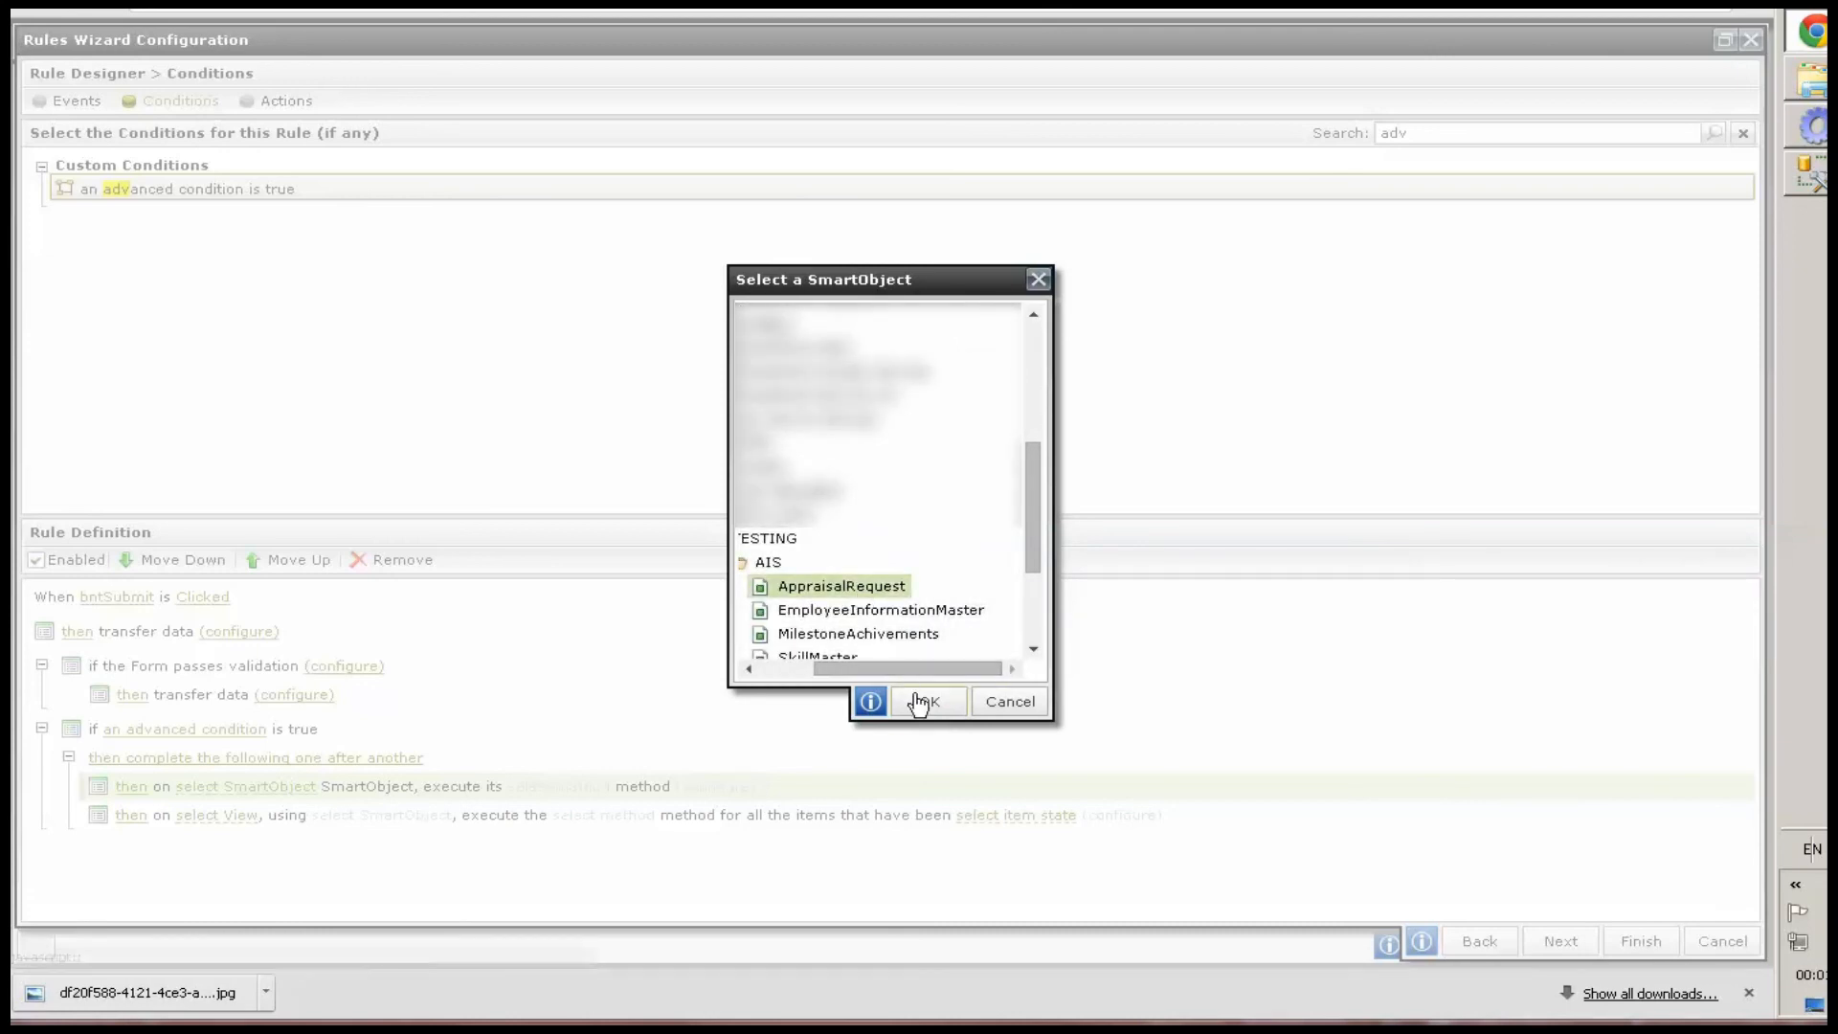
{"action": "left_click", "coordinate": [917, 698]}
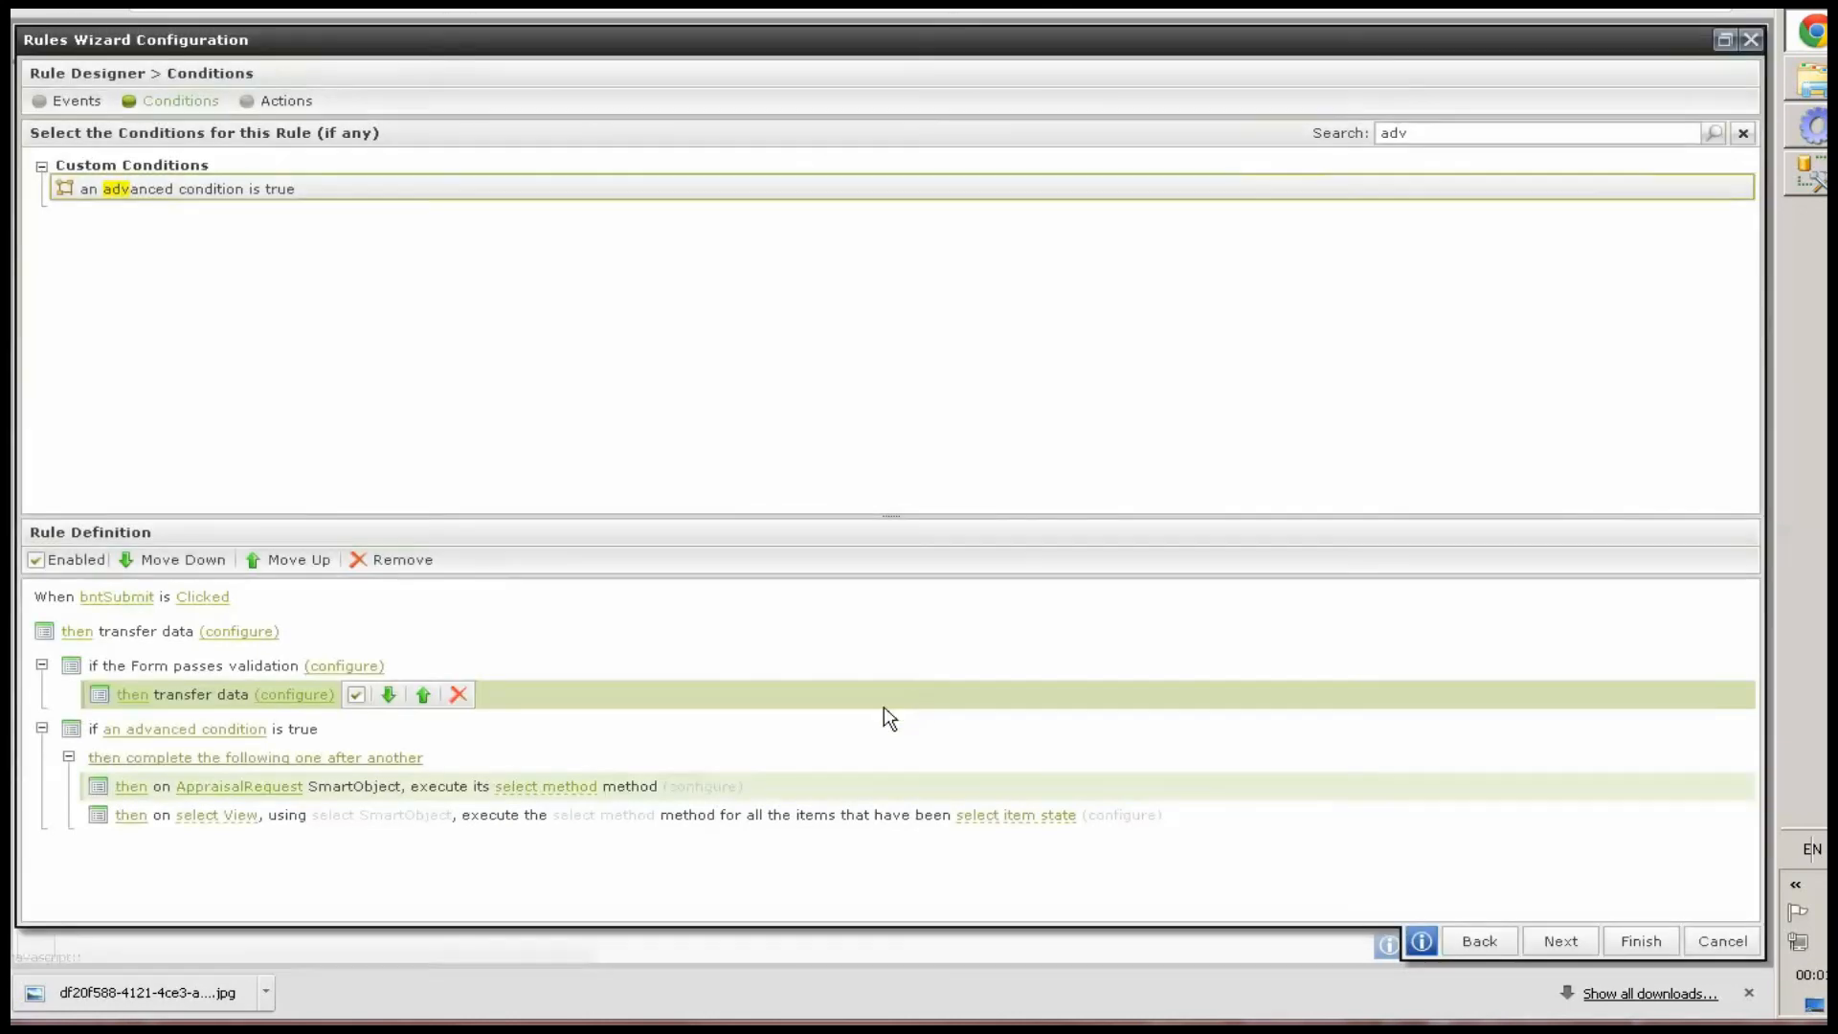
{"action": "left_click", "coordinate": [555, 786]}
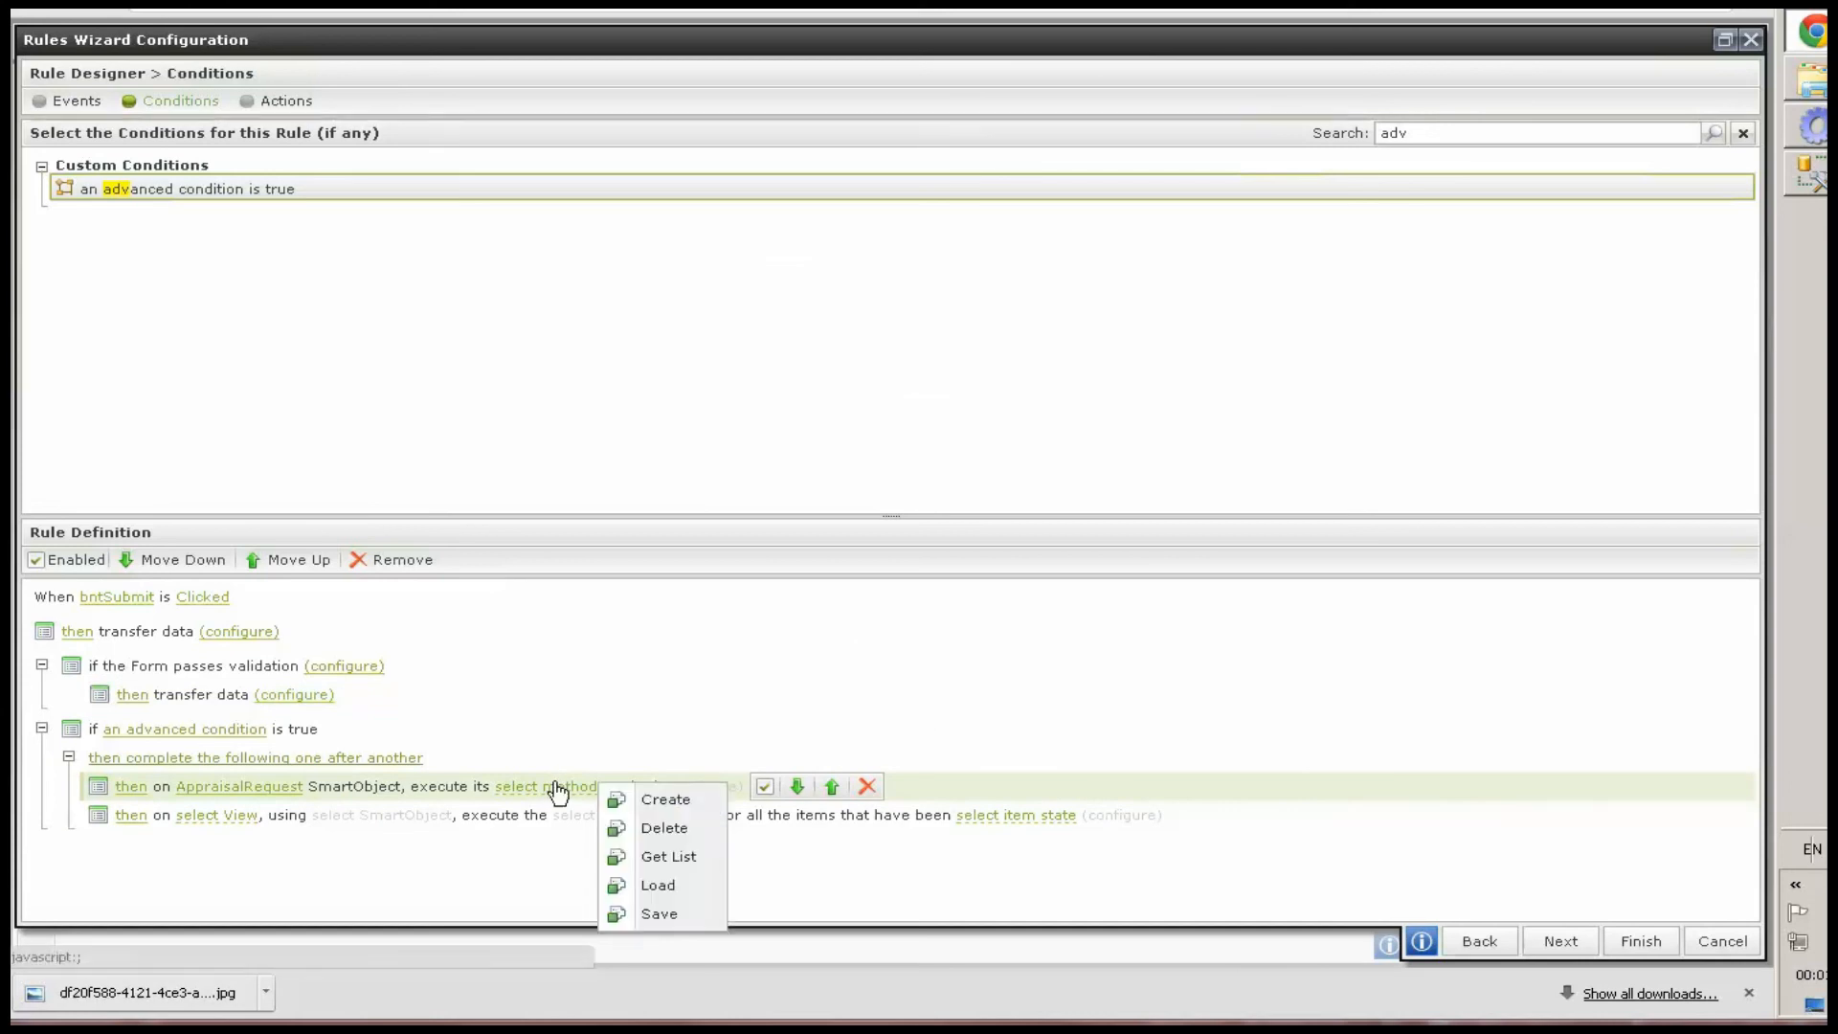
{"action": "left_click", "coordinate": [659, 799]}
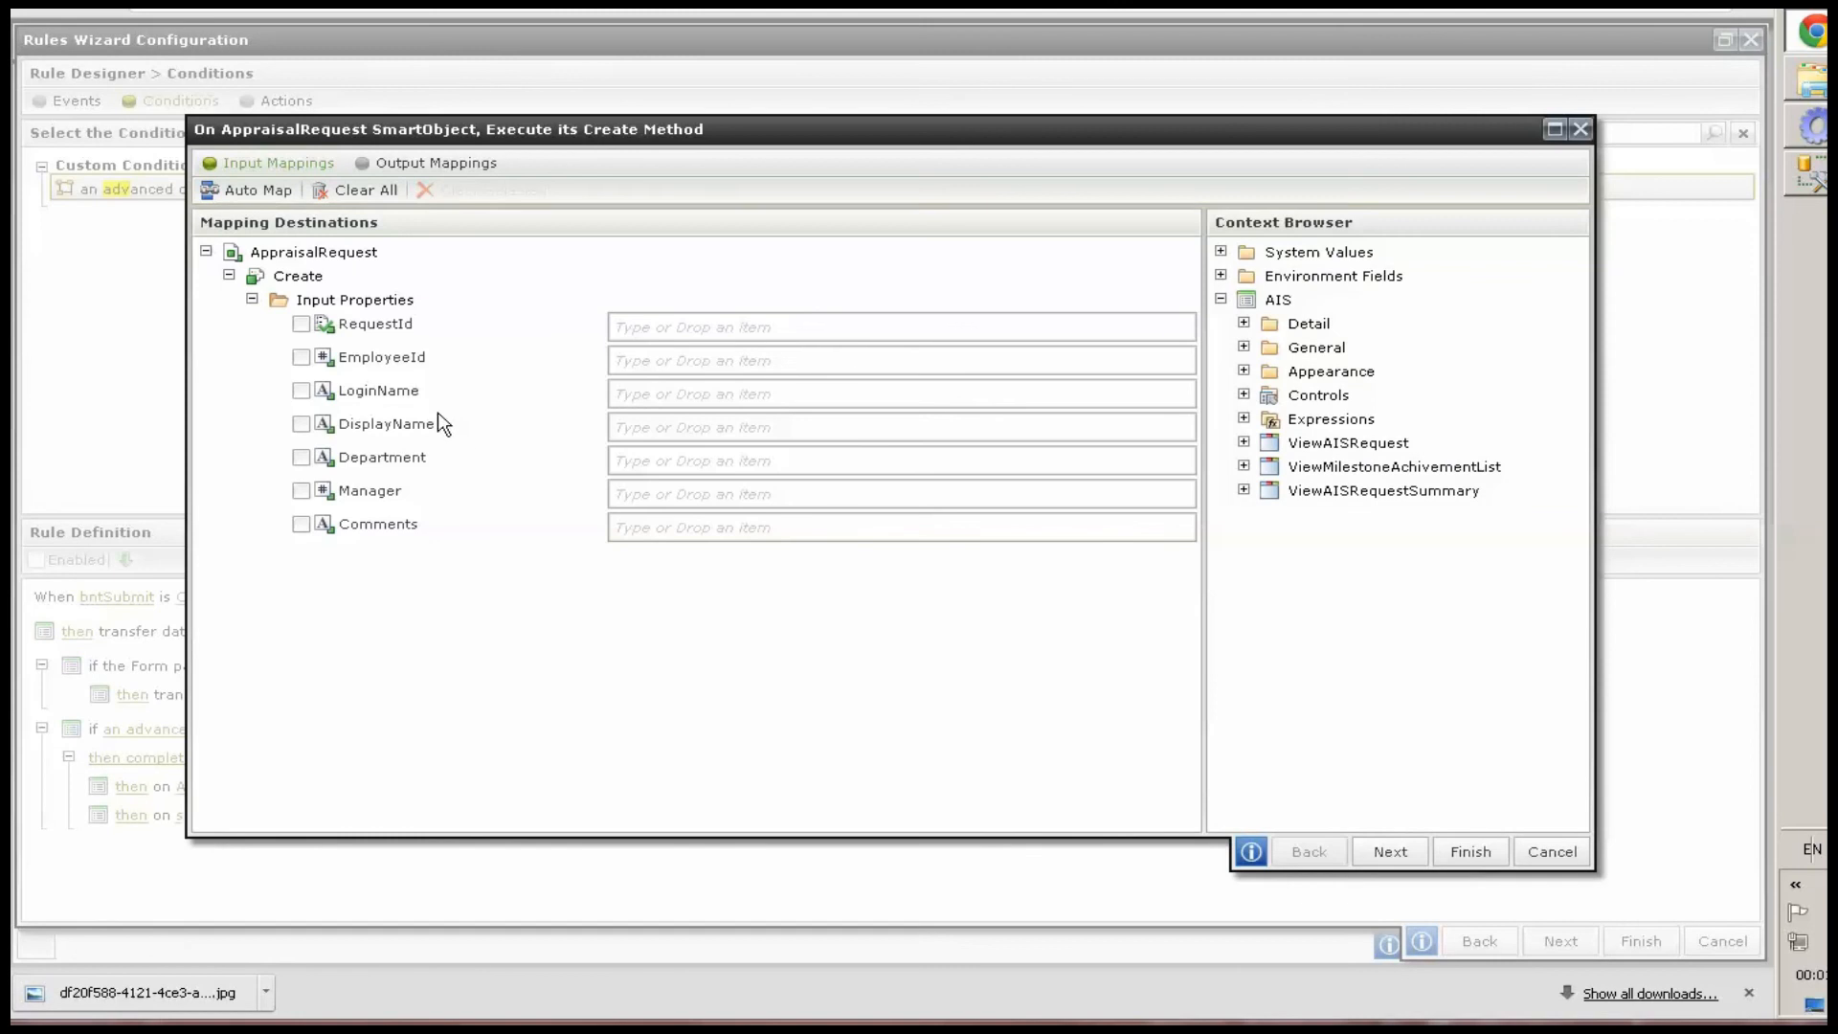
Map the Department Drop-Down List and Manager Text Box from ViewAISRequest to the Create method's Department and Manager inputs
{"action": "left_click", "coordinate": [1243, 442]}
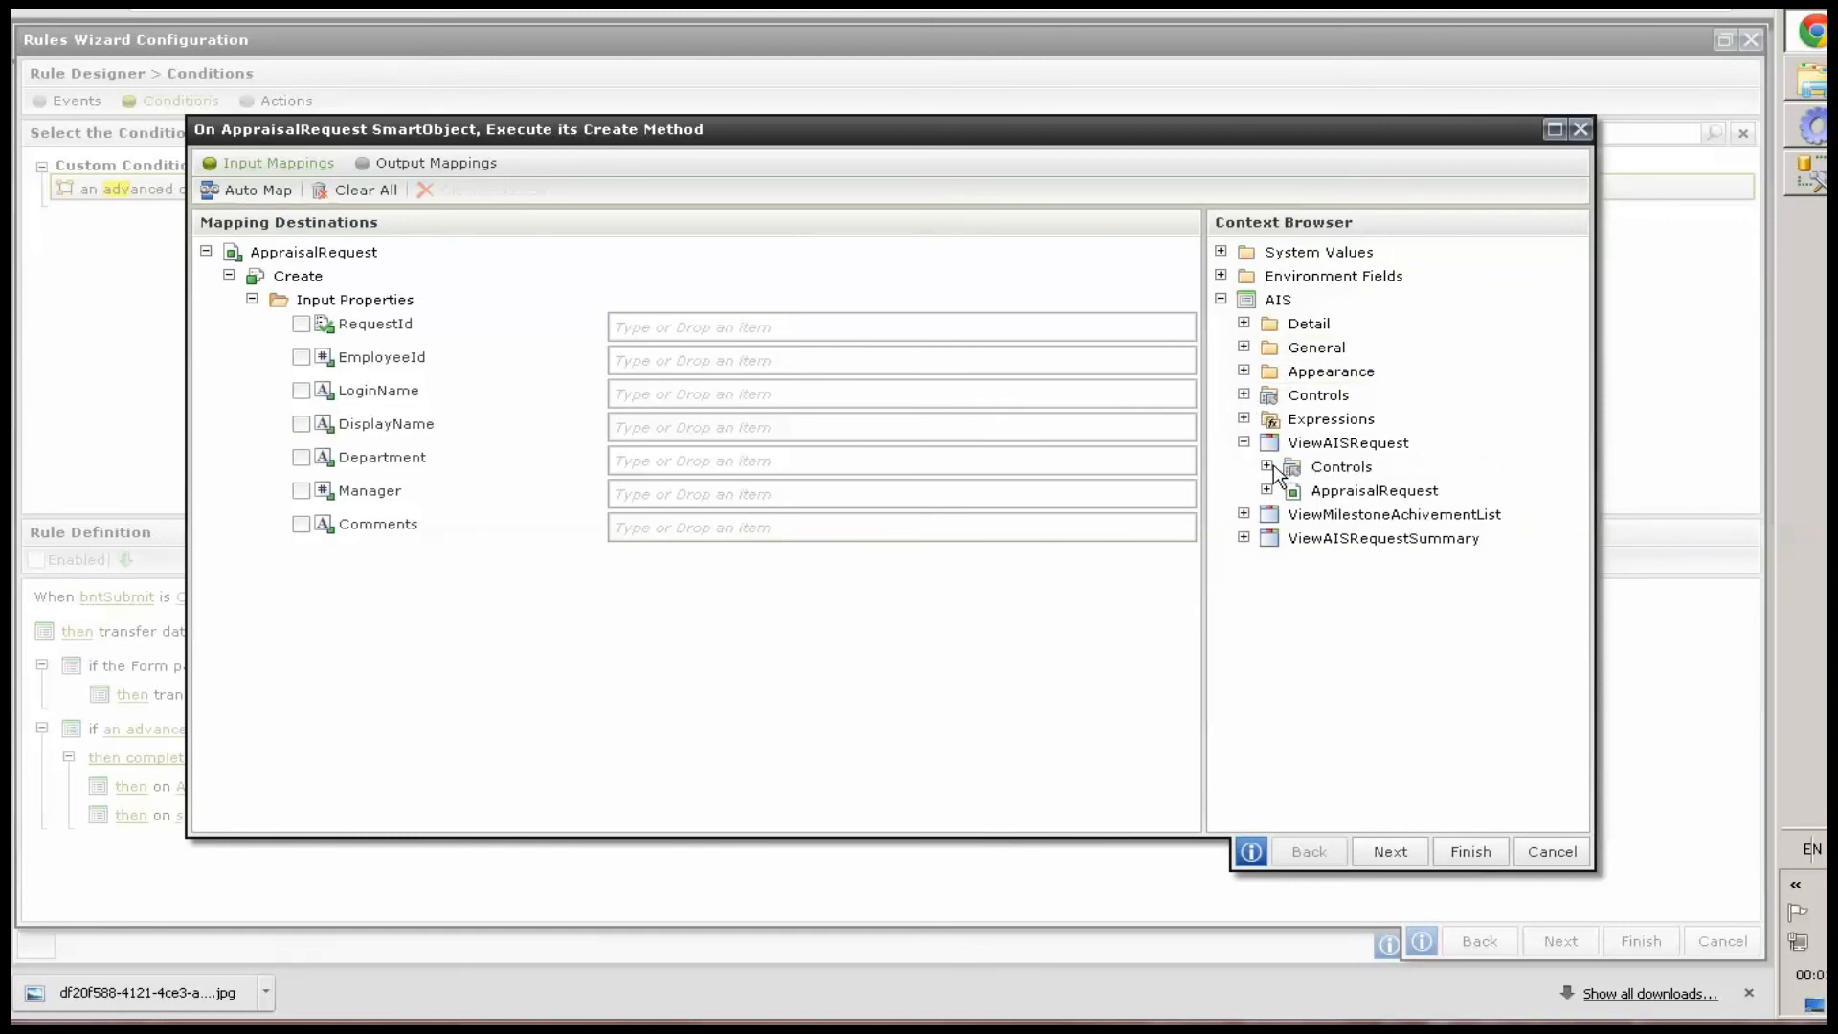
{"action": "left_click", "coordinate": [1267, 466]}
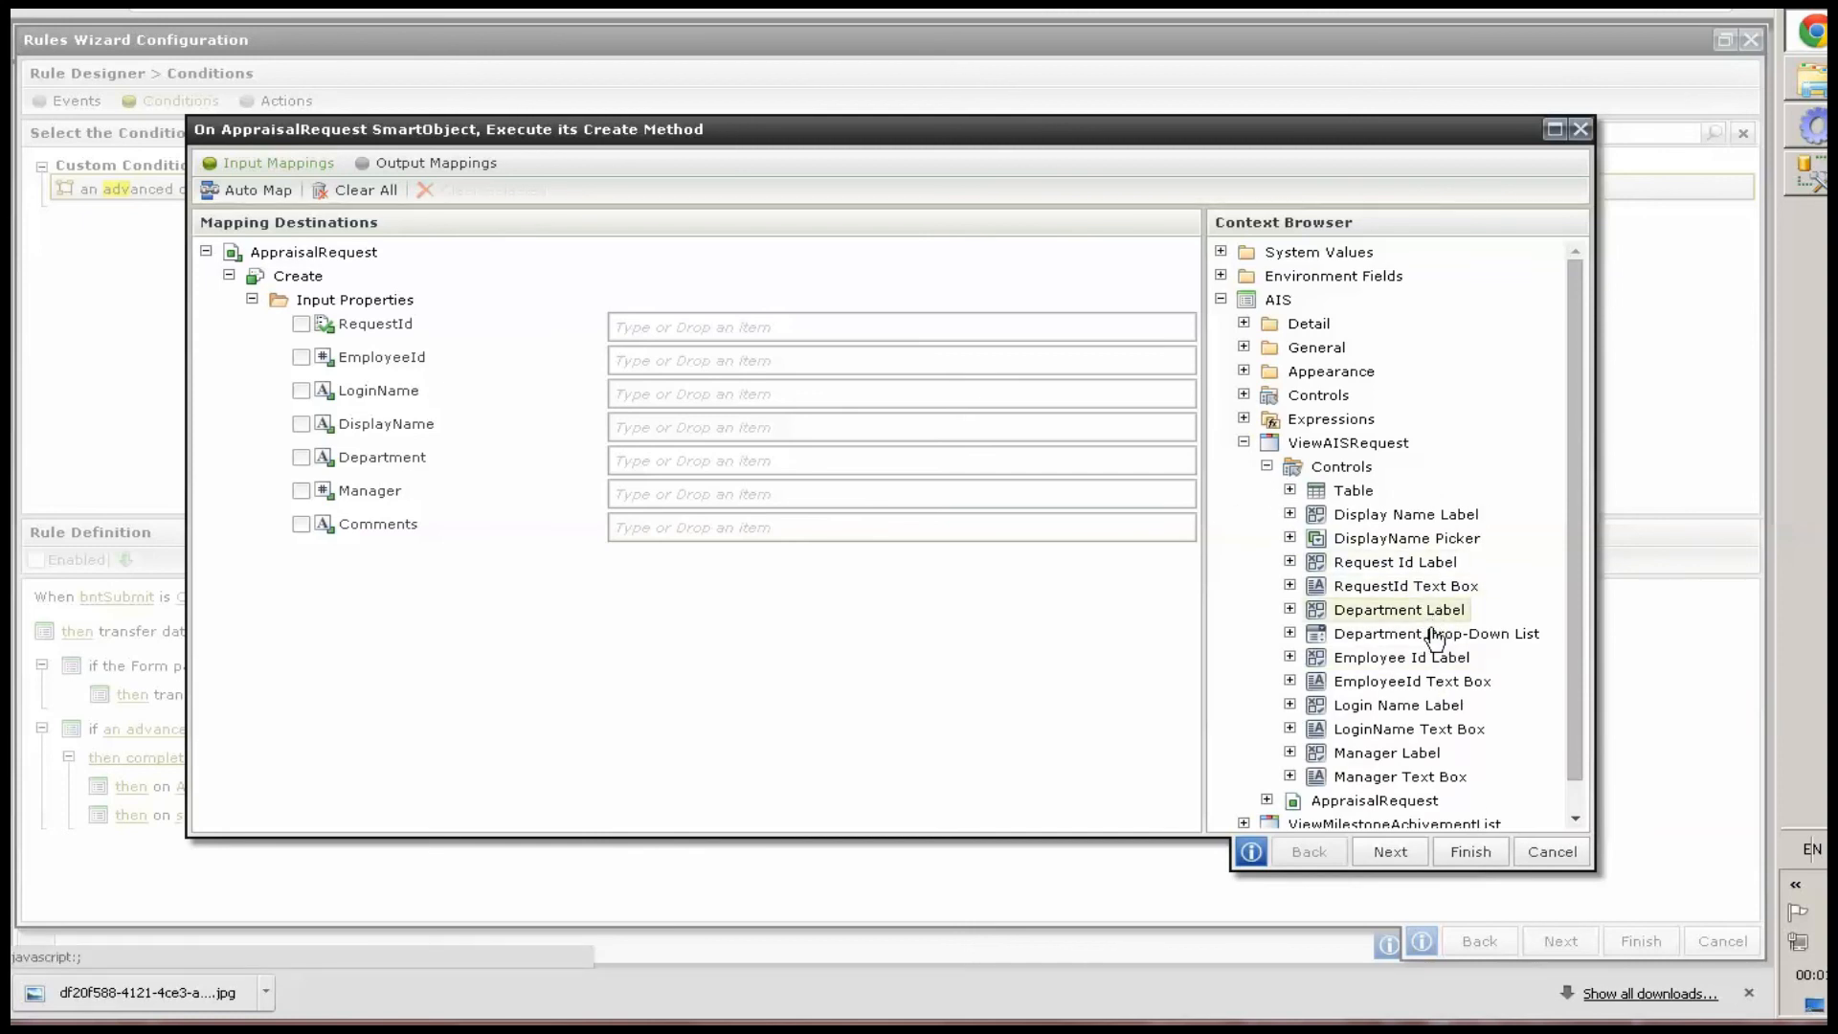
{"action": "left_click_drag", "start_coordinate": [1254, 569], "coordinate": [689, 461]}
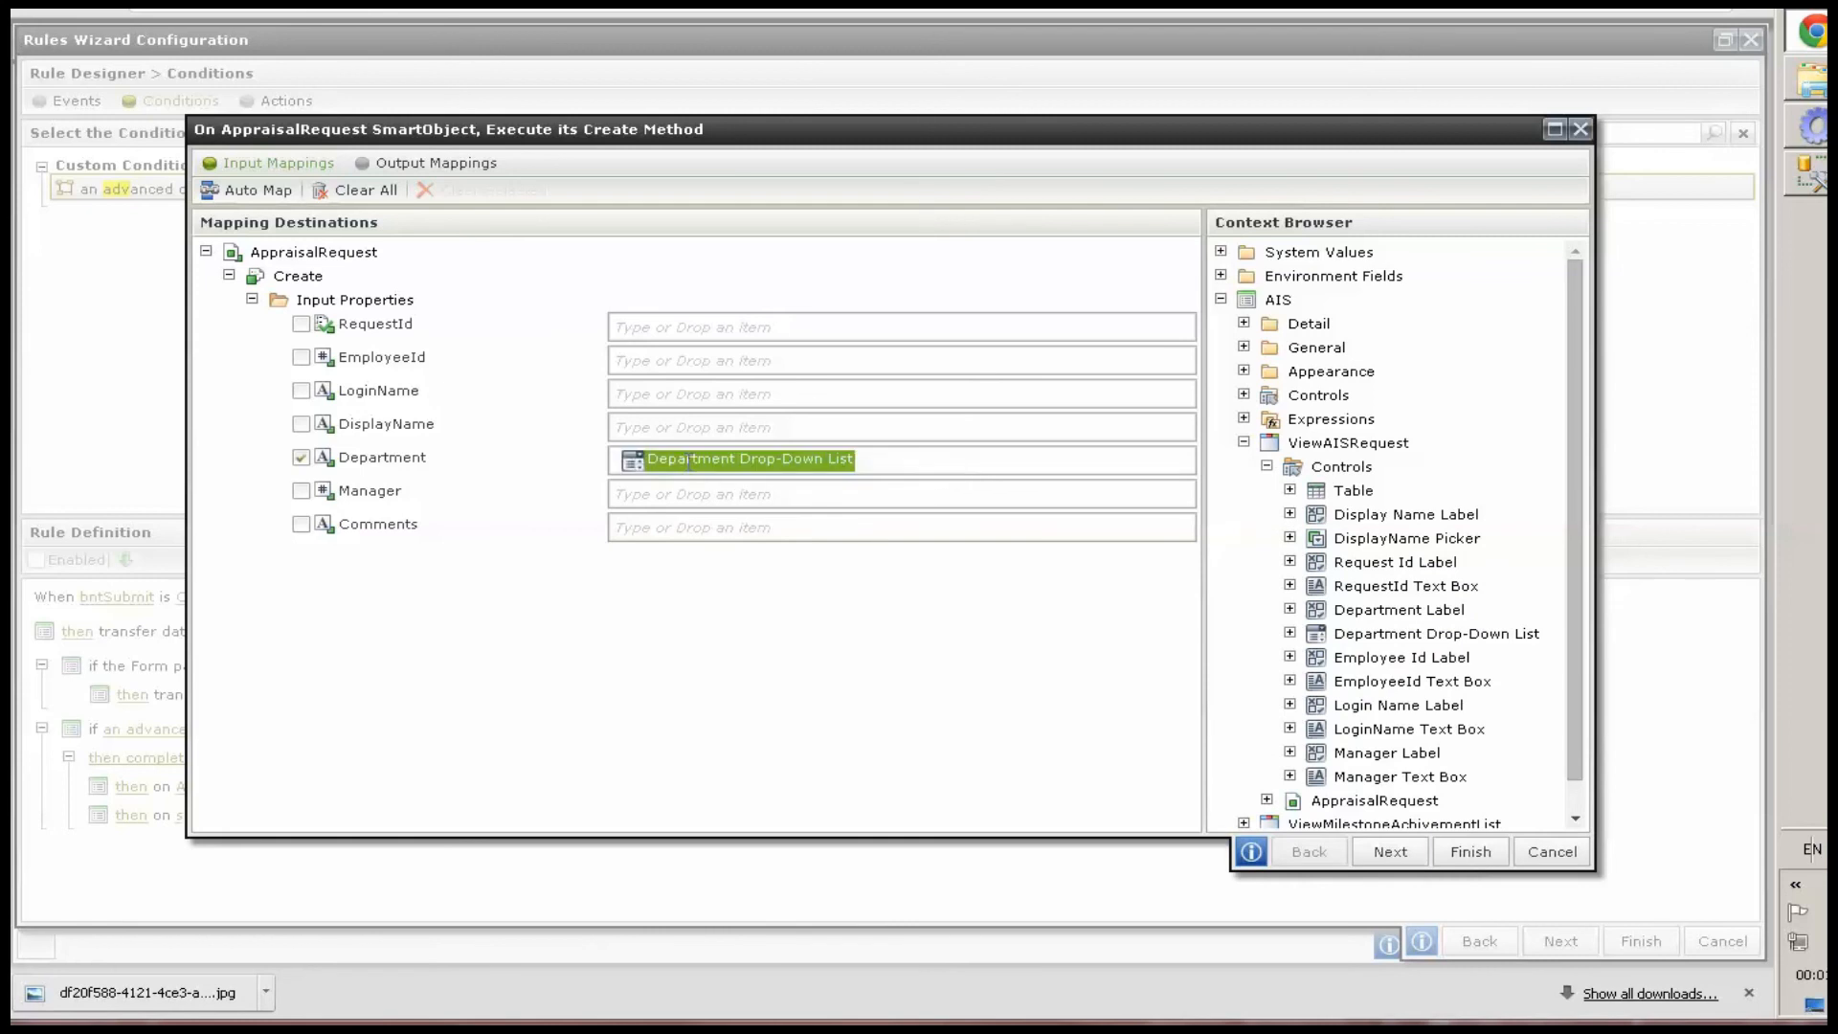
{"action": "left_click_drag", "start_coordinate": [1412, 777], "coordinate": [661, 485]}
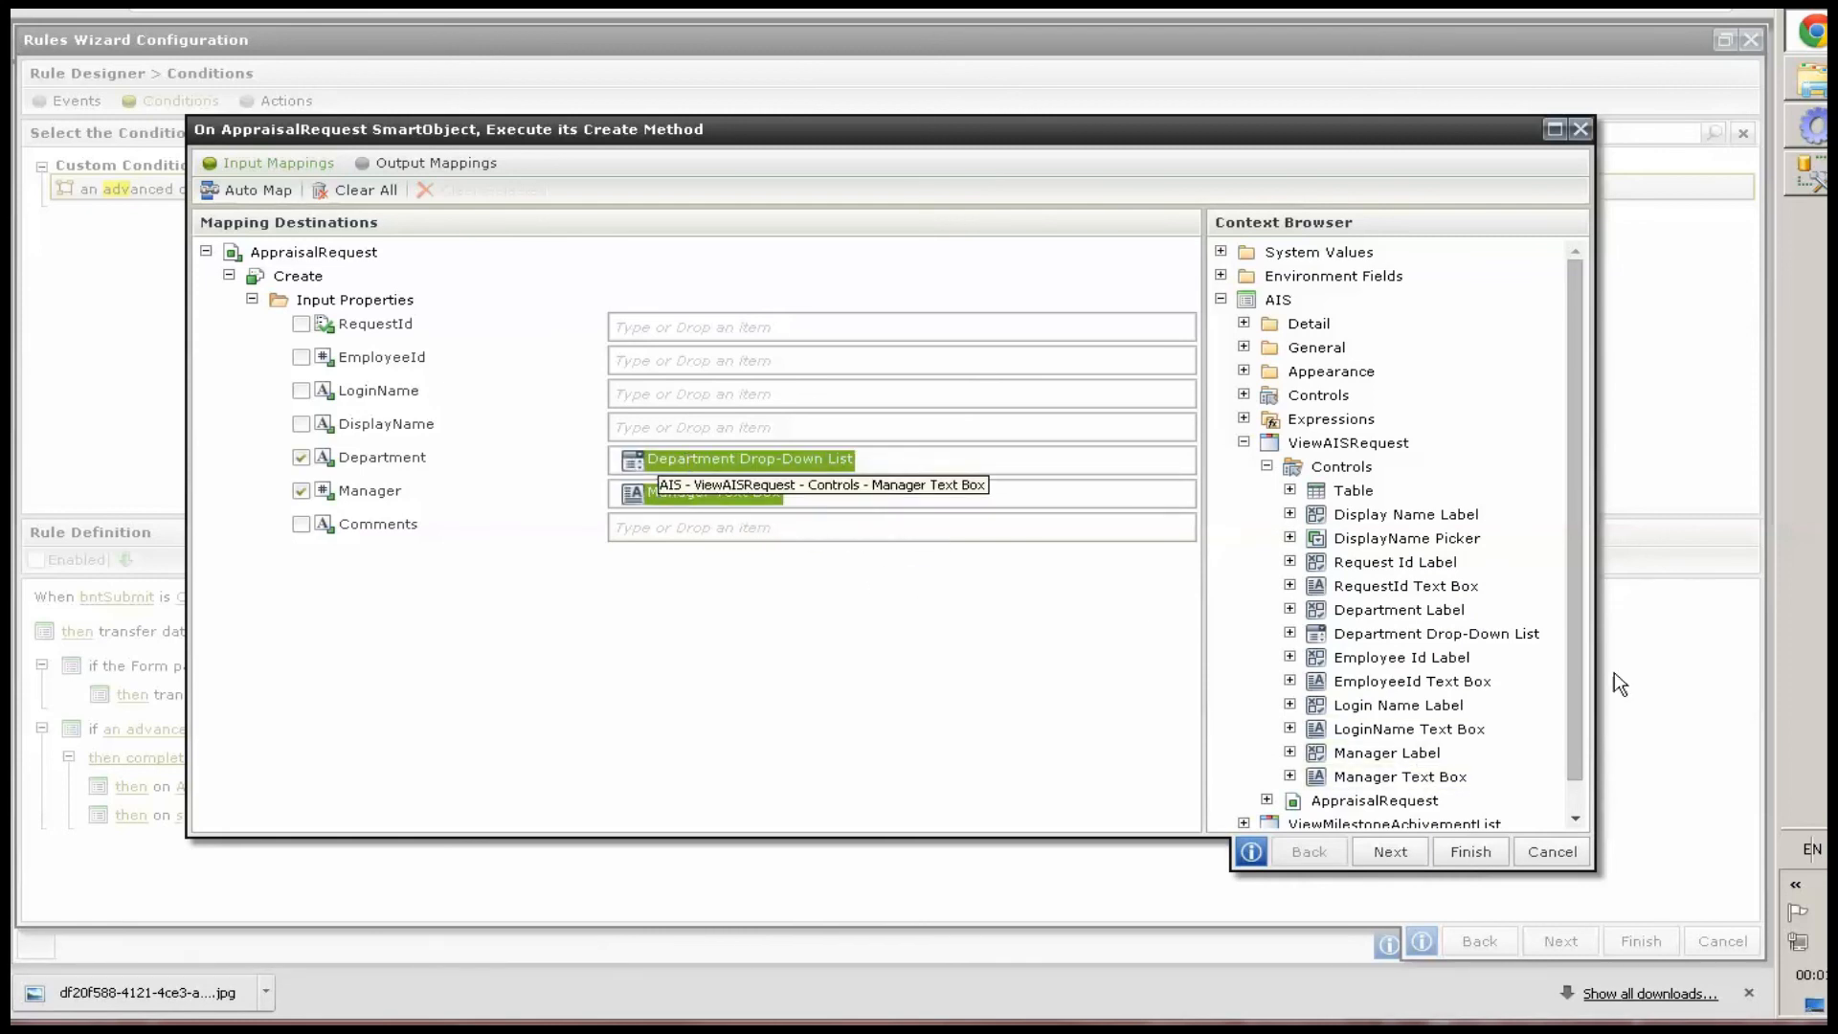
Map the ViewAISRequestSummary Comments Text Box to the Create method's Comments input
{"action": "scroll", "coordinate": [1397, 785], "scroll_direction": "down", "scroll_amount": 1}
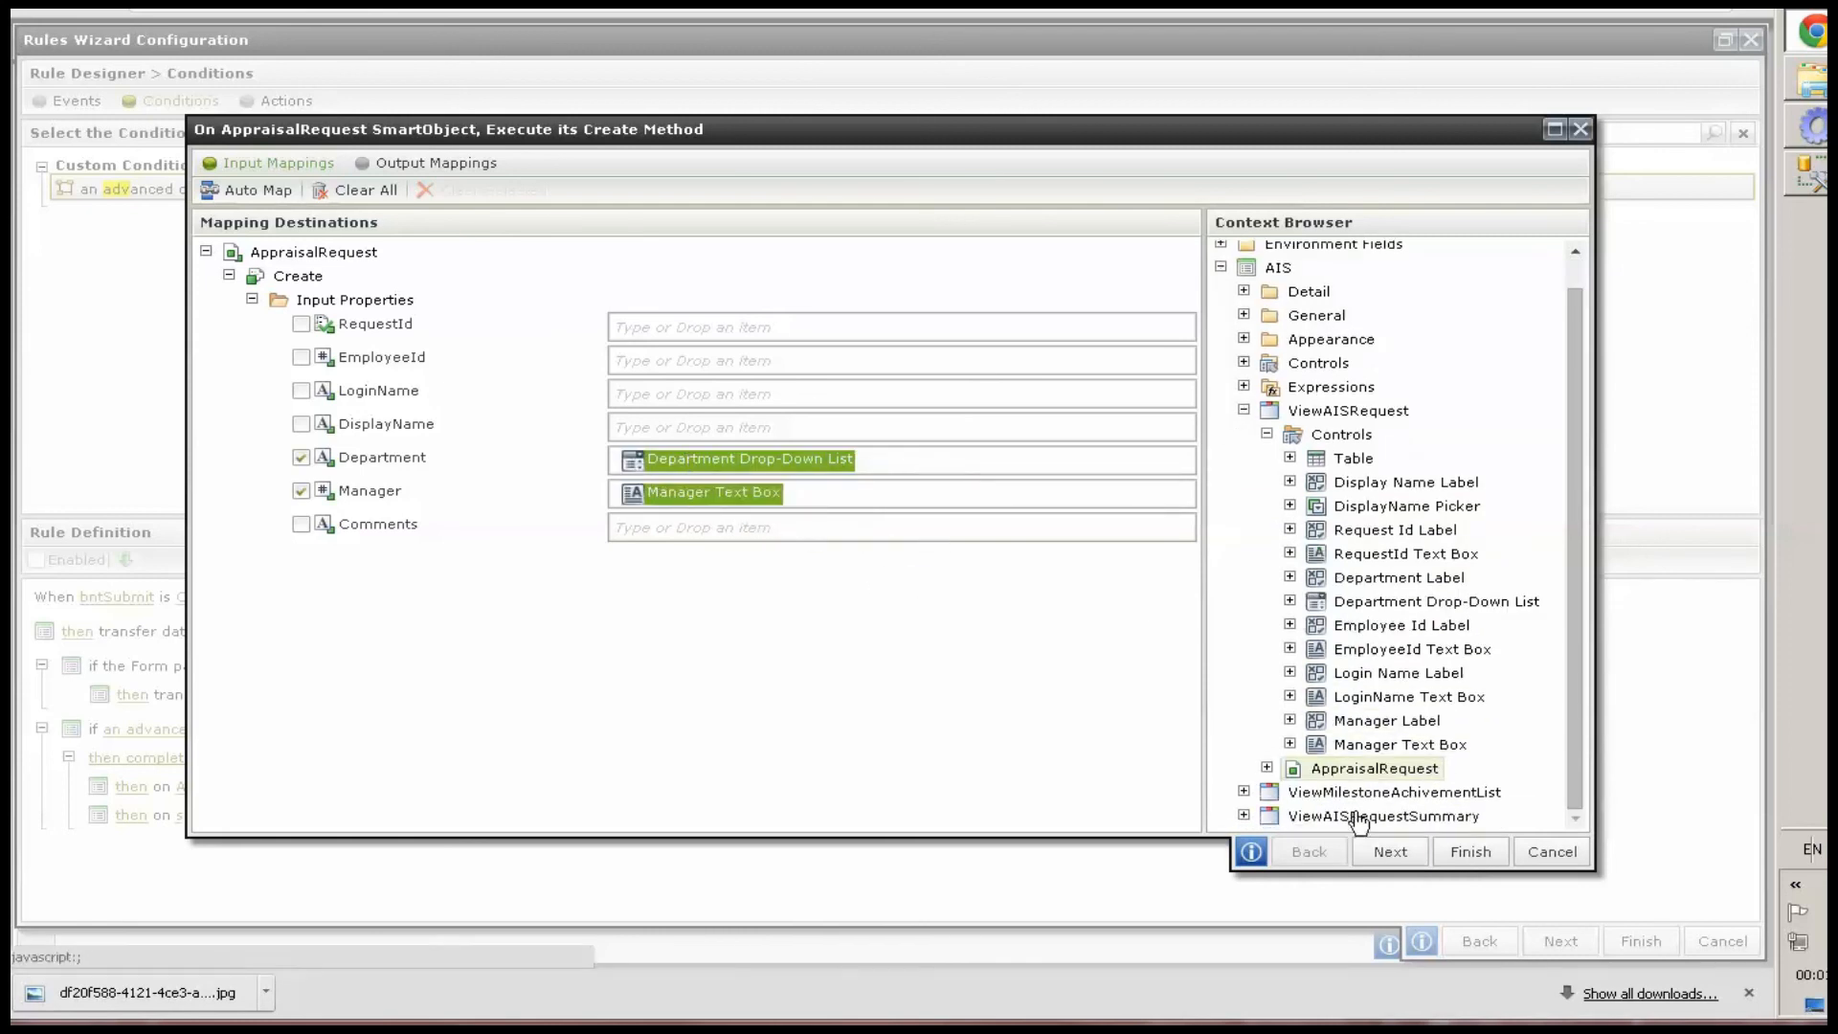
{"action": "left_click", "coordinate": [1243, 816]}
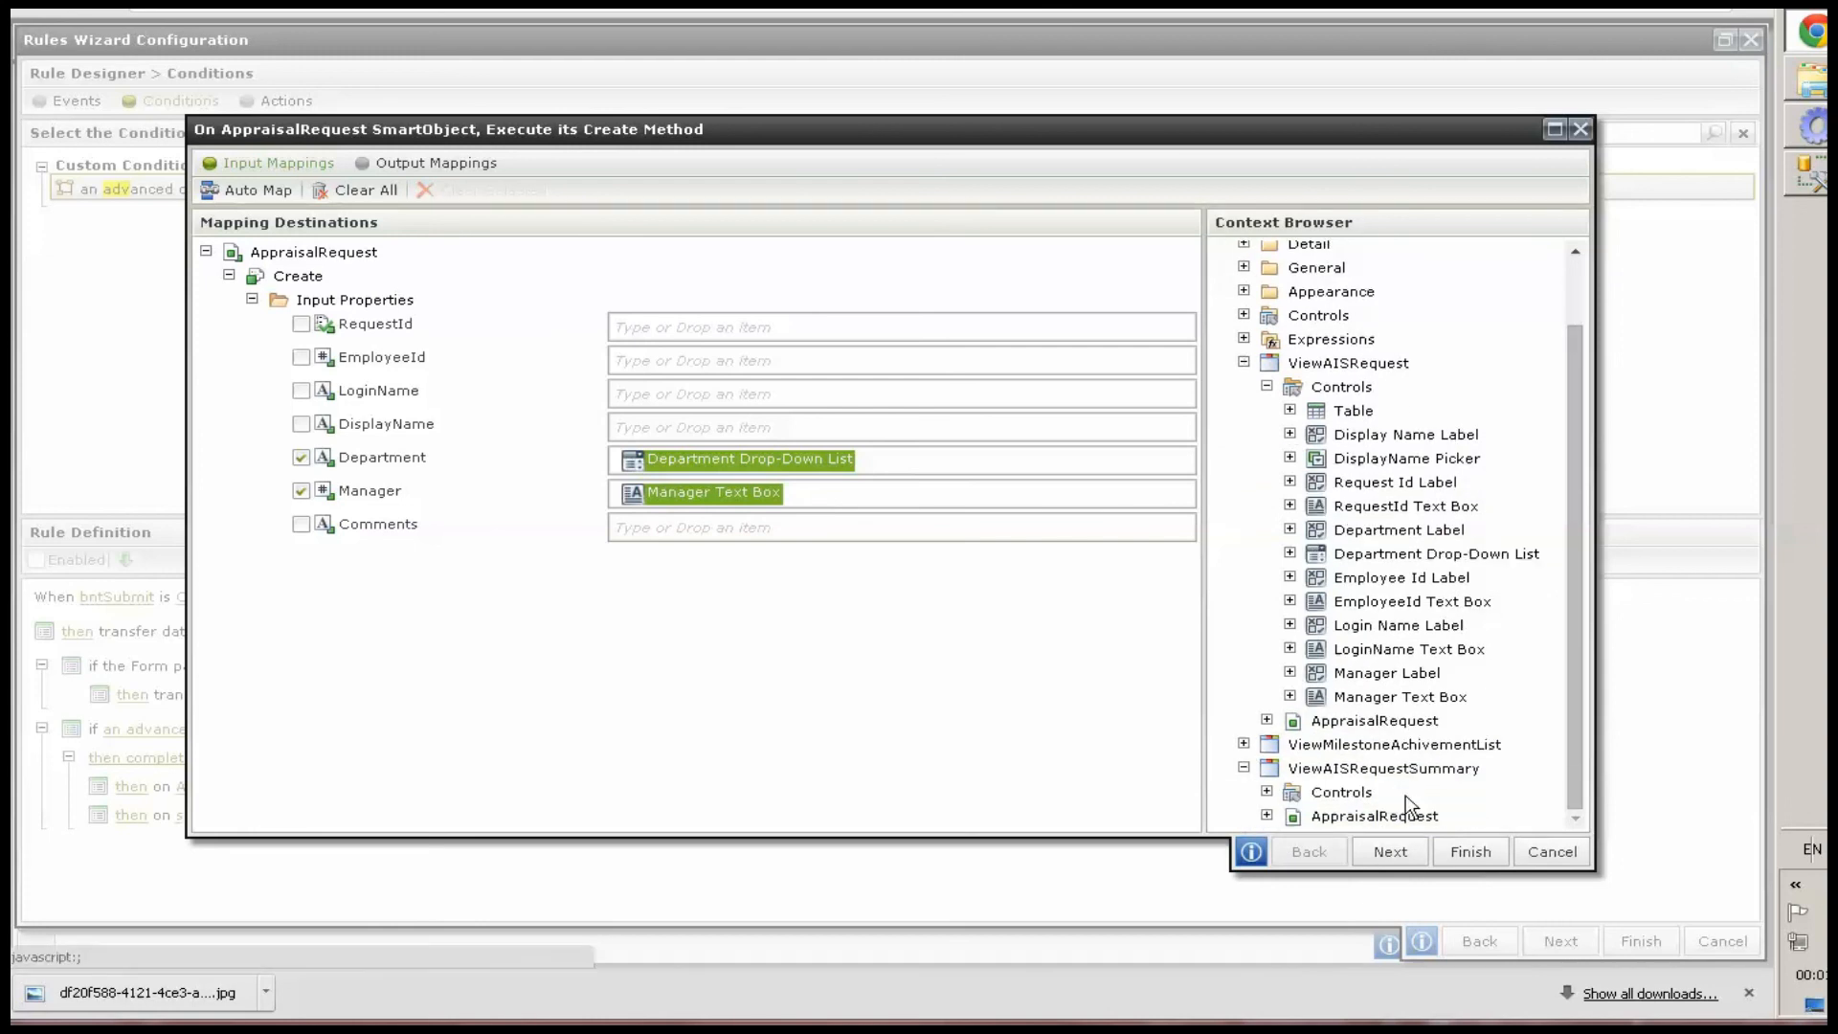
{"action": "left_click", "coordinate": [1267, 792]}
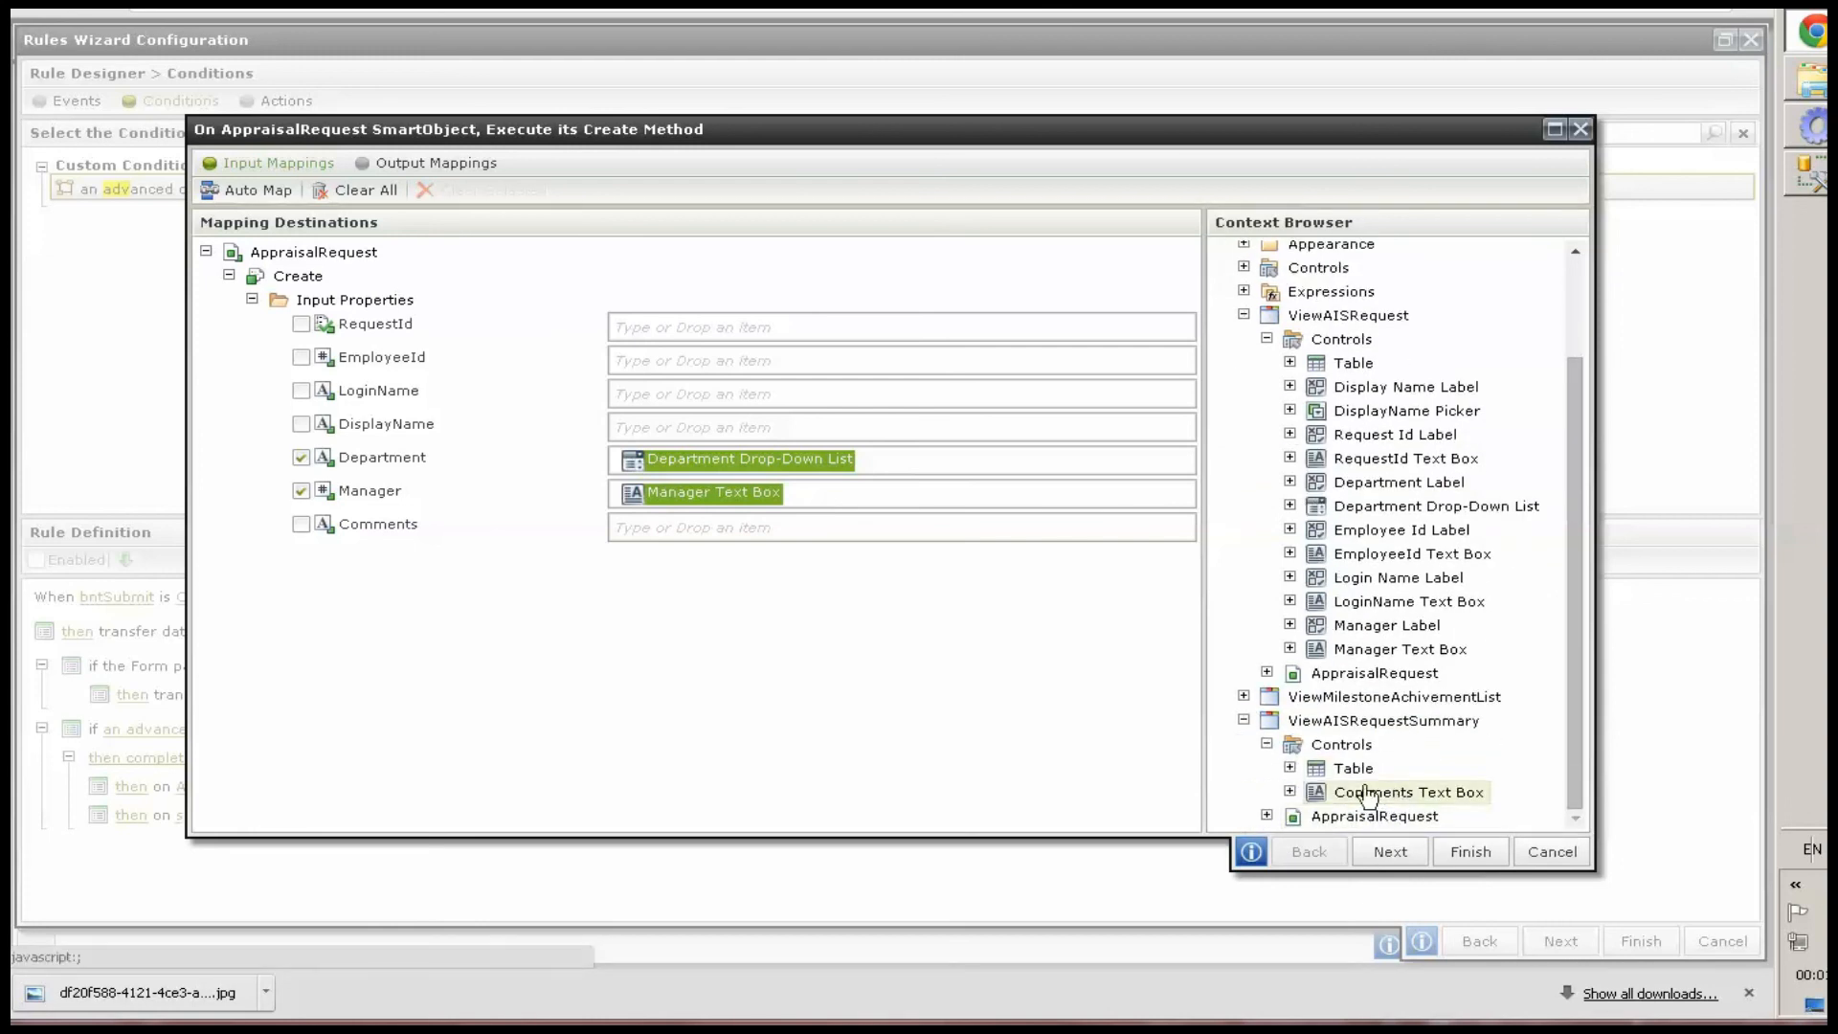
{"action": "left_click_drag", "start_coordinate": [1367, 794], "coordinate": [780, 528]}
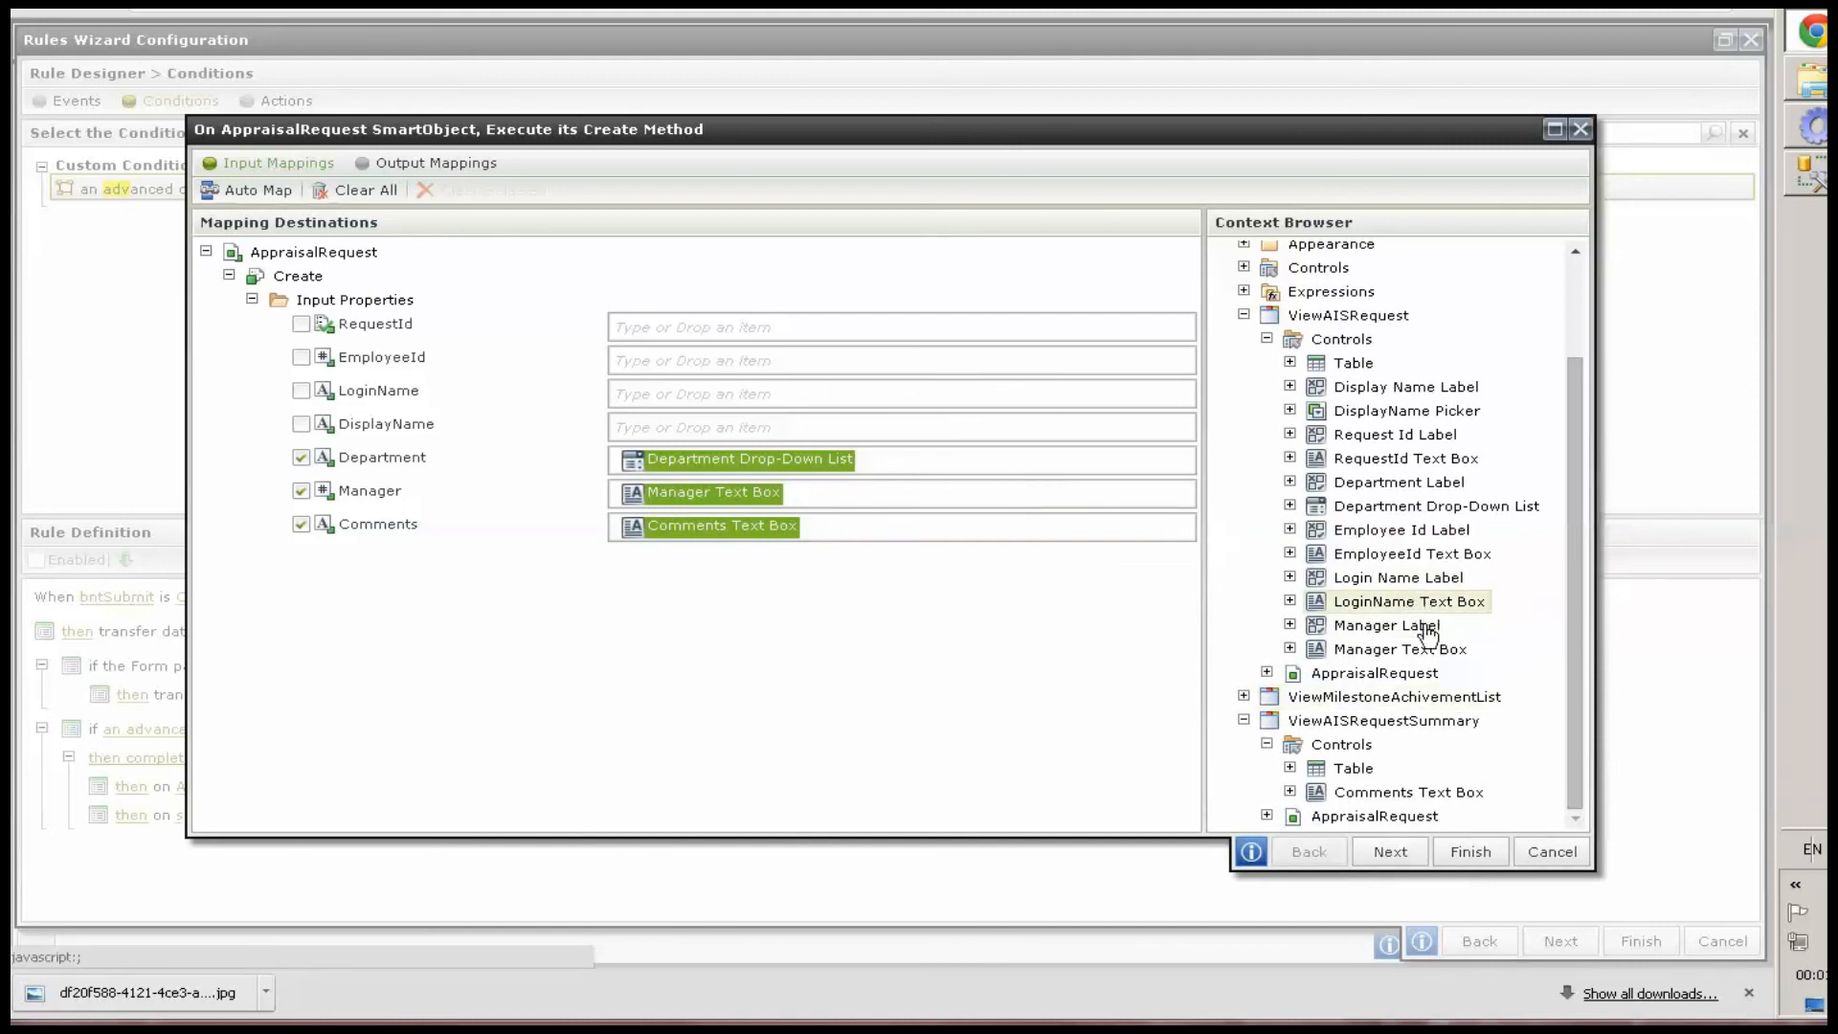
Map LoginName Text Box, DisplayName Picker and EmployeeId Text Box to the LoginName, DisplayName and EmployeeId inputs
{"action": "left_click_drag", "start_coordinate": [722, 424], "coordinate": [661, 390]}
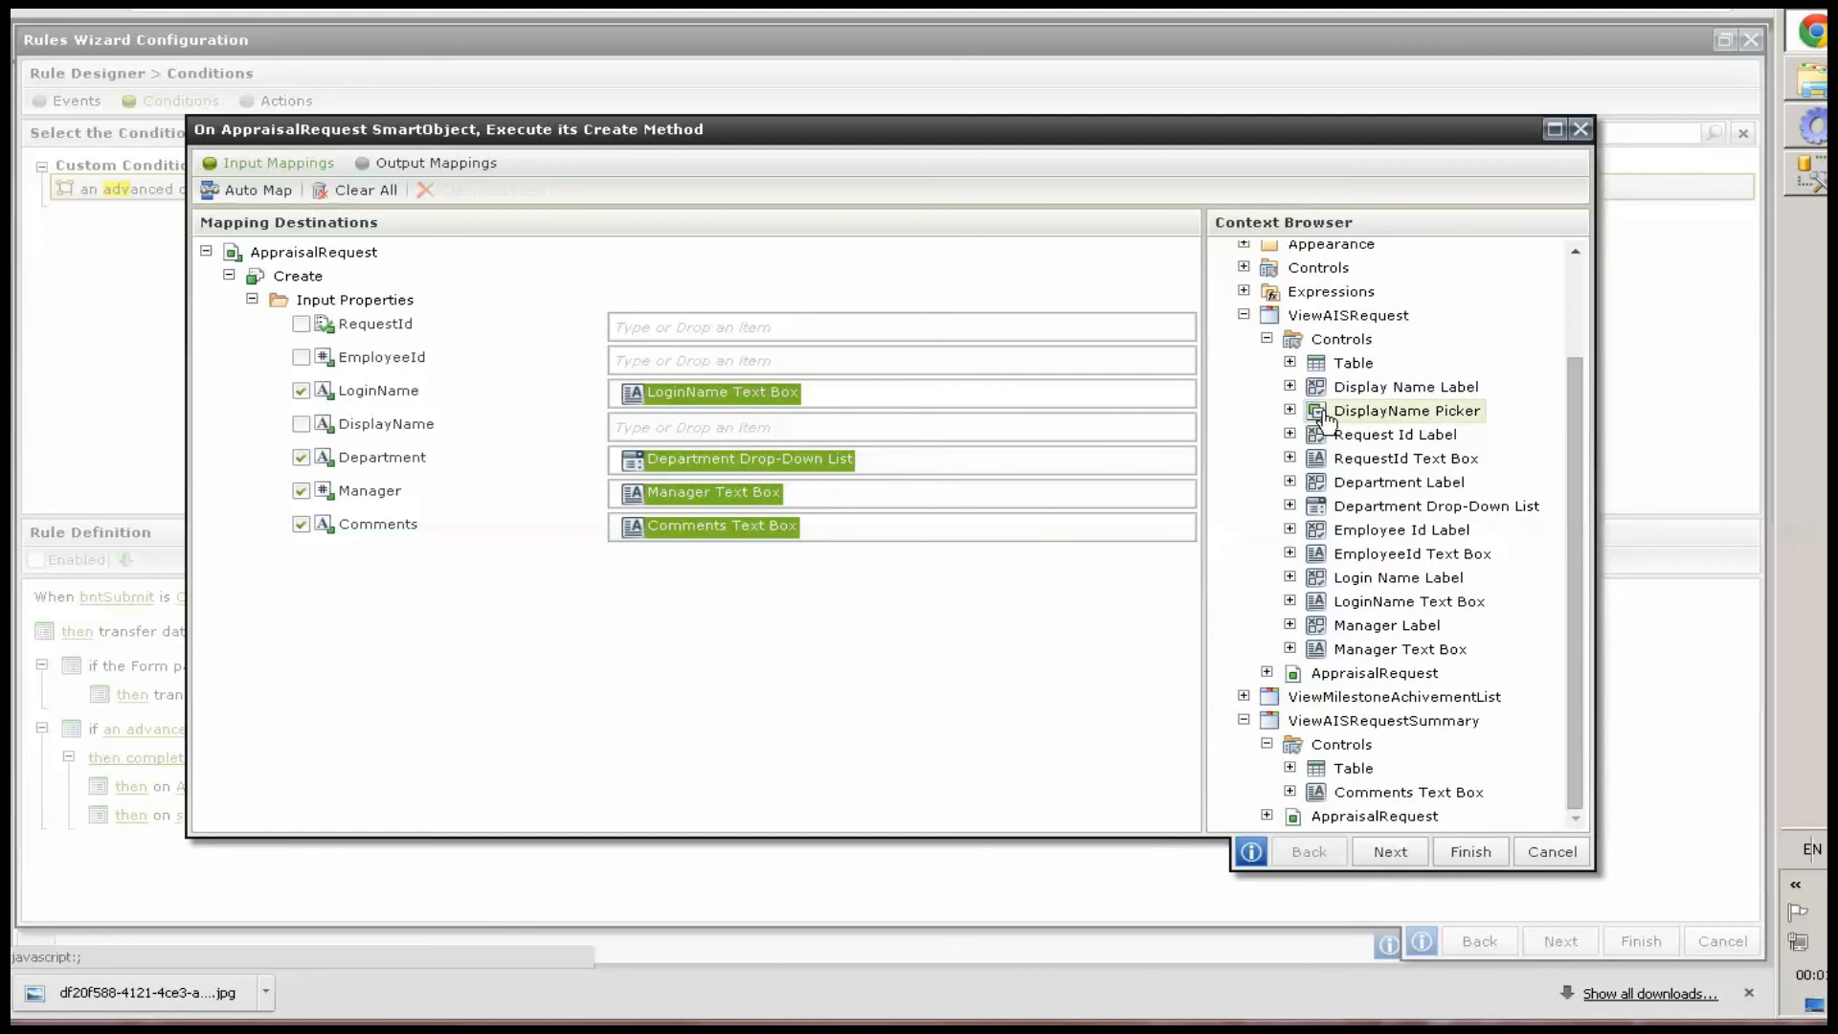
{"action": "left_click_drag", "start_coordinate": [1407, 411], "coordinate": [742, 430]}
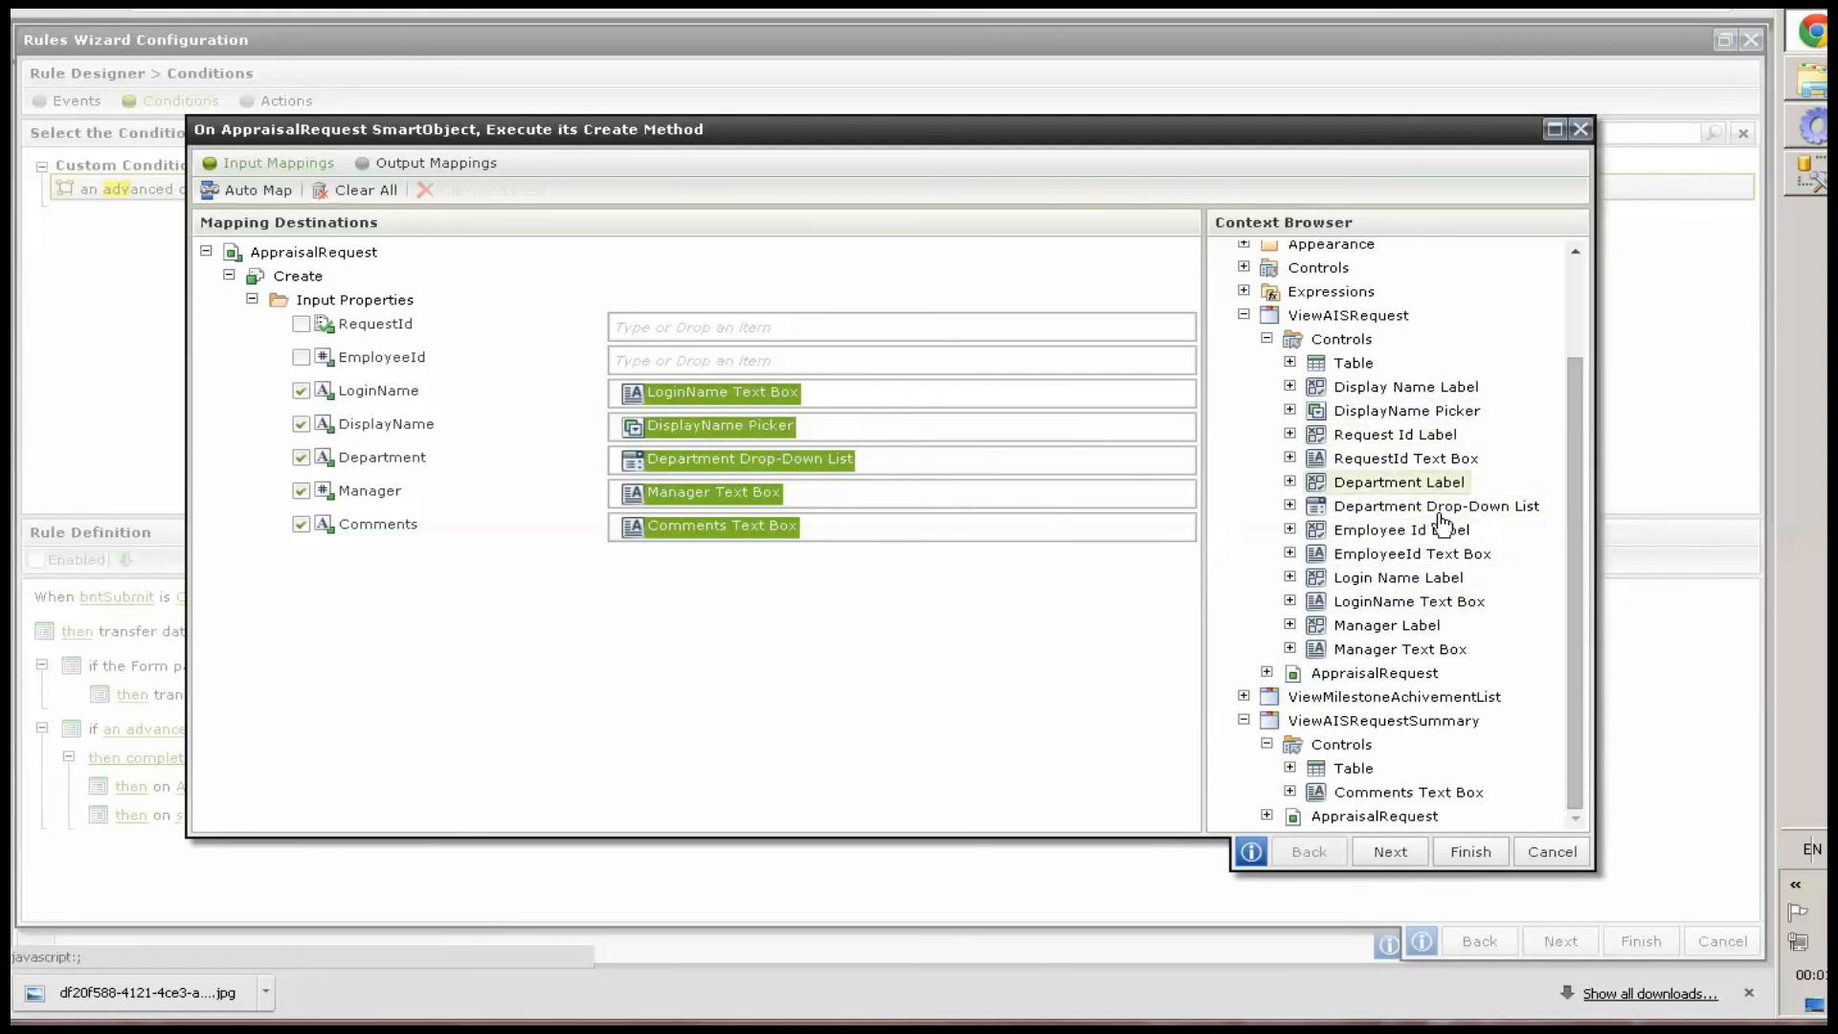
{"action": "left_click_drag", "start_coordinate": [1441, 559], "coordinate": [906, 355]}
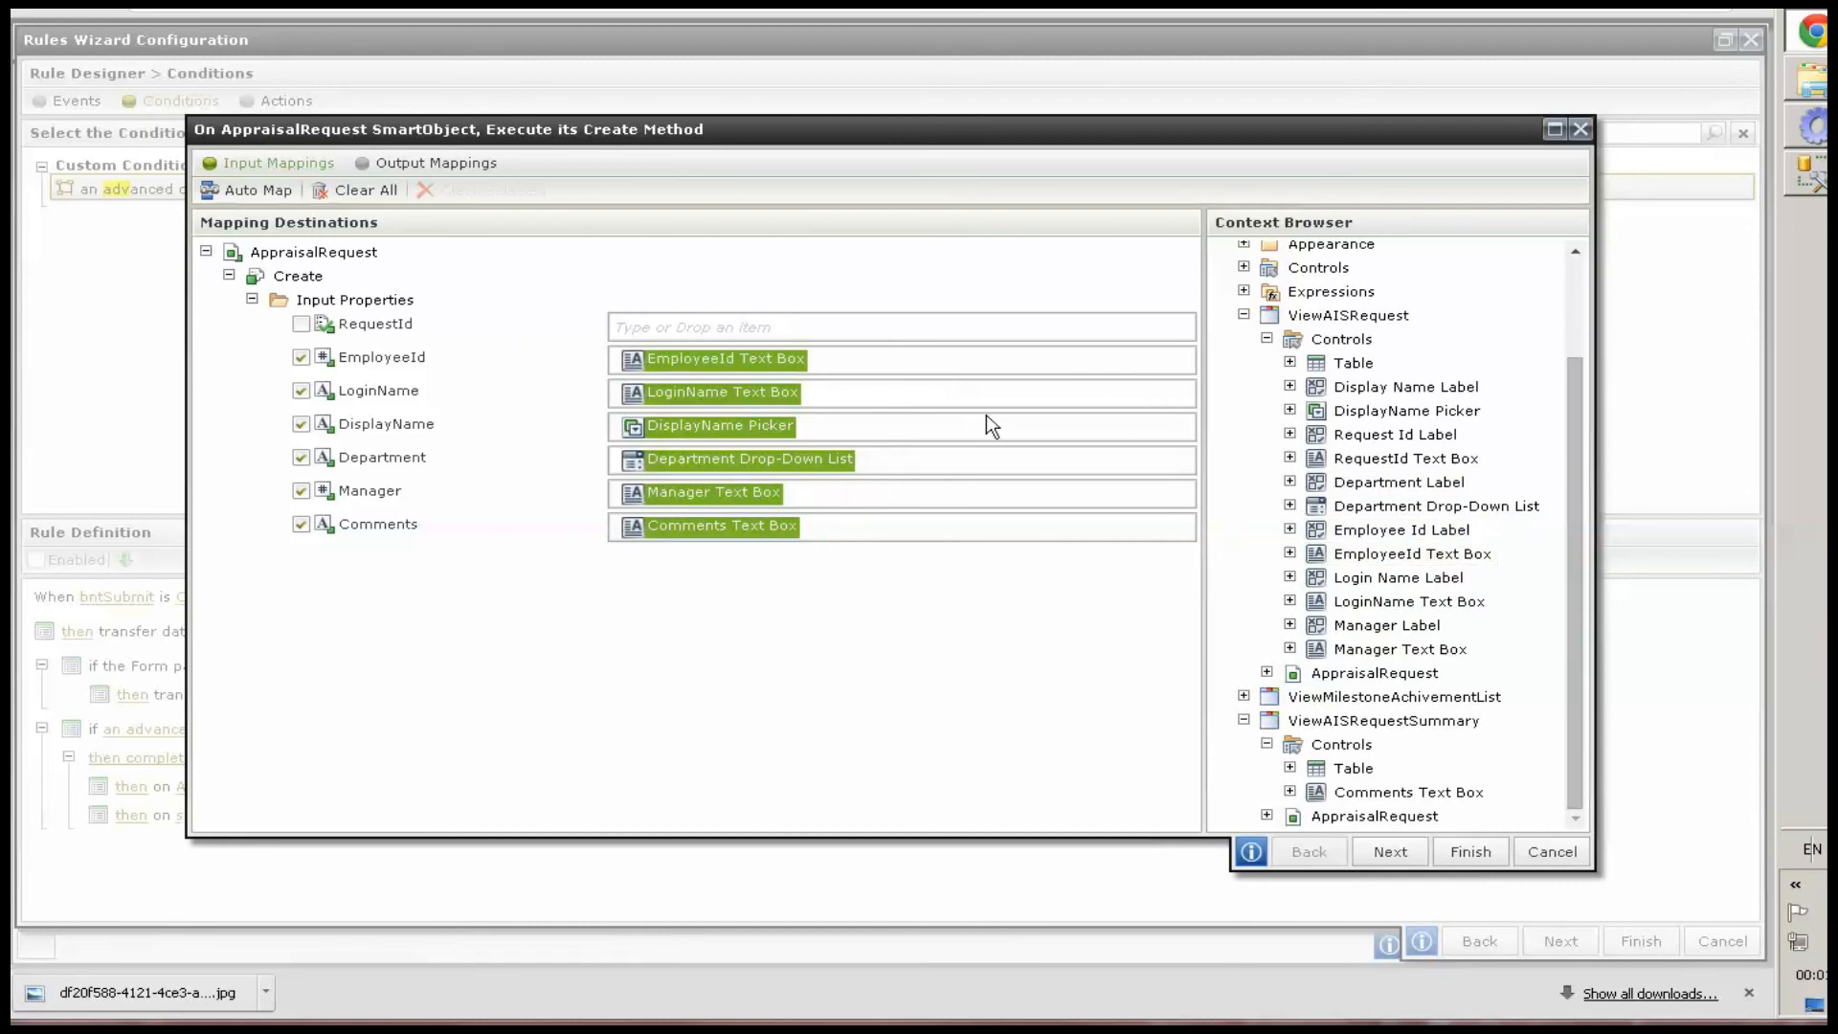
Map the returned RequestId to the RequestId Text Box in output mappings and finish the Create configuration
{"action": "left_click", "coordinate": [1392, 847]}
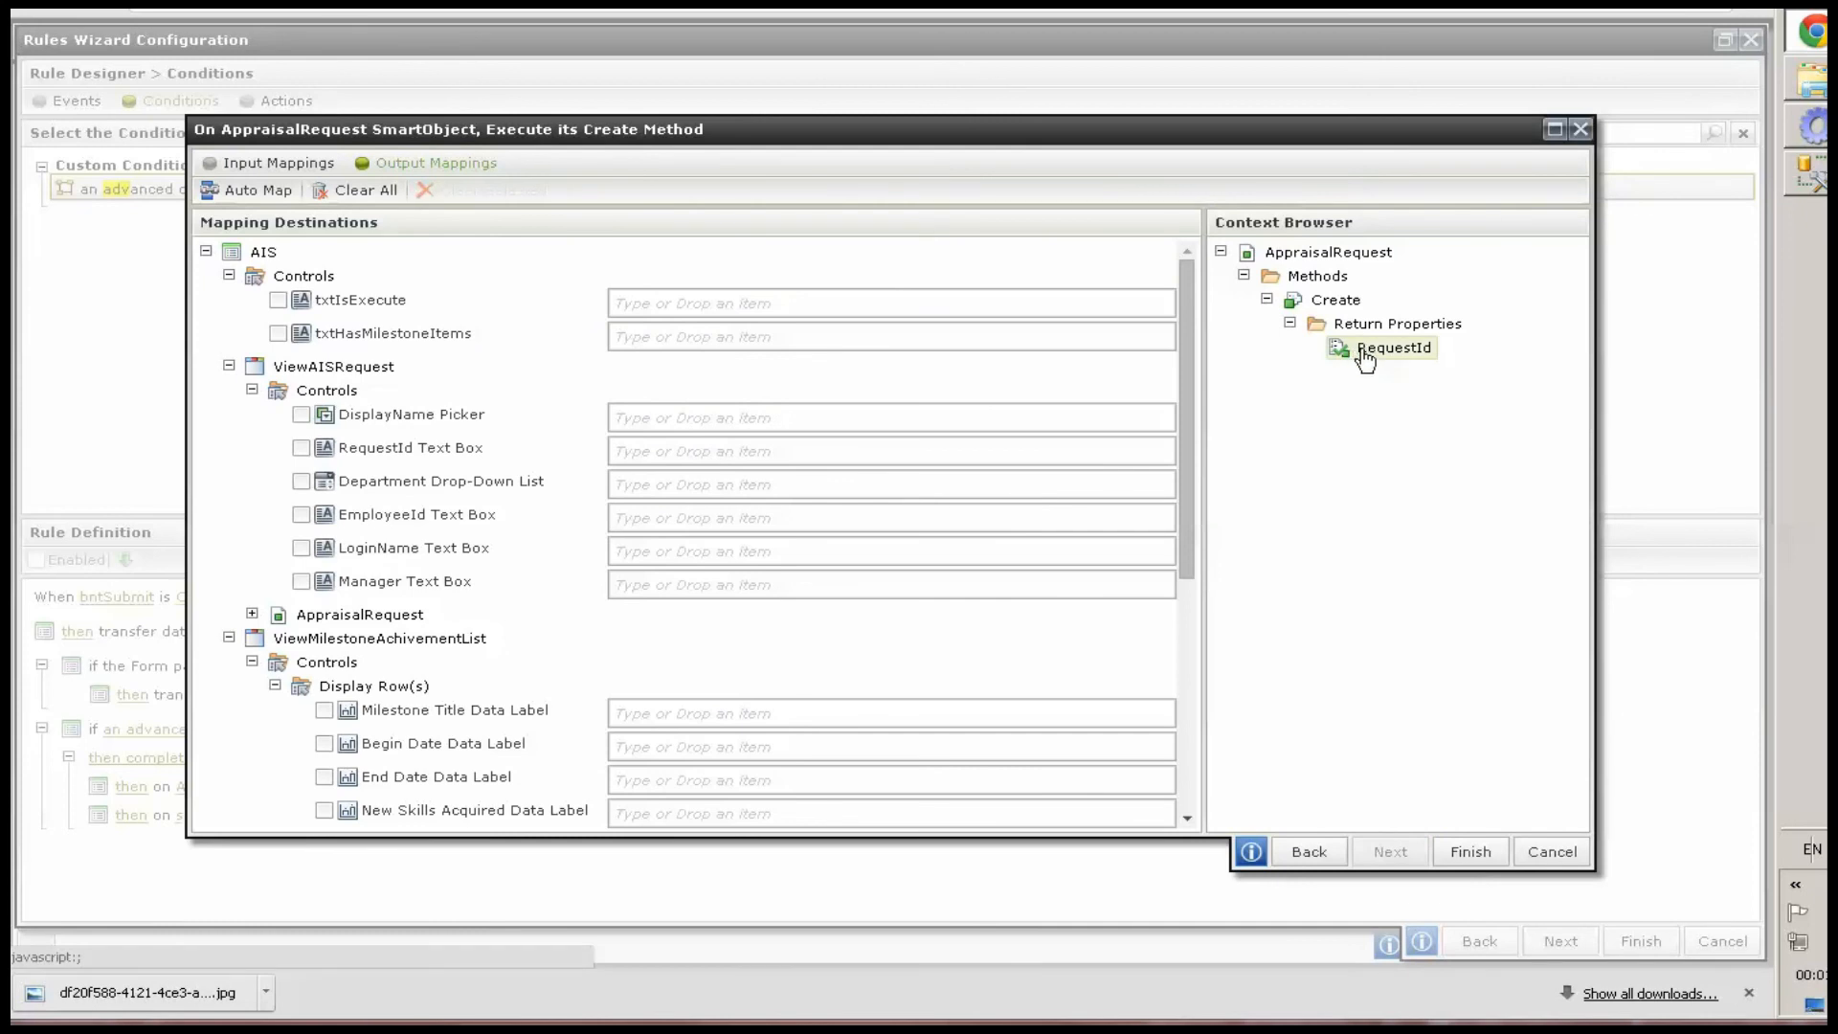
{"action": "left_click_drag", "start_coordinate": [1365, 357], "coordinate": [719, 455]}
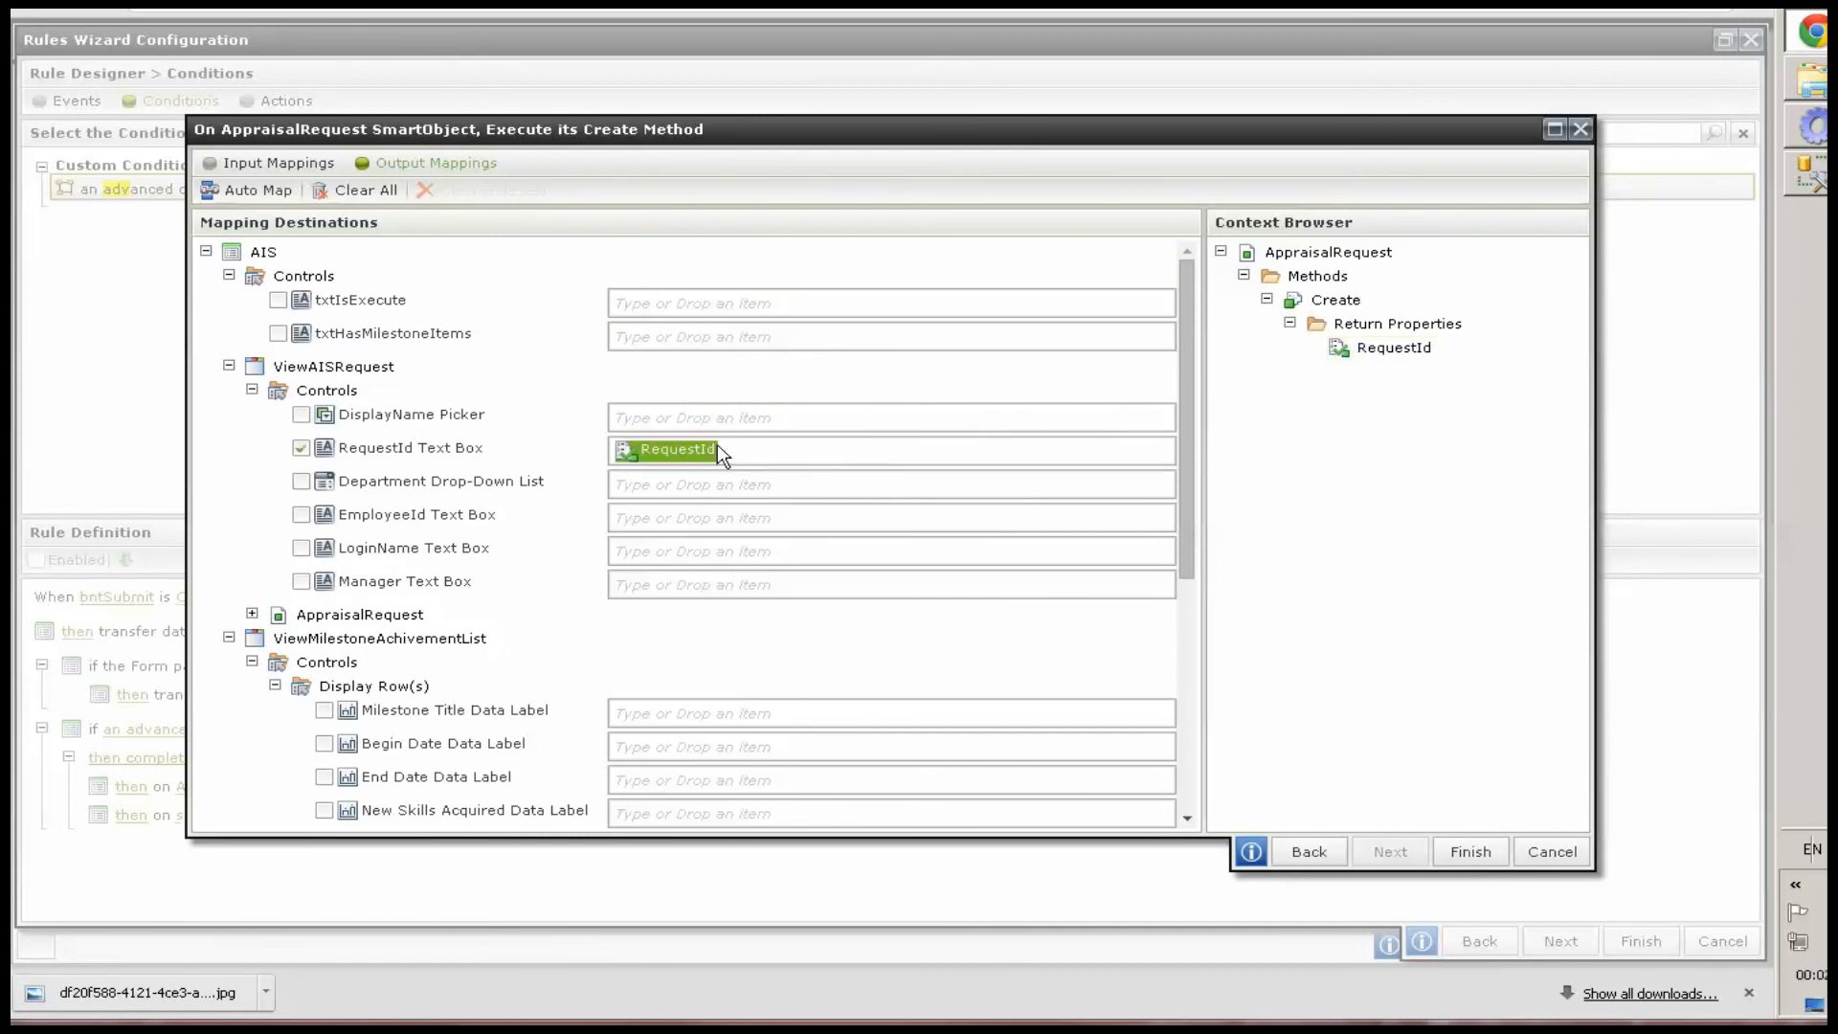
{"action": "left_click", "coordinate": [1468, 852]}
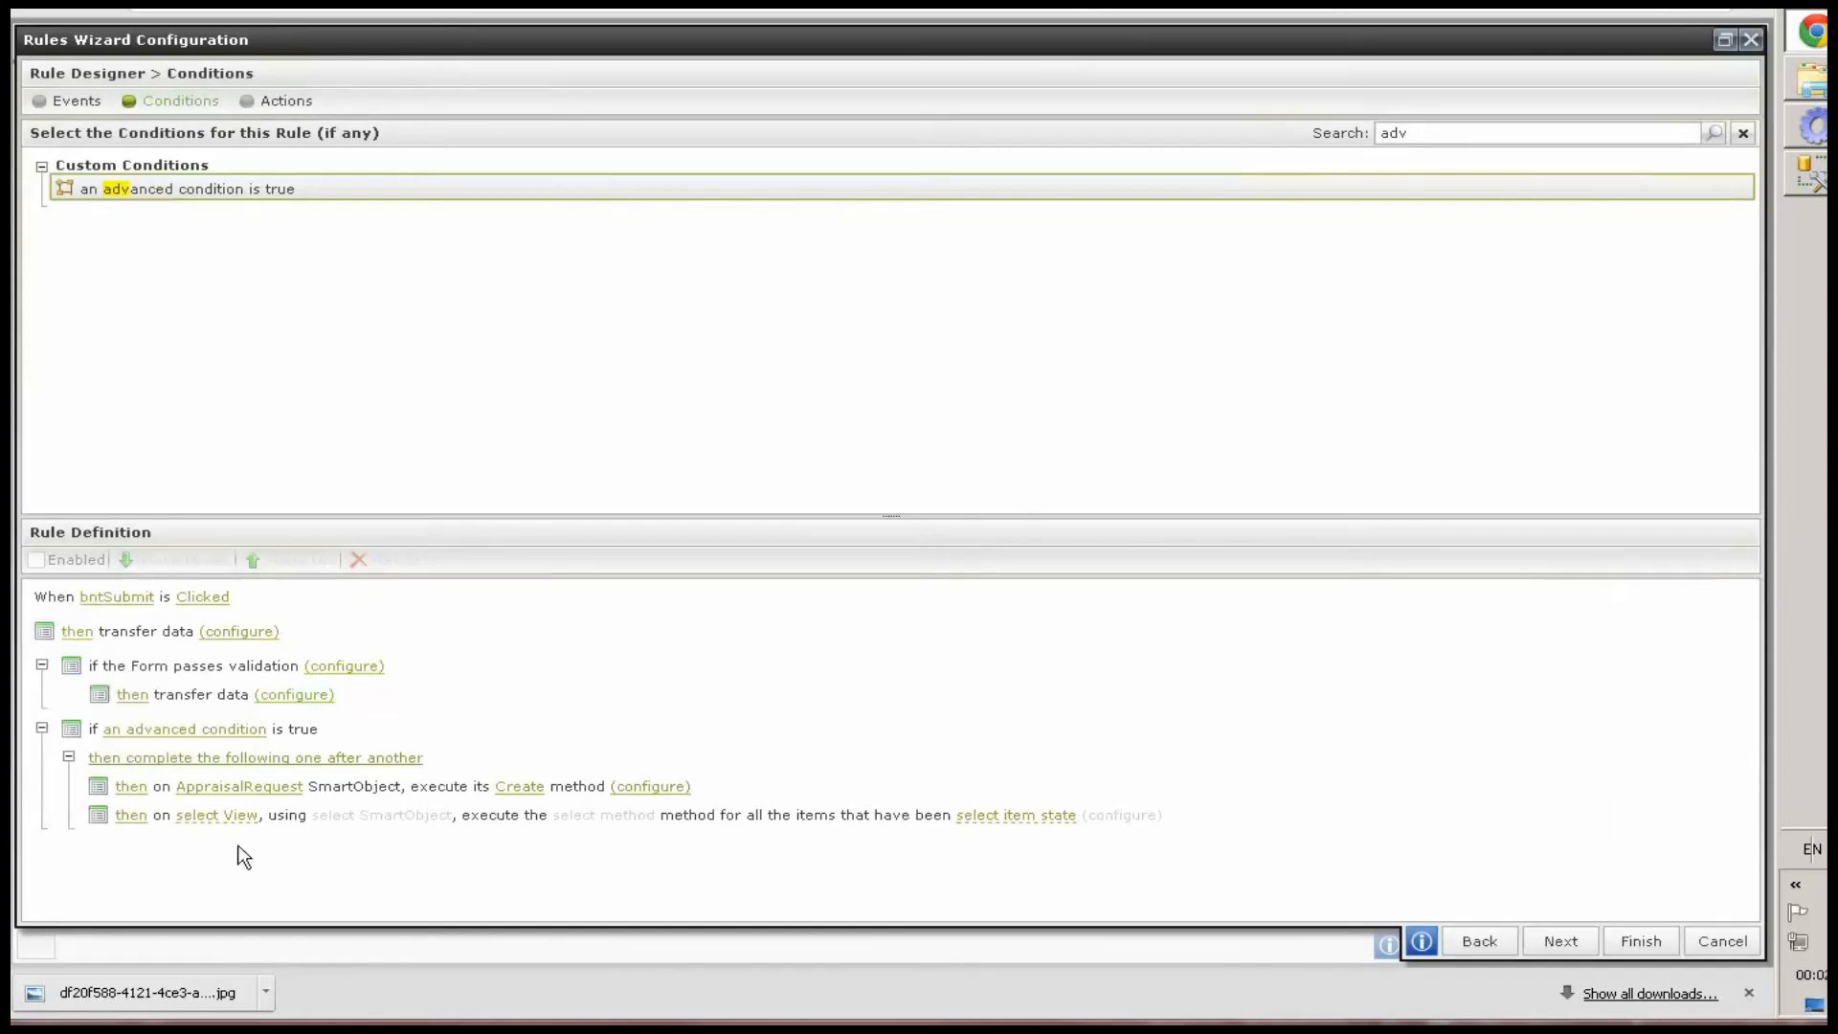
Remove the unconfigured changed-items action from the advanced condition block
{"action": "left_click", "coordinate": [218, 817]}
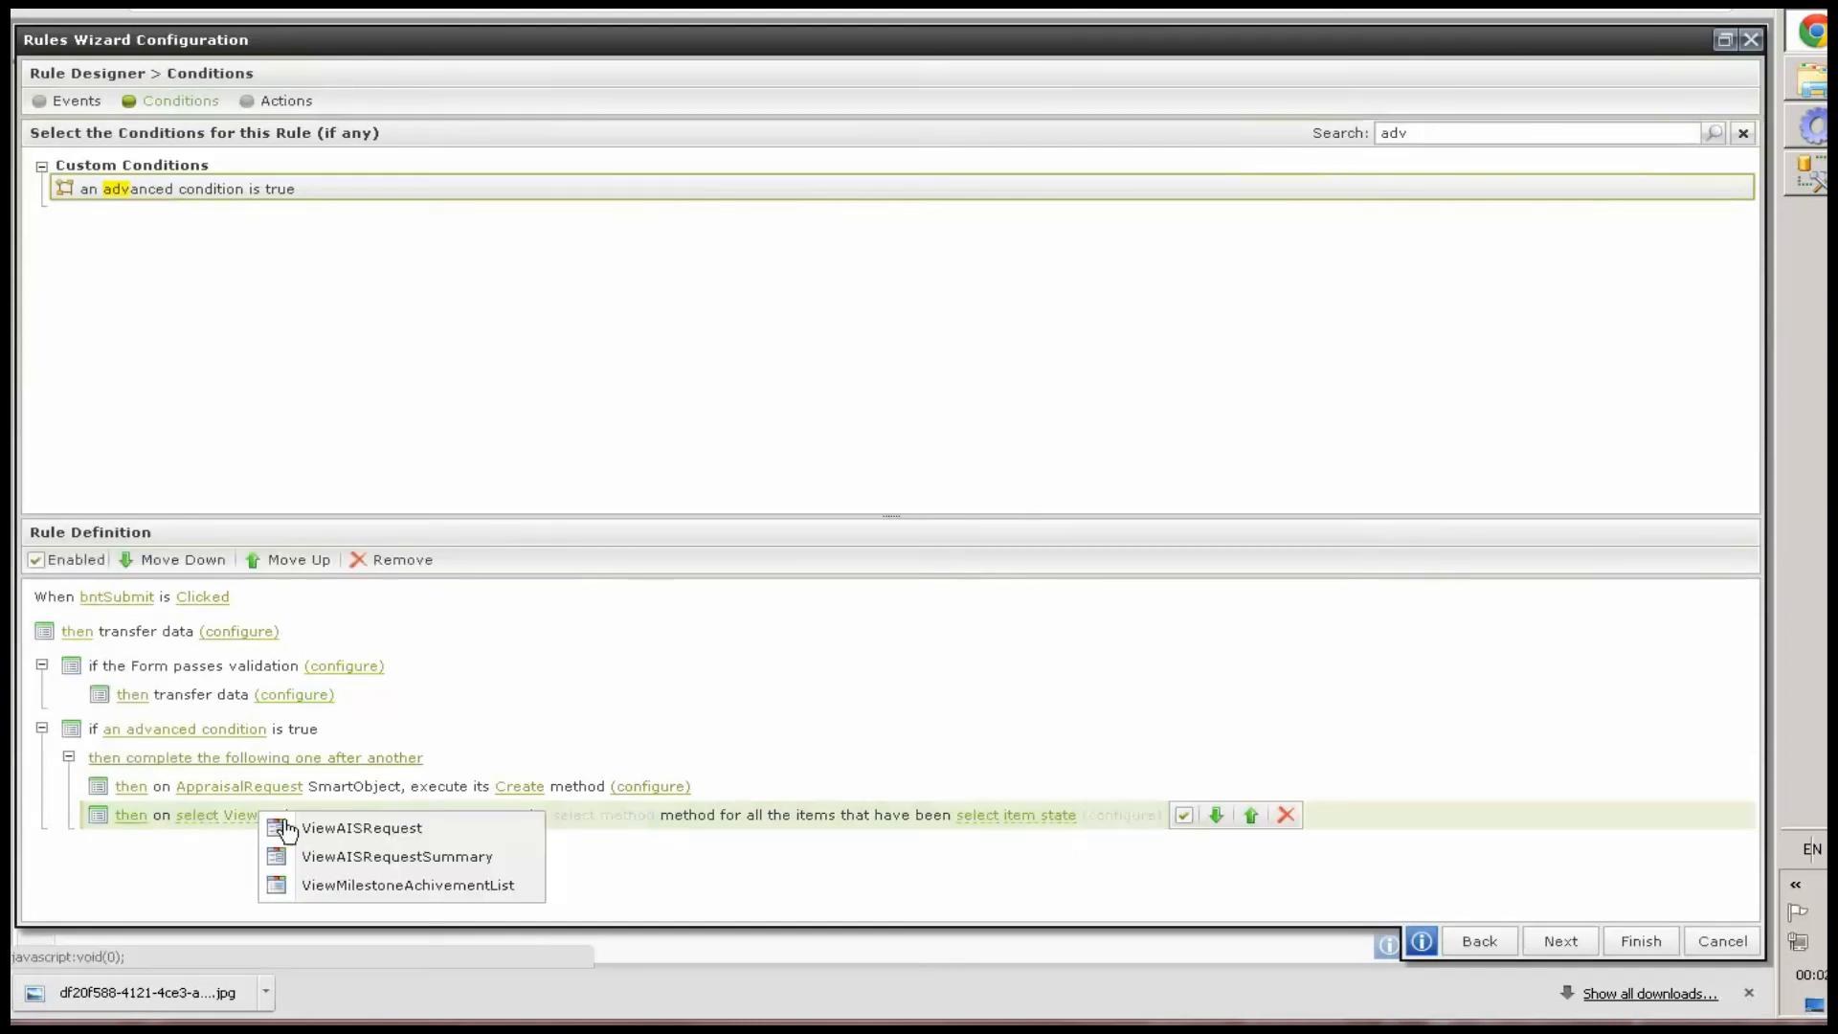
{"action": "left_click", "coordinate": [366, 886]}
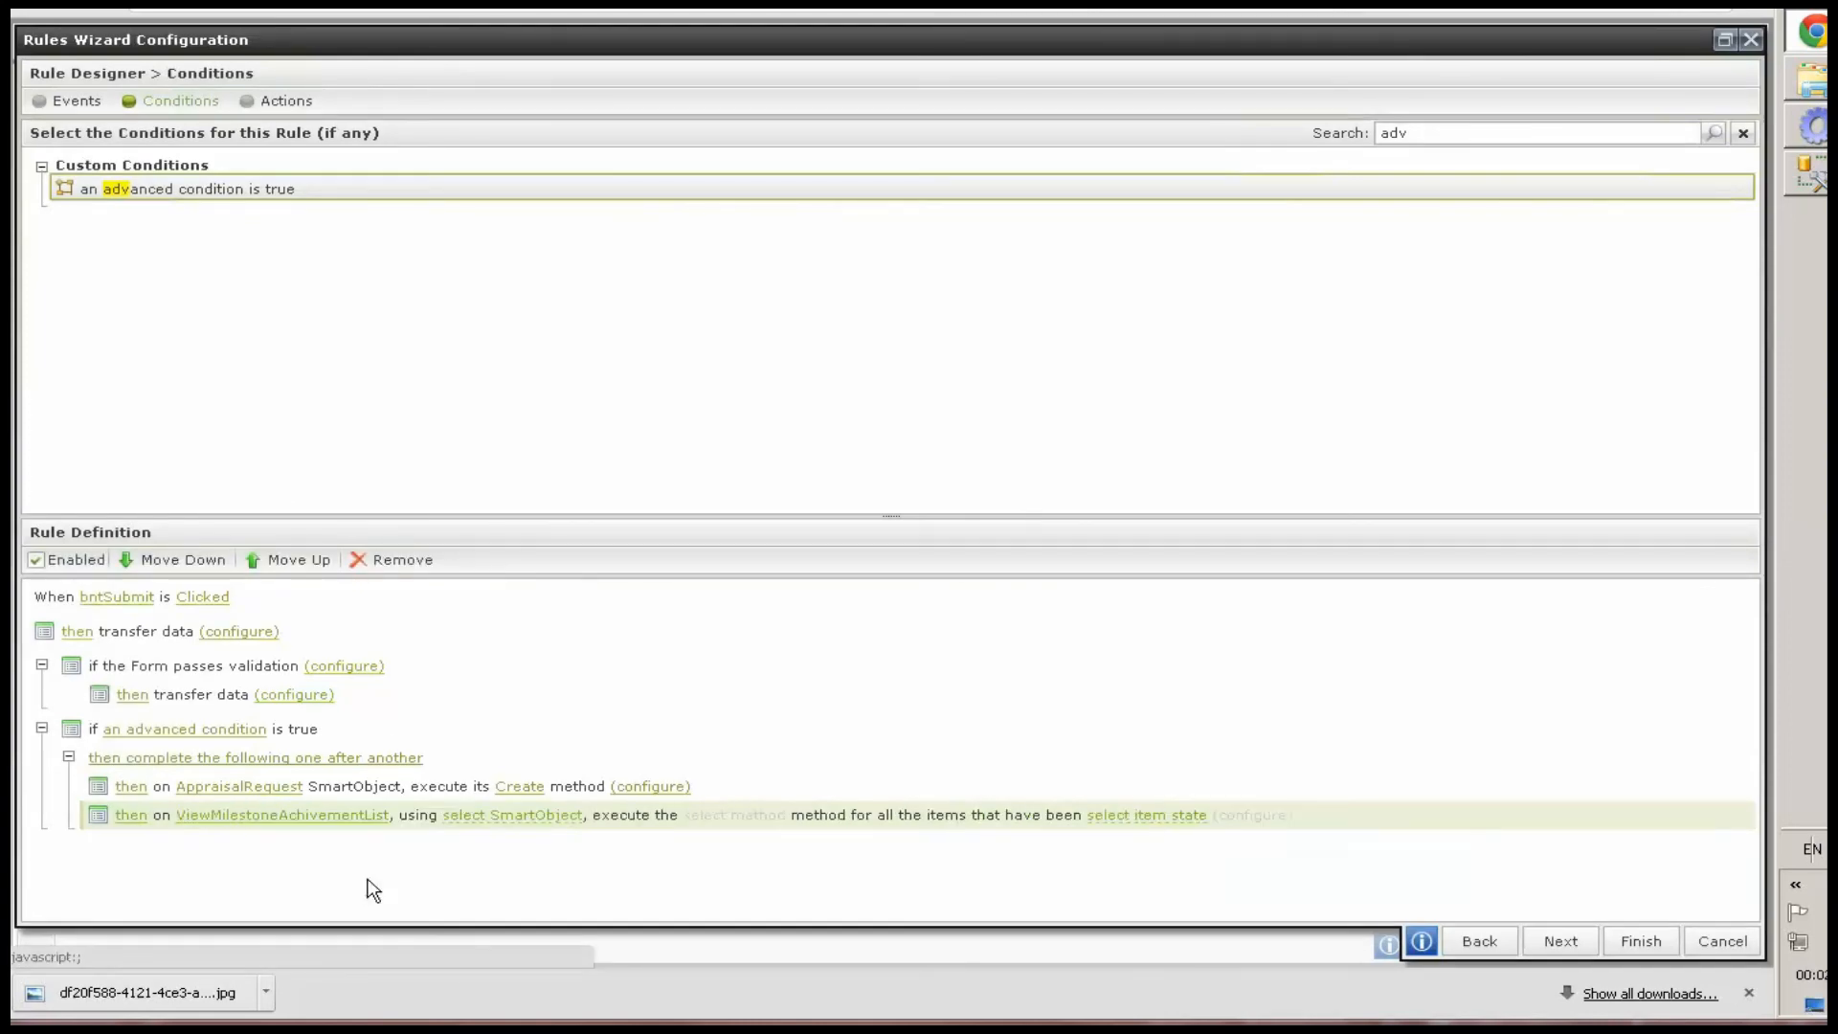
{"action": "left_click", "coordinate": [530, 818]}
{"action": "left_click", "coordinate": [1026, 701]}
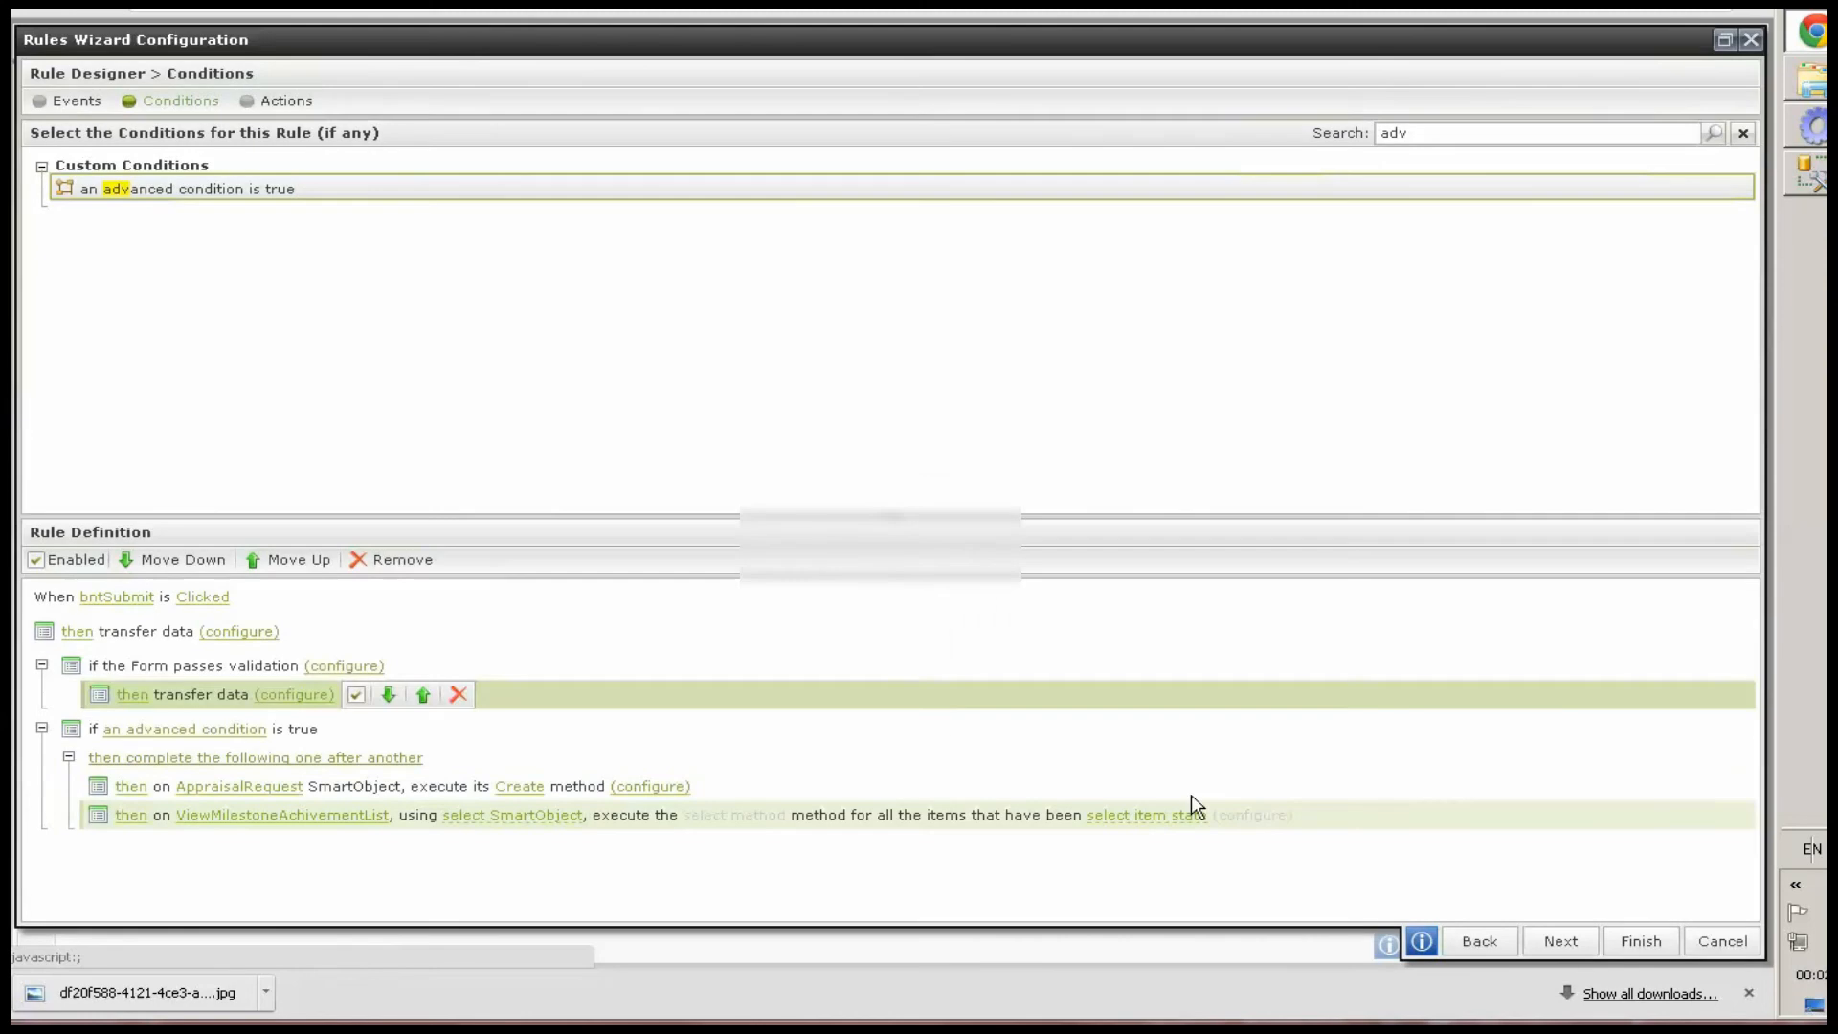
{"action": "left_click", "coordinate": [1413, 818]}
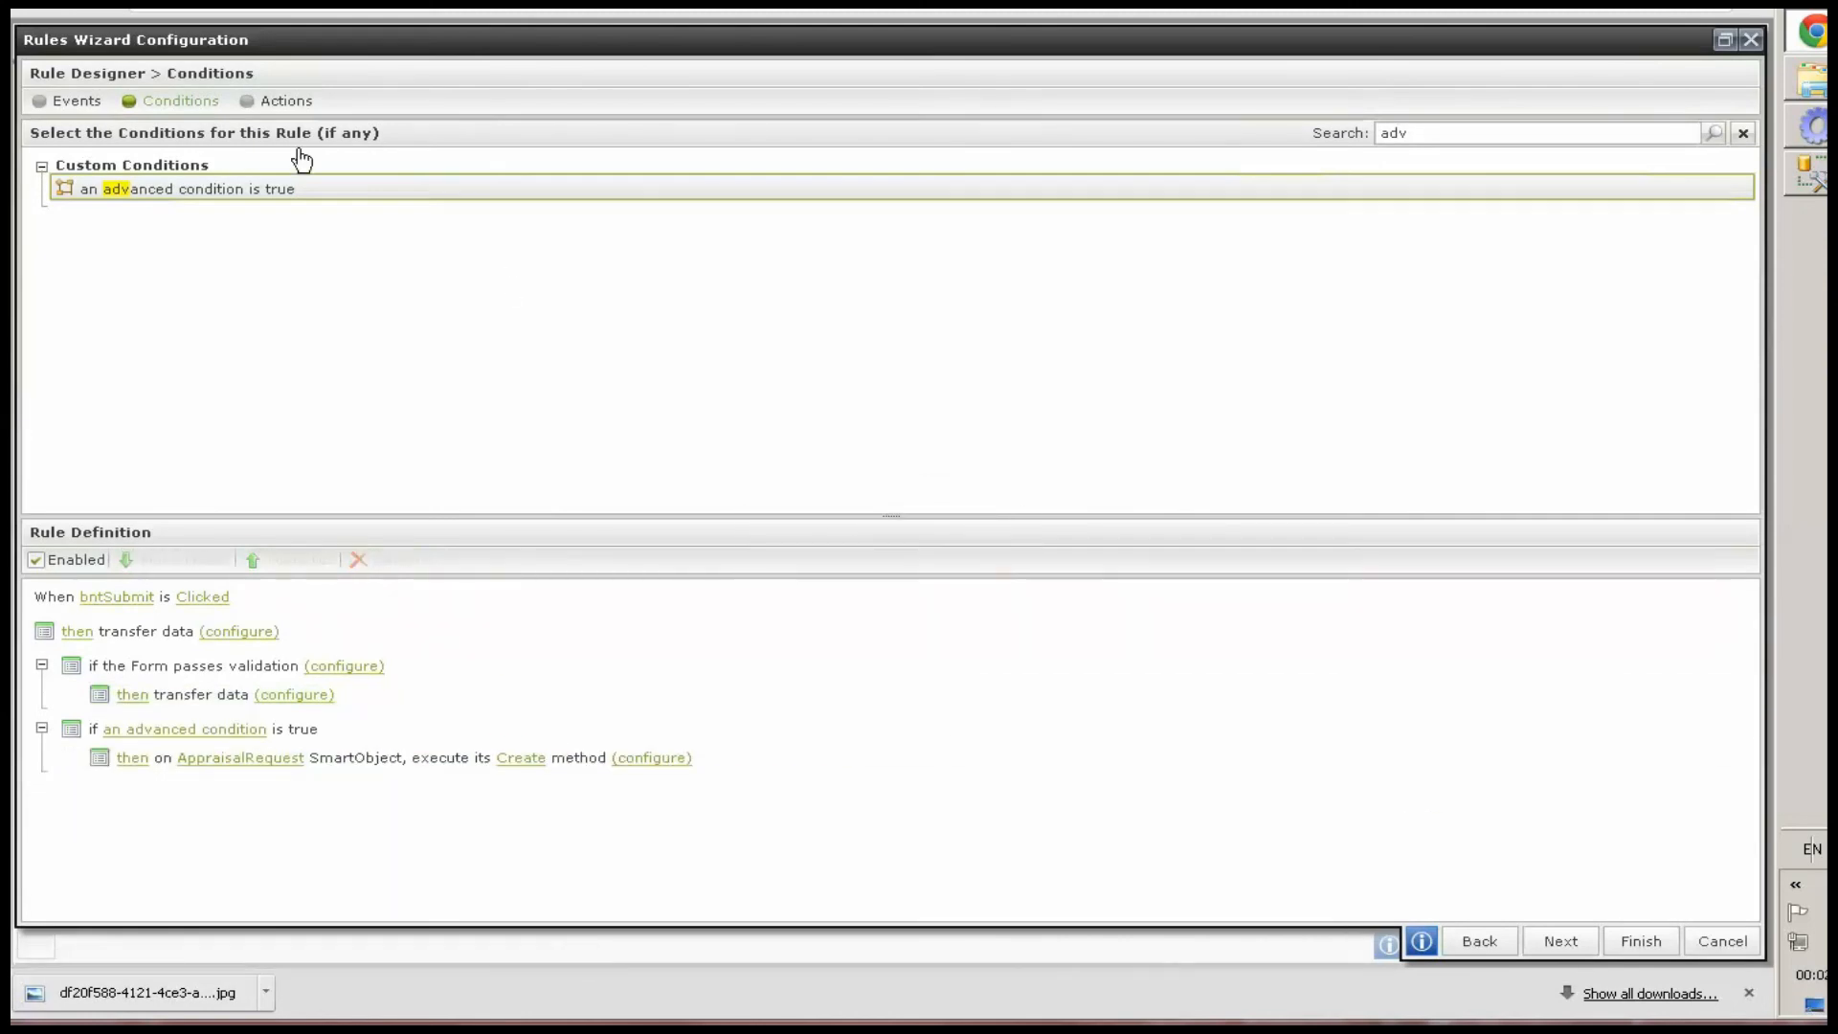
Add an action executing the ViewMilestoneAchivementList view's Create method for all items that have been Added
{"action": "left_click", "coordinate": [287, 105]}
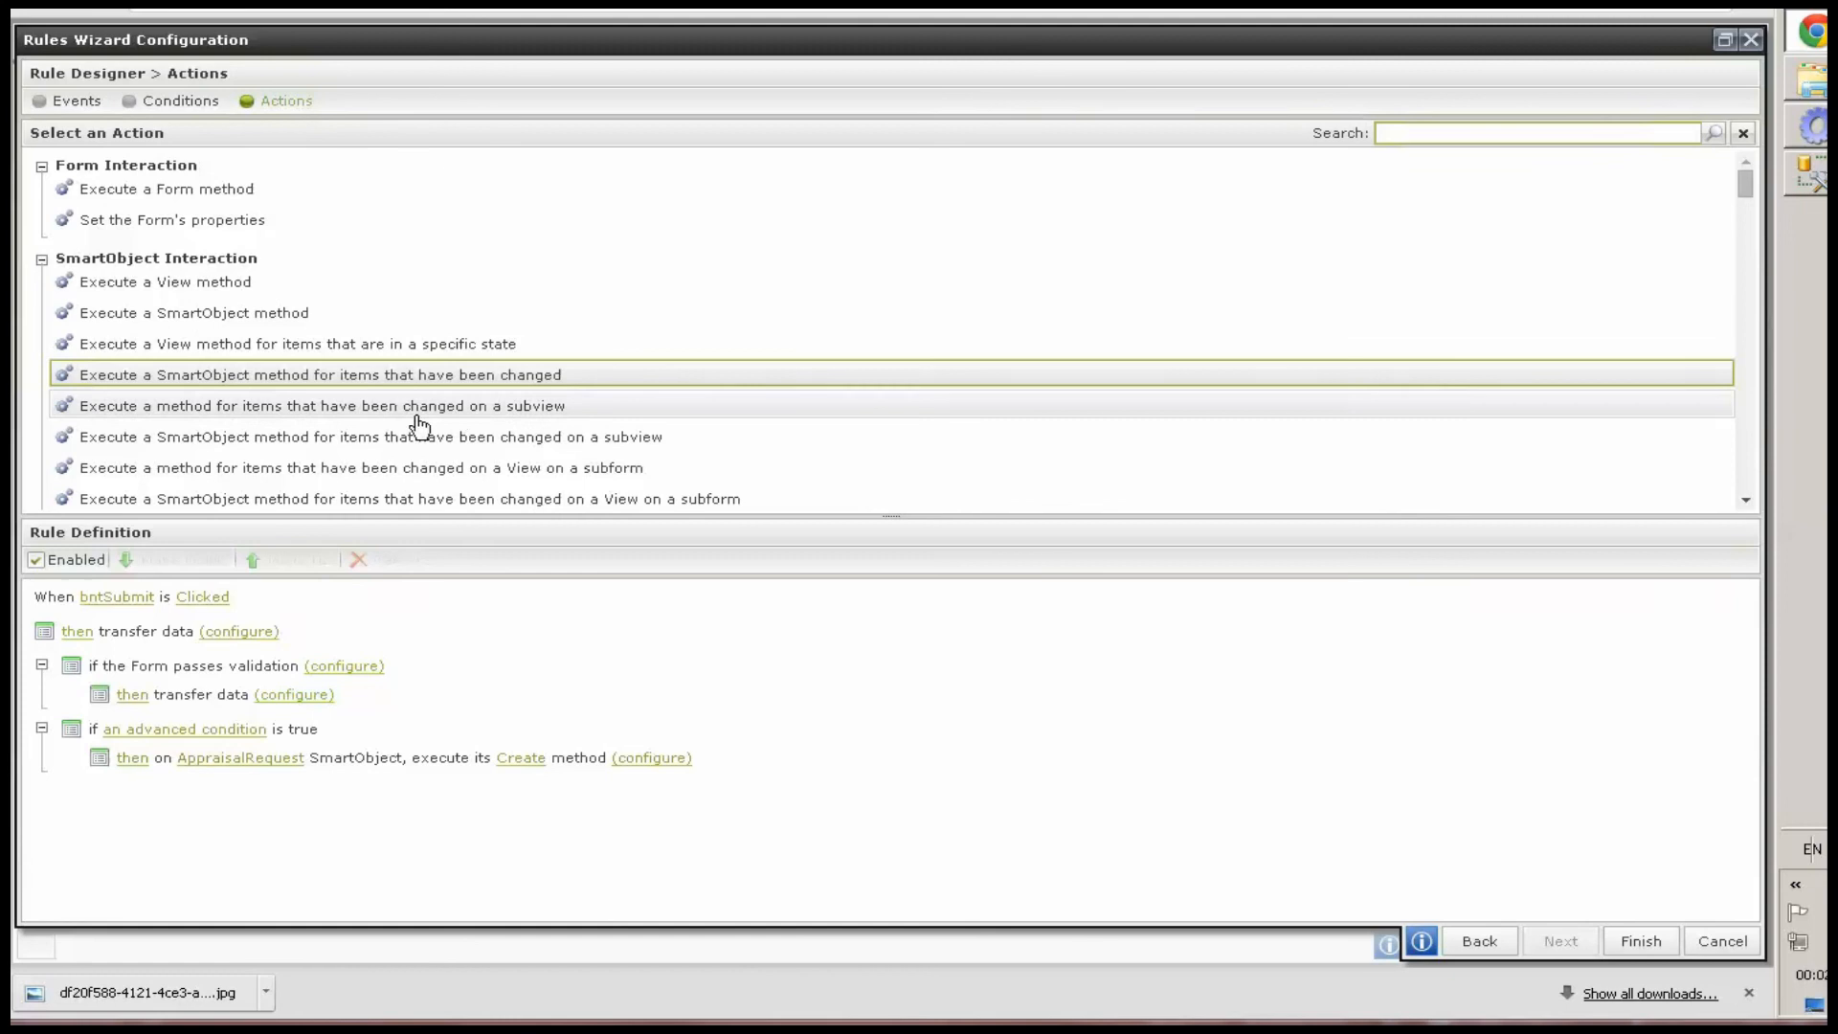
{"action": "left_click", "coordinate": [375, 352]}
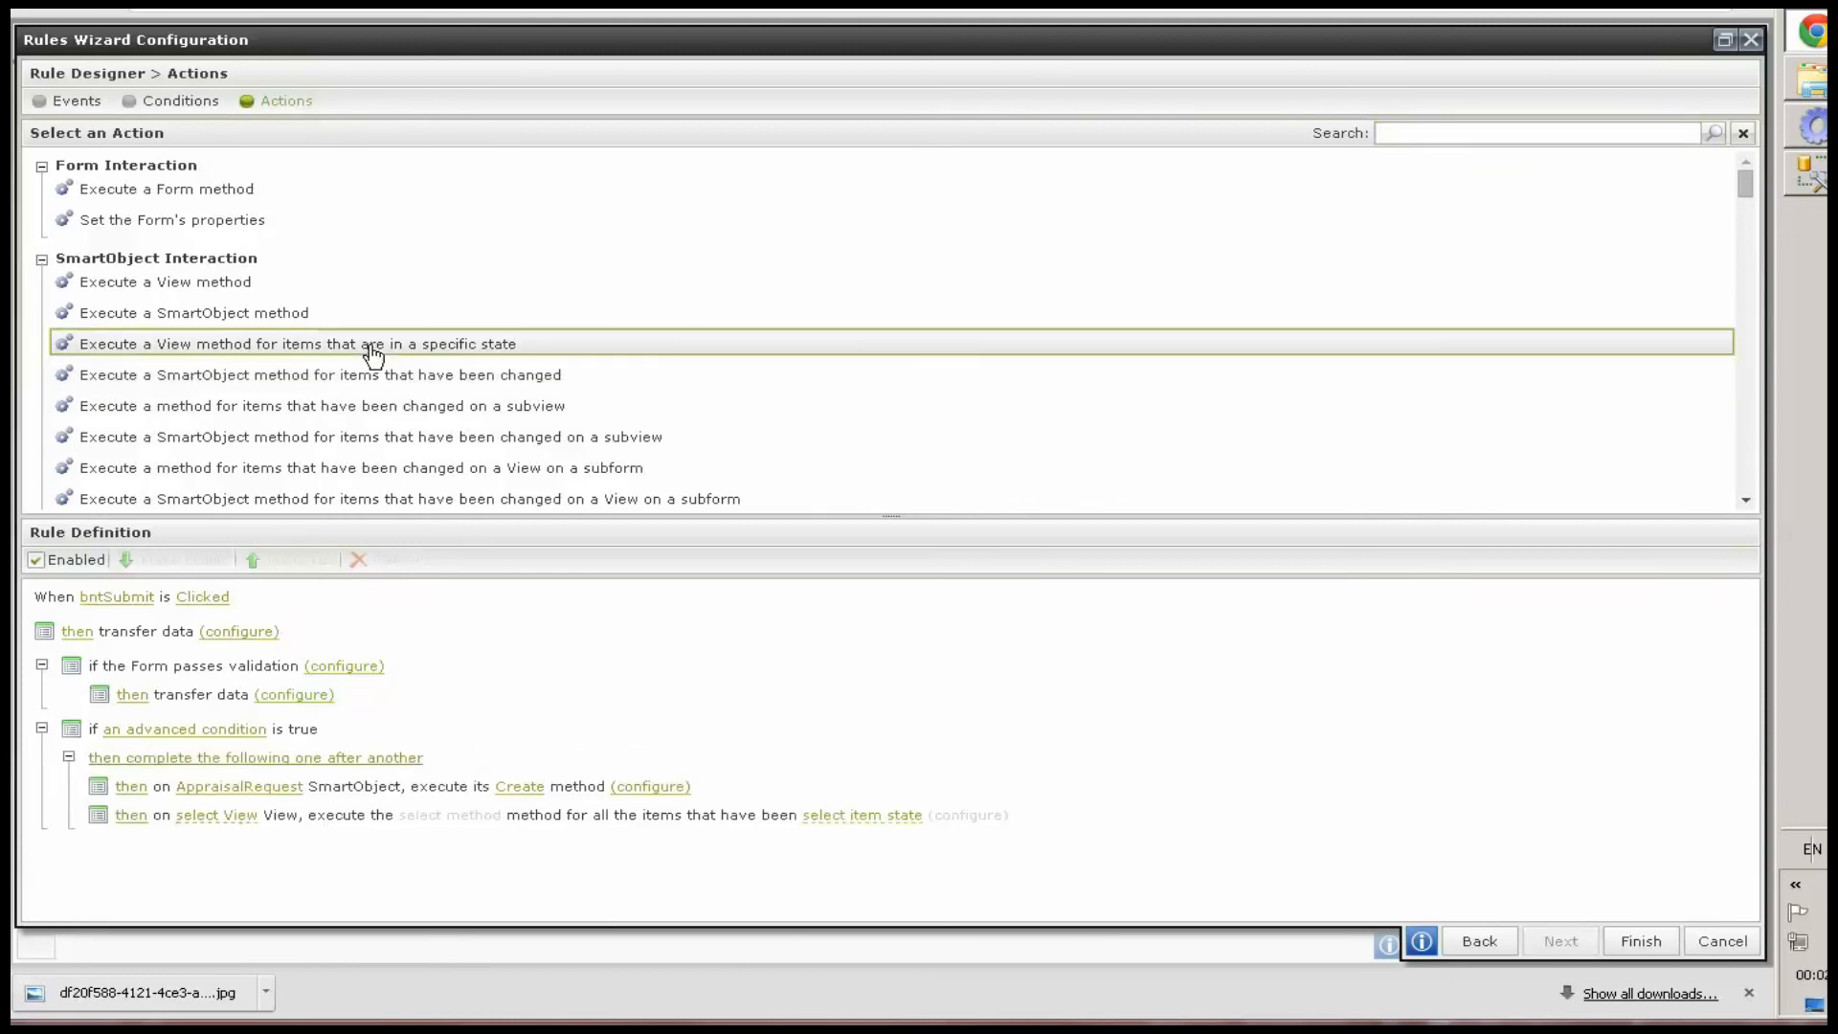
{"action": "left_click", "coordinate": [227, 816]}
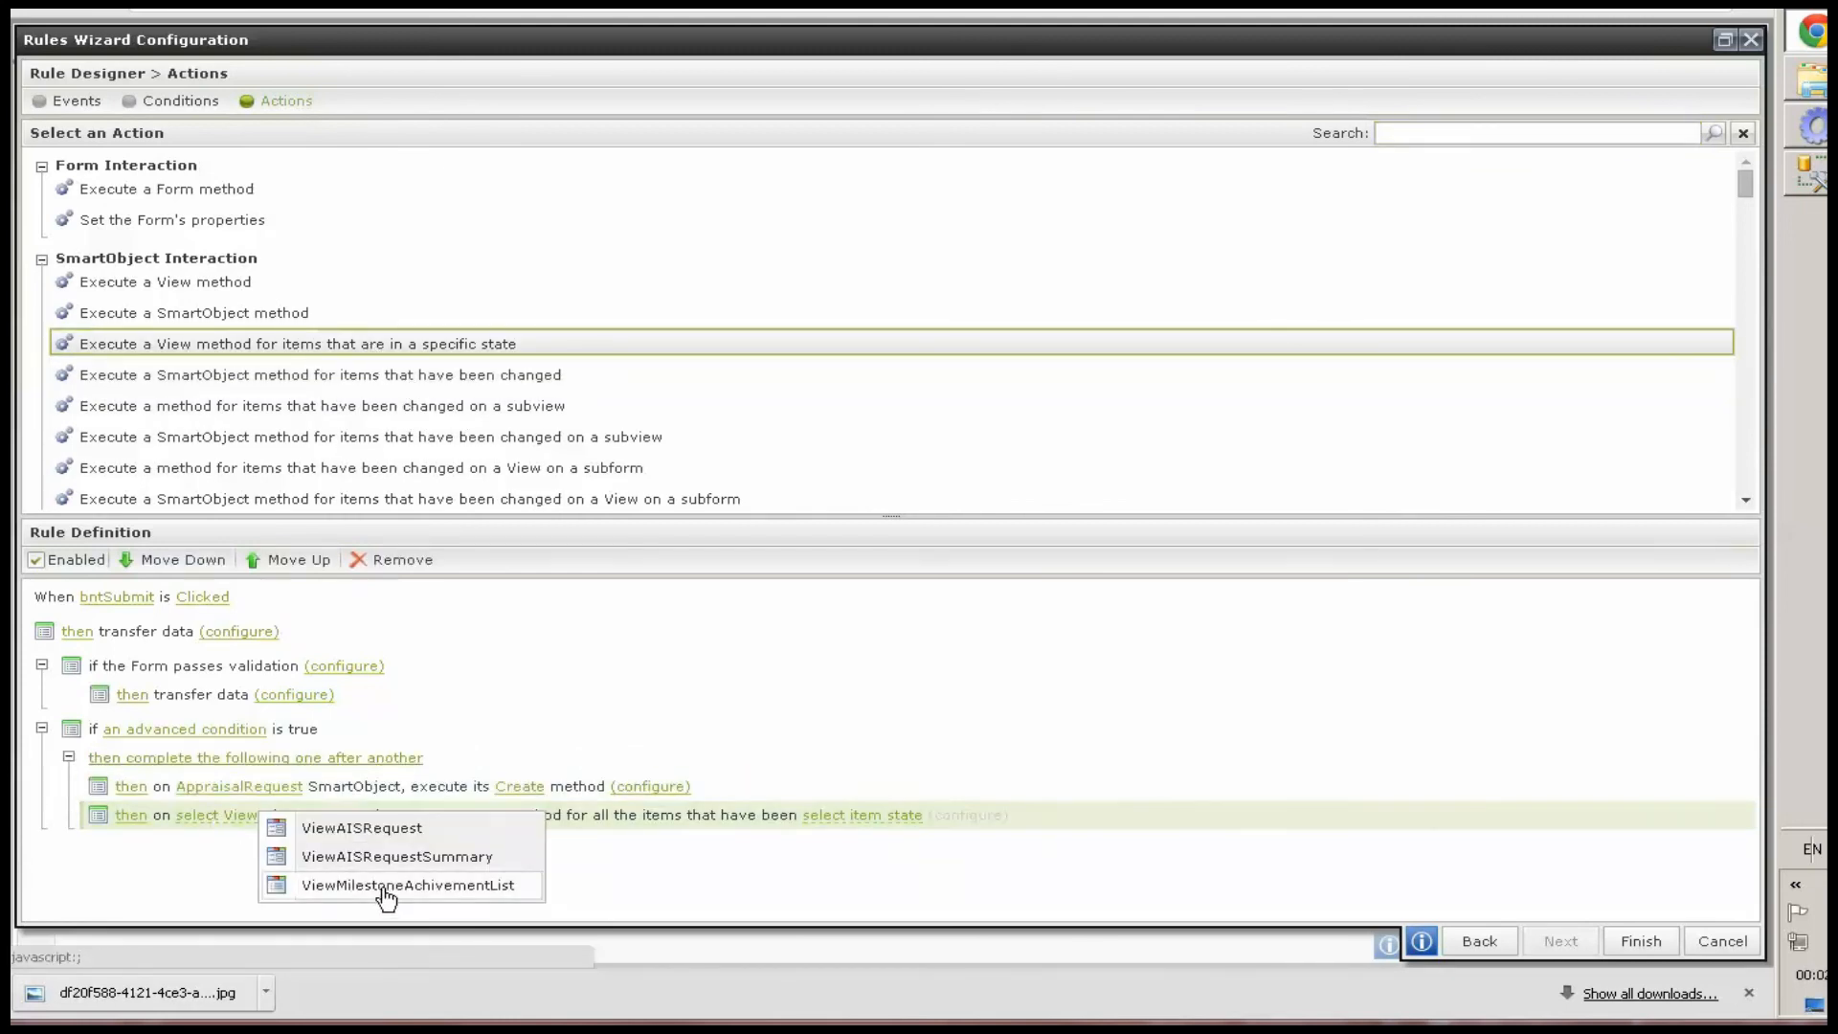
{"action": "left_click", "coordinate": [383, 890]}
{"action": "left_click", "coordinate": [574, 819]}
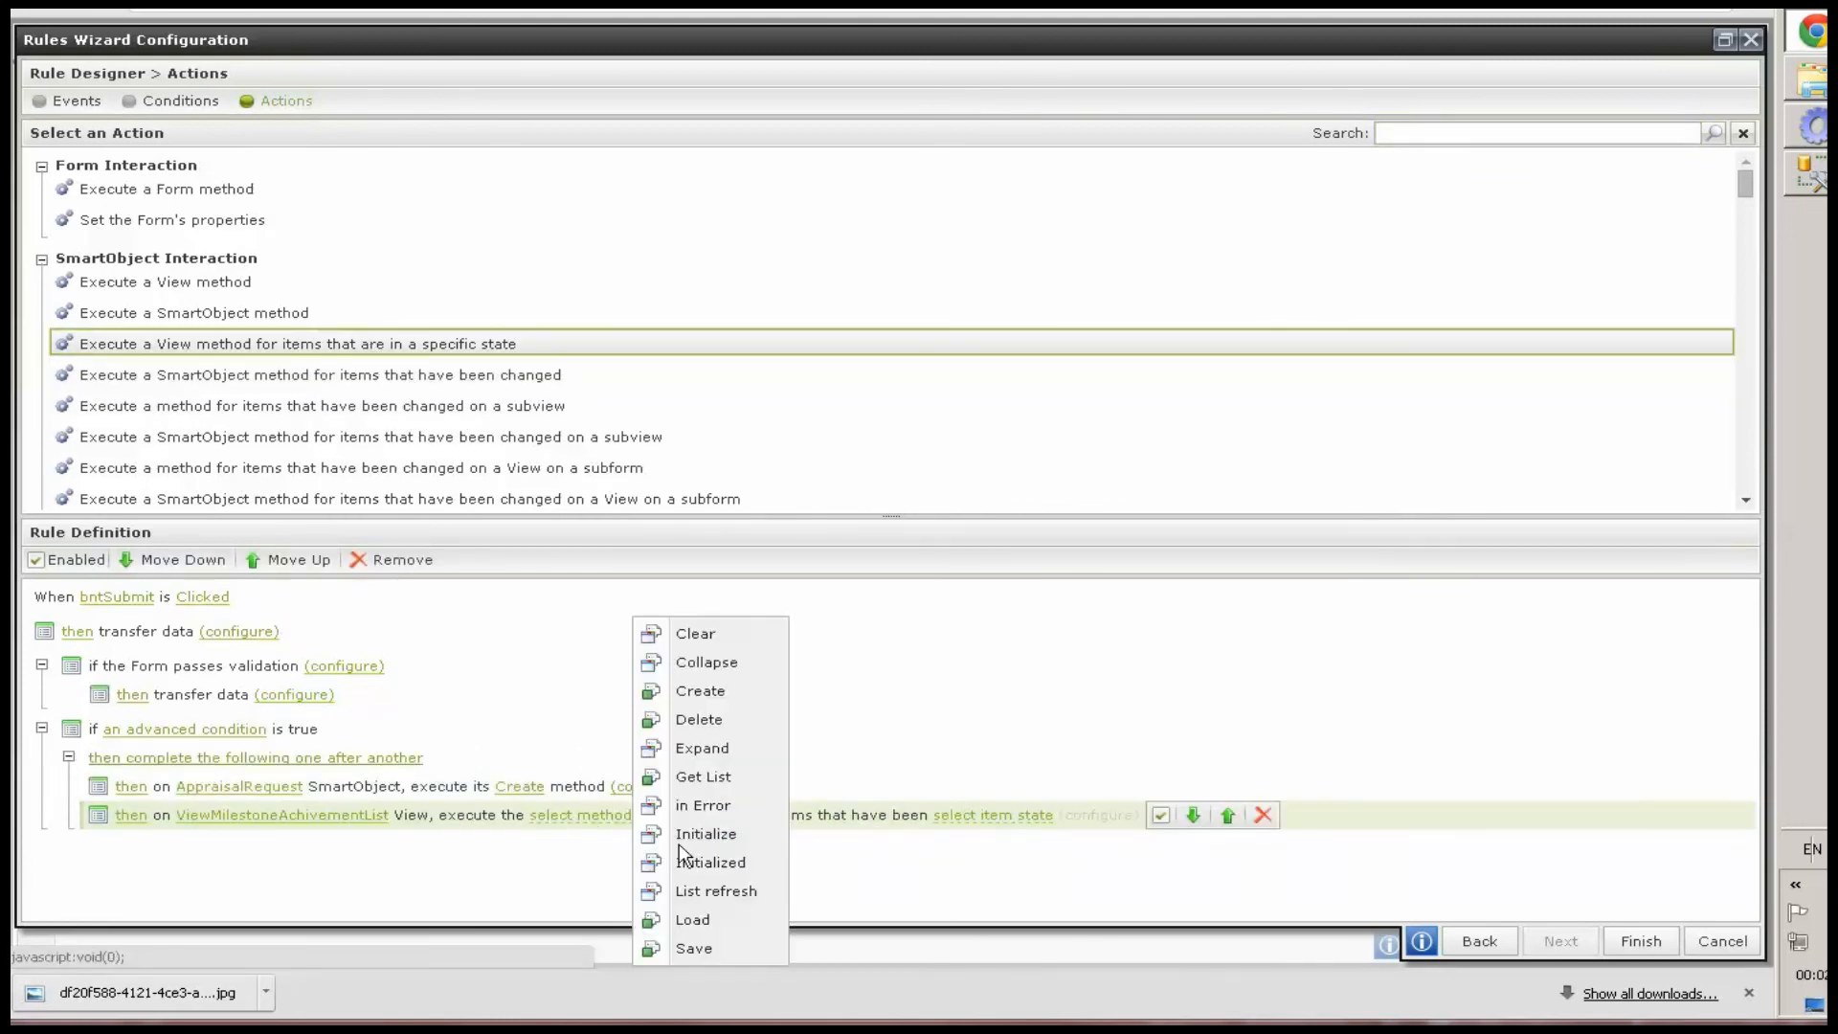
{"action": "left_click", "coordinate": [691, 691]}
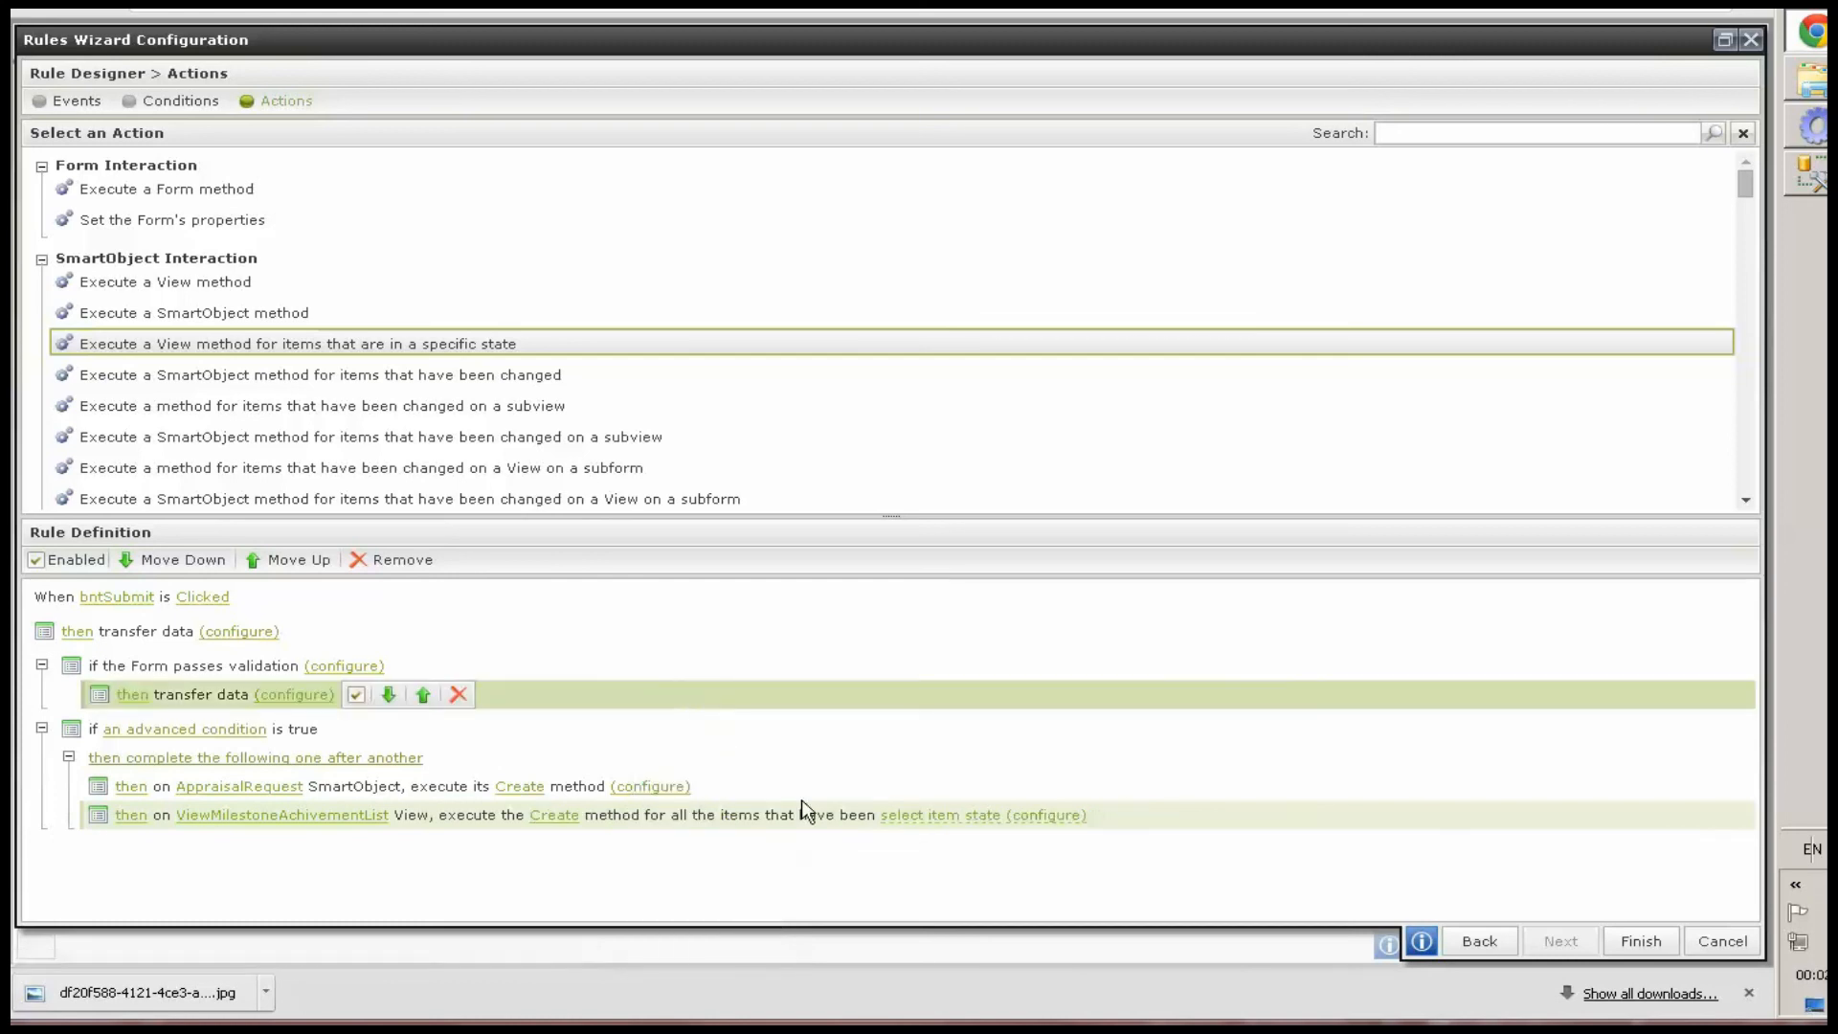
{"action": "left_click", "coordinate": [938, 816]}
{"action": "left_click", "coordinate": [1067, 828]}
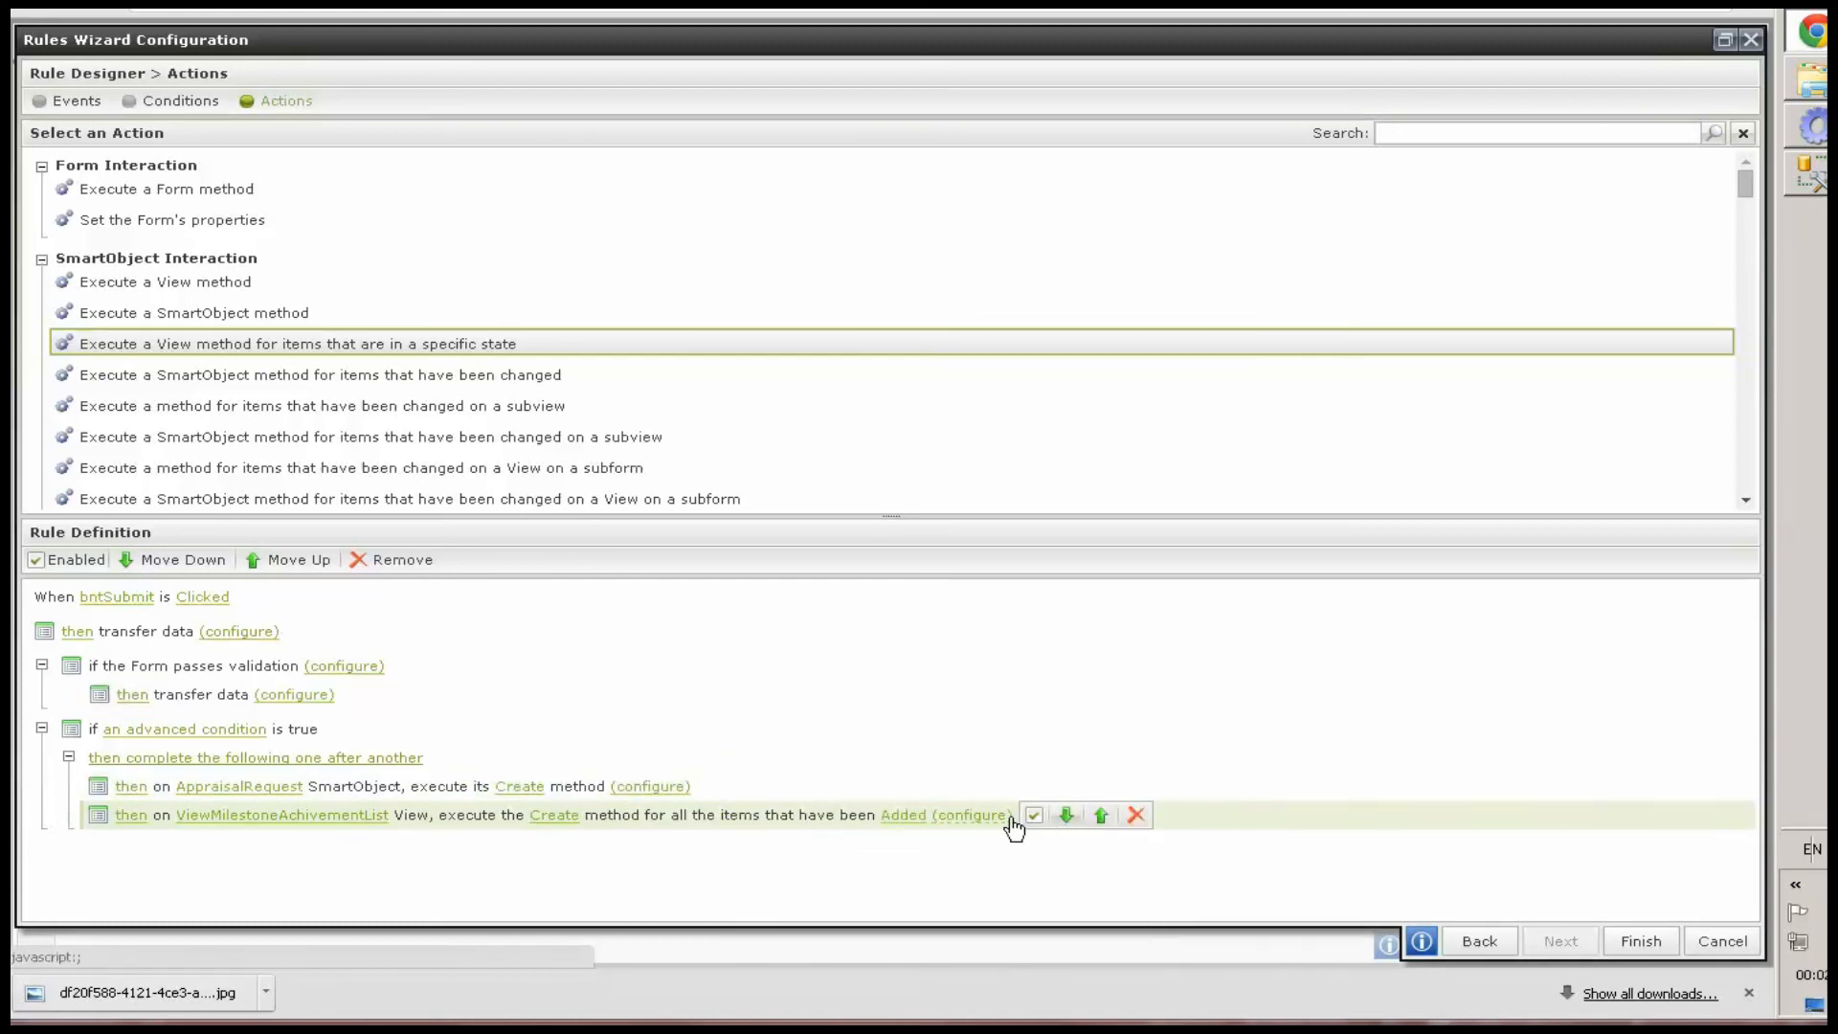
Map MilestoneAchivements' Milestone Title, Begin Date, End Date, Attach Certificate Or Files, New Skills Acquired and Summarized Milestone Achived to the Create inputs
{"action": "left_click", "coordinate": [995, 816]}
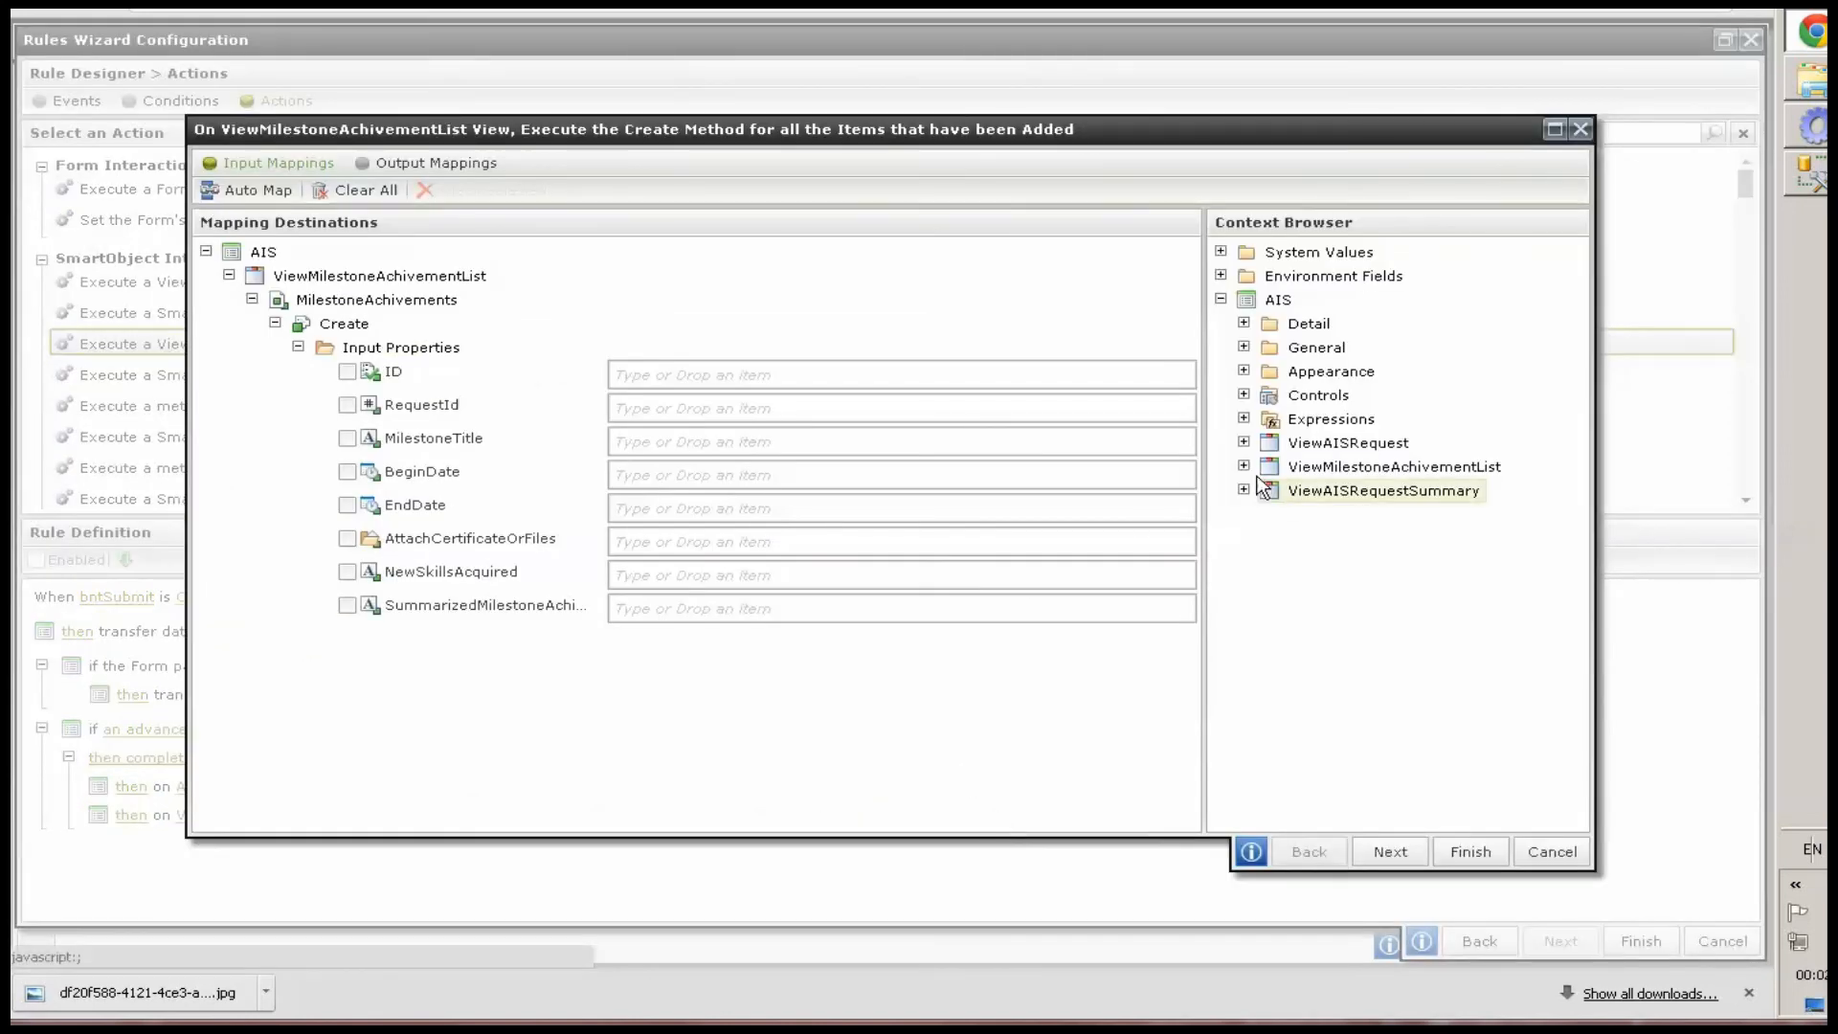
{"action": "left_click", "coordinate": [1244, 466]}
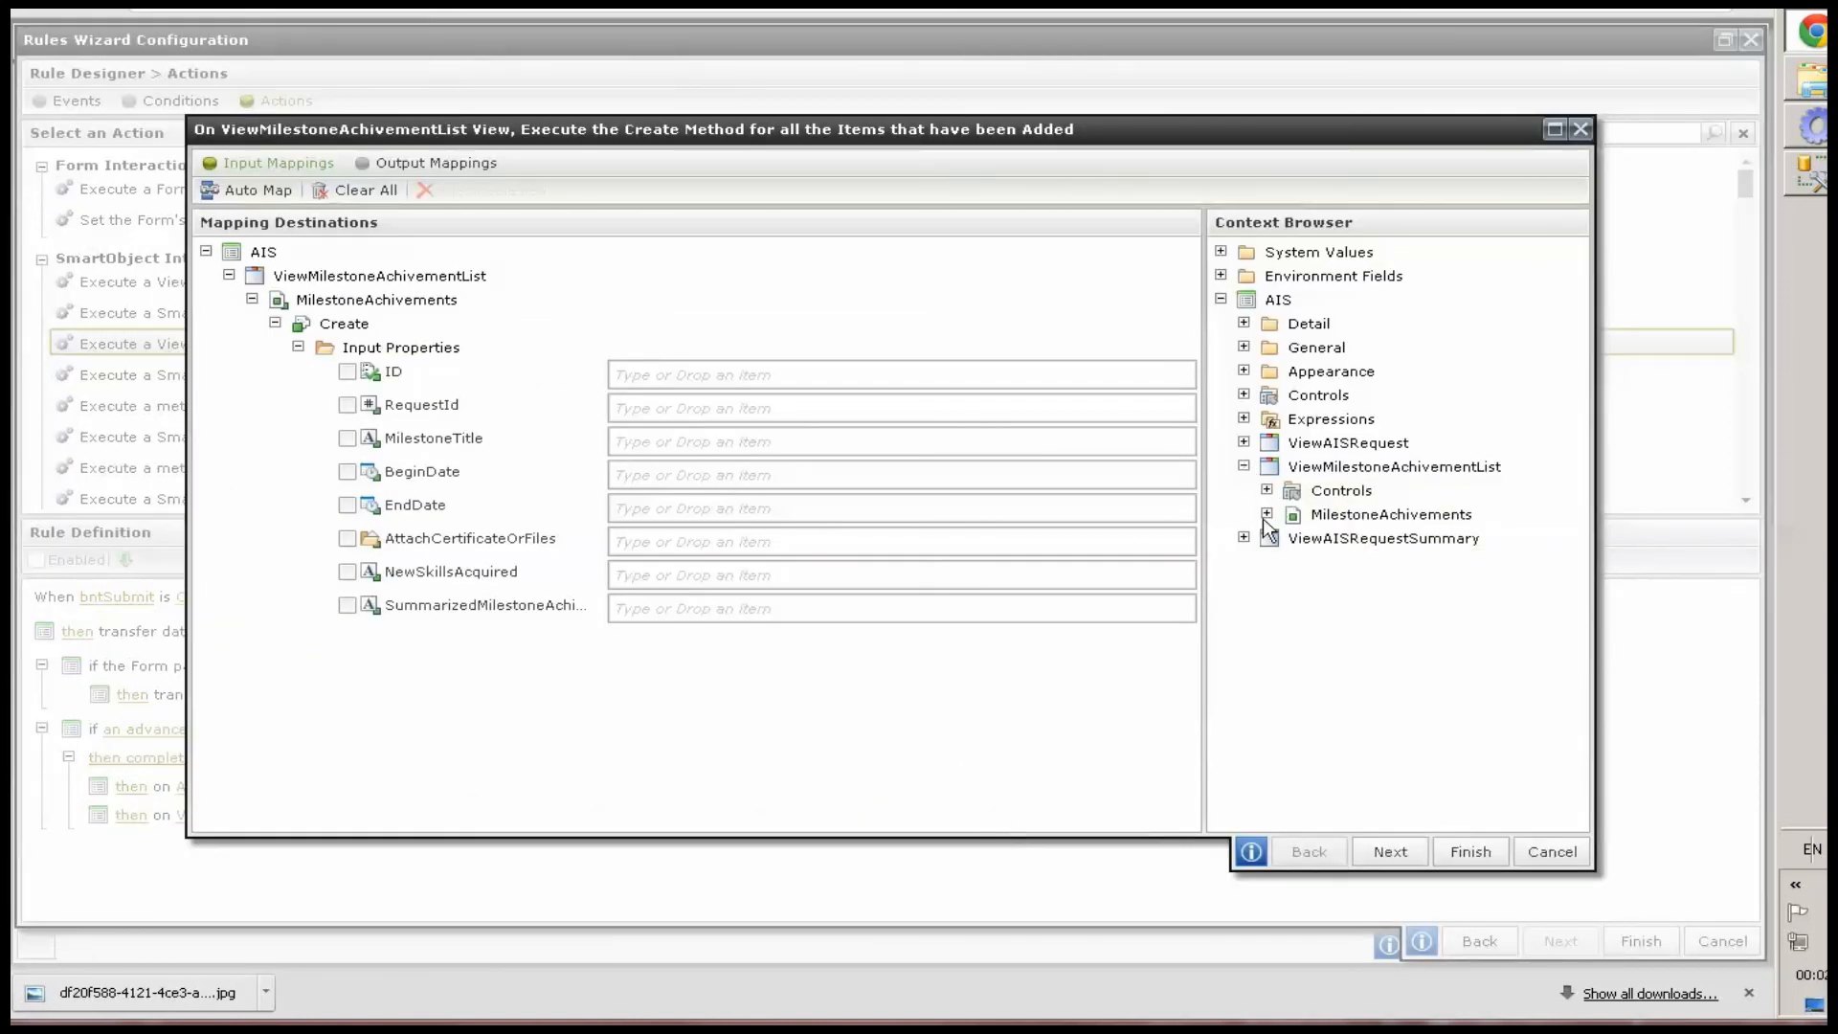
{"action": "left_click", "coordinate": [1265, 516]}
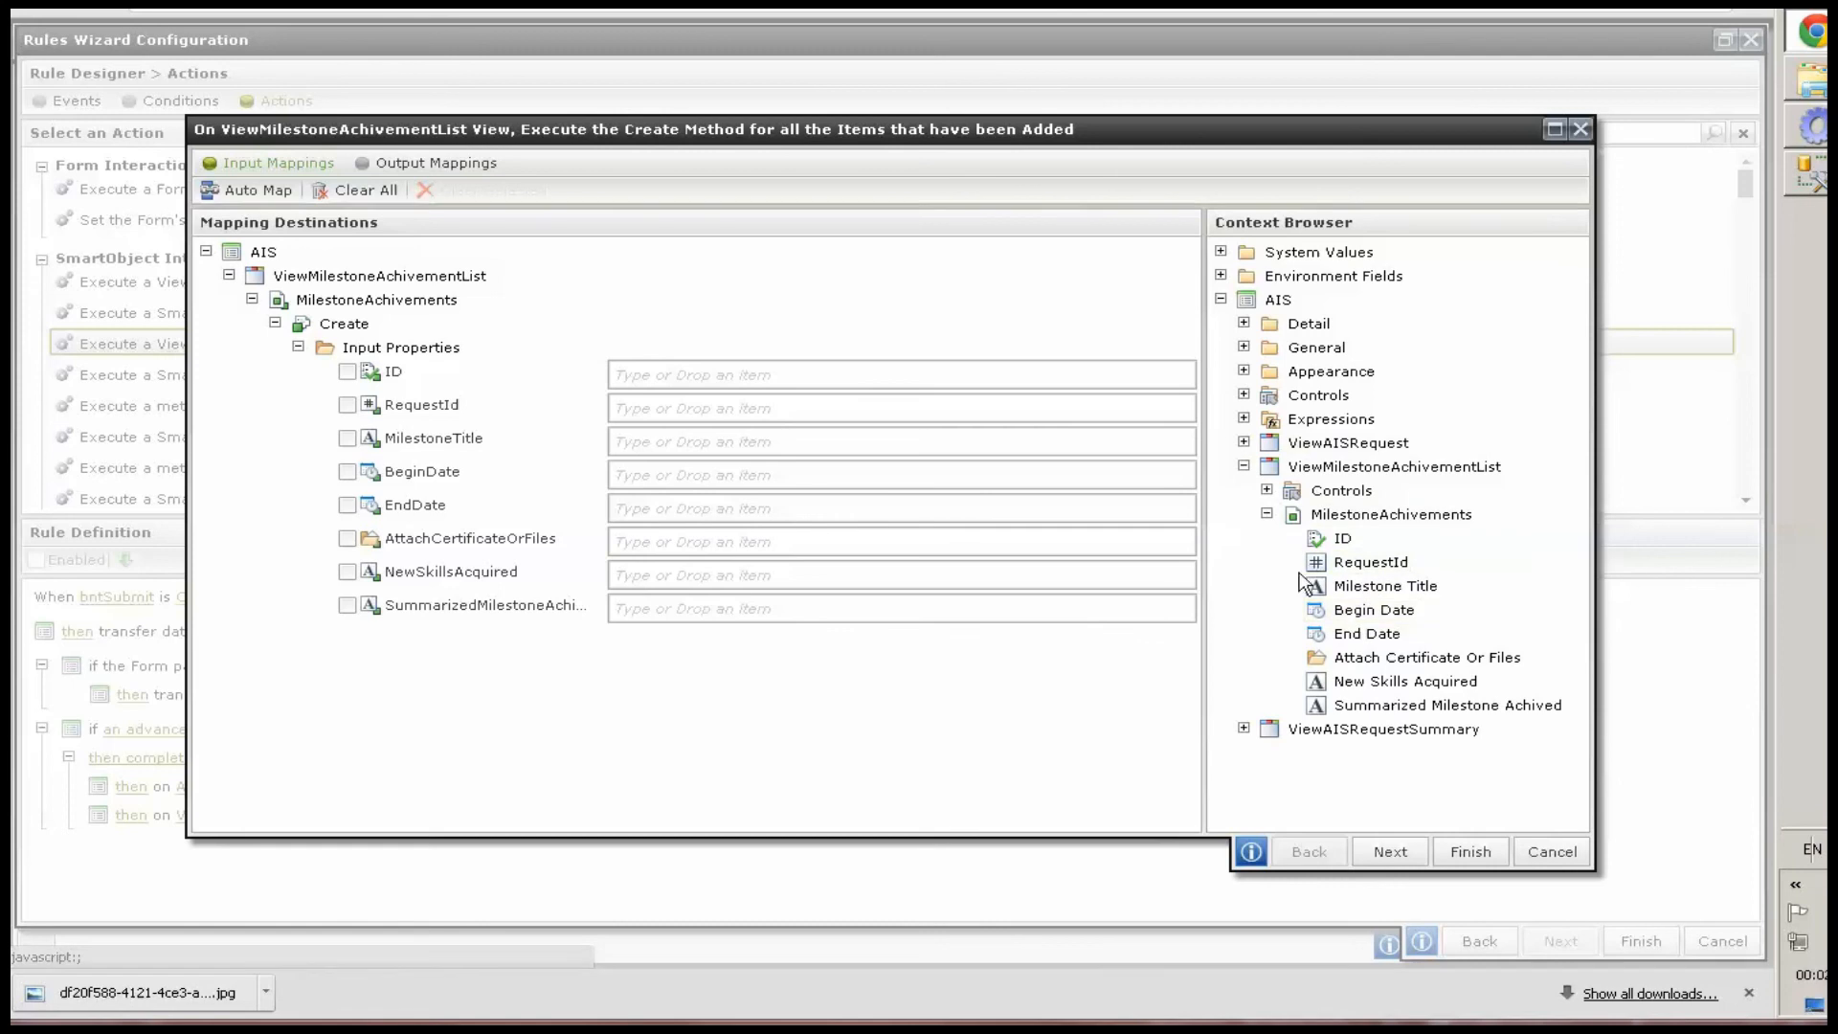
{"action": "left_click_drag", "start_coordinate": [1331, 705], "coordinate": [670, 603]}
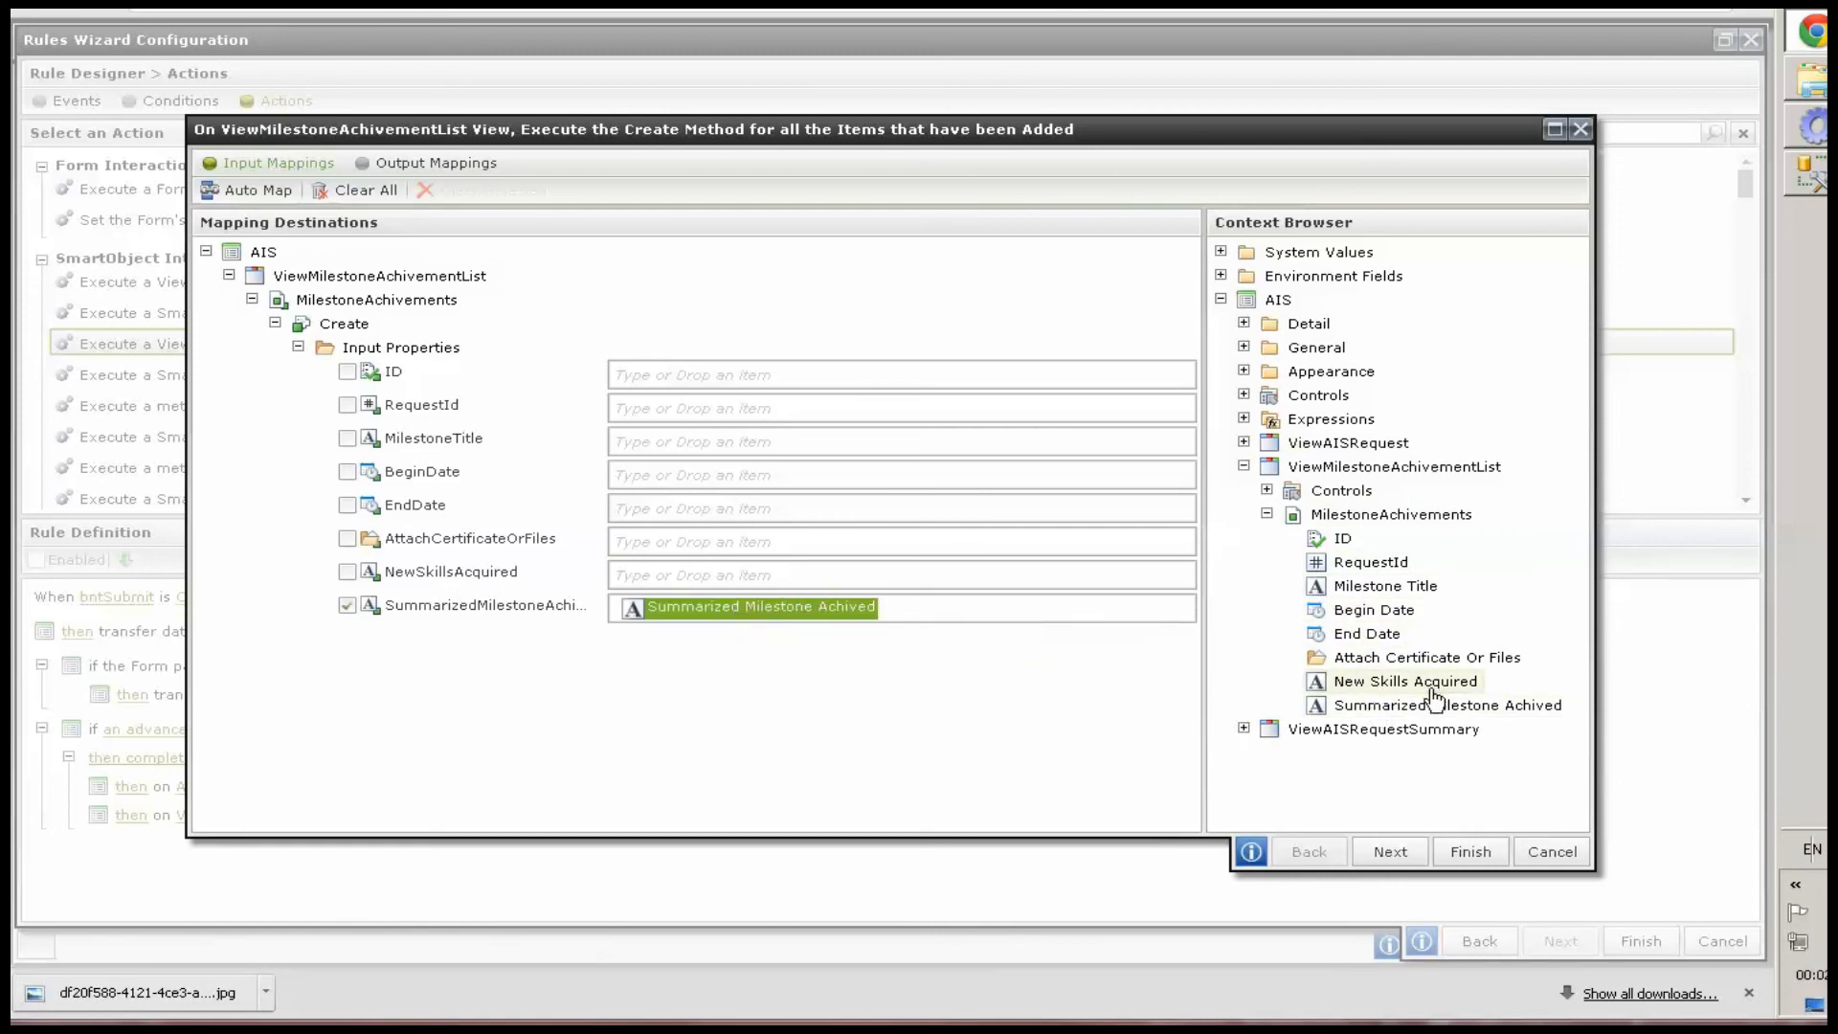
{"action": "left_click_drag", "start_coordinate": [1431, 689], "coordinate": [713, 567]}
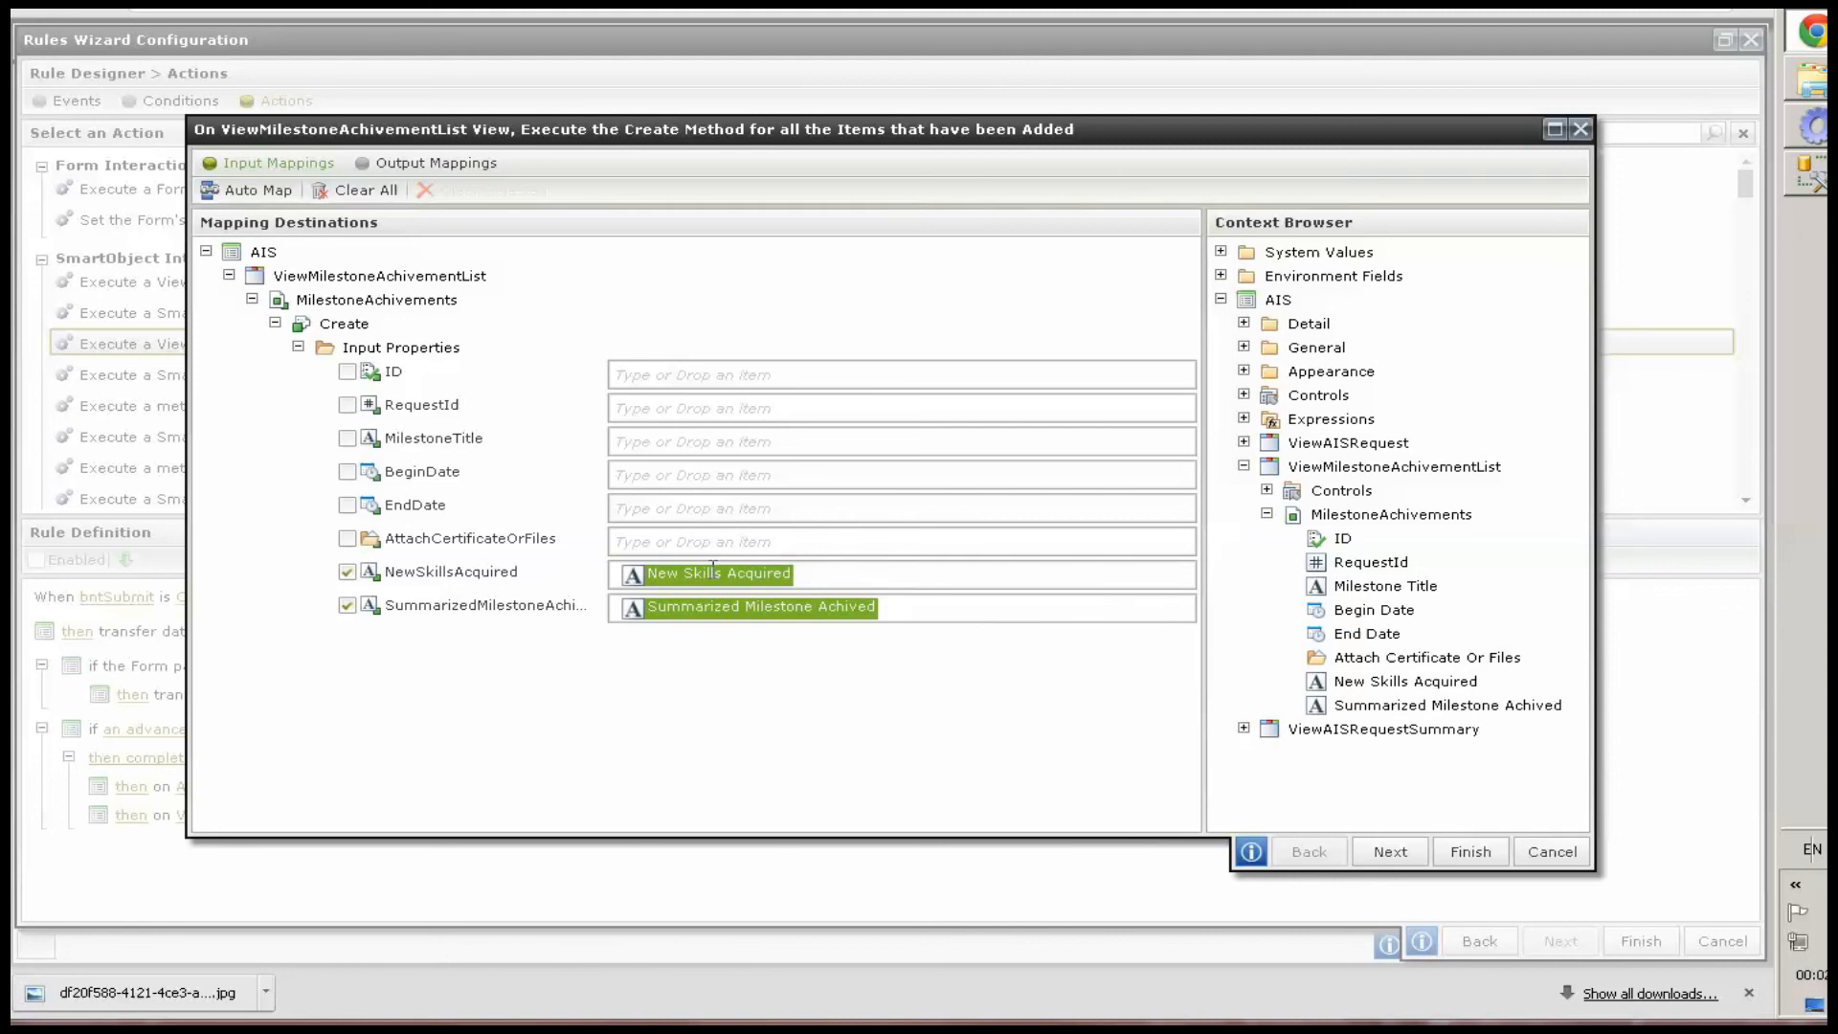
{"action": "left_click_drag", "start_coordinate": [1378, 657], "coordinate": [675, 541]}
{"action": "left_click_drag", "start_coordinate": [1366, 634], "coordinate": [733, 505]}
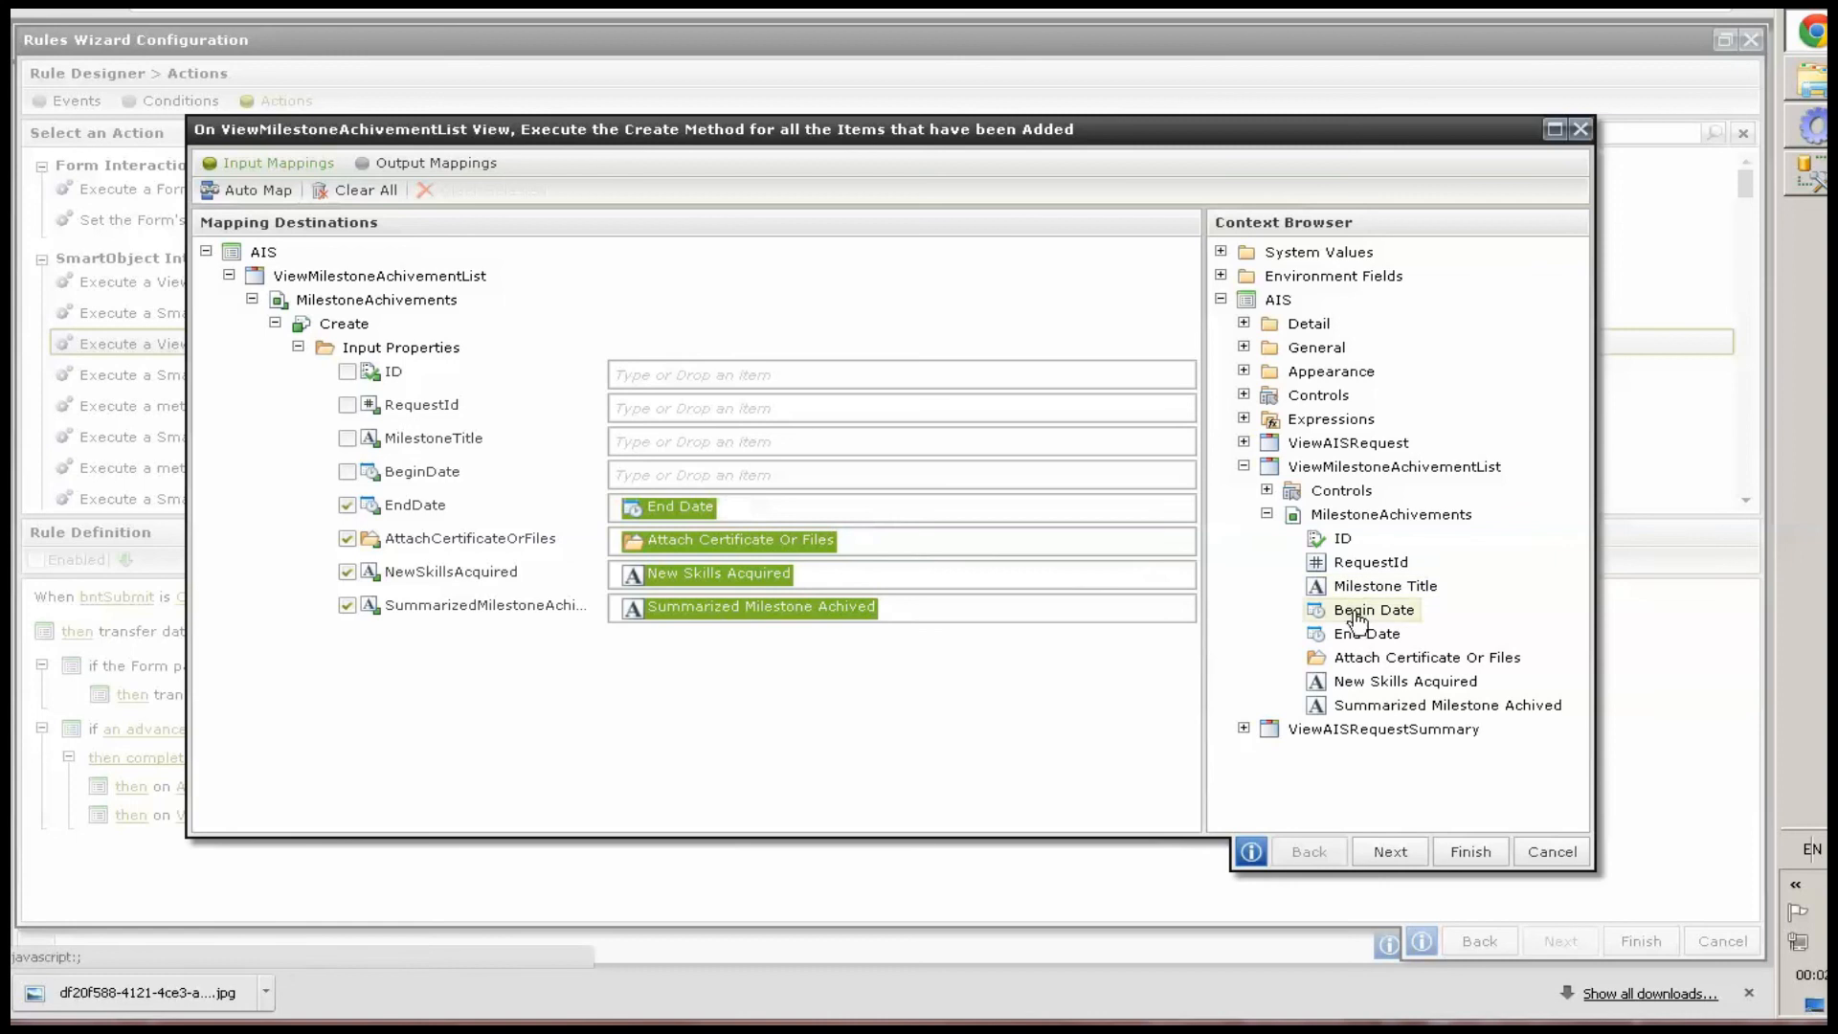
{"action": "left_click_drag", "start_coordinate": [849, 536], "coordinate": [765, 476]}
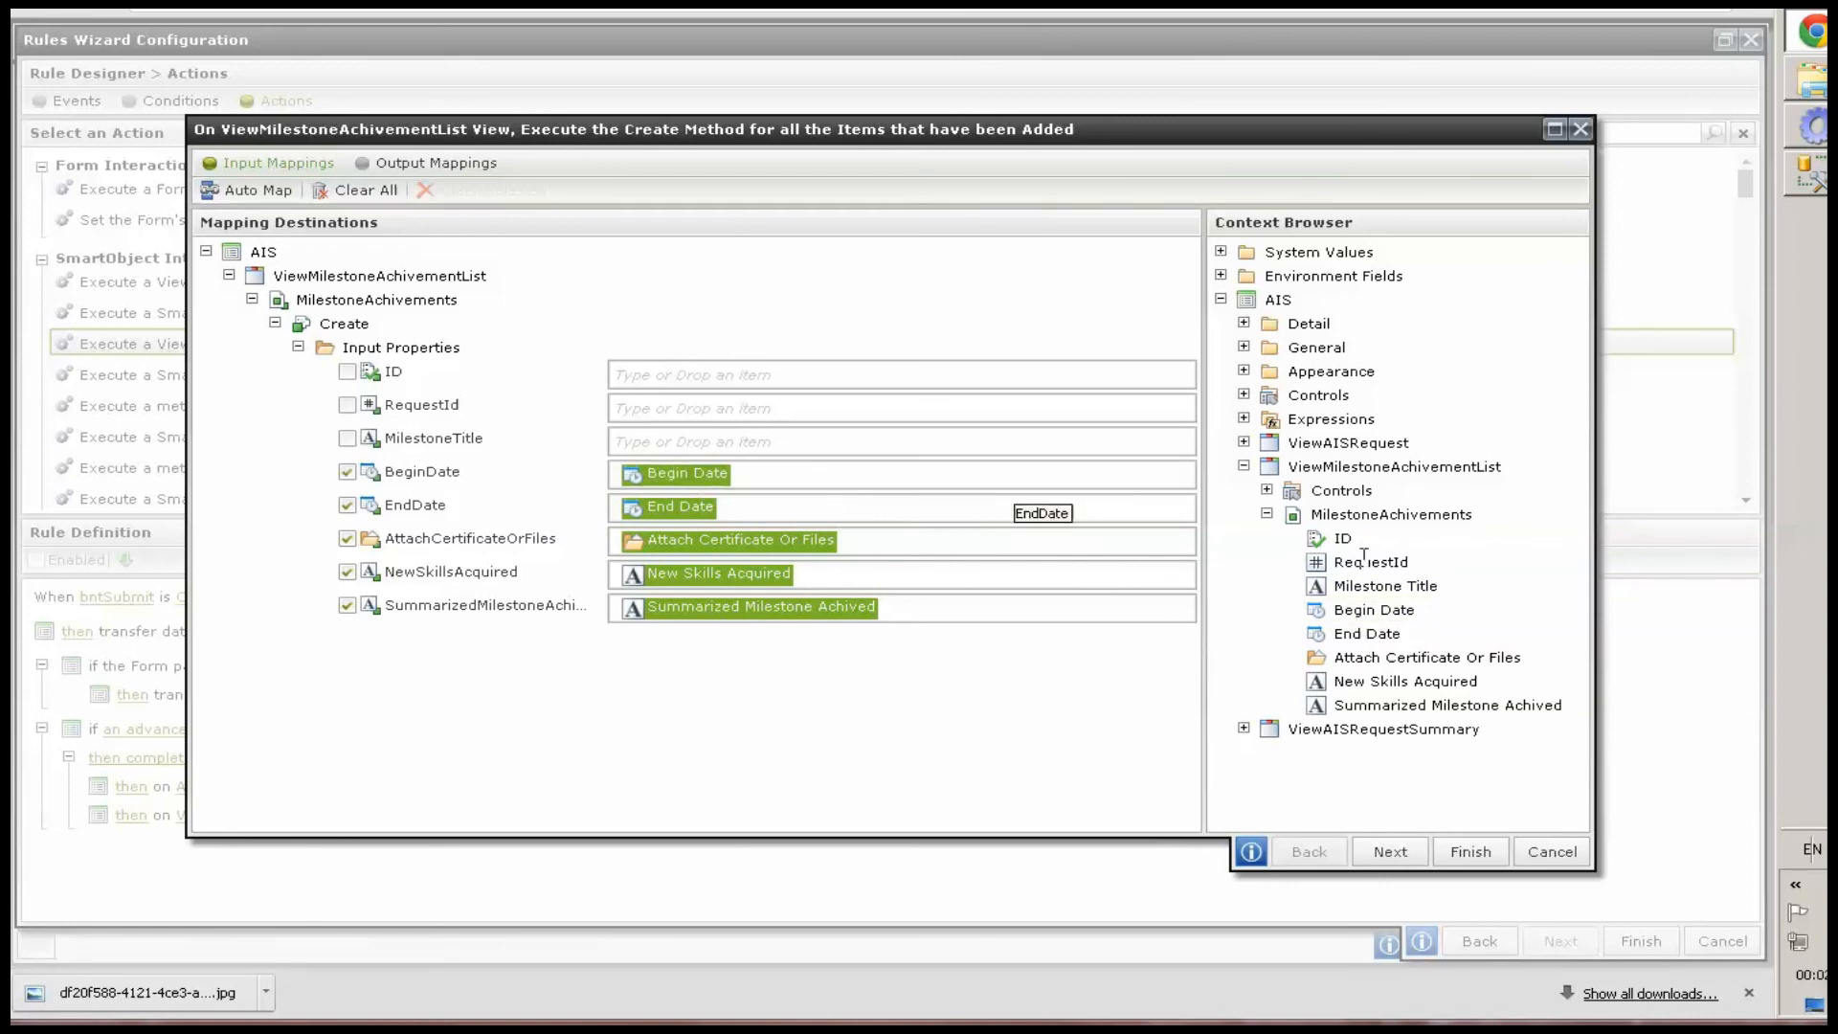
{"action": "left_click_drag", "start_coordinate": [1385, 595], "coordinate": [651, 438]}
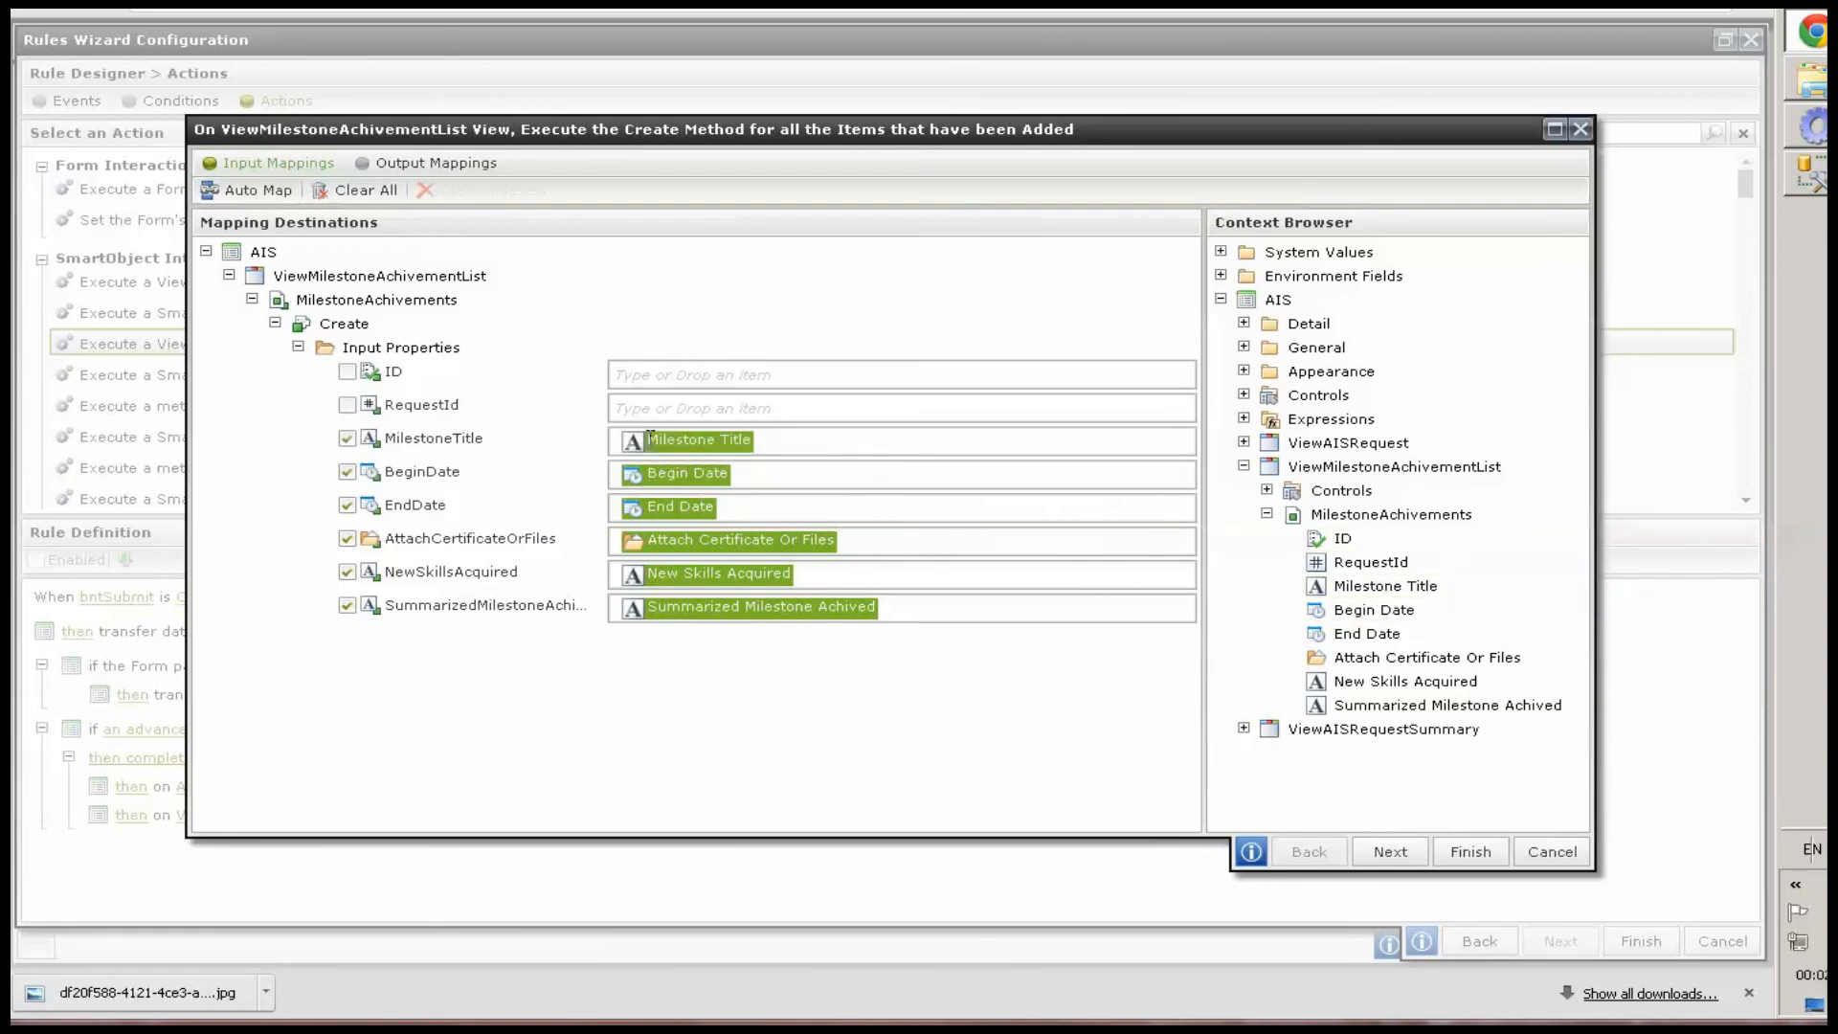
Map ViewAISRequest's RequestId Text Box to the milestone Create method's RequestId input
{"action": "left_click", "coordinate": [1243, 442]}
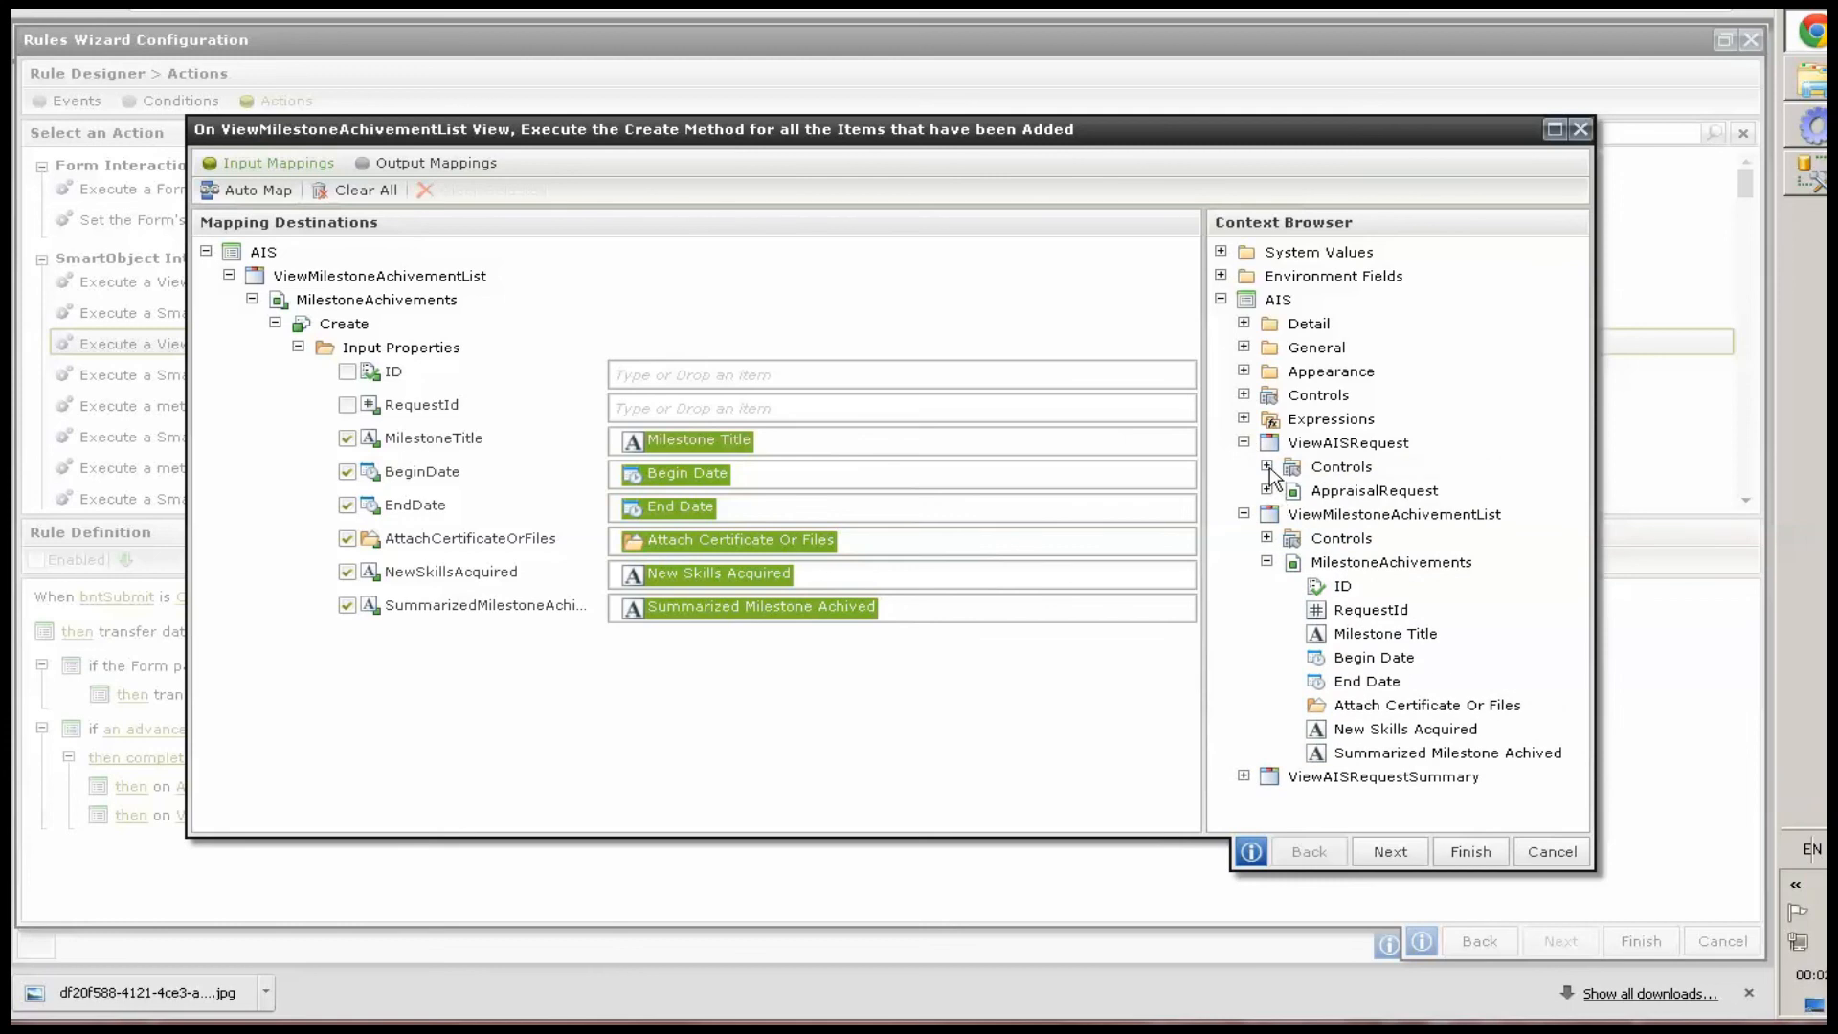
{"action": "left_click", "coordinate": [1267, 467]}
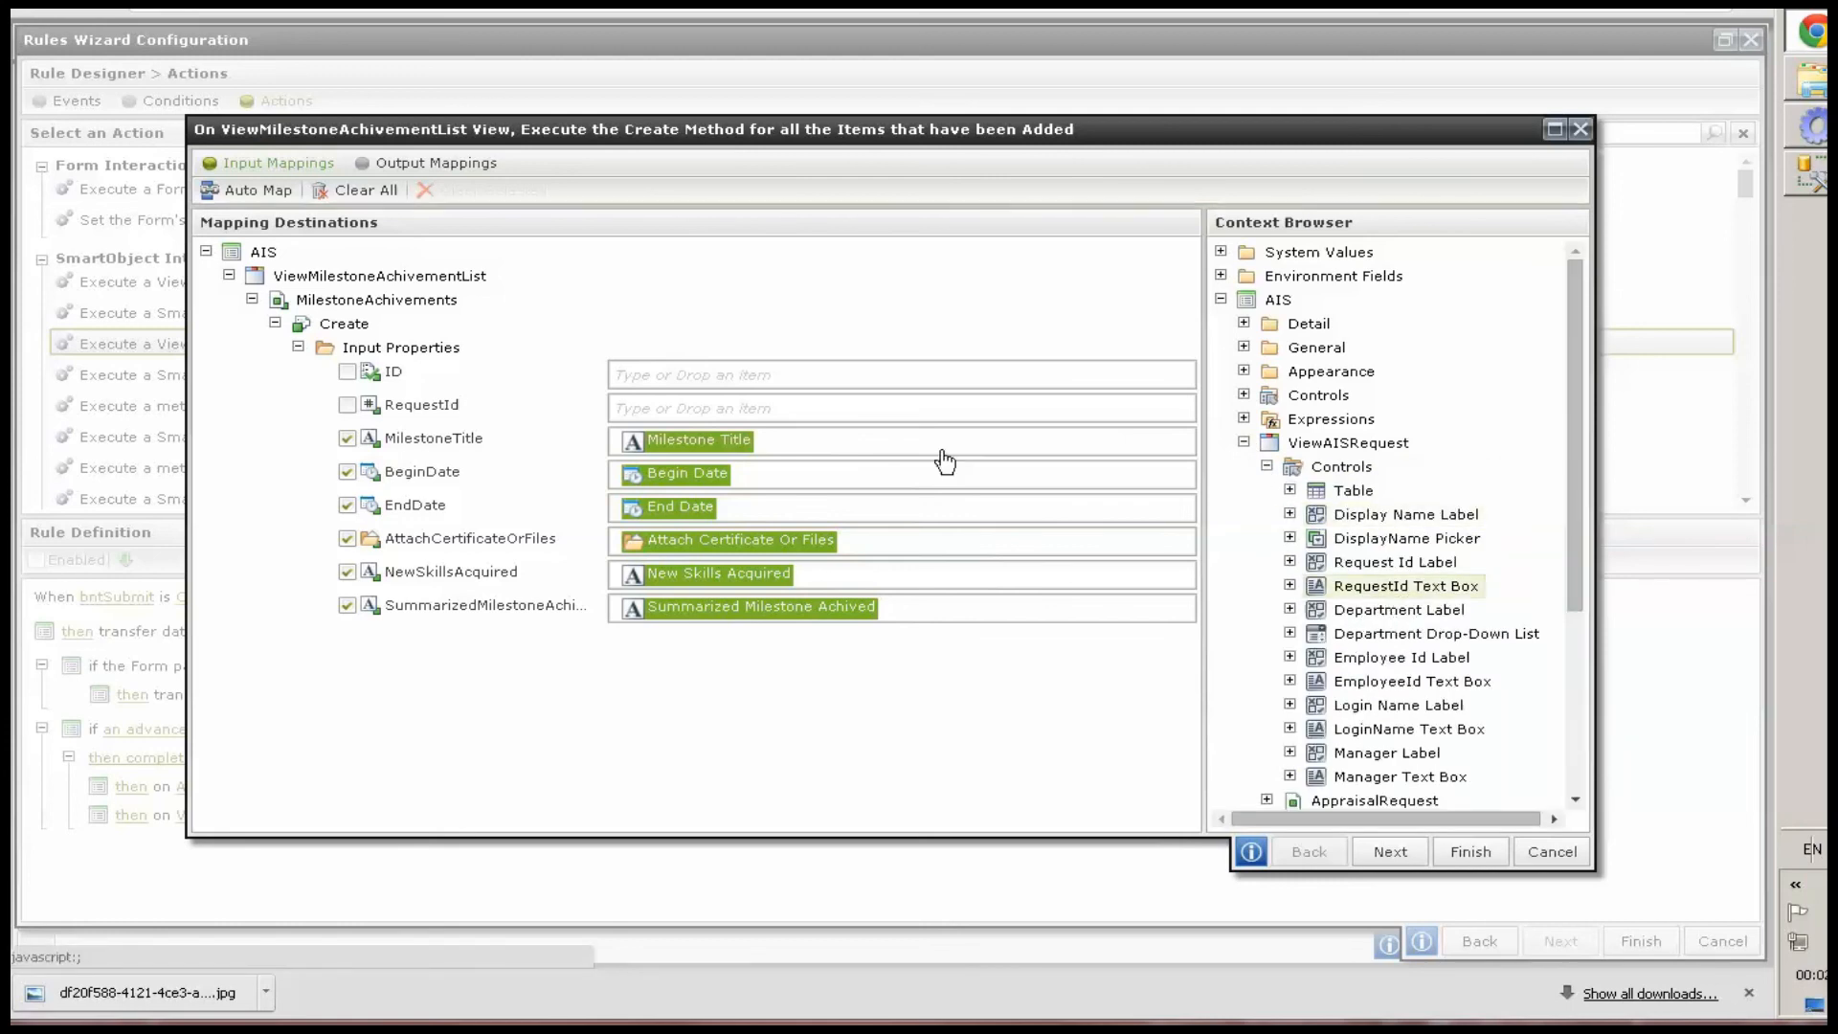
{"action": "left_click_drag", "start_coordinate": [945, 462], "coordinate": [859, 409]}
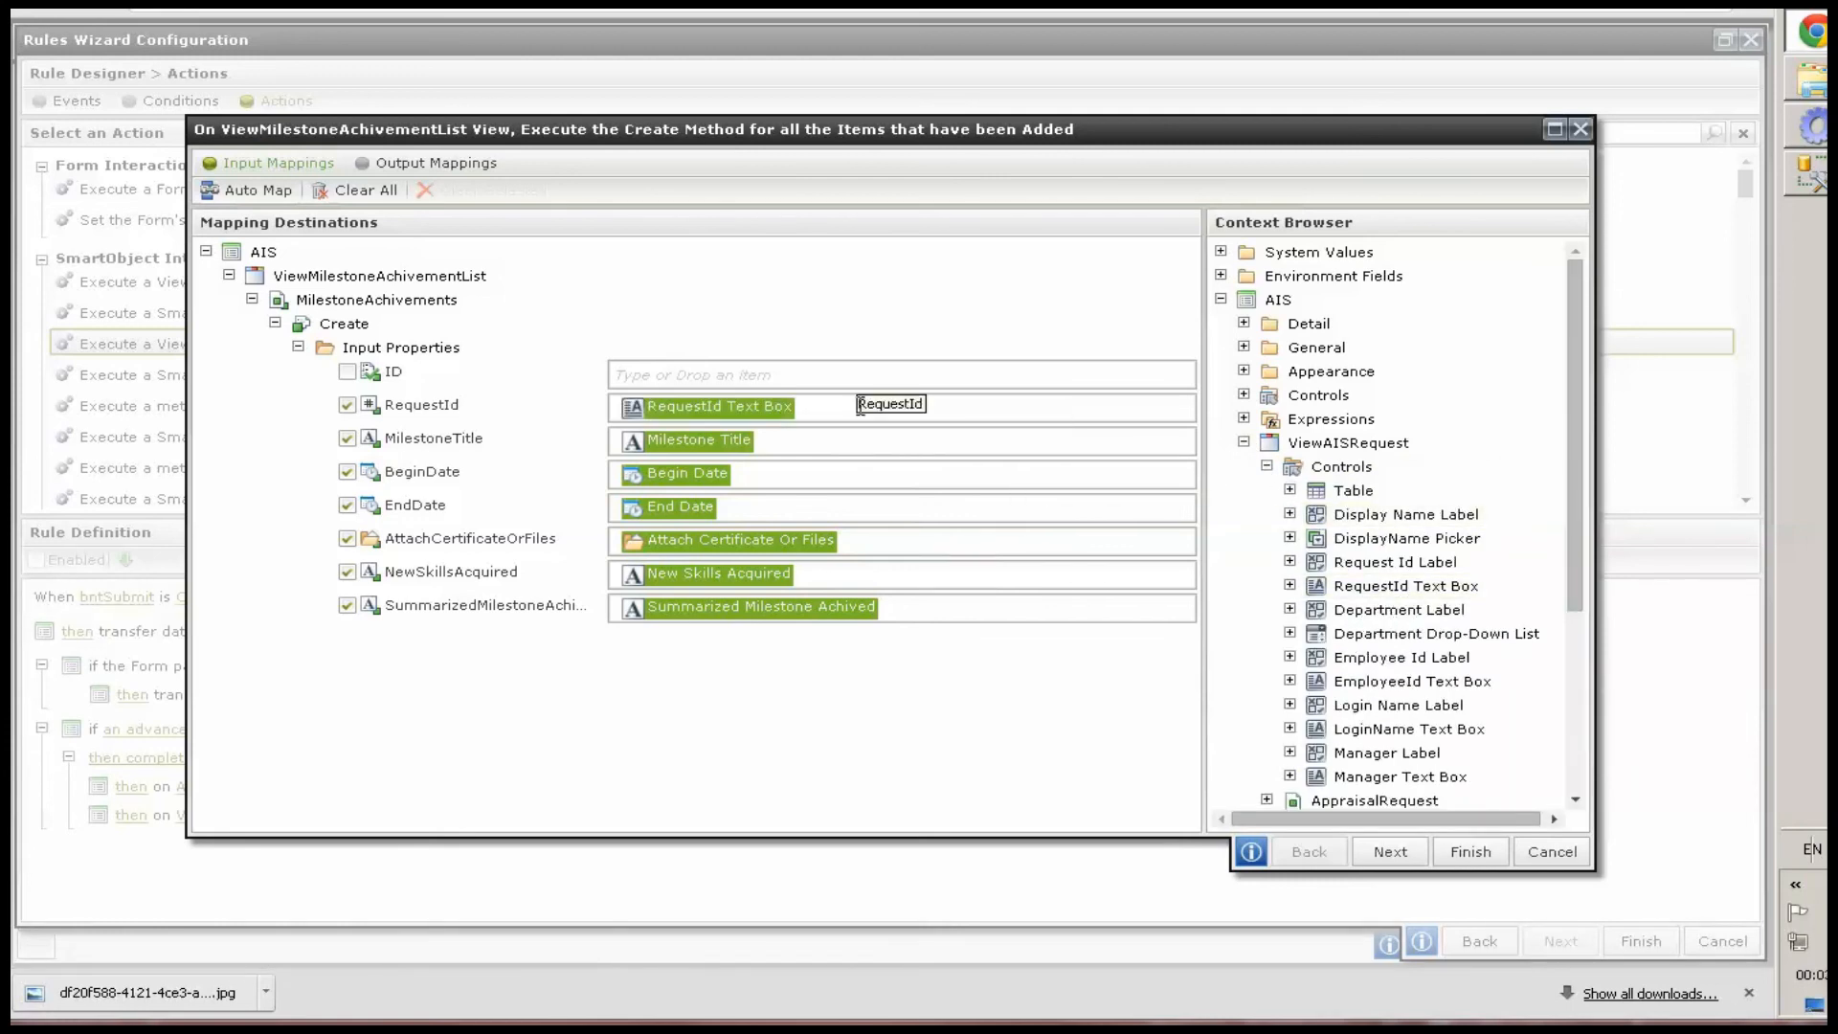
Finish the mapping and the bntSubmit rule, then run the AIS form in the browser to test it
{"action": "left_click", "coordinate": [1468, 853]}
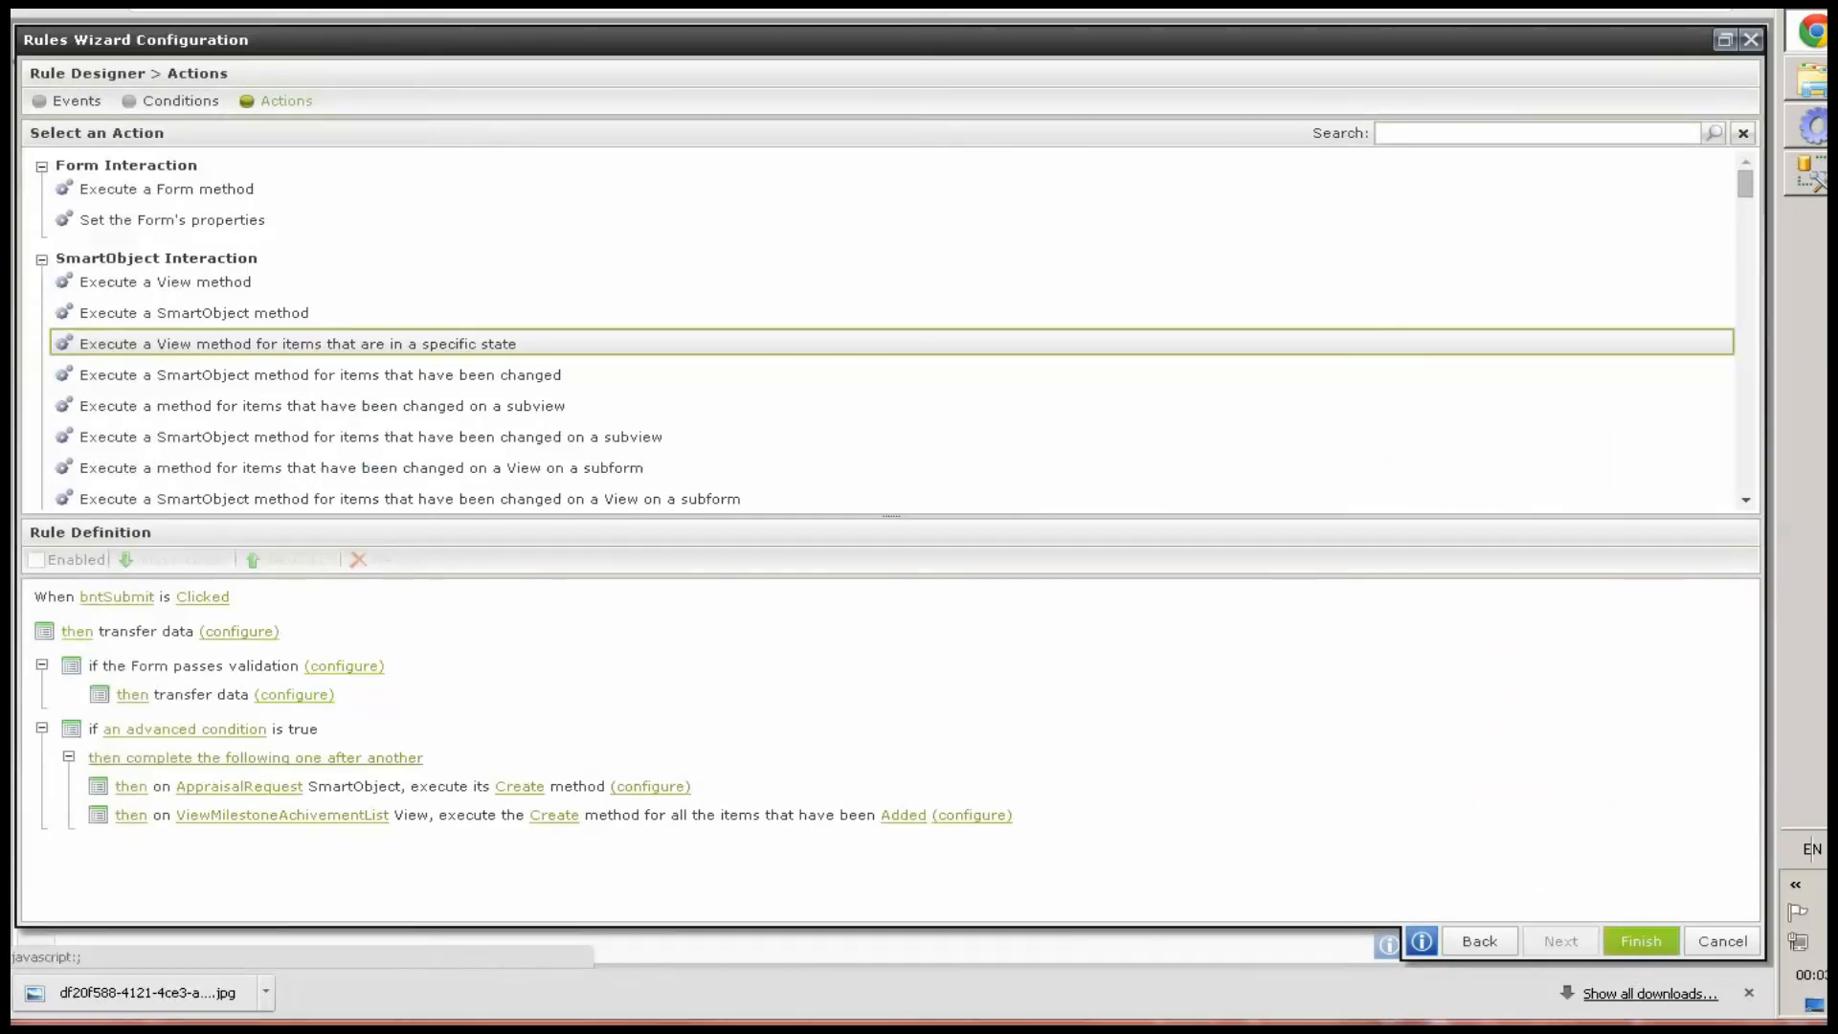
{"action": "left_click", "coordinate": [1642, 940]}
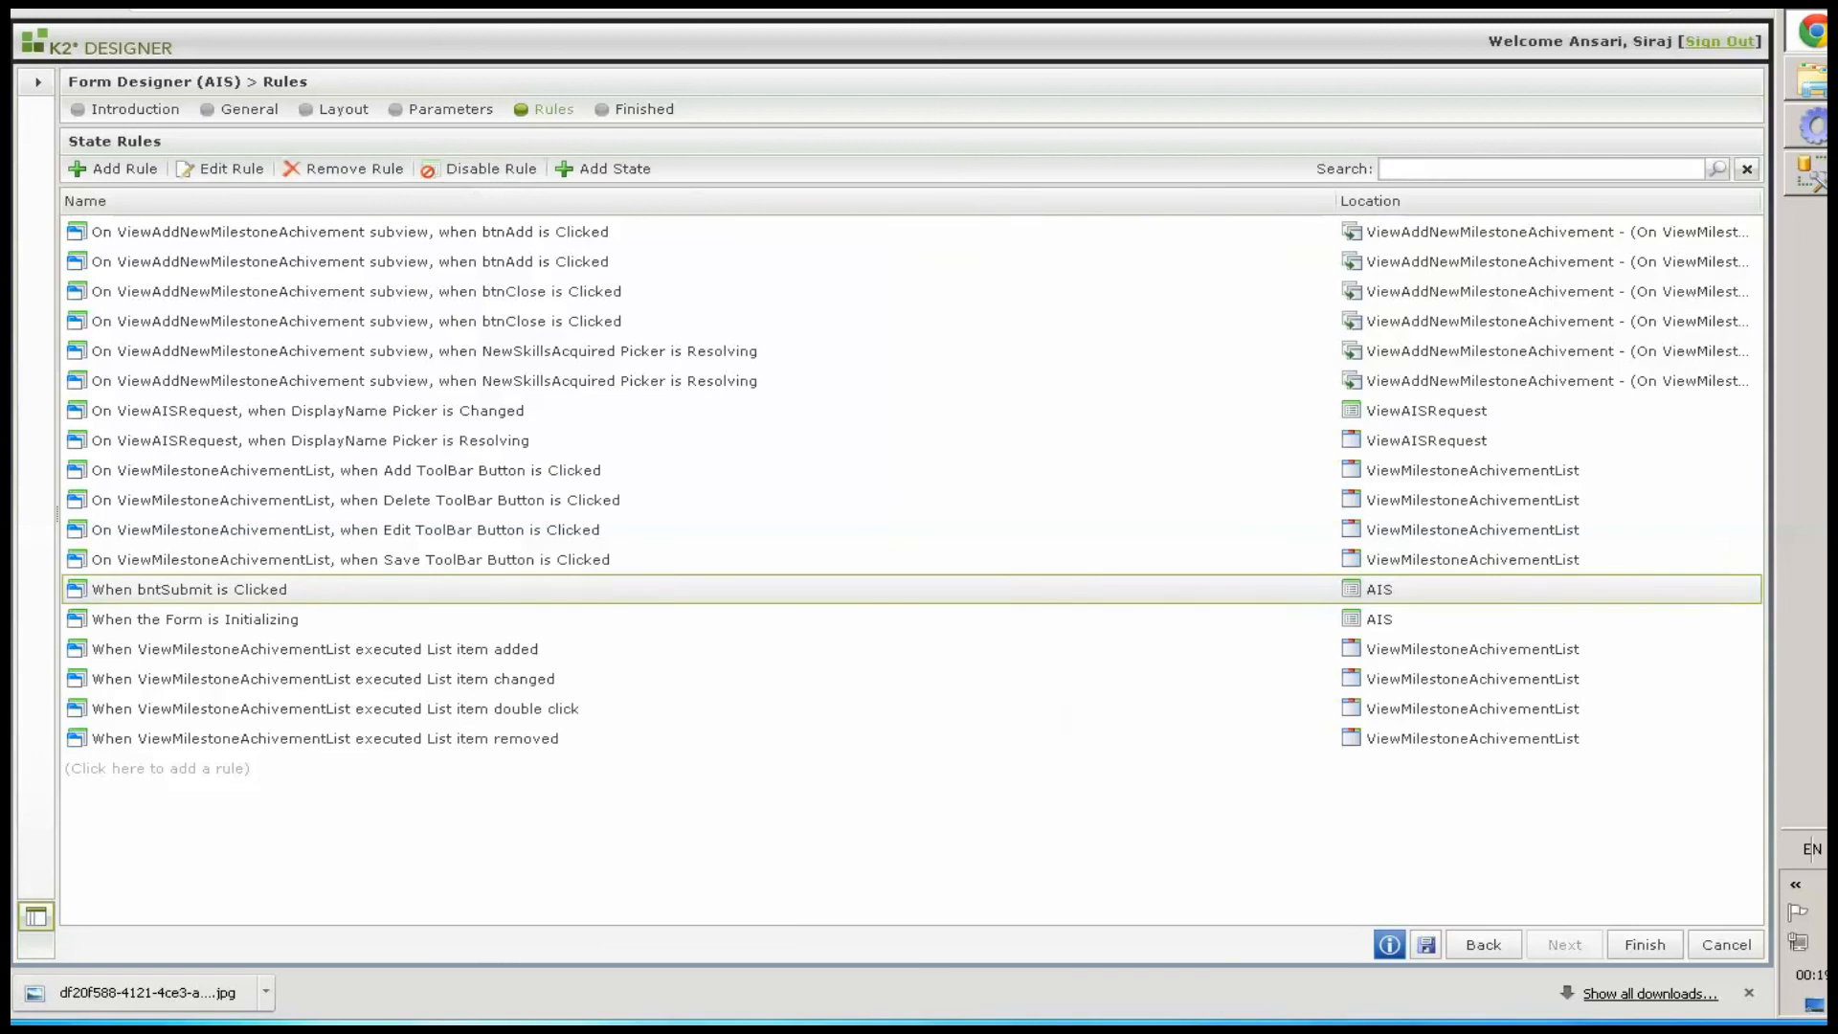
{"action": "left_click", "coordinate": [1426, 944]}
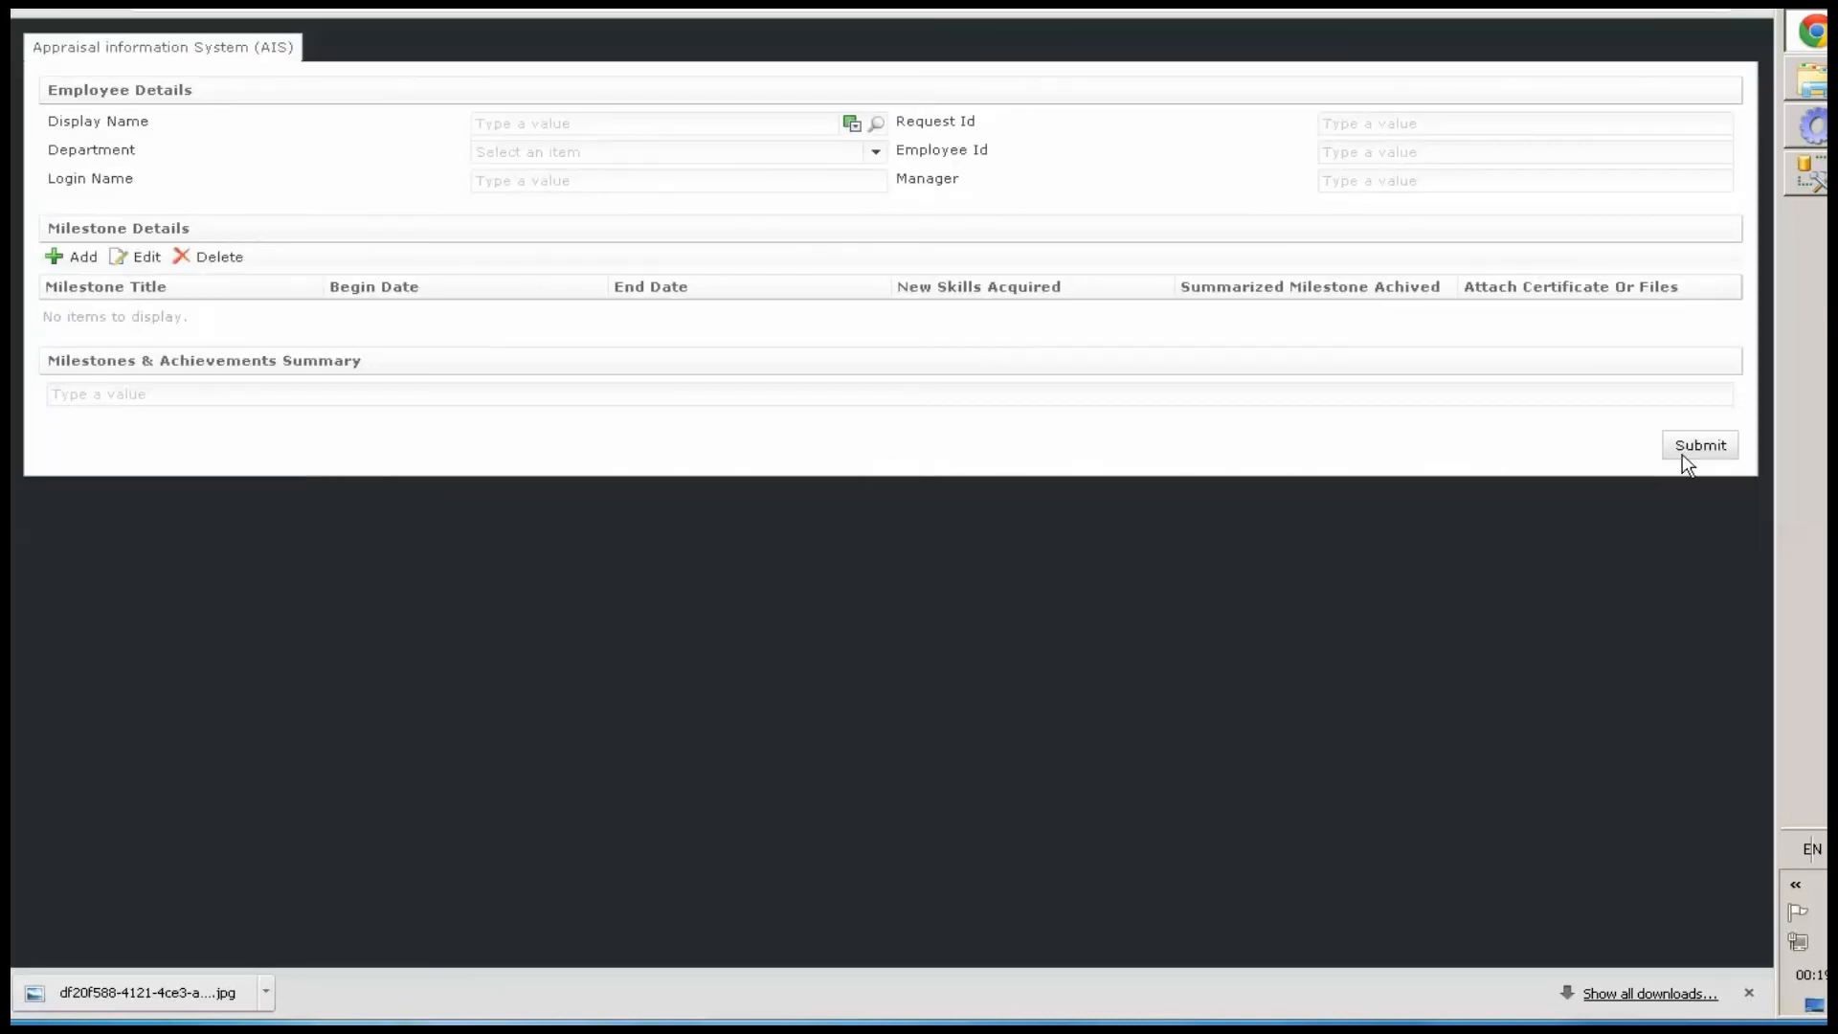
{"action": "left_click", "coordinate": [1685, 450]}
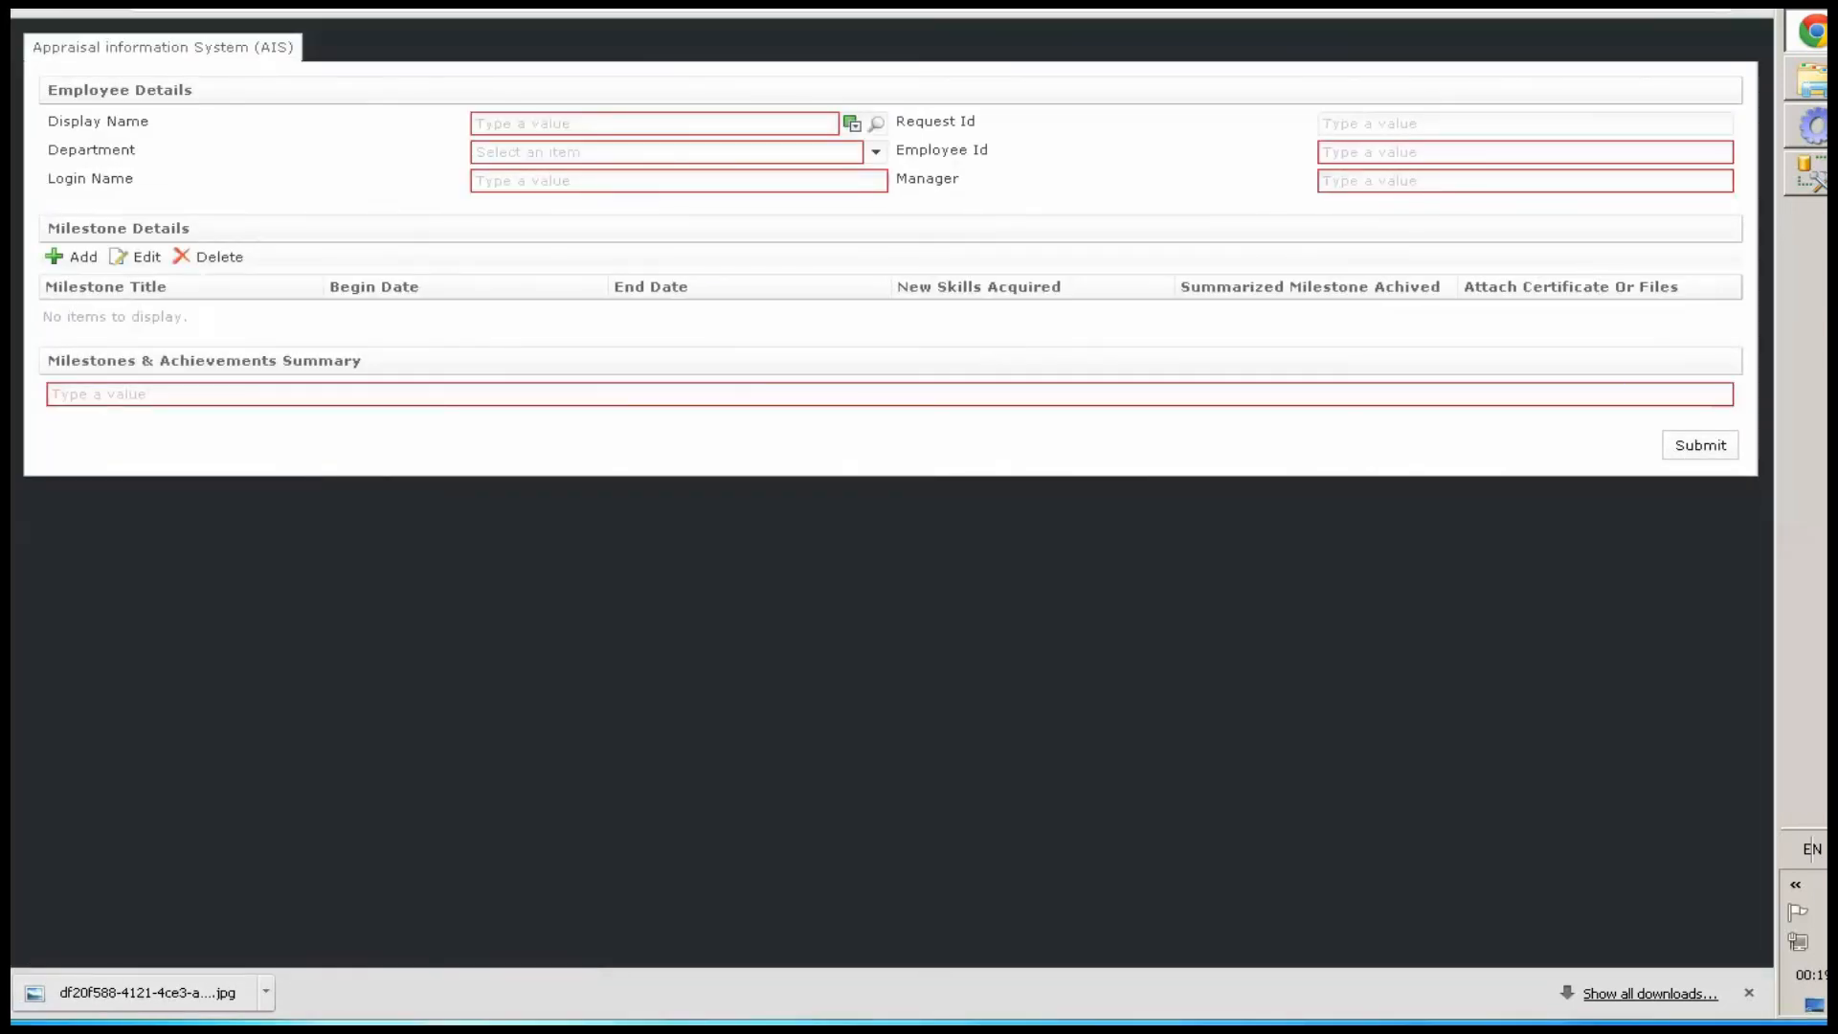
Pick an employee as the Display Name through the people search
{"action": "left_click", "coordinate": [875, 124]}
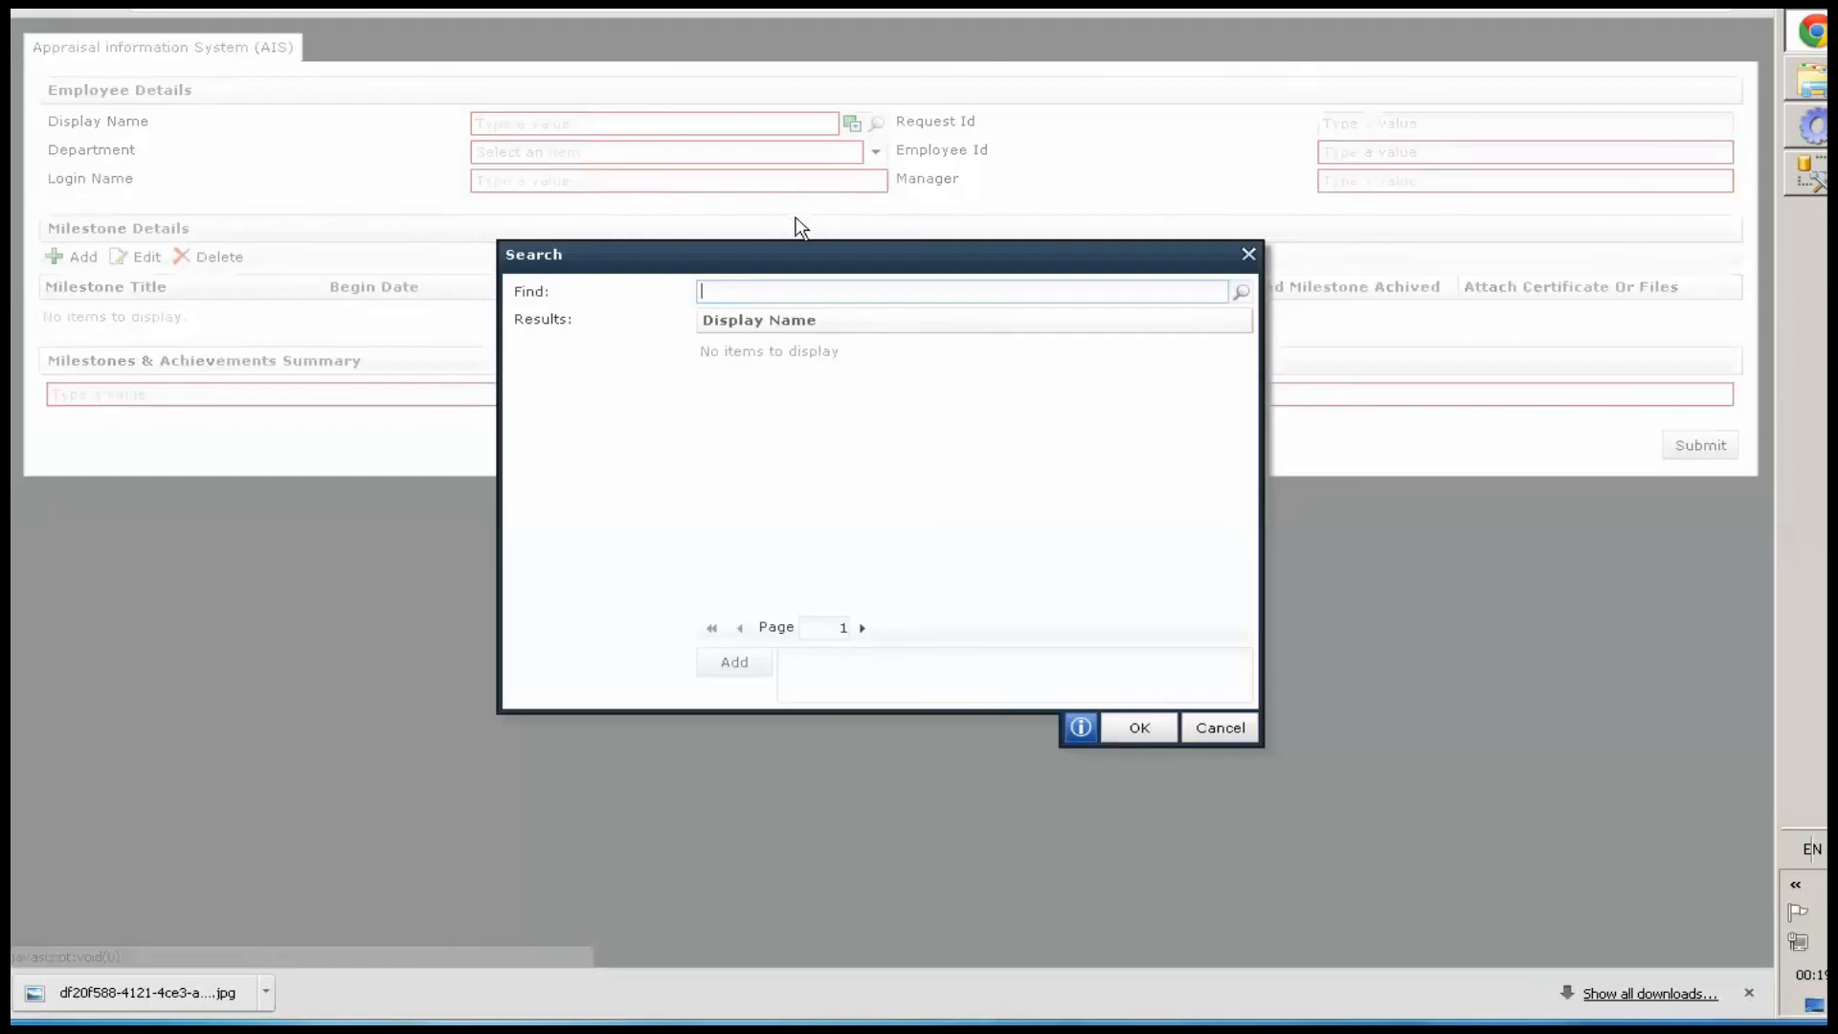
{"action": "left_click", "coordinate": [1239, 293]}
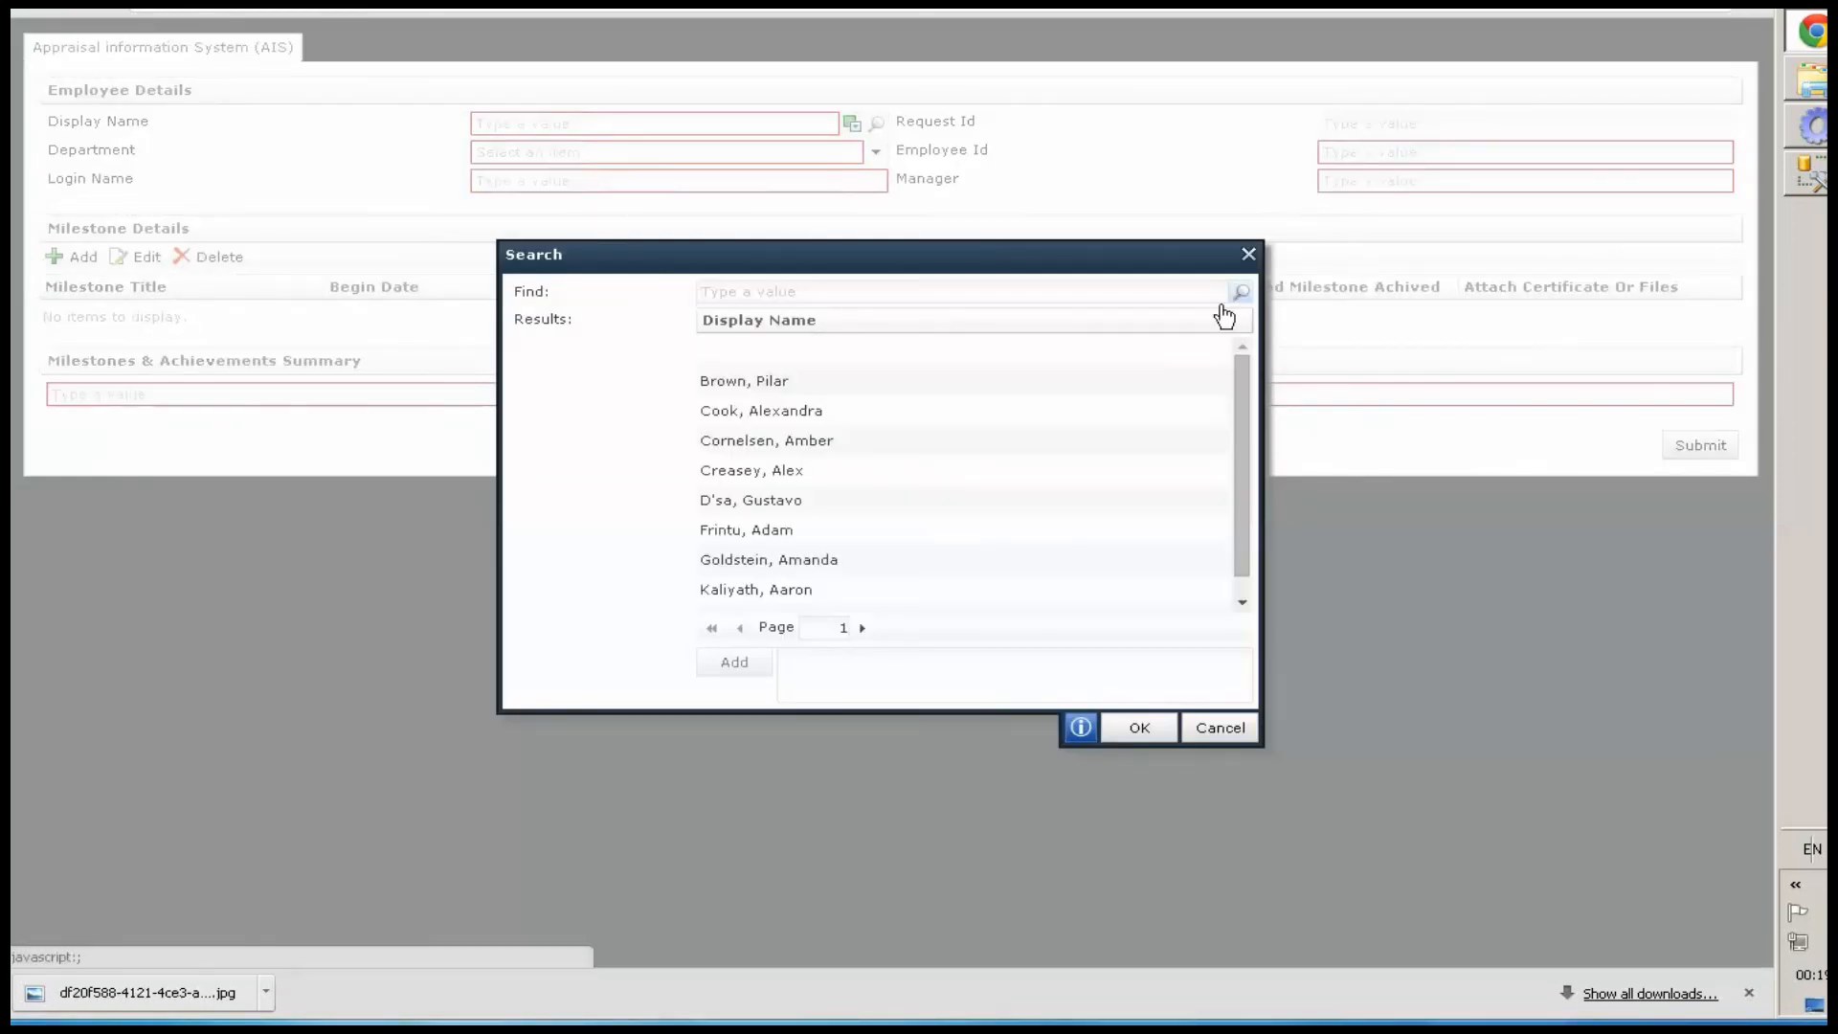
{"action": "double_click", "coordinate": [766, 473]}
{"action": "left_click", "coordinate": [1152, 731]}
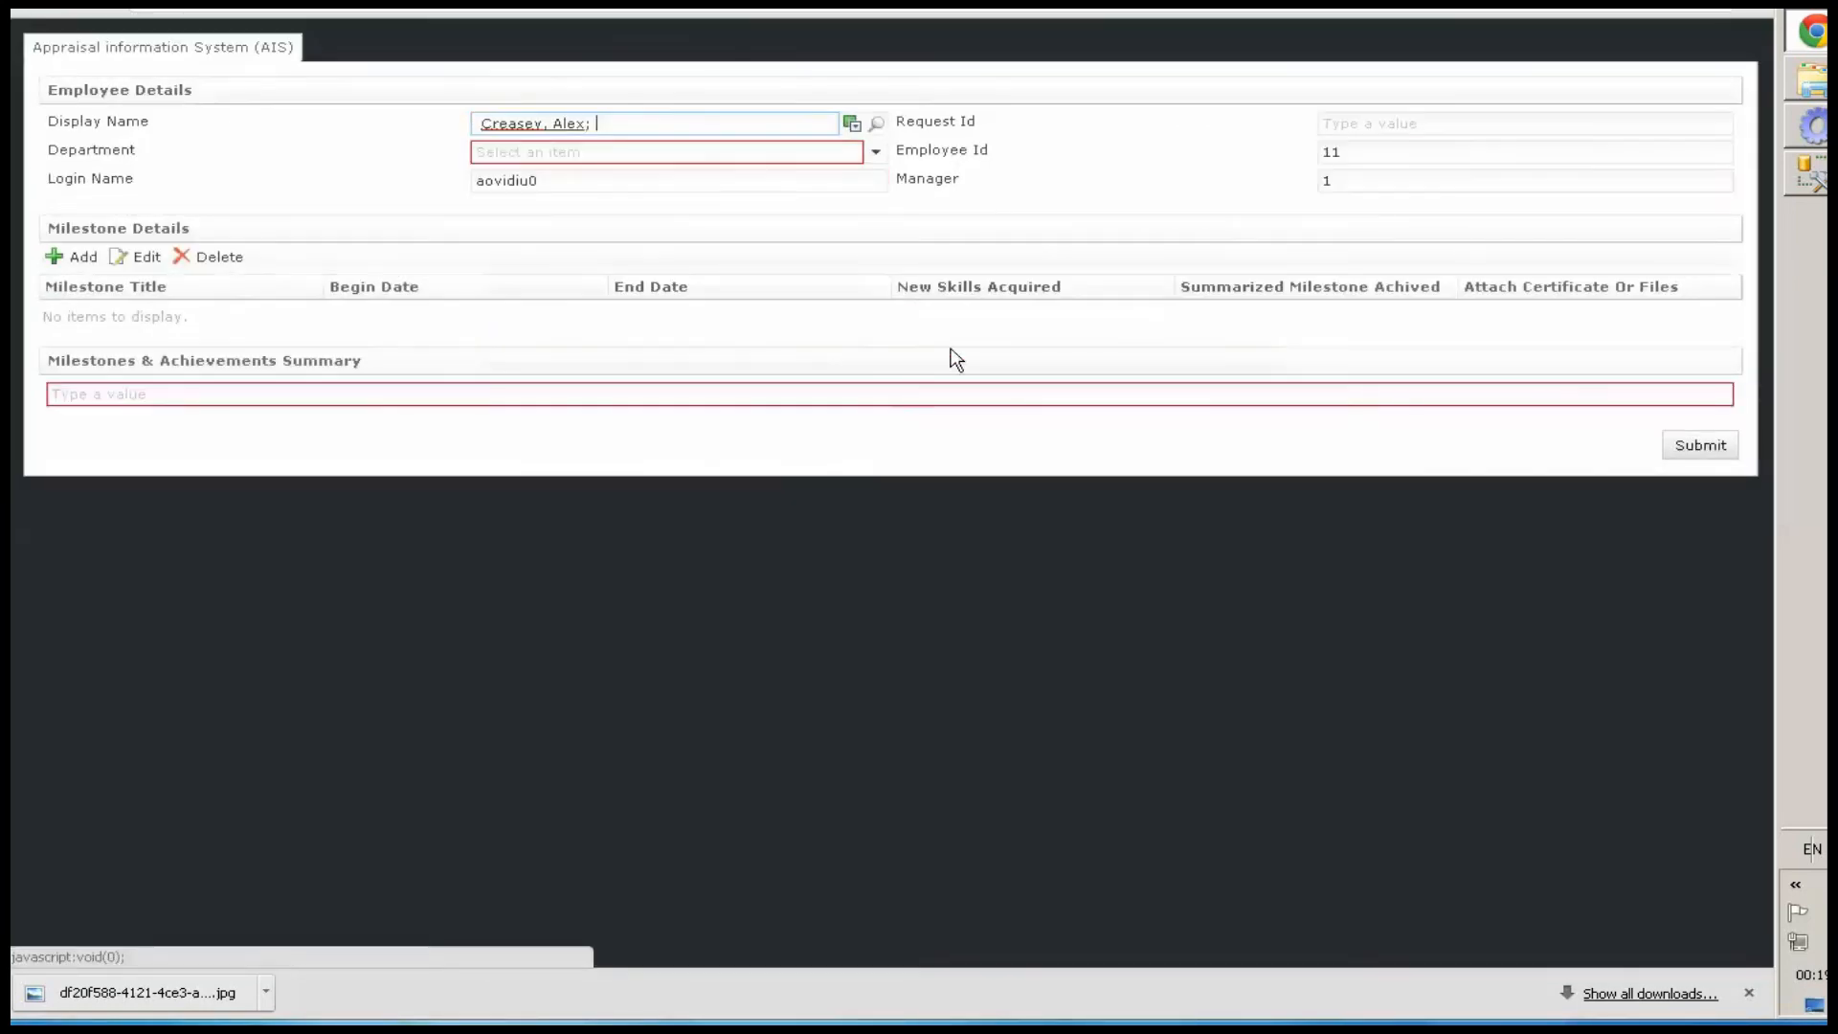
Add a new milestone titled Certified C# Developer with Begin Date 8/5/2014 and End Date 11/25/2014
{"action": "left_click", "coordinate": [86, 256]}
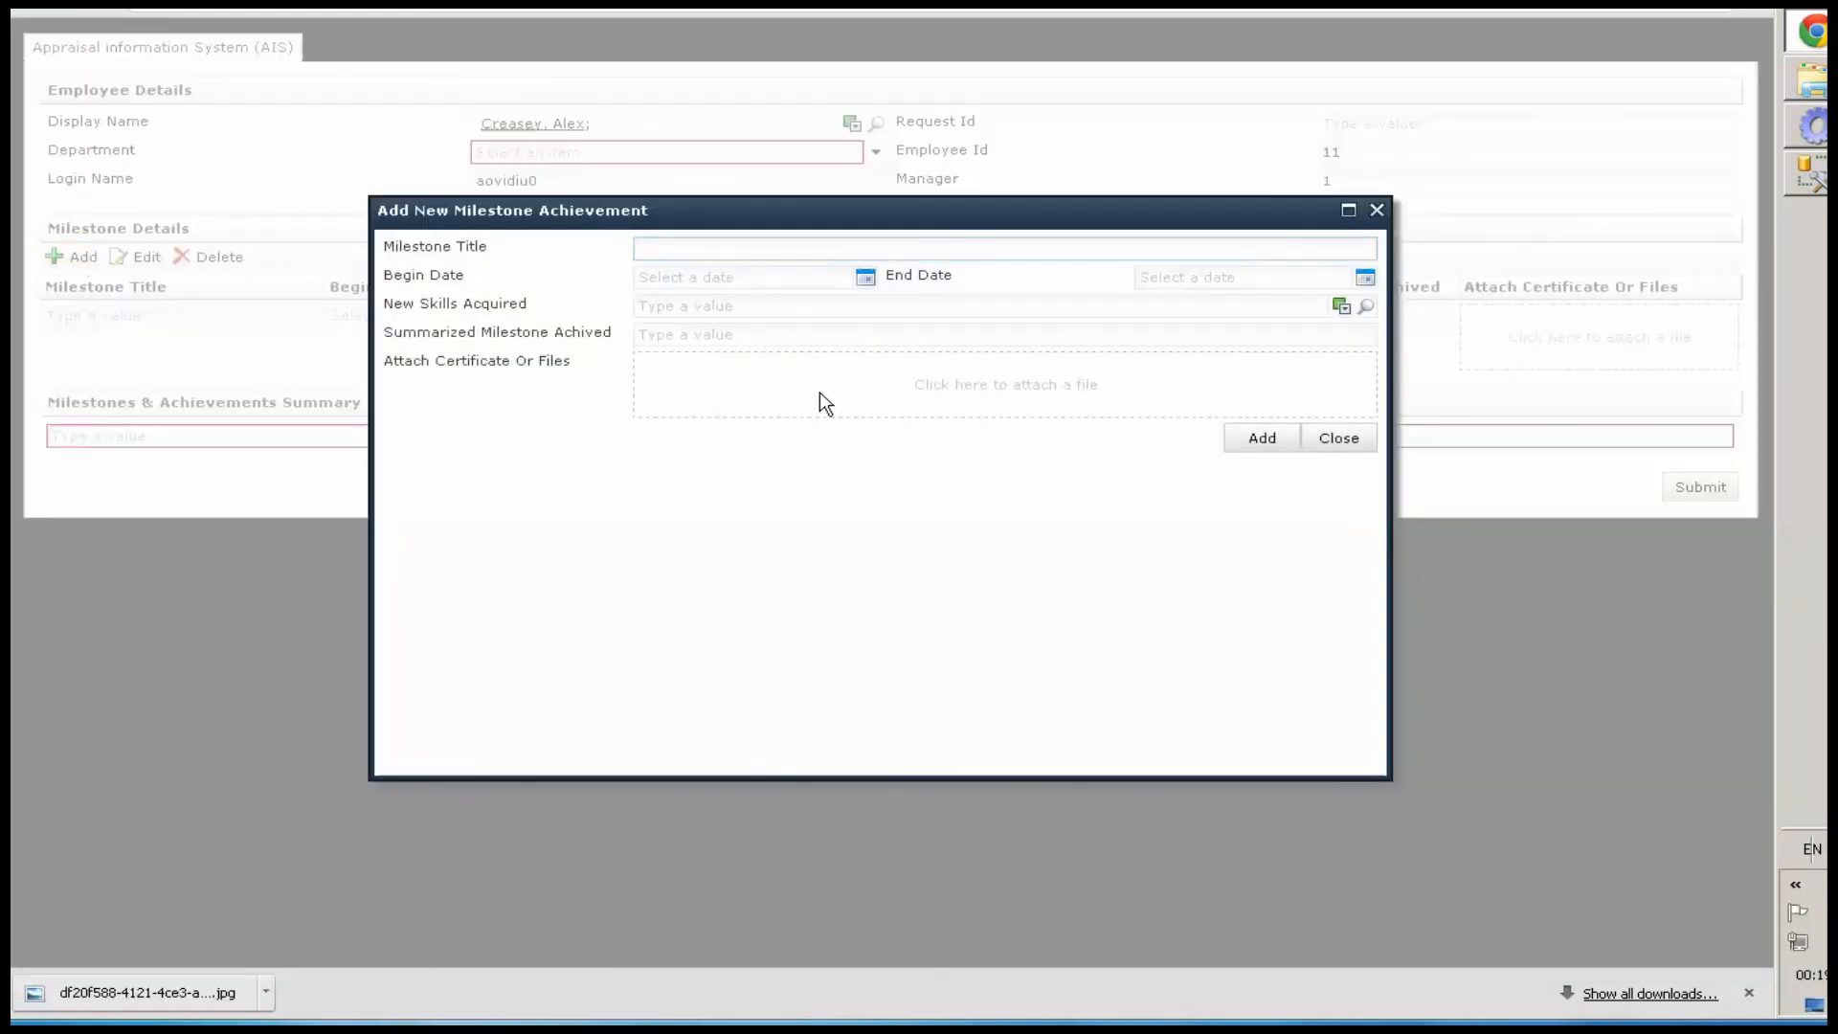
{"action": "type", "text": "Certified C# Developer"}
{"action": "left_click", "coordinate": [866, 279]}
{"action": "left_click", "coordinate": [657, 302]}
{"action": "left_click", "coordinate": [656, 303]}
{"action": "left_click", "coordinate": [656, 303]}
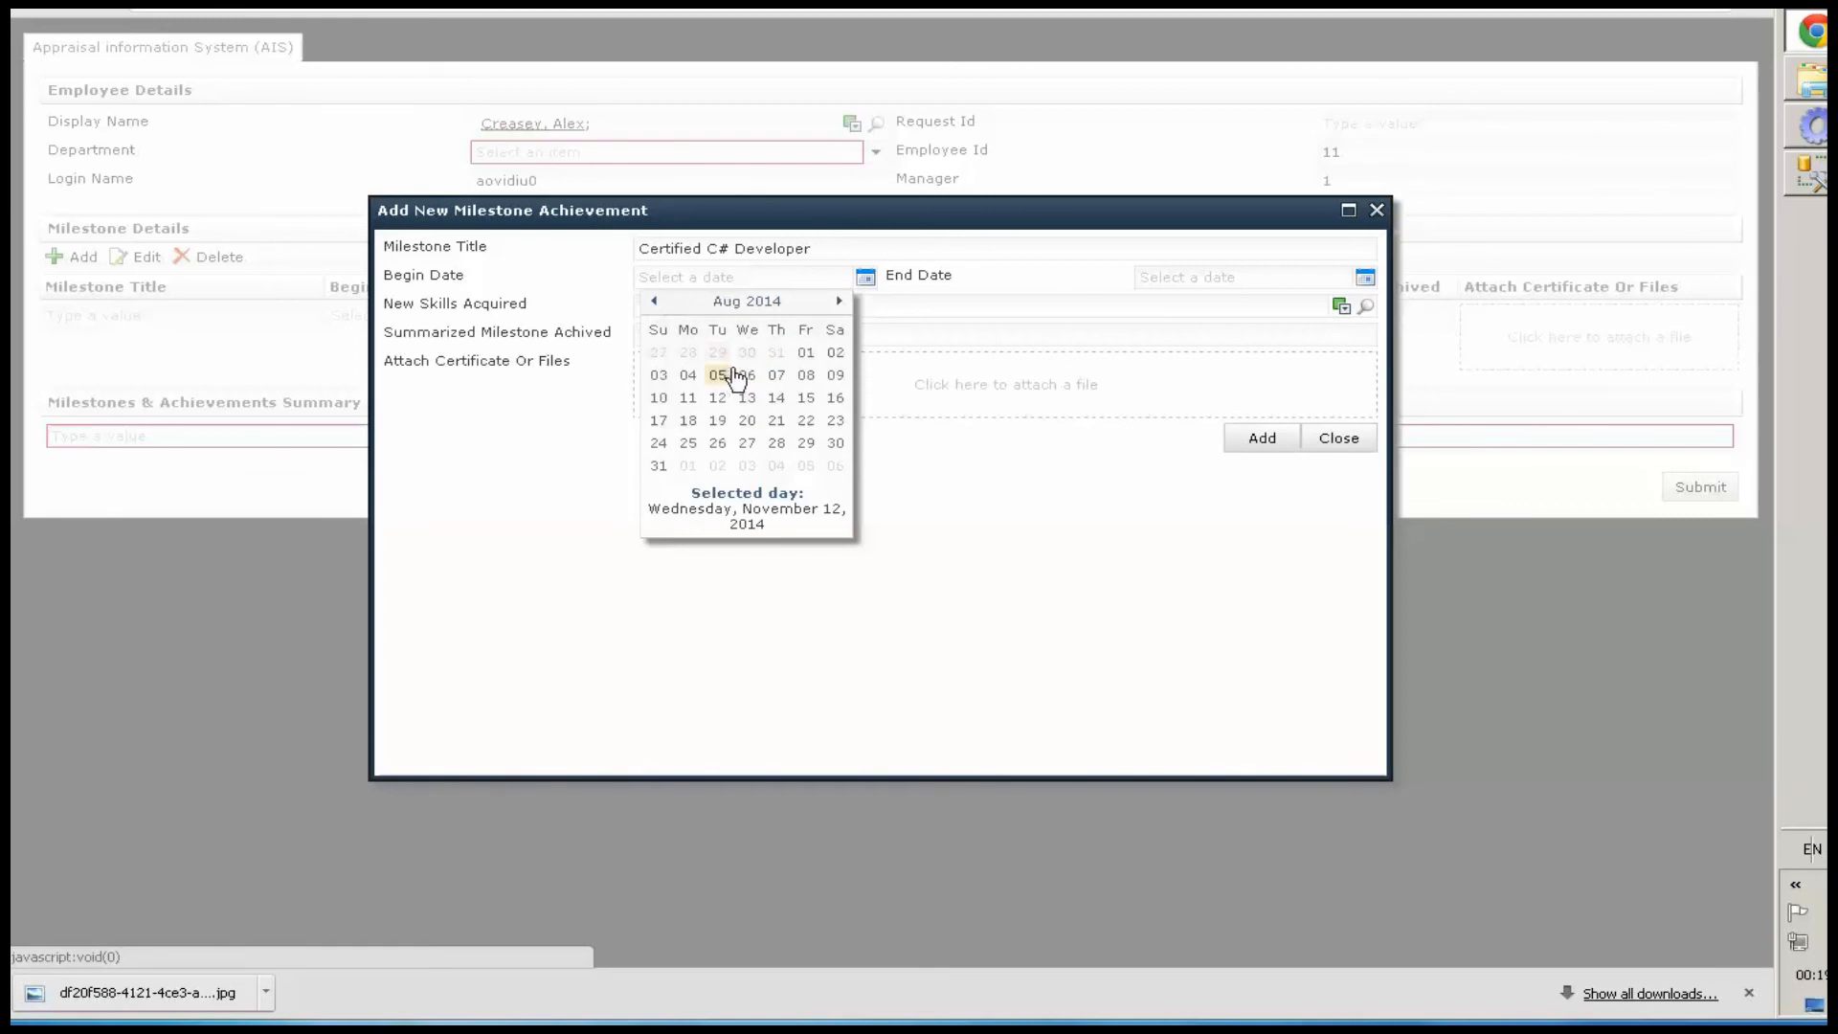
{"action": "left_click", "coordinate": [718, 375]}
{"action": "left_click", "coordinate": [1365, 277]}
{"action": "left_click", "coordinate": [1217, 442]}
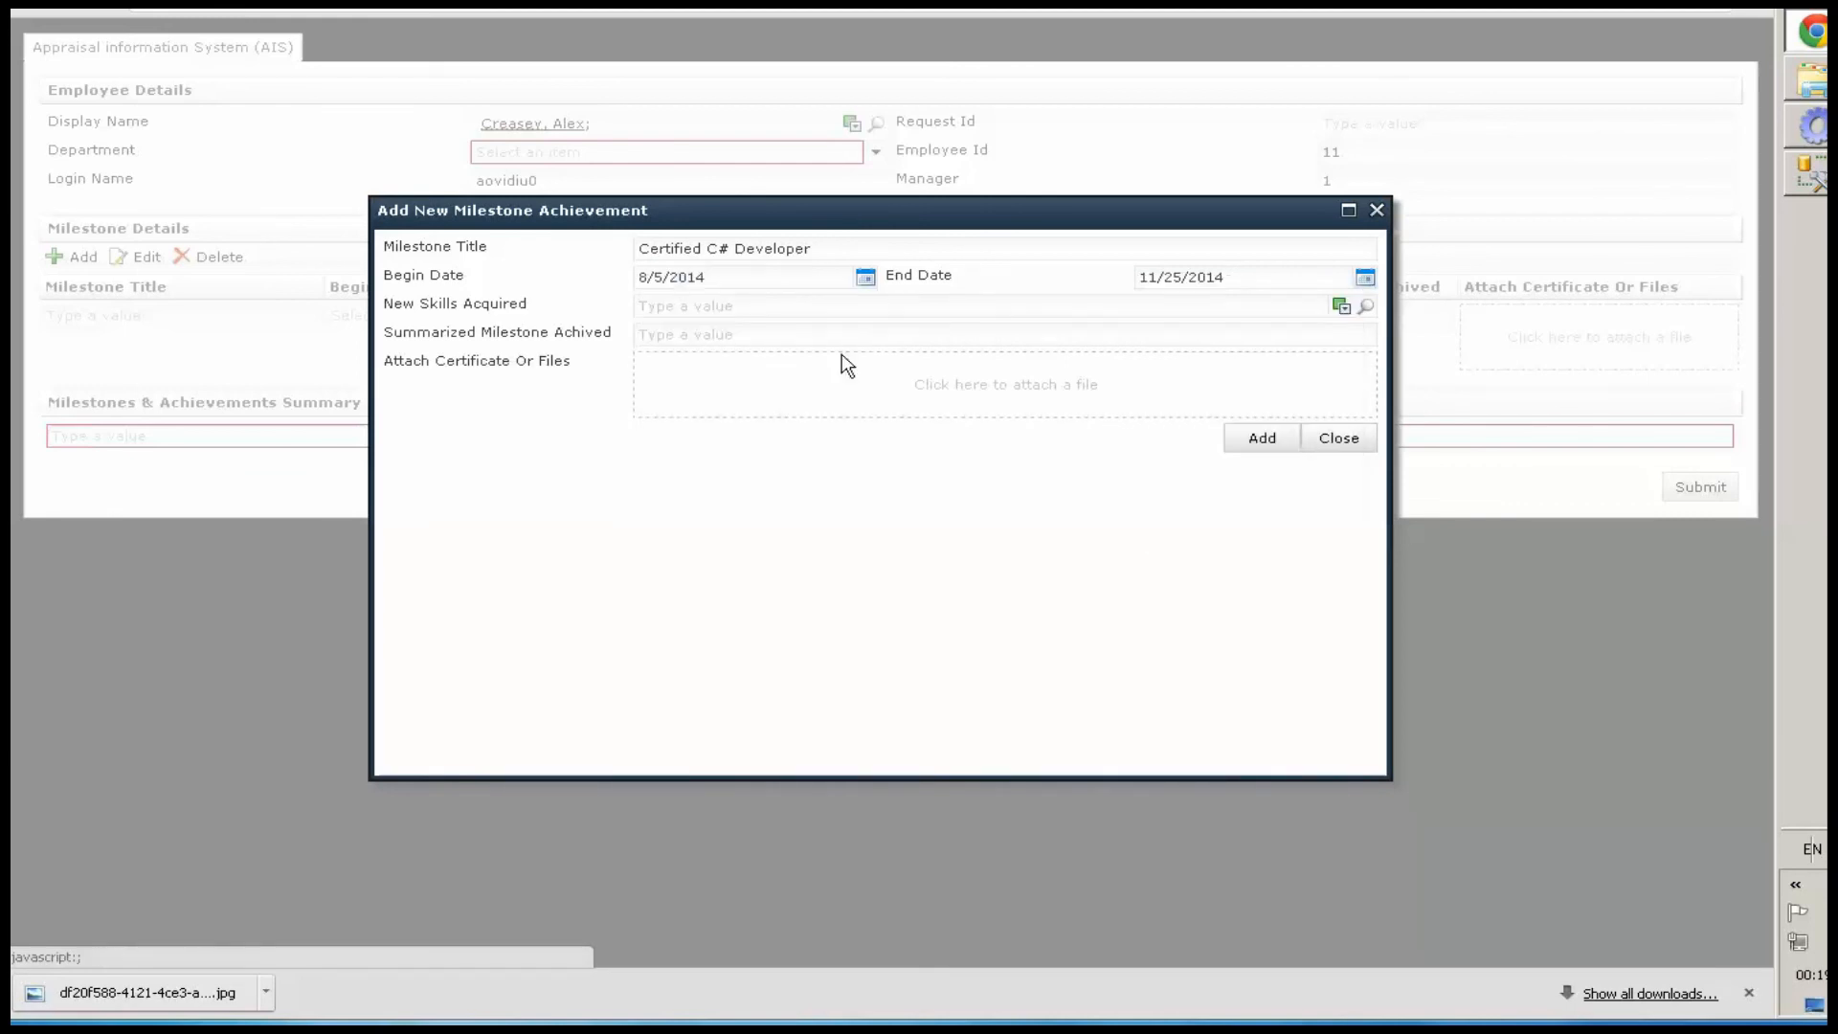
Pick C# as New Skills Acquired and enter the summary 'Used my C# skill in WebPart Development'
{"action": "left_click", "coordinate": [755, 304]}
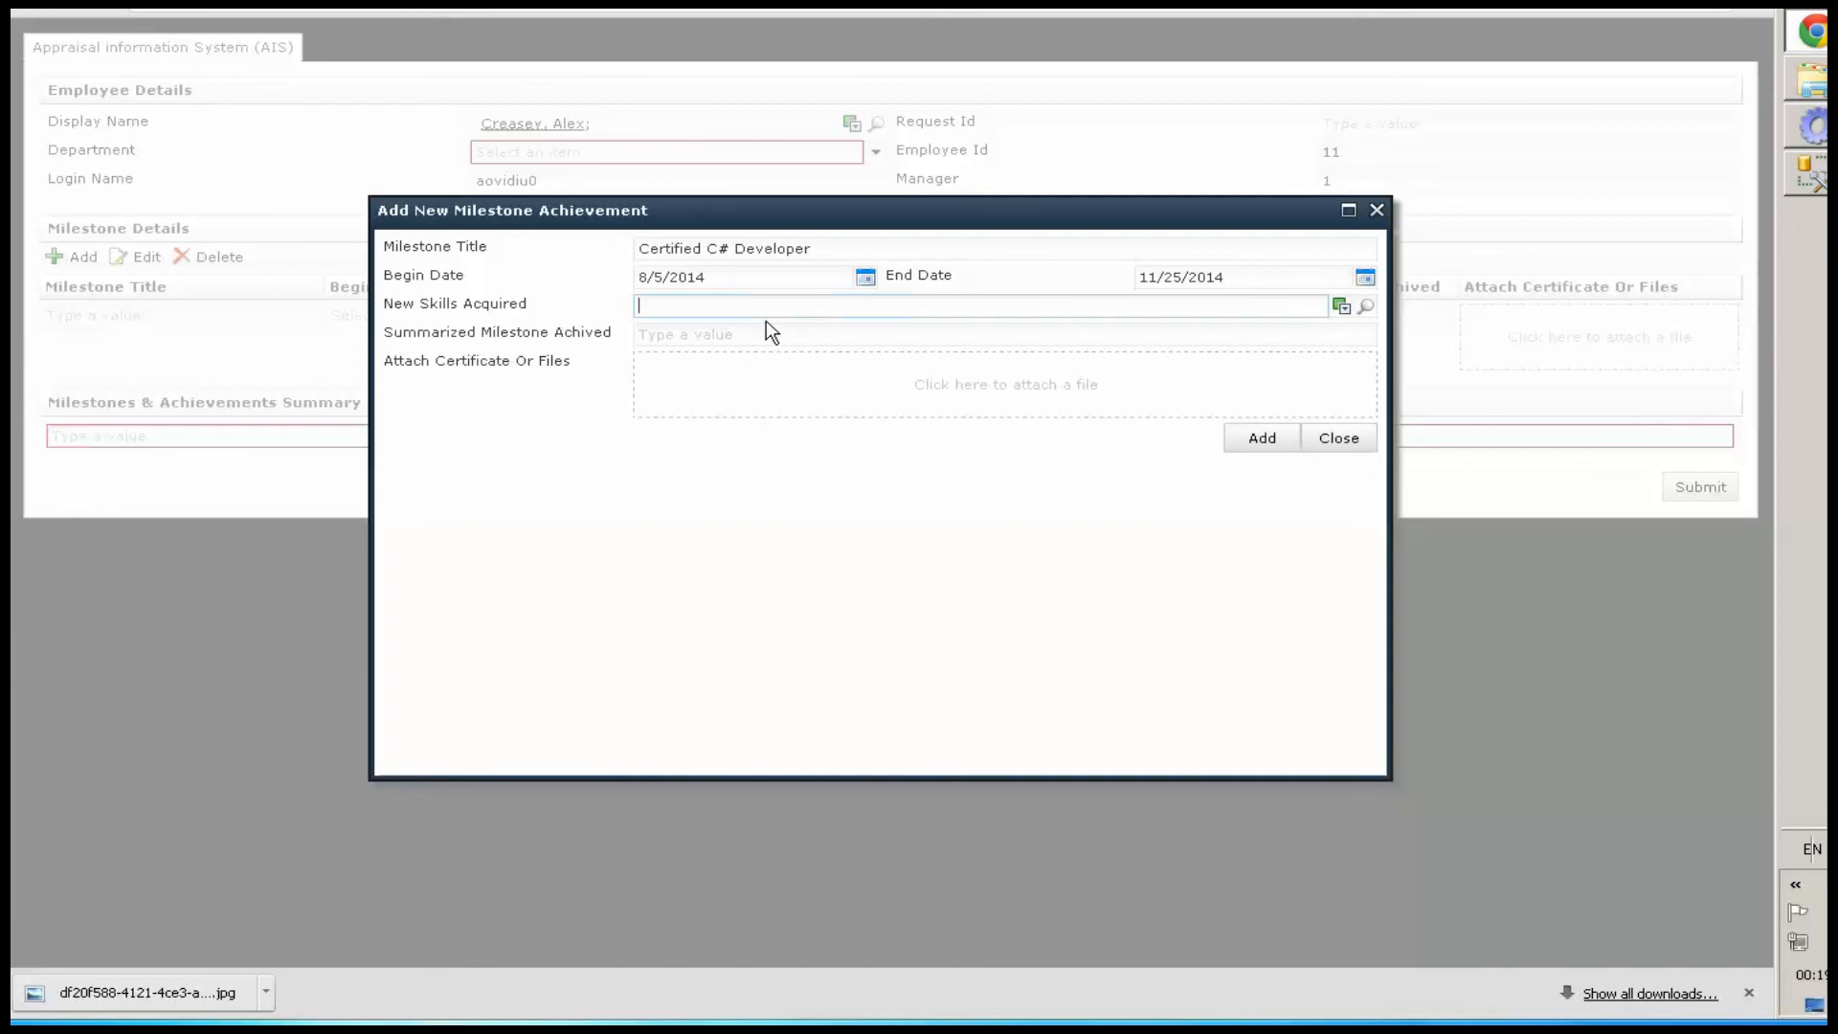
{"action": "left_click", "coordinate": [1363, 307]}
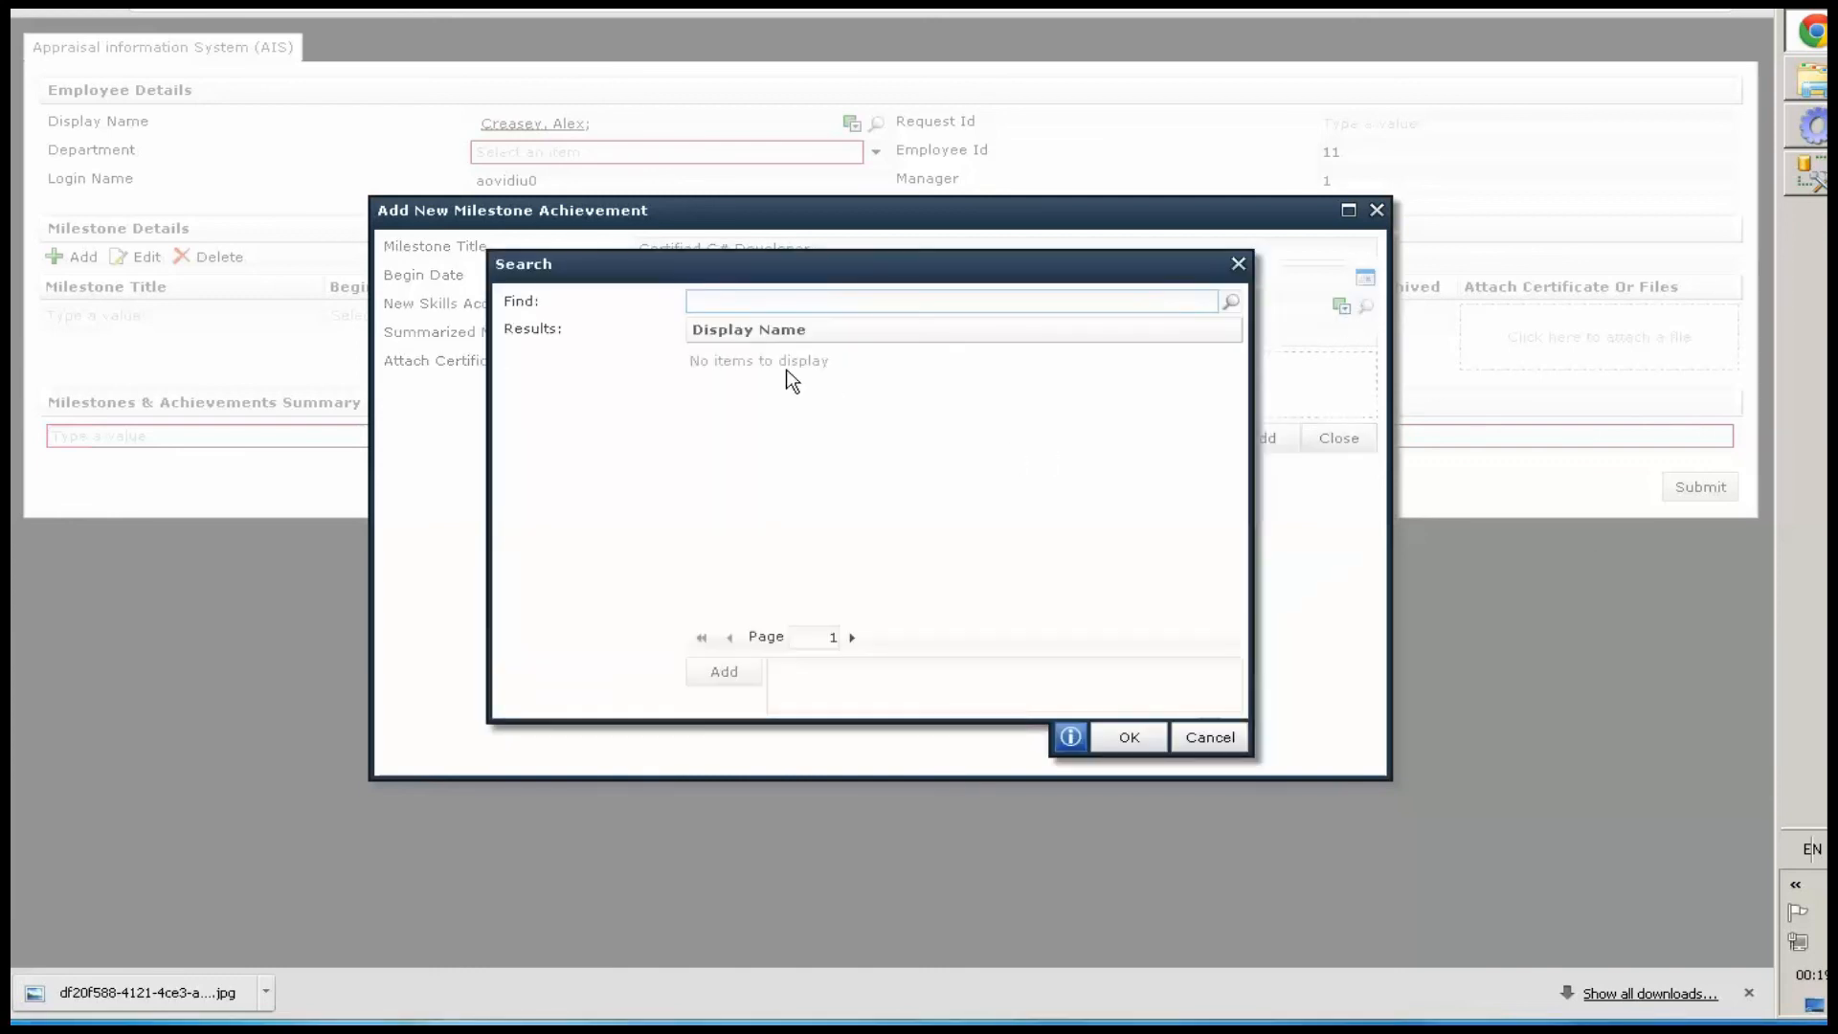
{"action": "left_click", "coordinate": [1229, 302]}
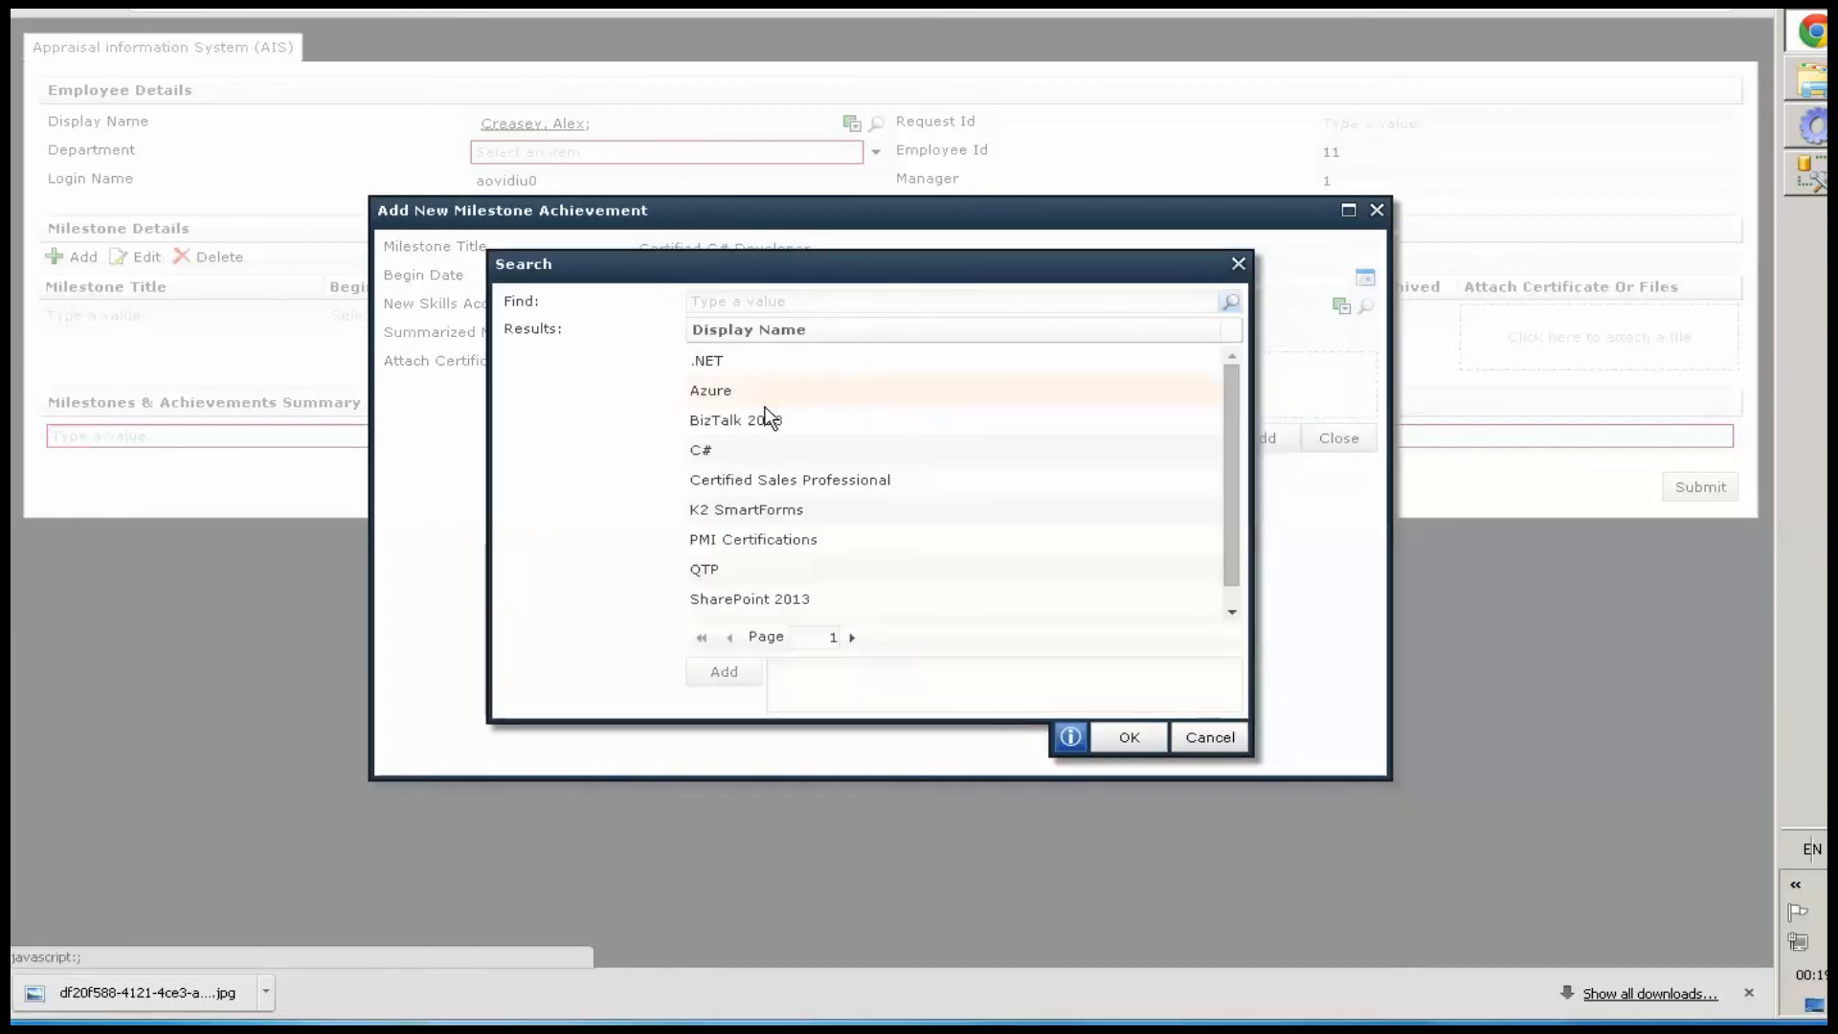
{"action": "double_click", "coordinate": [705, 444]}
{"action": "left_click", "coordinate": [1129, 737]}
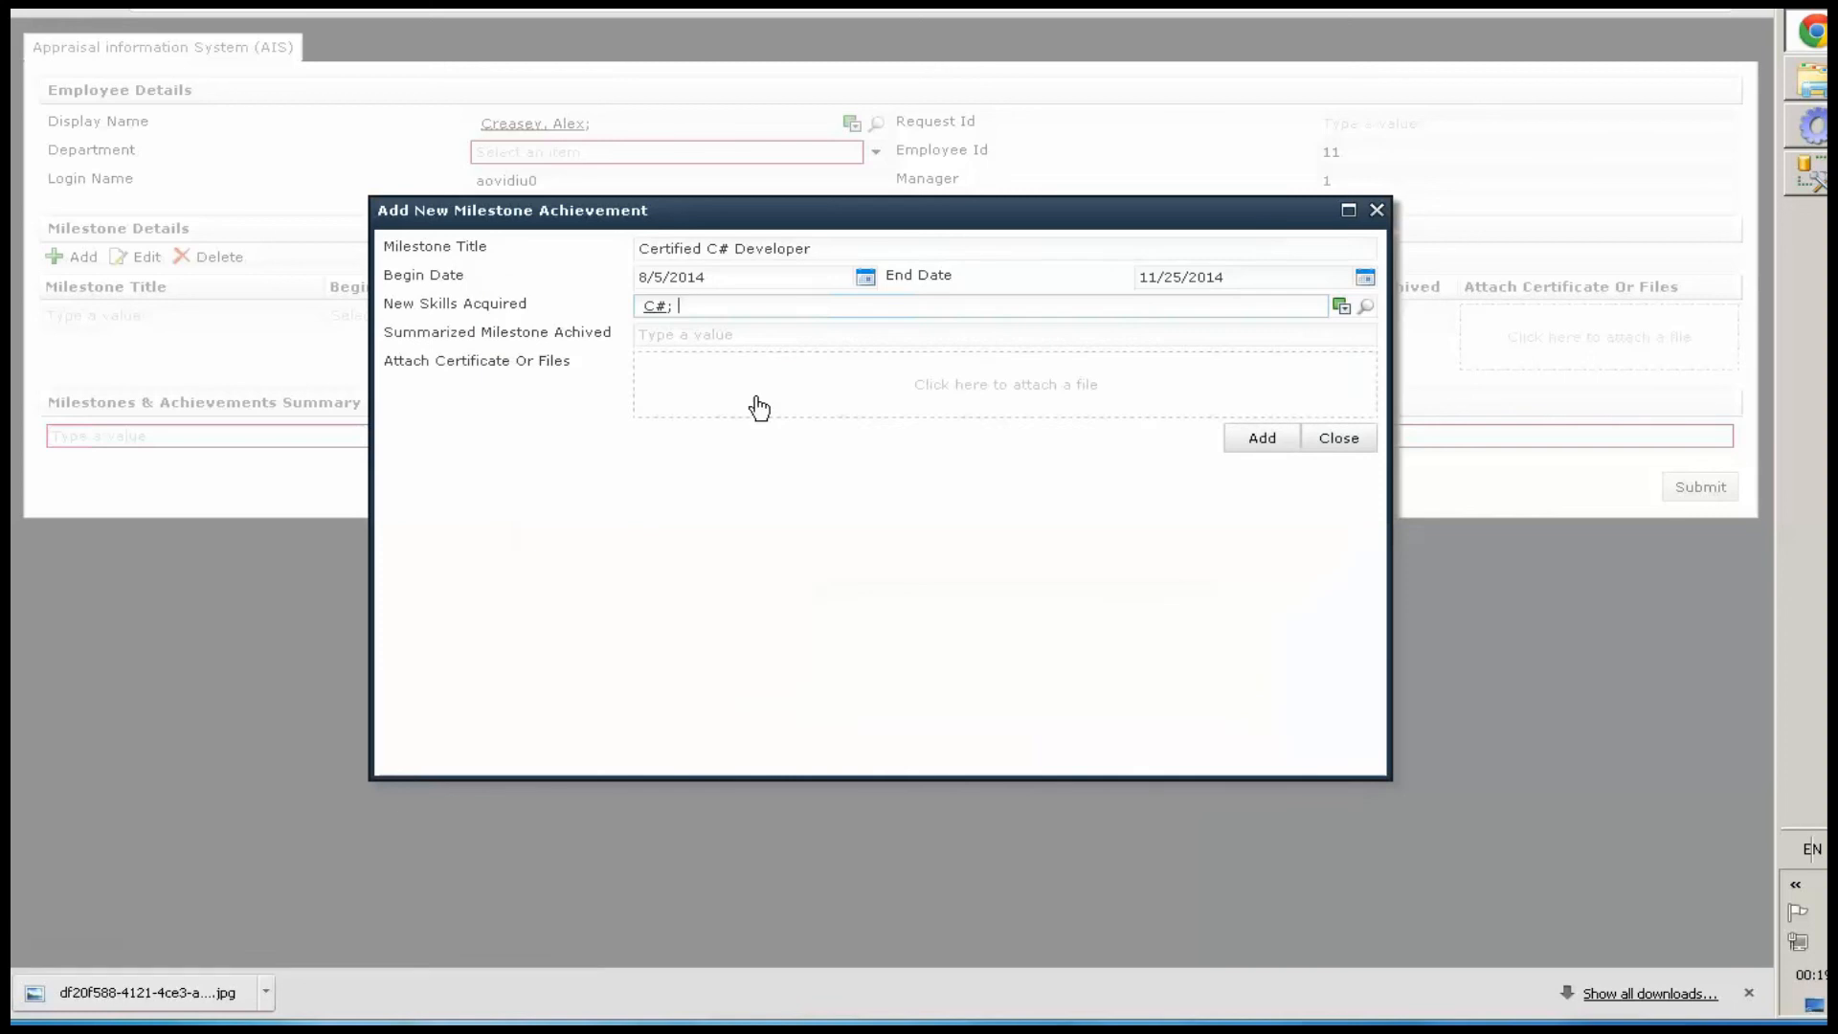
{"action": "left_click", "coordinate": [770, 335]}
{"action": "type", "text": "Good my C# skill in WebPart Development"}
Attach cert1.jpg as the certificate and add the milestone to the list
{"action": "left_click", "coordinate": [976, 406]}
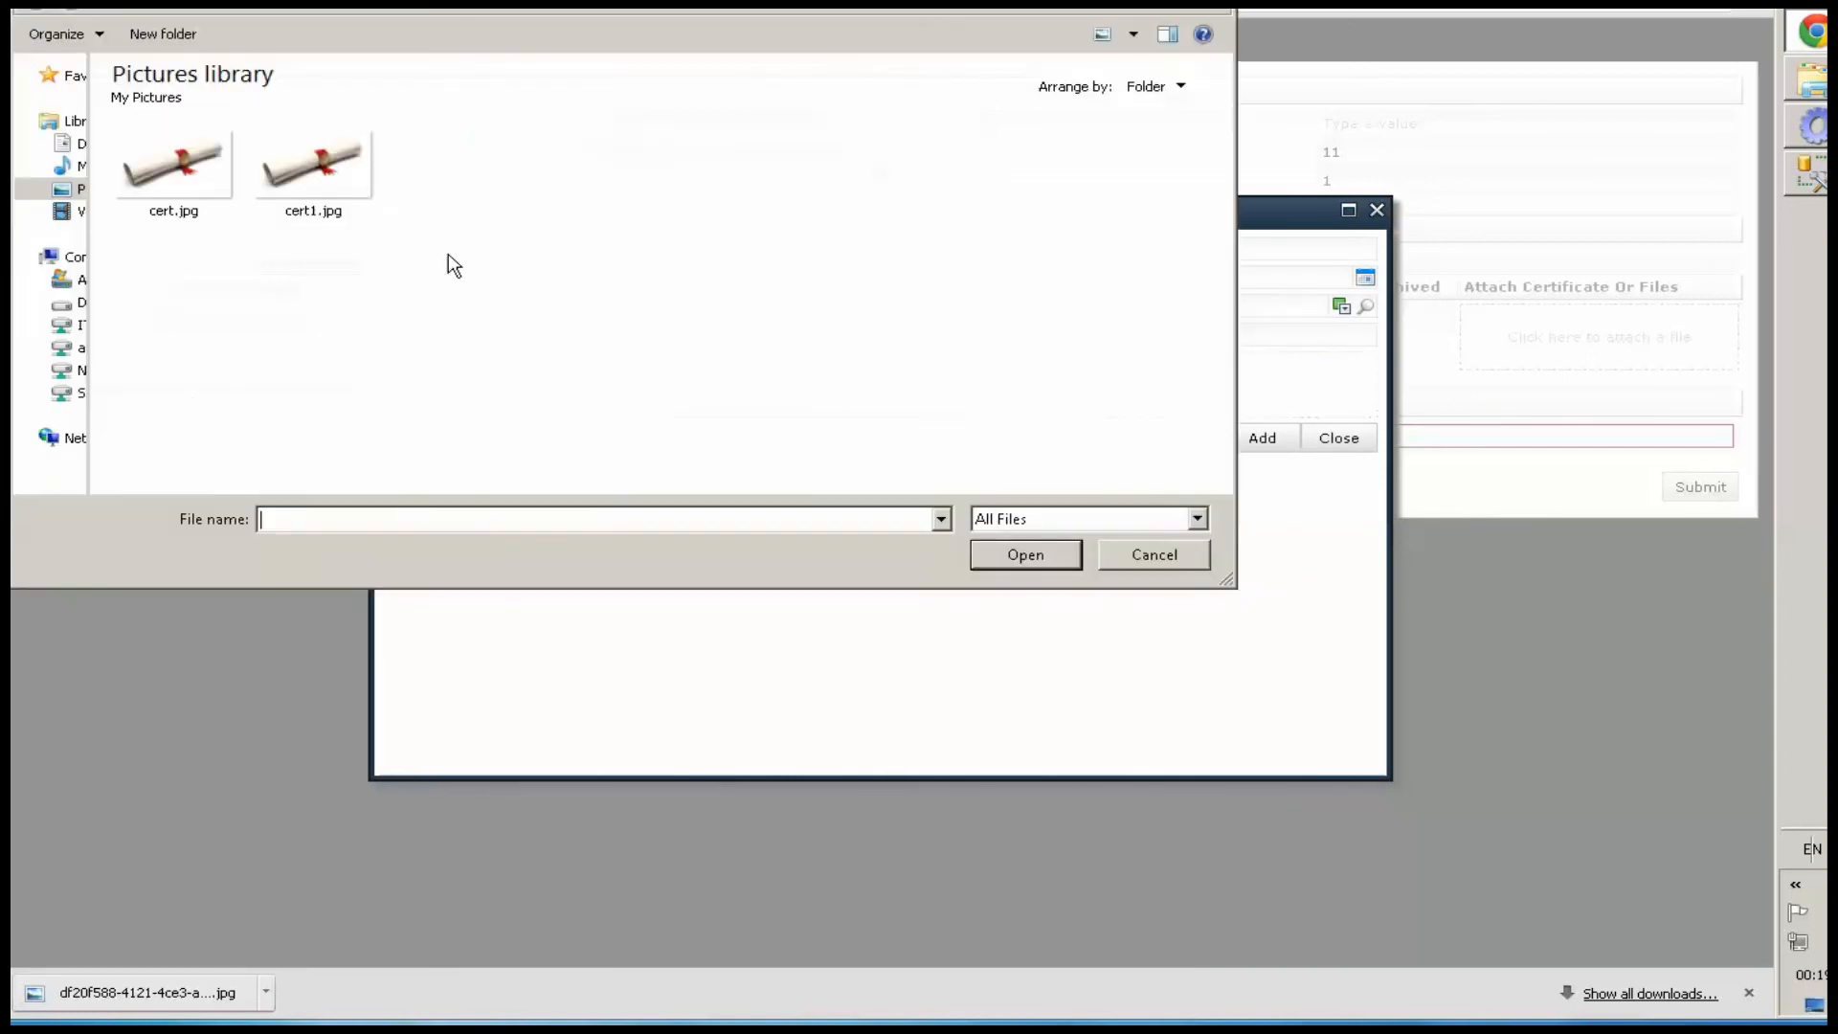
{"action": "left_click", "coordinate": [326, 177]}
{"action": "left_click", "coordinate": [1047, 551]}
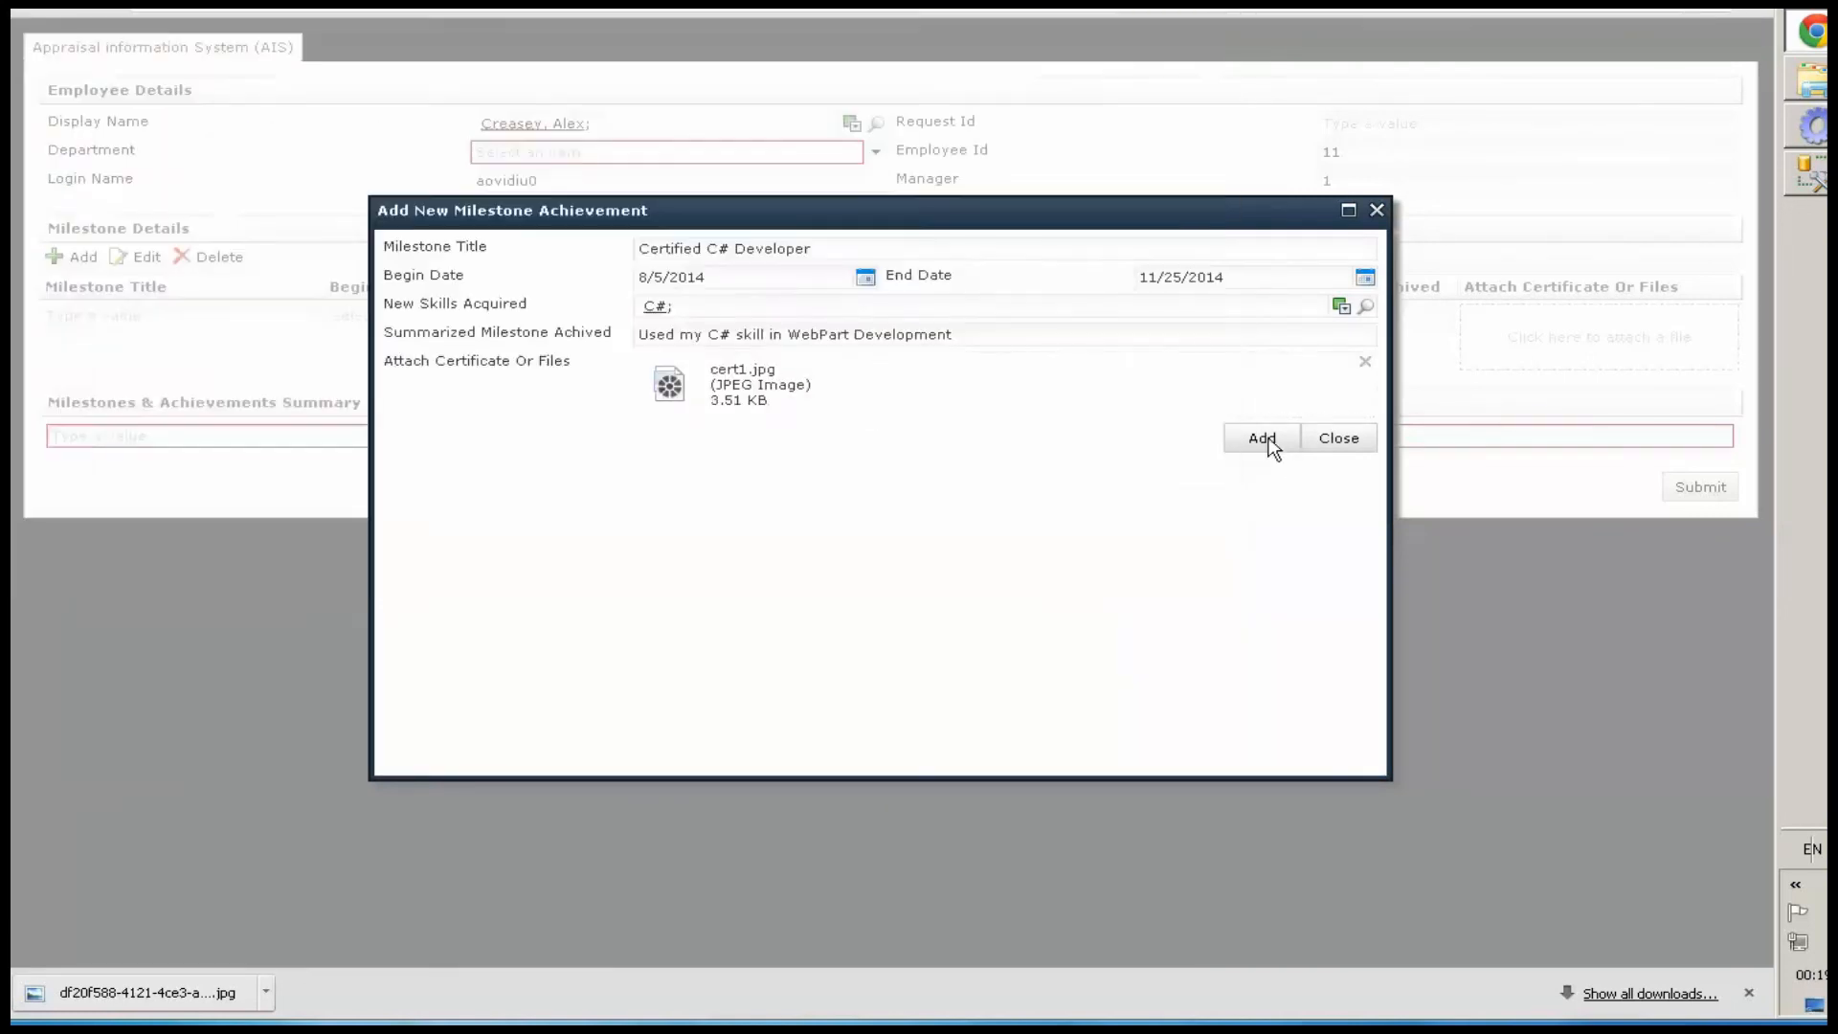
{"action": "left_click", "coordinate": [1265, 439]}
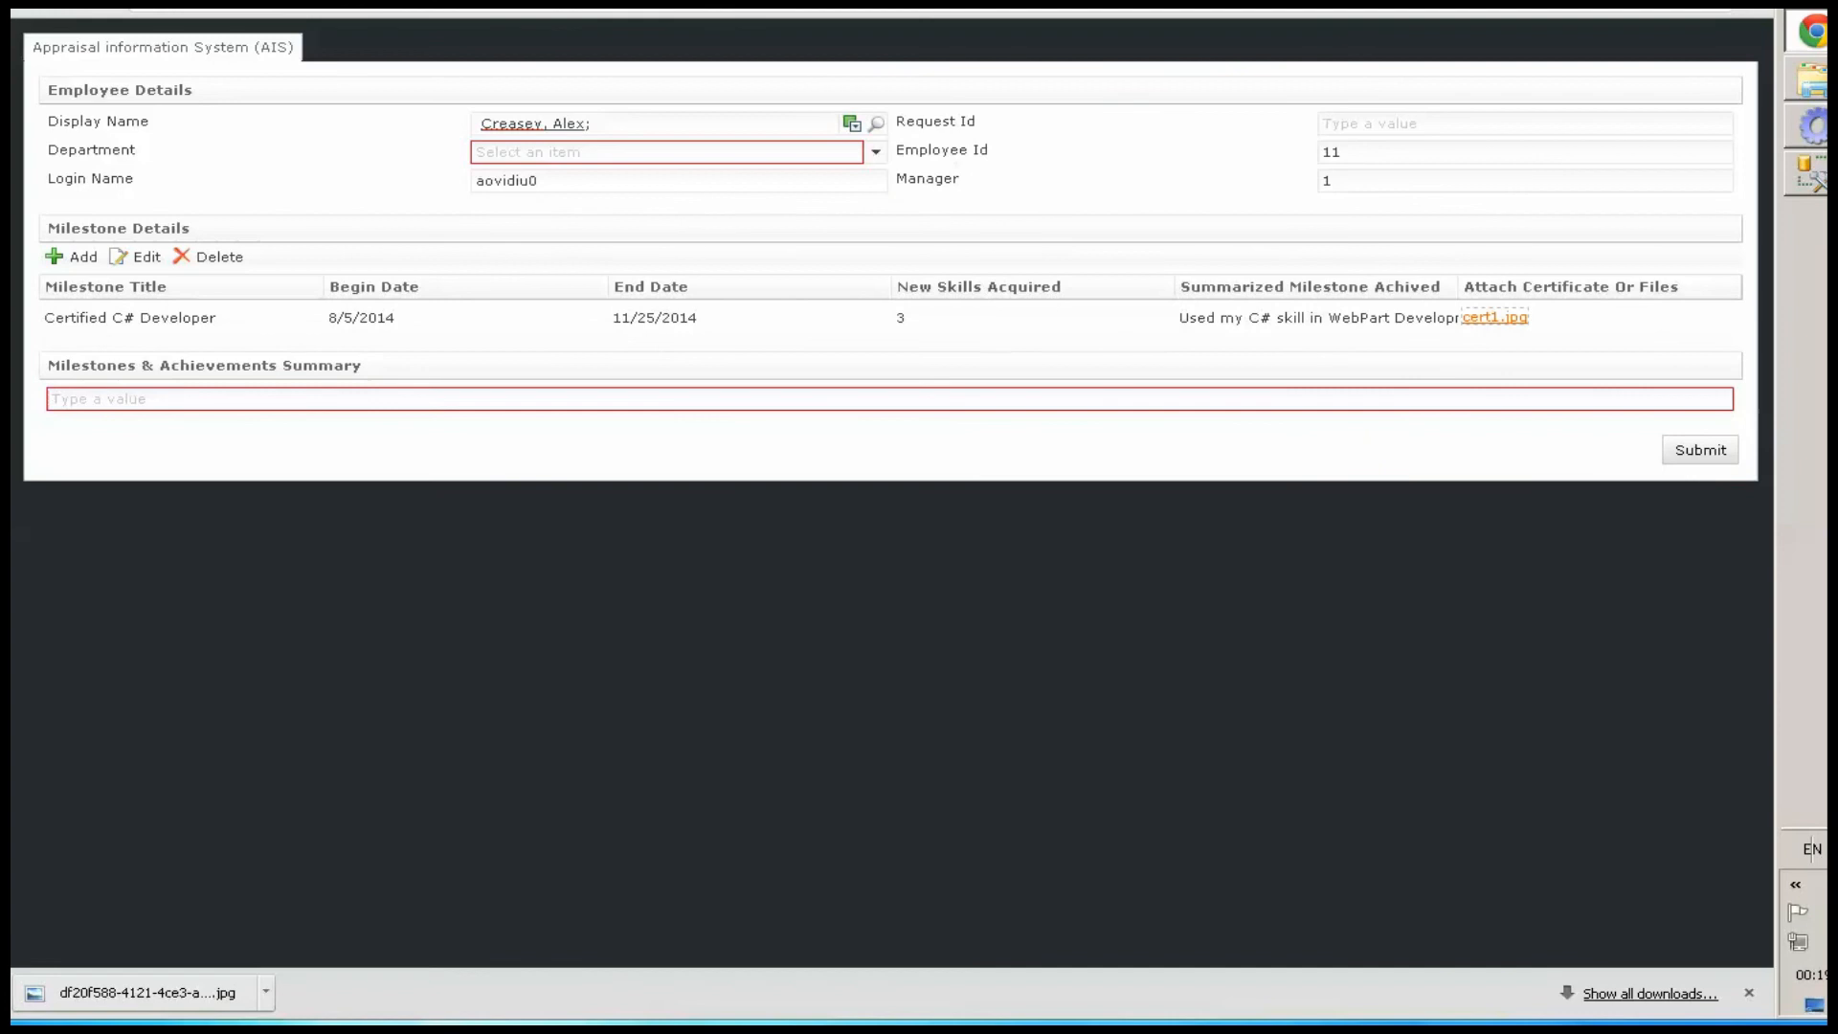
Add a second milestone titled Certified SharePoint Developer with Begin Date 9/2/2014 and End Date 11/19/2014
{"action": "left_click", "coordinate": [51, 258]}
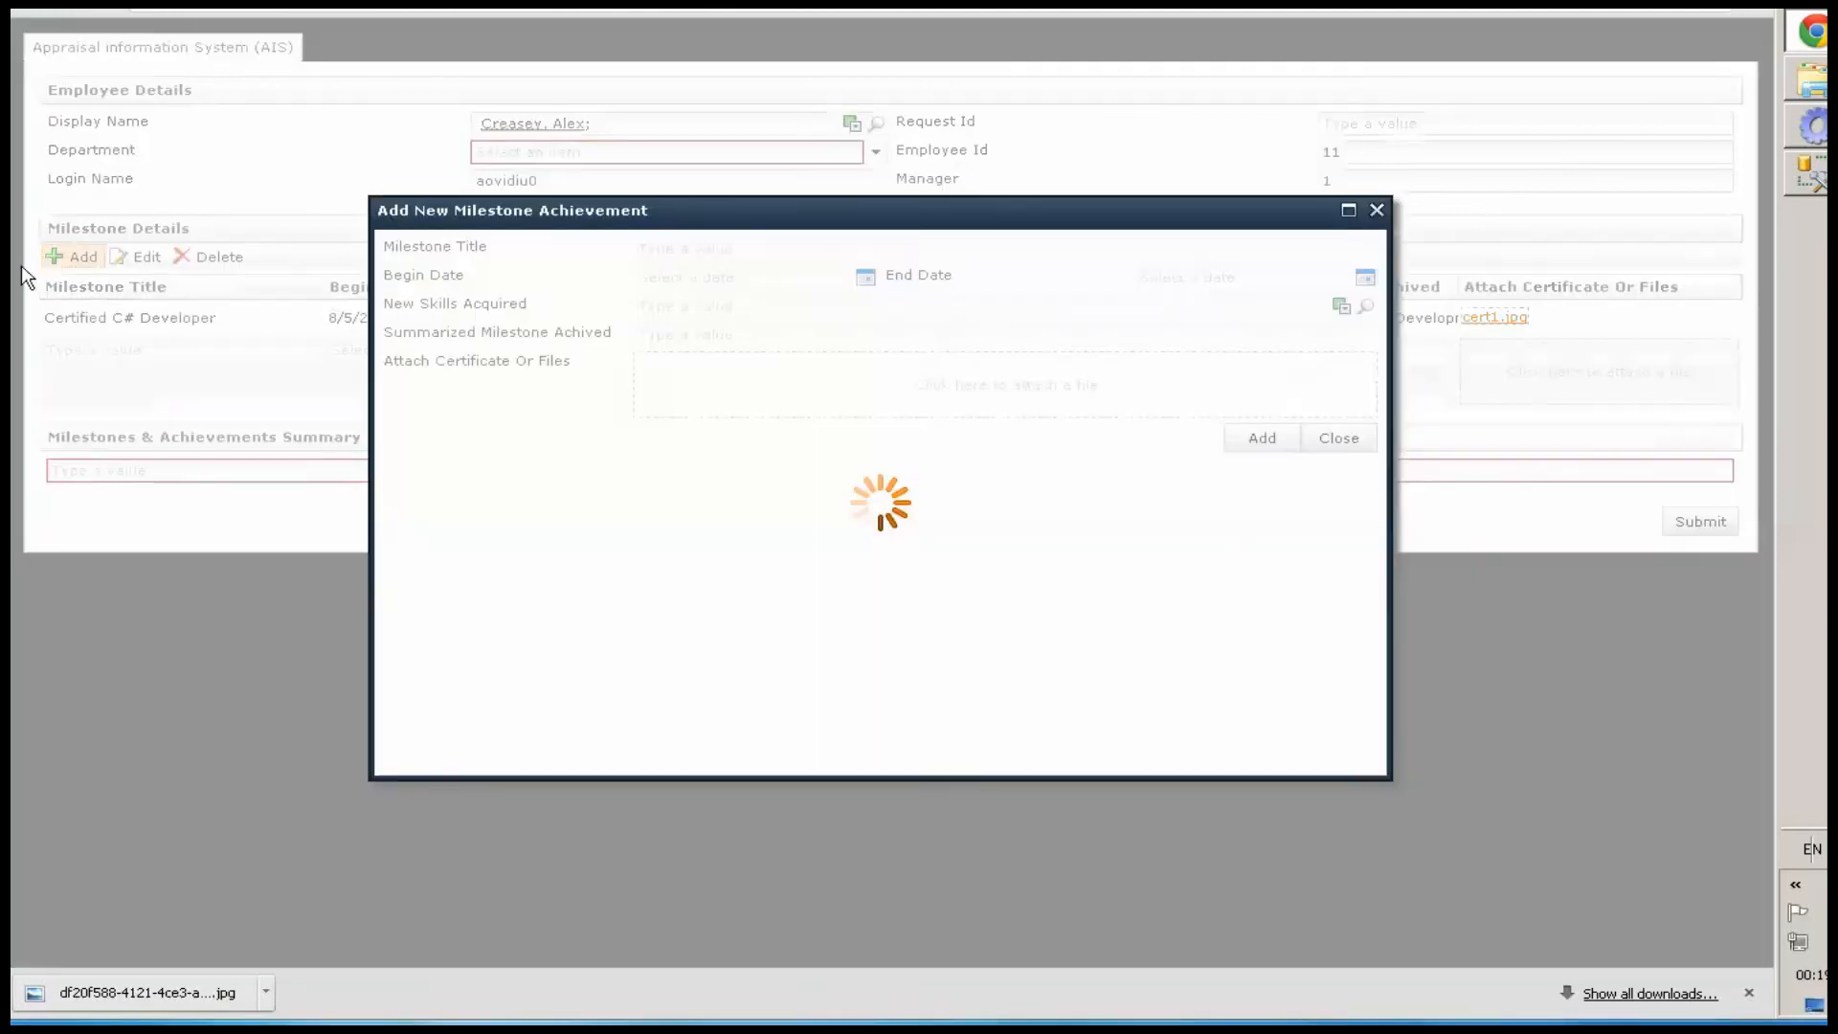
{"action": "type", "text": "Certified SharePoint Developer"}
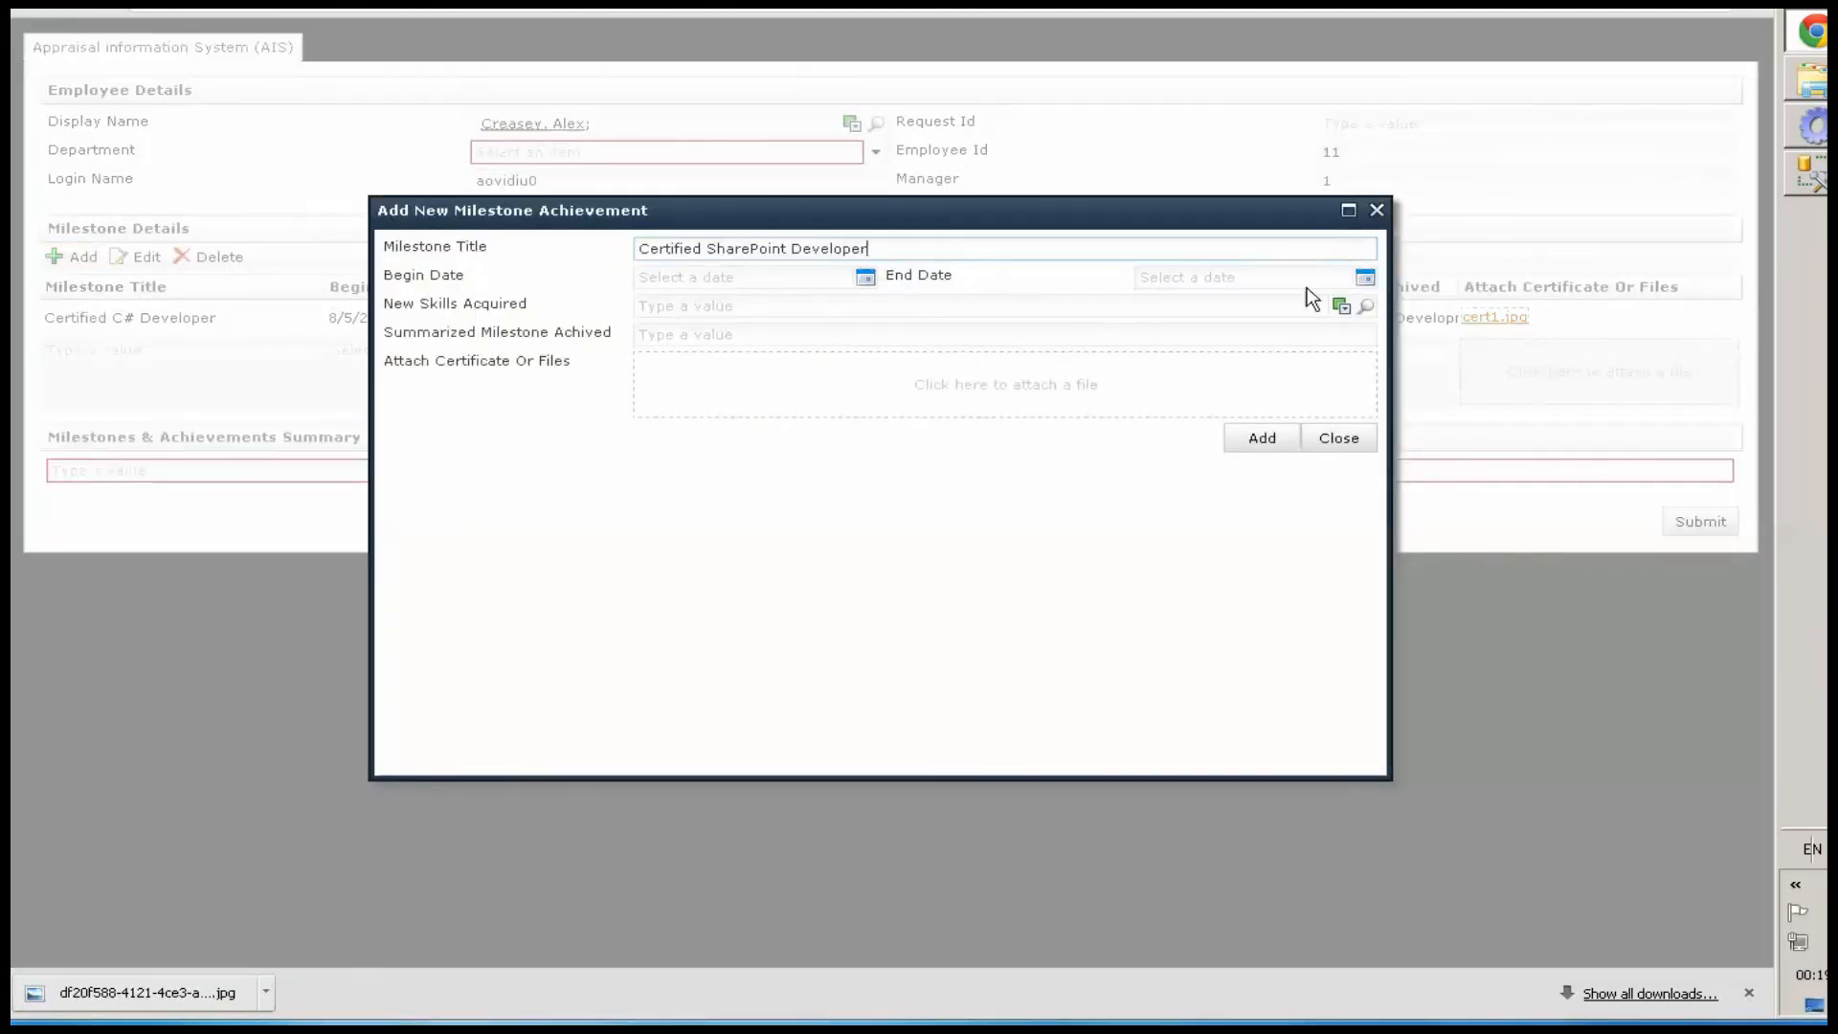
{"action": "left_click", "coordinate": [864, 277]}
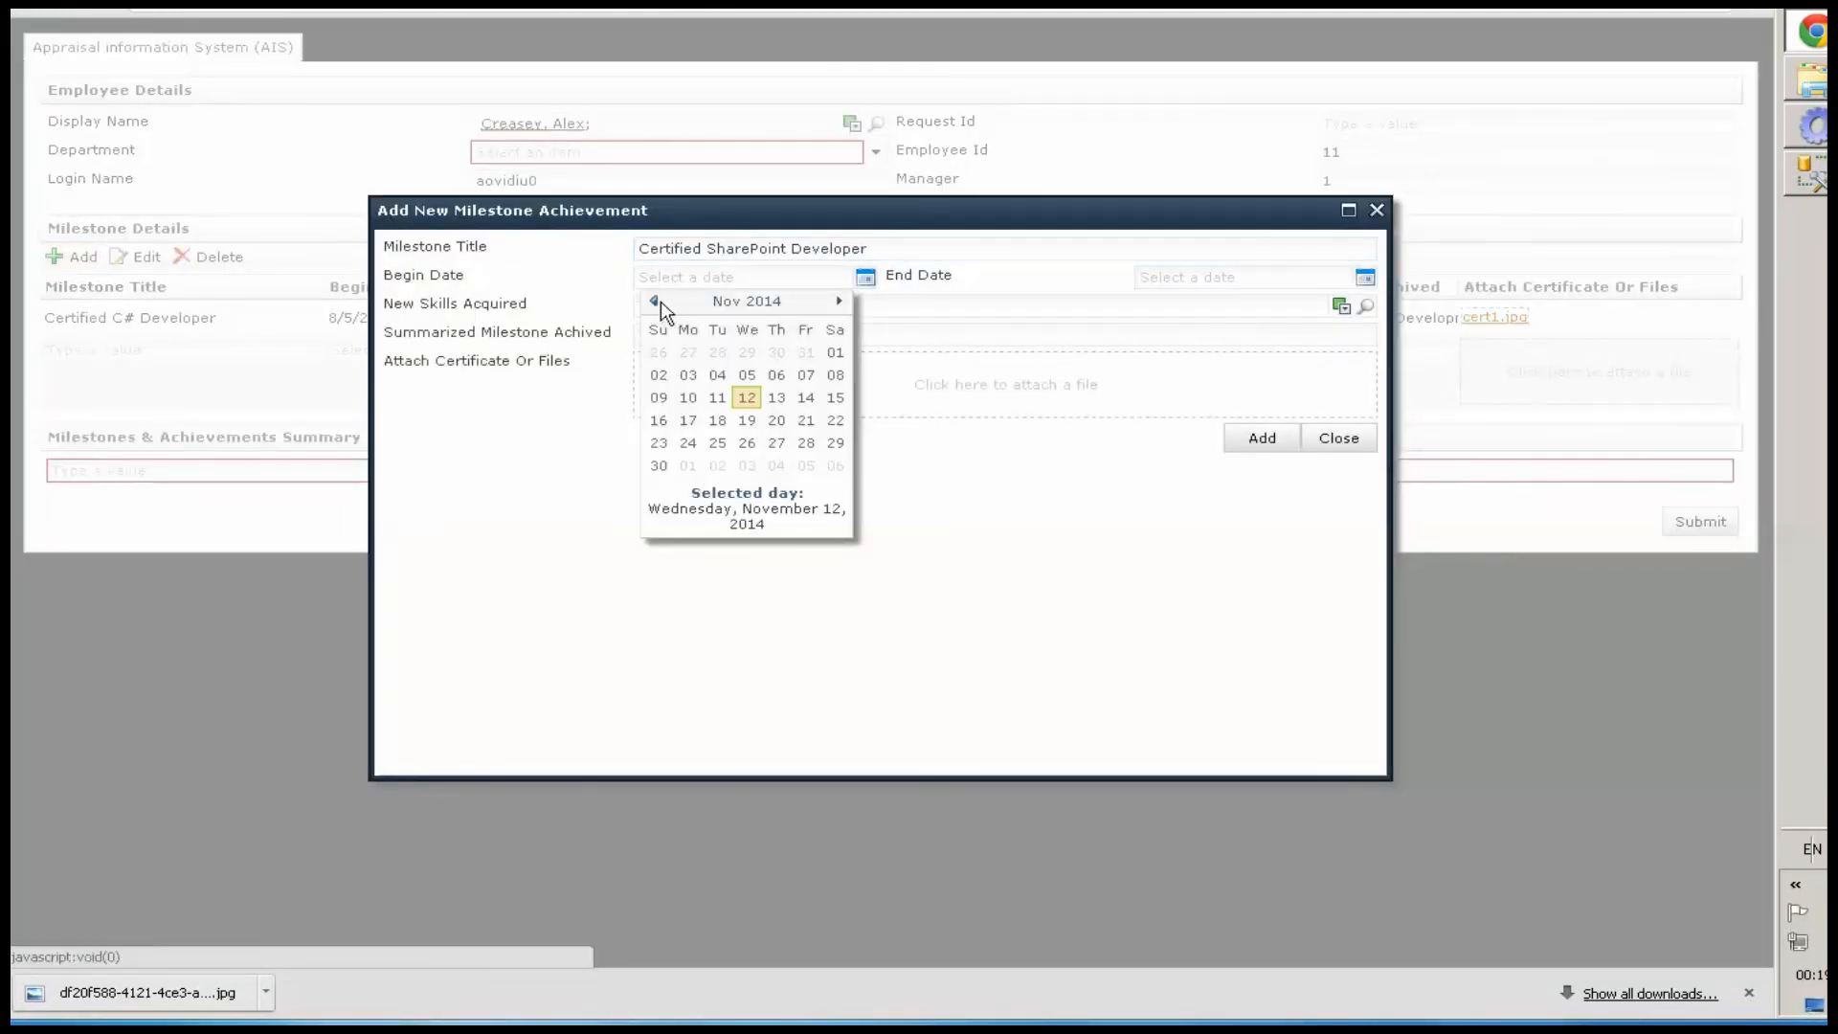
{"action": "left_click", "coordinate": [654, 301]}
{"action": "left_click", "coordinate": [654, 301]}
{"action": "left_click", "coordinate": [717, 352]}
{"action": "left_click", "coordinate": [1366, 279]}
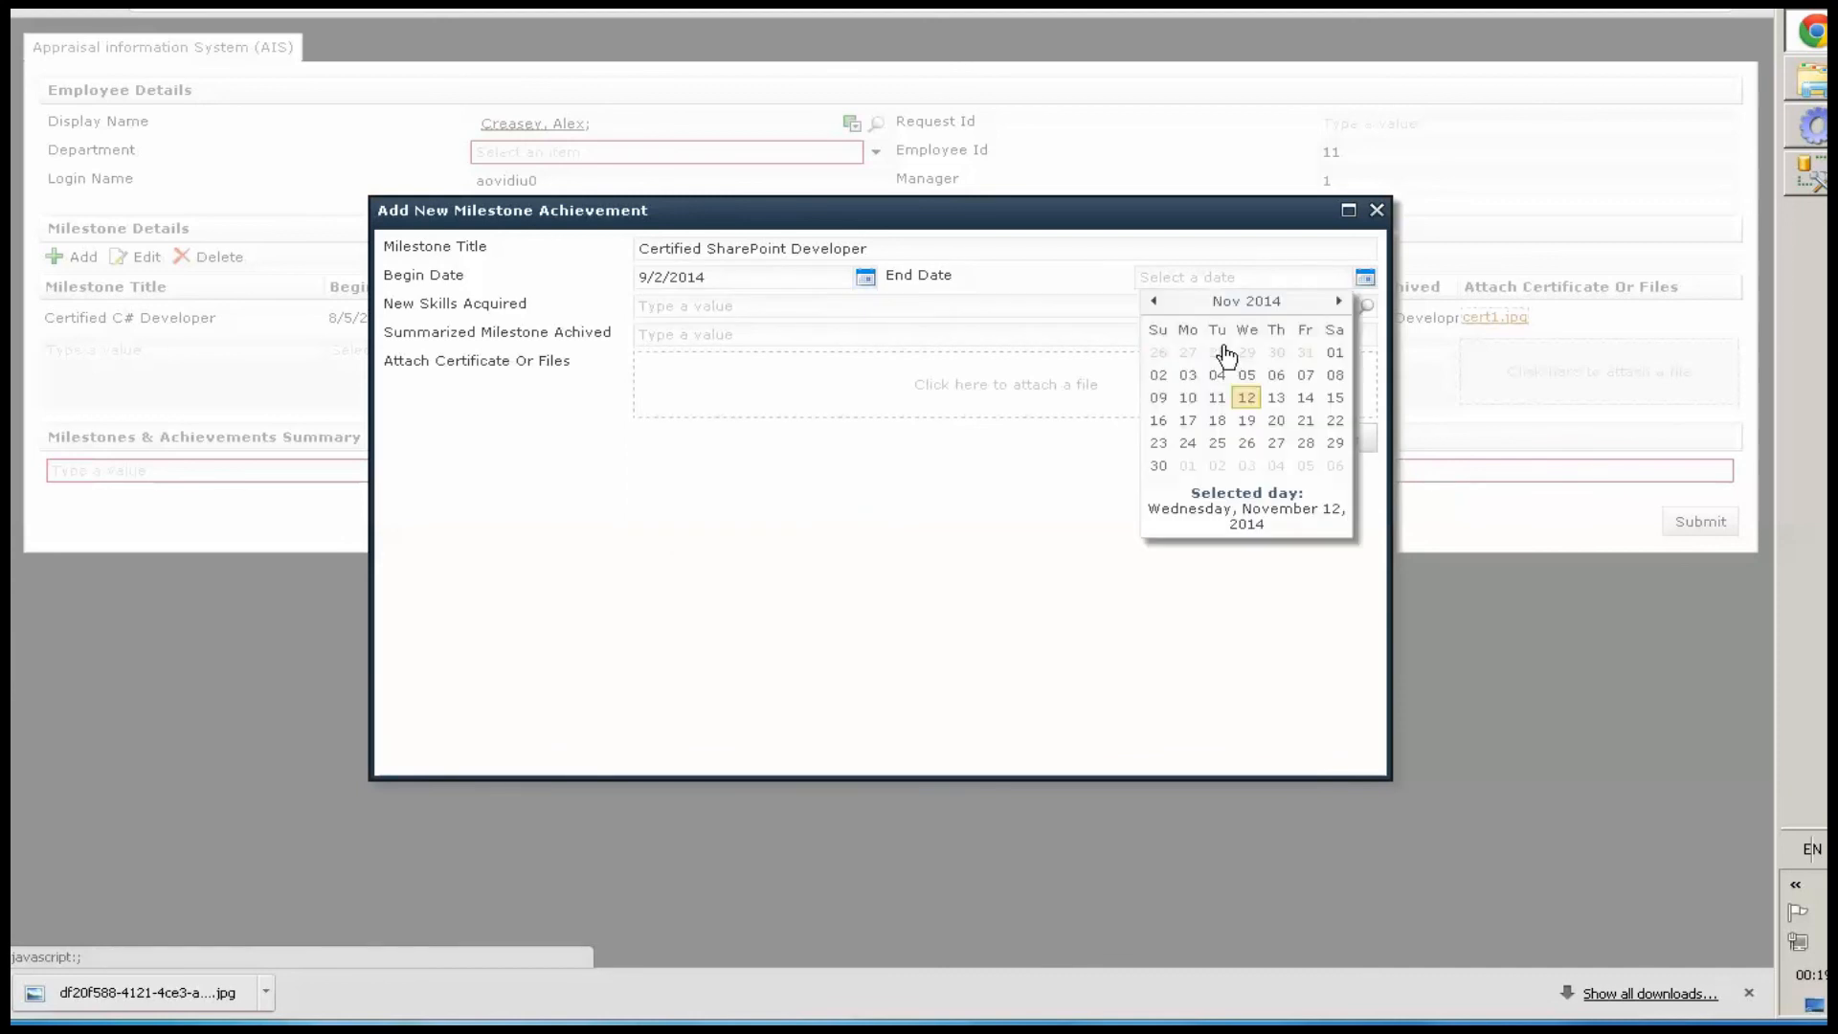
{"action": "left_click", "coordinate": [1248, 422]}
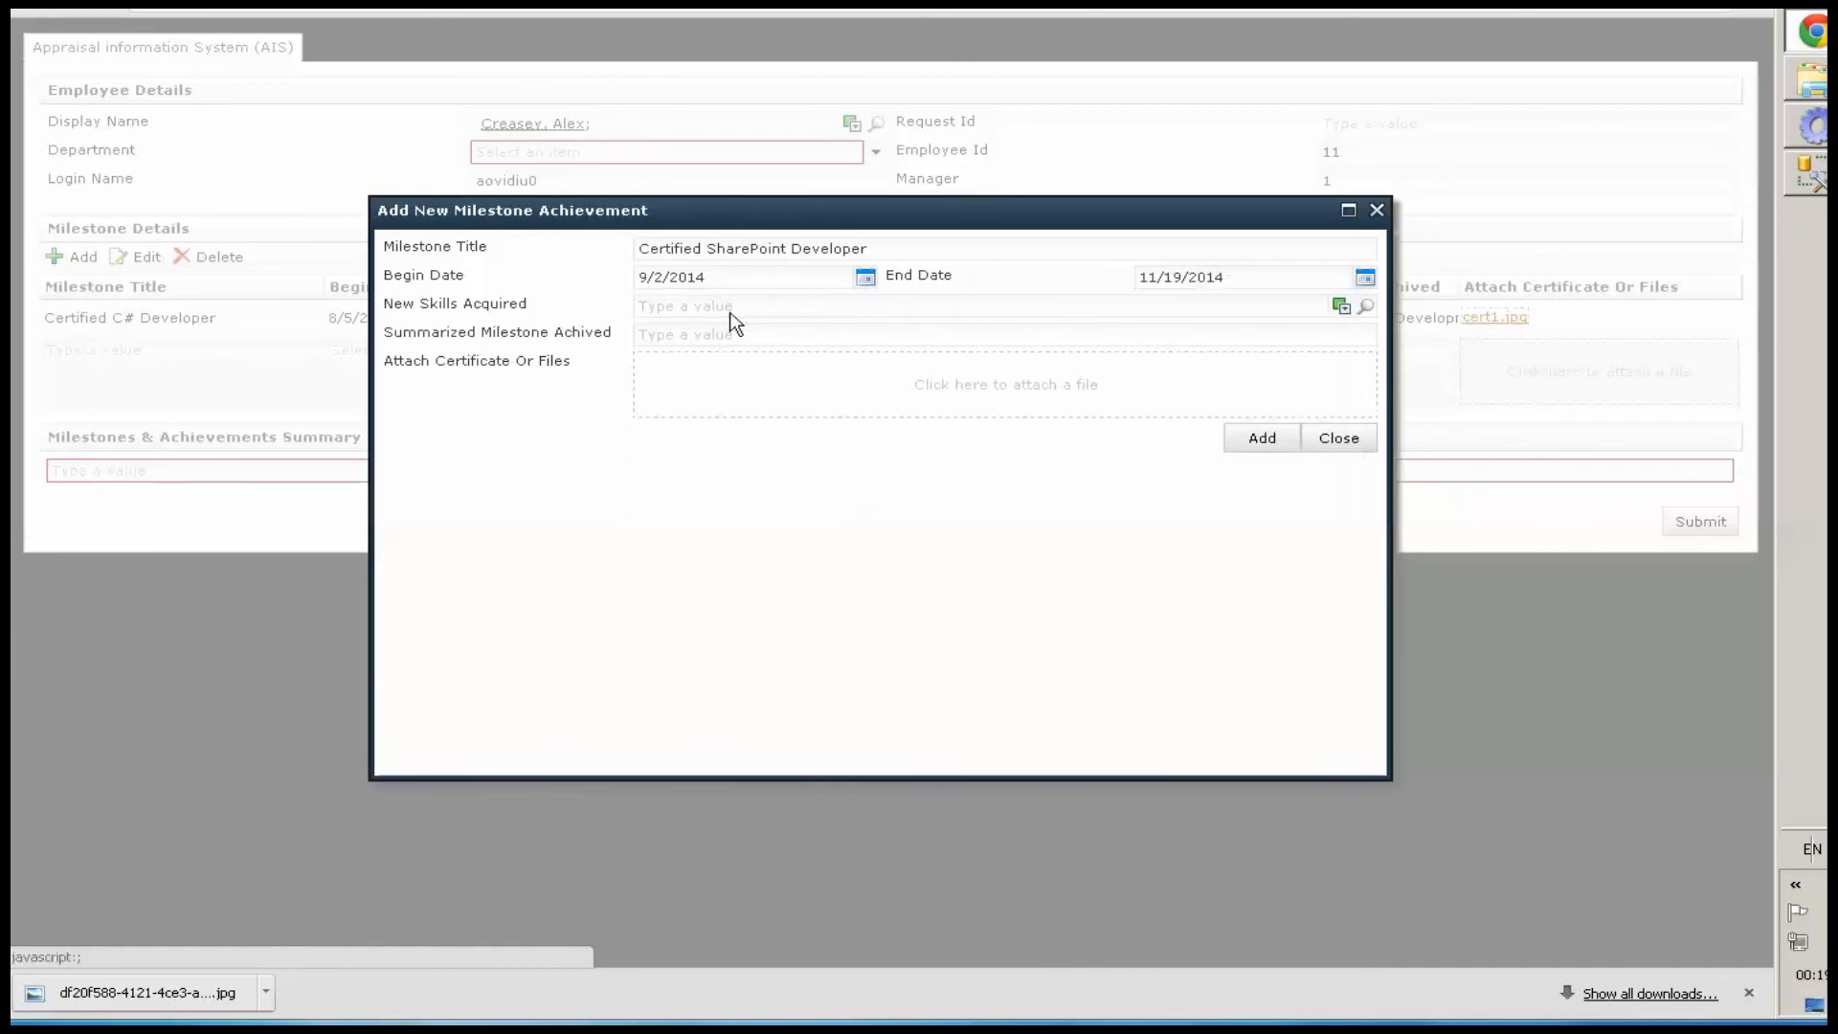
Pick SharePoint 2013 as New Skills Acquired and paste the summary 'Created Complex Apps for Organization'
{"action": "left_click", "coordinate": [730, 304]}
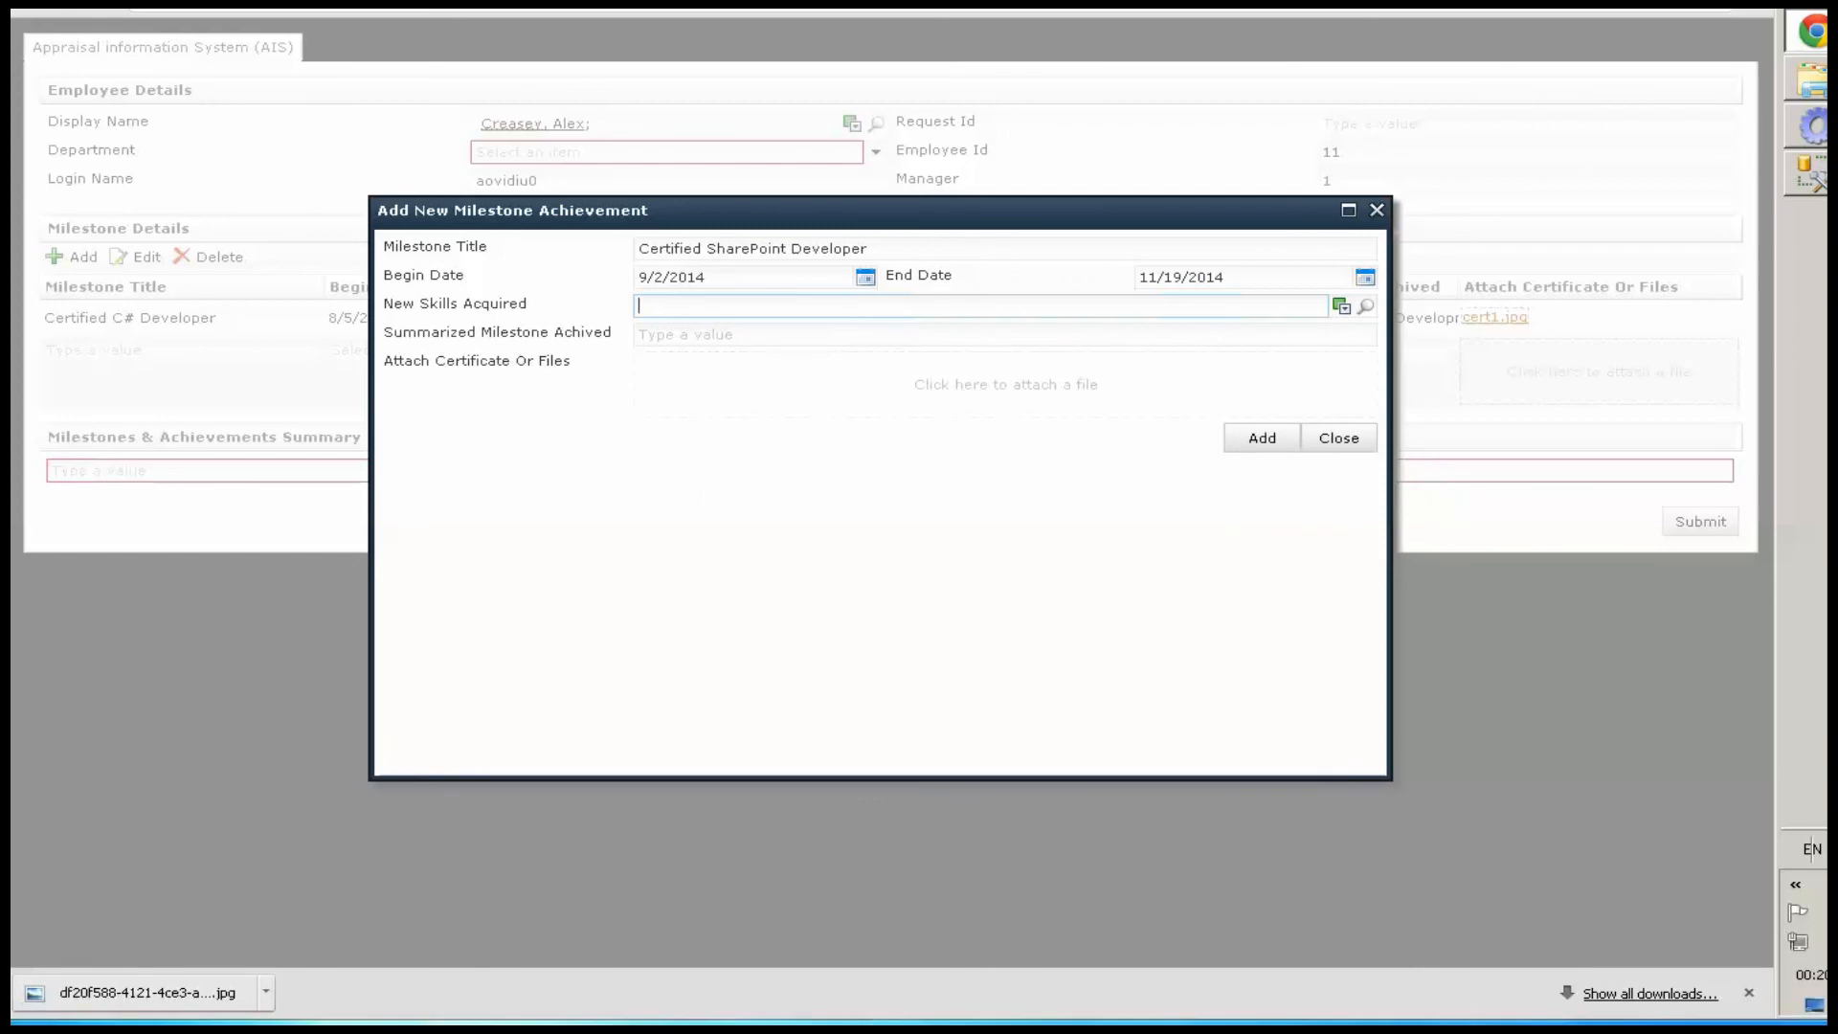
{"action": "left_click", "coordinate": [1367, 311]}
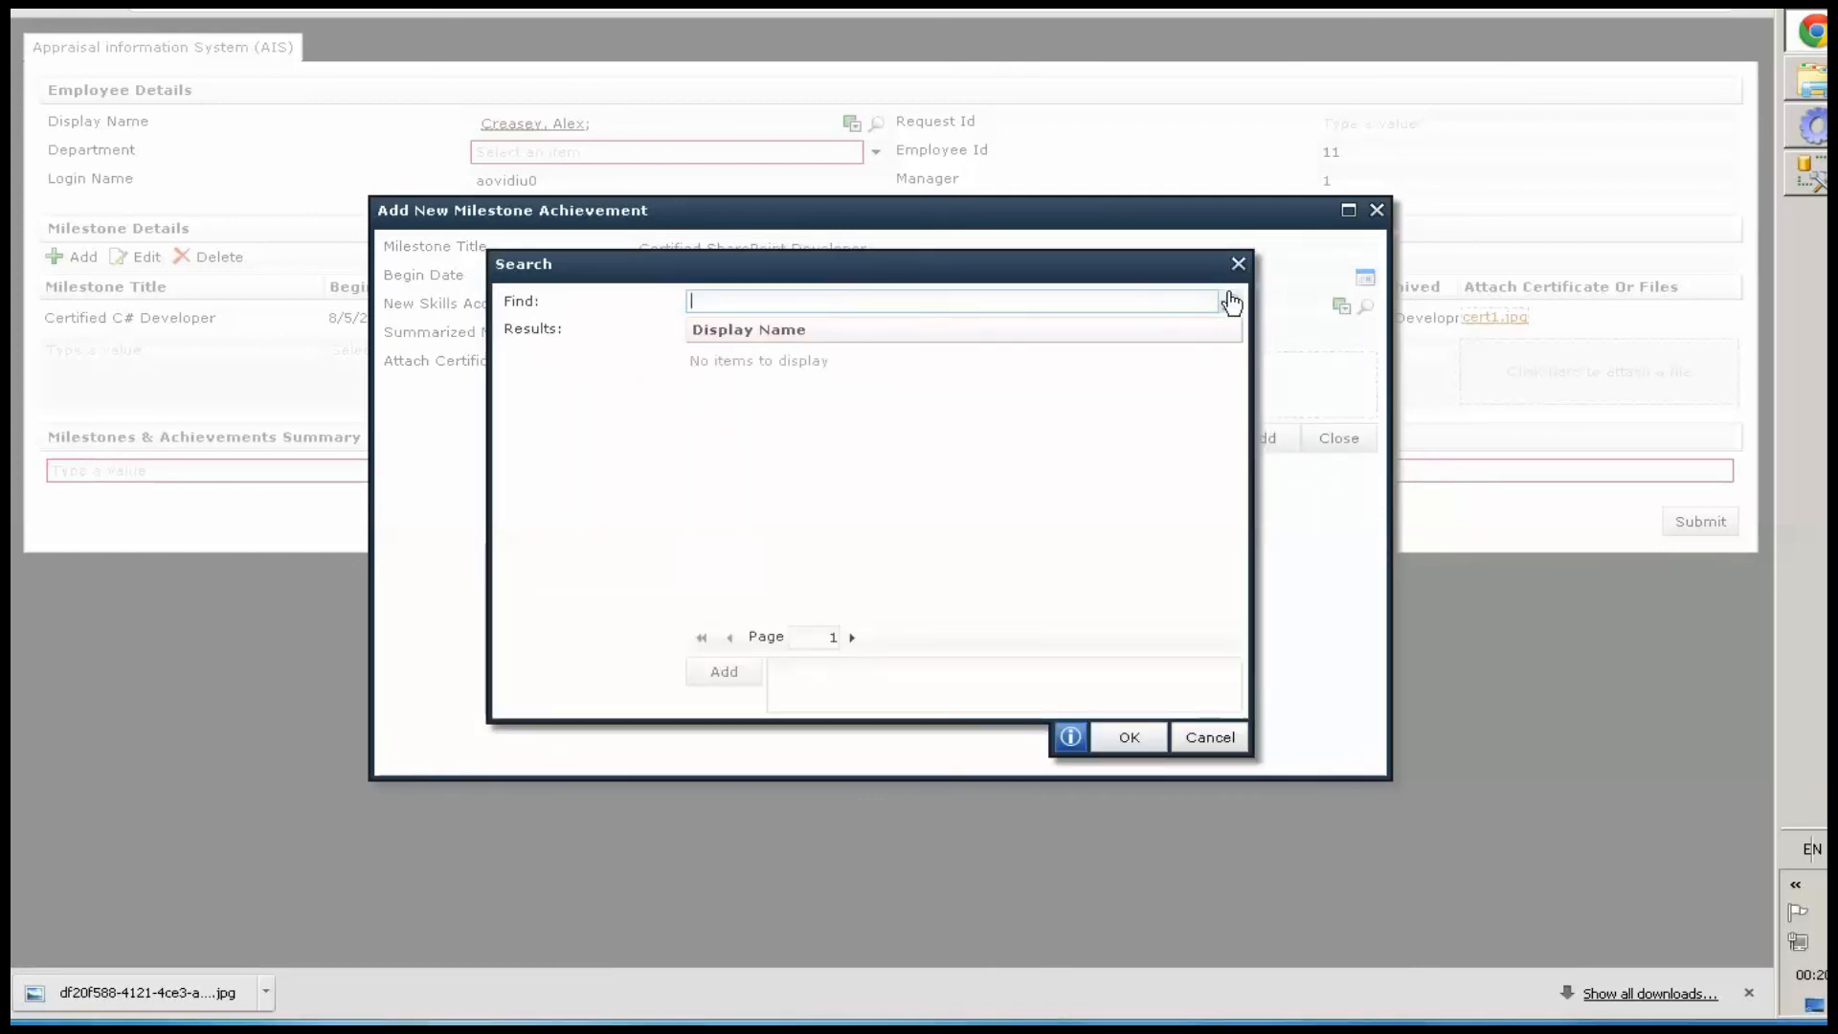
{"action": "left_click", "coordinate": [1231, 302]}
{"action": "scroll", "coordinate": [752, 570], "scroll_direction": "down", "scroll_amount": 1}
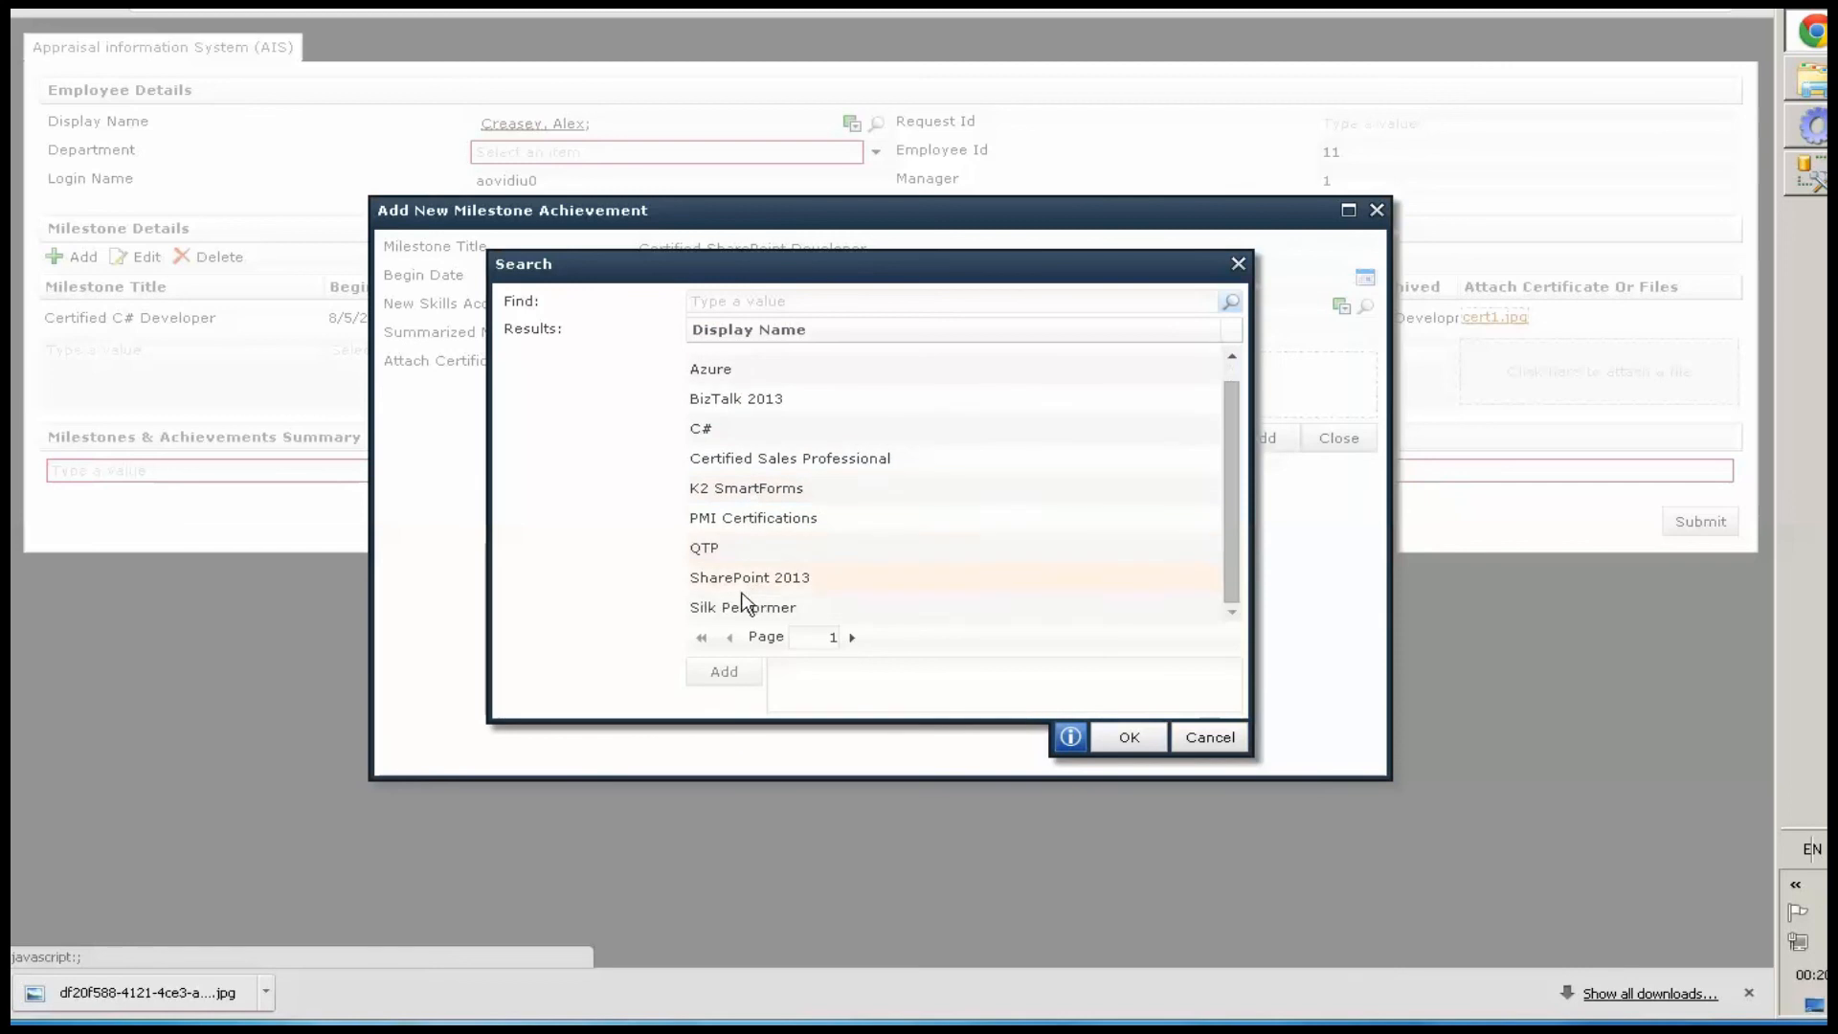
{"action": "left_click", "coordinate": [743, 583]}
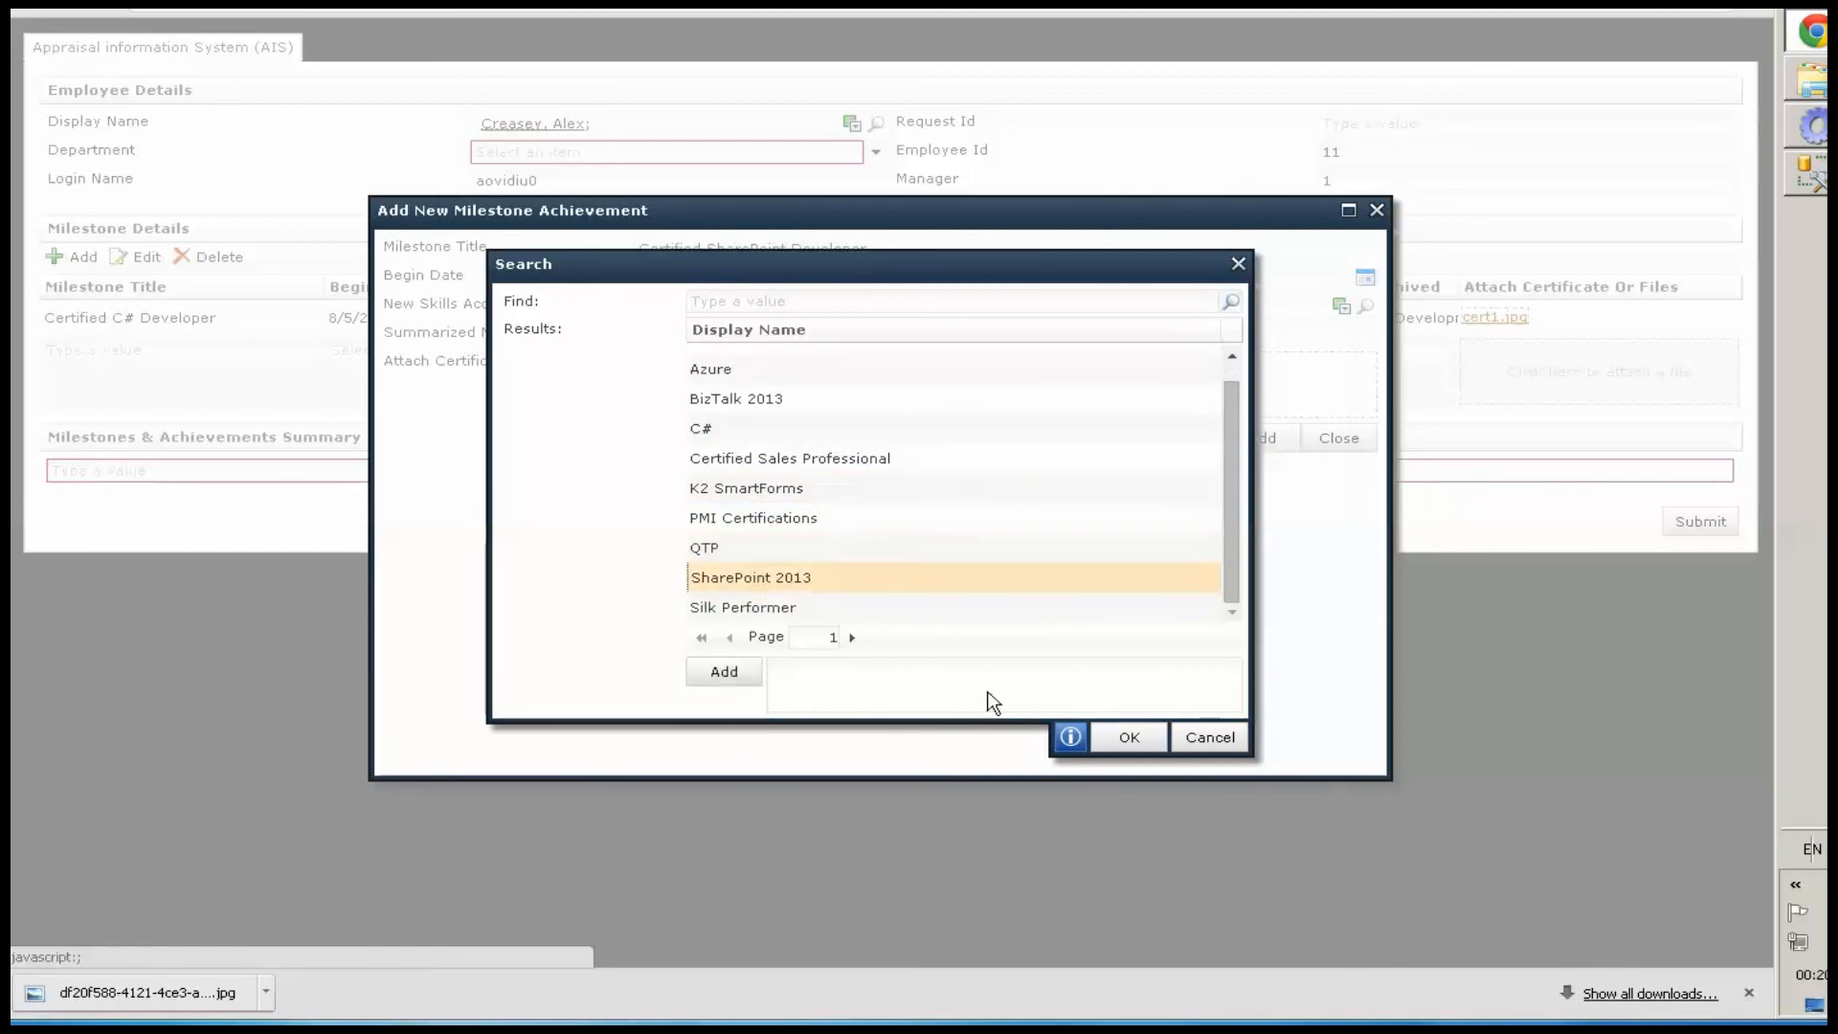
{"action": "double_click", "coordinate": [823, 577]}
{"action": "left_click", "coordinate": [1128, 738]}
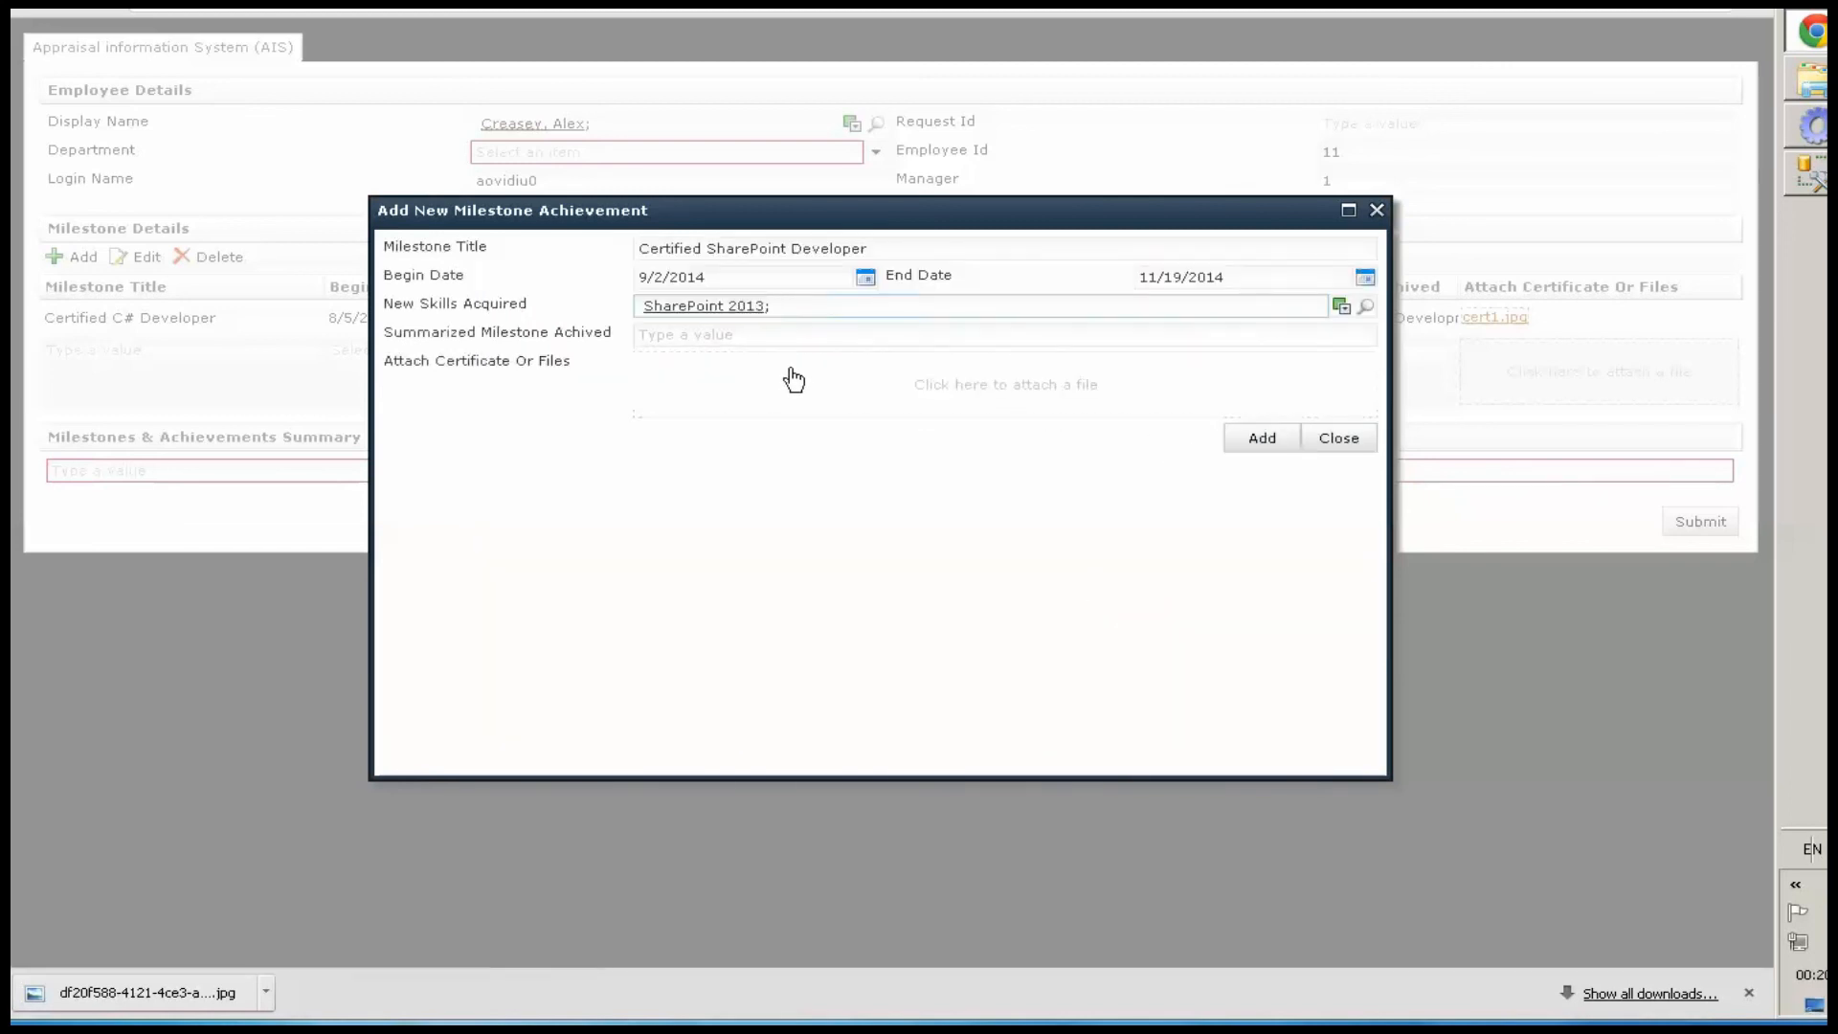
{"action": "left_click", "coordinate": [800, 332]}
{"action": "type", "text": "Created Complex Apps for Organization"}
Attach cert.jpg as the certificate and add the second milestone to the list
{"action": "left_click", "coordinate": [906, 398]}
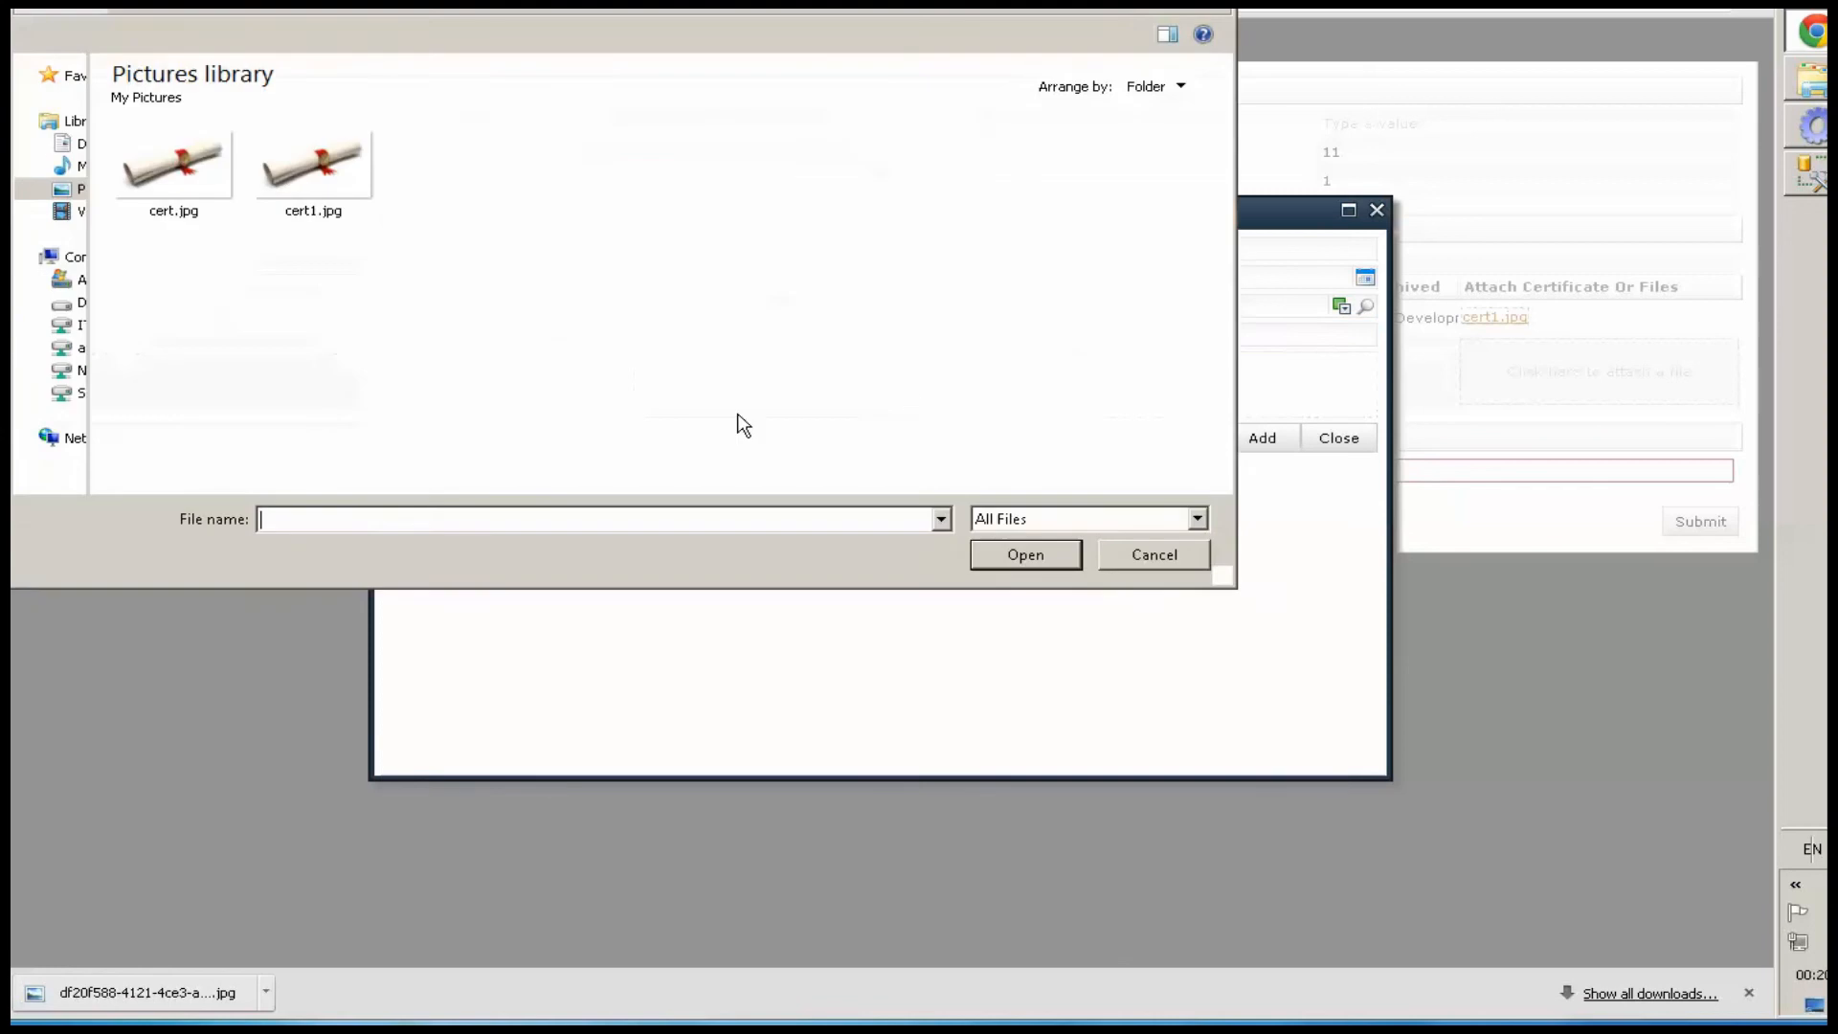
{"action": "left_click", "coordinate": [194, 188]}
{"action": "left_click", "coordinate": [1048, 559]}
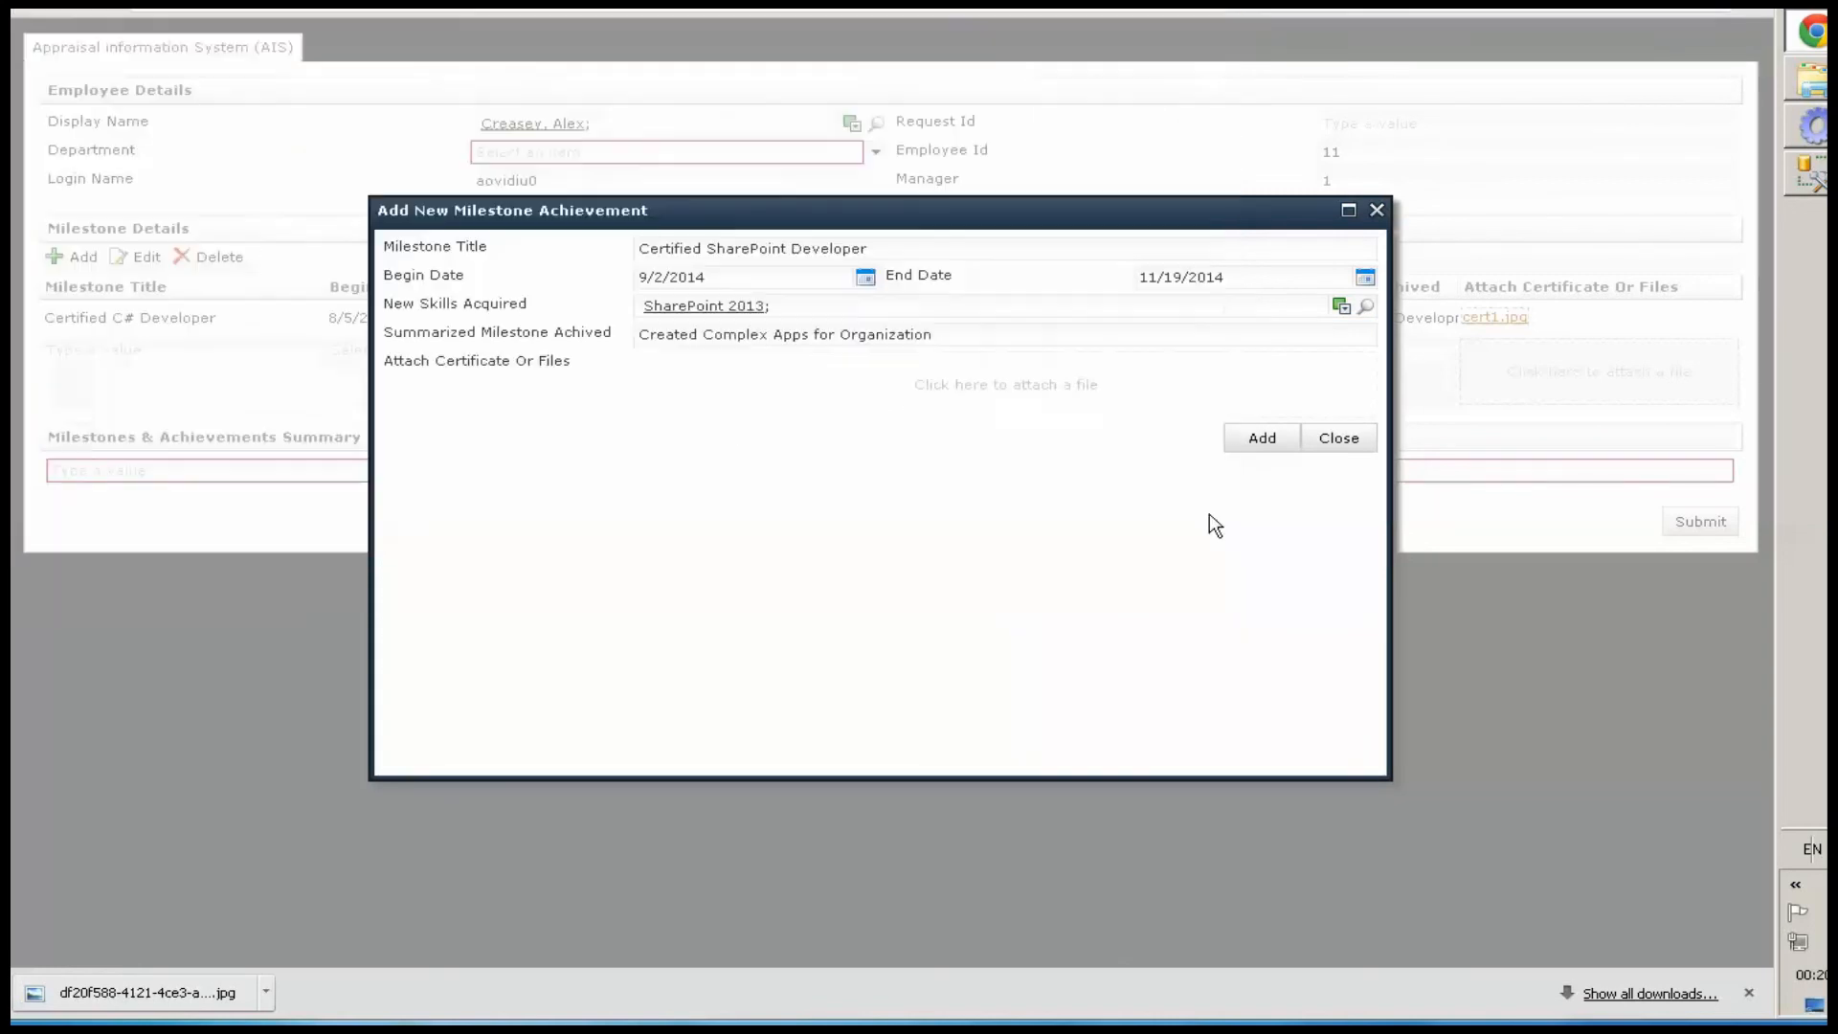
{"action": "left_click", "coordinate": [1261, 439]}
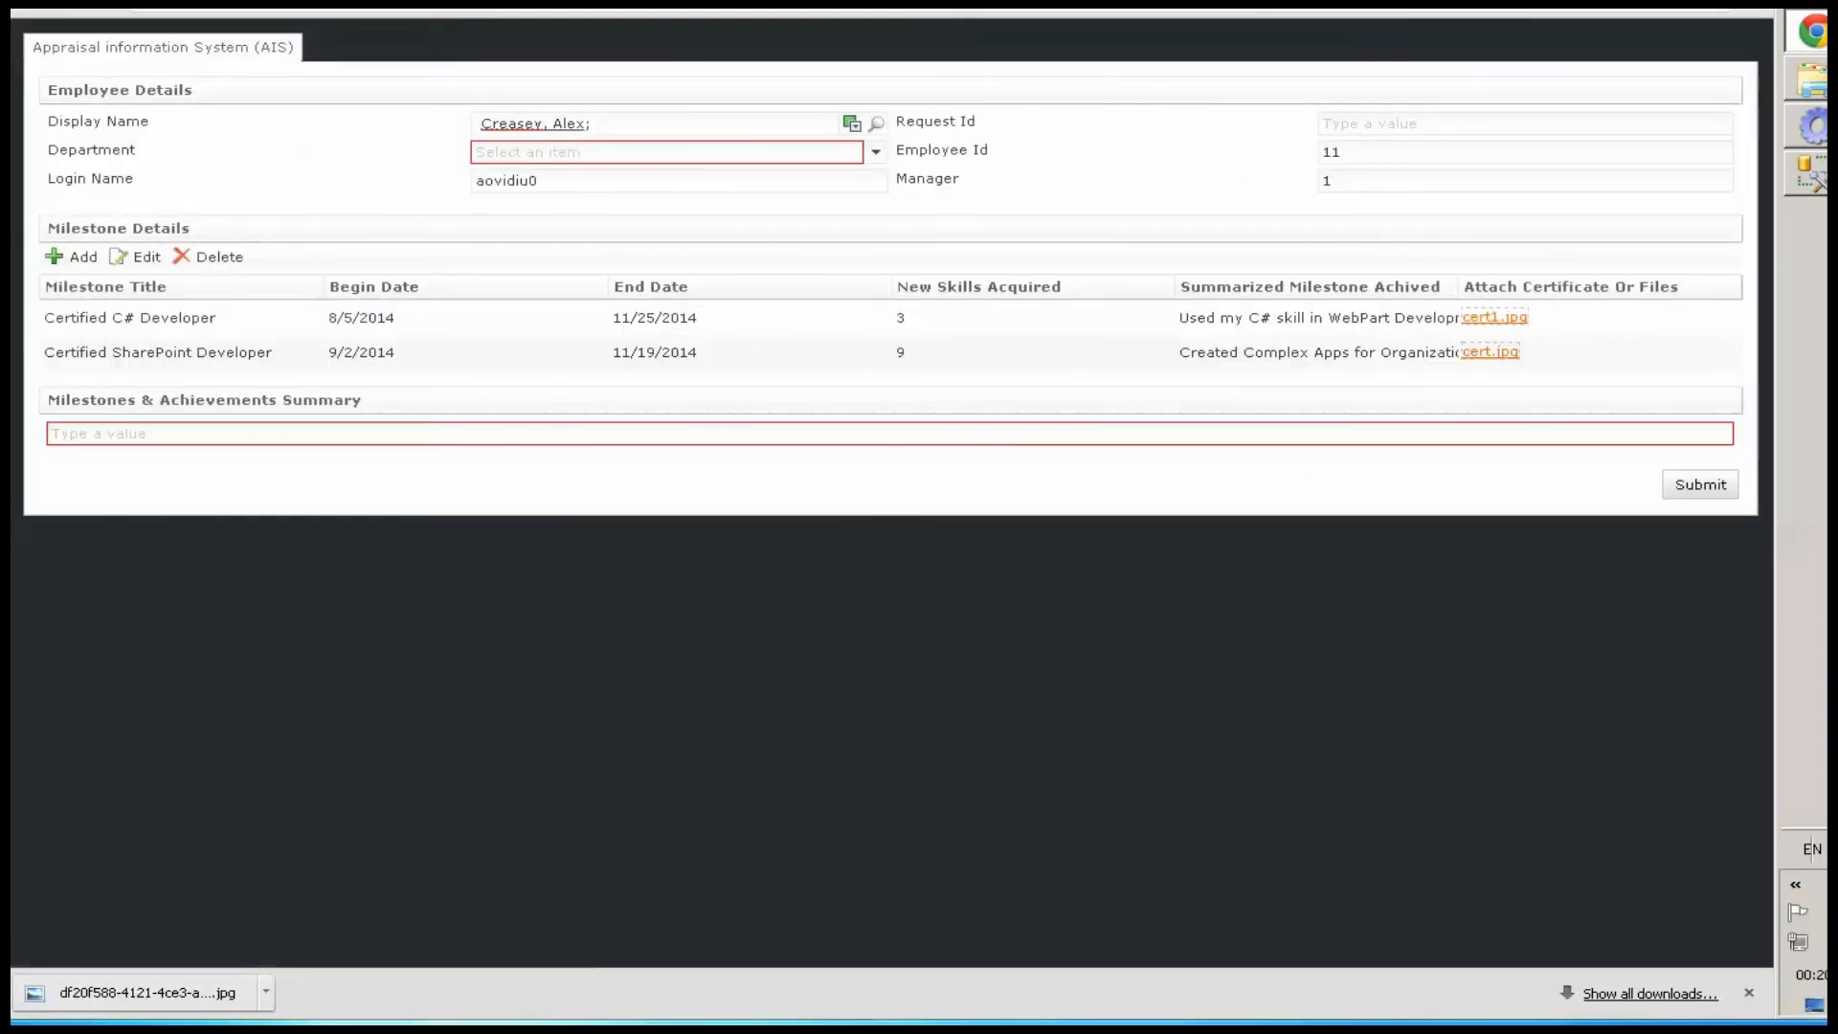
Add a third milestone titled Certified BizTalk Developer with Begin Date 9/9/2014 and End Date 11/6/2014
{"action": "left_click", "coordinate": [81, 259]}
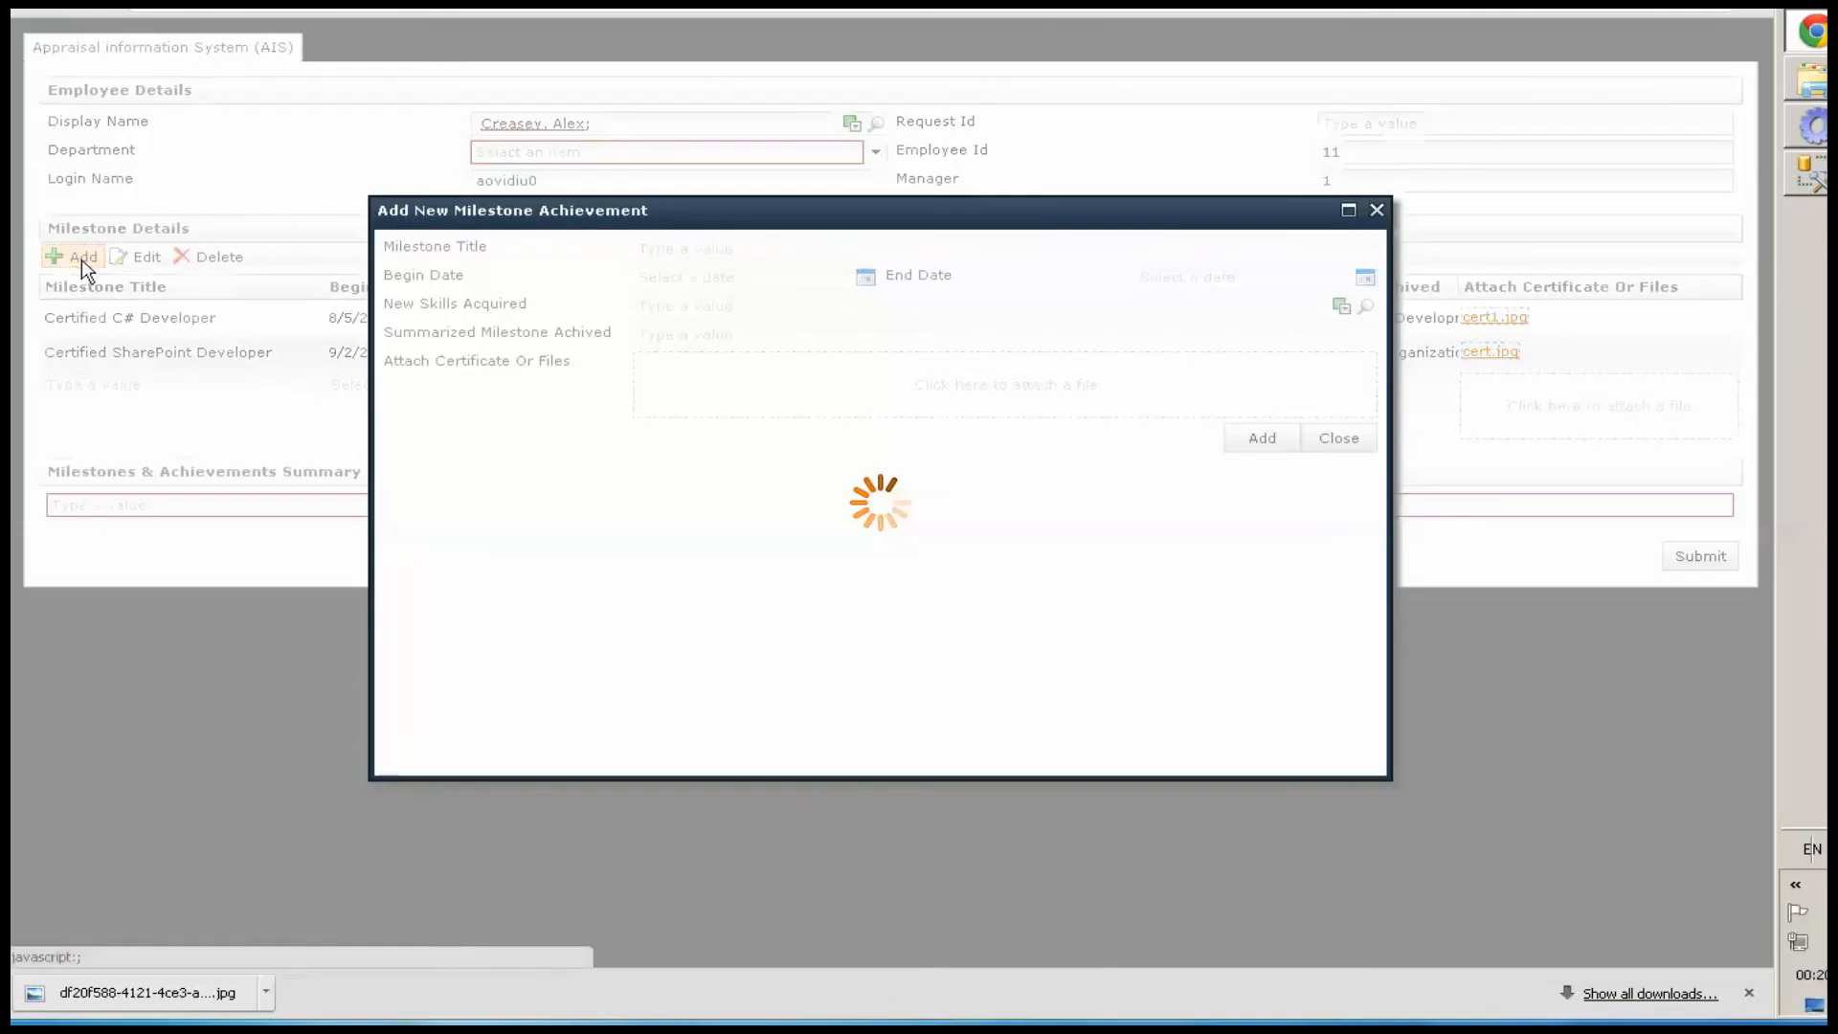
{"action": "left_click", "coordinate": [728, 248]}
{"action": "type", "text": "Certified BizTalk Developer"}
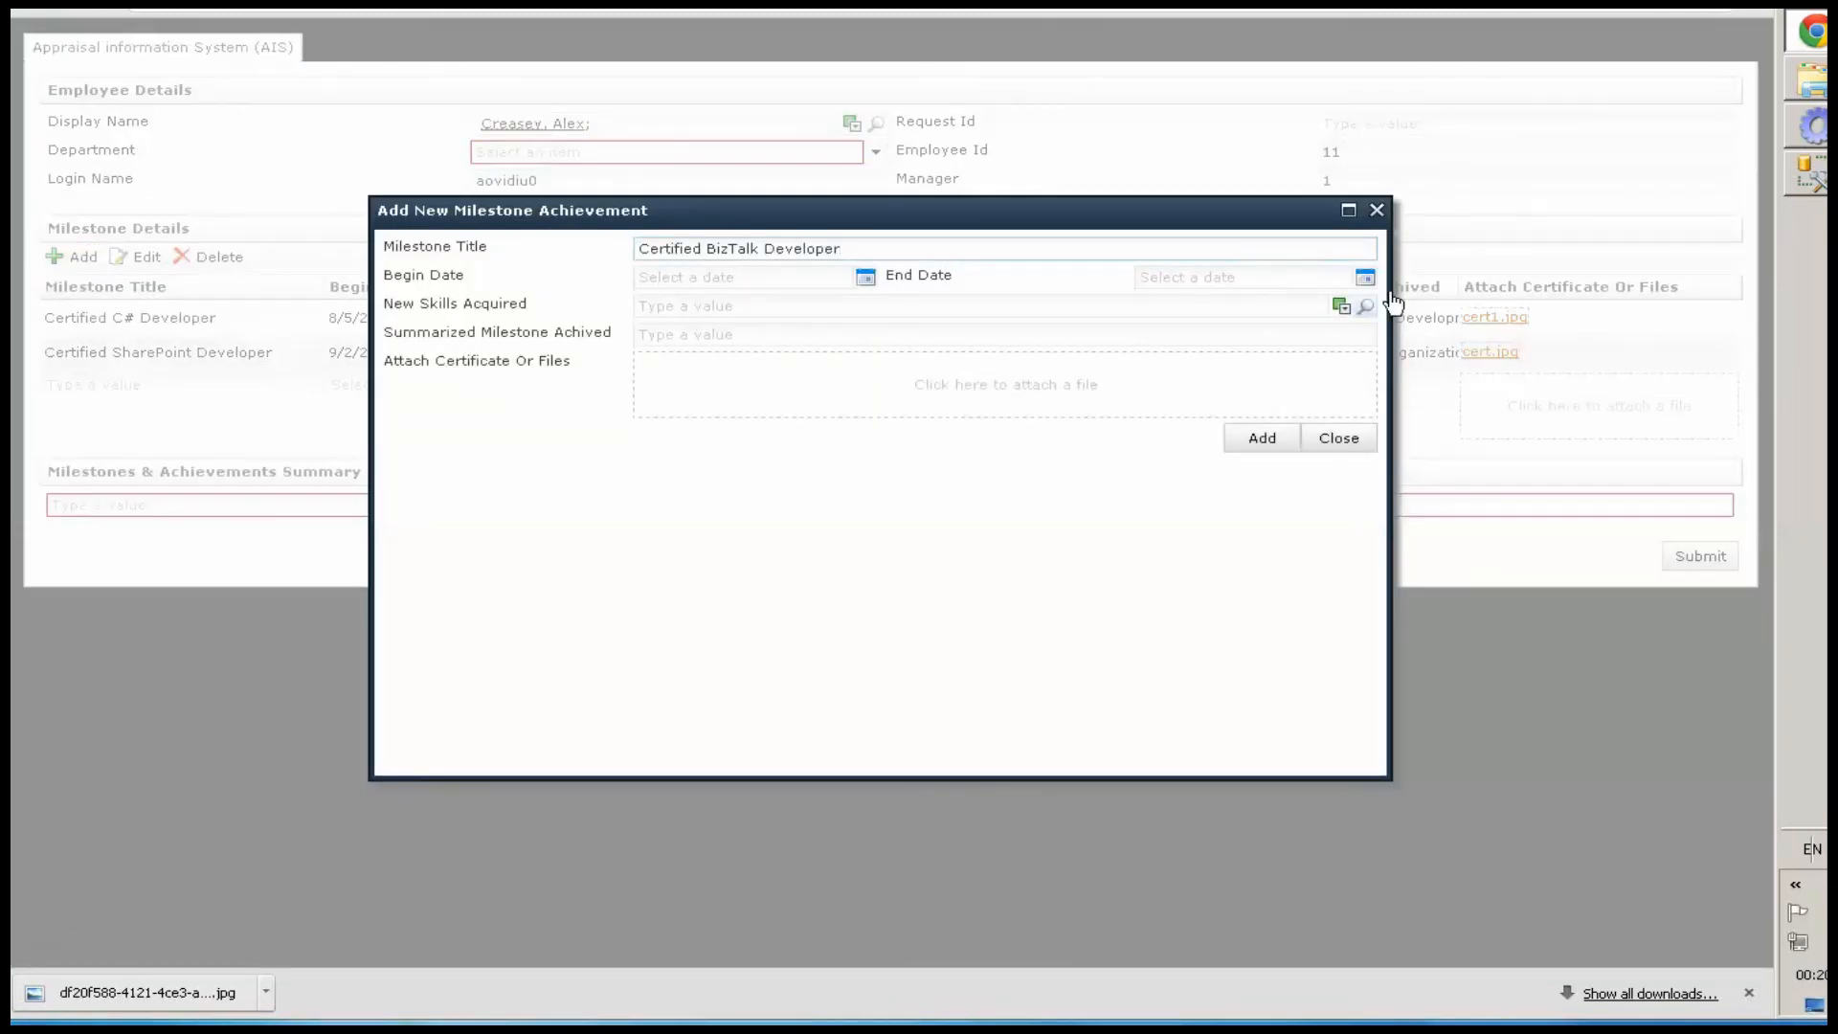
{"action": "left_click", "coordinate": [865, 277]}
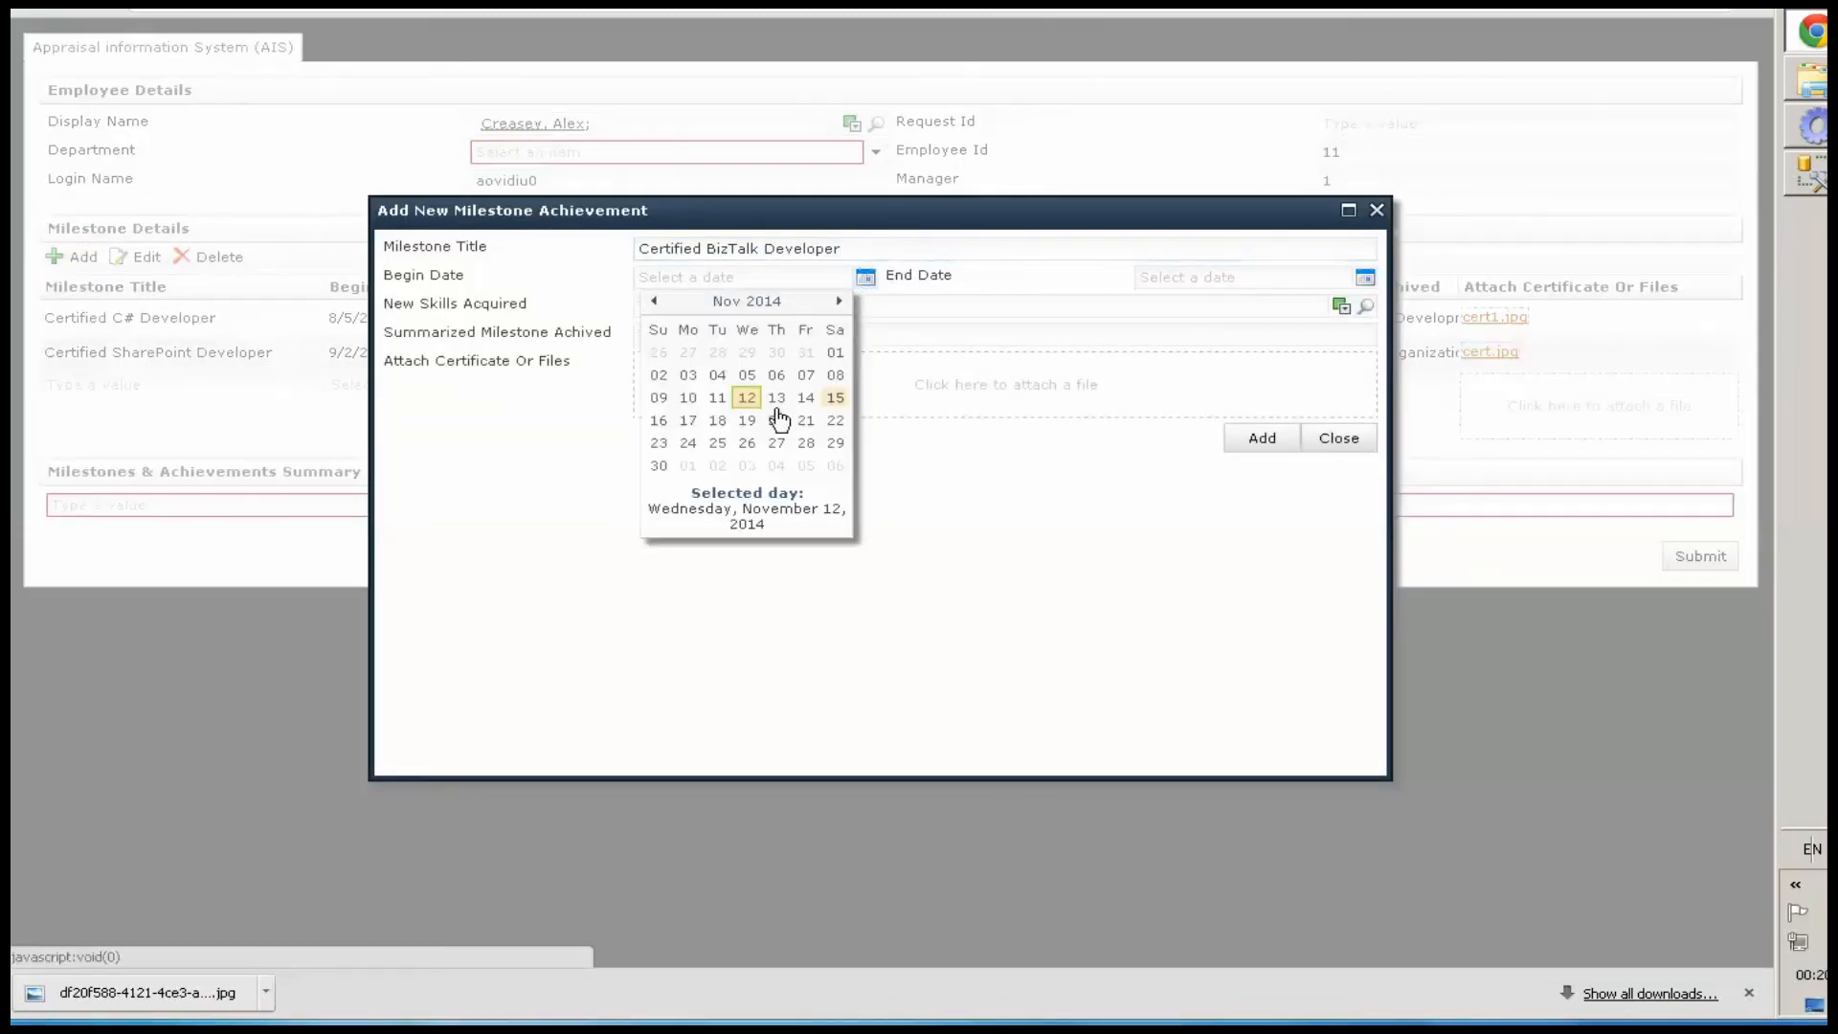
{"action": "left_click", "coordinate": [654, 300]}
{"action": "left_click", "coordinate": [653, 301]}
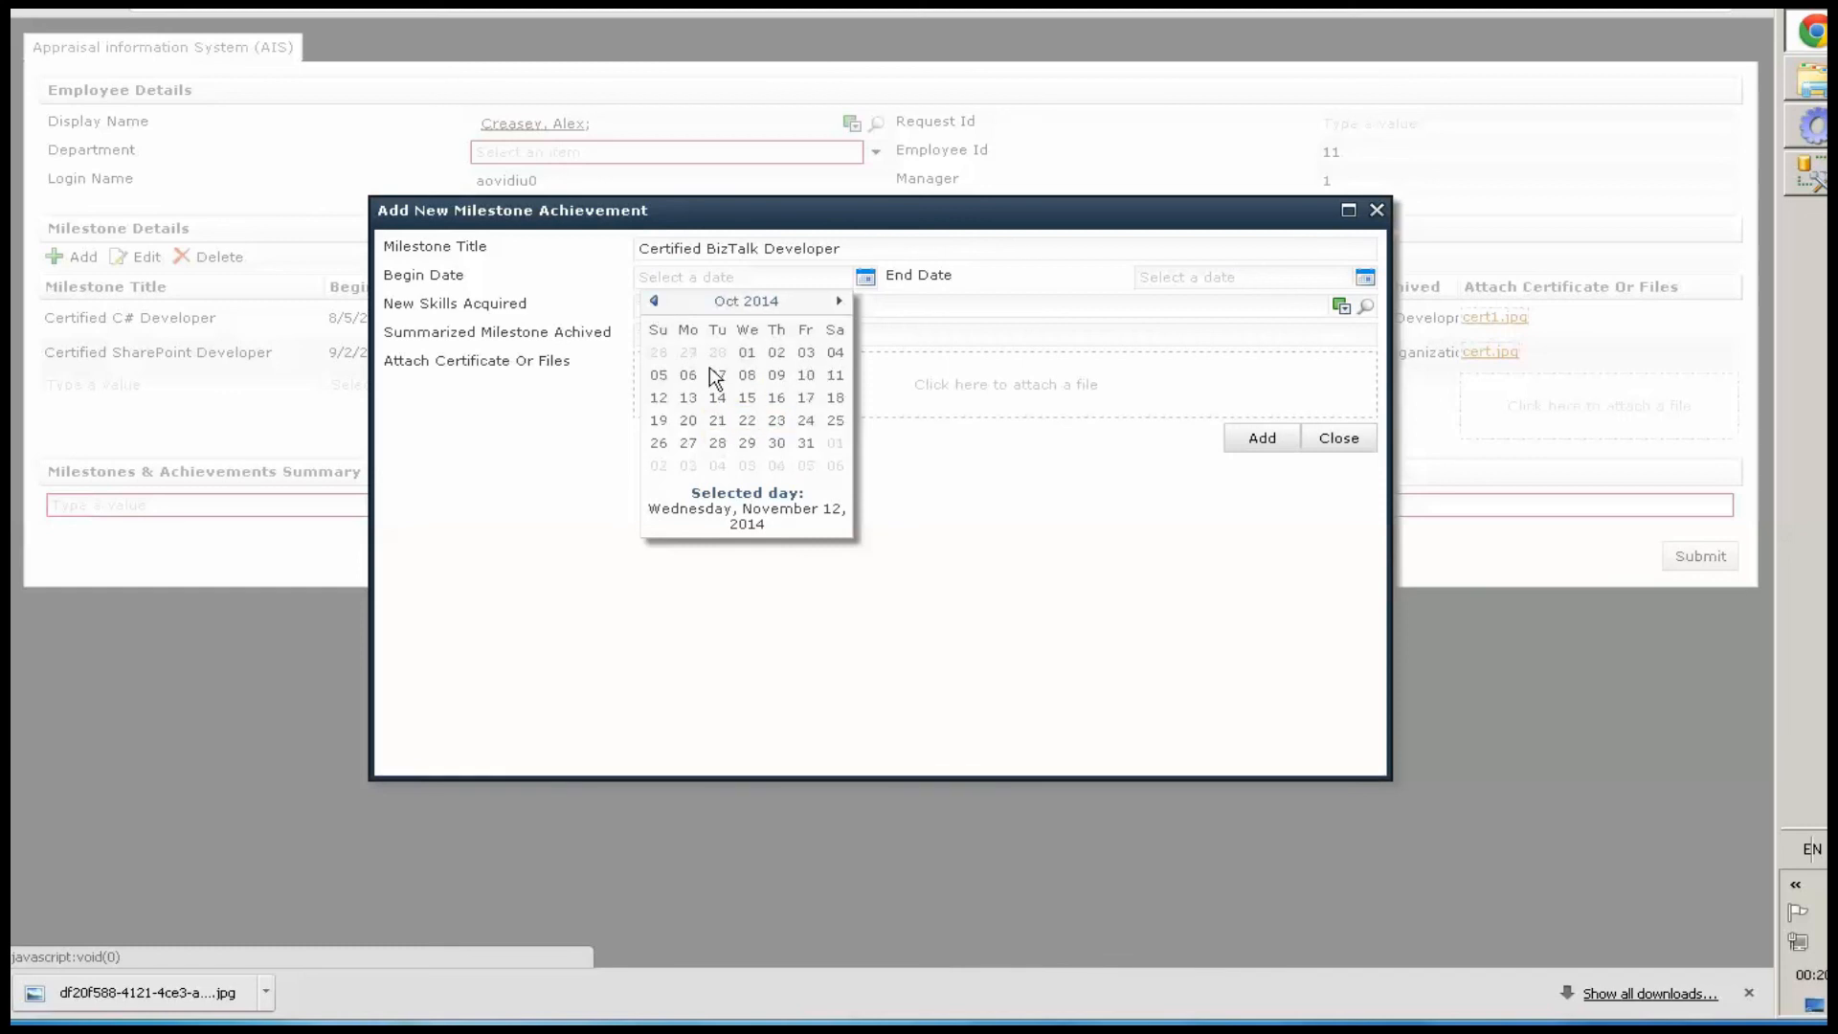
{"action": "left_click", "coordinate": [717, 374]}
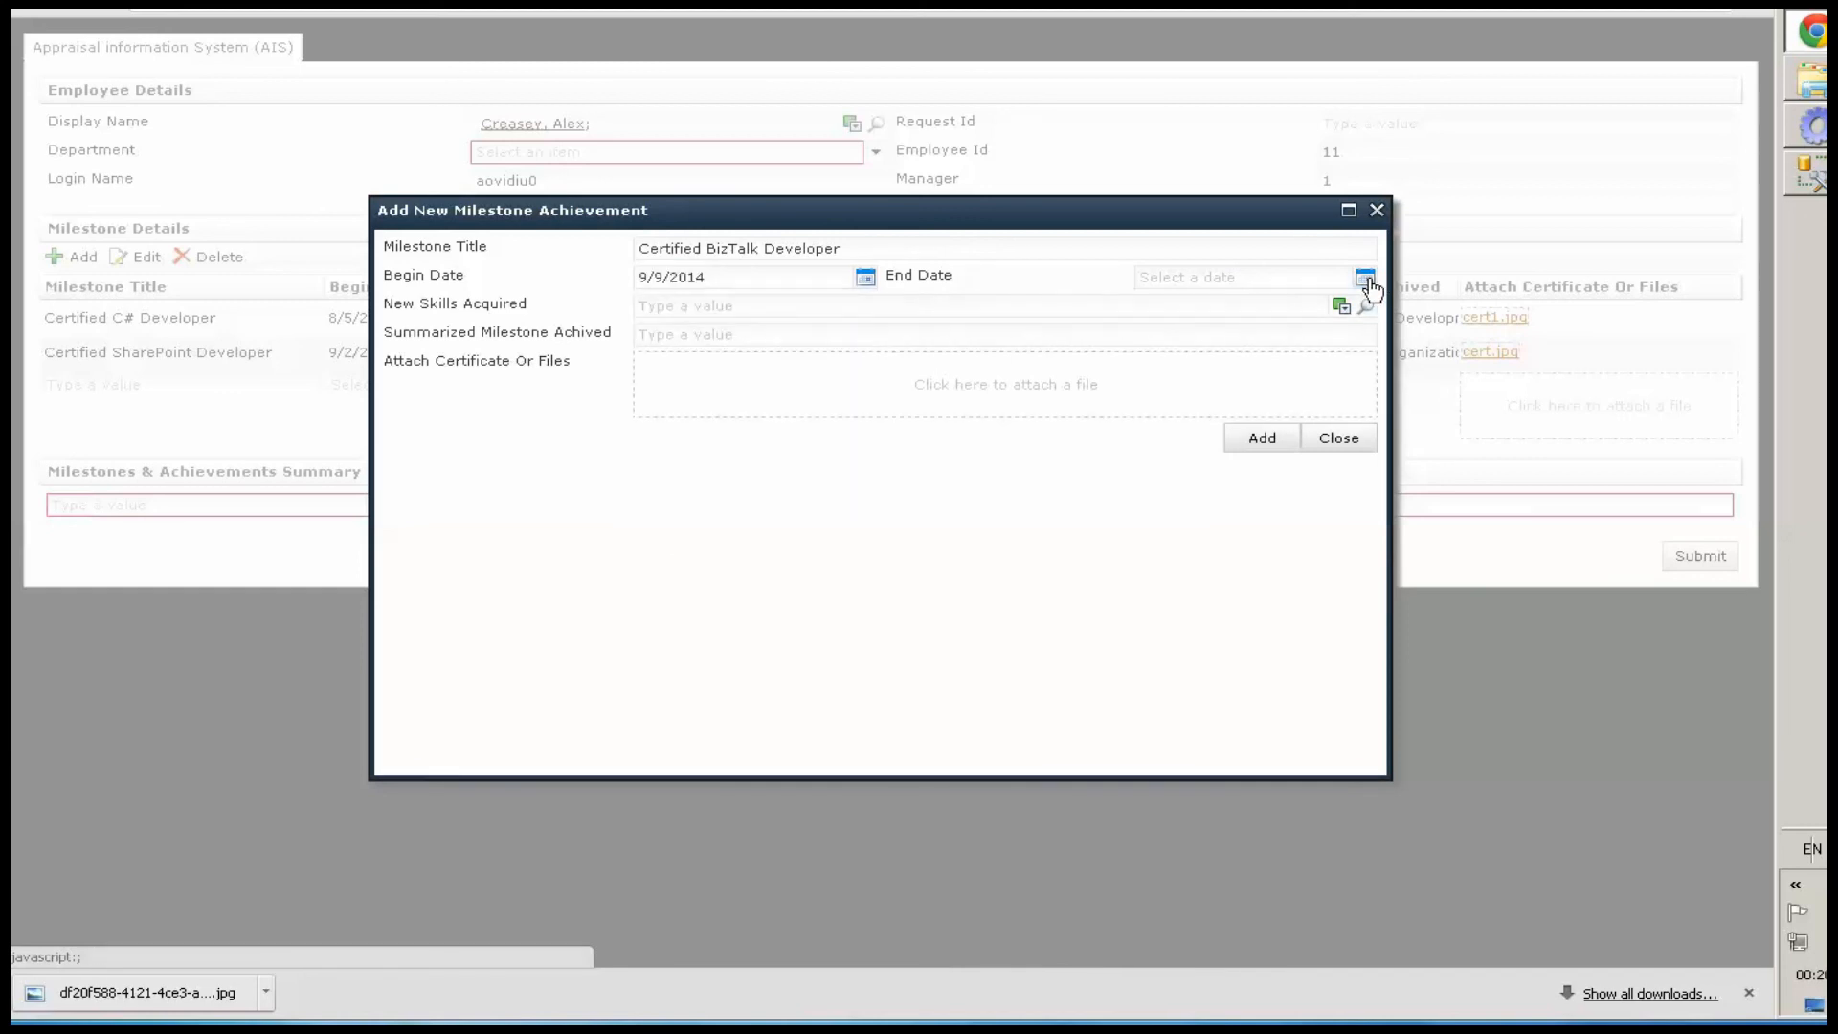
{"action": "left_click", "coordinate": [1364, 277]}
{"action": "left_click", "coordinate": [1276, 376]}
Search the skills list and pick BizTalk 2013 as New Skills Acquired for the milestone
{"action": "left_click", "coordinate": [761, 307]}
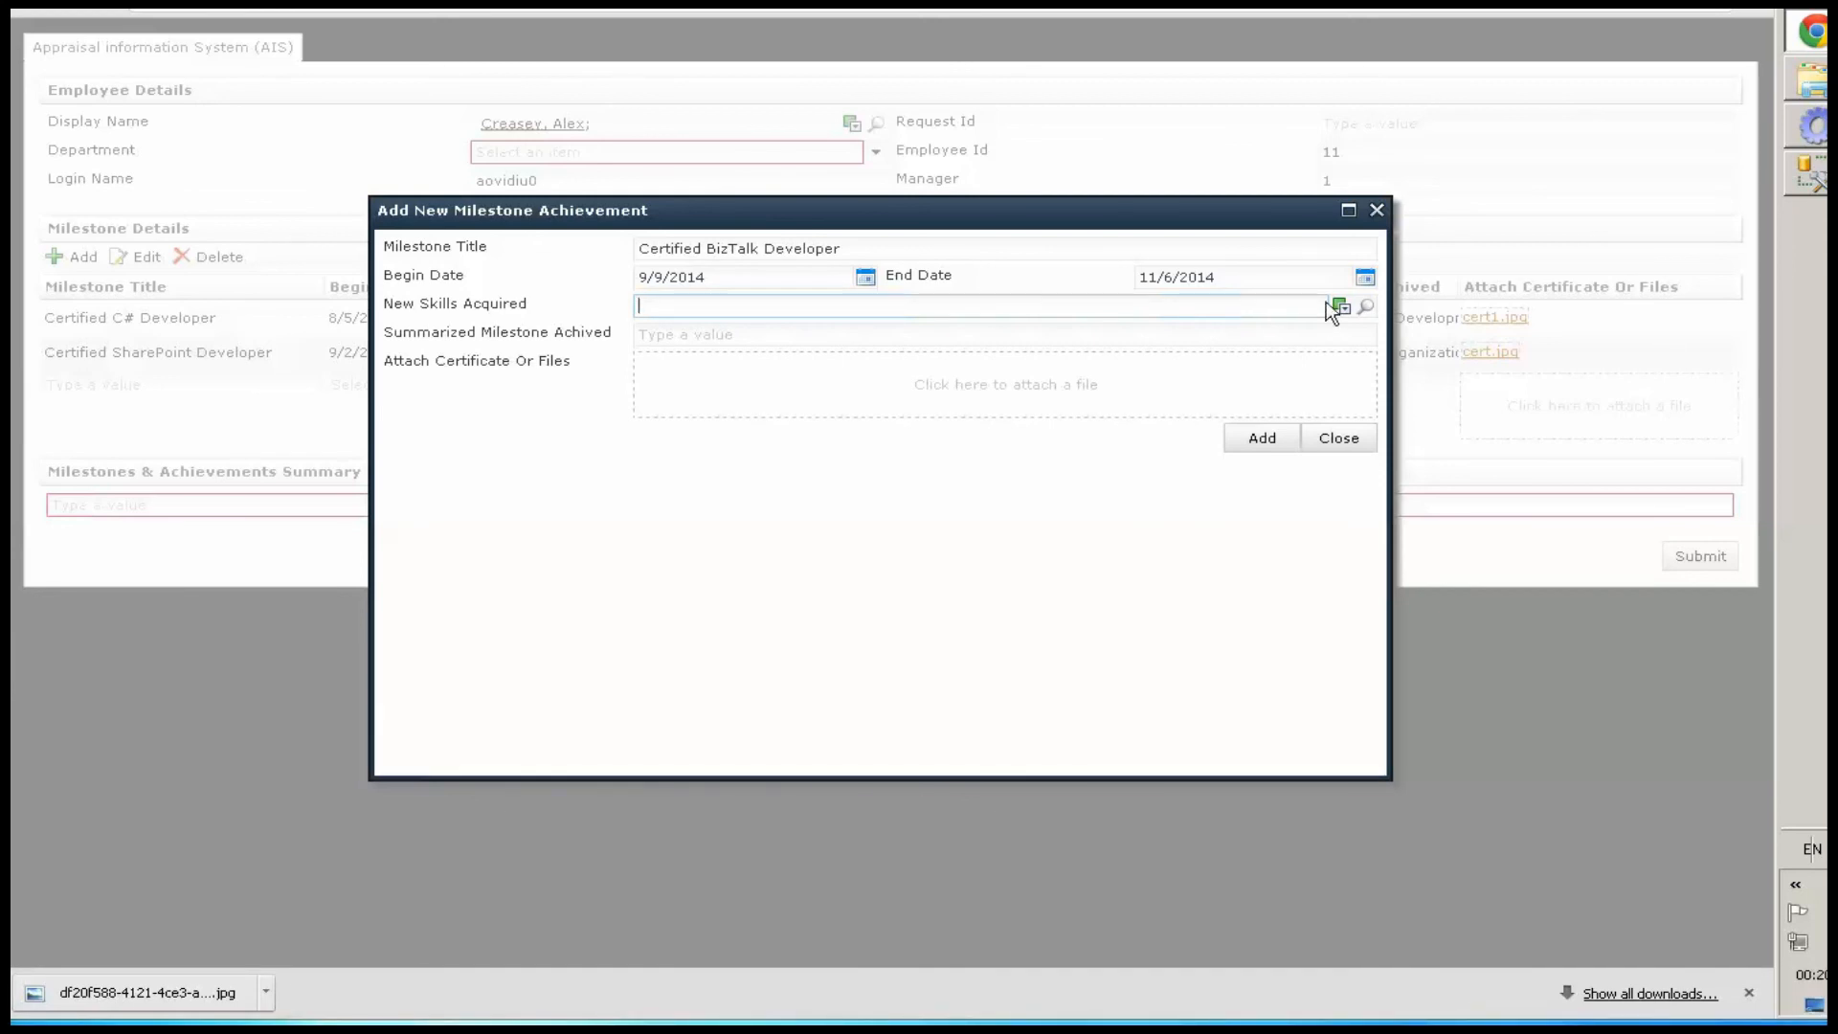
{"action": "left_click", "coordinate": [1363, 308]}
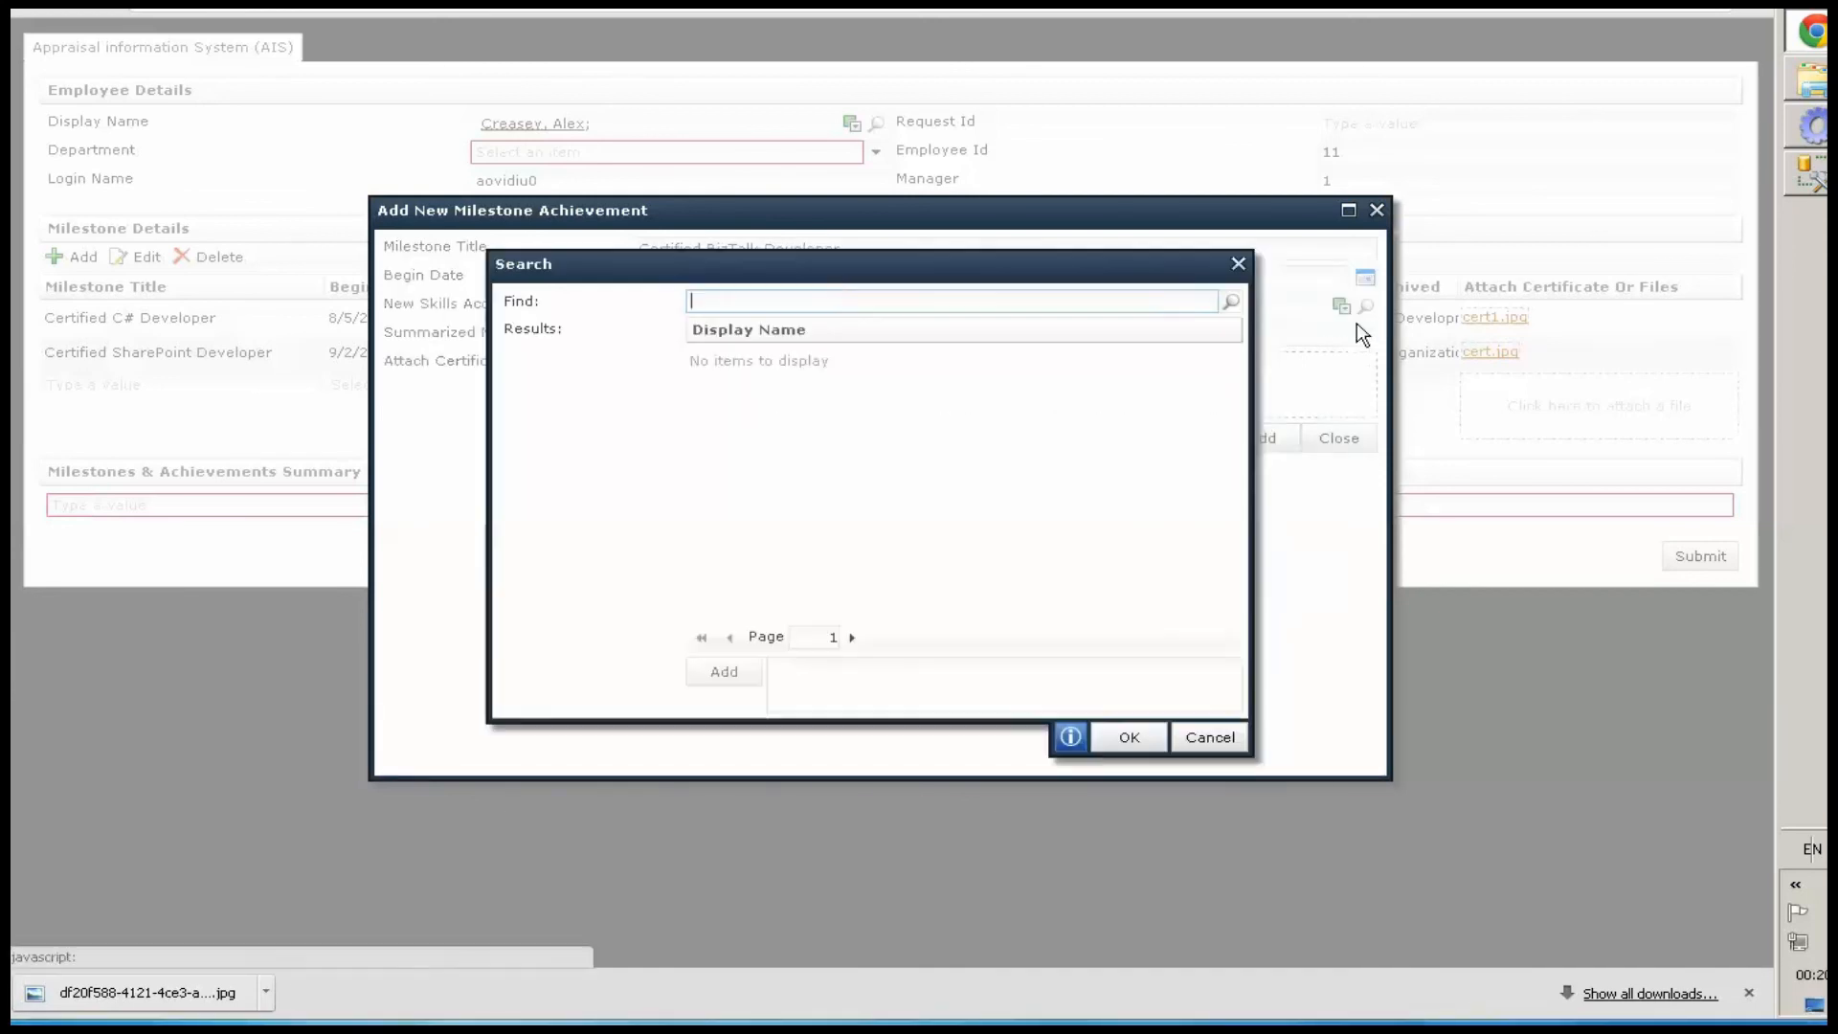
{"action": "left_click", "coordinate": [1240, 304]}
{"action": "scroll", "coordinate": [1148, 402], "scroll_direction": "down", "scroll_amount": 1}
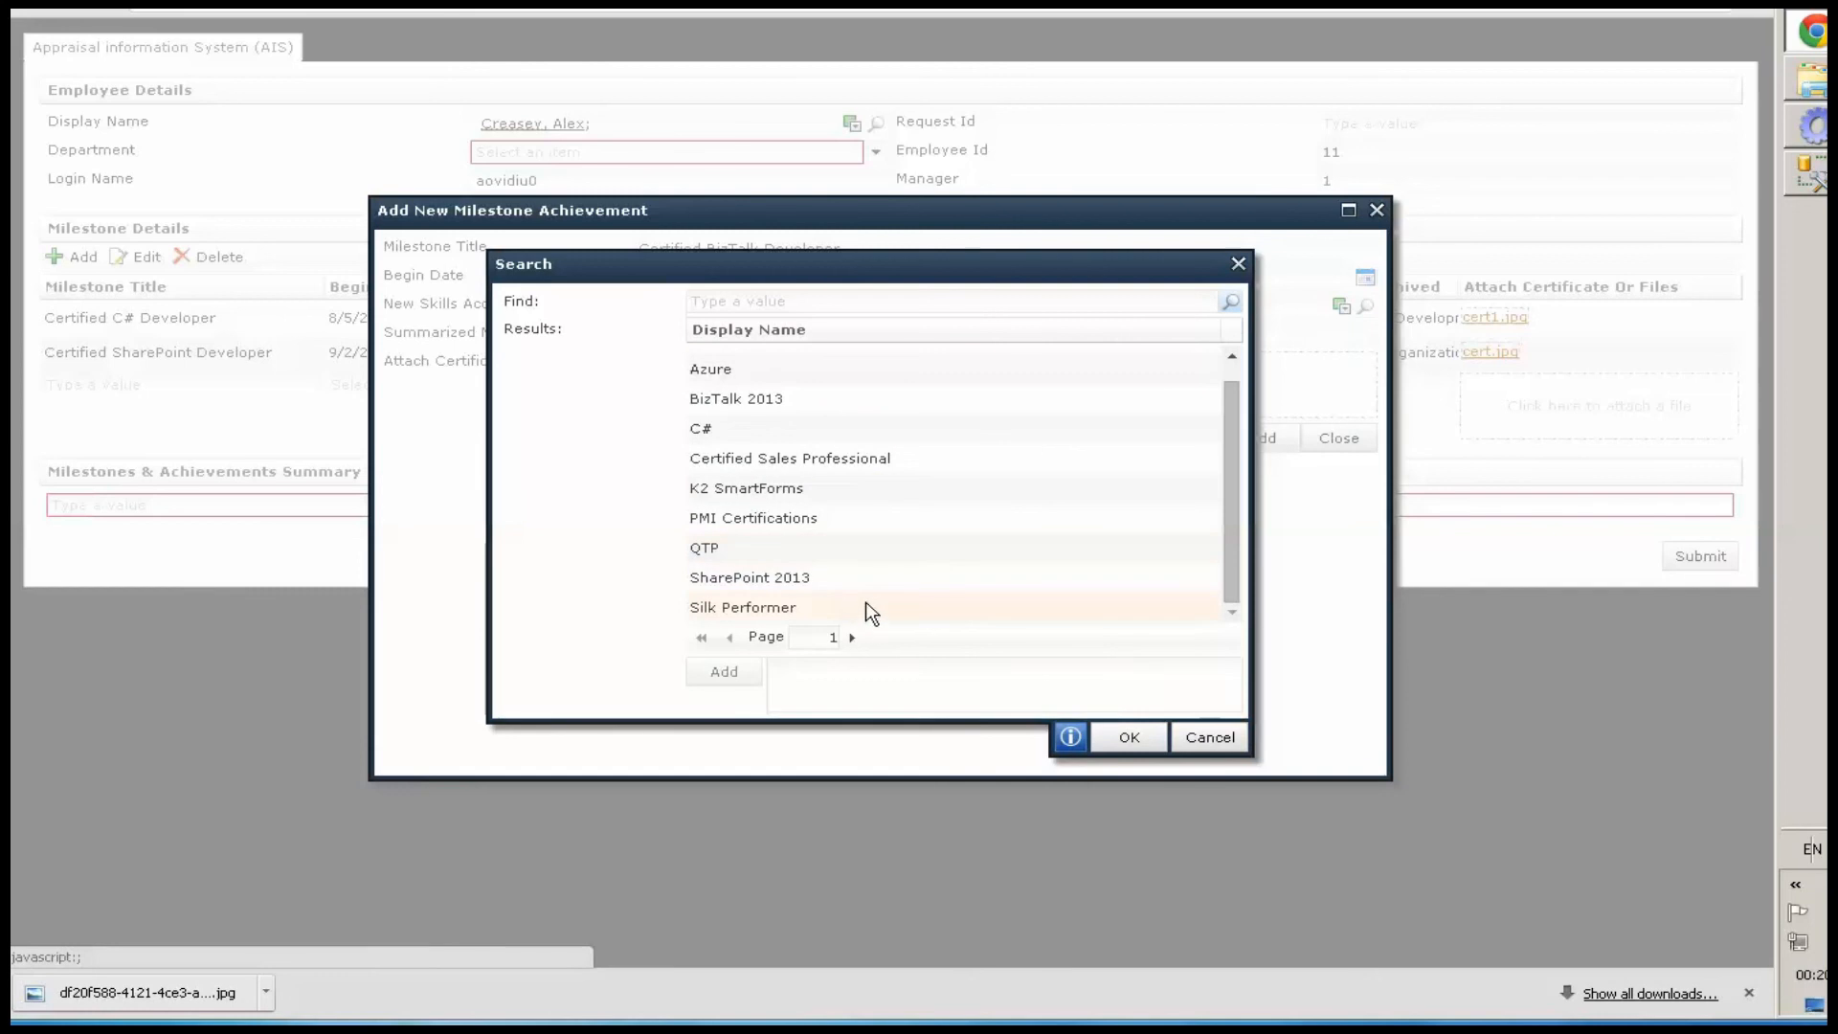
{"action": "left_click", "coordinate": [777, 402]}
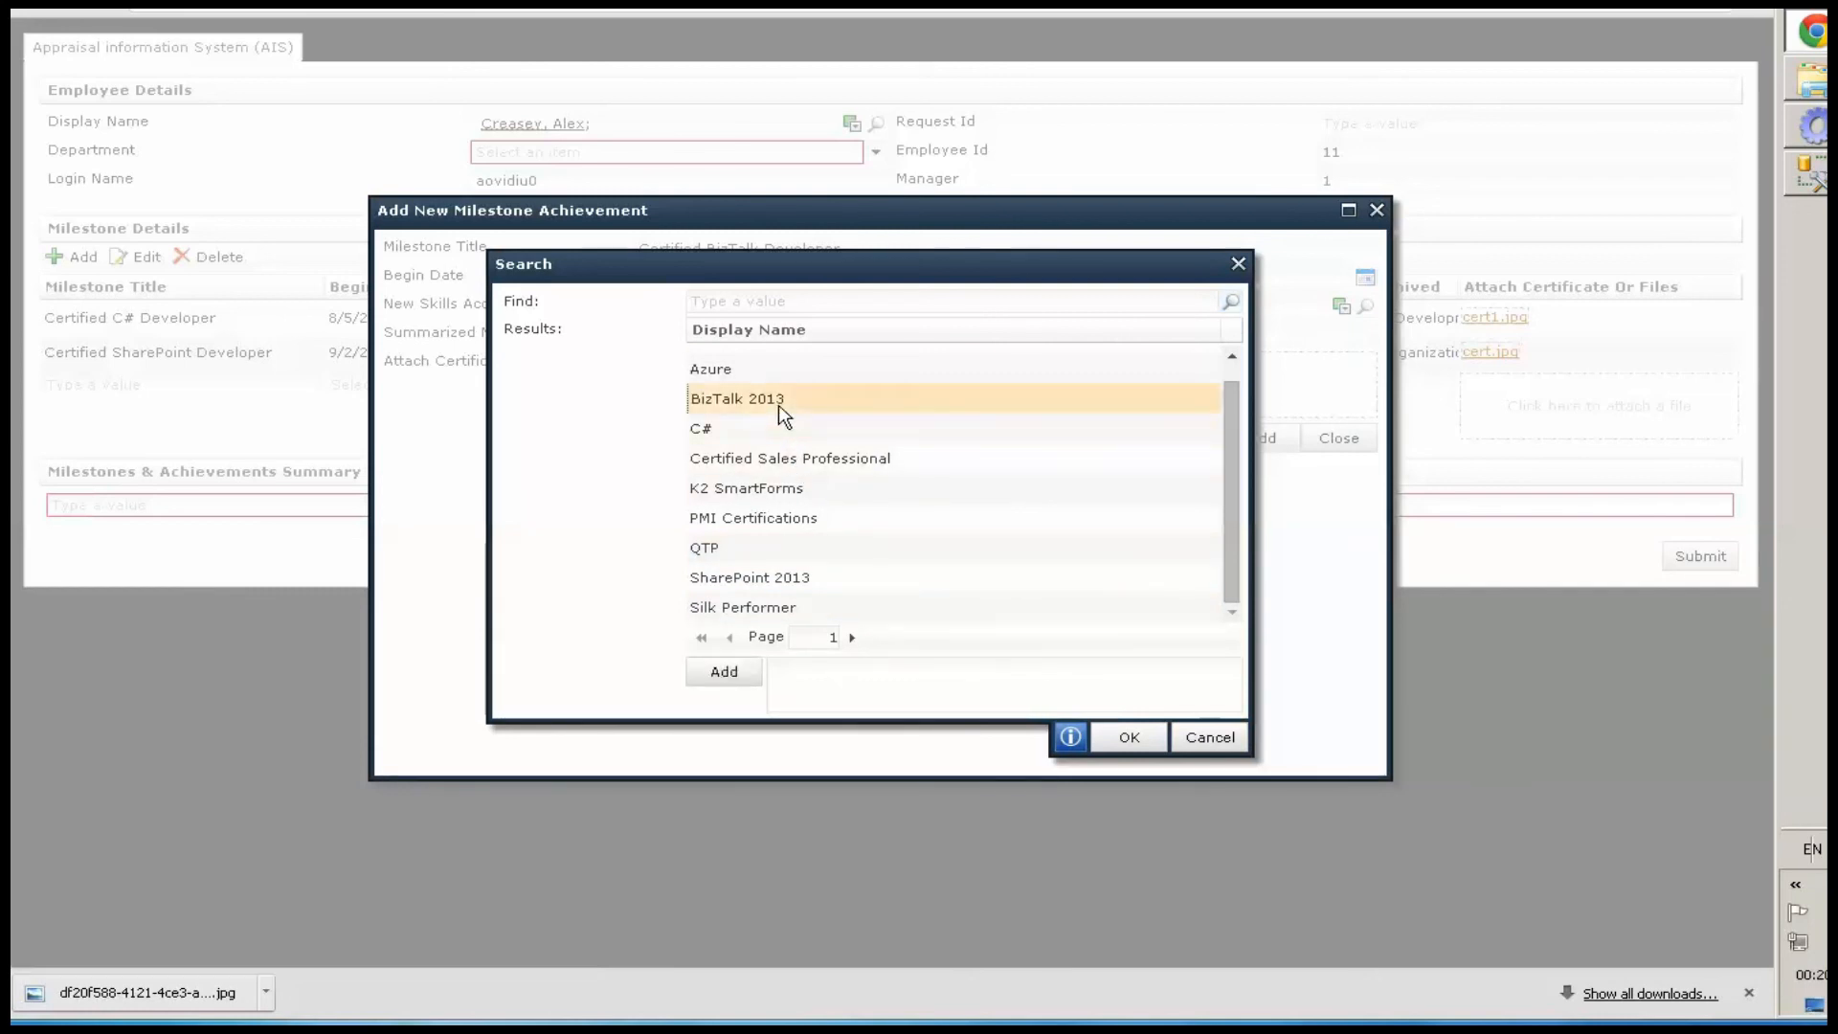
{"action": "double_click", "coordinate": [779, 405]}
{"action": "left_click", "coordinate": [1120, 738]}
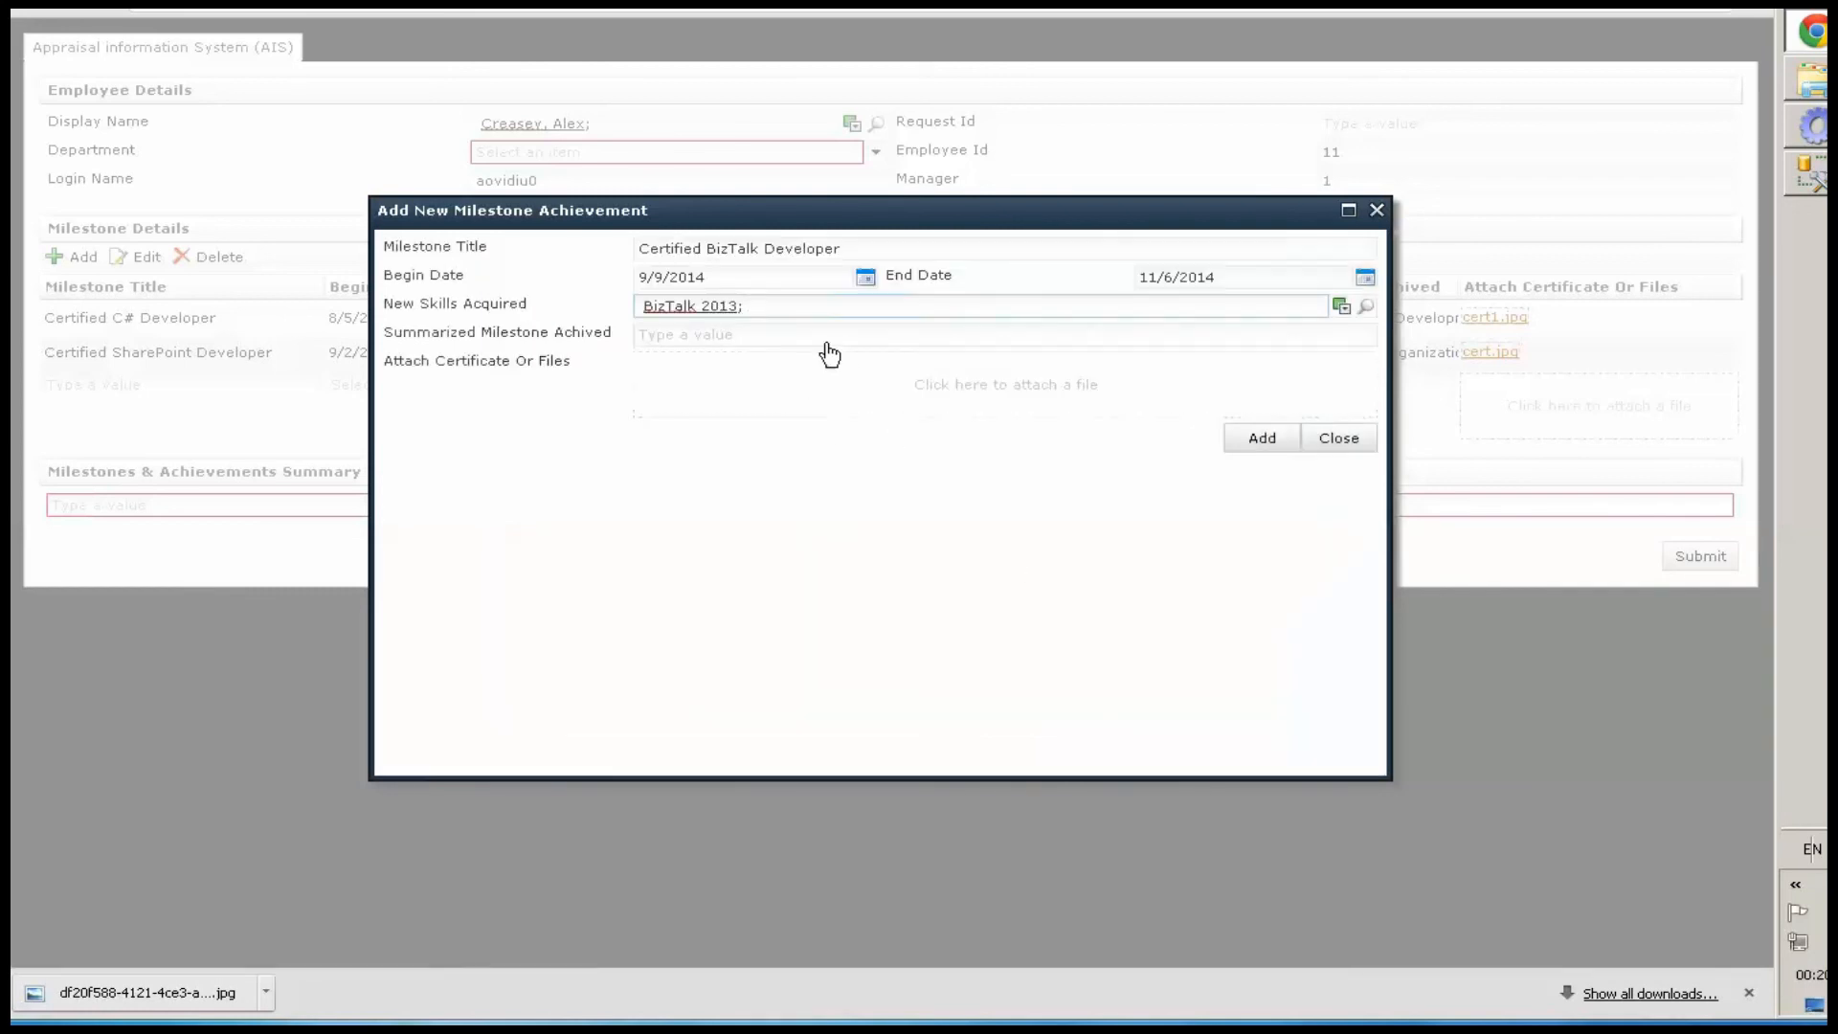
Paste the summary 'Integrate various LOB for many Project!' and add the third milestone to the list
{"action": "left_click", "coordinate": [894, 332]}
{"action": "type", "text": "Integrate various LOB for many Project!"}
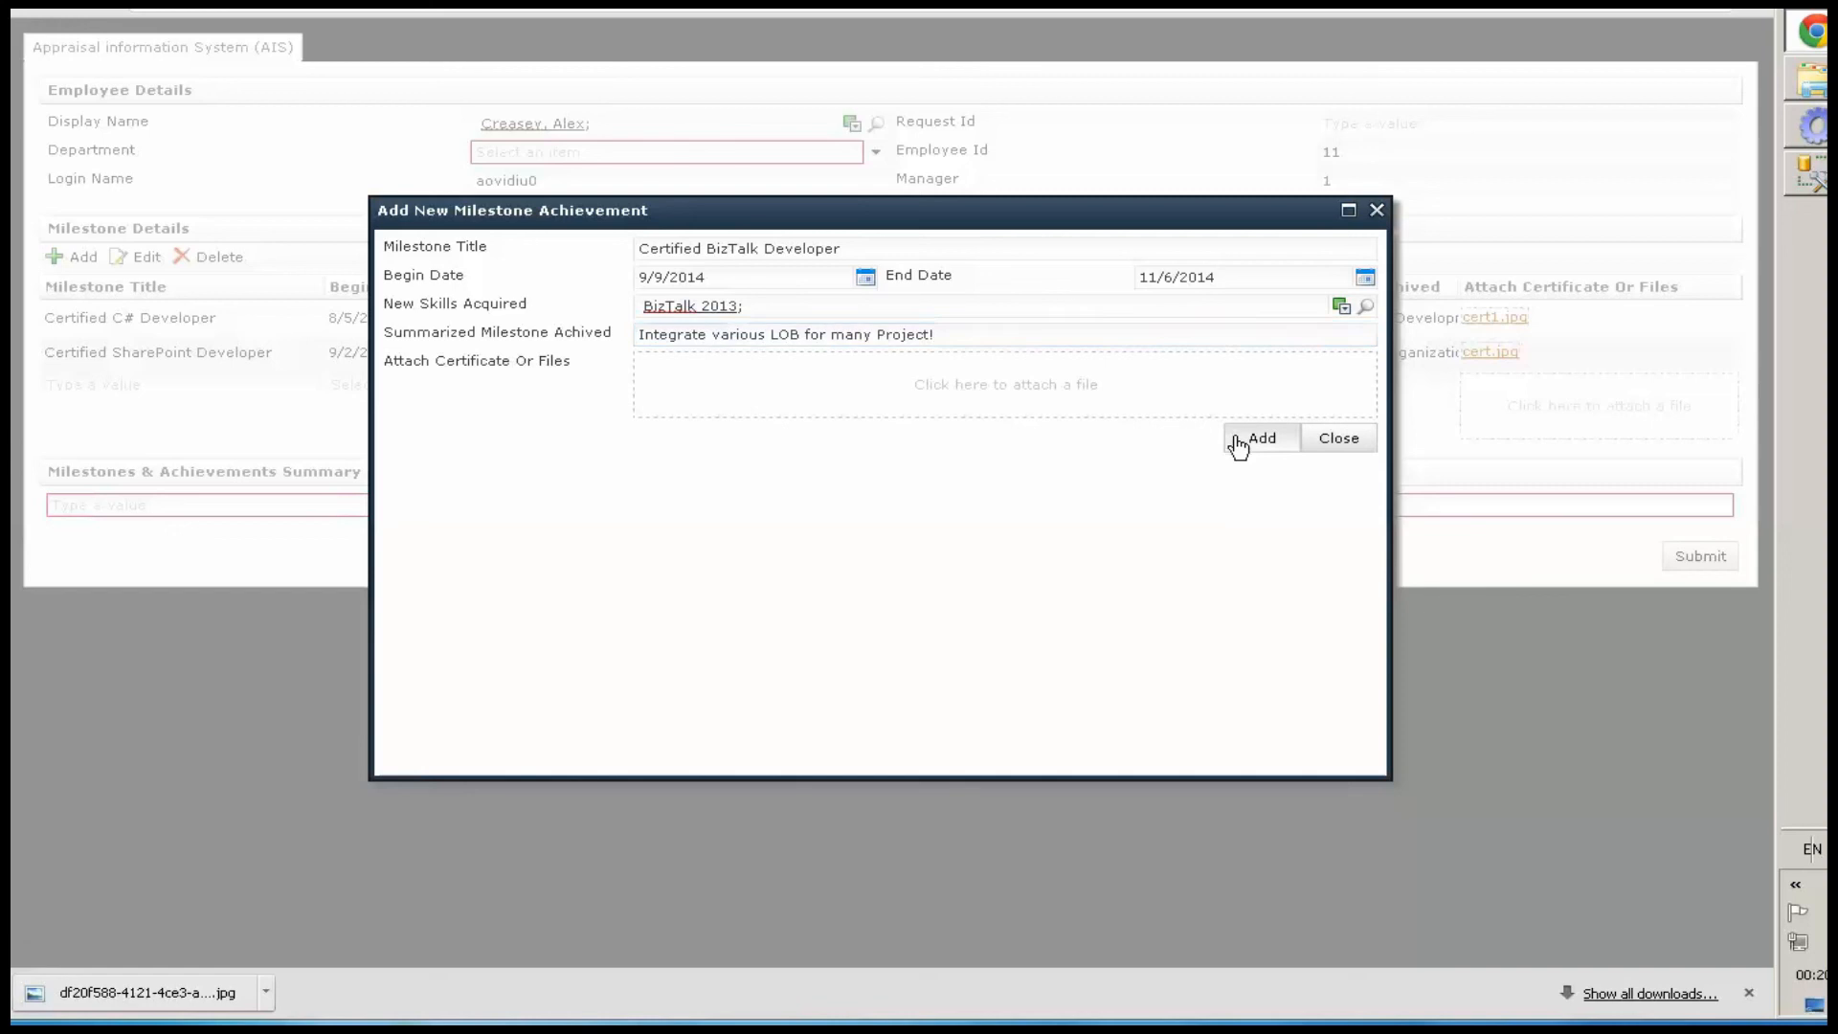
{"action": "left_click", "coordinate": [1236, 442]}
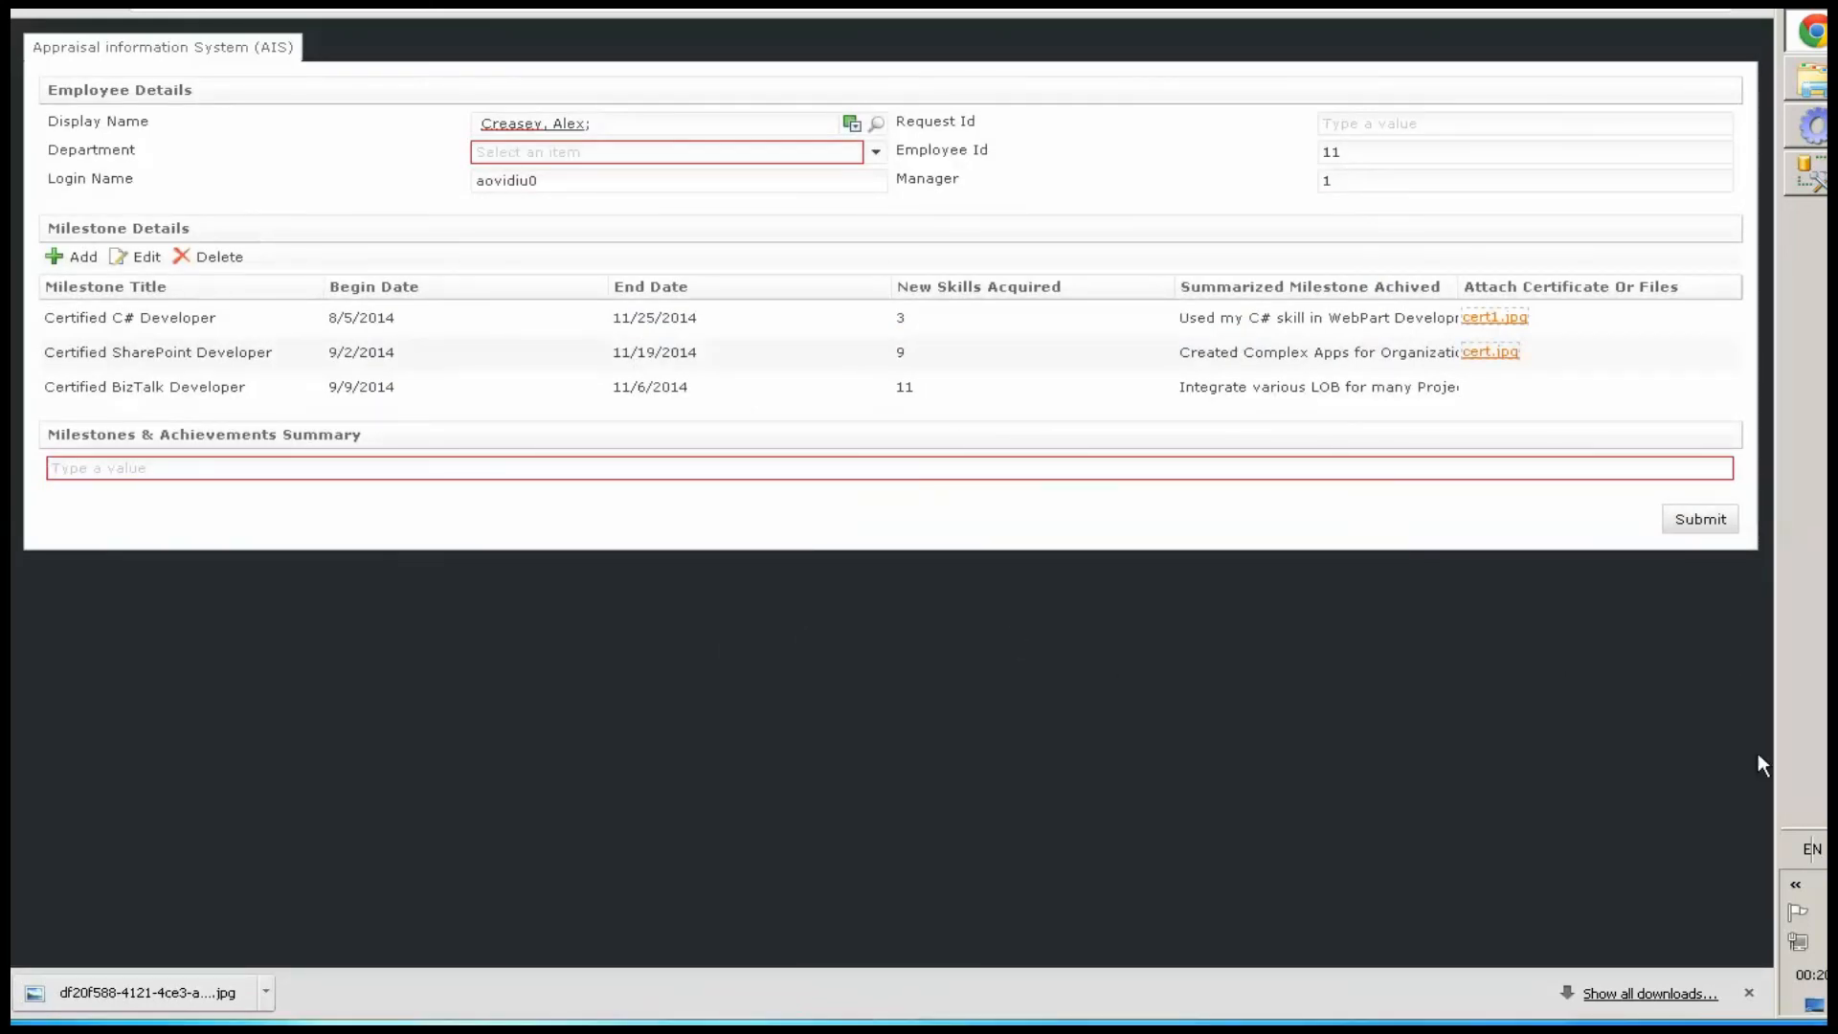
Paste 'ProActive Production troubleshoot/bug fix on weekends!' as the achievements summary, set Department to IT, and submit the form
{"action": "left_click", "coordinate": [755, 467]}
{"action": "type", "text": "ProActive Production troubleshoot/bug fix on weekends!"}
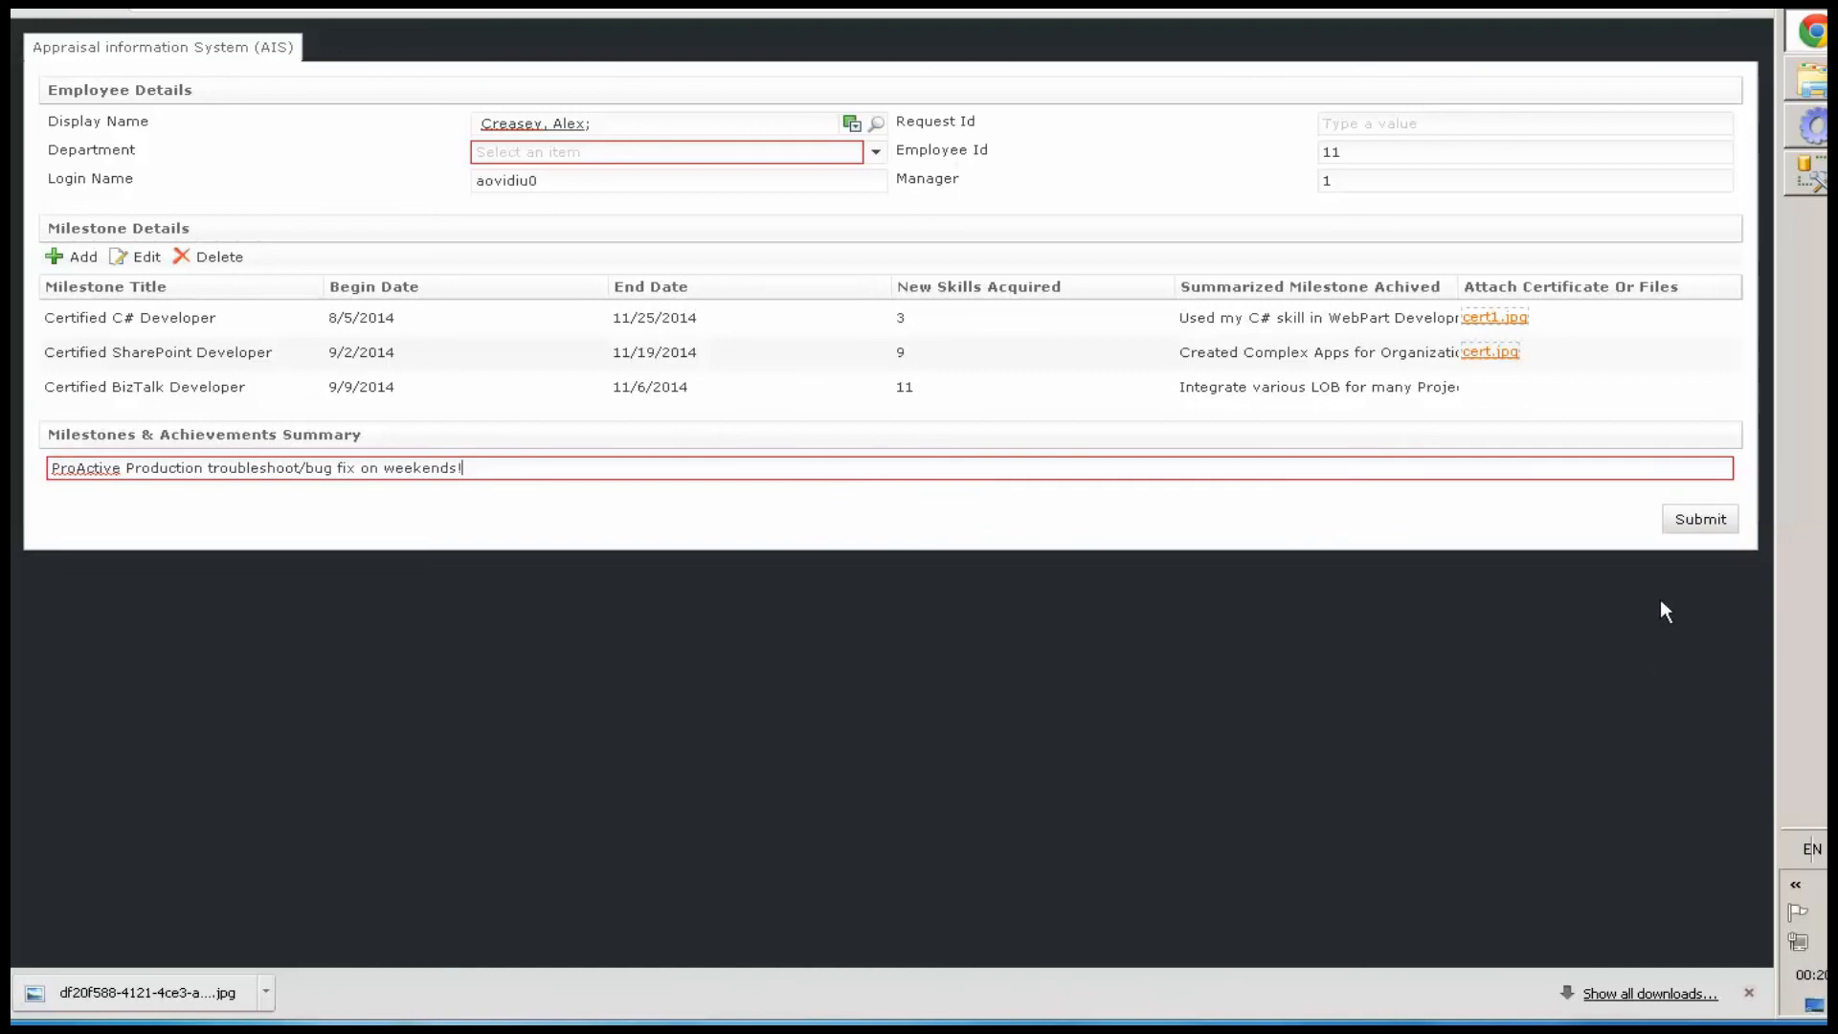
{"action": "left_click", "coordinate": [727, 157]}
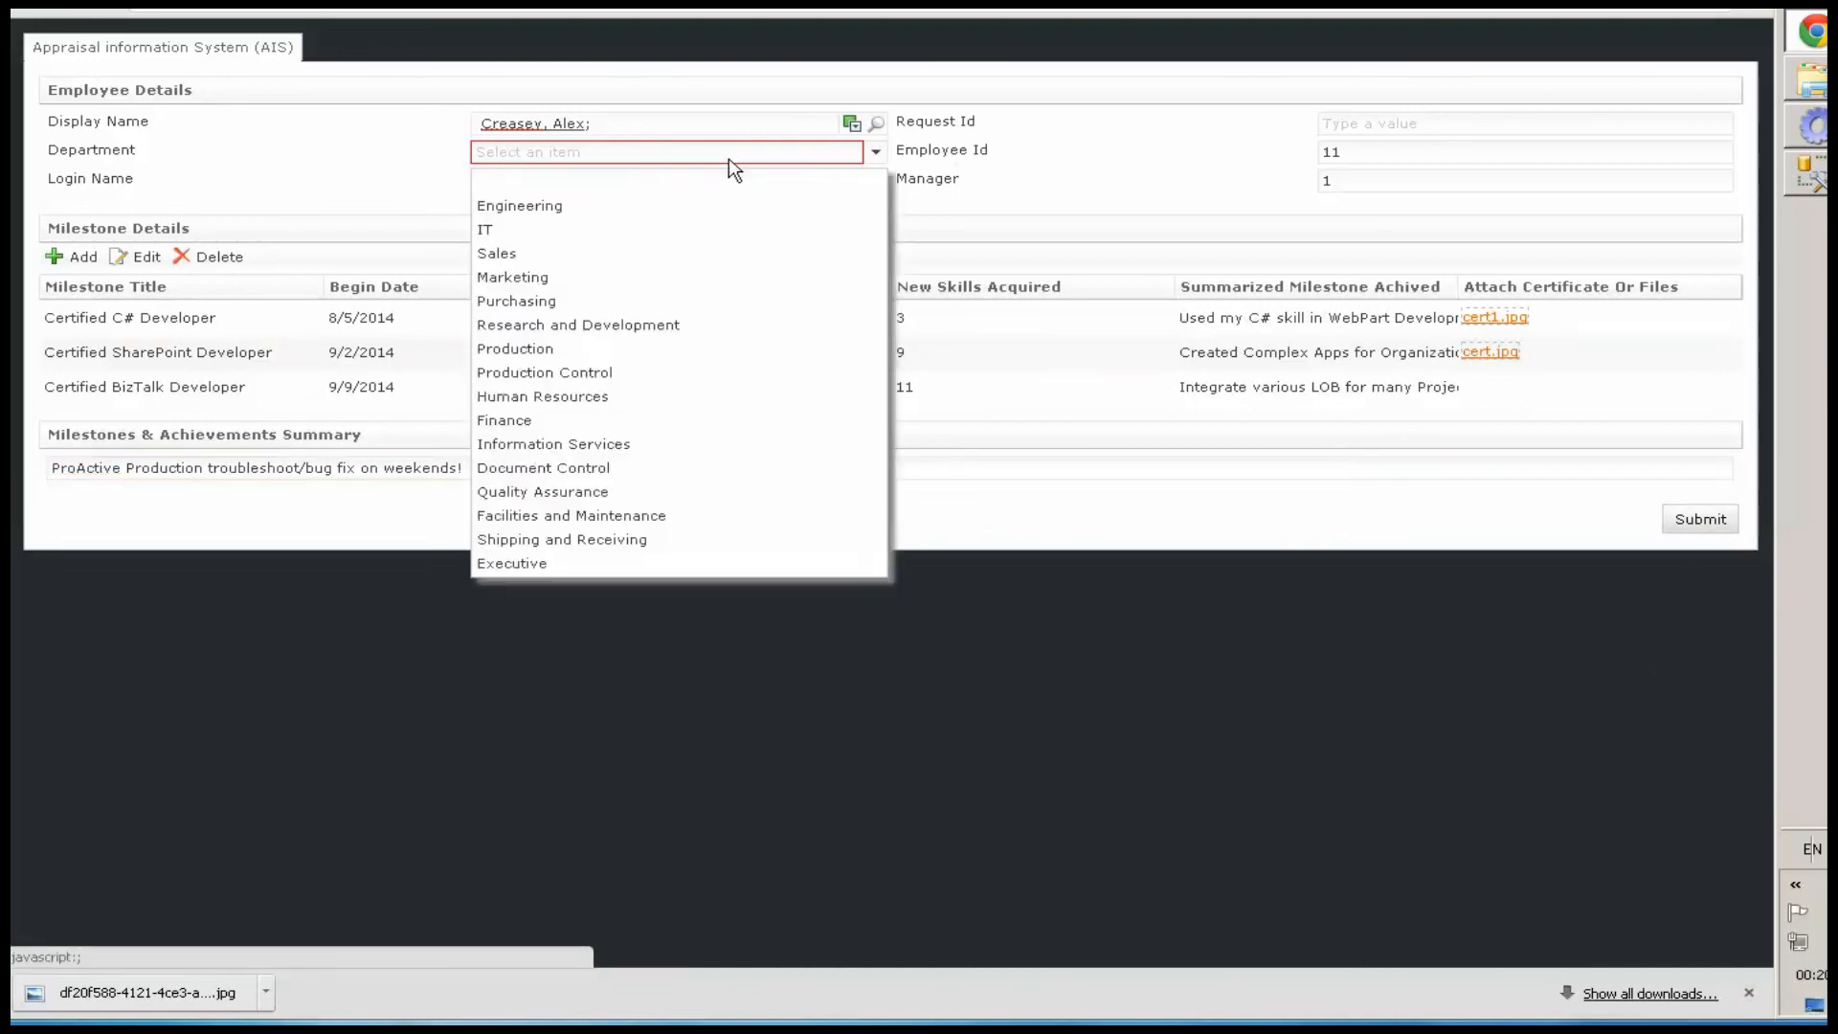
{"action": "left_click", "coordinate": [494, 232]}
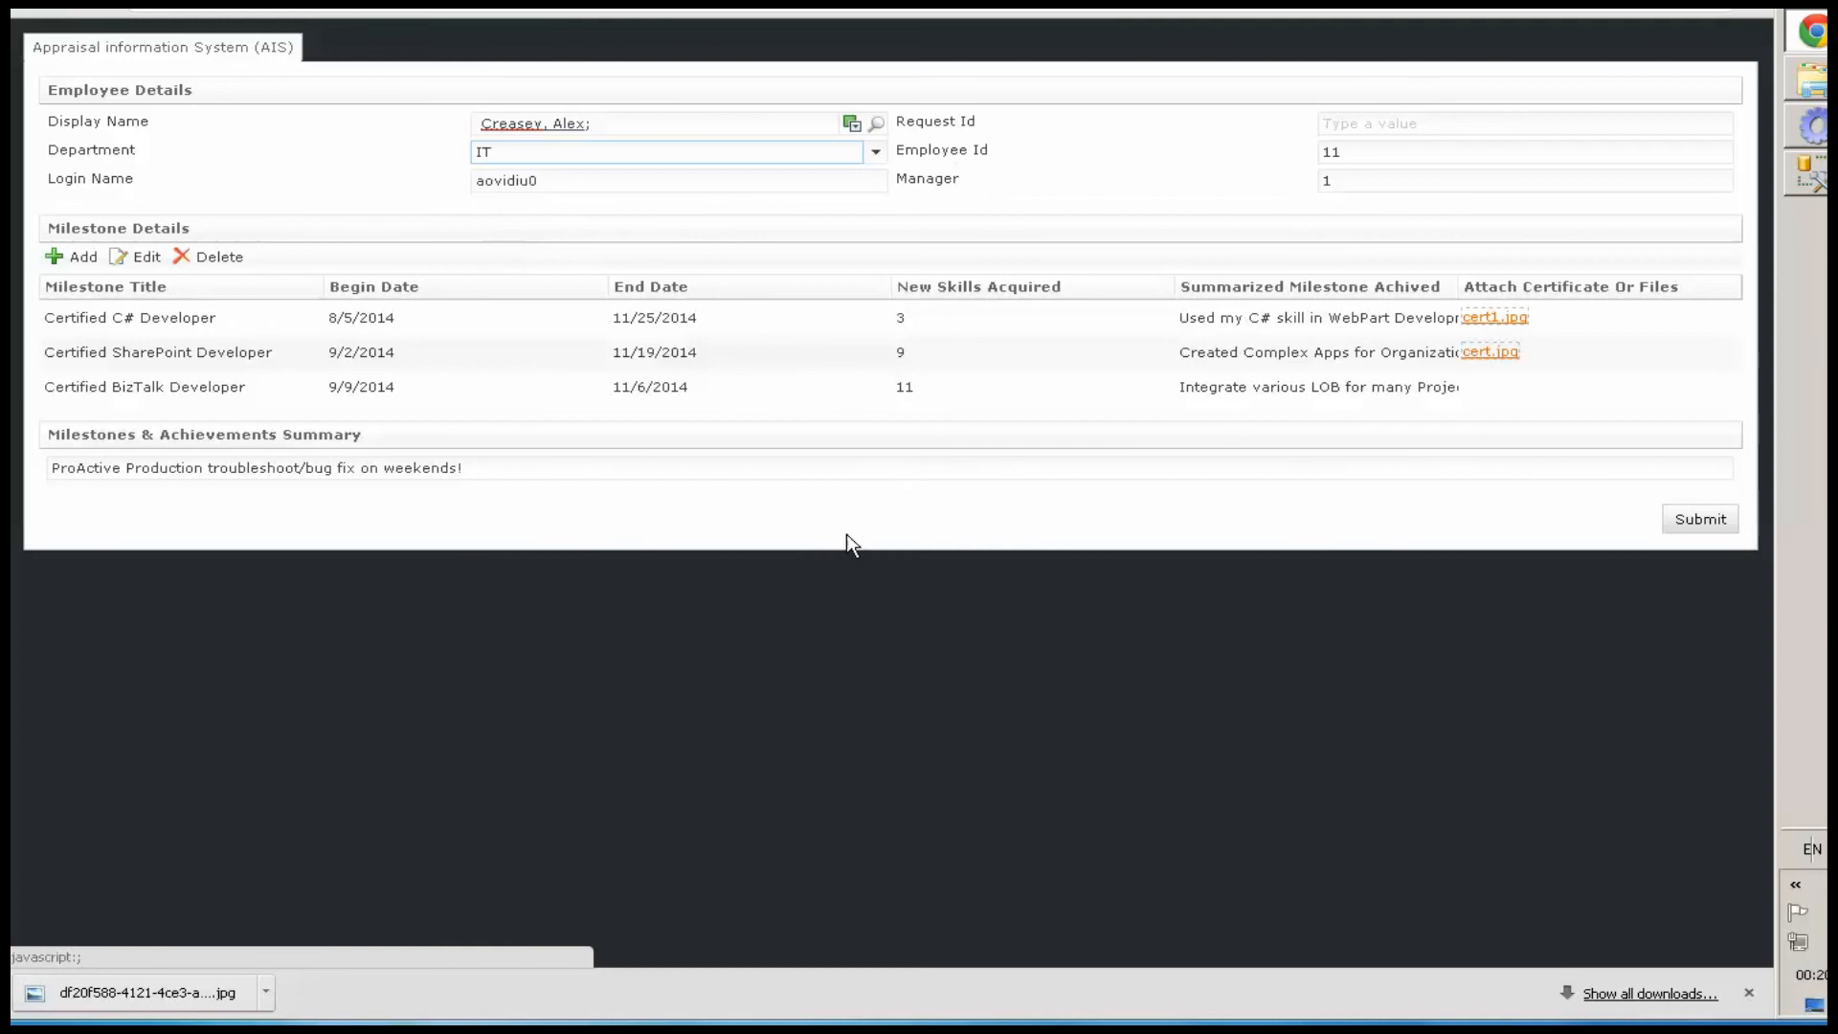
{"action": "left_click", "coordinate": [1702, 524]}
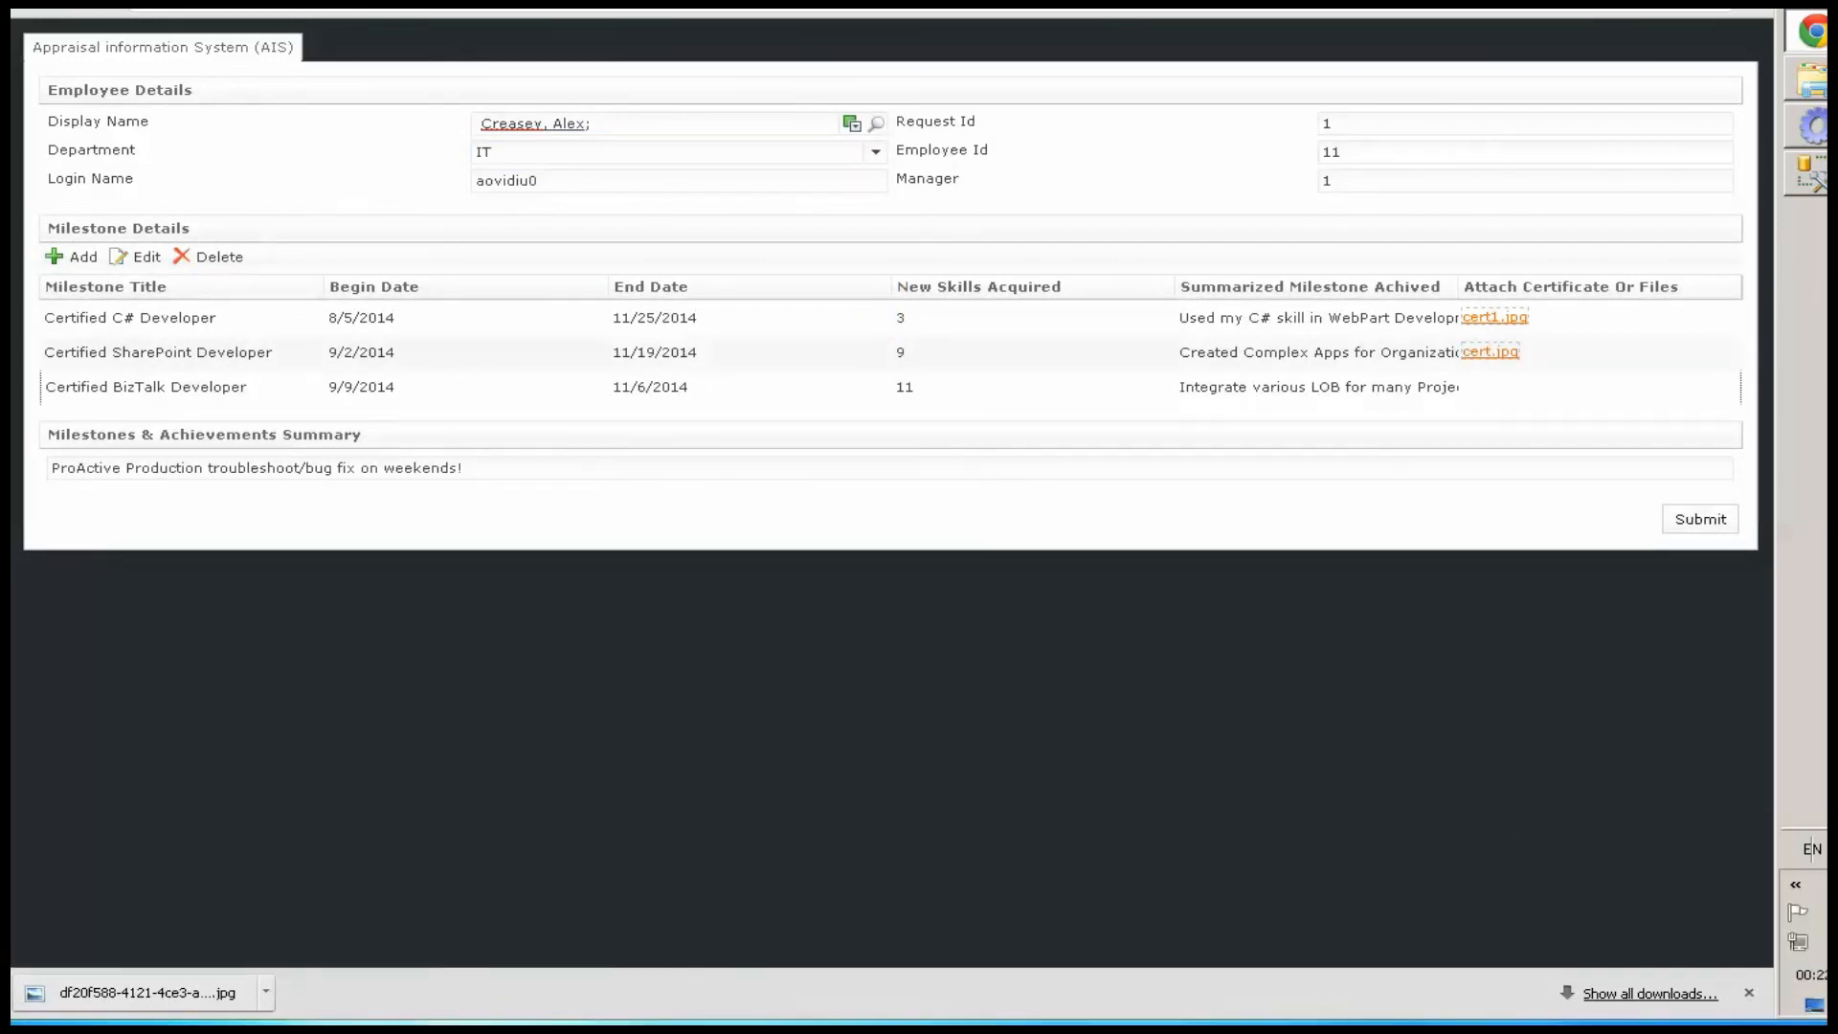
Switch to SQL Server Management Studio and run the SELECT query on dbo.AppraisalRequest to check the saved request
{"action": "left_click", "coordinate": [1815, 180]}
{"action": "left_click_drag", "start_coordinate": [604, 95], "coordinate": [76, 91]}
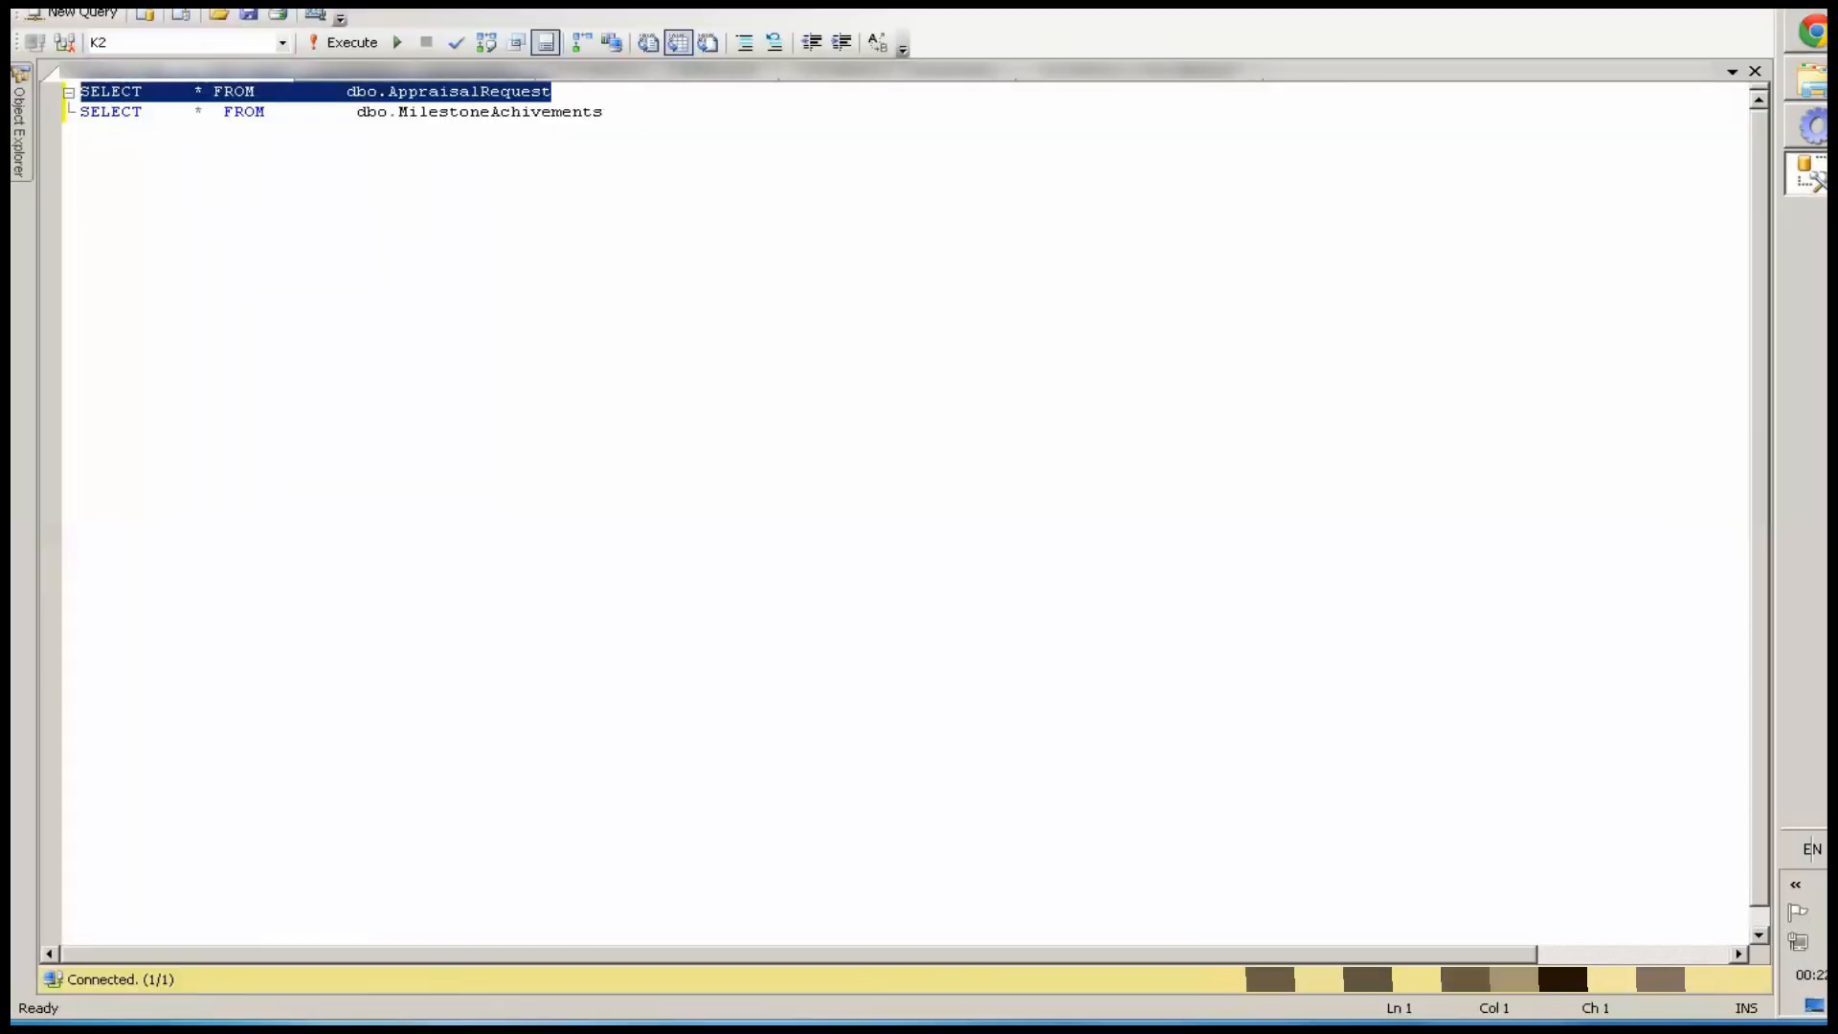
{"action": "left_click", "coordinate": [308, 39]}
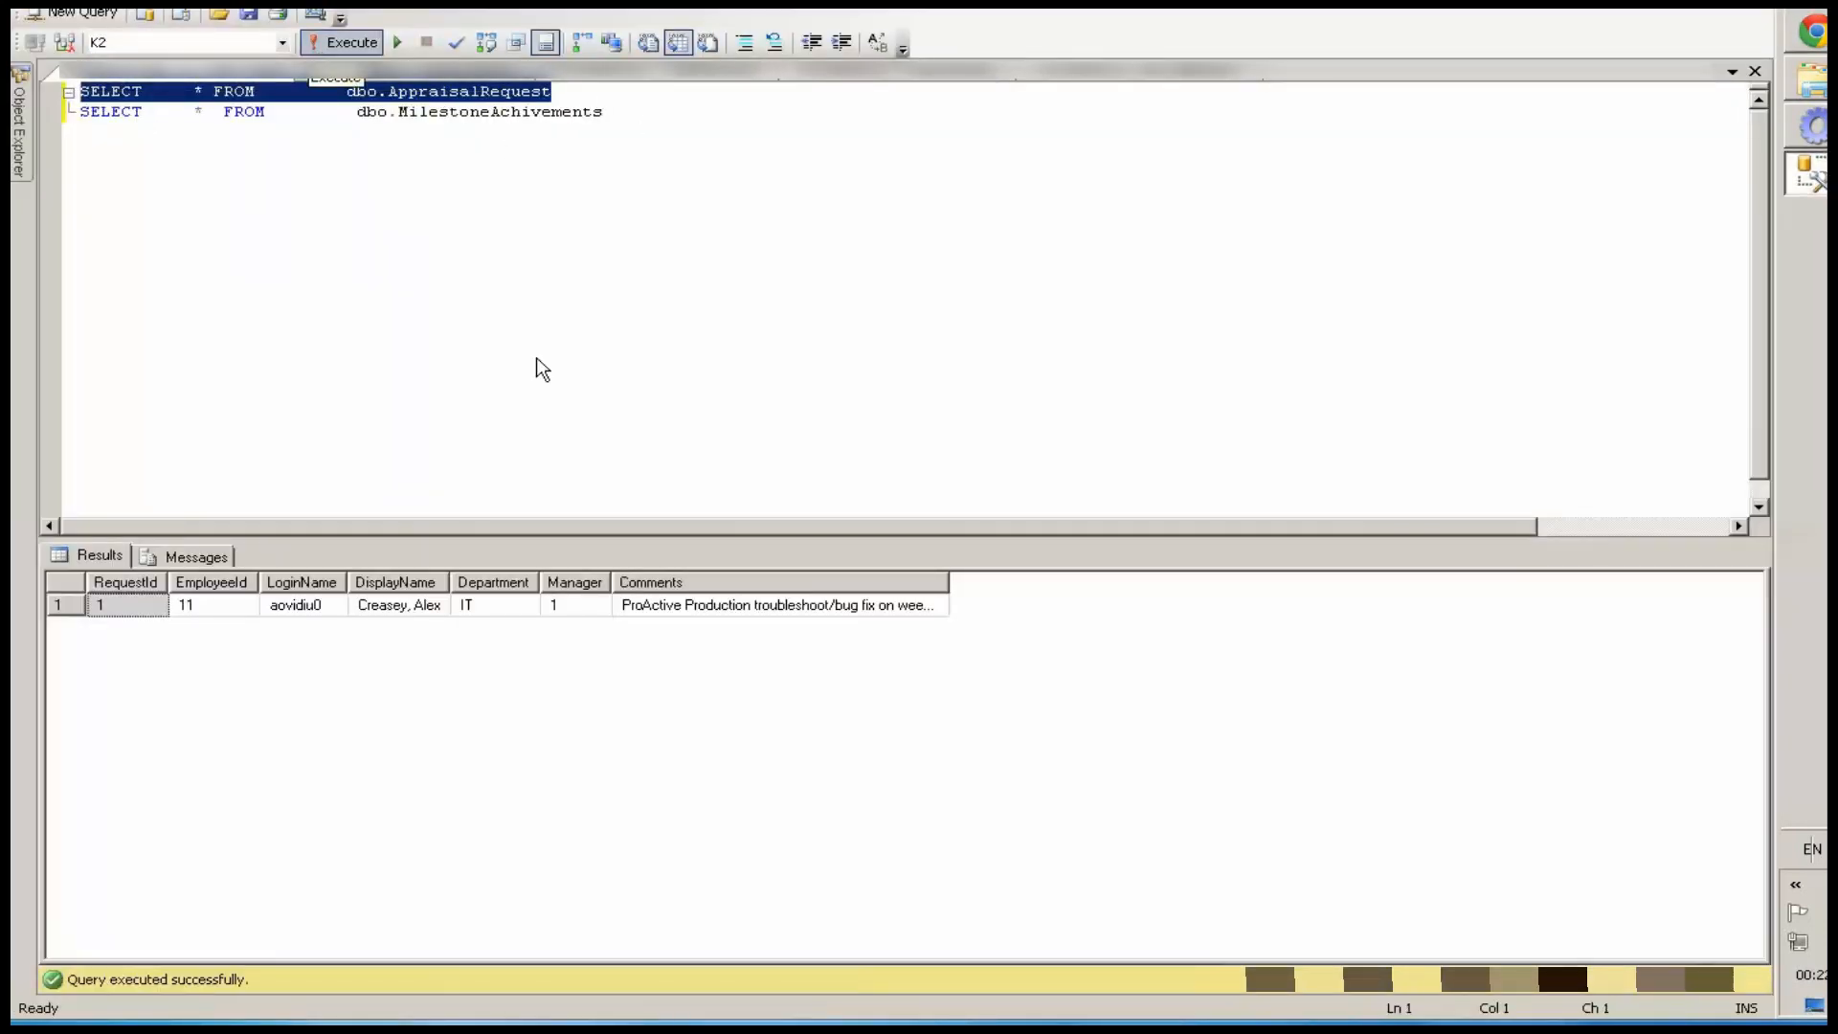
{"action": "left_click", "coordinate": [637, 609]}
Run the dbo.MilestoneAchivements query, then both queries together, to inspect the saved milestone records
{"action": "left_click_drag", "start_coordinate": [648, 115], "coordinate": [81, 112]}
{"action": "left_click", "coordinate": [345, 42]}
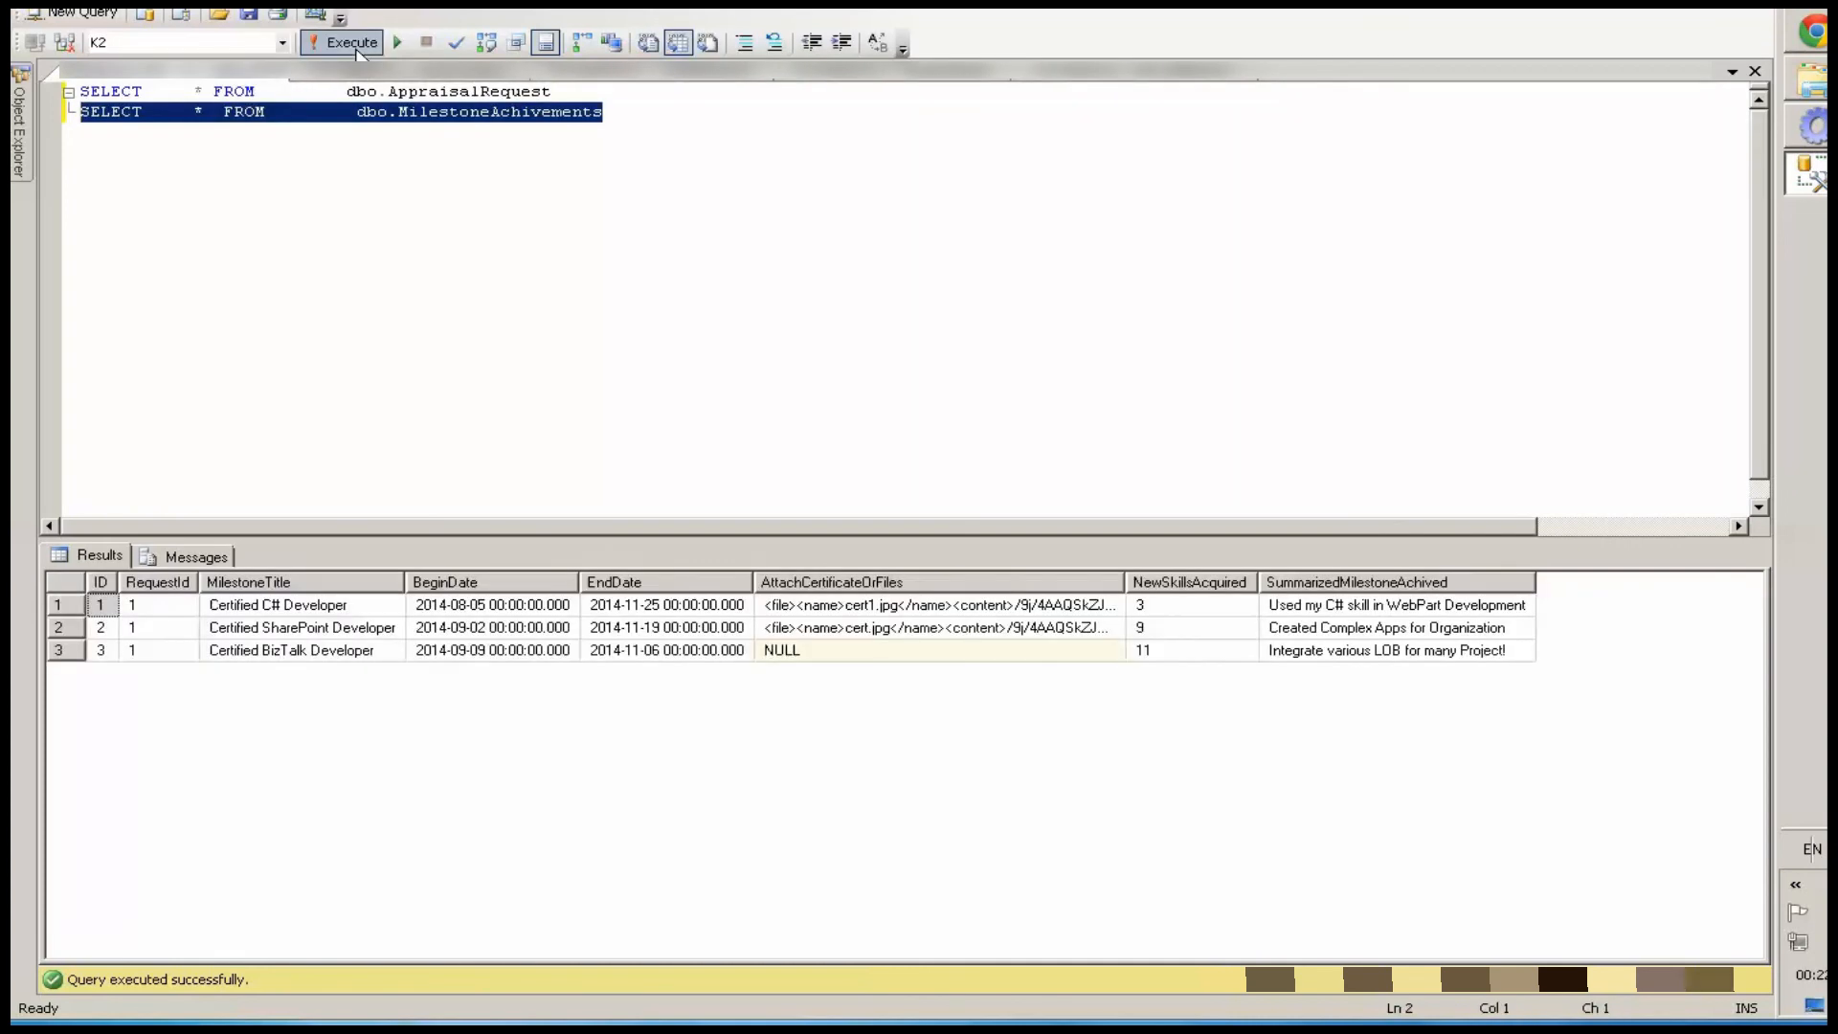
{"action": "left_click", "coordinate": [470, 114]}
{"action": "key", "text": "ctrl+a"}
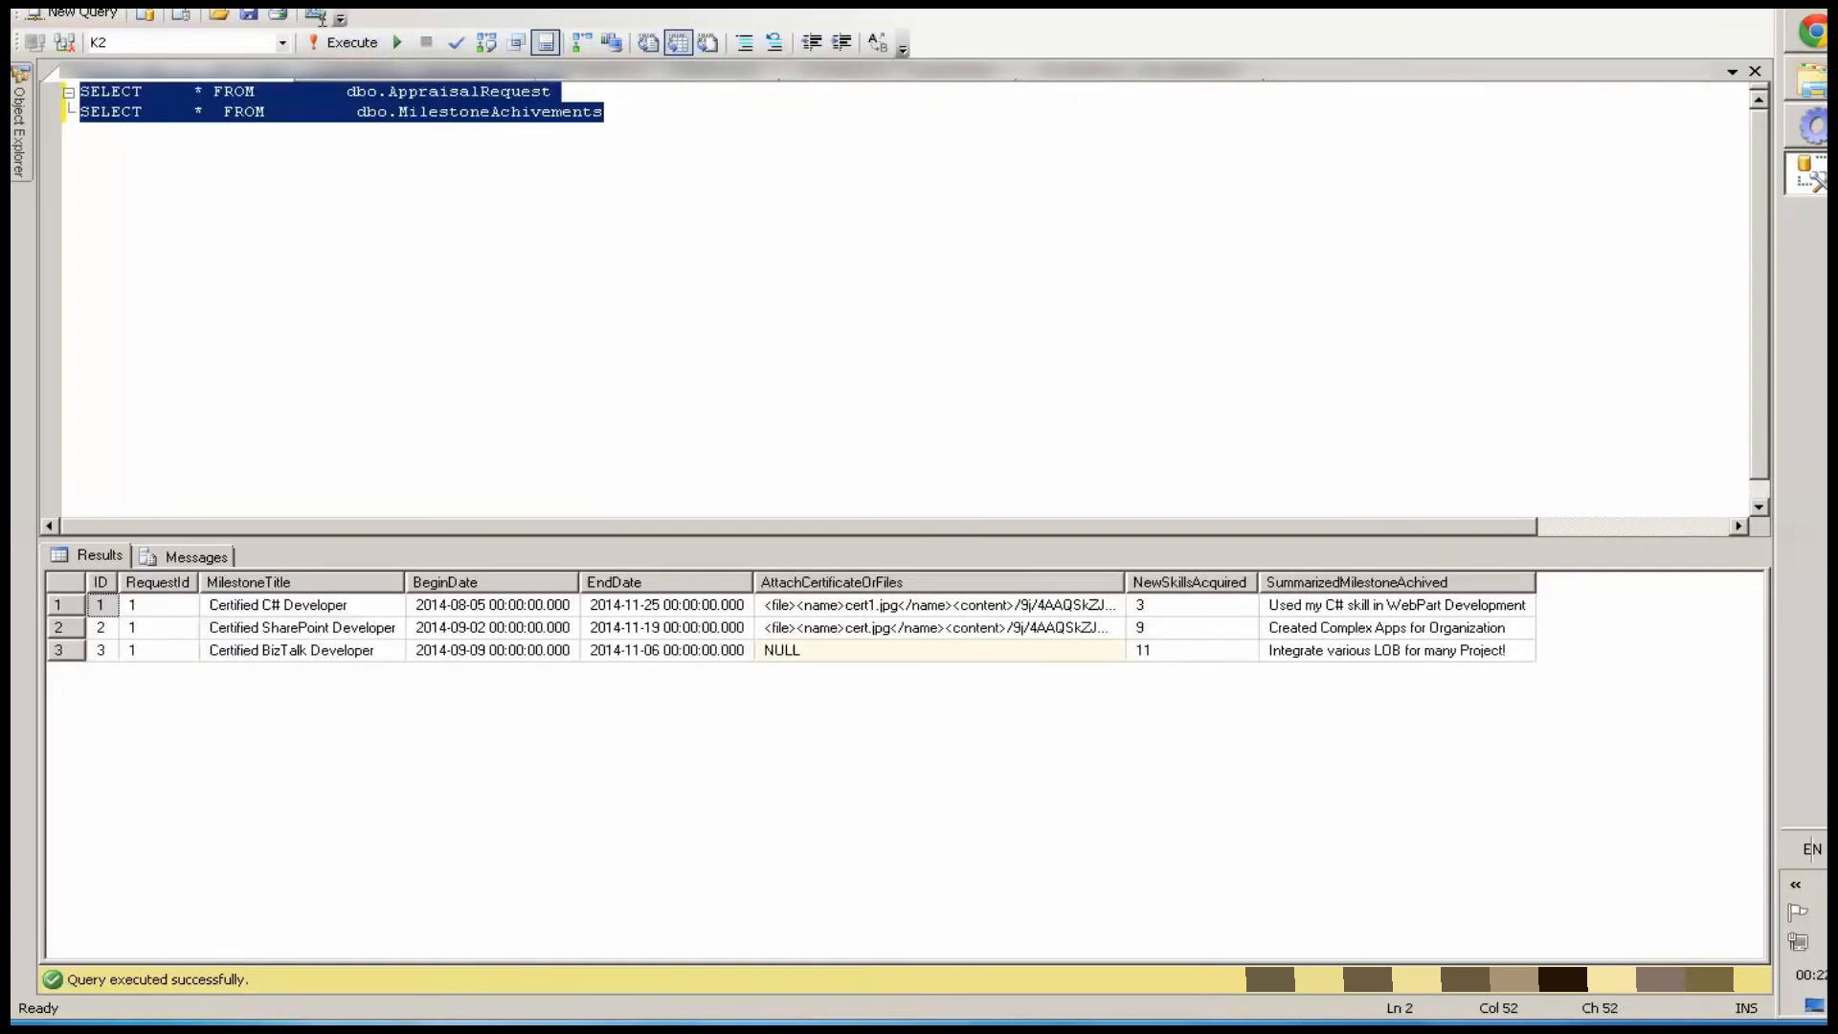
{"action": "left_click", "coordinate": [340, 42]}
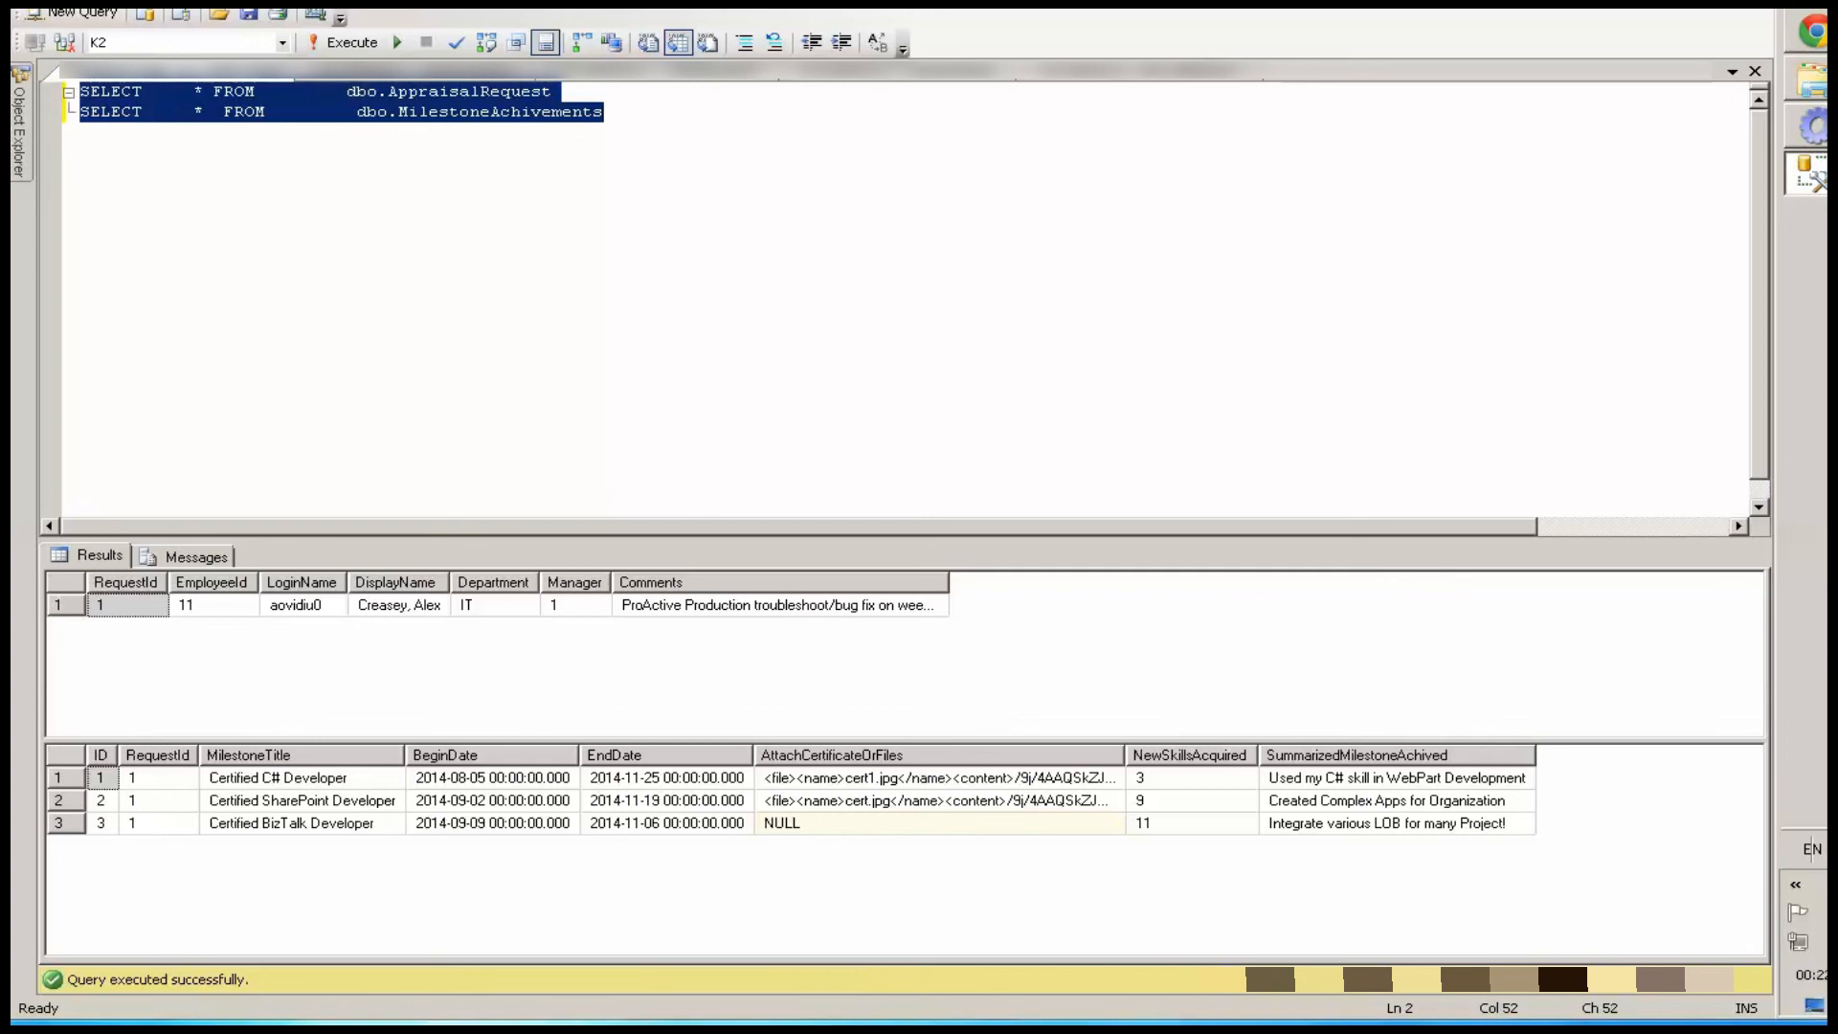